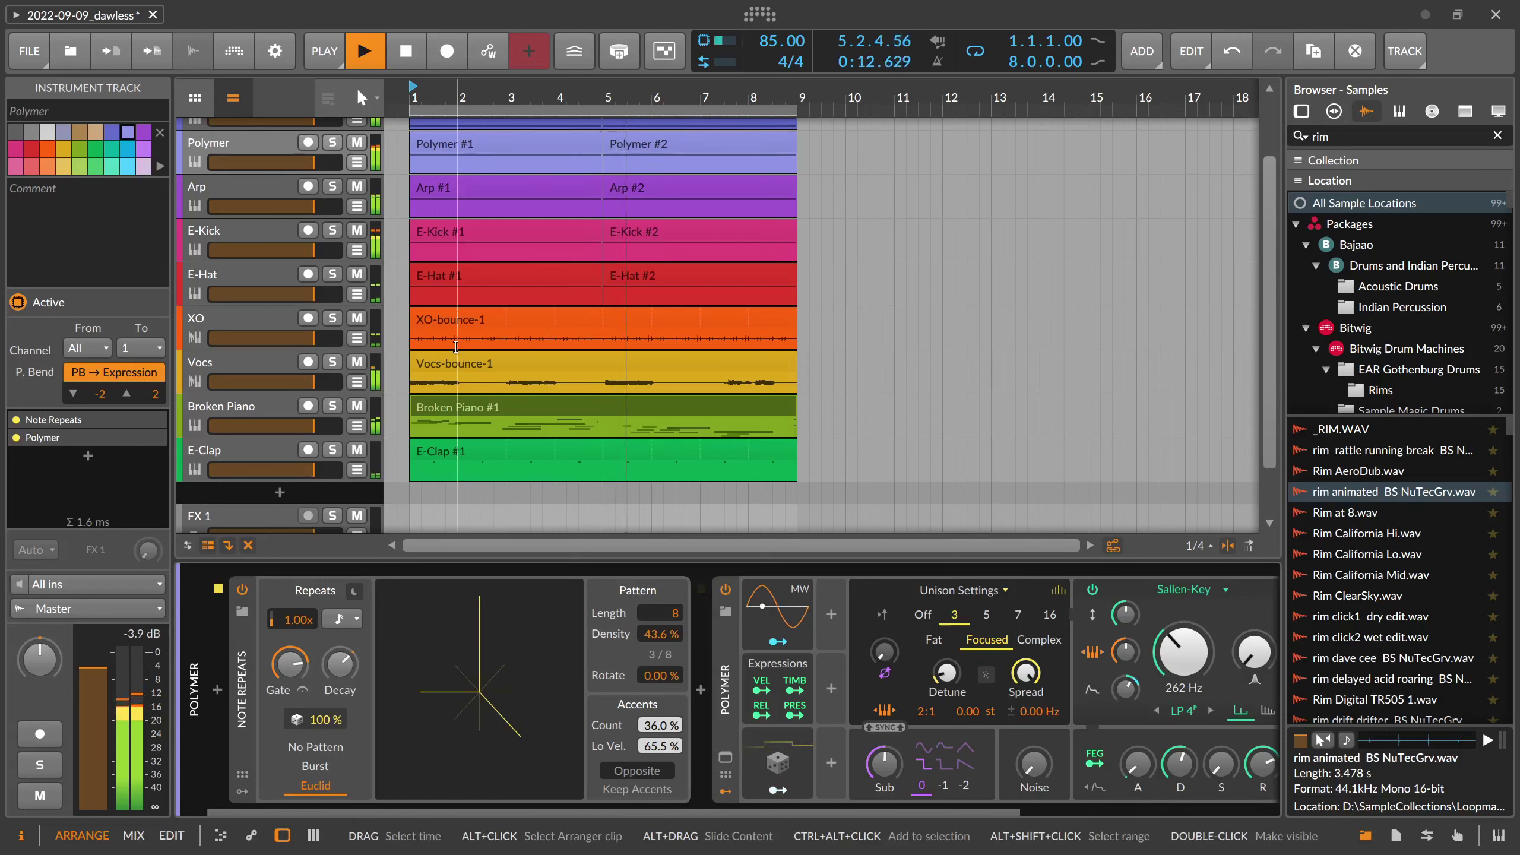
Solo the Drone track to audition it on its own, and stop playback
left_click_drag(433, 97, 405, 208)
scroll(404, 208, "up", 2)
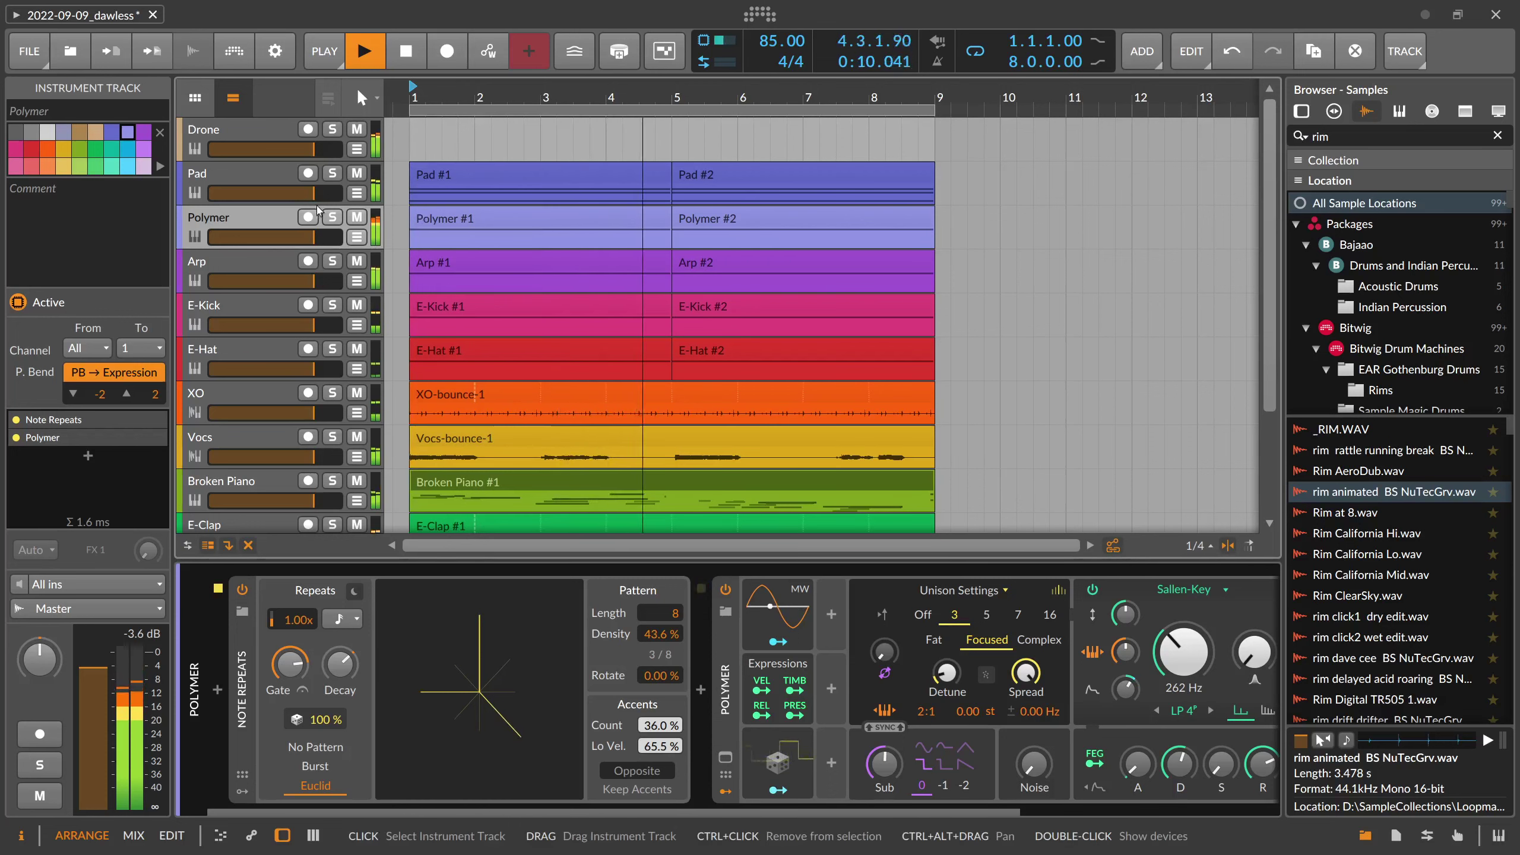
left_click(276, 135)
key("s")
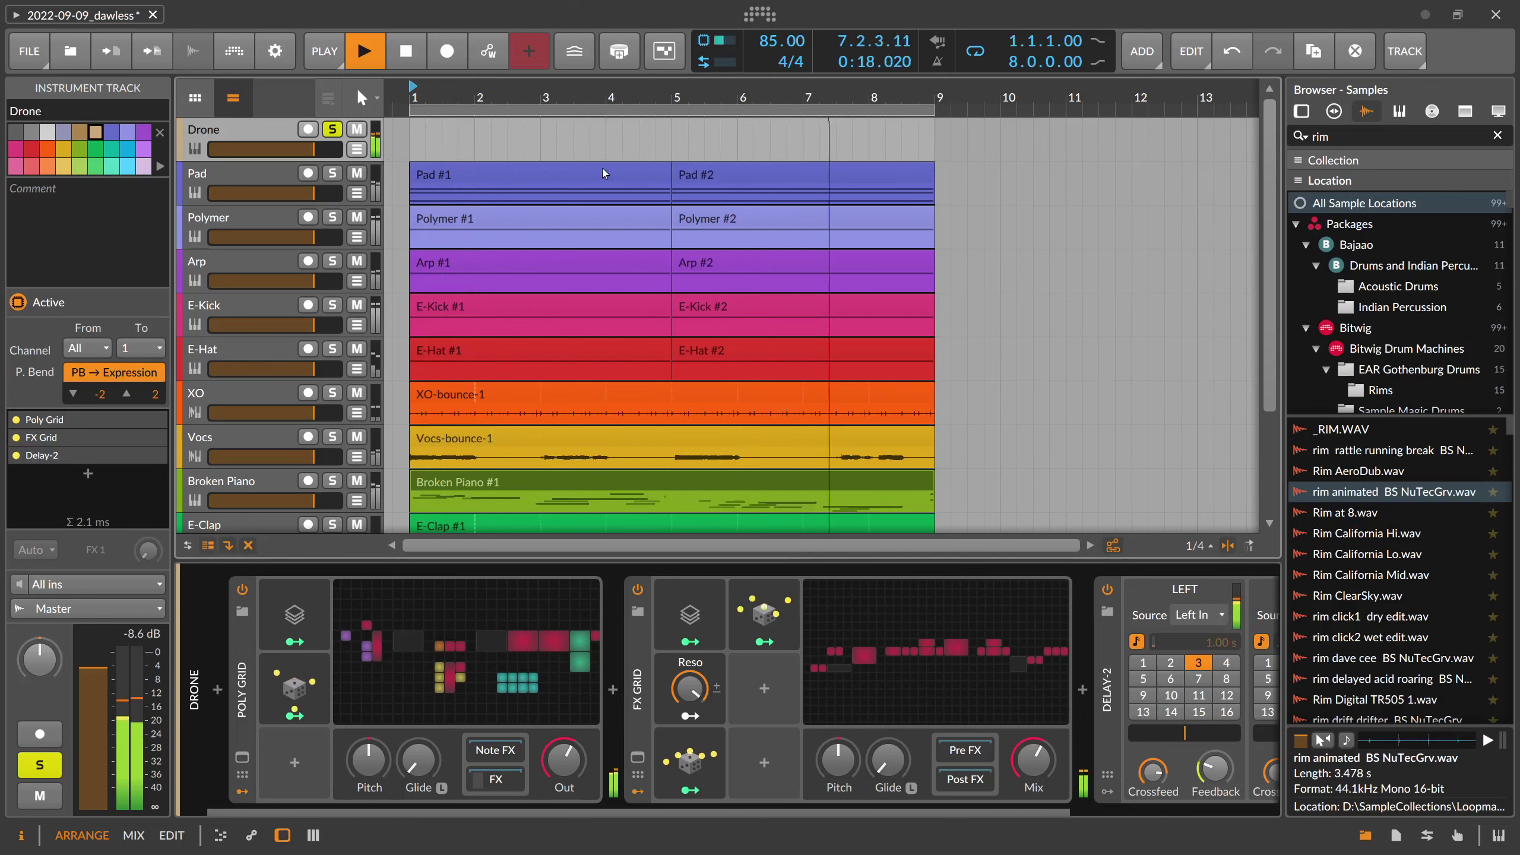
left_click(405, 51)
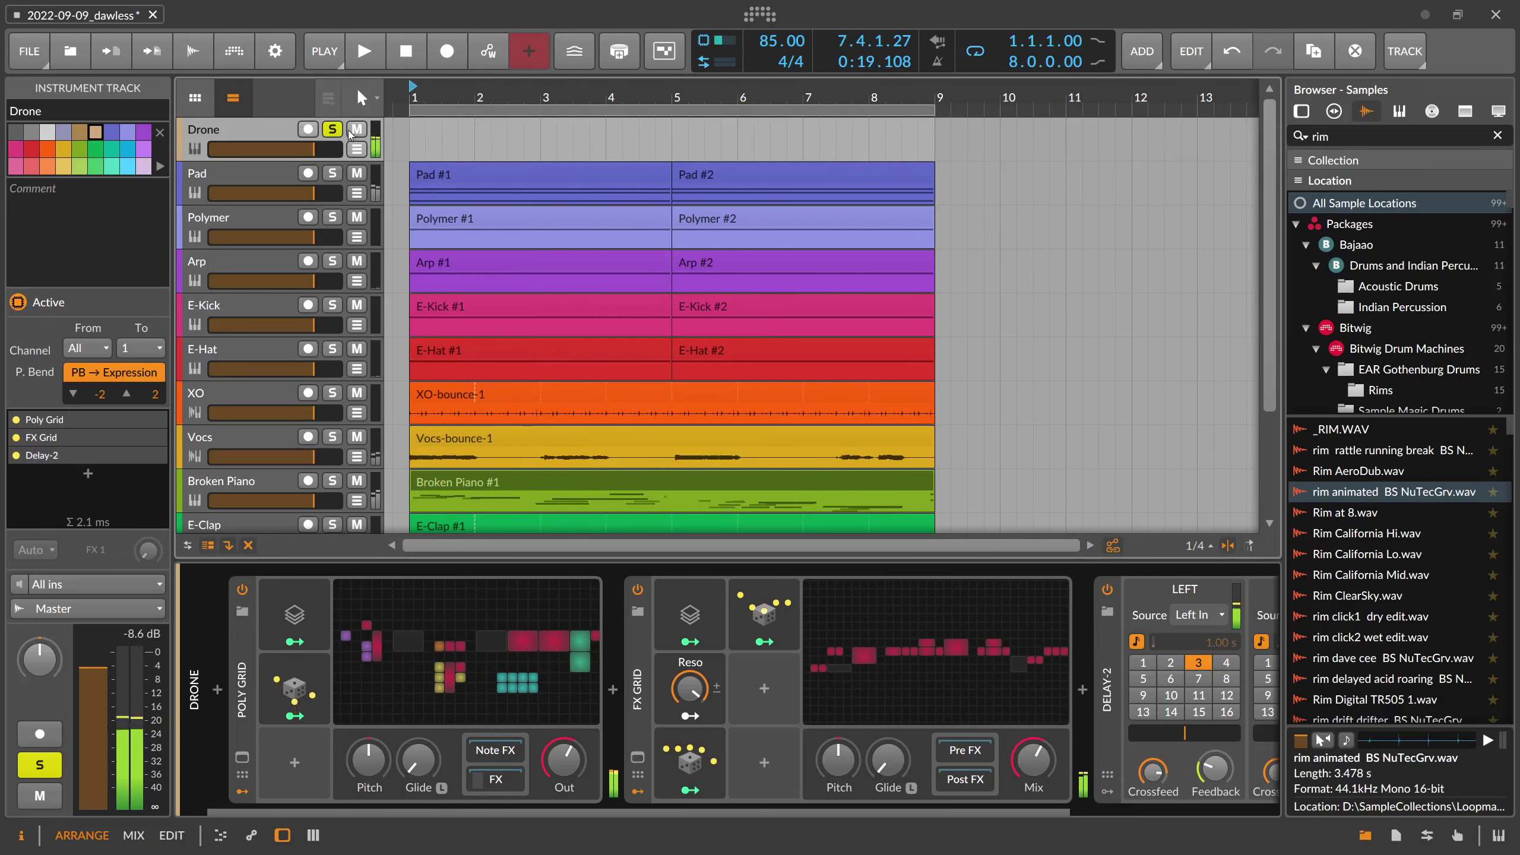
Solo only the Pad track and examine its Polysynth, Chorus+ and Reverb devices
left_click(332, 173, "shift")
left_click(297, 174)
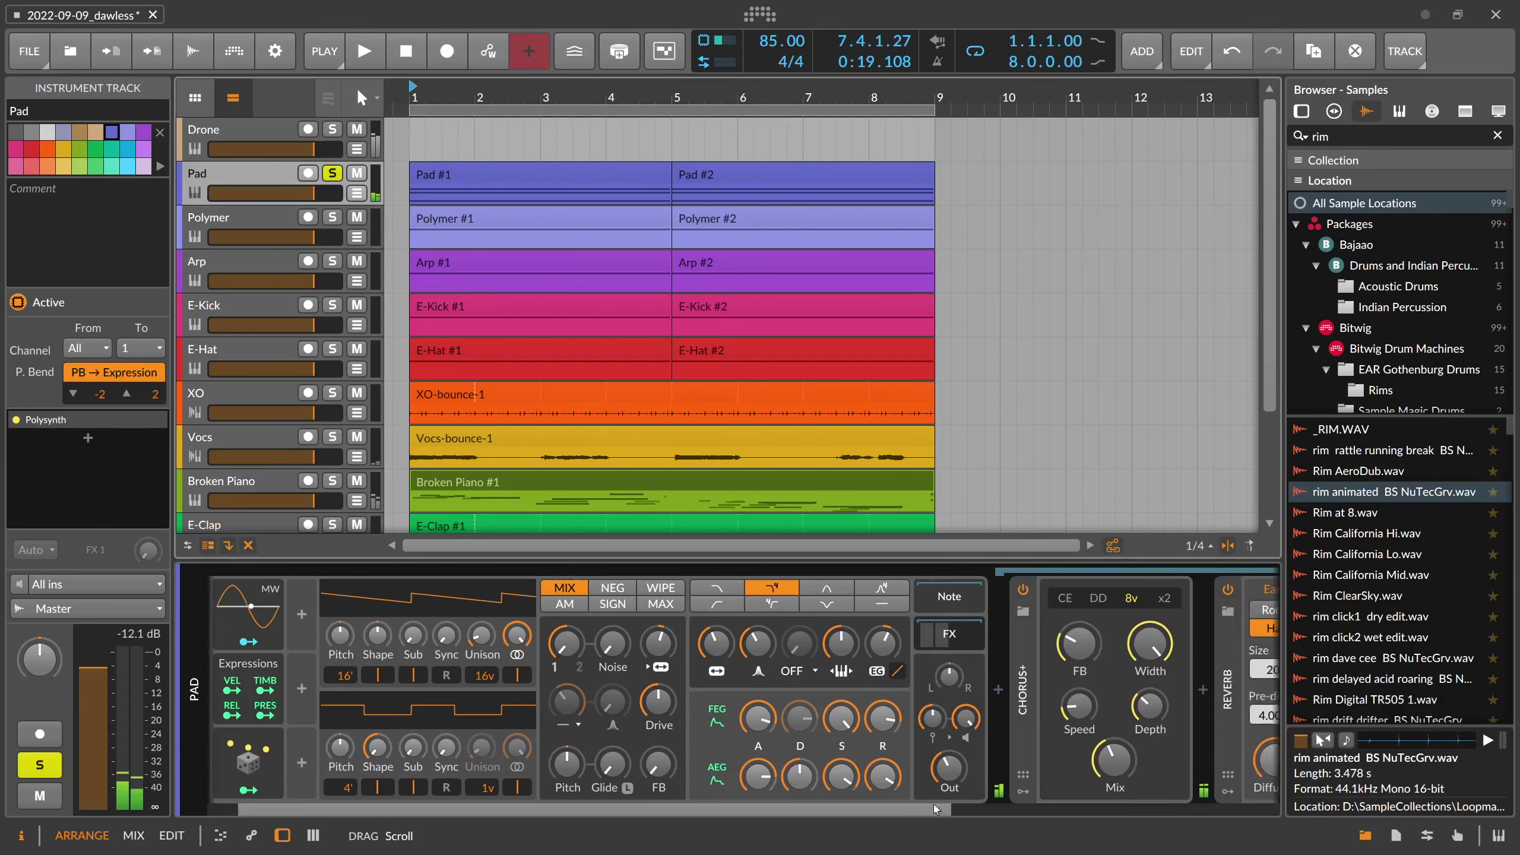
scroll(934, 806, "right", 5)
scroll(986, 797, "right", 4)
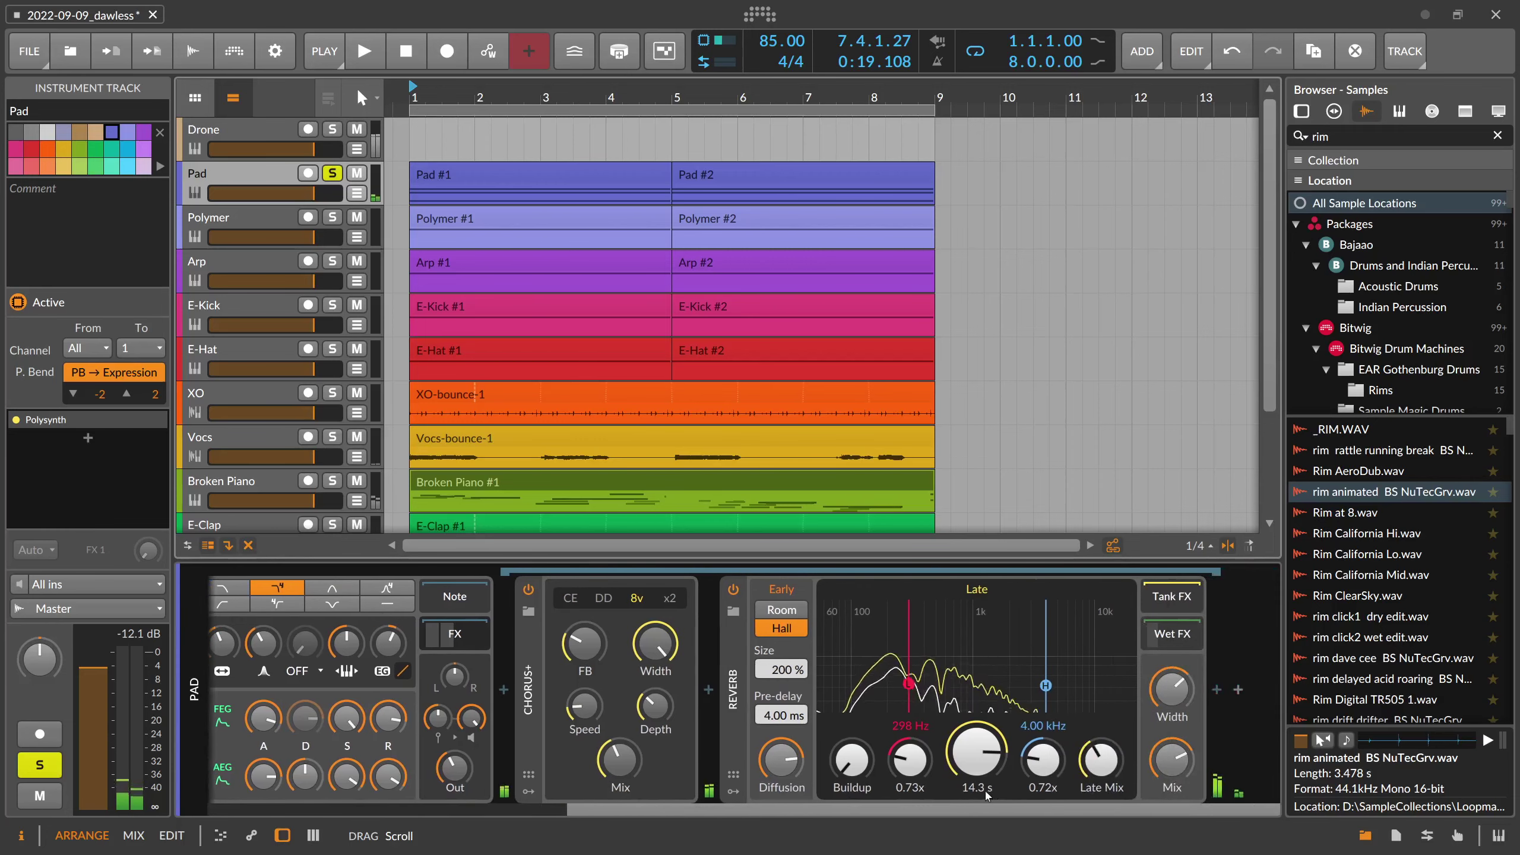
scroll(777, 718, "left", 8)
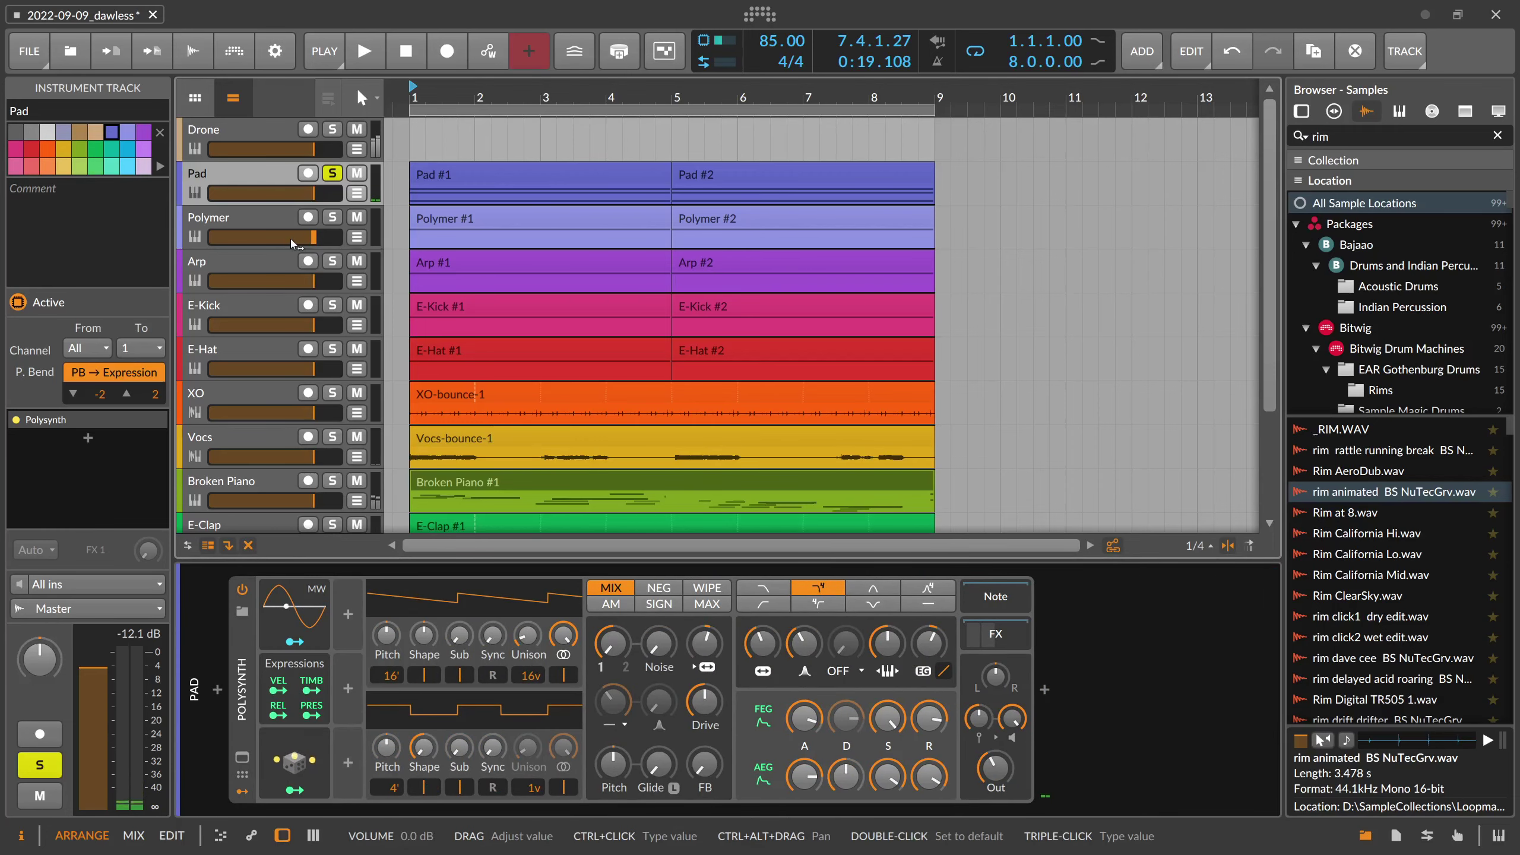
Rename the Polymer track to Bass, unsolo it and view the notes of its first clip
left_click(278, 214)
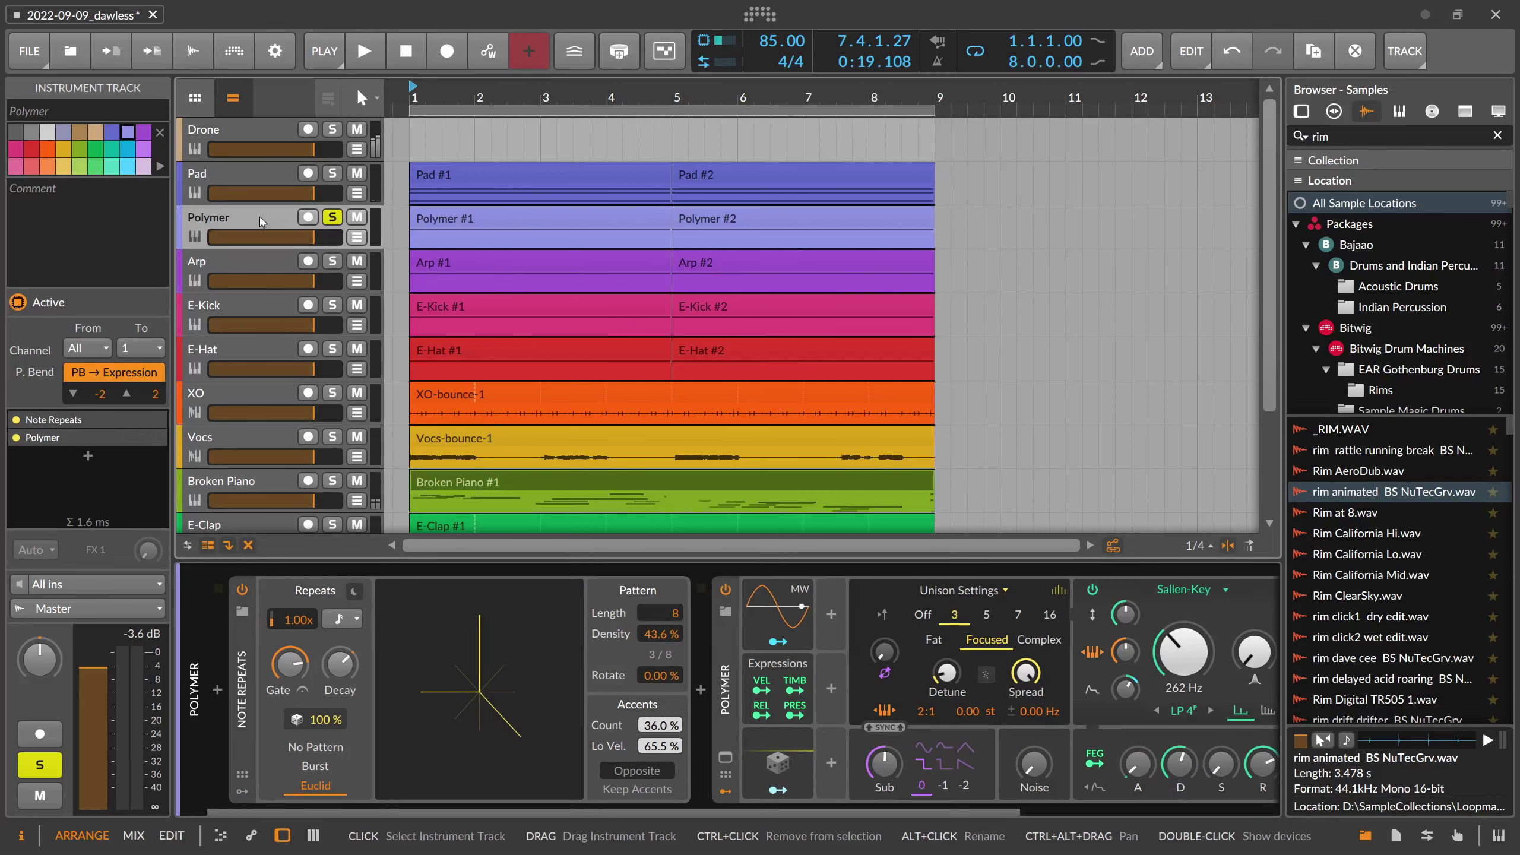
left_click(259, 216, "alt")
type("Ba")
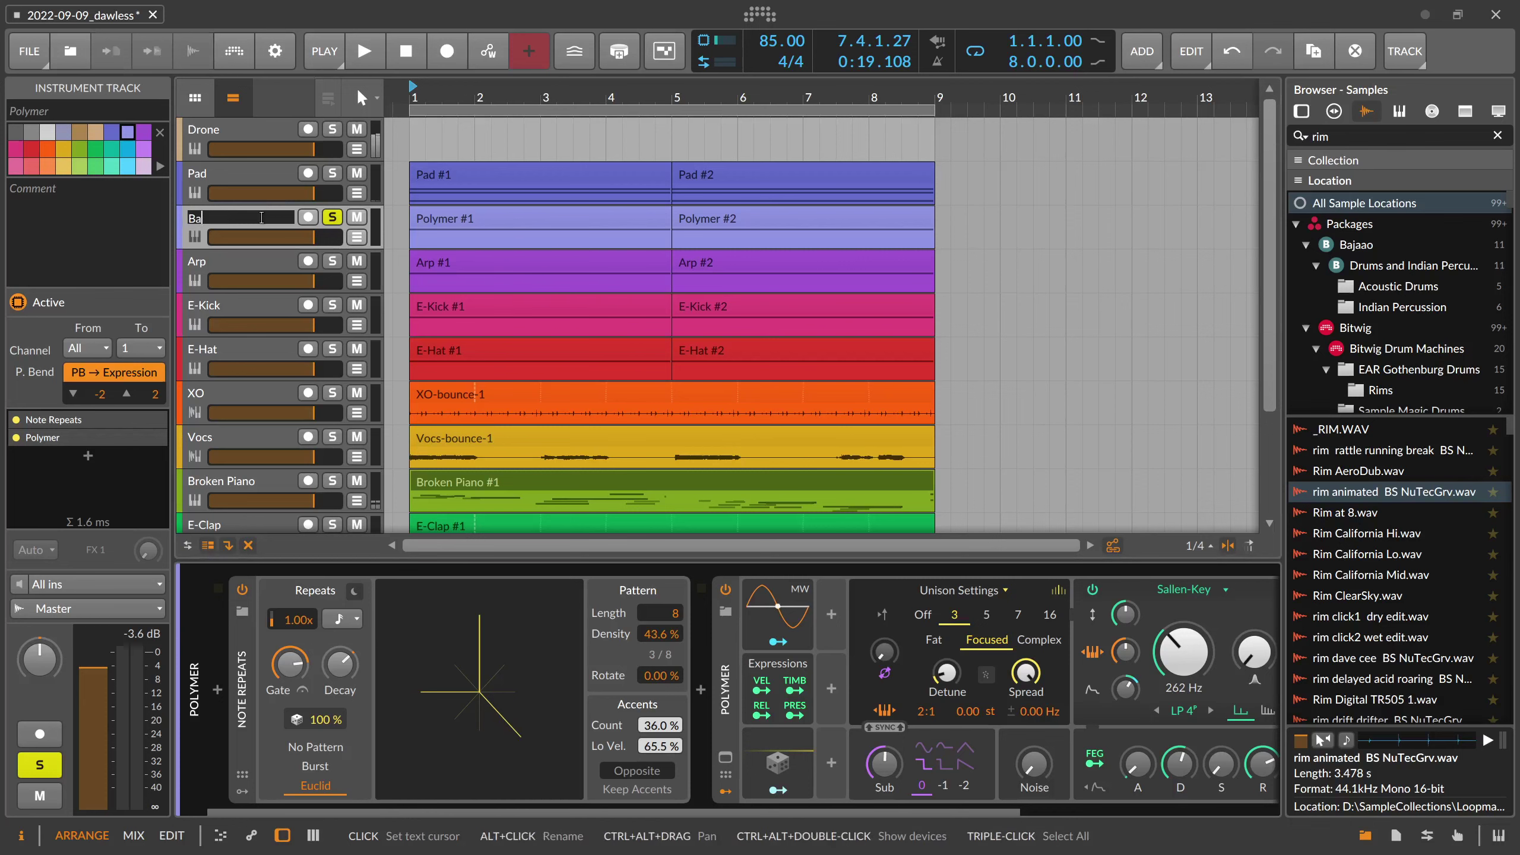
type("ss")
key("Return")
left_click(332, 218)
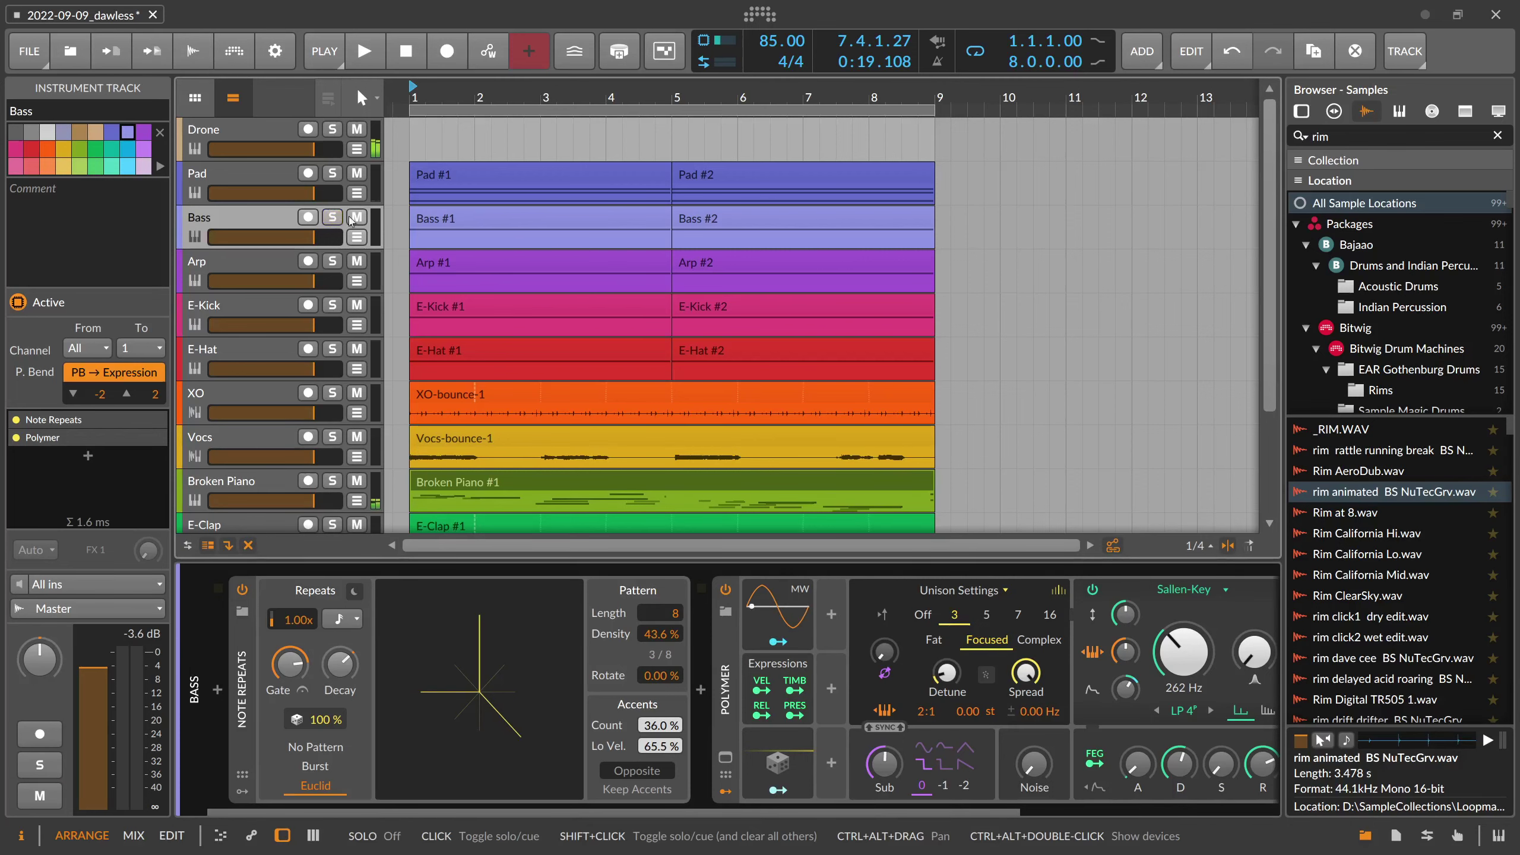
left_click(446, 240)
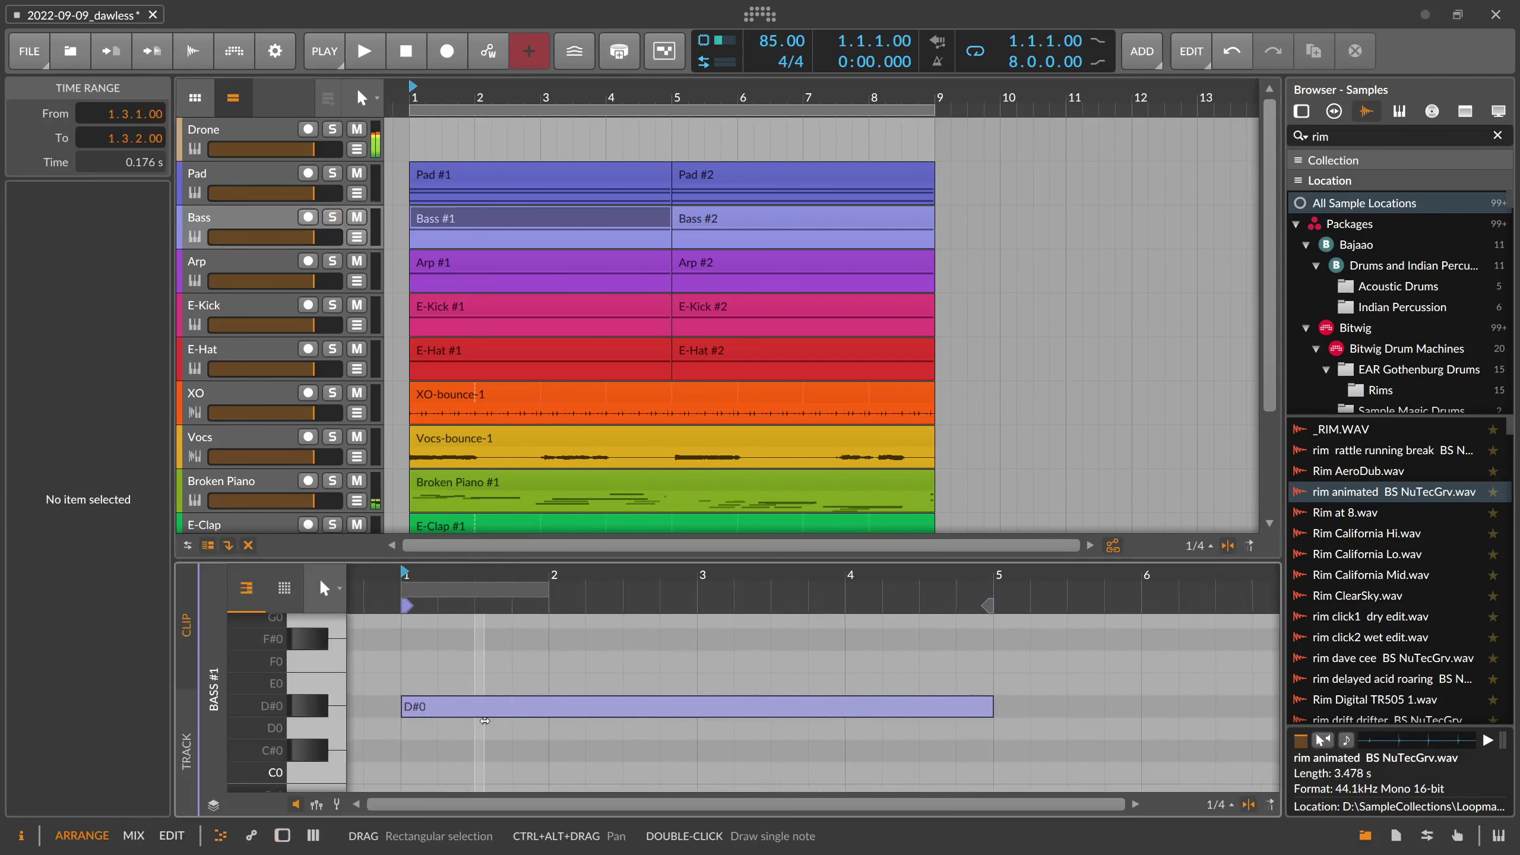
left_click(280, 221)
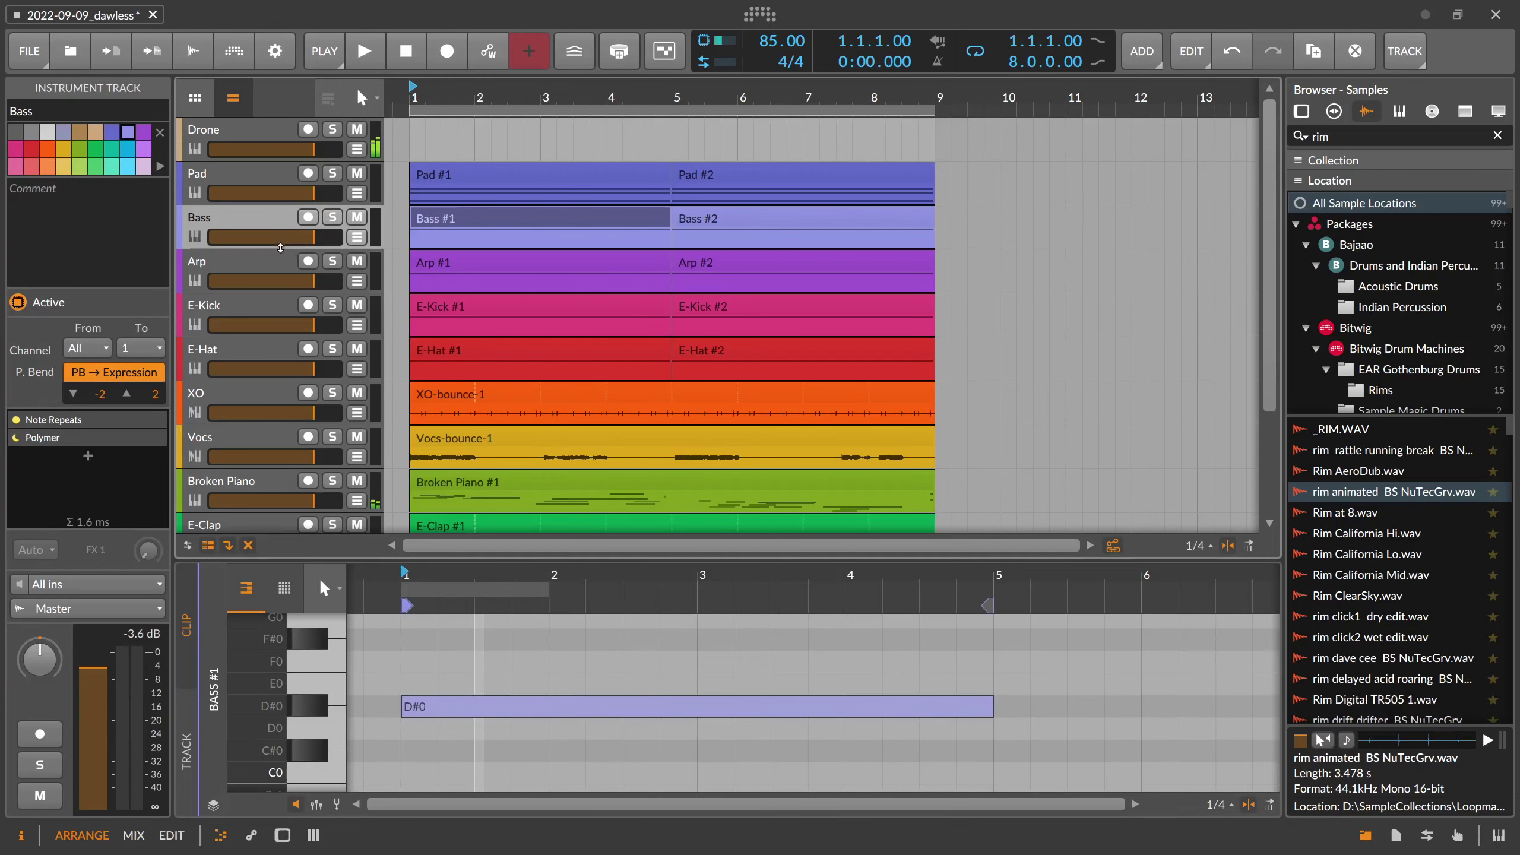
Show the Arp track's device chain and audition the track in solo, clearing the solo after stopping playback
left_click(264, 266)
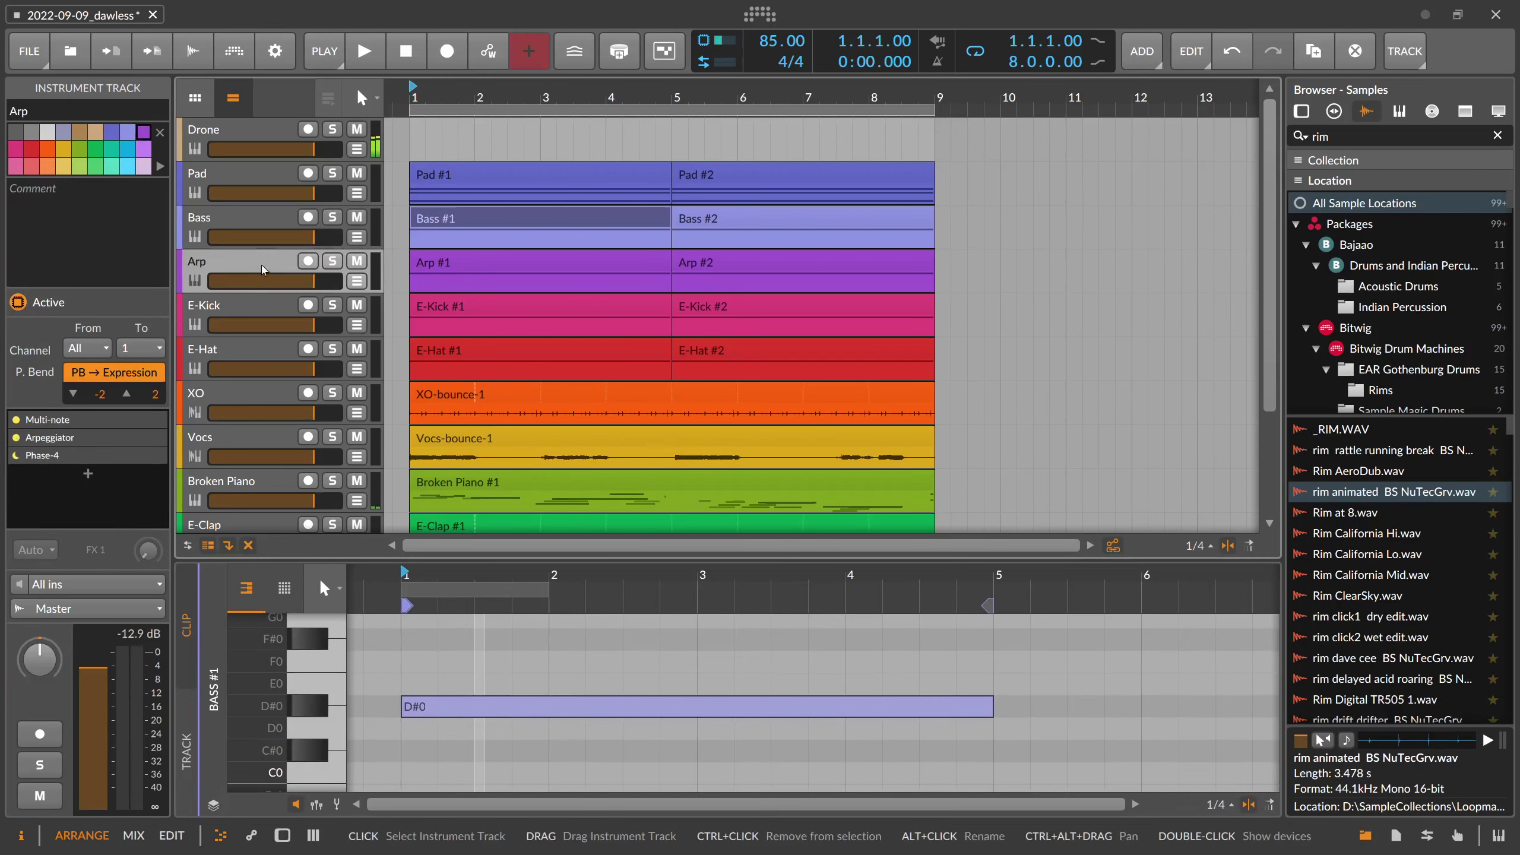
double_click(263, 269)
left_click(332, 262)
key("space")
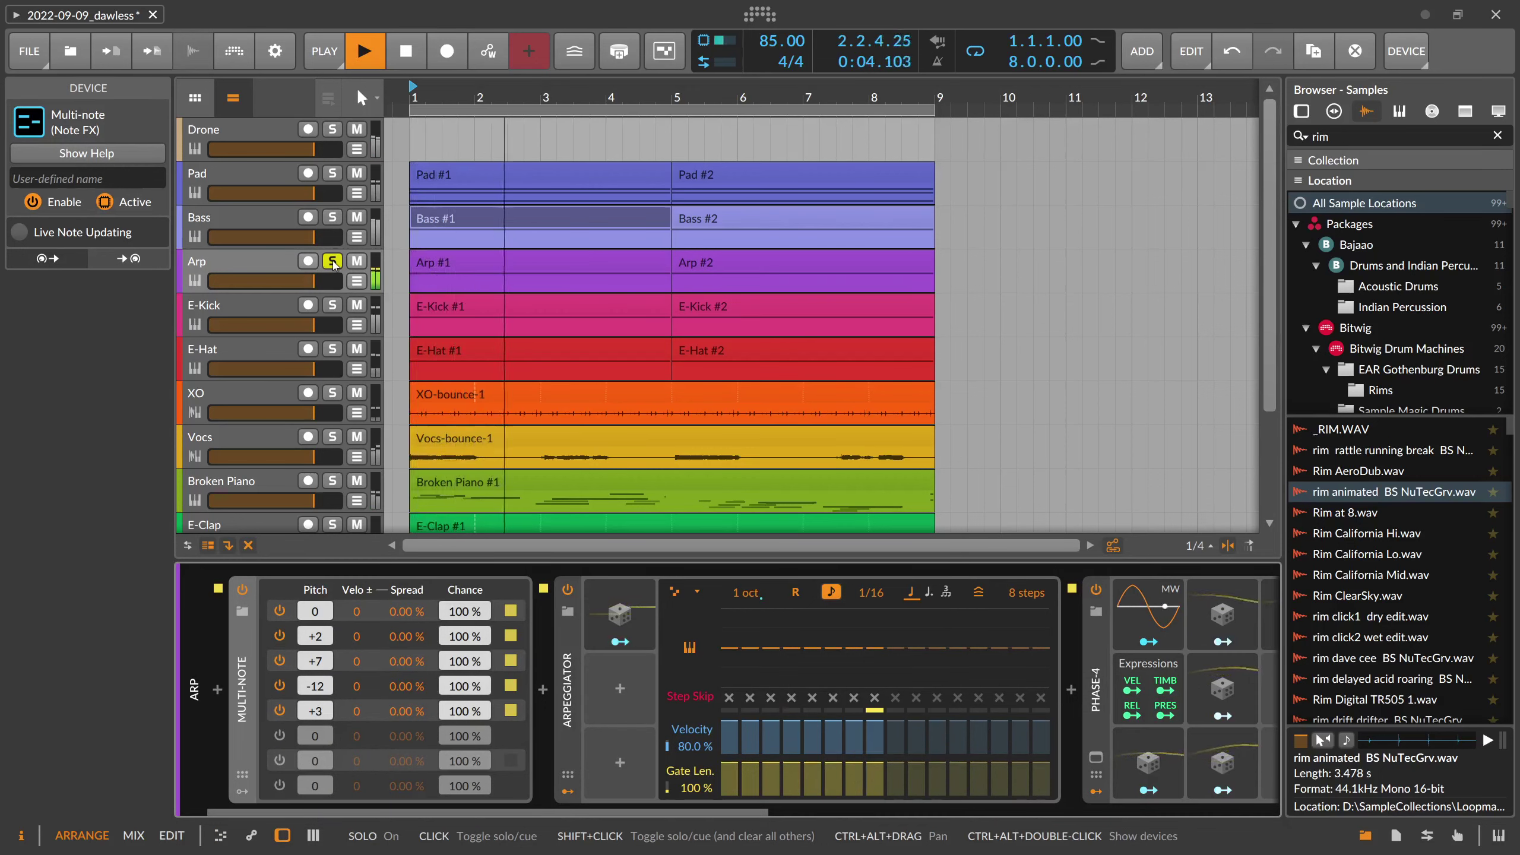
key("space")
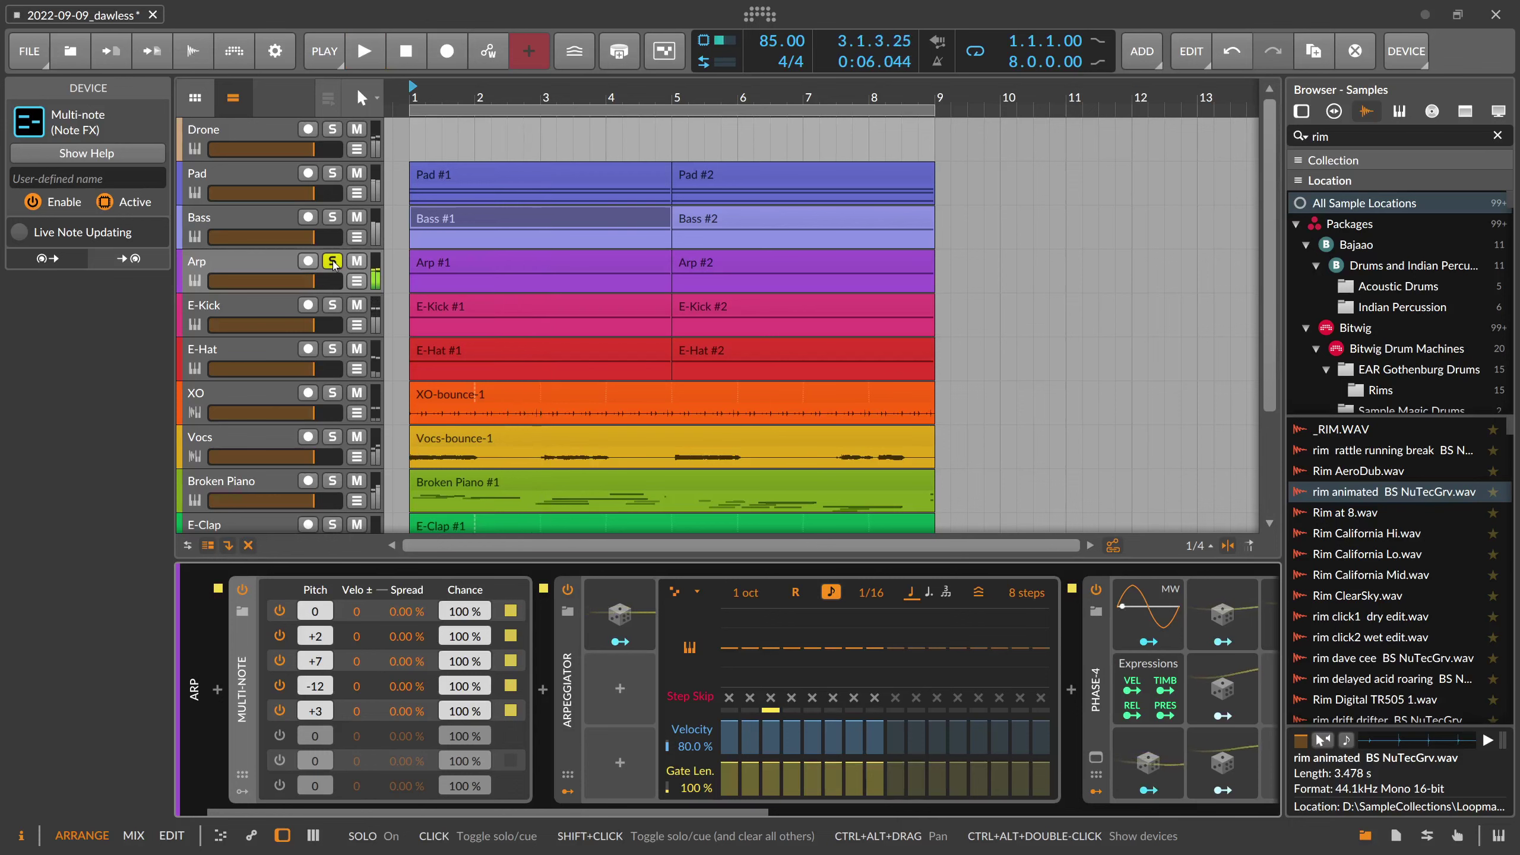
left_click(332, 263)
left_click(264, 262)
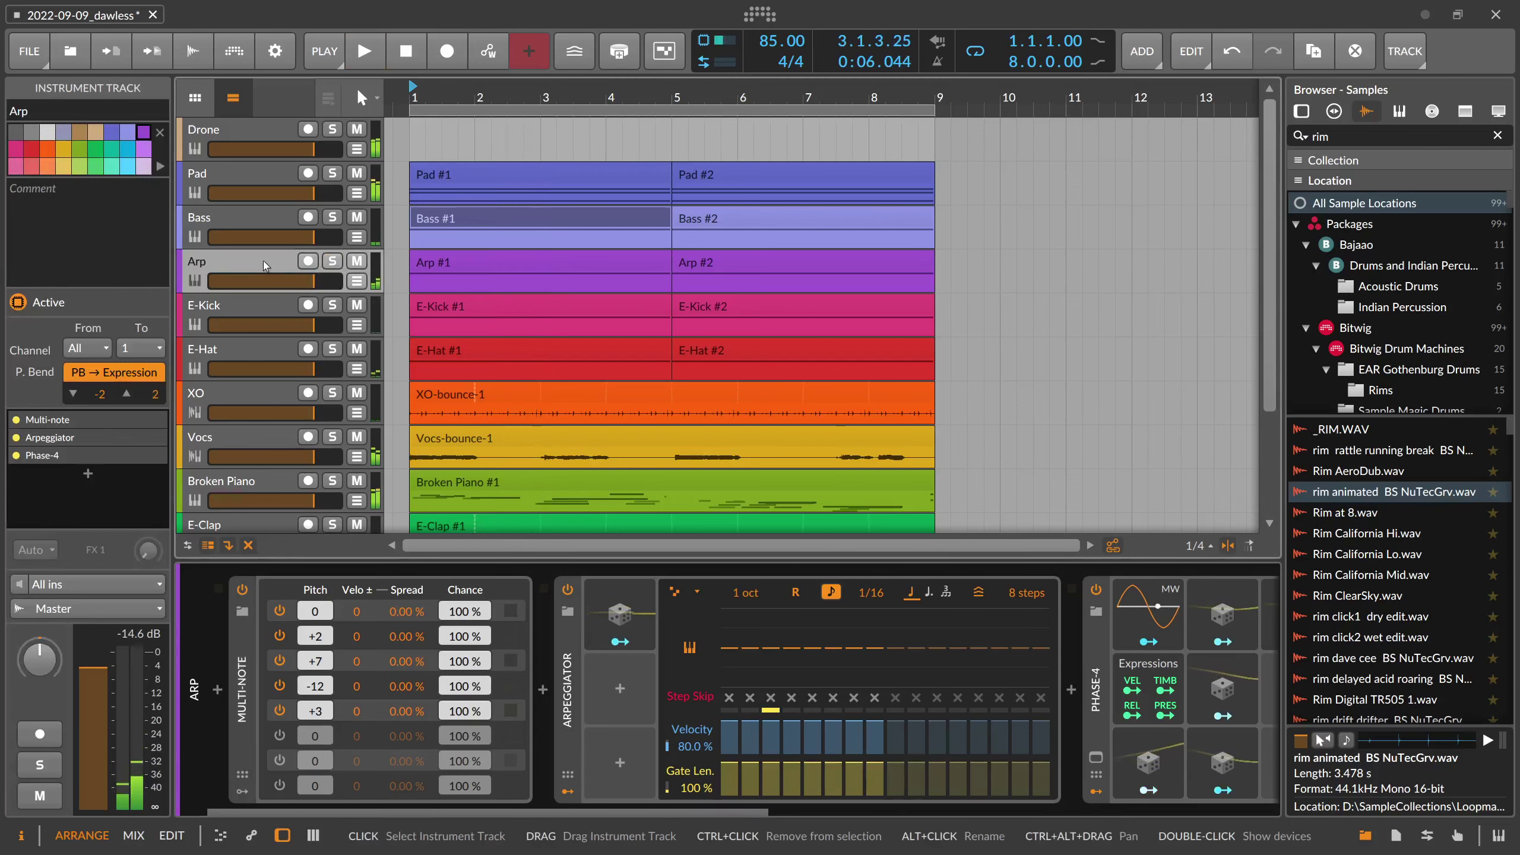
Audition the E-Kick track in solo with its devices shown, and unsolo it
scroll(264, 262, "down", 2)
left_click(270, 236)
left_click(332, 230)
key("space")
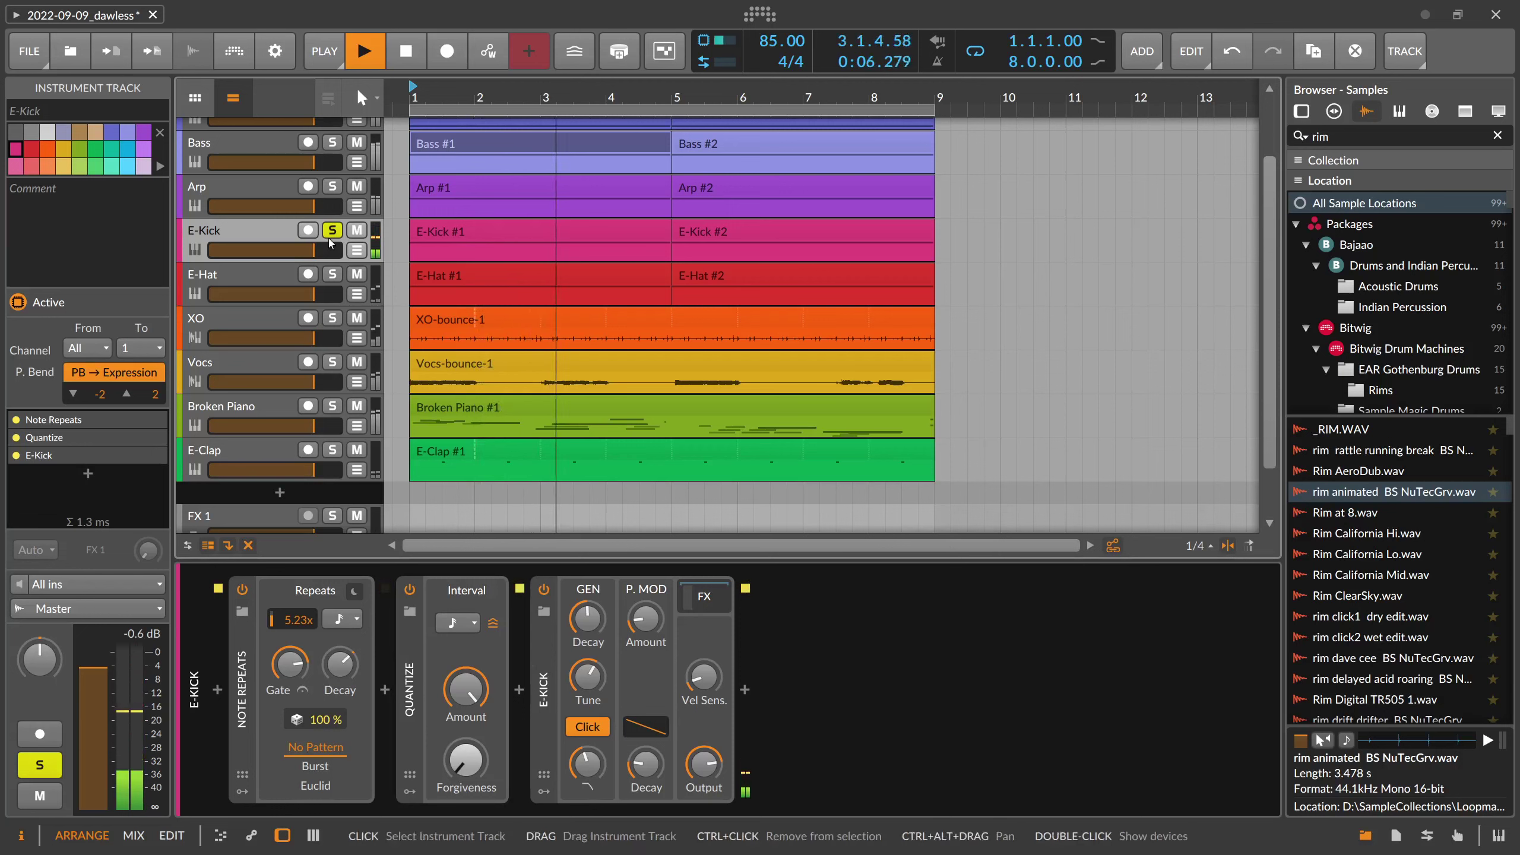
left_click(331, 230)
Audition the E-Hat and XO tracks in solo, clear their solos and stop playback
left_click(332, 273)
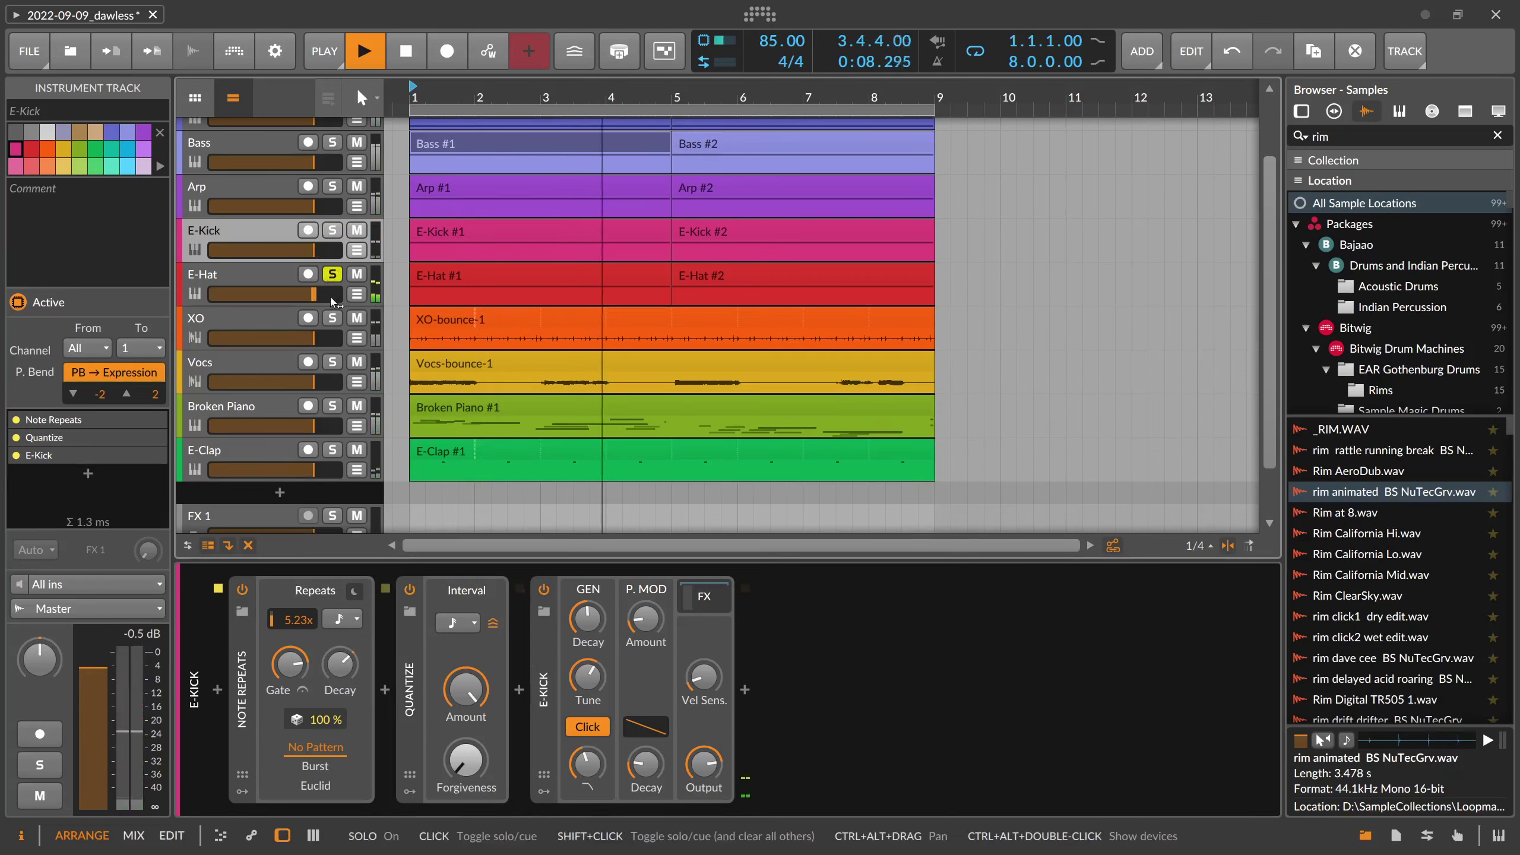
left_click(332, 317)
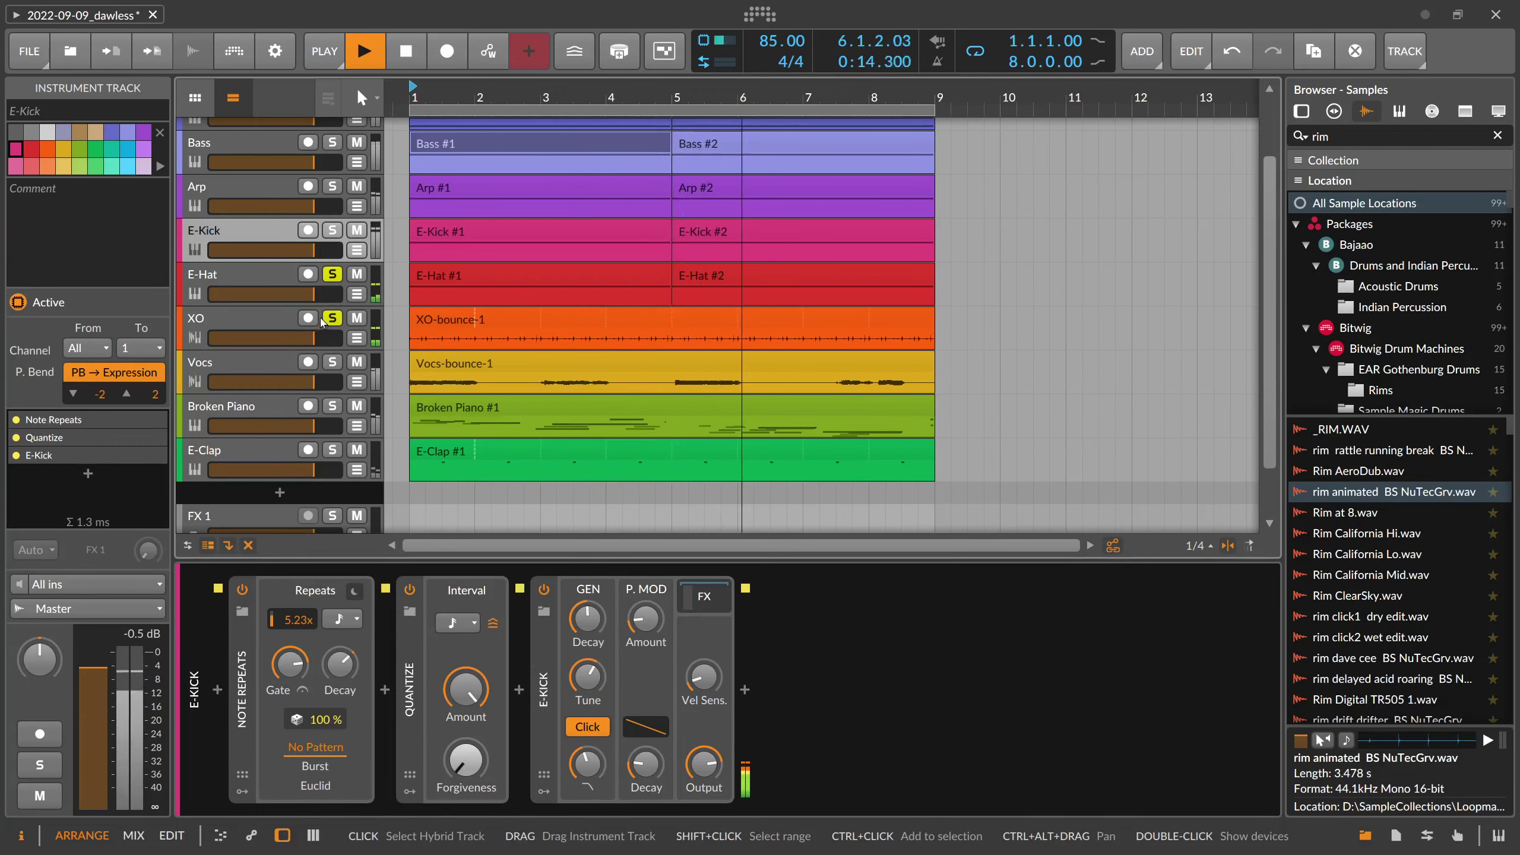
left_click(330, 318)
left_click(331, 275)
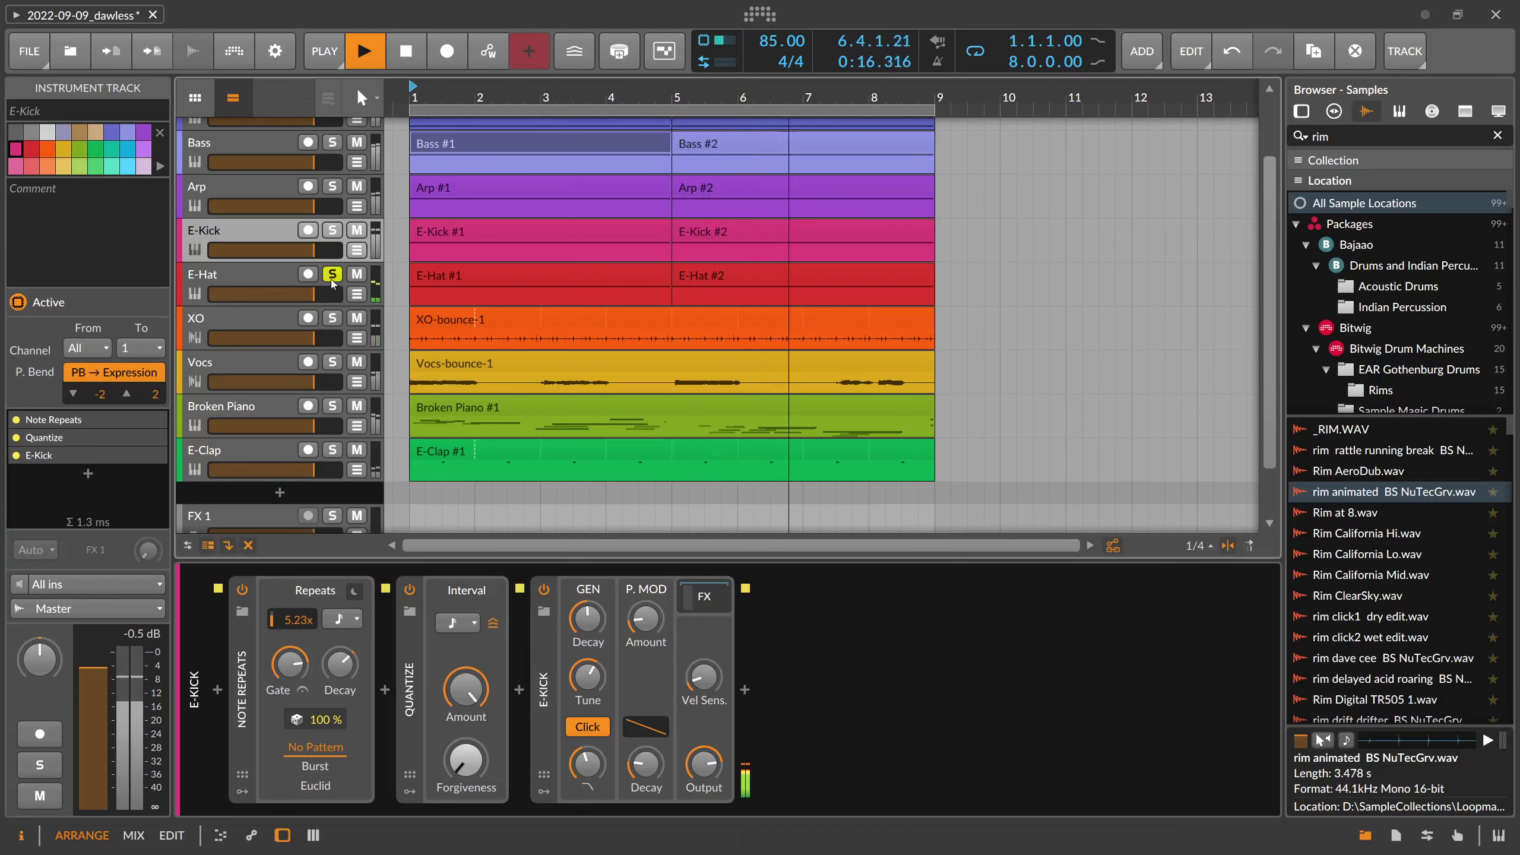
key("space")
Show the Vocs track's devices, play the track in solo and clear its solo
left_click(254, 356)
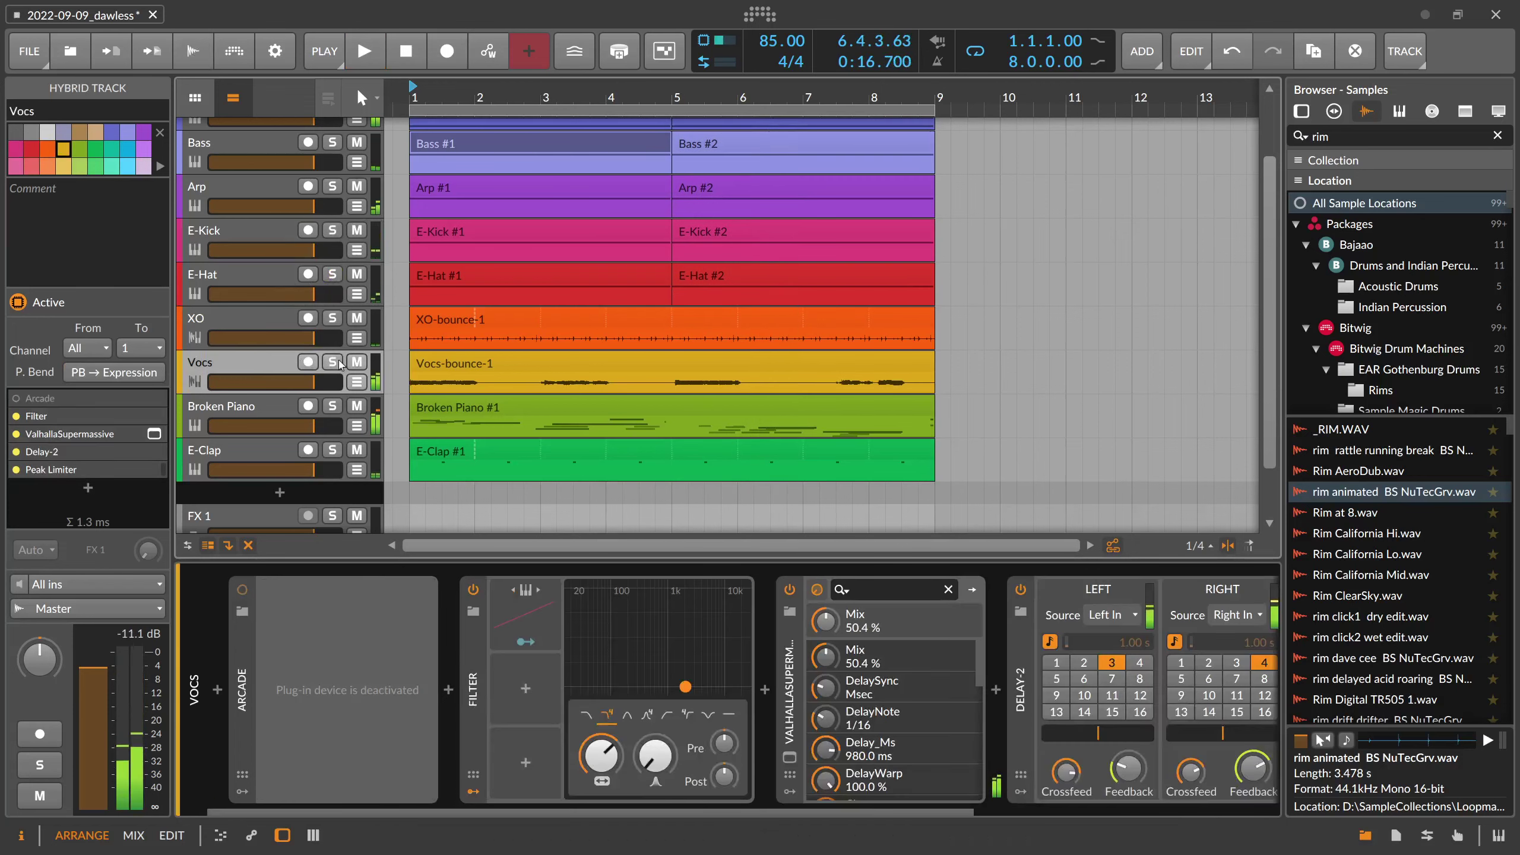
key("s")
key("space")
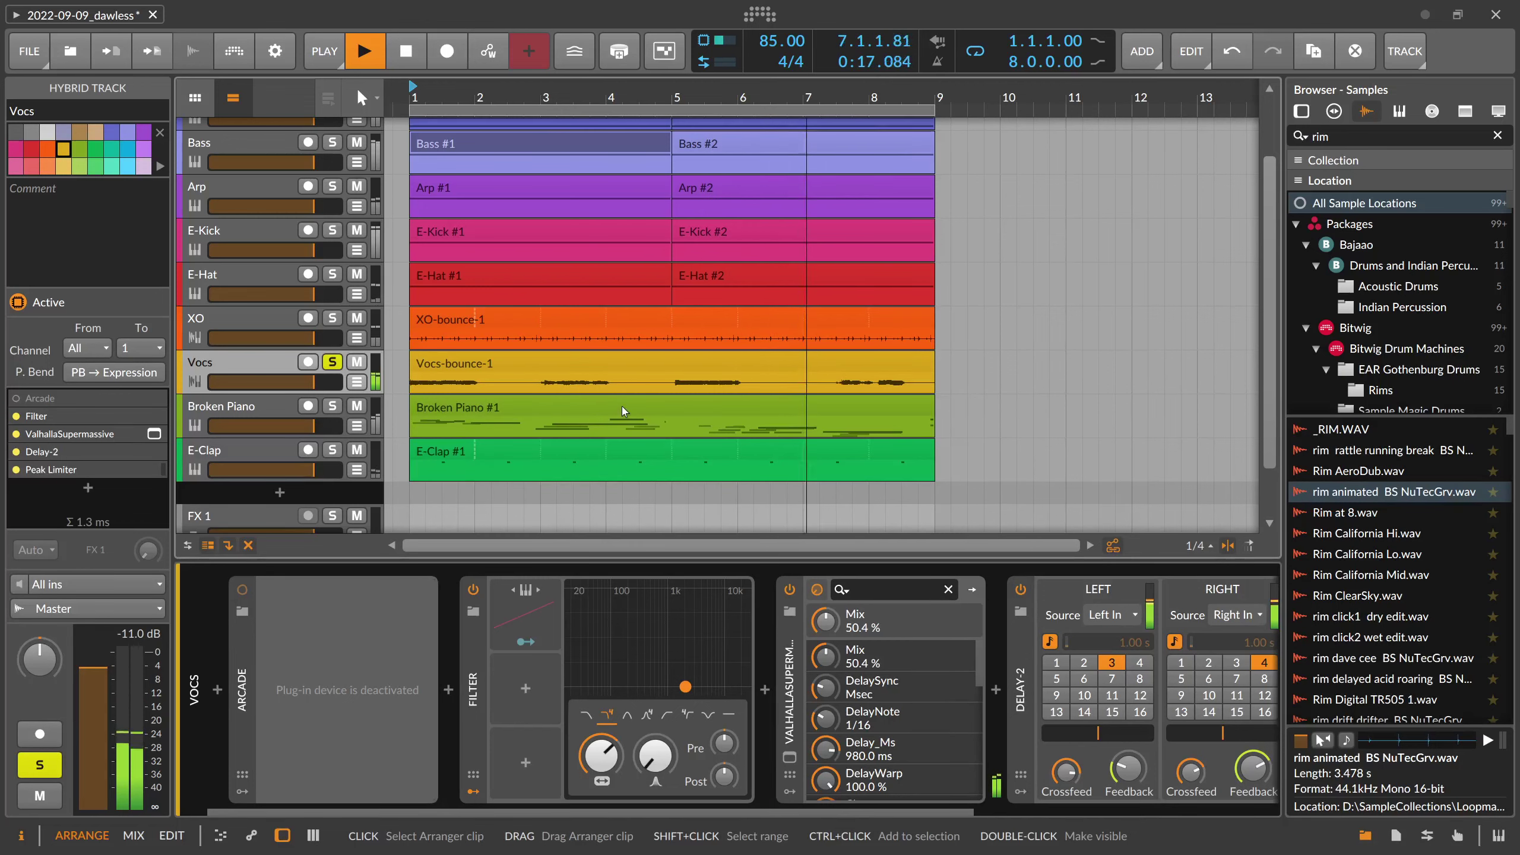
left_click(332, 406)
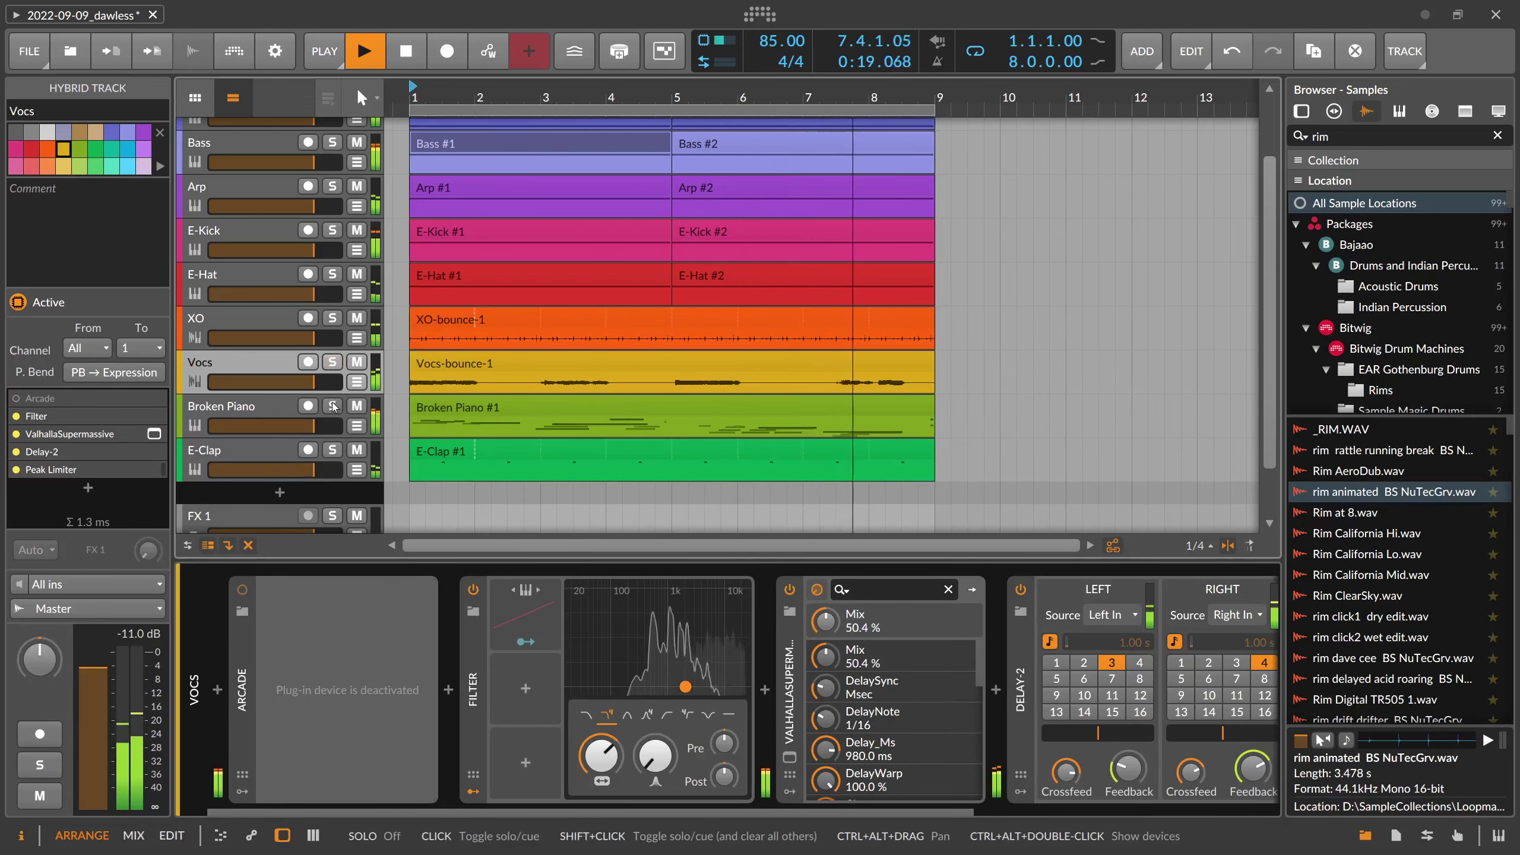
Show the Broken Piano track's devices and stop its solo audition, leaving the track unsoloed
left_click(282, 410)
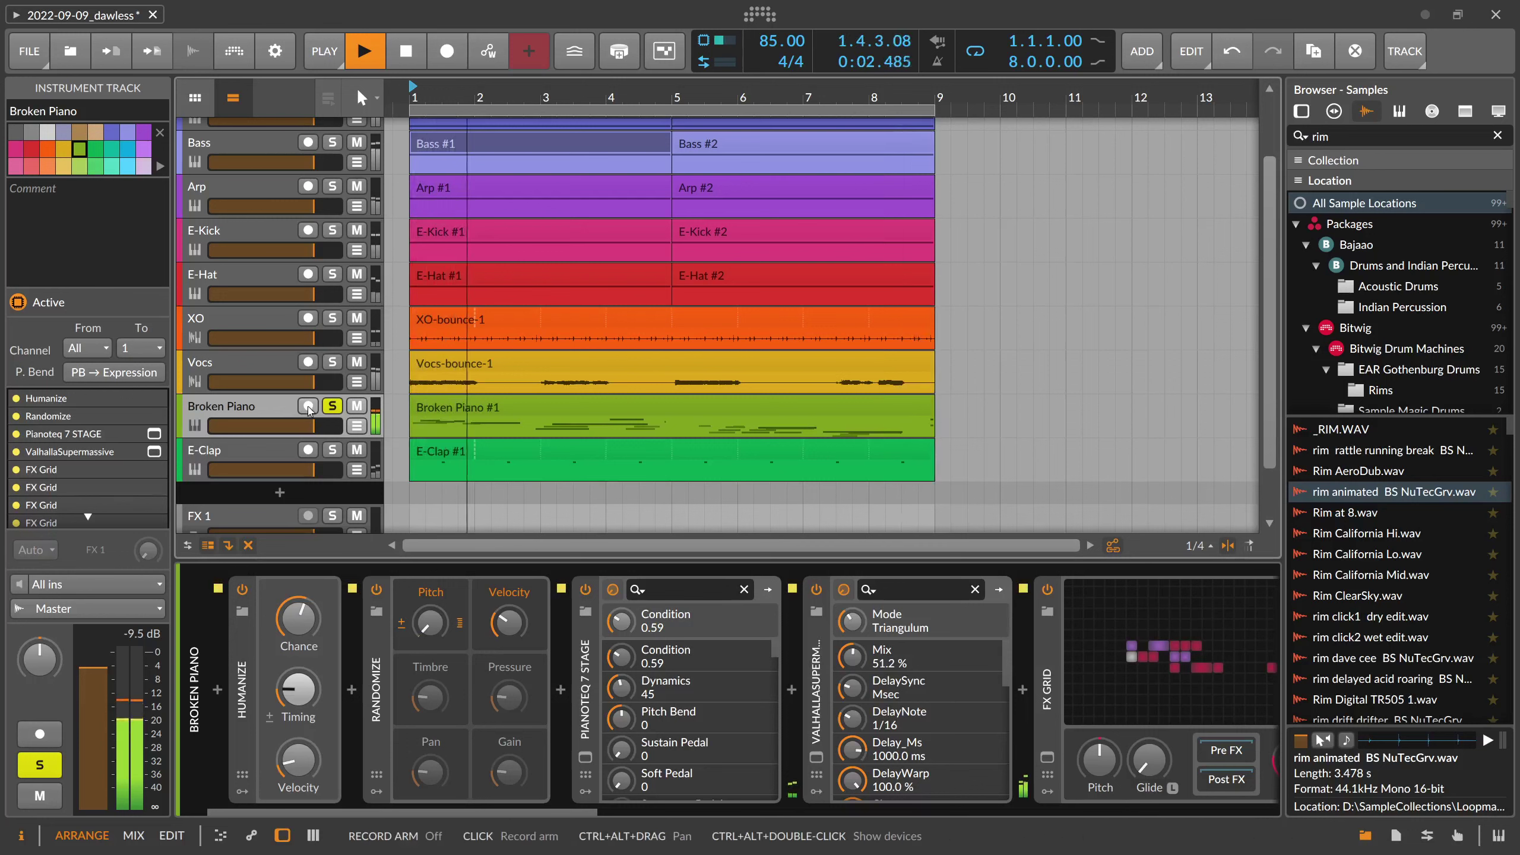
key("space")
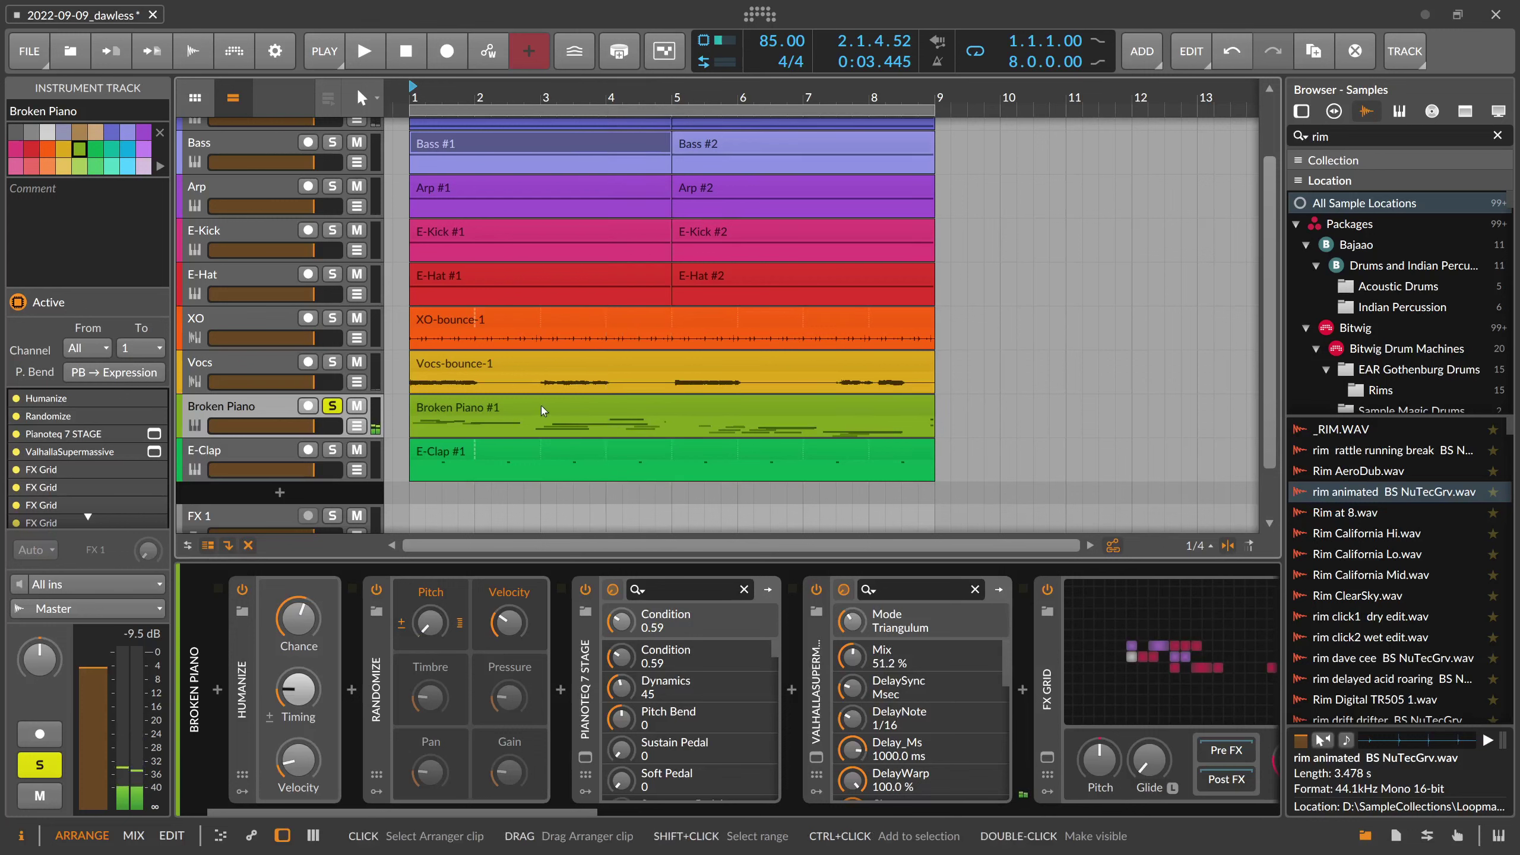
left_click(332, 406)
Audition the E-Clap track in solo and show its device chain
left_click(333, 450)
key("space")
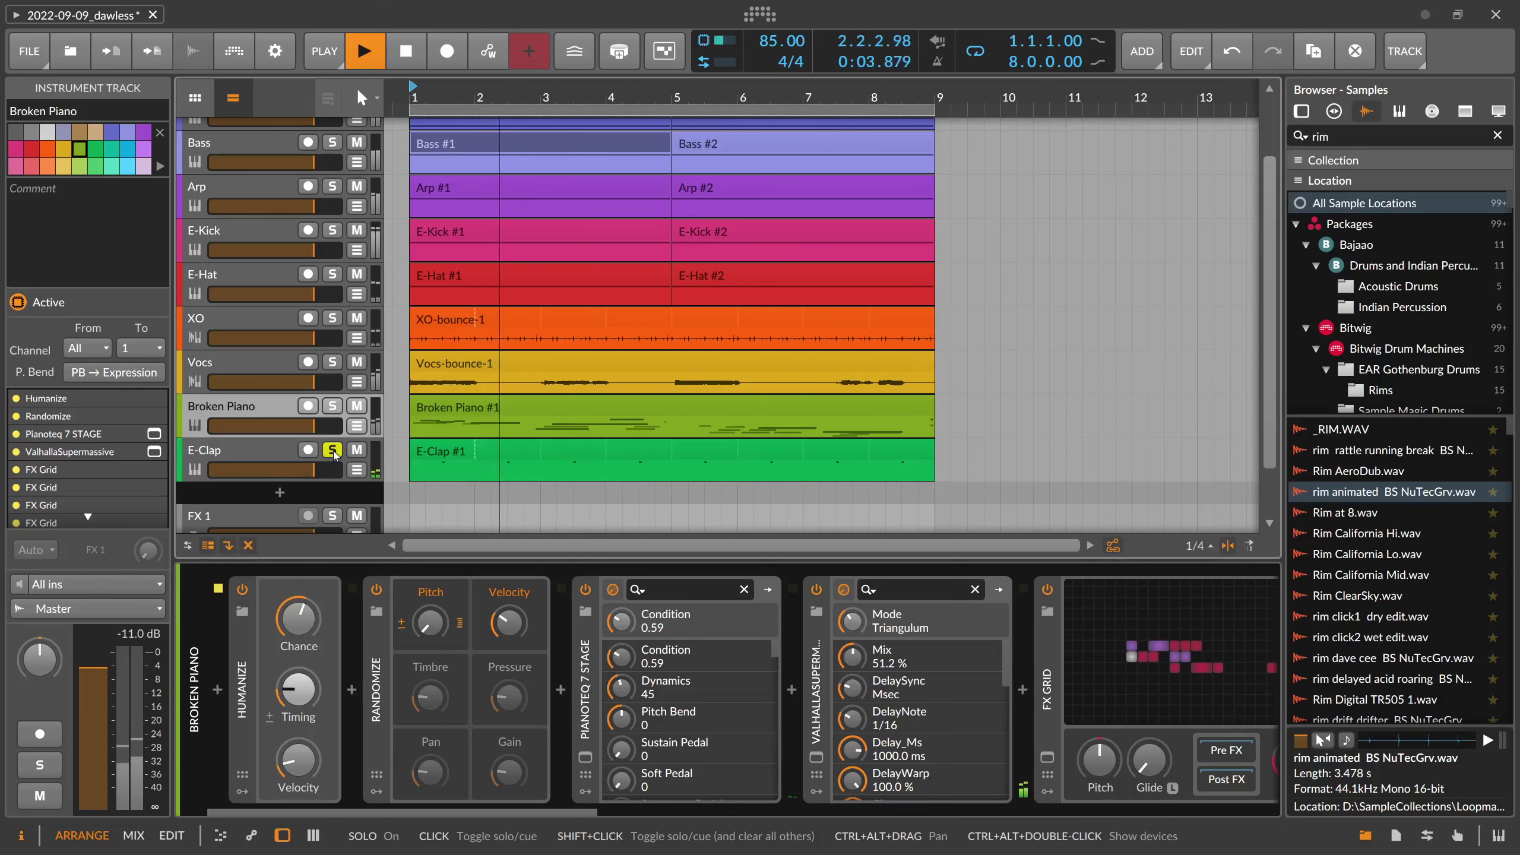
key("space")
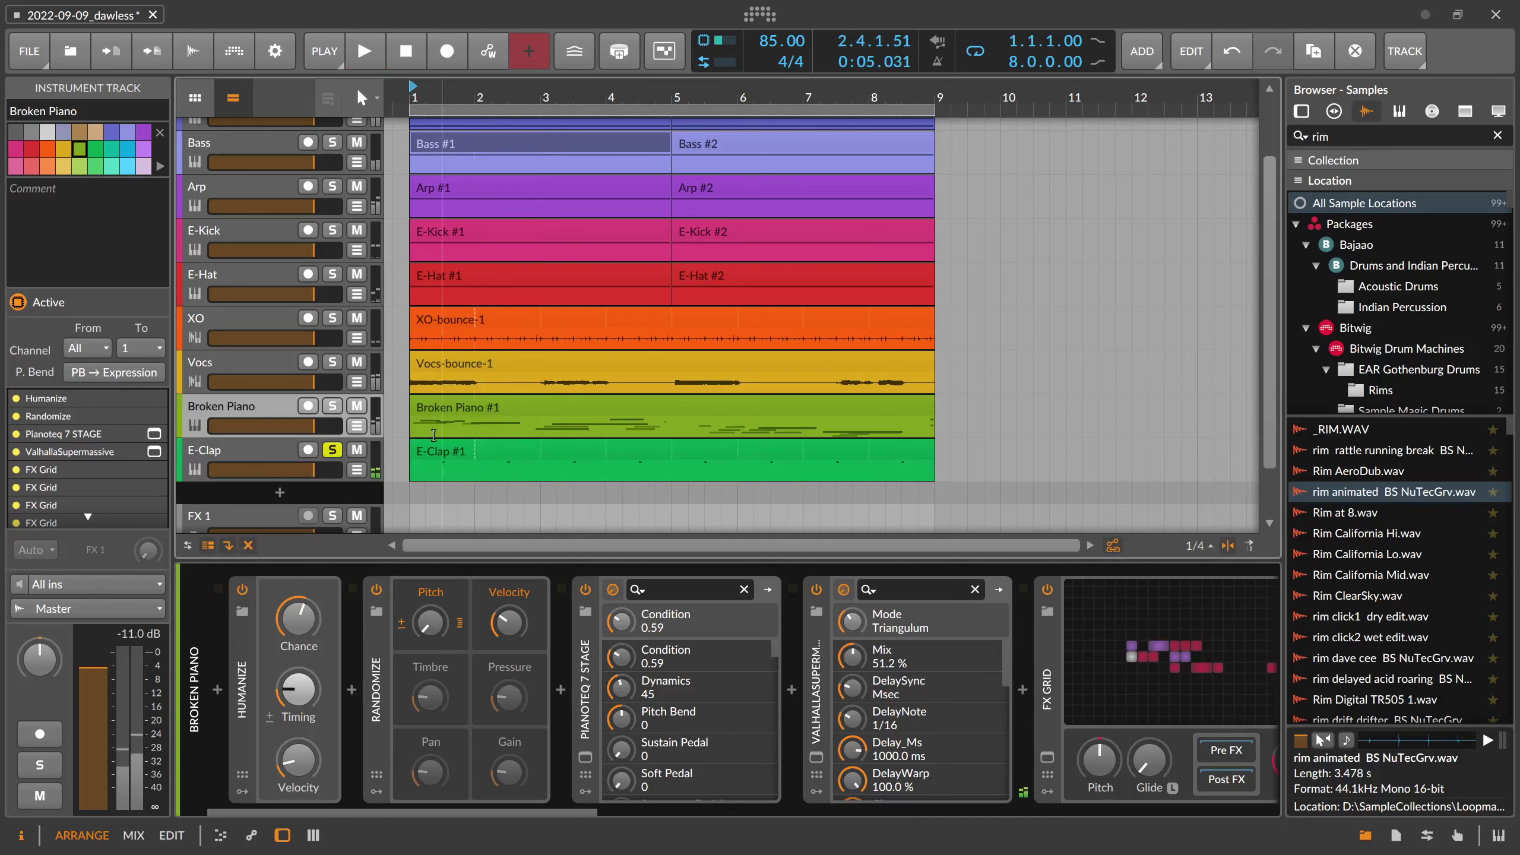
left_click(277, 457)
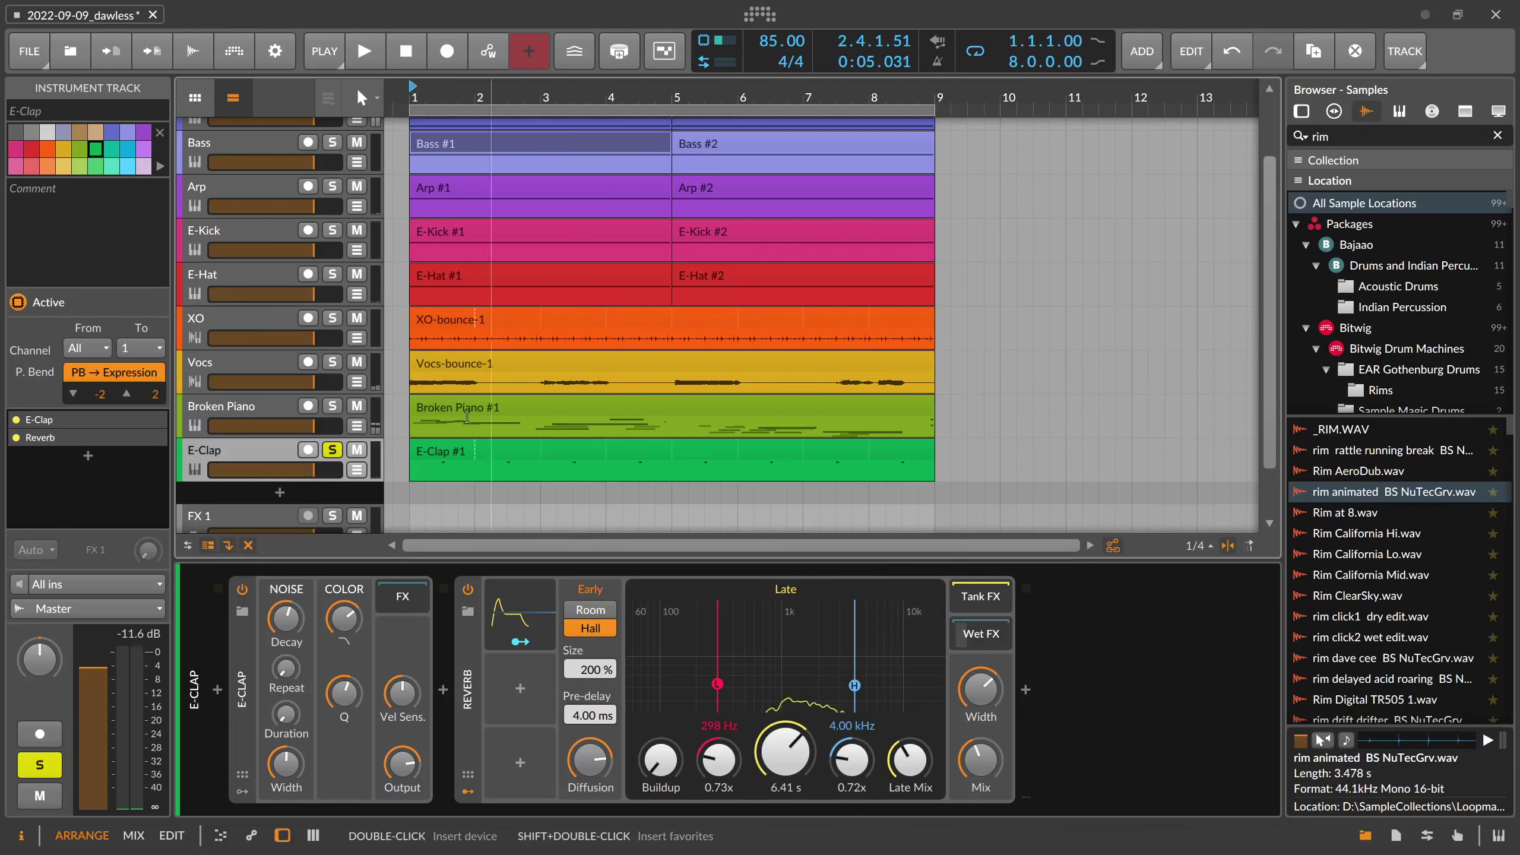
Step through the tracks from Drone down to XO, examining each device chain and XO's Peak Limiter
scroll(269, 180, "up", 2)
left_click(264, 125)
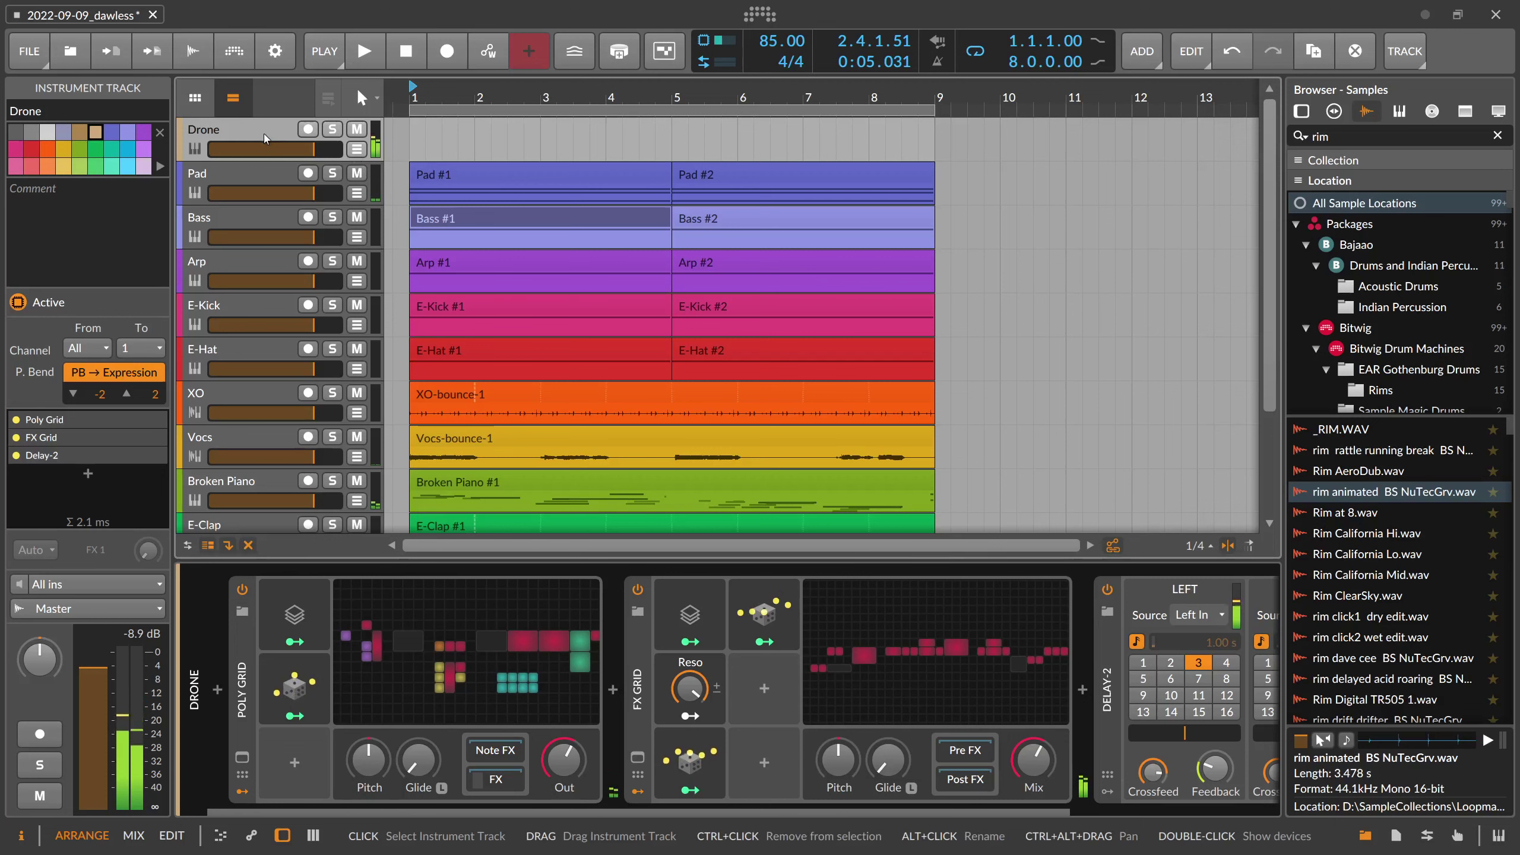
left_click(264, 172)
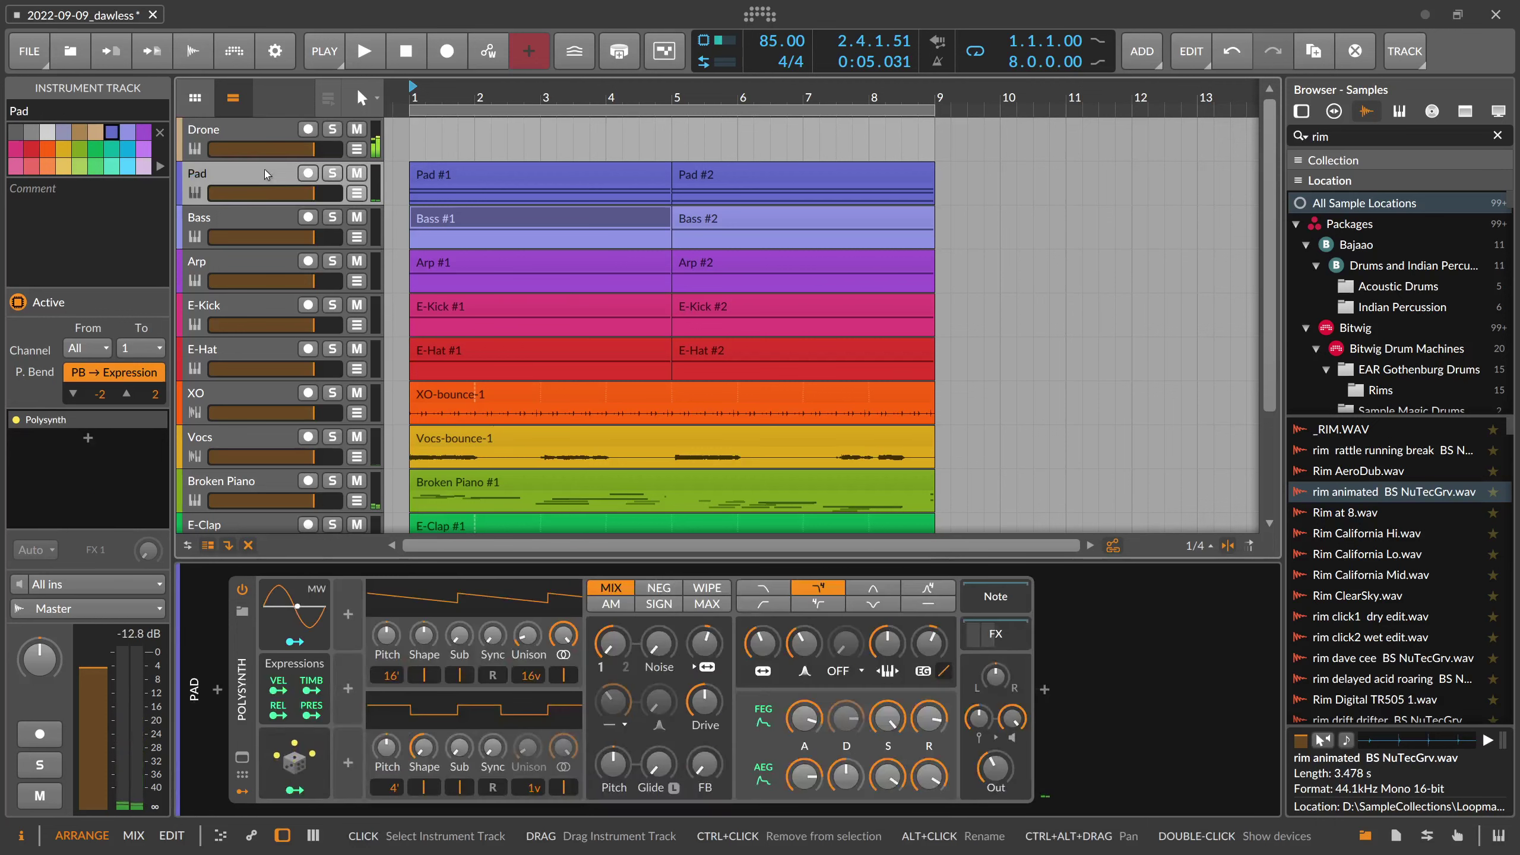
key("Down")
key("Down")
key("Down")
key("Down")
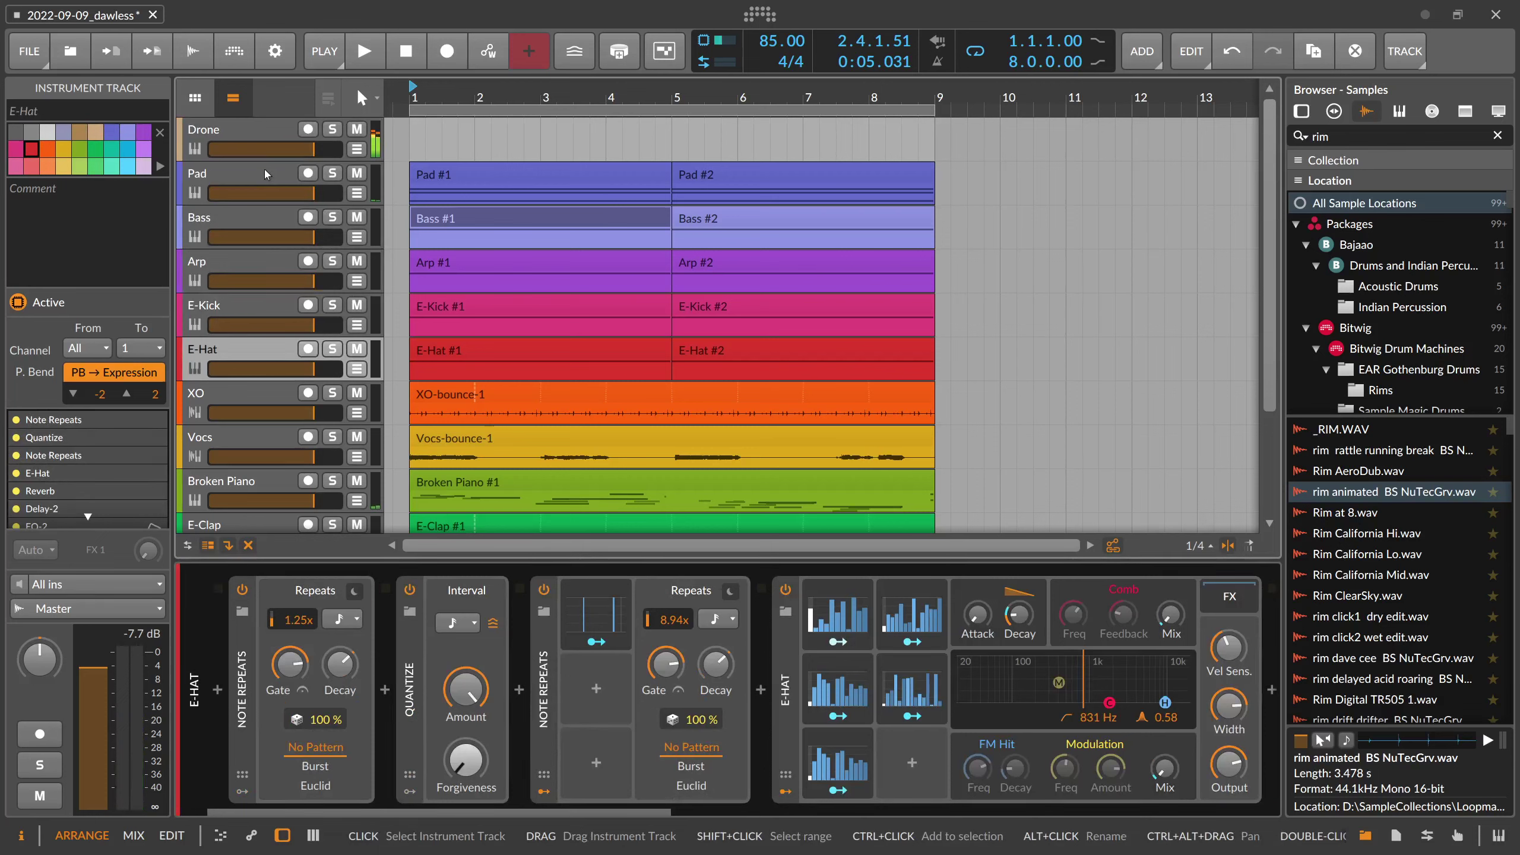
key("Down")
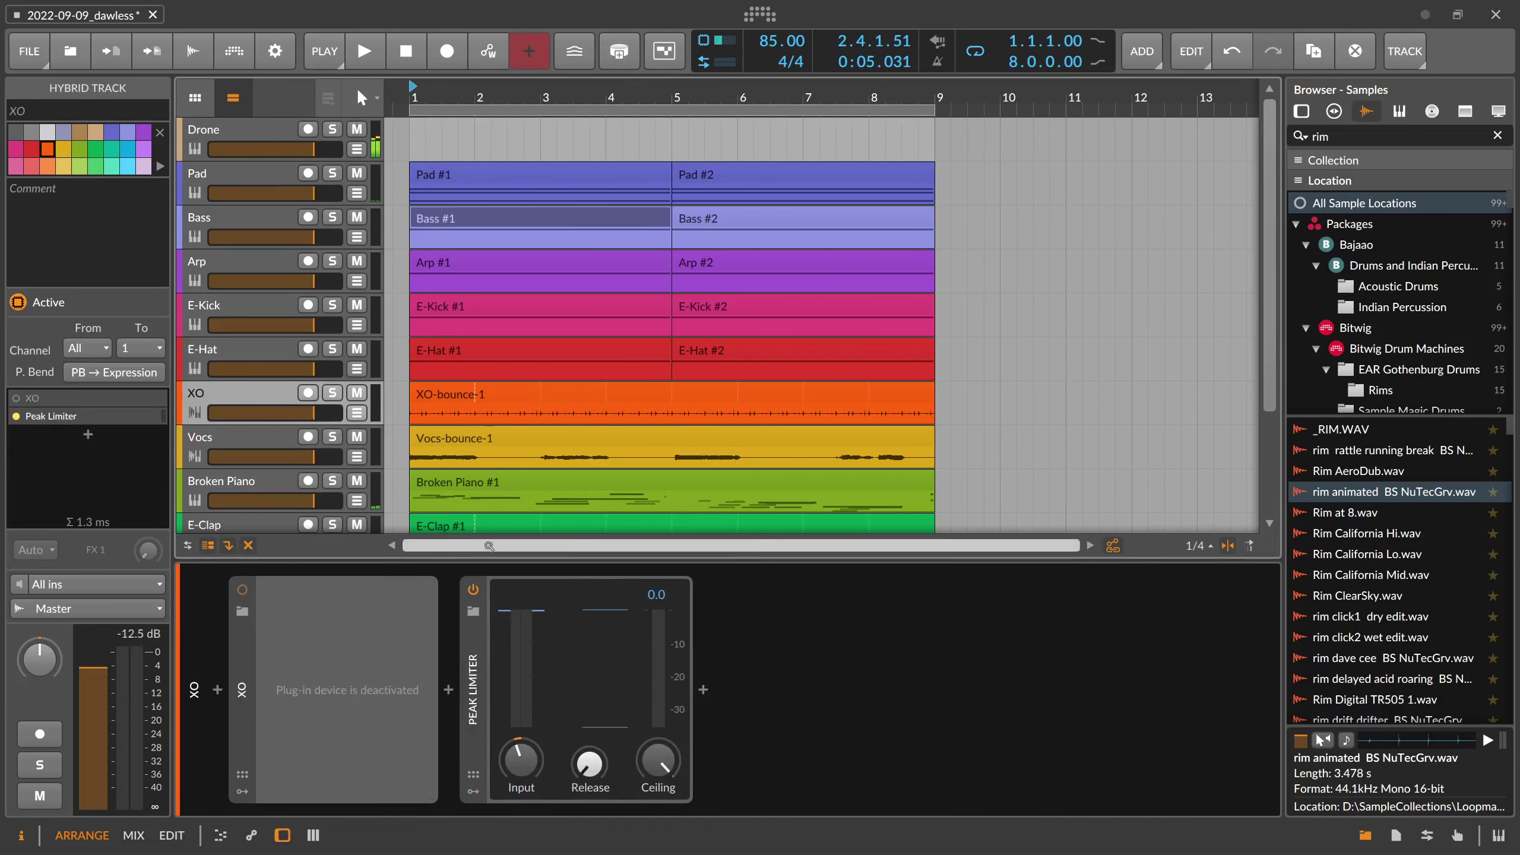
left_click(473, 655)
left_click(260, 400)
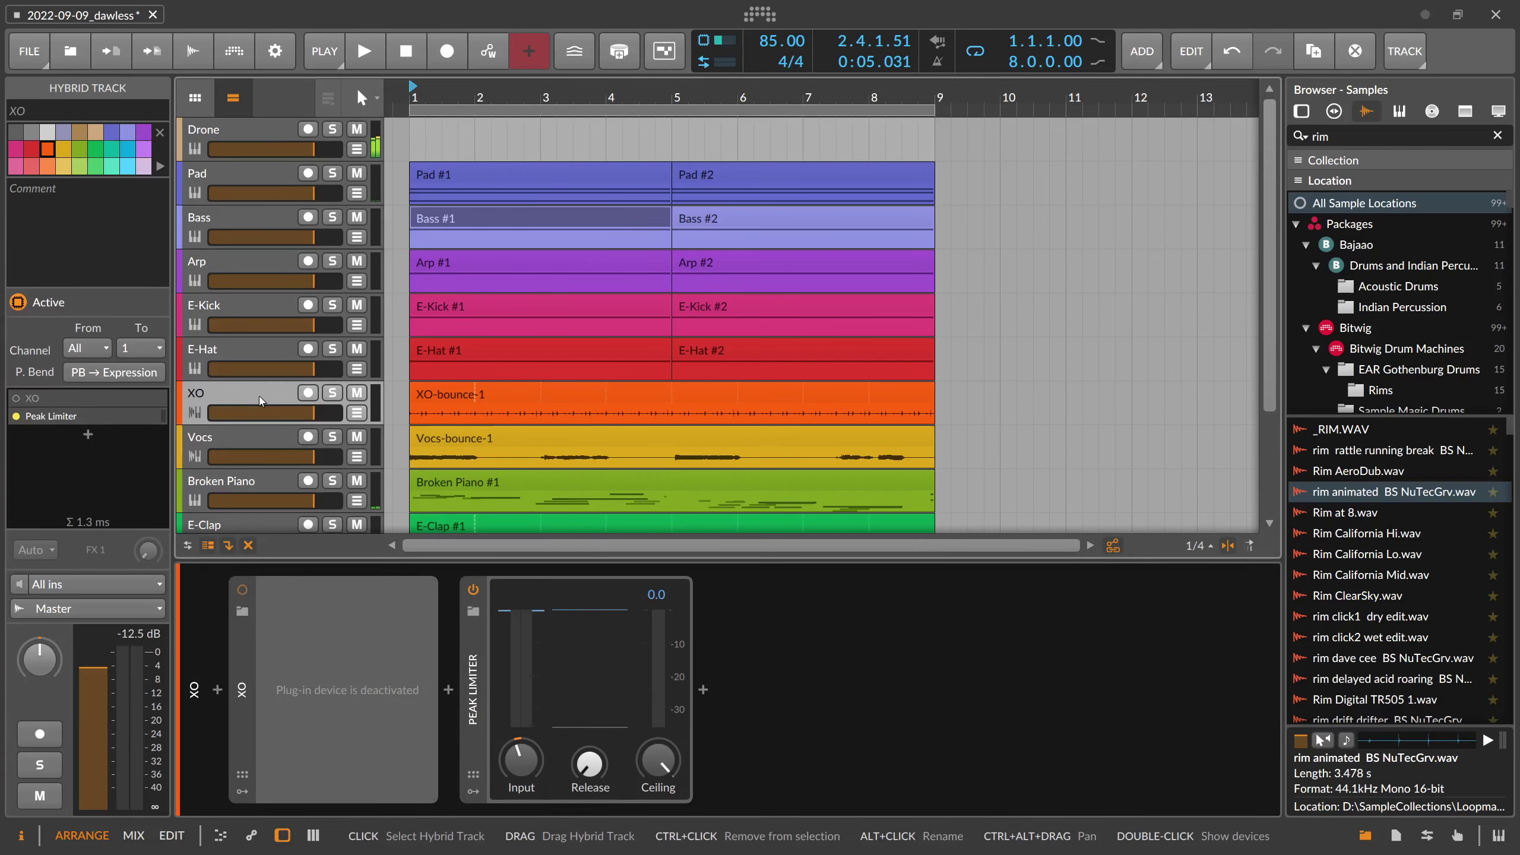
Play the full mix while watching XO's Peak Limiter and the Master track's level, and stop playback
key("space")
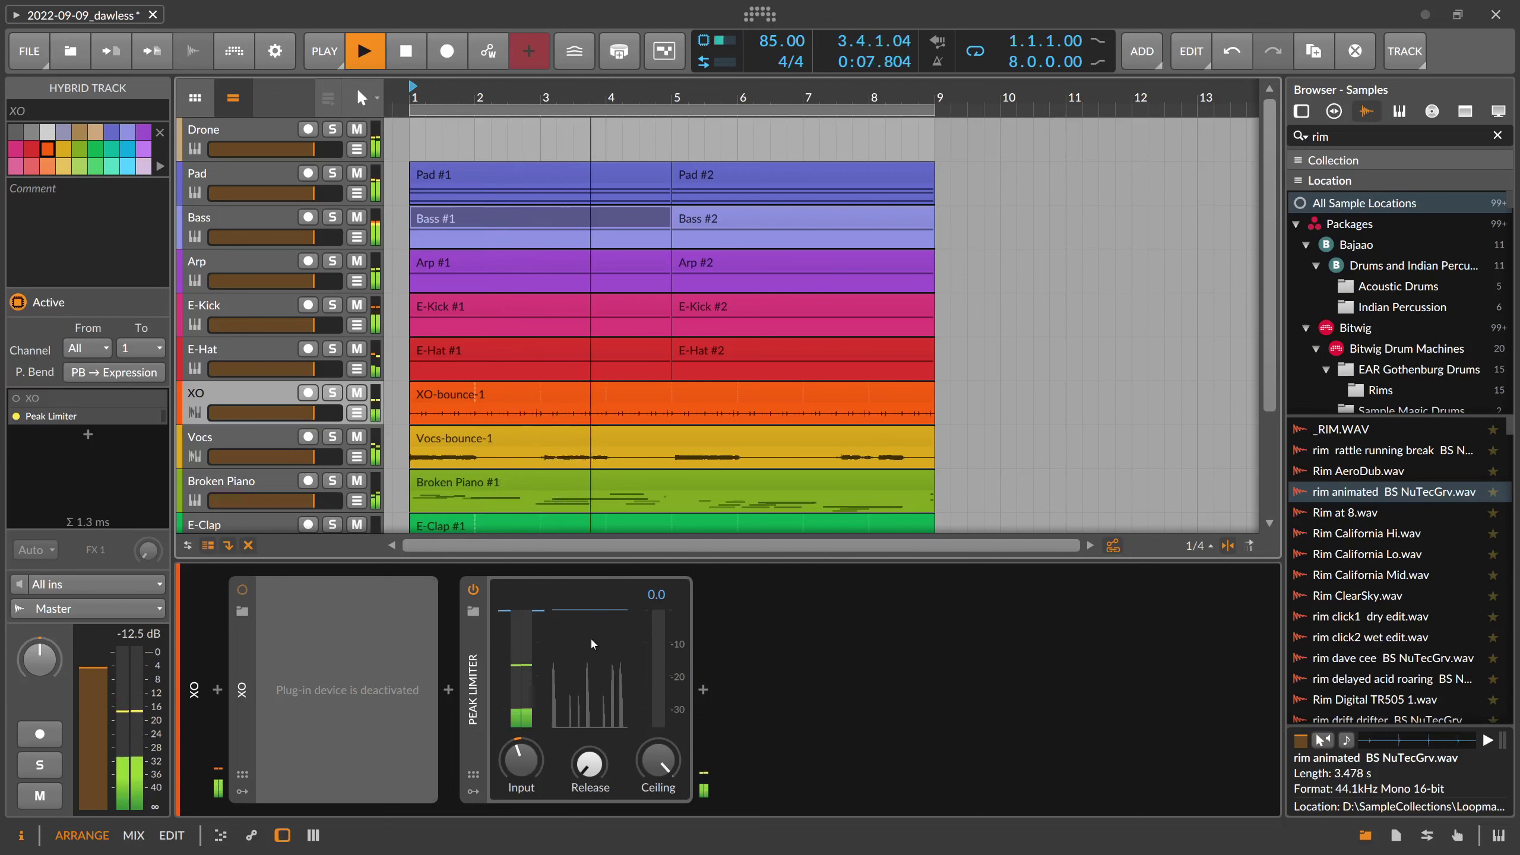
scroll(277, 496, "down", 3)
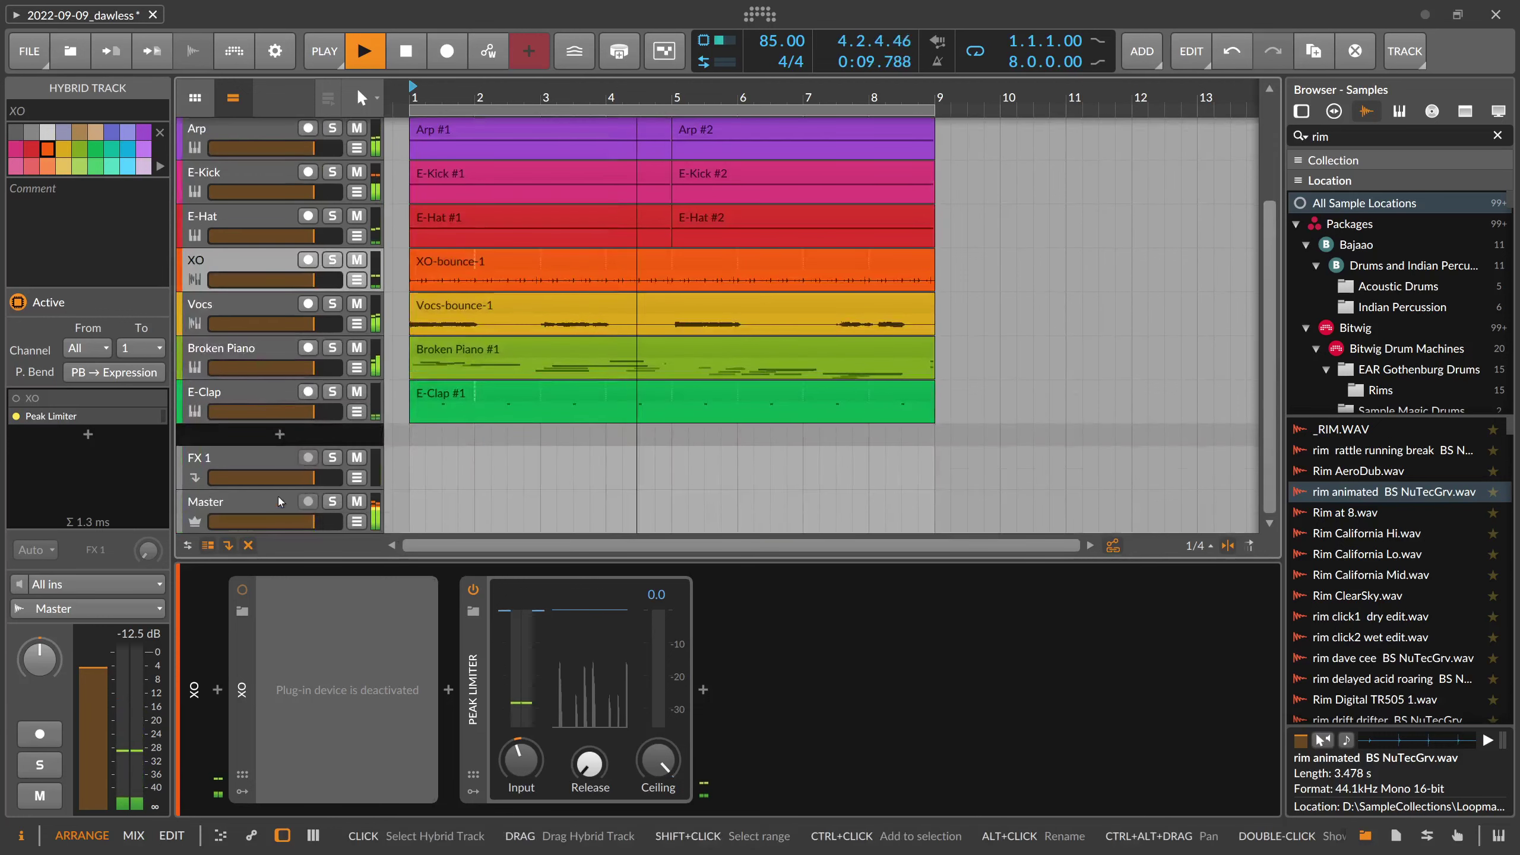
key("space")
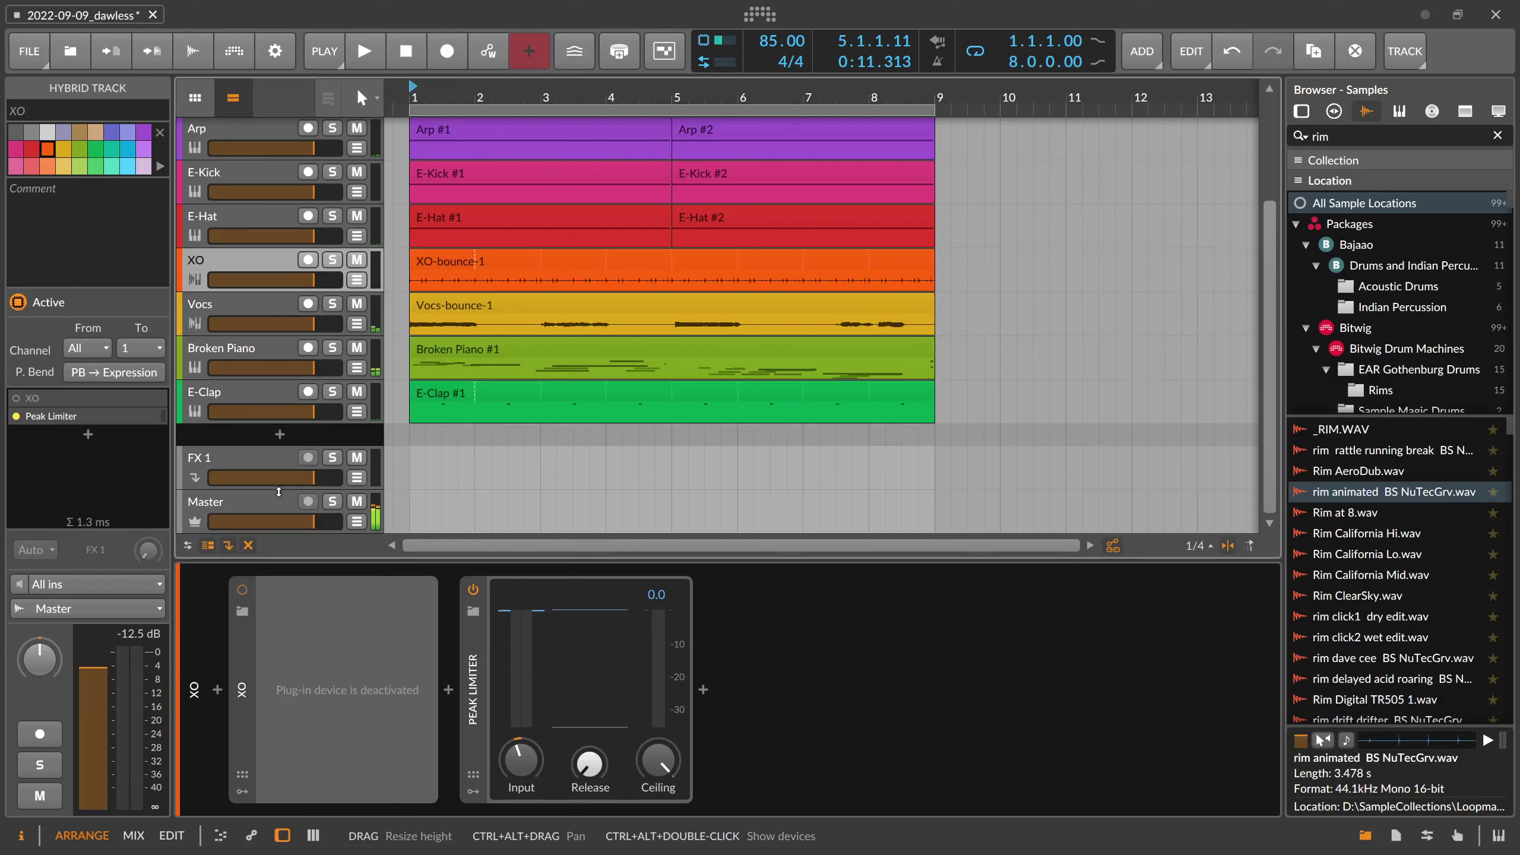
Mute the Master track and examine the Bass track's device chain by way of its first clip
left_click(357, 502)
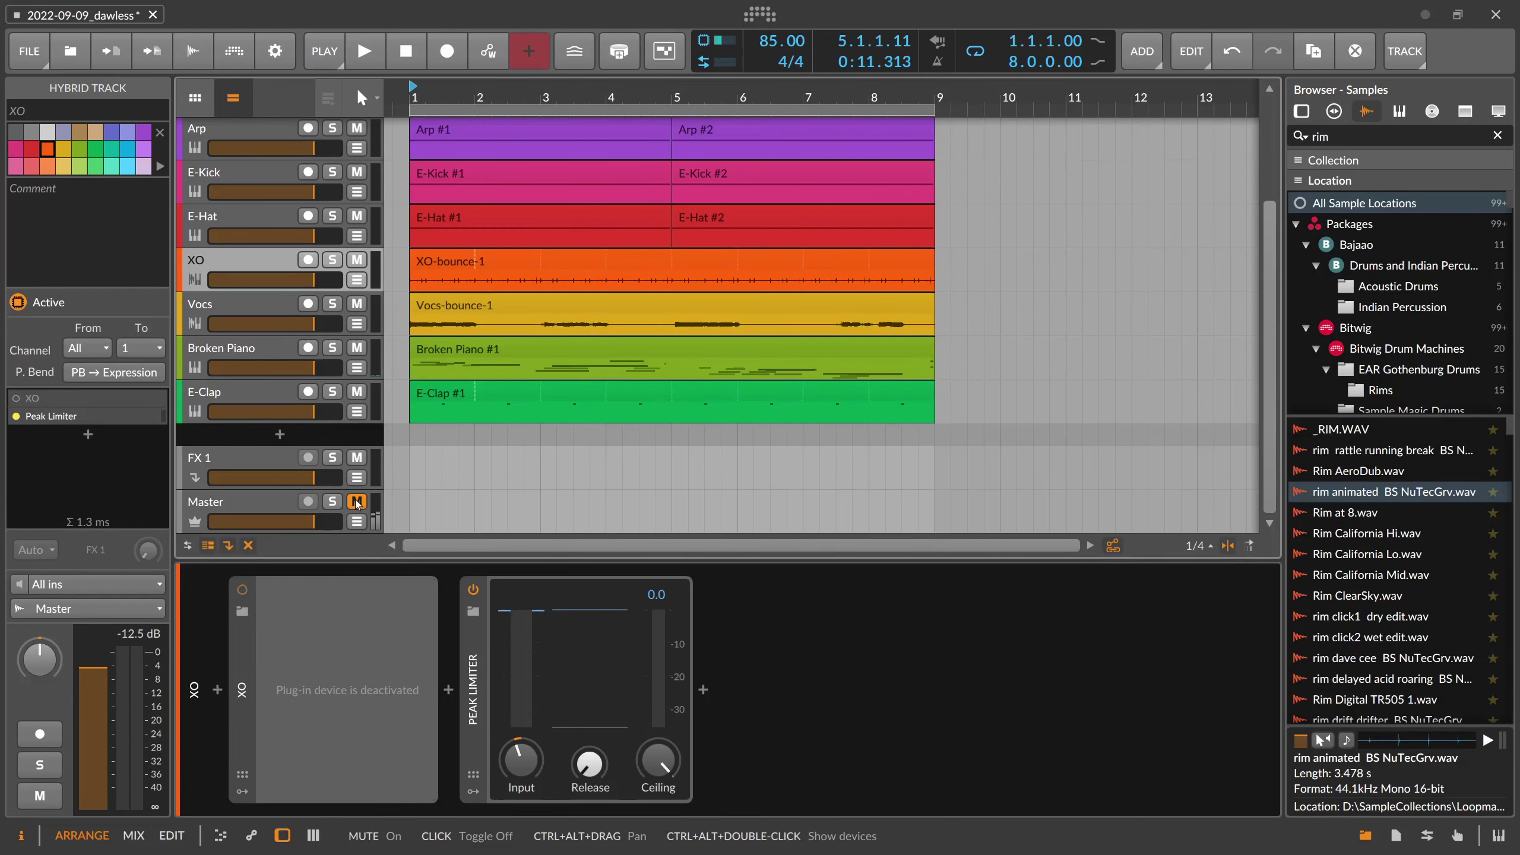
scroll(482, 223, "up", 3)
left_click(481, 223)
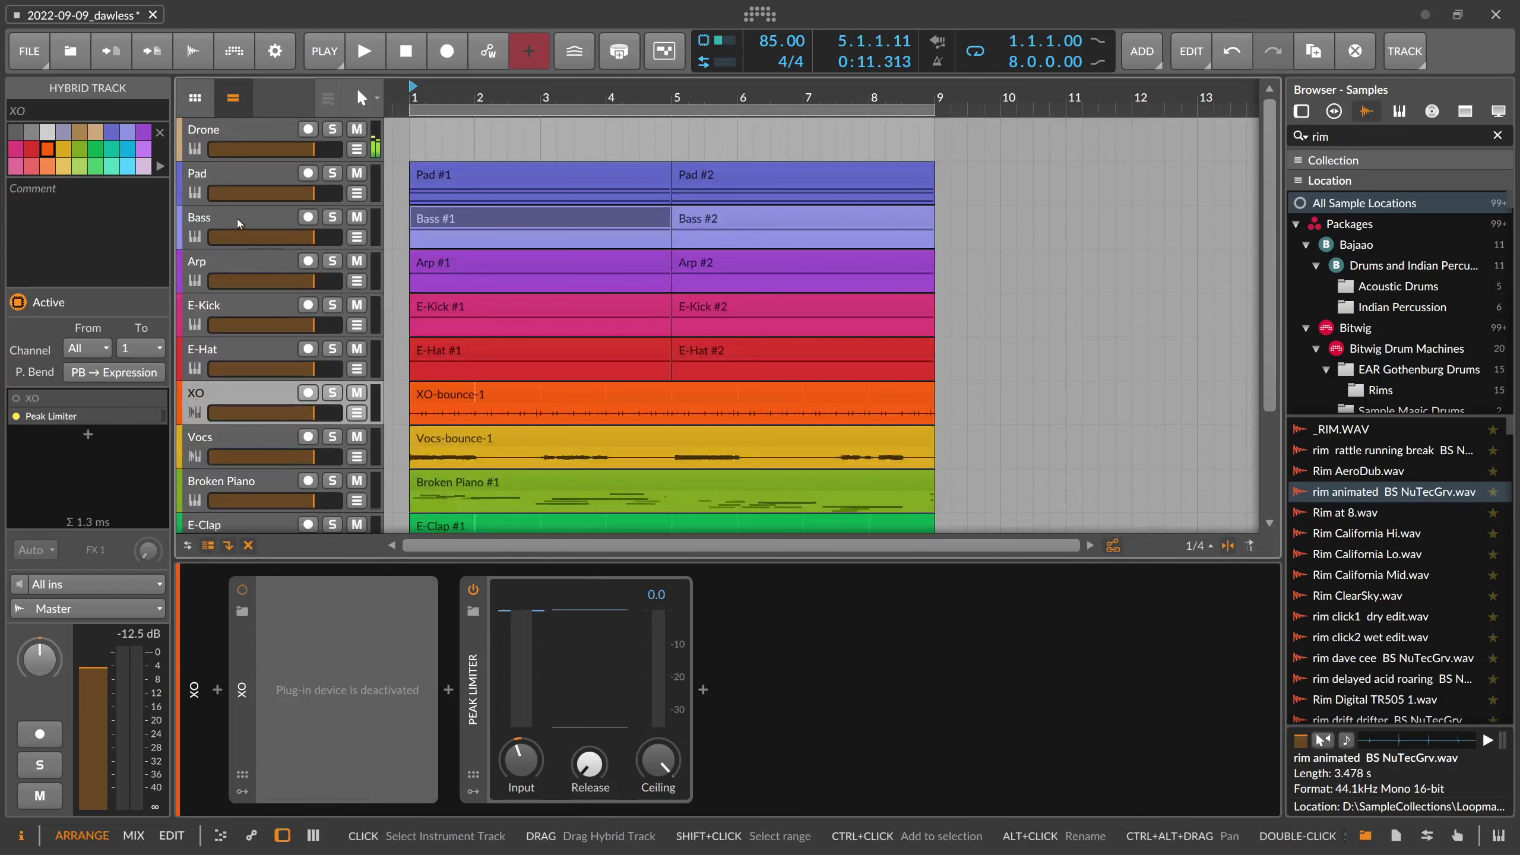
left_click(426, 234)
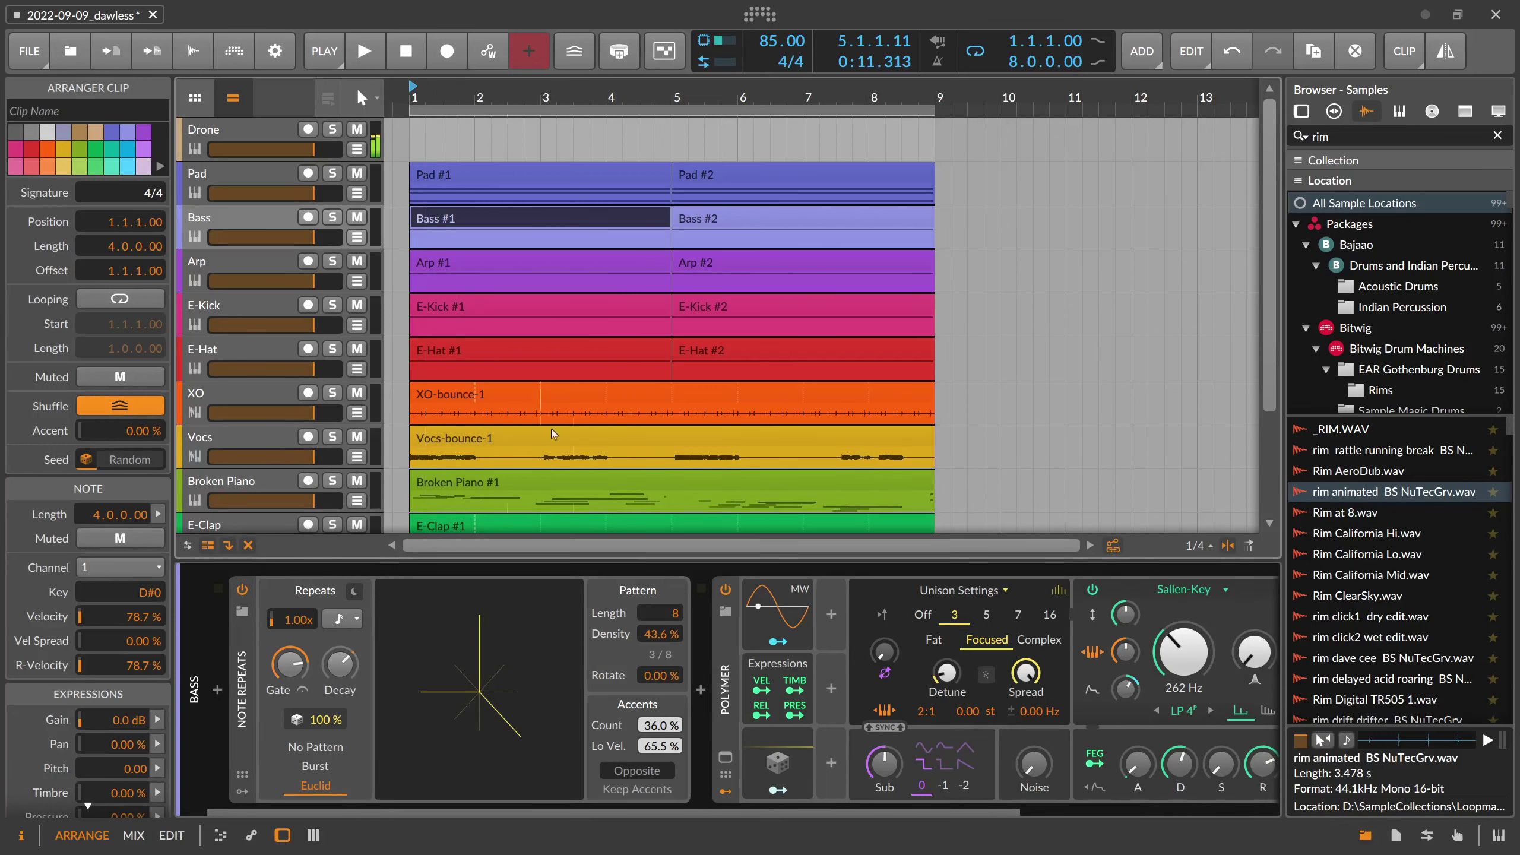
scroll(934, 799, "right", 5)
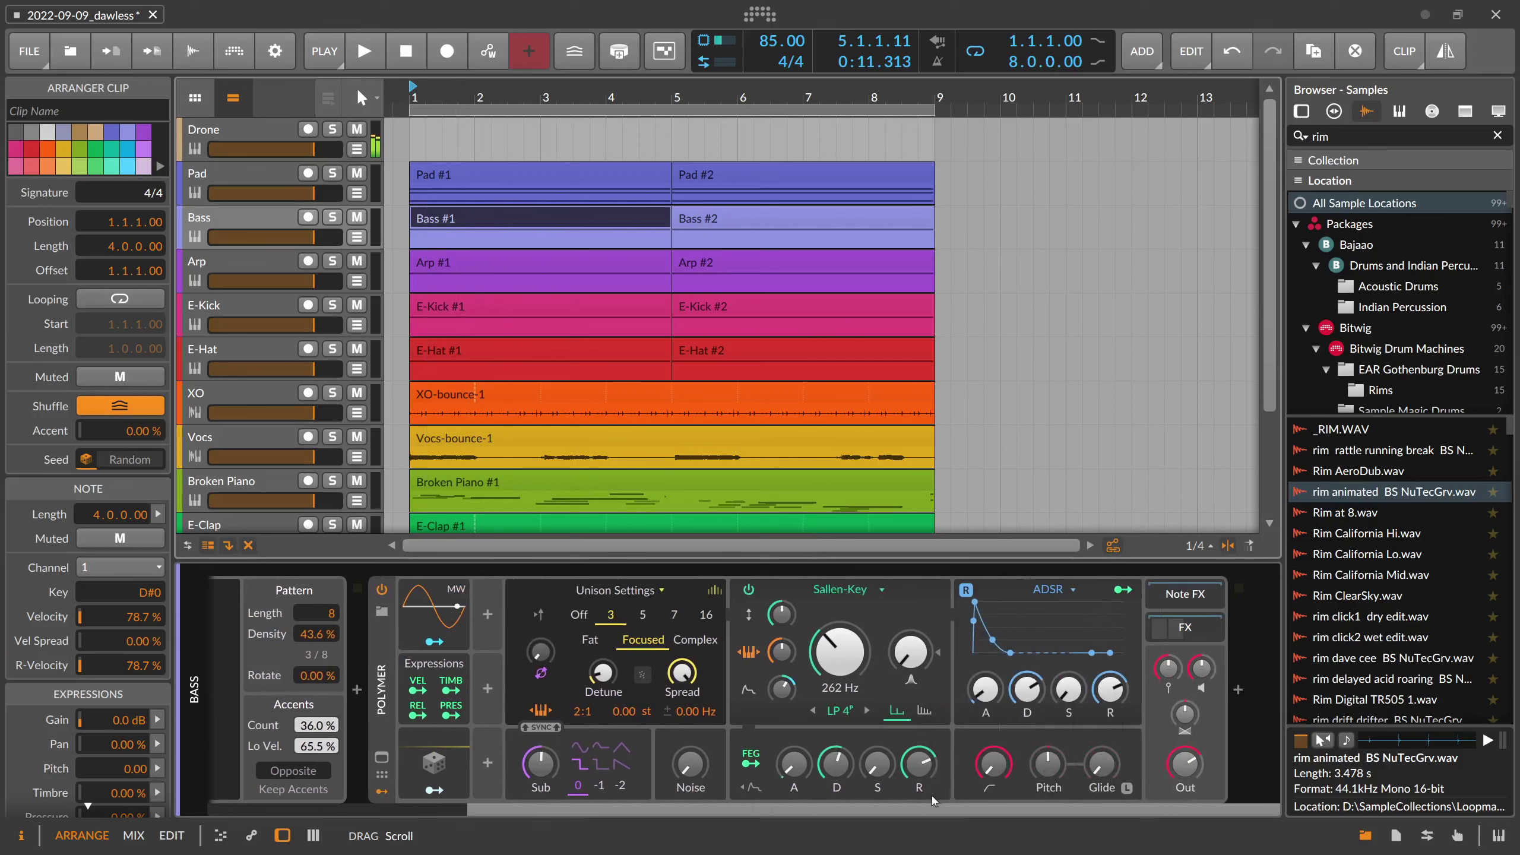
scroll(868, 802, "left", 5)
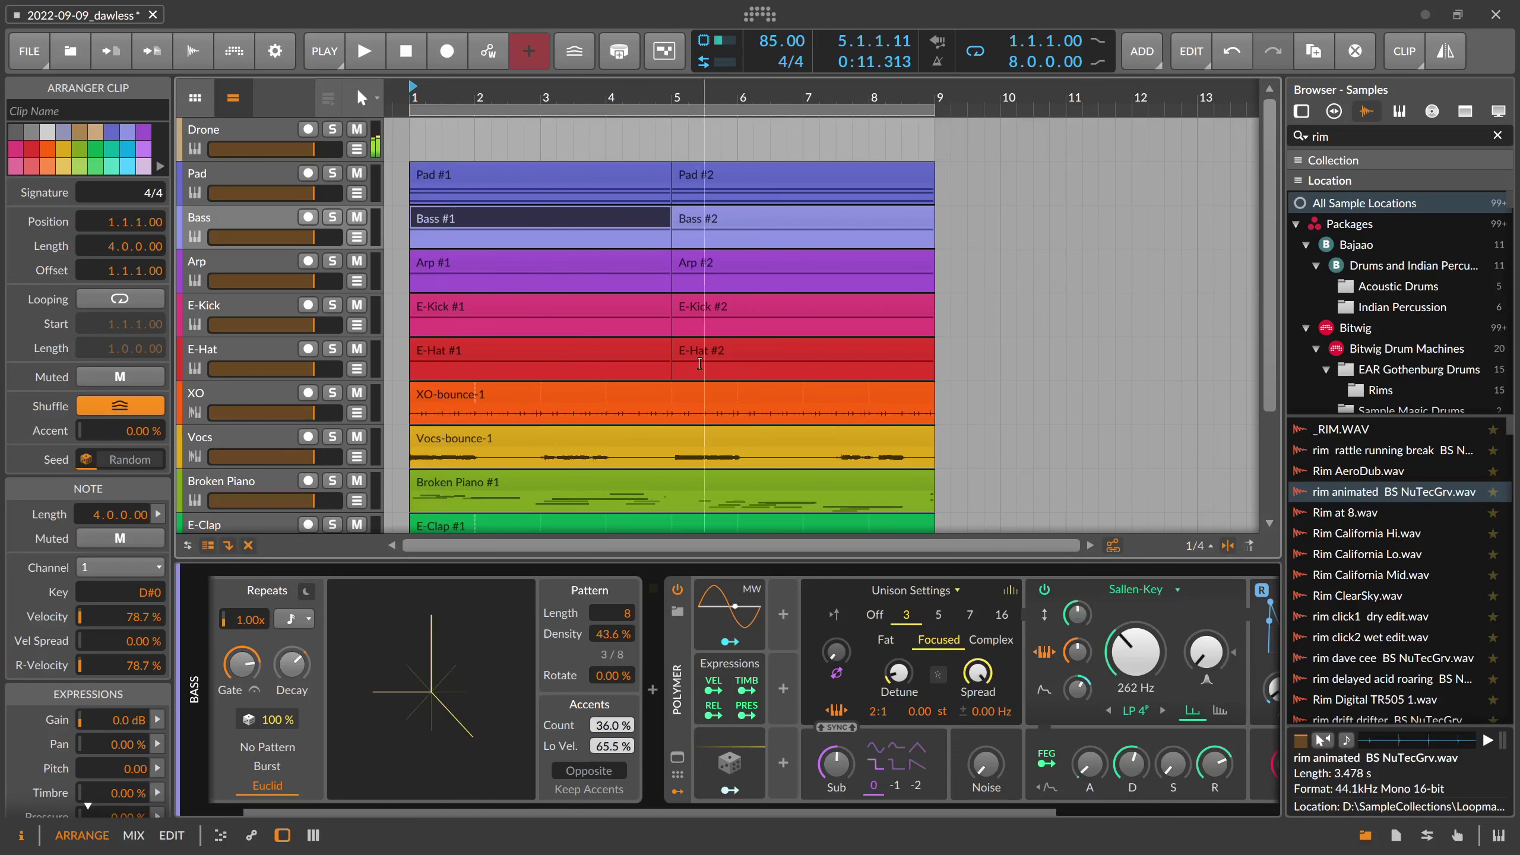
scroll(625, 389, "down", 2)
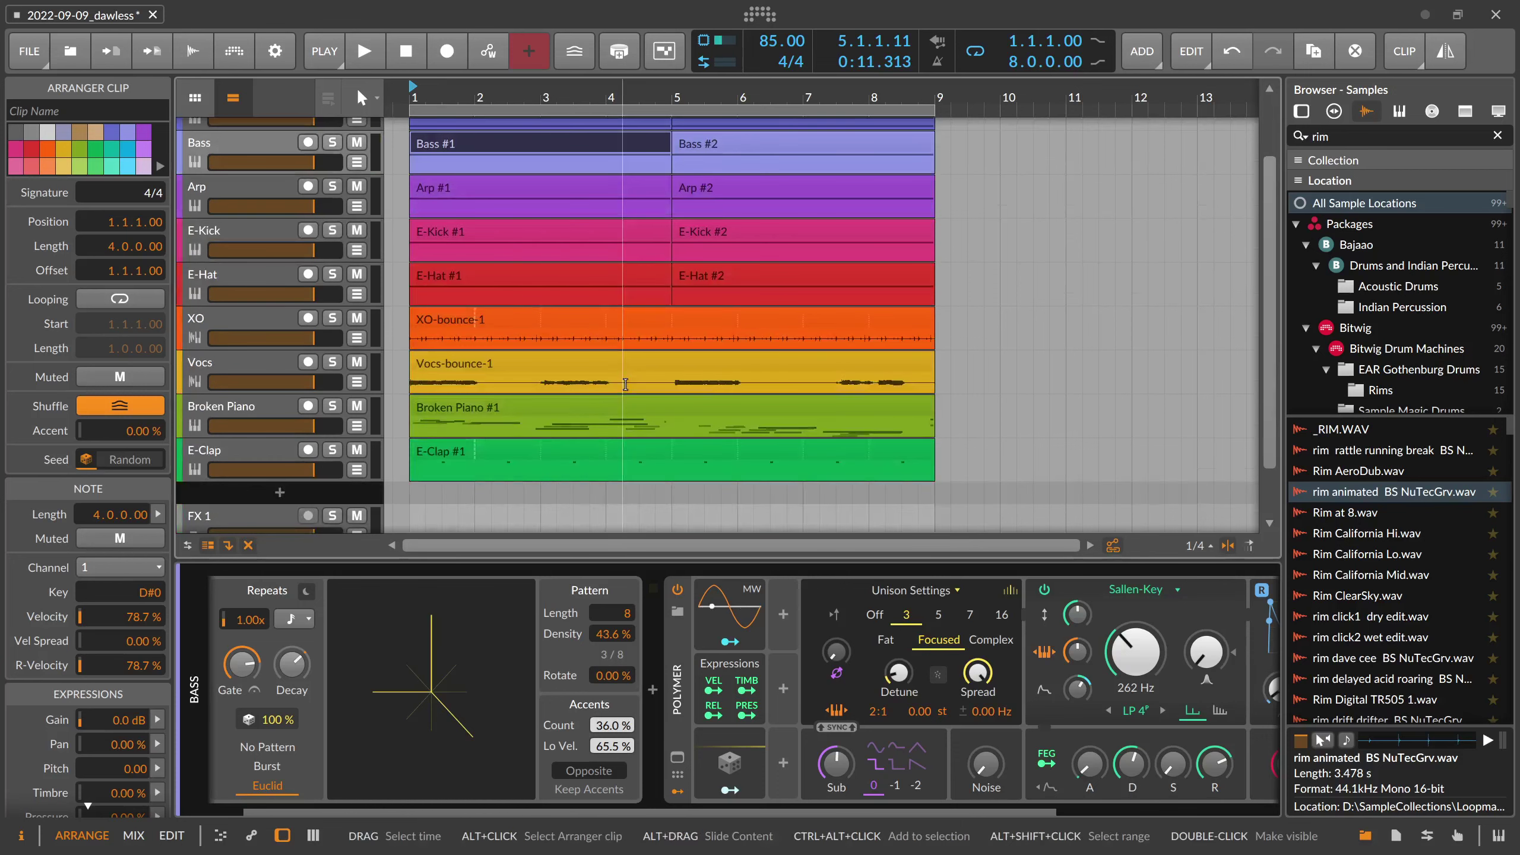
scroll(625, 384, "up", 2)
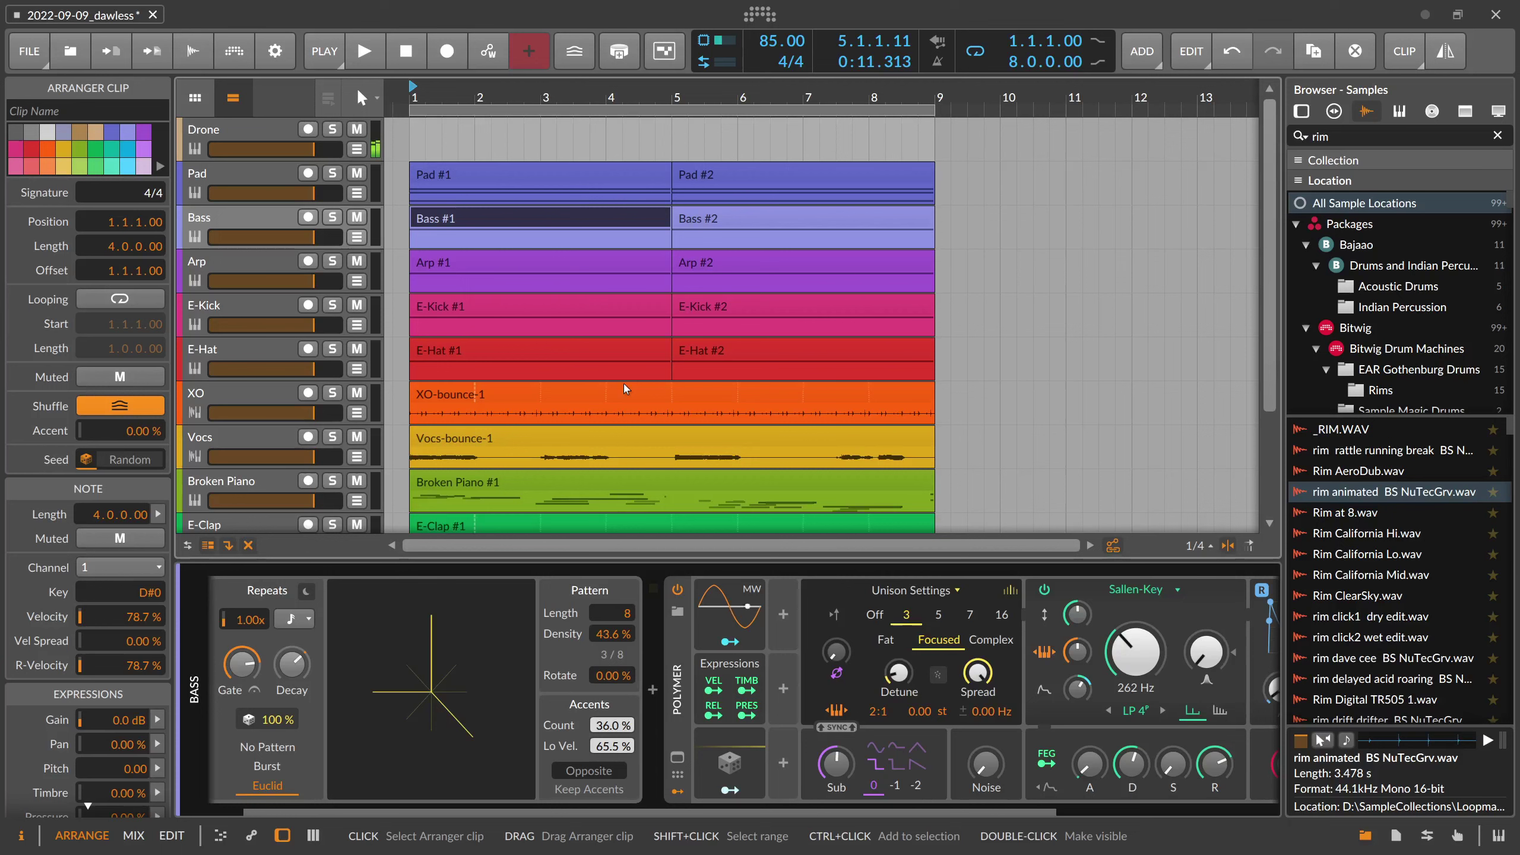
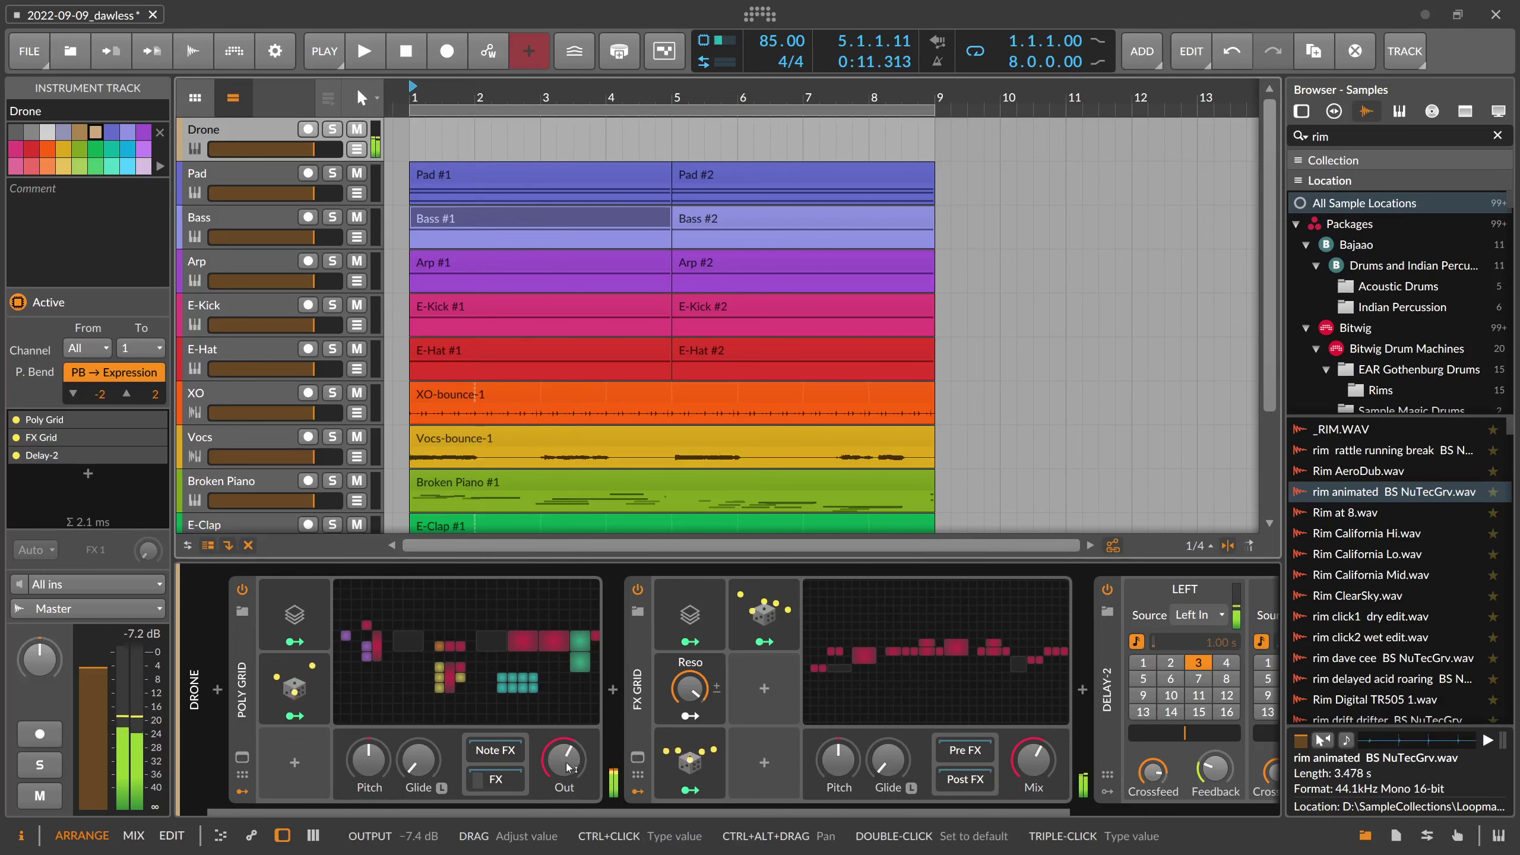
Show the Drone track's Poly Grid Output automation, try a falling two-point curve ending at -32.8 dB, and undo both points
left_click_drag(674, 809, 598, 800)
left_click(358, 150)
left_click_drag(361, 156, 361, 161)
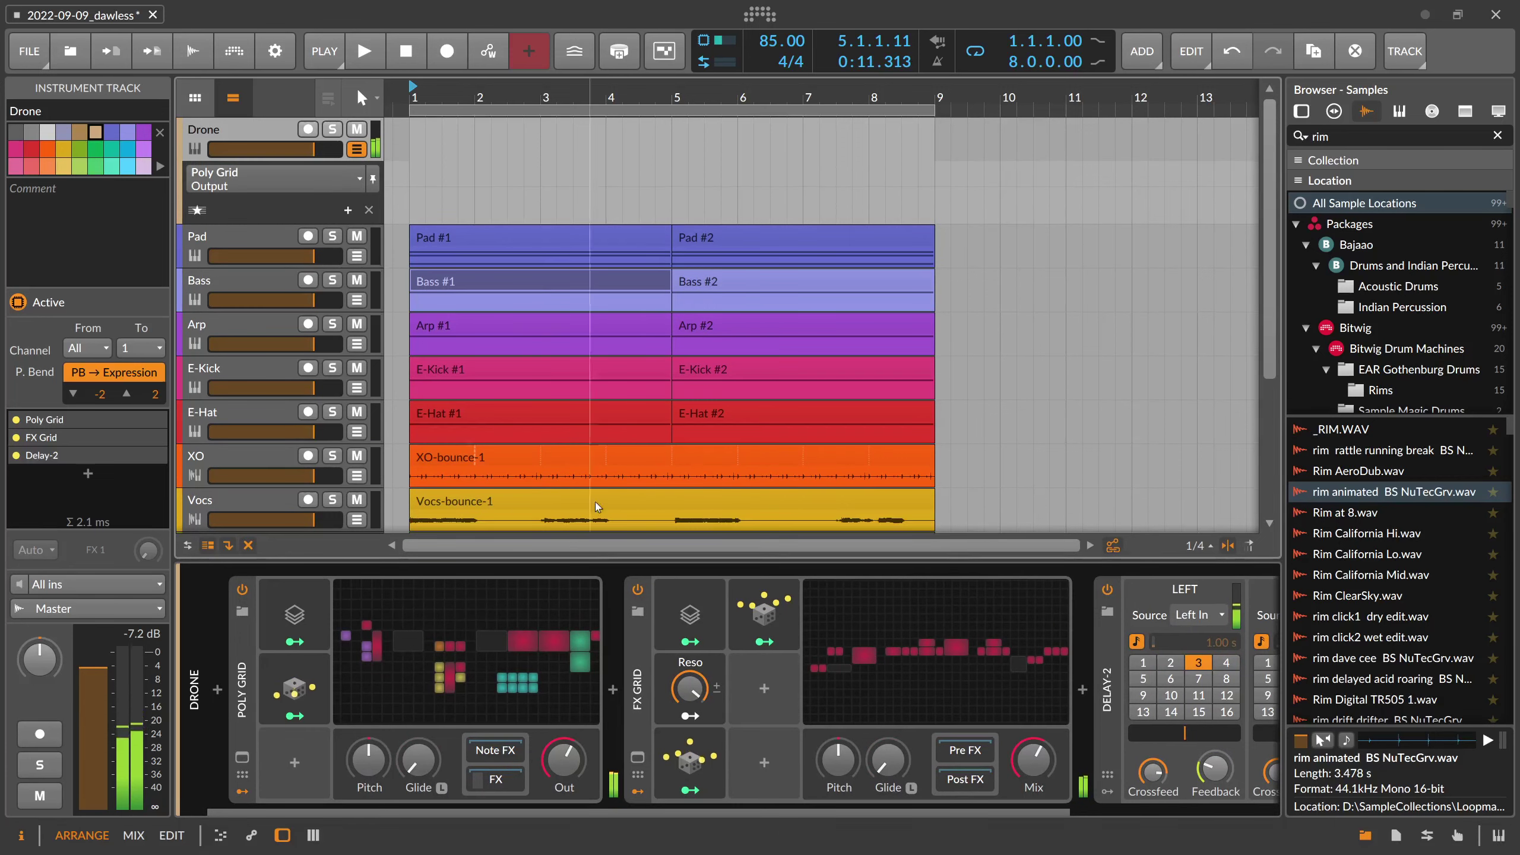
double_click(419, 189)
double_click(557, 207)
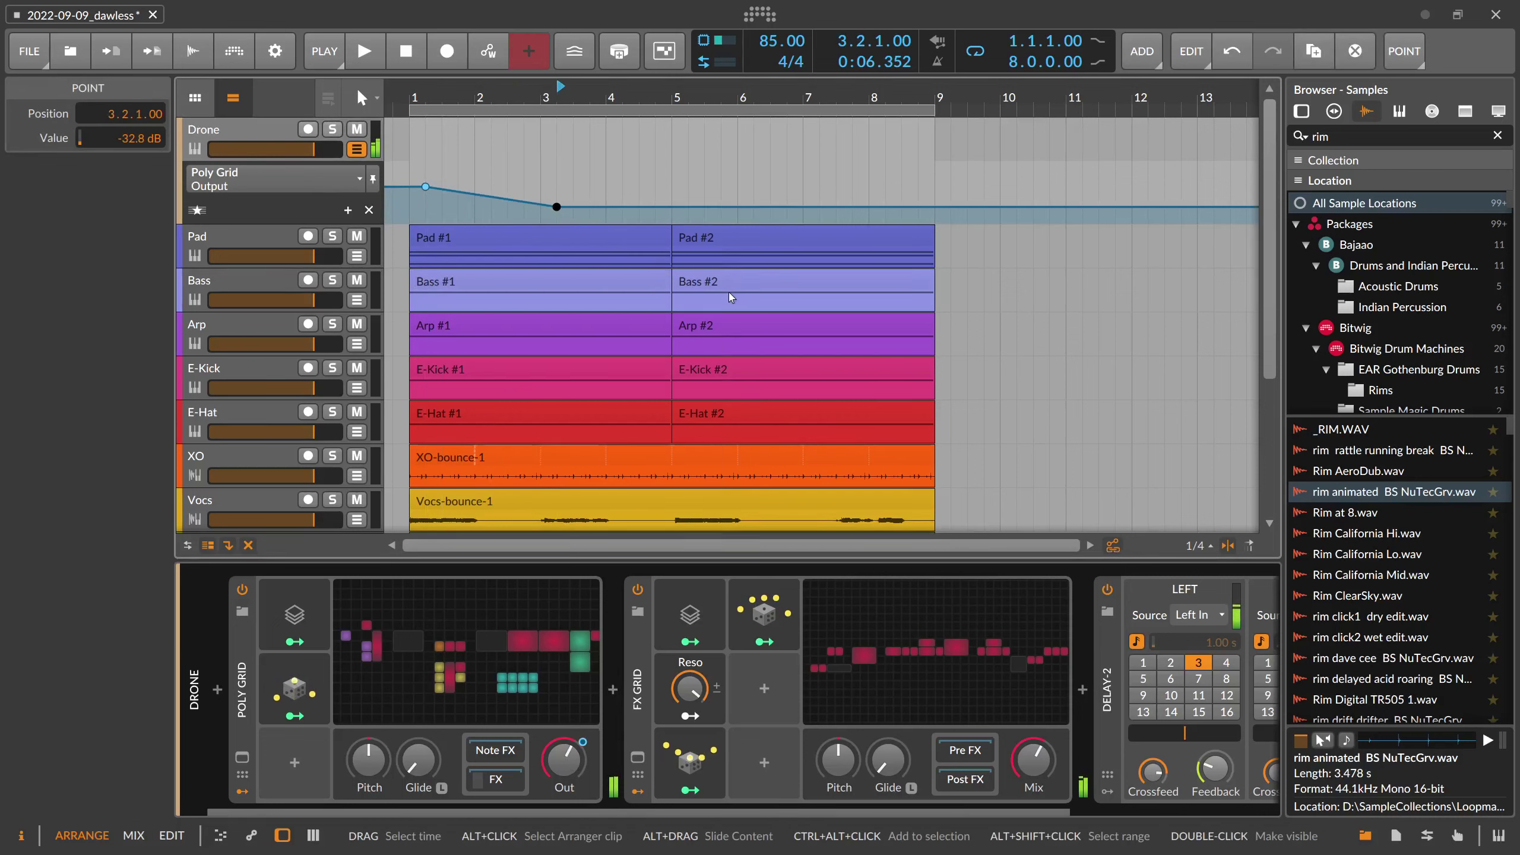
key("ctrl+z")
key("ctrl+z")
Create a Drone clip spanning bars 1 to 9 and open it for note editing
double_click(431, 139)
left_click_drag(472, 130, 934, 130)
left_click(452, 234)
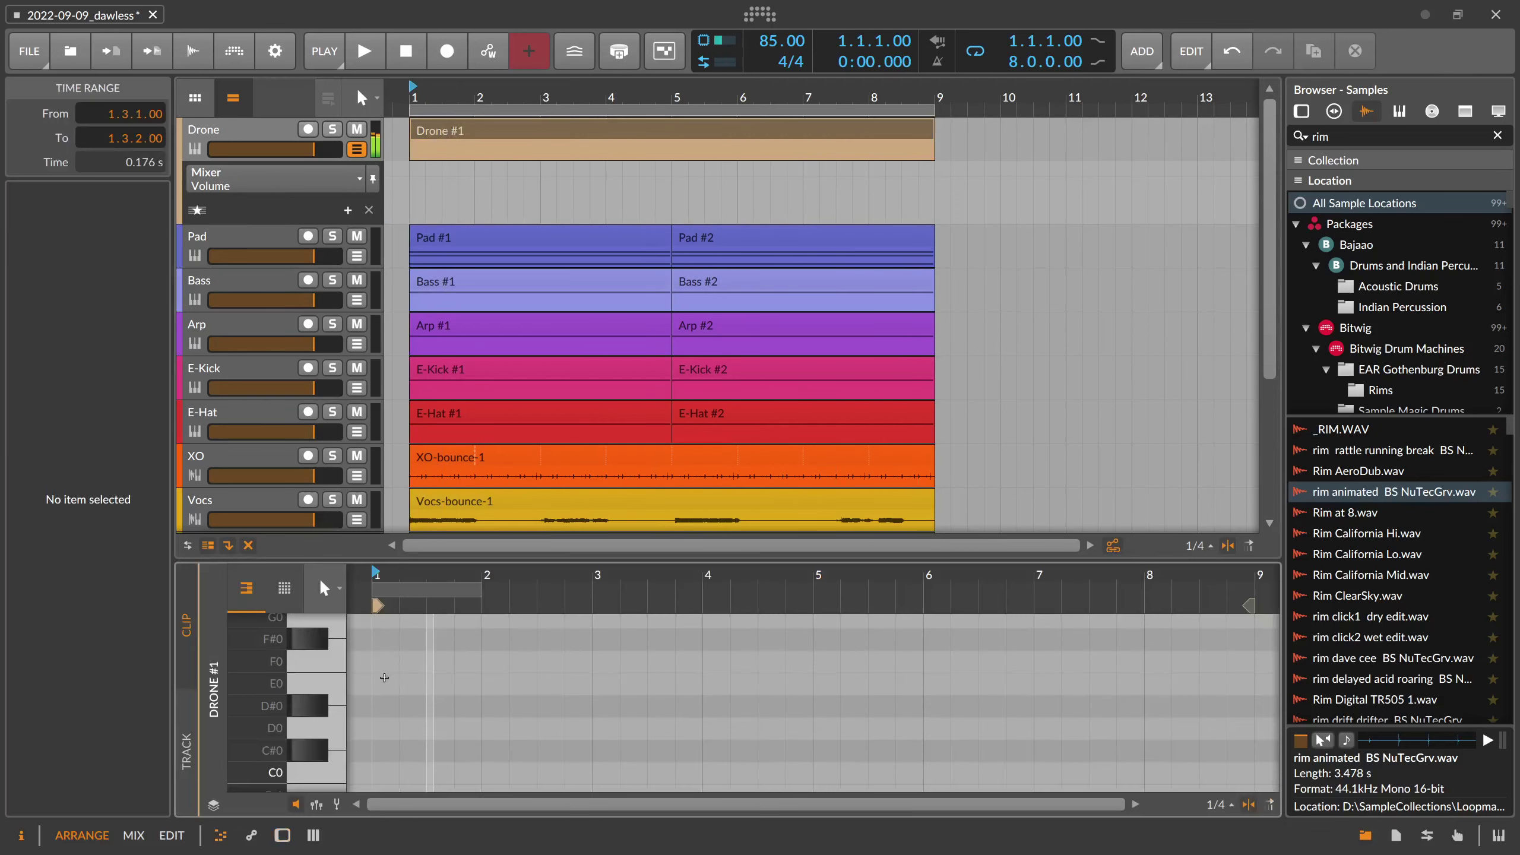
Add a D#0 note at the start of the Drone clip and set its length to 8 bars
double_click(395, 707)
left_click_drag(398, 708, 1256, 707)
left_click_drag(868, 578, 1209, 707)
left_click(953, 755)
left_click_drag(953, 598, 953, 580)
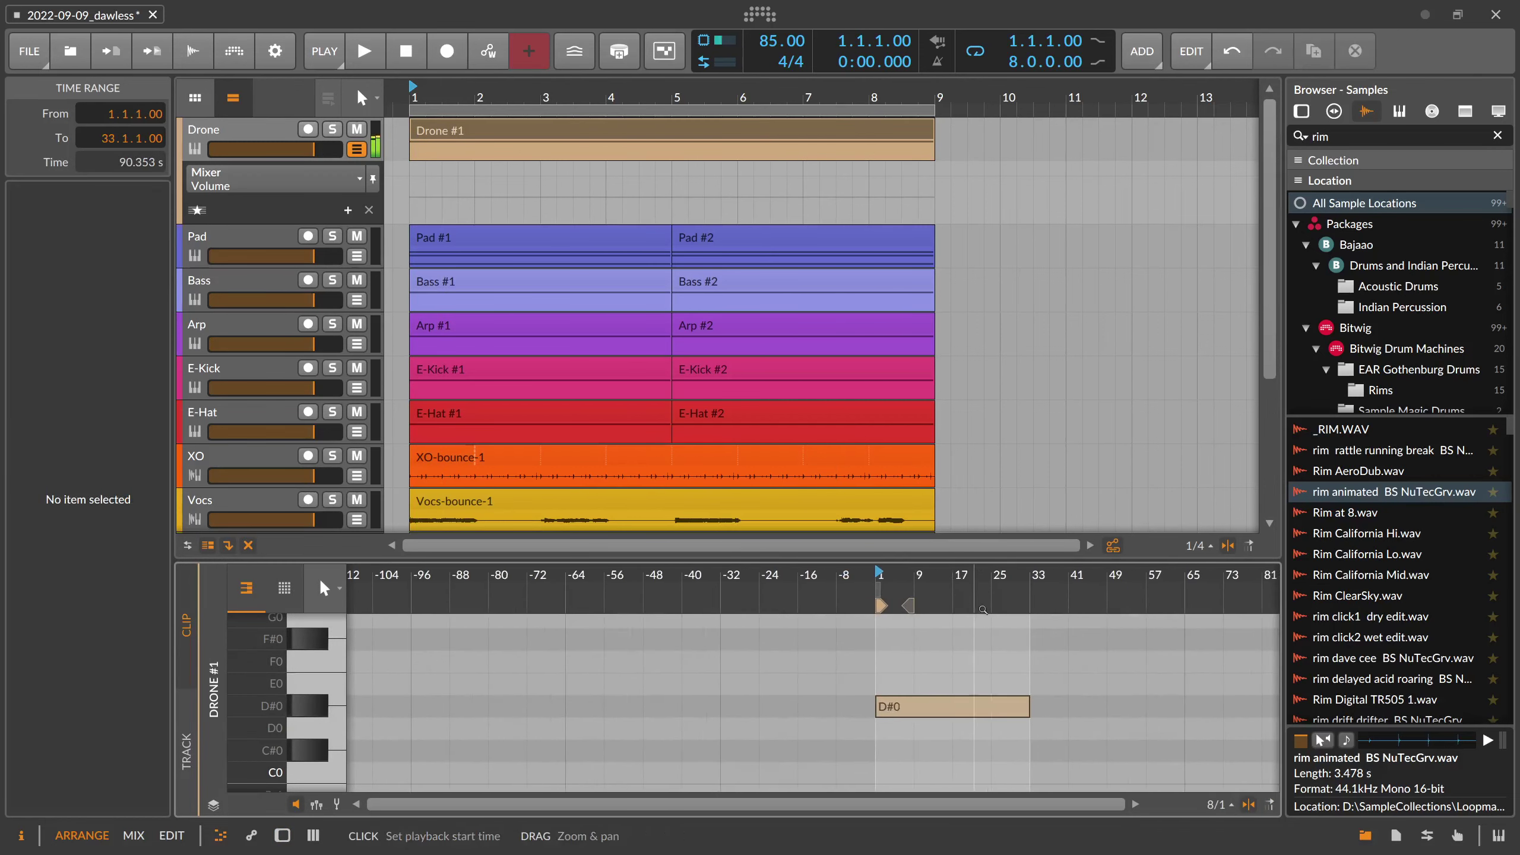
left_click_drag(1028, 707, 917, 711)
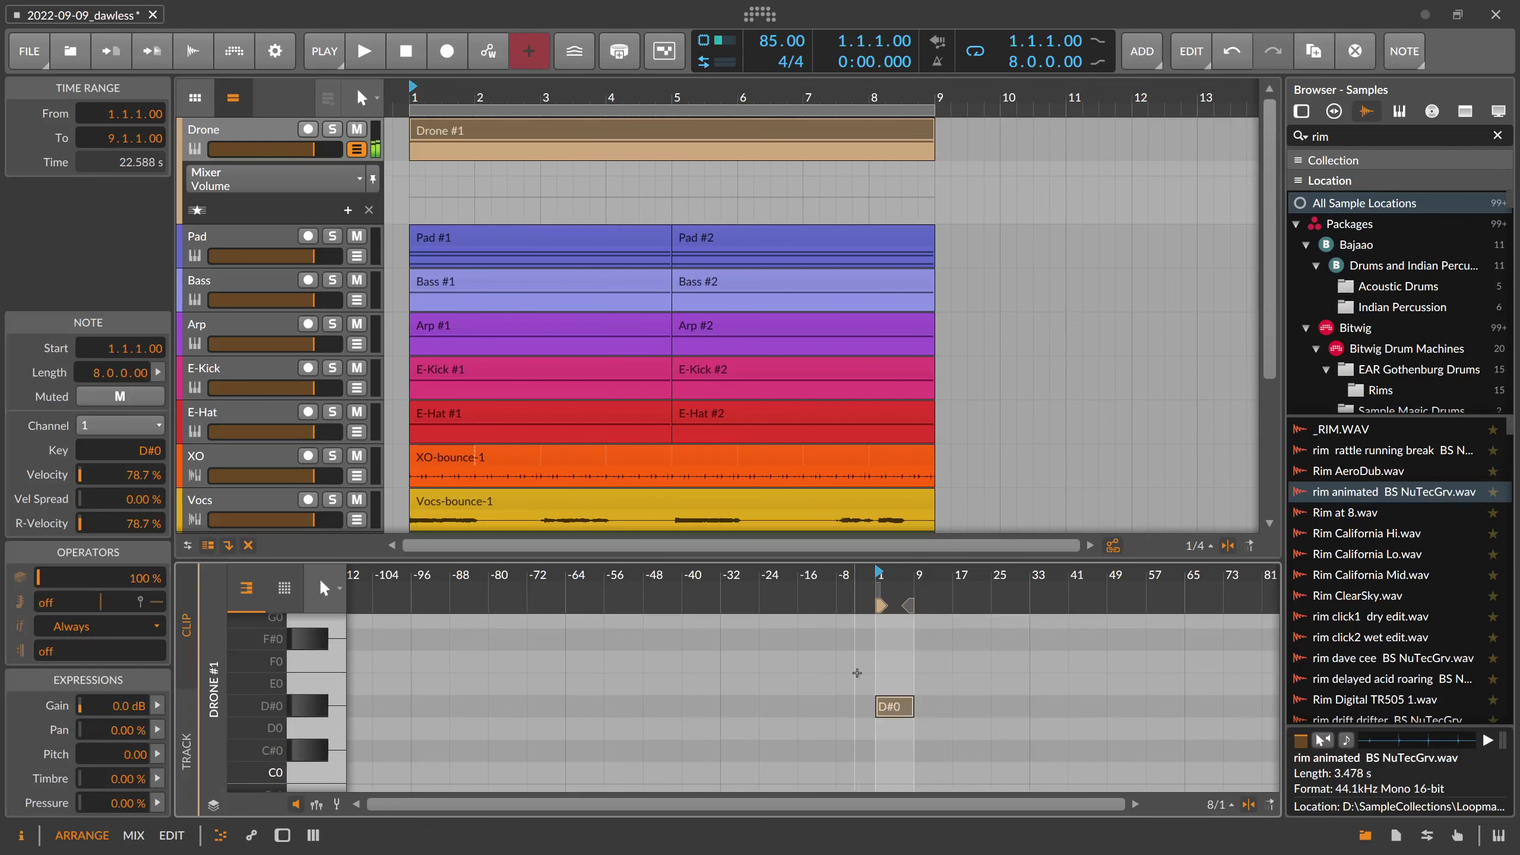
left_click(900, 755)
left_click_drag(892, 584, 884, 652)
left_click(882, 707)
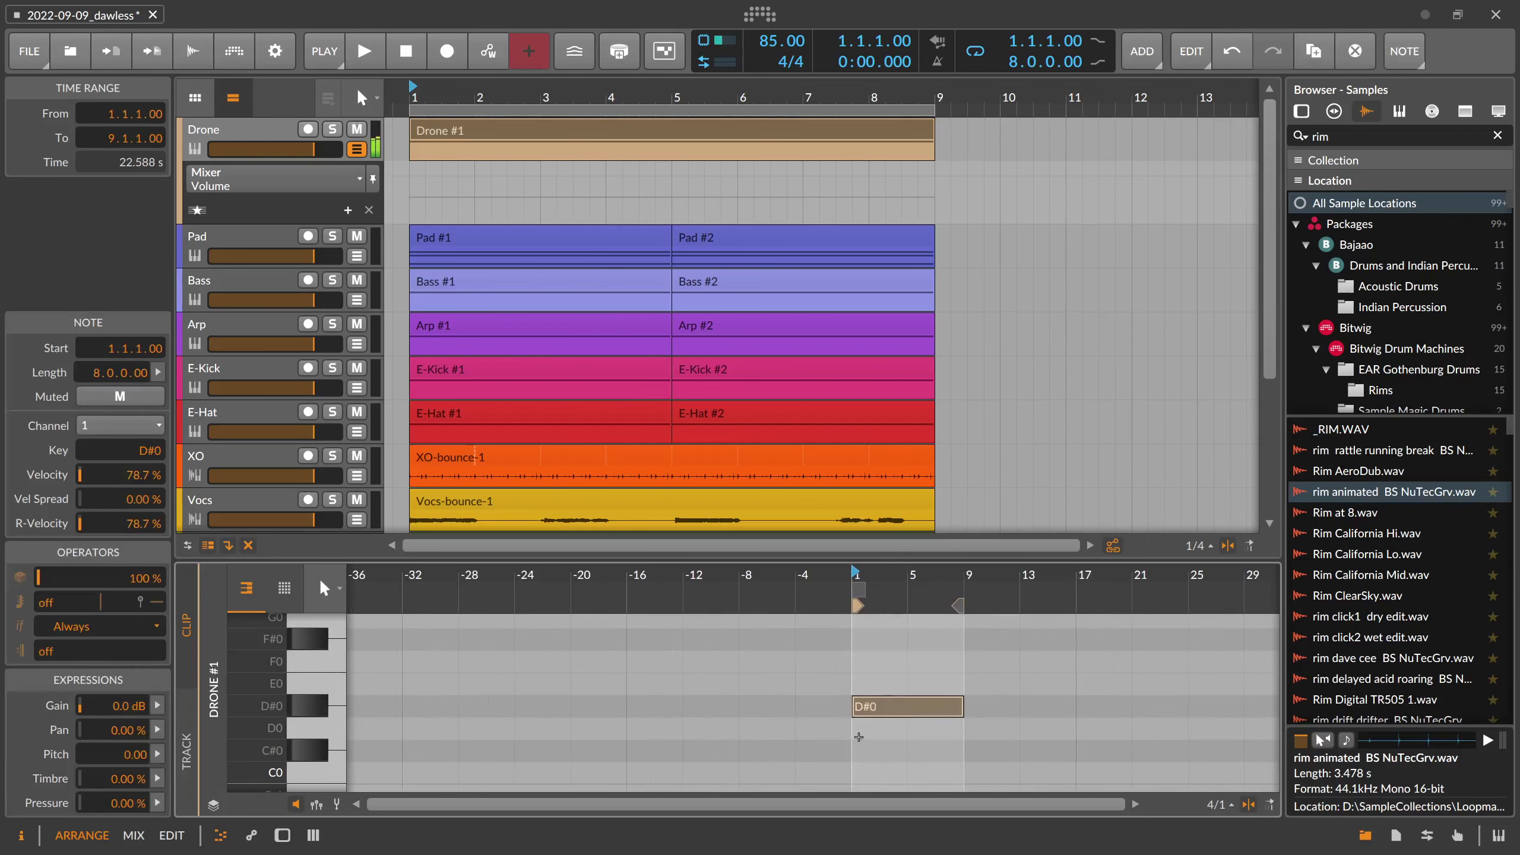
Open the Drone's Poly Grid patch and insert a Select module between the upper AD envelope and the audio output
key("d")
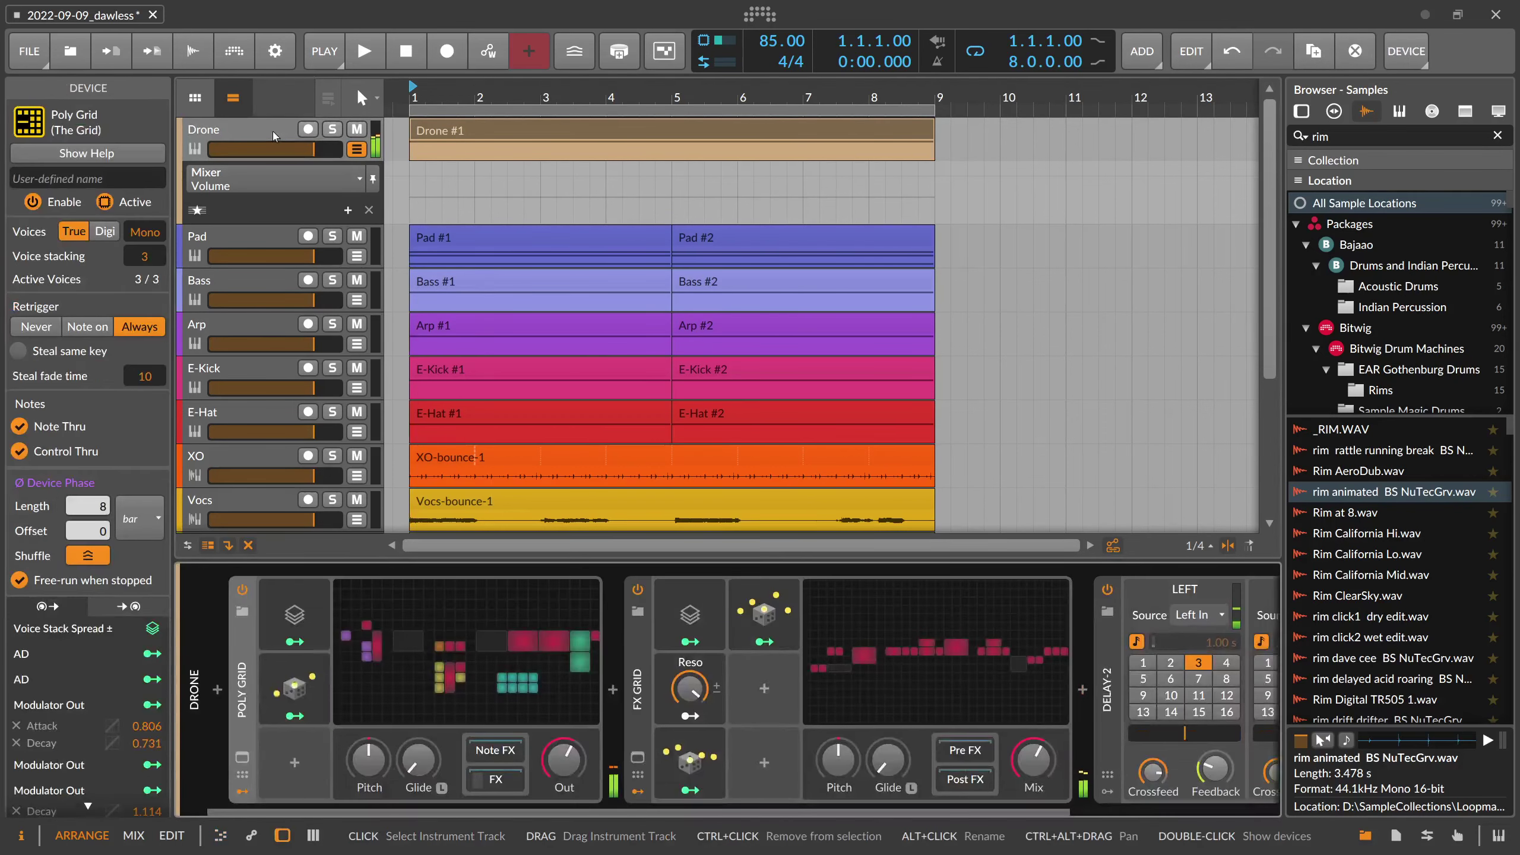
scroll(770, 383, "right", 5)
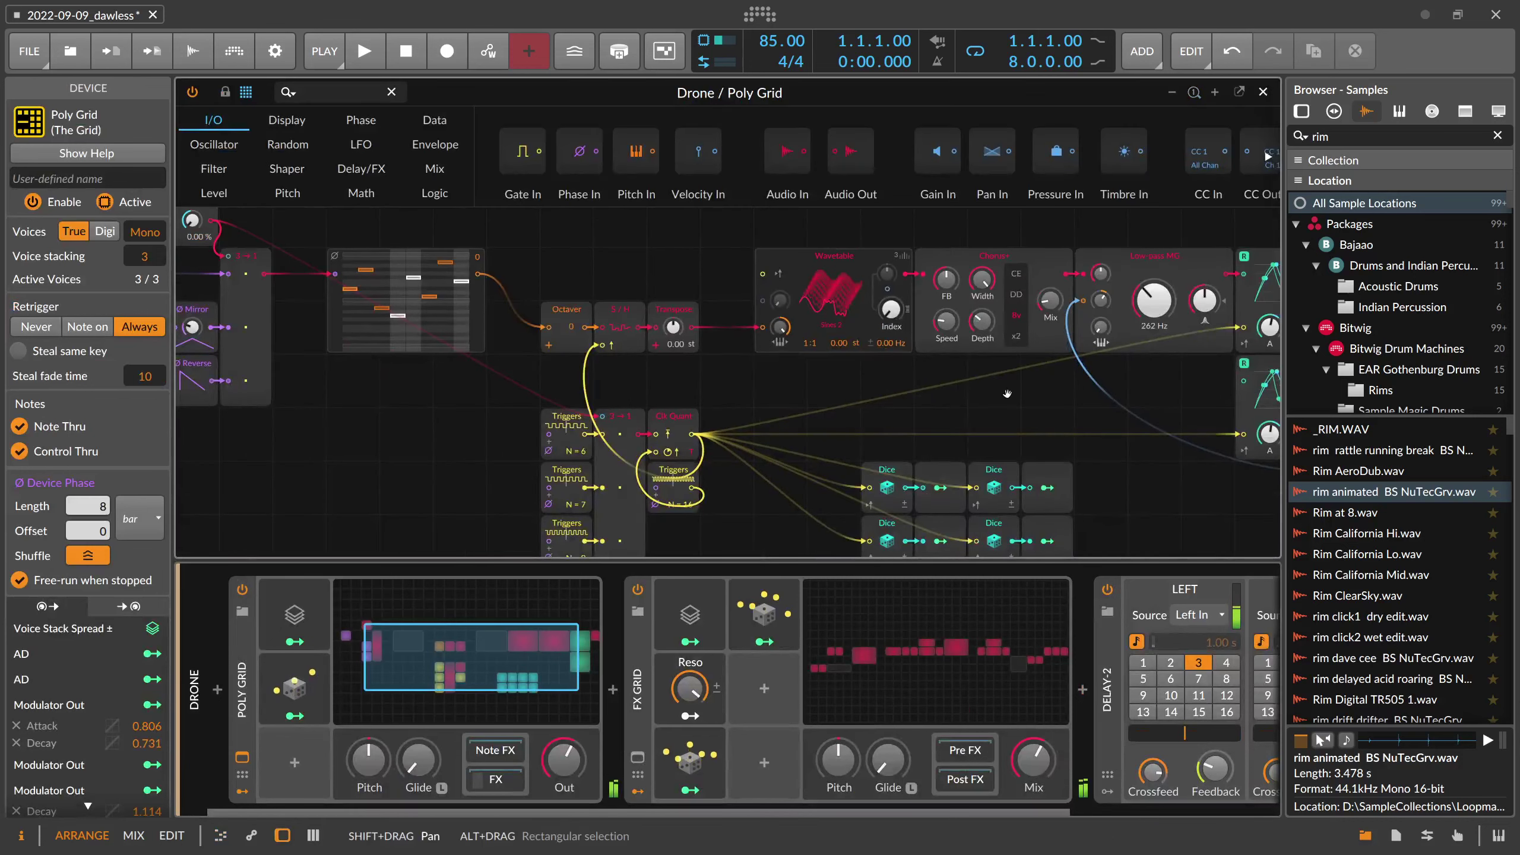
left_click(302, 91)
type("se")
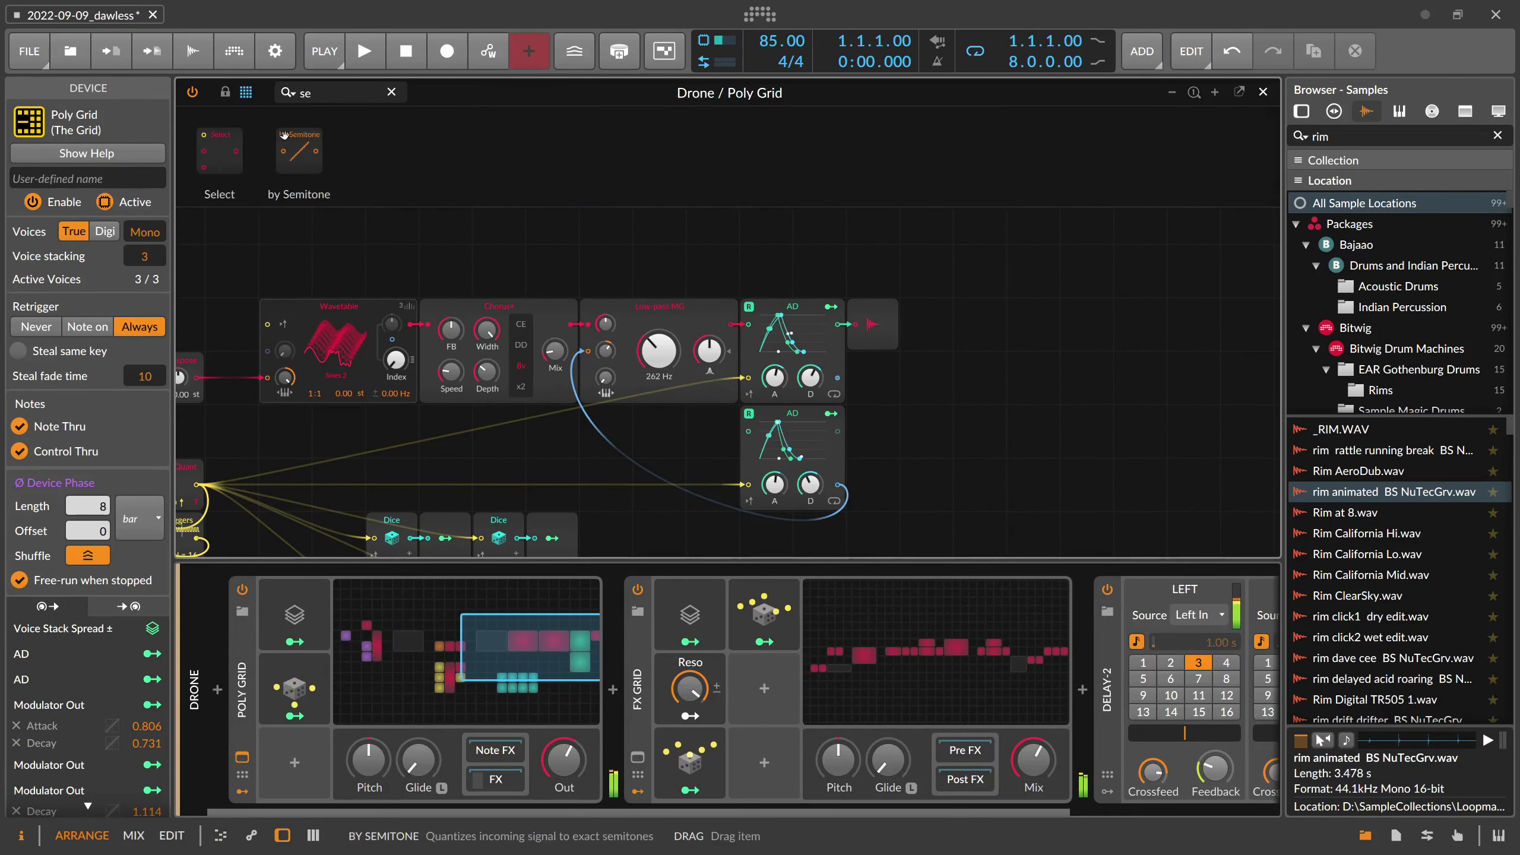
left_click_drag(219, 150, 855, 342)
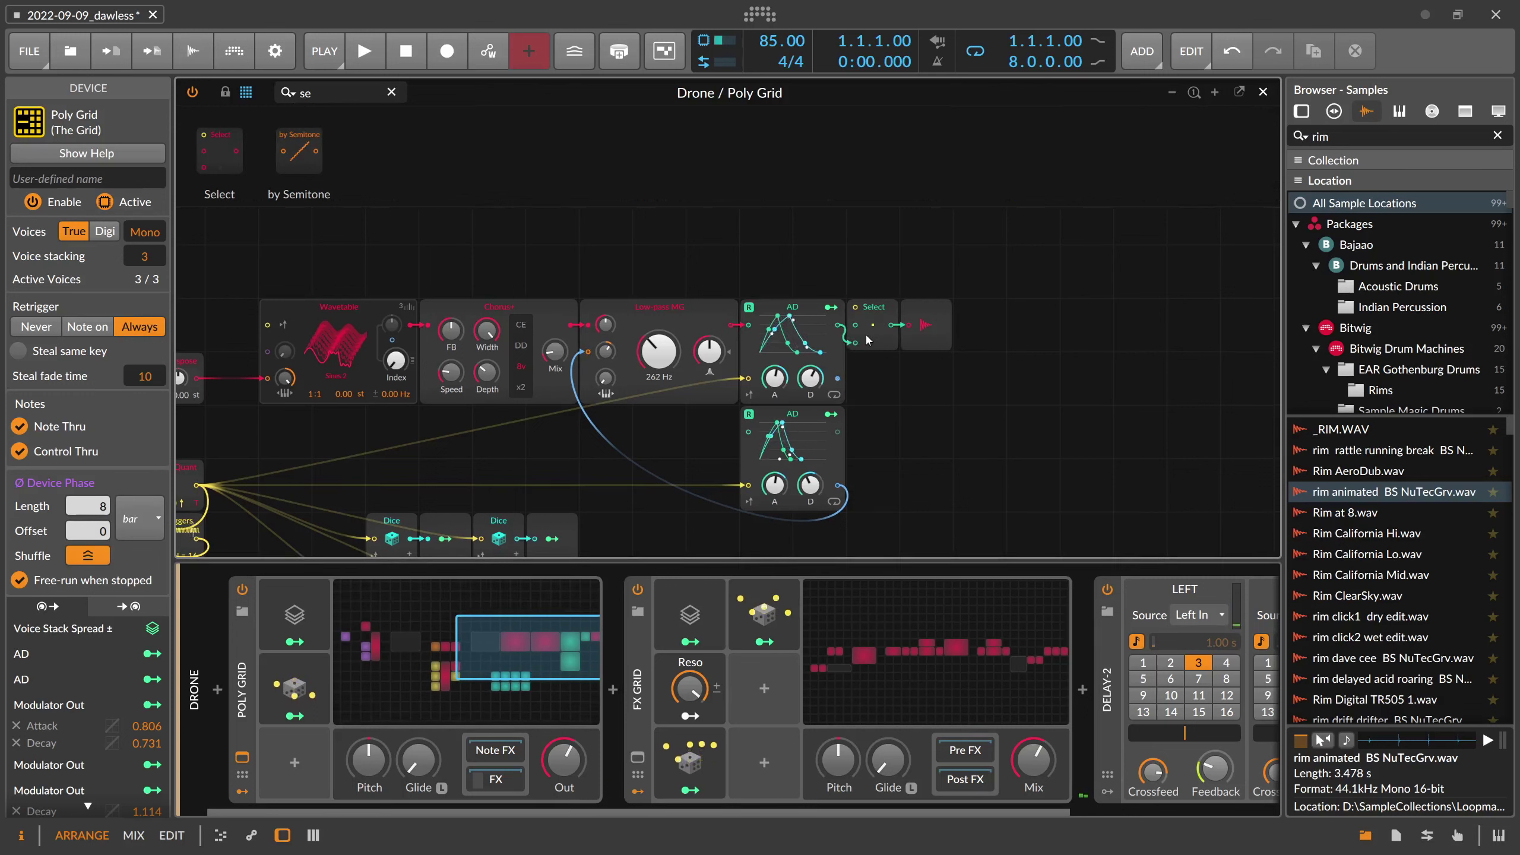
key("plus")
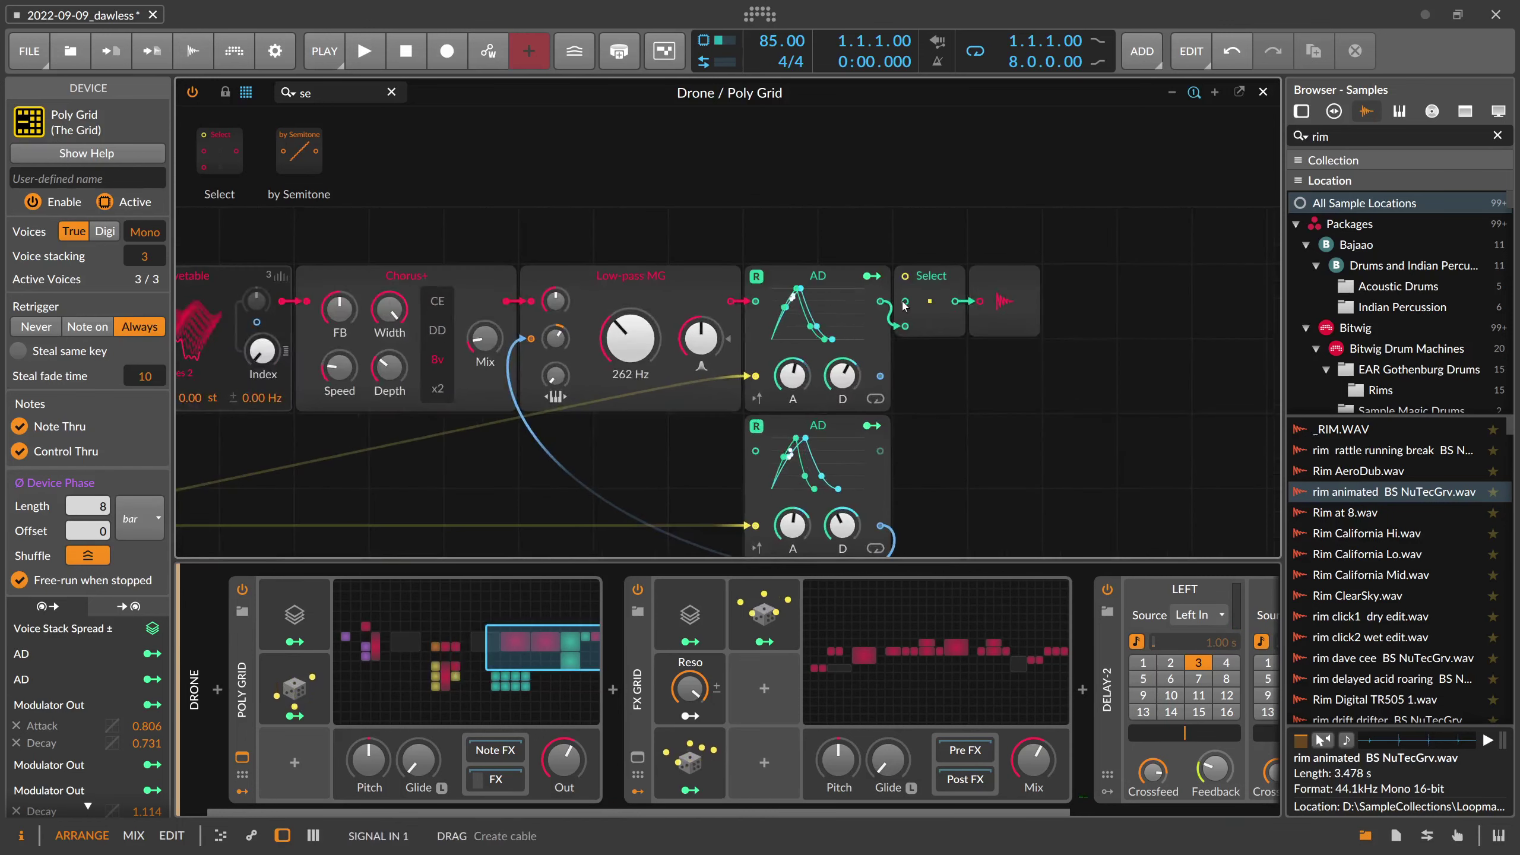
Add a Gate In module wired to the Select module's control input, test it with brief playback, and close the patch
scroll(599, 239, "up", 3)
left_click(299, 93)
type("gate")
left_click_drag(220, 152, 938, 456)
key("space")
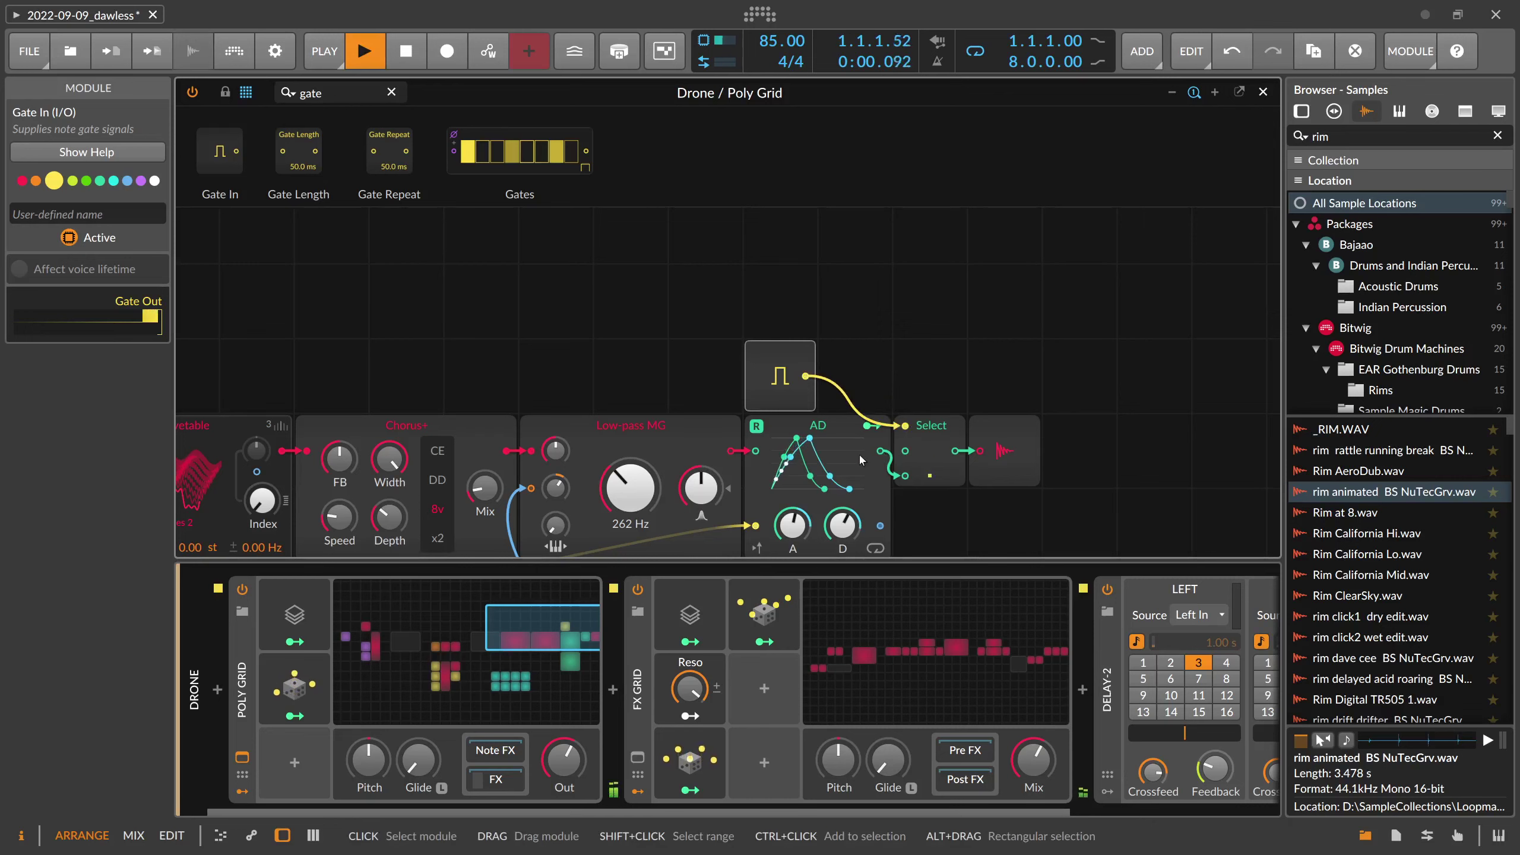
key("space")
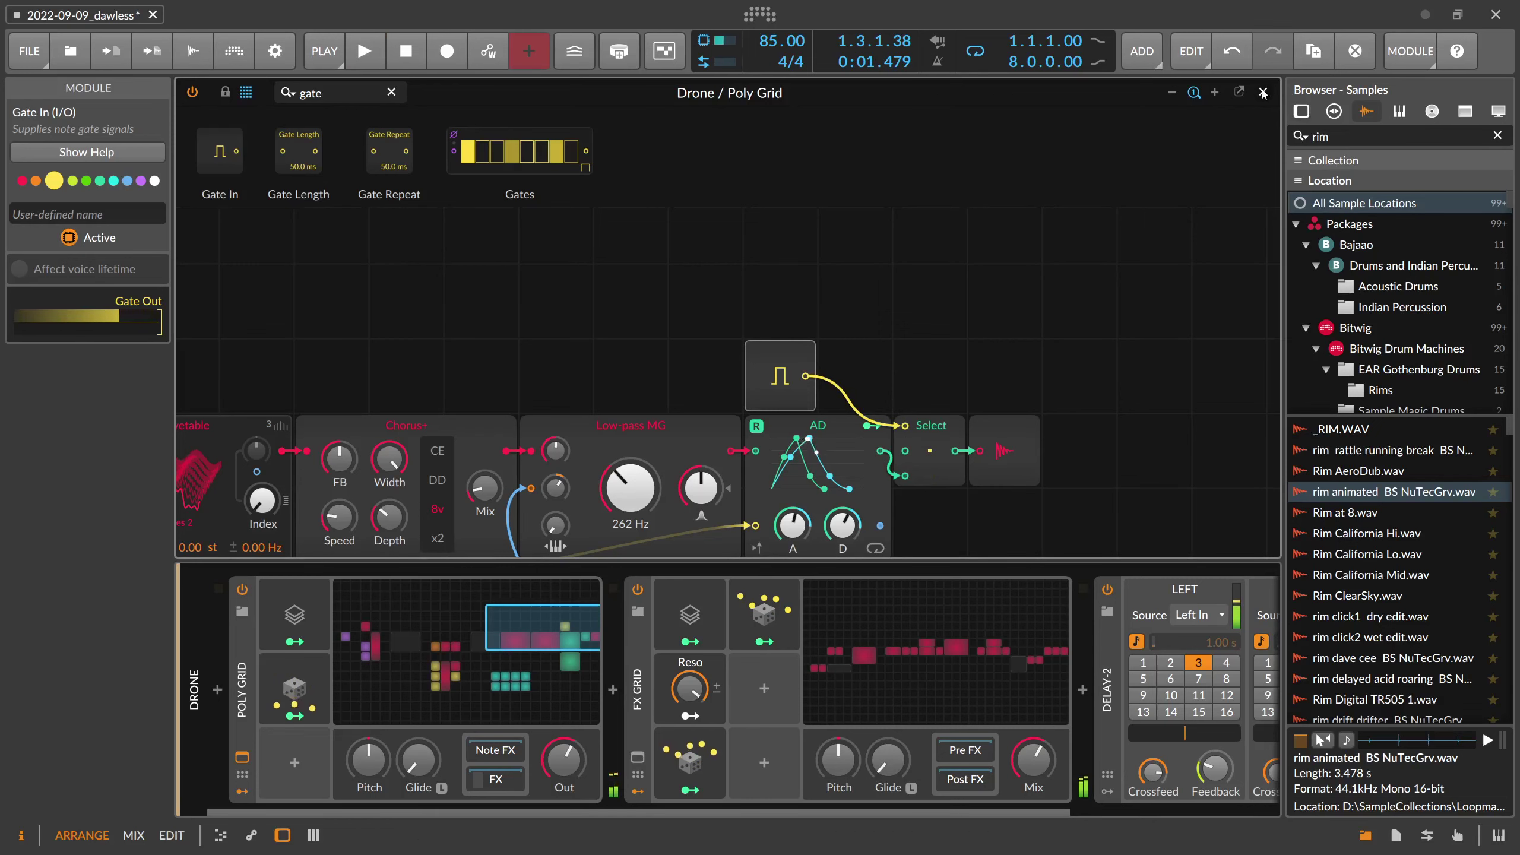
left_click(1263, 91)
Move the Drone clip to bar 9 and return it to bar 1
left_click(432, 125)
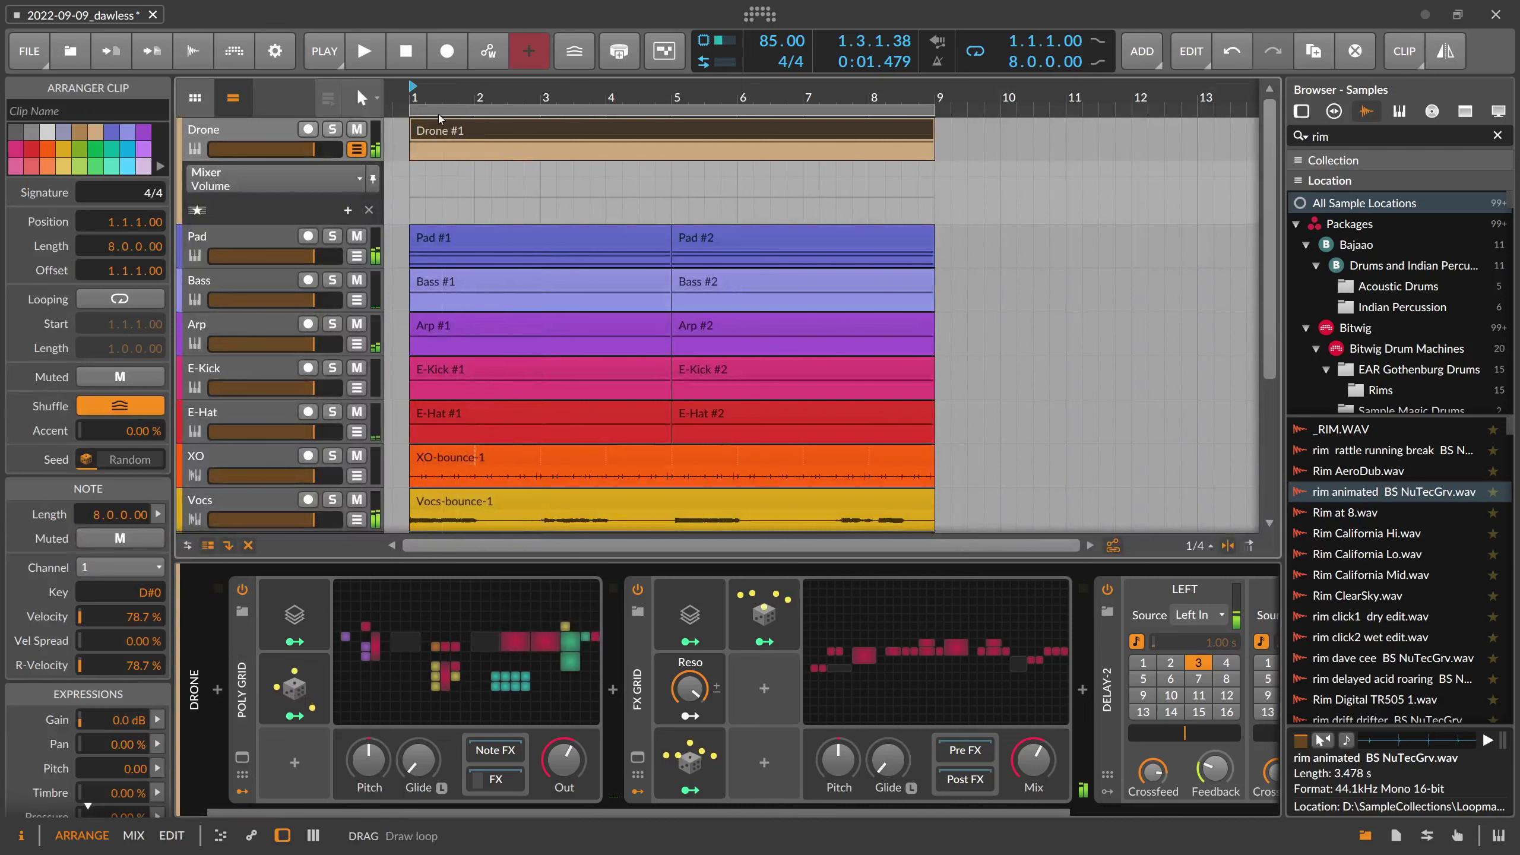
scroll(437, 132, "down", 3)
left_click_drag(440, 136, 658, 136)
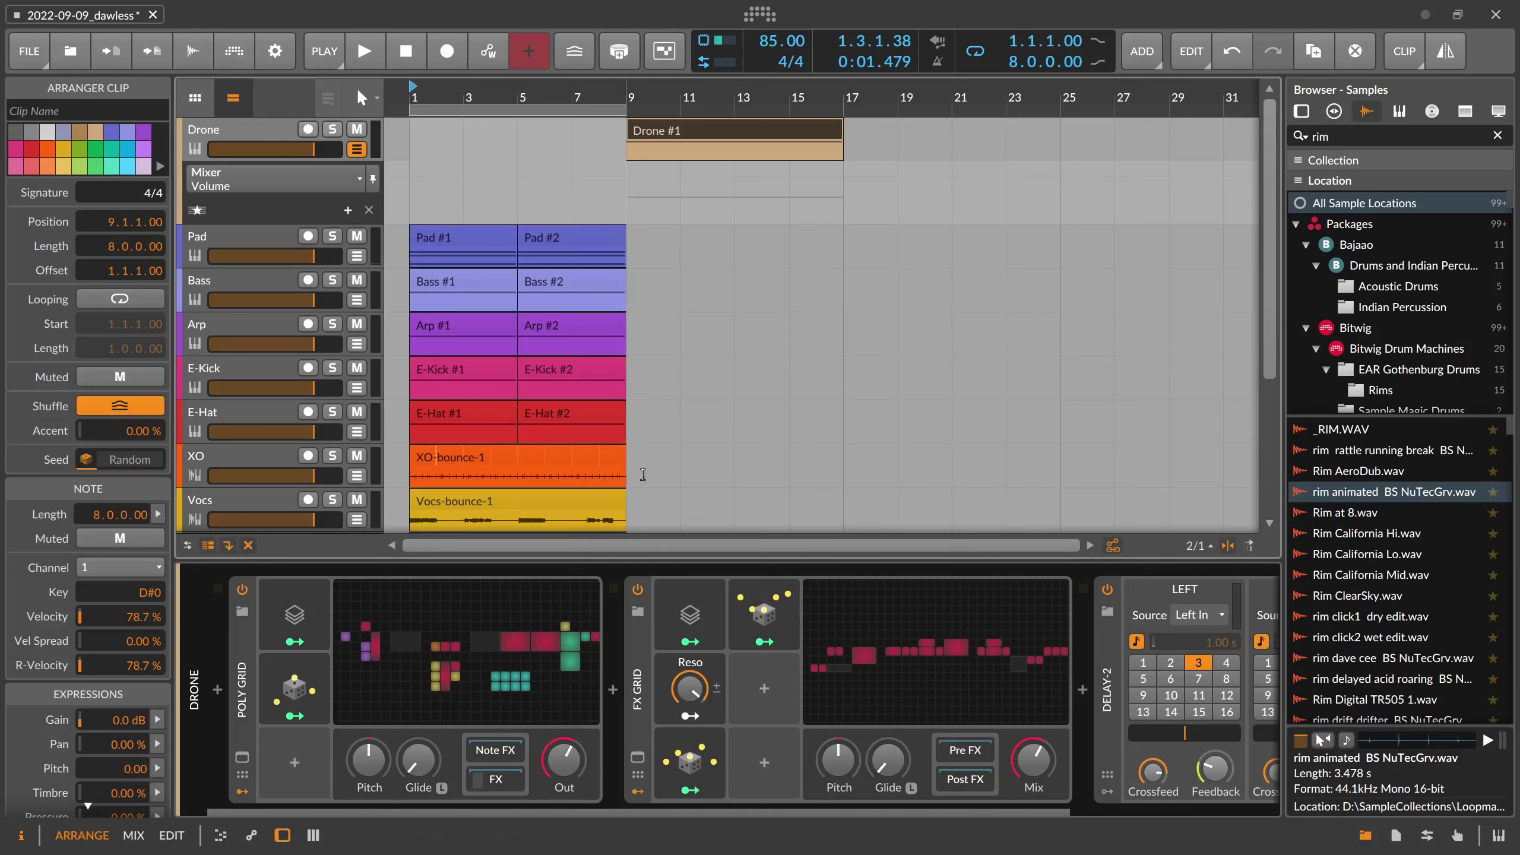
left_click_drag(671, 151, 453, 151)
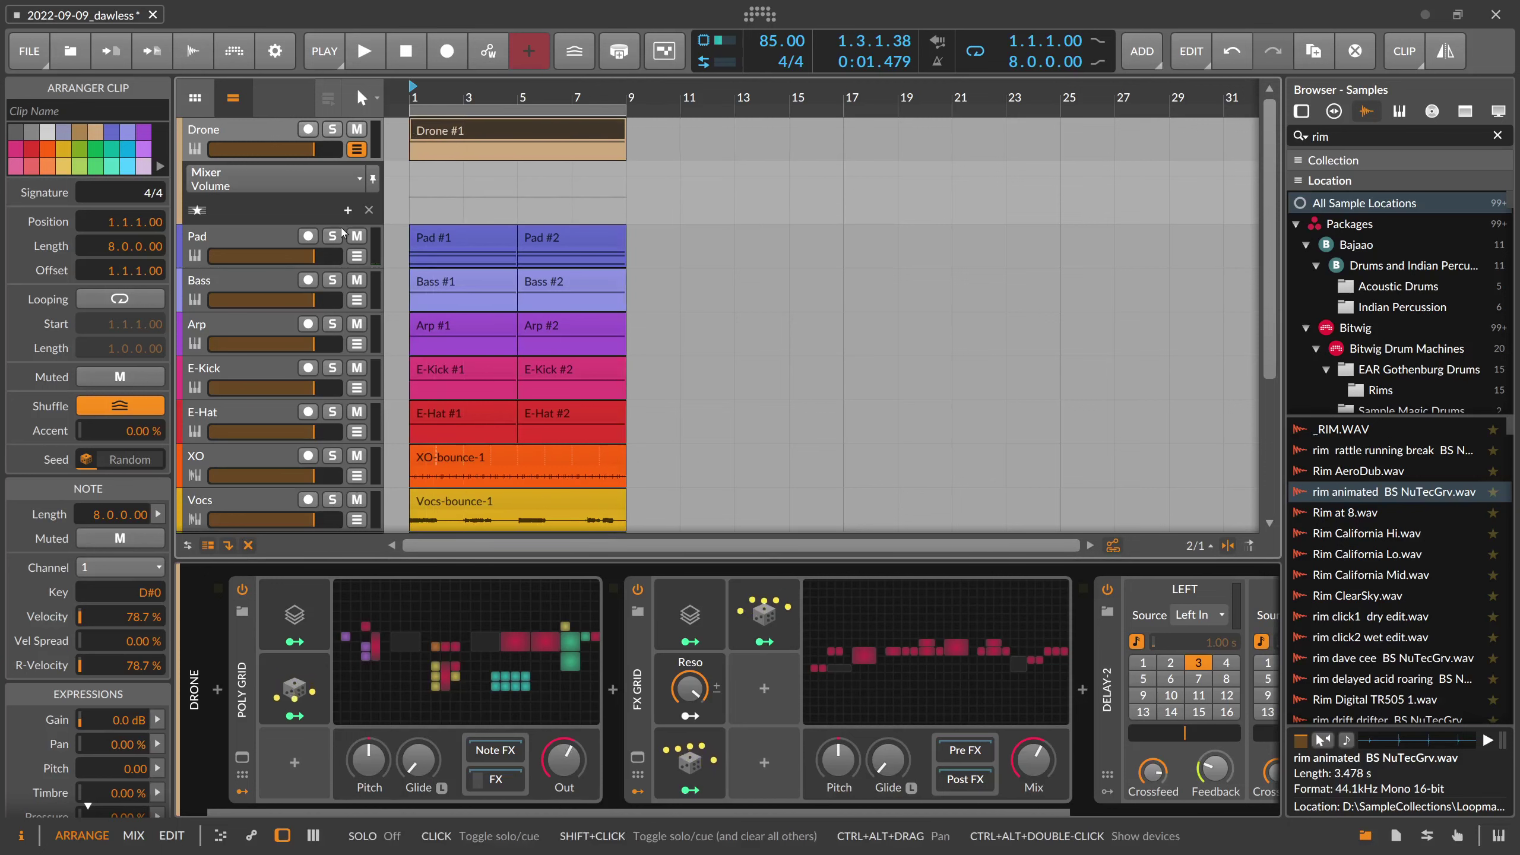
Hide the Drone track's automation lane and group the Drone, Pad, Arp, Vocs and Broken Piano tracks
left_click(357, 149)
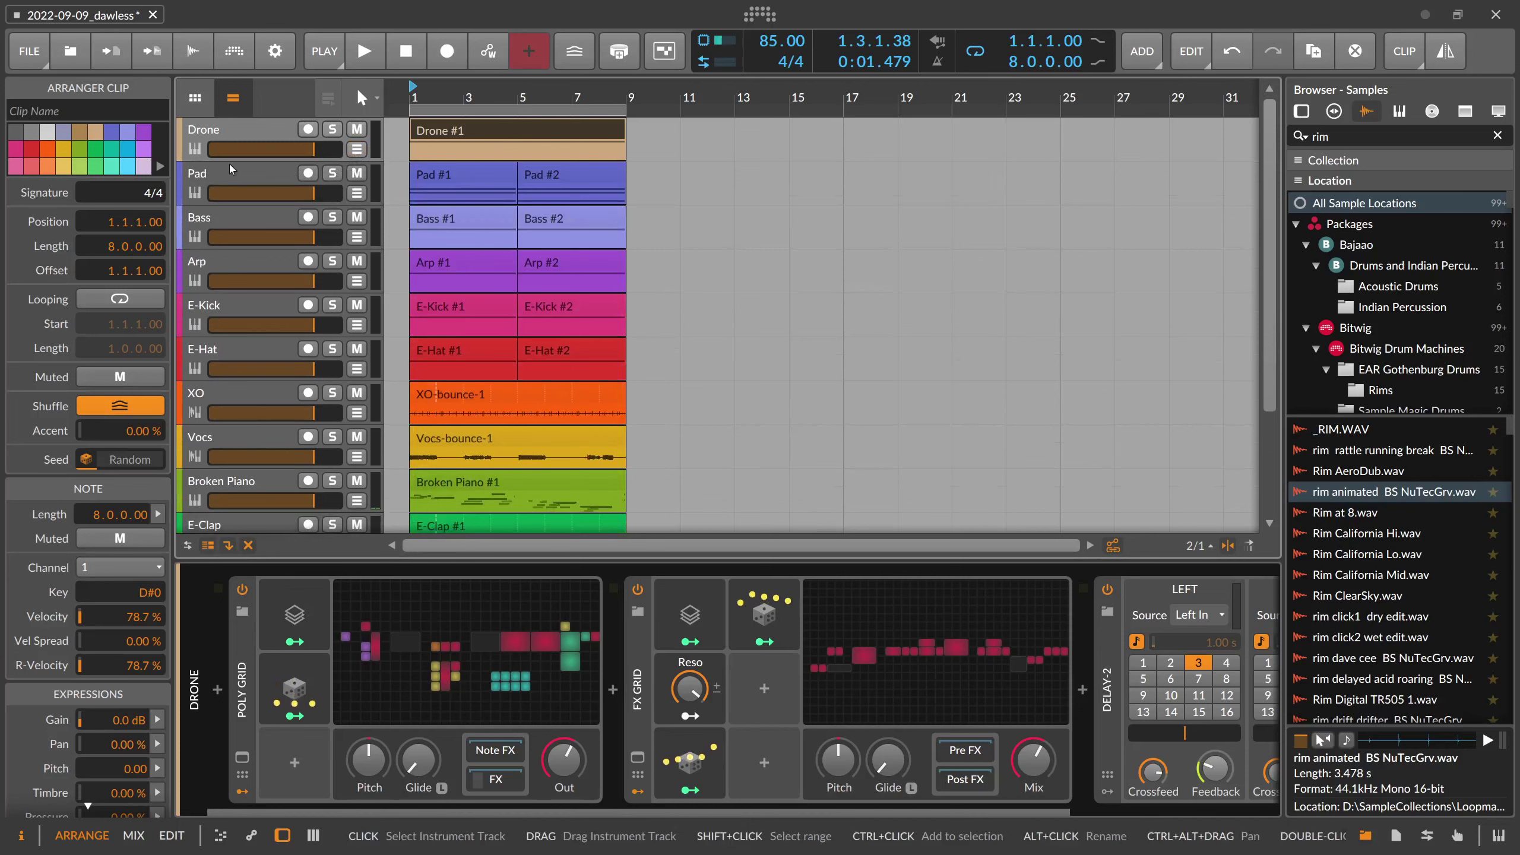
left_click(217, 143)
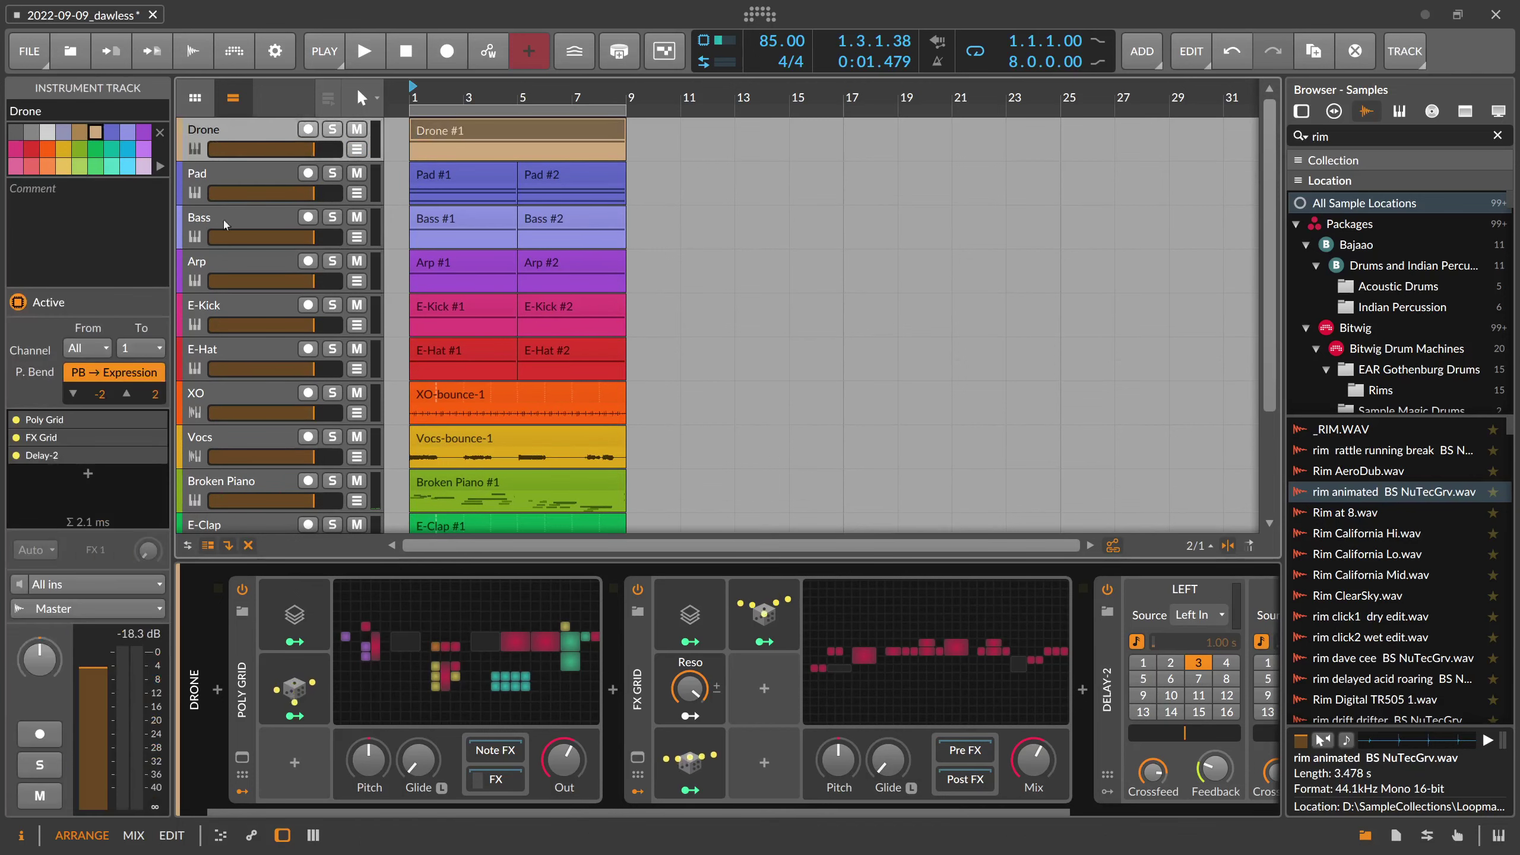
left_click(251, 271, "ctrl")
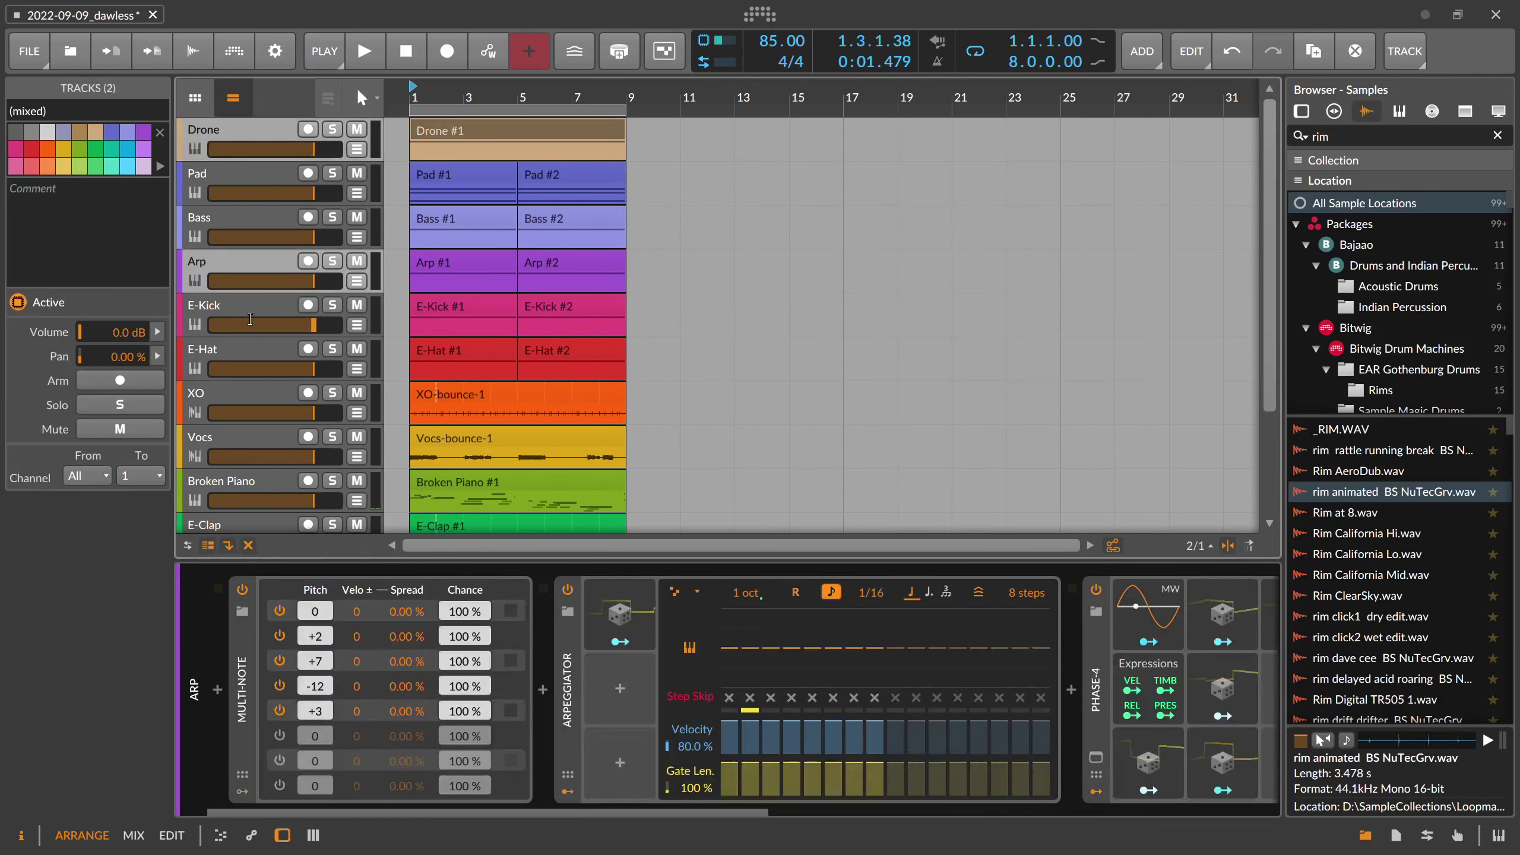
scroll(215, 384, "down", 2)
left_click(216, 384, "ctrl")
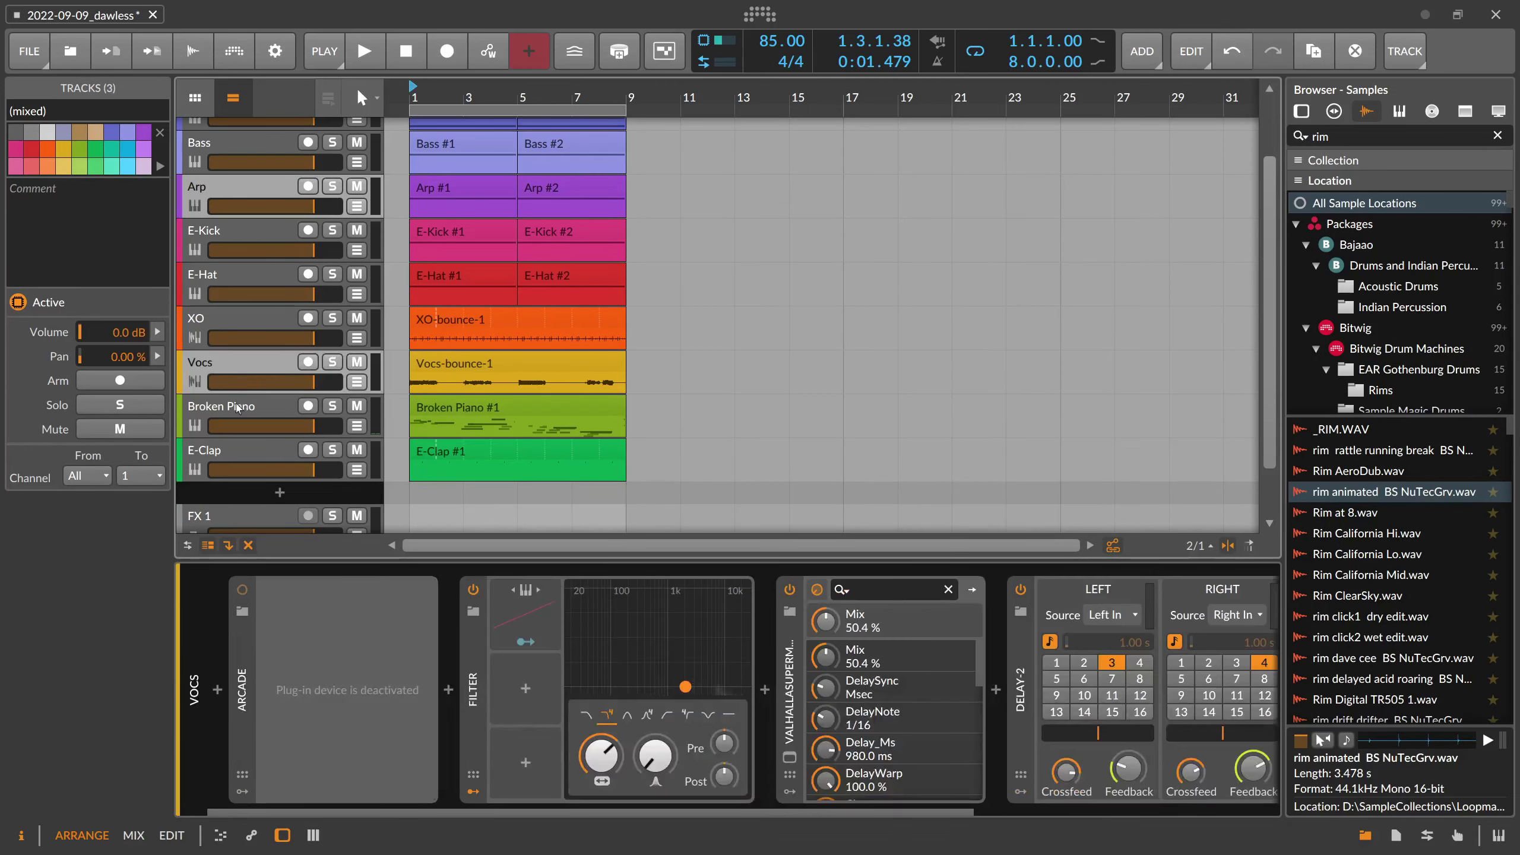
left_click(238, 400, "ctrl")
scroll(238, 400, "up", 2)
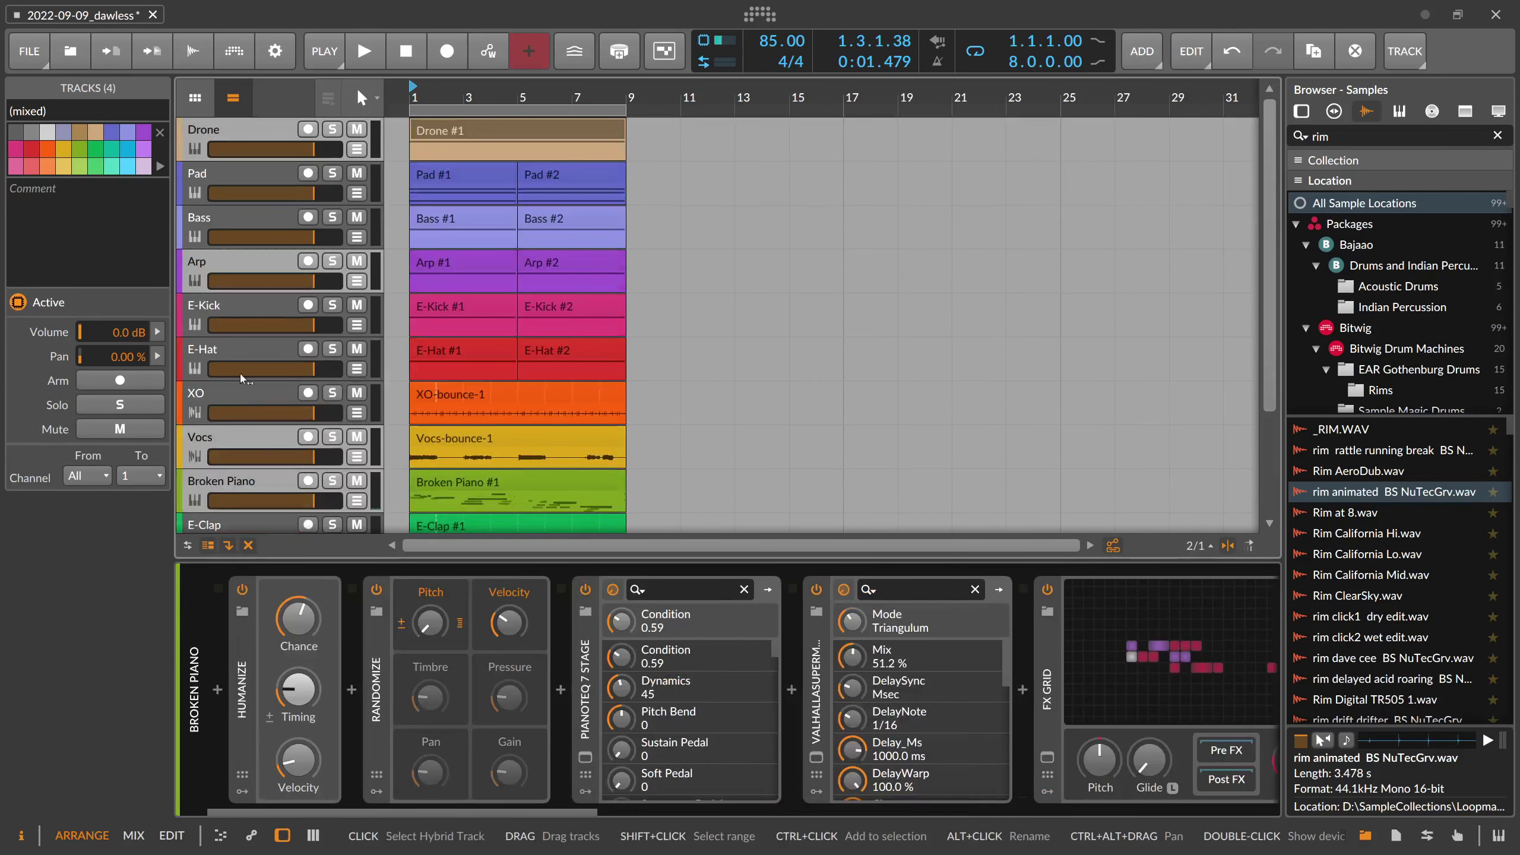
left_click(257, 179, "ctrl")
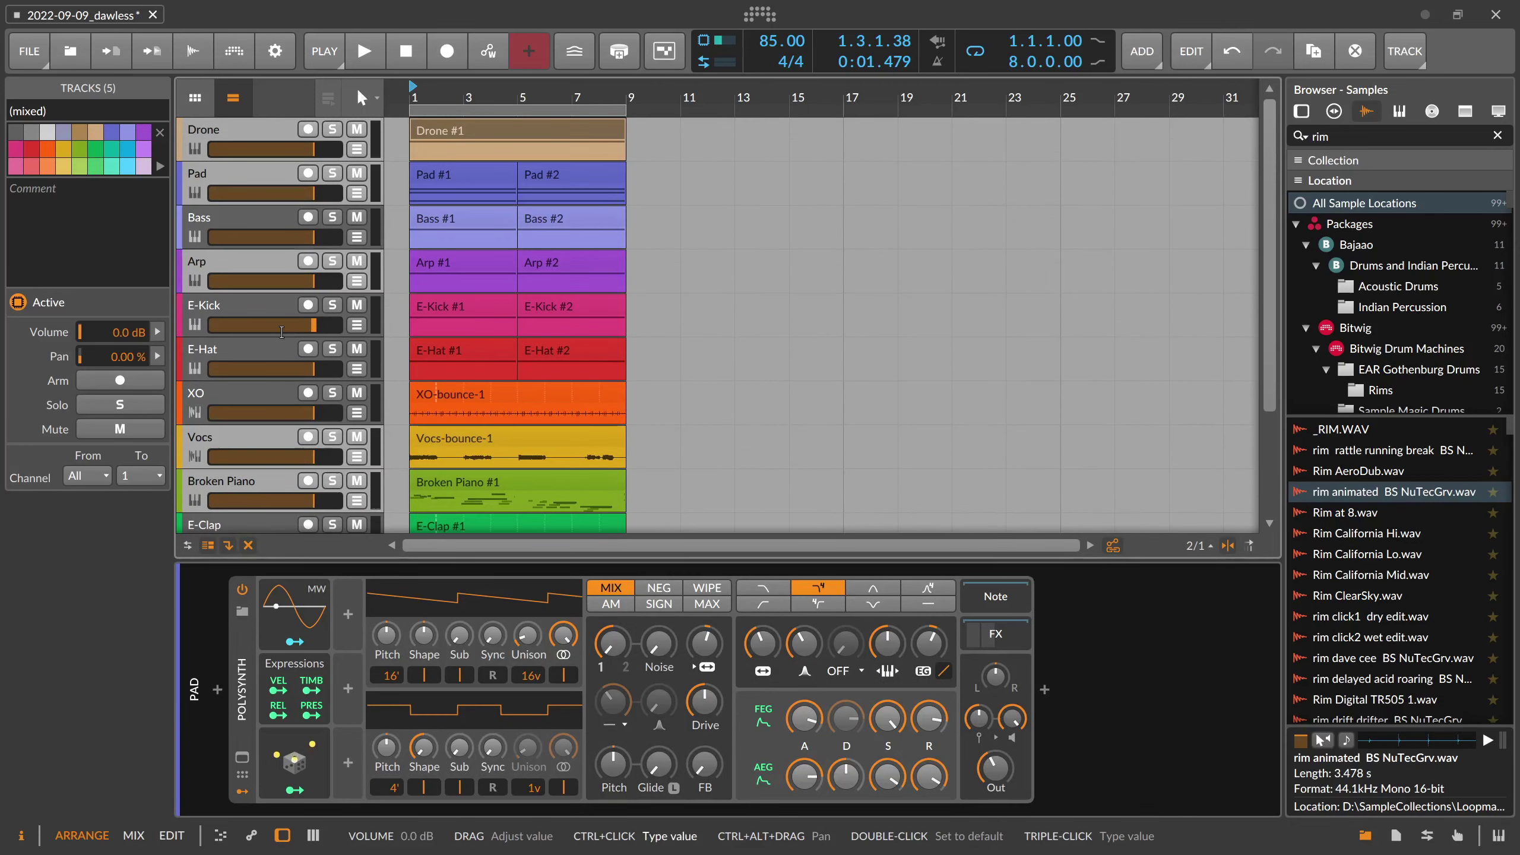
key("ctrl+g")
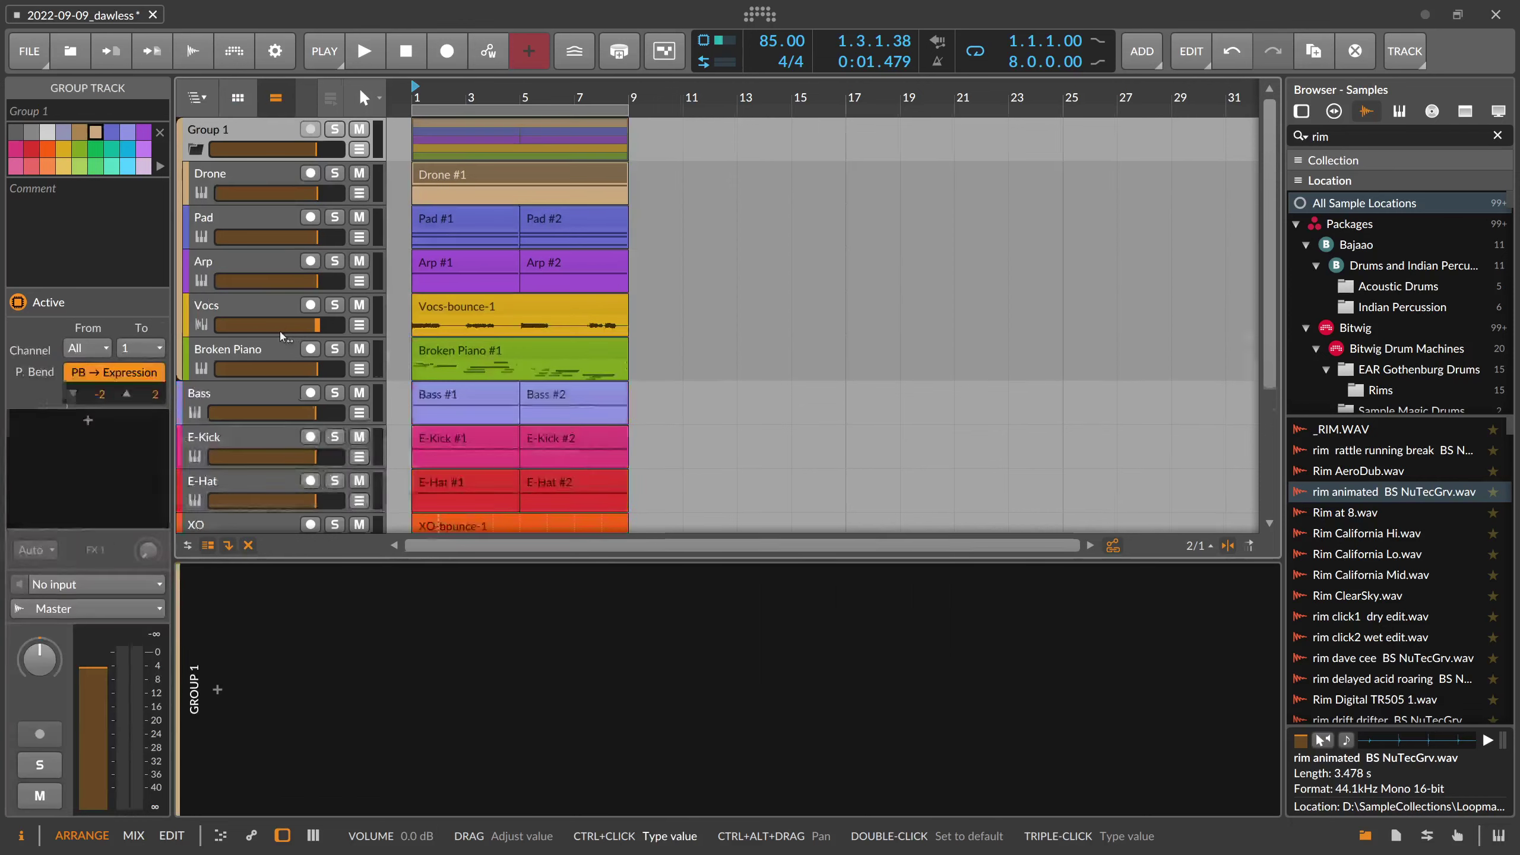
key("ctrl+t")
left_click(216, 130)
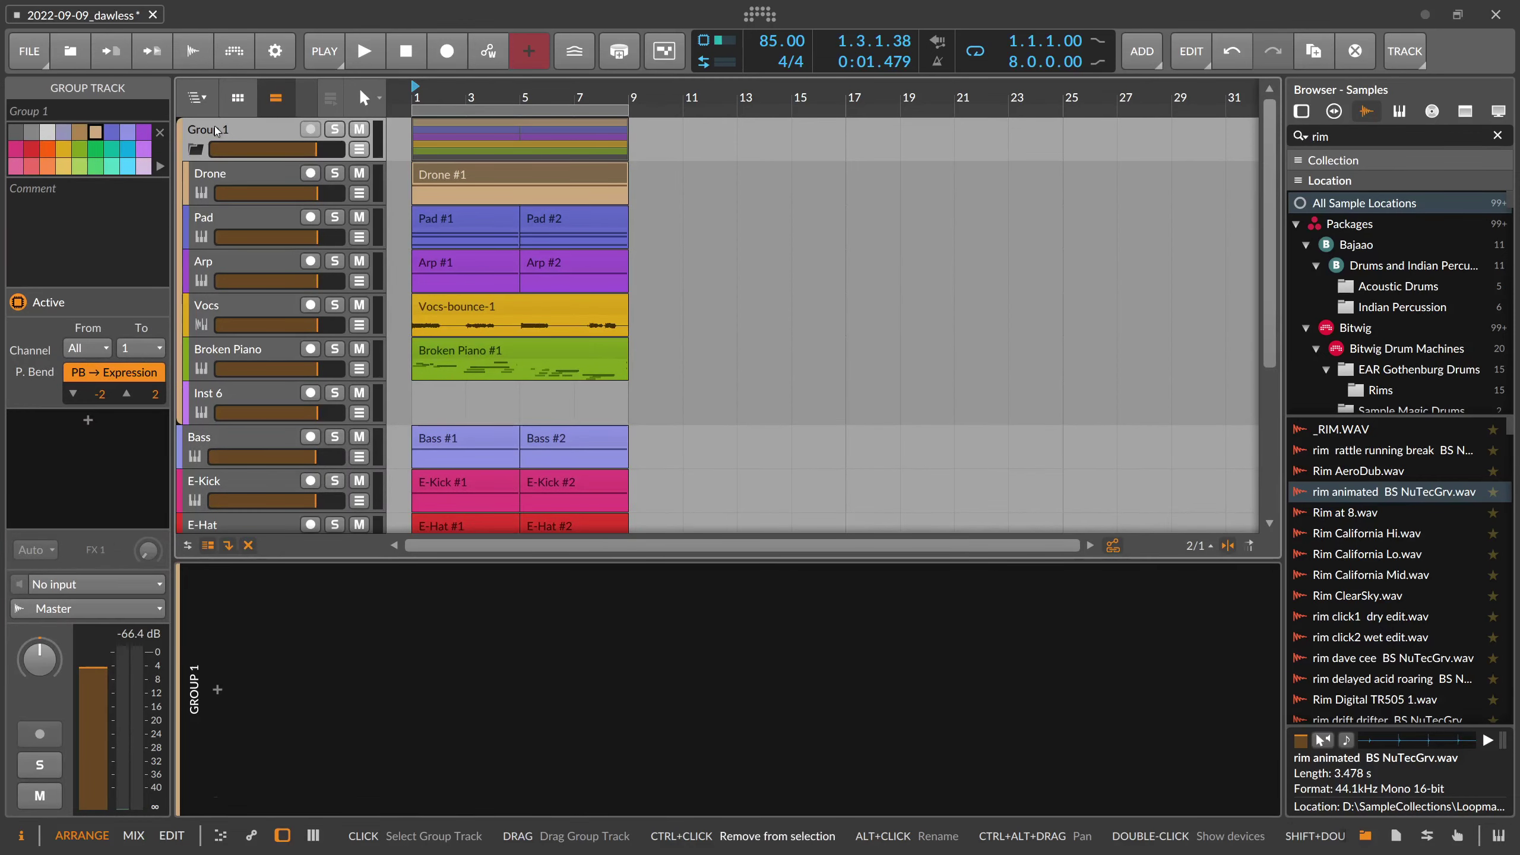
key("ctrl+z")
Rename the group of Drone, Pad, Arp, Vocs and Broken Piano as Atmospherics and collapse it
key("ctrl+r")
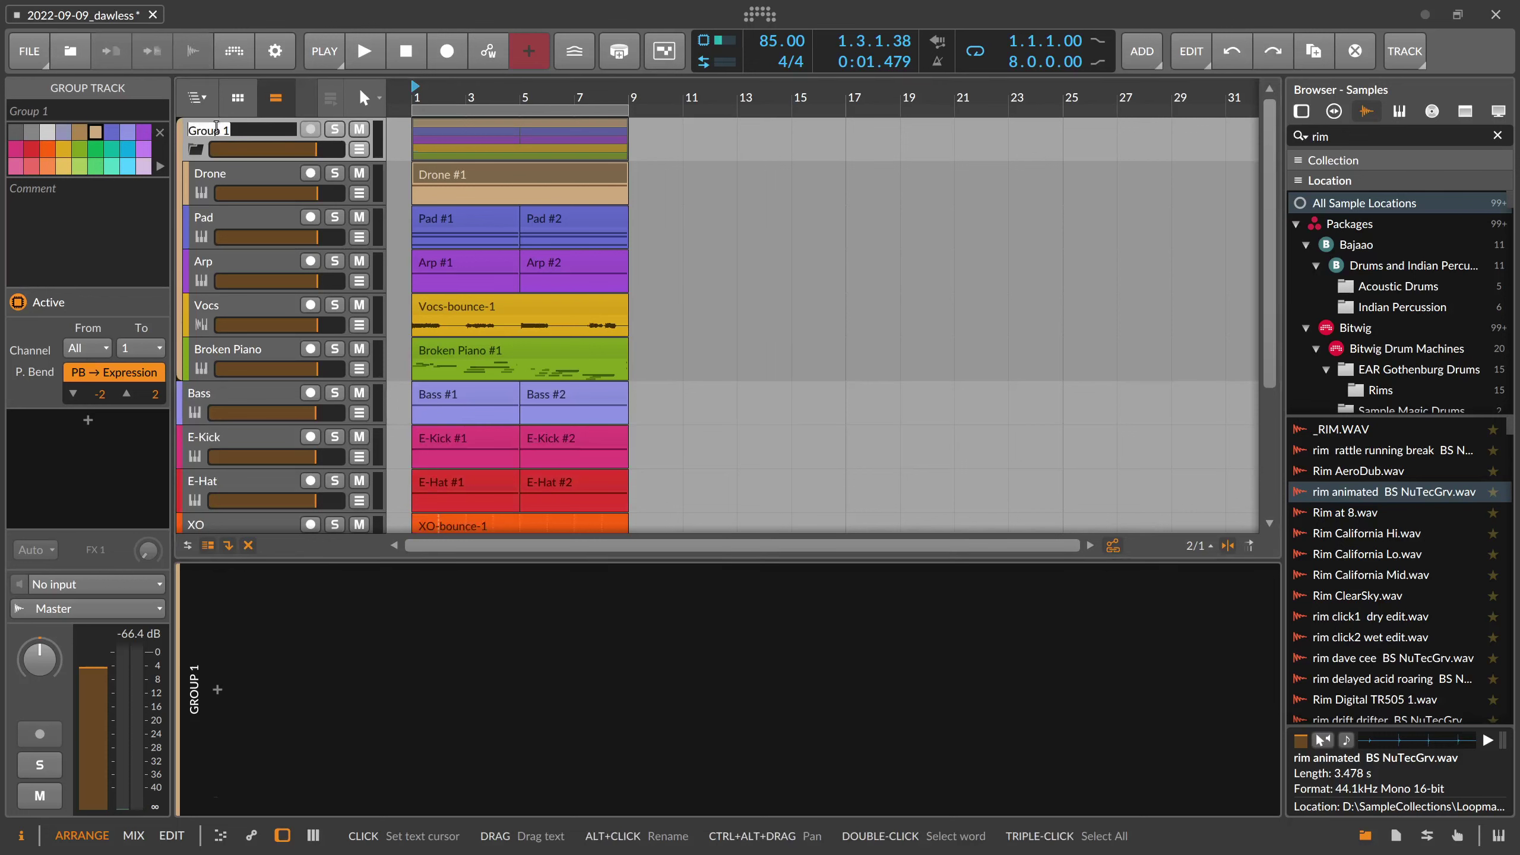
type("A")
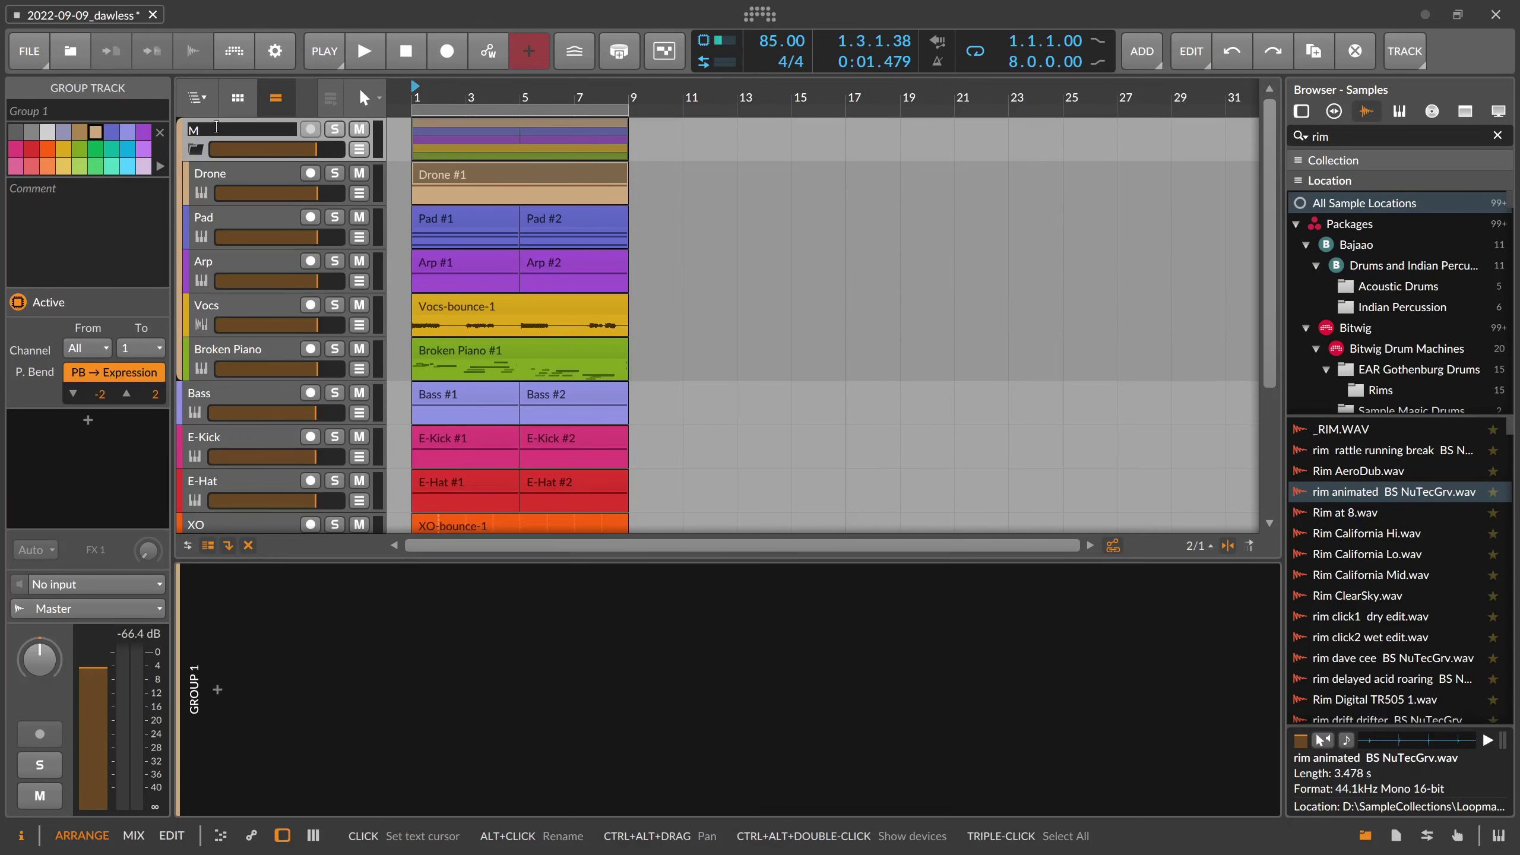
type("tmosp")
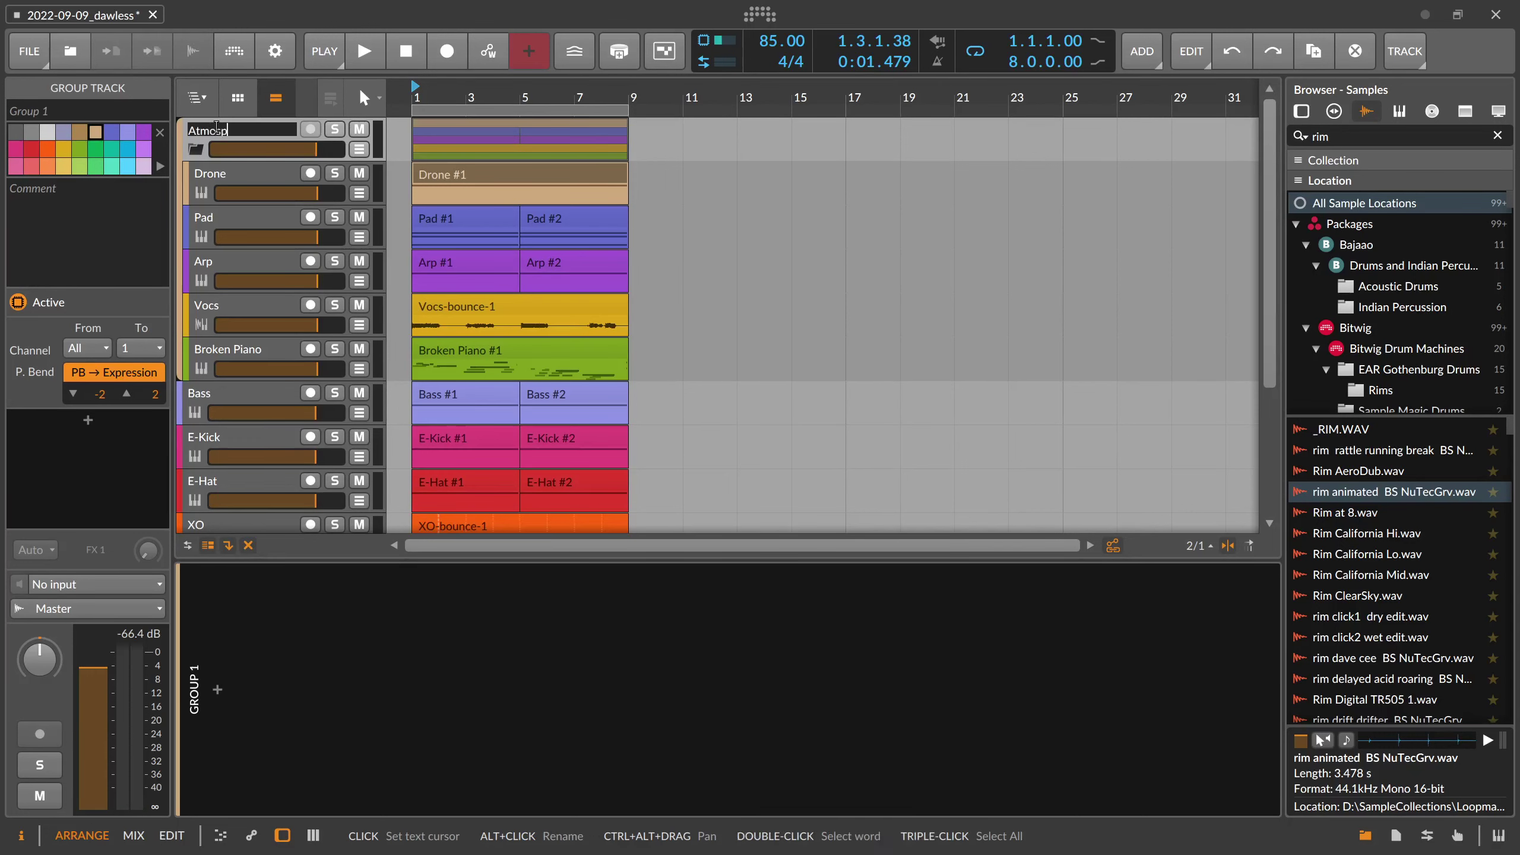
type("herics")
key("Return")
left_click(196, 150)
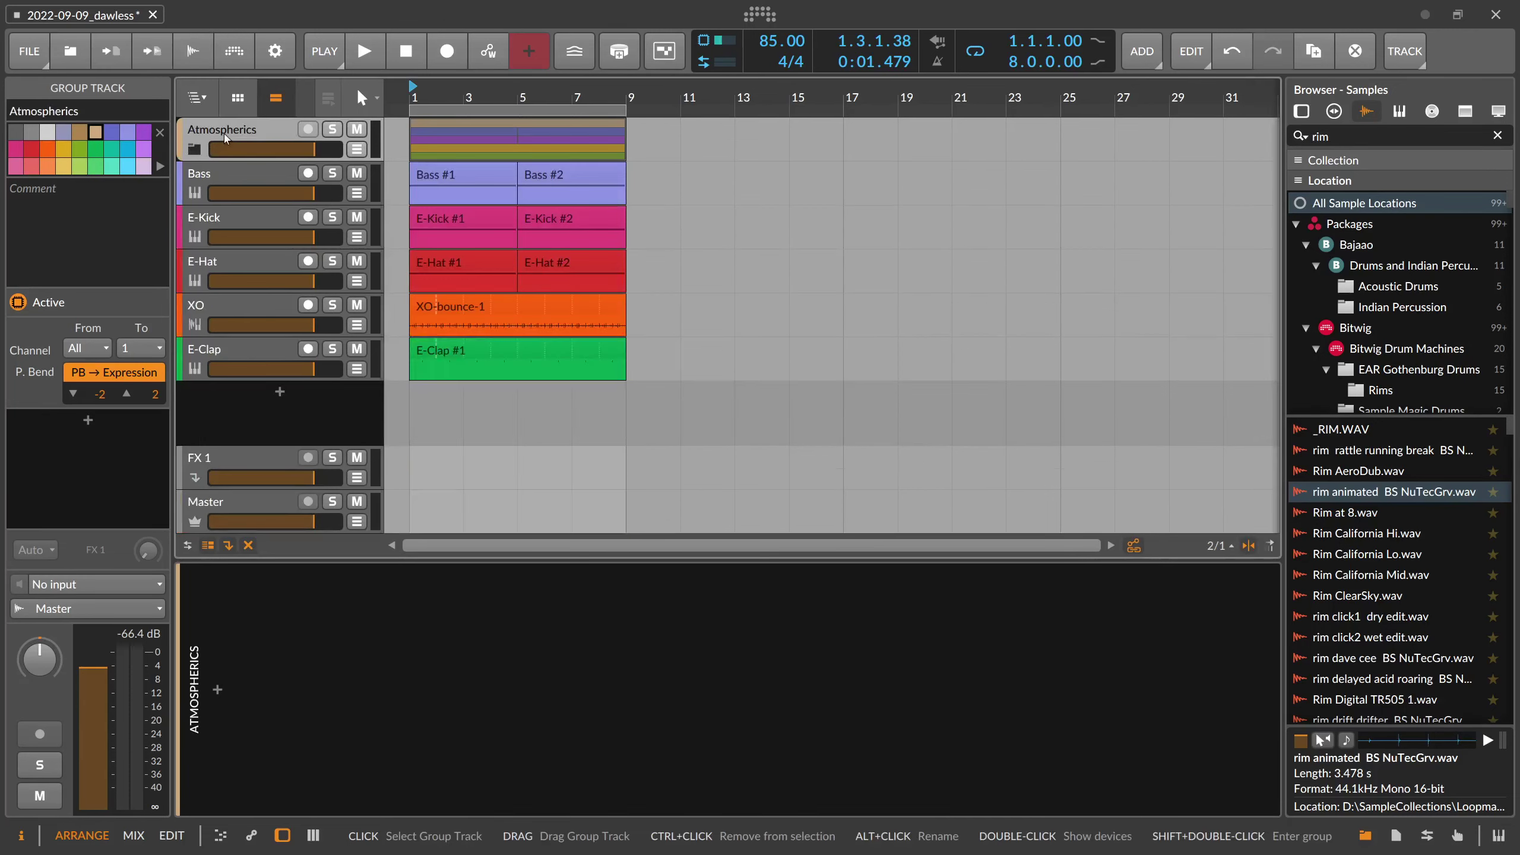
Group the E-Kick, E-Hat, XO and E-Clap tracks, name the group Drums and collapse it
left_click(223, 180)
left_click(227, 225)
left_click(229, 268)
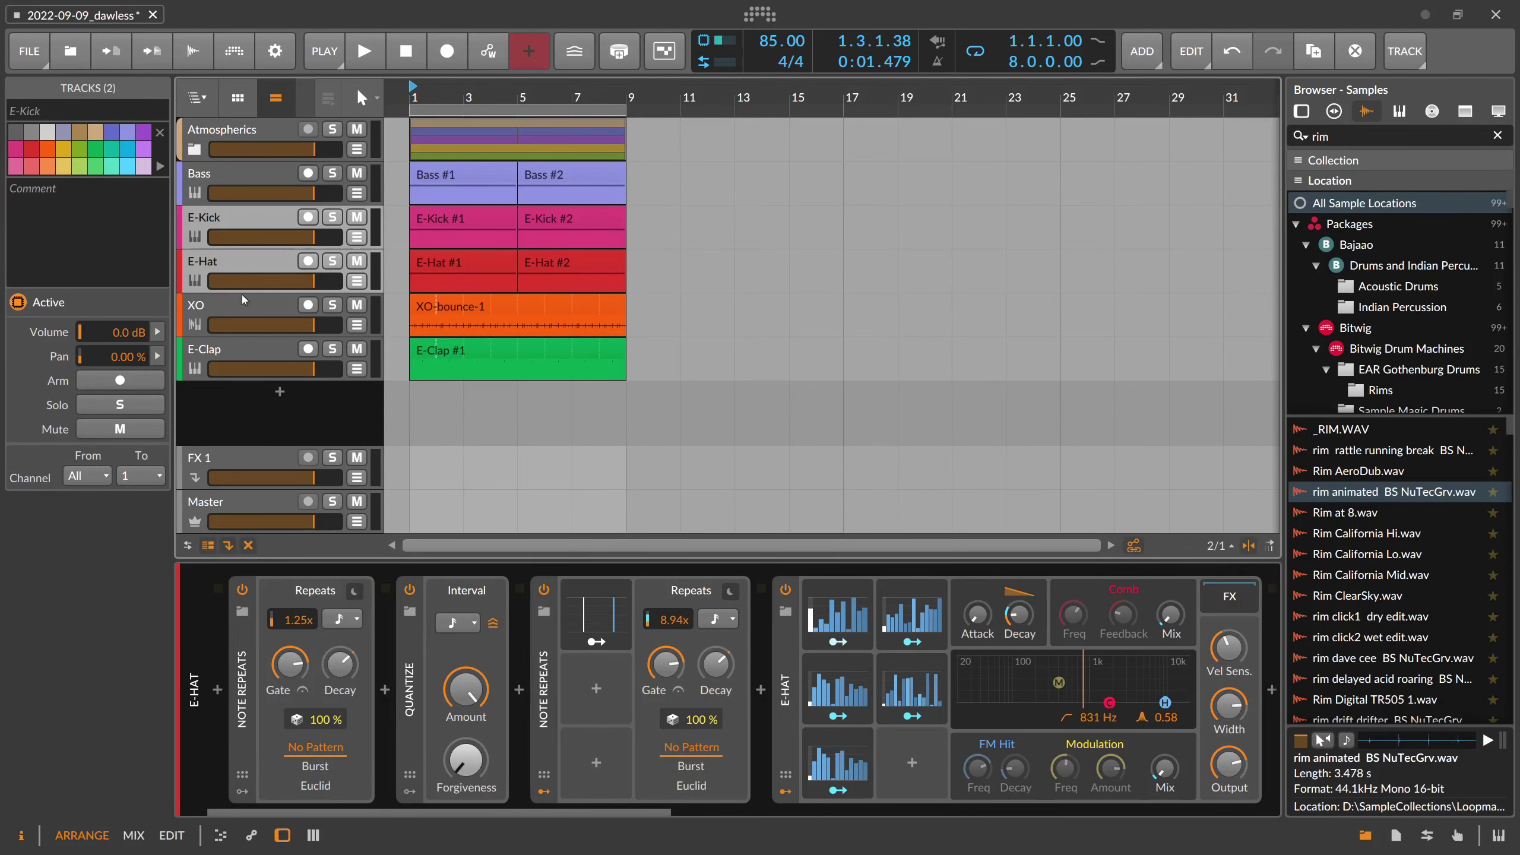
left_click(229, 311, "ctrl")
left_click(230, 354, "ctrl")
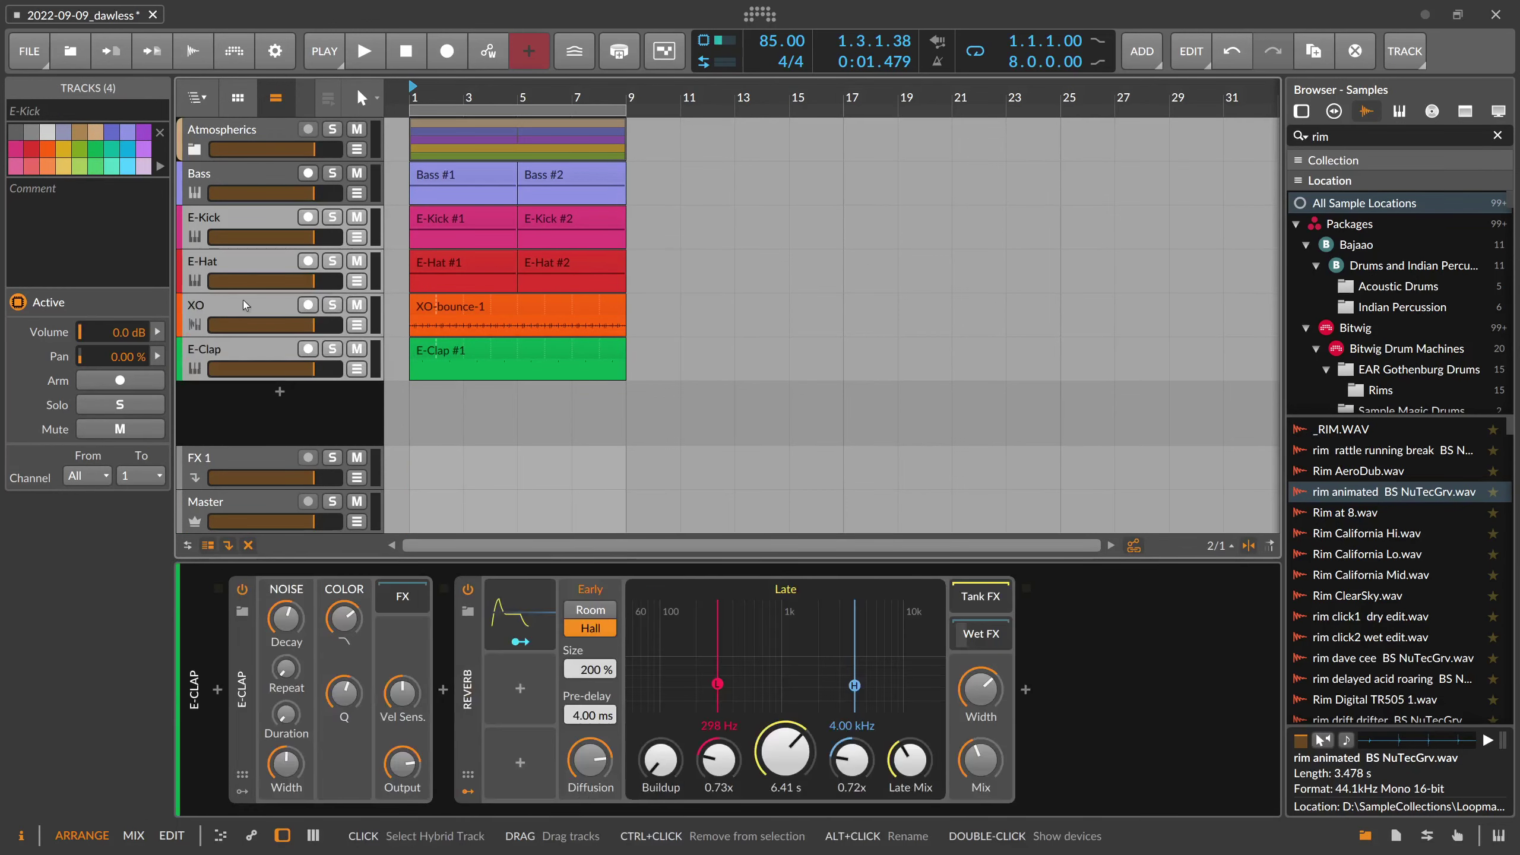
key("ctrl+g")
double_click(241, 218)
type("Drums")
key("Return")
left_click(195, 237)
Move the Bass track below Drums, group the two as DB and collapse the group
left_click_drag(204, 180, 221, 239)
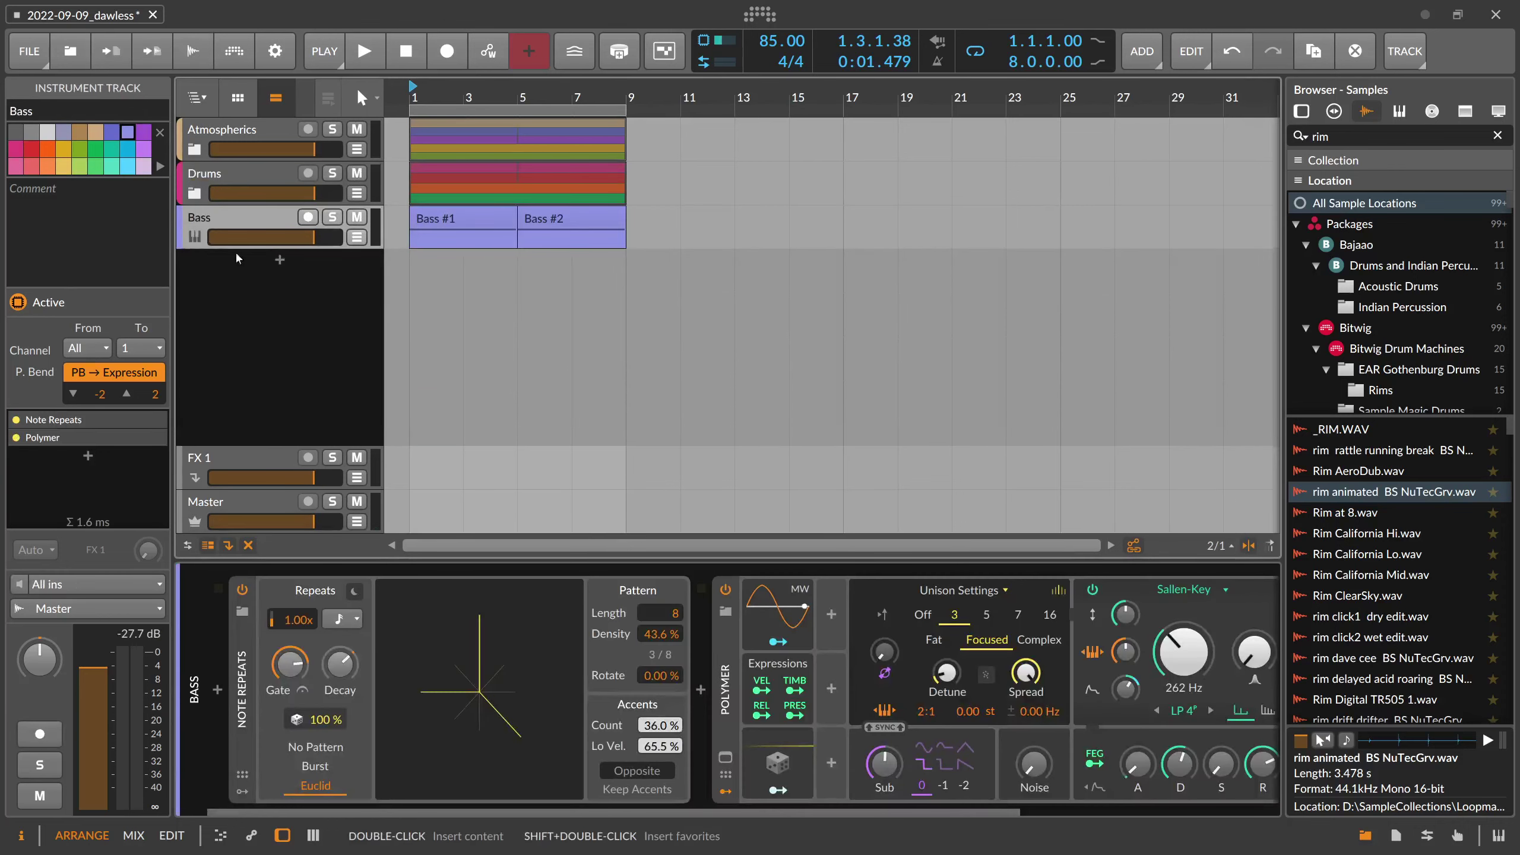
left_click(222, 191, "shift")
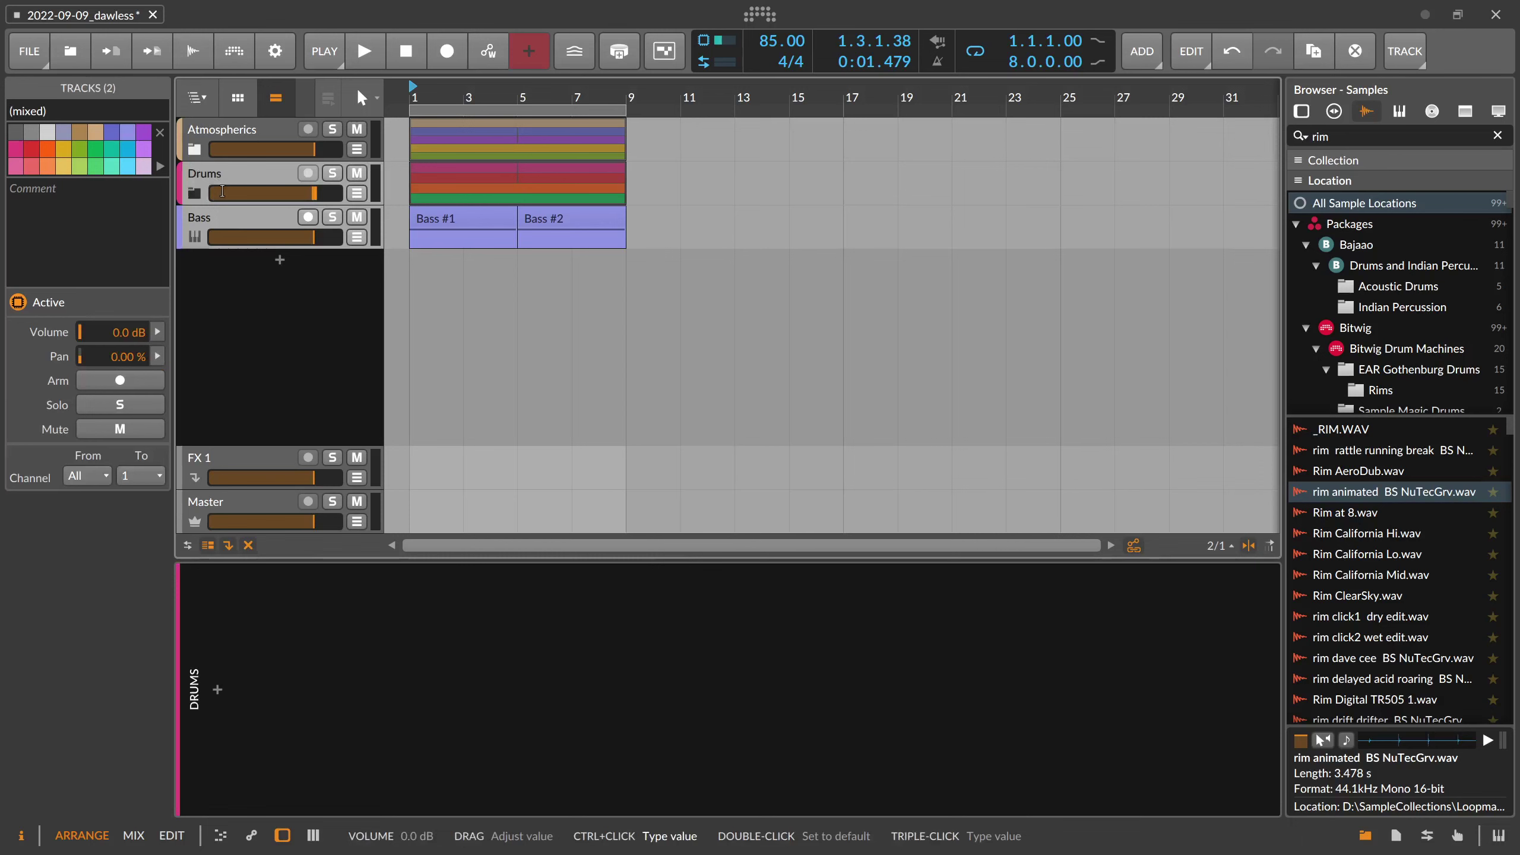
key("ctrl+g")
type("DB")
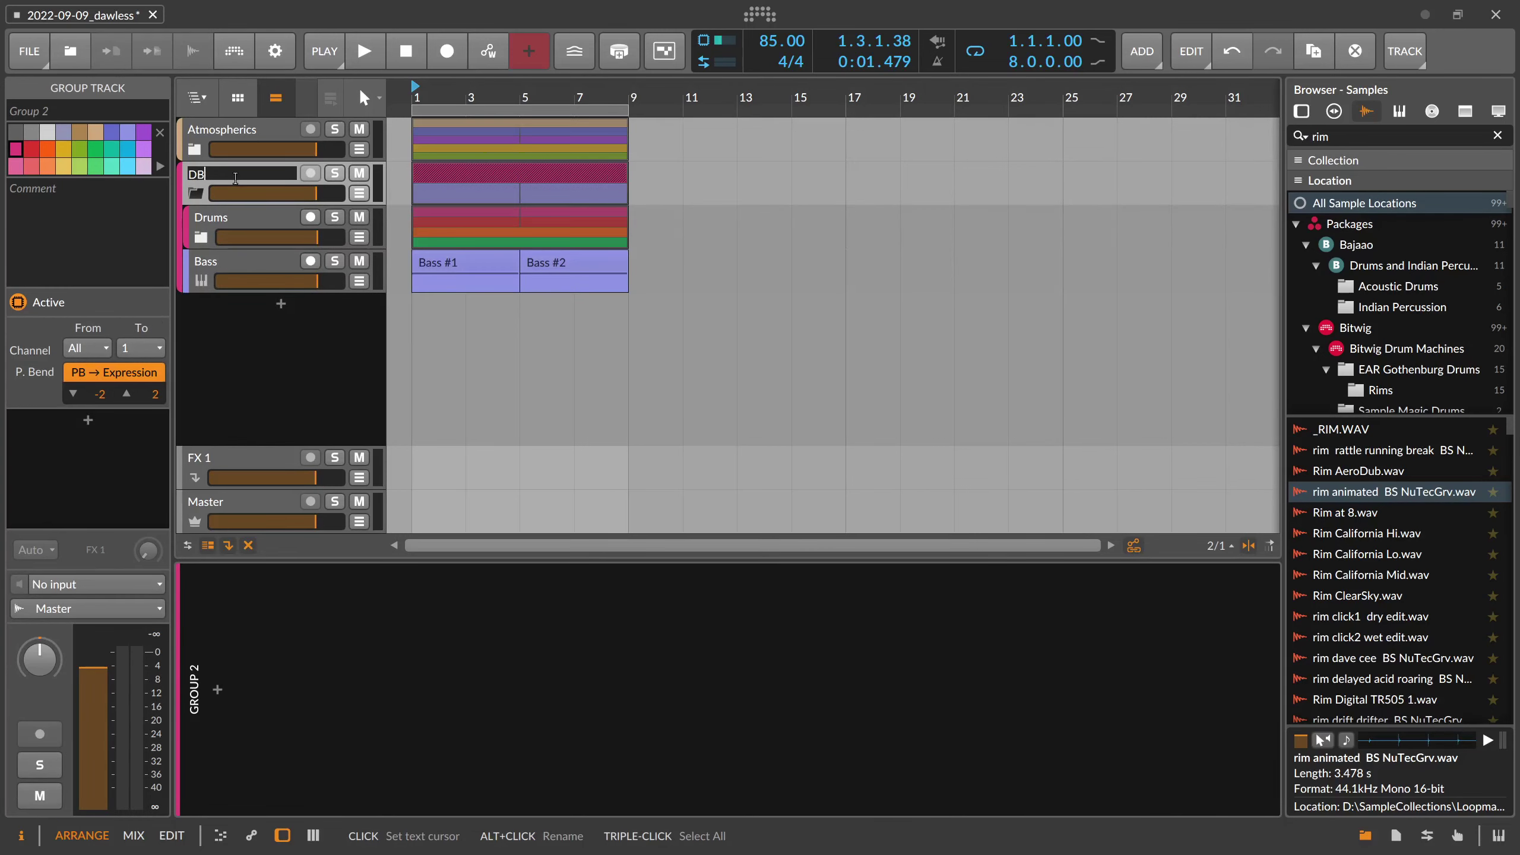
key("Return")
left_click(195, 193)
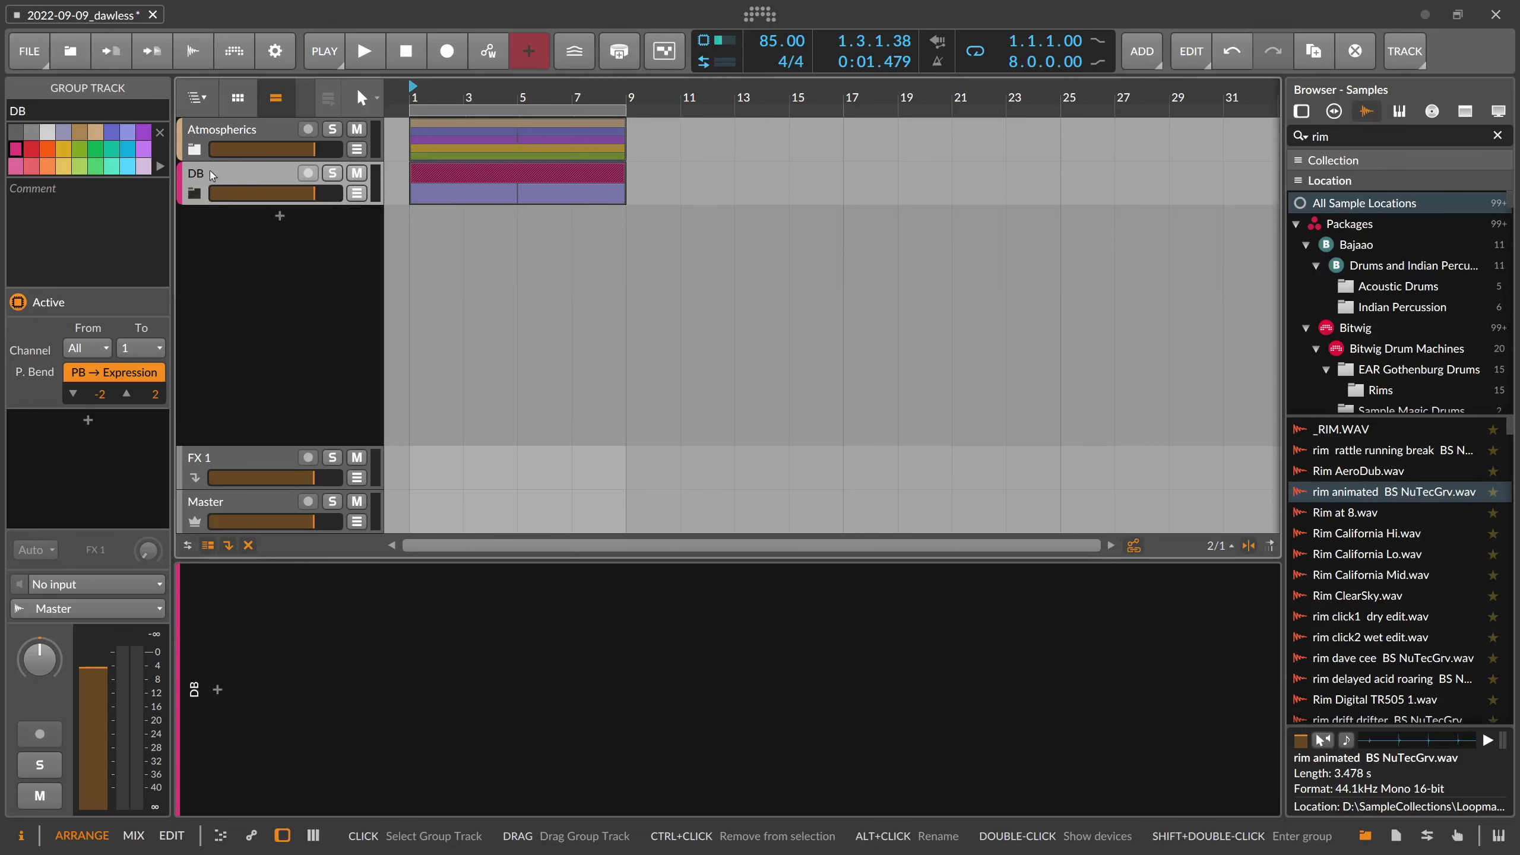
Group Atmospherics and DB into a parent group named All
left_click(221, 136, "ctrl")
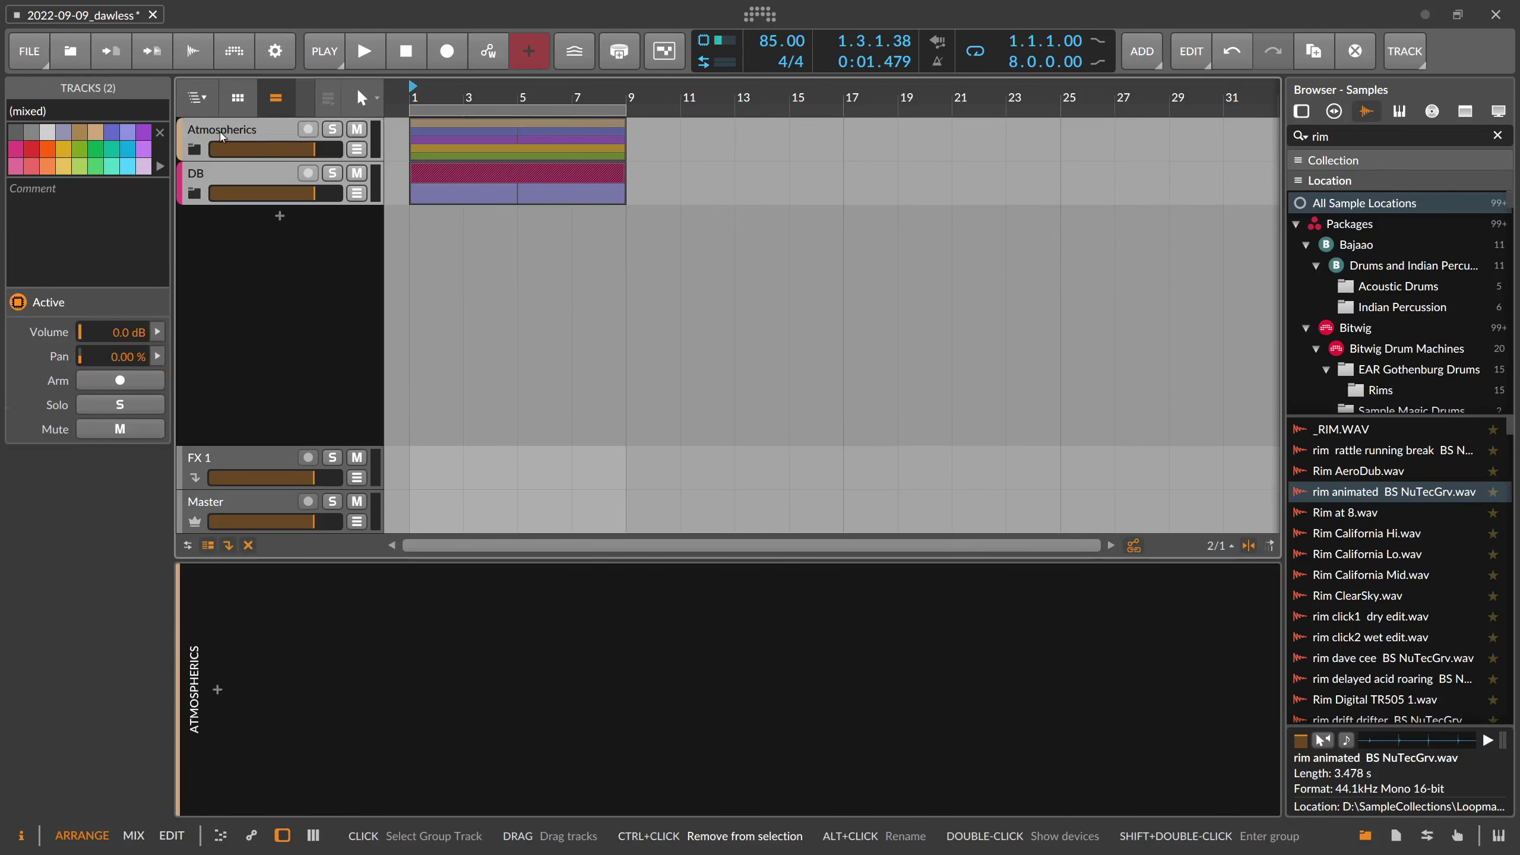
key("ctrl+g")
type("A")
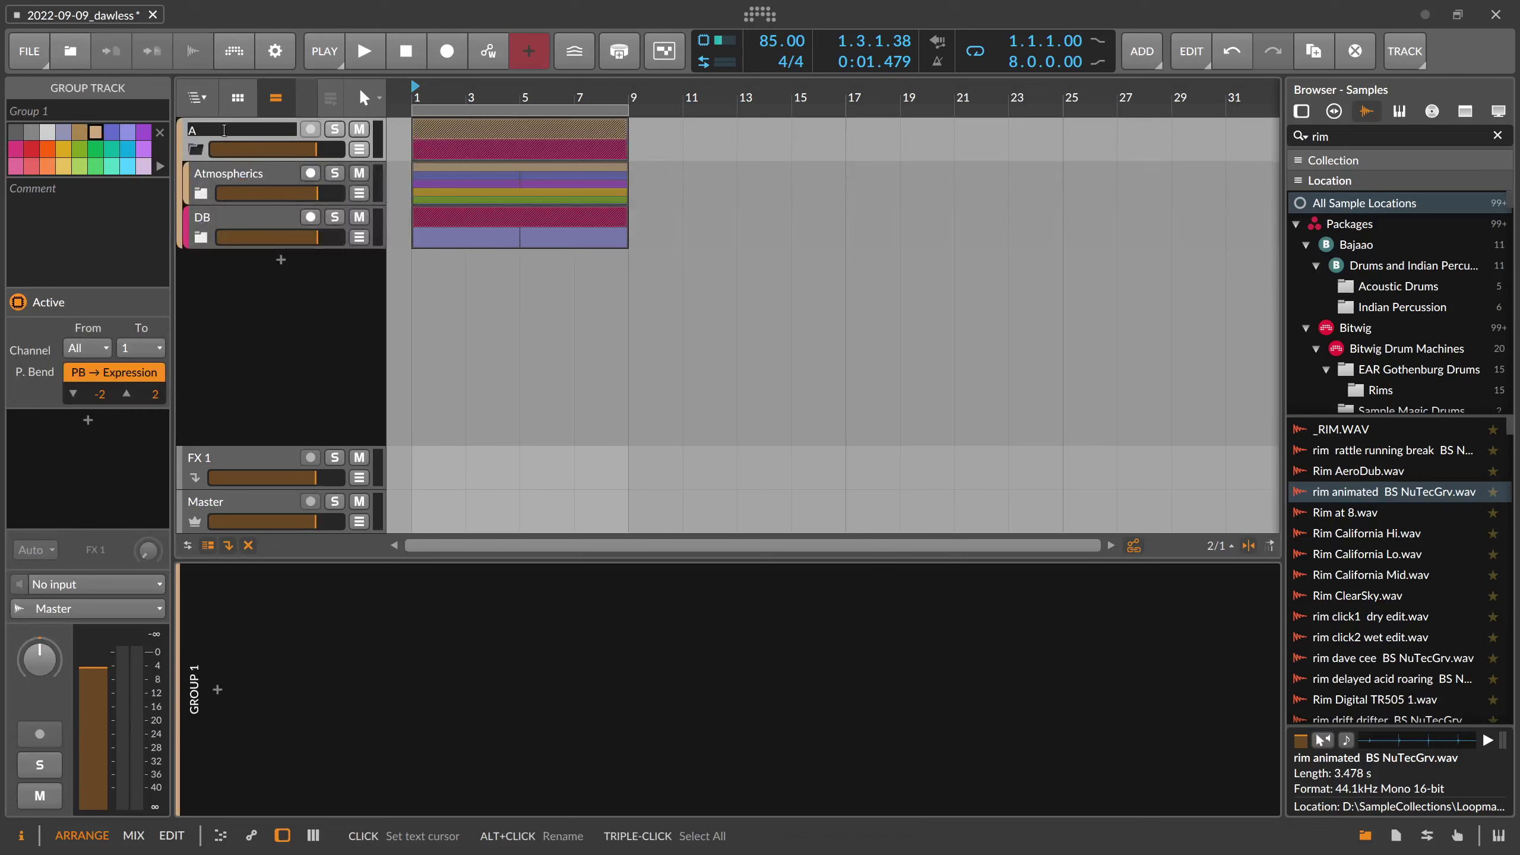
type("ll")
key("Return")
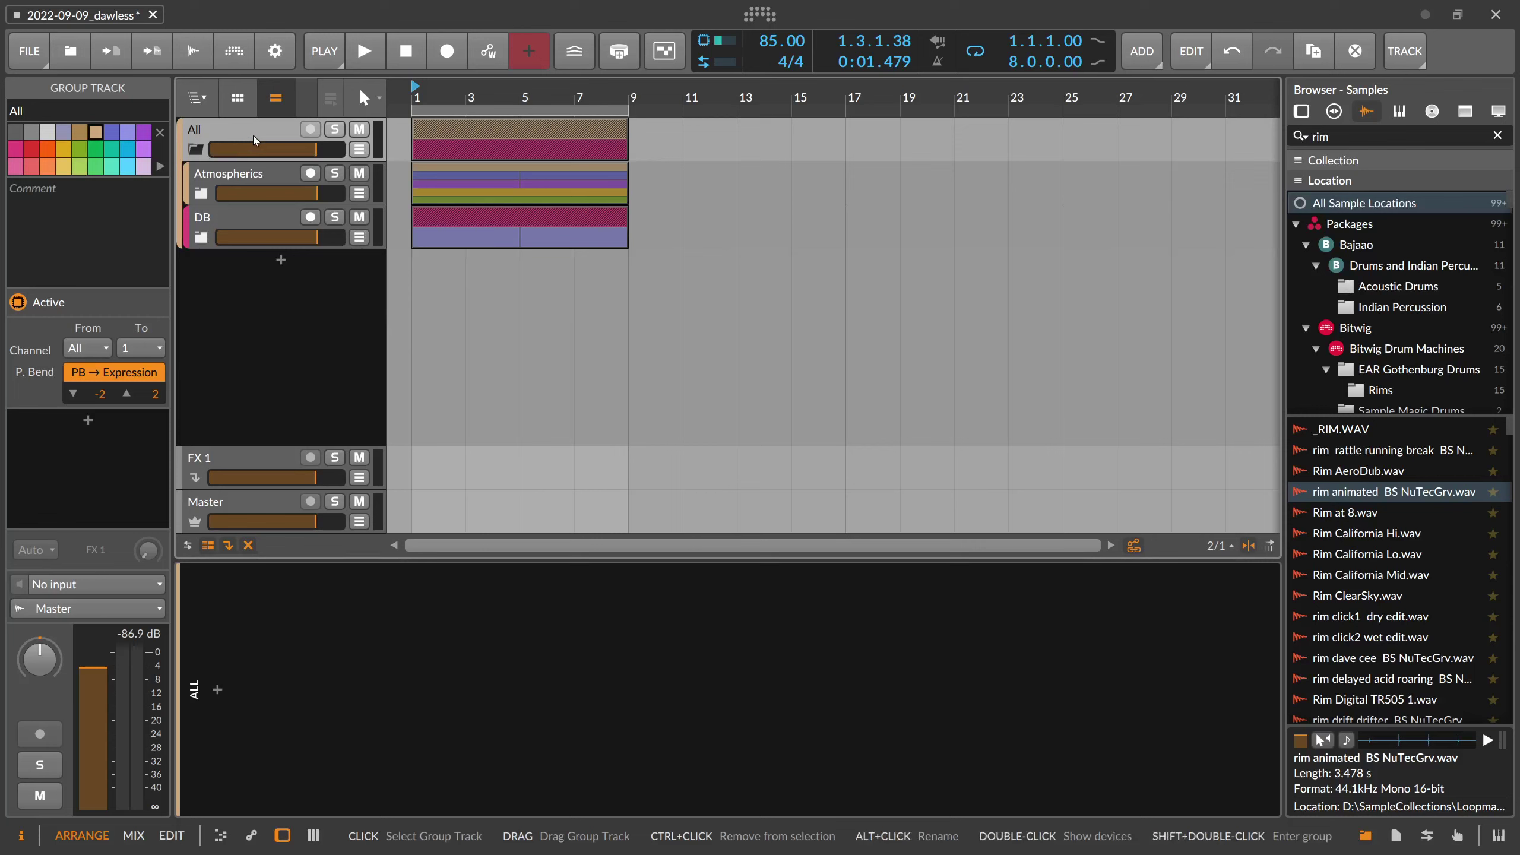
Duplicate the All group's eight-bar section to bar 9 and move the loop region to bar 9
left_click_drag(465, 101, 460, 94)
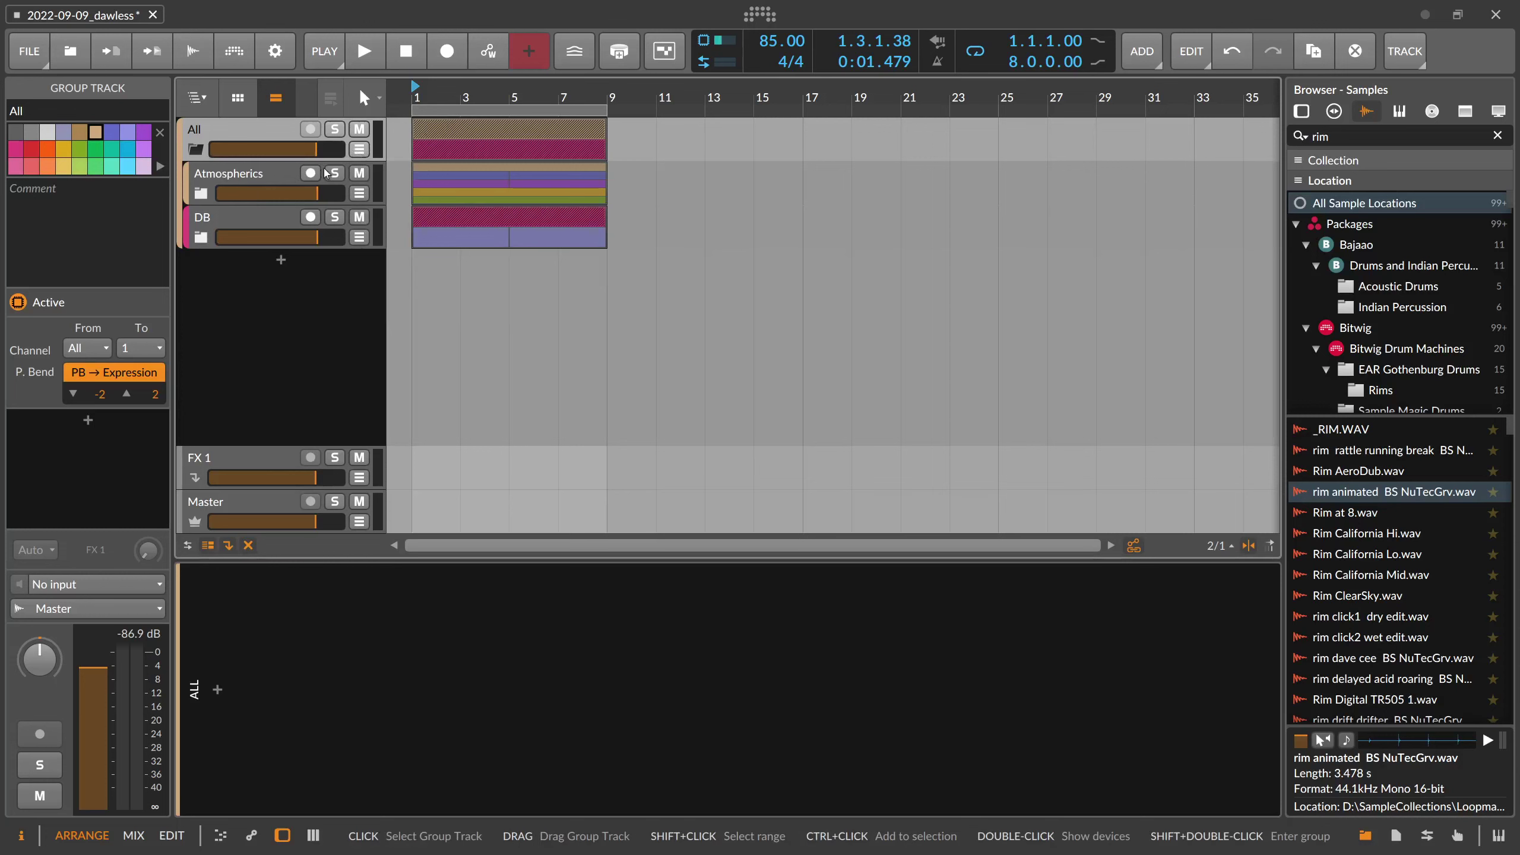
left_click(202, 193)
left_click(202, 193)
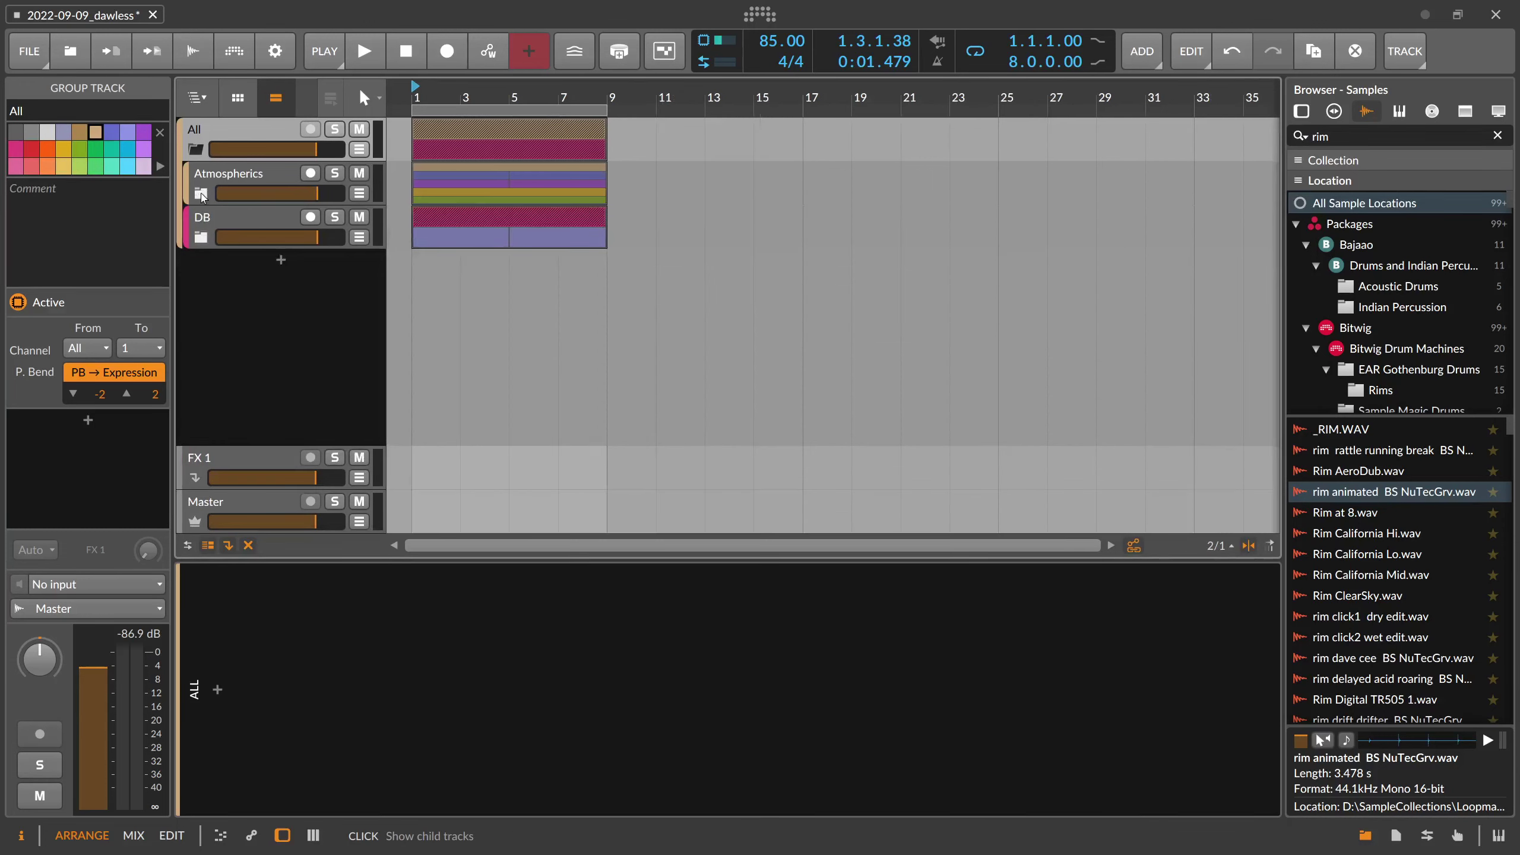
left_click(462, 135)
left_click_drag(462, 135, 658, 146)
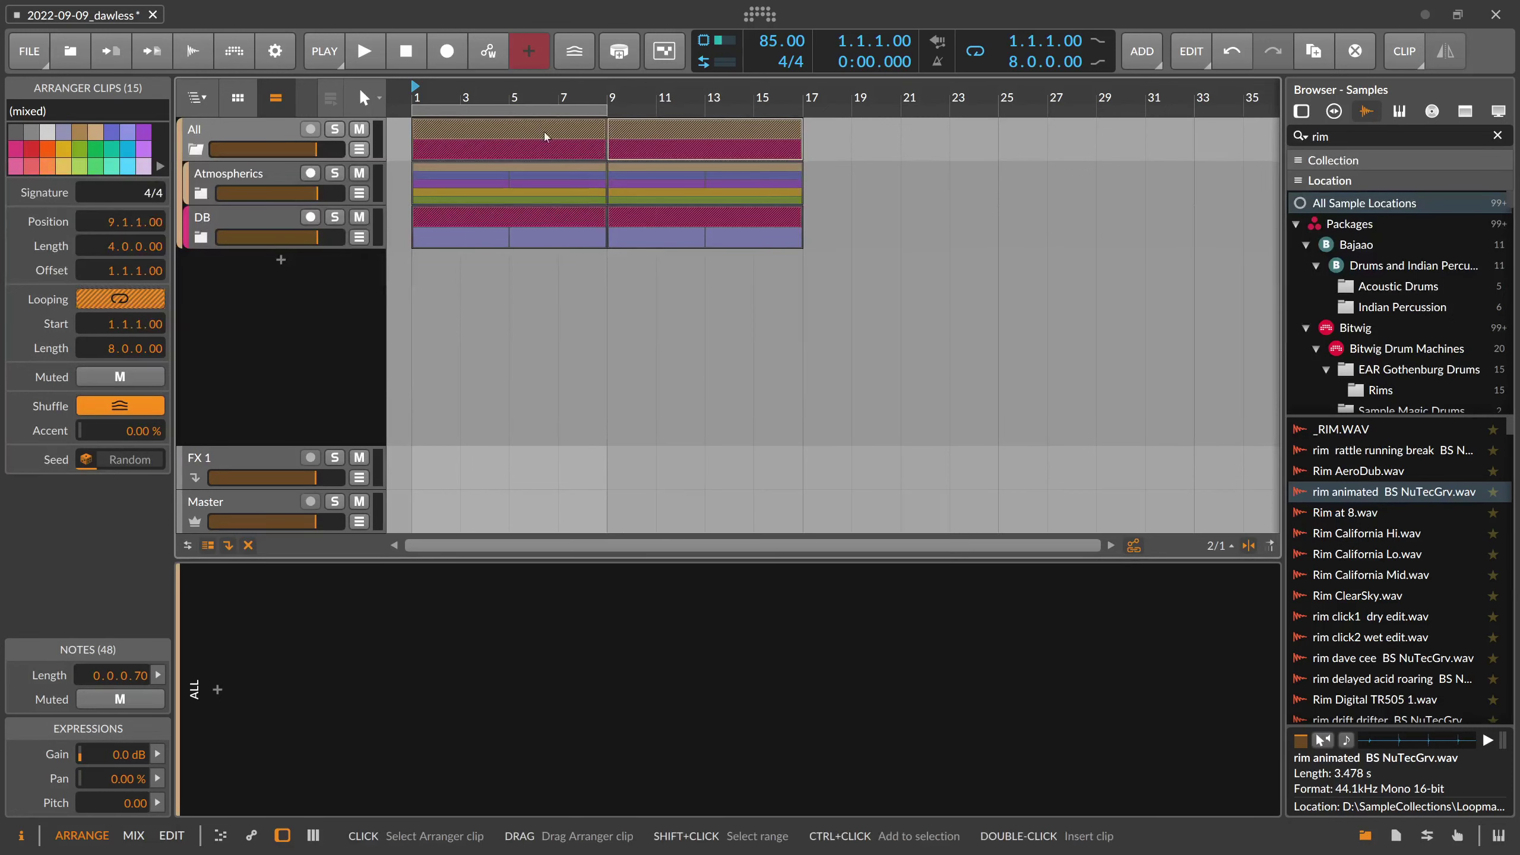
left_click_drag(566, 111, 762, 115)
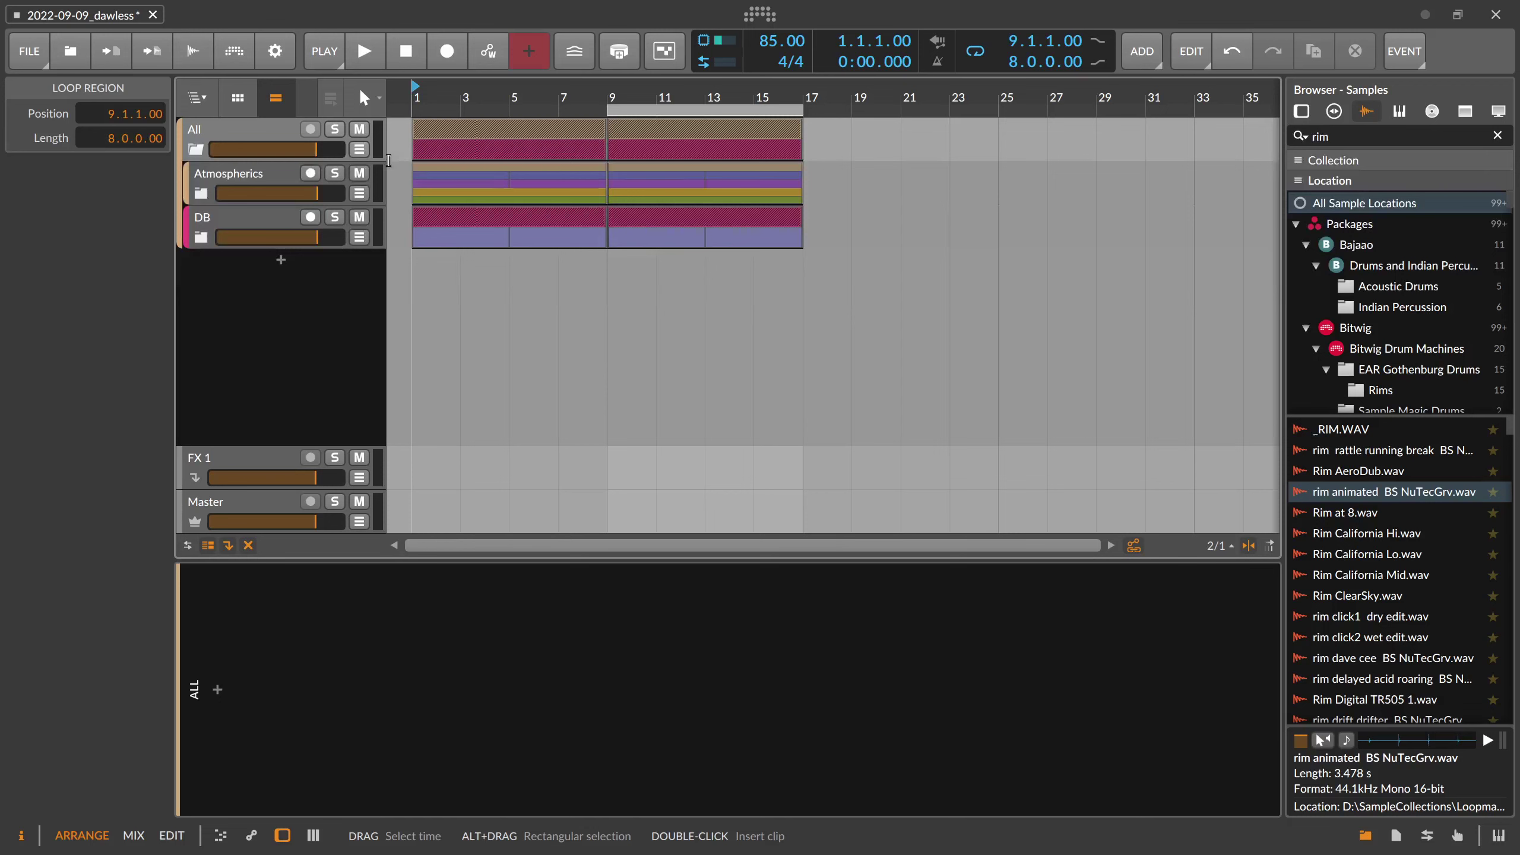
key("ctrl+a")
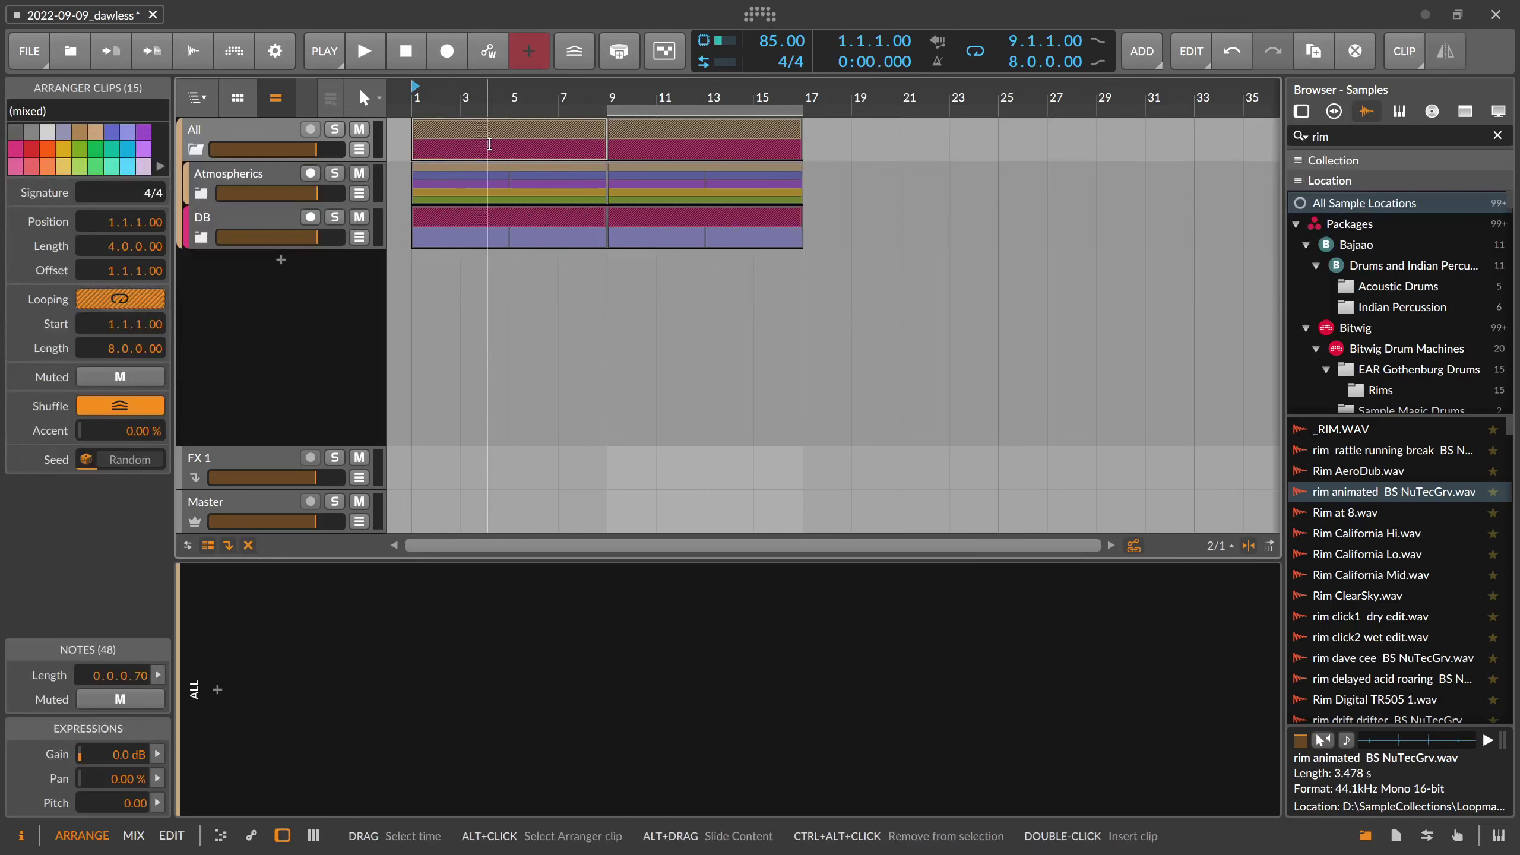
left_click(636, 113)
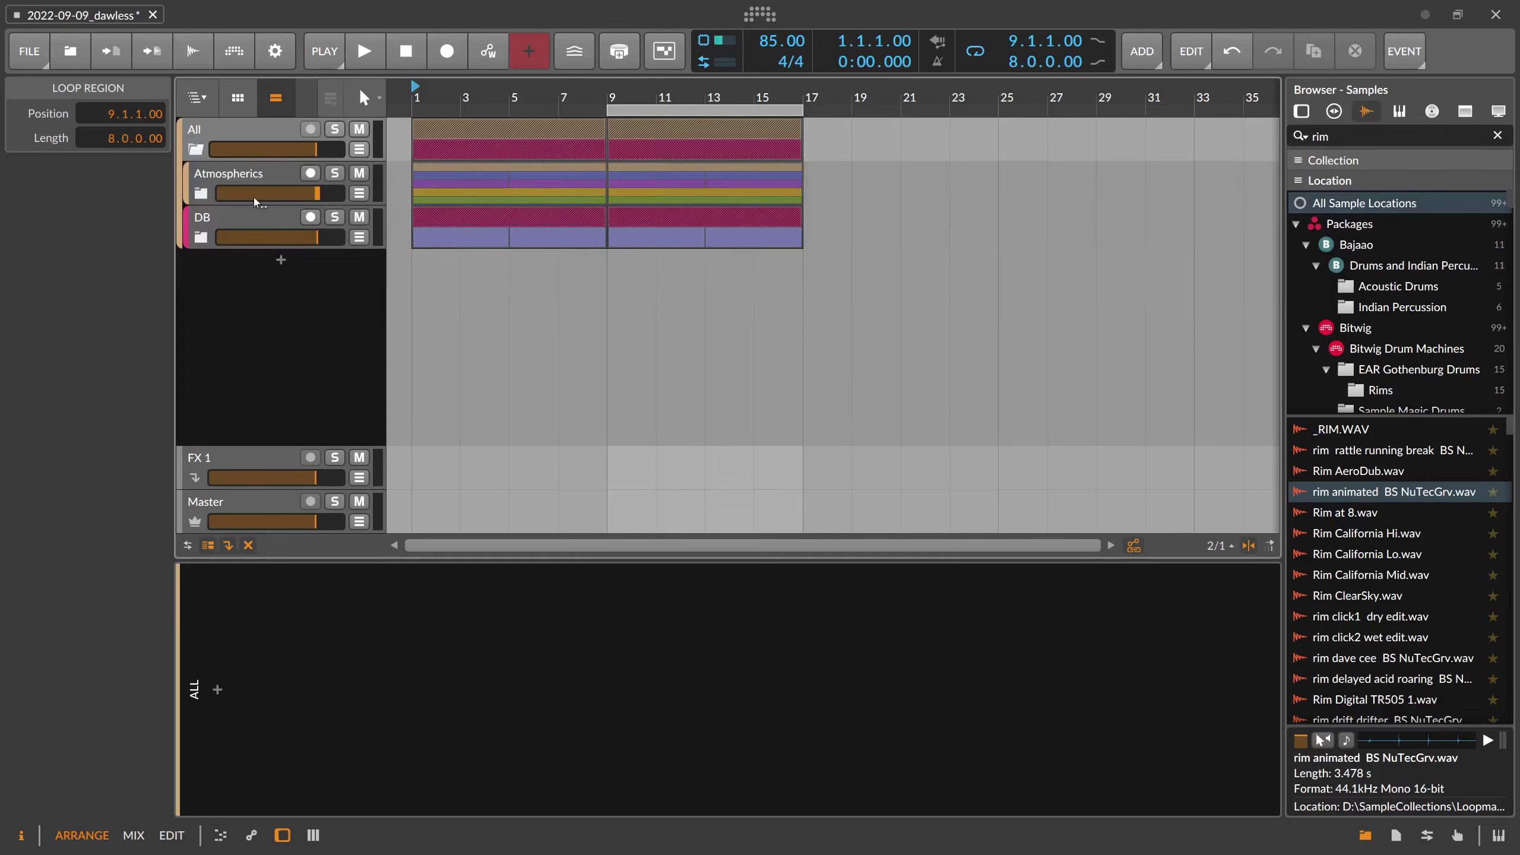
Expand Atmospherics and, during playback from bar 9, delete the Vocs, Arp and Broken Piano clips from the second section
left_click(202, 193)
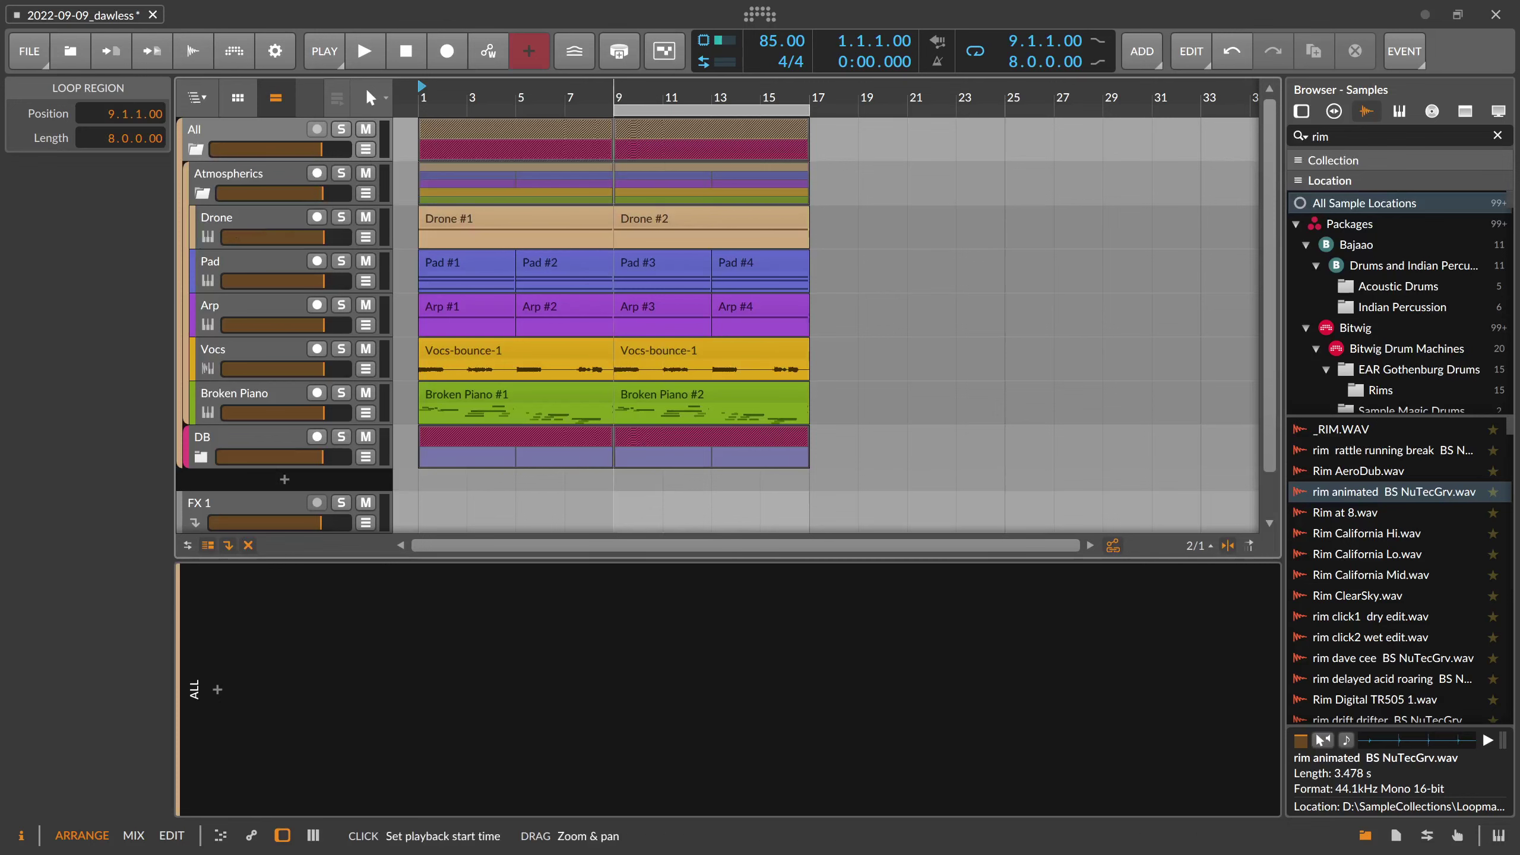
key("space")
left_click(349, 225)
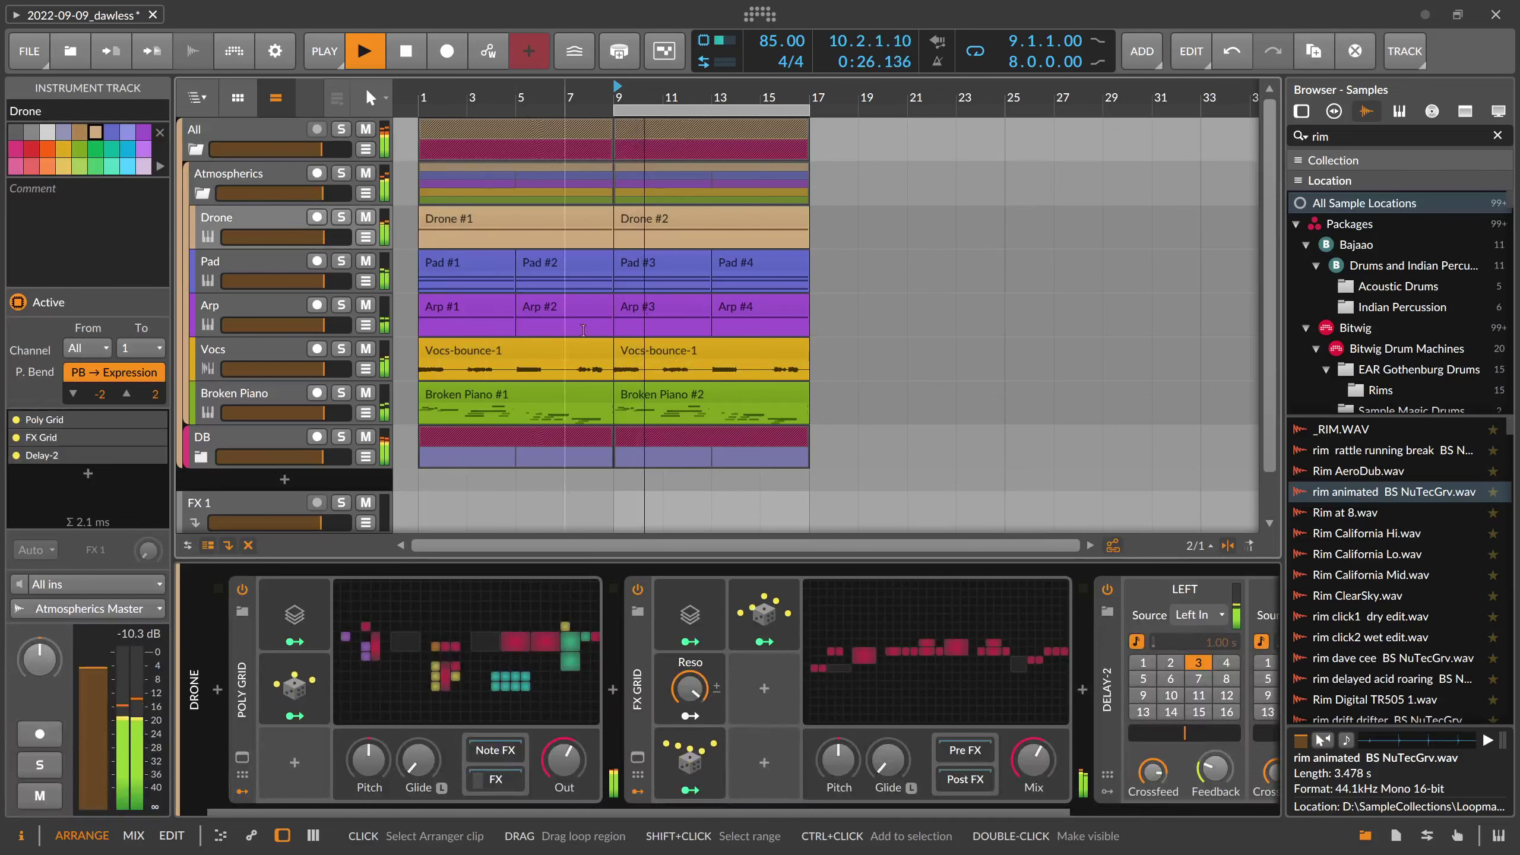
left_click(650, 356)
key("Delete")
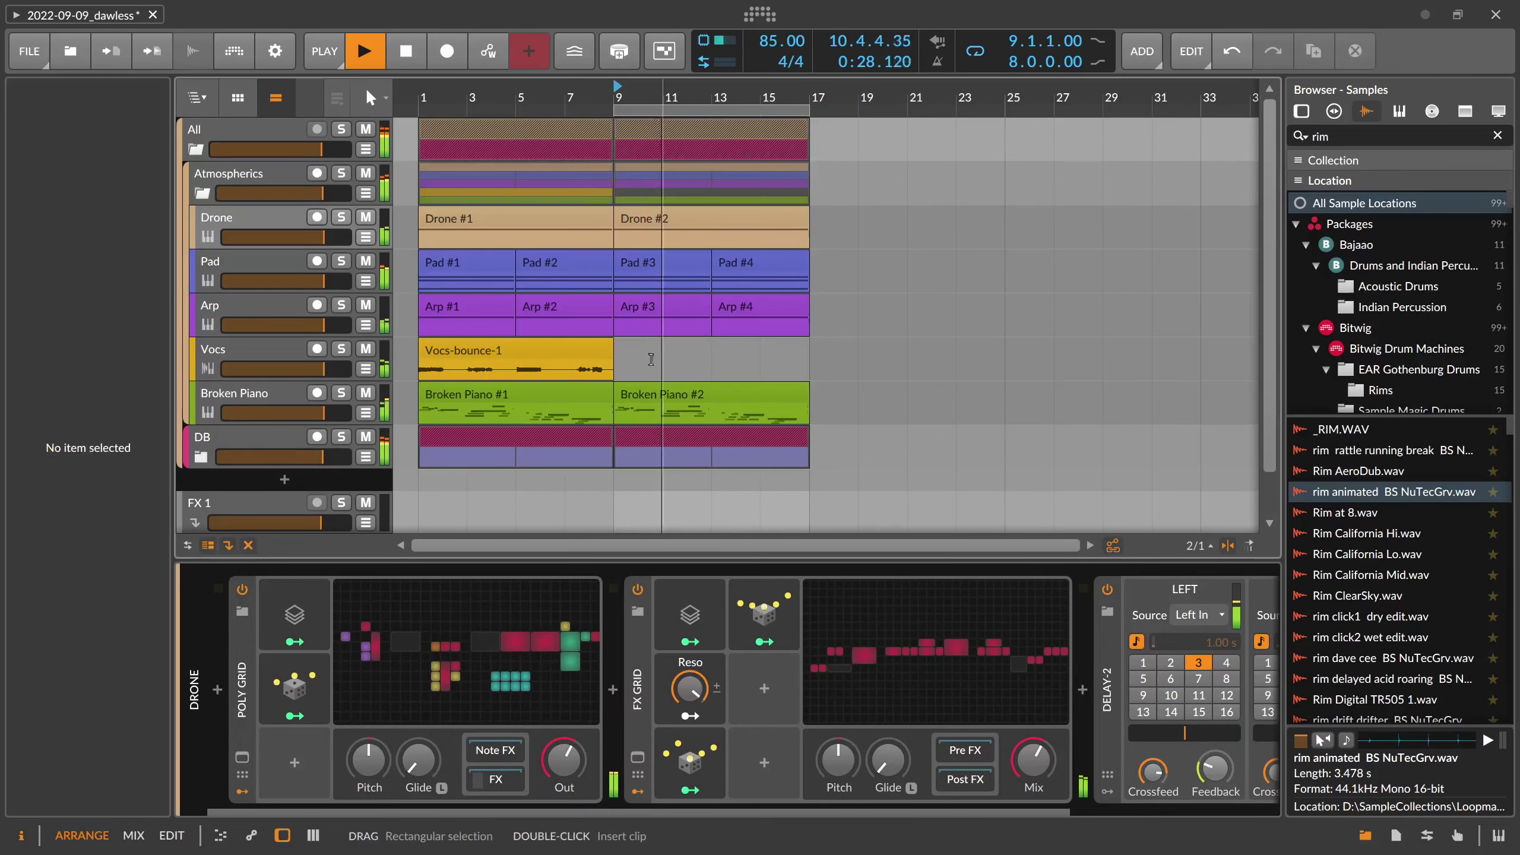
left_click(650, 314)
key("Delete")
left_click(736, 314)
key("Delete")
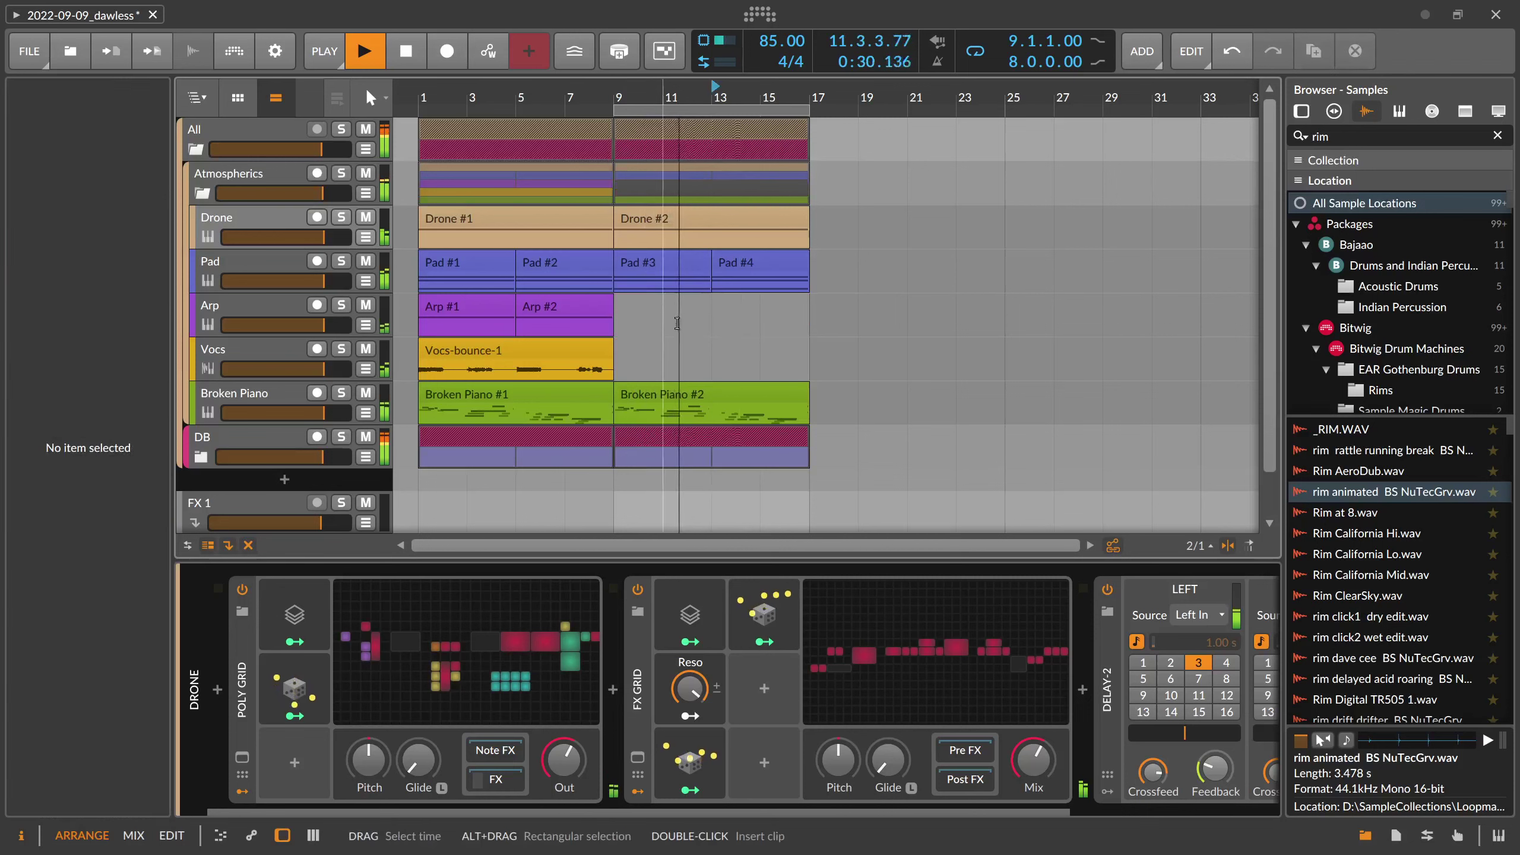
left_click(675, 396)
key("Delete")
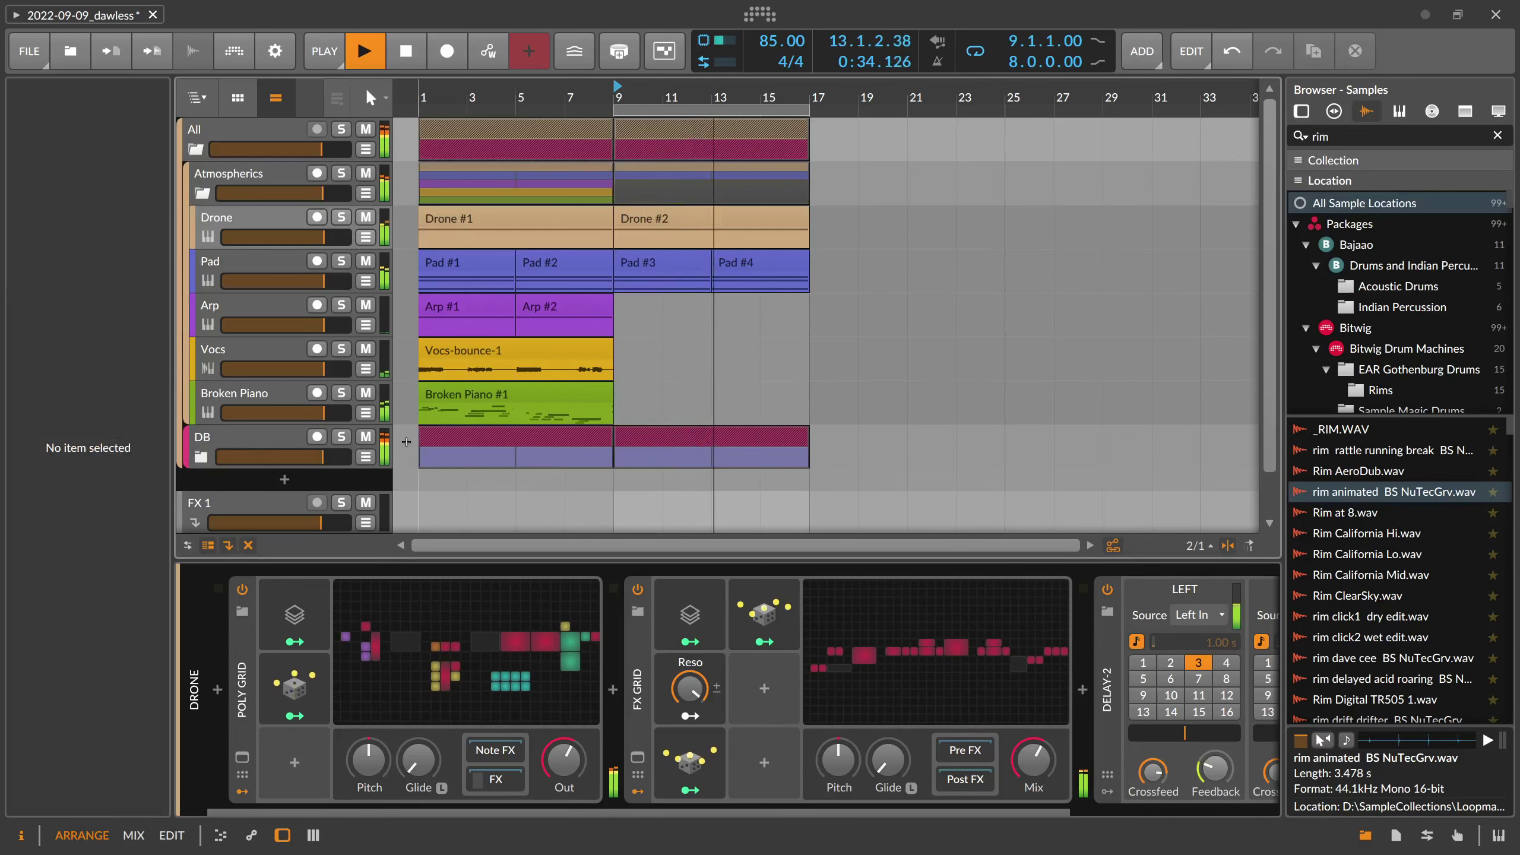
Audition the section from bar 9 while checking its remaining Pad, Drone and DB clips, and stop playback
left_click(268, 434)
left_click(639, 258)
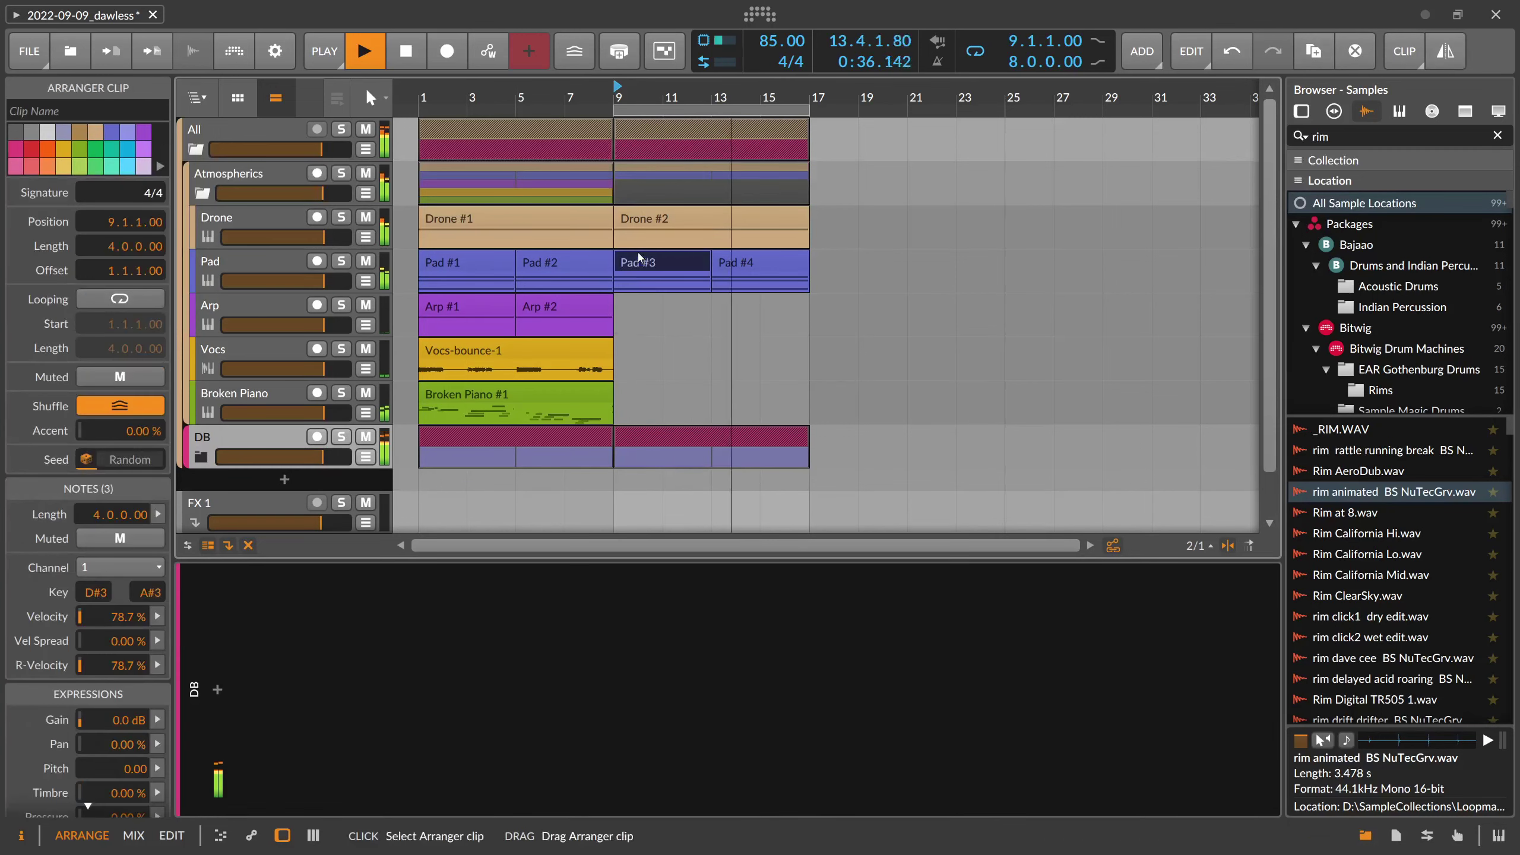
left_click(622, 231)
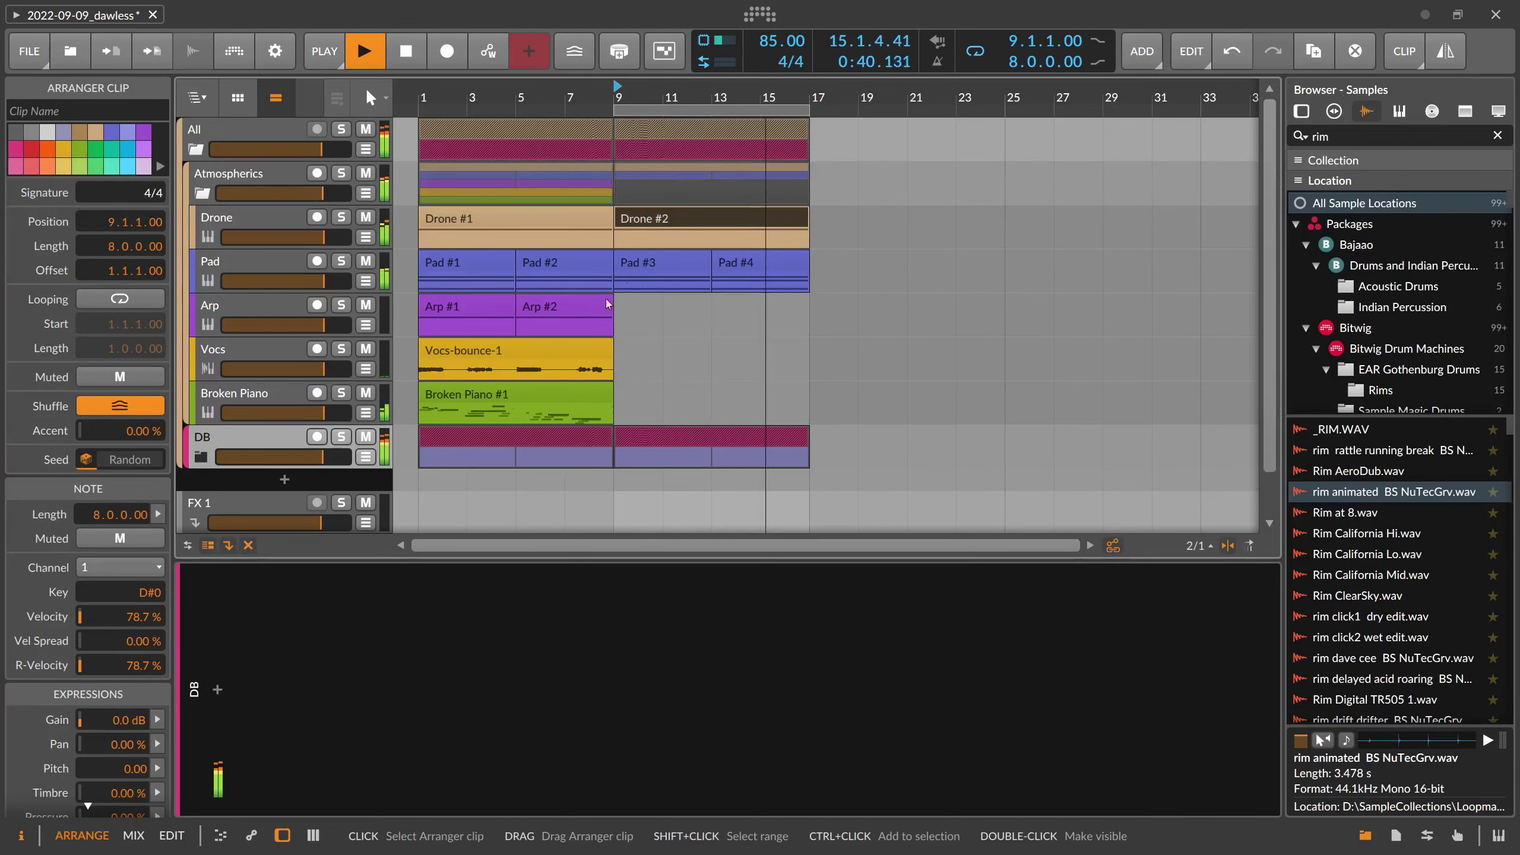
left_click(467, 464)
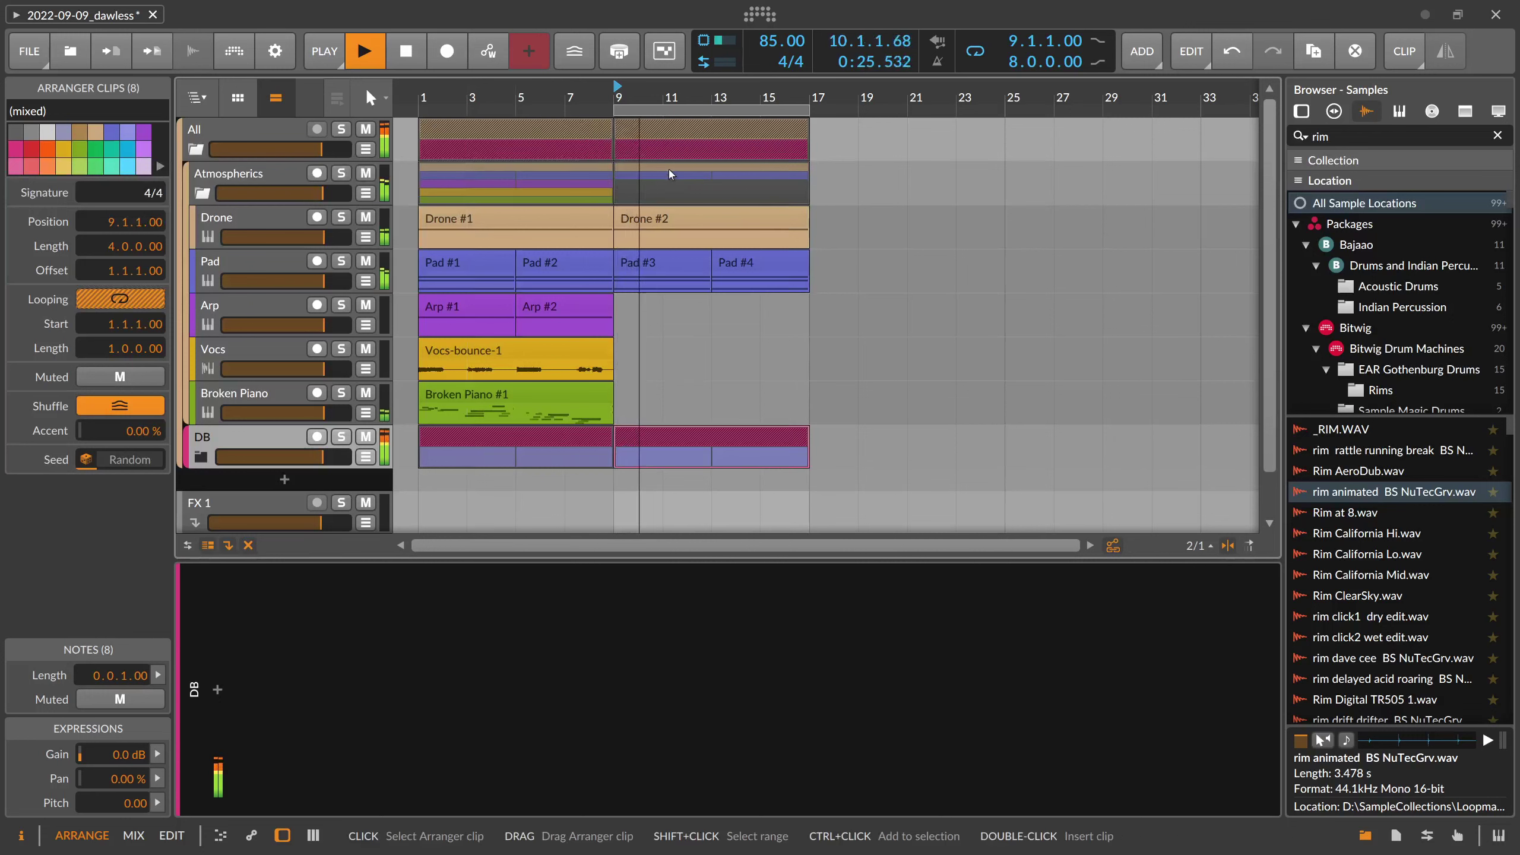
key("space")
Duplicate the All section at bar 9 to bar 17 and move the loop region to bar 17
left_click(776, 112)
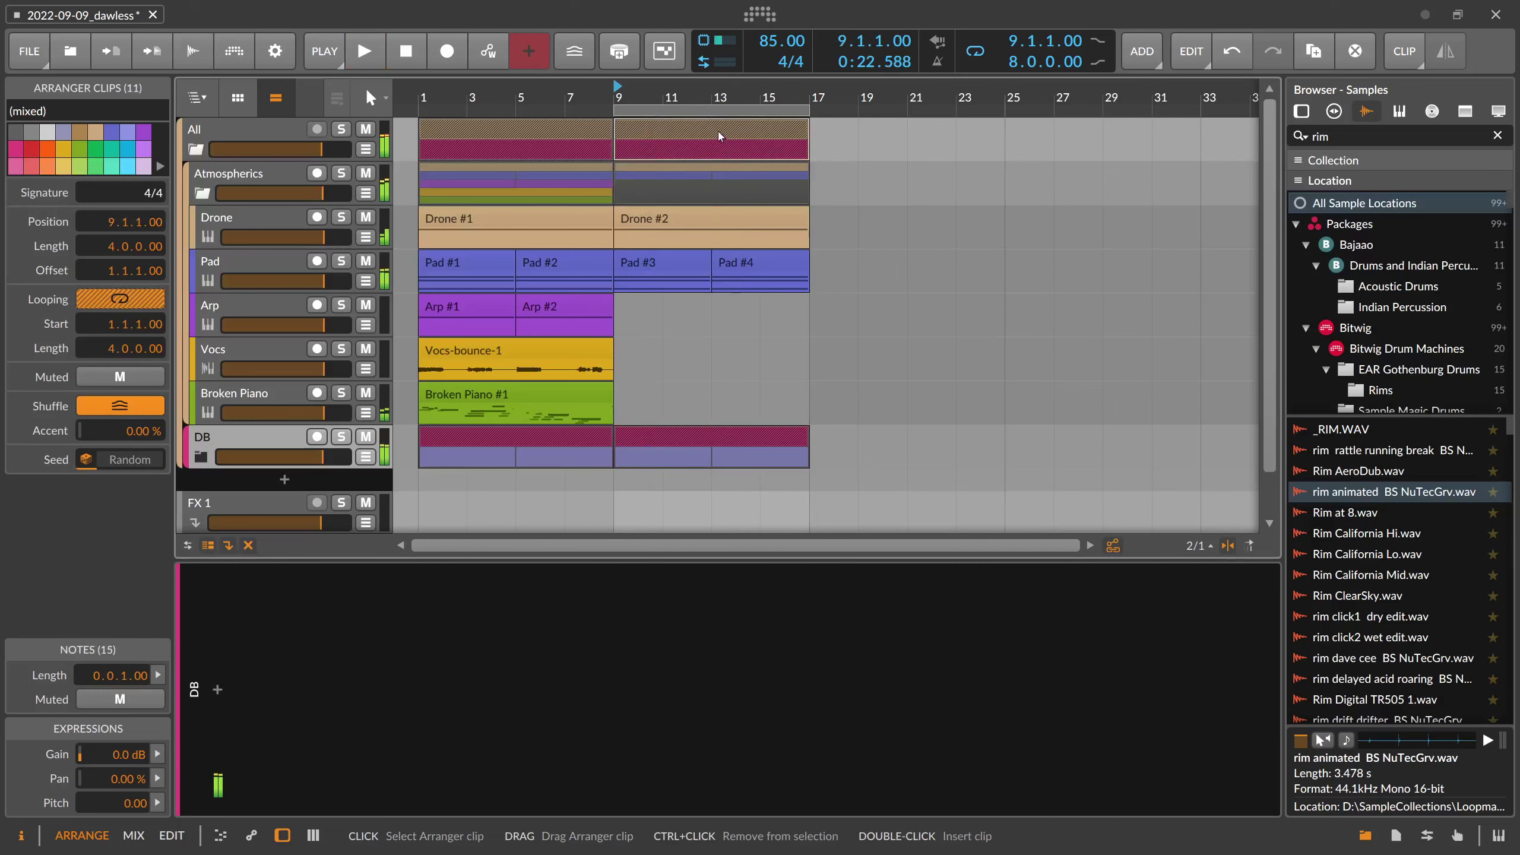
key("ctrl+d")
left_click_drag(776, 111, 972, 111)
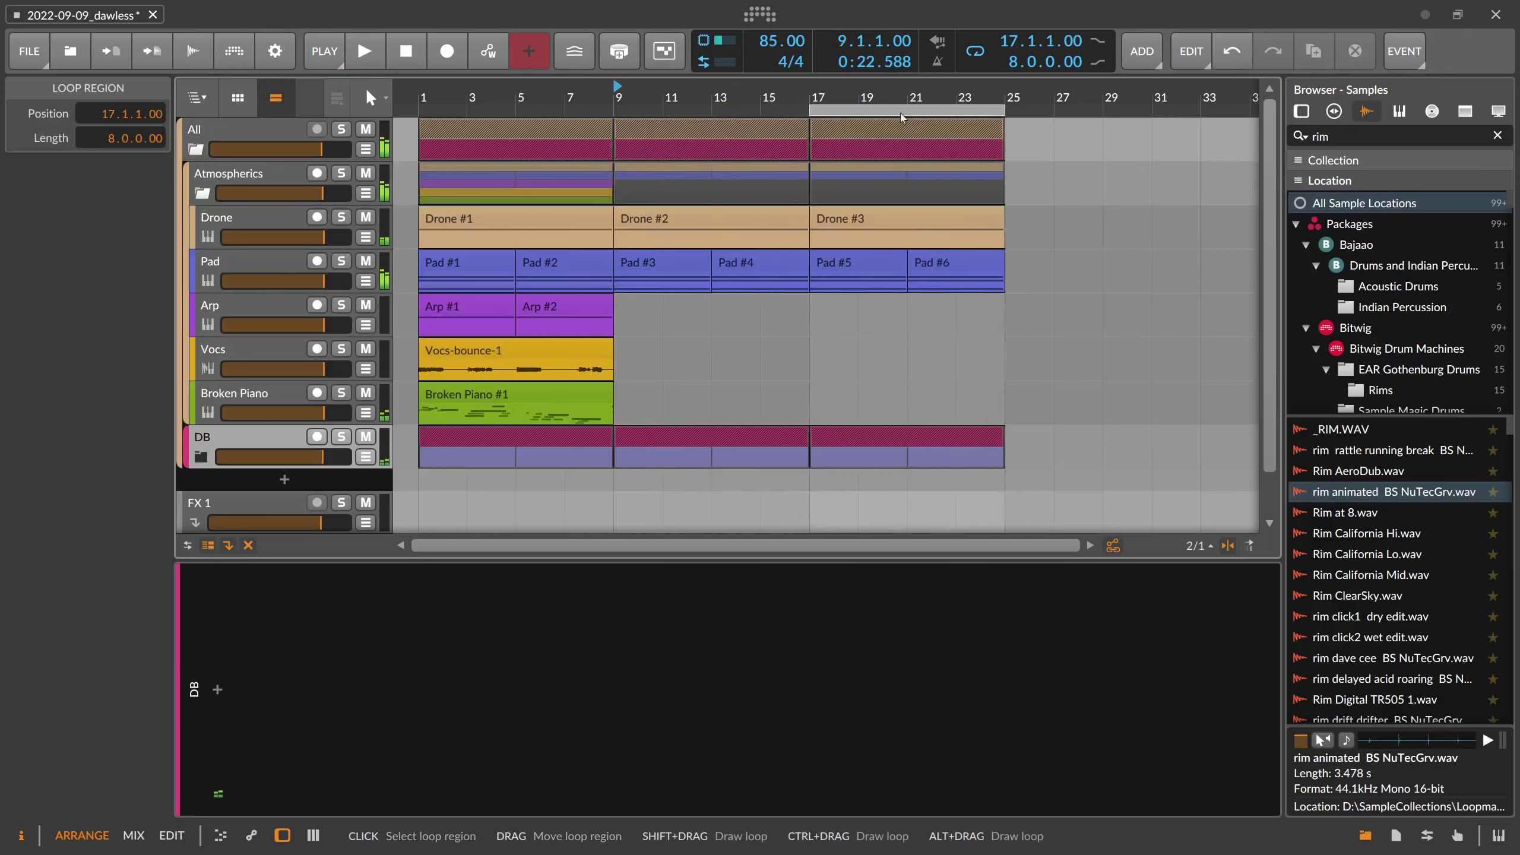
Delete the Drone clip at bar 17 and replace the Pad clip at bar 21 with a copy of Pad #5
left_click(832, 229)
key("Delete")
left_click(848, 265)
key("Delete")
left_click(937, 262)
key("Delete")
key("ctrl+z")
key("ctrl+z")
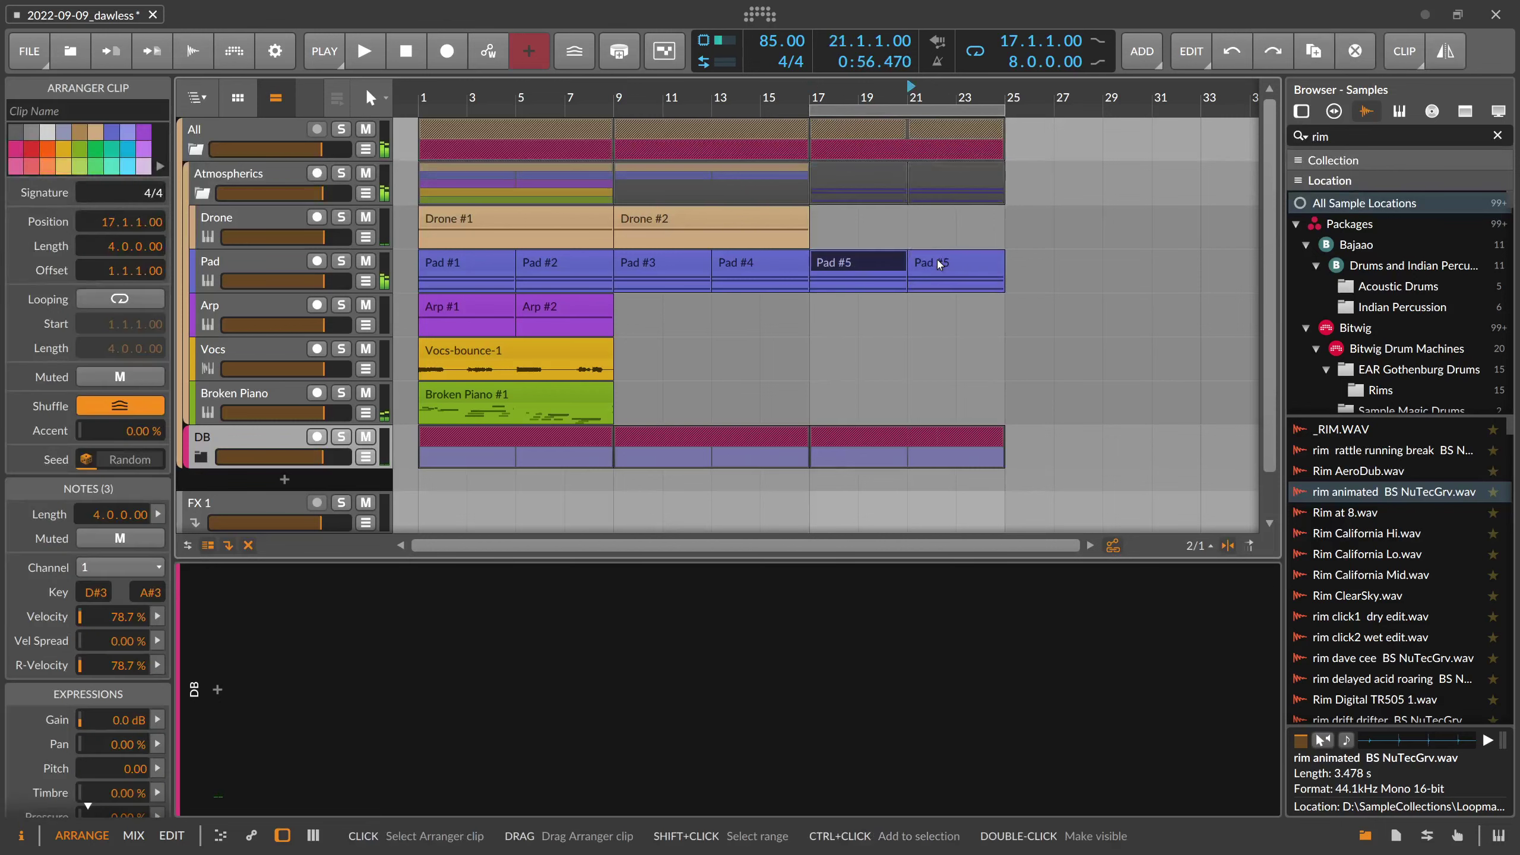
Audition the stripped-down section from bar 17 and stop playback
left_click(830, 135)
key("space")
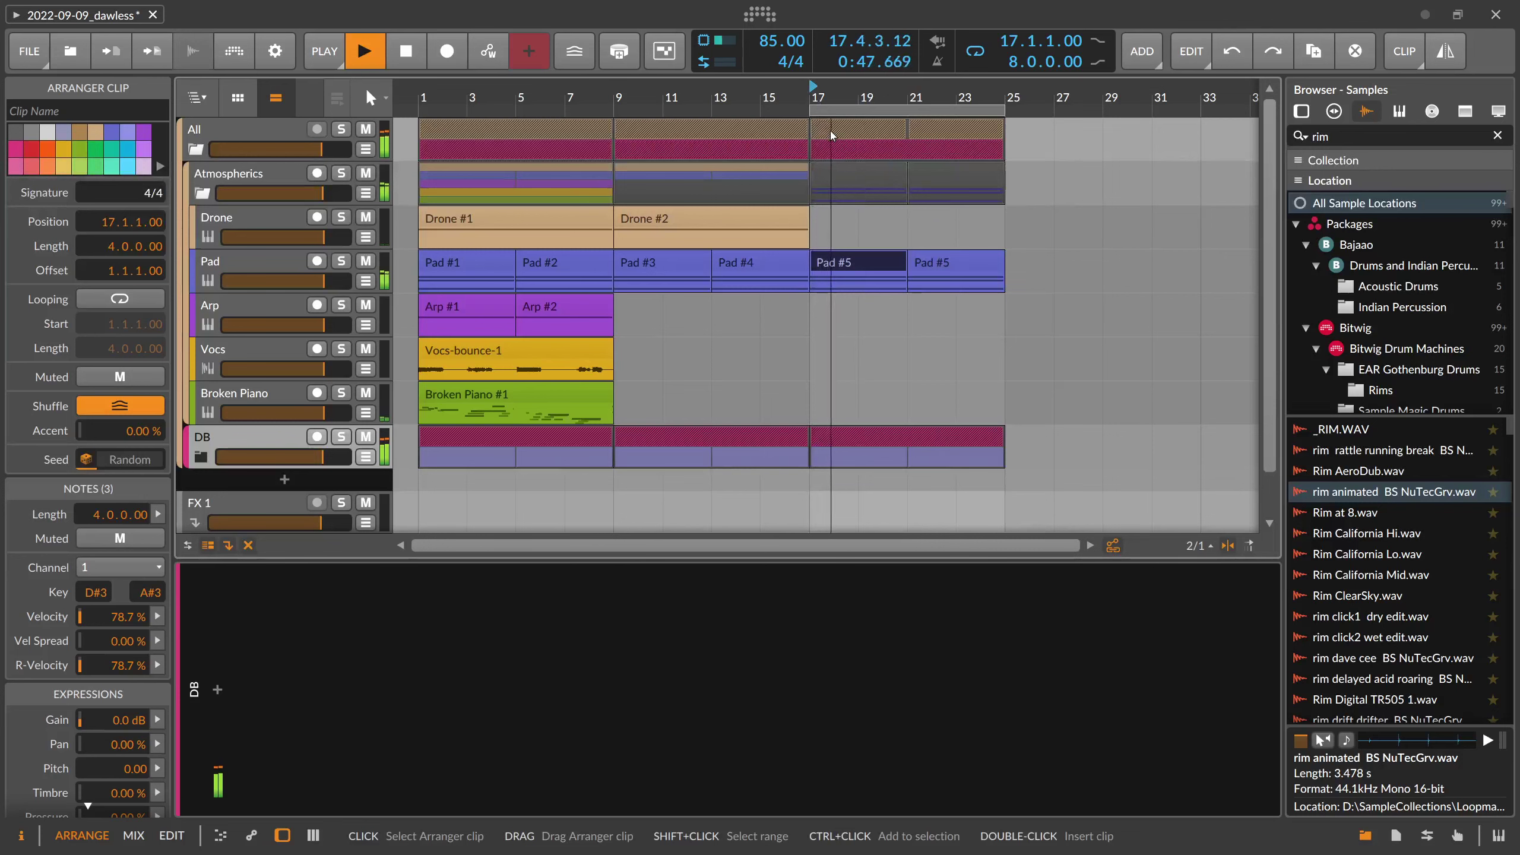
left_click_drag(831, 98, 831, 74)
key("space")
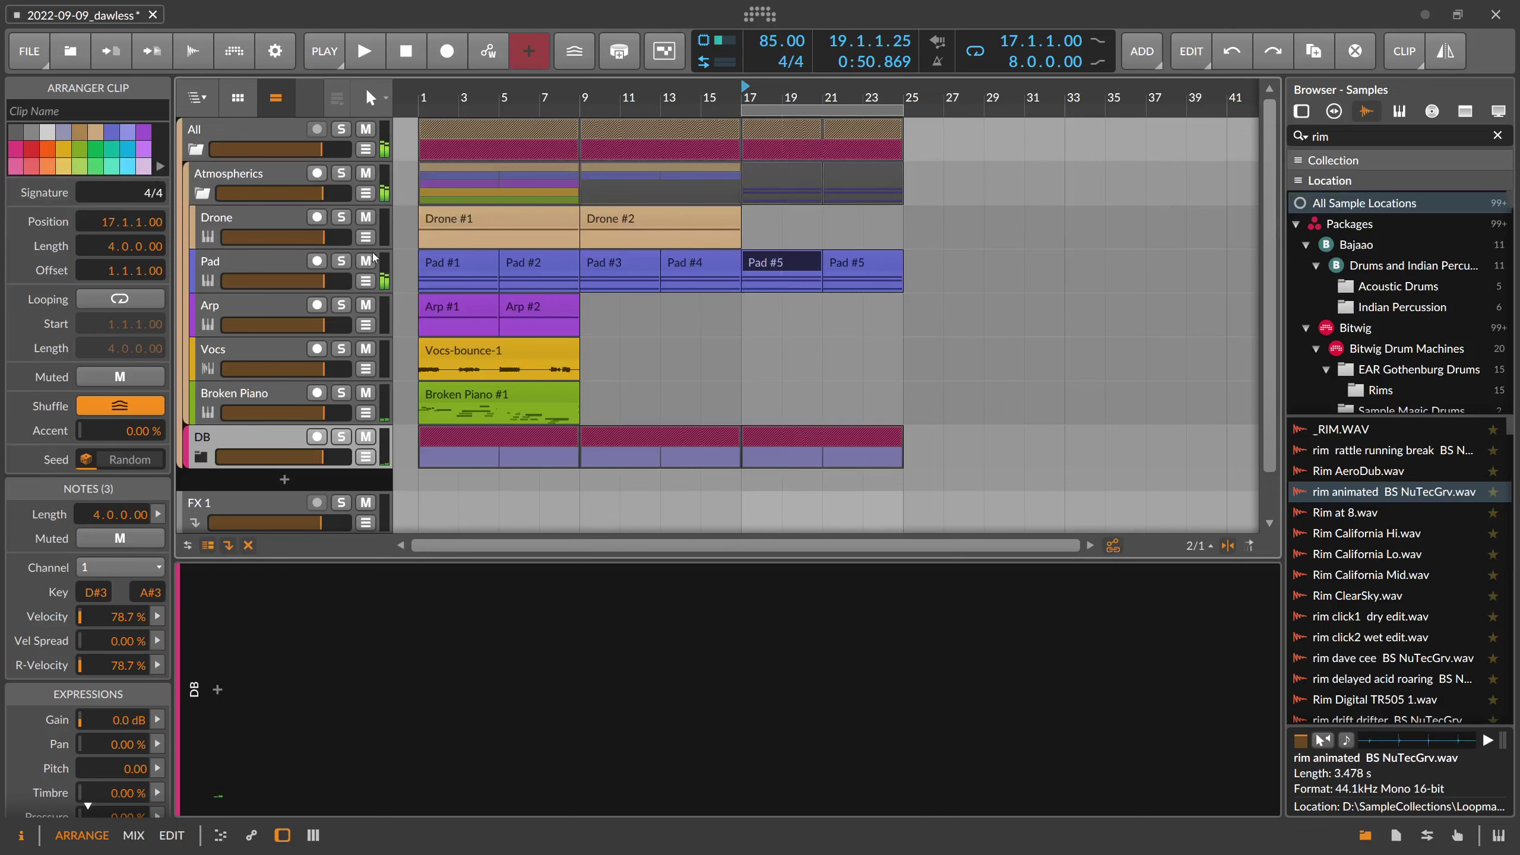
Collapse Atmospherics, expand DB, select the Bass clip at bar 17 and show the Bass track's automation lane
left_click(197, 221)
left_click(200, 237)
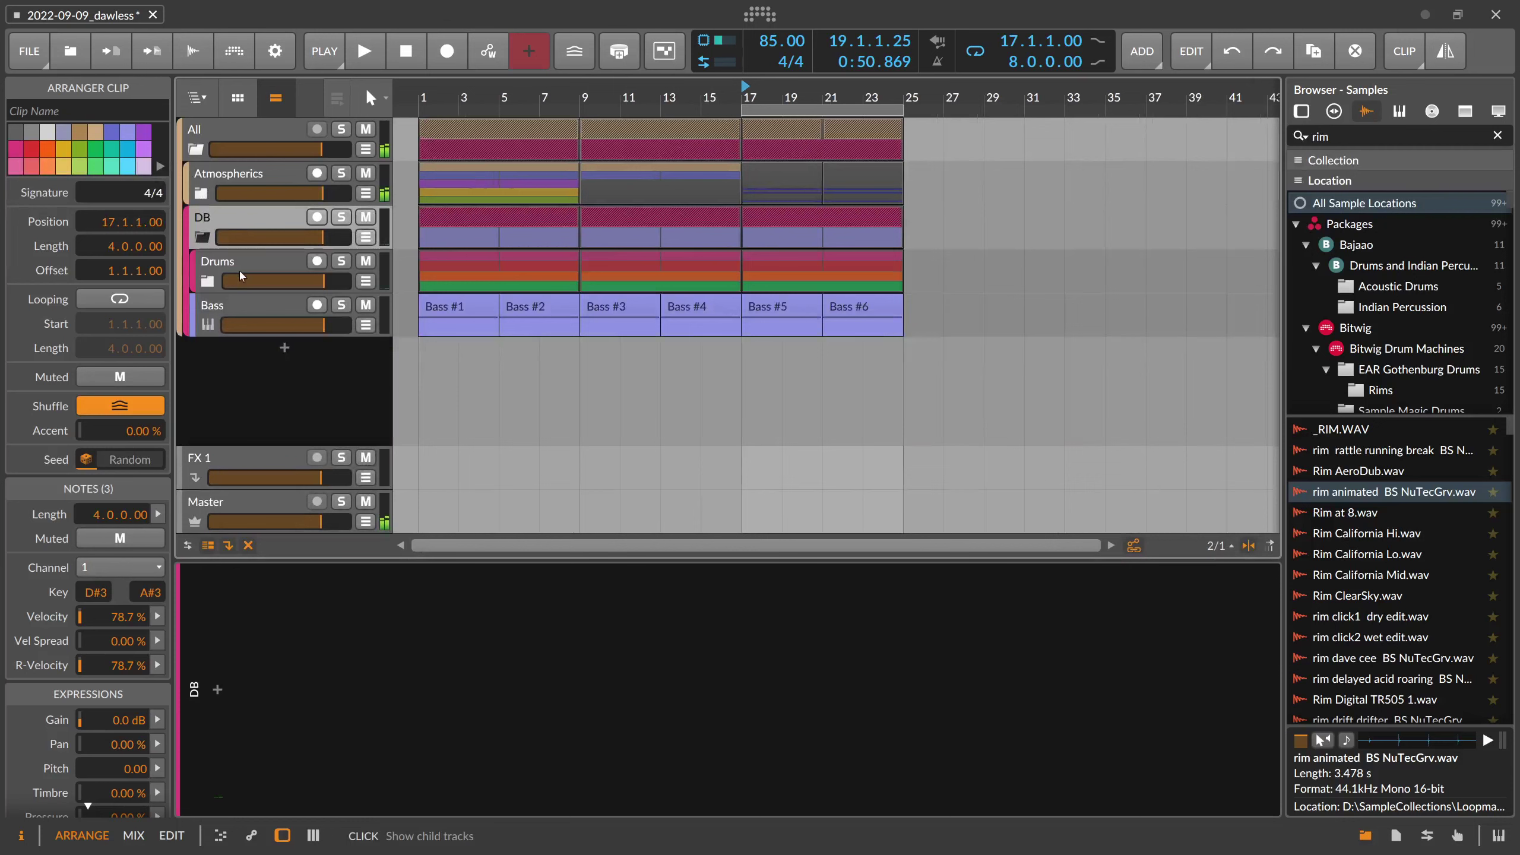
left_click(212, 335)
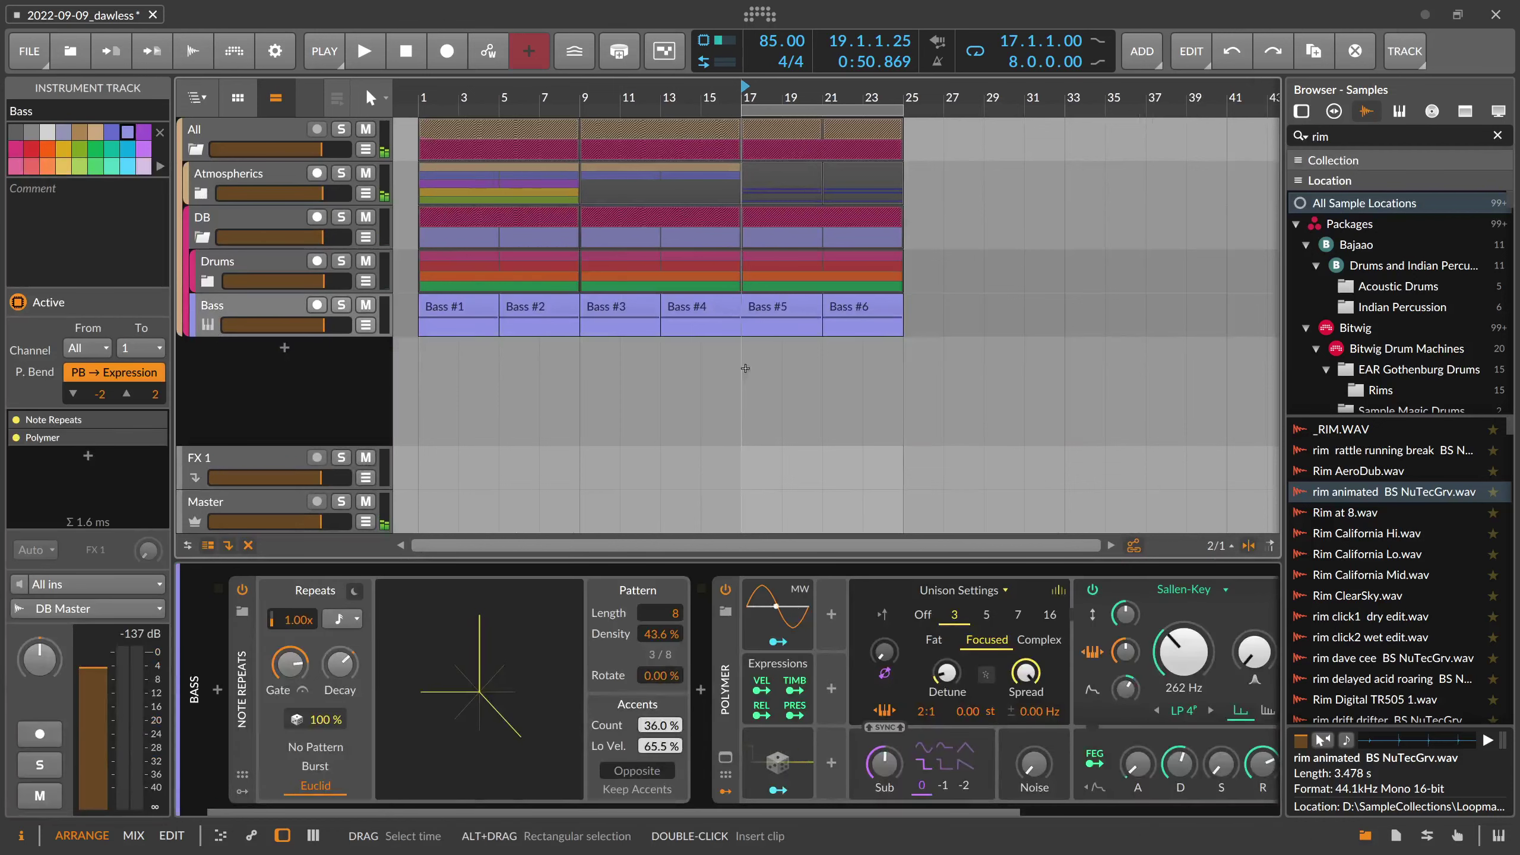
left_click(779, 318)
left_click(365, 325)
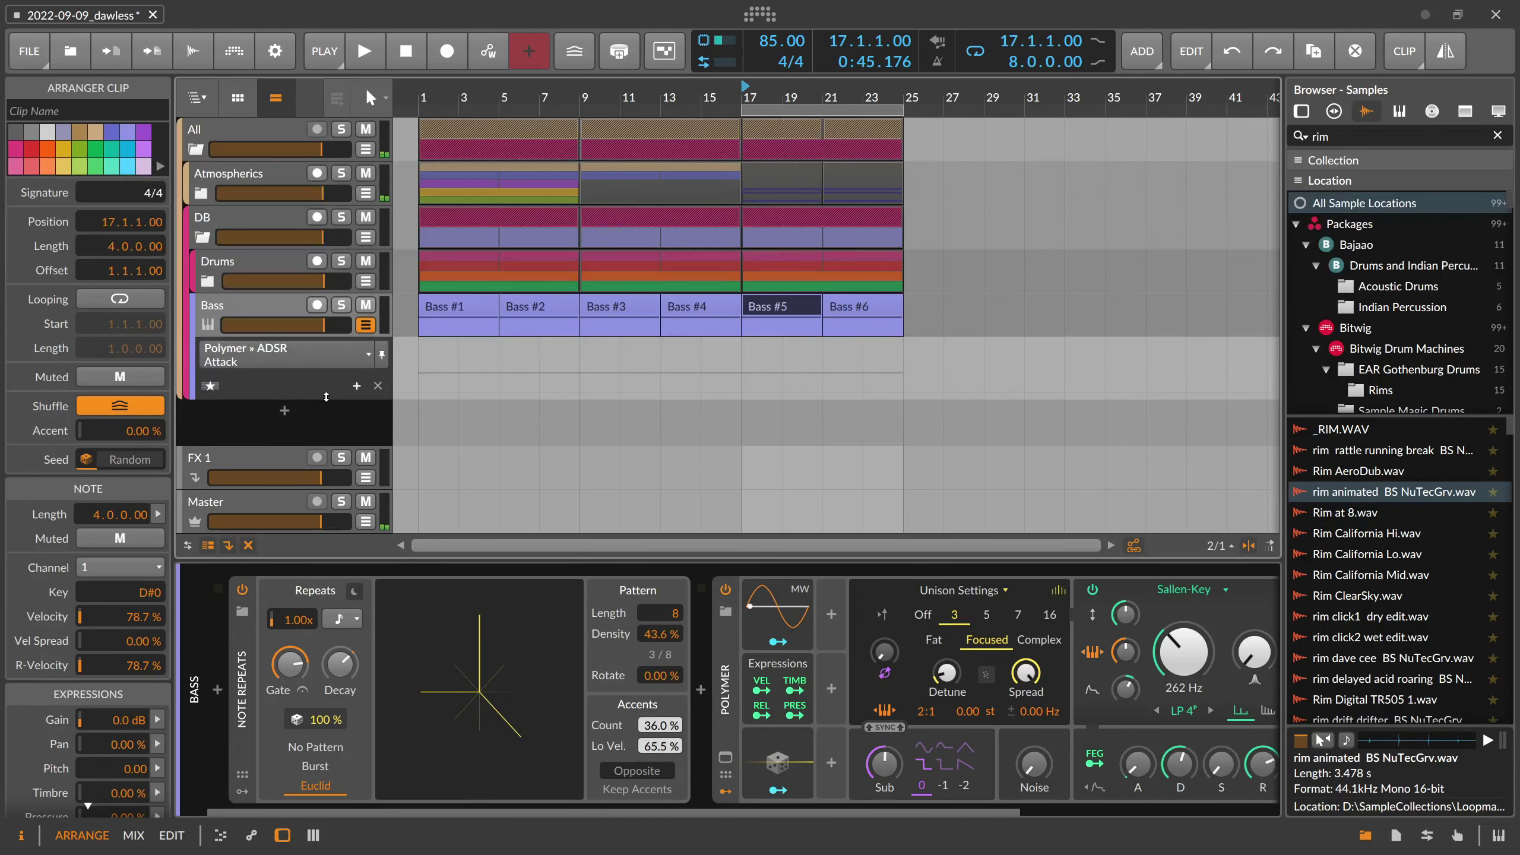
Examine the notes of the Bass #5 clip at bar 17 and return to the Bass device chain
left_click(308, 625)
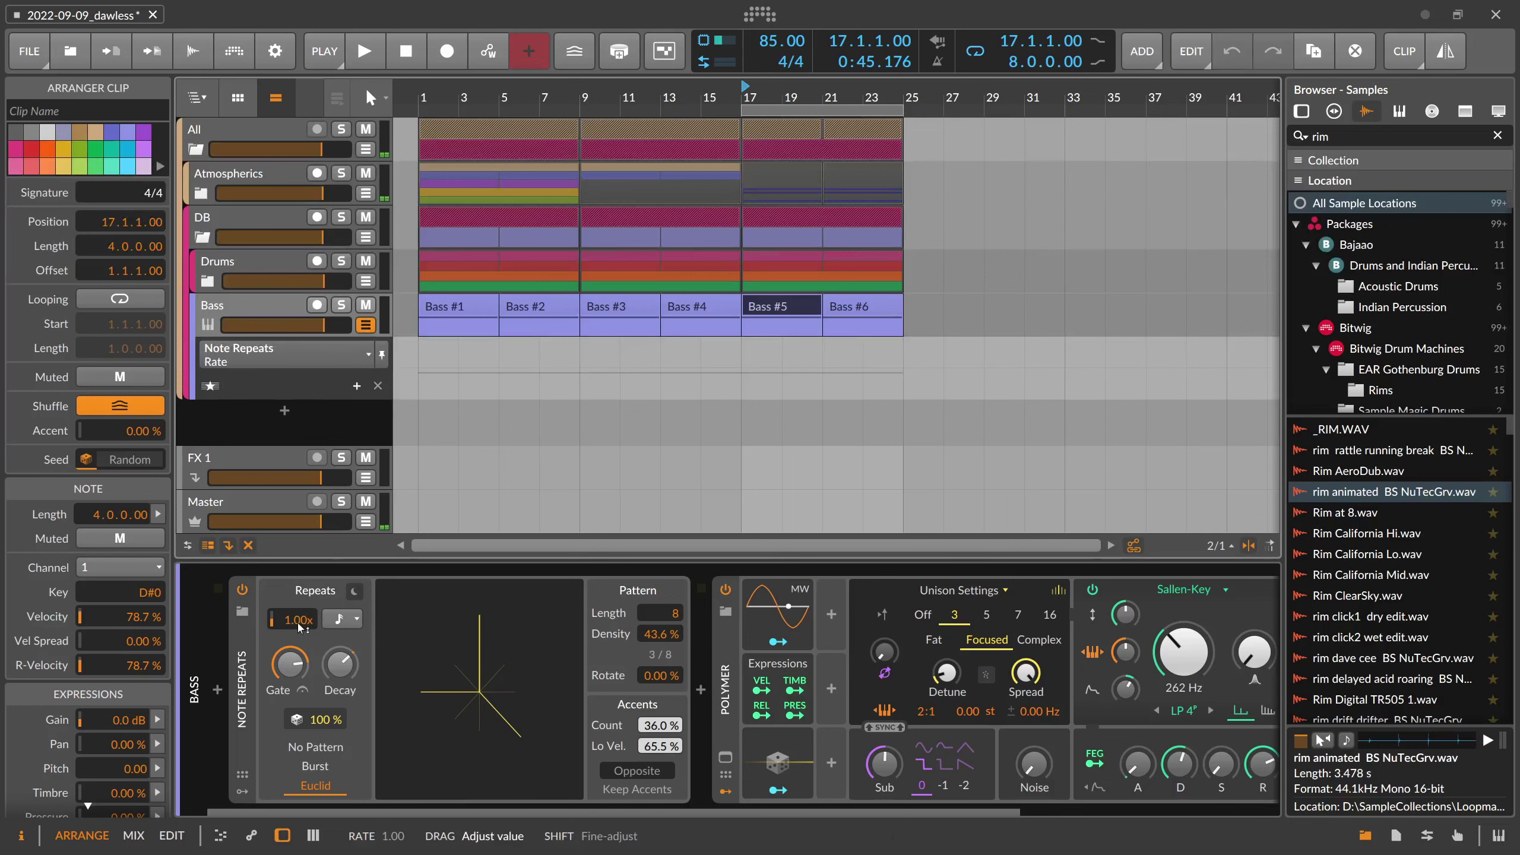
double_click(754, 317)
scroll(512, 685, "down", 10)
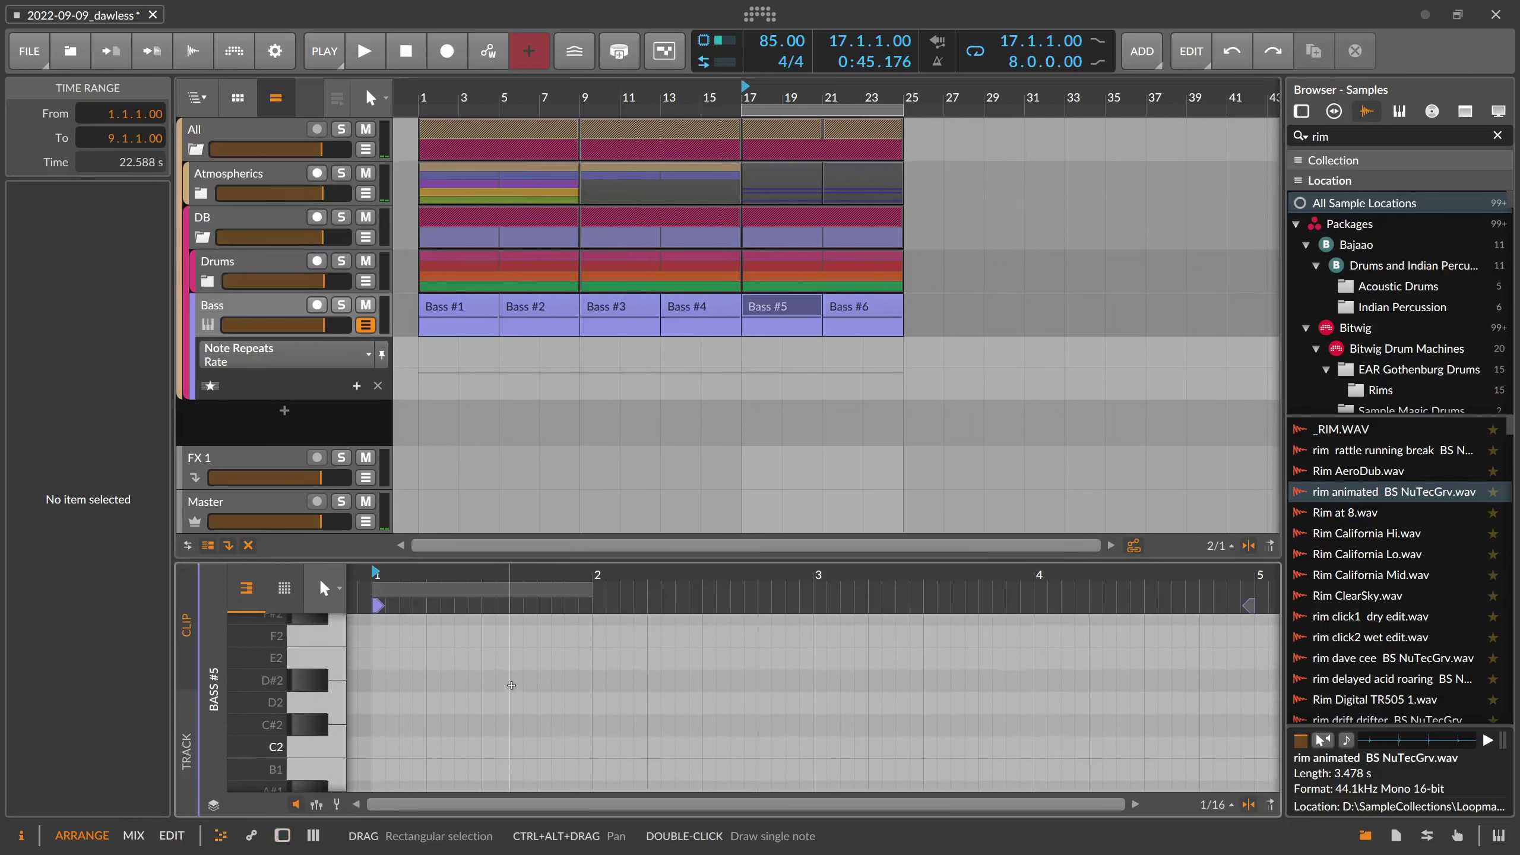
key("shift+z")
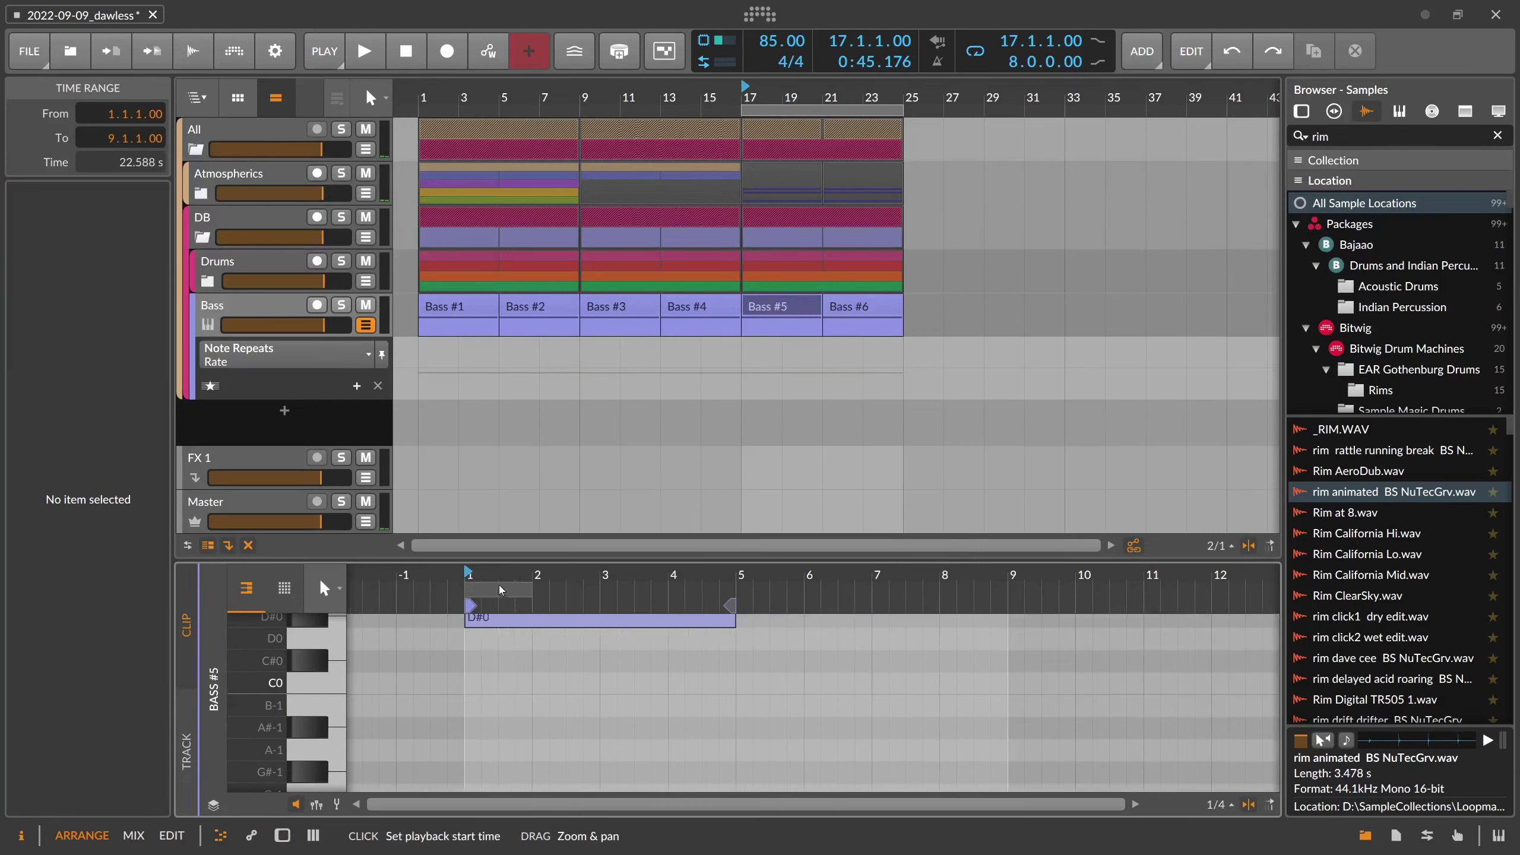
key("d")
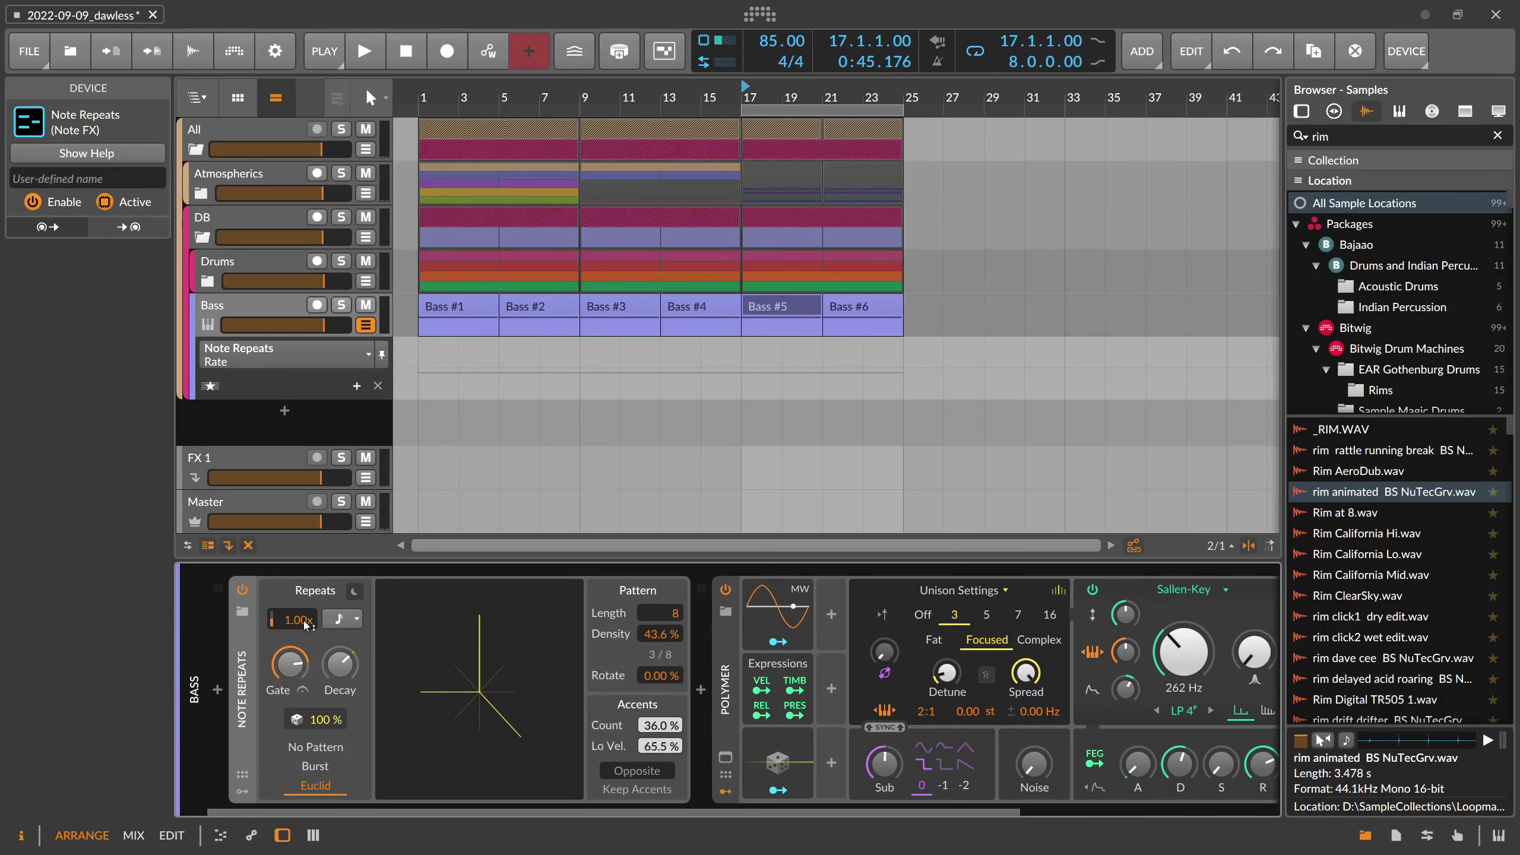
Insert a Quantize device between Note Repeats and Polymer on the Bass track, with a 16th note interval
left_click(704, 688)
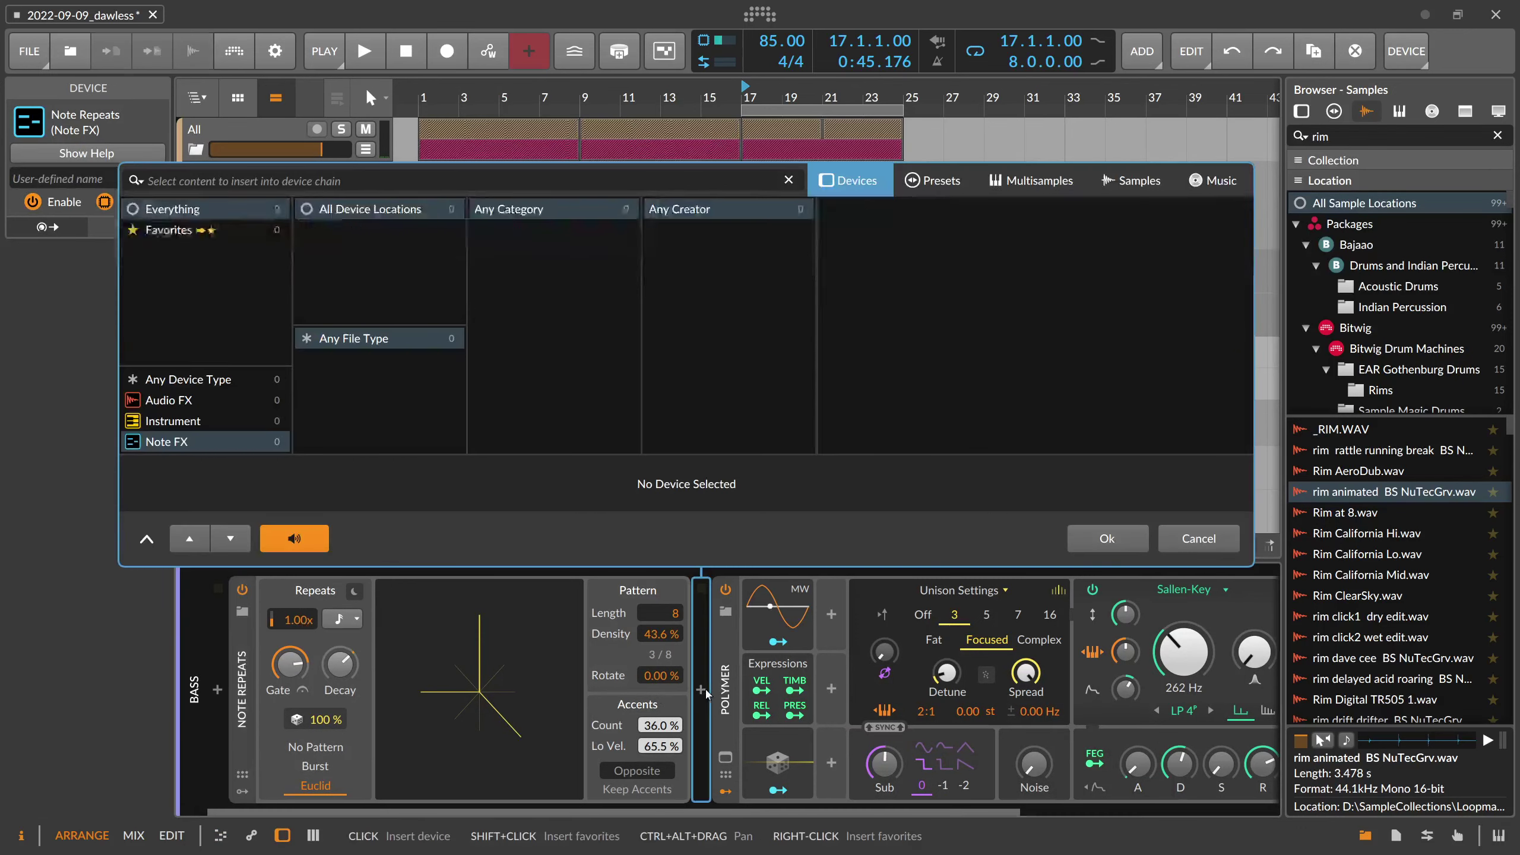
type("quan")
key("Down")
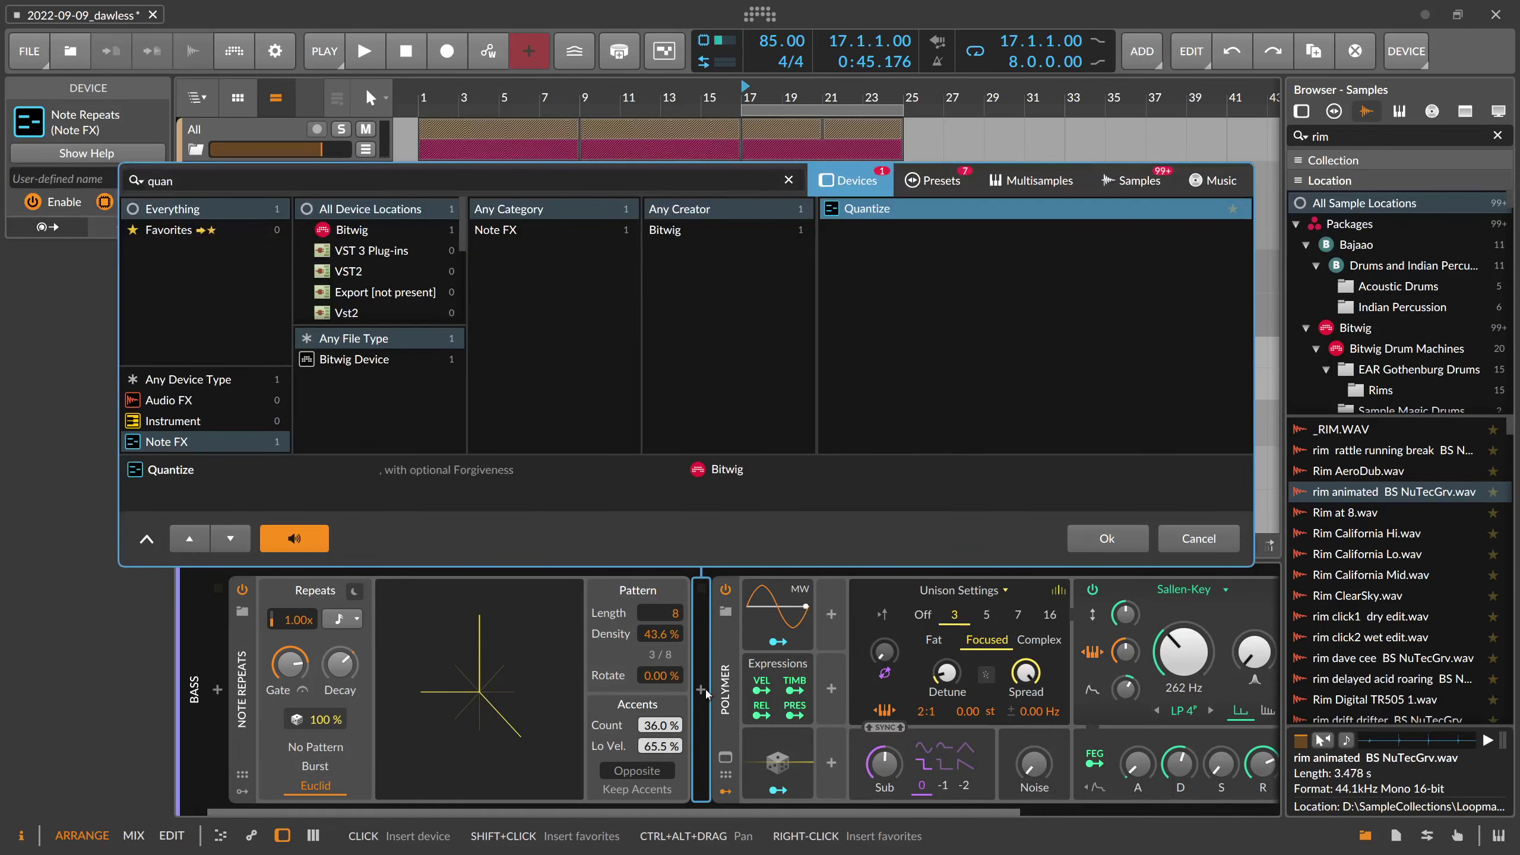
key("Return")
left_click(777, 623)
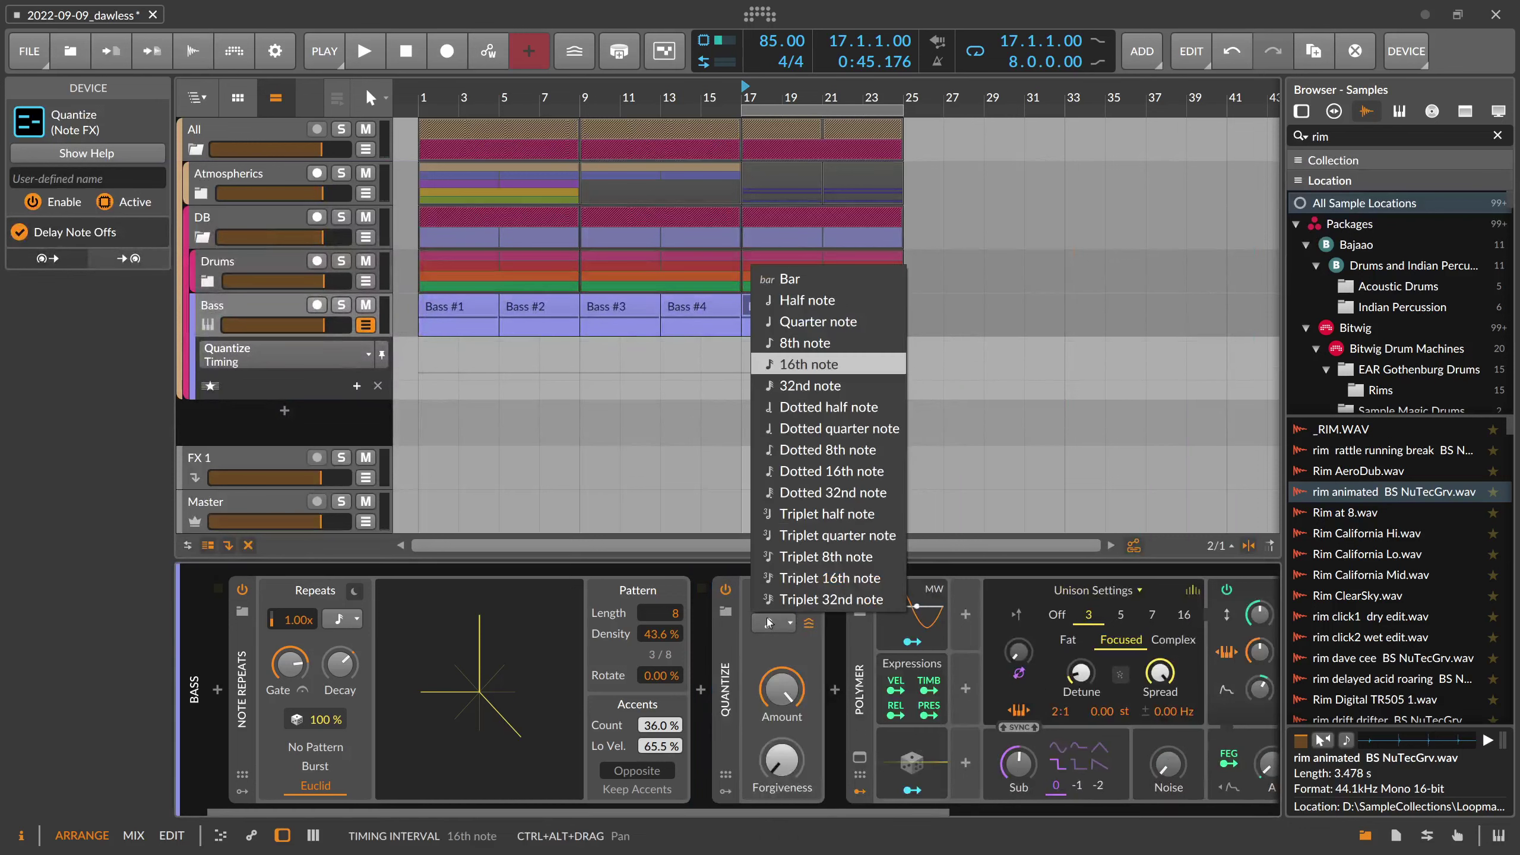
left_click(818, 365)
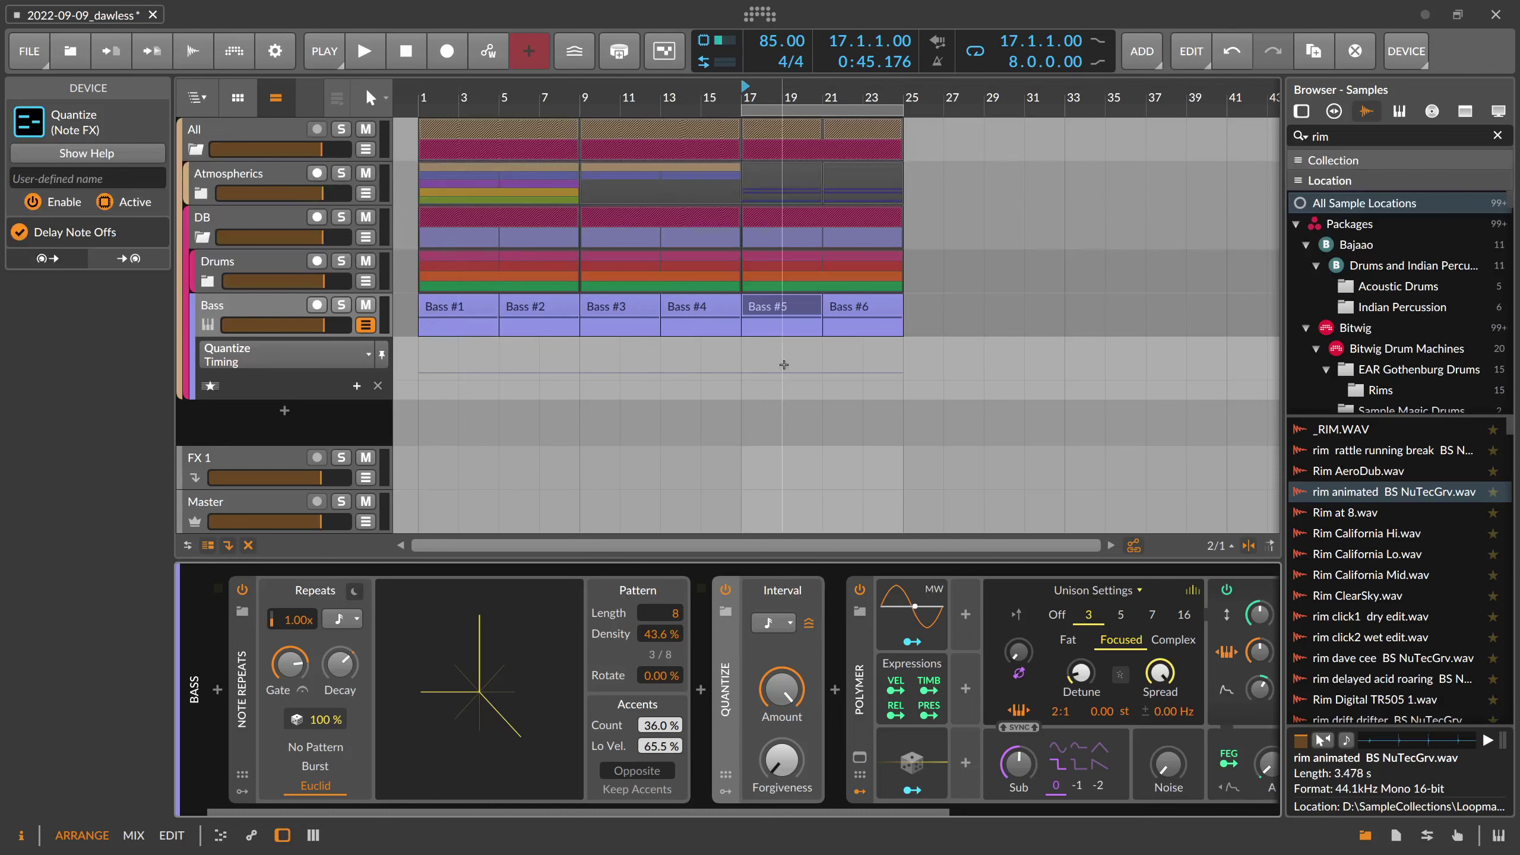
left_click(741, 375)
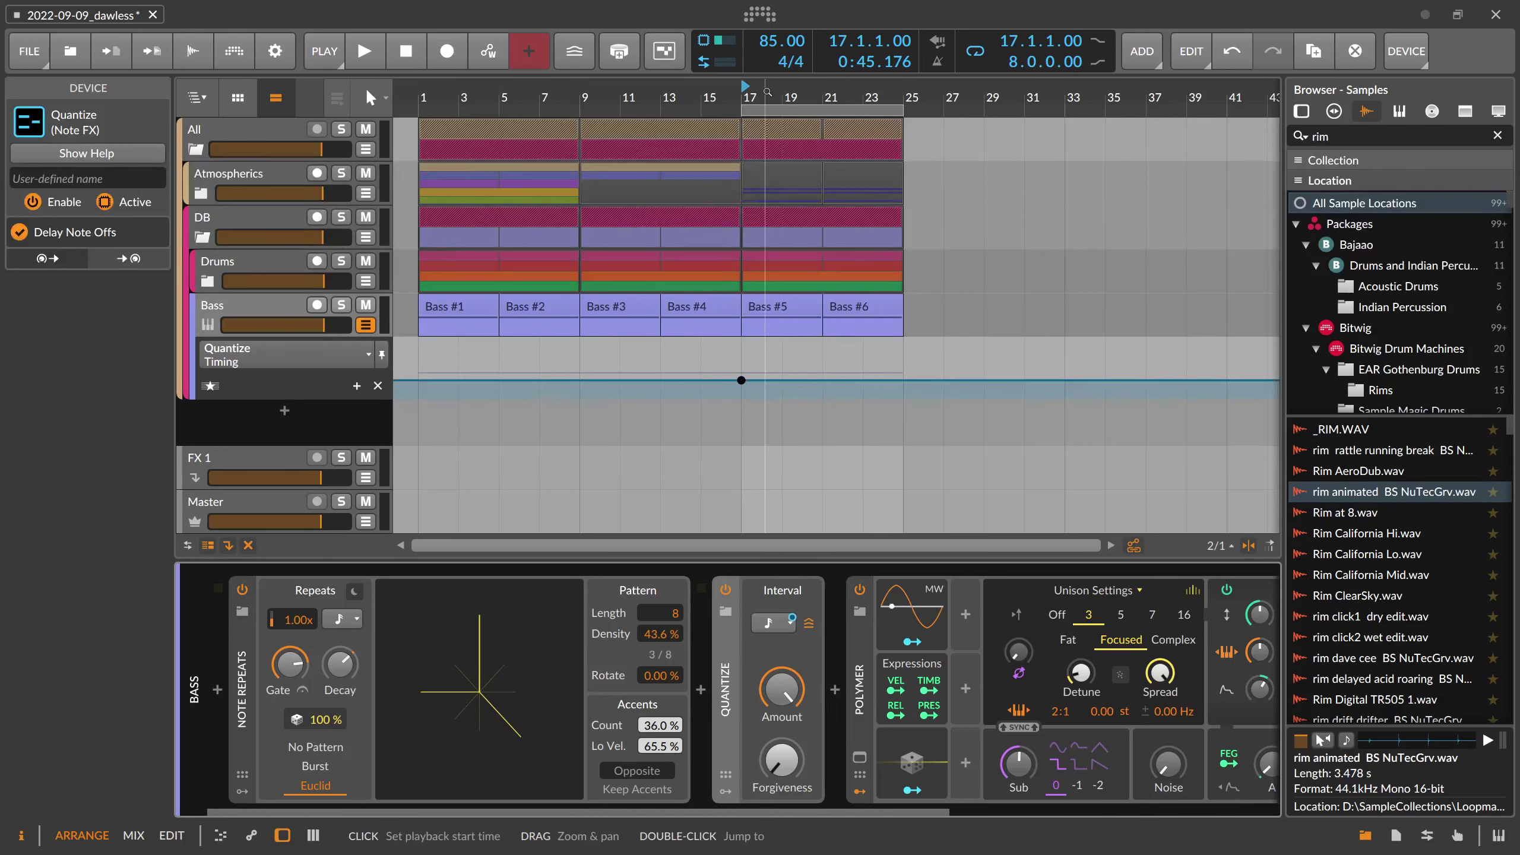
scroll(741, 375, "up", 5)
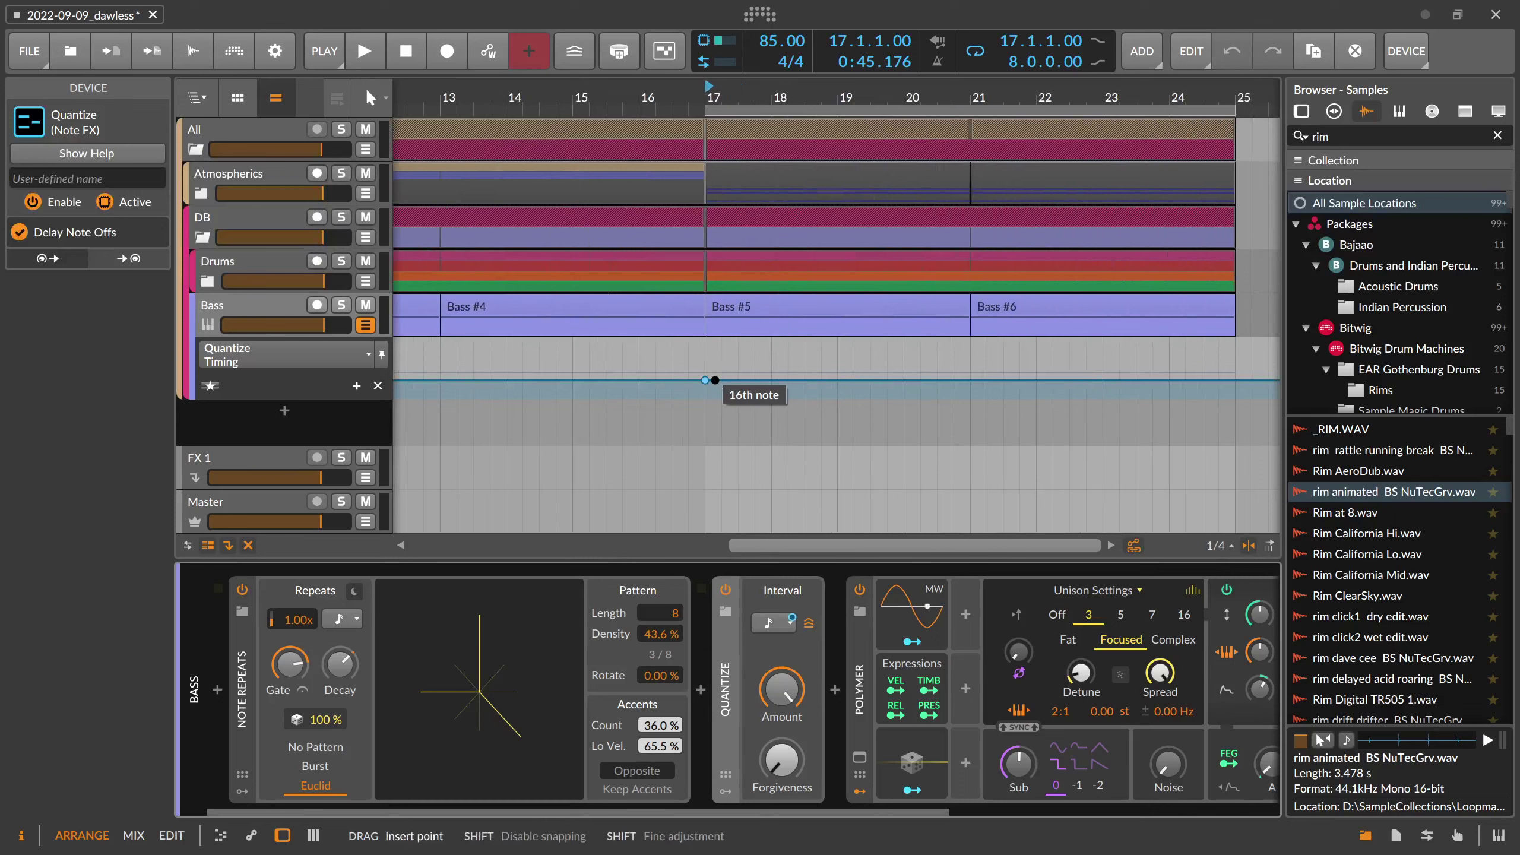
left_click_drag(715, 380, 715, 386)
key("ctrl+z")
key("ctrl+z")
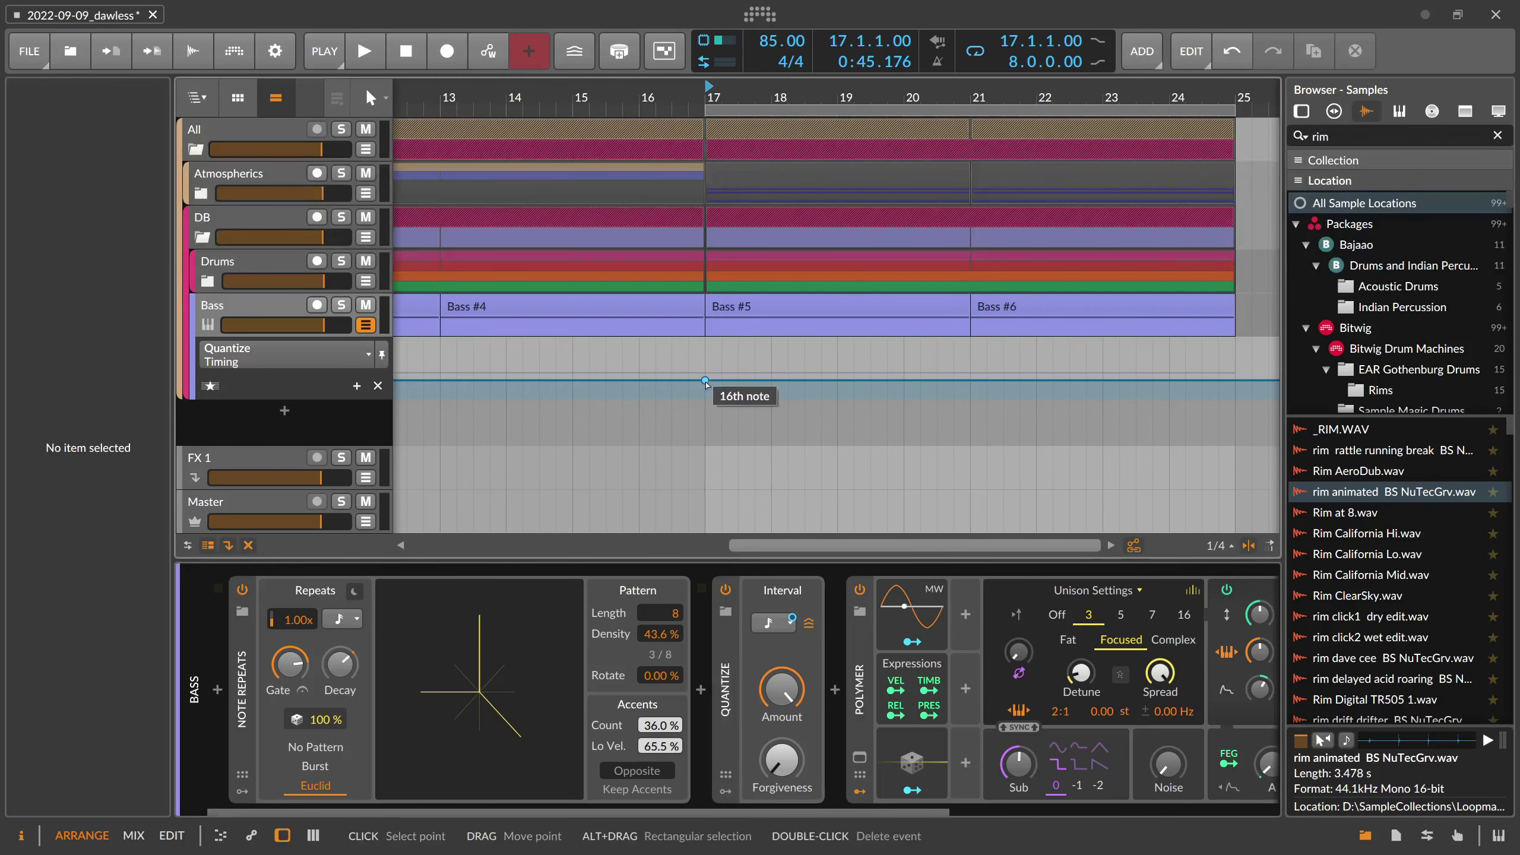
Automate the Note Repeats Rate on the Bass track to drop to 0.19 at bar 17
left_click(294, 620)
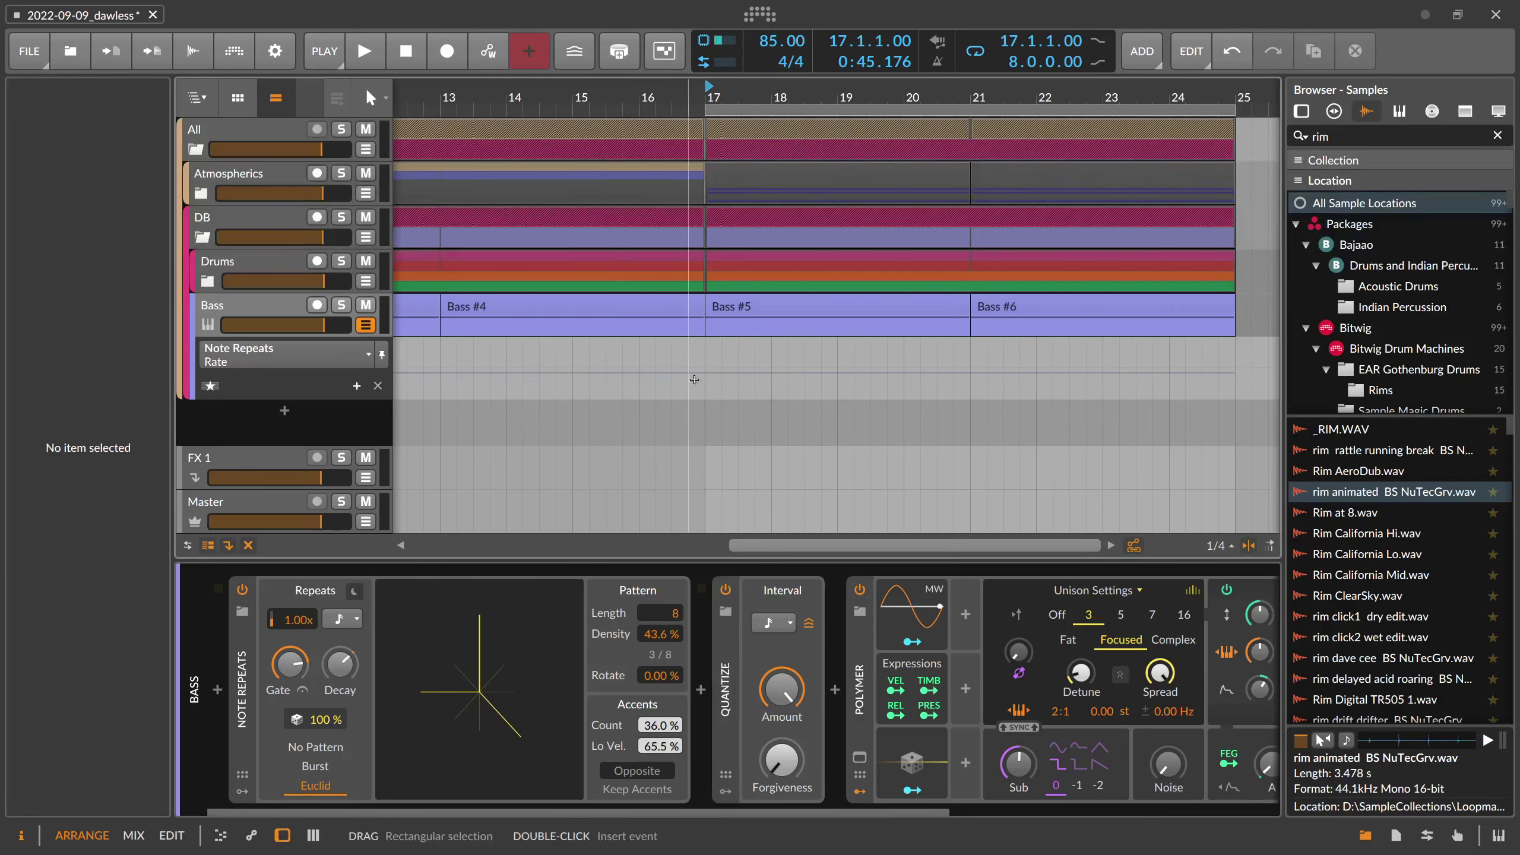
left_click(715, 368)
left_click_drag(715, 366, 715, 378)
Audition the bass change from bar 17, soloing the Bass track and unsoloing it again, and stop playback
key("space")
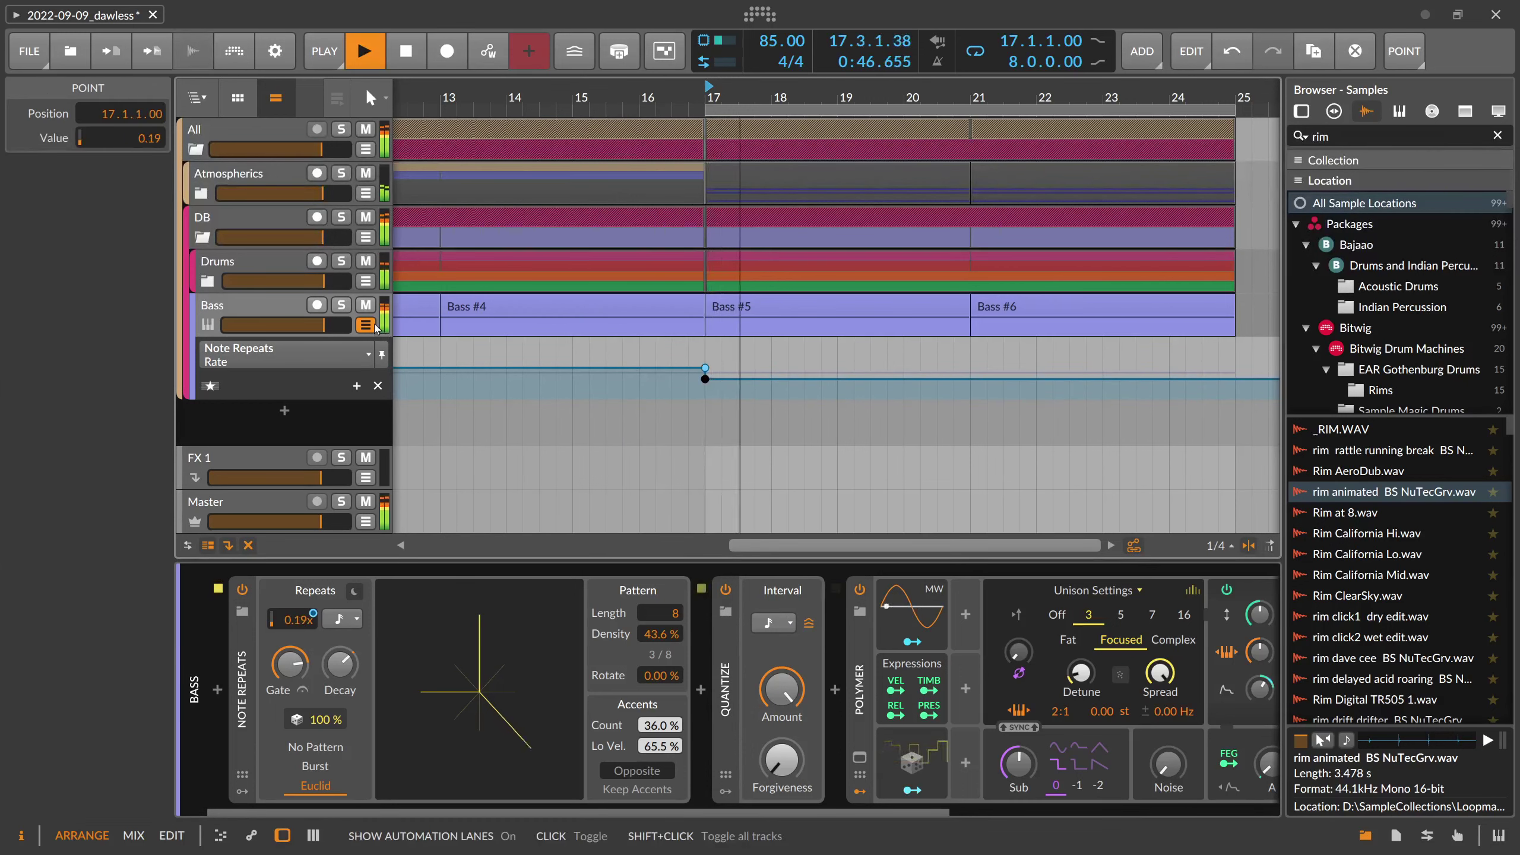
left_click(578, 99)
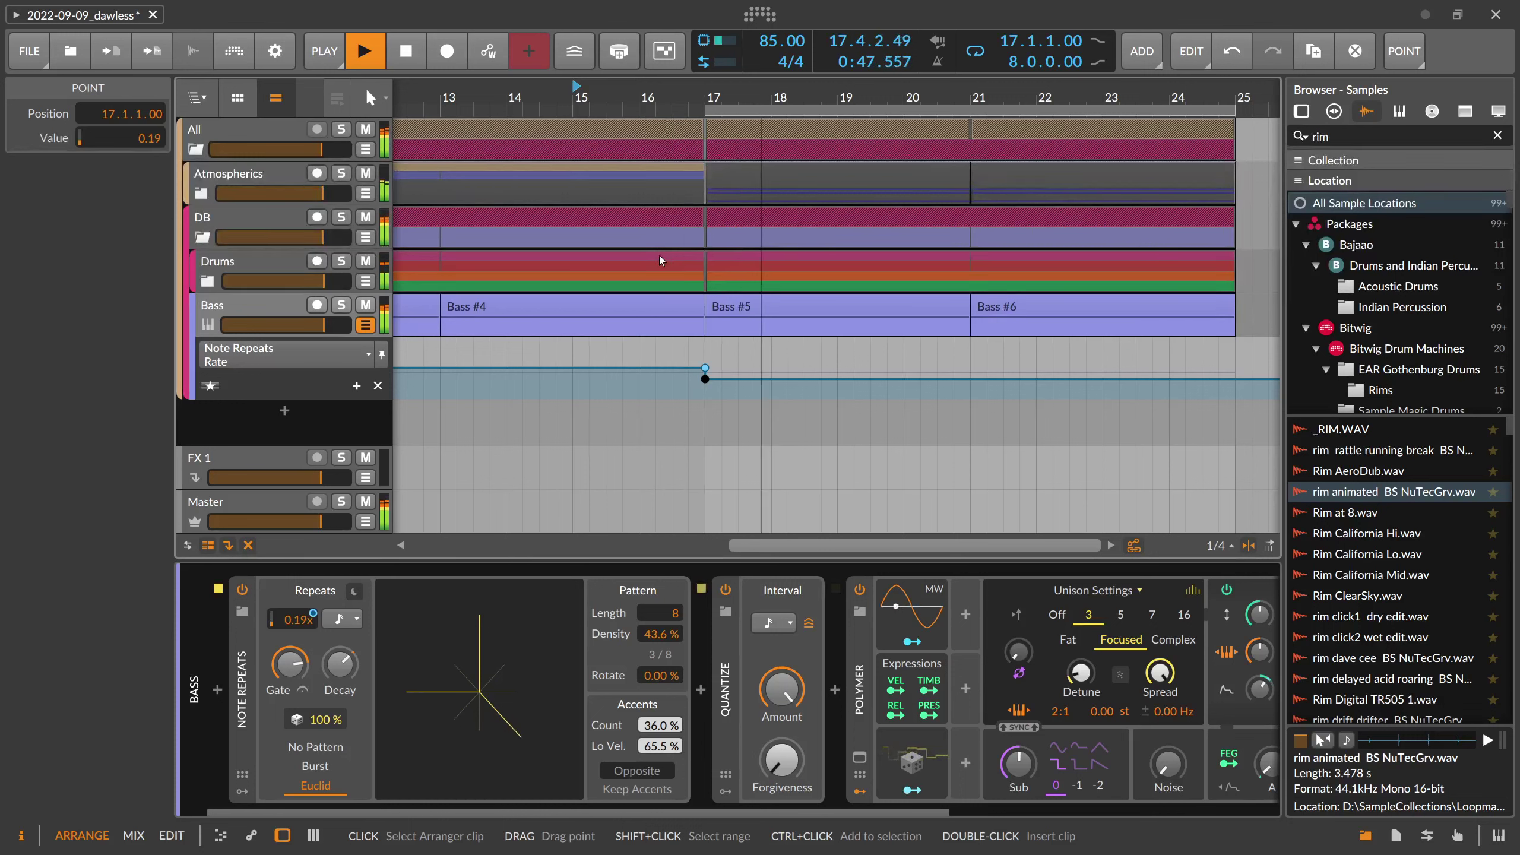
left_click(341, 305)
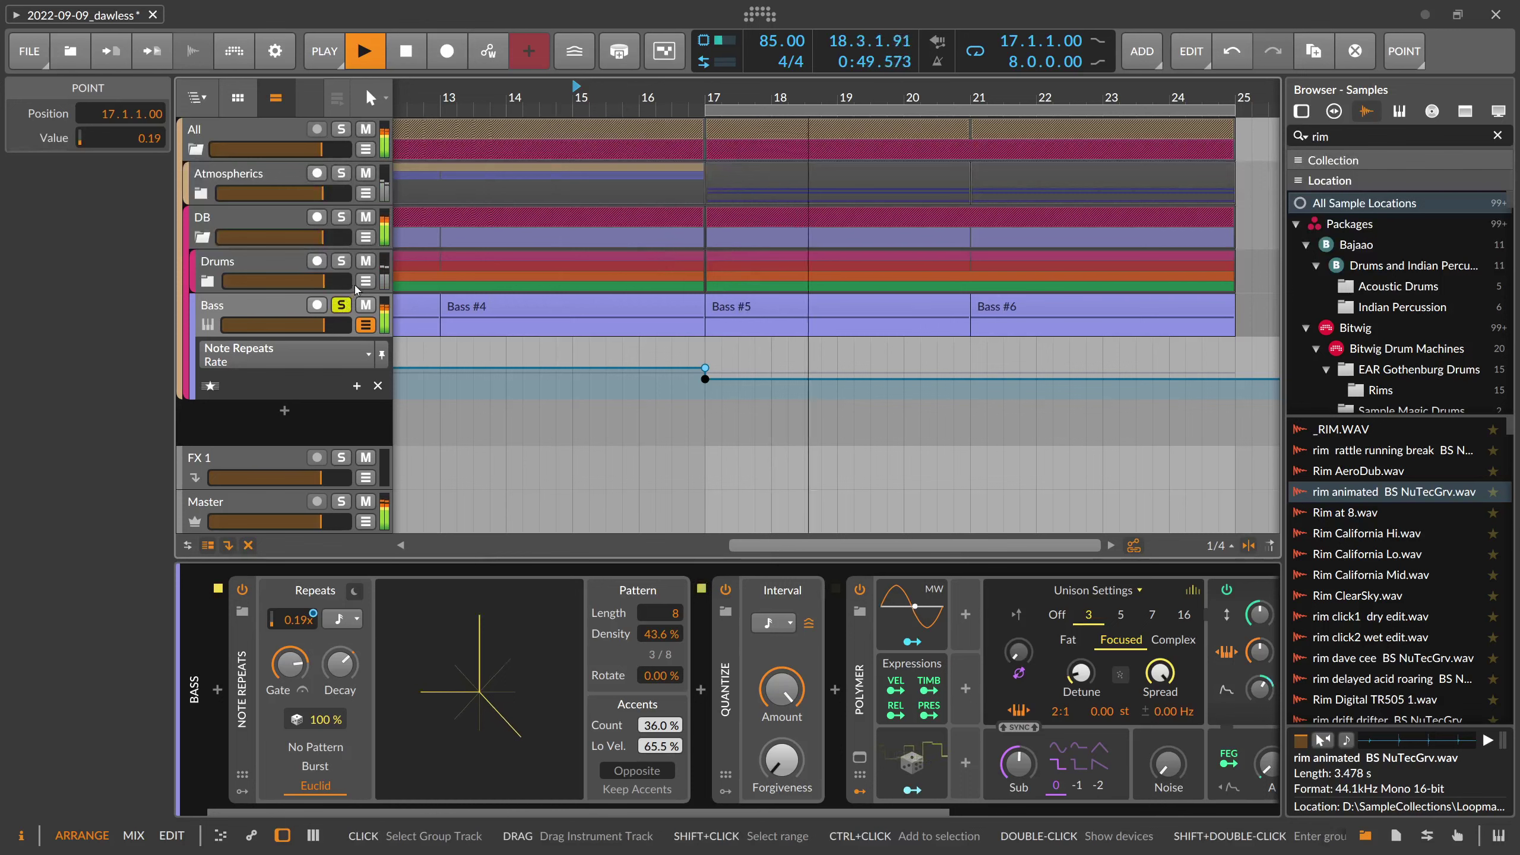
scroll(714, 97, "down", 5)
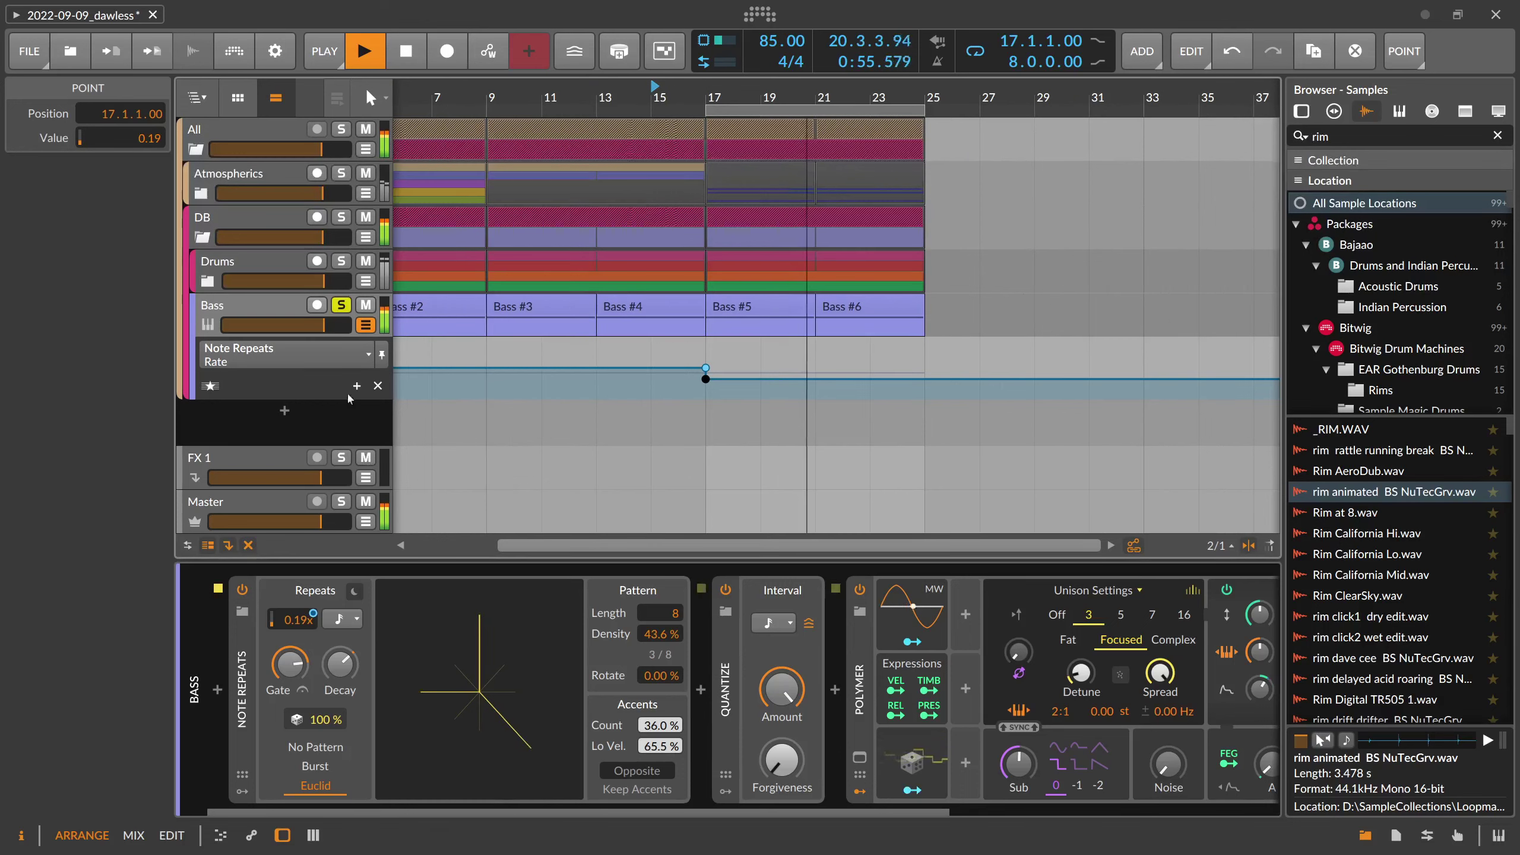
left_click(341, 305)
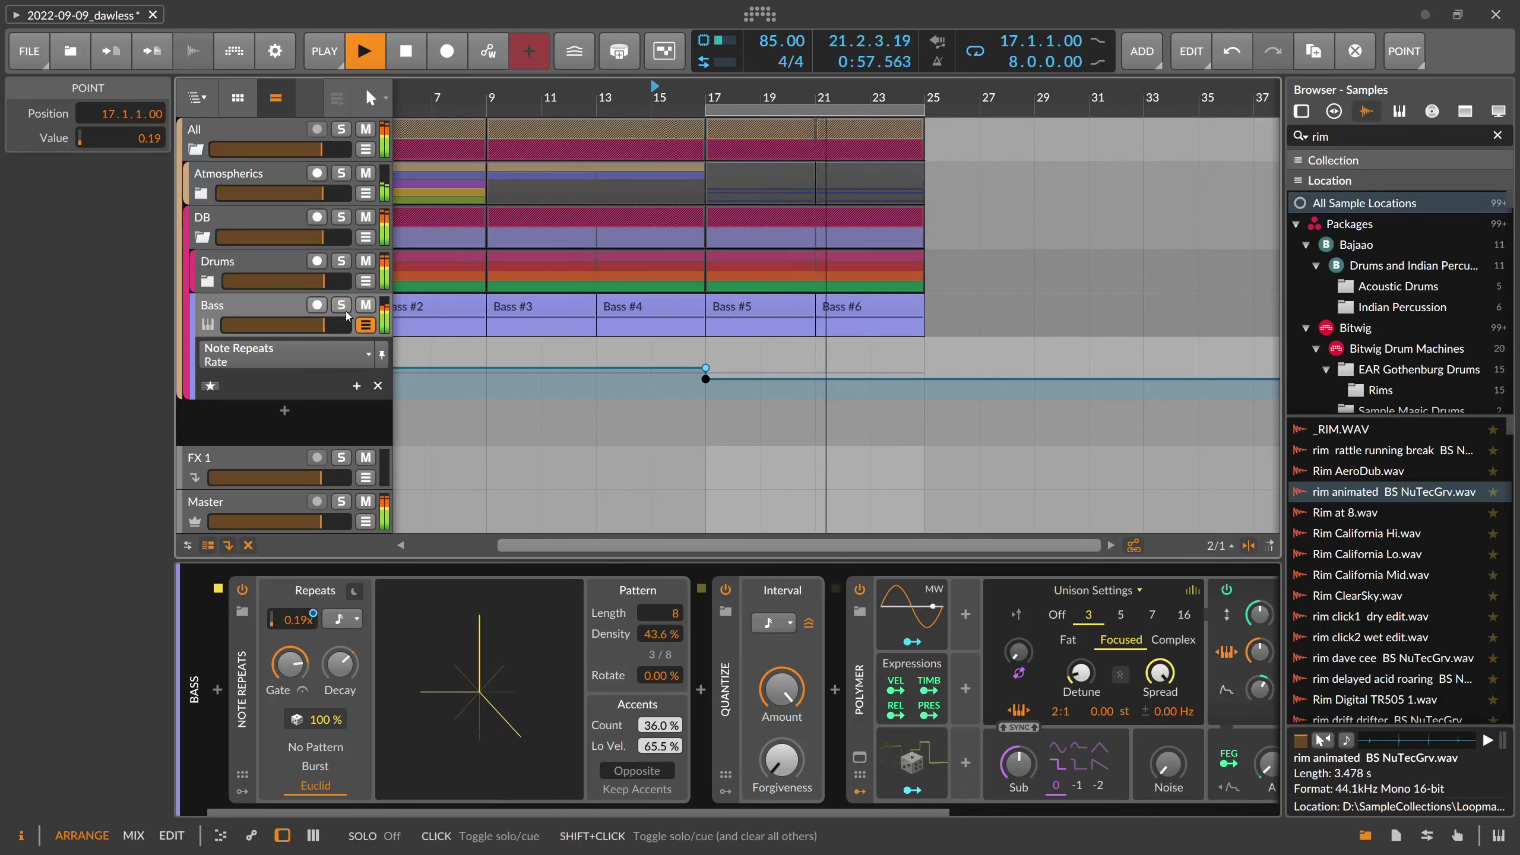
left_click_drag(641, 811, 785, 811)
key("space")
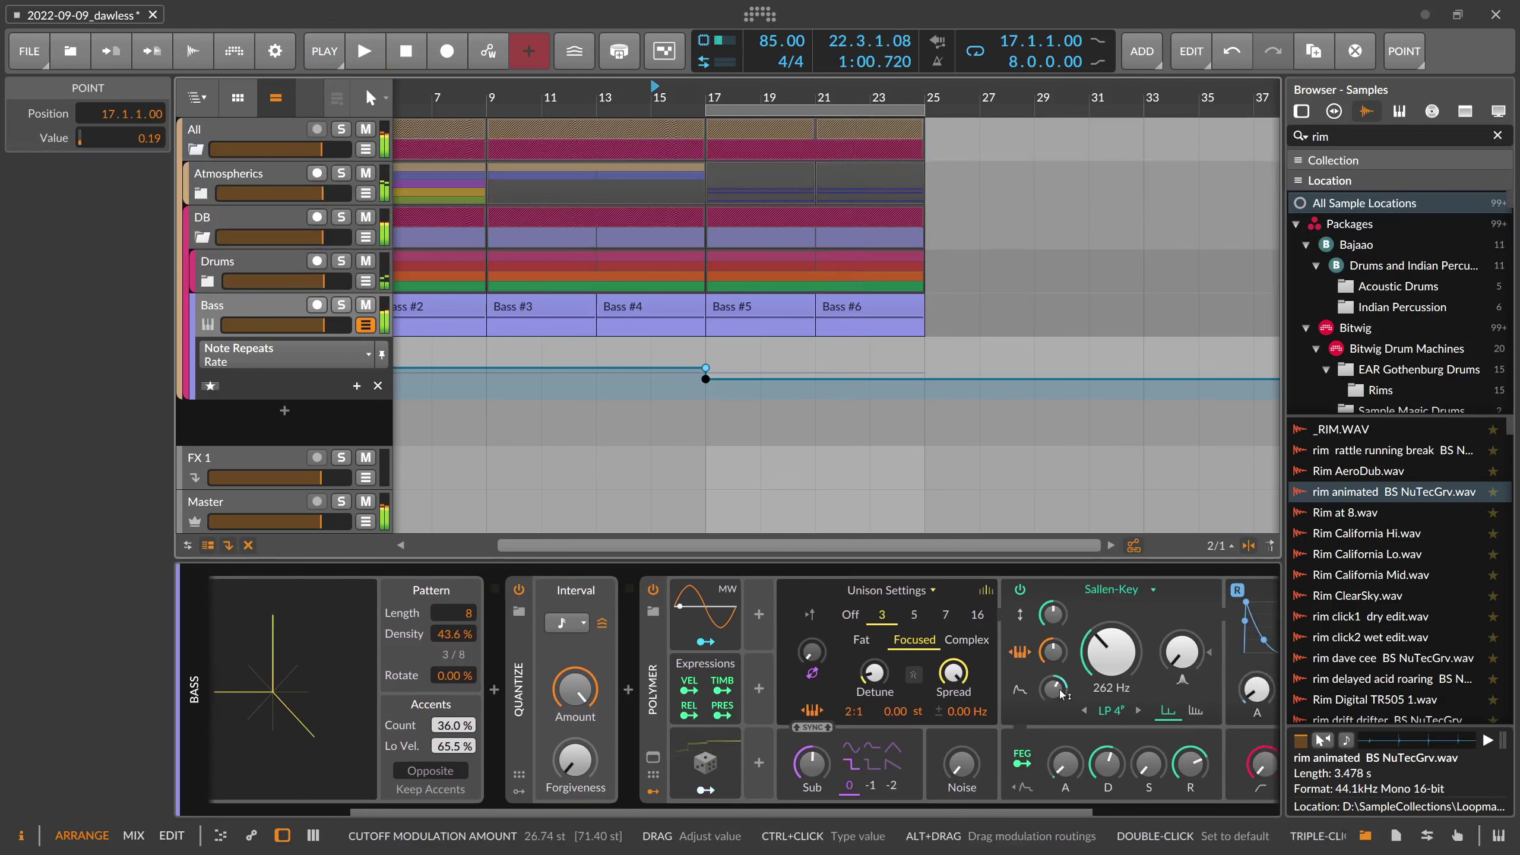
Automate Polymer's Sallen-Key Freq Mod on the Bass track to jump to about 63 st at bar 17
left_click(1060, 692)
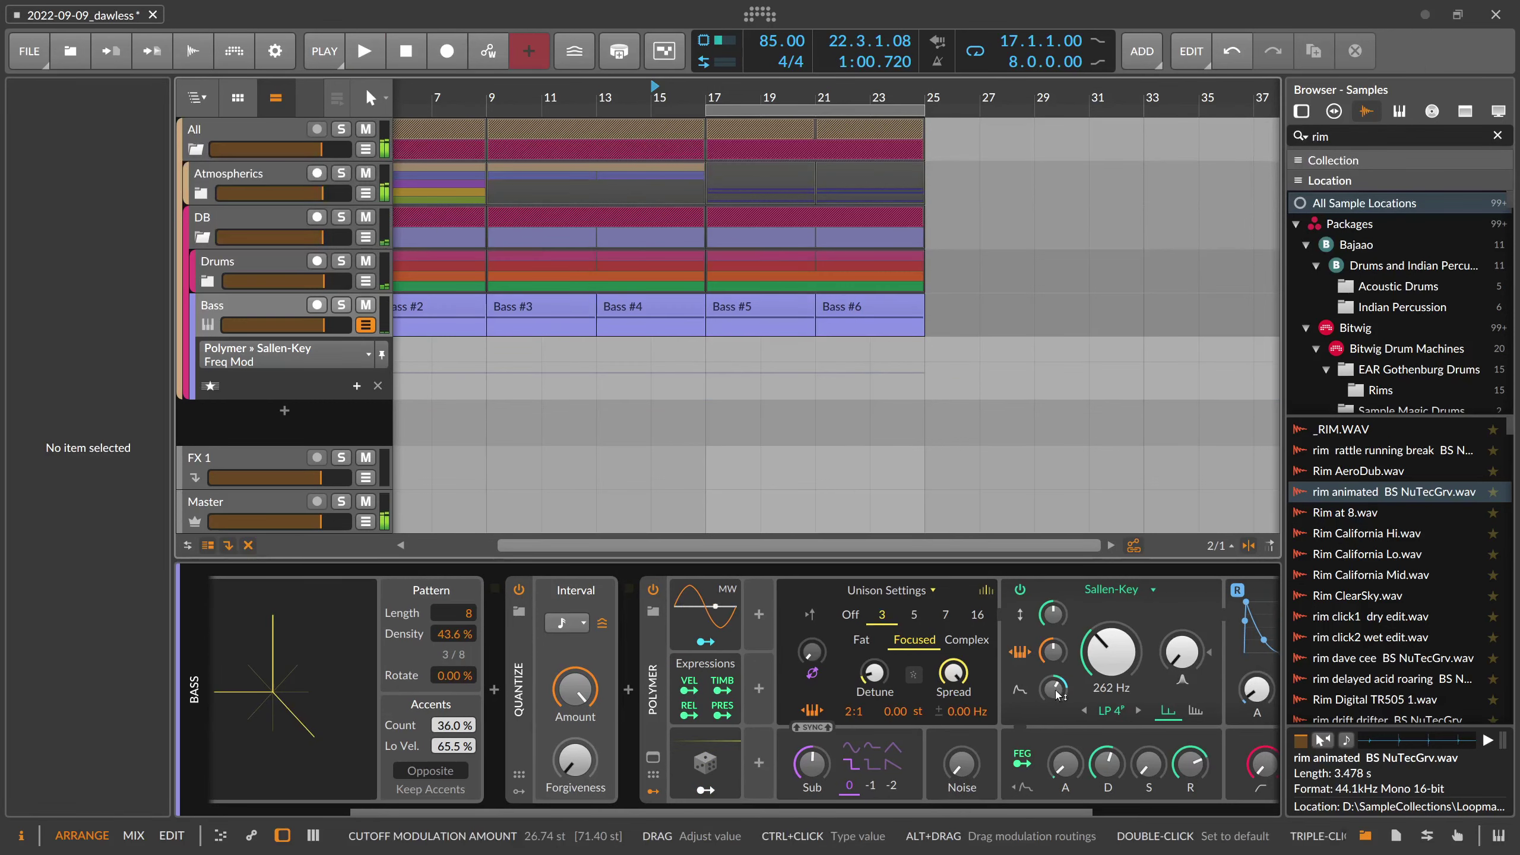
left_click(313, 349)
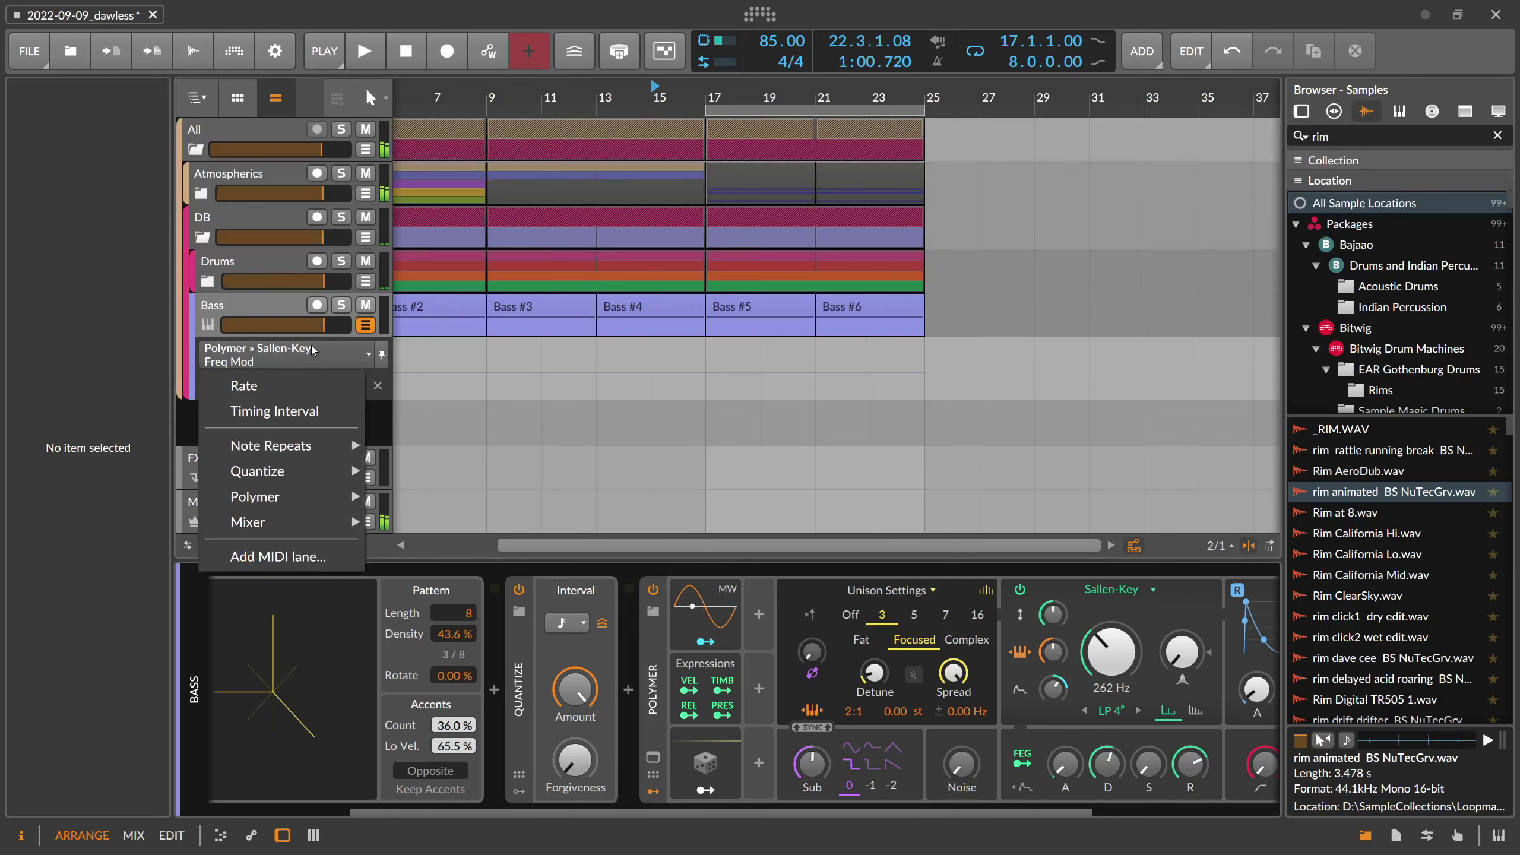
left_click(313, 350)
left_click(706, 355)
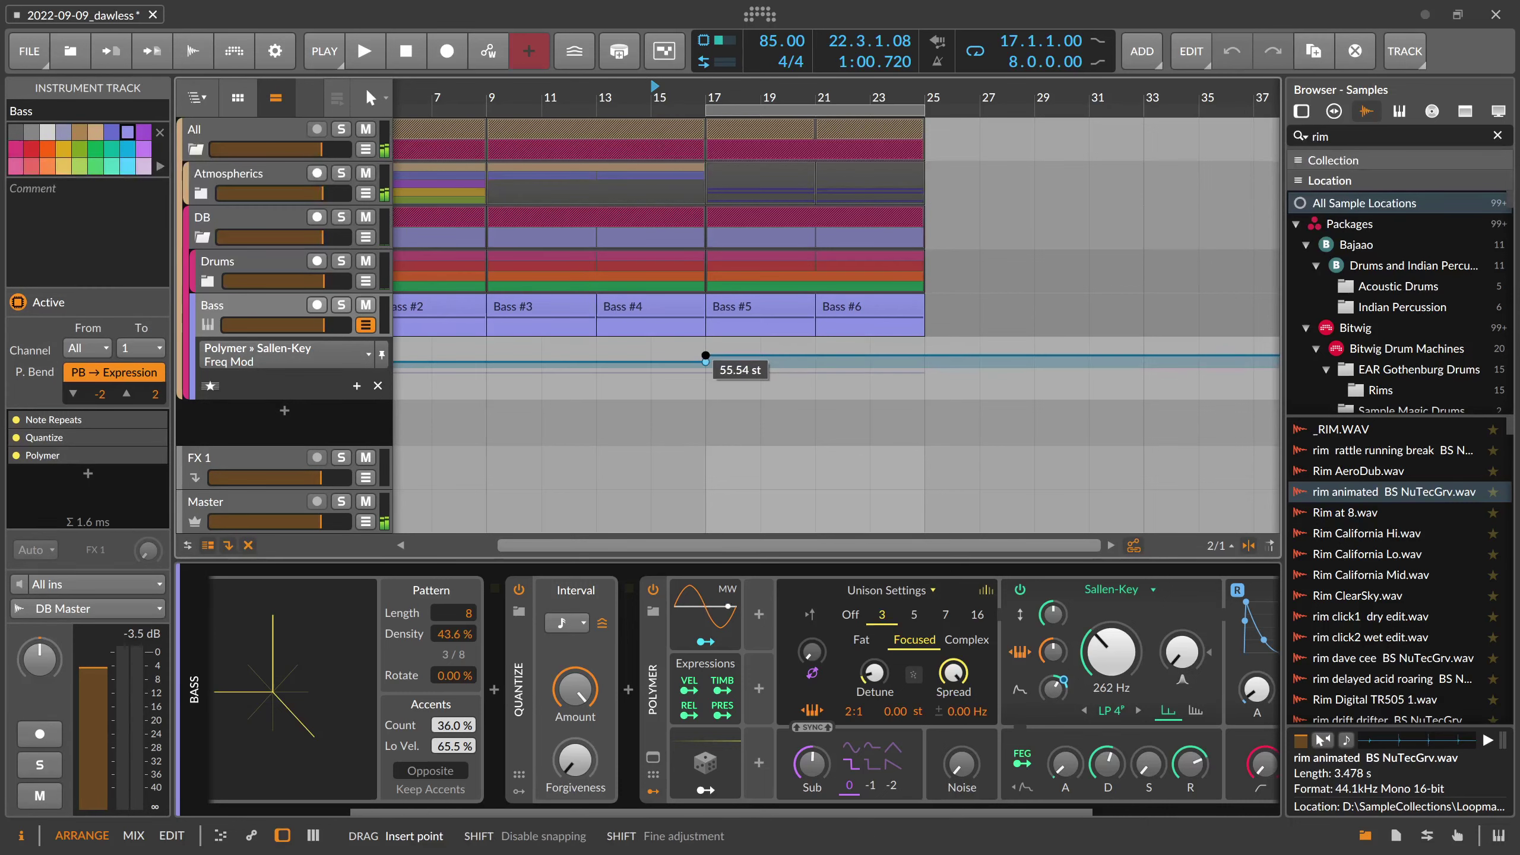
Play from bar 17 and lower the Freq Mod automation point there to 44.18 st
key("space")
key("space")
left_click(713, 108)
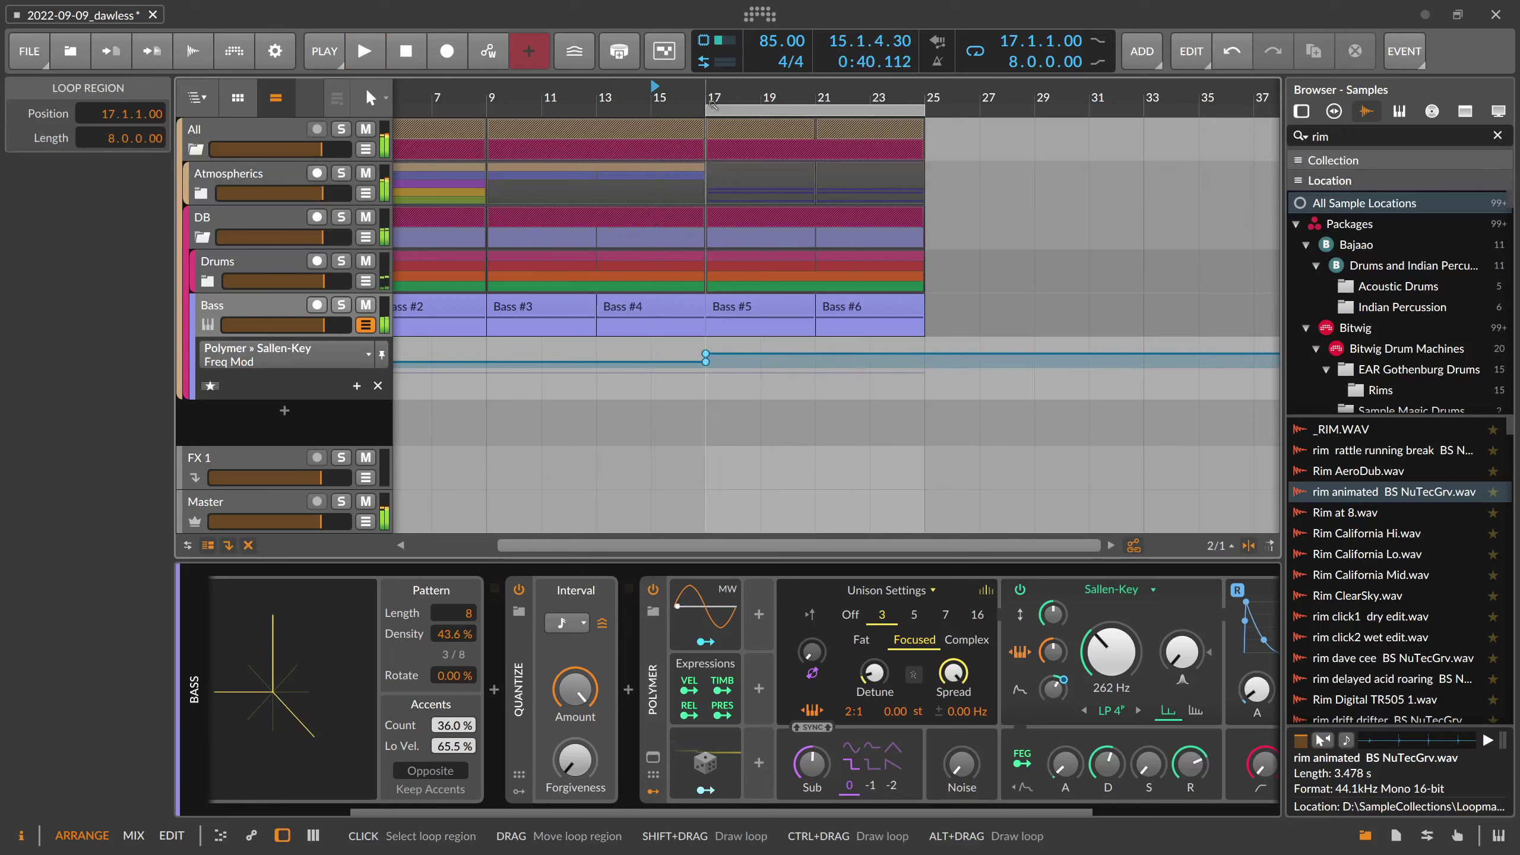
key("space")
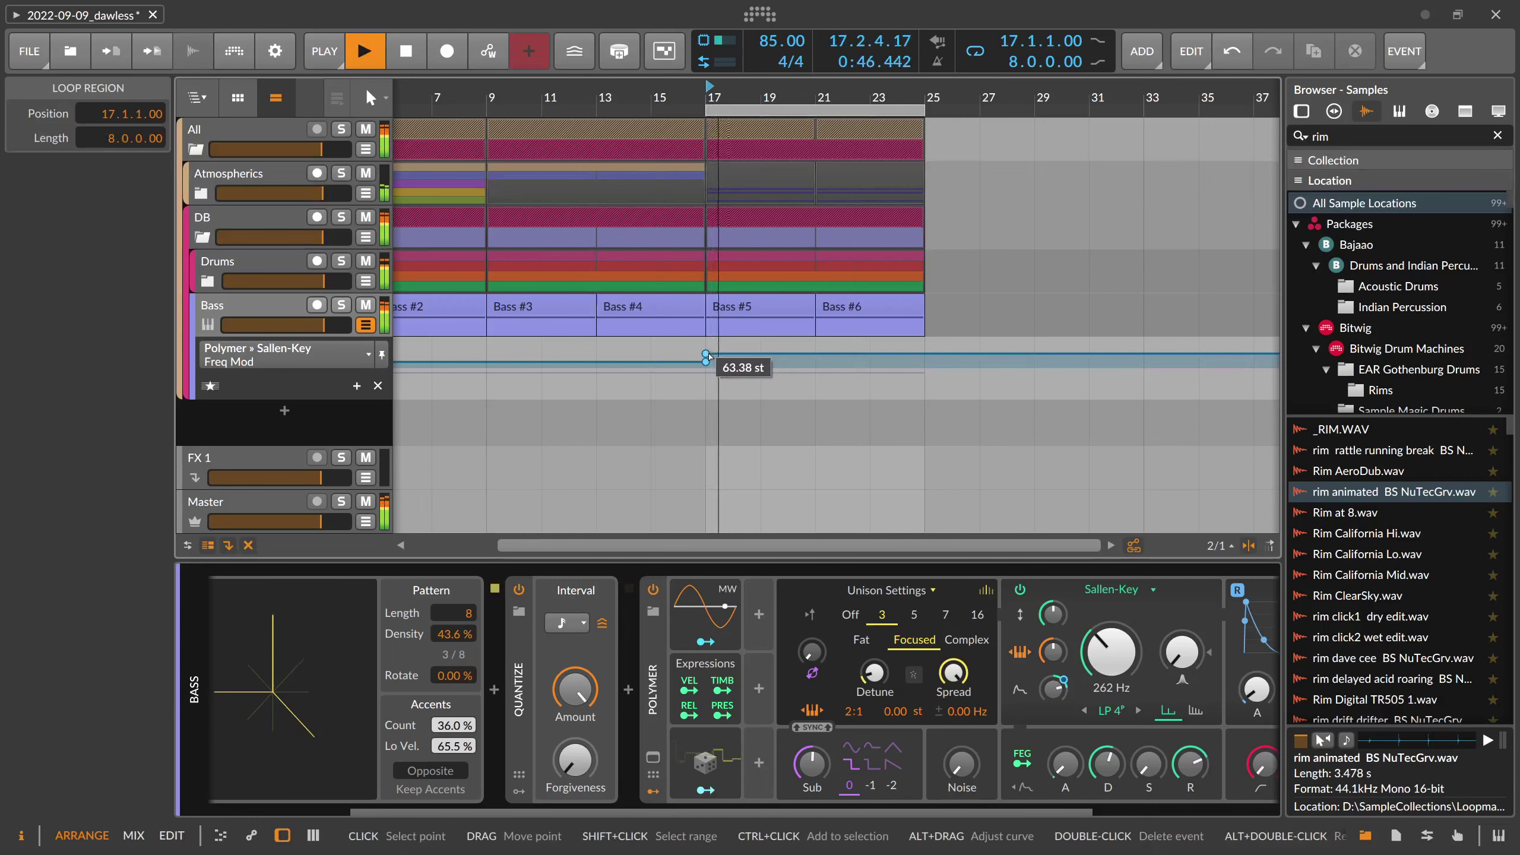
left_click(707, 355)
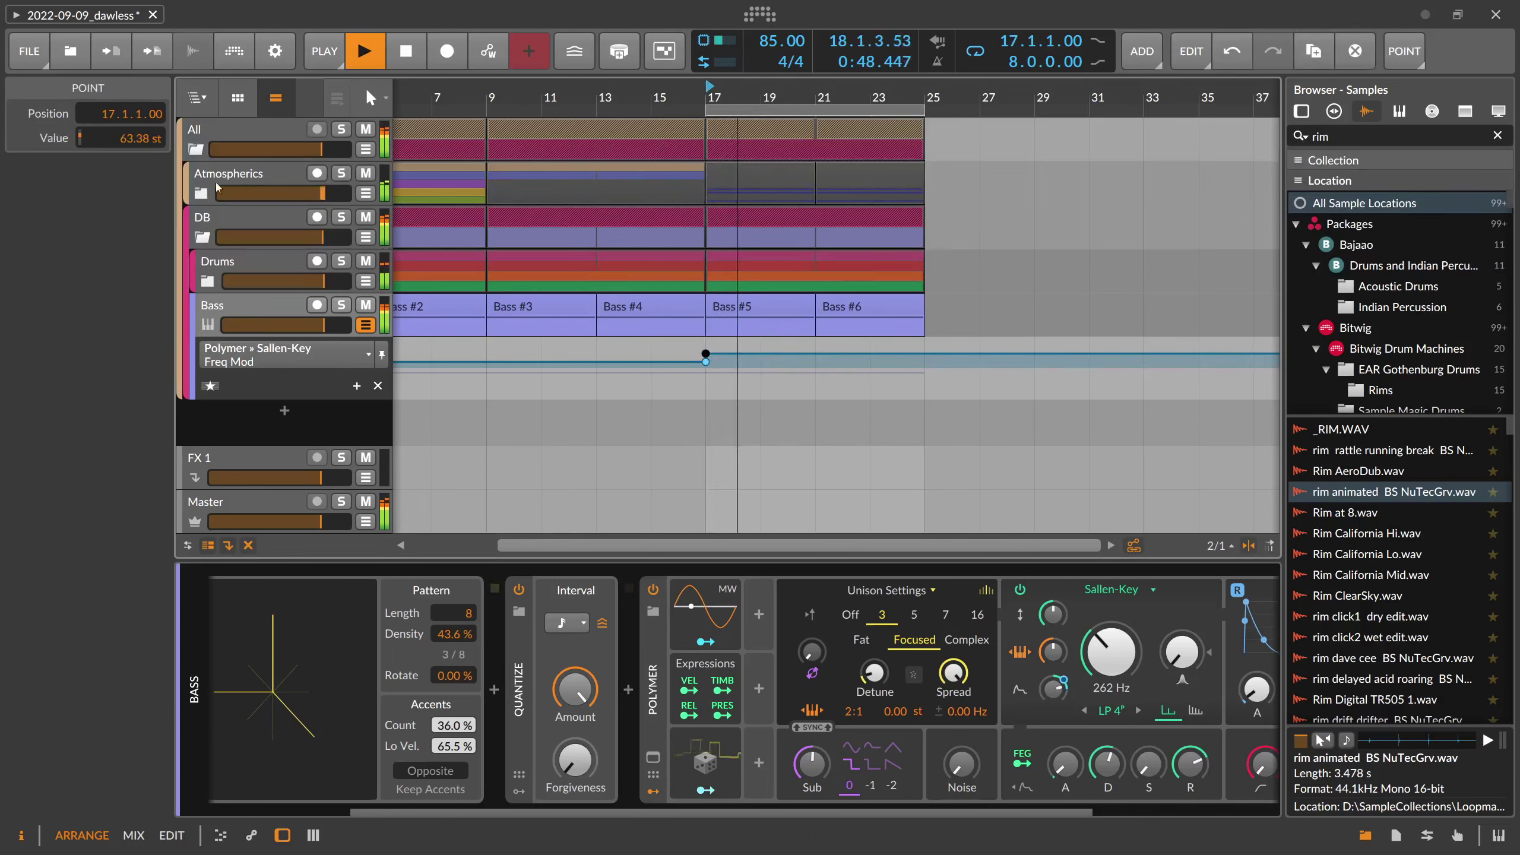
left_click_drag(706, 355, 706, 360)
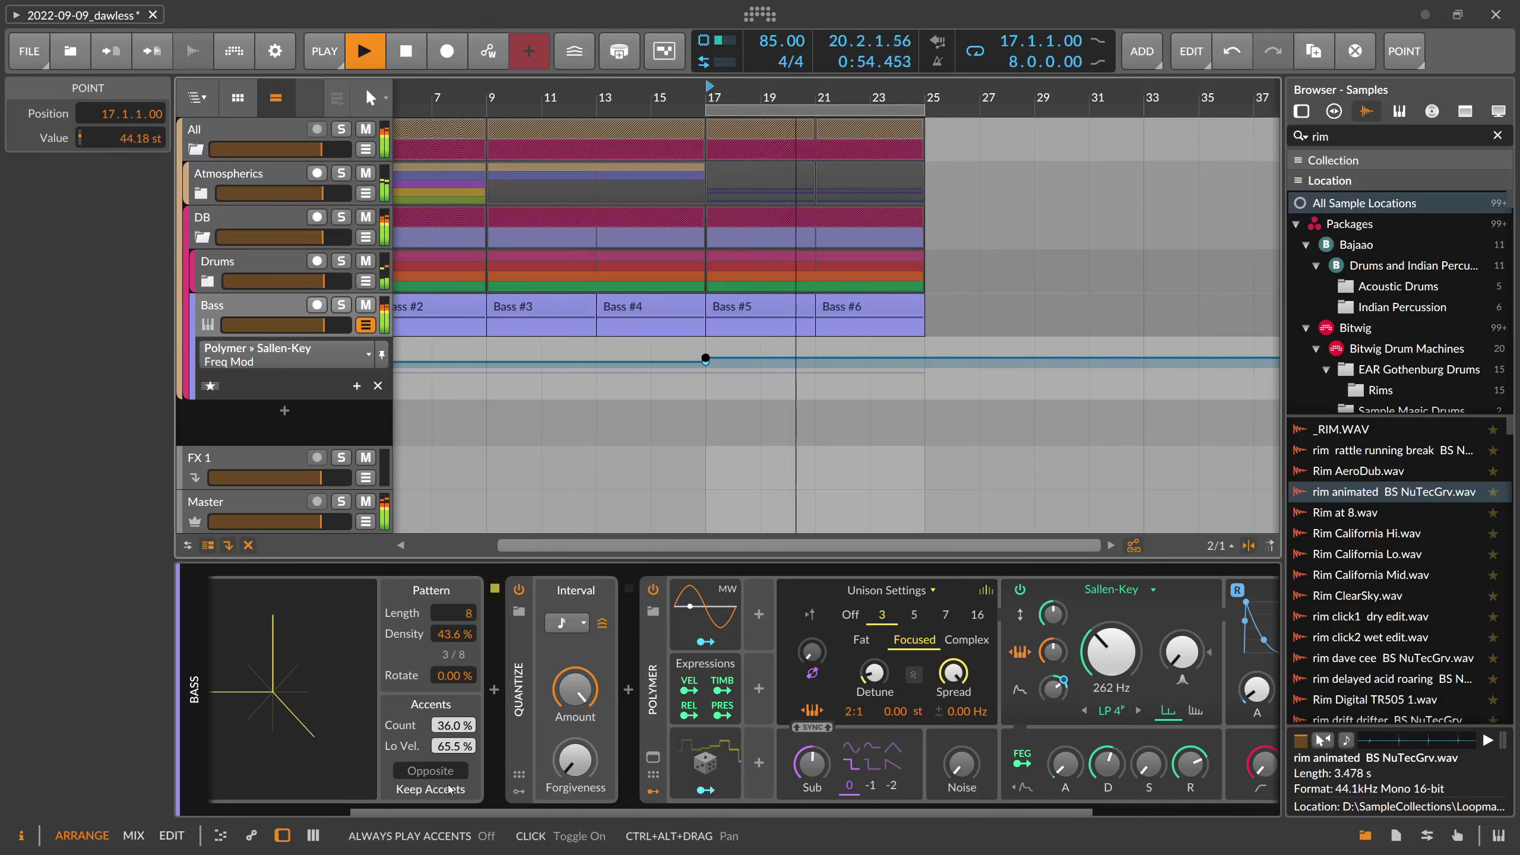
Move Delay-1 in front of the Peak Limiter in Polymer's FX chain
left_click_drag(472, 810, 598, 802)
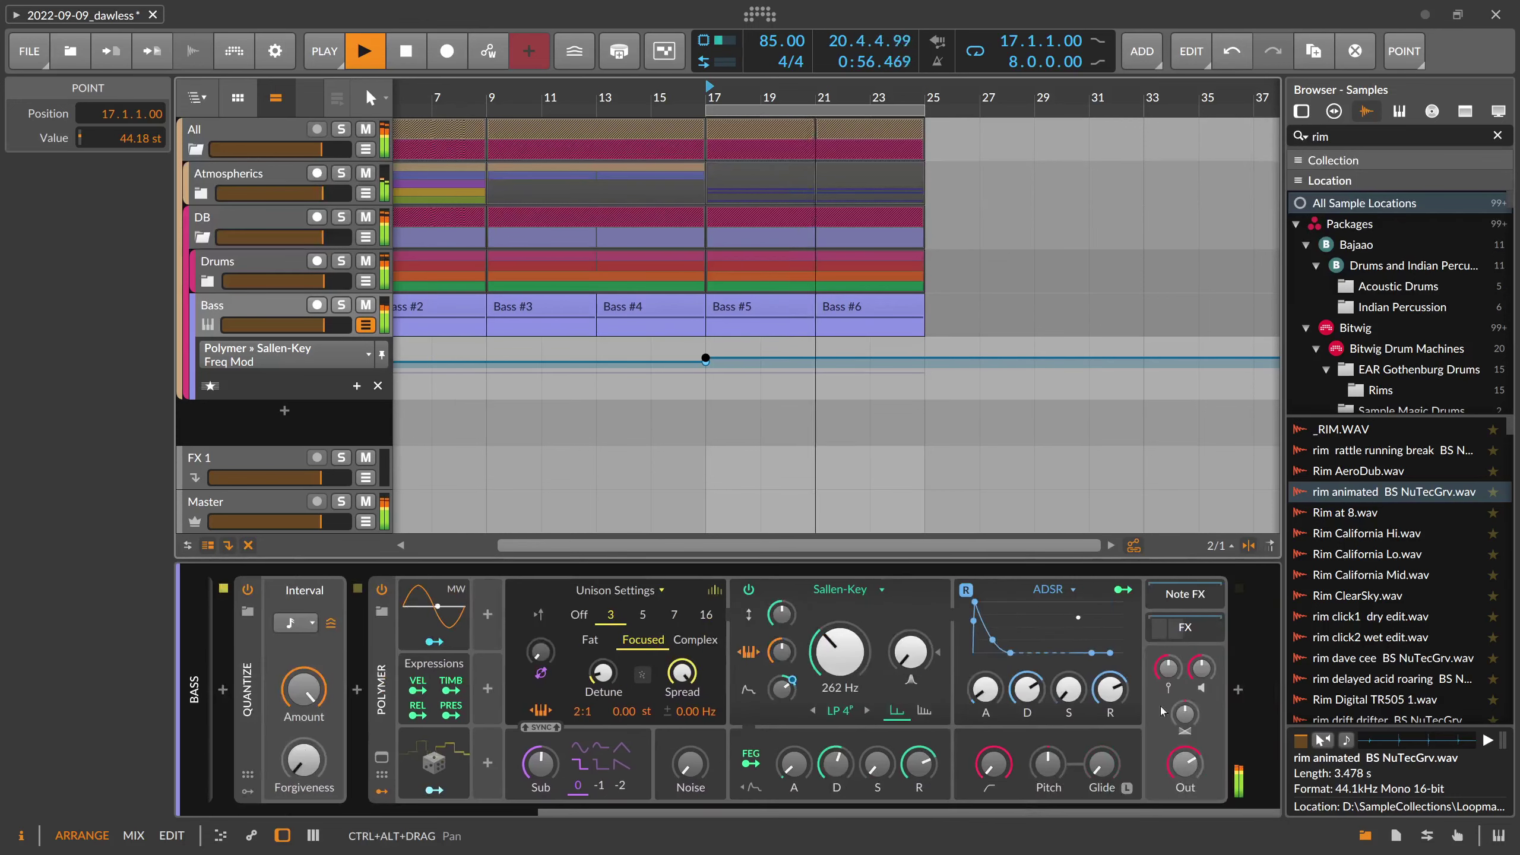
scroll(908, 775, "down", 5)
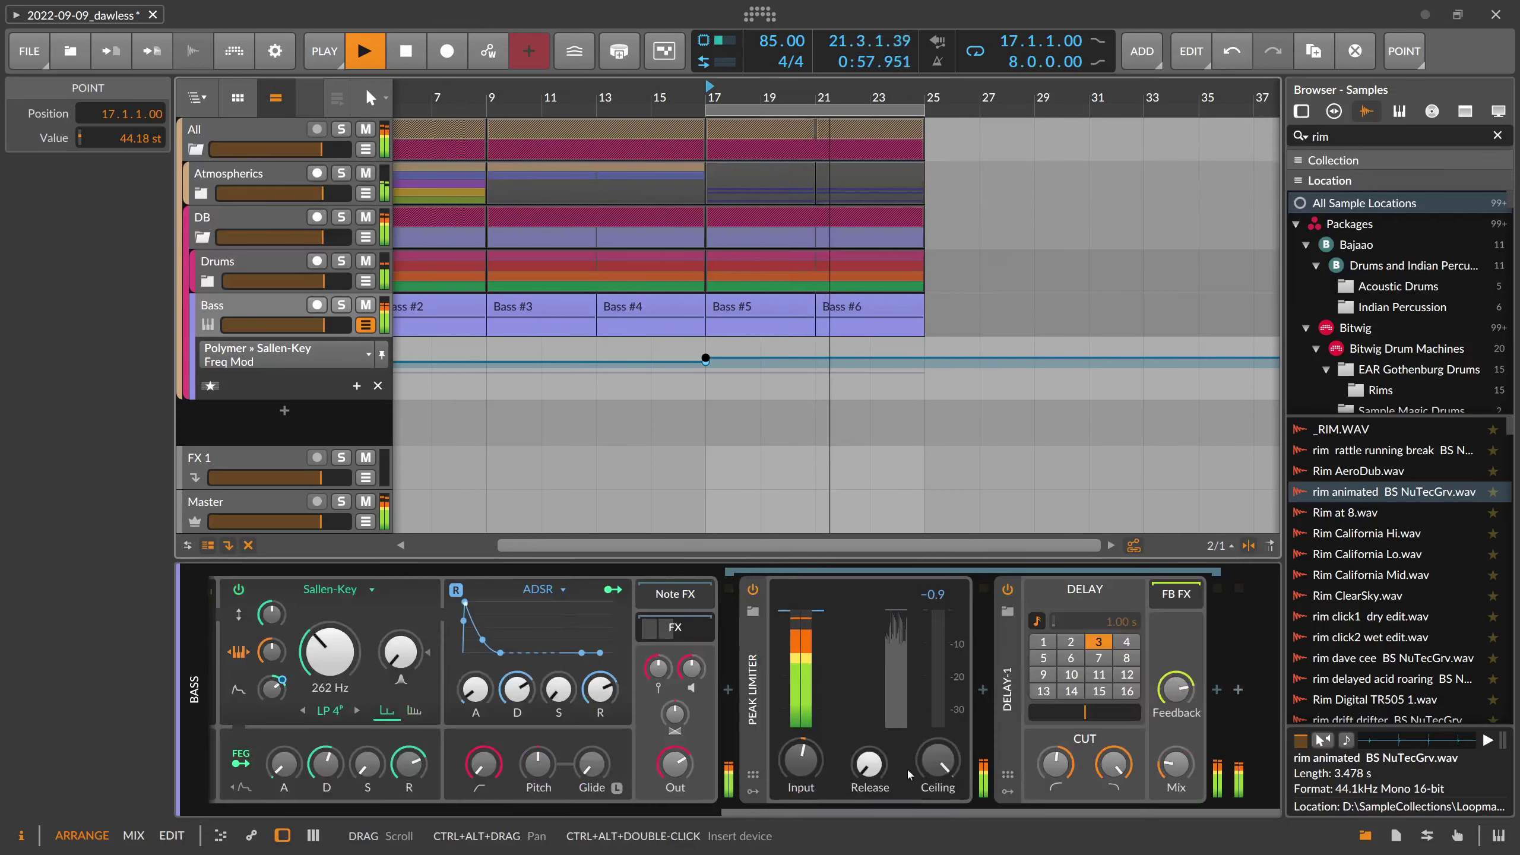
left_click(801, 760)
left_click_drag(1096, 703, 842, 704)
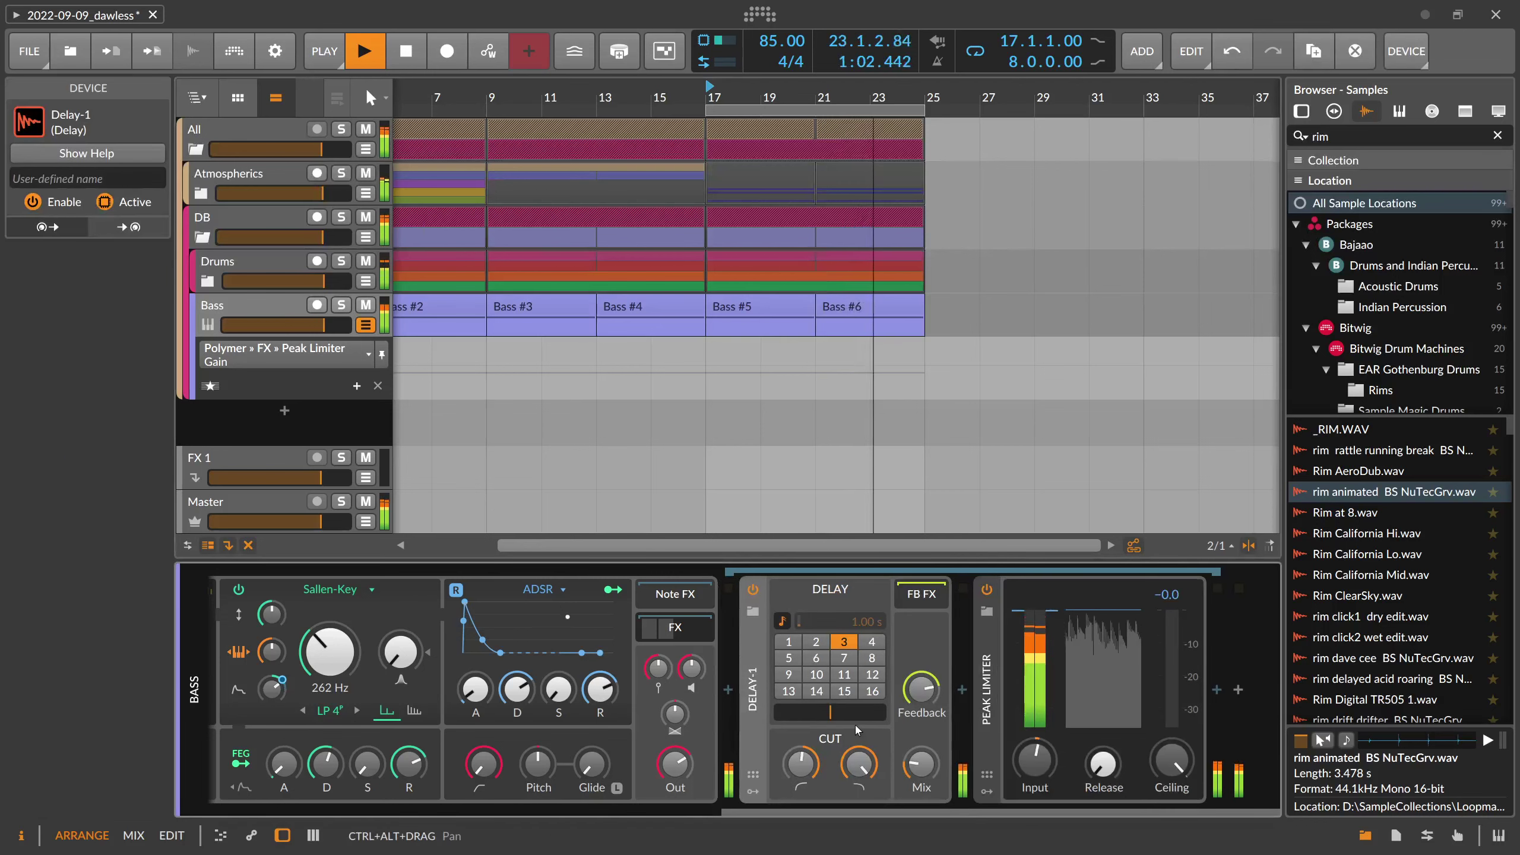
Adjust the Delay-1 mix to 23.4 % and balance the Peak Limiter input and Polymer output levels
left_click(917, 762)
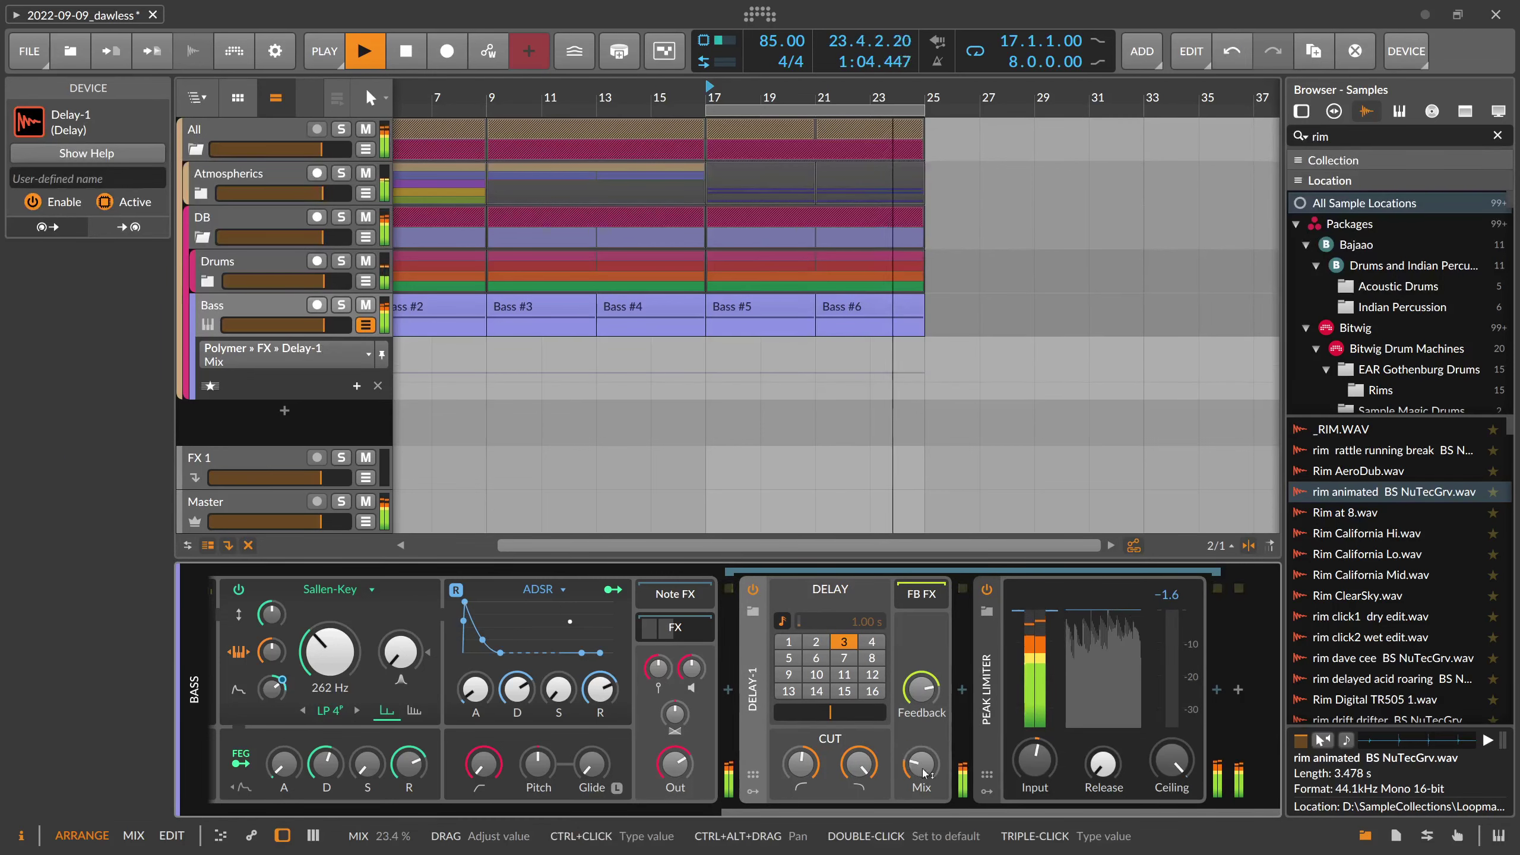
left_click(1021, 763)
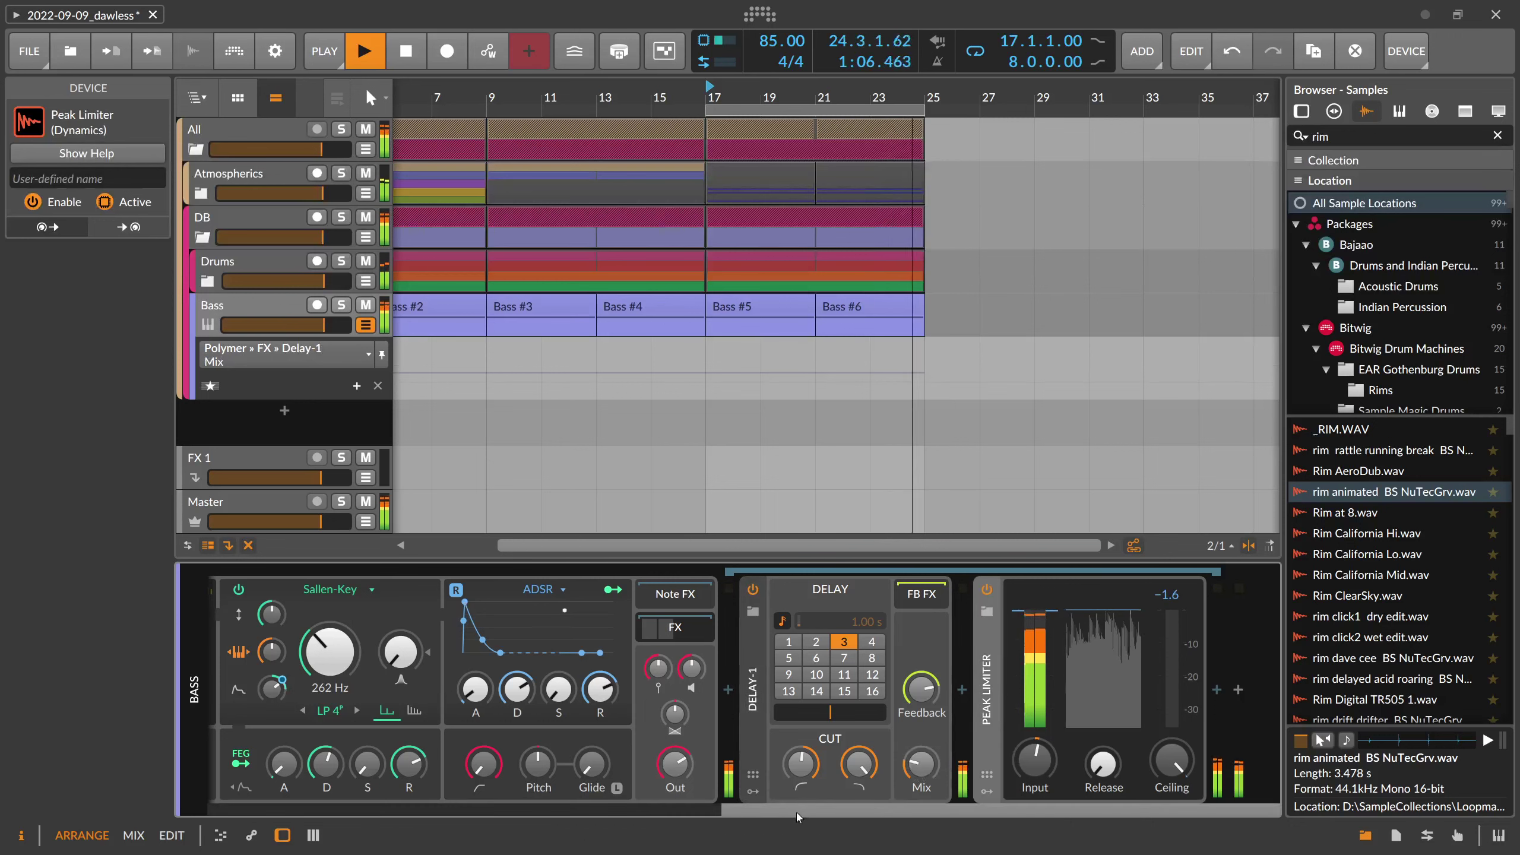
left_click(676, 762)
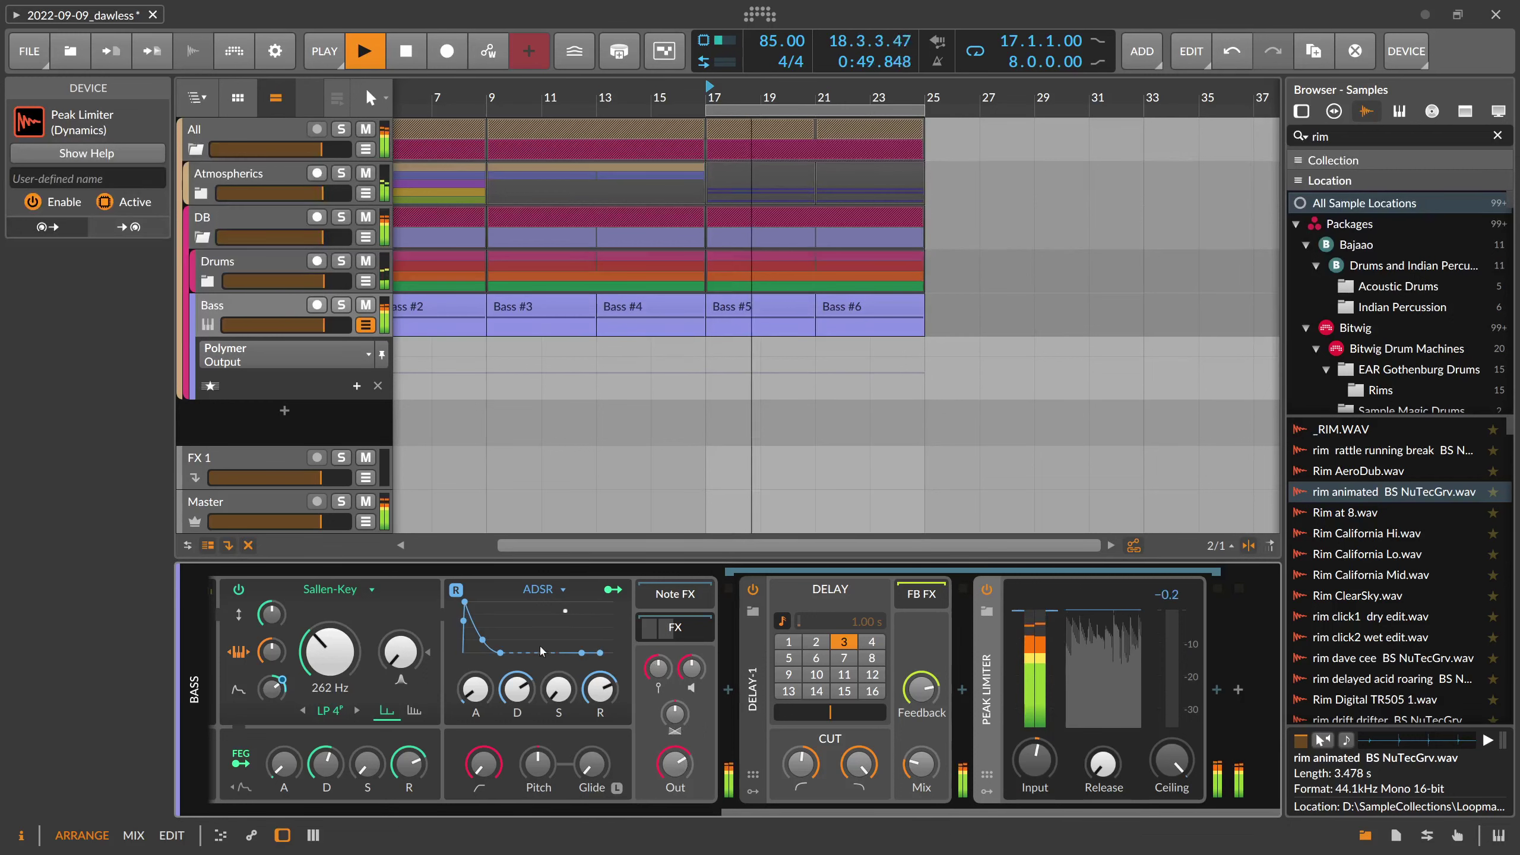
Reshape the decay curve of Polymer's ADSR envelope and set its filter to LP 8 with a filter envelope decay of 793 ms
left_click_drag(489, 640, 489, 623)
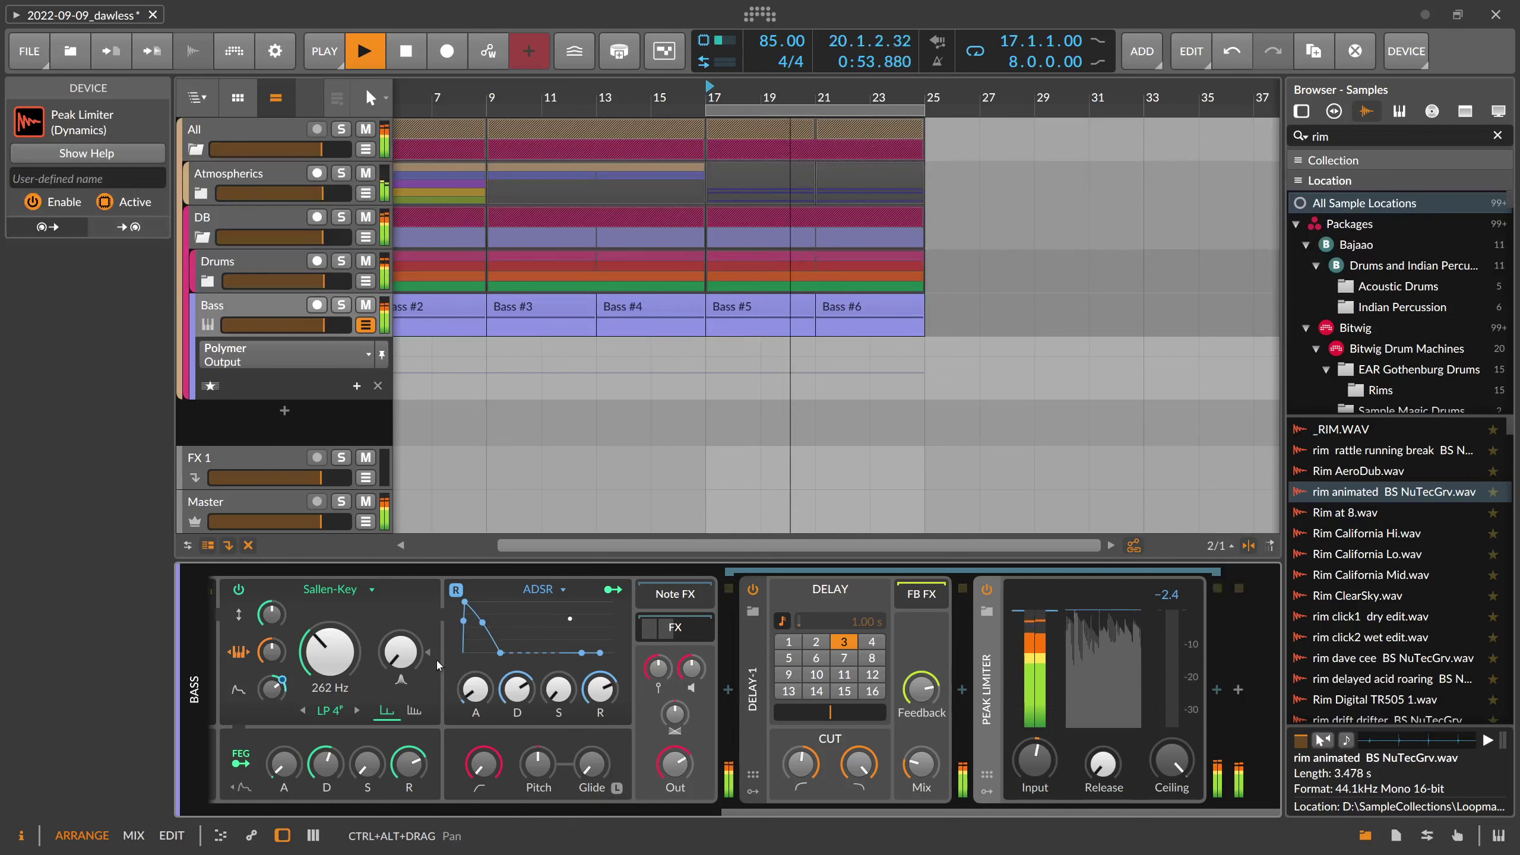
left_click(357, 710)
left_click(357, 710)
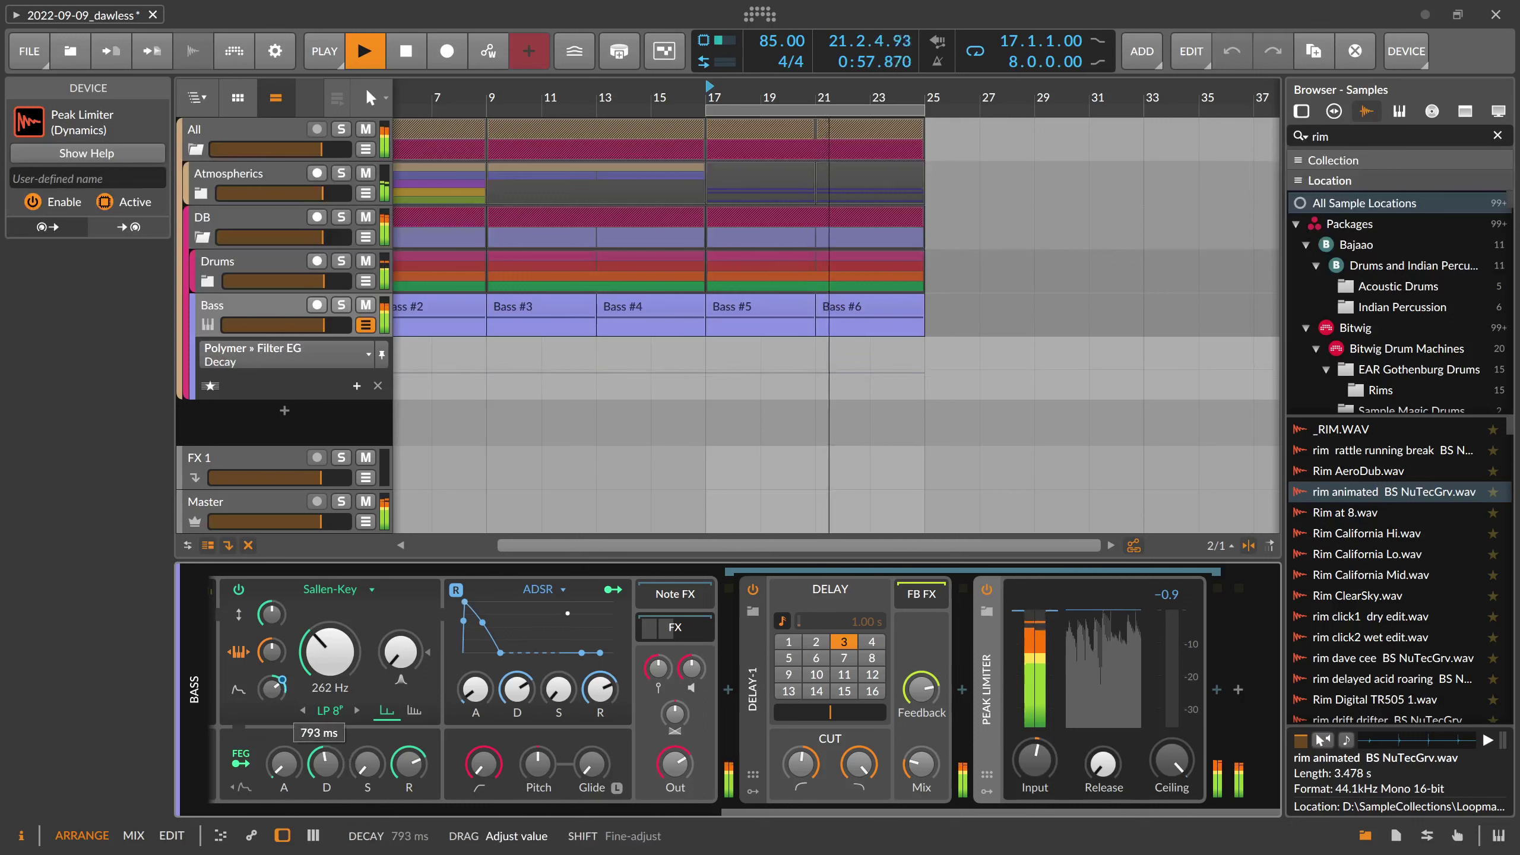
left_click(350, 759)
Adjust the Peak Limiter's input gain while replaying the section from bar 17
left_click(1035, 760)
key("space")
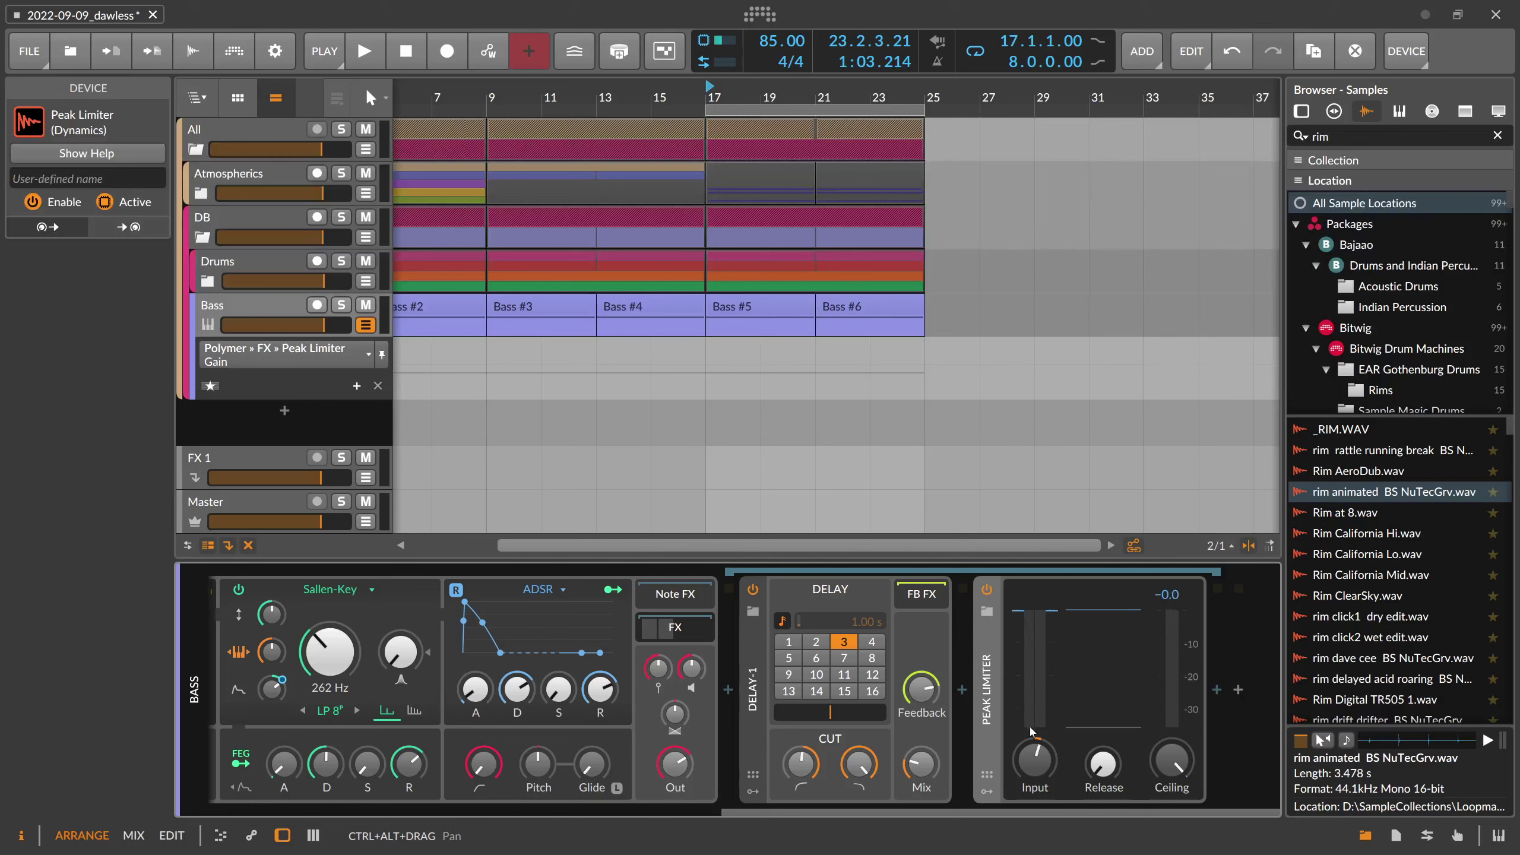
key("space")
left_click_drag(1038, 752, 1037, 721)
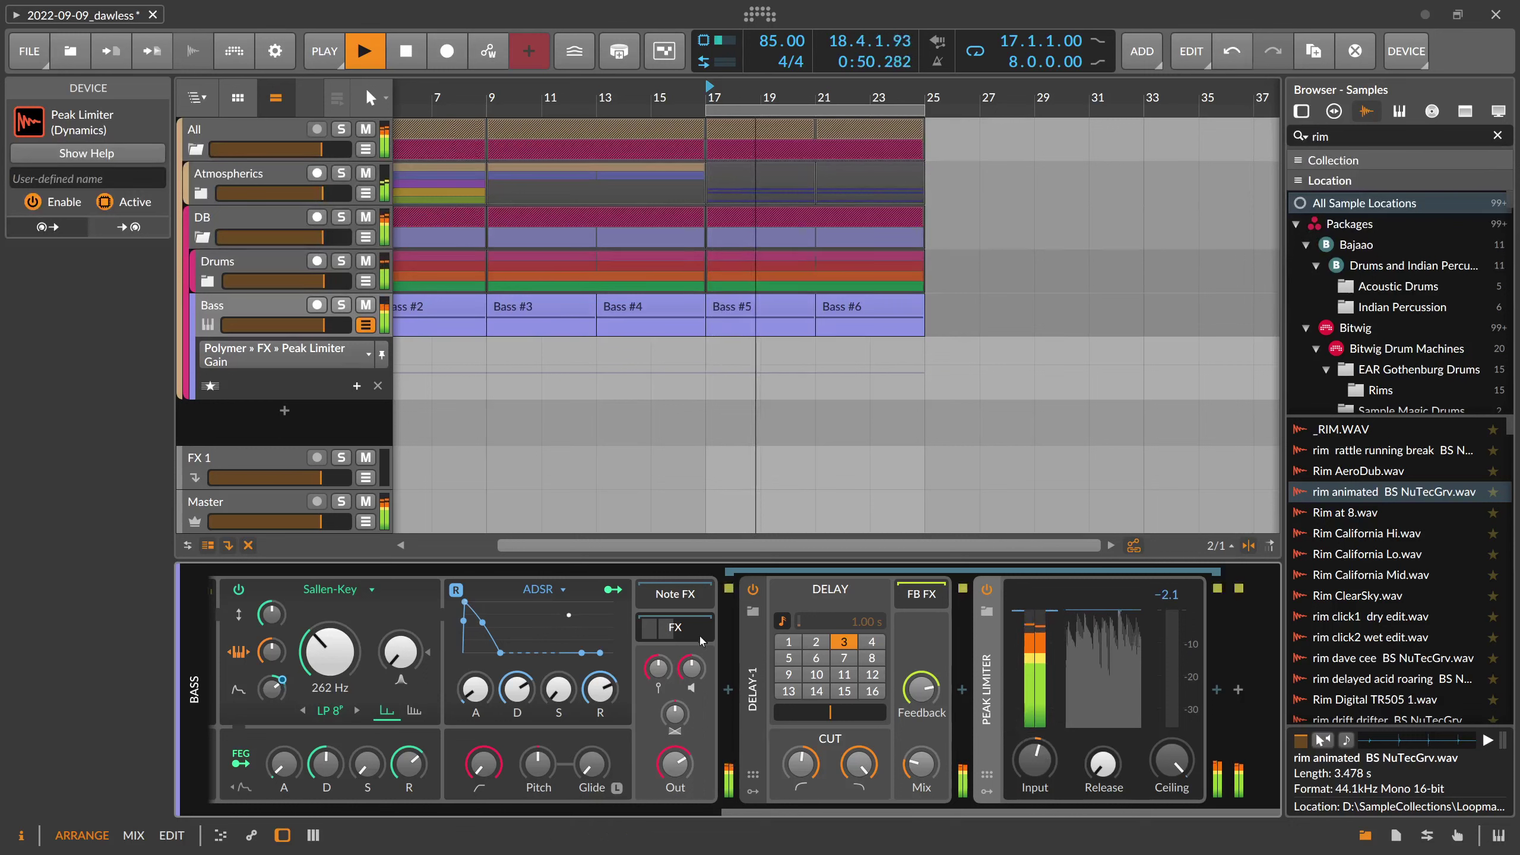
Try a Peak Limiter input gain of +10.1 dB on the bass while replaying the section from bar 17
key("space")
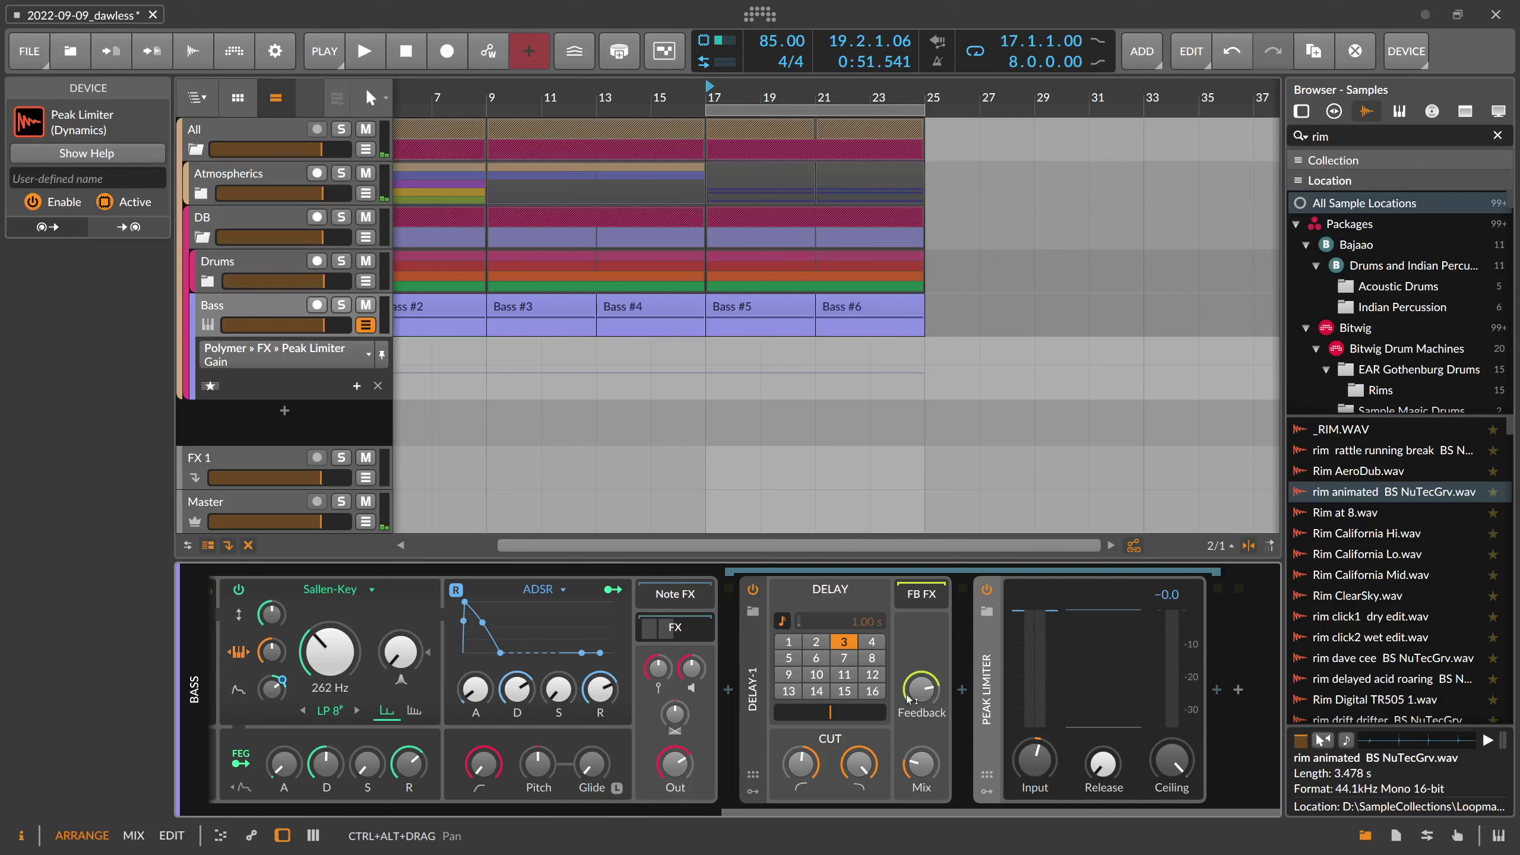
left_click_drag(1035, 760, 1035, 741)
key("space")
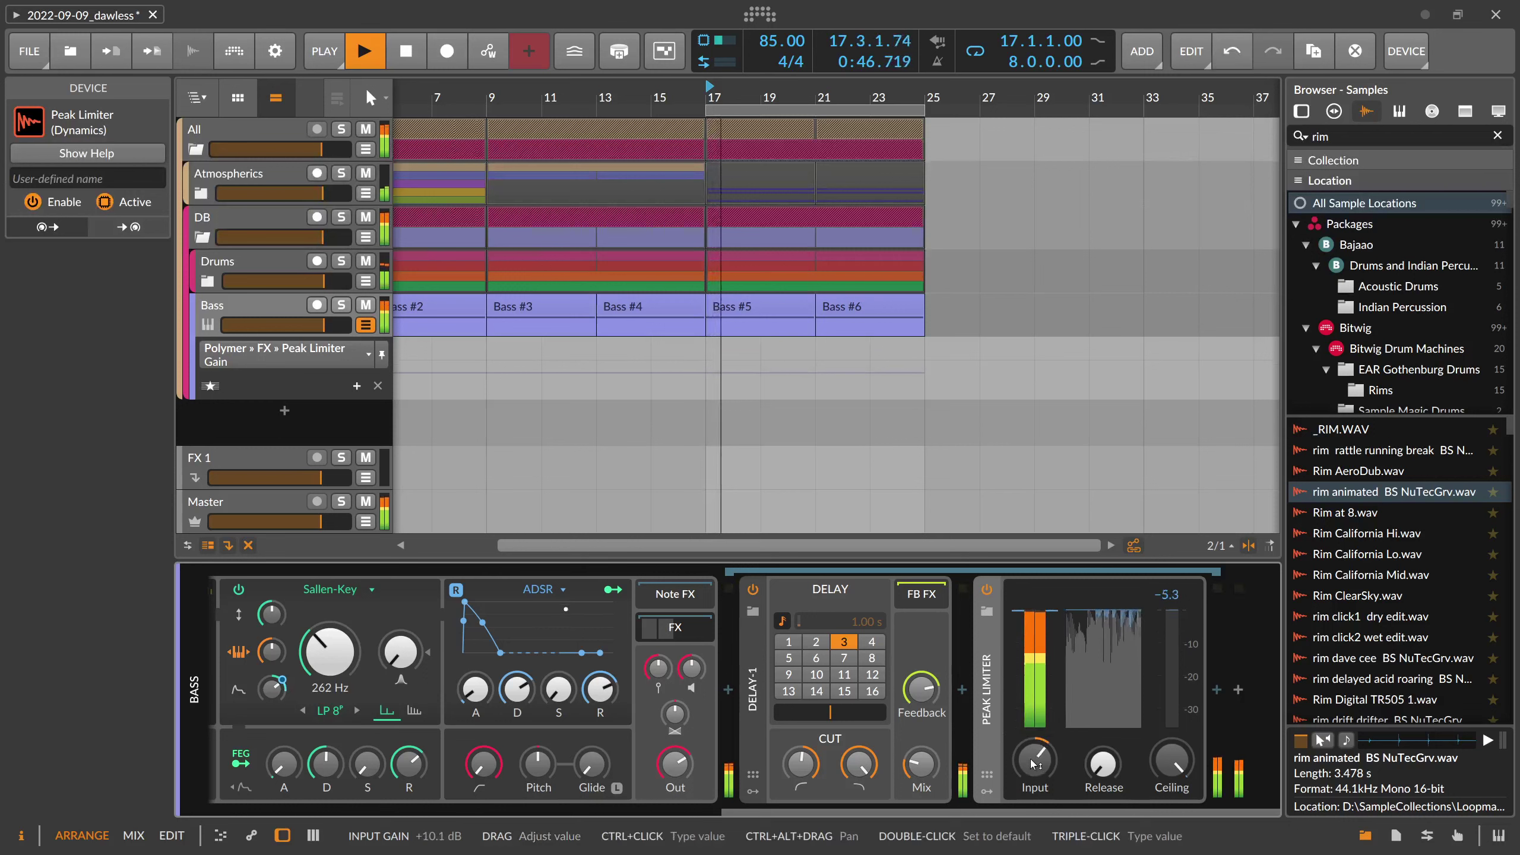
key("space")
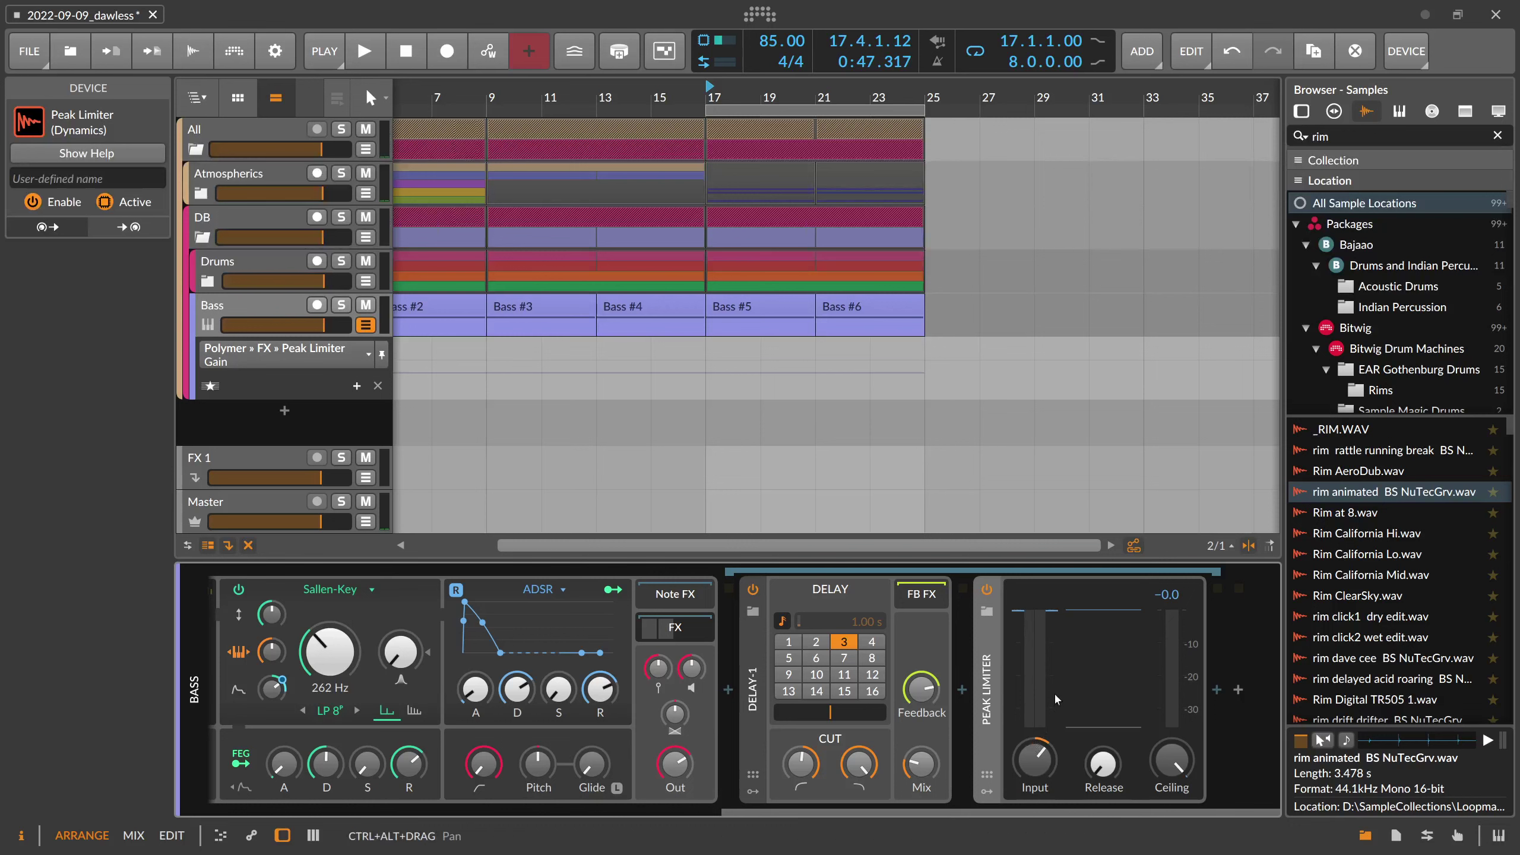
key("space")
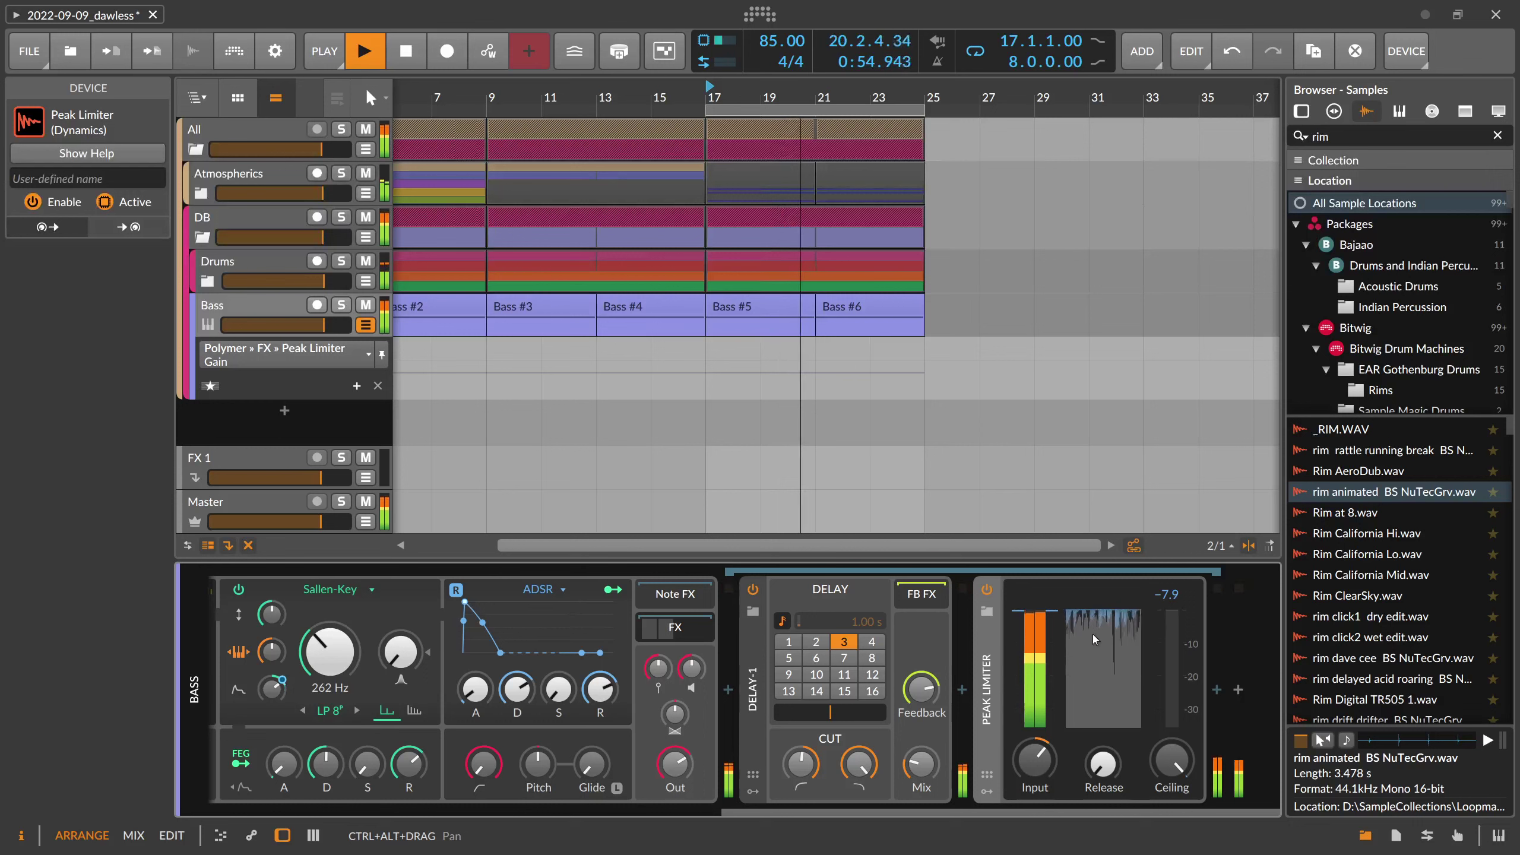
Lower the Peak Limiter's input gain to about +5.9 dB, replaying the section from bar 17 to judge the limiting
left_click_drag(1040, 741, 1040, 750)
key("space")
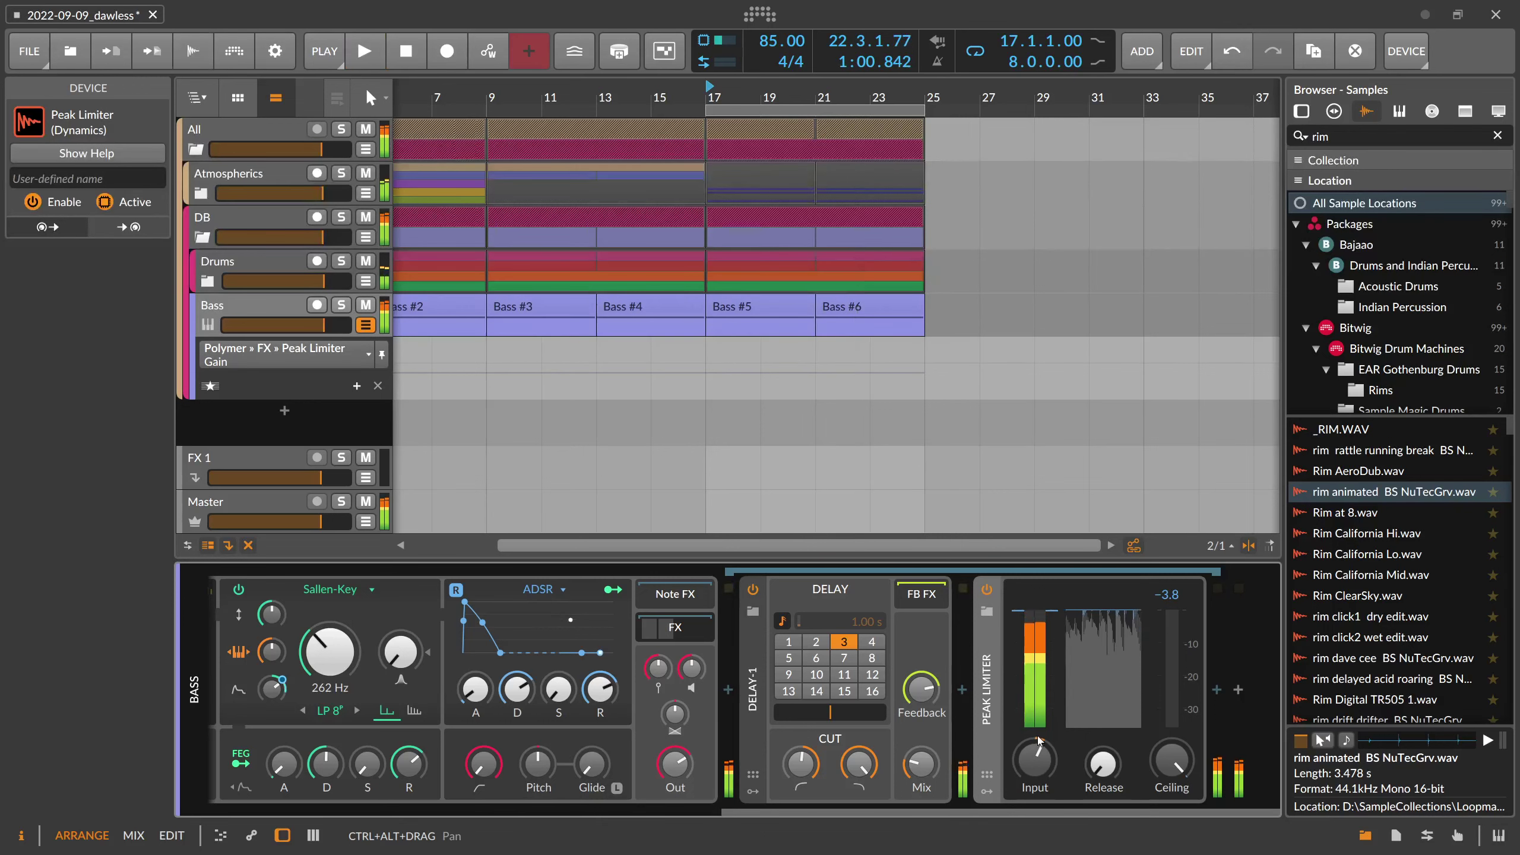
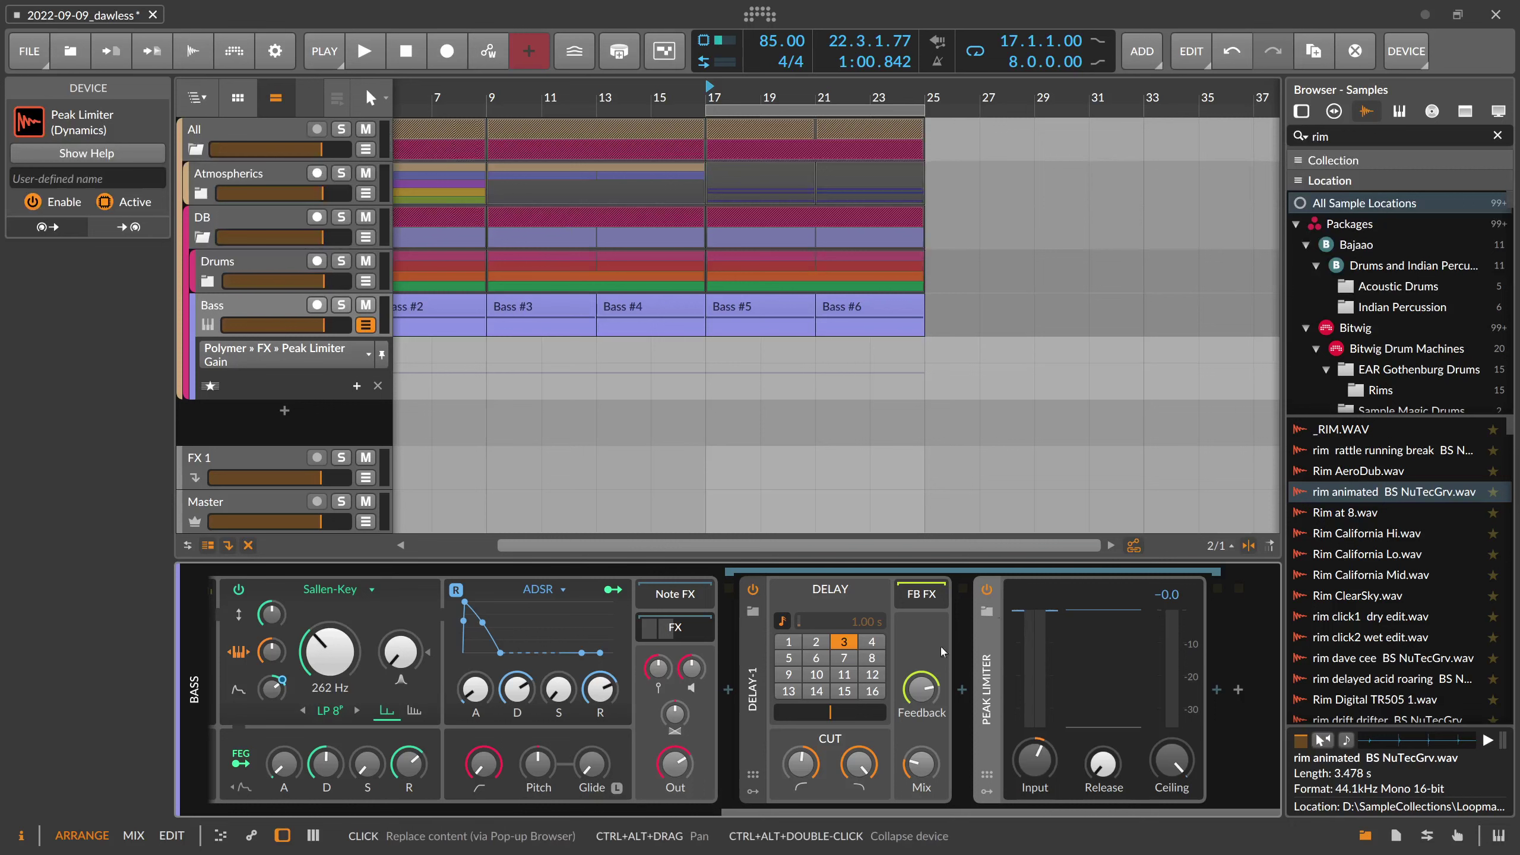
key("space")
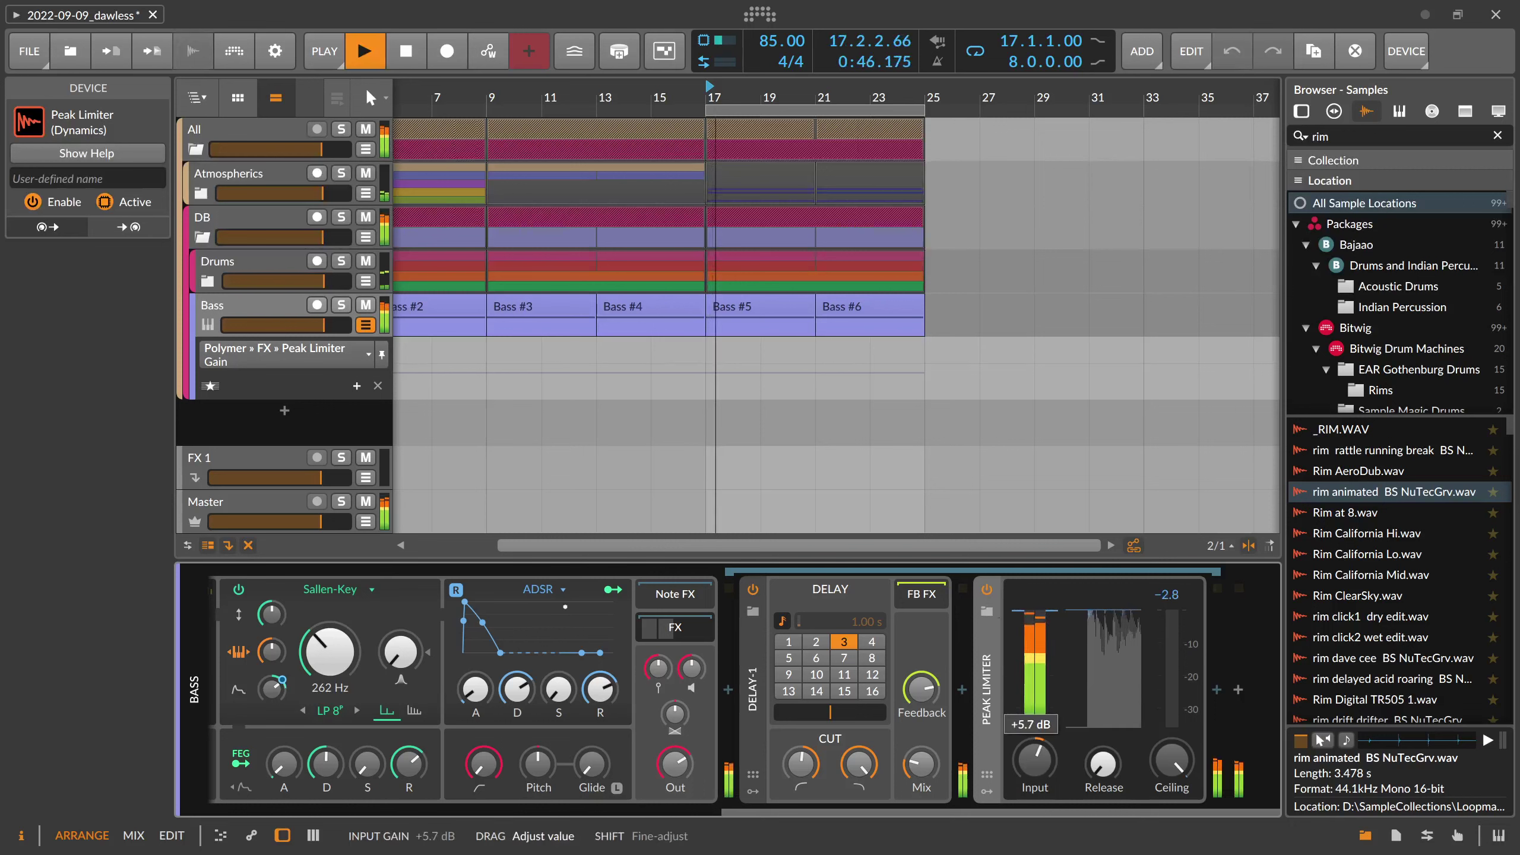
left_click_drag(1029, 762, 1029, 762)
key("space")
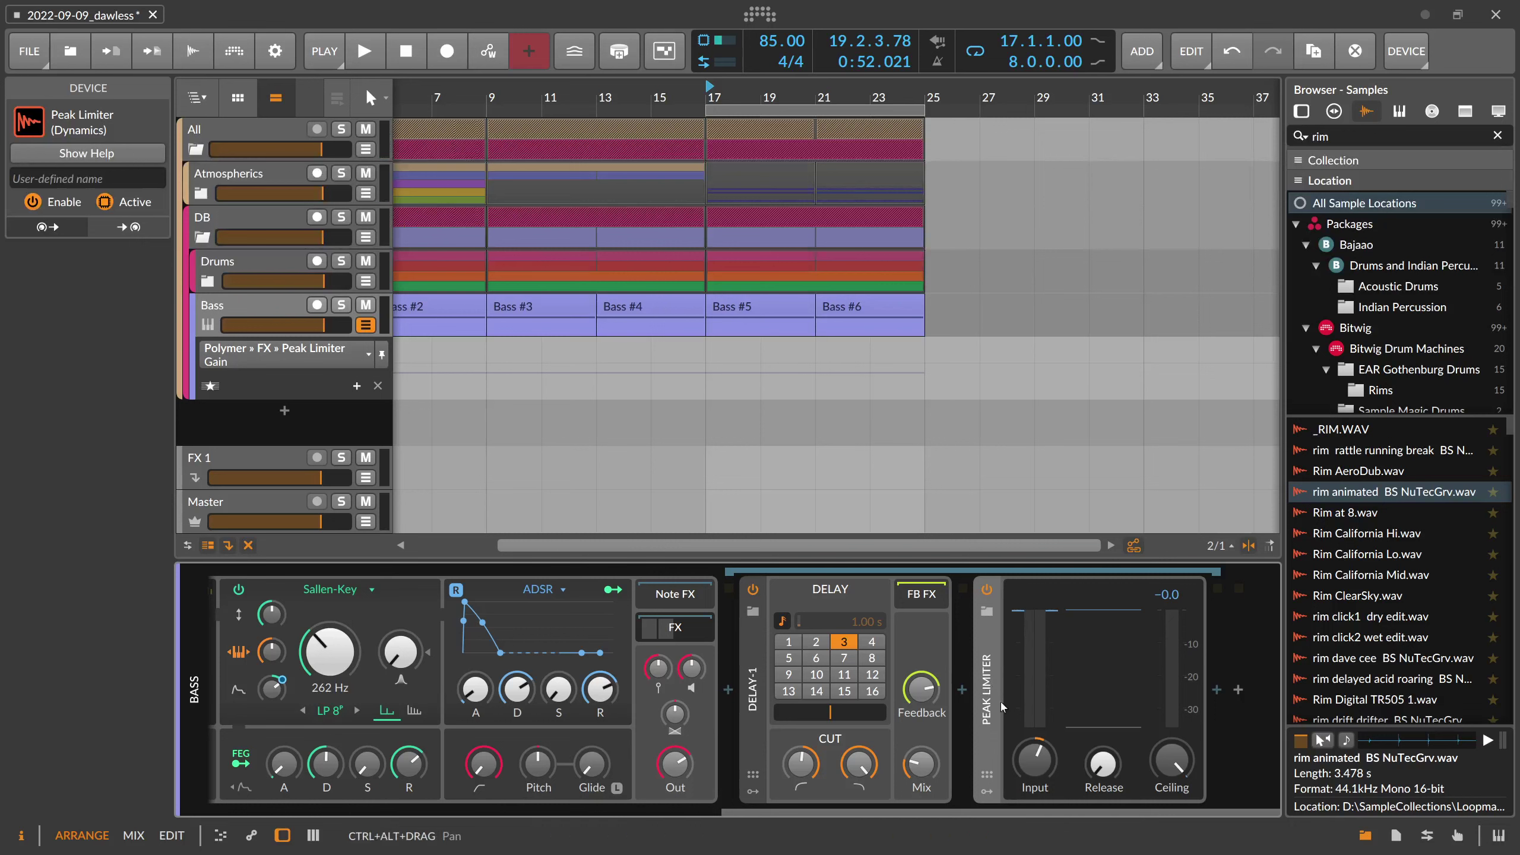
left_click(1034, 758)
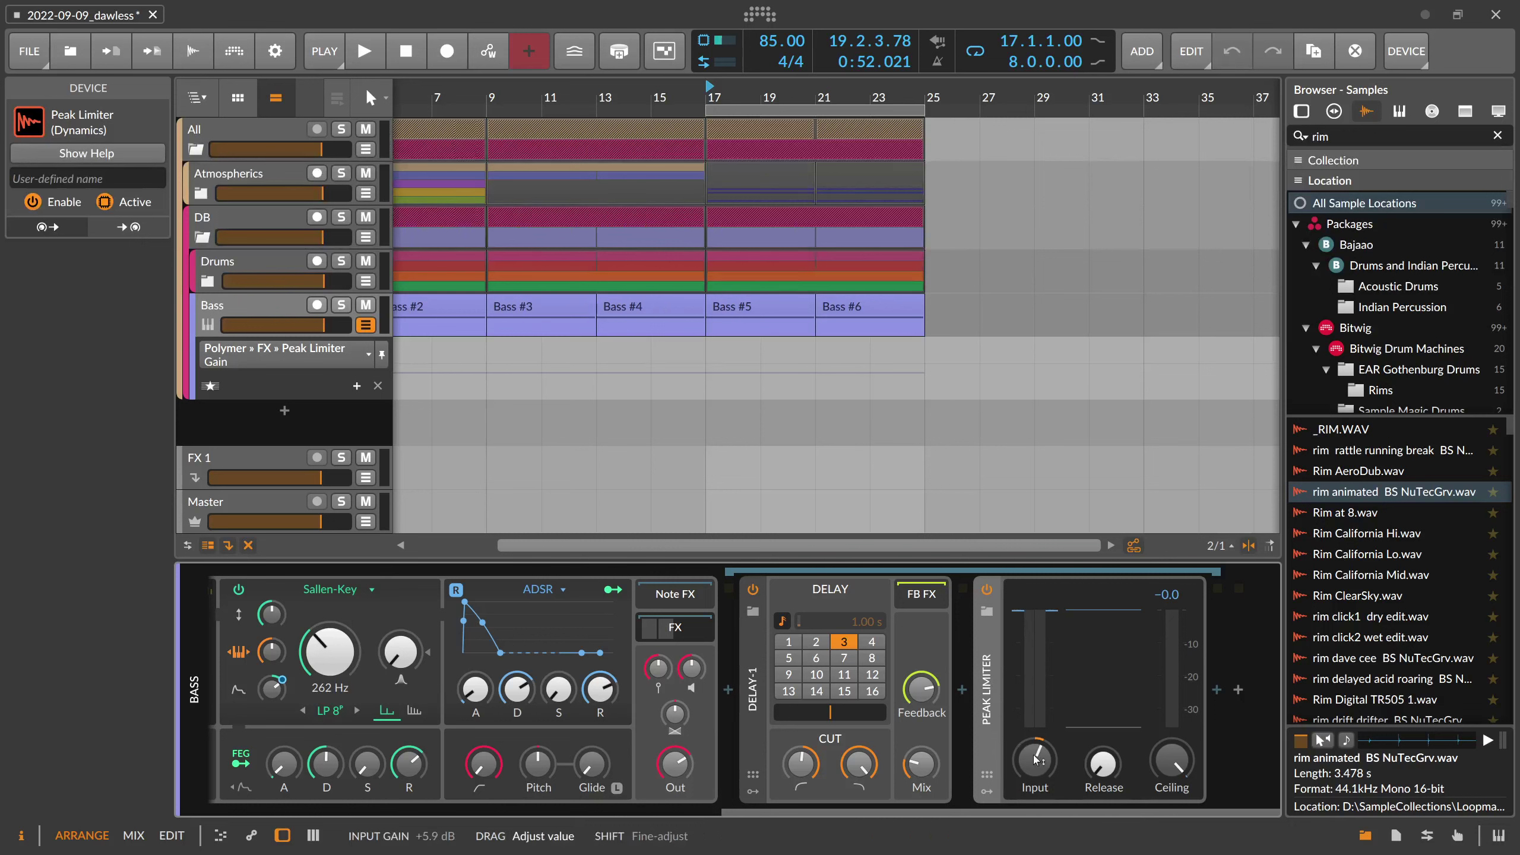
left_click_drag(1034, 758, 1034, 761)
key("space")
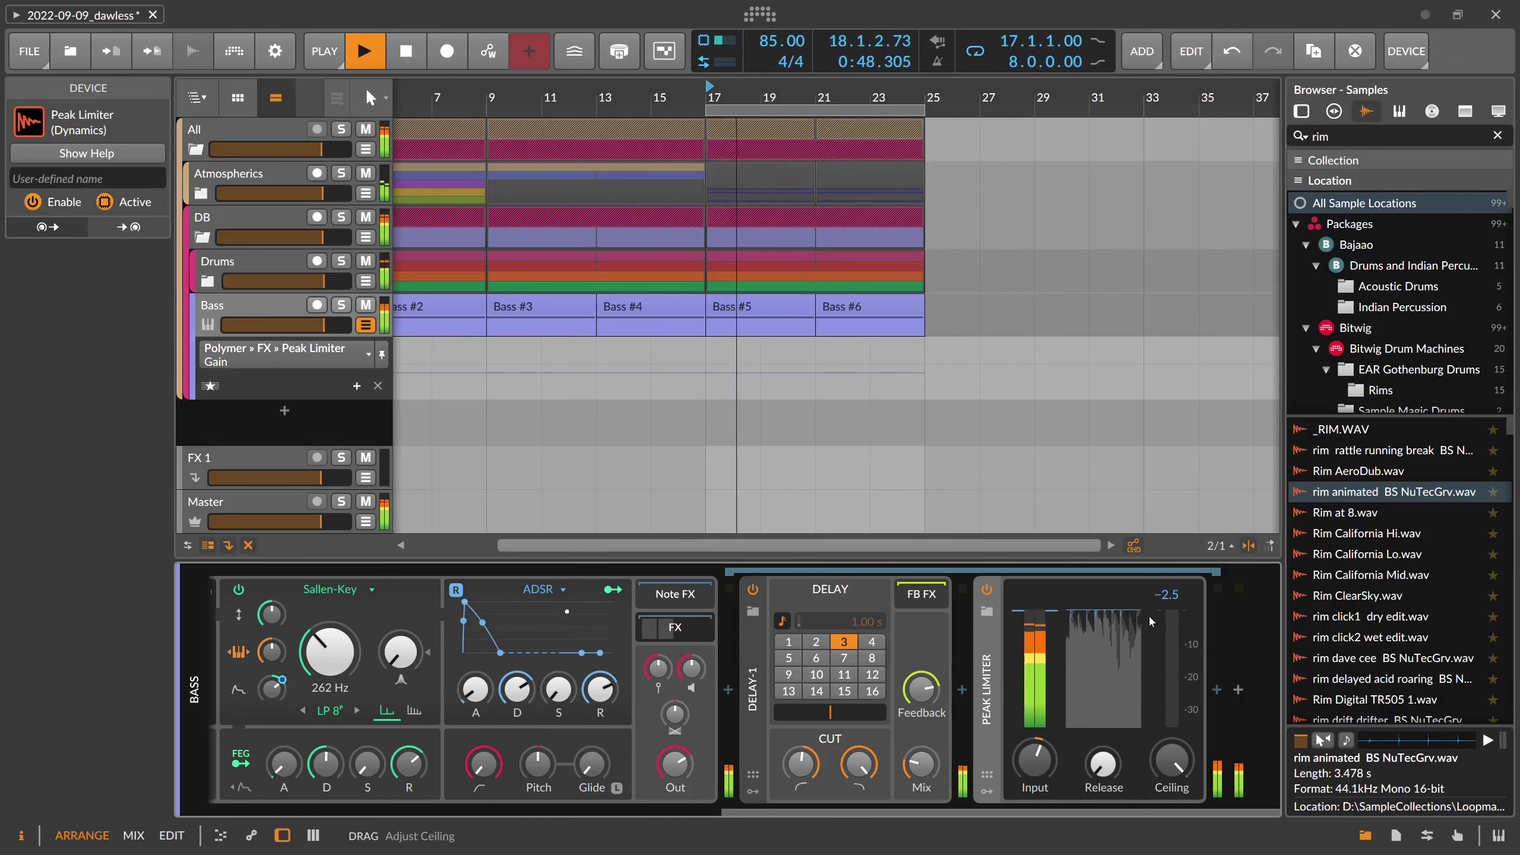
Try a Polymer output level of 0.0 dB and reset the Bass track's peak reading
scroll(753, 639, "left", 5)
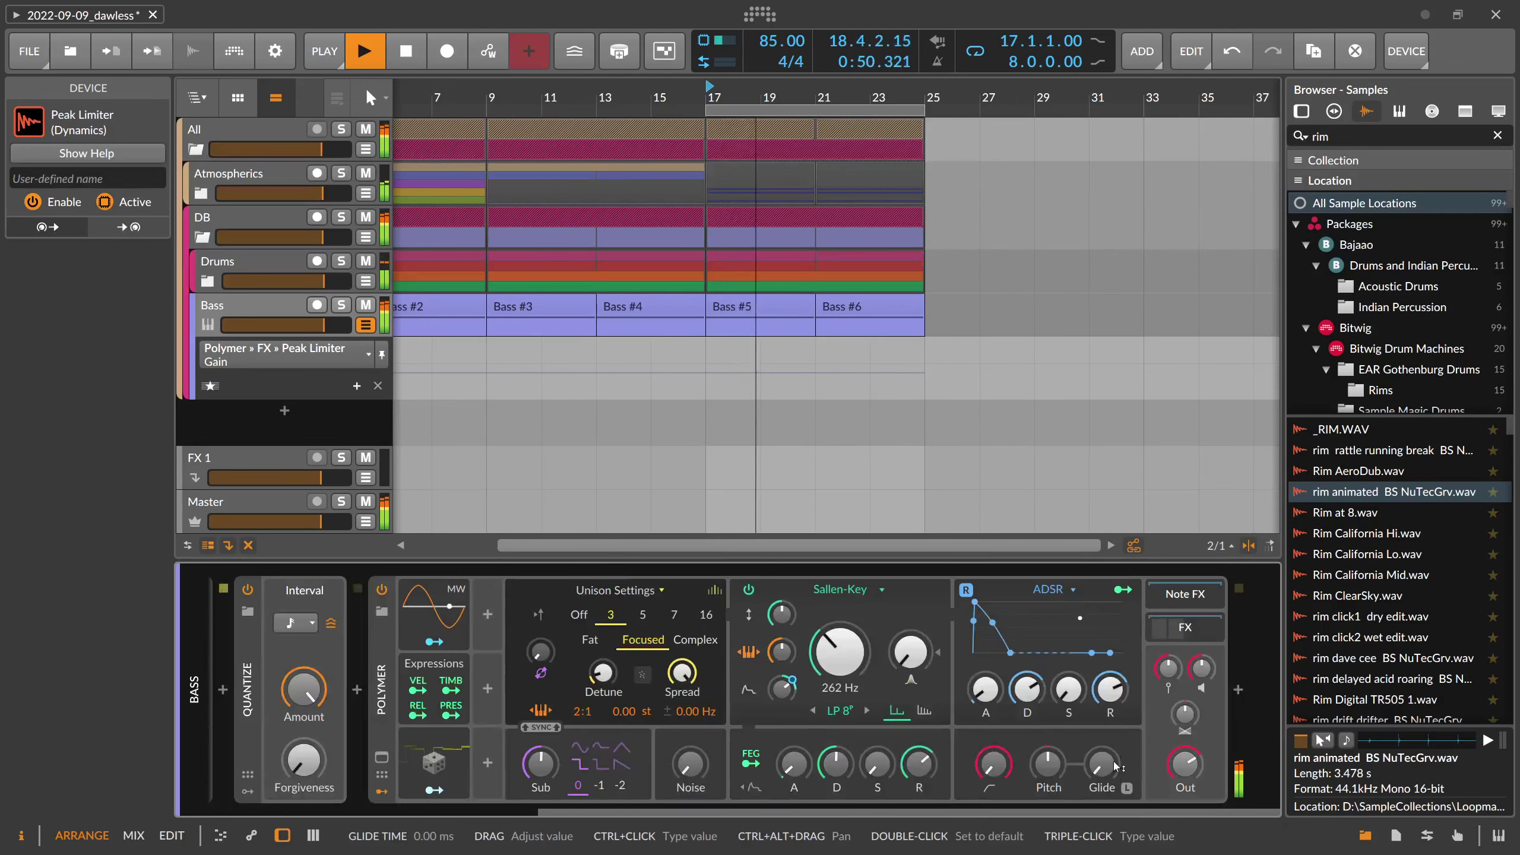
left_click(1186, 767, "ctrl")
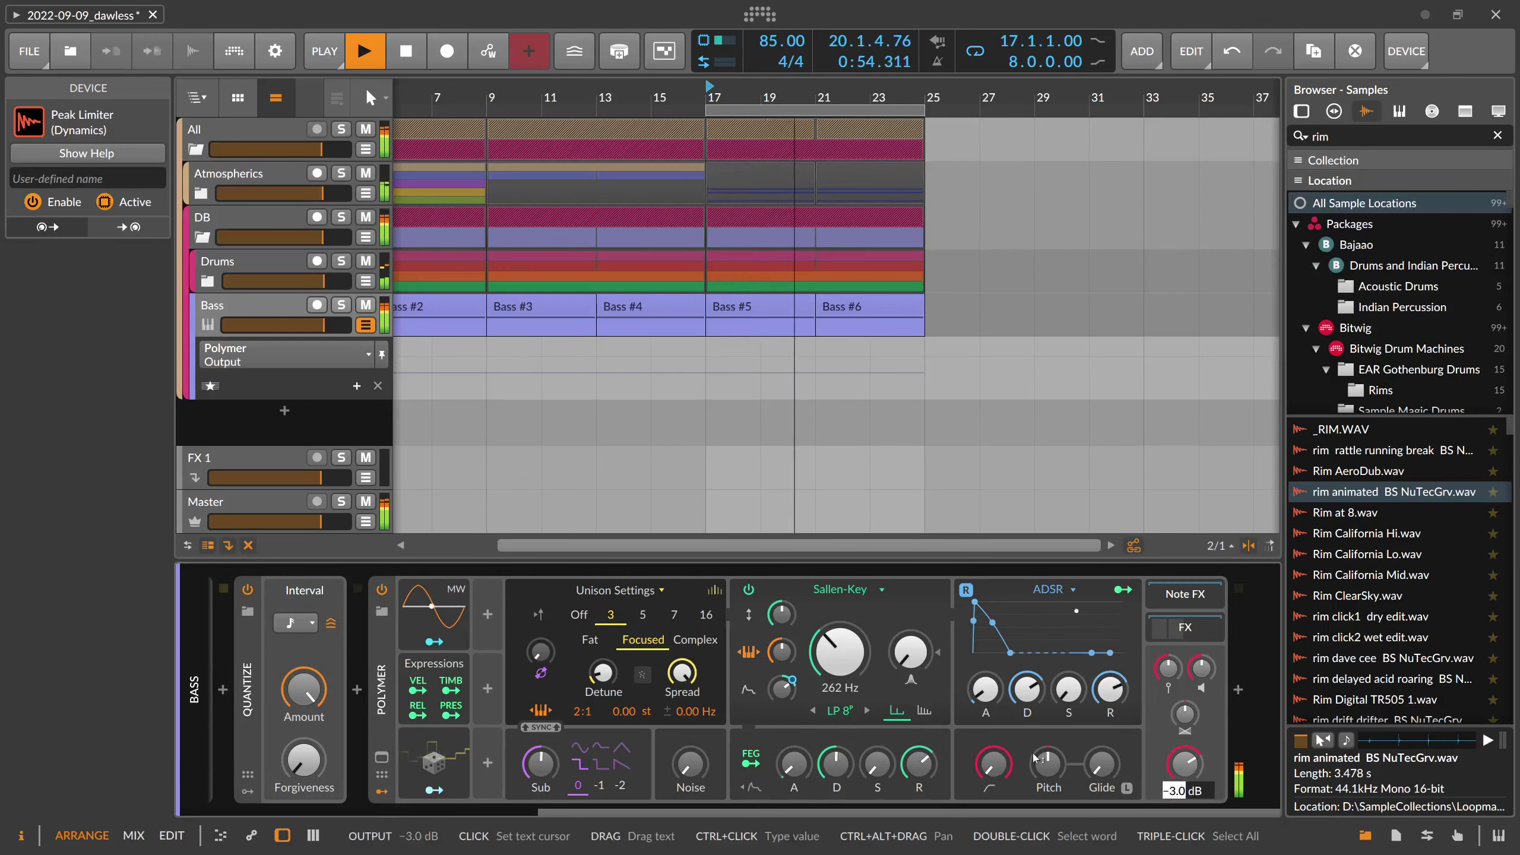
left_click(294, 431)
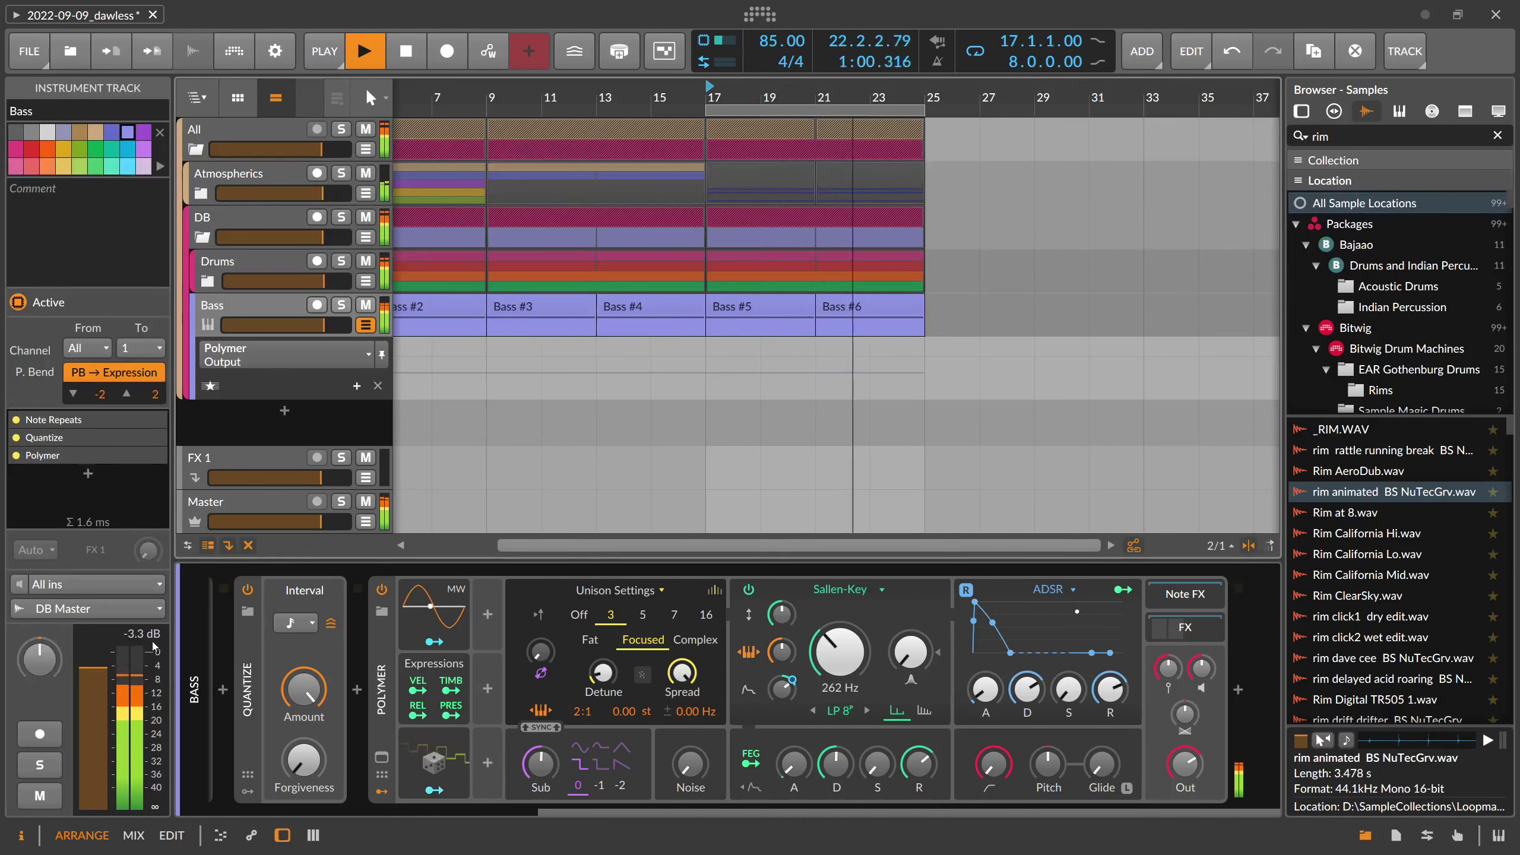
left_click(1193, 768, "ctrl")
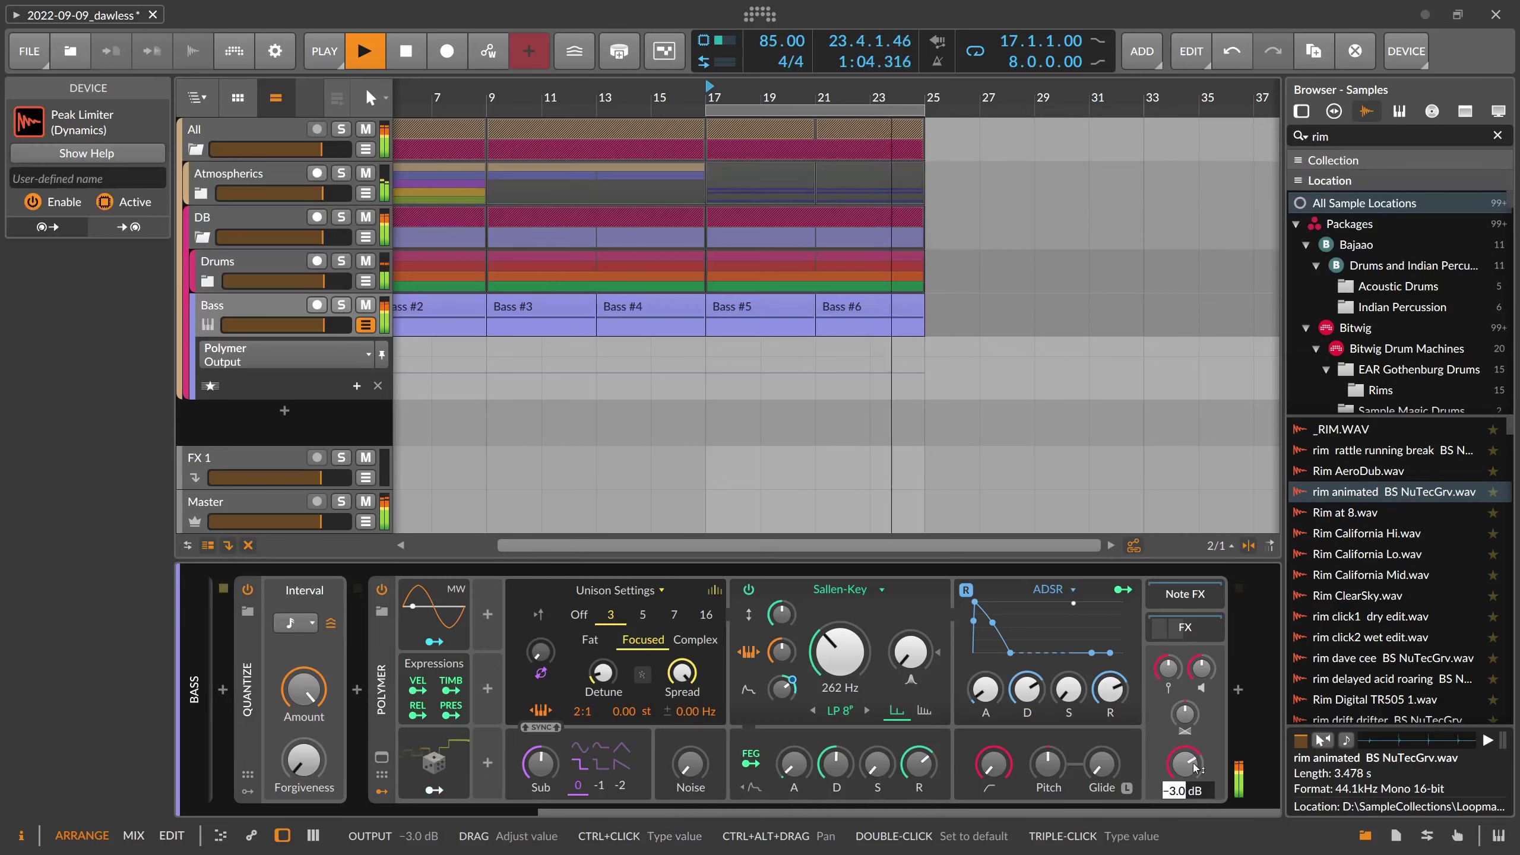
key("Return")
left_click(144, 649)
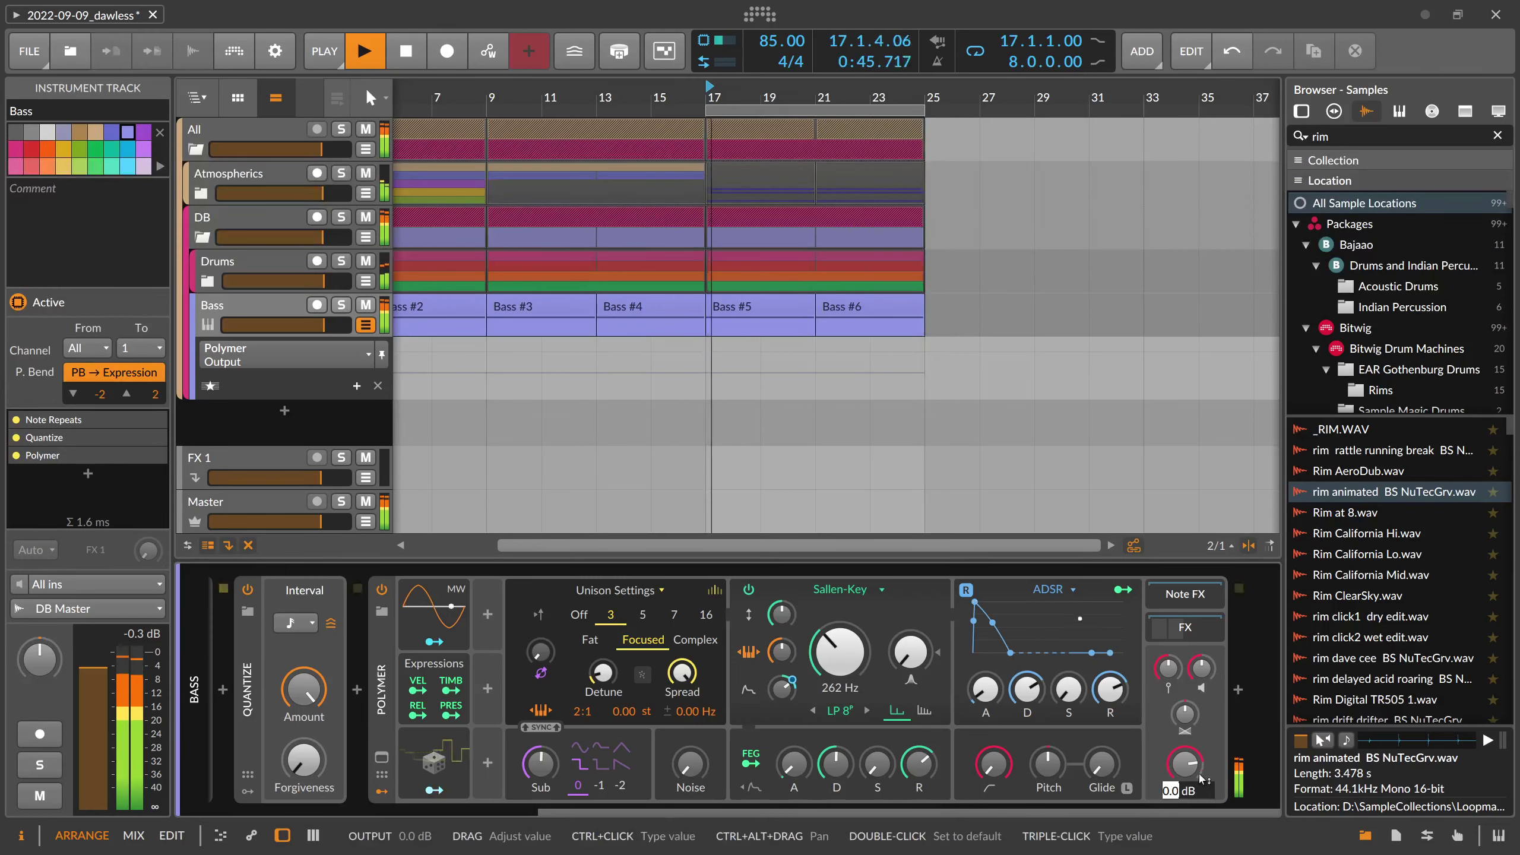
Set Polymer's output level to -3 dB and reduce it further to -4 dB
type("-3")
key("Return")
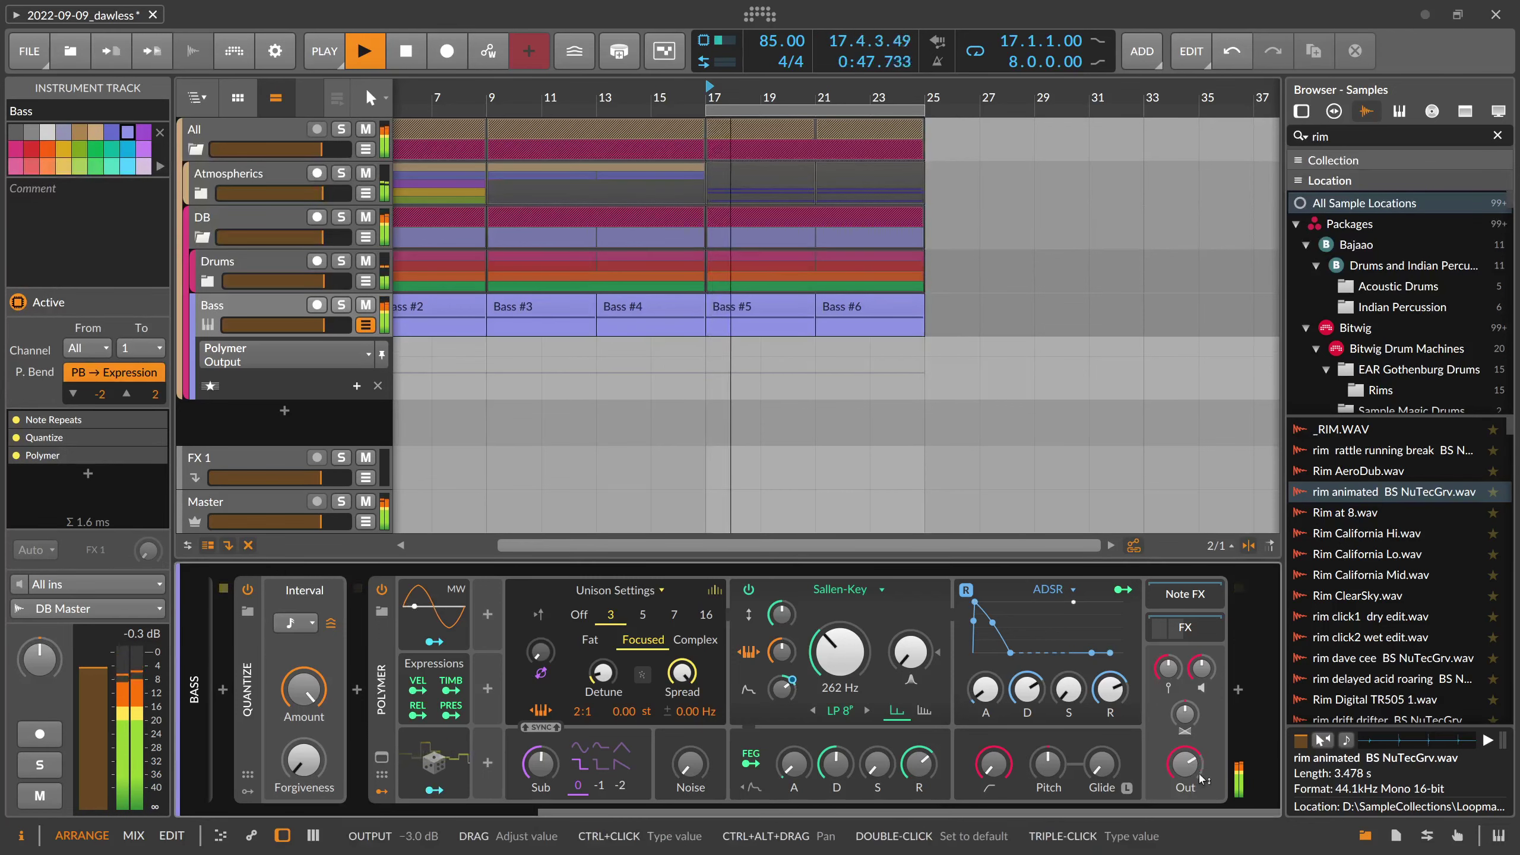
left_click(1185, 764, "ctrl")
type("-dB")
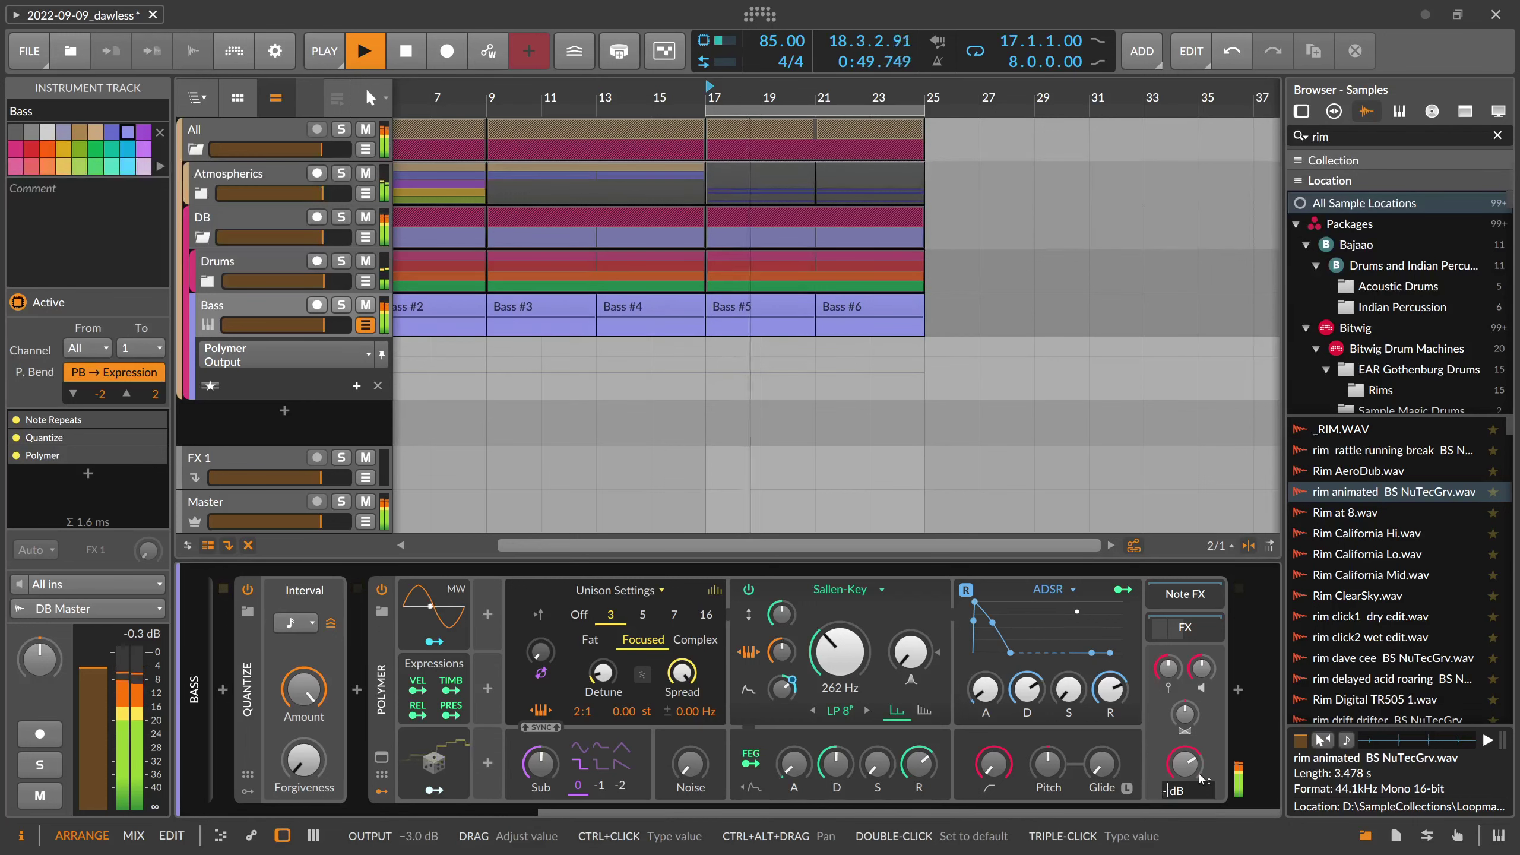
type("4")
key("Return")
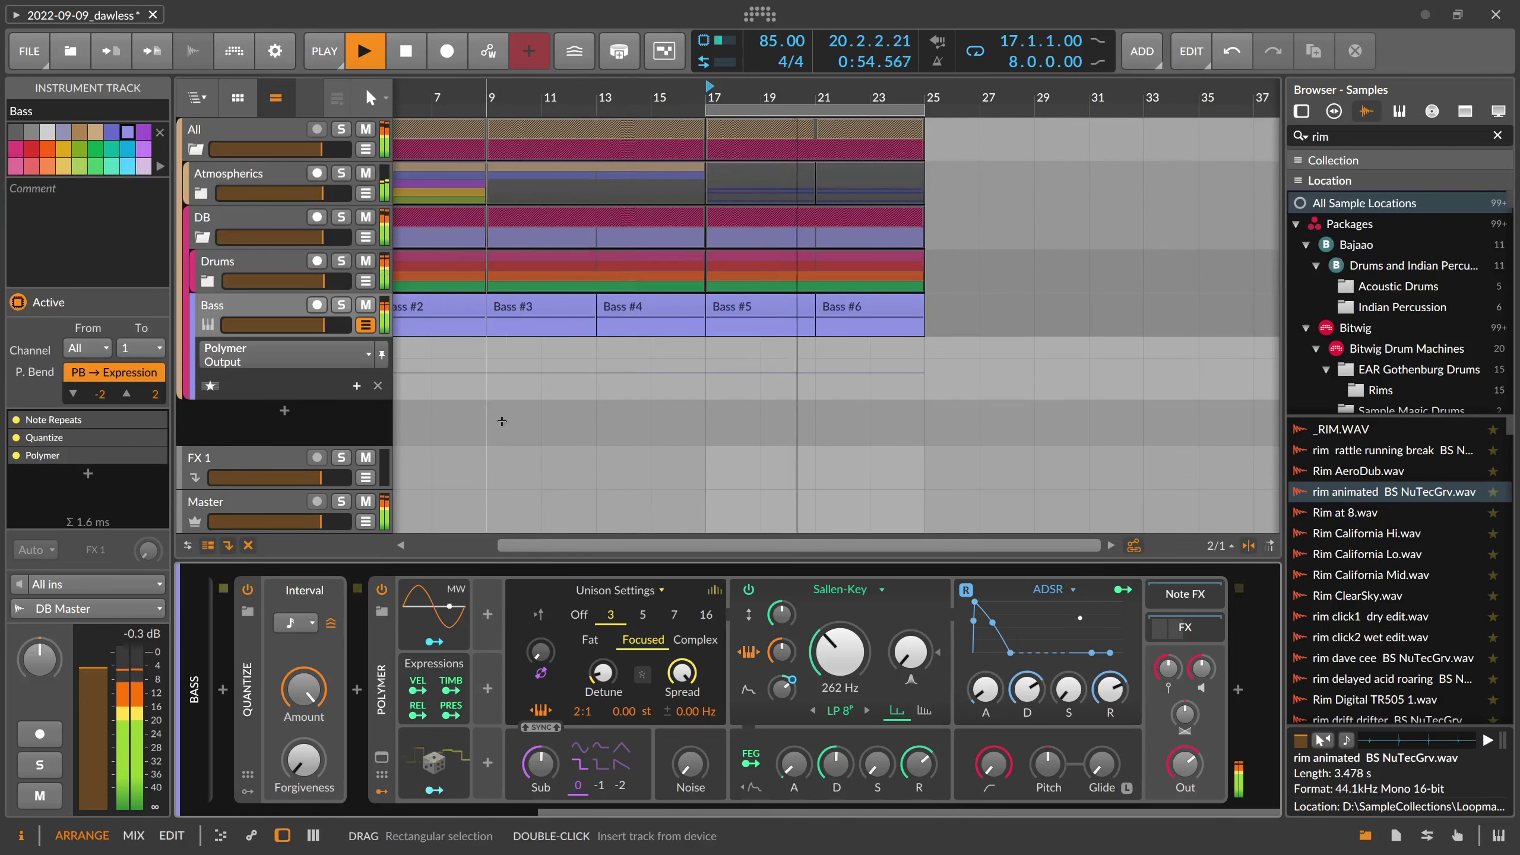
Expand and solo the Drums group and select its E-Kick track
left_click(326, 810)
left_click_drag(339, 807, 665, 808)
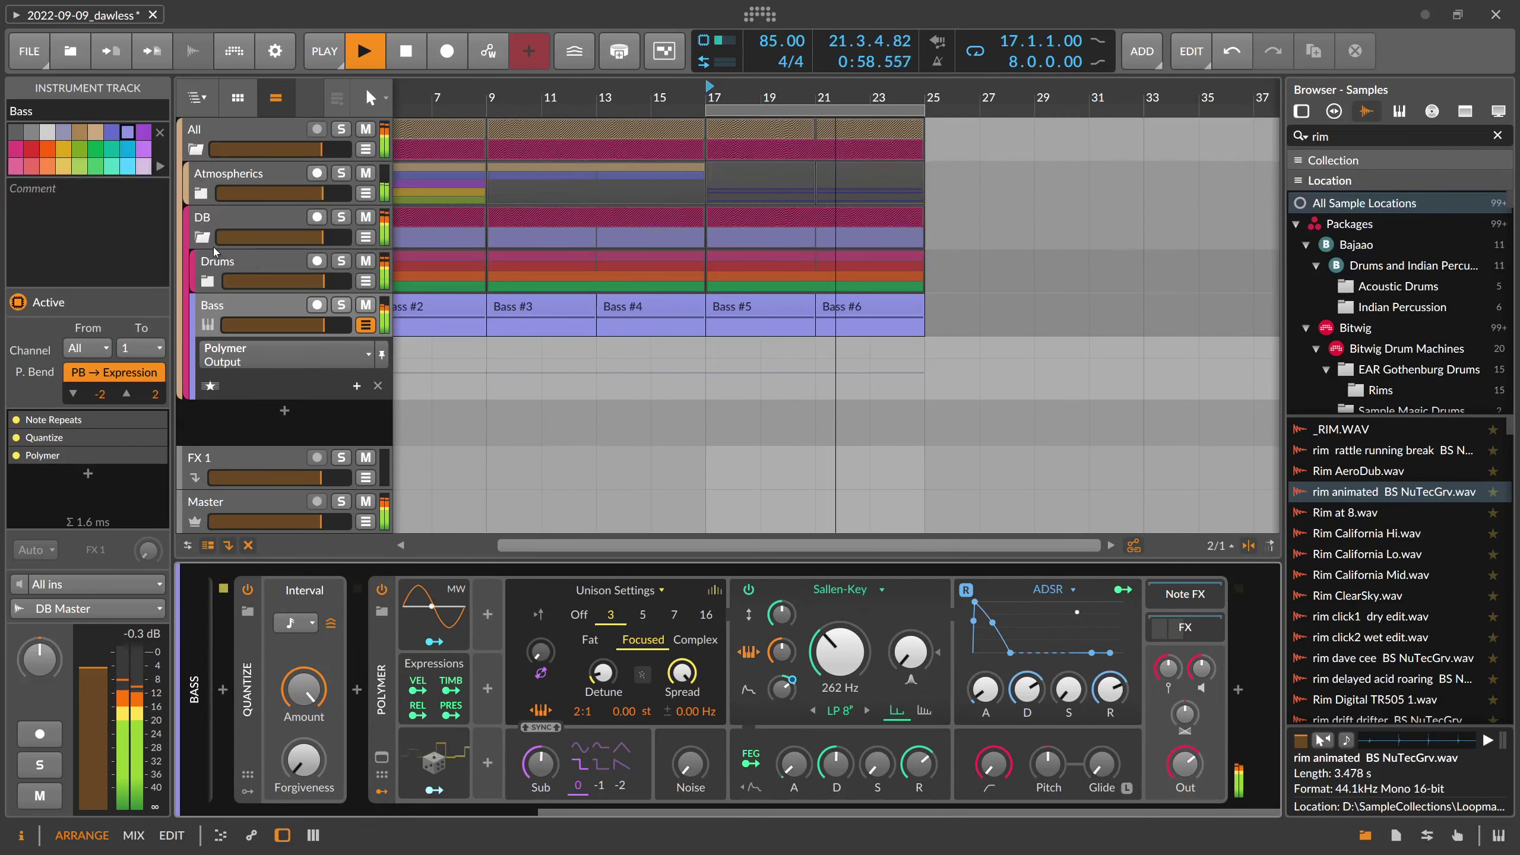
left_click(210, 258)
left_click(207, 281)
left_click(341, 261)
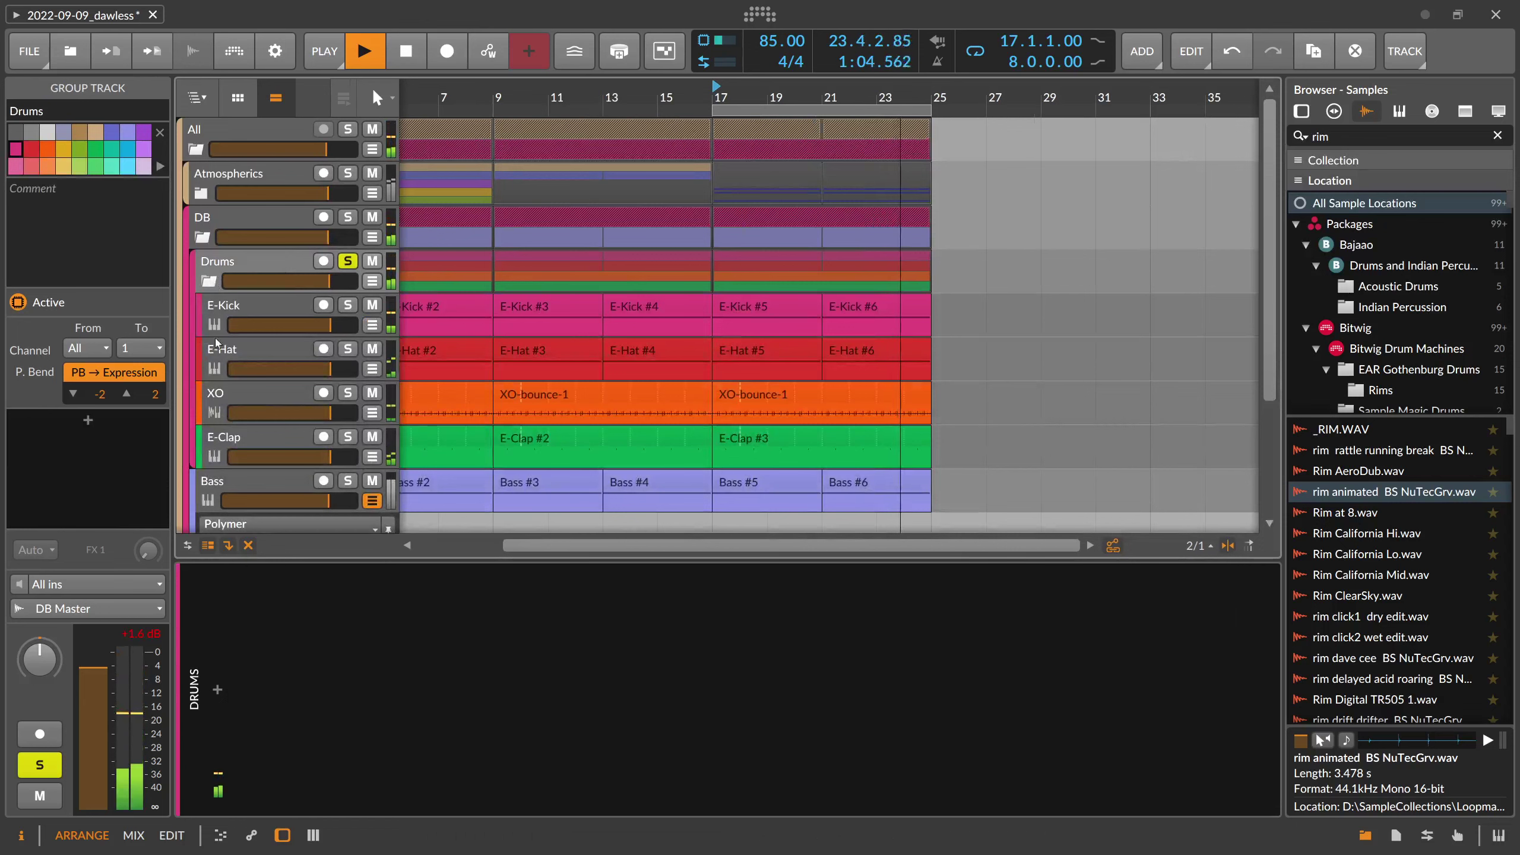
left_click(235, 303)
left_click(245, 262)
left_click(245, 311)
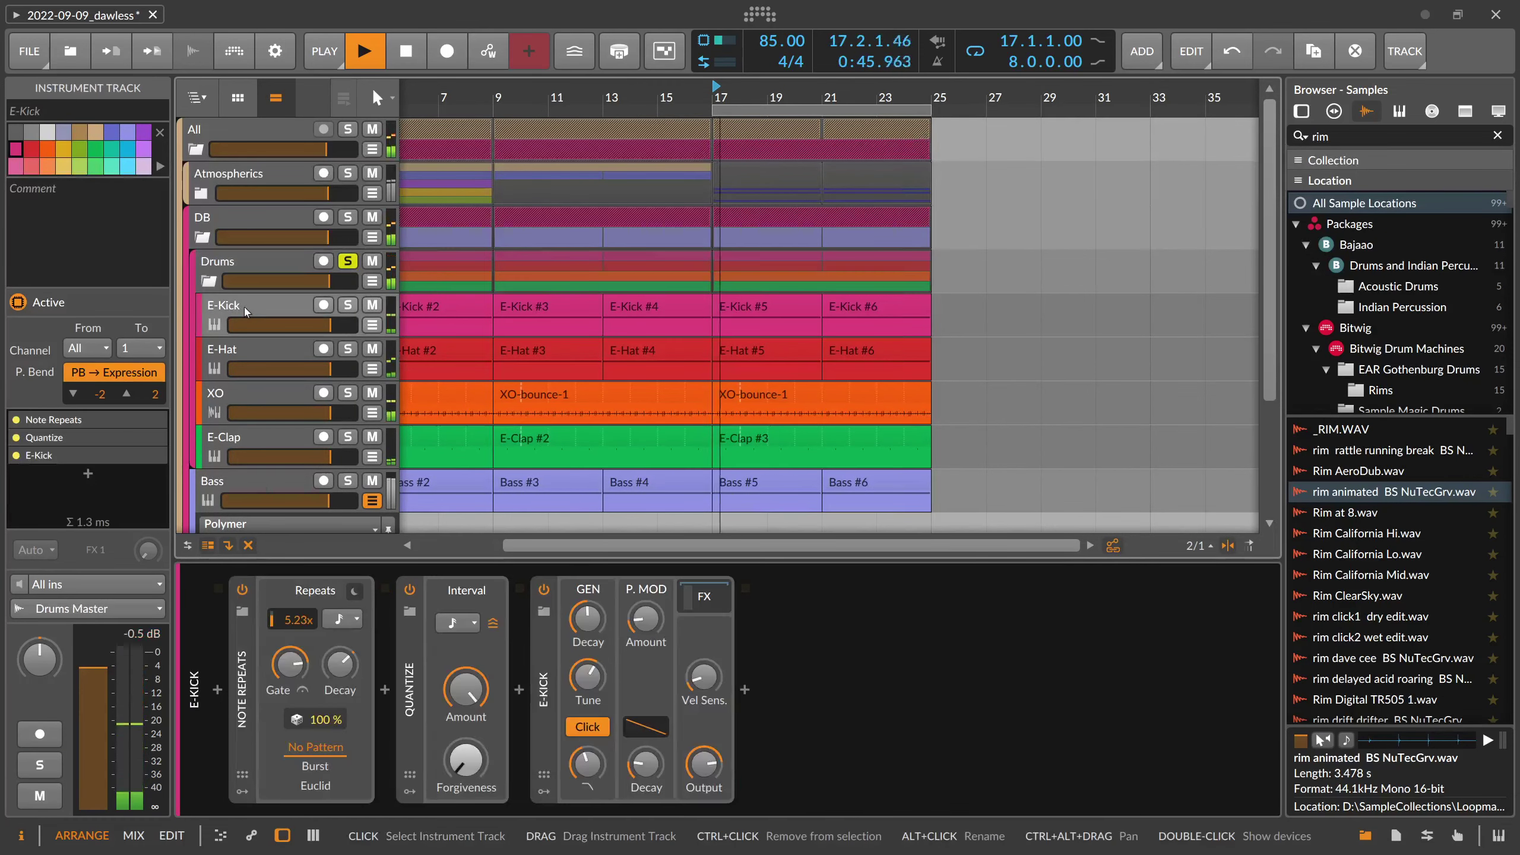
Add the Hard-Clip preset after Multiband FX-2 in the E-Kick device's FX chain
left_click(717, 609)
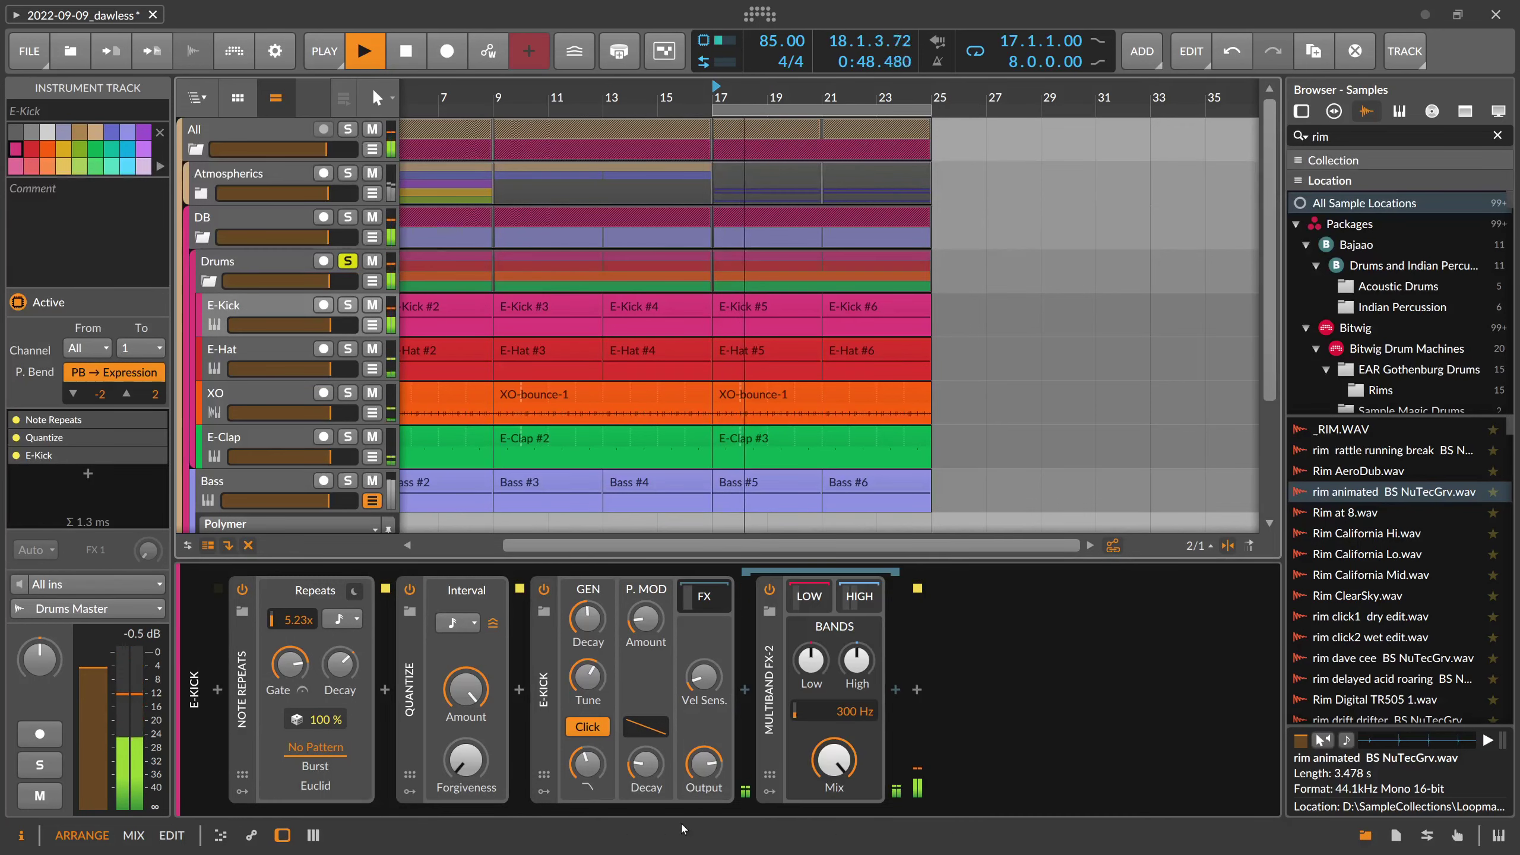
left_click(901, 689)
type("hard")
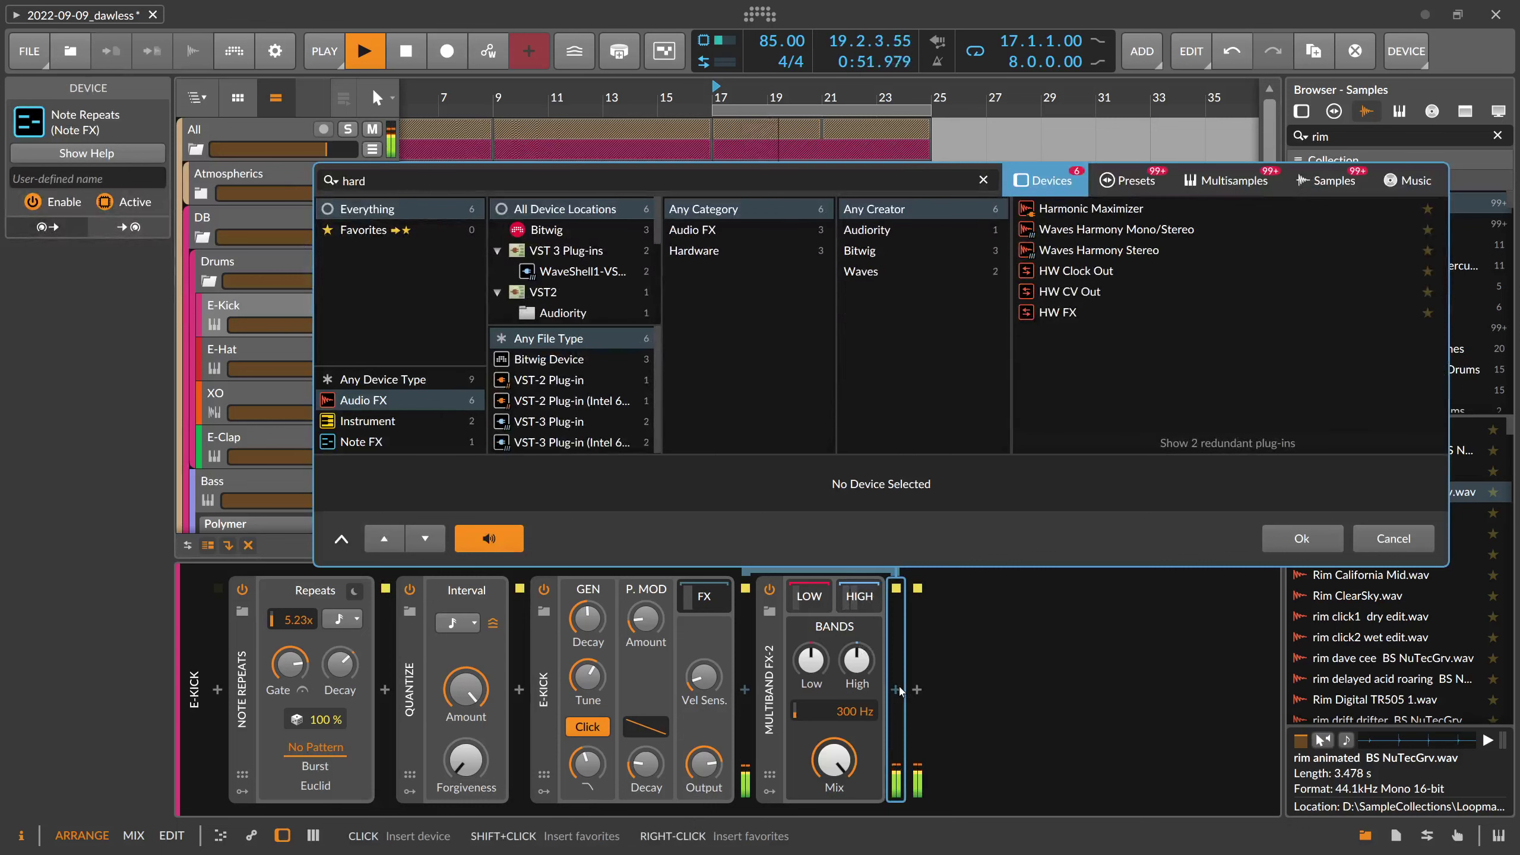
left_click(1129, 181)
double_click(1105, 229)
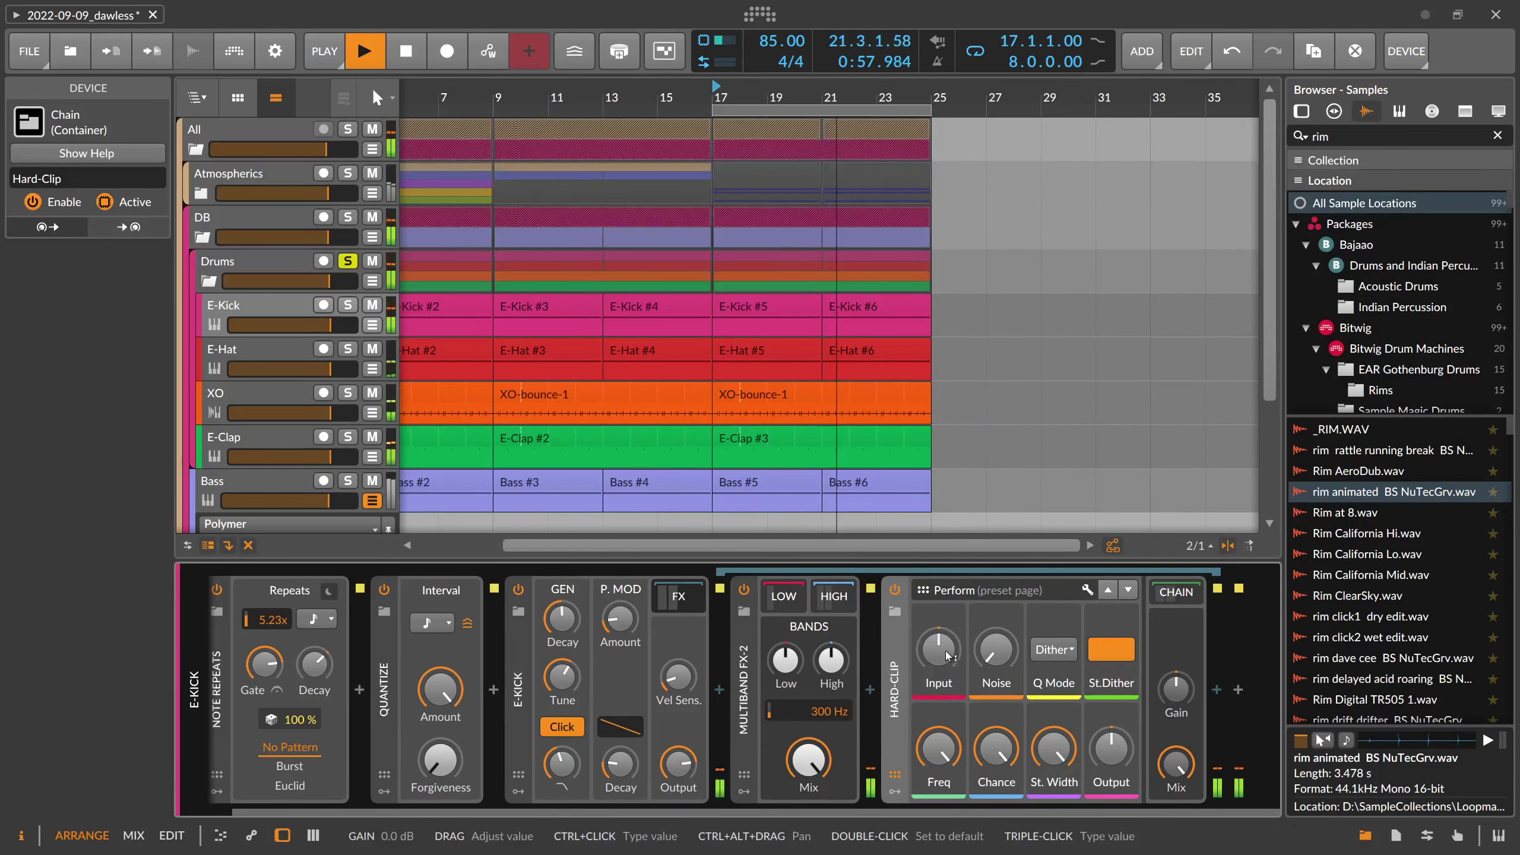
left_click_drag(347, 813, 321, 813)
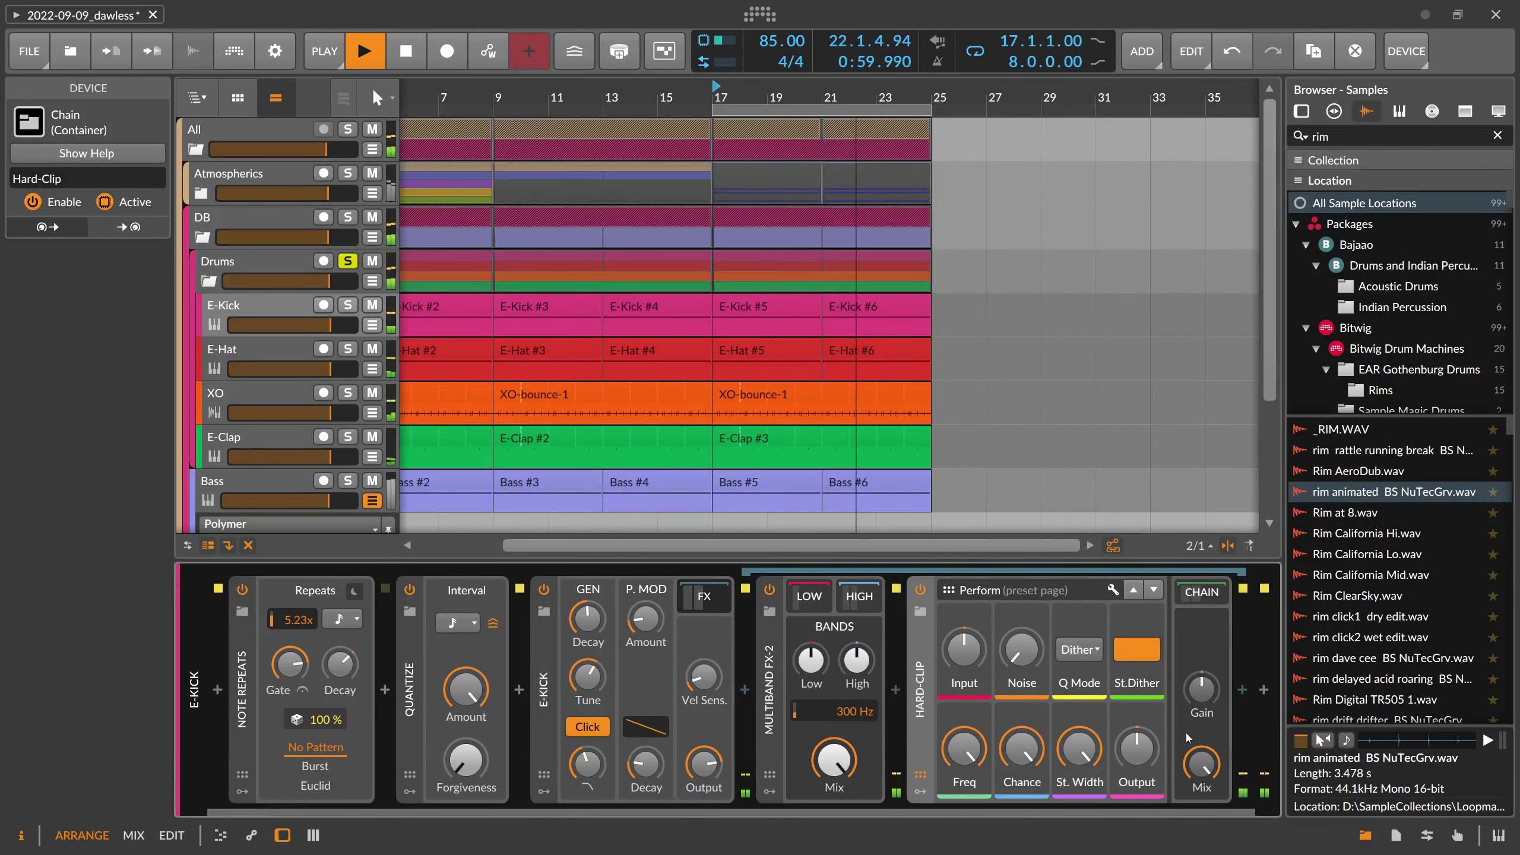
Add a Peak Limiter after Hard-Clip in the E-Kick device's FX chain
left_click(1243, 691)
type("peak")
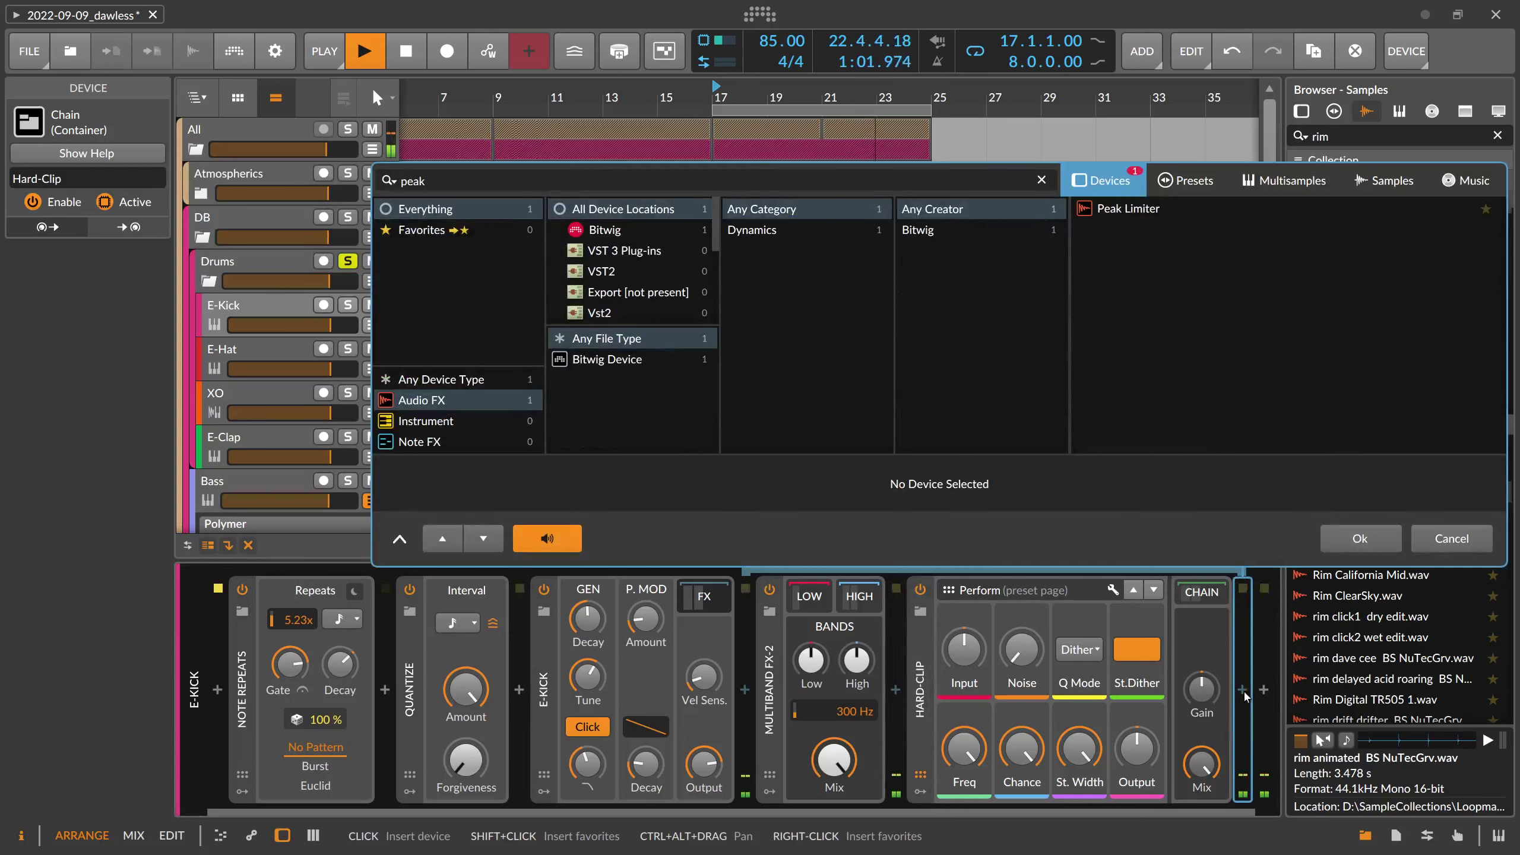
key("Return")
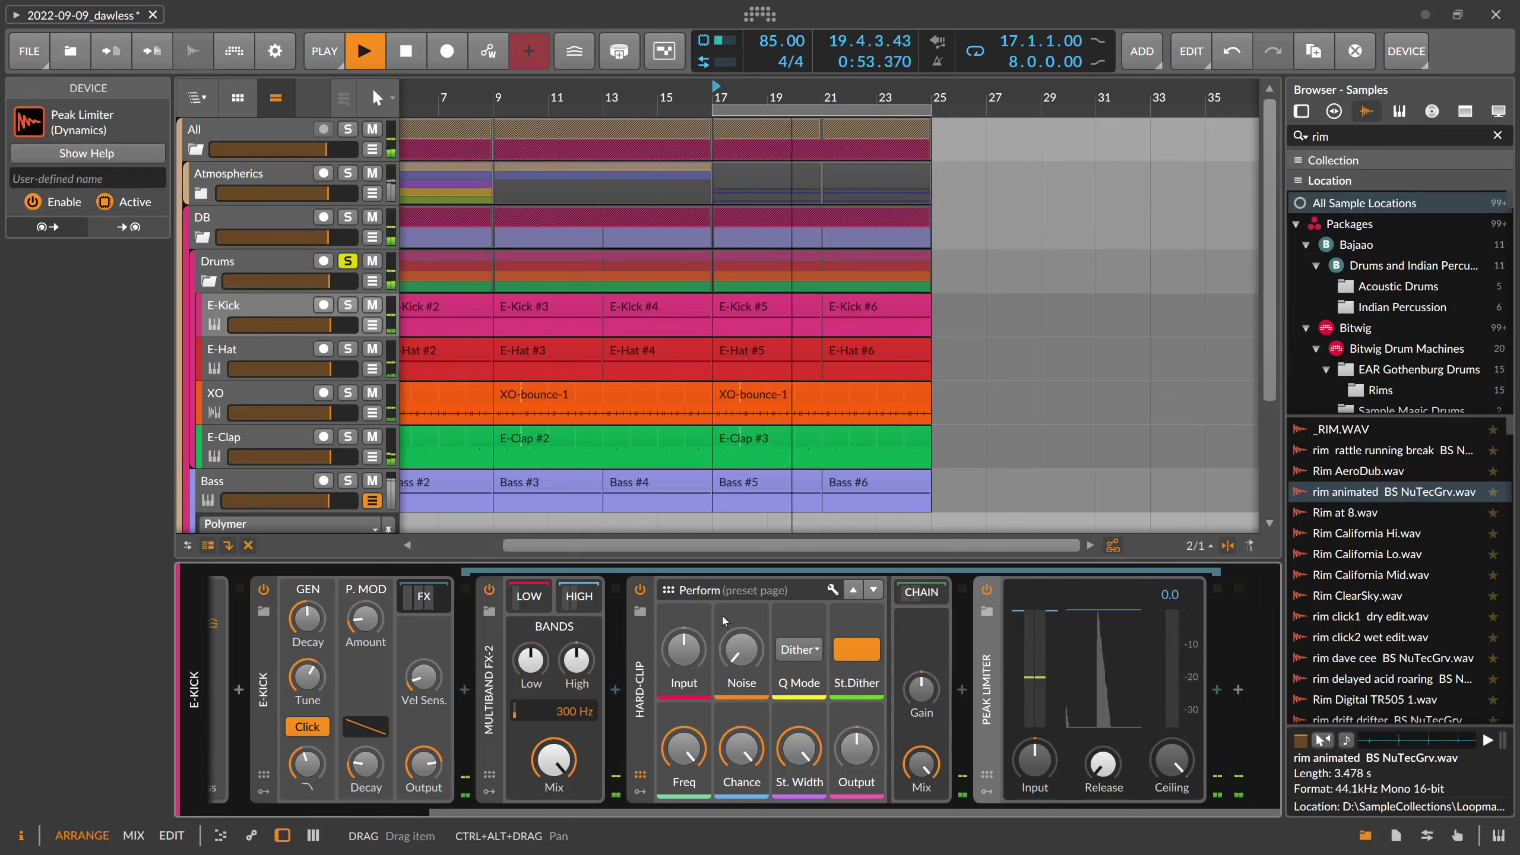
Adjust Hard-Clip's input gain to about +2.7 dB while checking the E-Kick track's level, and close the FX chain
left_click_drag(684, 650, 684, 607)
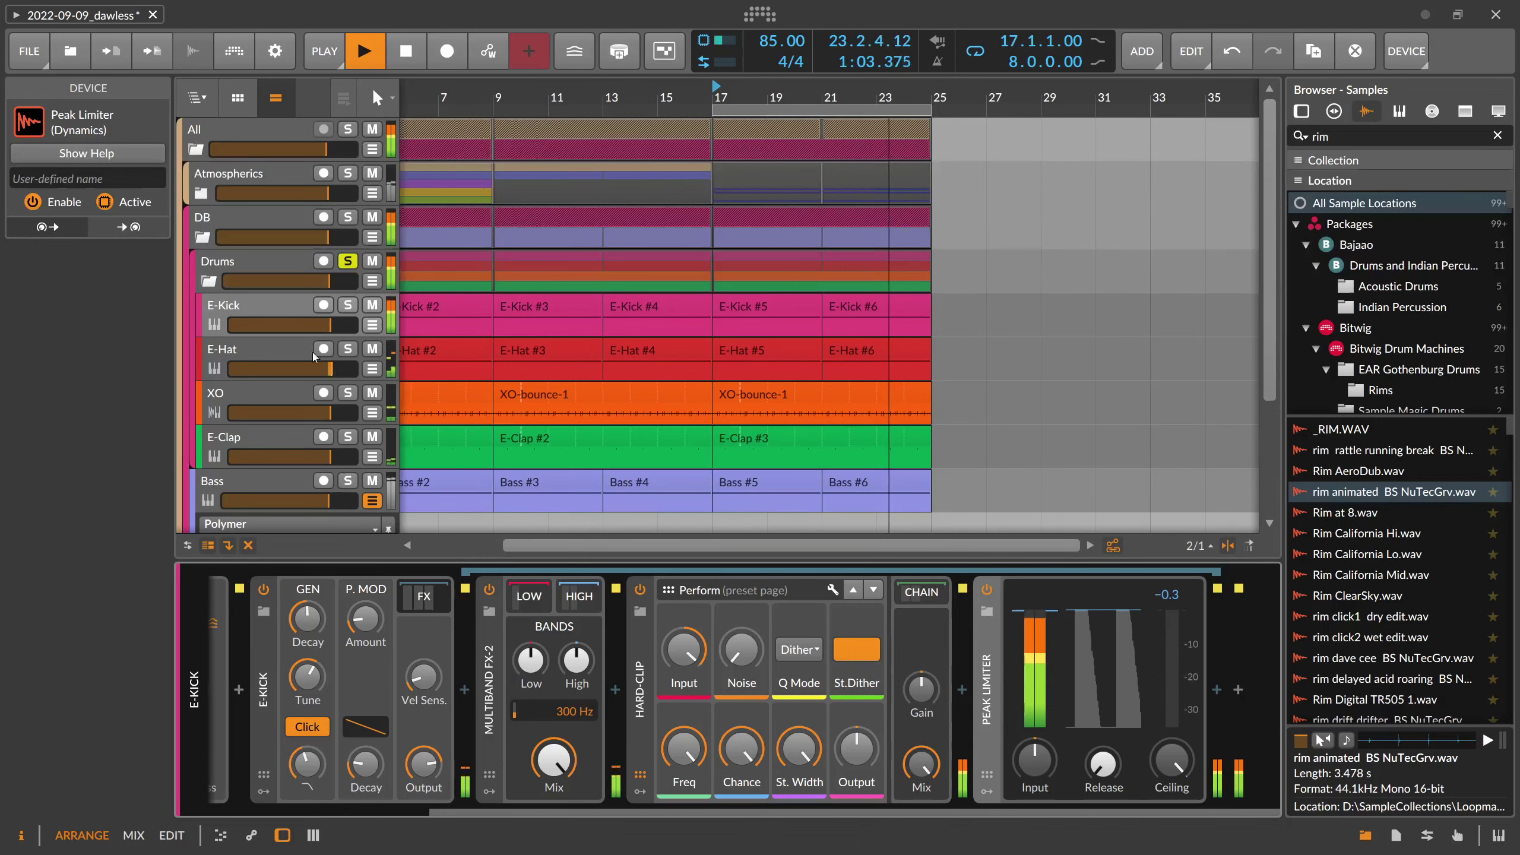
left_click(271, 299)
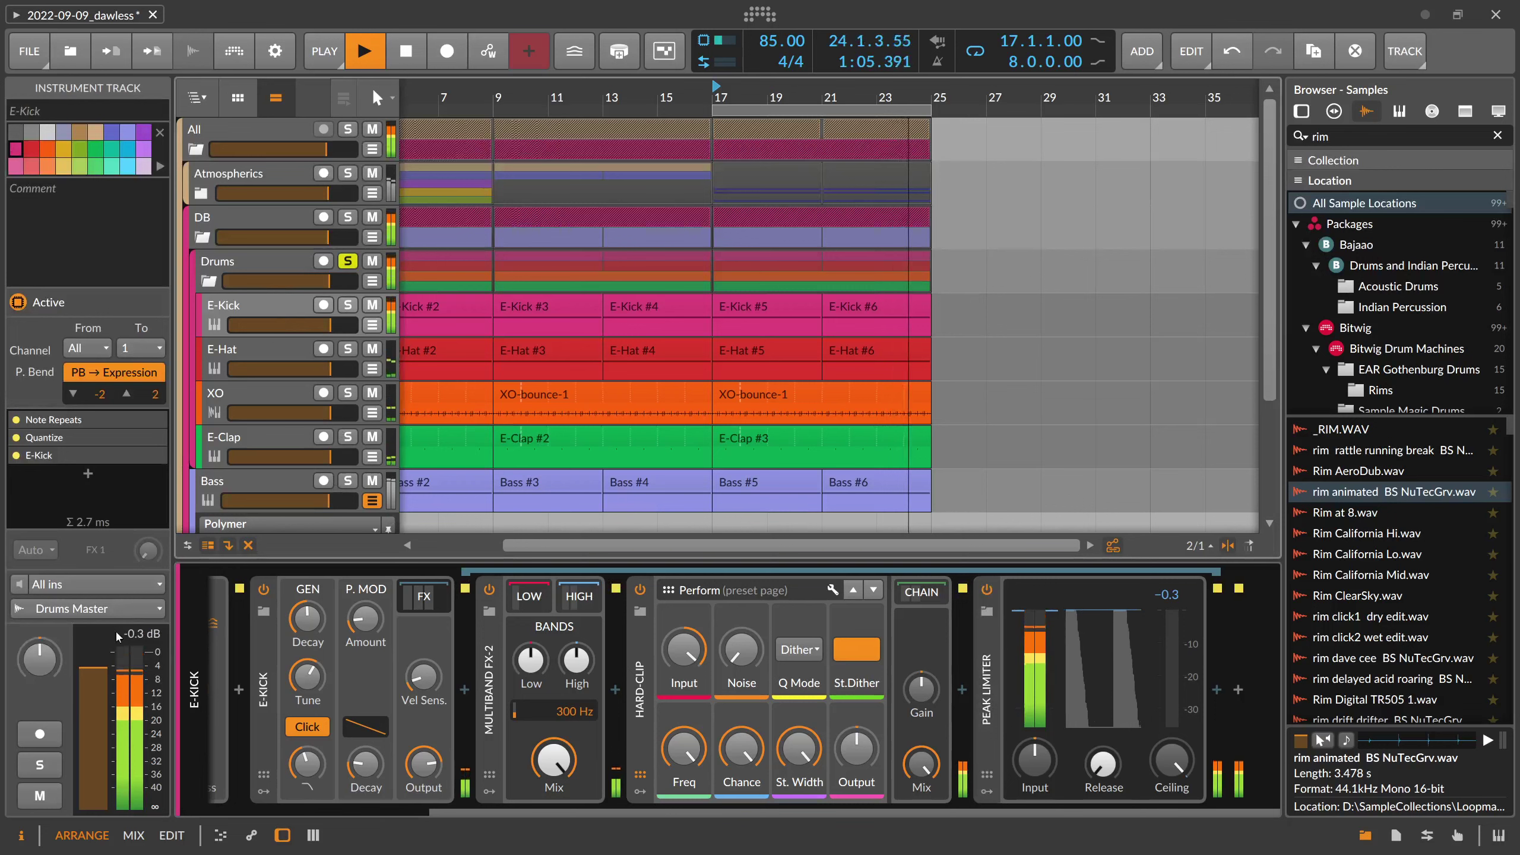
mouse_move(1171, 760)
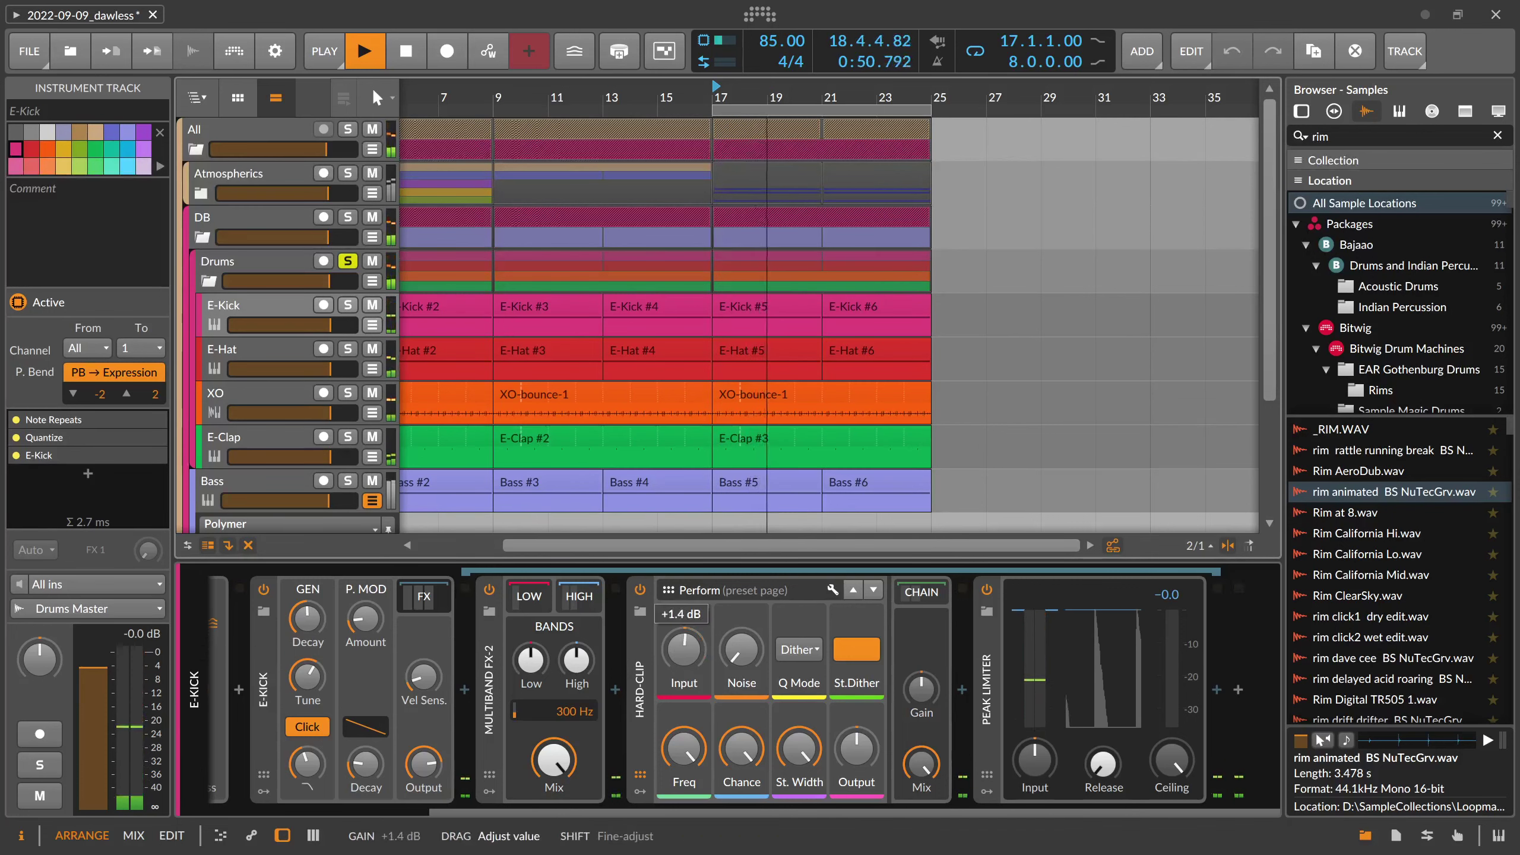
left_click_drag(694, 659, 694, 650)
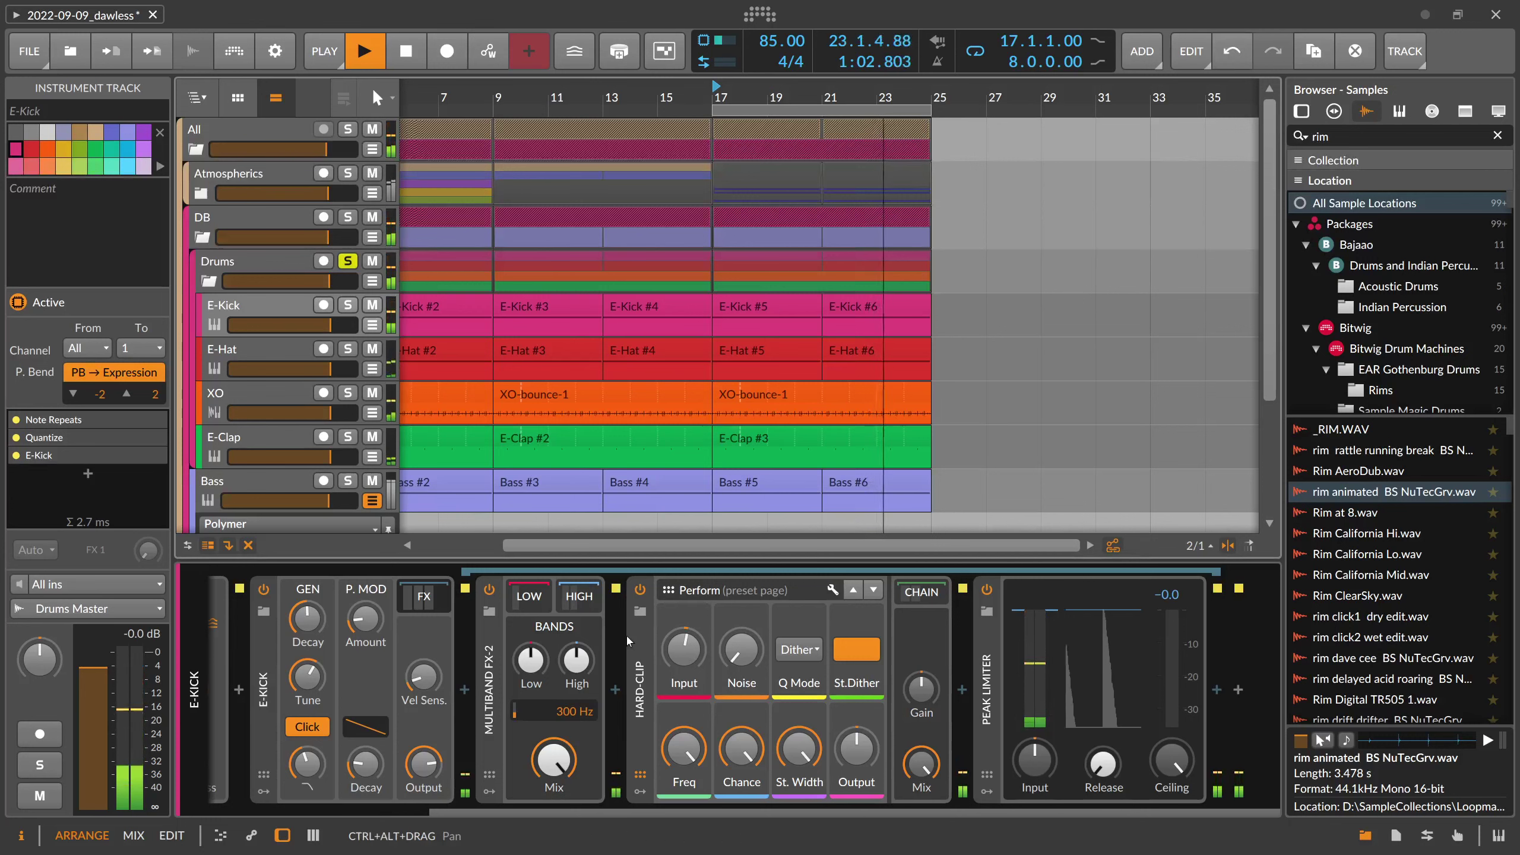
left_click_drag(683, 649, 684, 652)
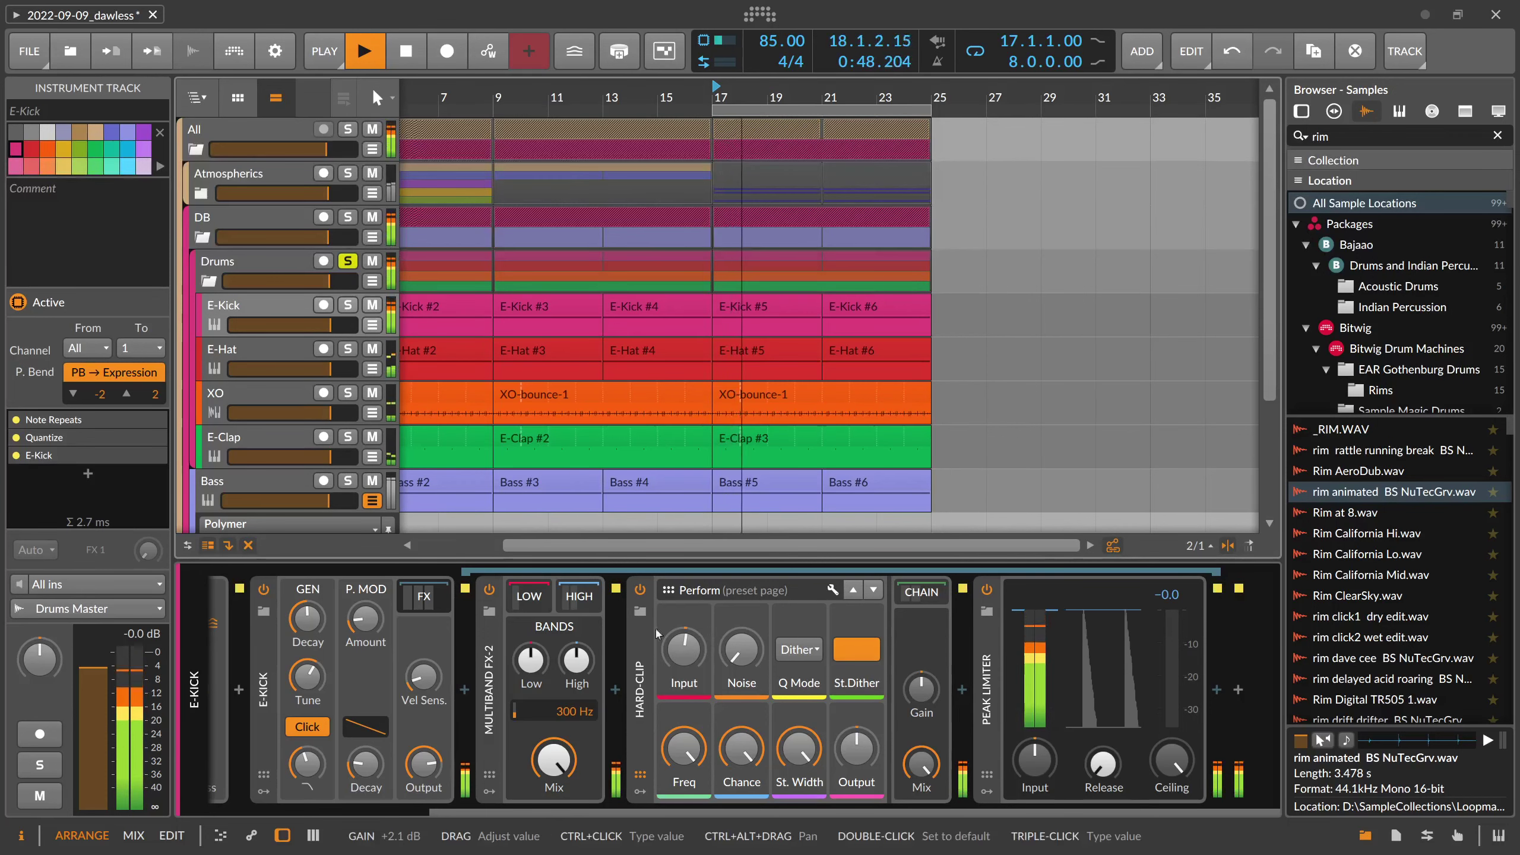
mouse_move(661, 660)
left_mouse_down()
mouse_move(661, 635)
mouse_move(660, 656)
left_mouse_up()
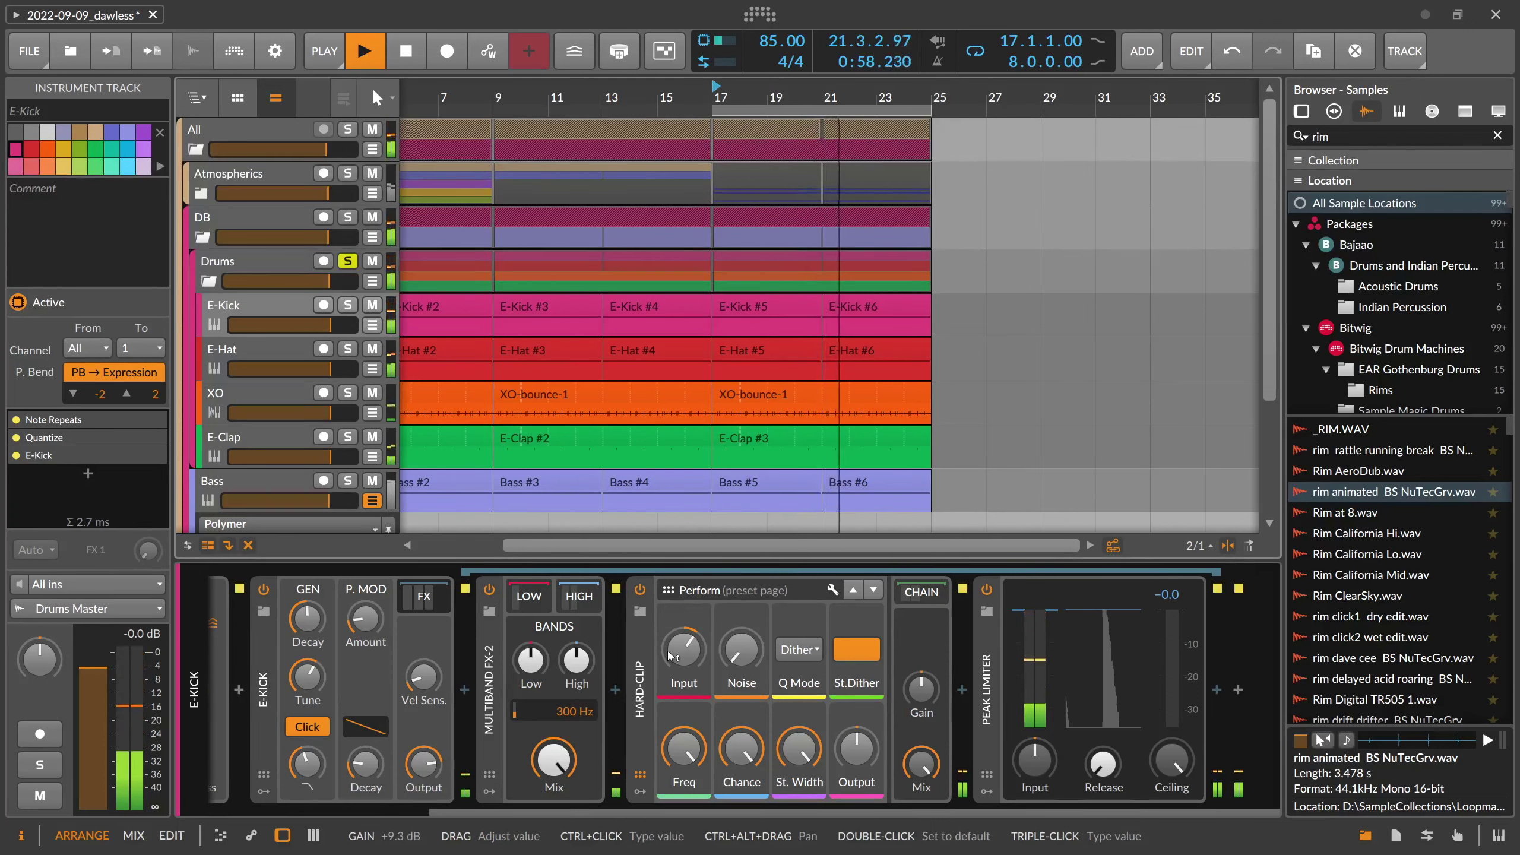
mouse_move(671, 656)
left_mouse_down()
mouse_move(685, 645)
mouse_move(685, 663)
left_mouse_up()
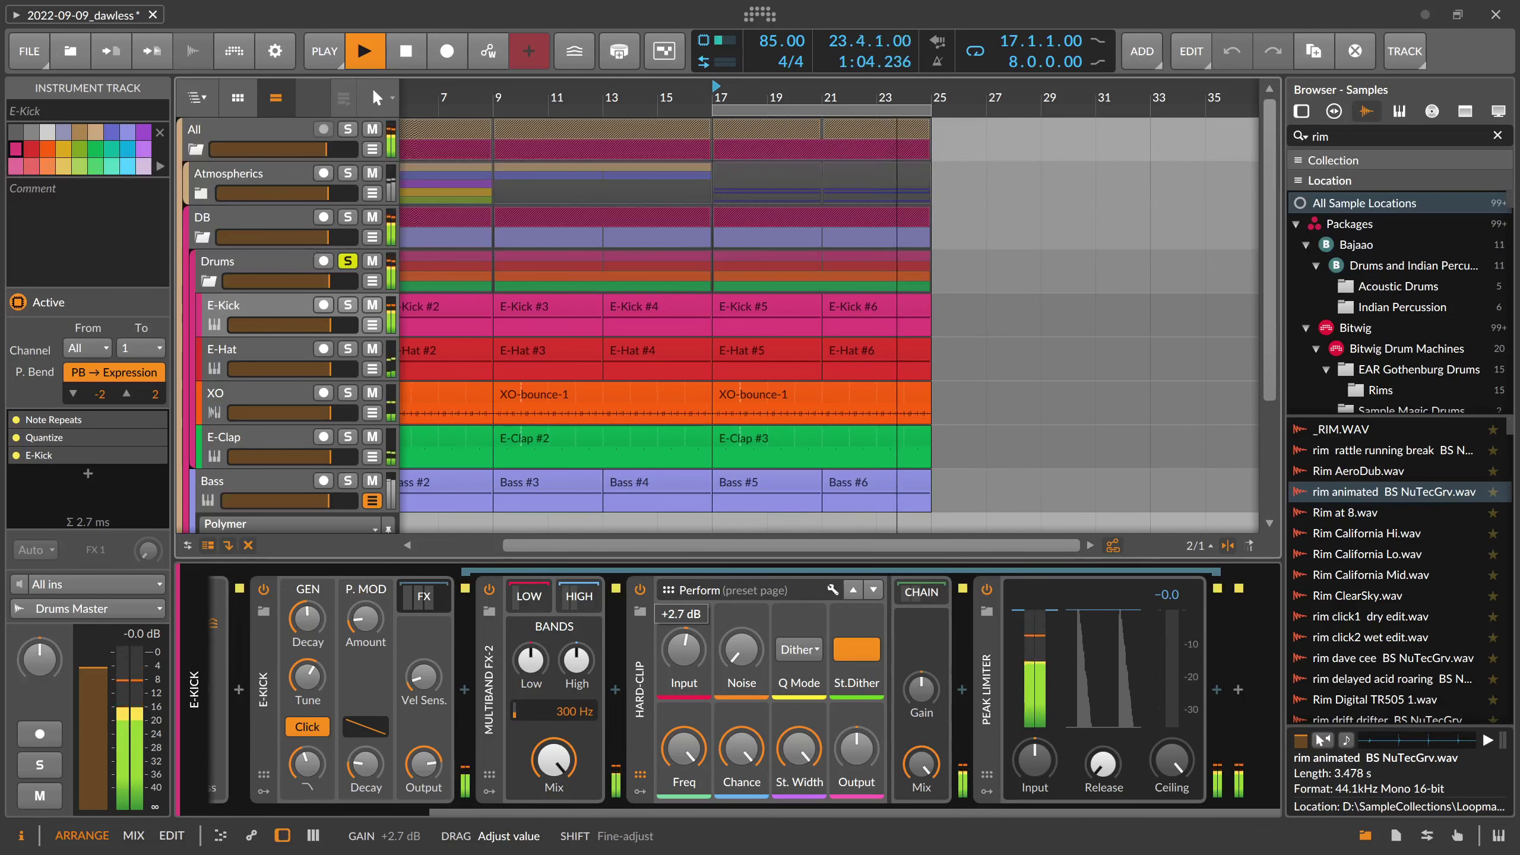
left_click(424, 595)
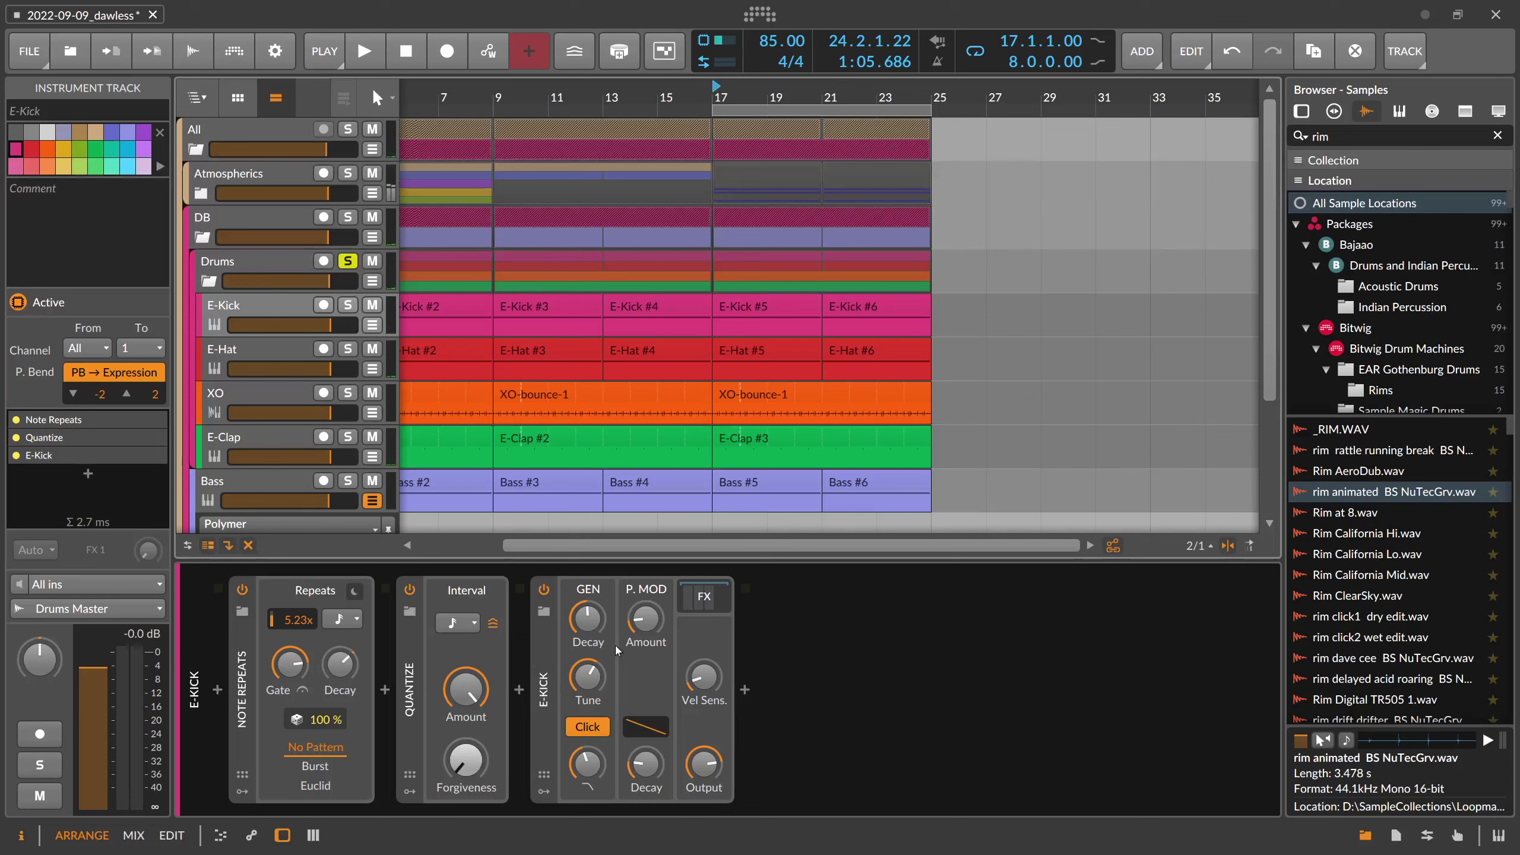
Try a Saturator between Multiband FX-2 and Hard-Clip in the E-Kick device's FX chain
left_click(717, 597)
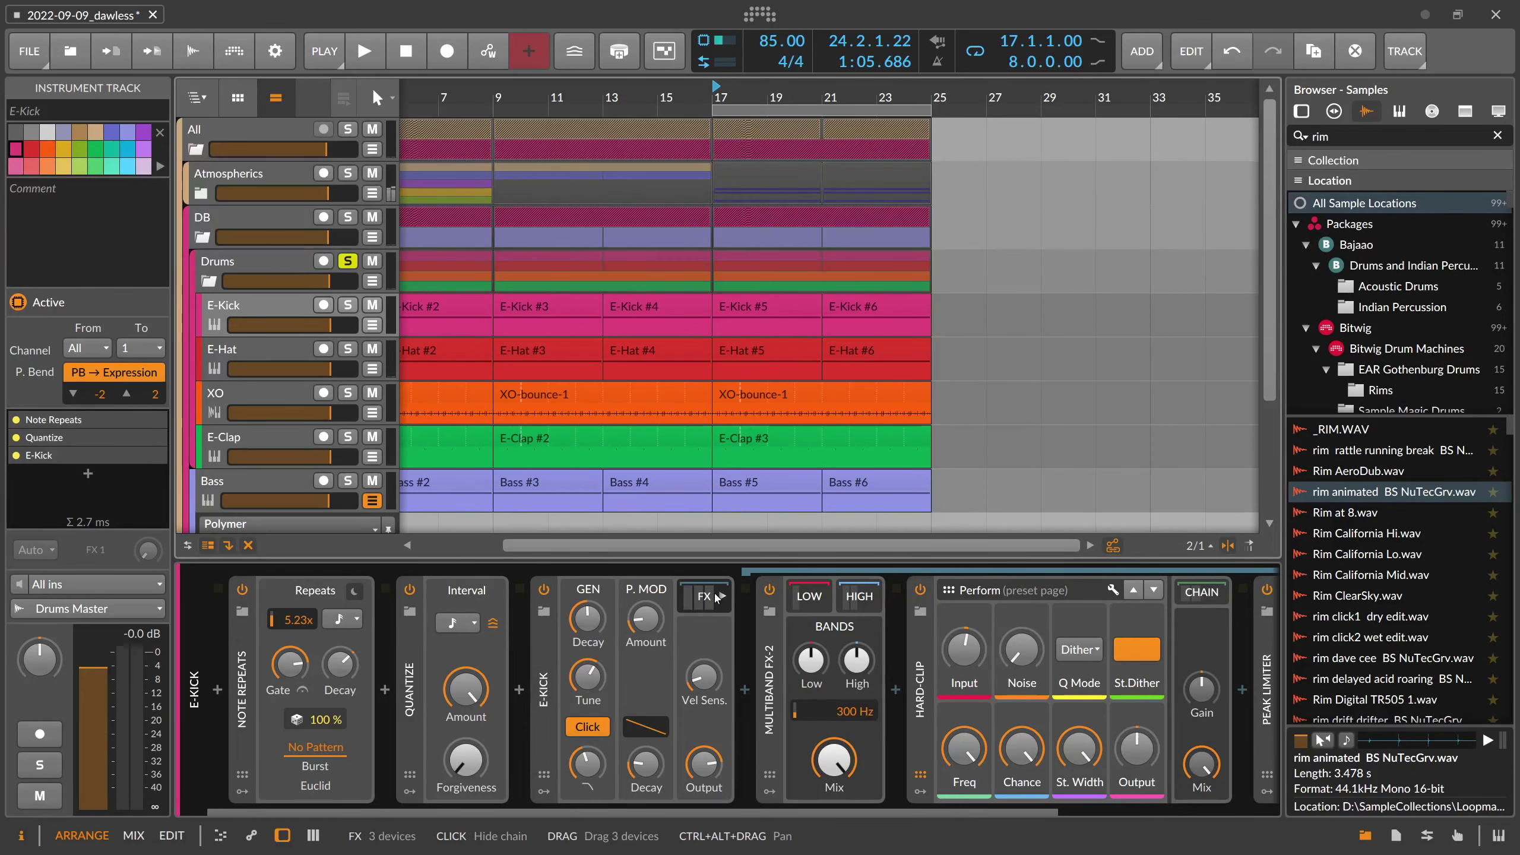
left_click(715, 596)
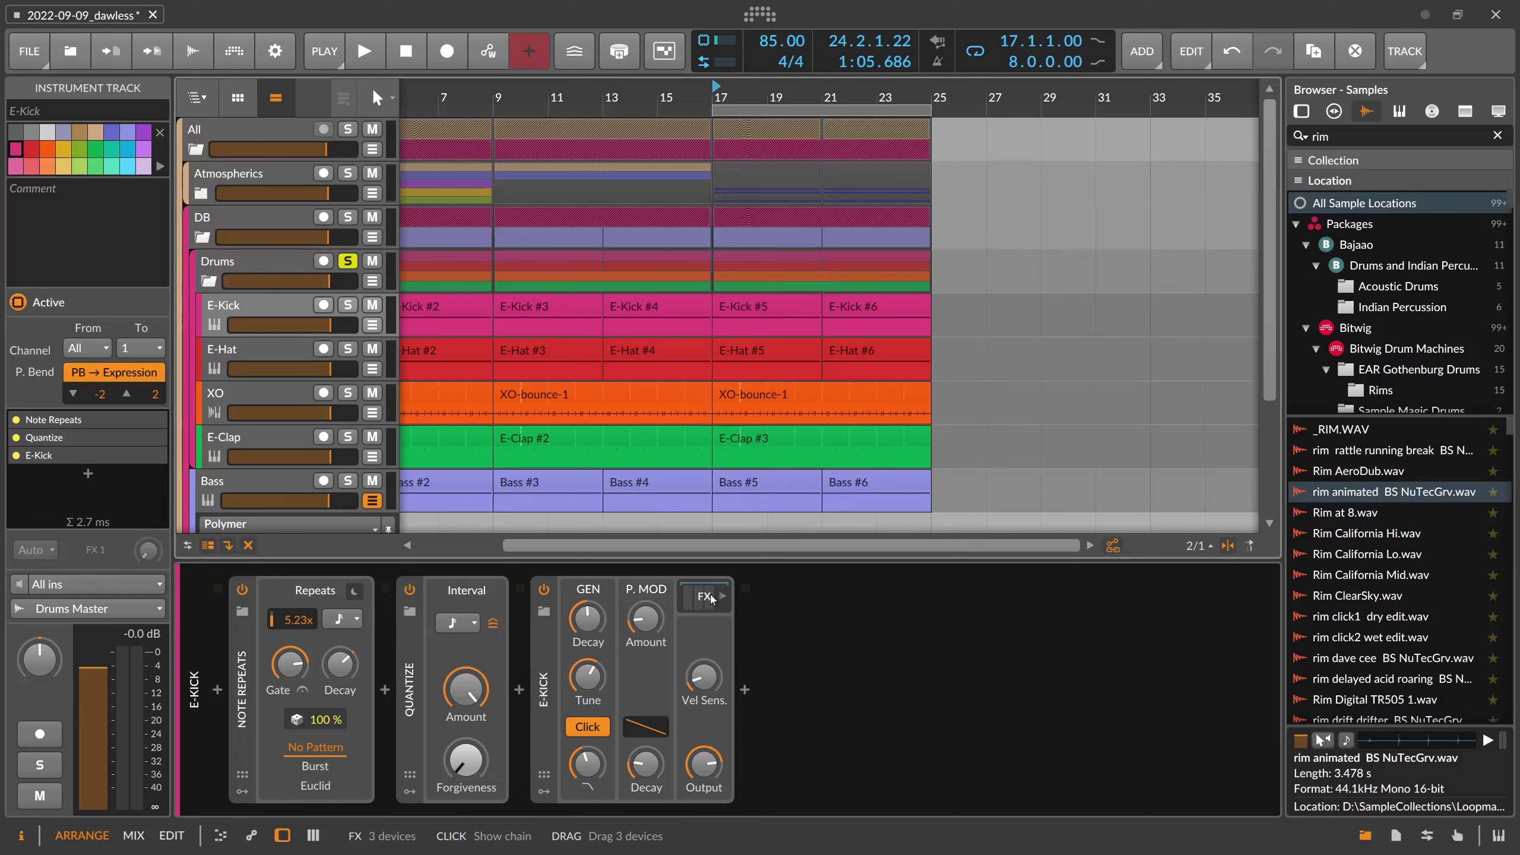
left_click(711, 599)
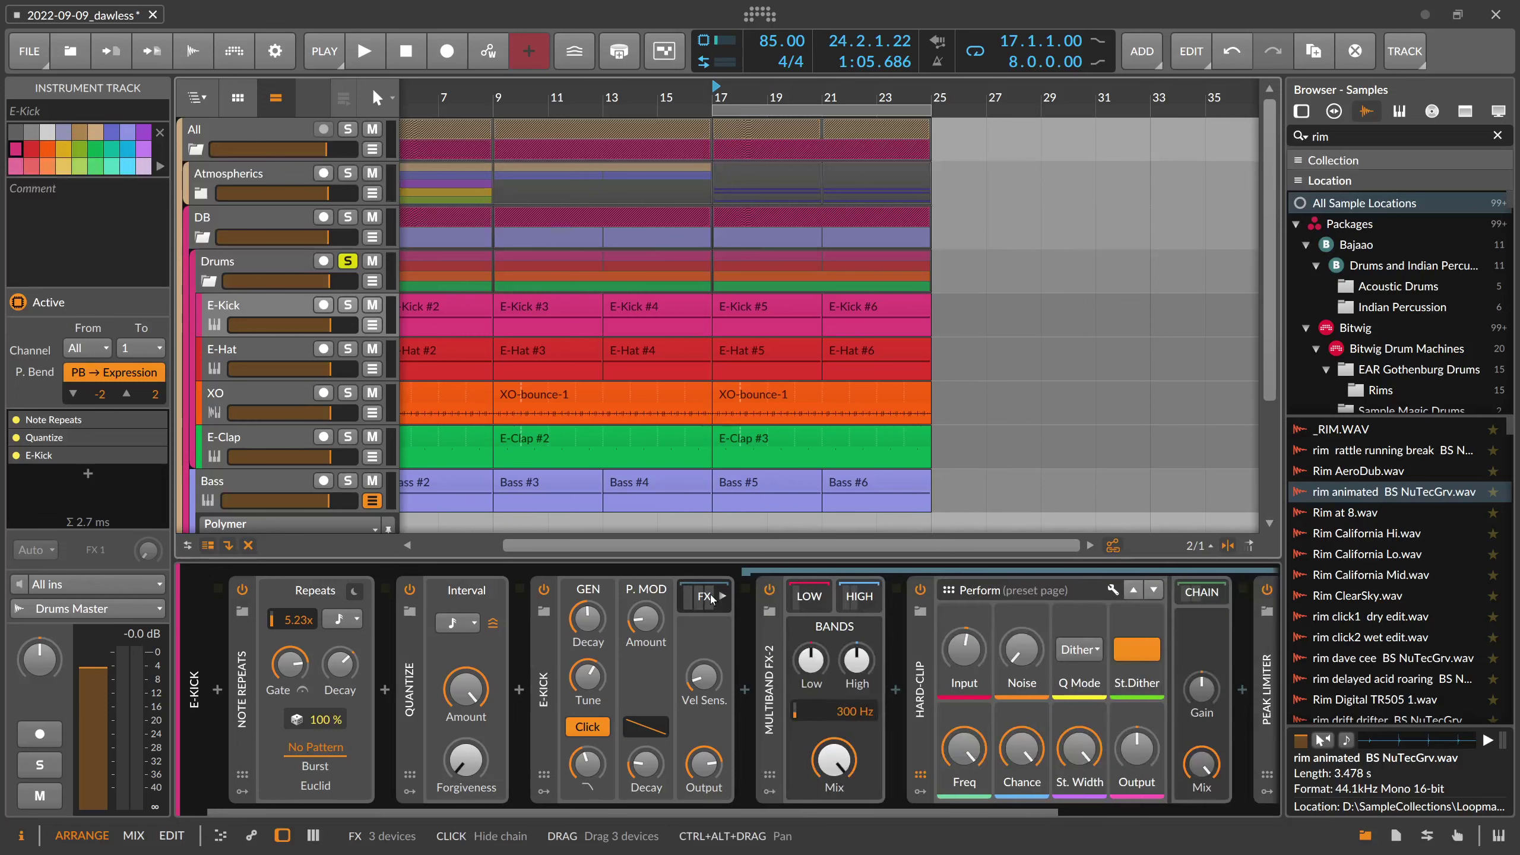
left_click(903, 687)
type("sat")
key("Down")
key("Down")
key("Down")
key("Down")
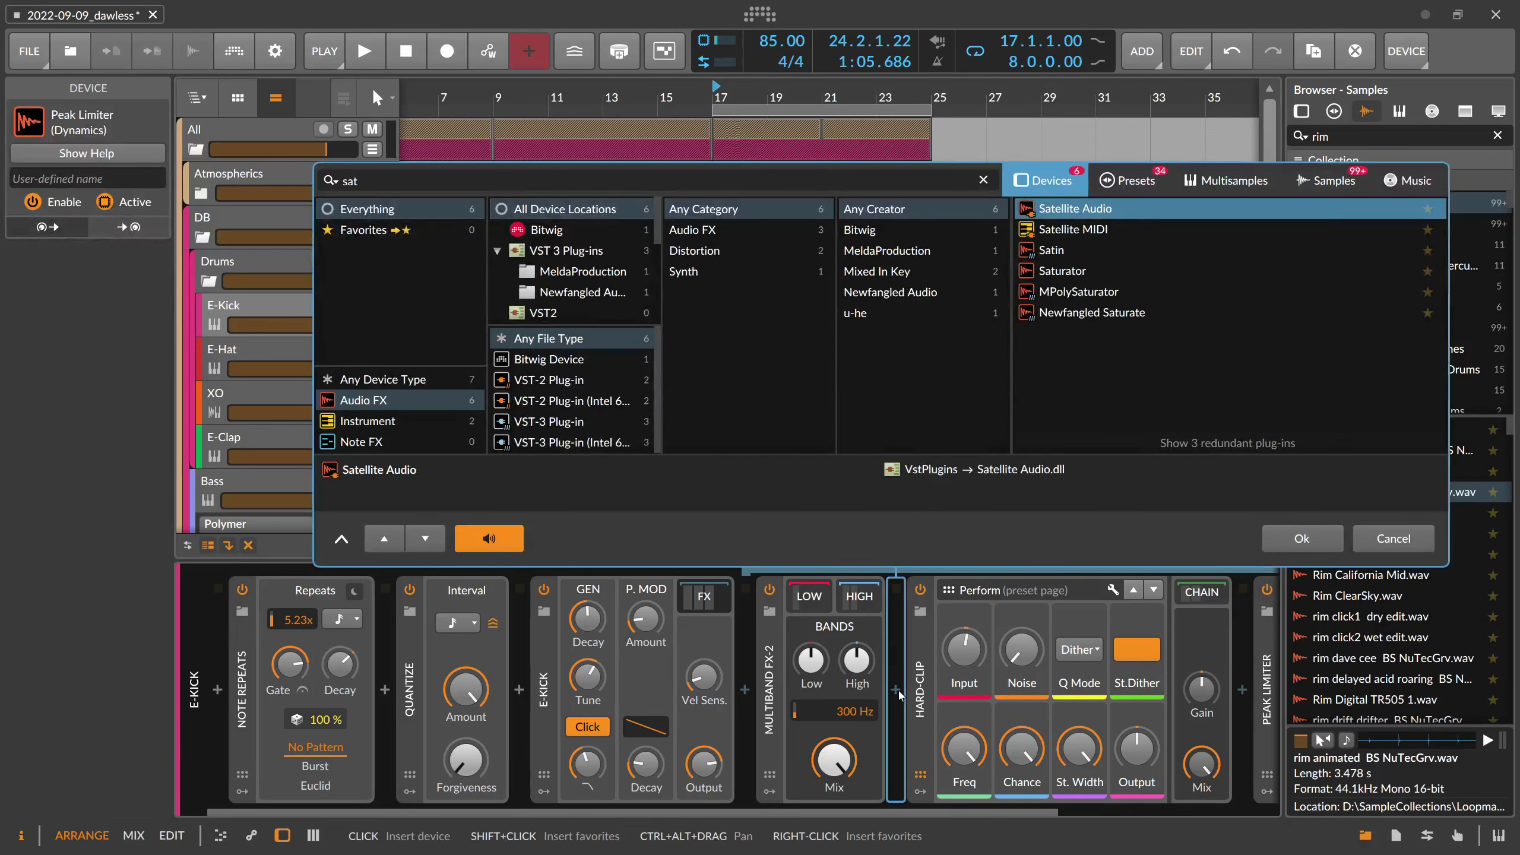
key("Return")
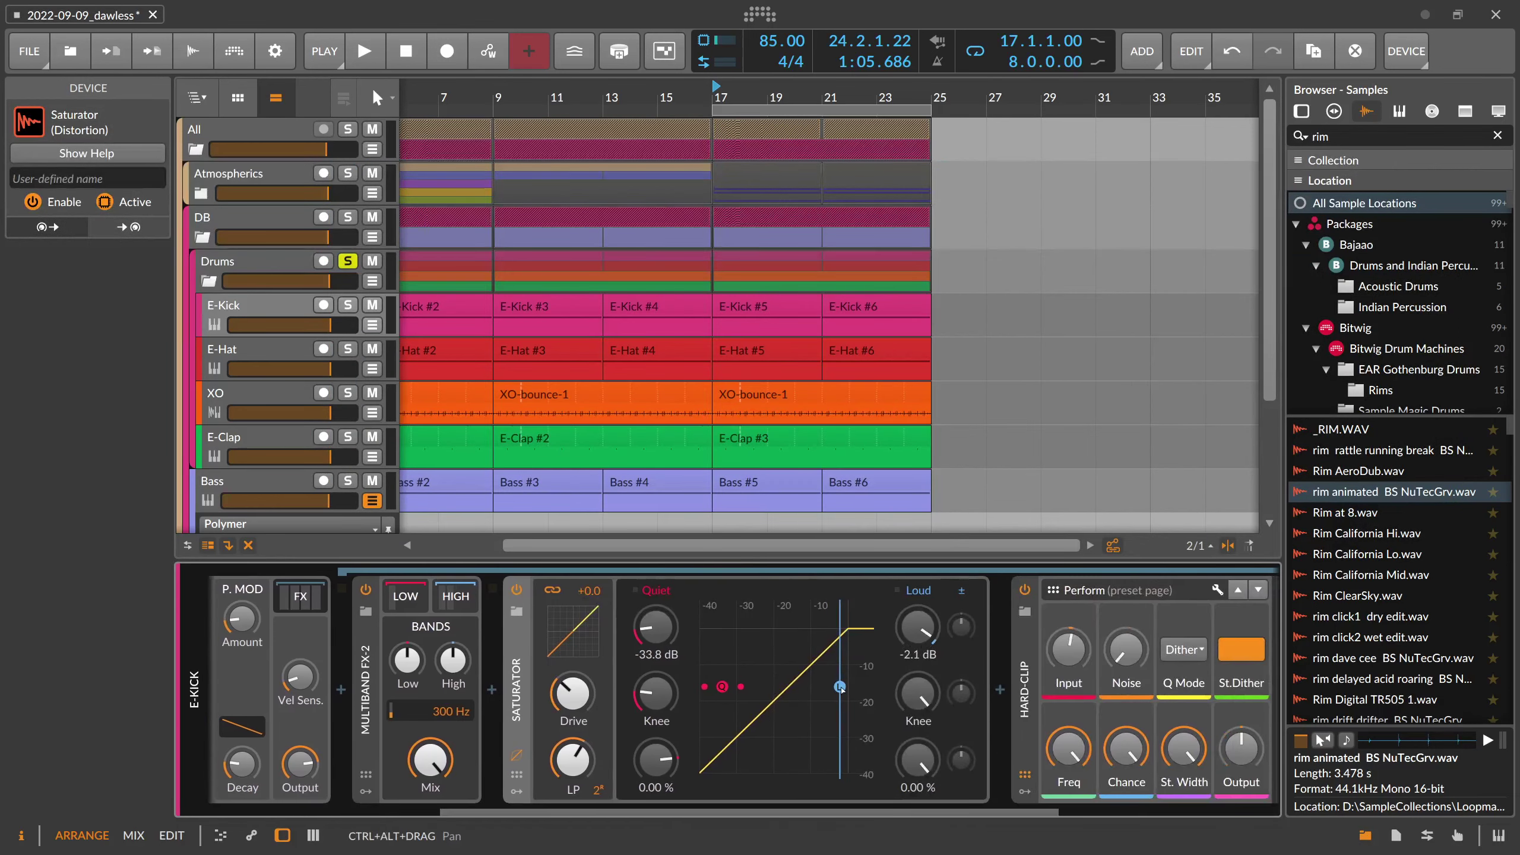
Try softening the Saturator's curve with -69.1% on the loud side and -80.0% on the quiet side, and remove the device
left_click_drag(839, 687, 839, 701)
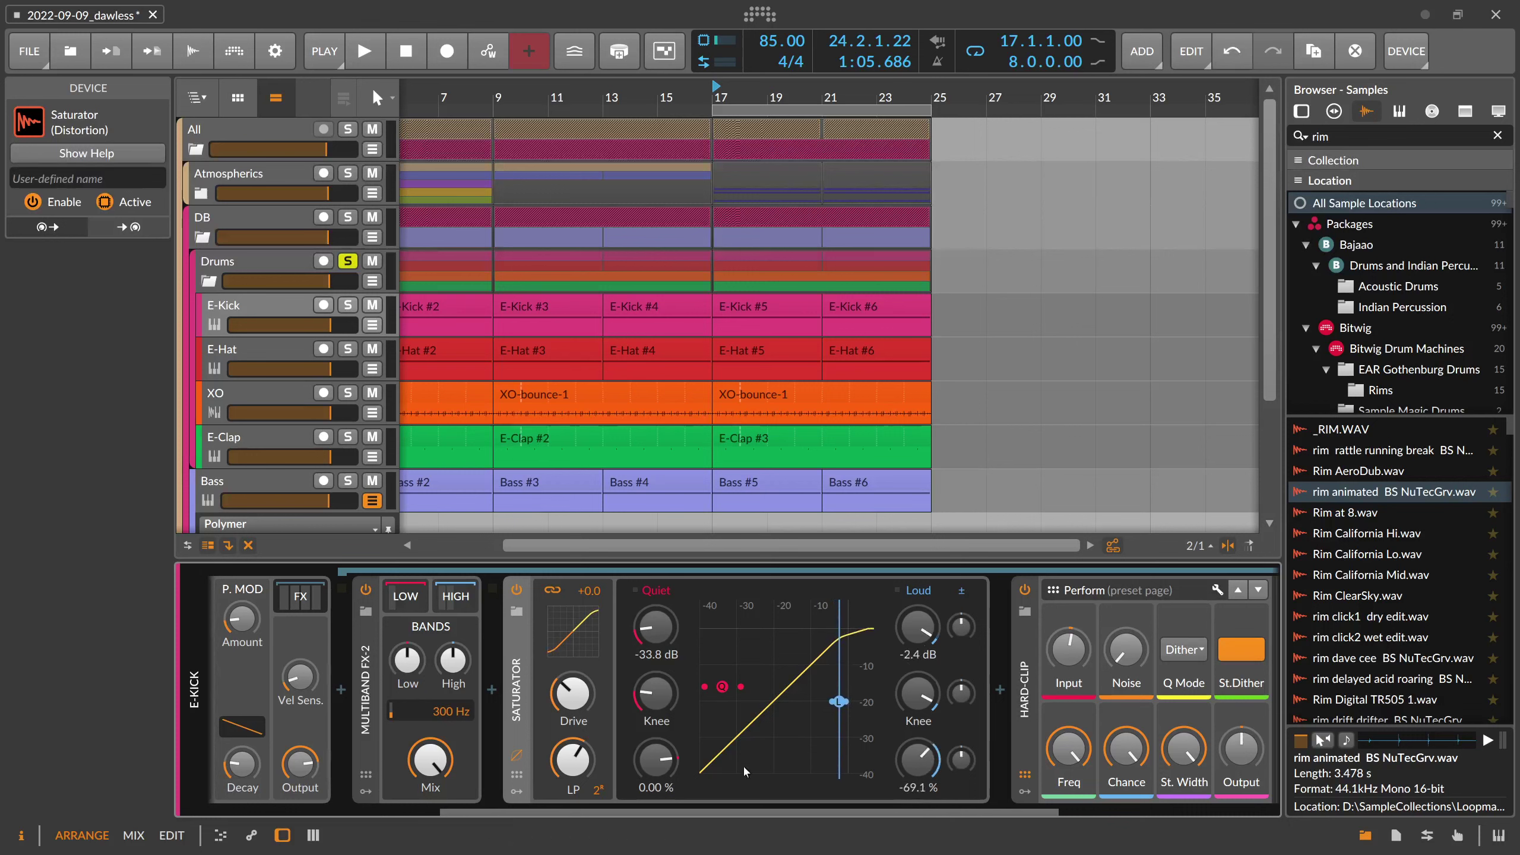
left_click_drag(669, 766, 669, 783)
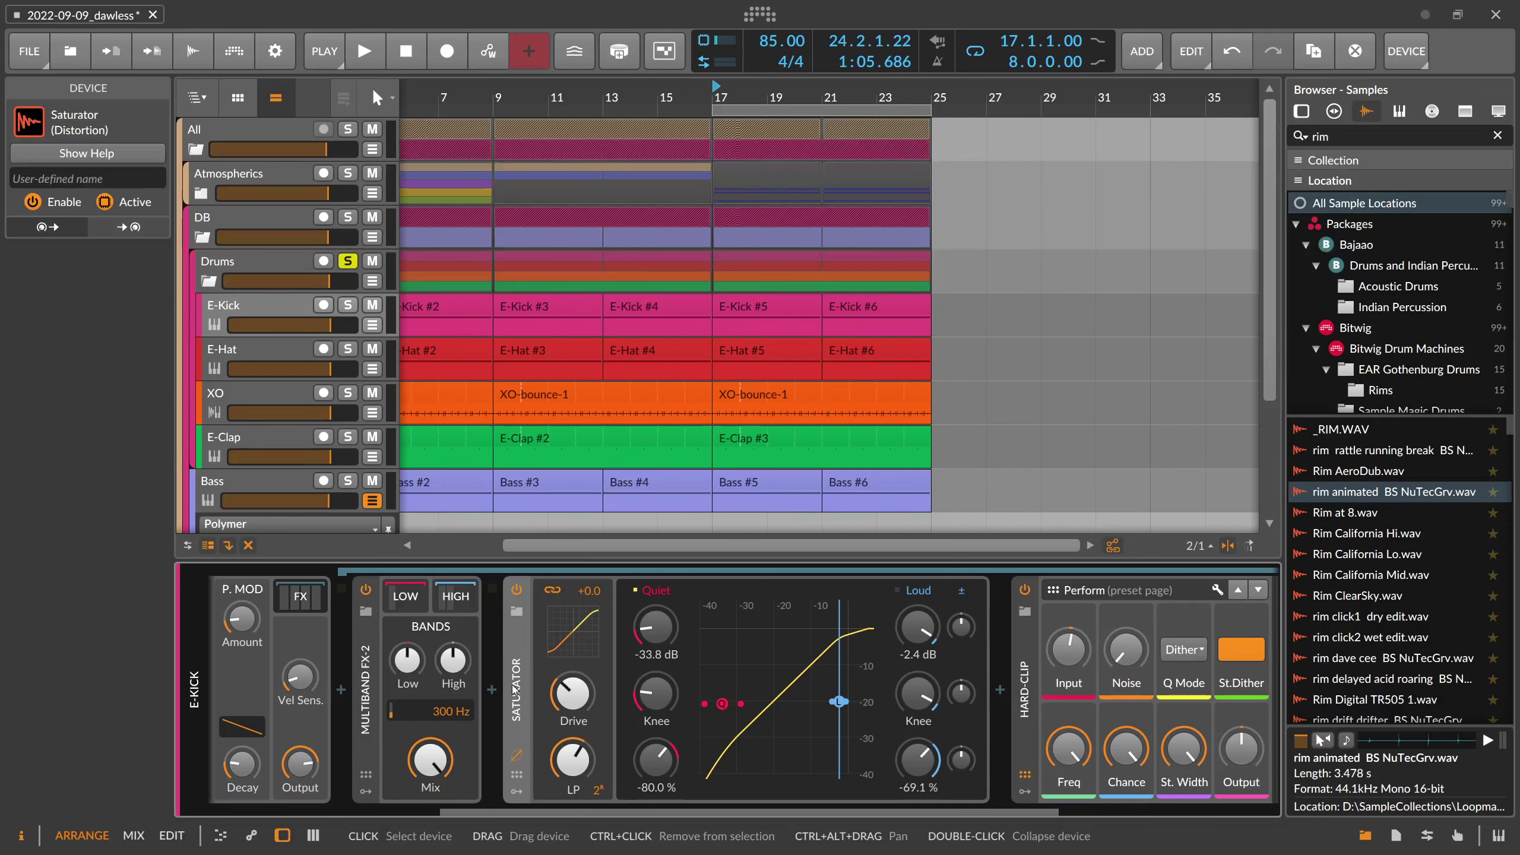
key("Delete")
Insert an Amp device between Multiband FX-2 and Hard-Clip in the E-Kick's FX chain
left_click(615, 692)
type("a")
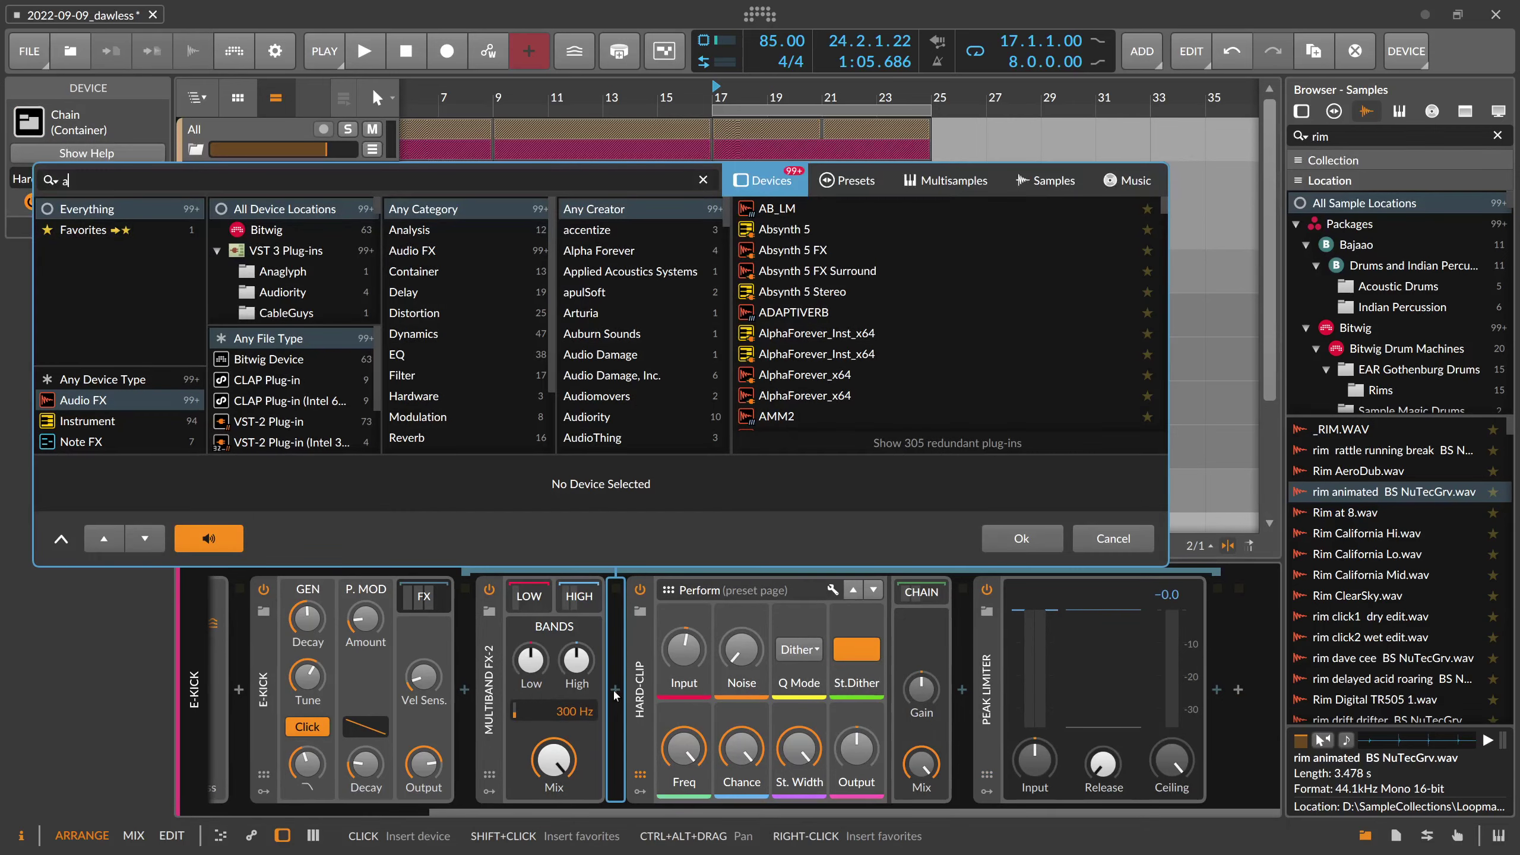
type("mp")
key("Return")
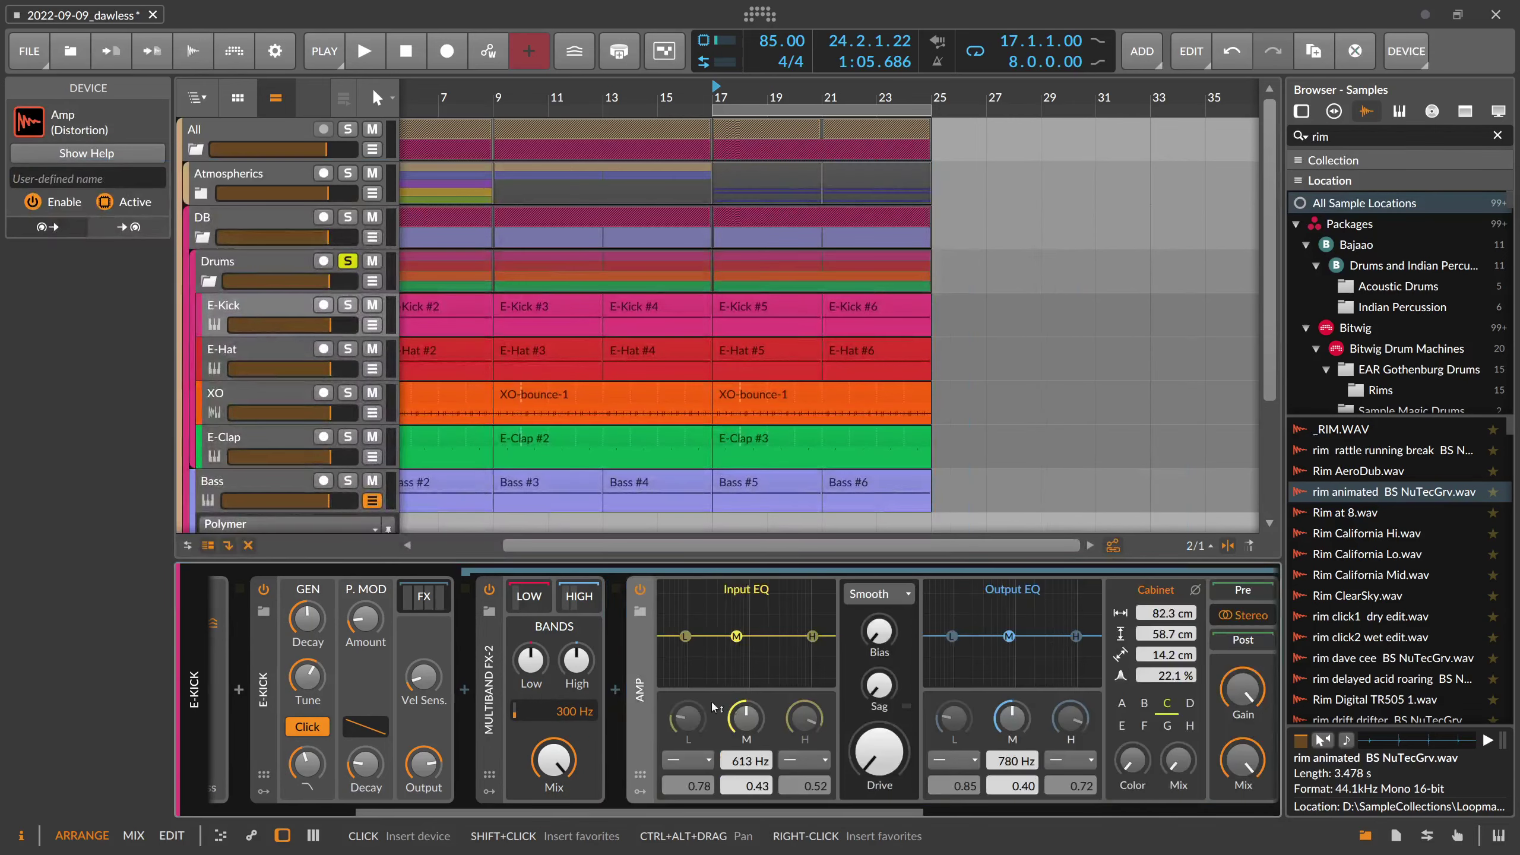
Adjust the Amp's drive to about +6 dB while playing the loop, and stop playback
key("space")
left_click(896, 594)
left_click(892, 596)
mouse_move(879, 753)
left_mouse_down()
mouse_move(880, 713)
mouse_move(879, 727)
left_mouse_up()
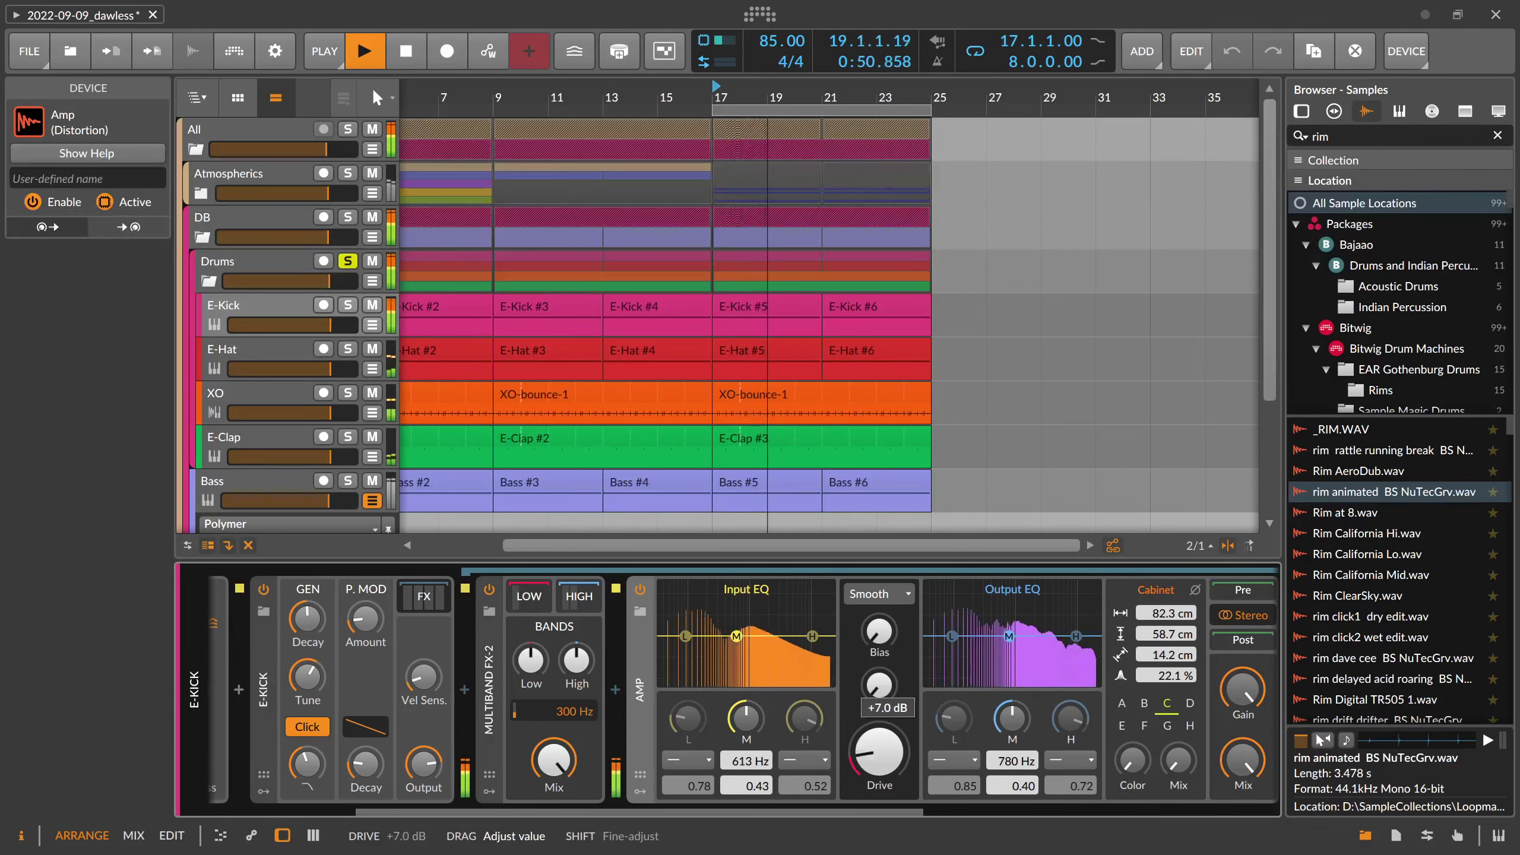
left_click_drag(729, 807, 851, 807)
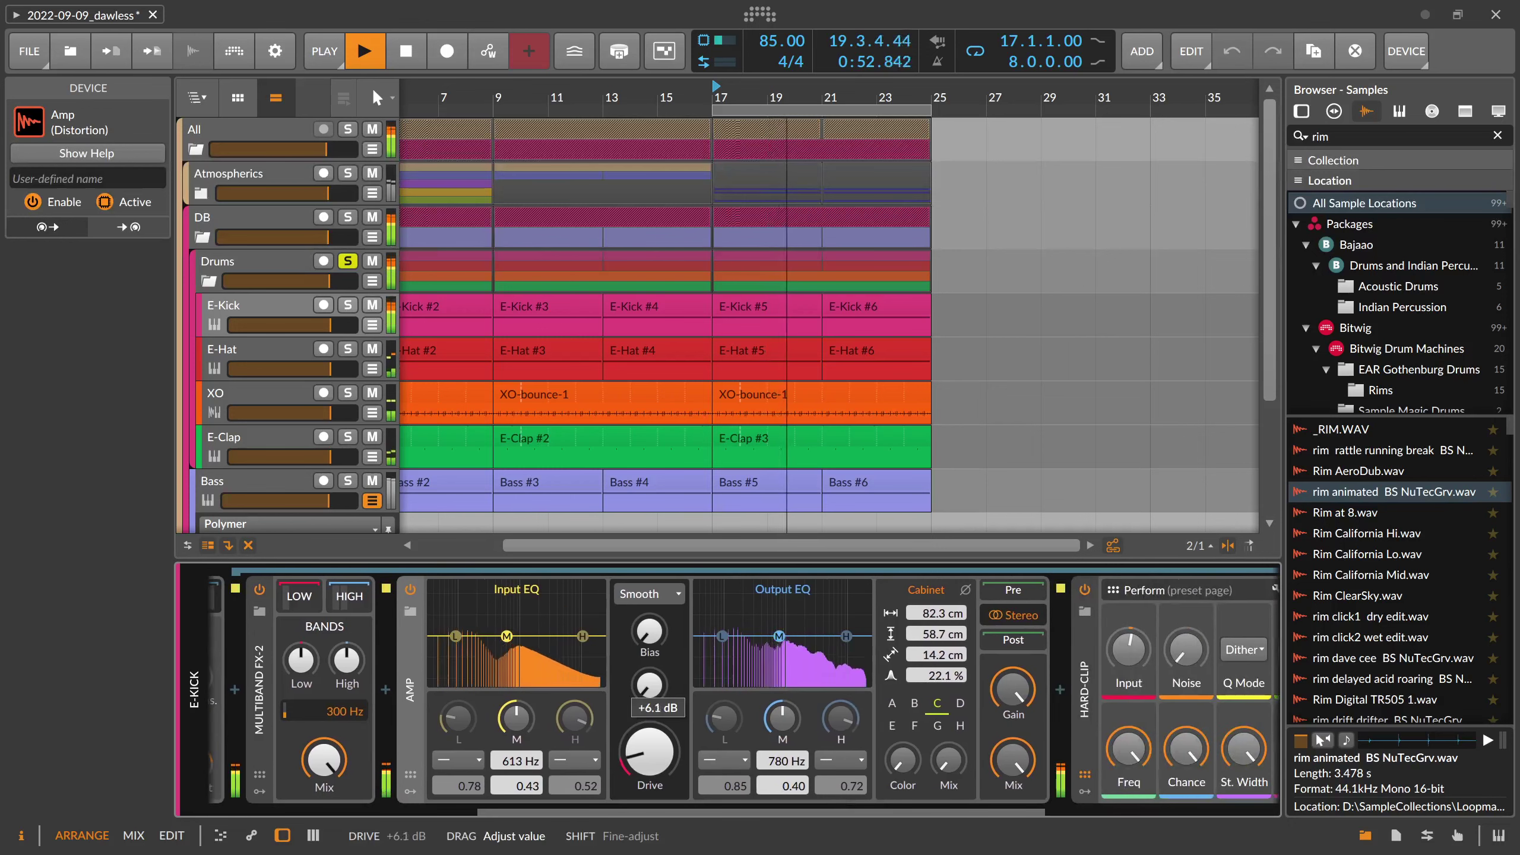
left_click_drag(650, 751, 880, 806)
left_click_drag(702, 673, 704, 667)
scroll(583, 642, "left", 10)
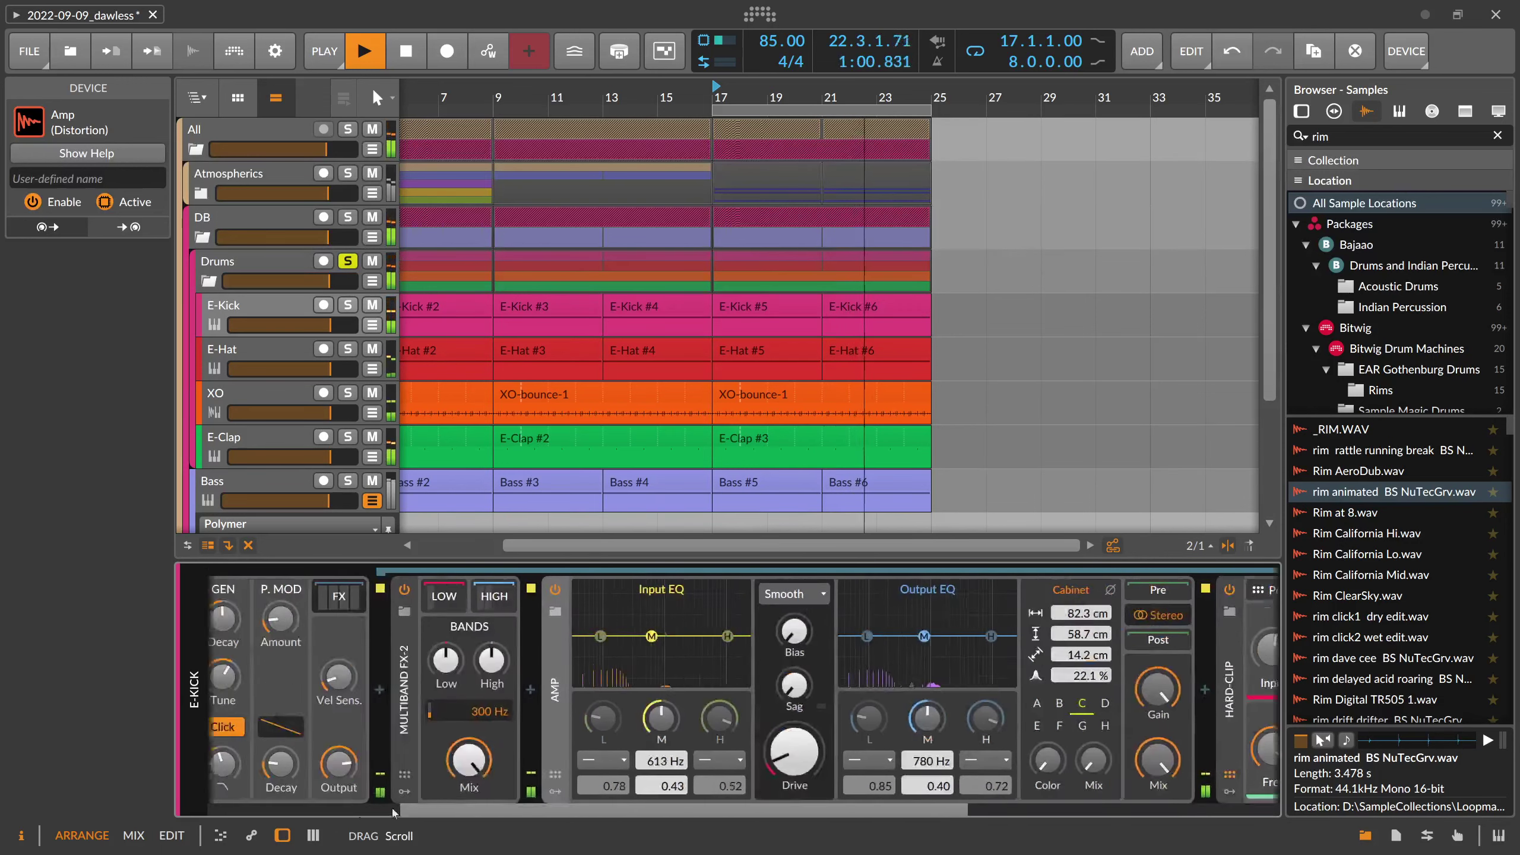
key("space")
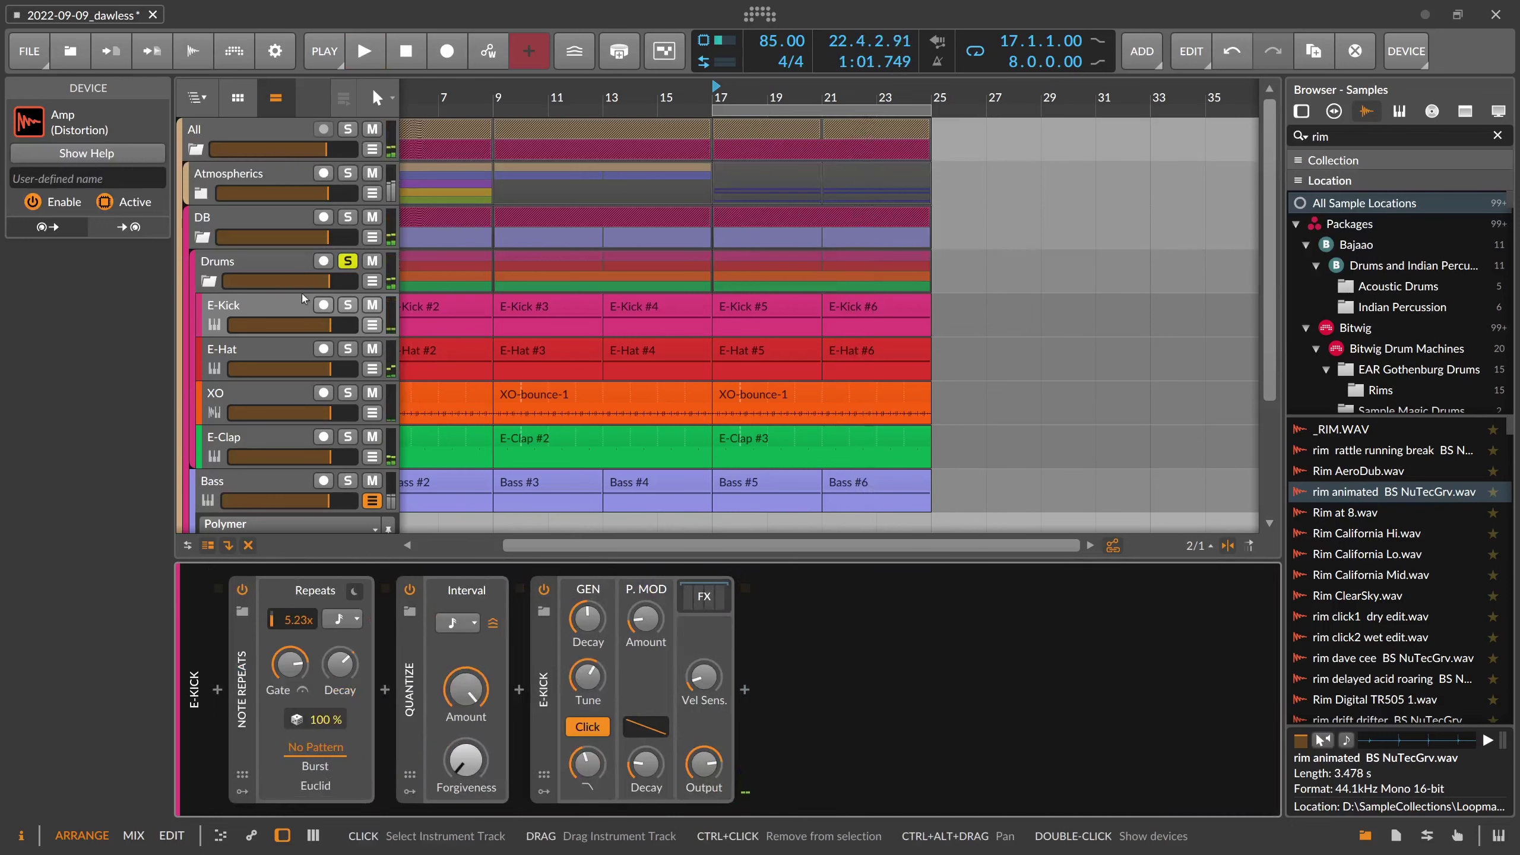
Review the E-Kick device's FX chain and turn off the Drums group's solo
left_click(257, 303)
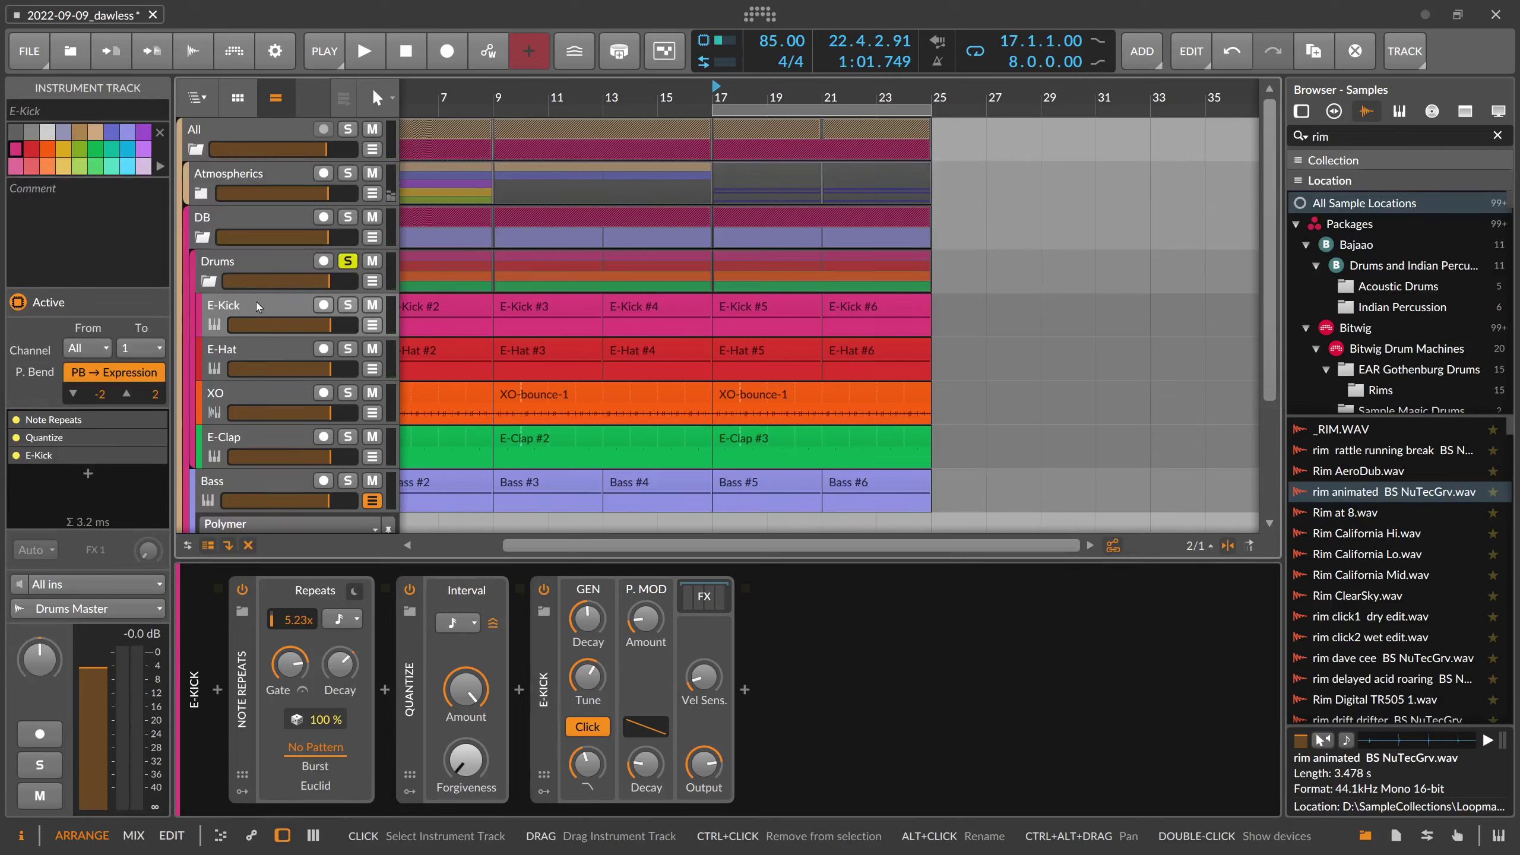
left_click_drag(711, 101, 669, 149)
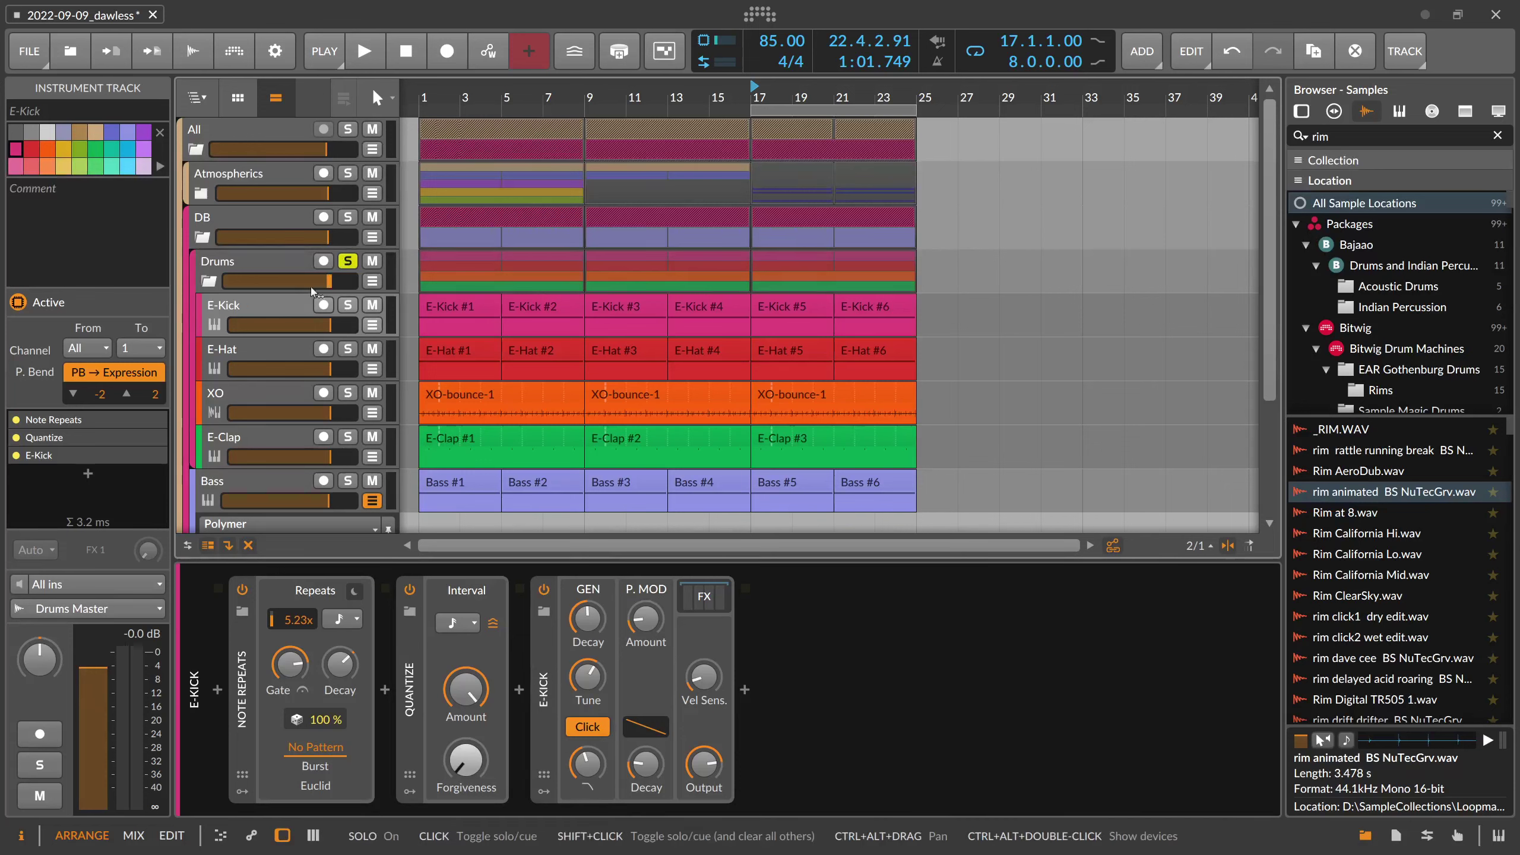
left_click(684, 612)
left_click_drag(733, 809, 778, 820)
left_click(565, 597)
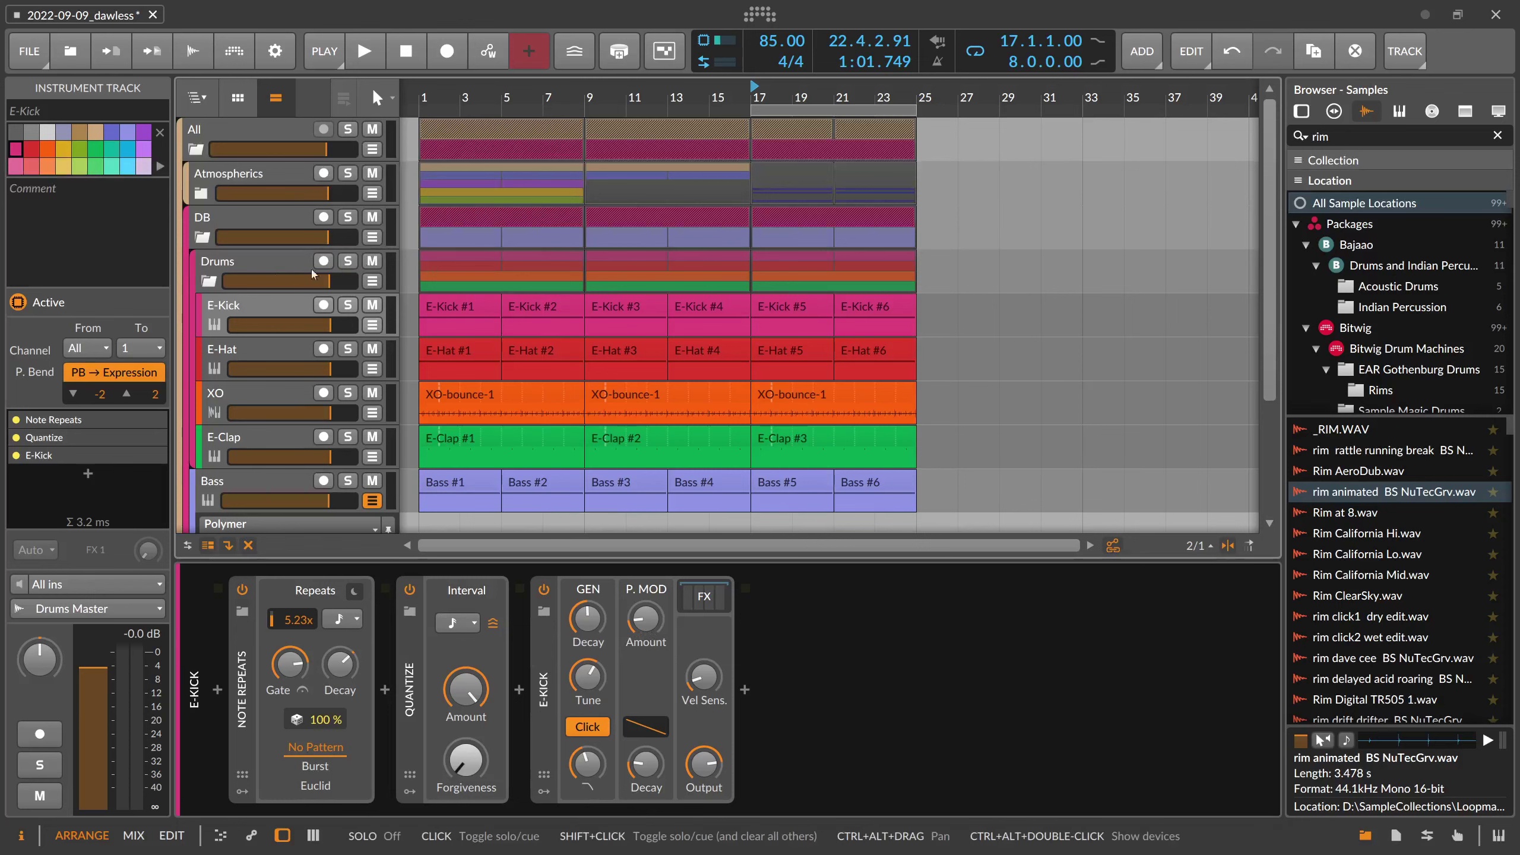
Select the Drums, DB and All group tracks in turn to check their peak levels
left_click(217, 278)
left_click(218, 278)
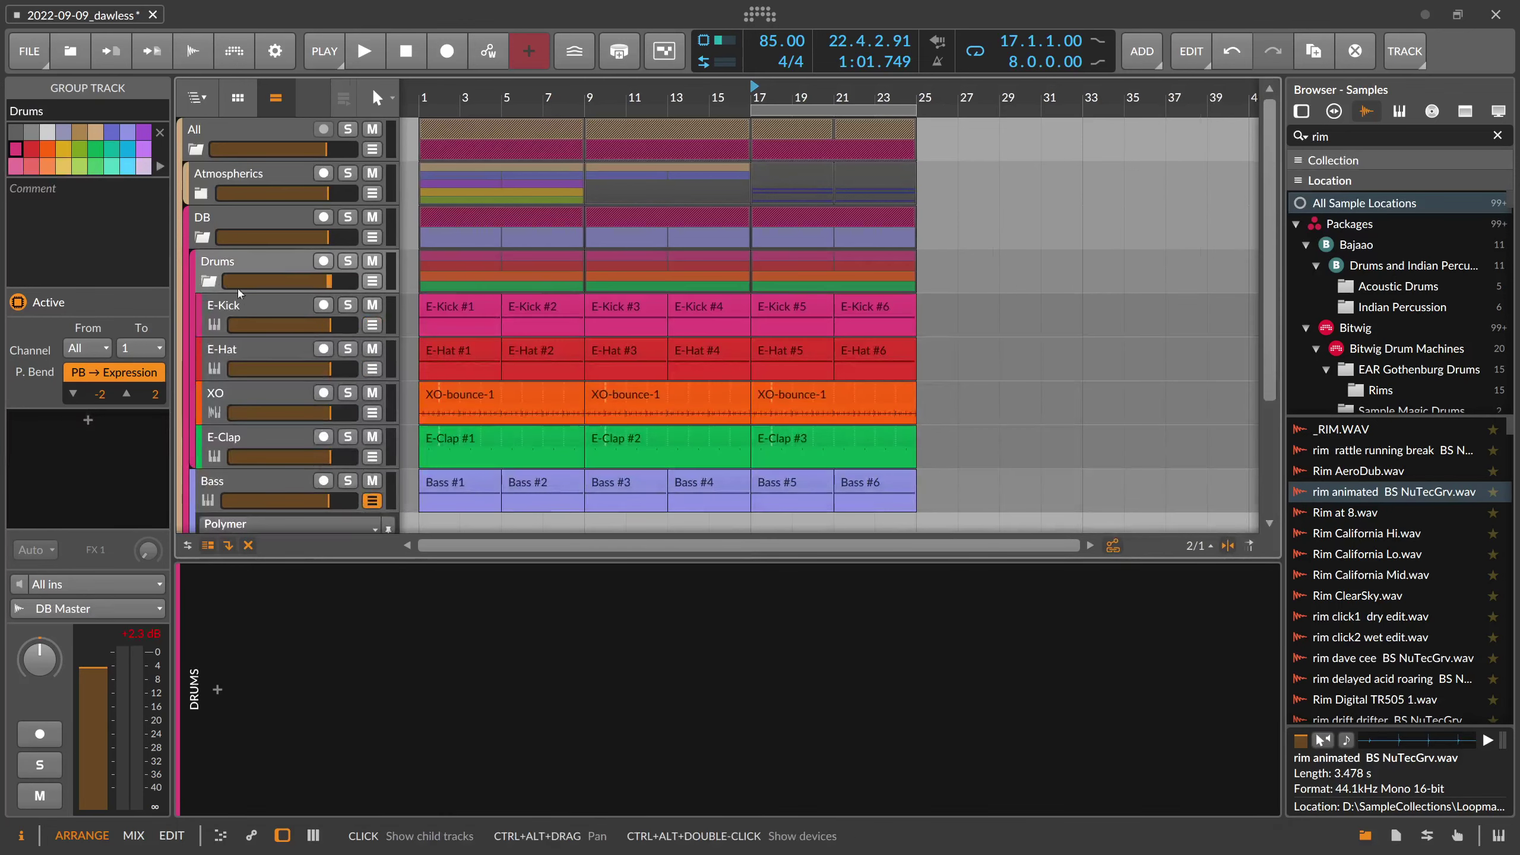
left_click(329, 311)
left_click(279, 264)
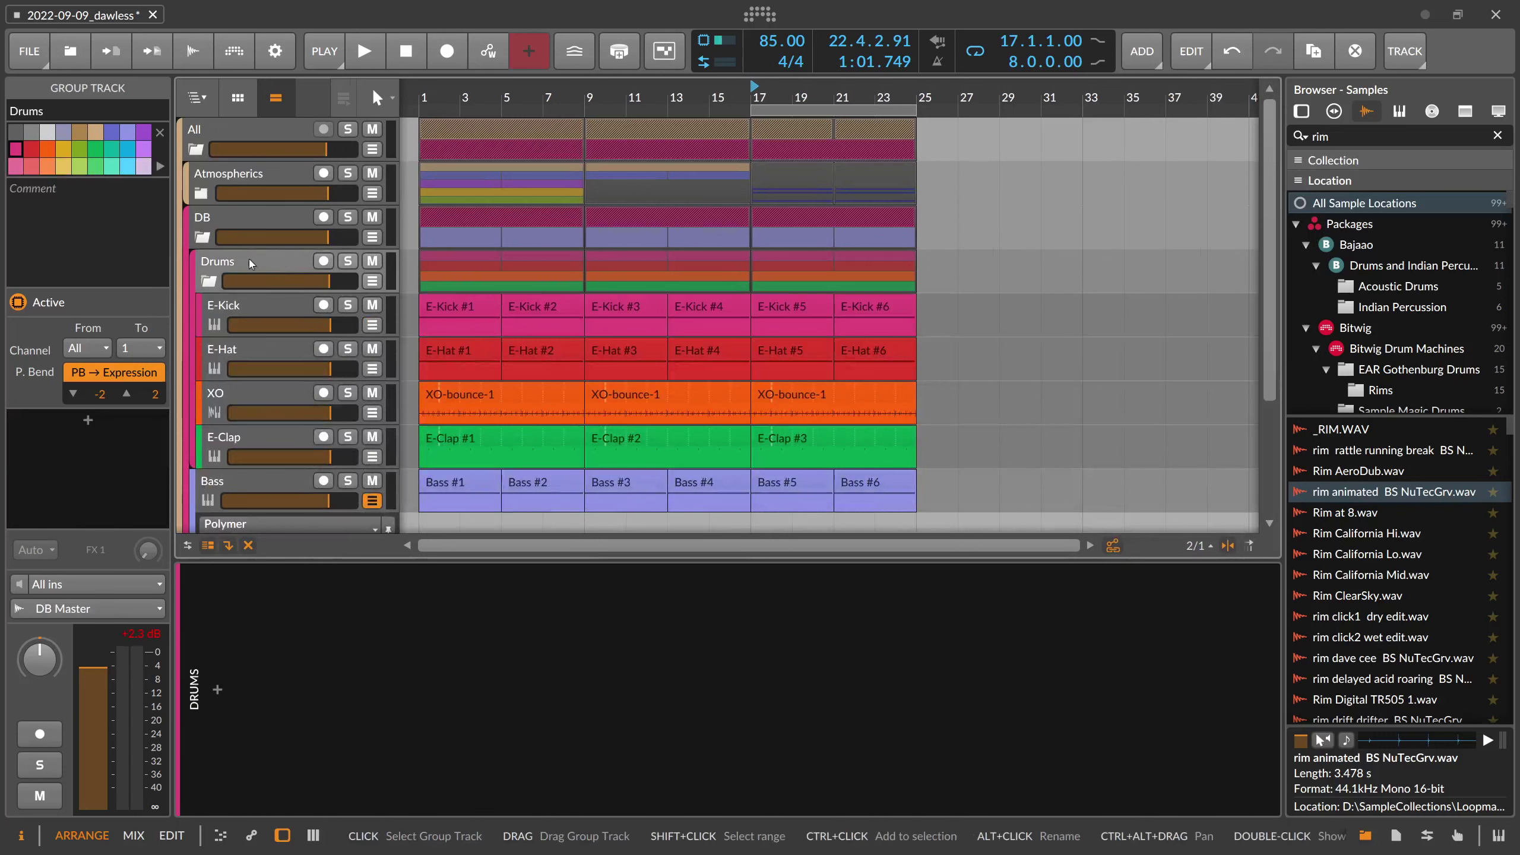
left_click(238, 221)
left_click(219, 129)
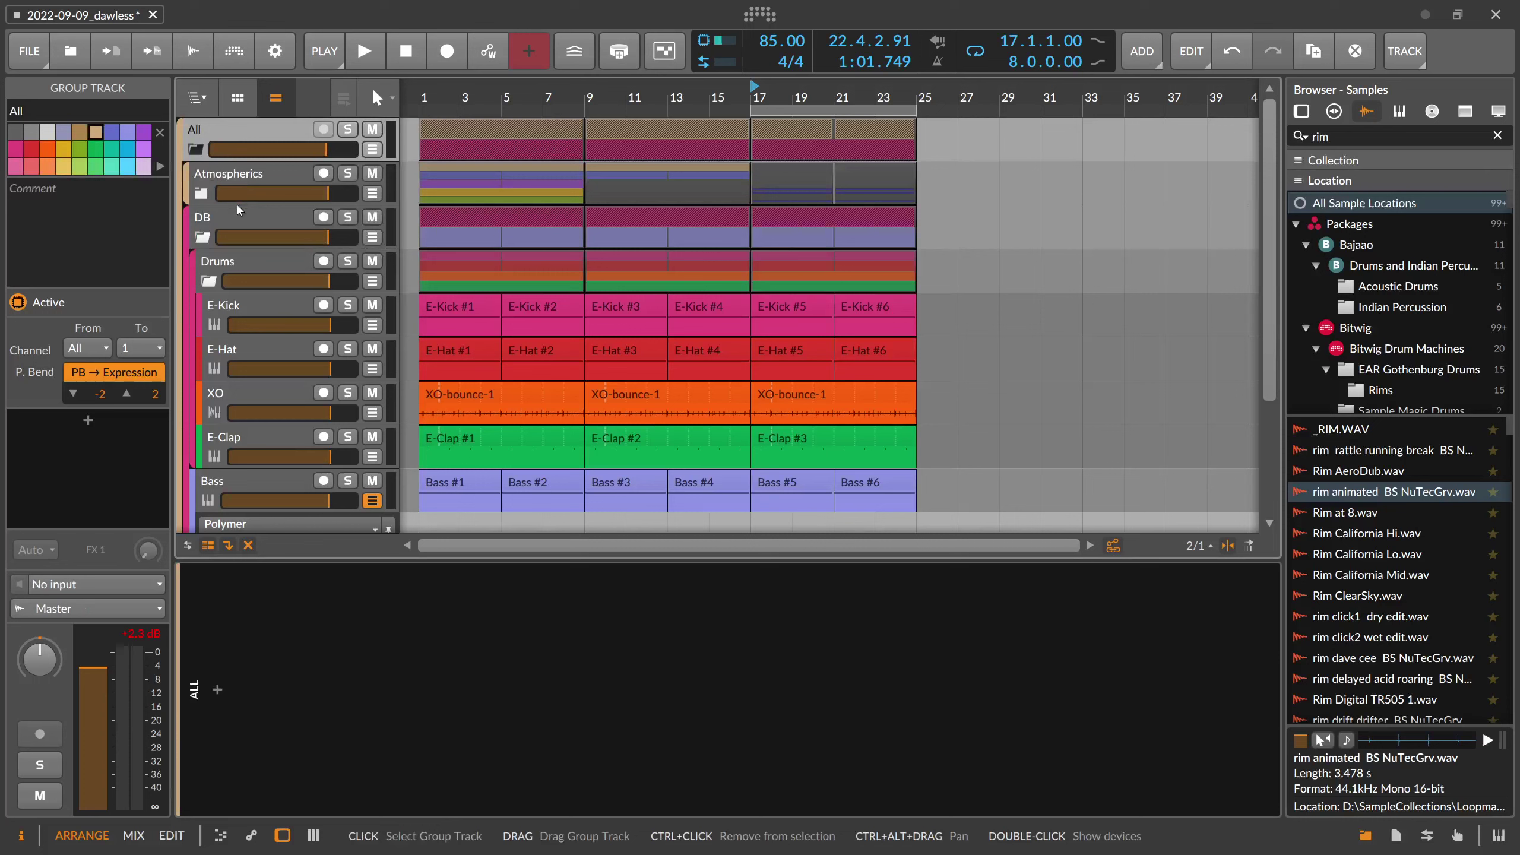
Play the loop from bar 17 with E-Kick soloed, clear the solo and check the individual drum tracks
key("space")
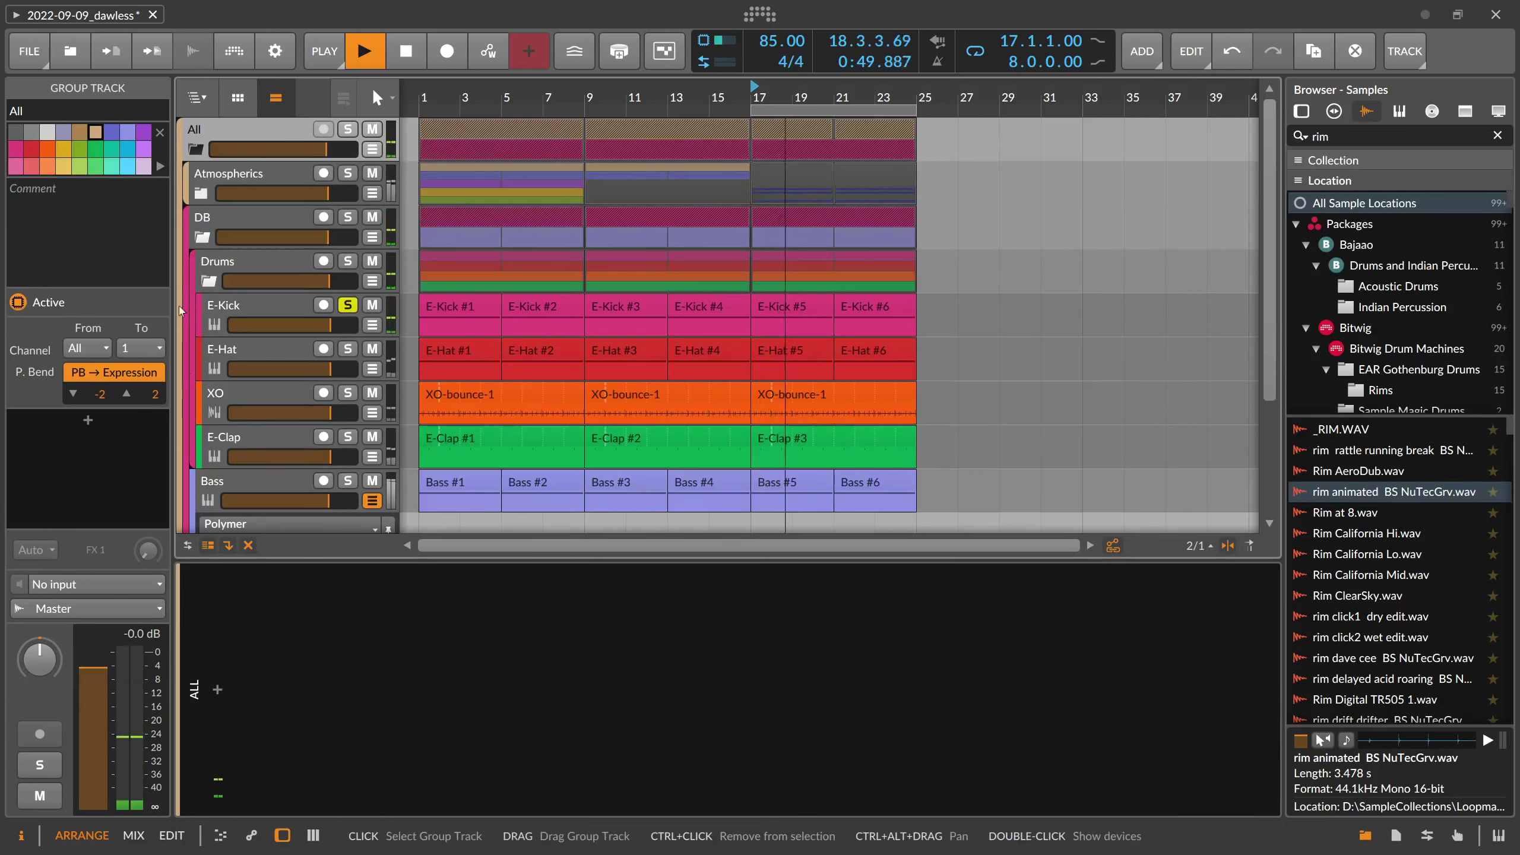
left_click(348, 304)
left_click(271, 299)
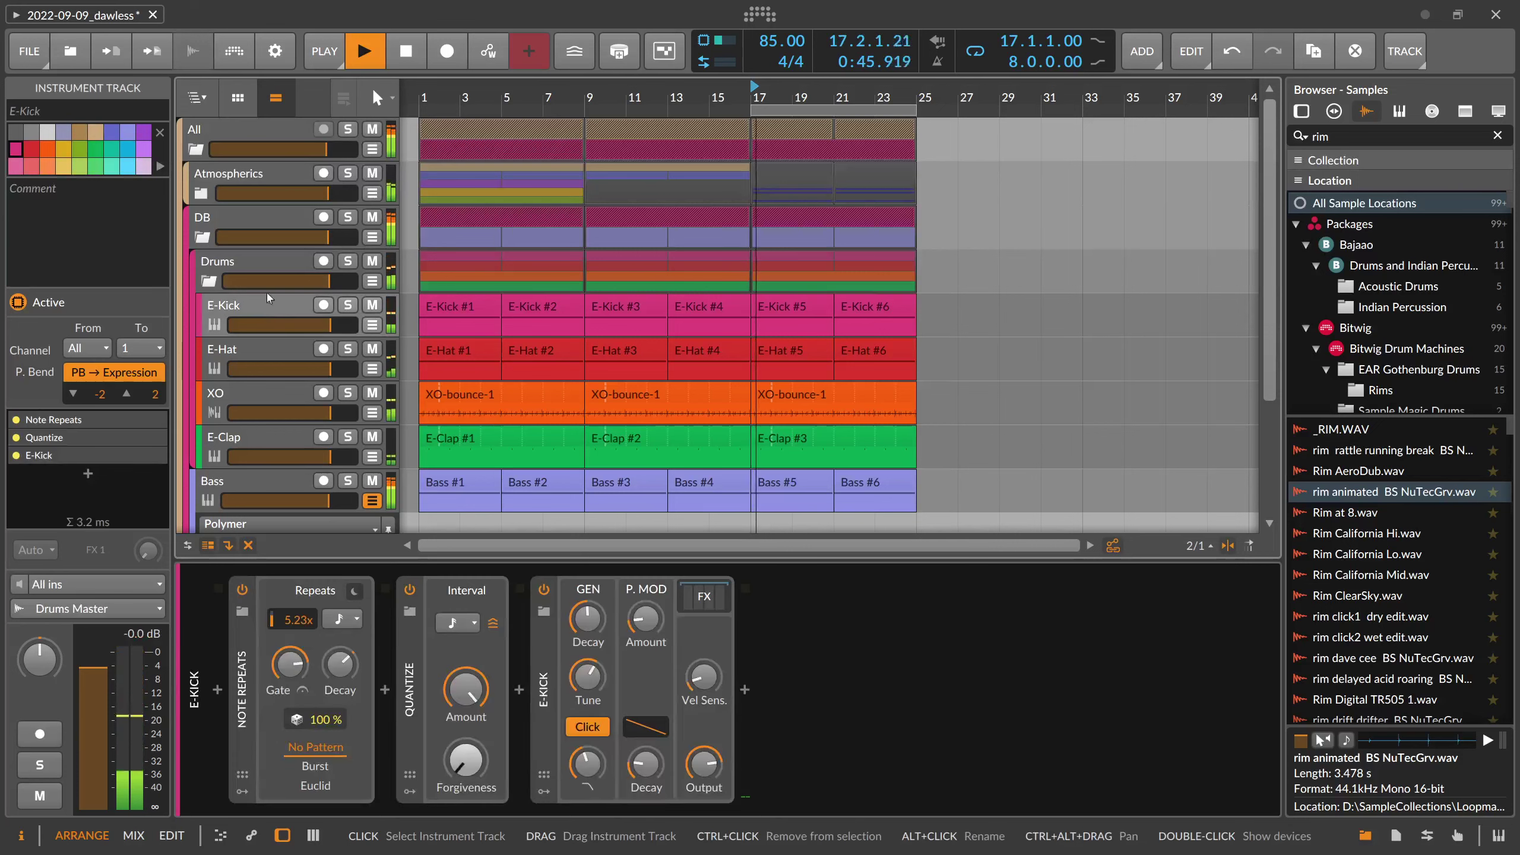
left_click(265, 349)
left_click(292, 440)
key("space")
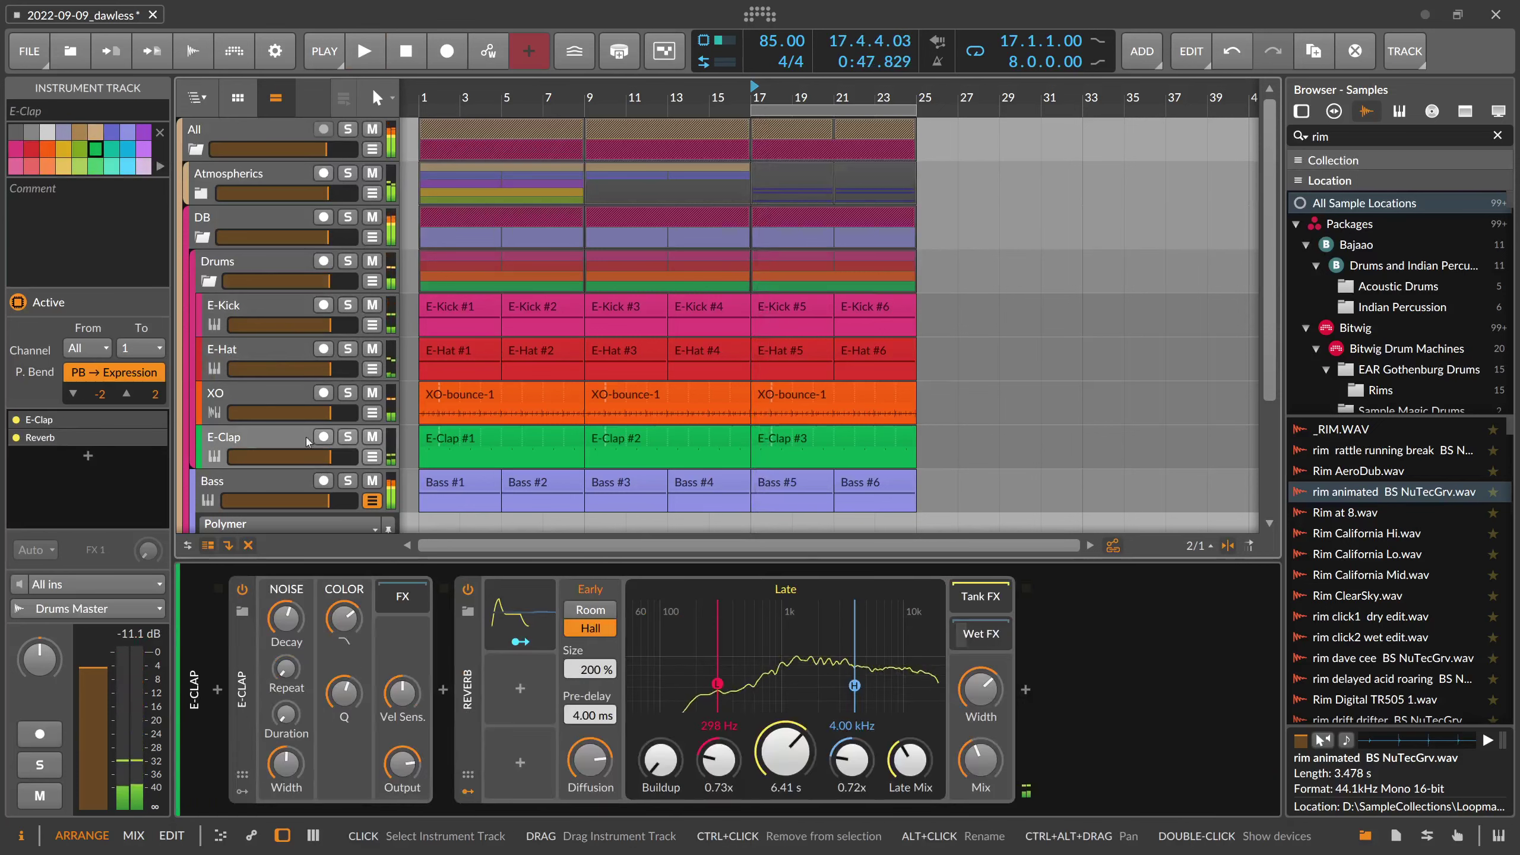
Solo the E-Clap track and audition it from bar 17
left_click(348, 436)
key("space")
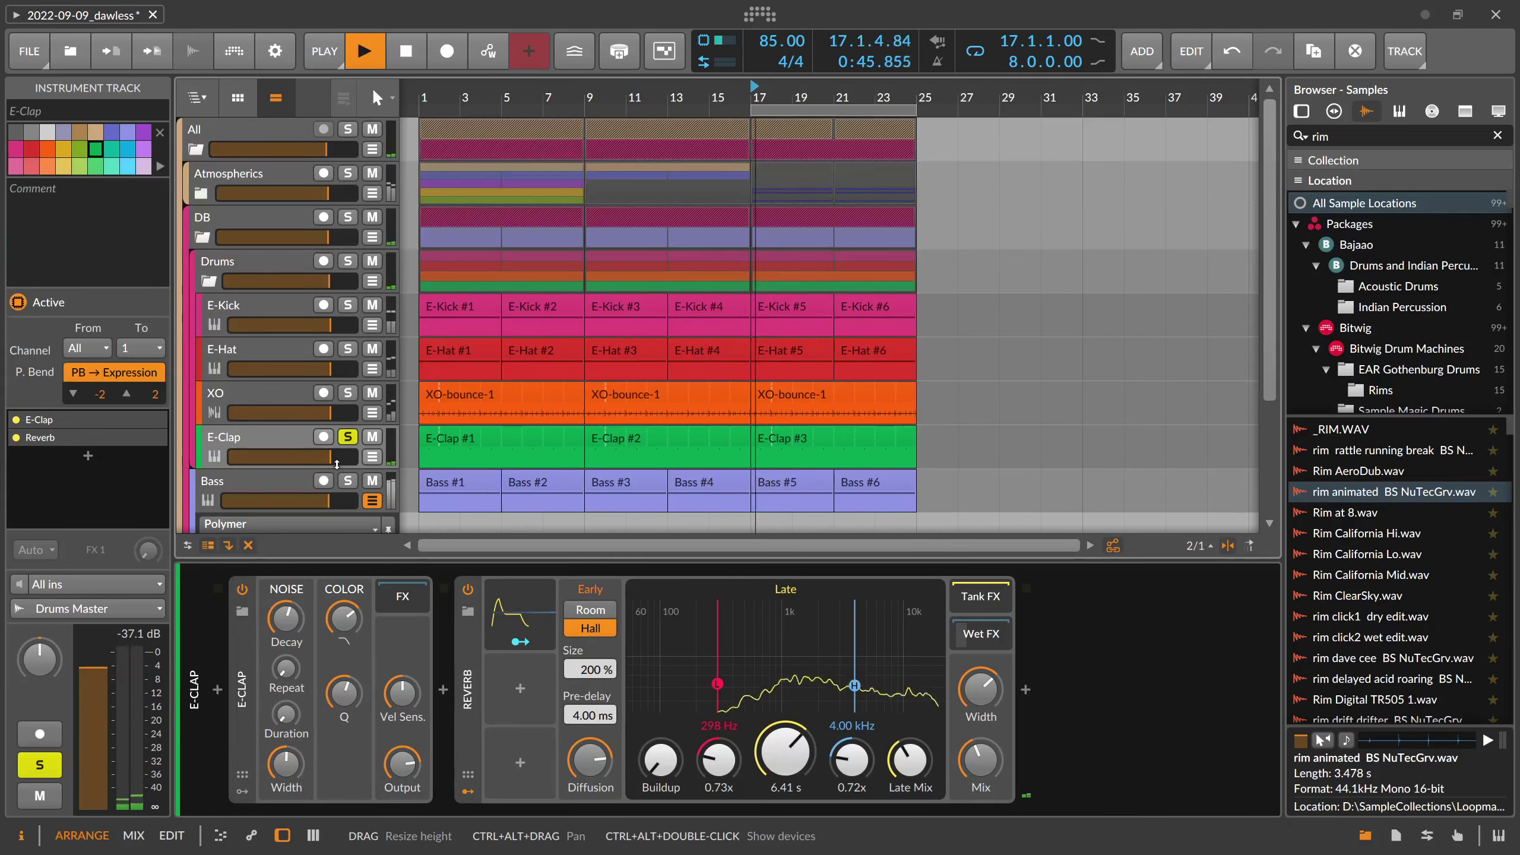
key("space")
key("space")
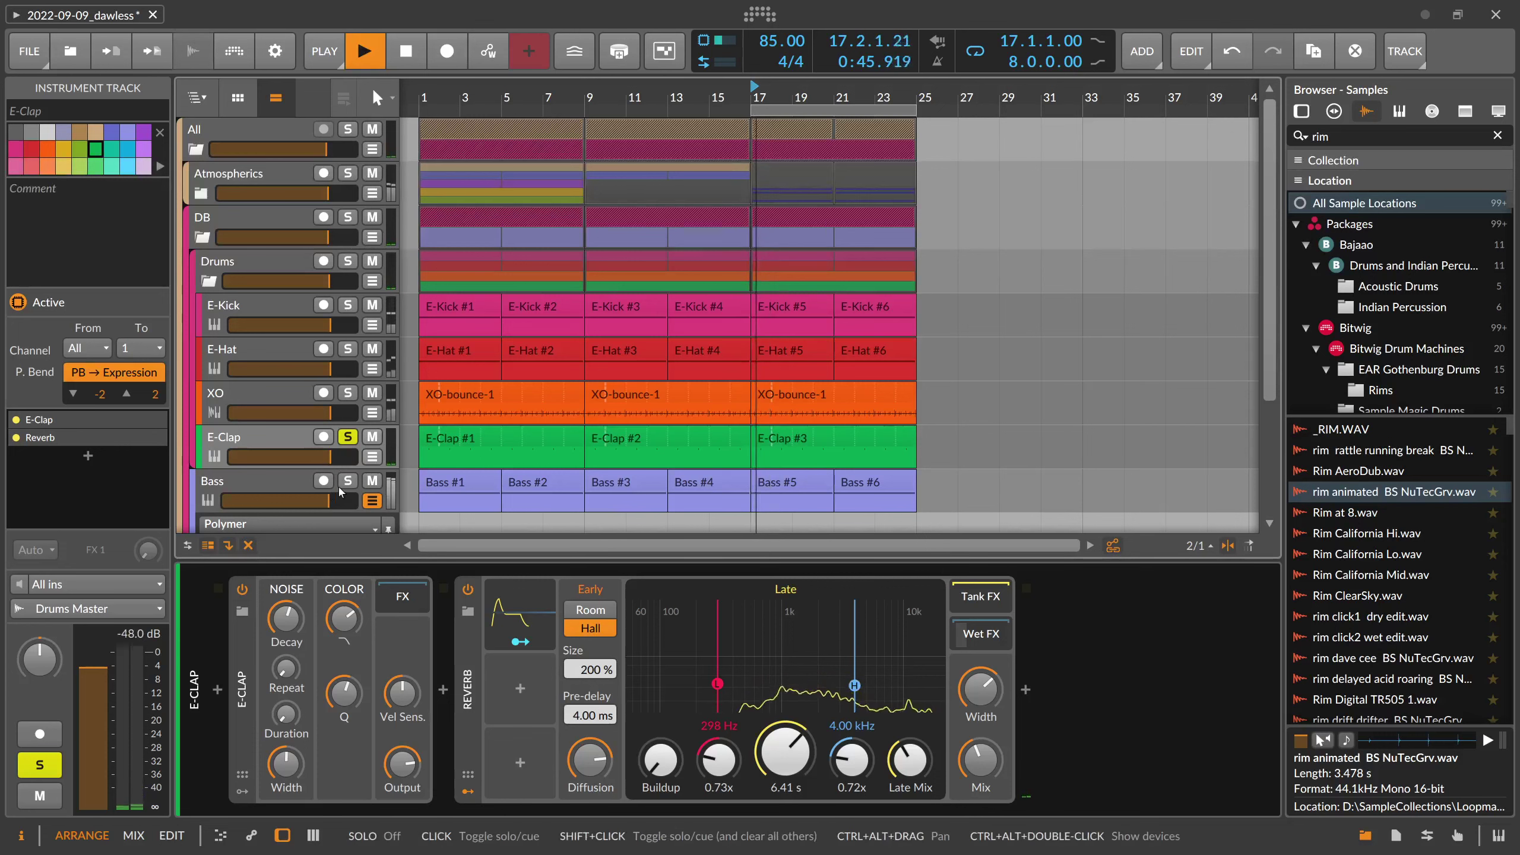
key("space")
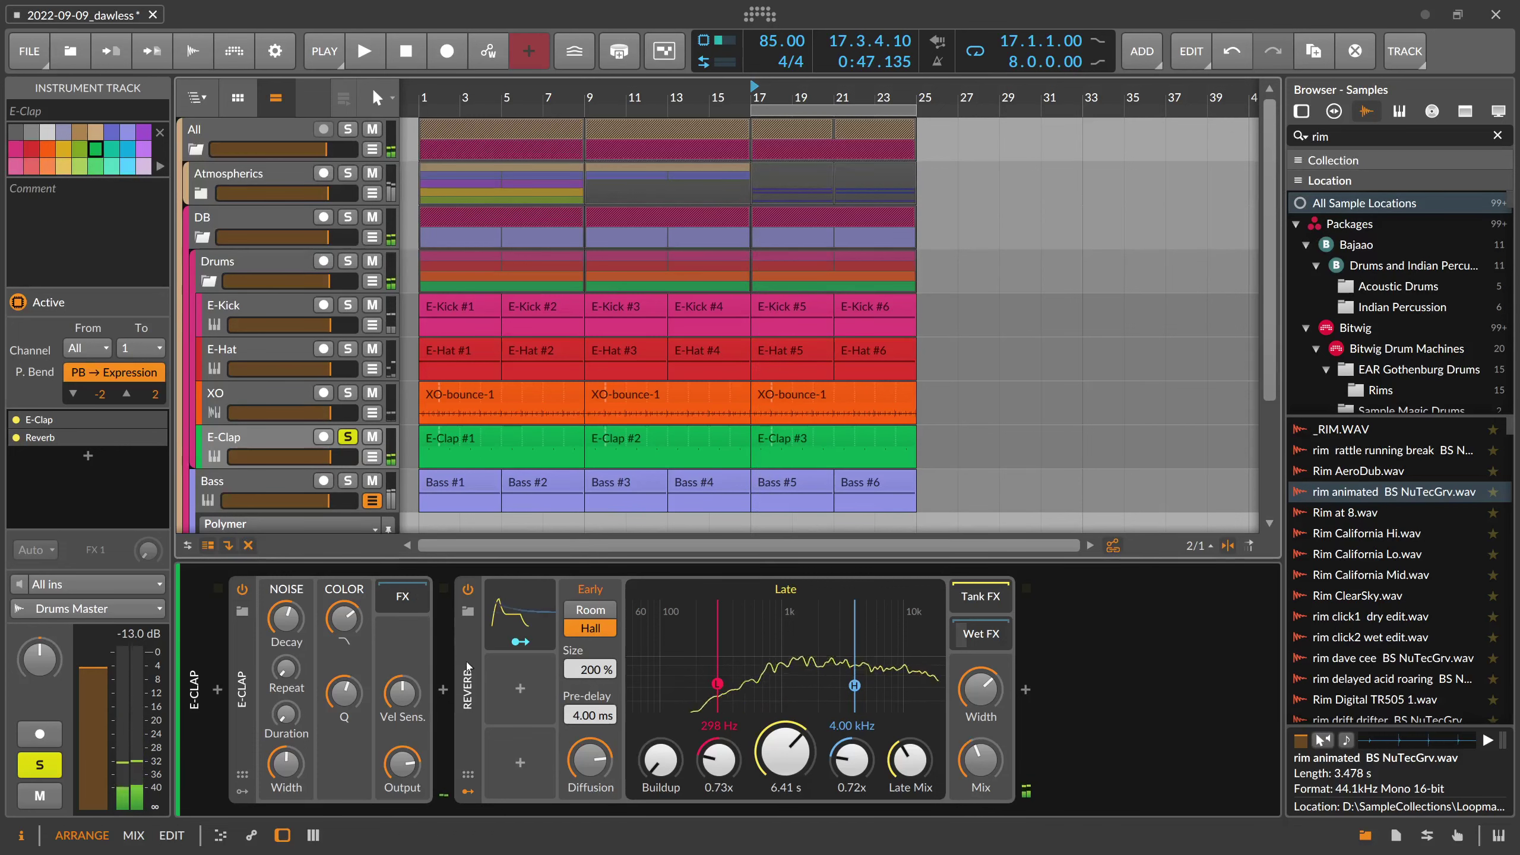
Replace the Reverb on the E-Clap track with the Reverb-rnd-trigger preset
left_click(522, 658)
key("Delete")
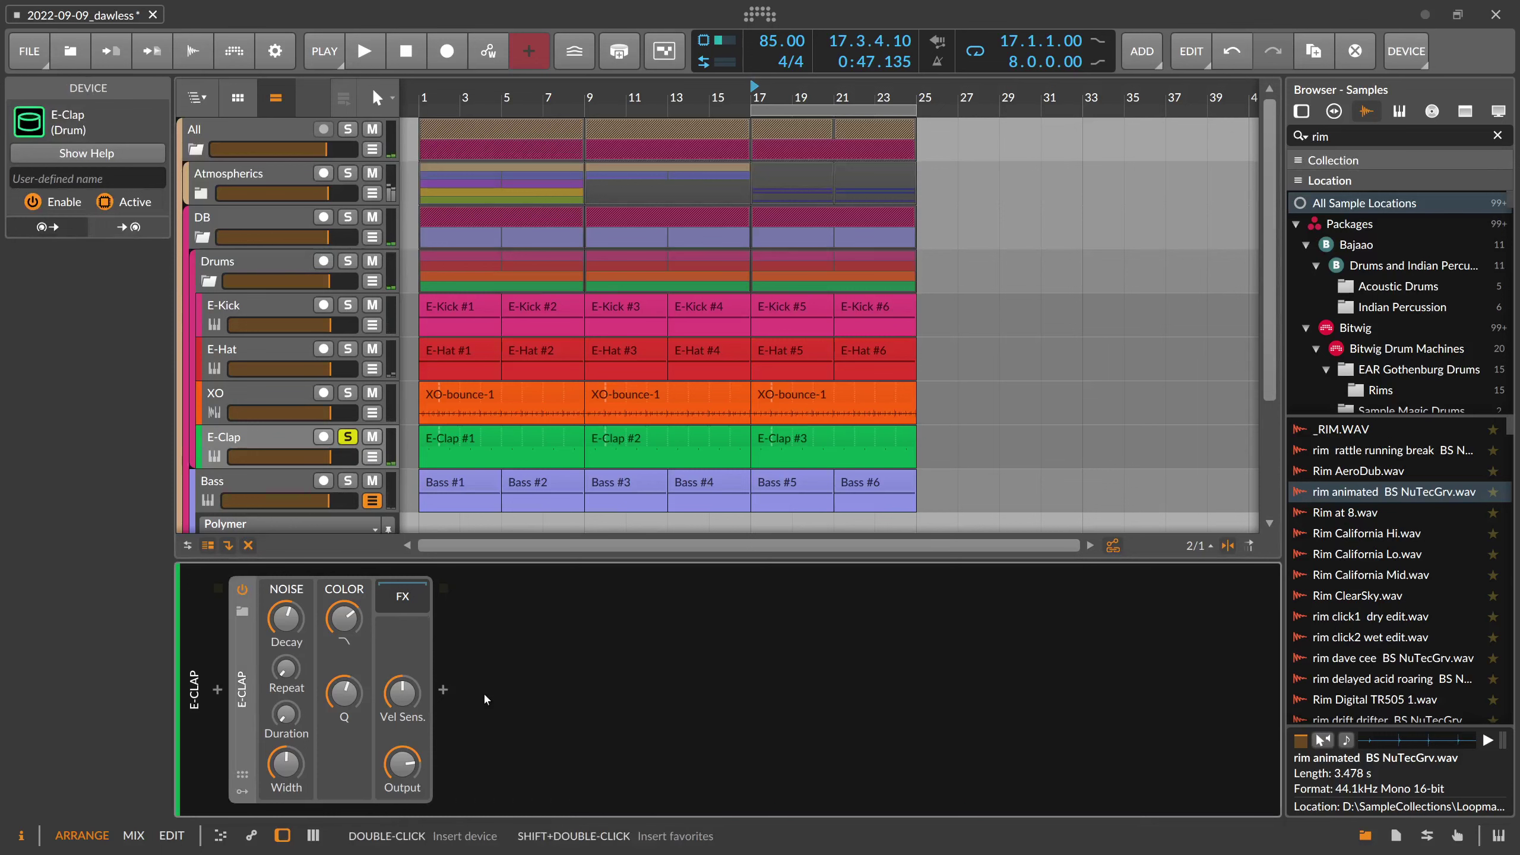
left_click(444, 690)
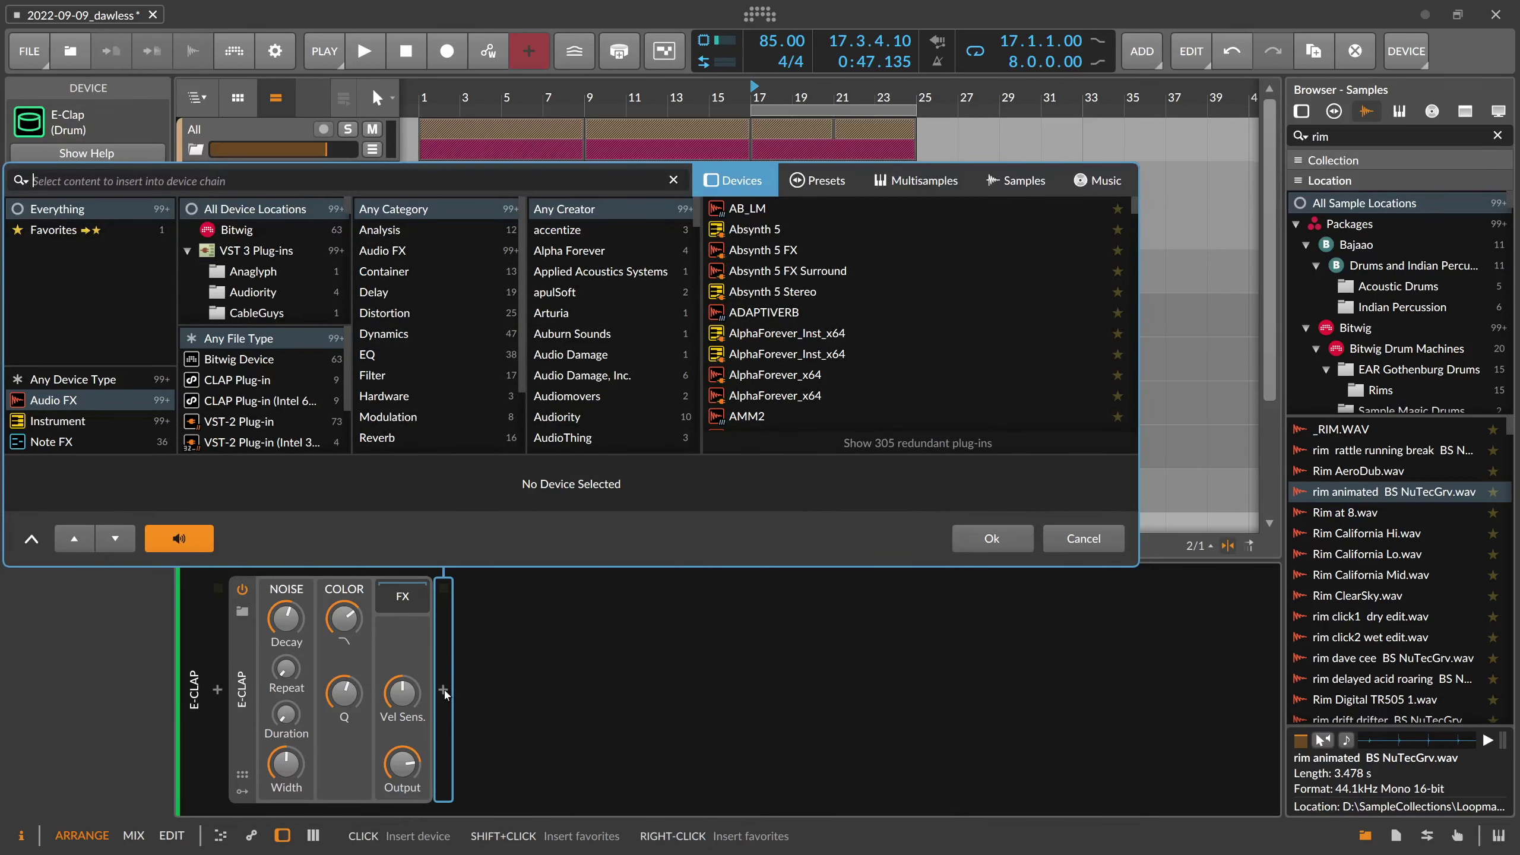
type("rnd")
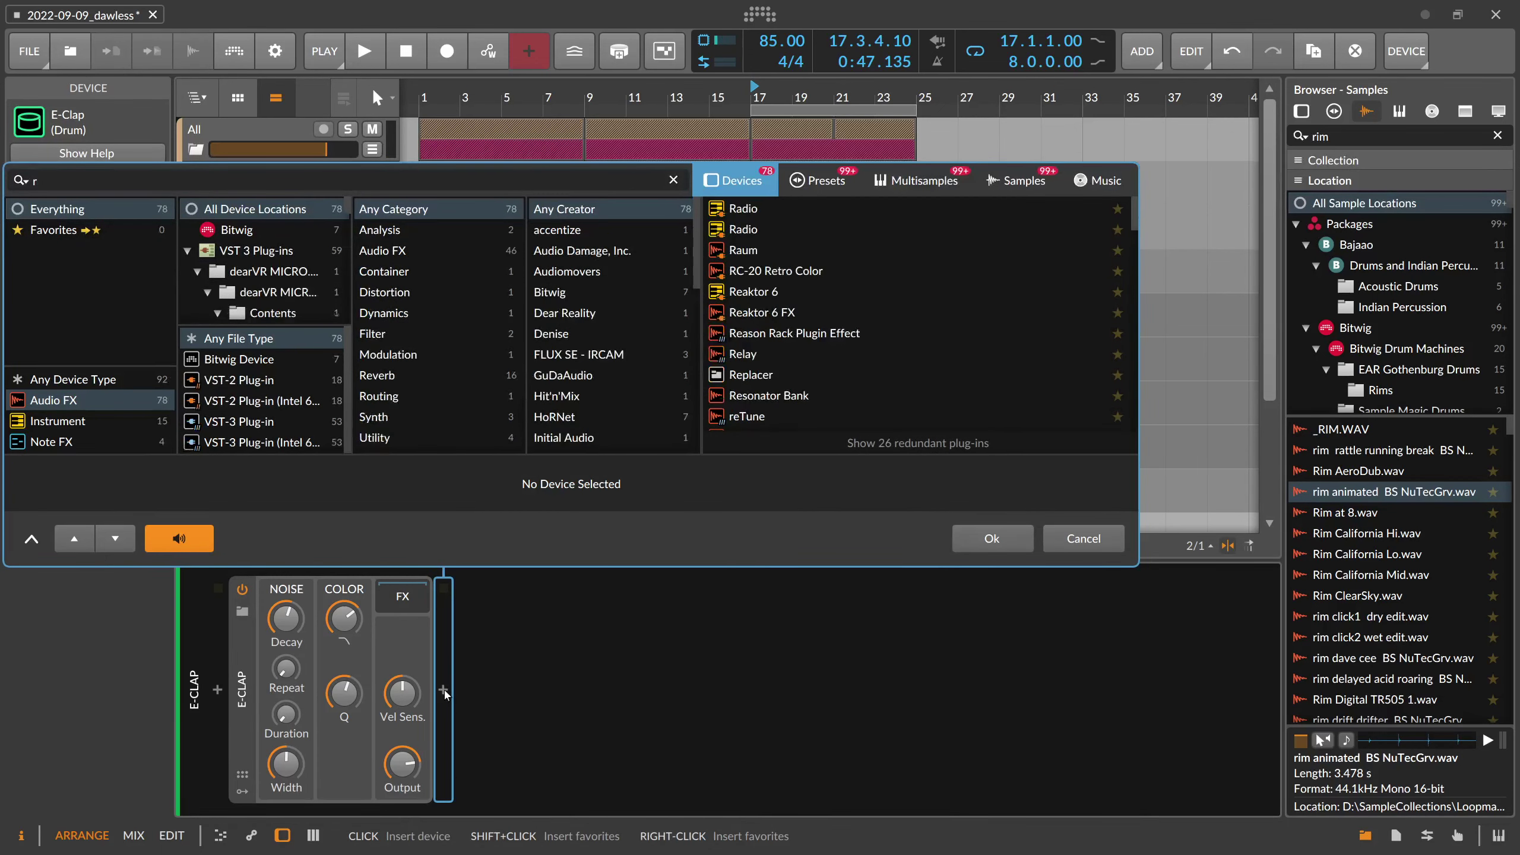
left_click(817, 179)
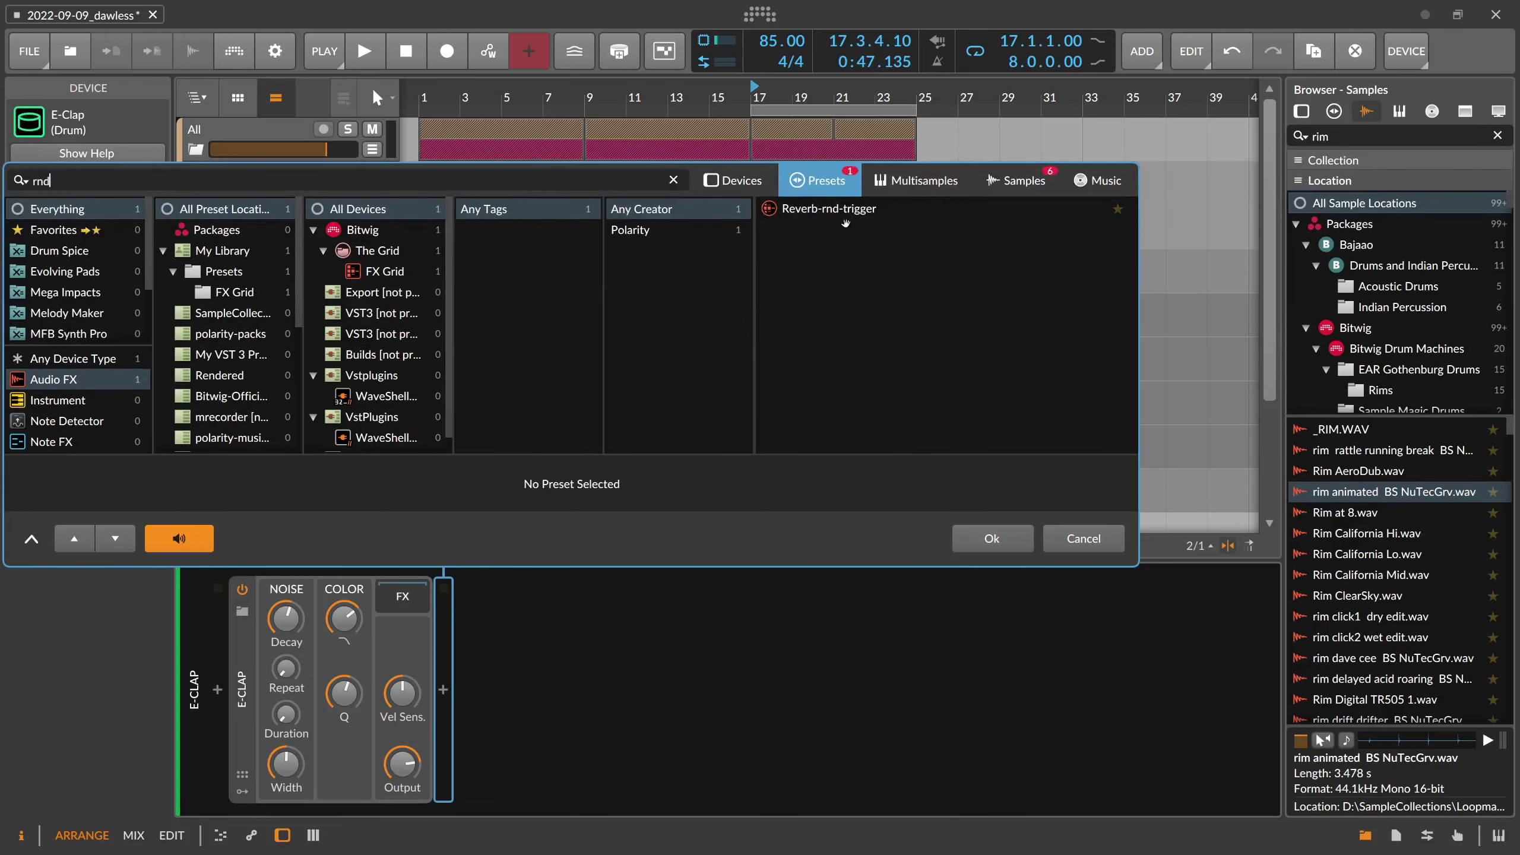
double_click(824, 211)
Open the Reverb-rnd-trigger grid patch and move its active trigger step to step 5 at about 23% during playback
left_click(609, 636)
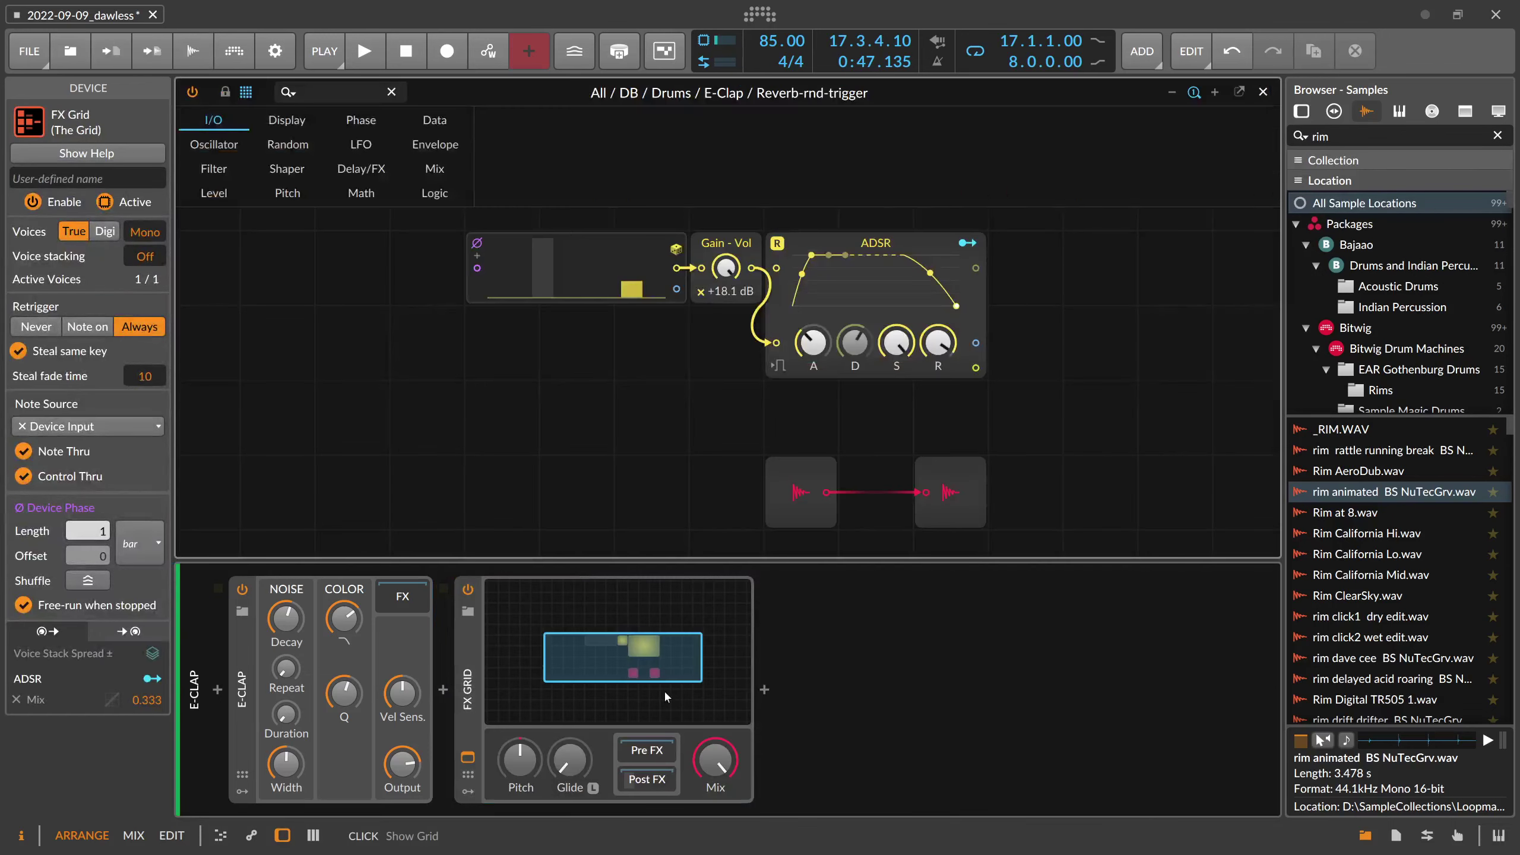
key("space")
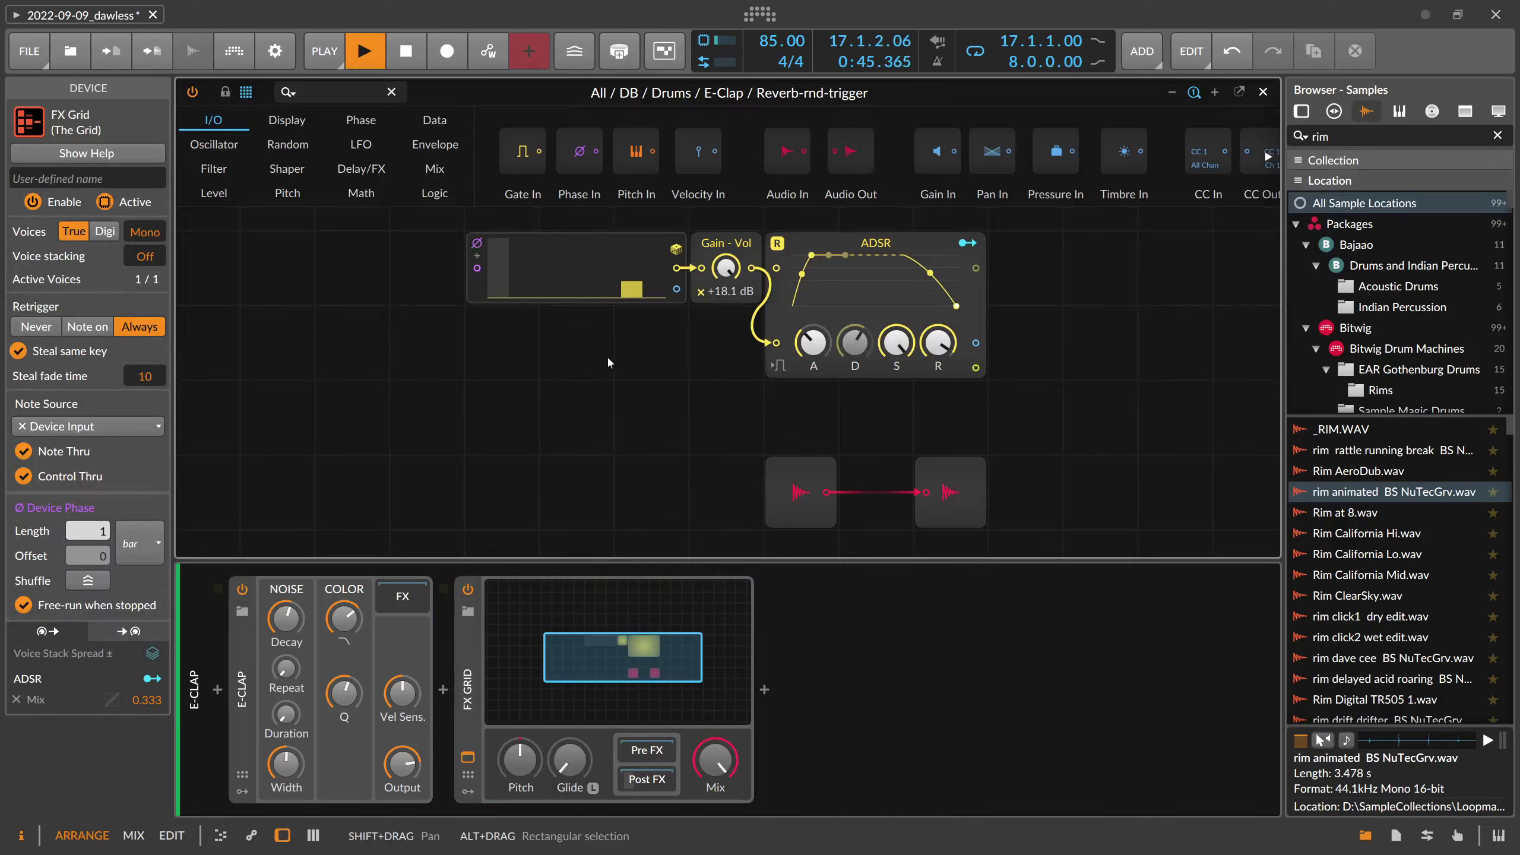
left_click(595, 281)
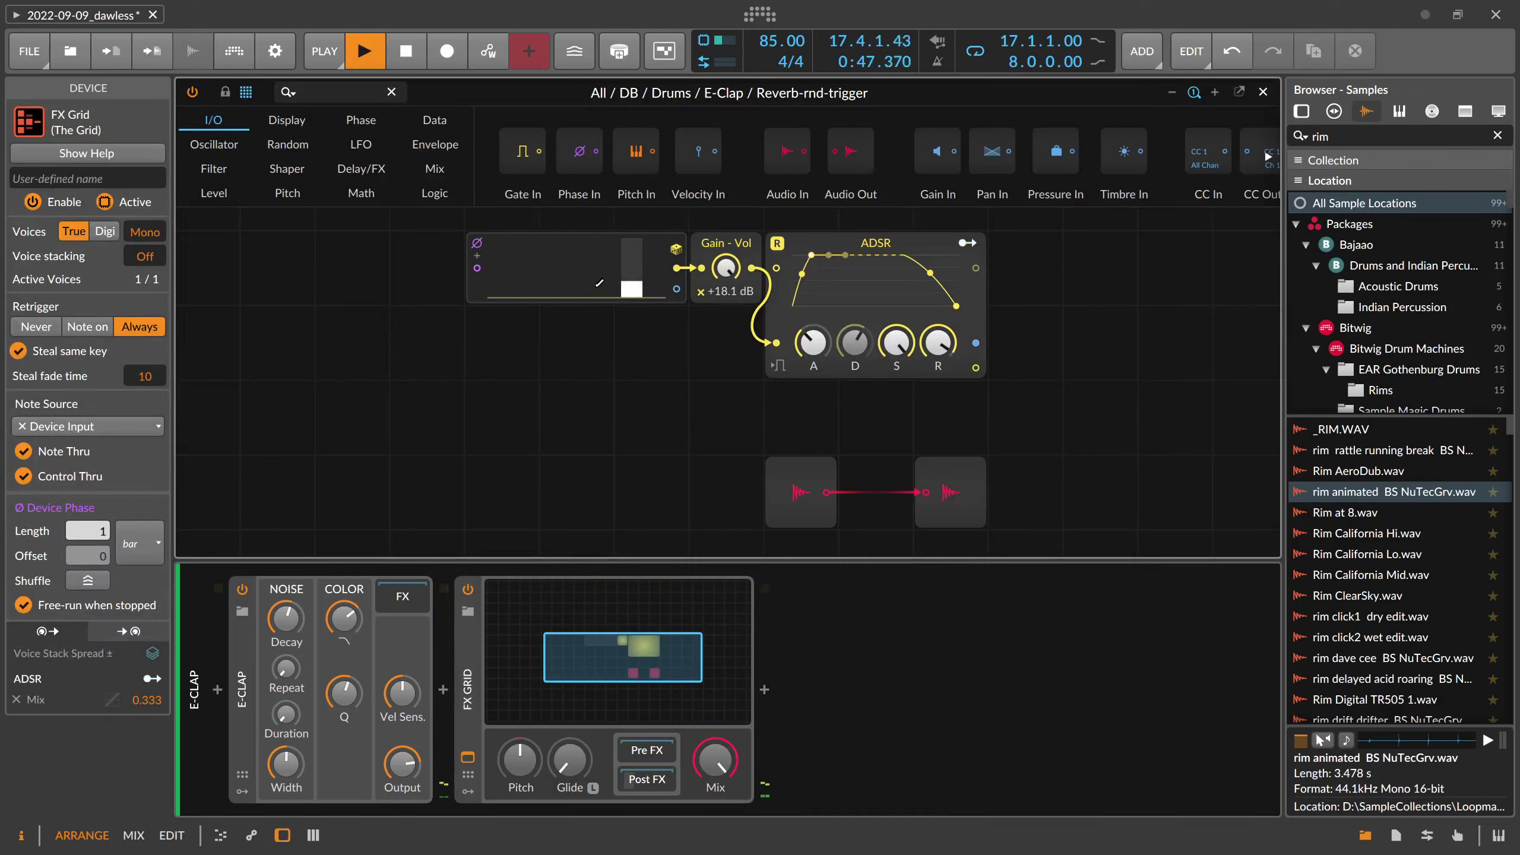
left_click(595, 282)
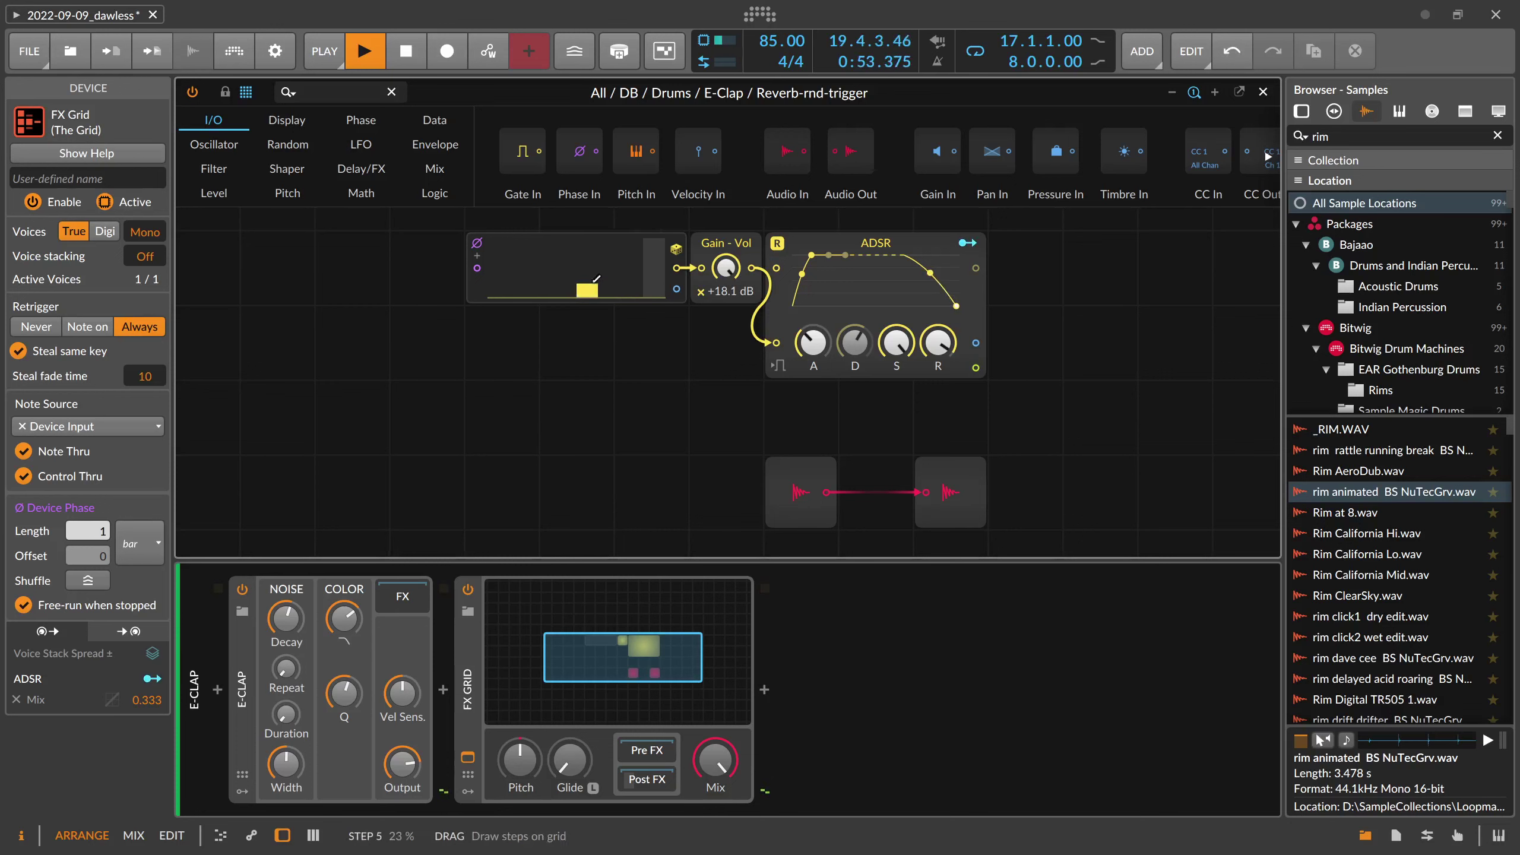
Inspect the patch's ADSR envelope settings and show the FX Grid's Post FX chain
left_click(873, 371)
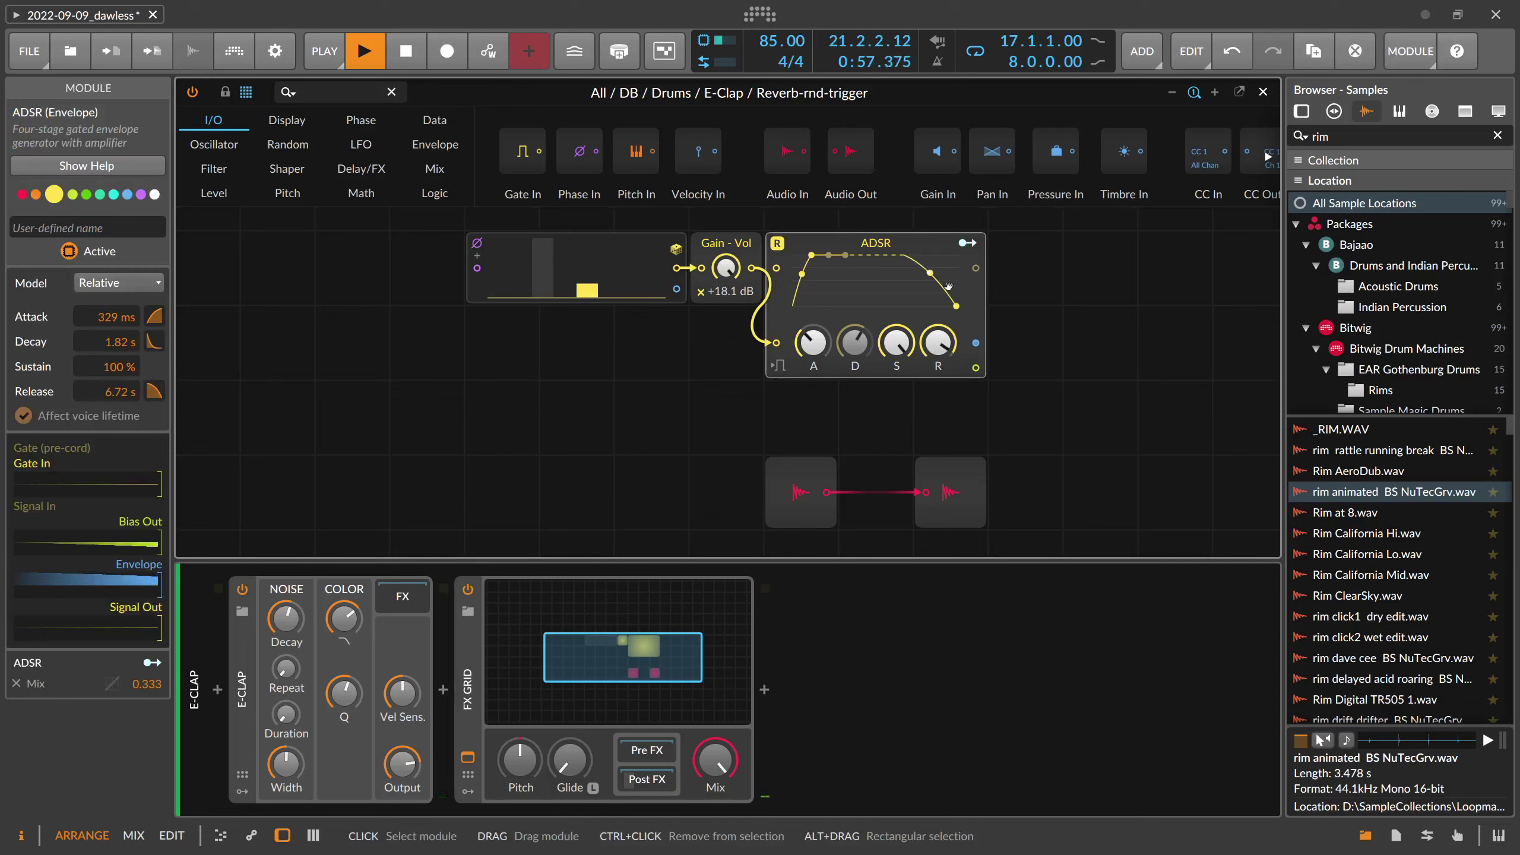
left_click(647, 779)
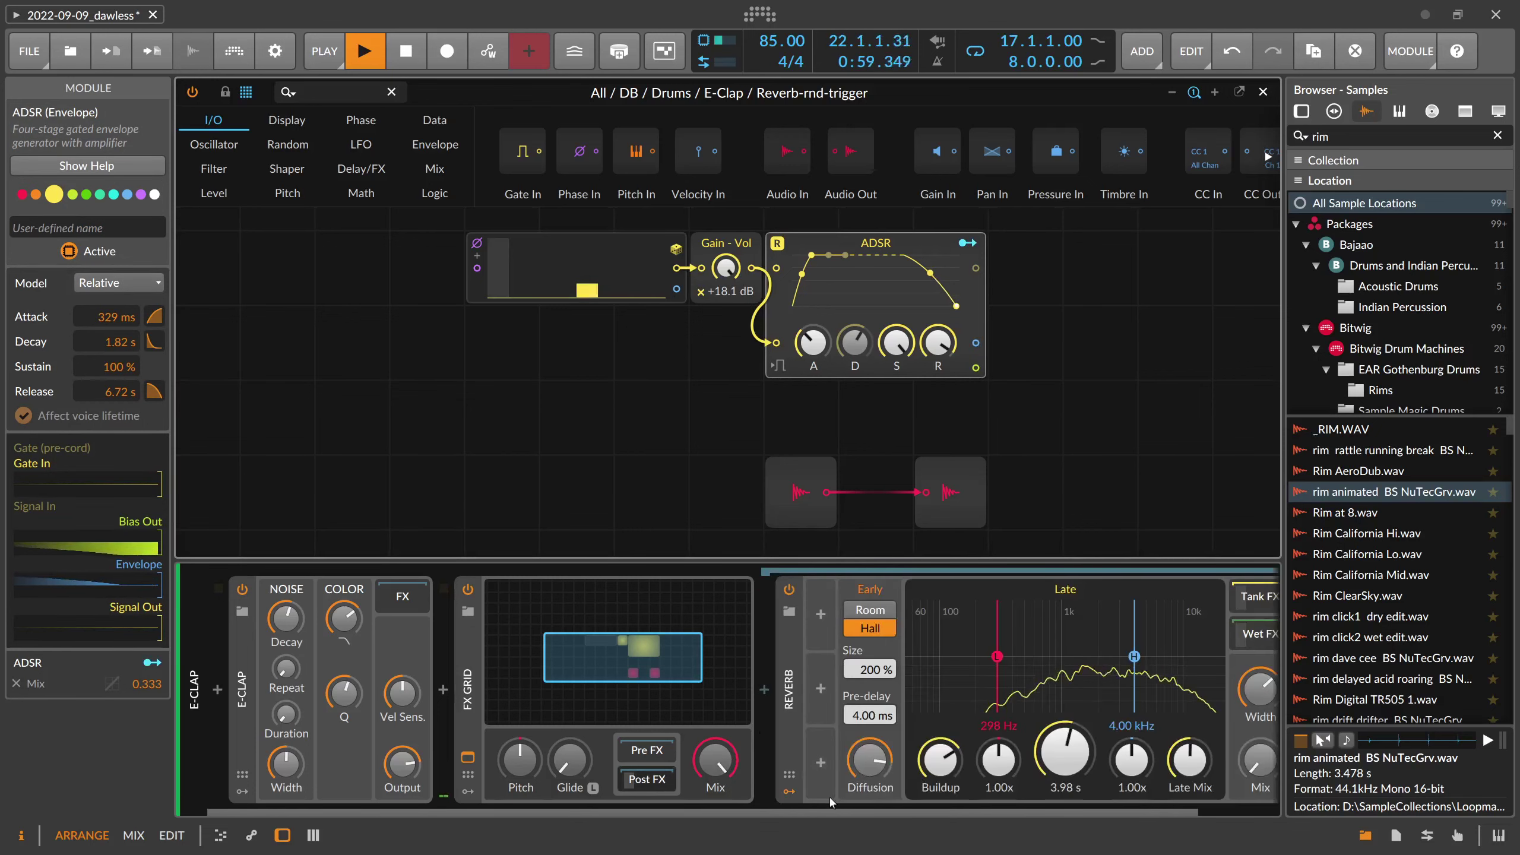
Set the ADSR modulation of the Reverb mix to 0.179, lengthen the late reverb time to 11.7 s, and close the grid patch
left_click_drag(859, 808, 941, 806)
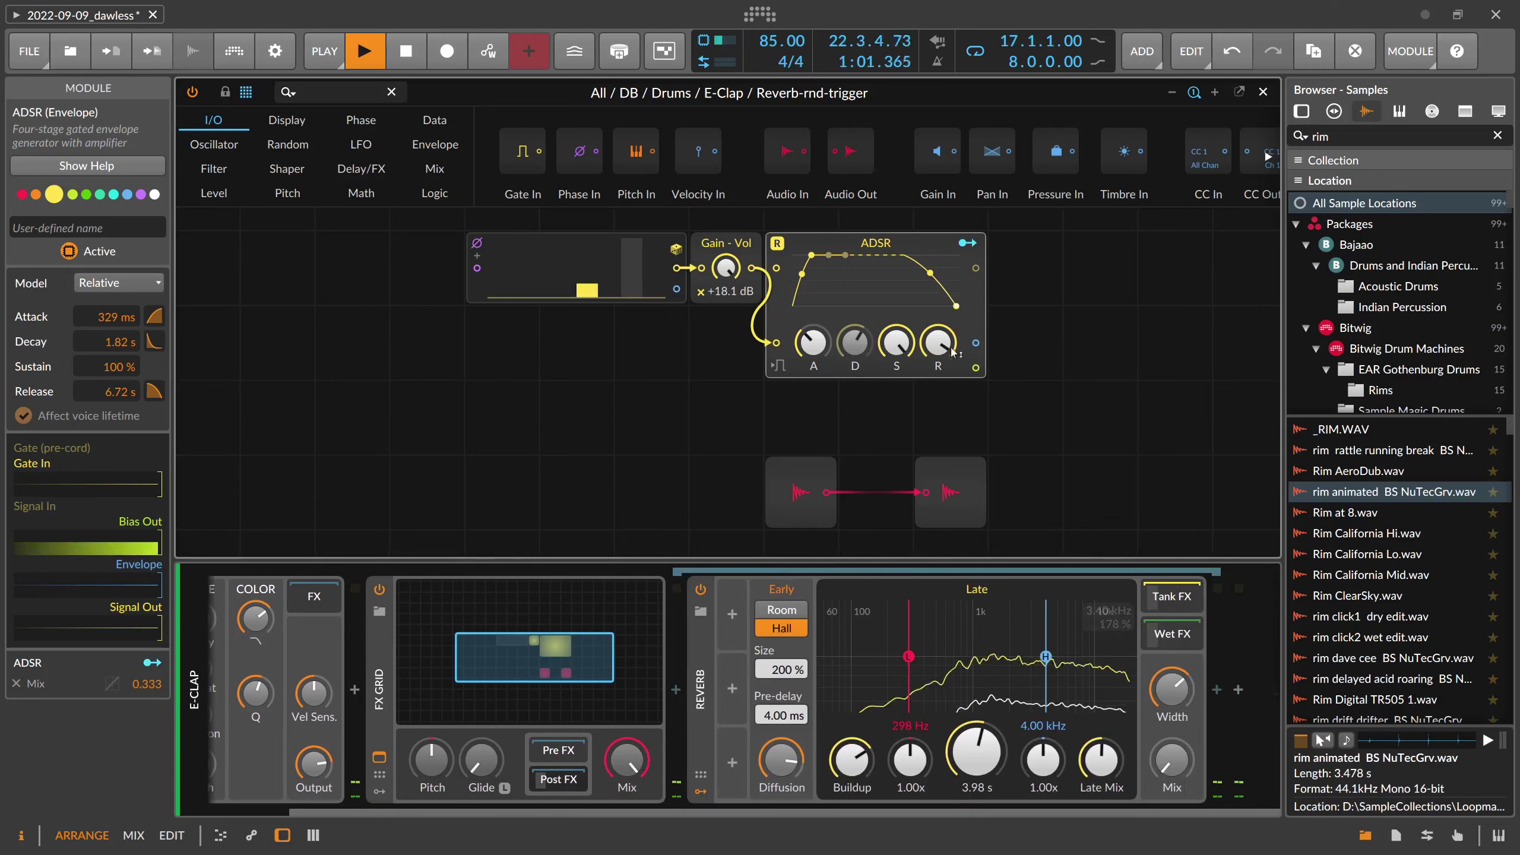
left_click_drag(982, 250, 982, 274)
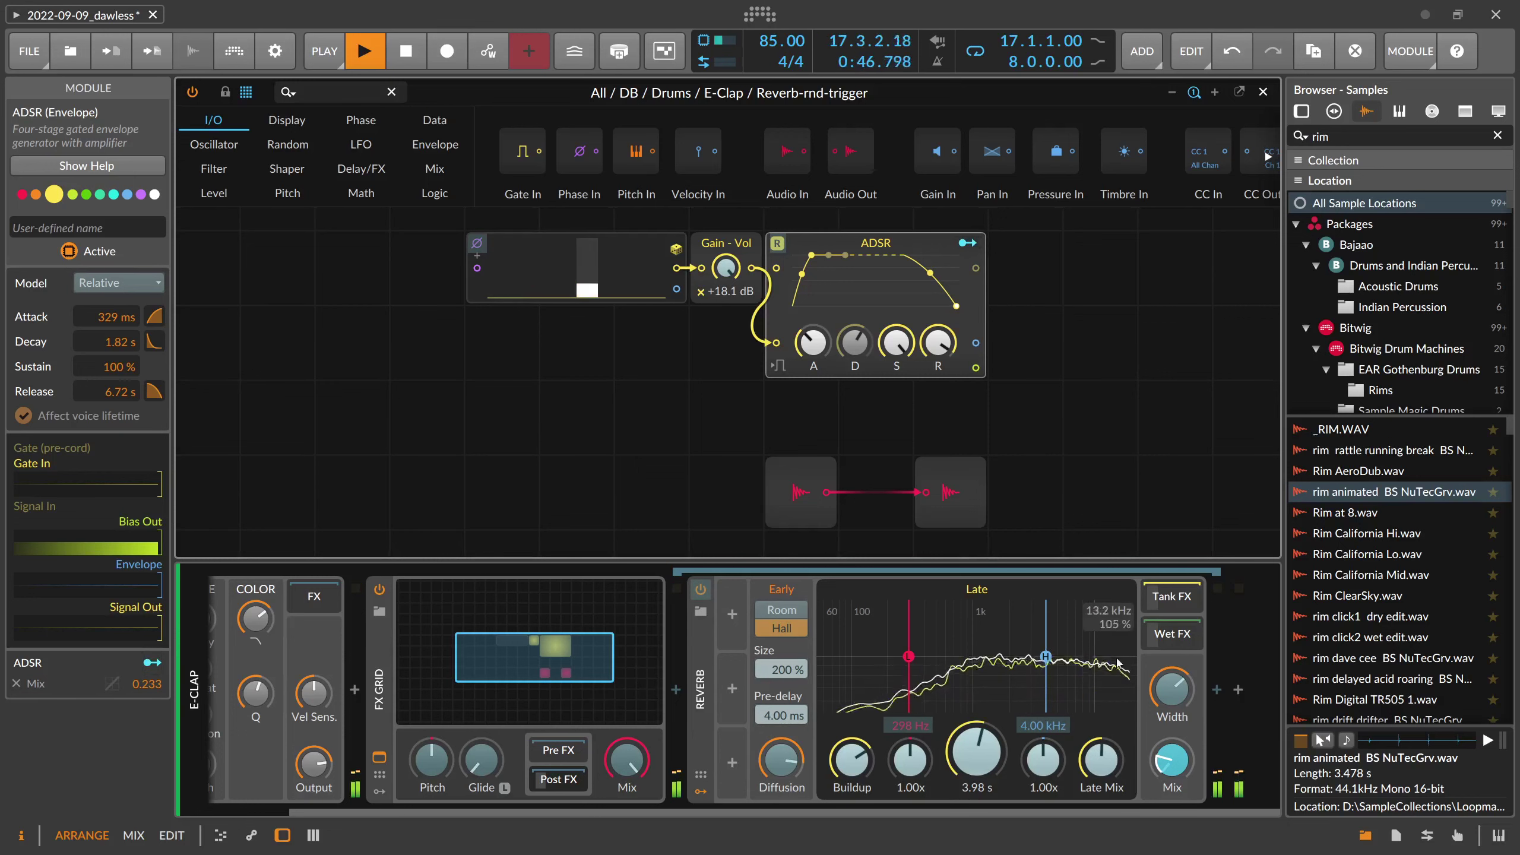
left_click_drag(1172, 760, 1171, 778)
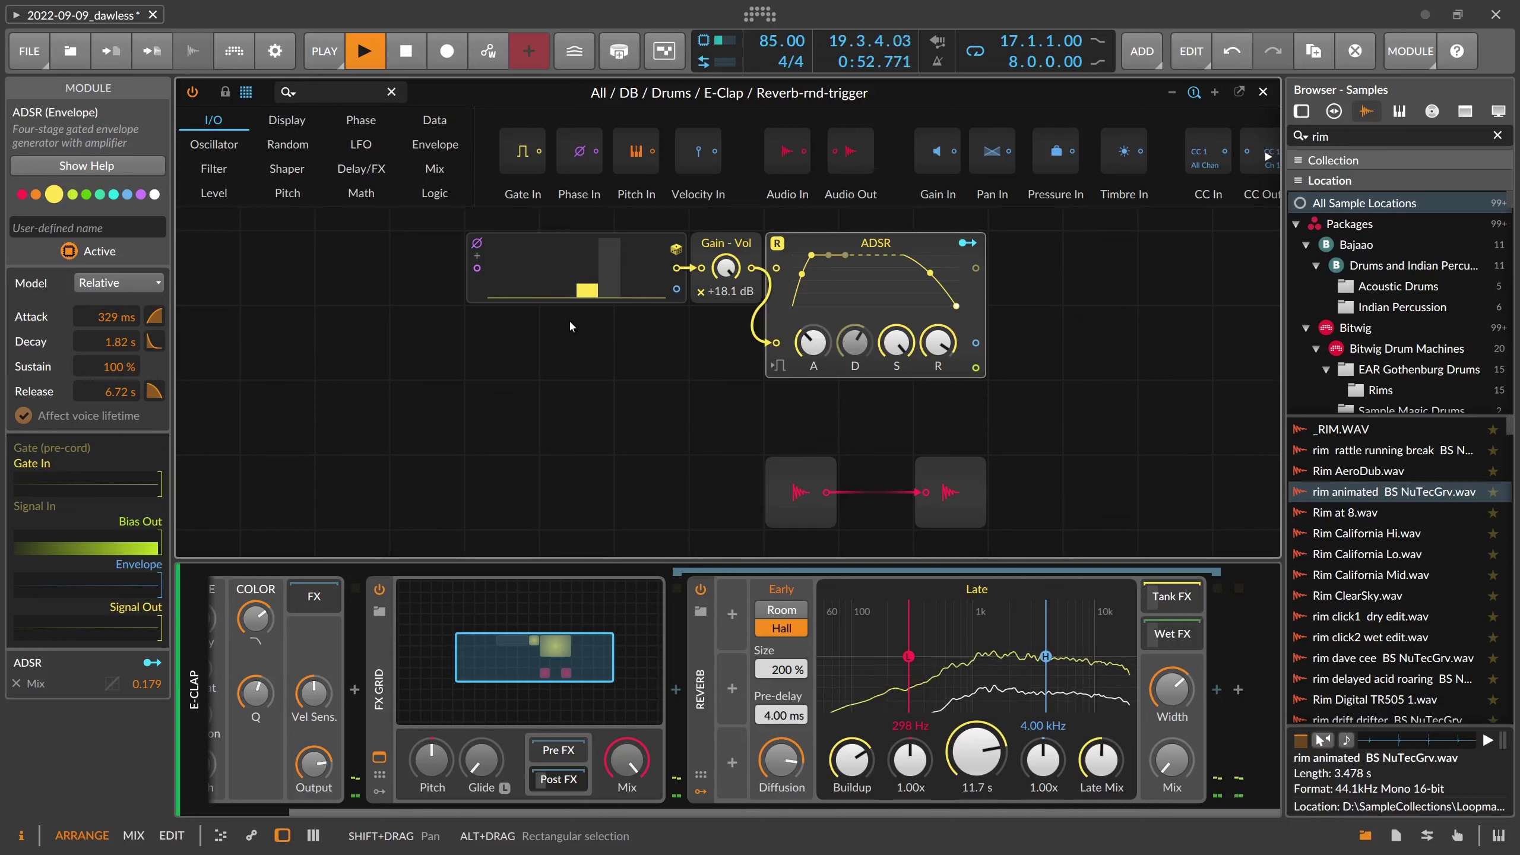
scroll(495, 604, "left", 3)
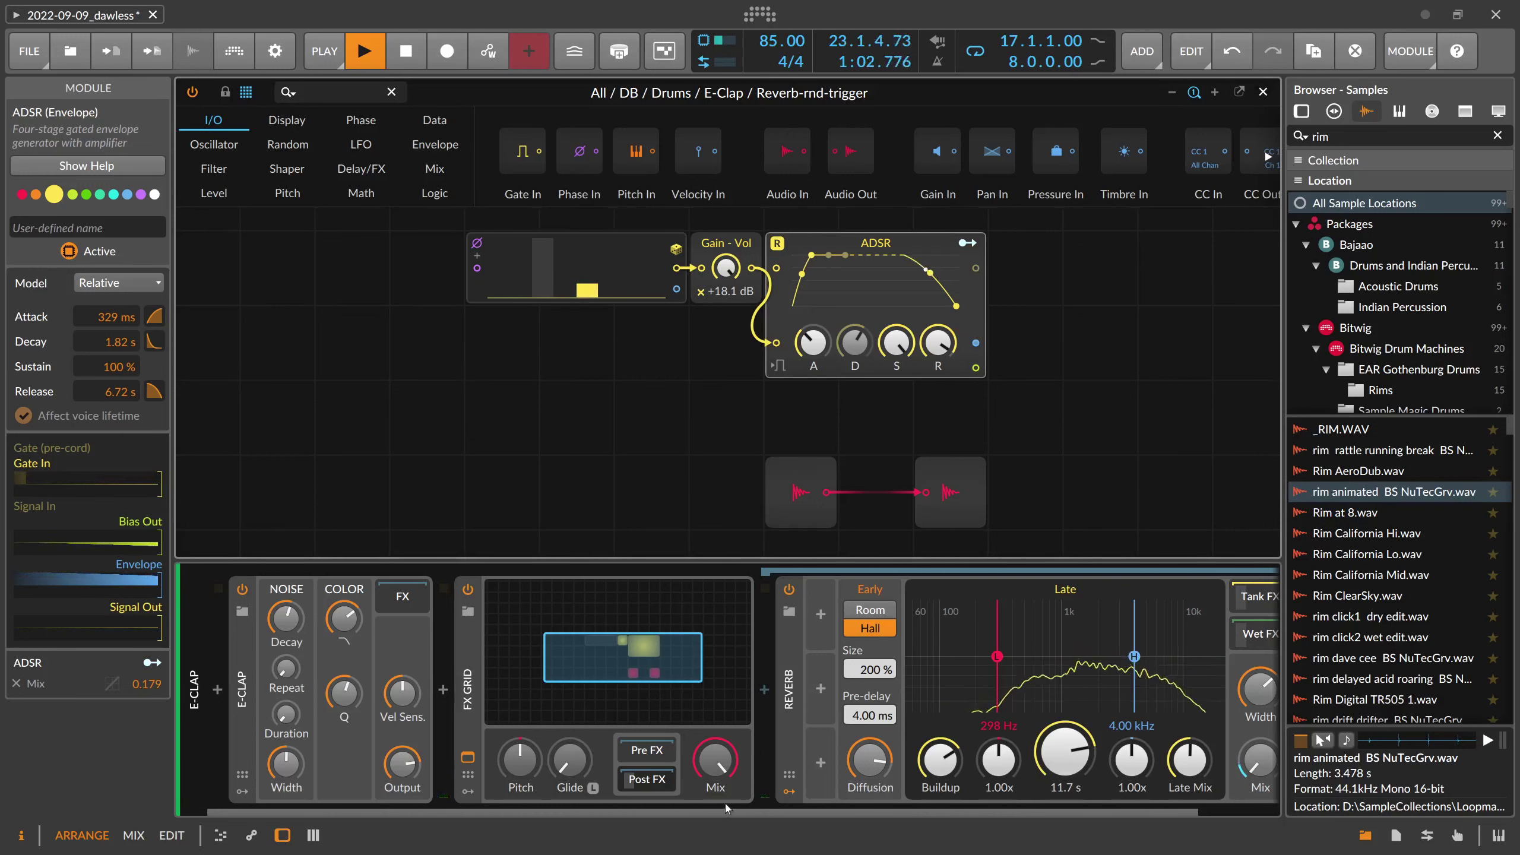
key("Escape")
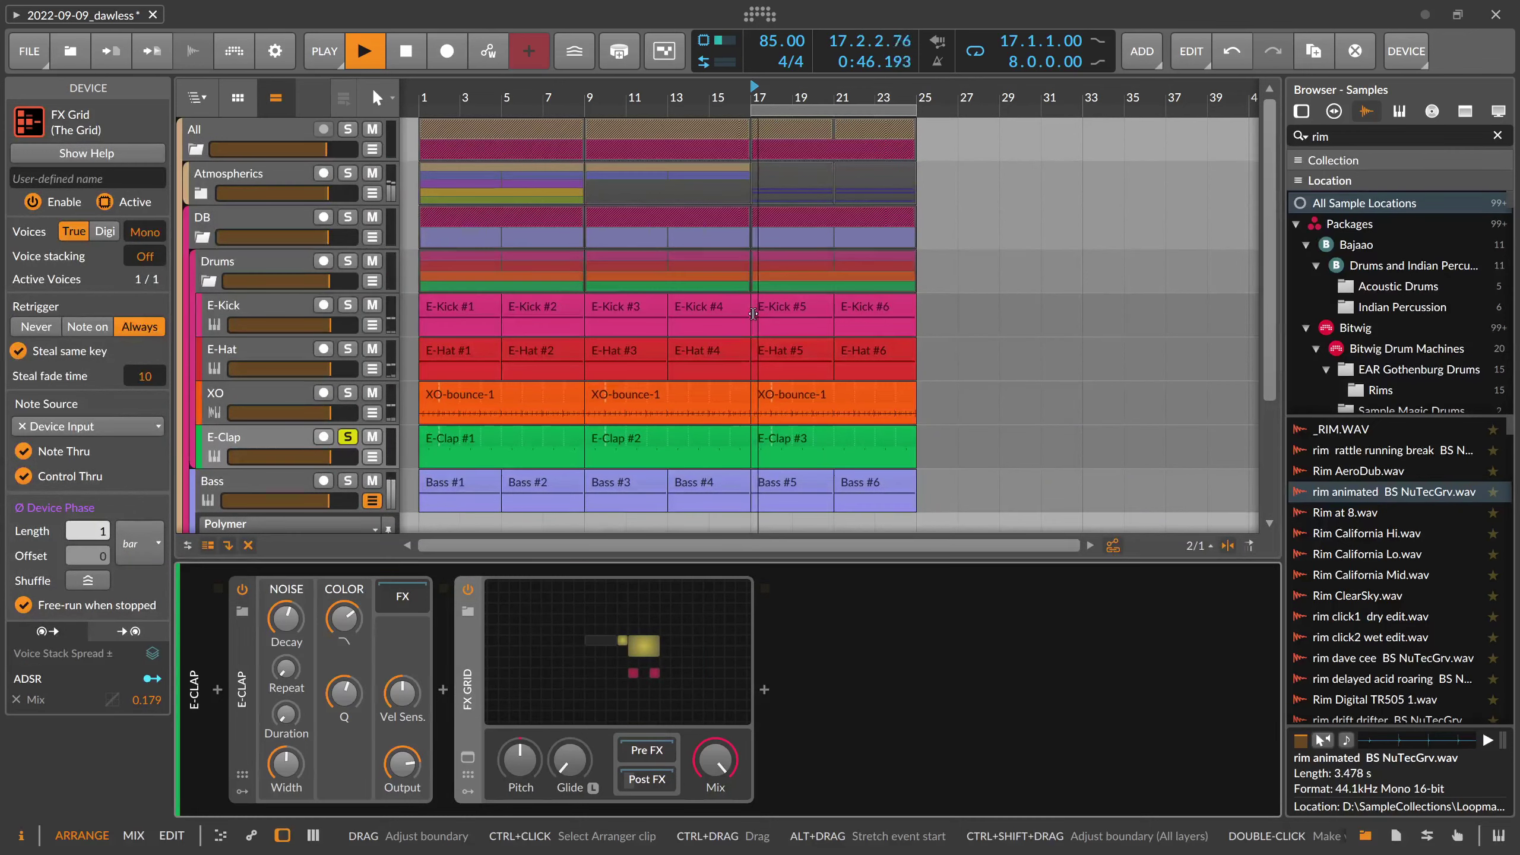
Compare the E-Clap track in the full mix with its soloed sound from bar 17
left_click(348, 437)
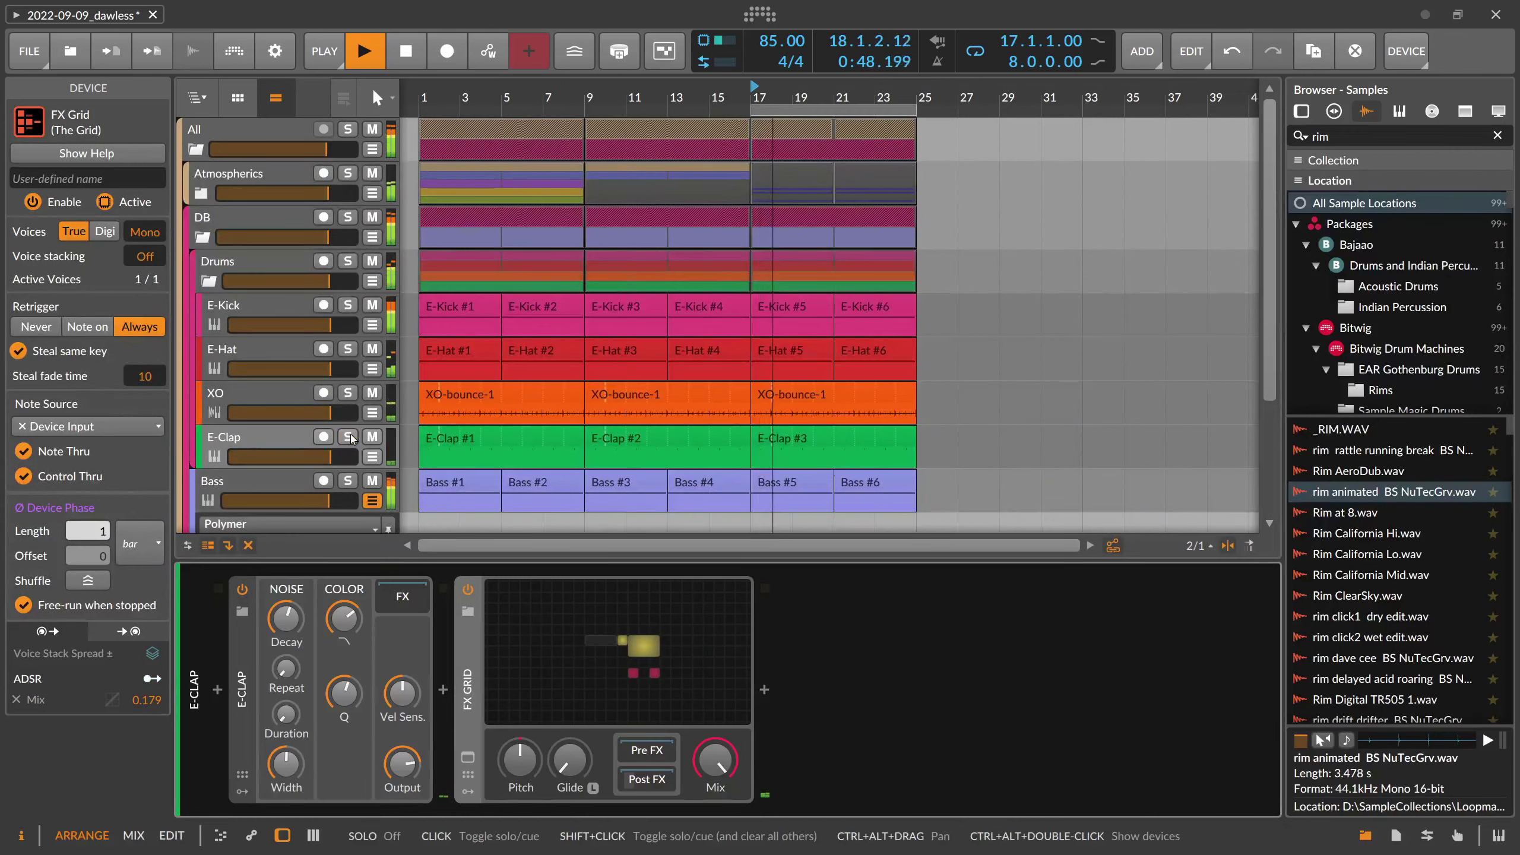
left_click(278, 433)
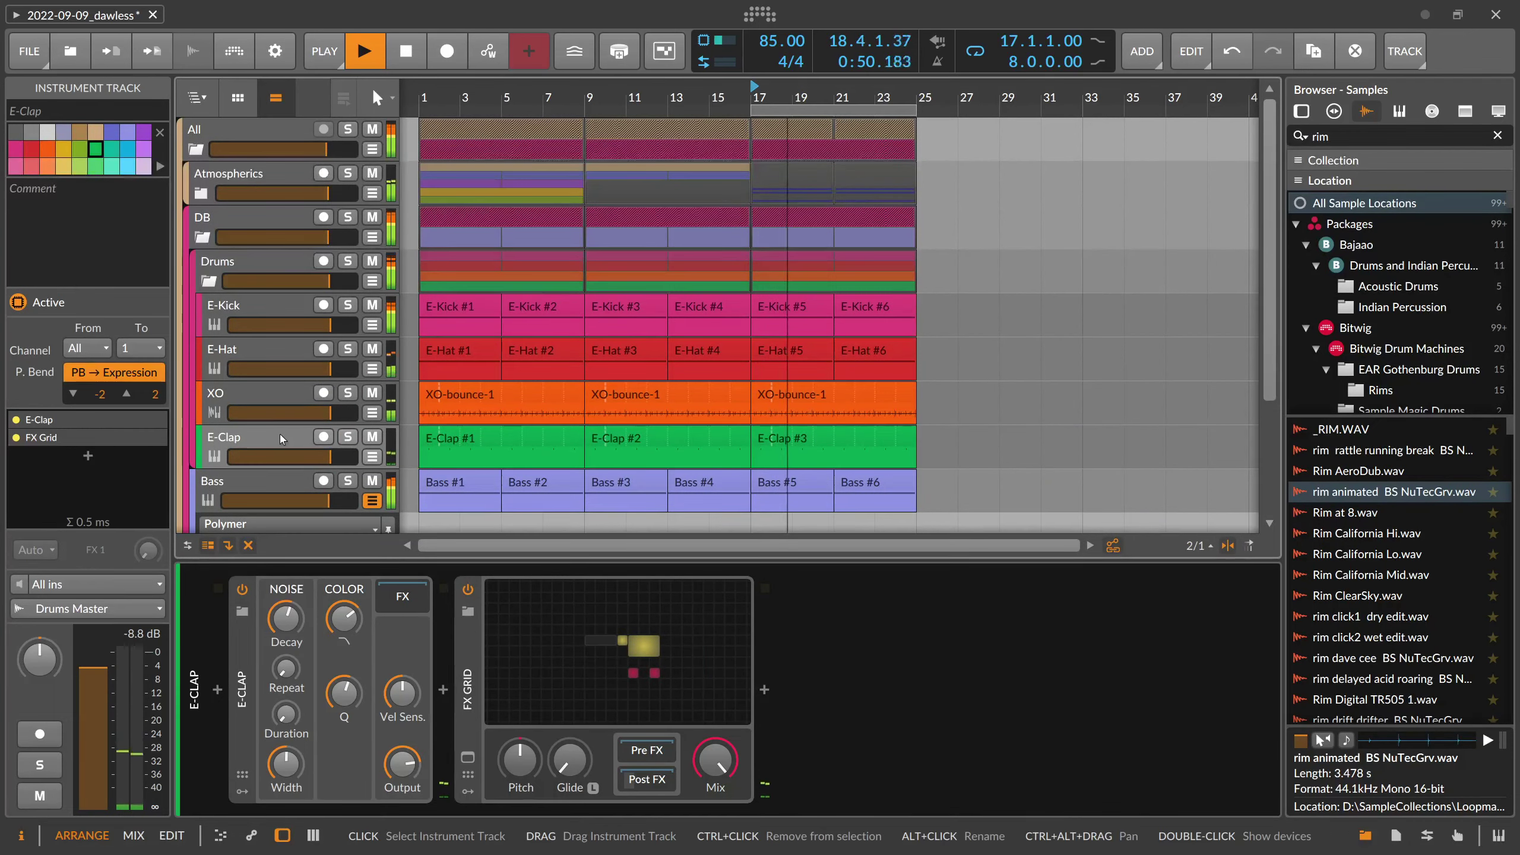
key("space")
left_click(39, 765)
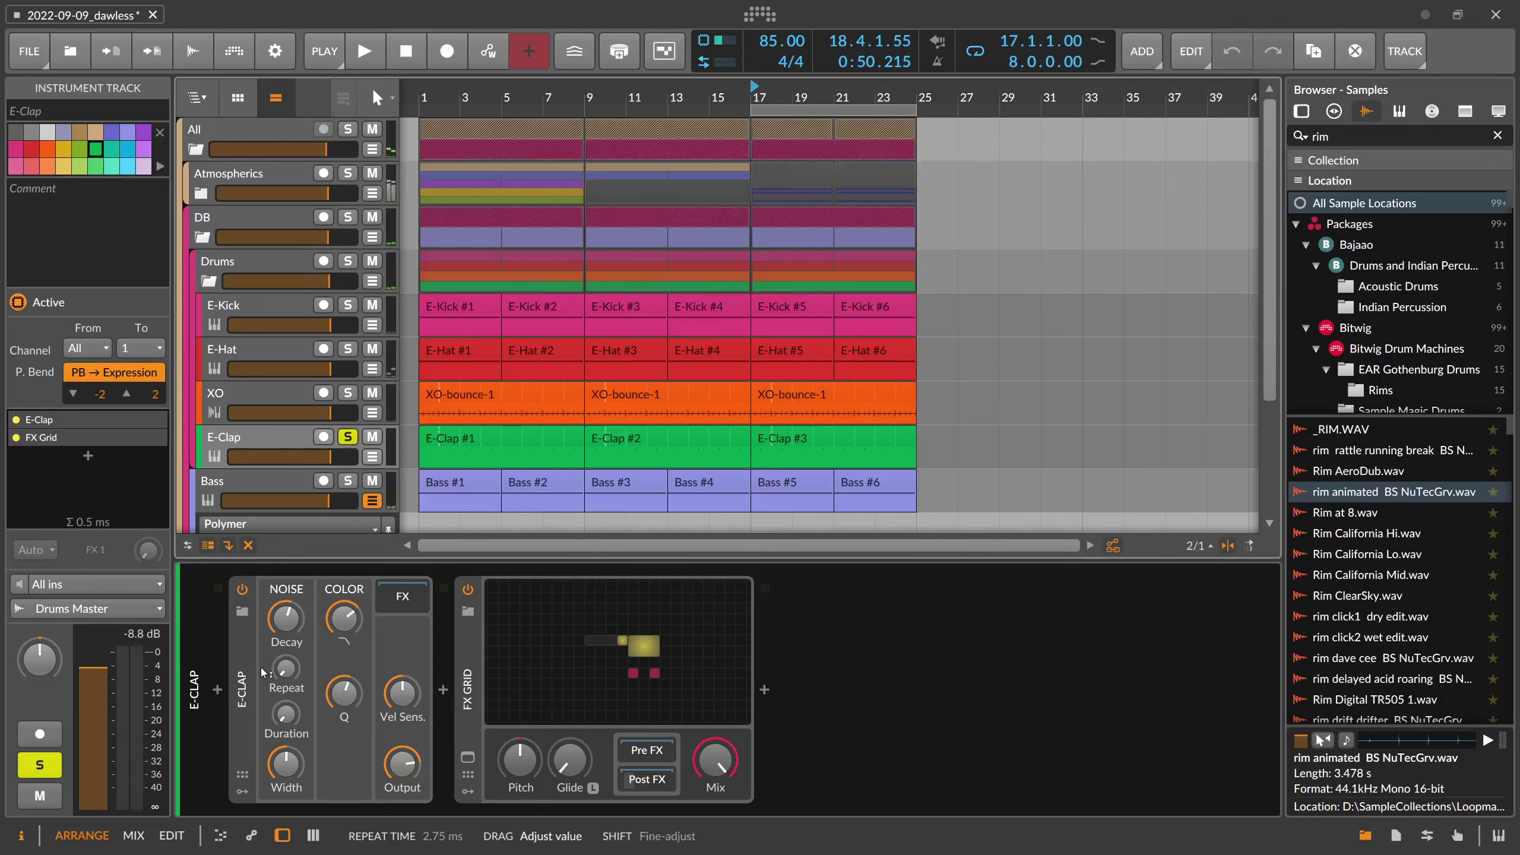
key("space")
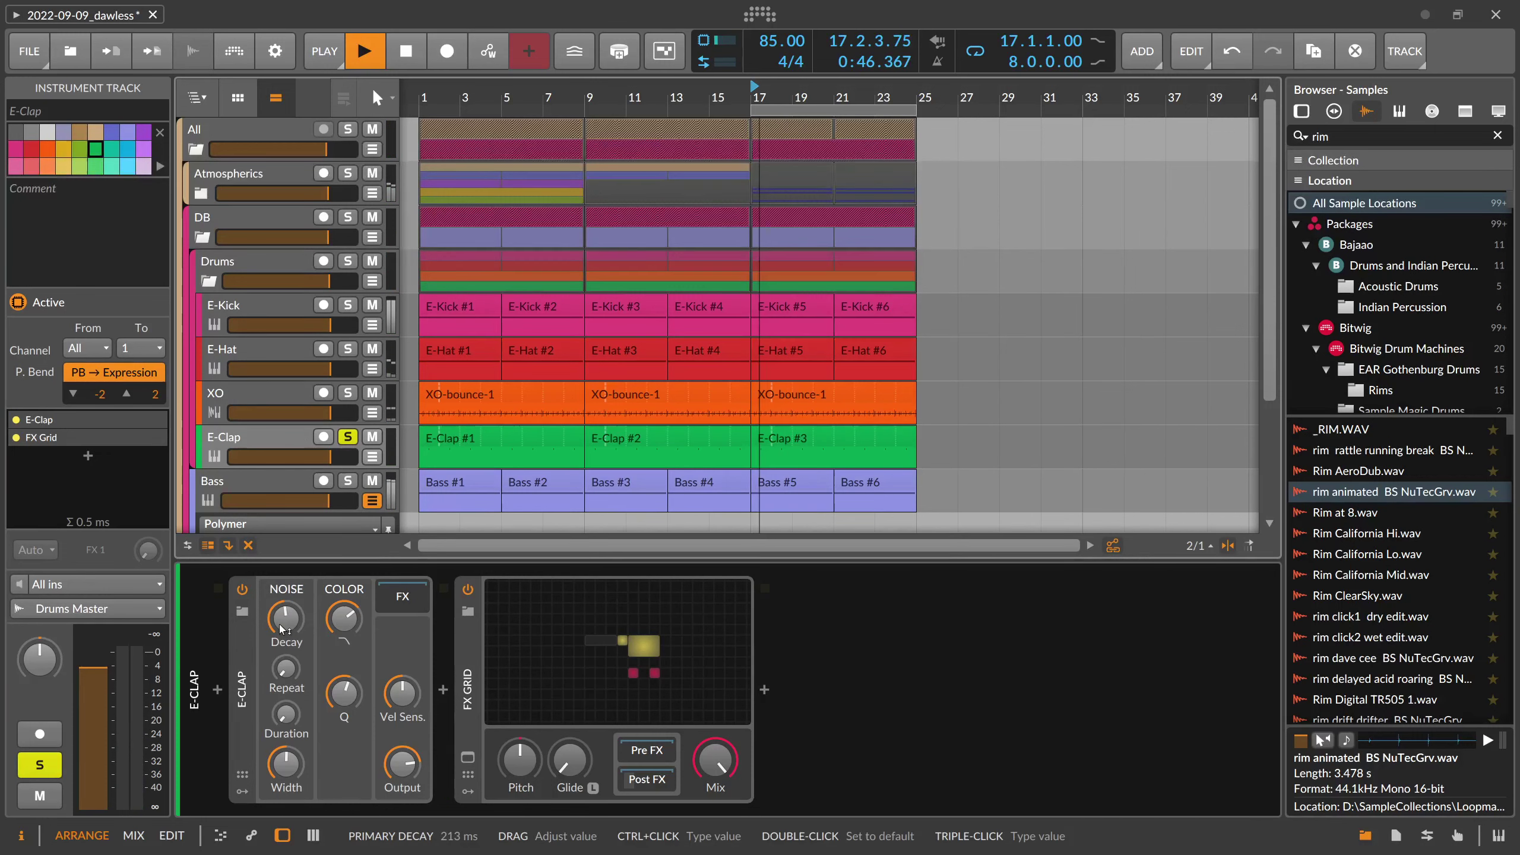
key("space")
Wrap the E-Clap device in an Instrument Layer and add a Sampler as a second layer
left_click(244, 676)
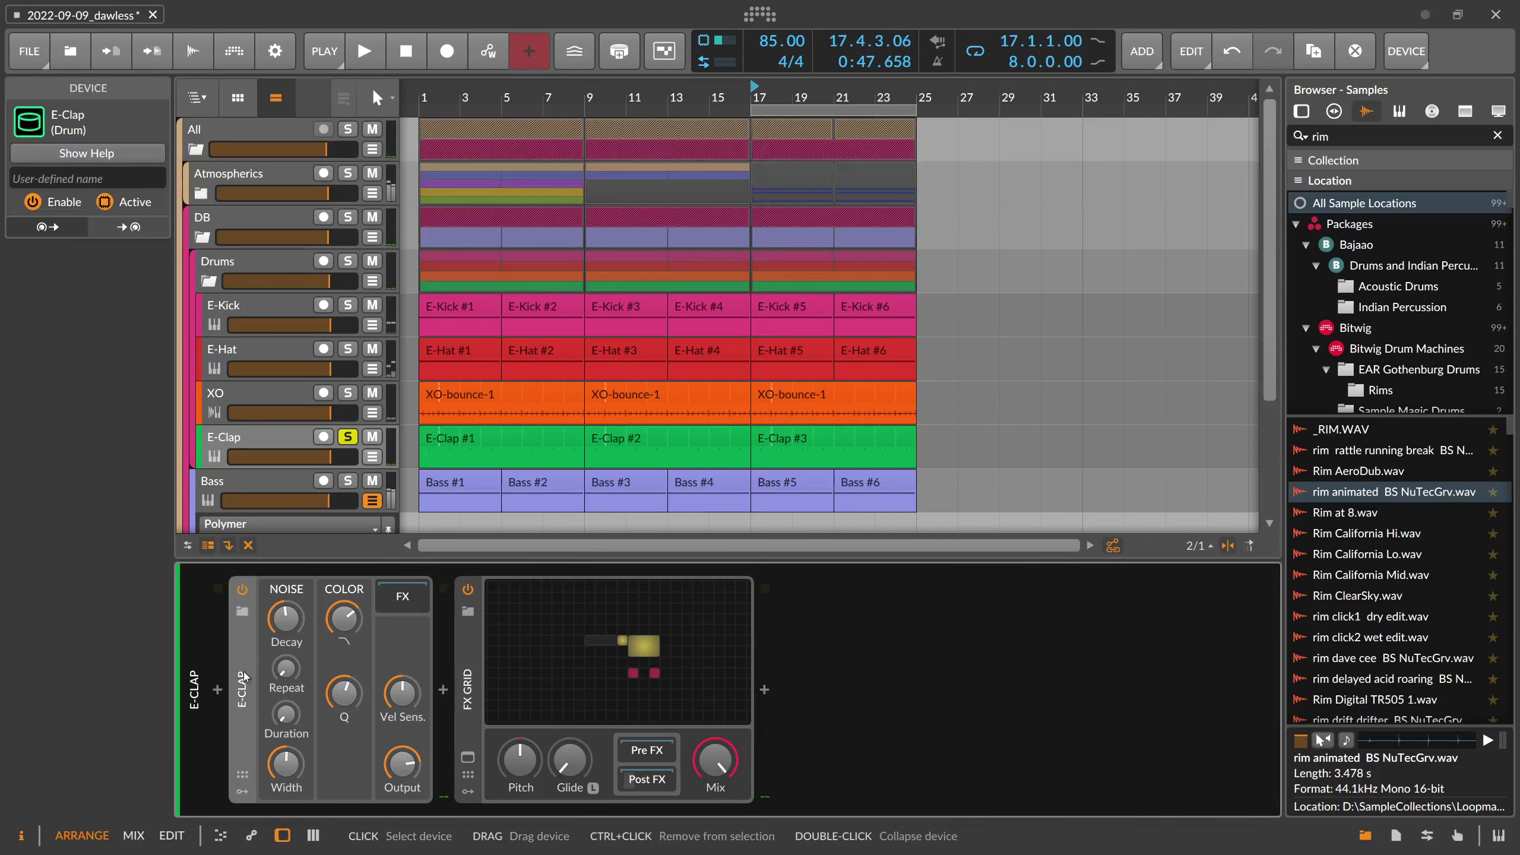
key("ctrl+g")
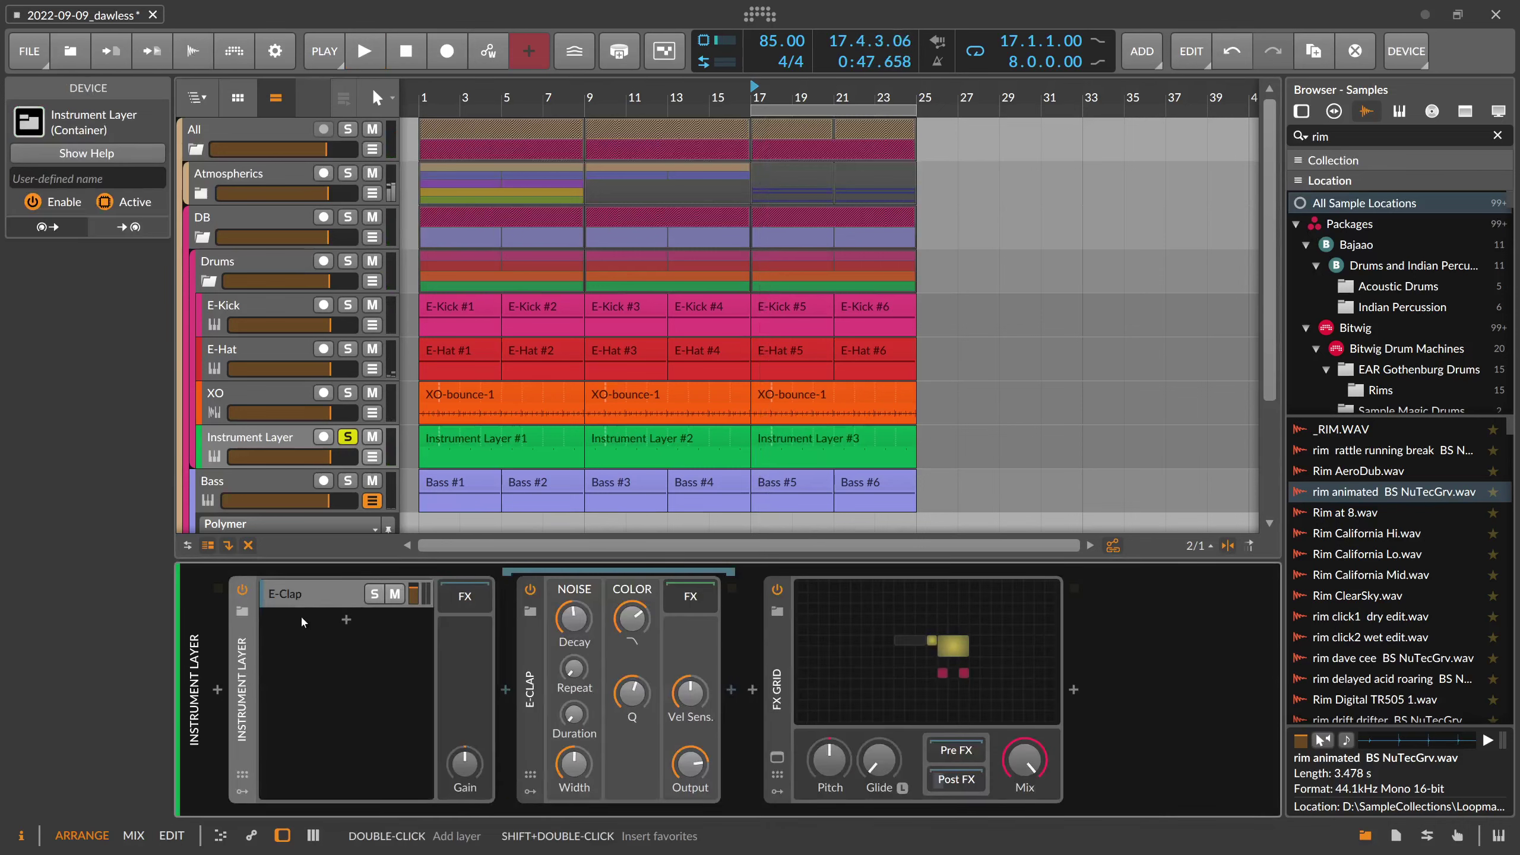
left_click(346, 624)
type("sampler")
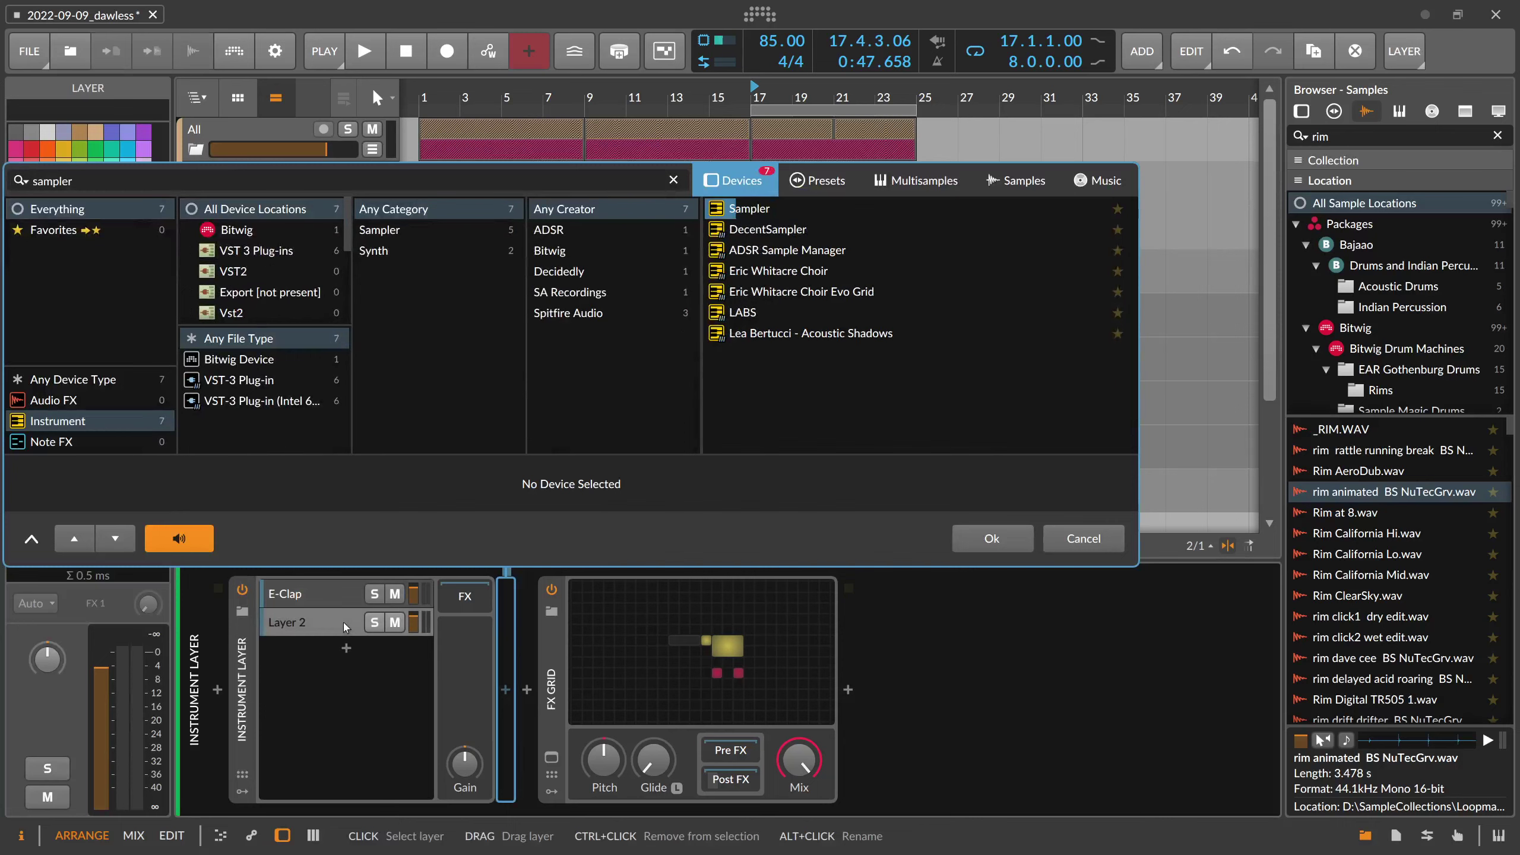
key("Return")
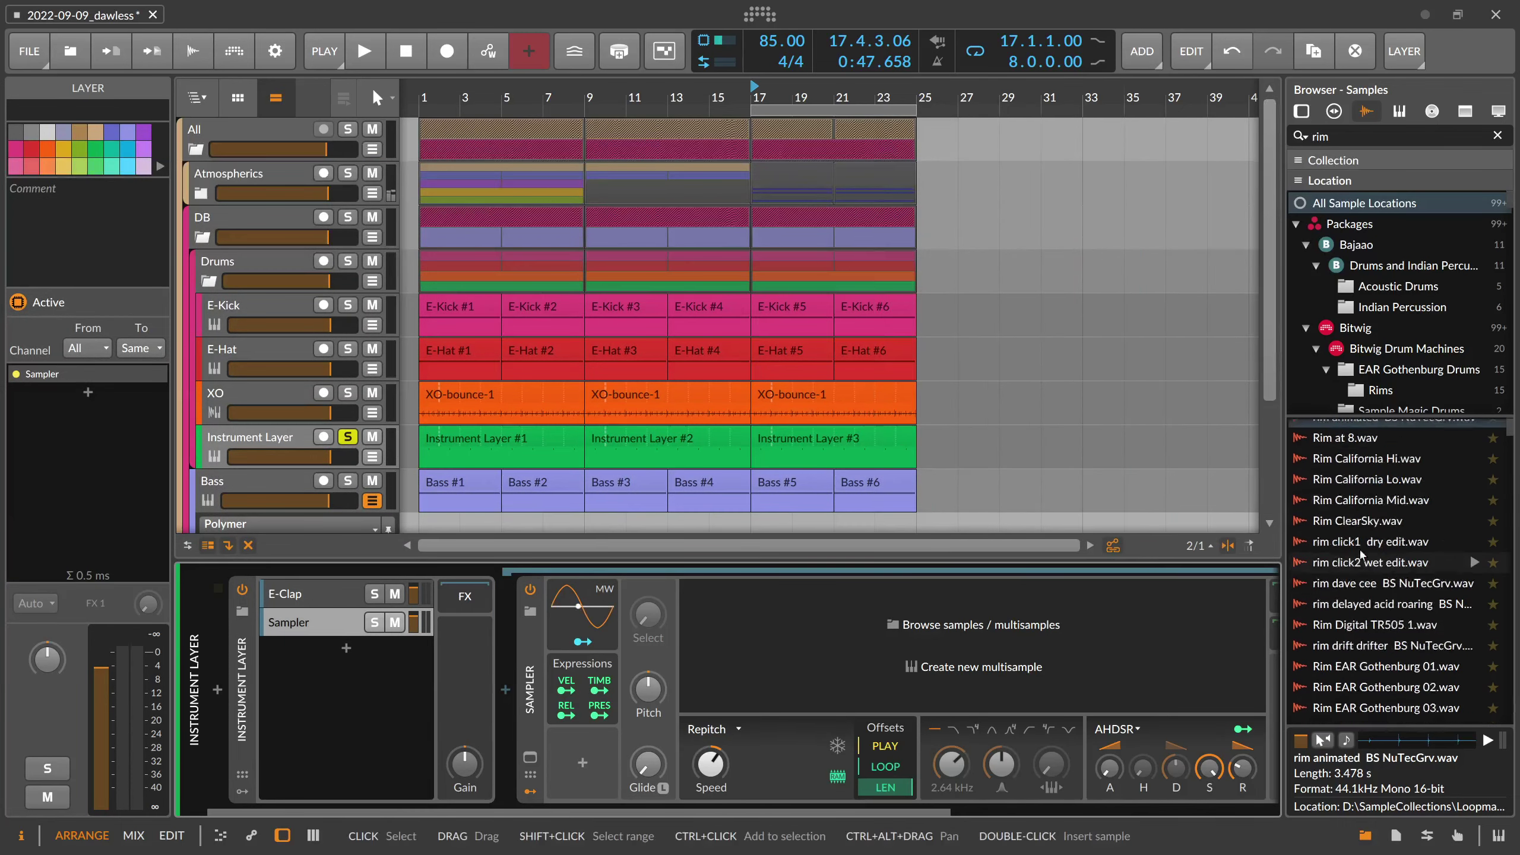
Audition rim samples in the browser and load Rim FerrisWheel.wav into the Sampler
left_click(1324, 136)
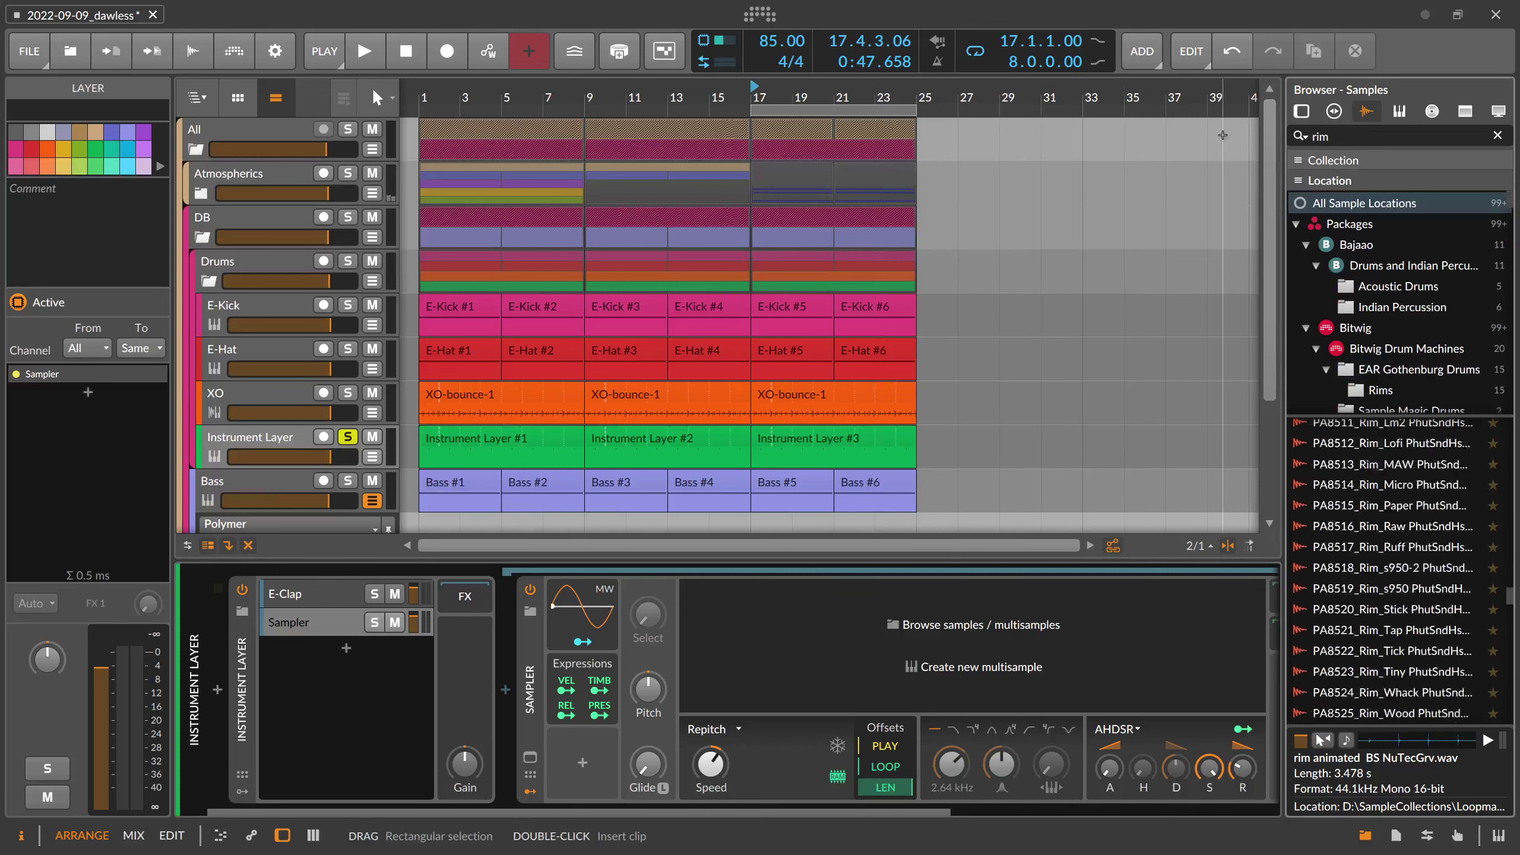
scroll(1393, 576, "down", 3)
scroll(1389, 577, "down", 6)
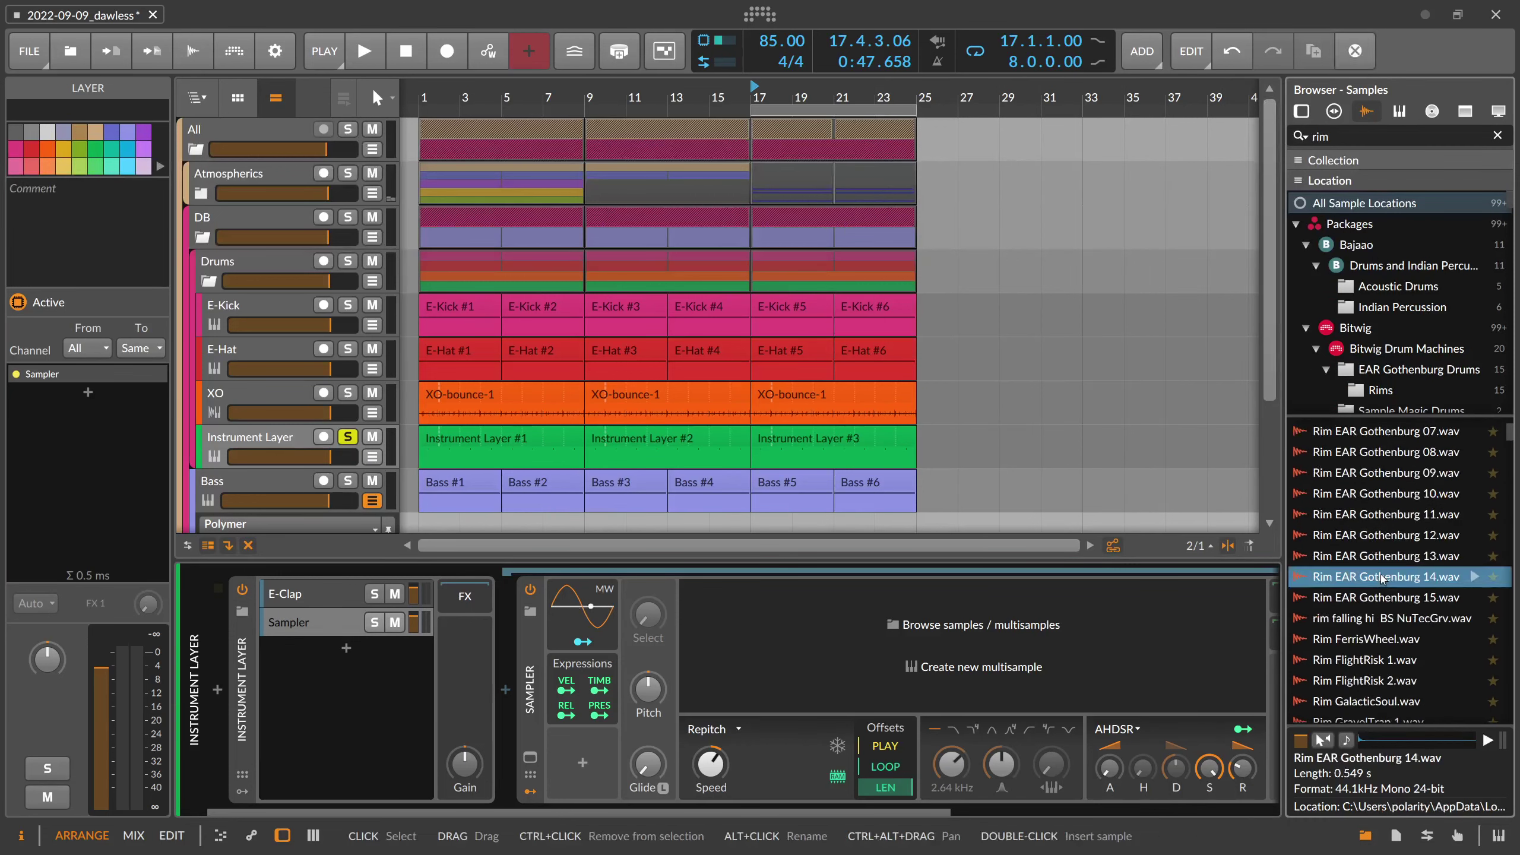
key("Up")
key("Up")
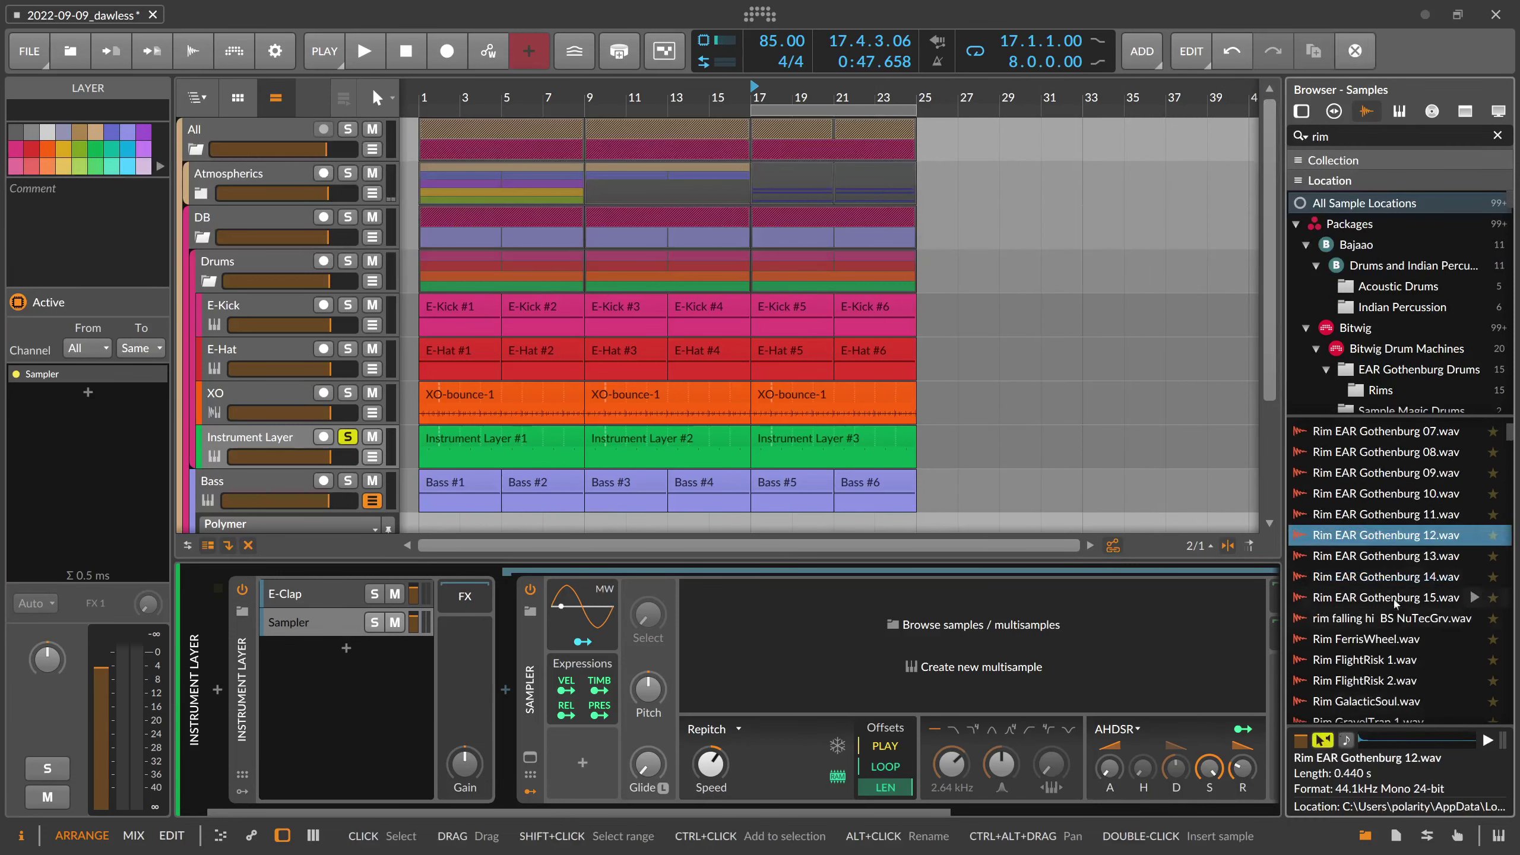
scroll(1386, 574, "down", 3)
left_click(1376, 560)
left_click(1372, 532)
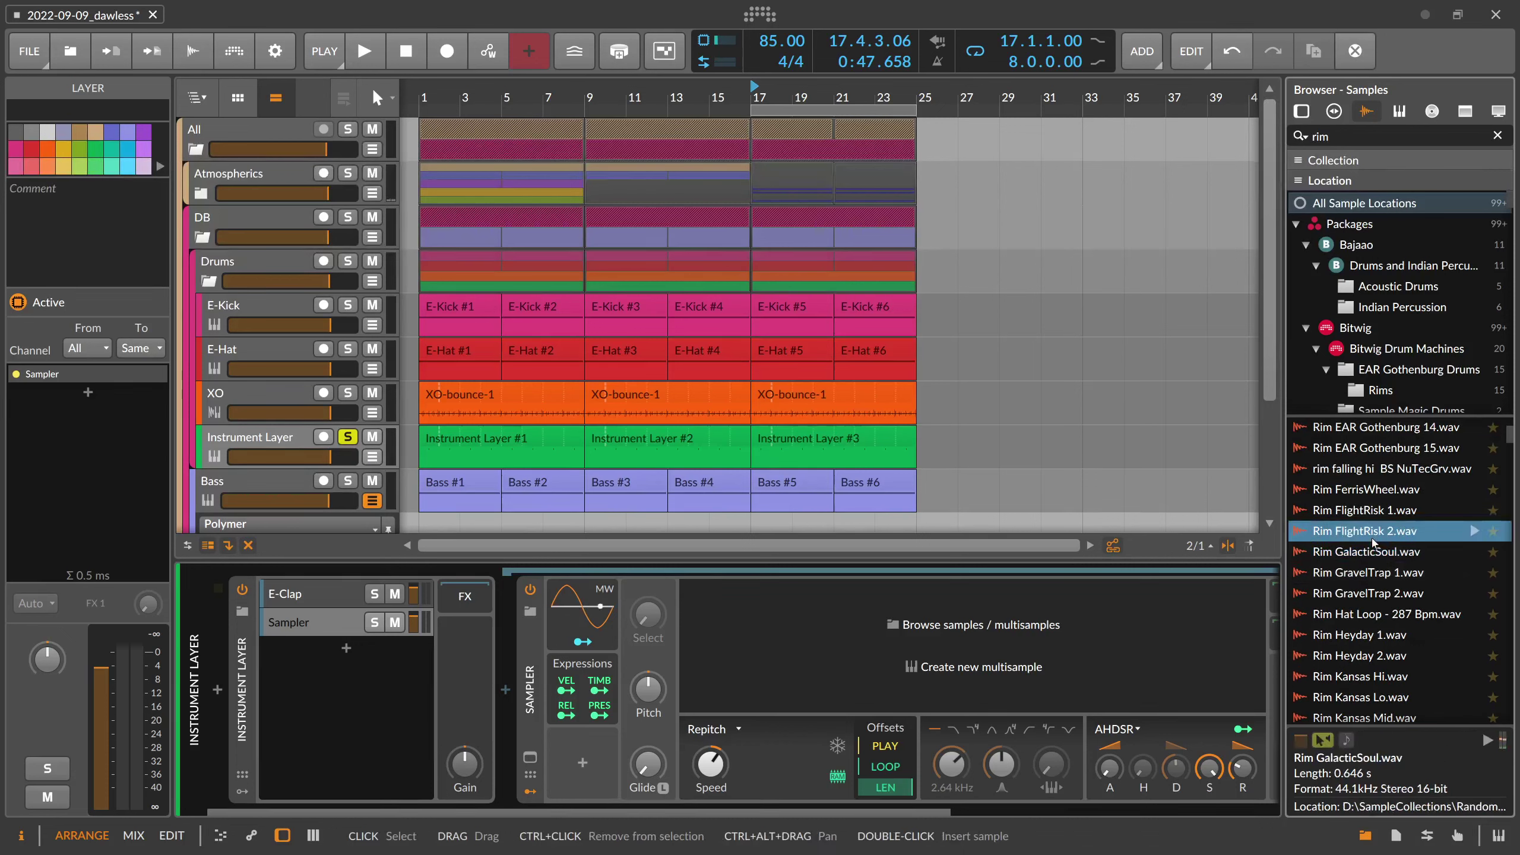
left_click(1371, 511)
left_click(1370, 493)
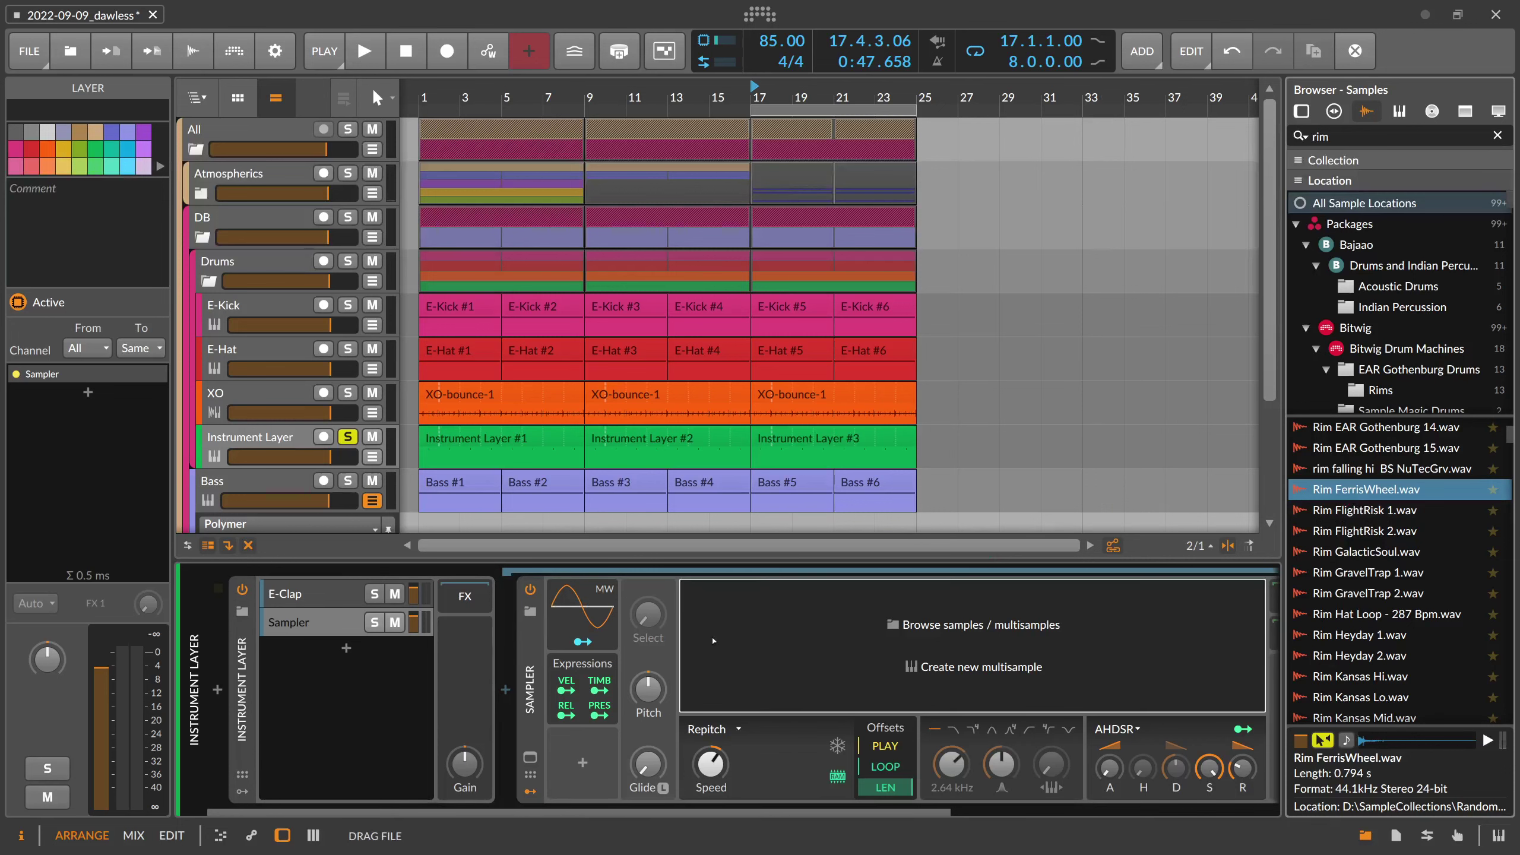
left_click(732, 655)
double_click(731, 654)
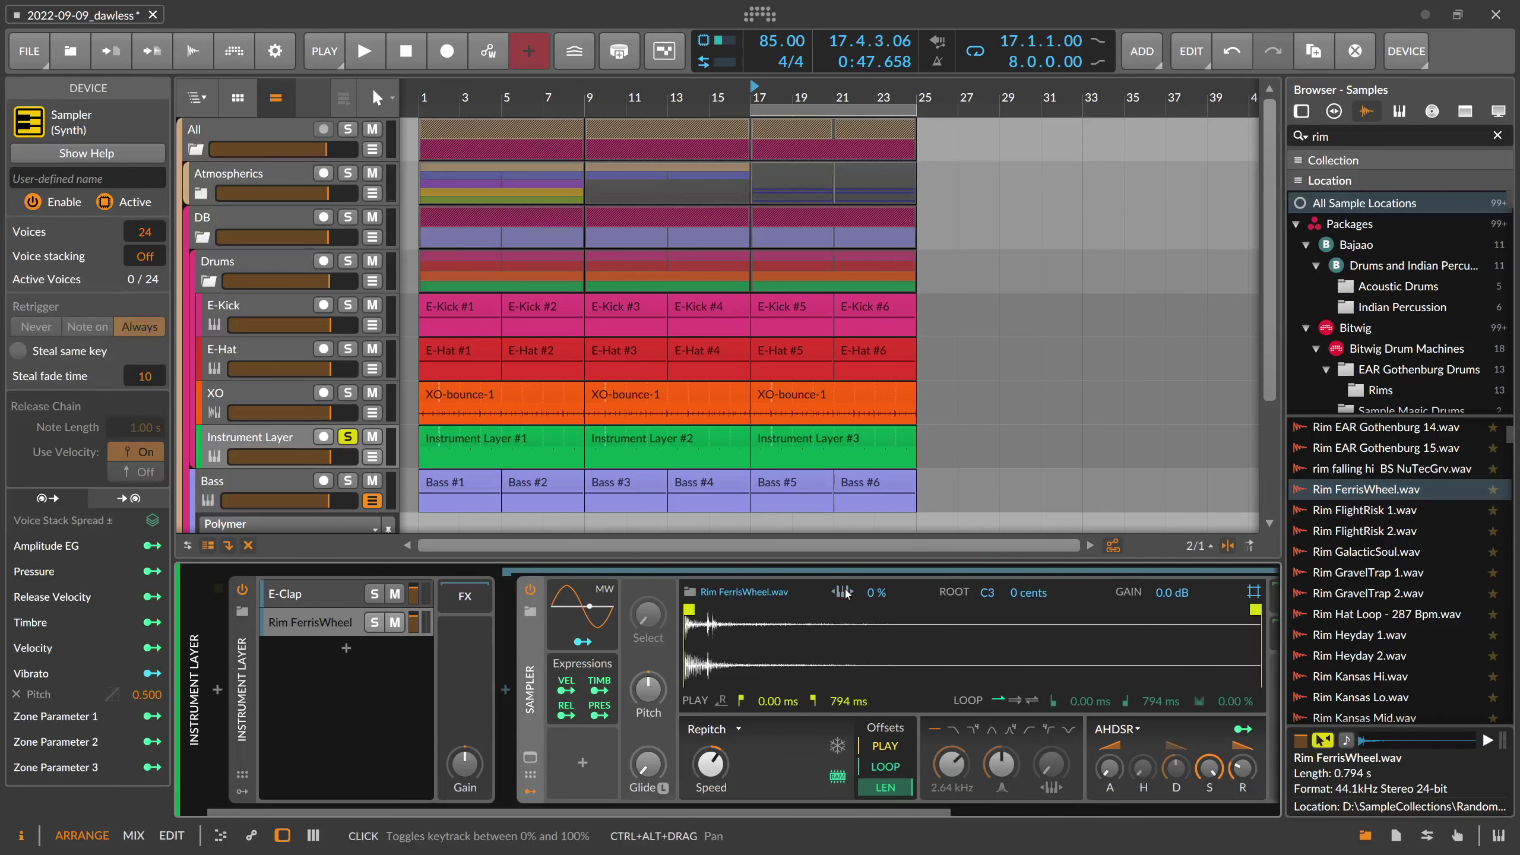
During playback, set the rim sample's gain to +6.3 dB and release to about 462 ms, and the E-Clap output to about -3.4 dB
key("space")
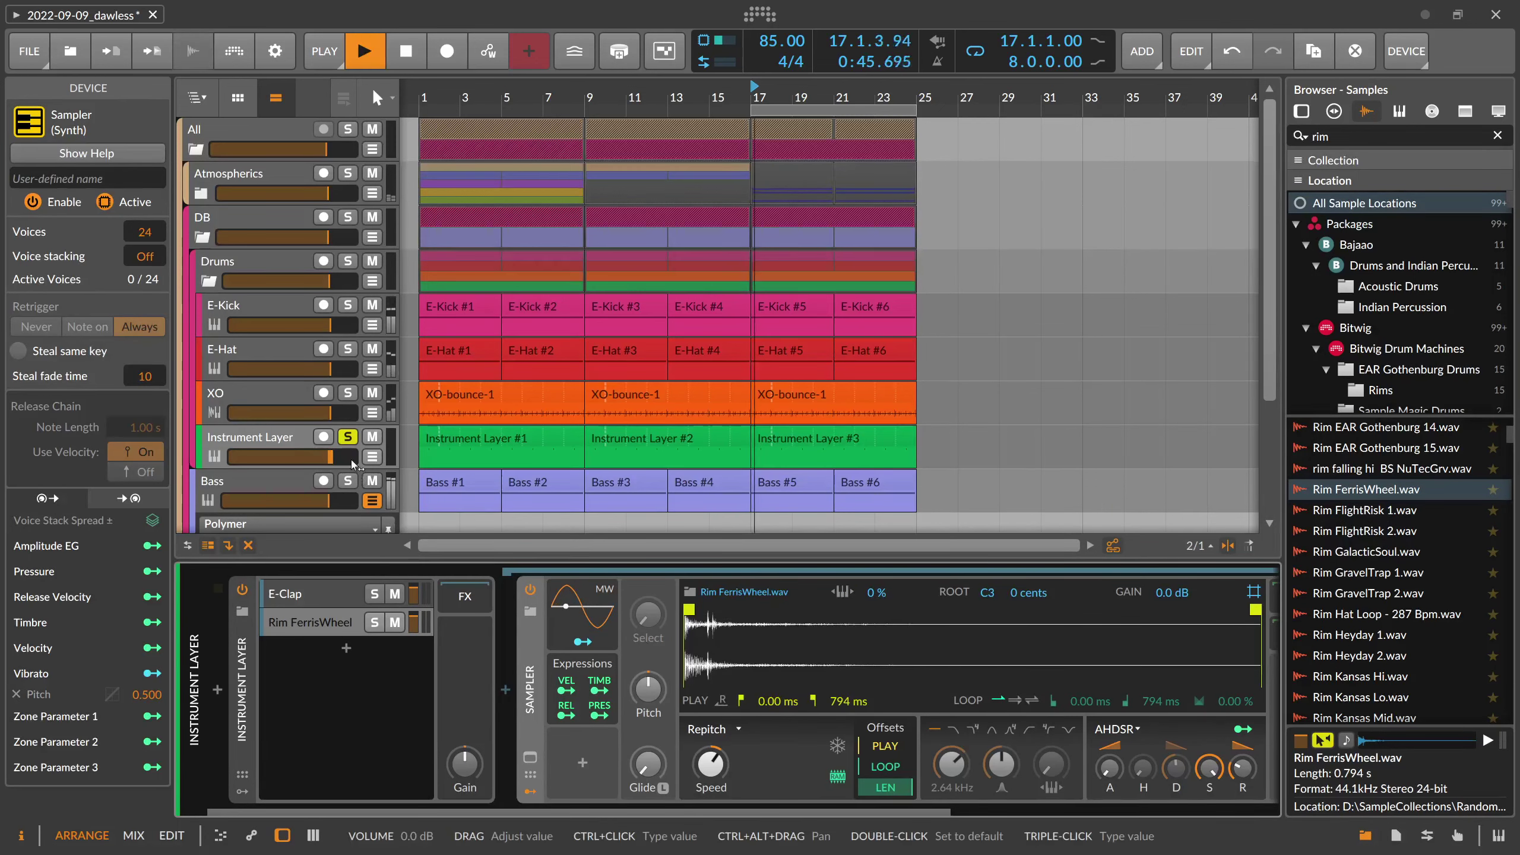
scroll(734, 800, "right", 5)
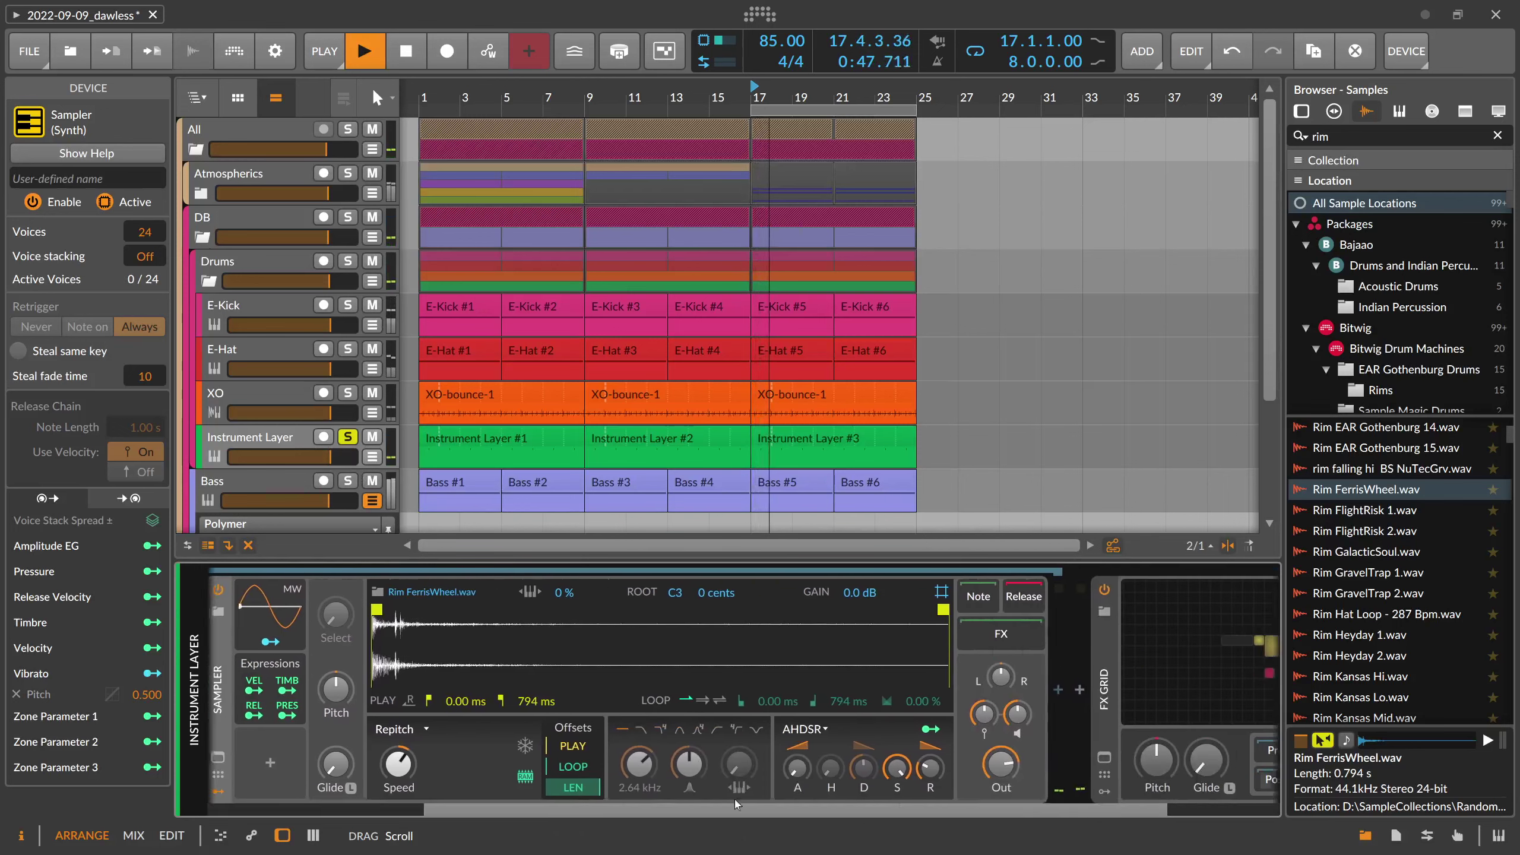
left_click_drag(820, 592, 820, 592)
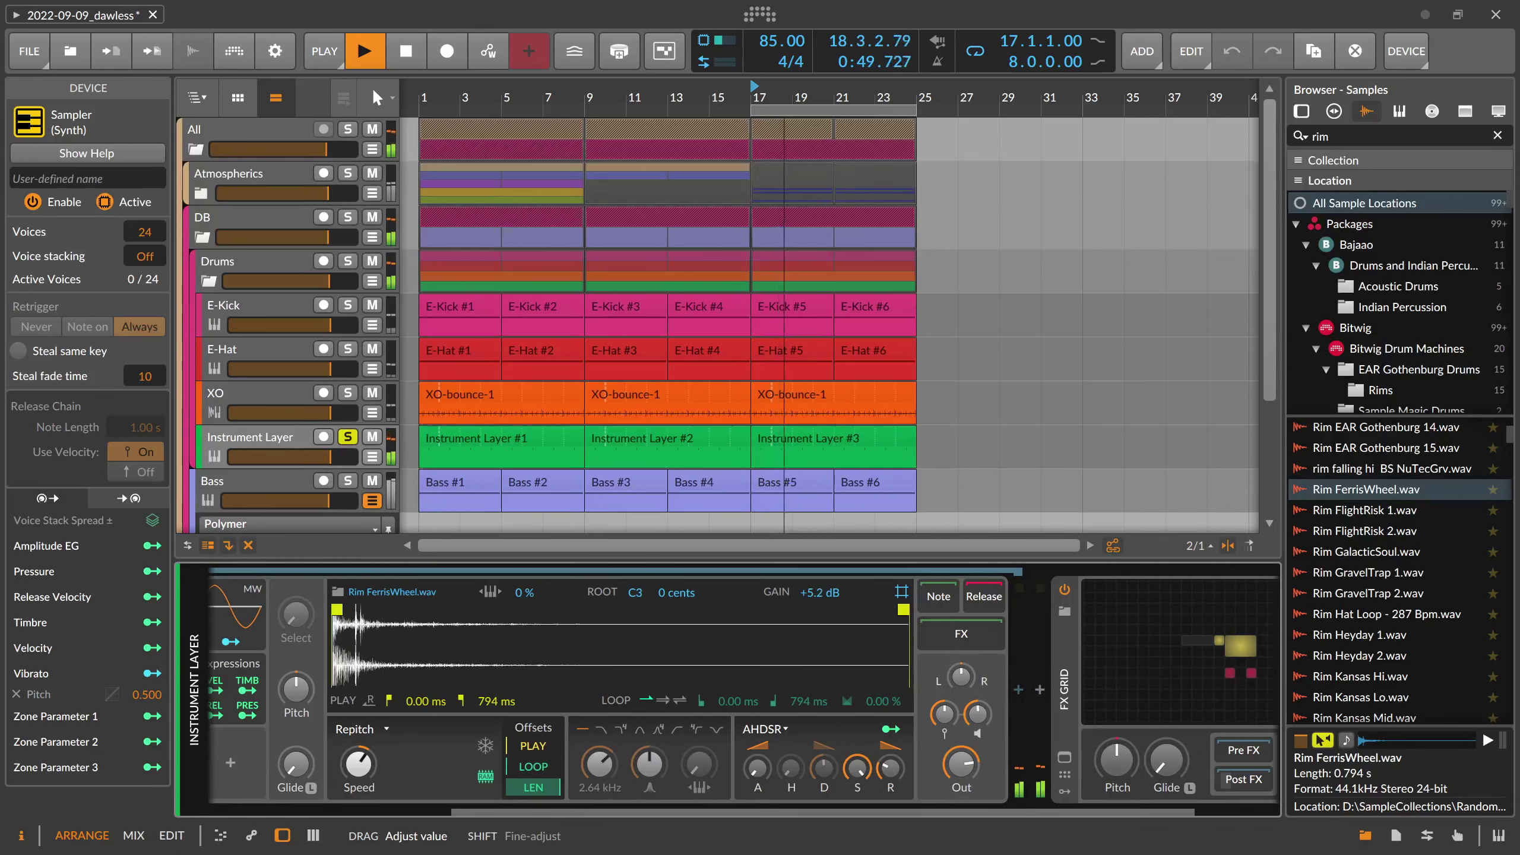
scroll(1394, 569, "up", 4)
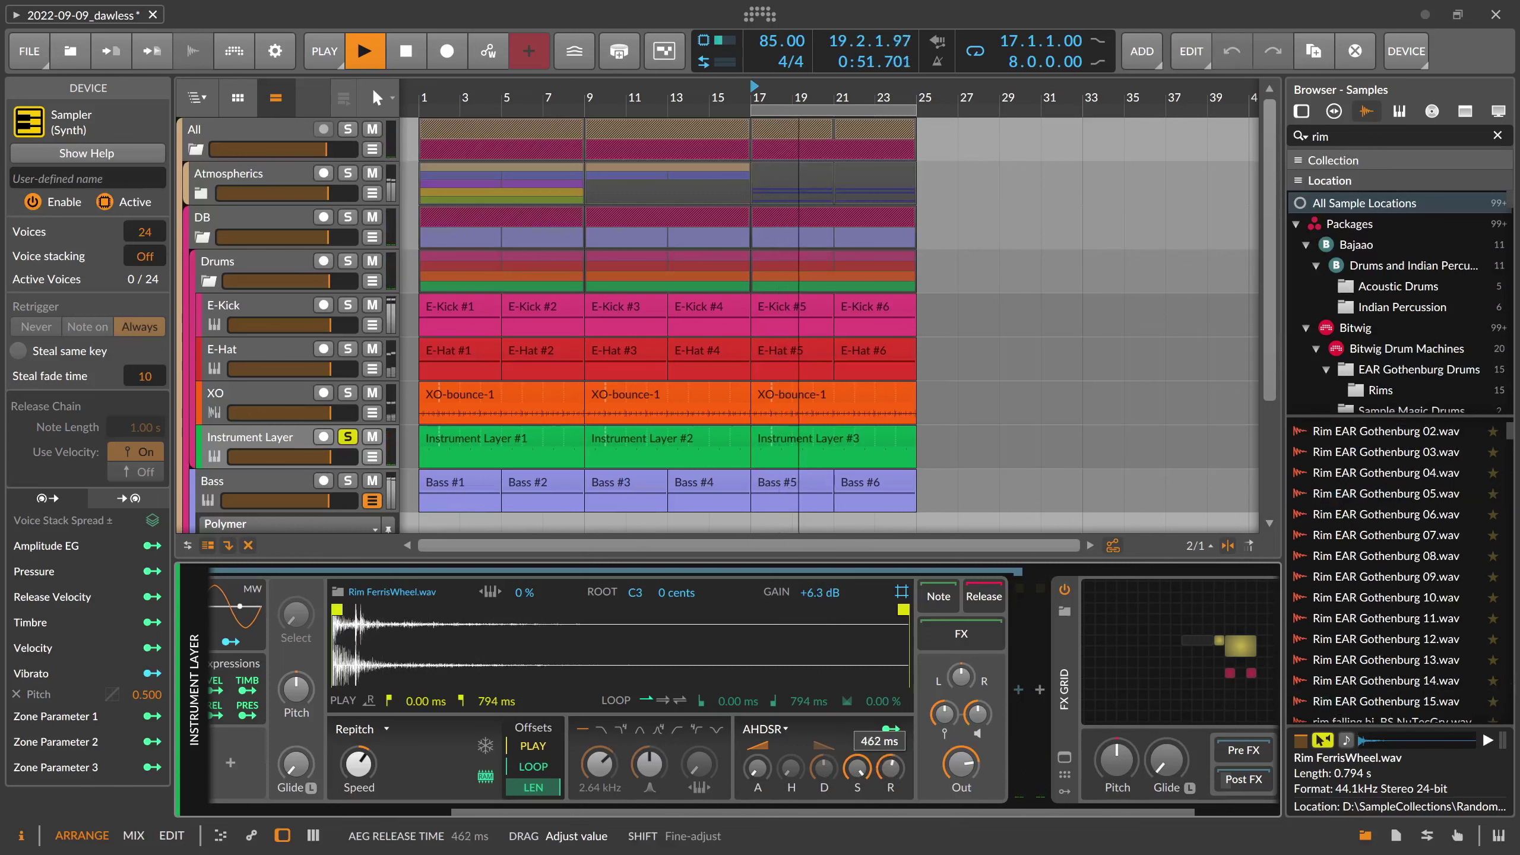
scroll(450, 663, "left", 5)
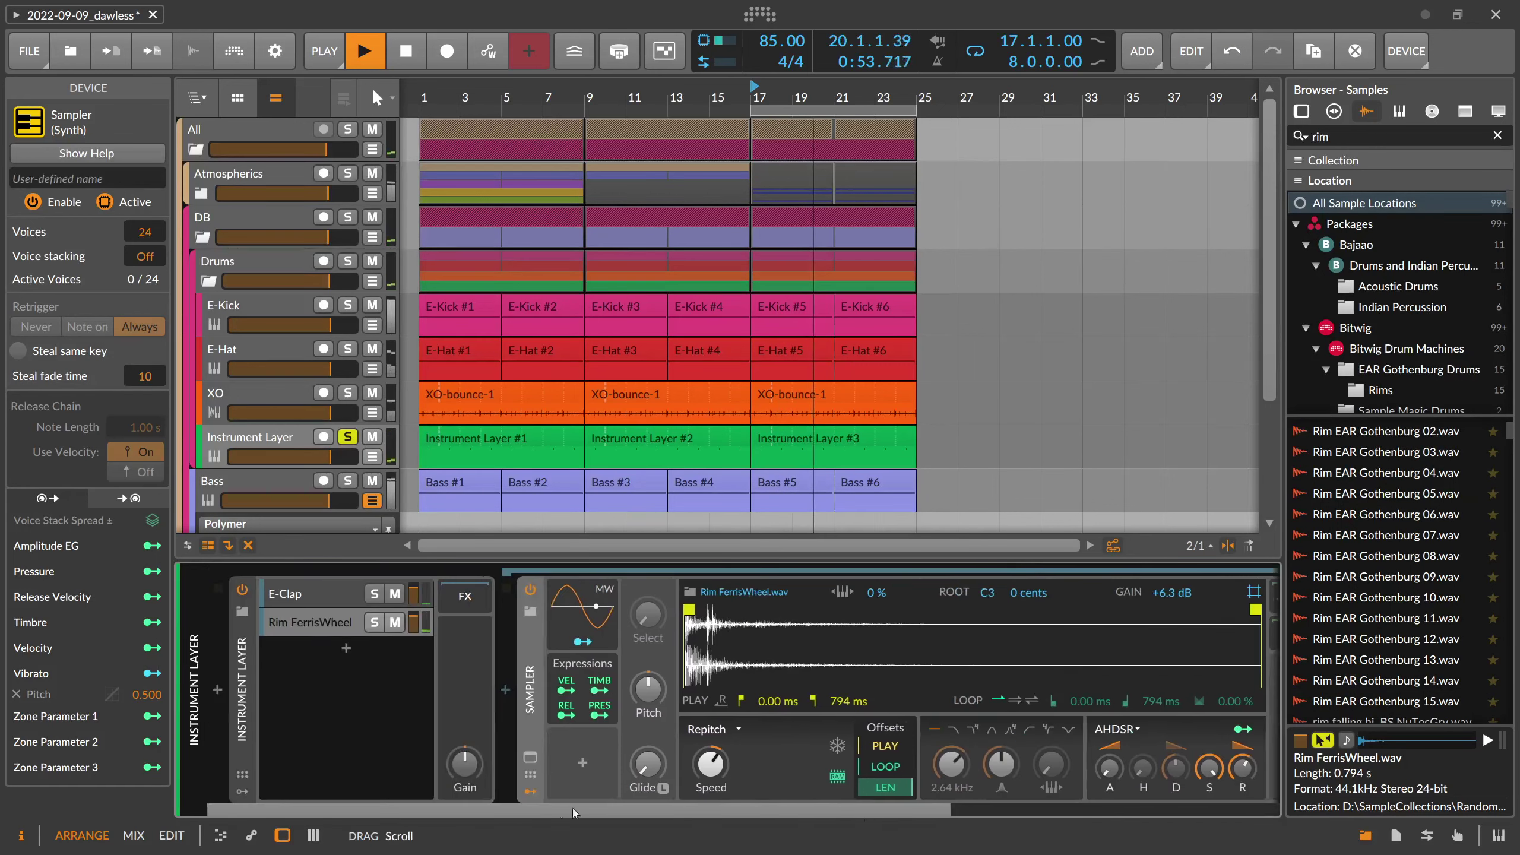
left_click(299, 593)
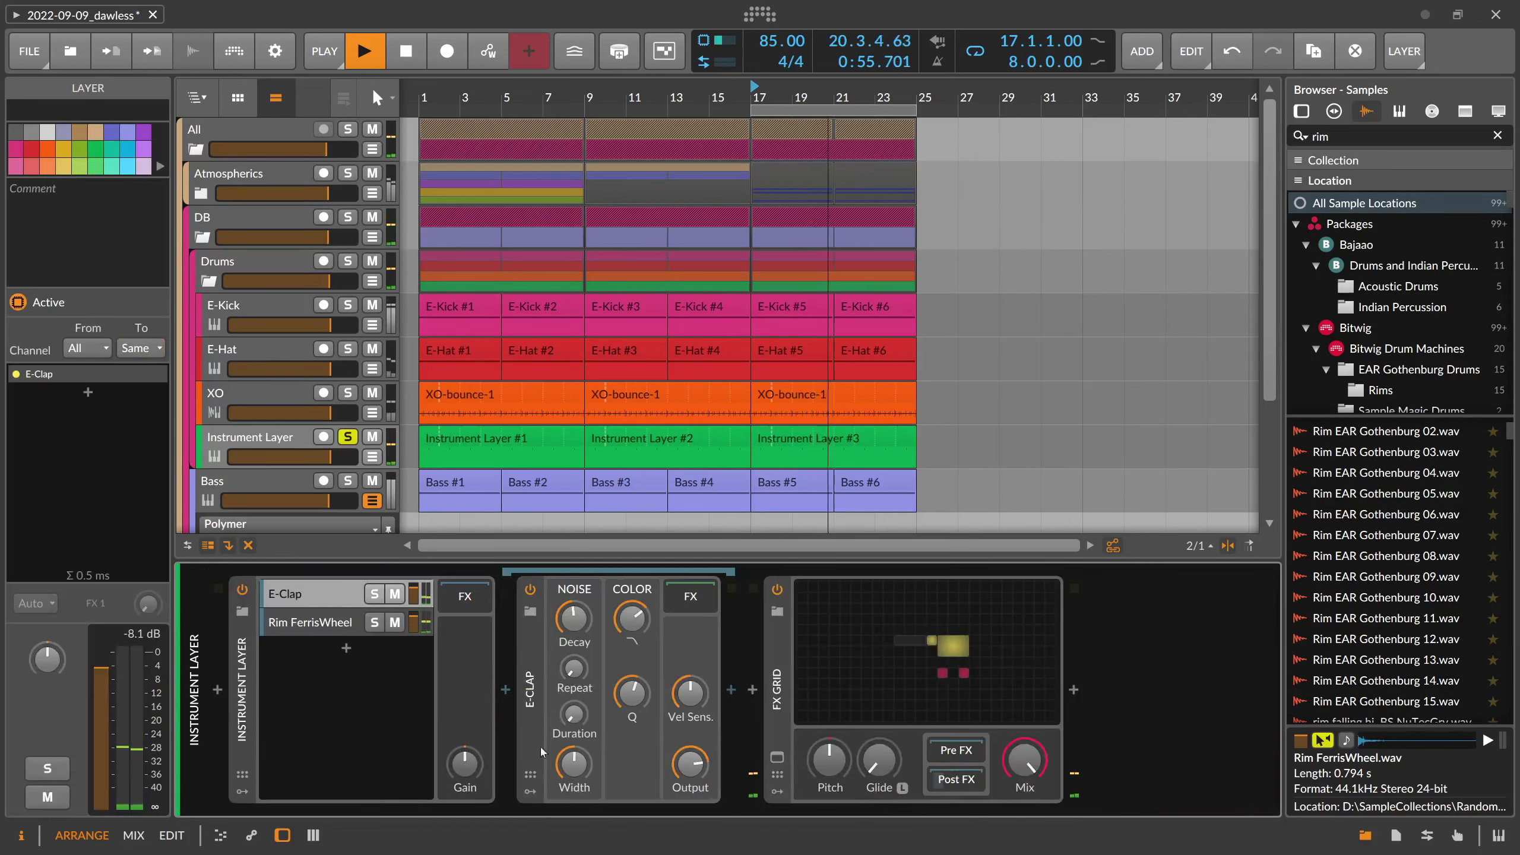
left_click_drag(707, 777, 707, 790)
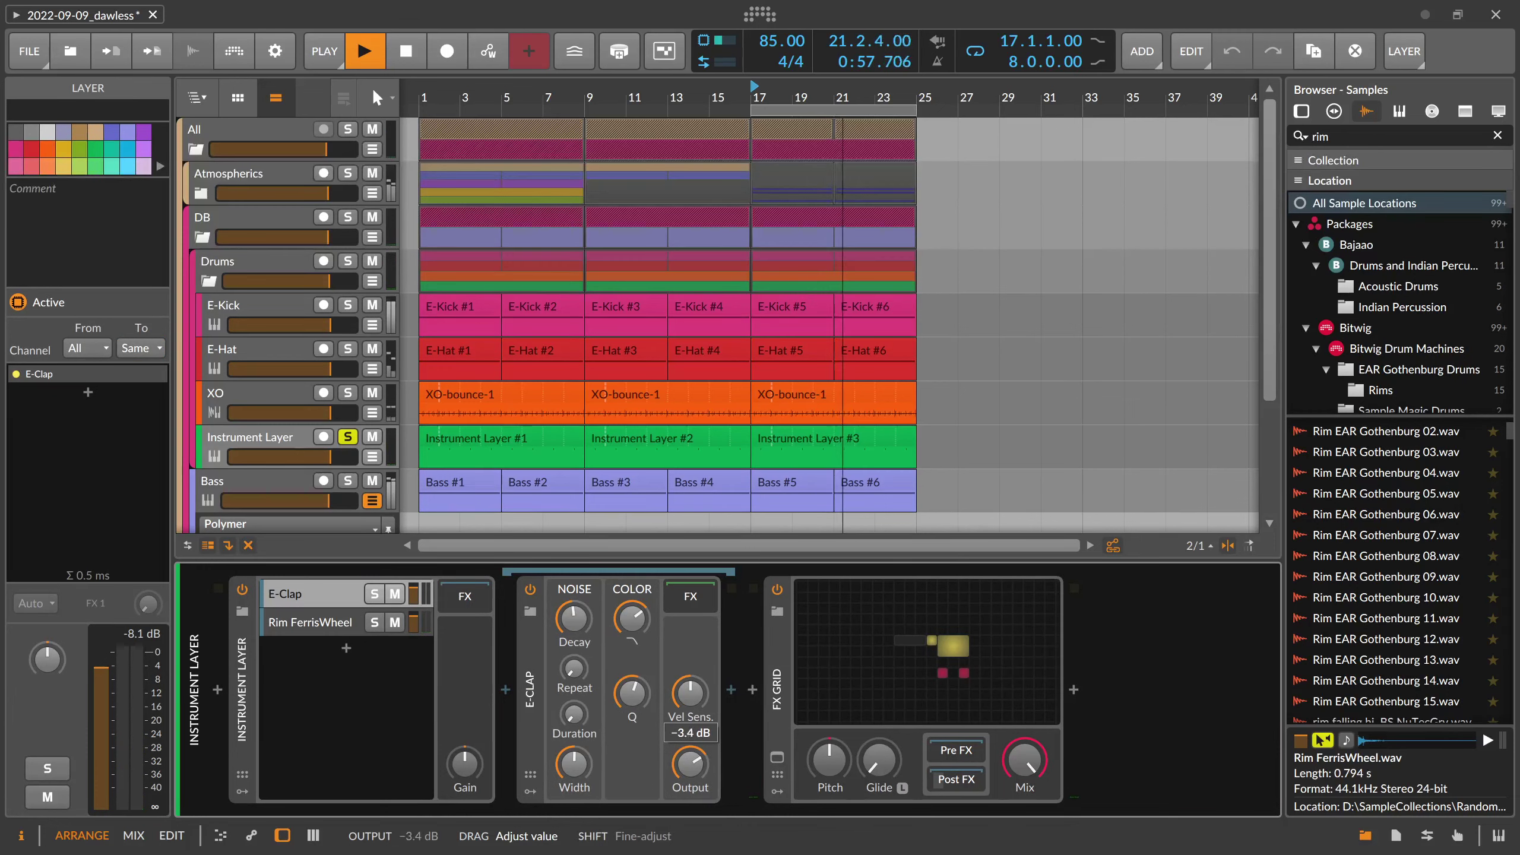
Add Hard-Clip and a Peak Limiter to the Instrument Layer's FX chain, raise the Hard-Clip input, and unsolo the track
key("Delete")
left_click(506, 690)
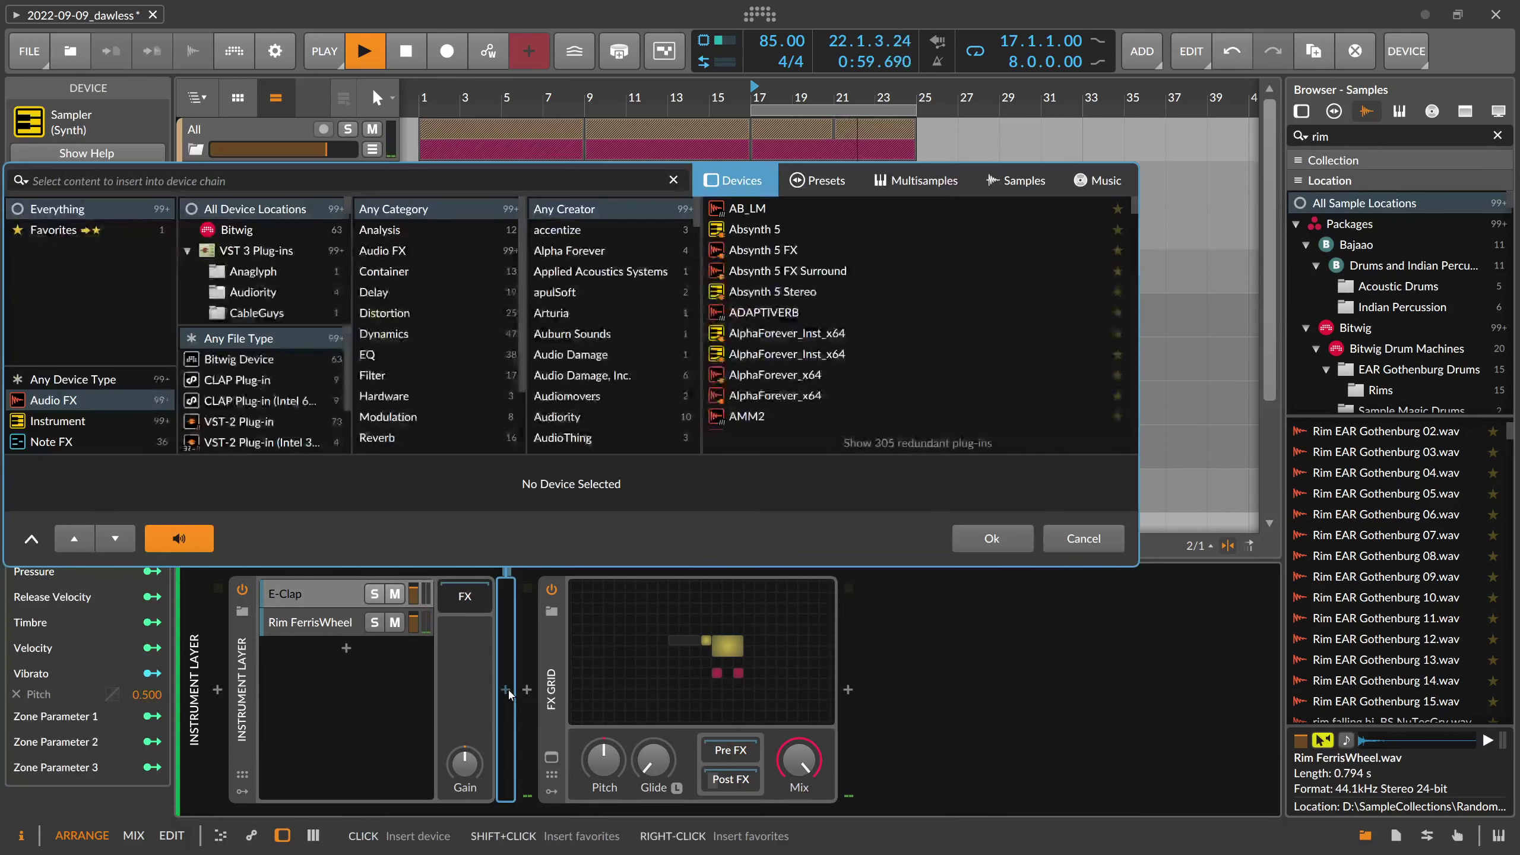
type("hard-clip")
key("Return")
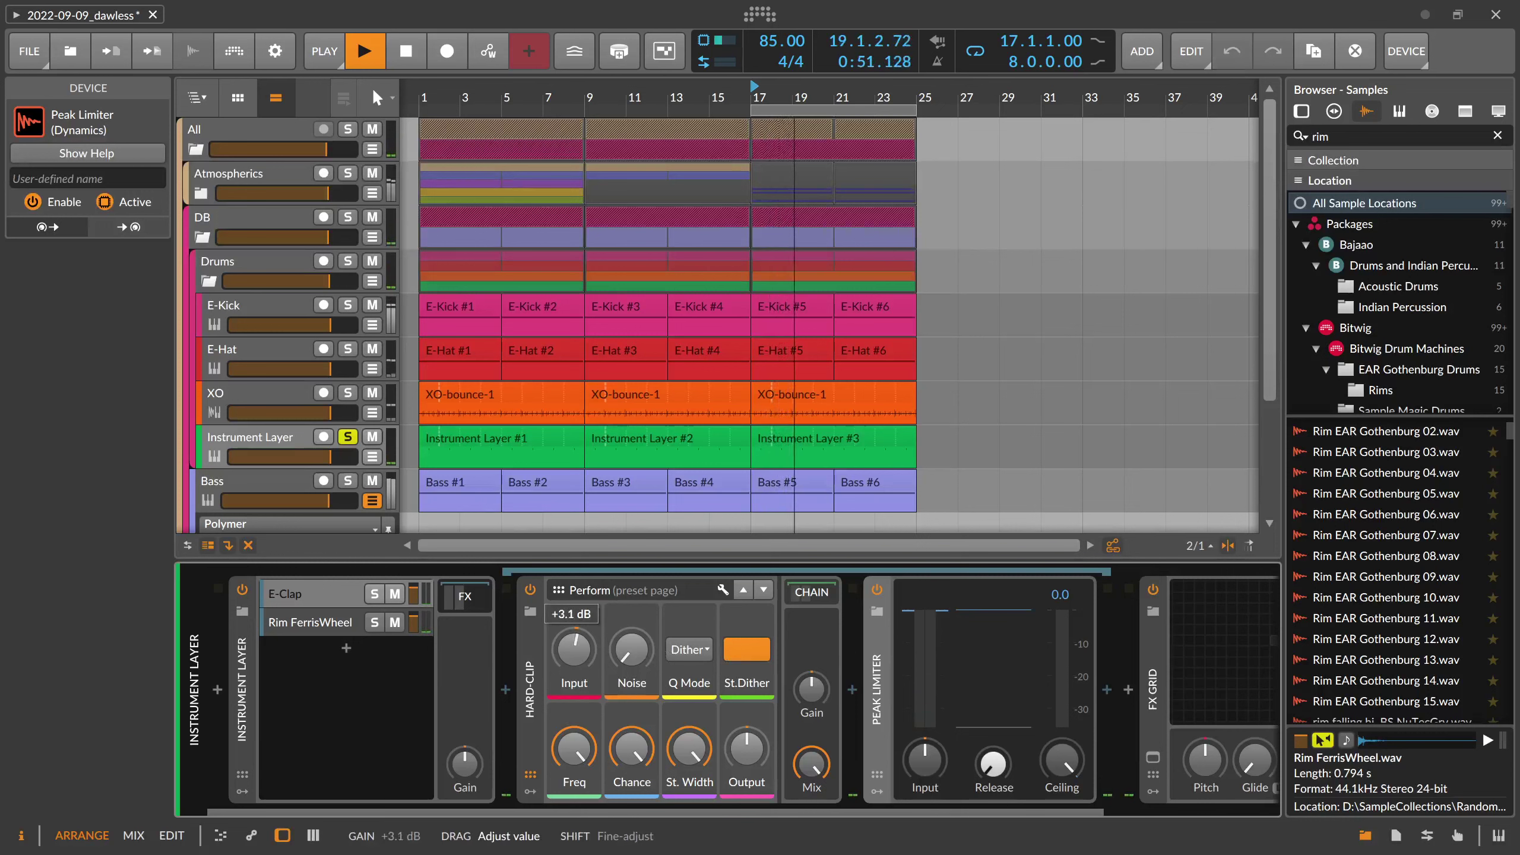
left_click_drag(574, 649, 572, 647)
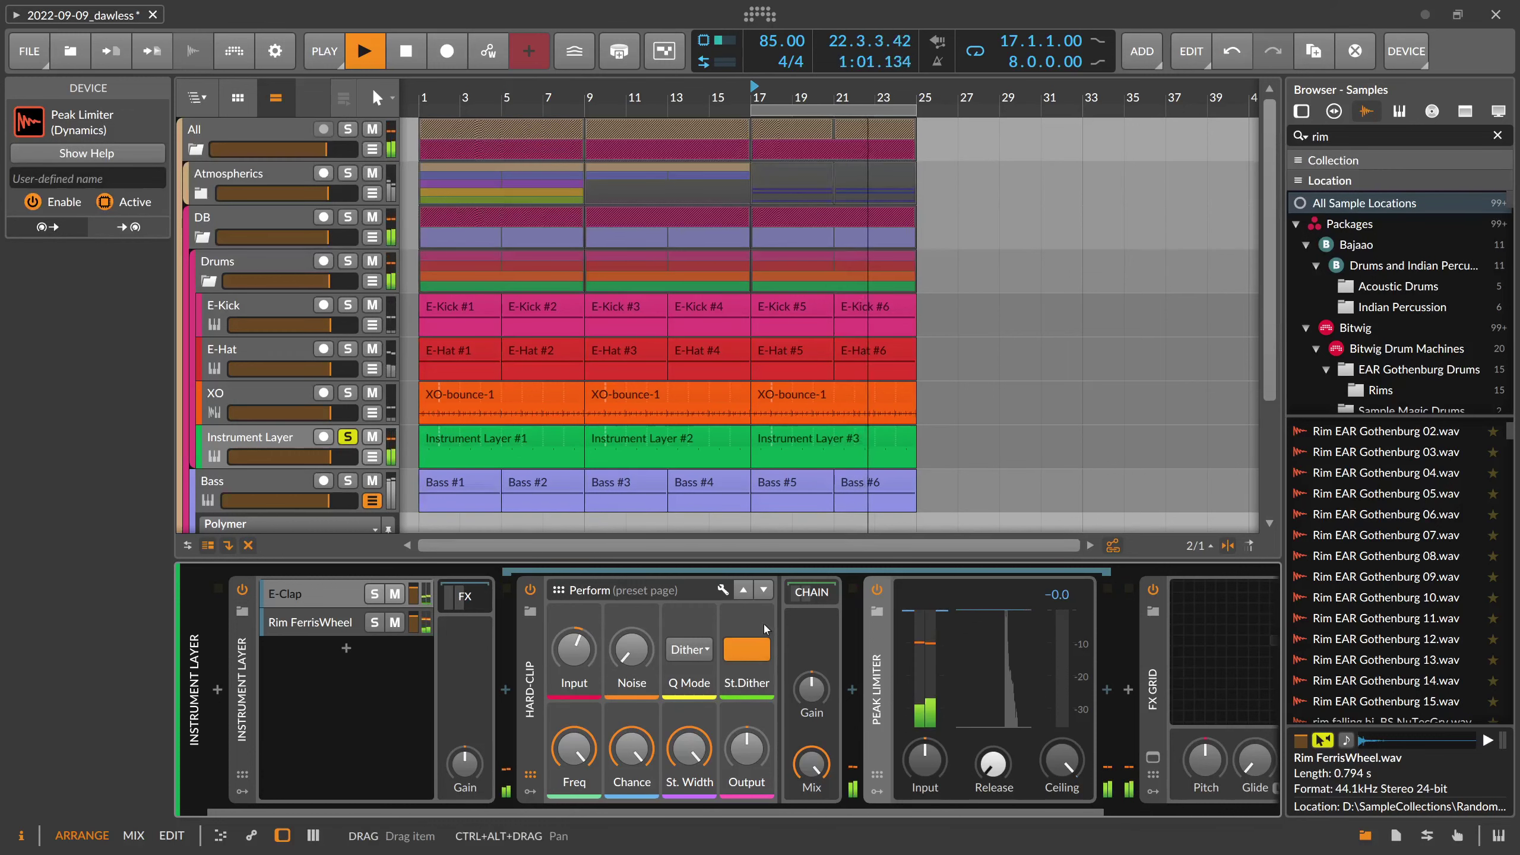
key("s")
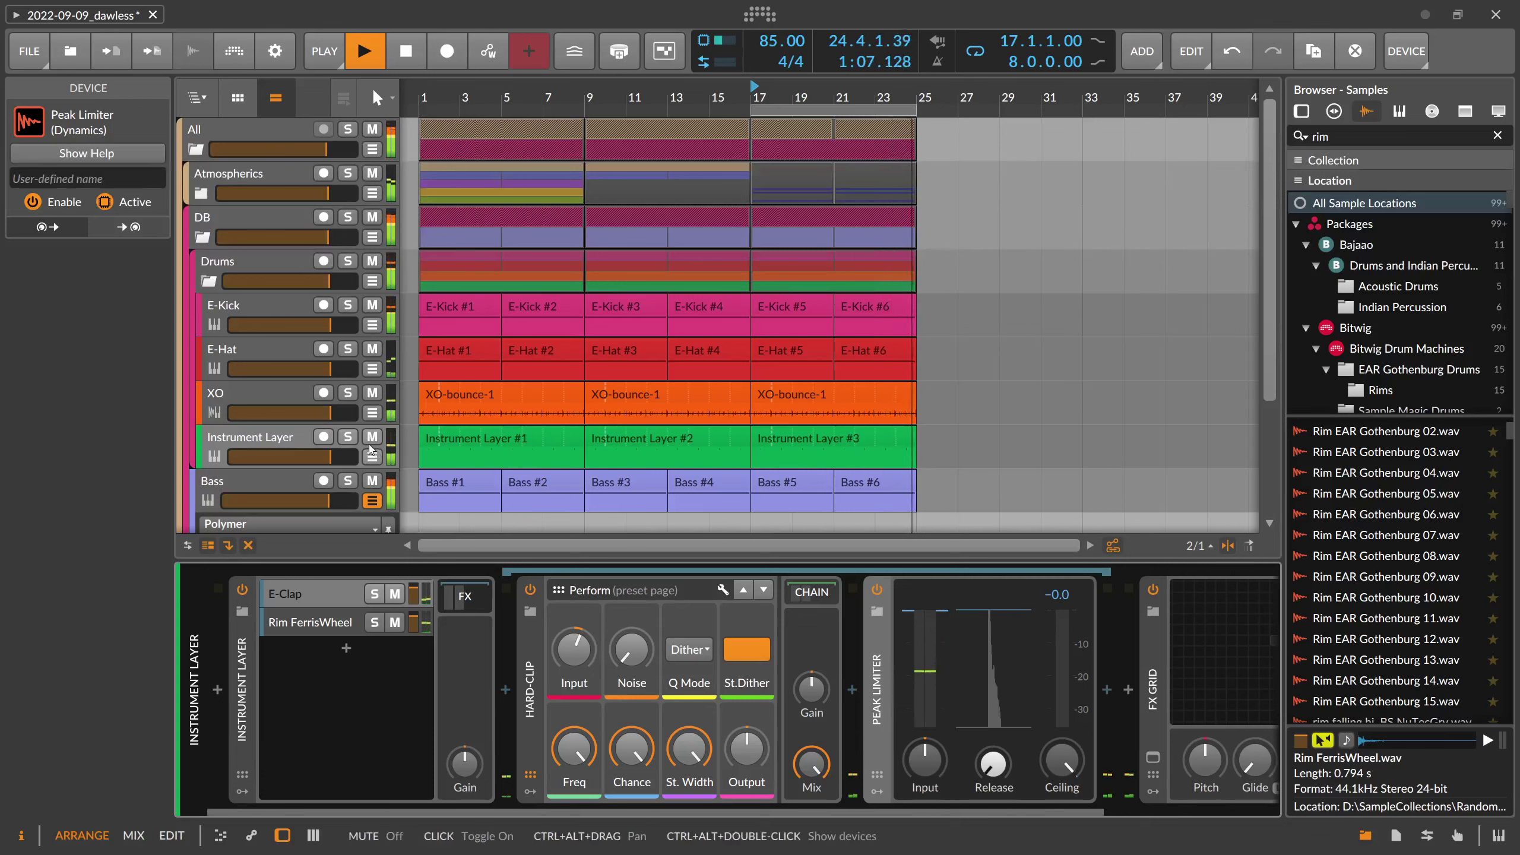
Move the Instrument Layer track directly below E-Kick and rename it Clap-Rim
left_click(257, 439)
left_click_drag(257, 439, 254, 347)
type("Cla")
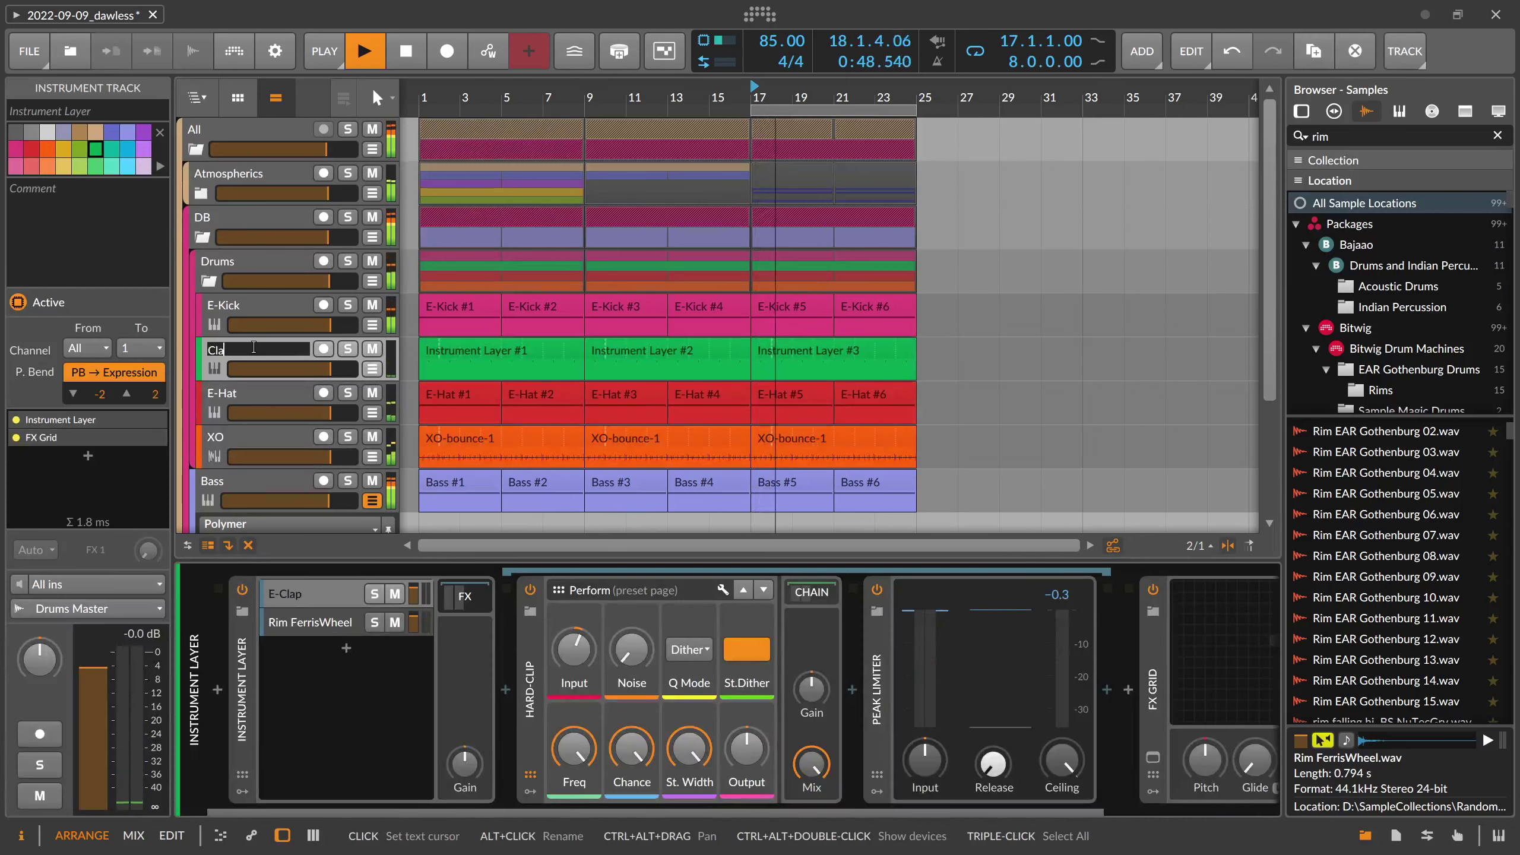
type("p Rim")
key("Left")
key("Left")
key("Left")
key("BackSpace")
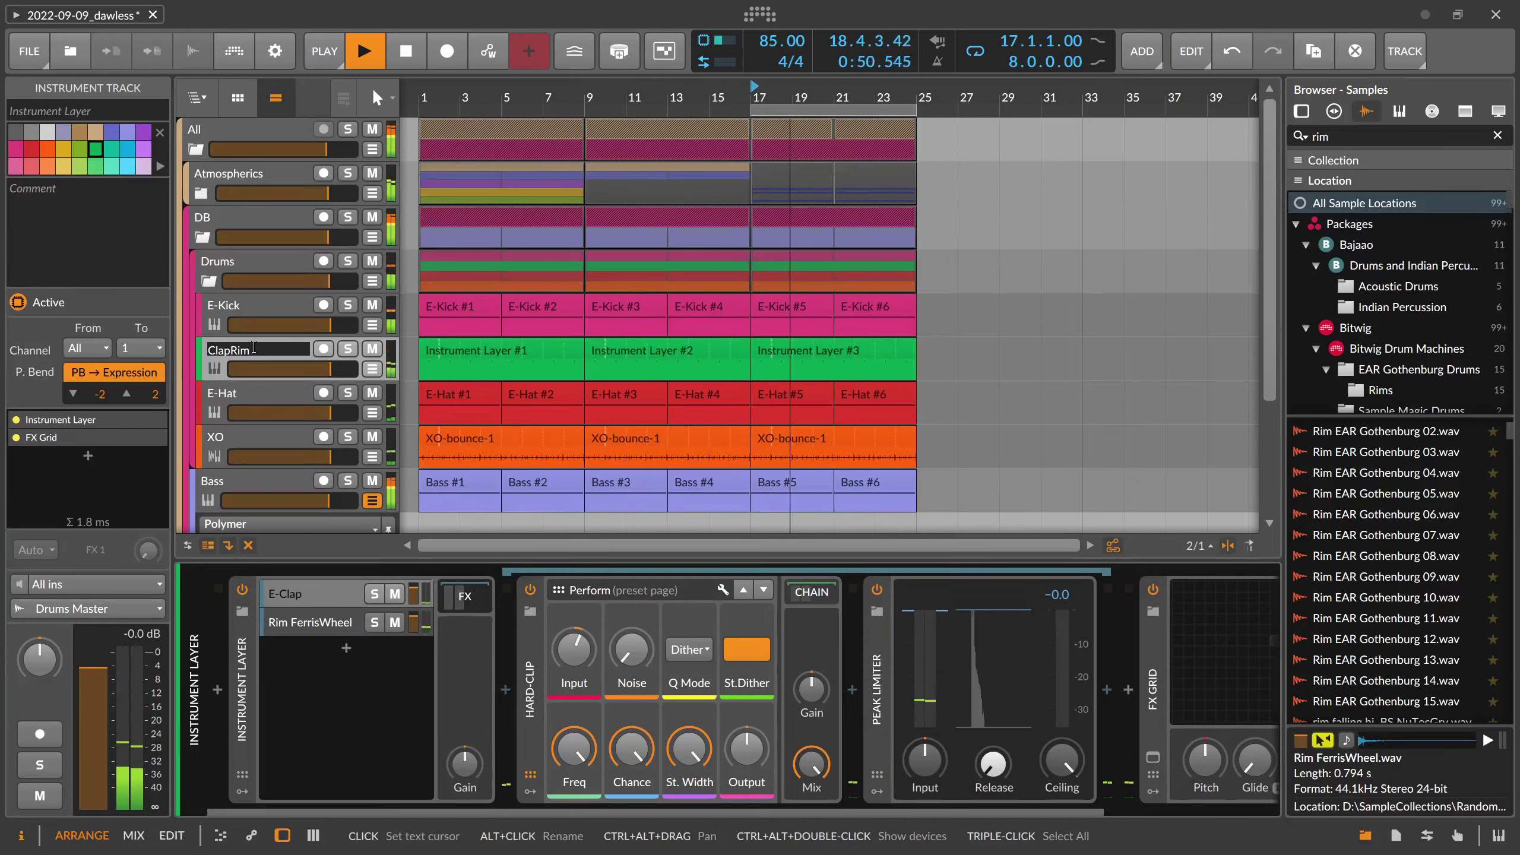
key("Return")
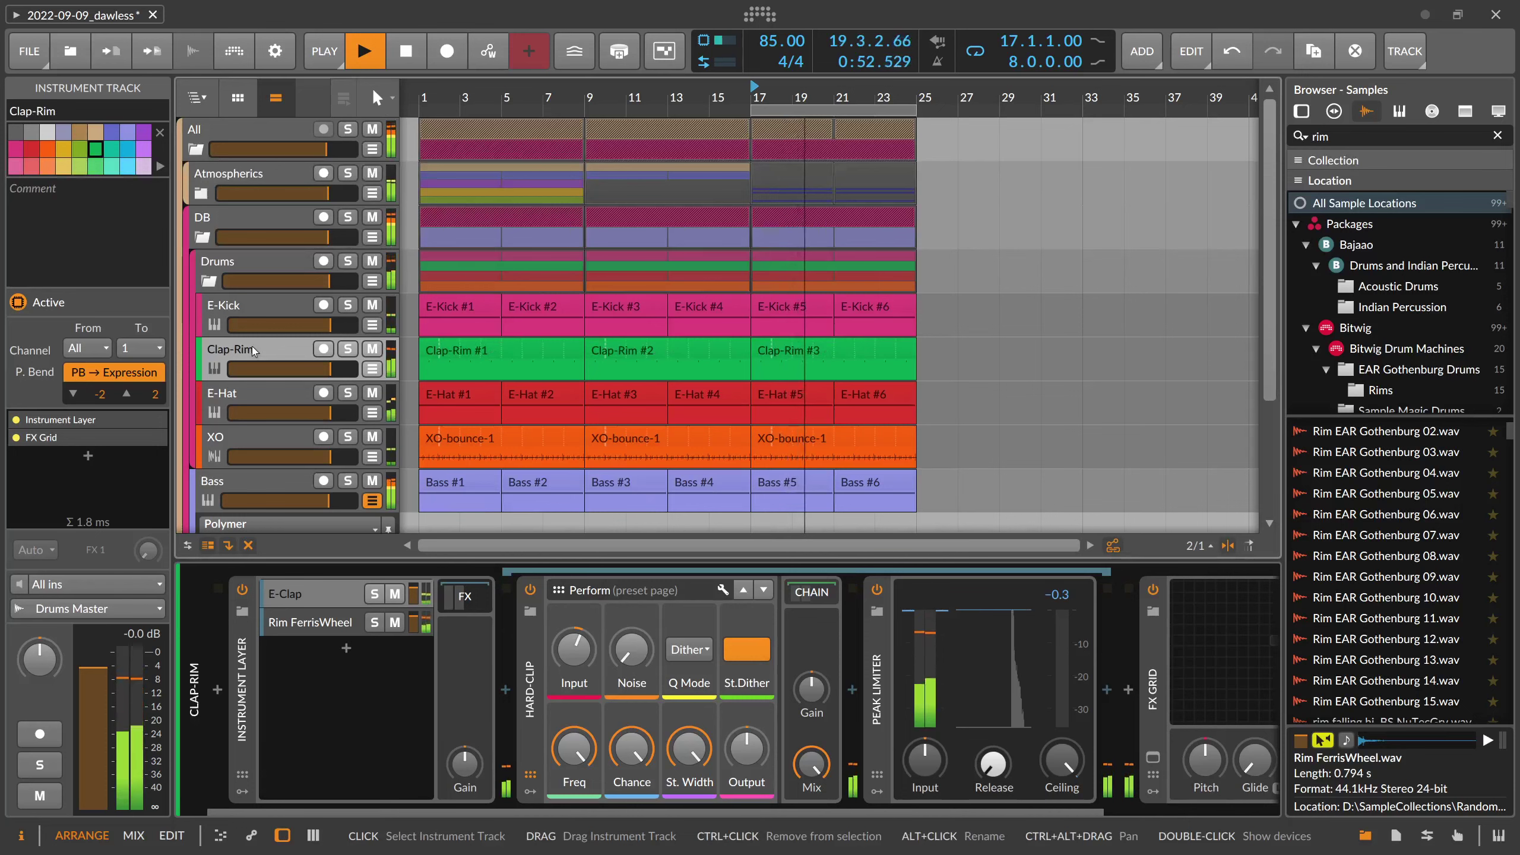
Solo the E-Hat and XO tracks and set E-Hat's Peak Limiter input gain to +16.1 dB
left_click(252, 400)
left_click(347, 437)
left_click(347, 393)
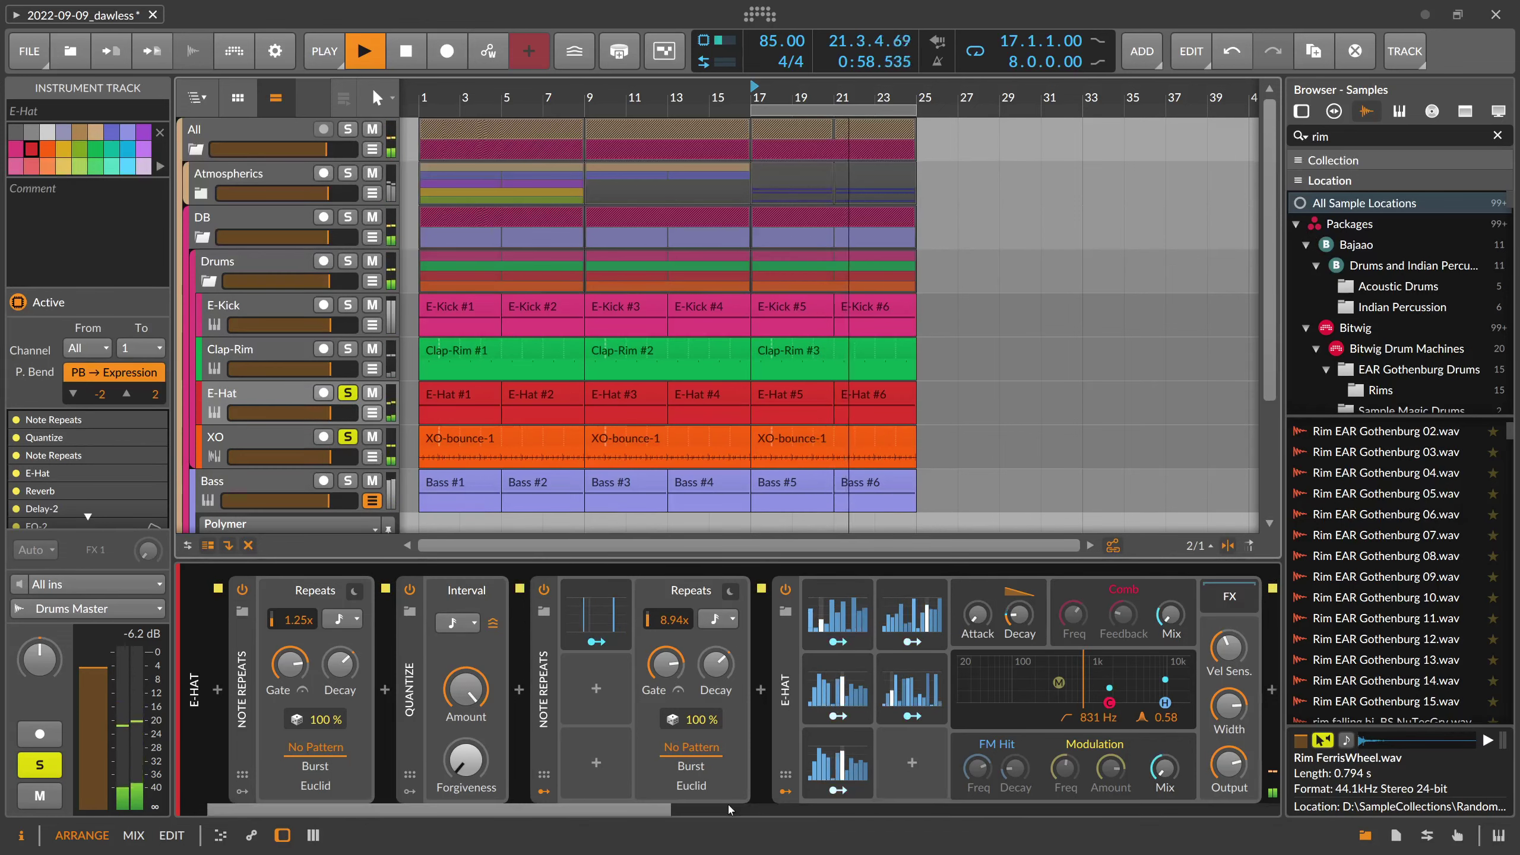
scroll(727, 803, "right", 6)
left_click_drag(1057, 761, 1057, 689)
left_click_drag(1056, 759, 1059, 763)
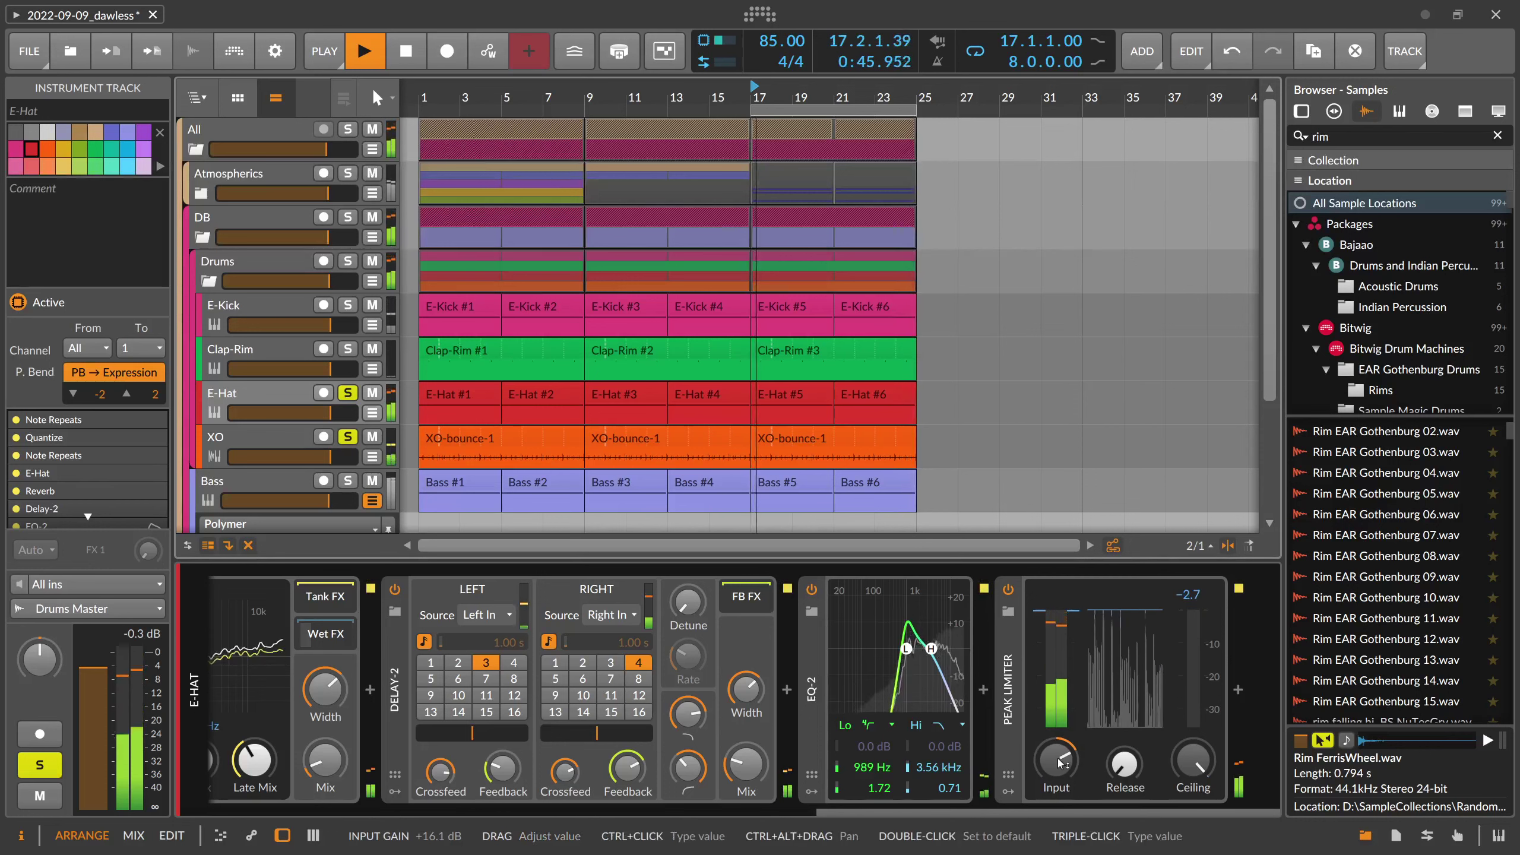
triple_click(1059, 763)
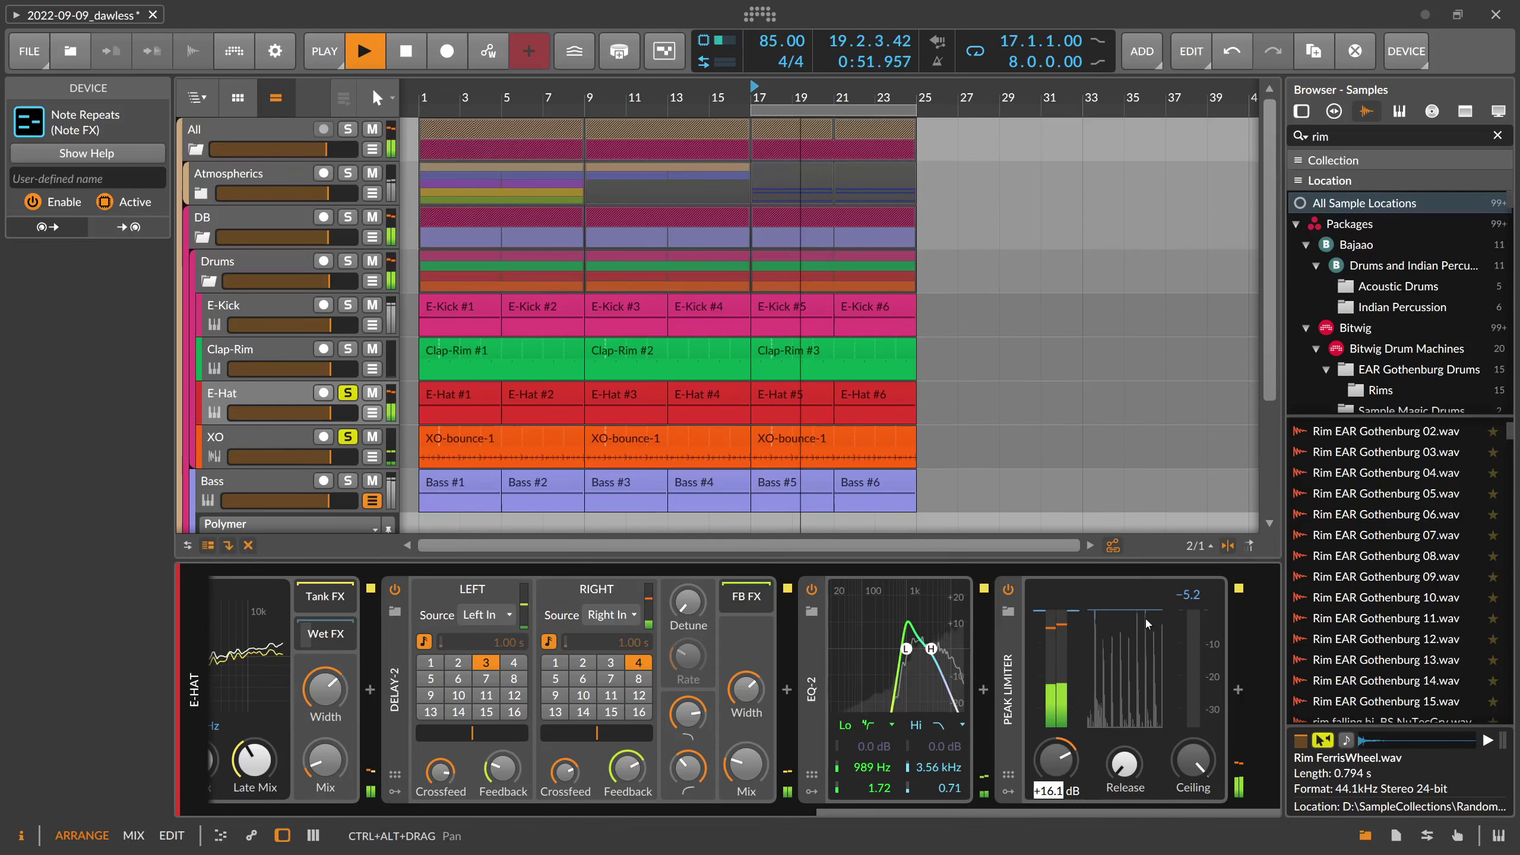
left_click(984, 691)
type("hard")
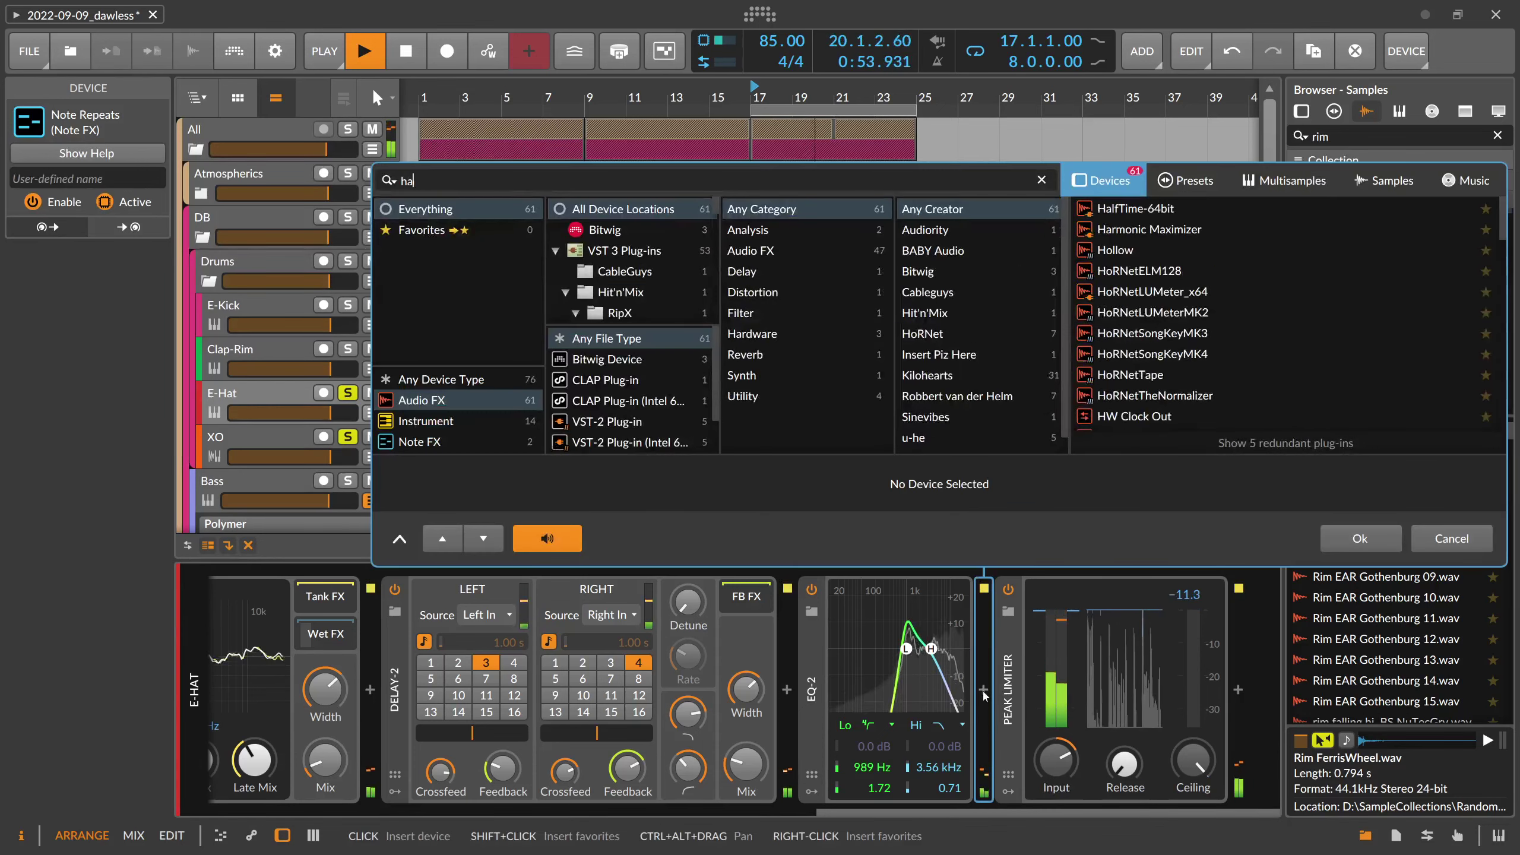
left_click(1188, 180)
double_click(1175, 229)
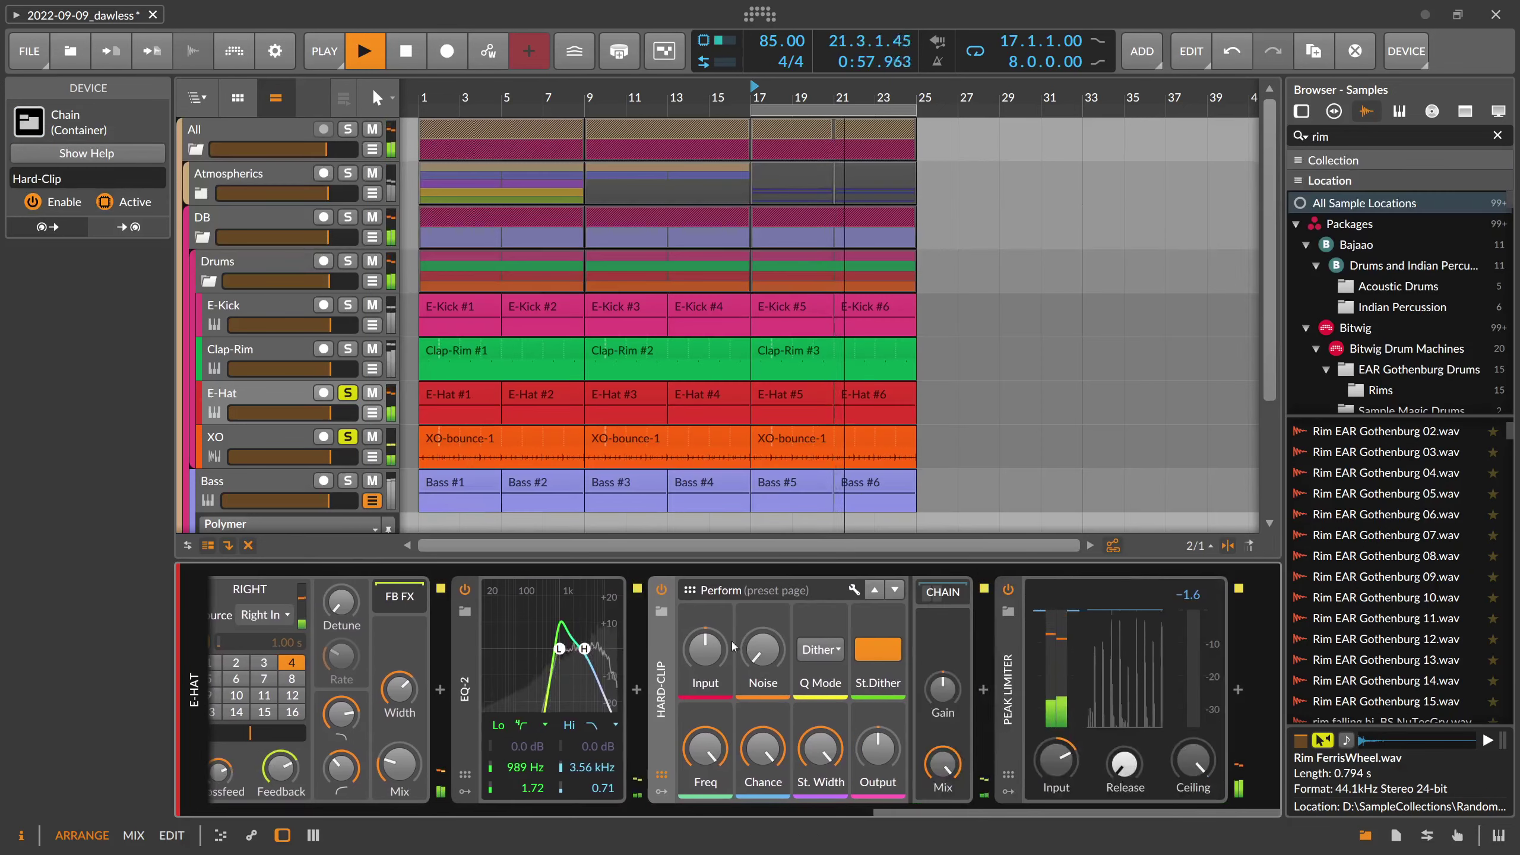
Raise the Hard-Clip input on E-Hat, remove the Peak Limiter after it, and restart playback
mouse_move(706, 651)
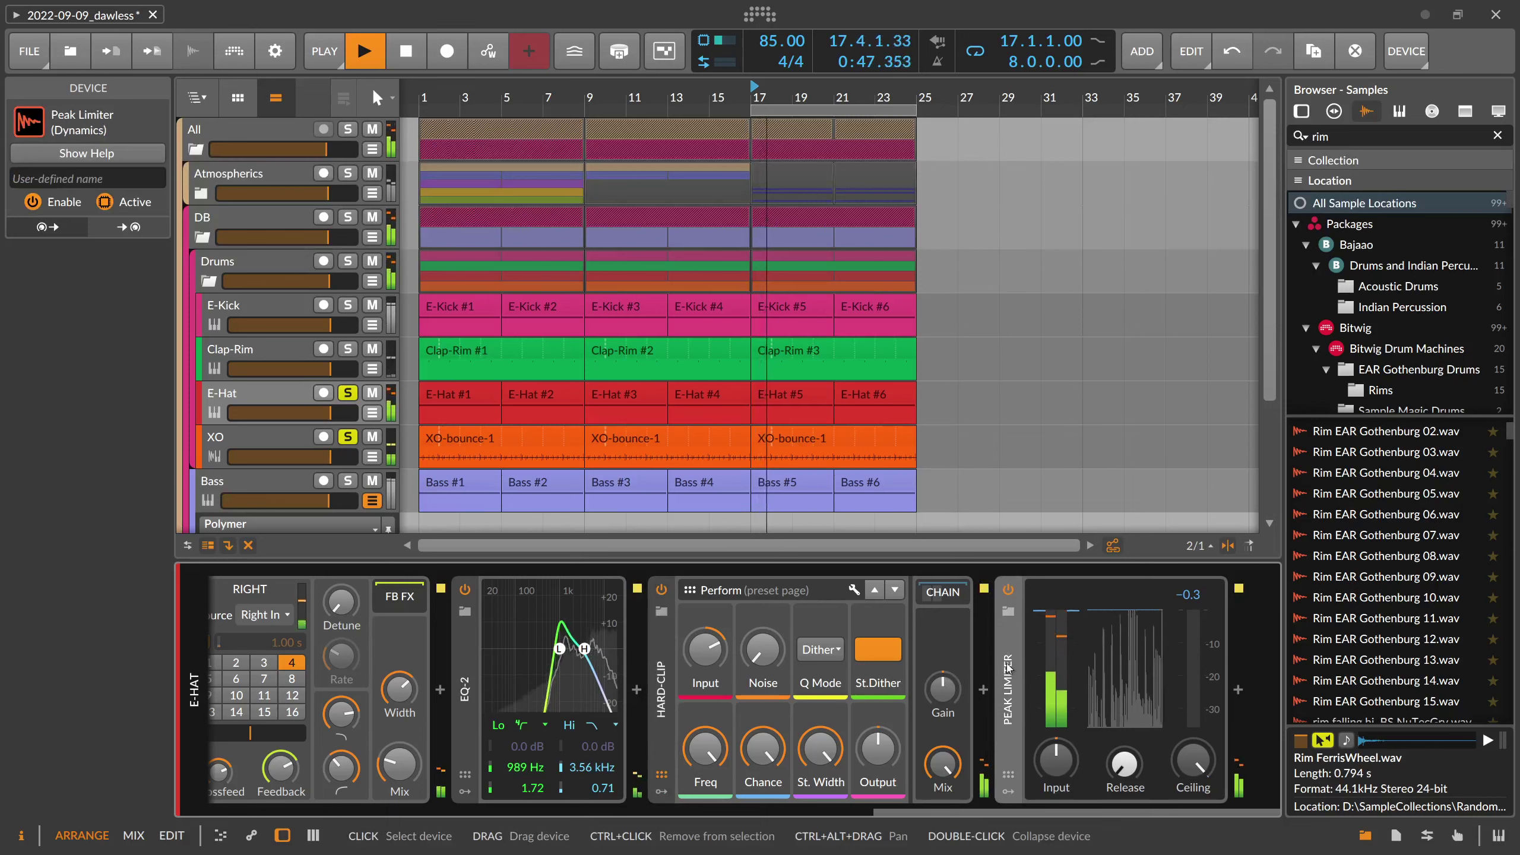
scroll(872, 764, "up", 3)
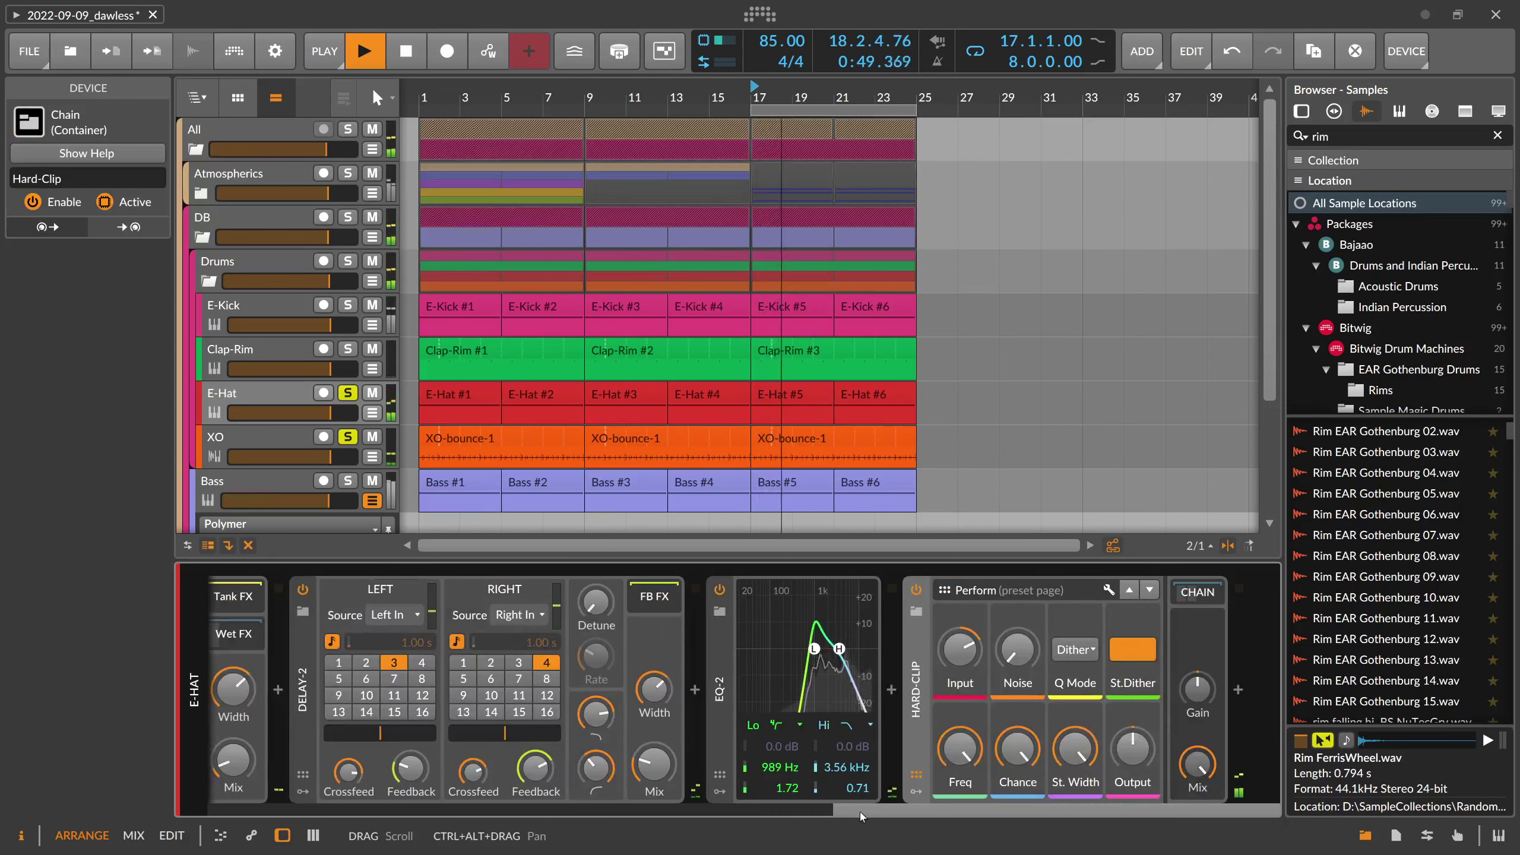
scroll(872, 763, "up", 5)
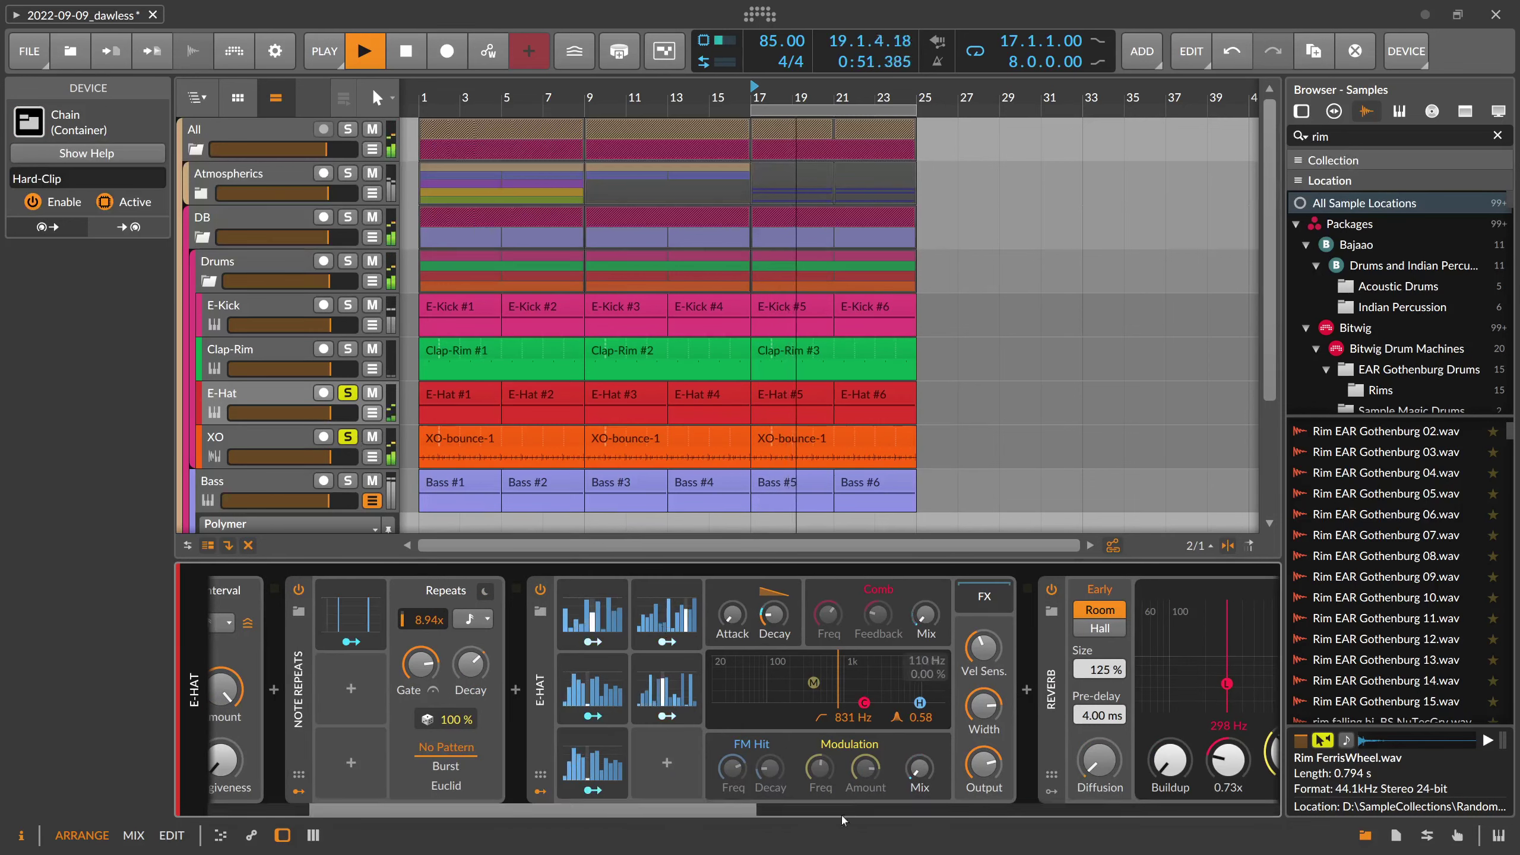
left_click_drag(516, 810, 1039, 809)
key("space")
key("space")
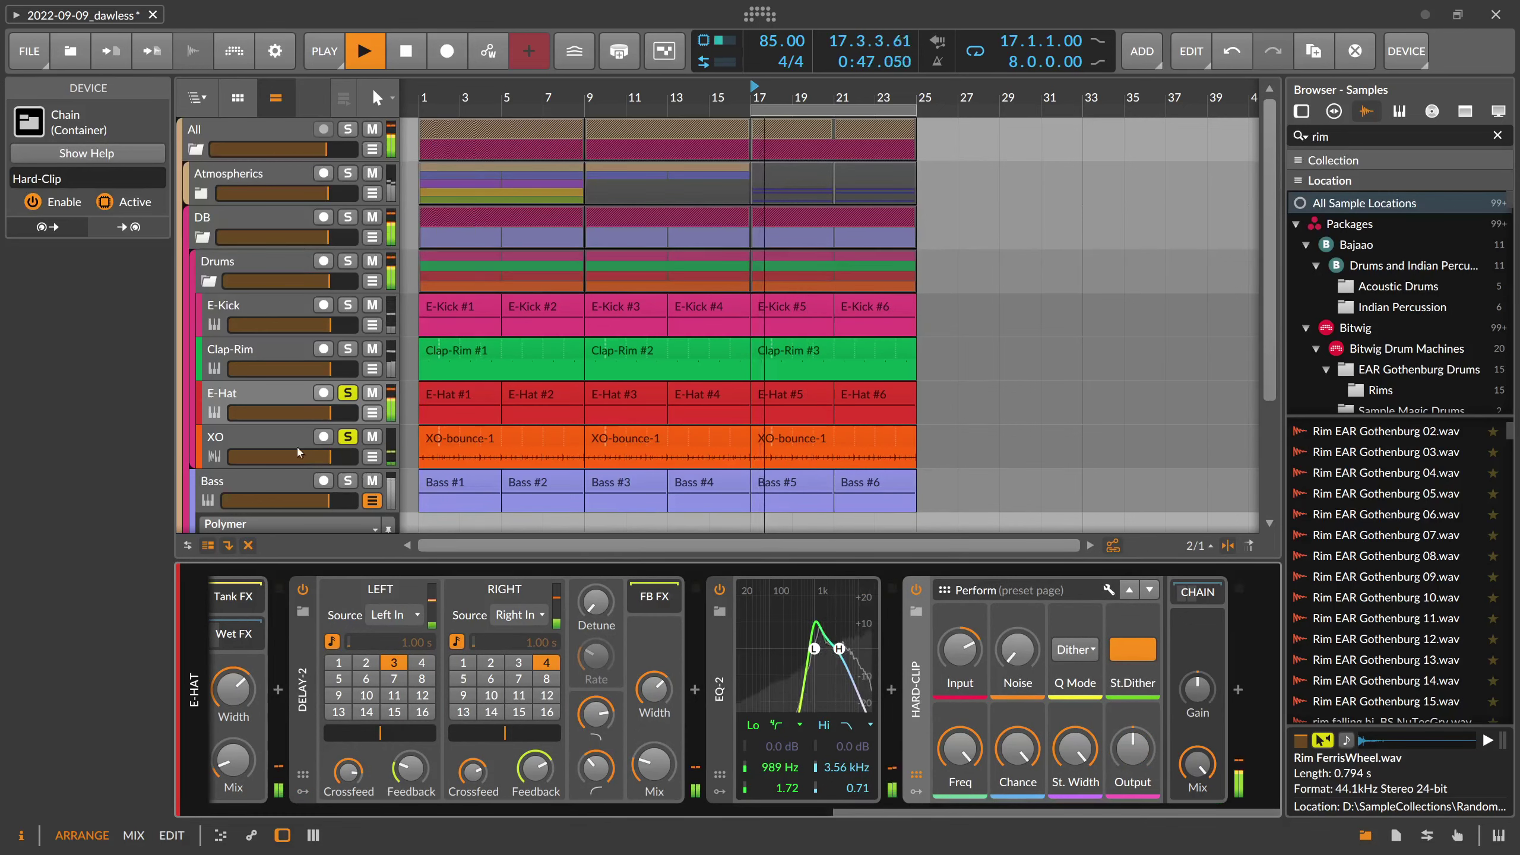
Set the input gain of XO's Peak Limiter to +11.3 dB while the soloed hats play
key("Down")
key("space")
left_click_drag(514, 747, 515, 688)
key("space")
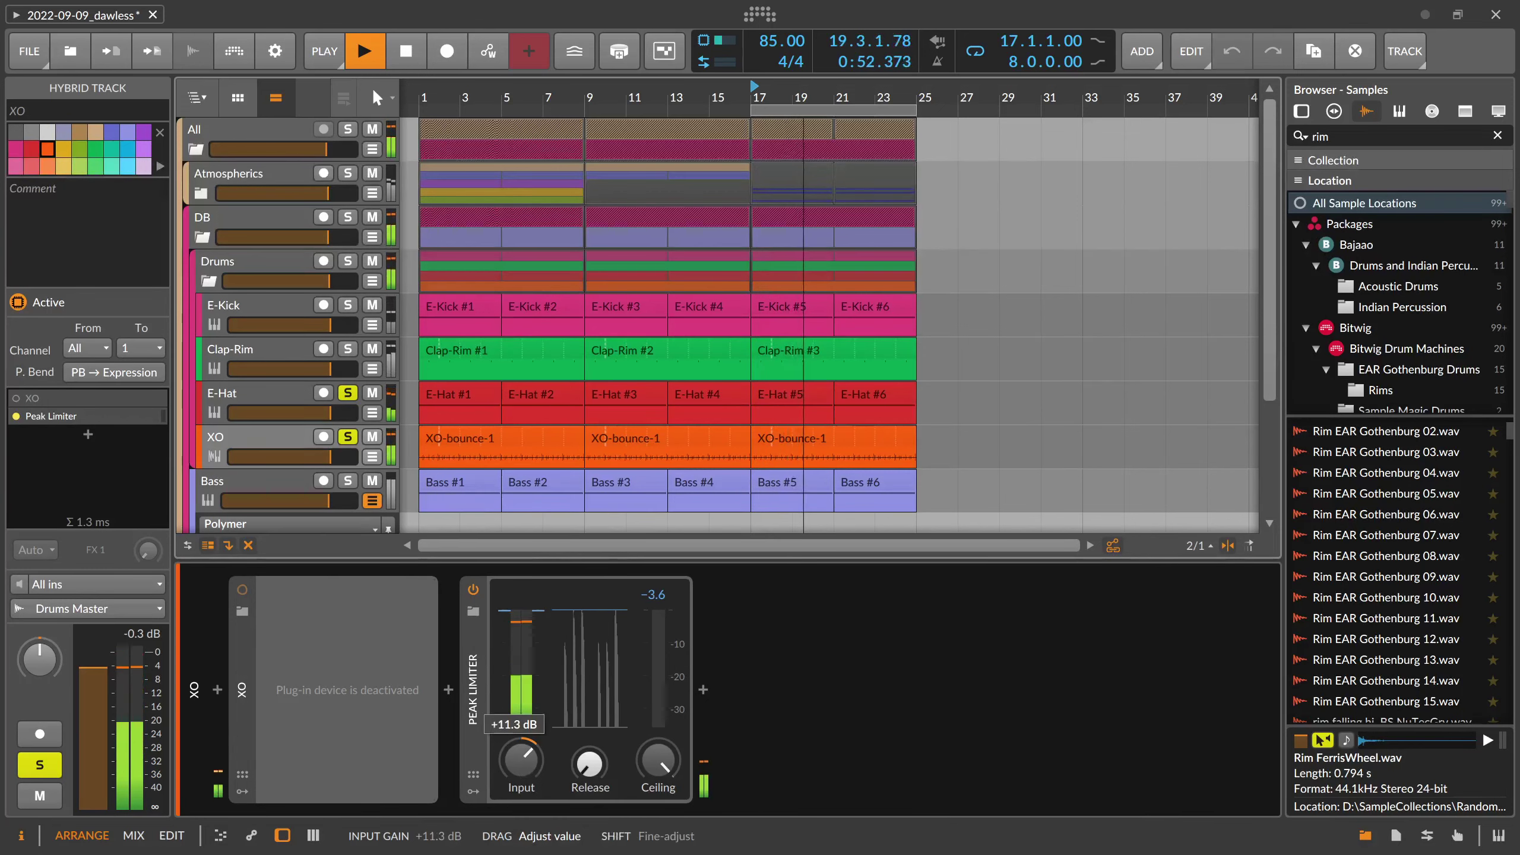
left_click_drag(530, 767, 530, 769)
key("space")
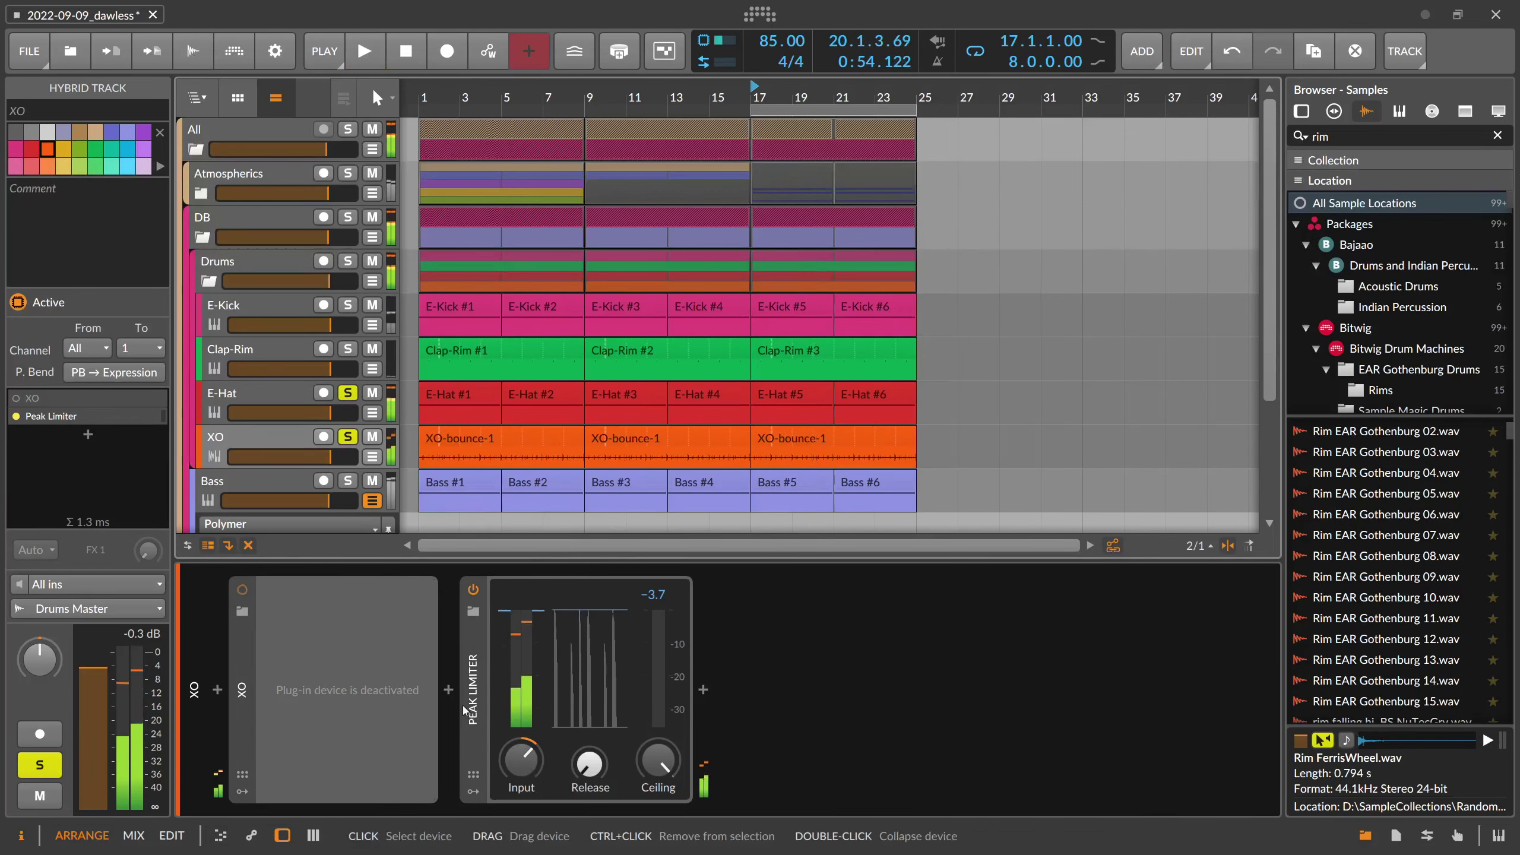
Insert the Hard-Clip preset before the Peak Limiter on XO and raise its input
left_click(449, 691)
type("hard")
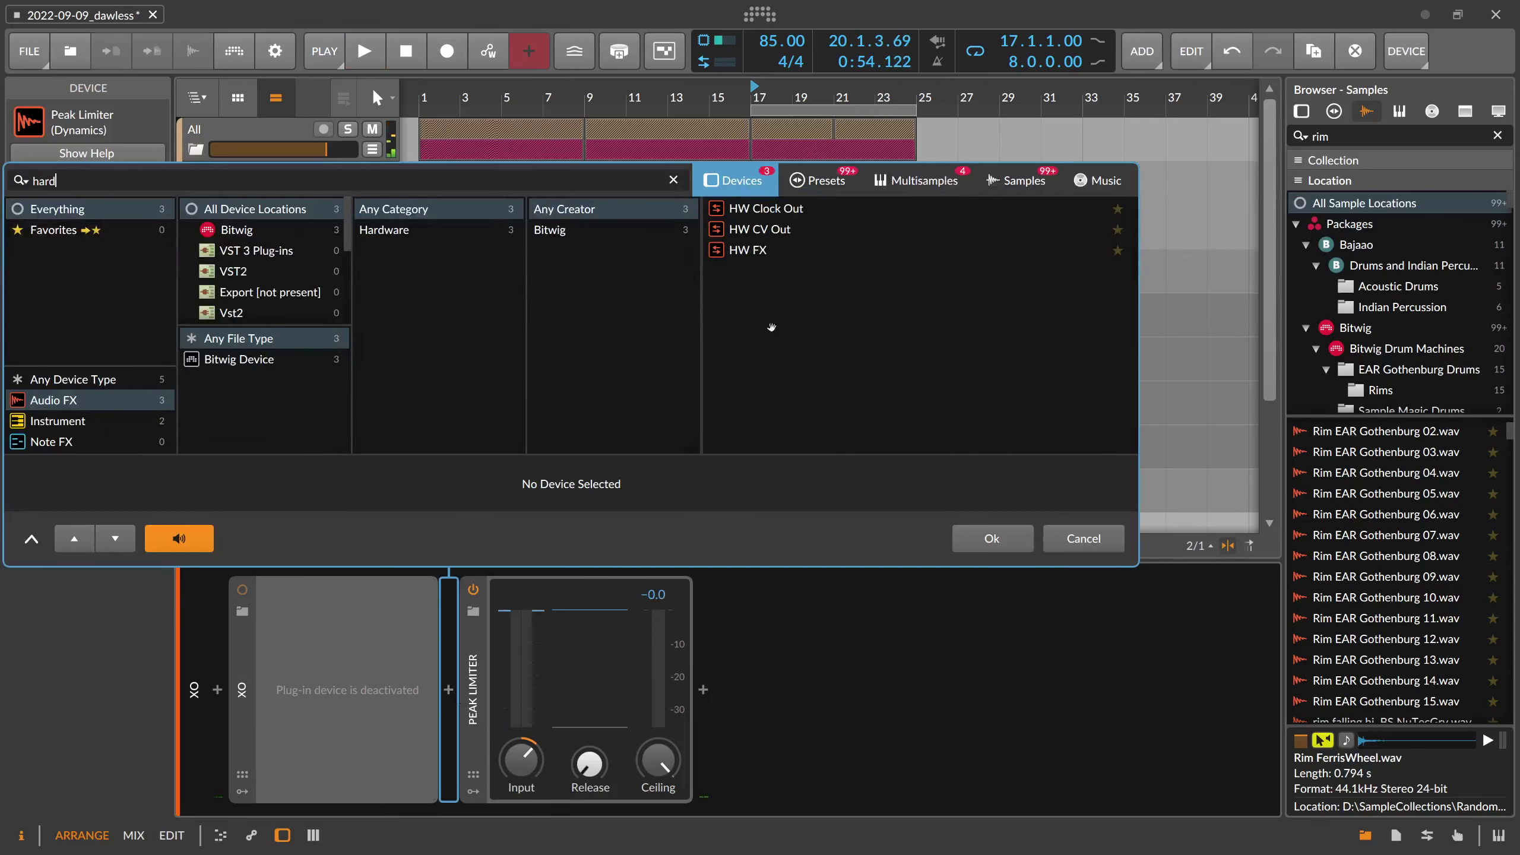
key("Tab")
key("Down")
key("Down")
key("Return")
left_click_drag(541, 656, 541, 620)
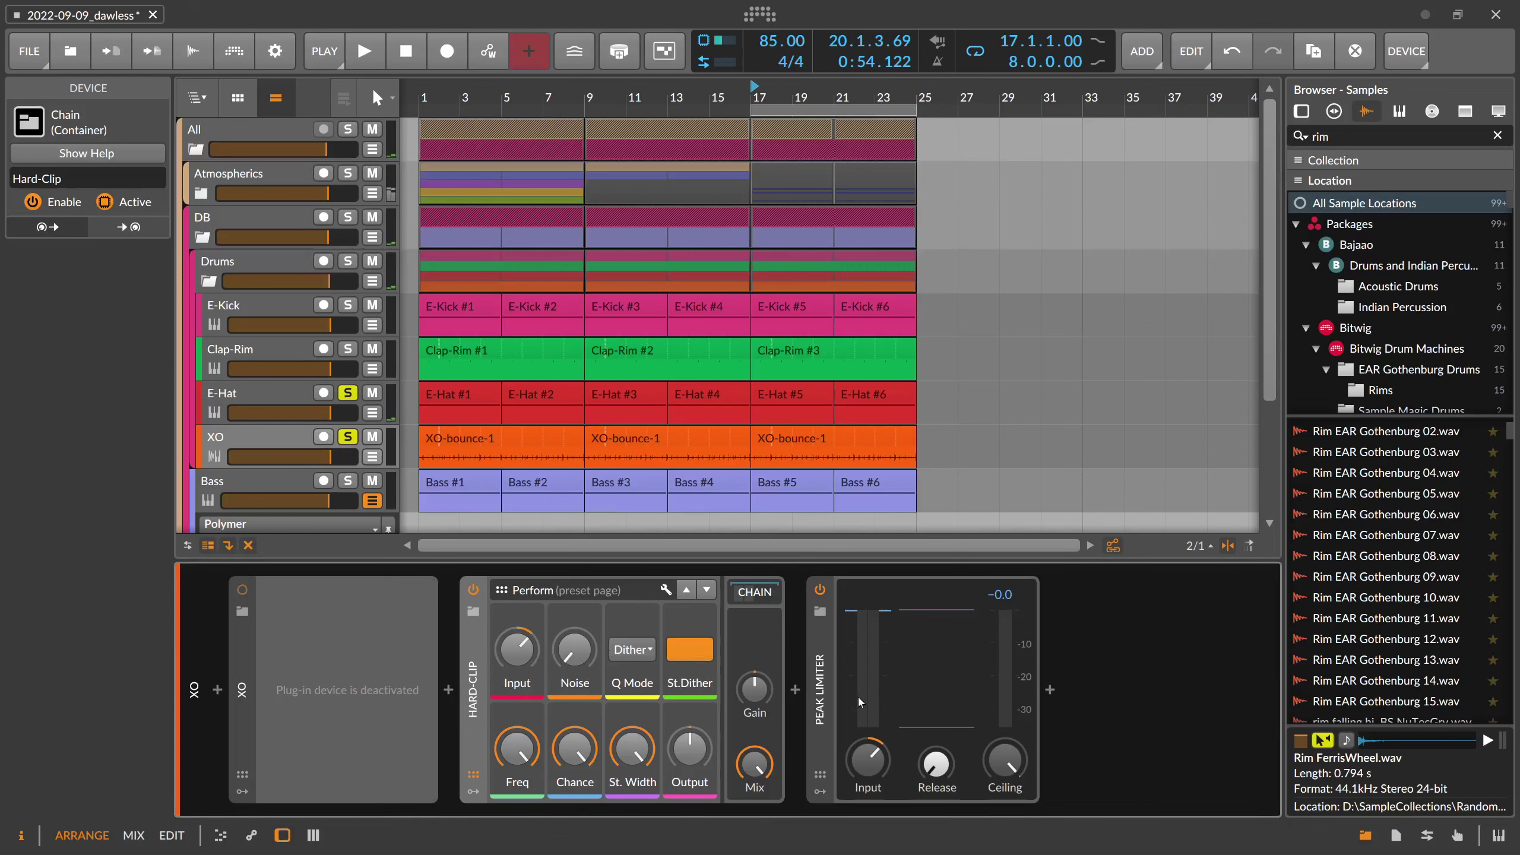
Audition XO's clipped chain briefly and remove the Peak Limiter at its end
left_click(813, 692)
key("space")
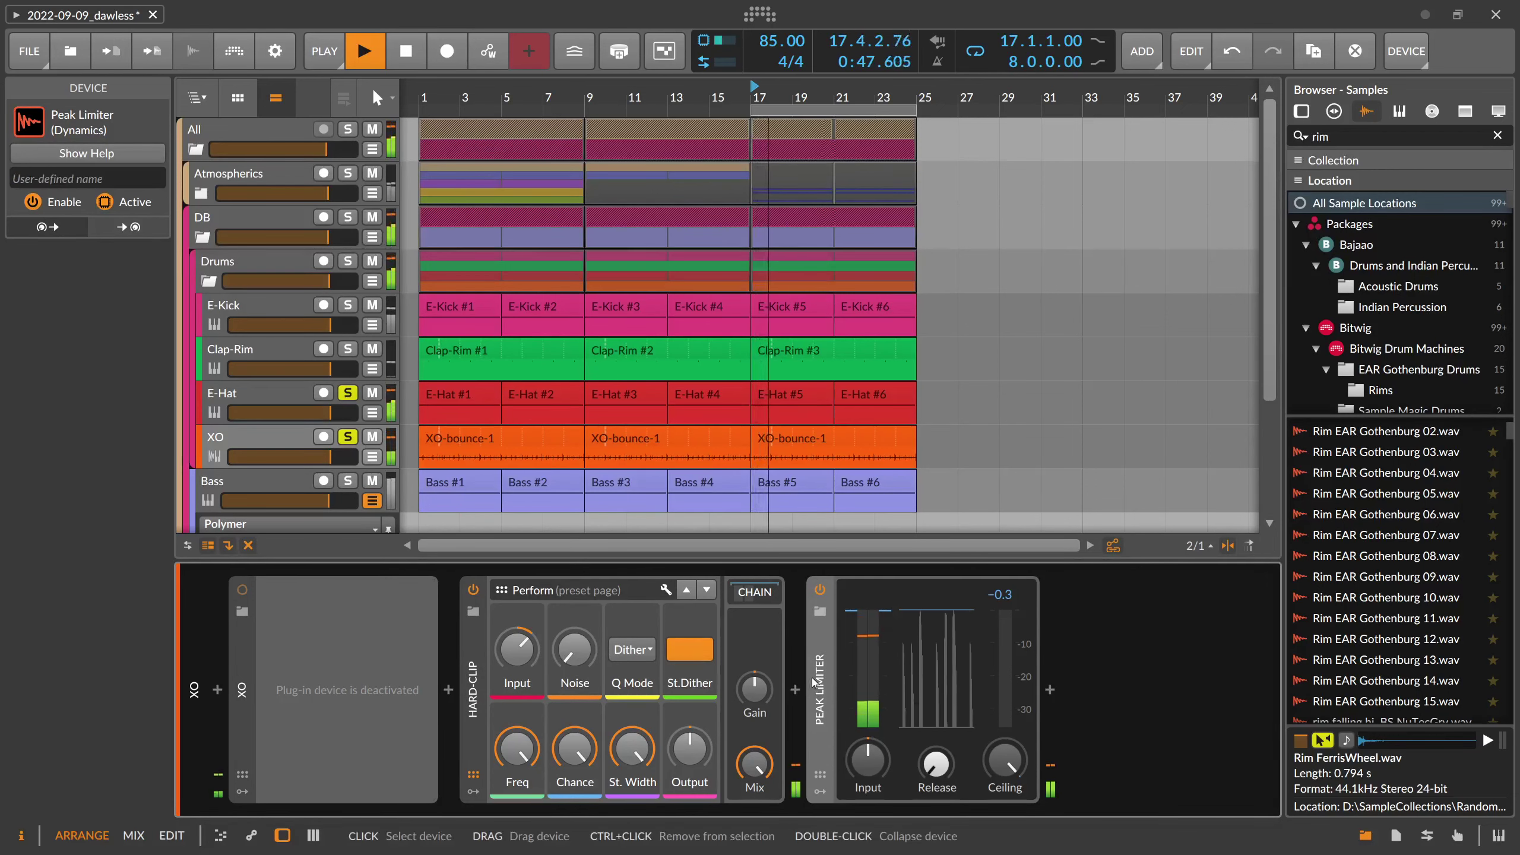
key("space")
key("Delete")
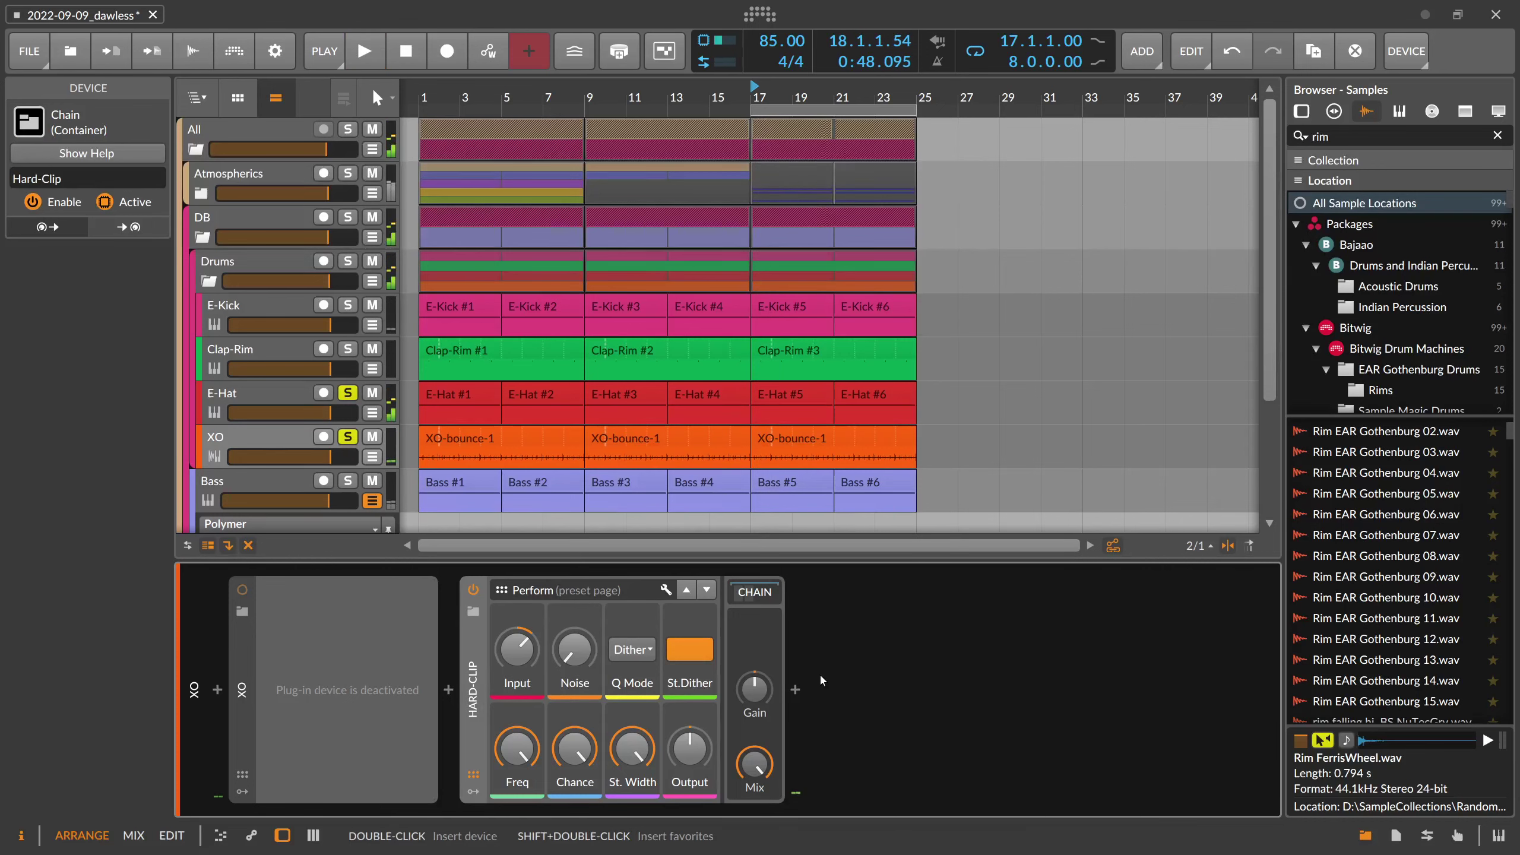
Clear the E-Hat and XO solos, solo the Drums group, and play it back
left_click(347, 393)
key("space")
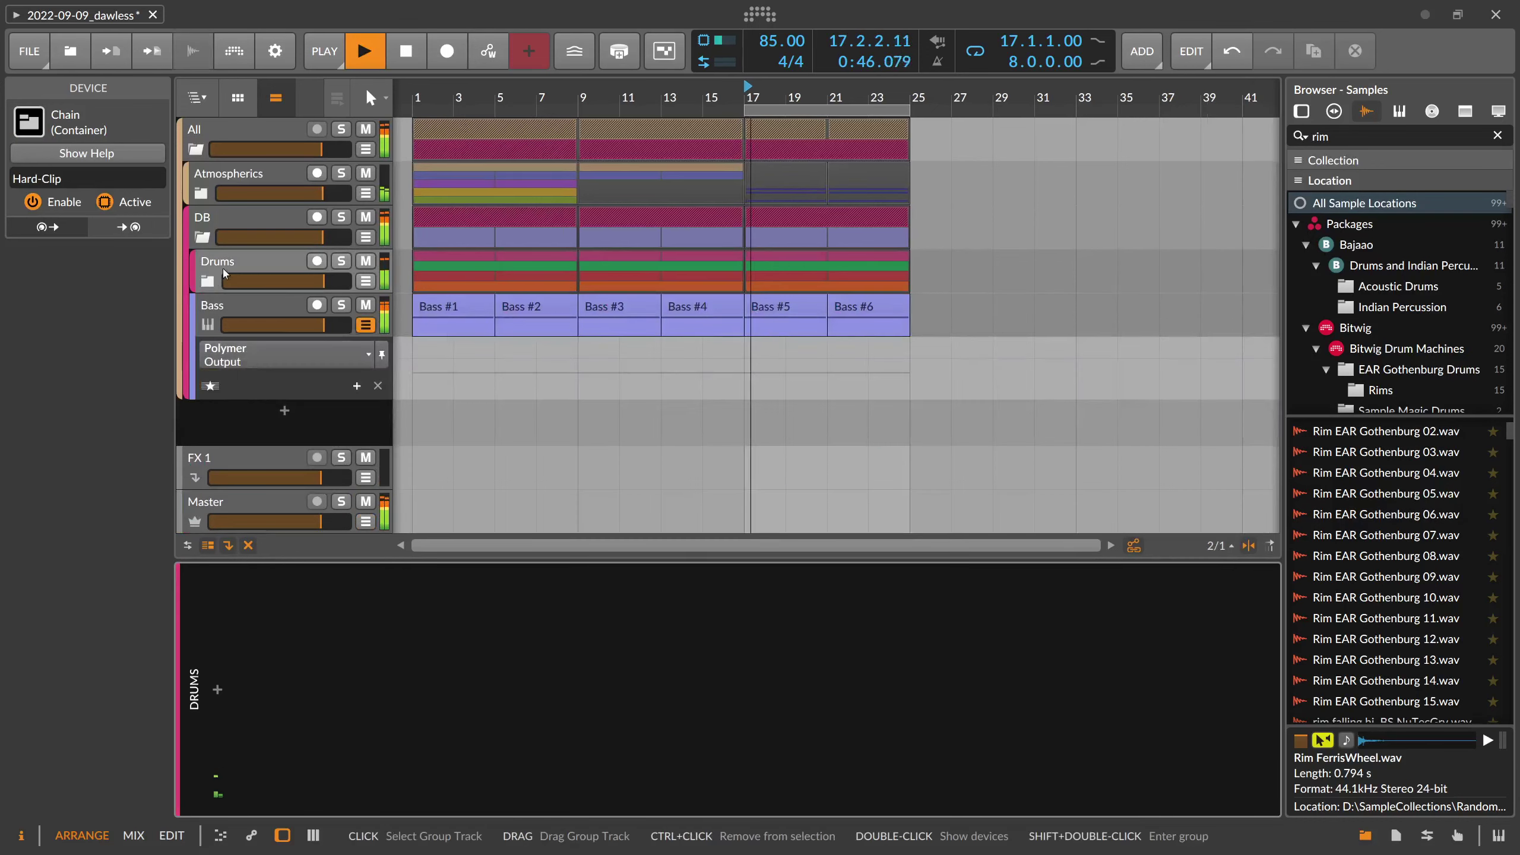
left_click(209, 281)
left_click(341, 261)
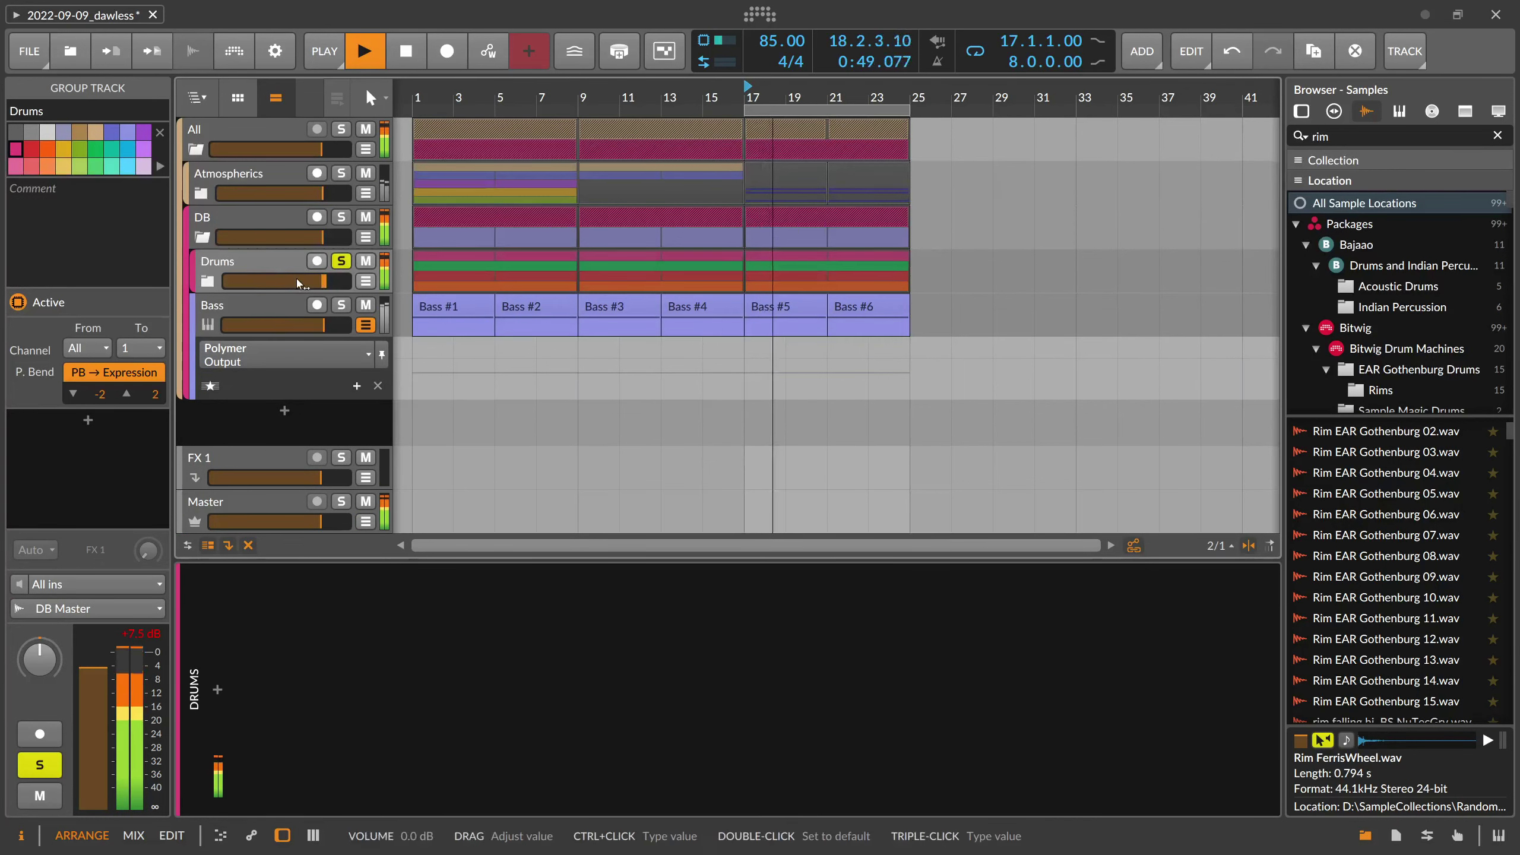
key("space")
left_click(211, 279)
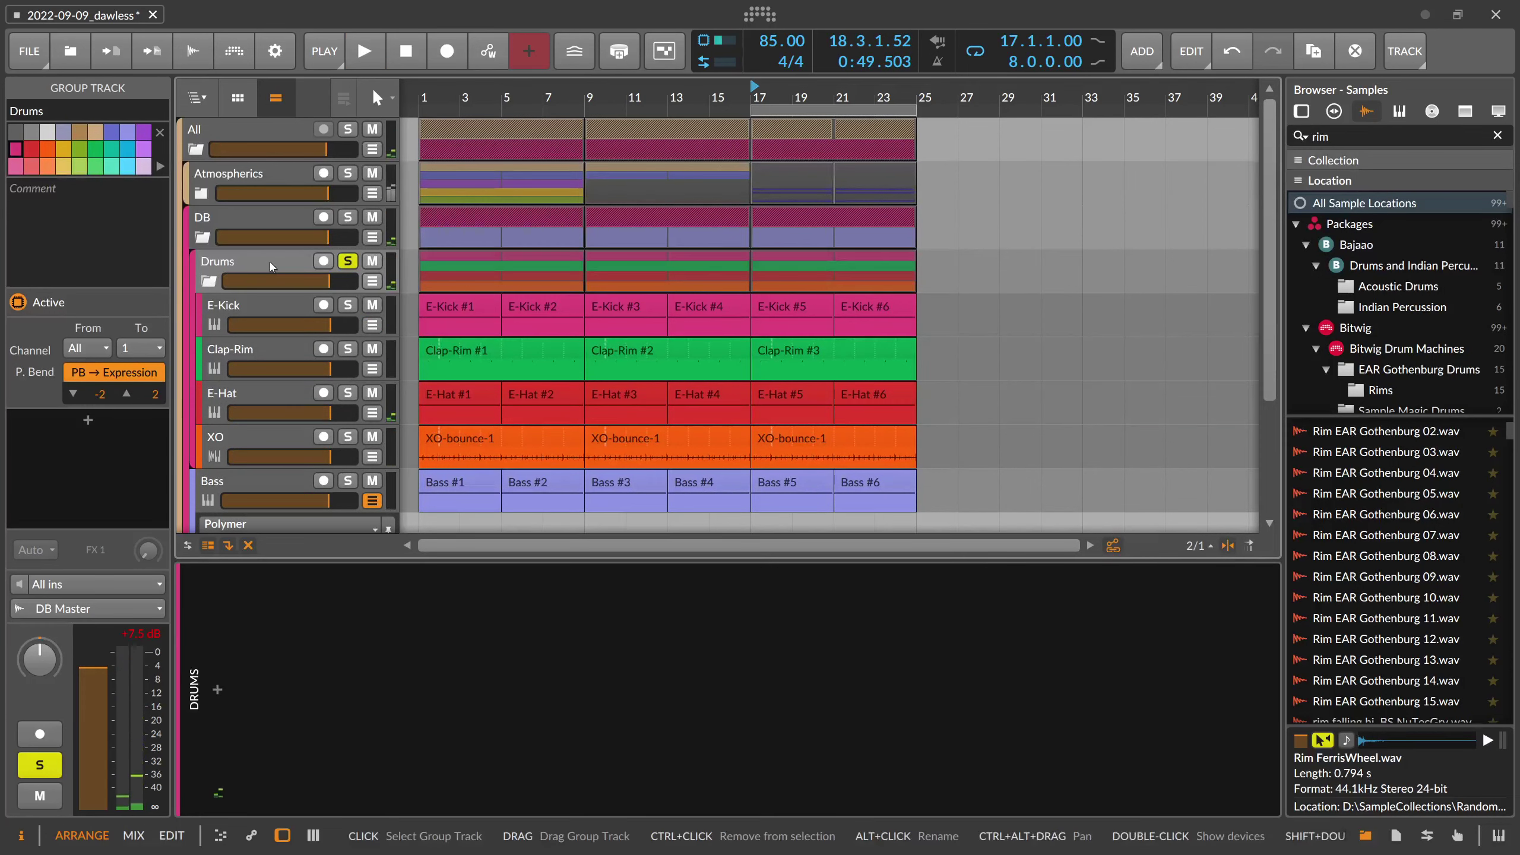
key("space")
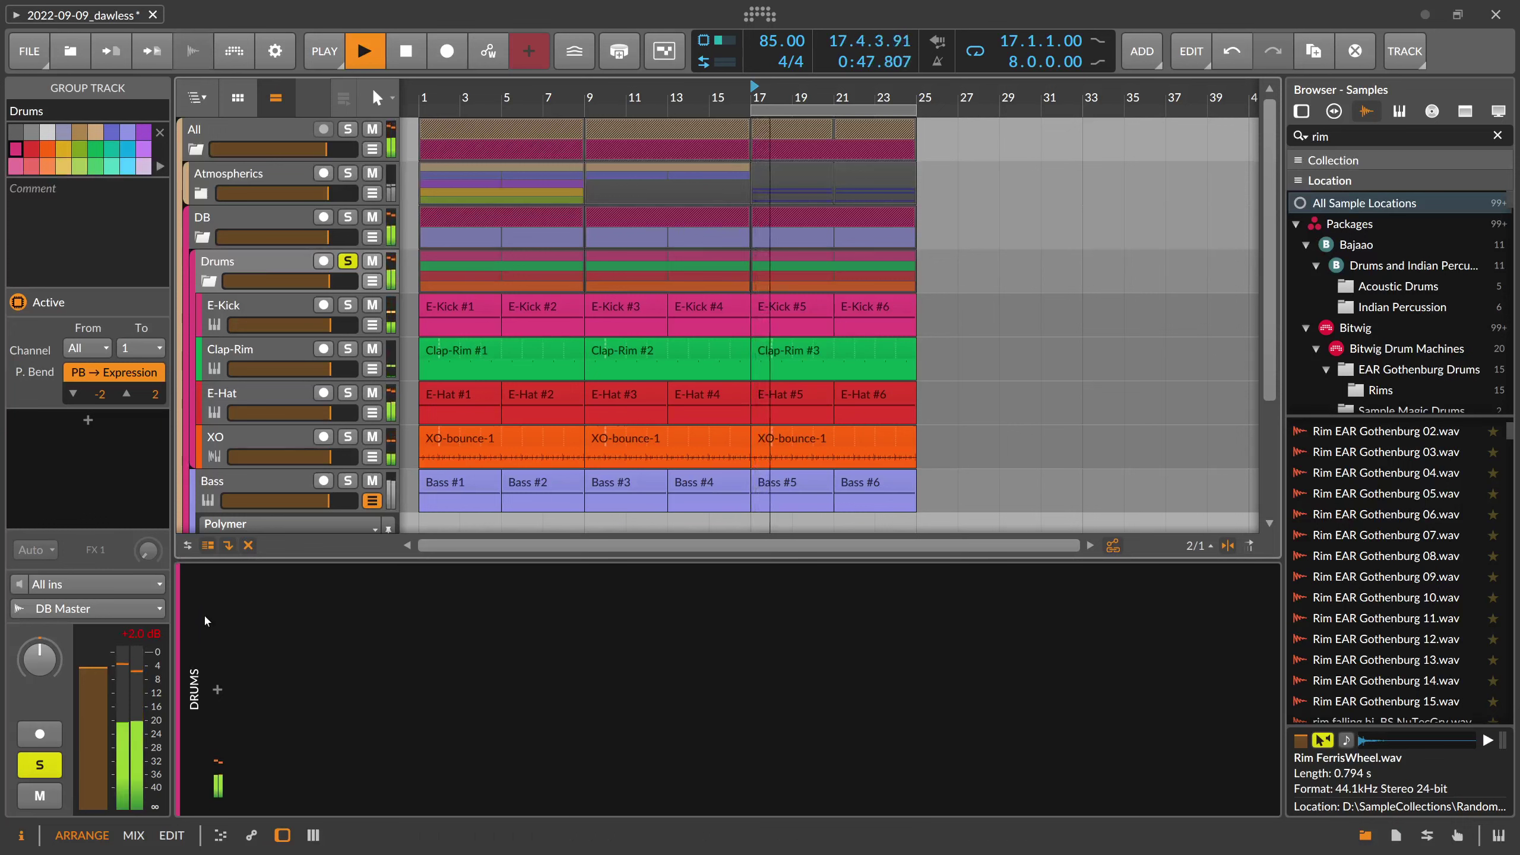
Solo E-Kick to examine its FX chain and levels, and return to the full Drums group playback
left_click(348, 305)
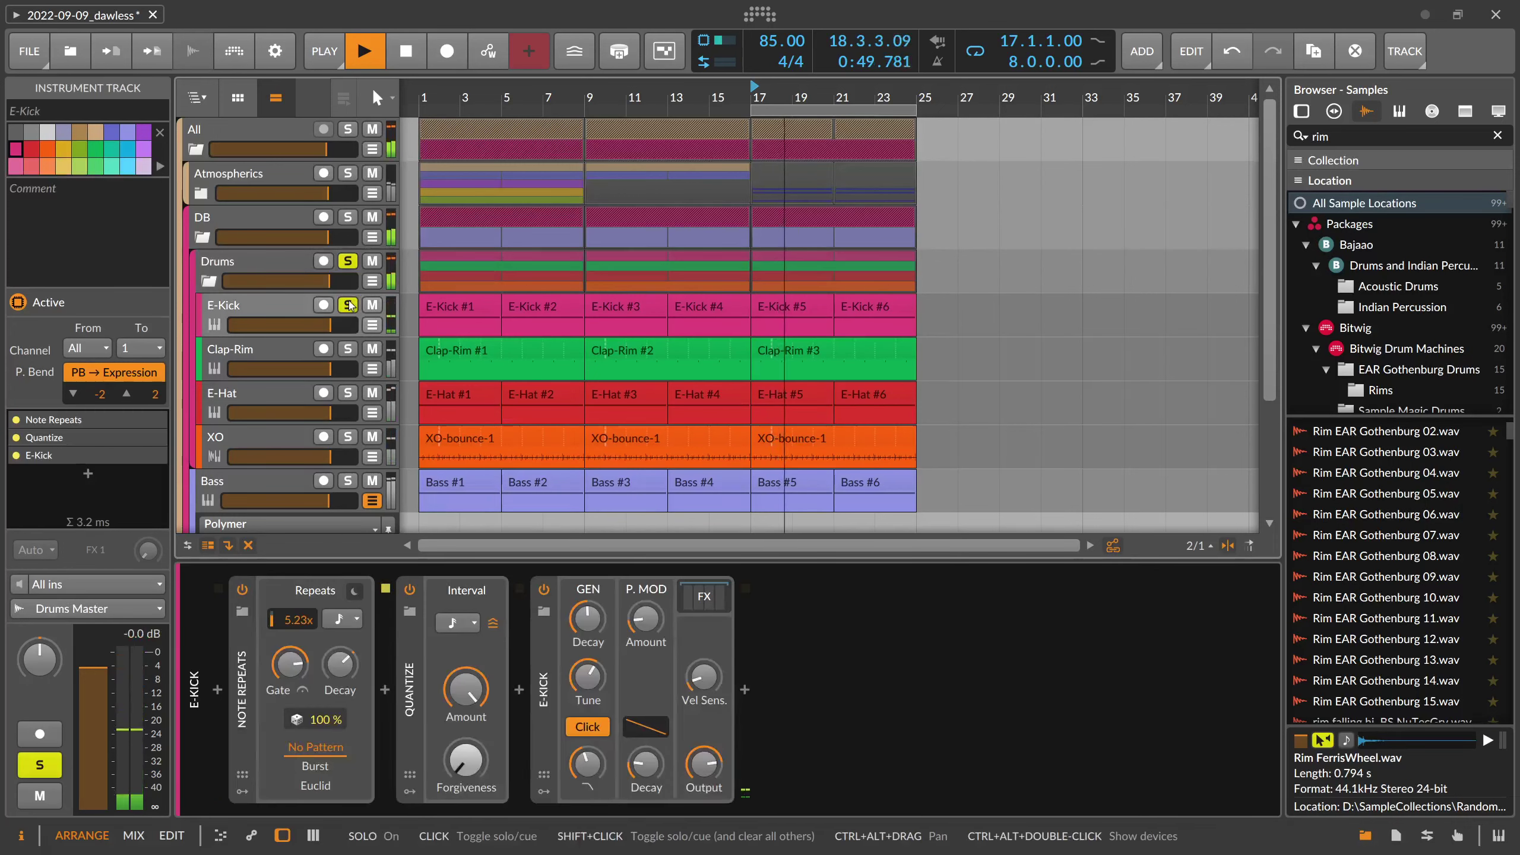
scroll(825, 749, "right", 5)
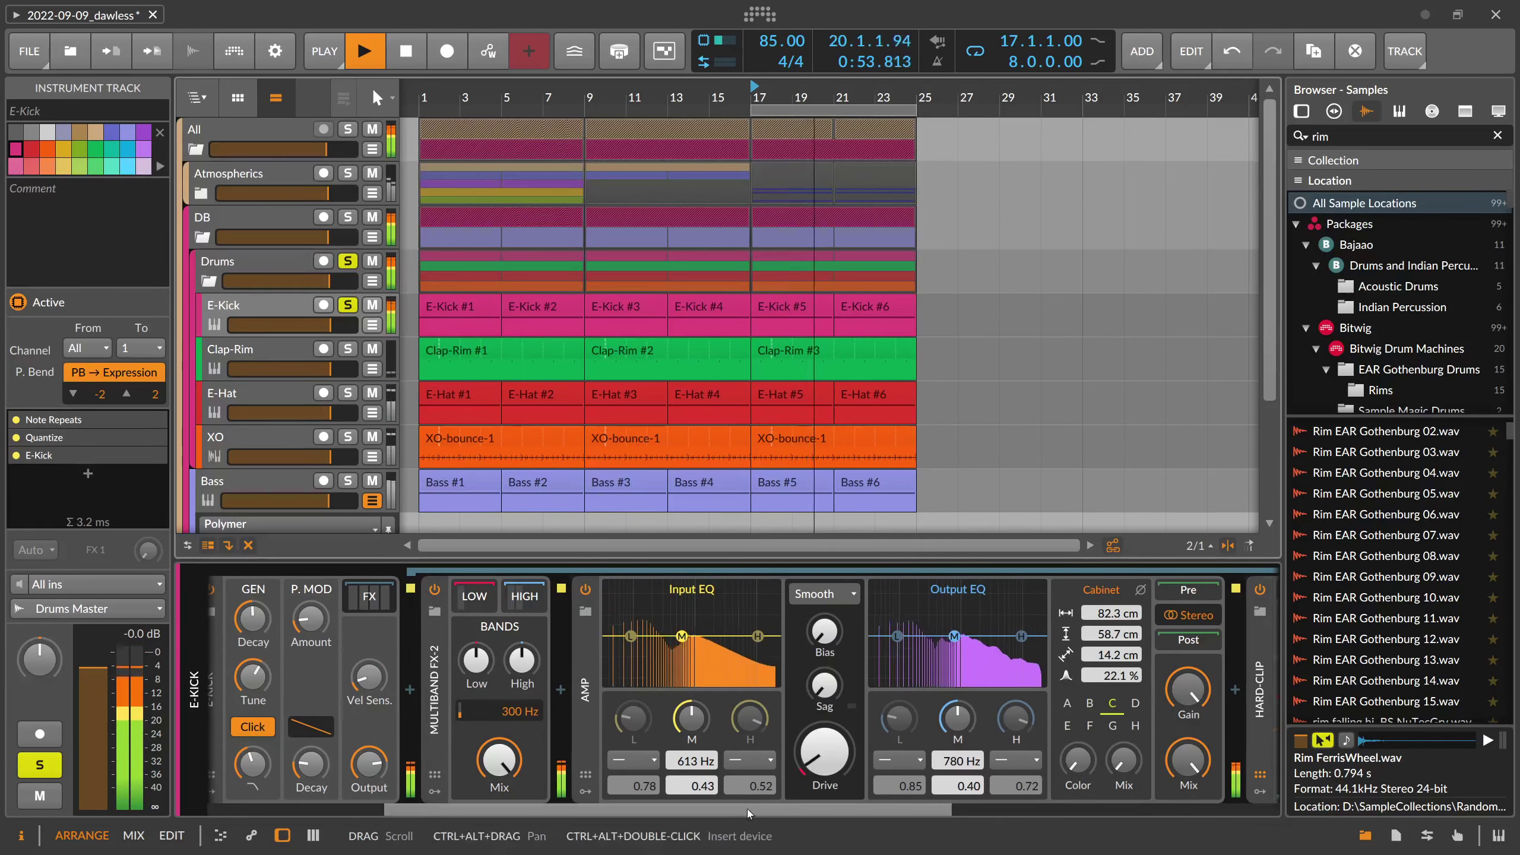
scroll(979, 794, "right", 5)
scroll(765, 658, "right", 2)
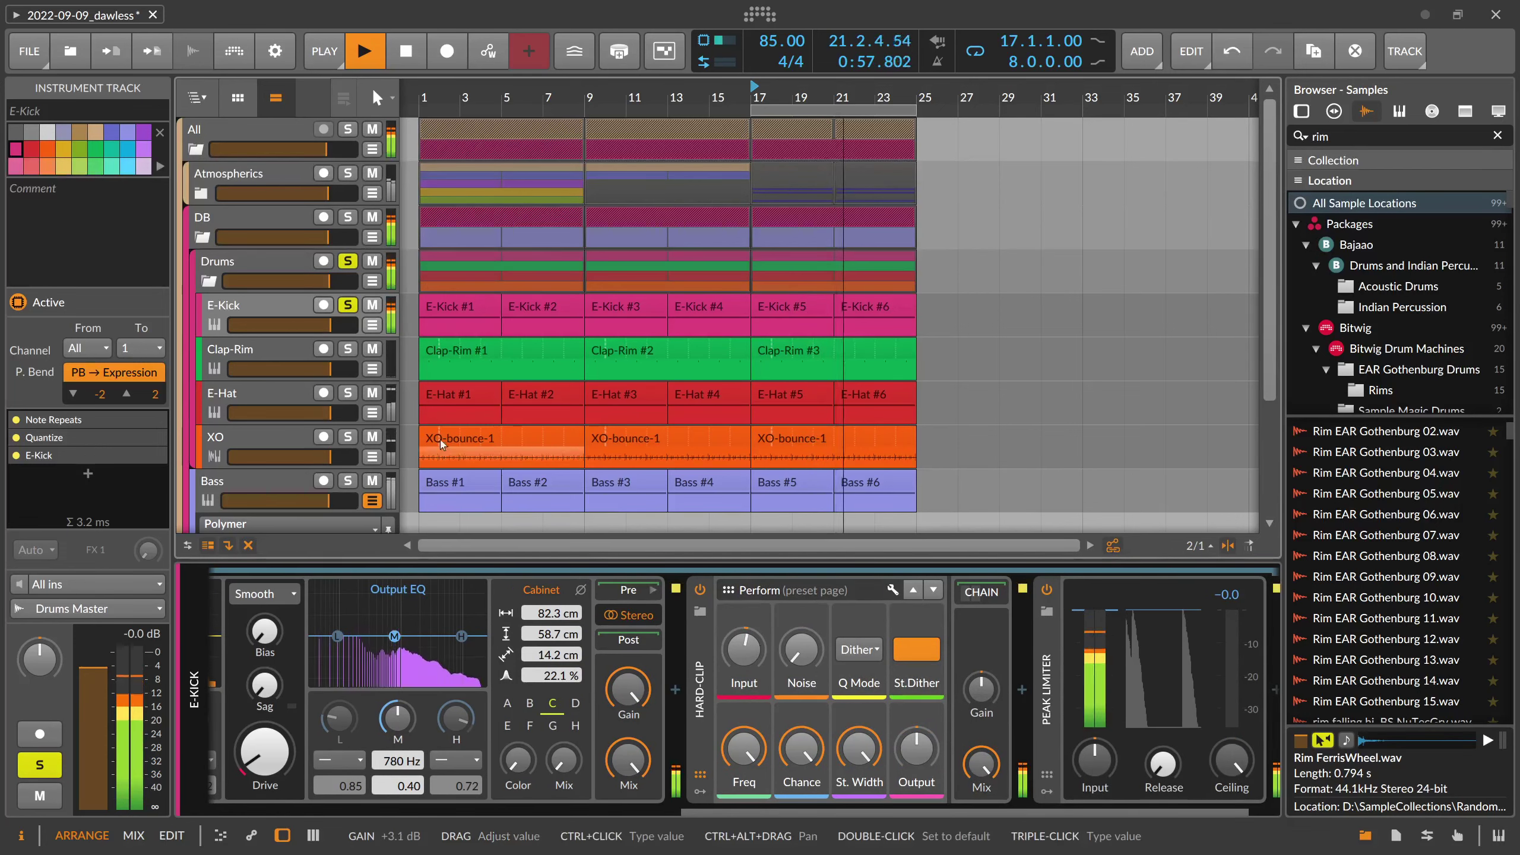
left_click(257, 270)
left_click(209, 280)
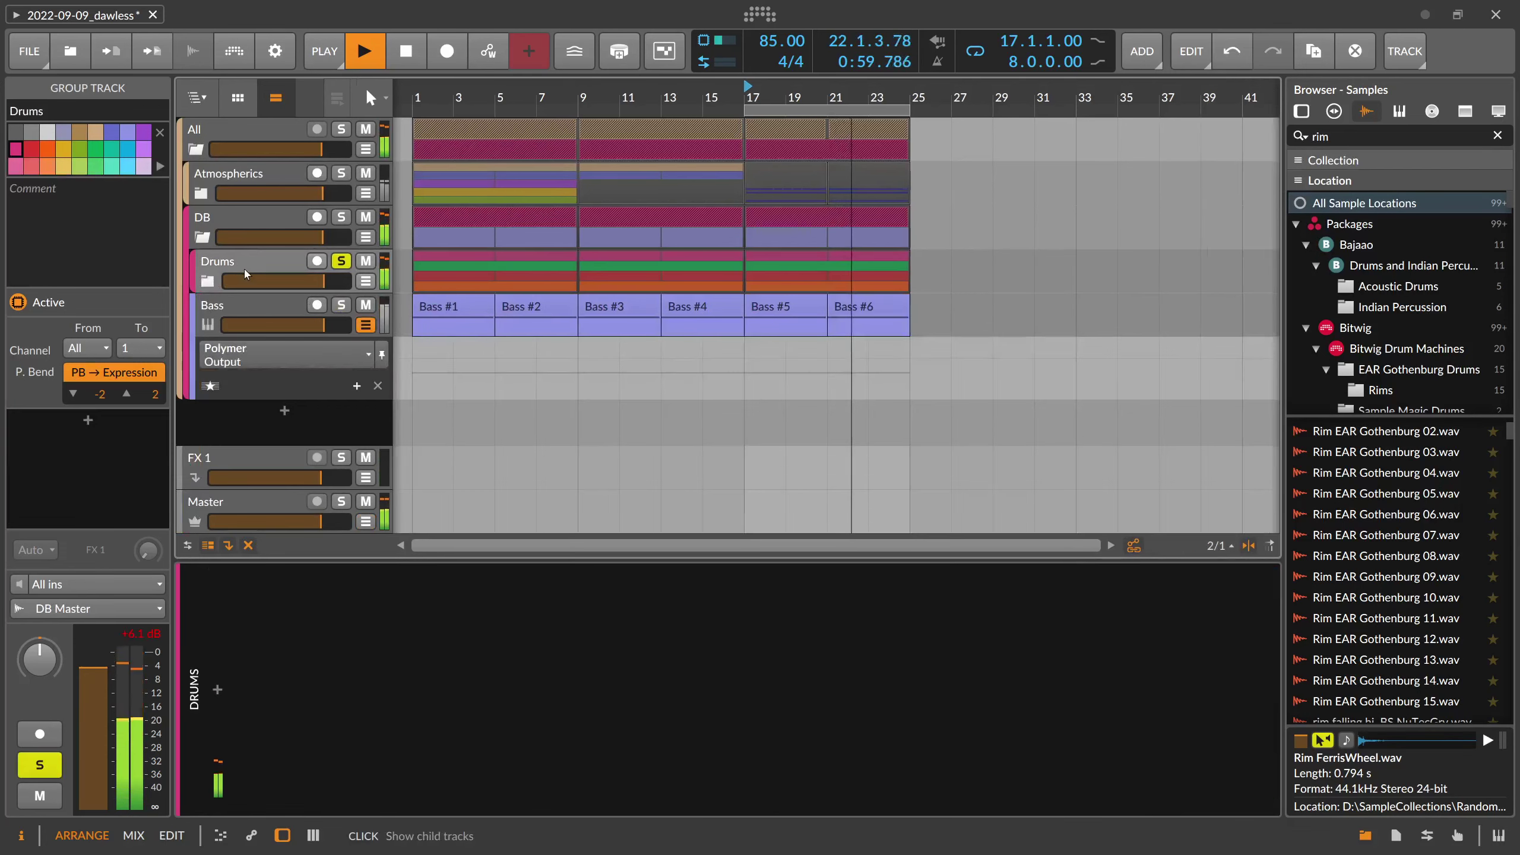
left_click(211, 283)
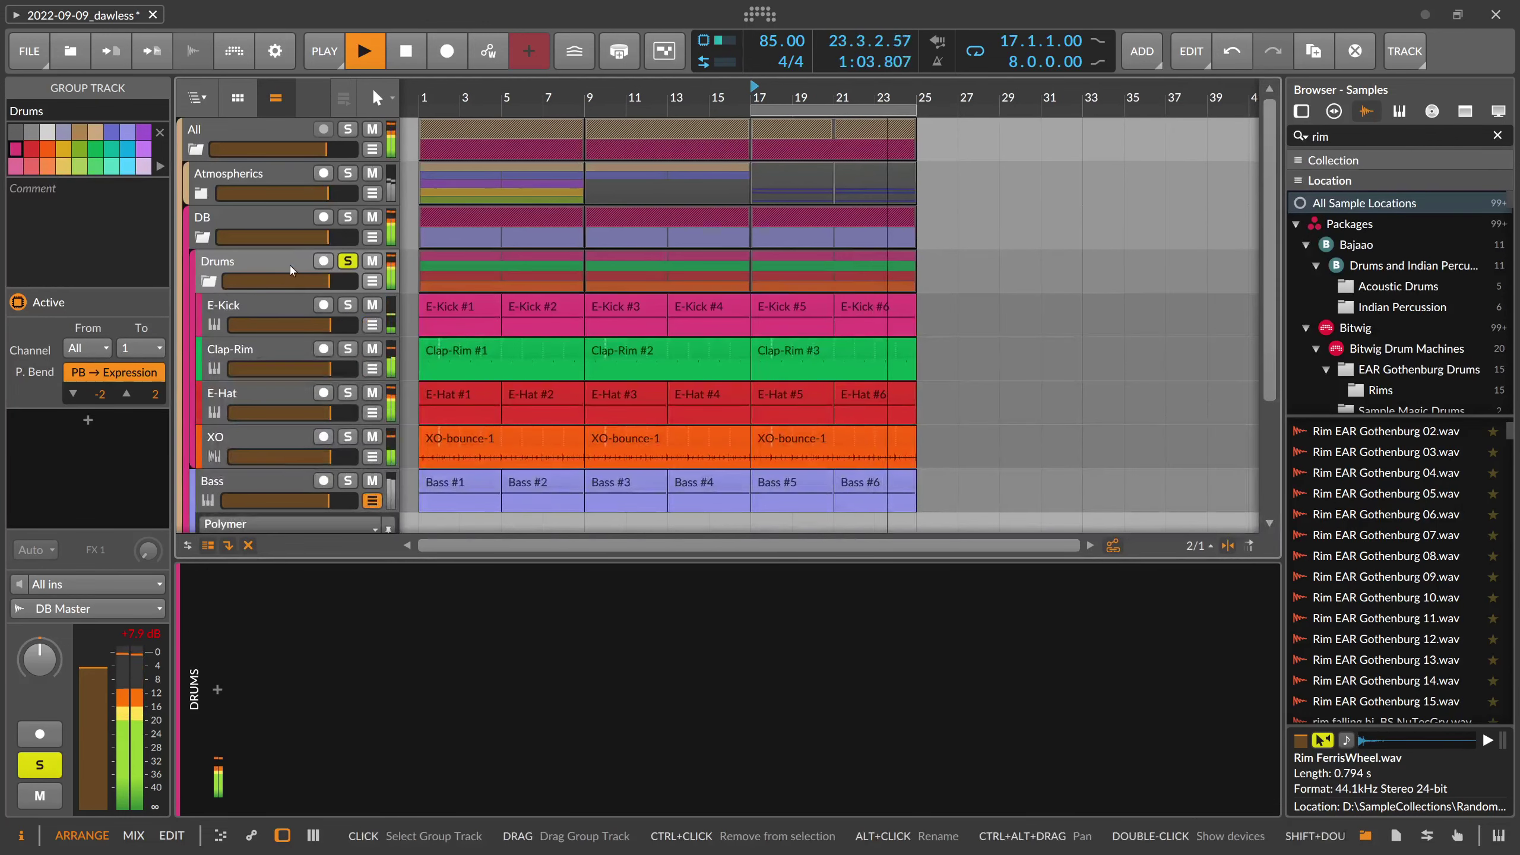
key("space")
Group the E-Hat and XO tracks together and name the group Hats
left_click(257, 397)
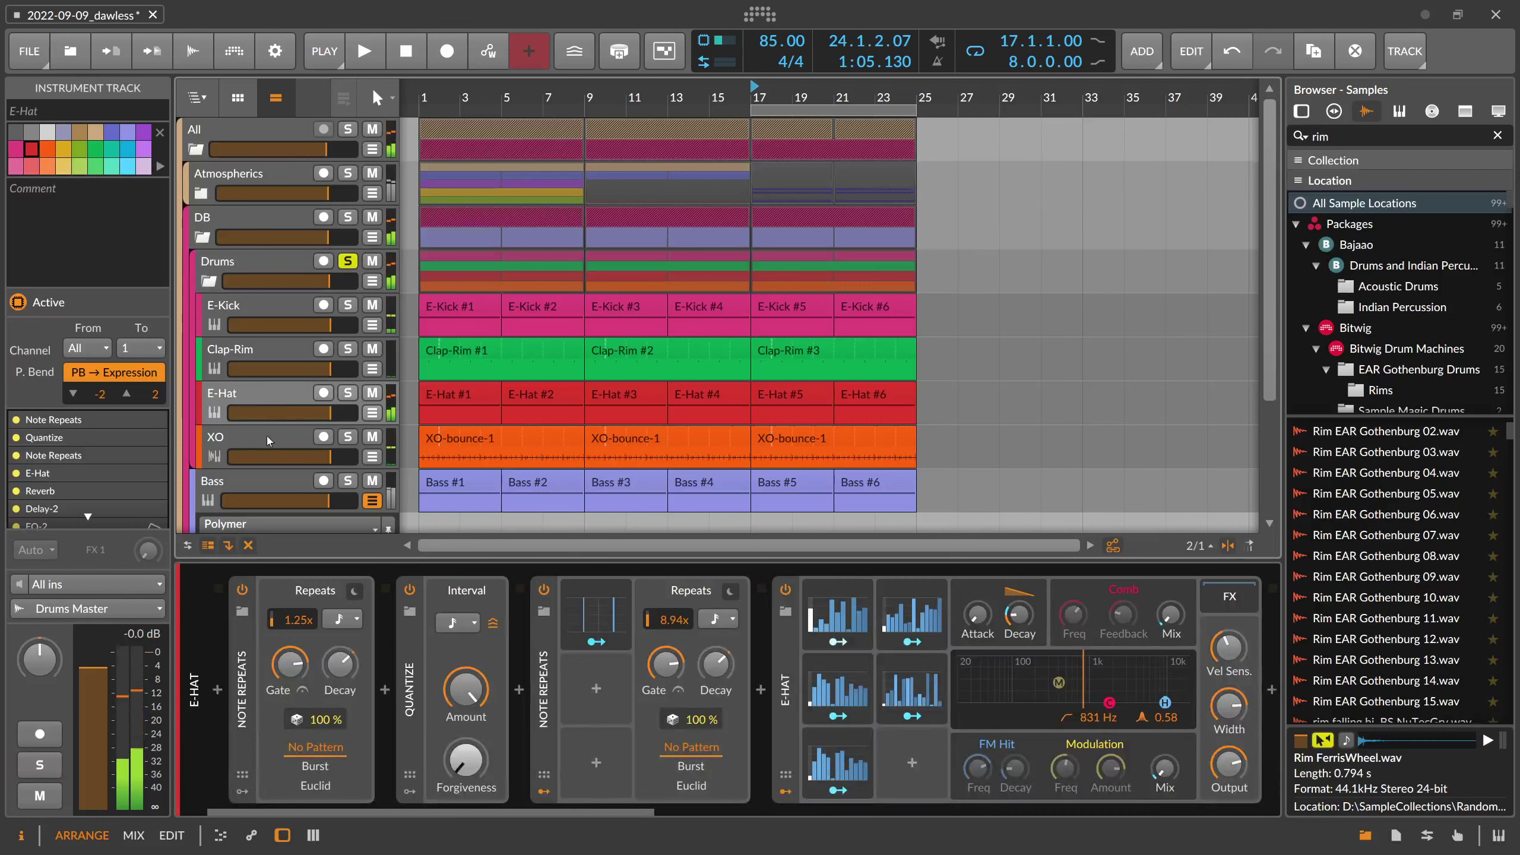
left_click(264, 447, "shift")
key("ctrl+g")
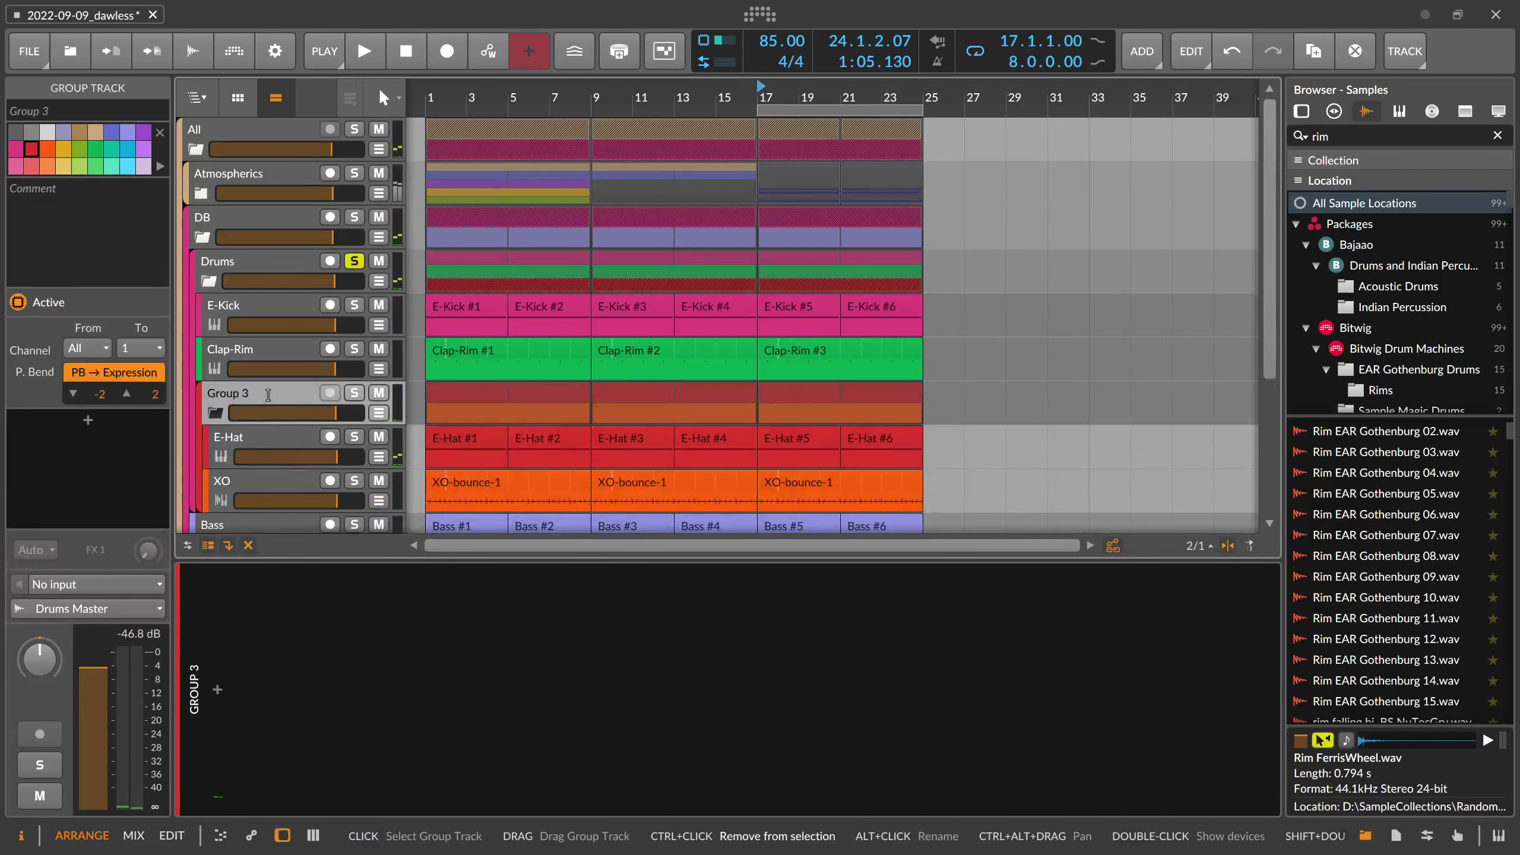
type("hats")
key("Return")
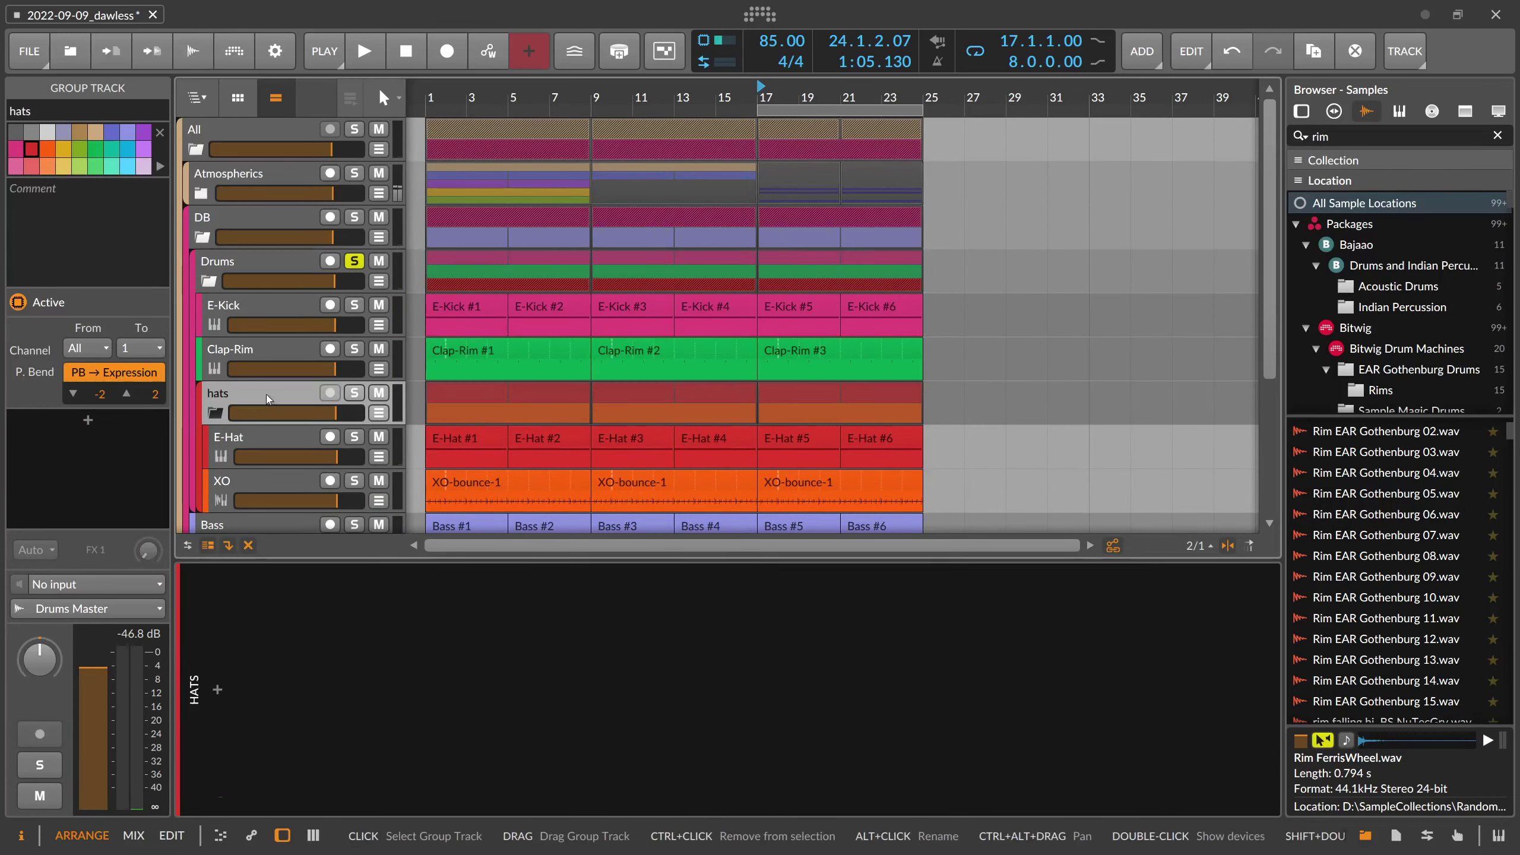
double_click(268, 396)
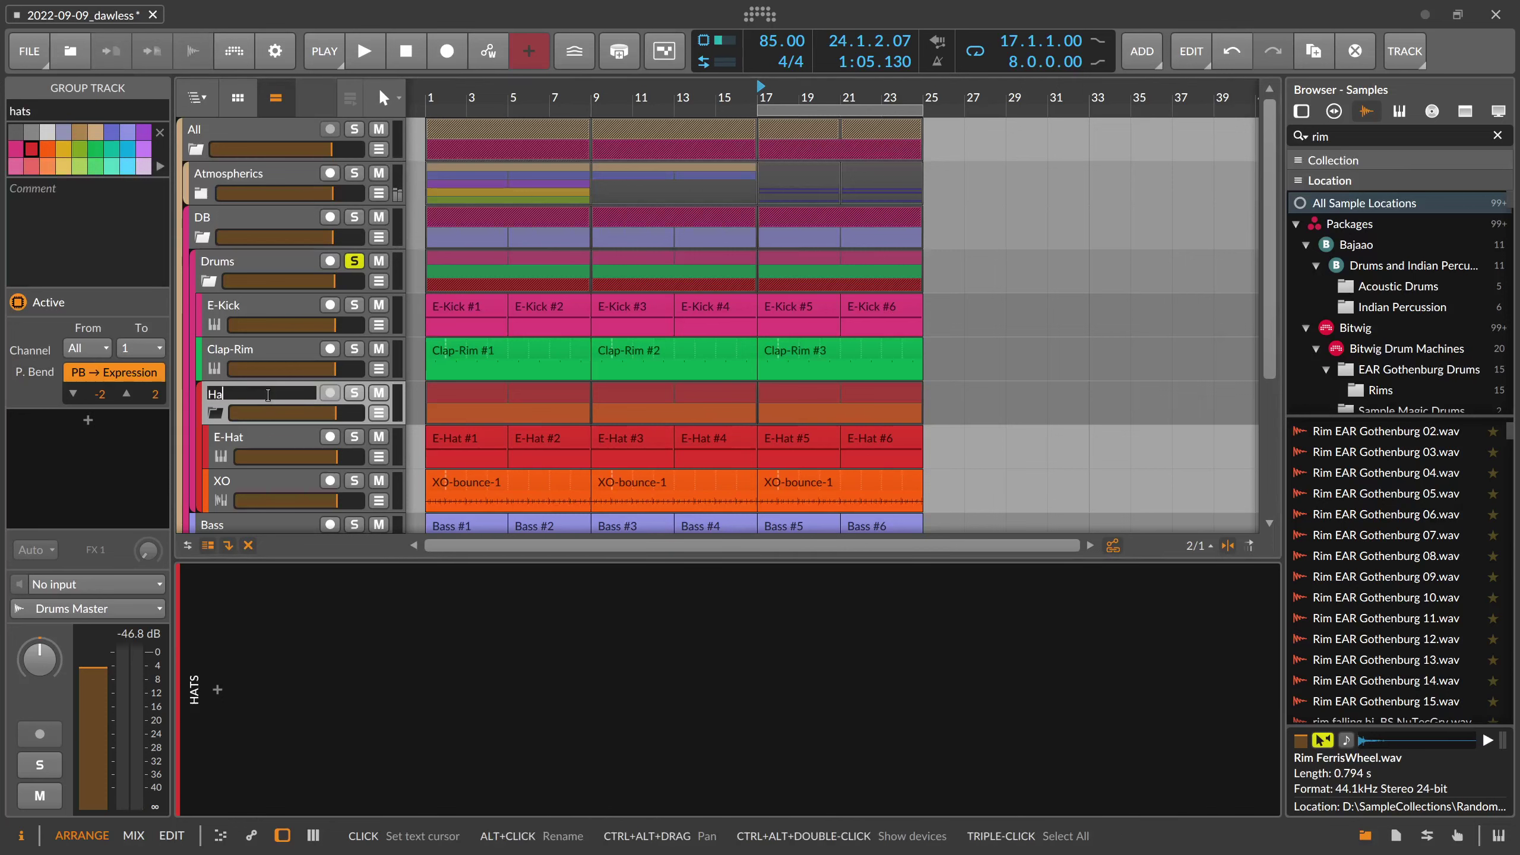
type("Hats")
key("Return")
Collapse the Hats group and set its volume to -4 dB
left_click(257, 441)
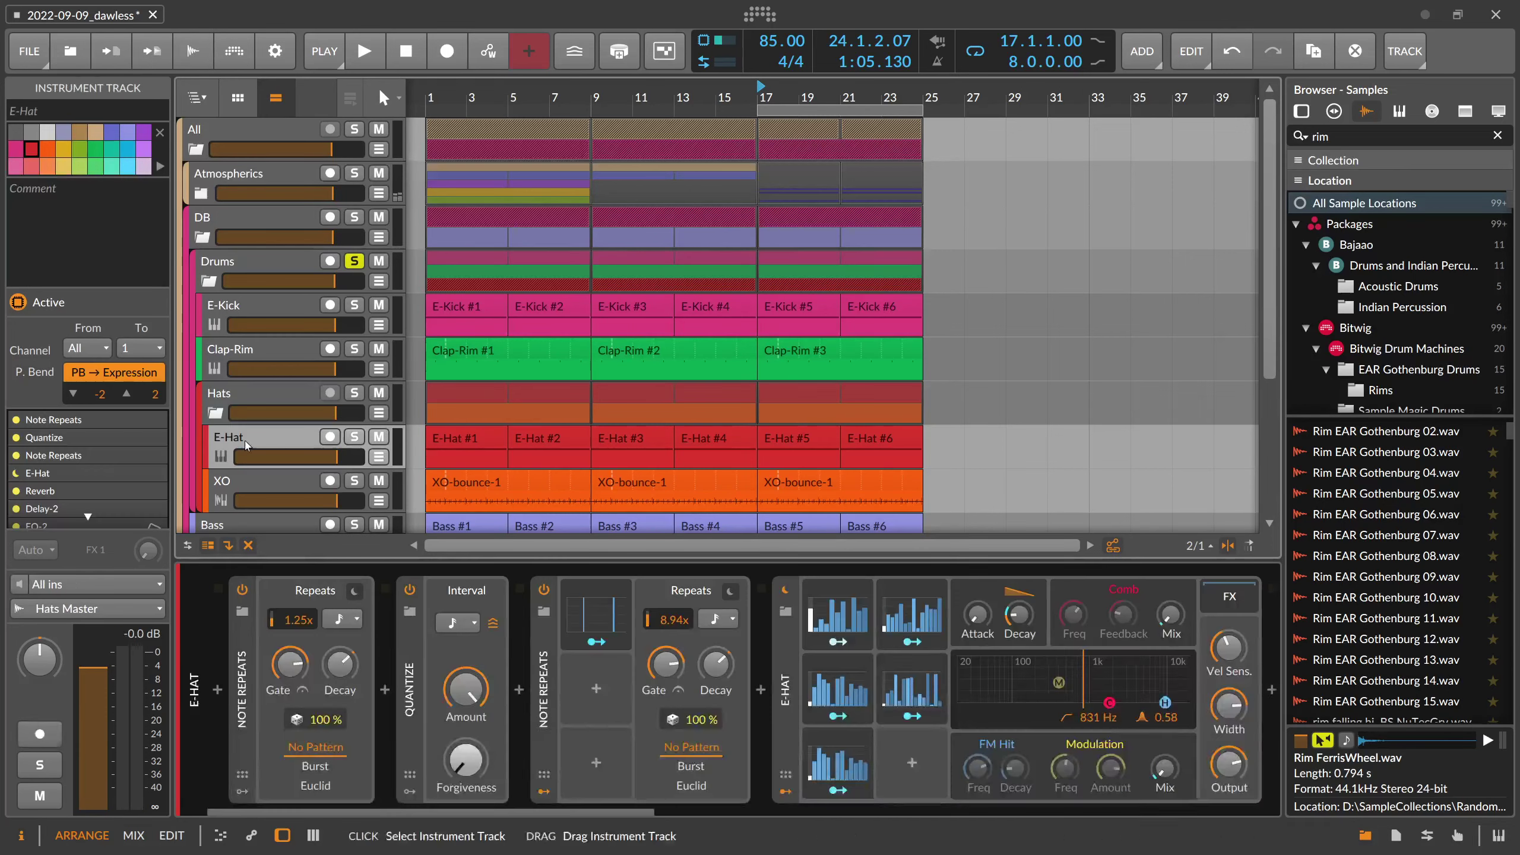
left_click(255, 485)
left_click(257, 442)
left_click(255, 485)
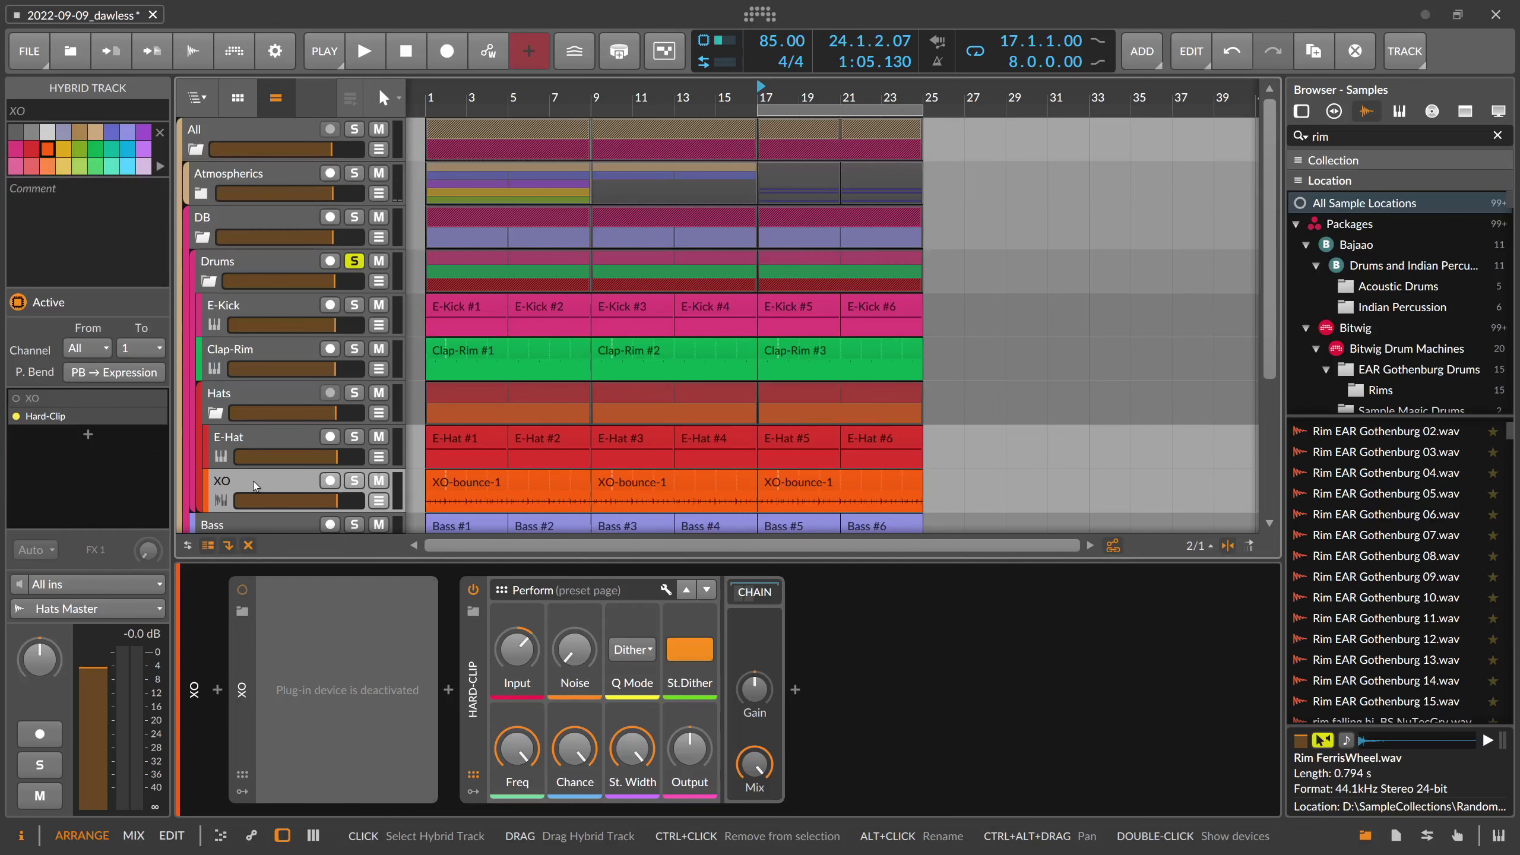
left_click(257, 403)
left_click(215, 412)
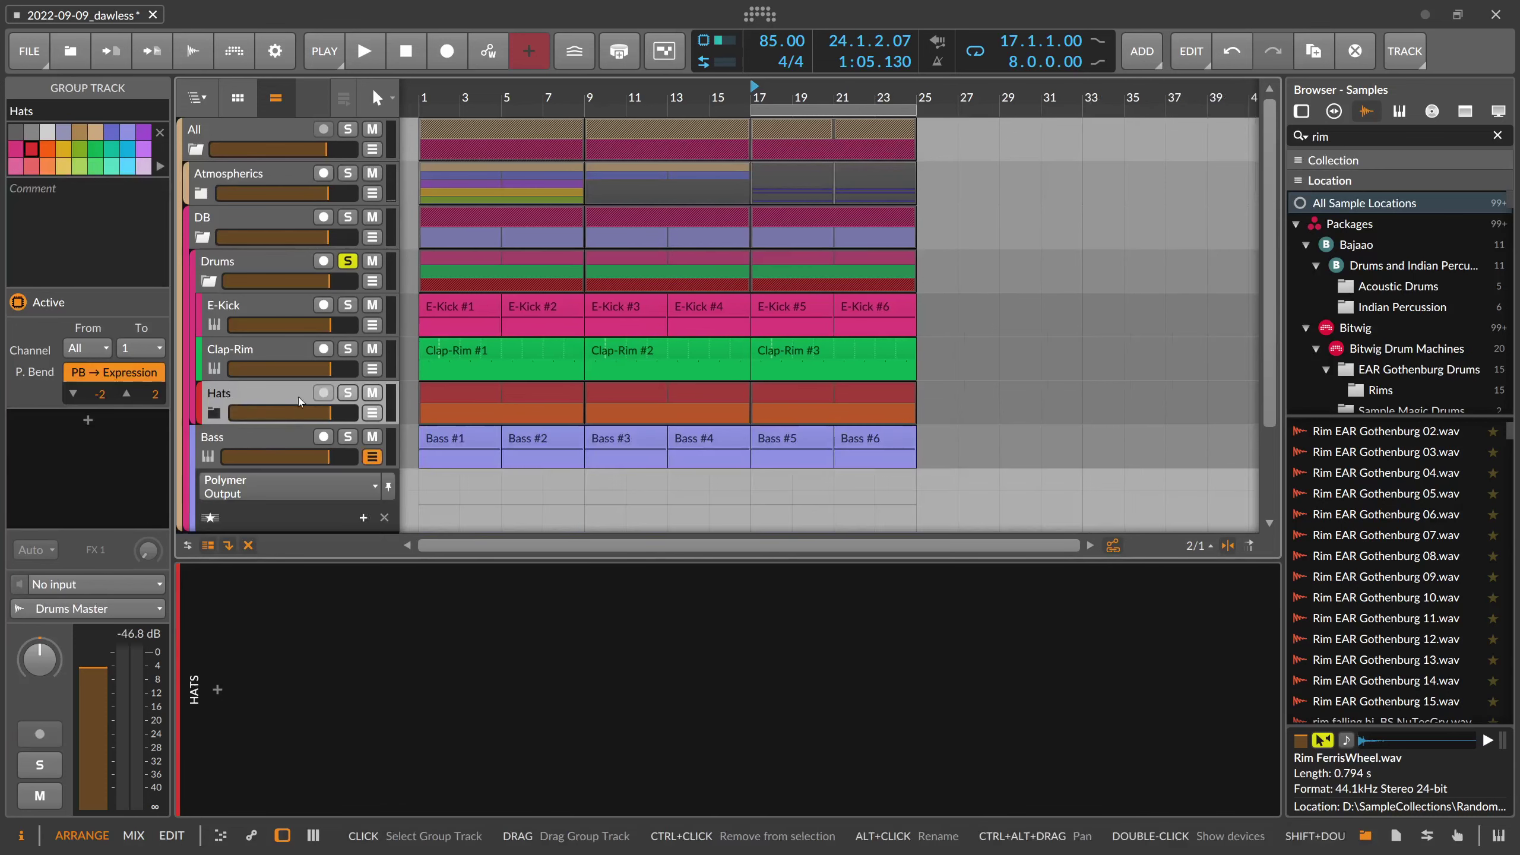
left_click(329, 413, "ctrl")
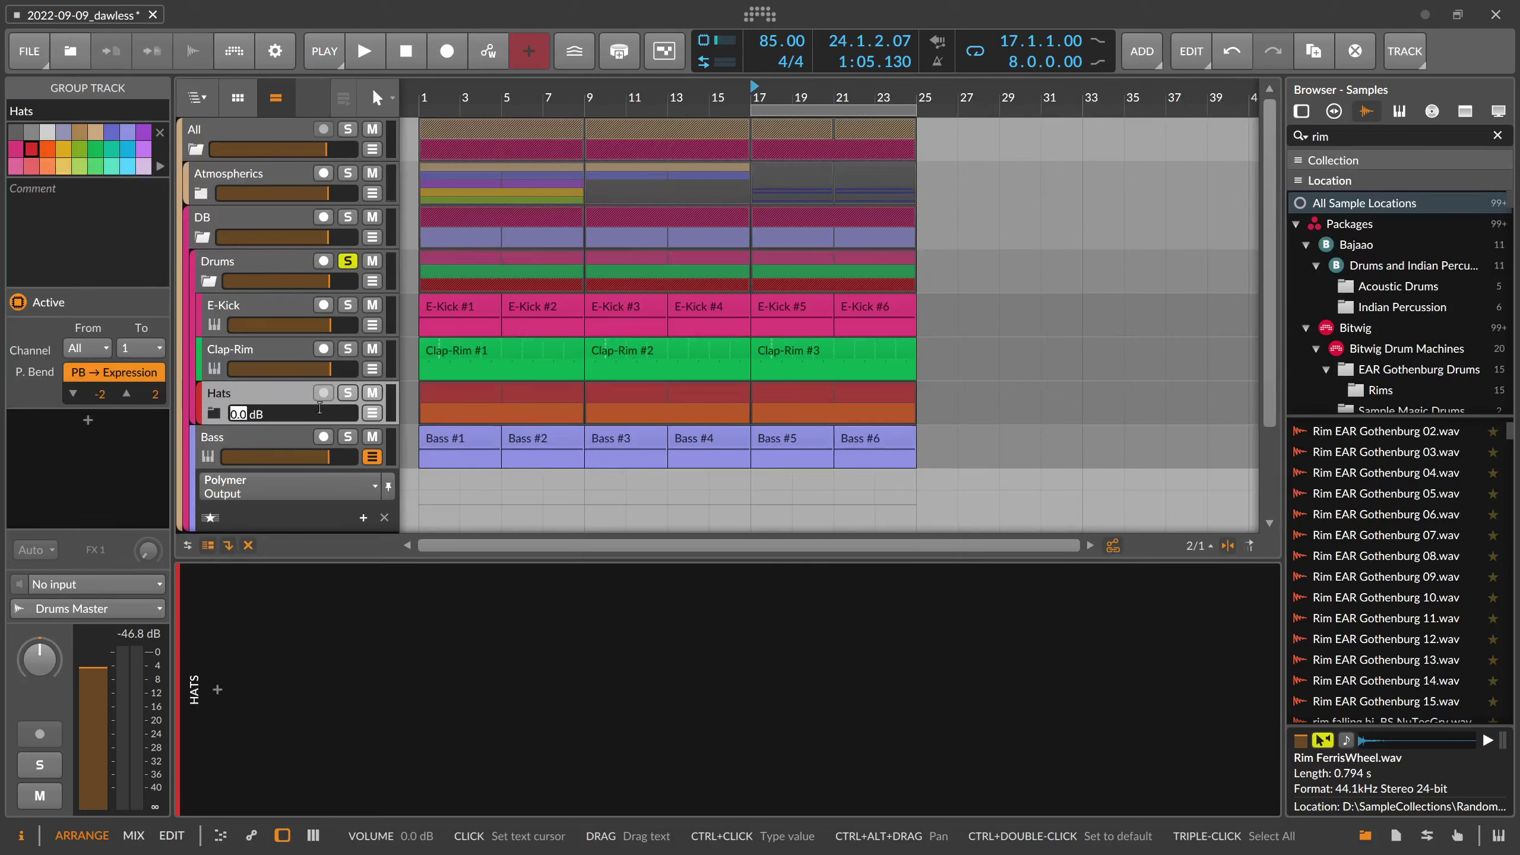
key("Return")
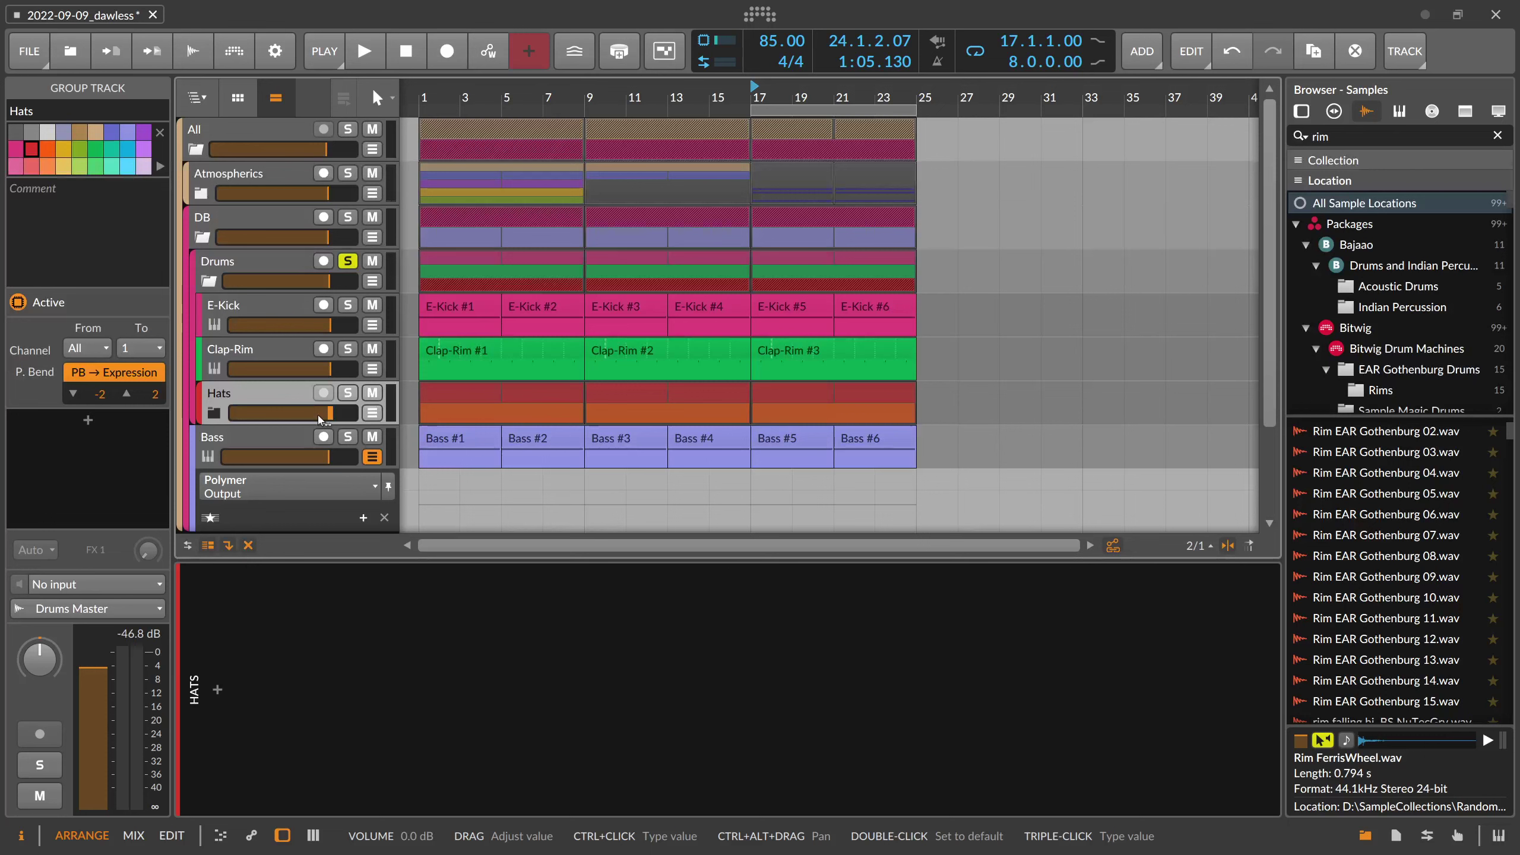
triple_click(326, 413)
type("-4")
key("Return")
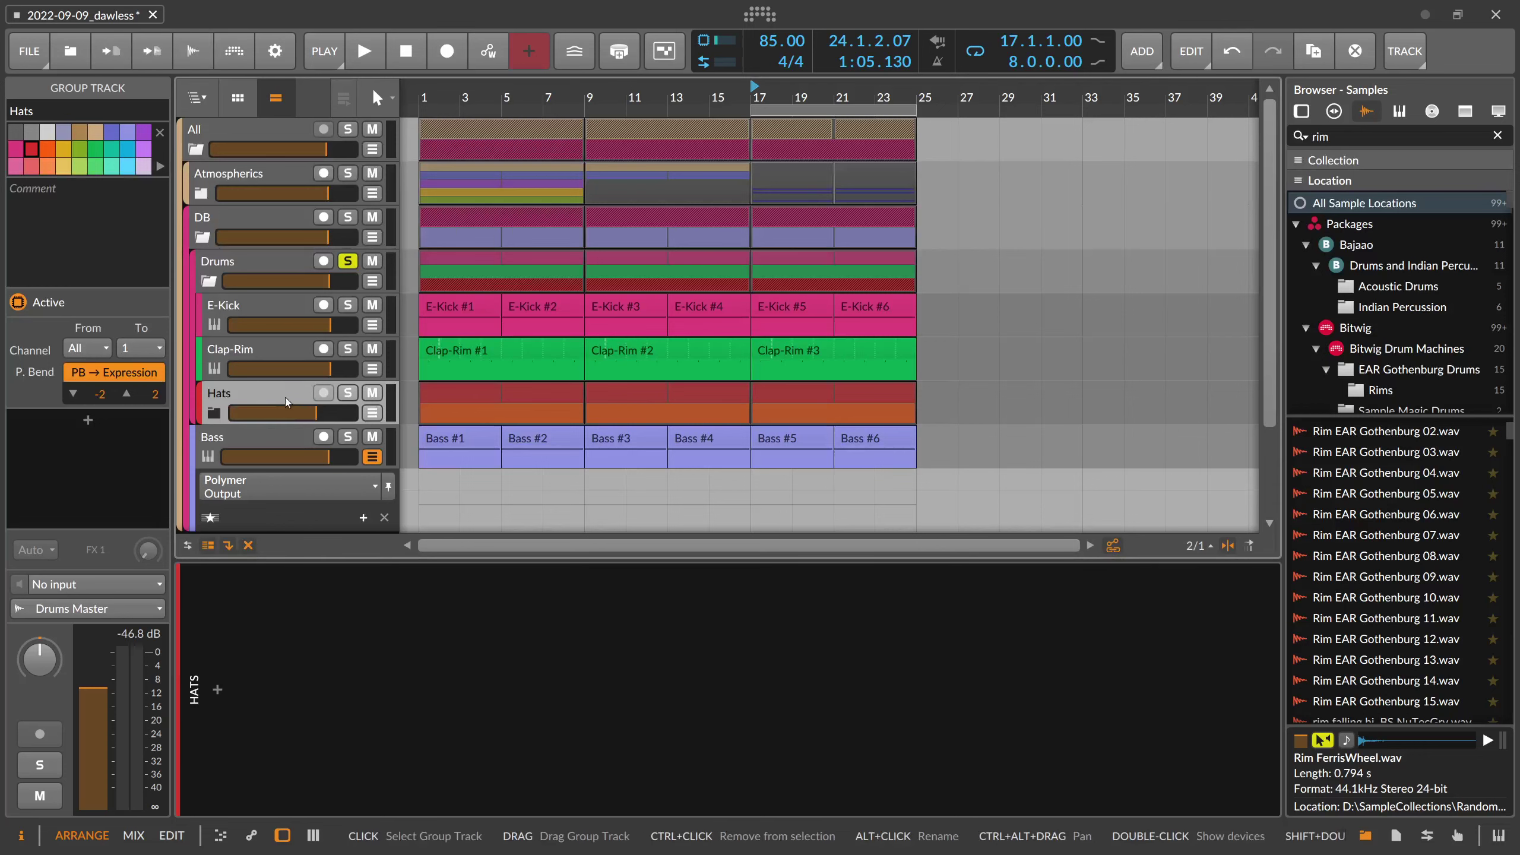
Check XO's device chain inside Hats, collapse the group again, and play back the soloed Drums
left_click(213, 413)
left_click(274, 479)
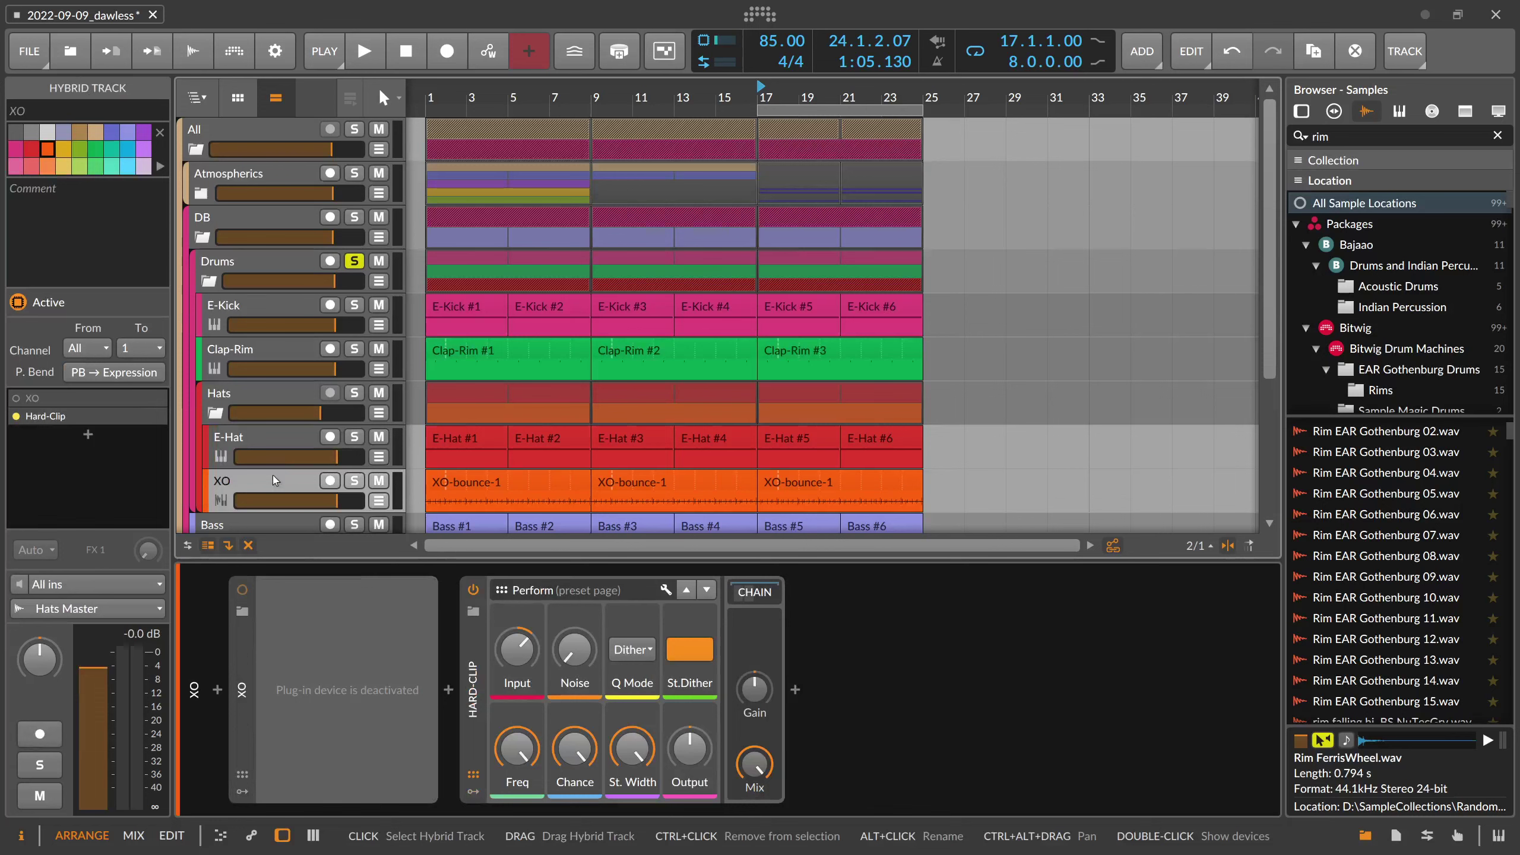
left_click(214, 413)
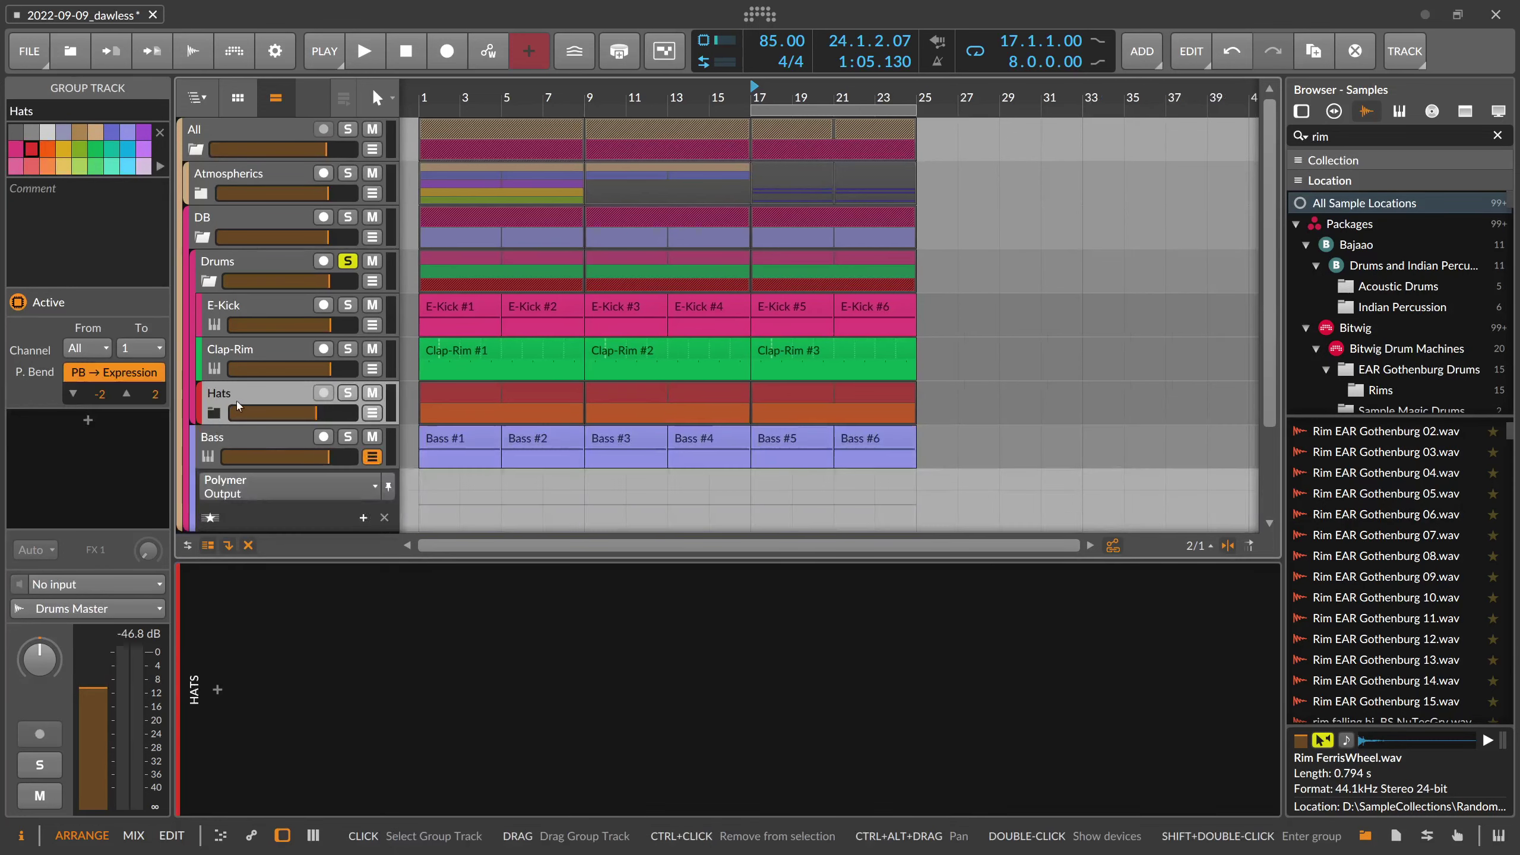
key("space")
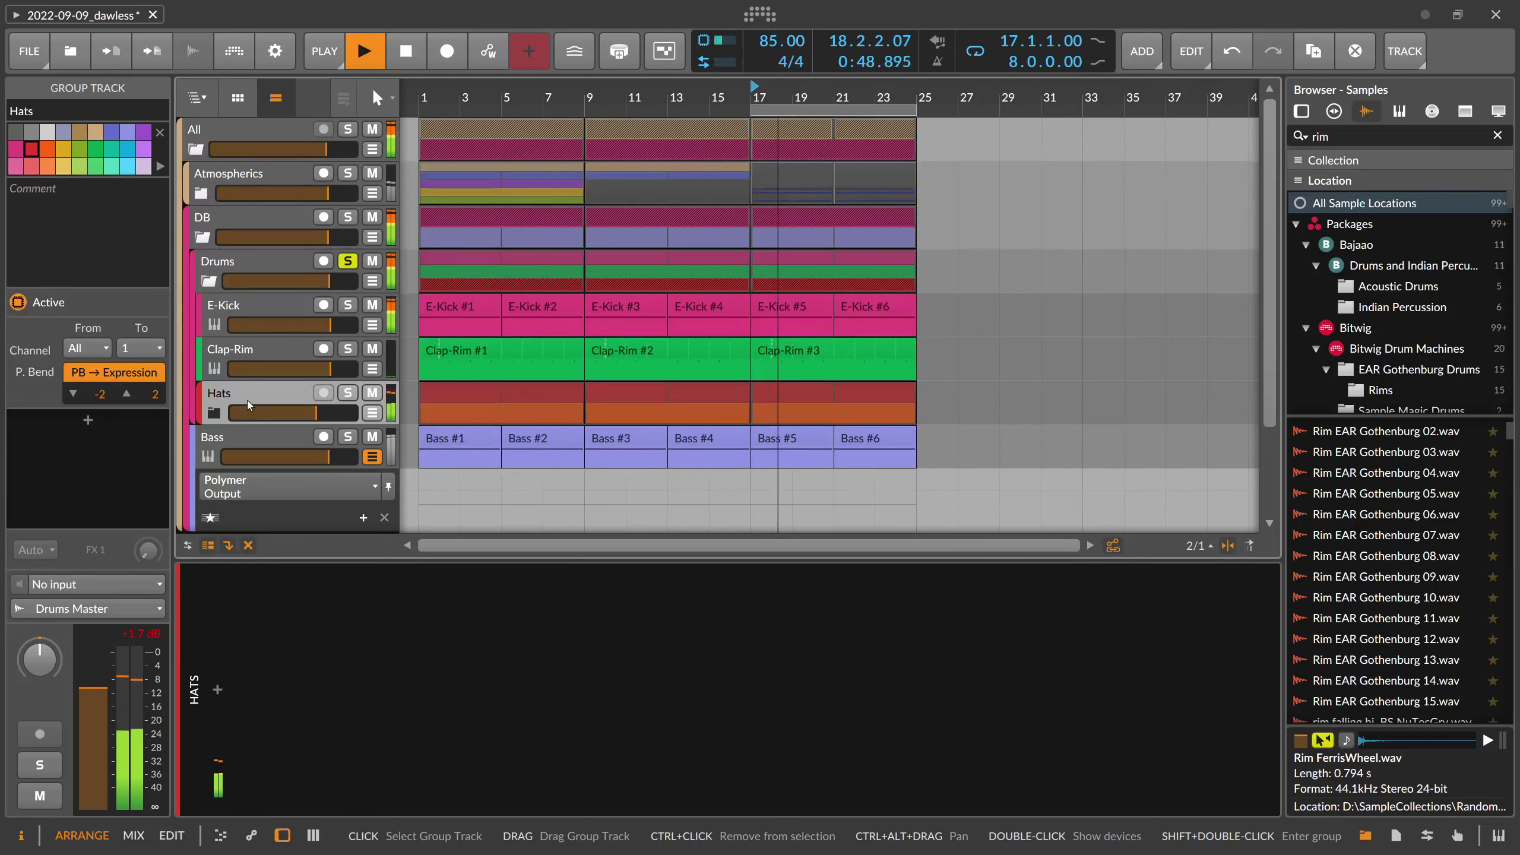
Set the Hats group's volume to -8 dB
left_click(305, 410, "ctrl")
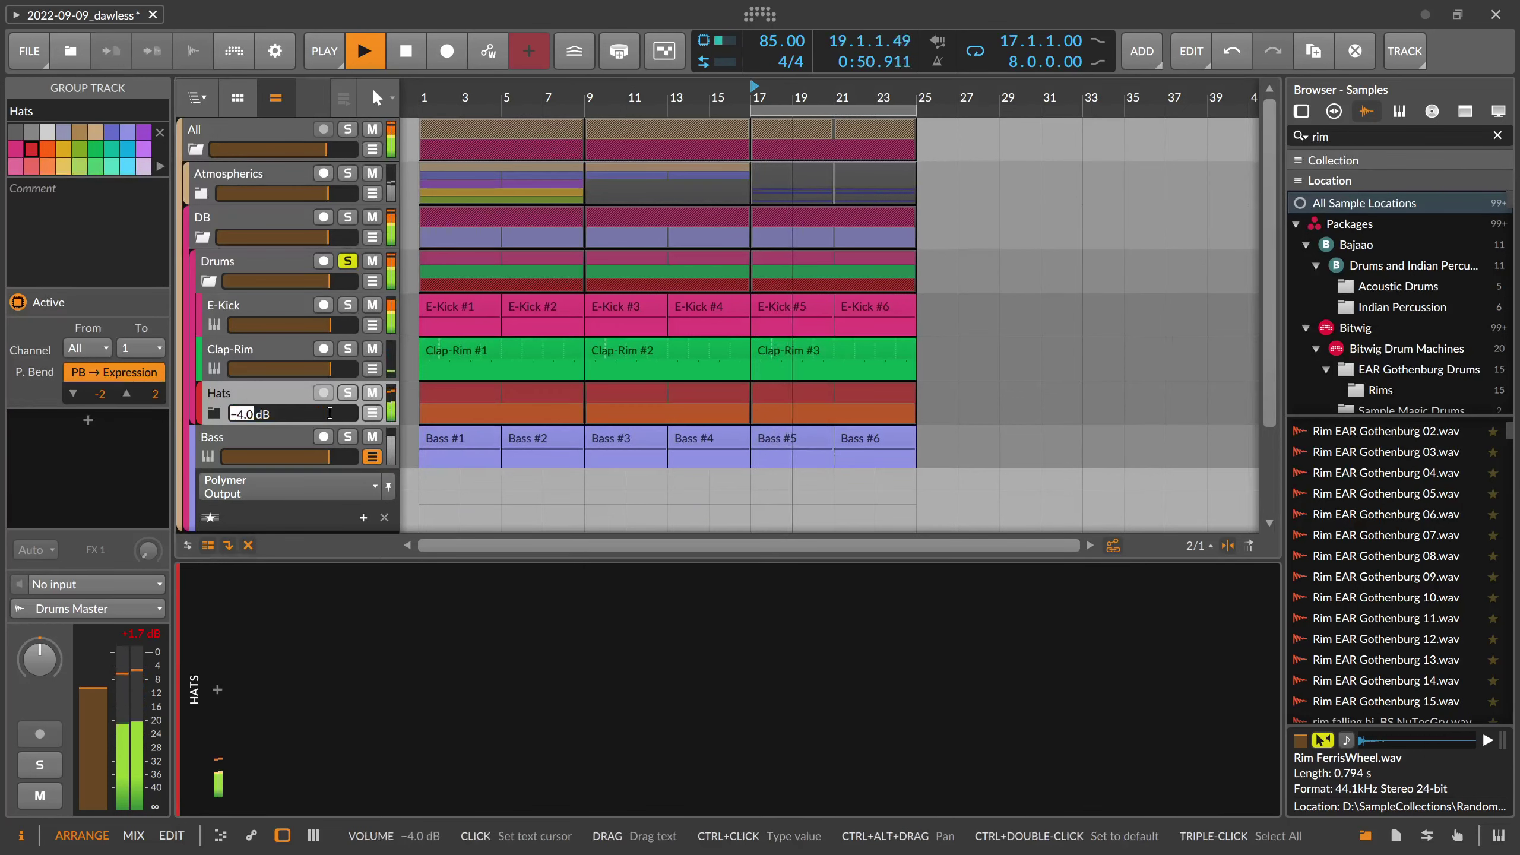
type("-8")
key("Return")
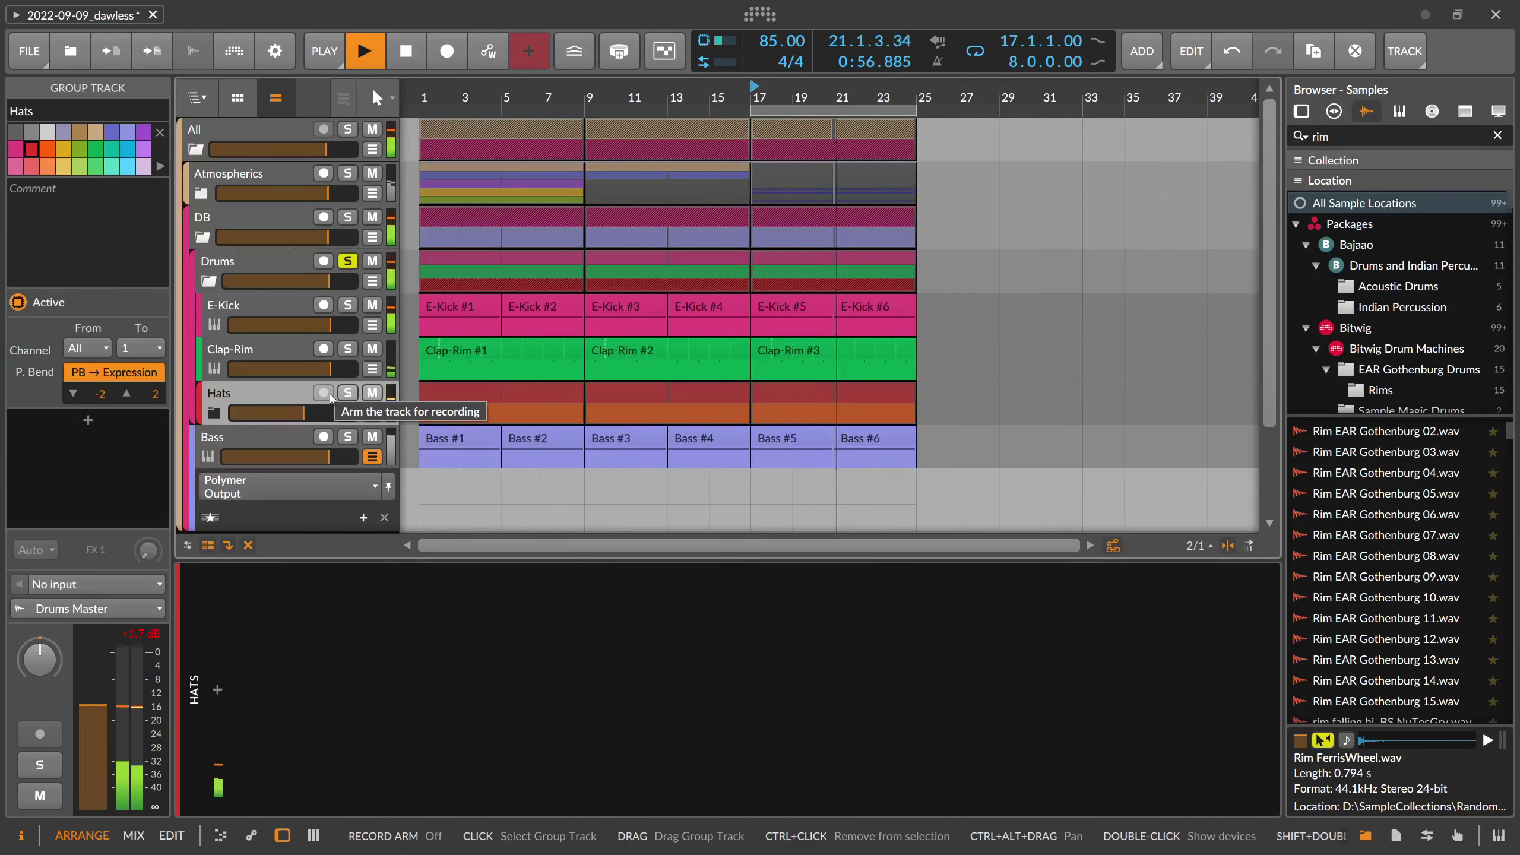
left_click(267, 308)
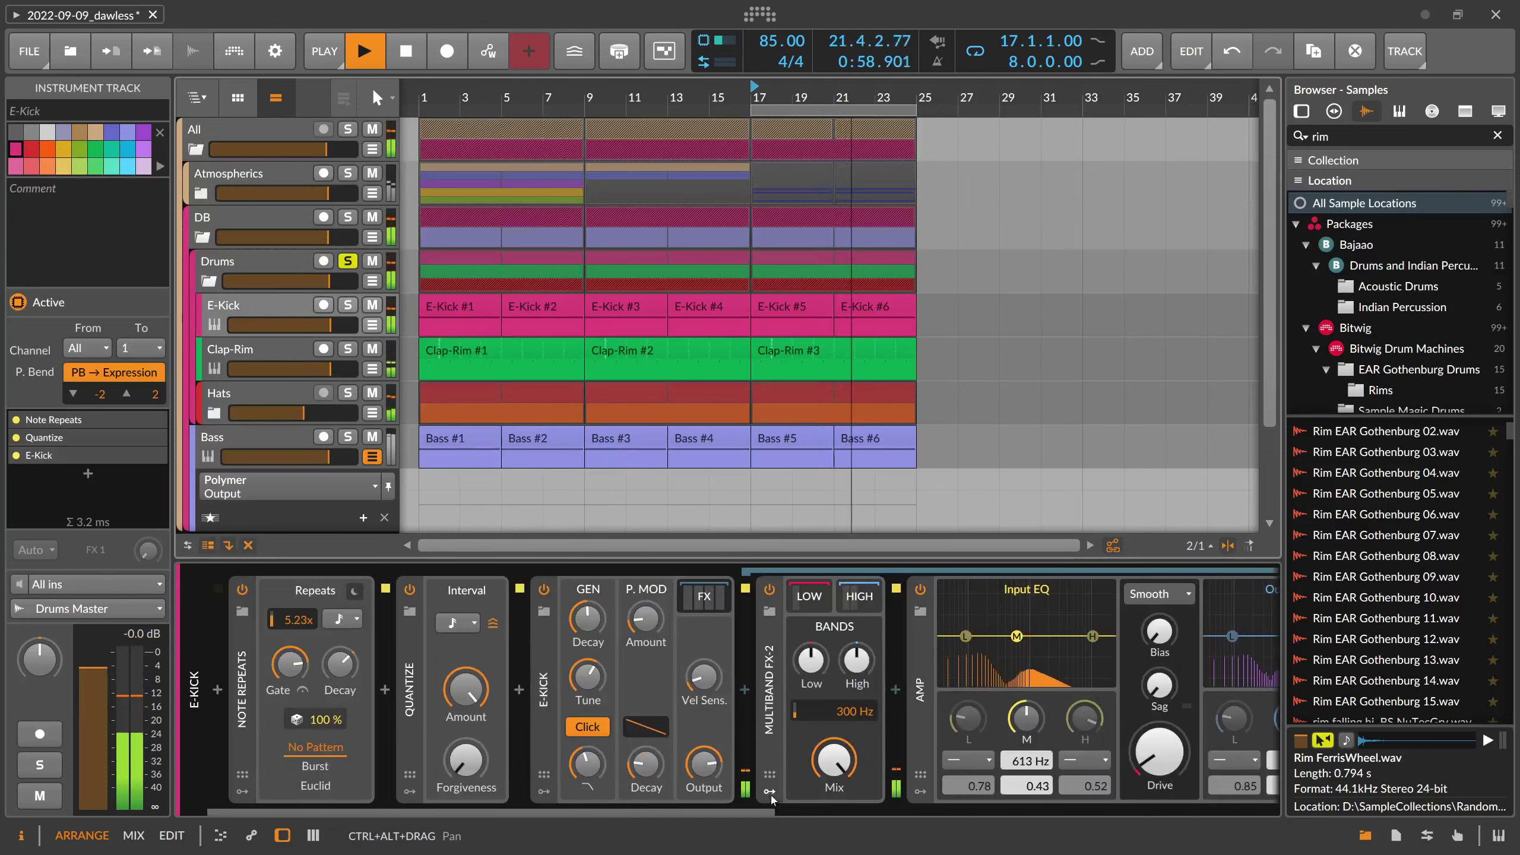
scroll(905, 749, "right", 3)
scroll(905, 752, "down", 2)
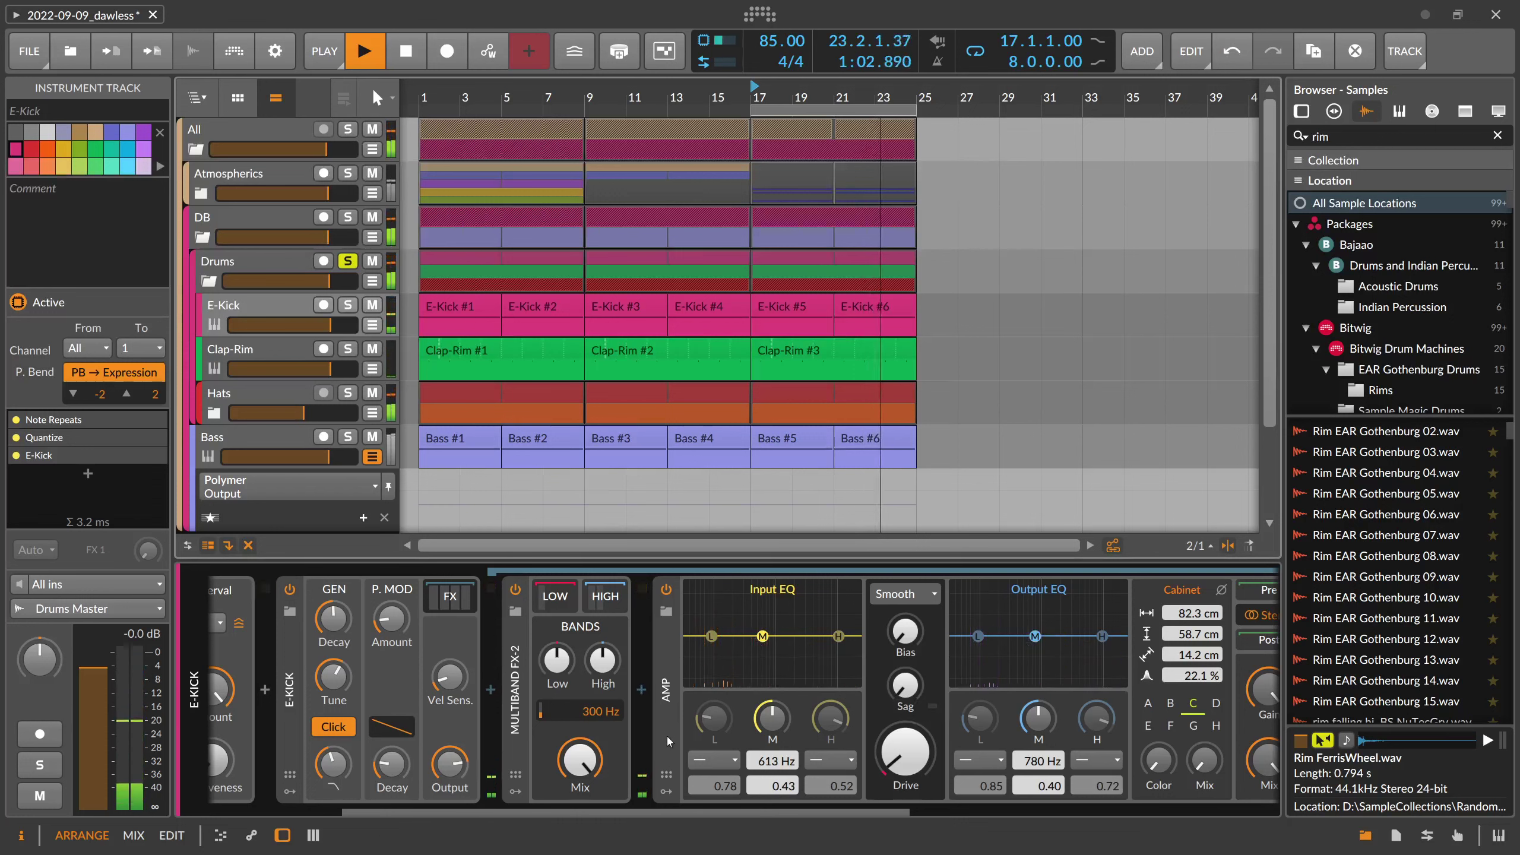
left_click(341, 628)
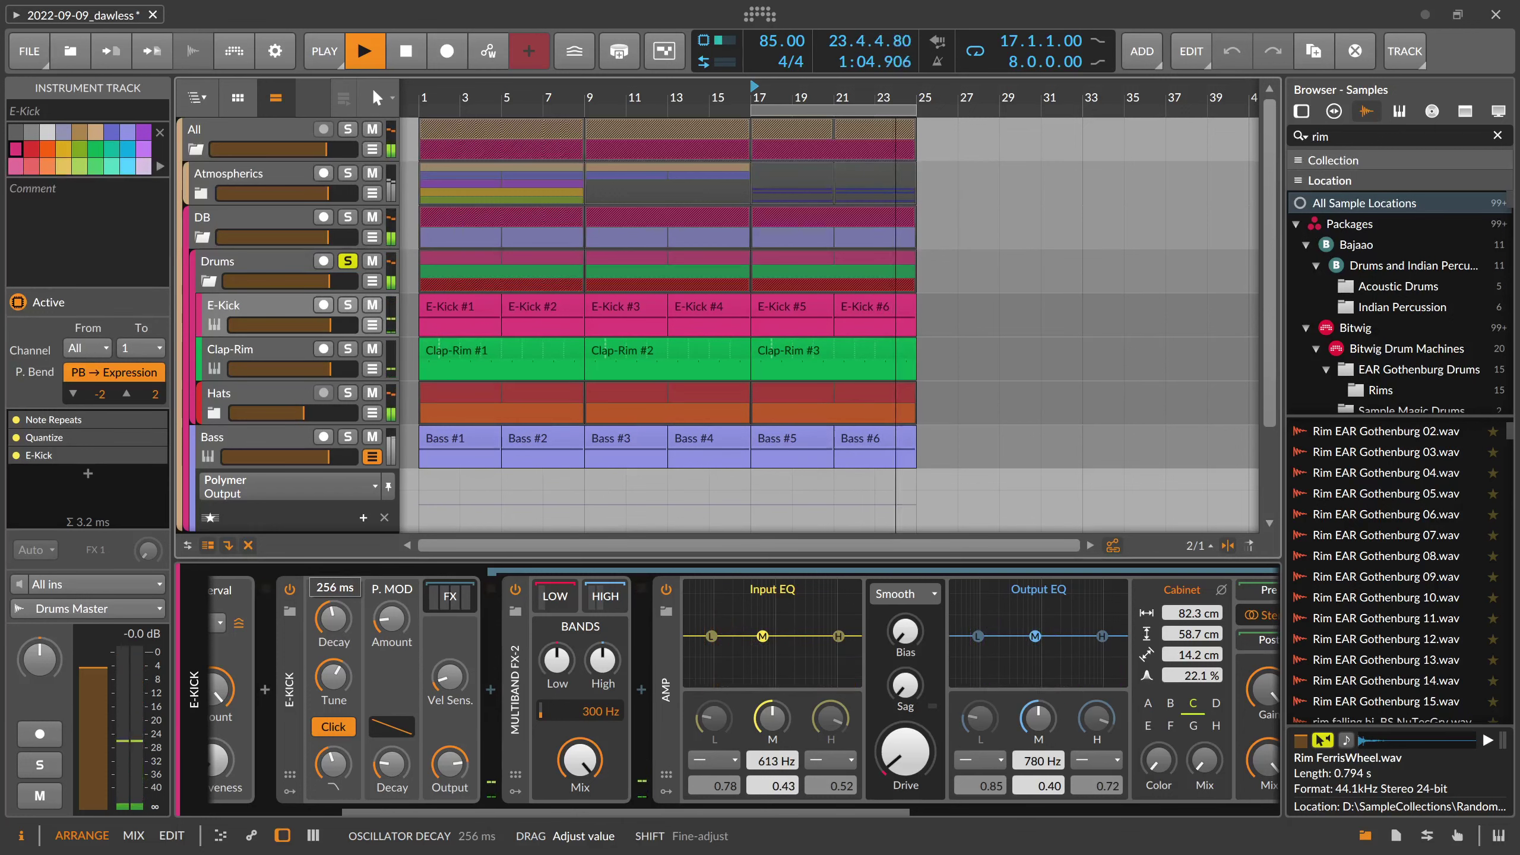
left_click(348, 261)
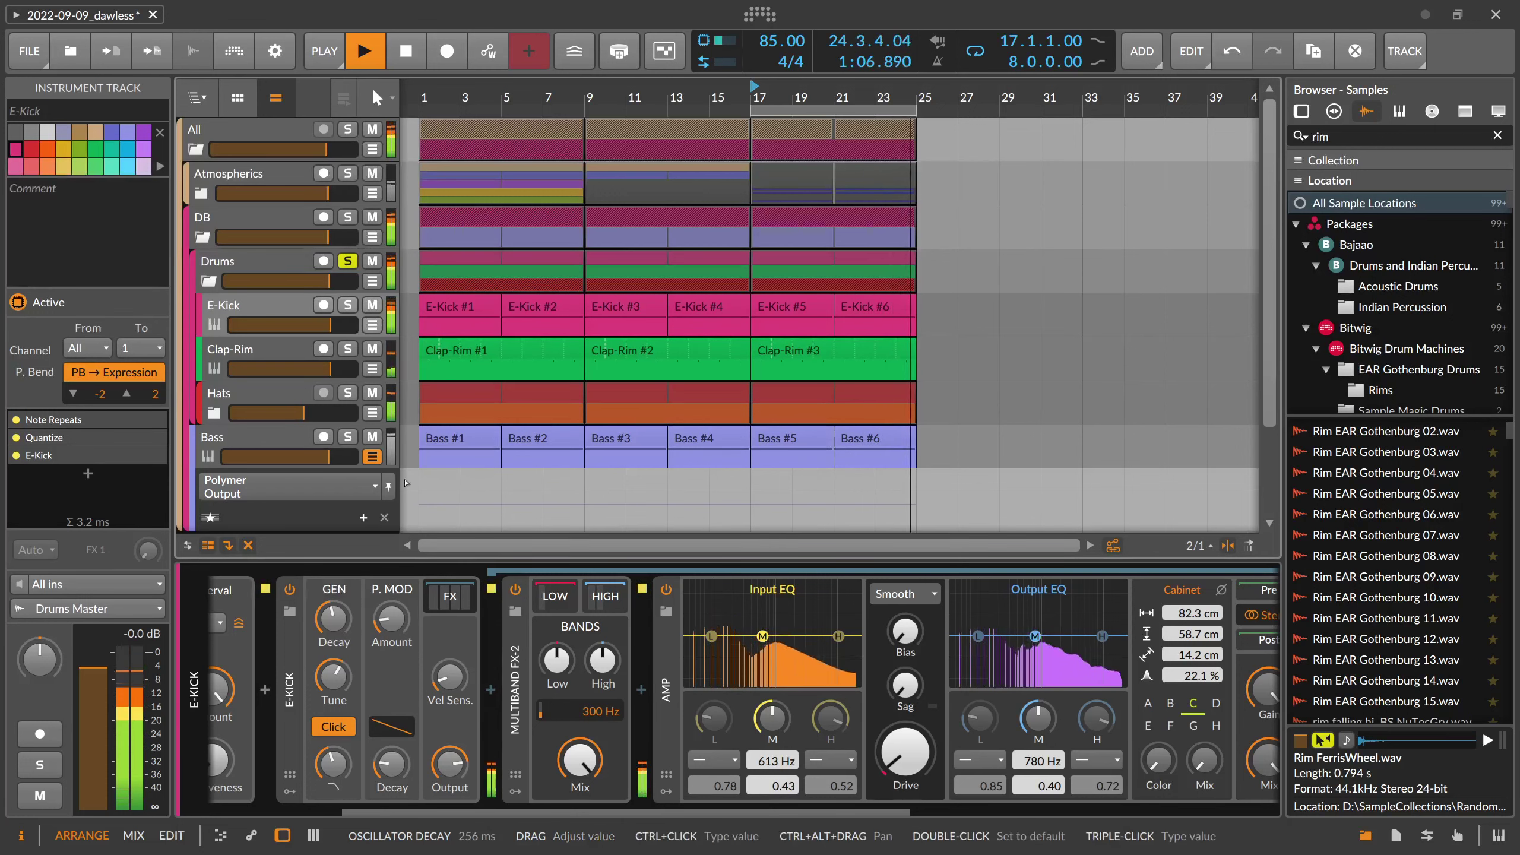
Collapse the Drums group and insert a Transient Control device on it with playback stopped
left_click(251, 271)
left_click(209, 282)
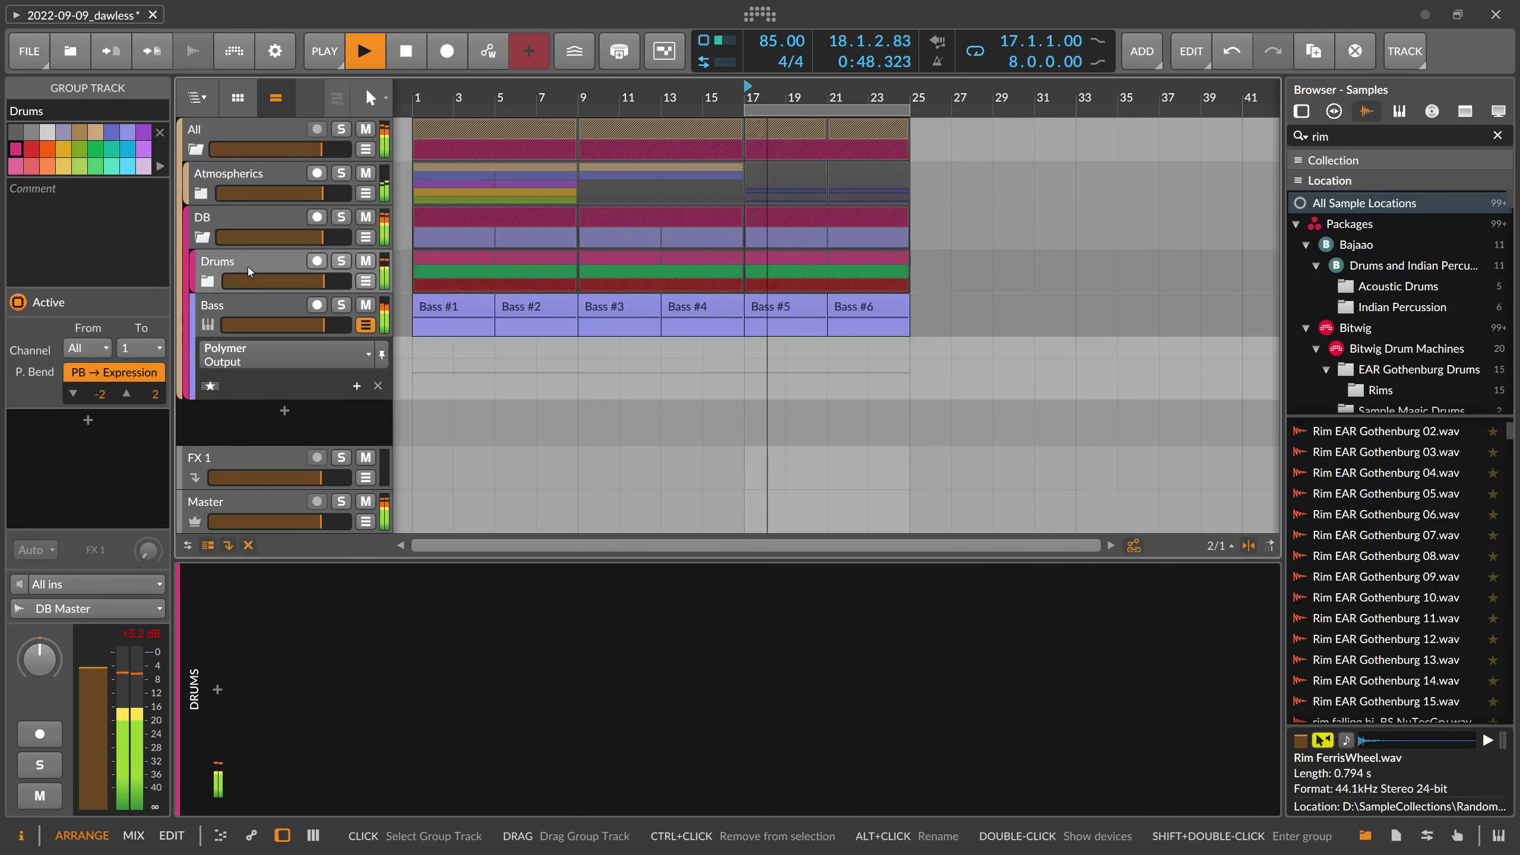
key("space")
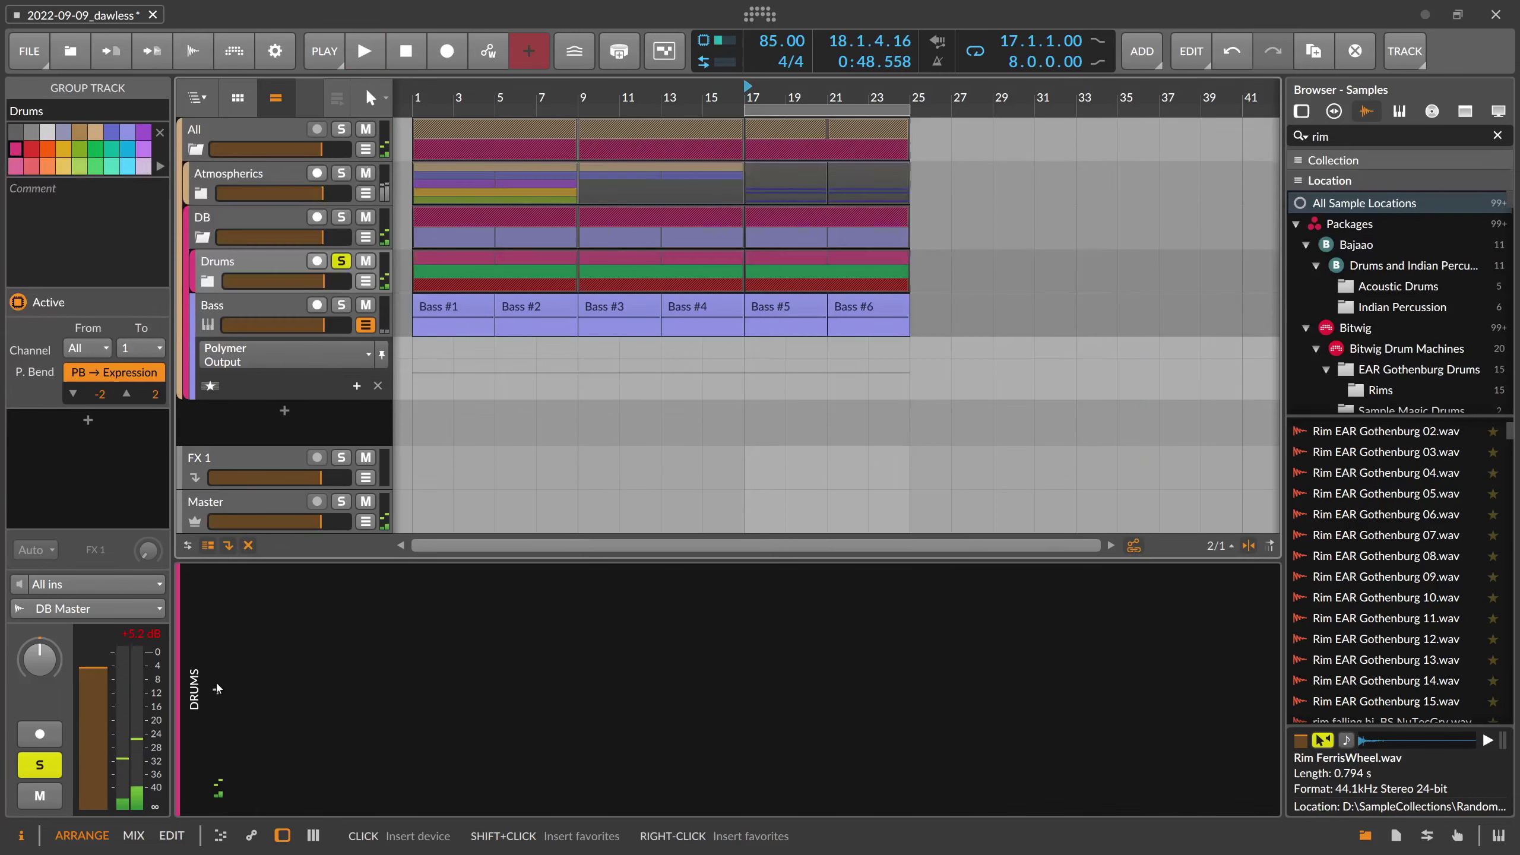
left_click(217, 690)
type("trans")
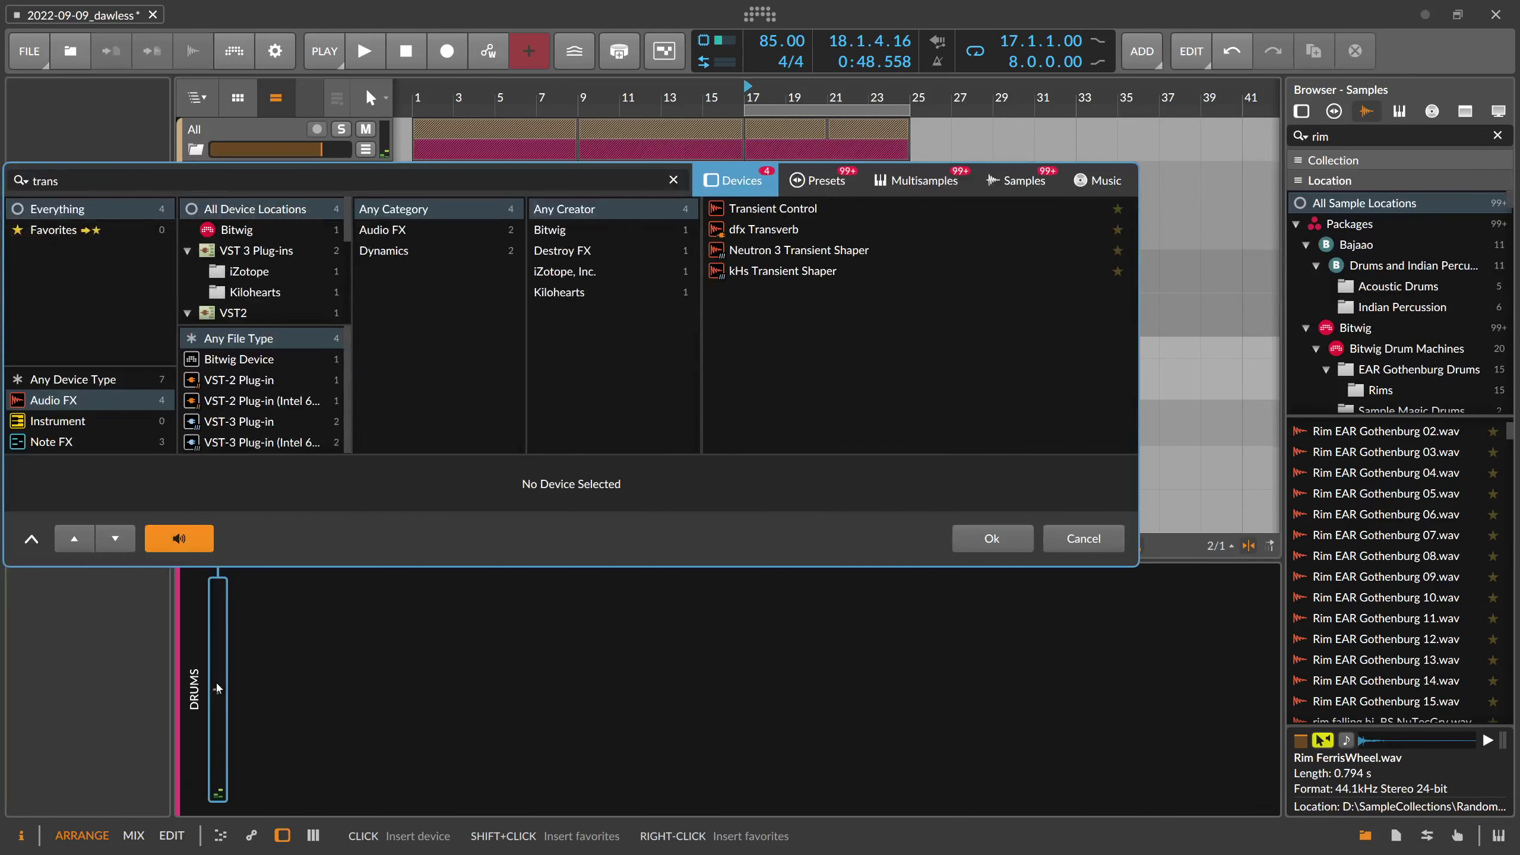
key("Return")
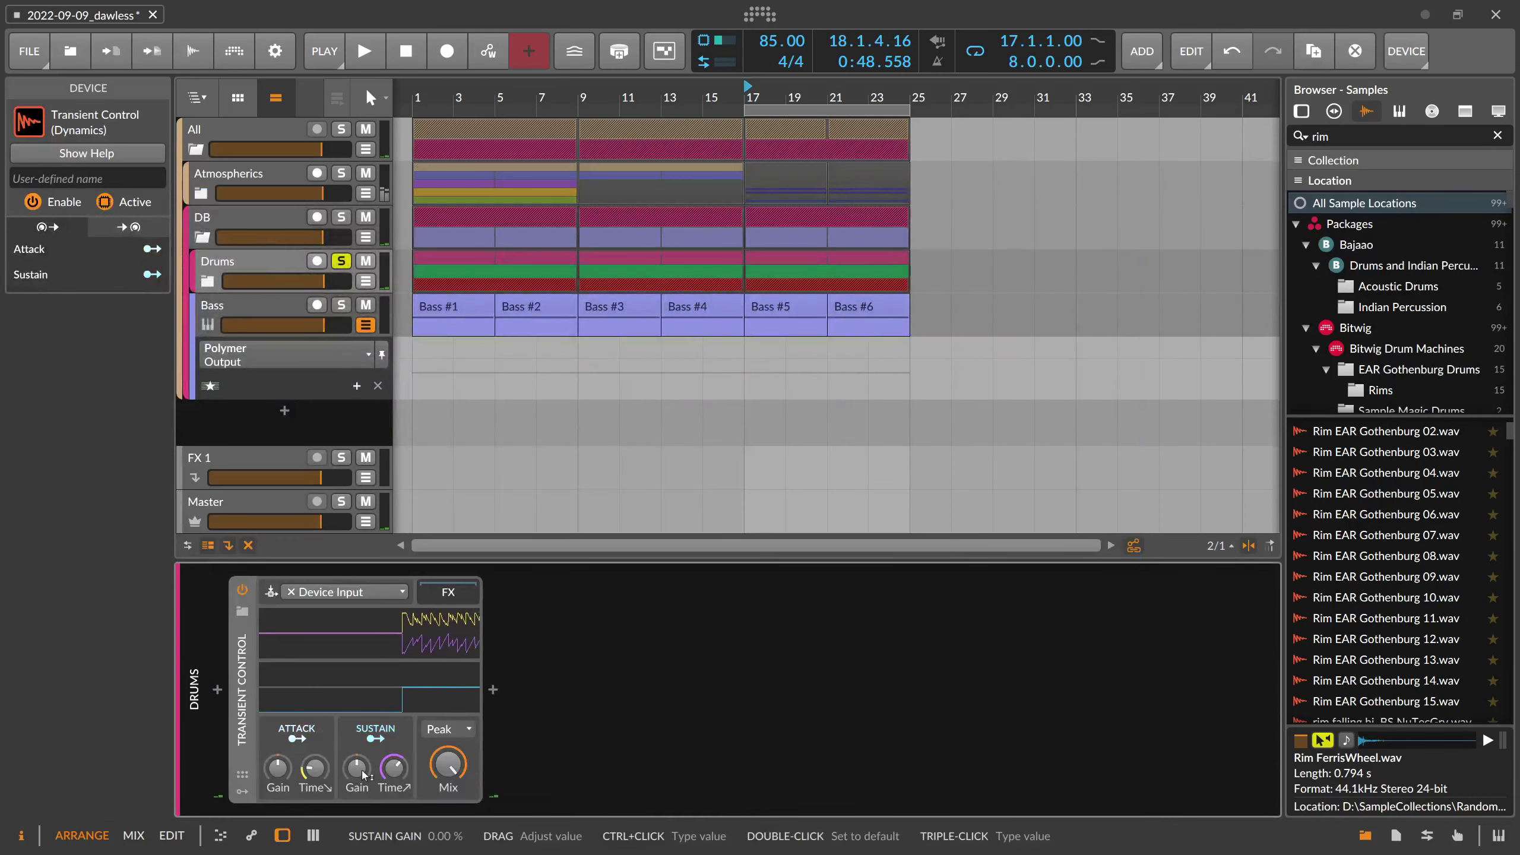
Raise the sustain gain of the Drums group's Transient Control and audition it with the loop playing
mouse_move(357, 765)
left_click_drag(357, 756, 357, 756)
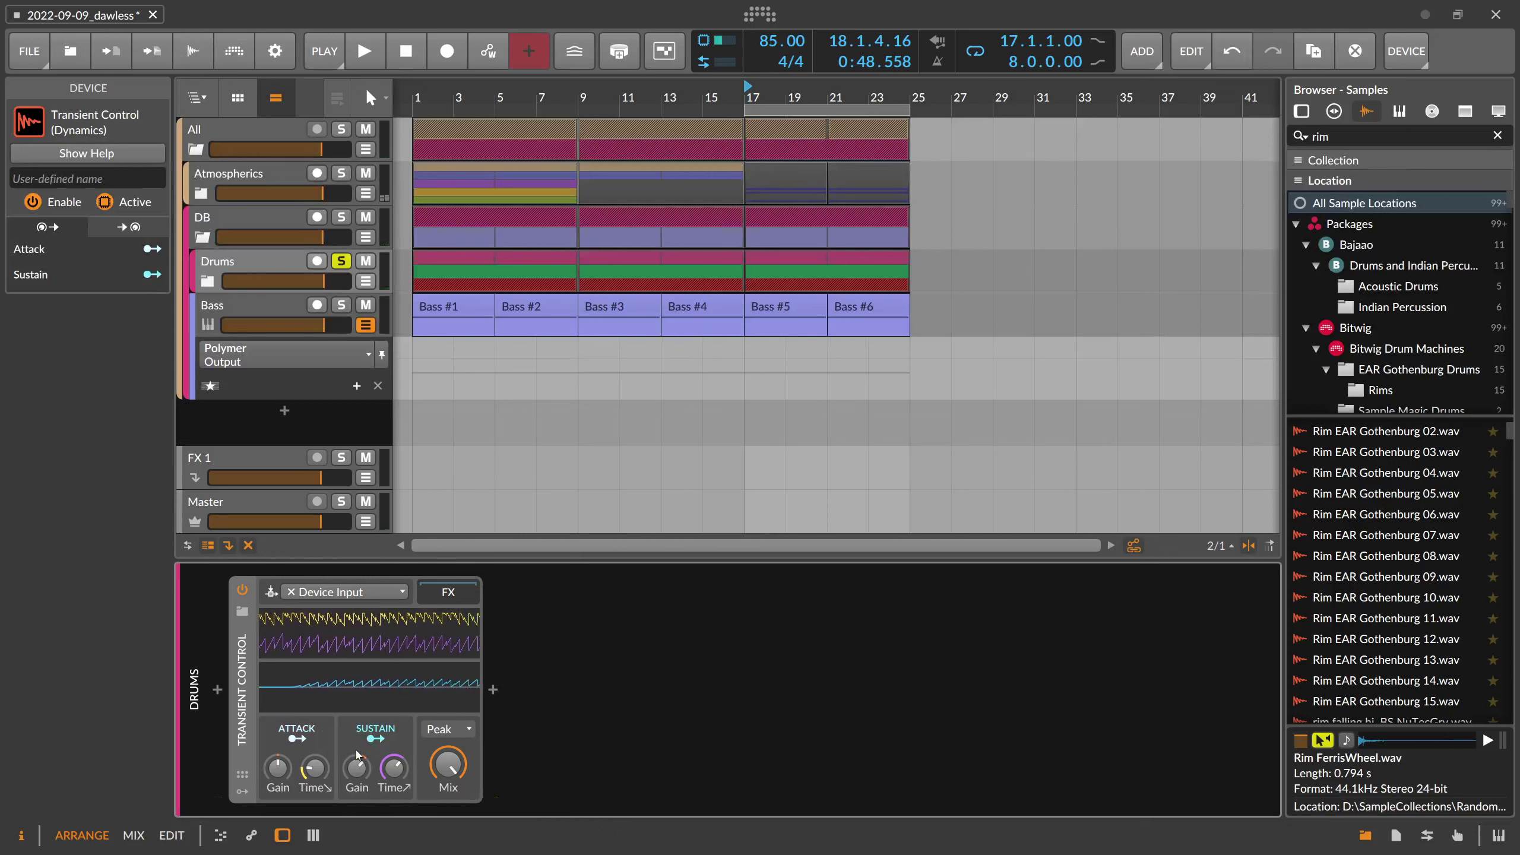
left_click_drag(357, 756, 357, 752)
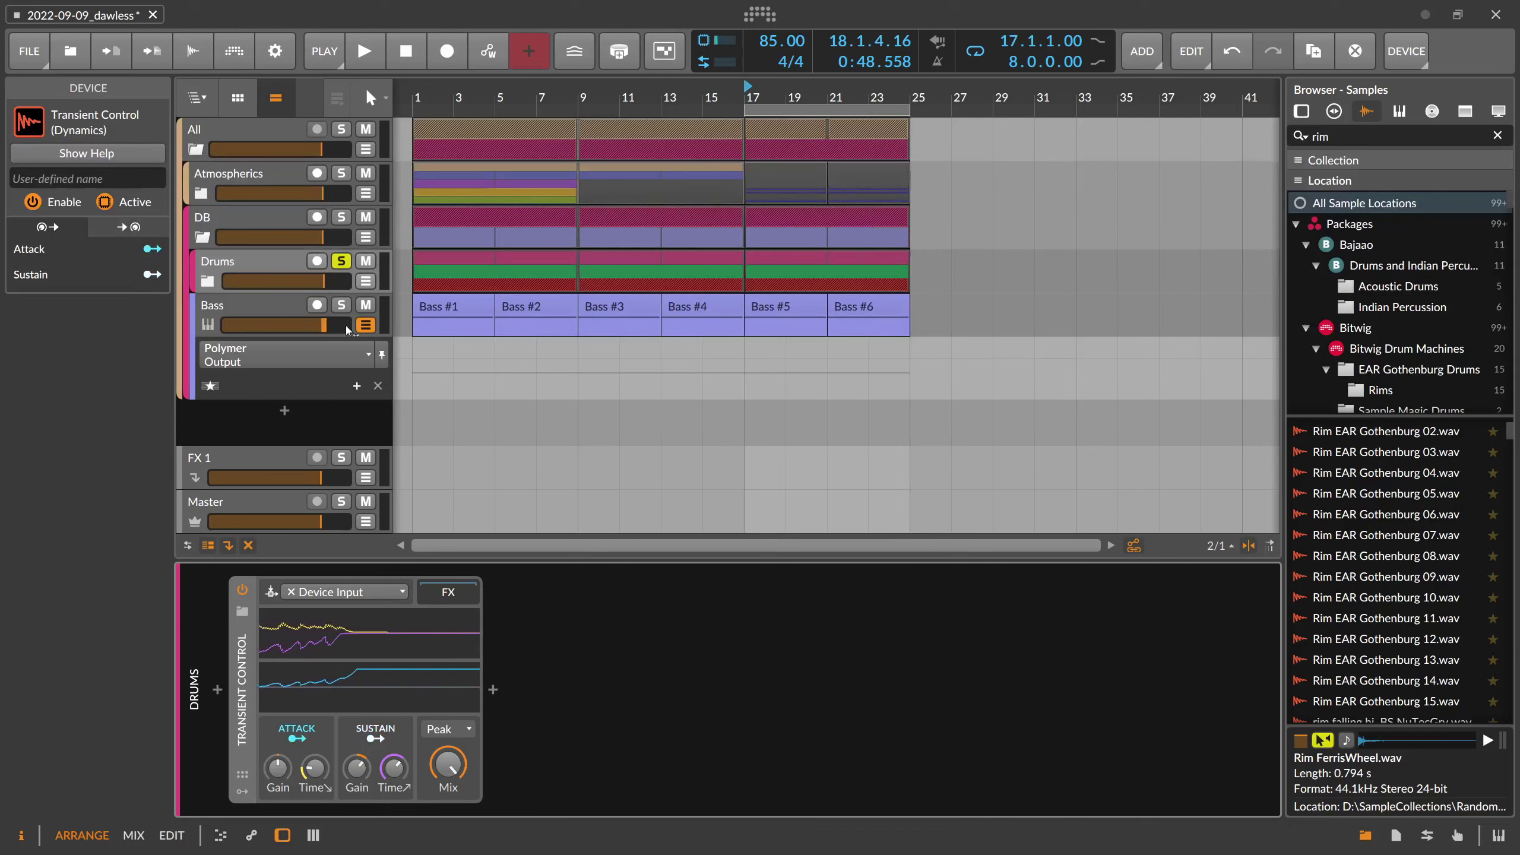
key("space")
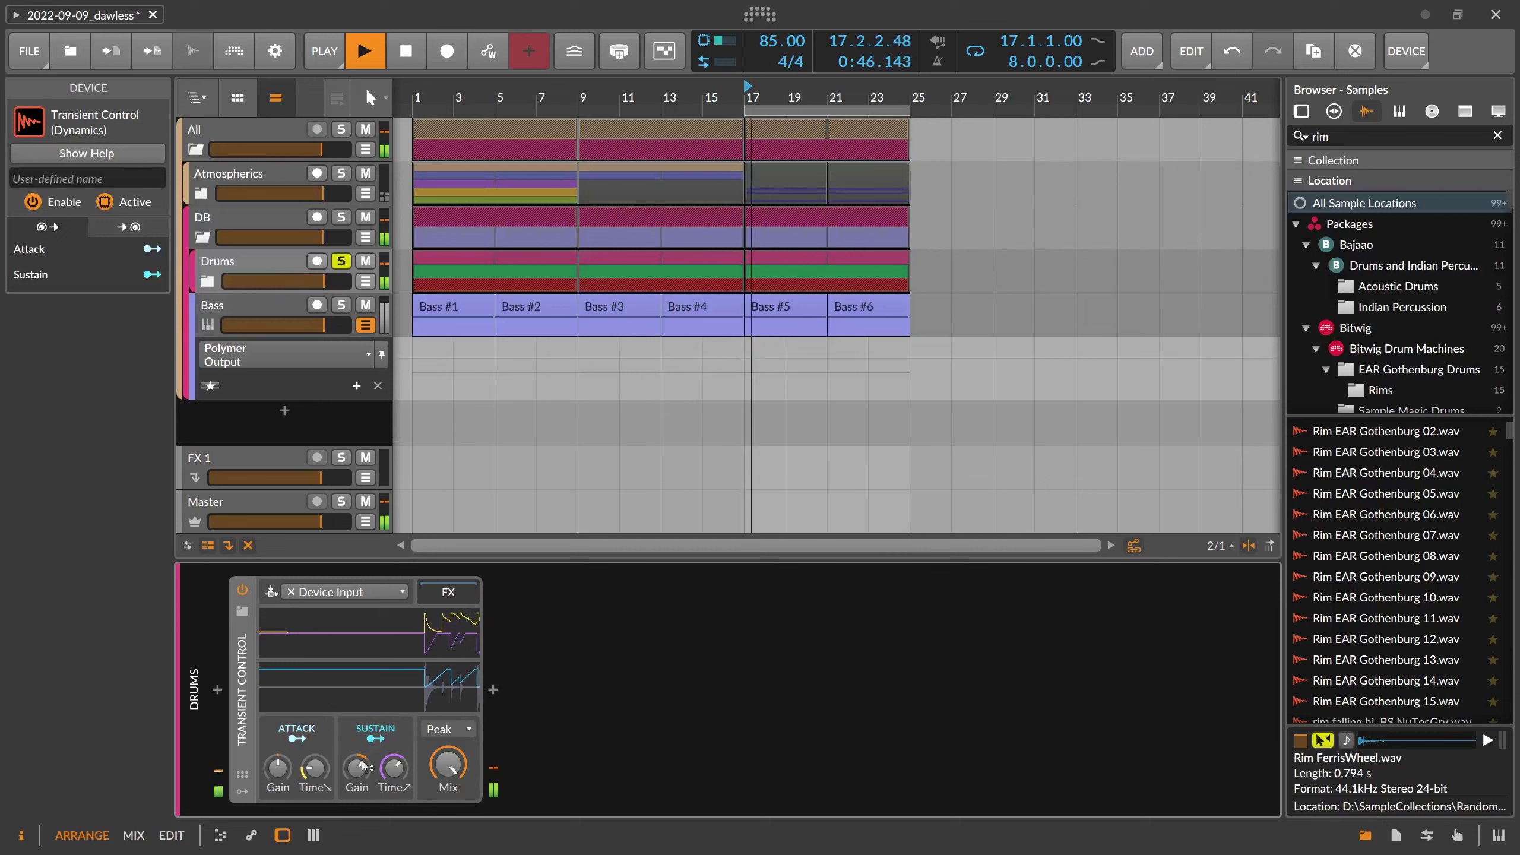
left_click_drag(357, 767, 357, 756)
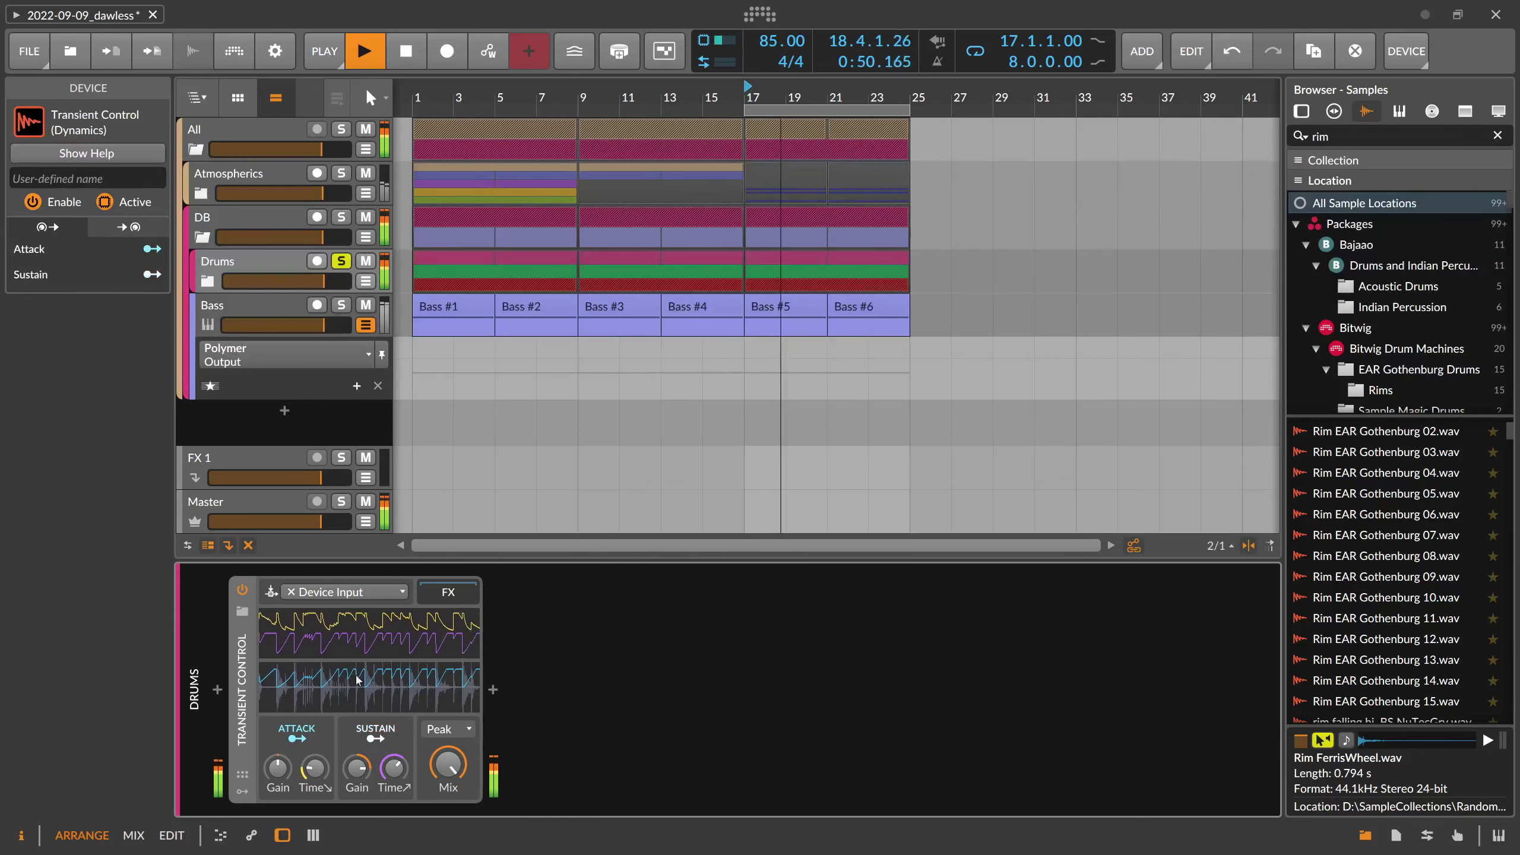
Expand the Drums group, set the Hats group's volume to -10 dB, and stop playback
left_click(207, 281)
left_click(249, 348)
left_click(245, 395)
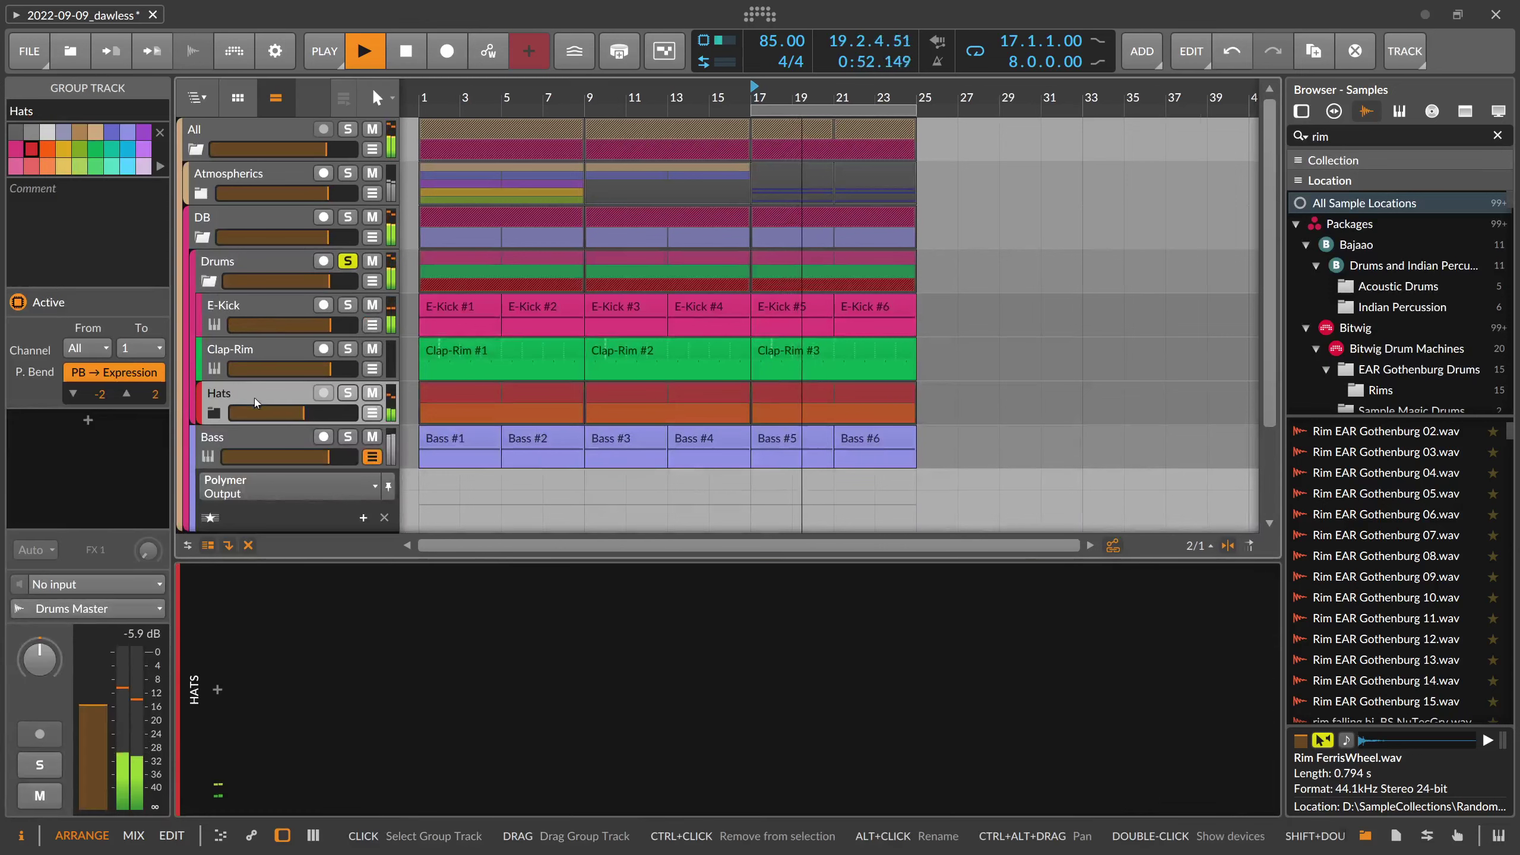
left_click(309, 413, "ctrl")
type("-10")
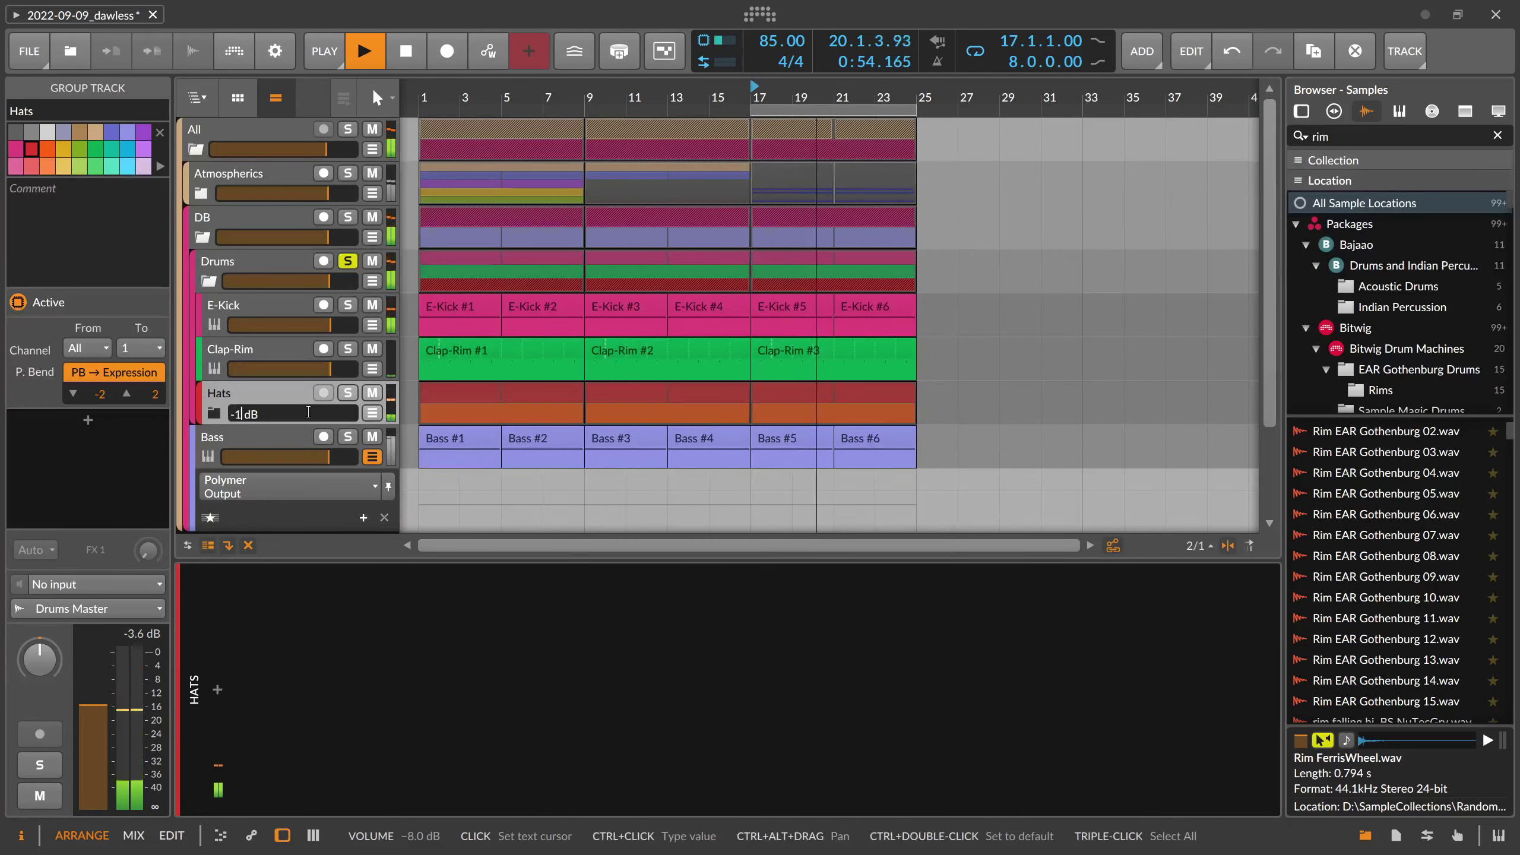
key("Return")
left_click(254, 272)
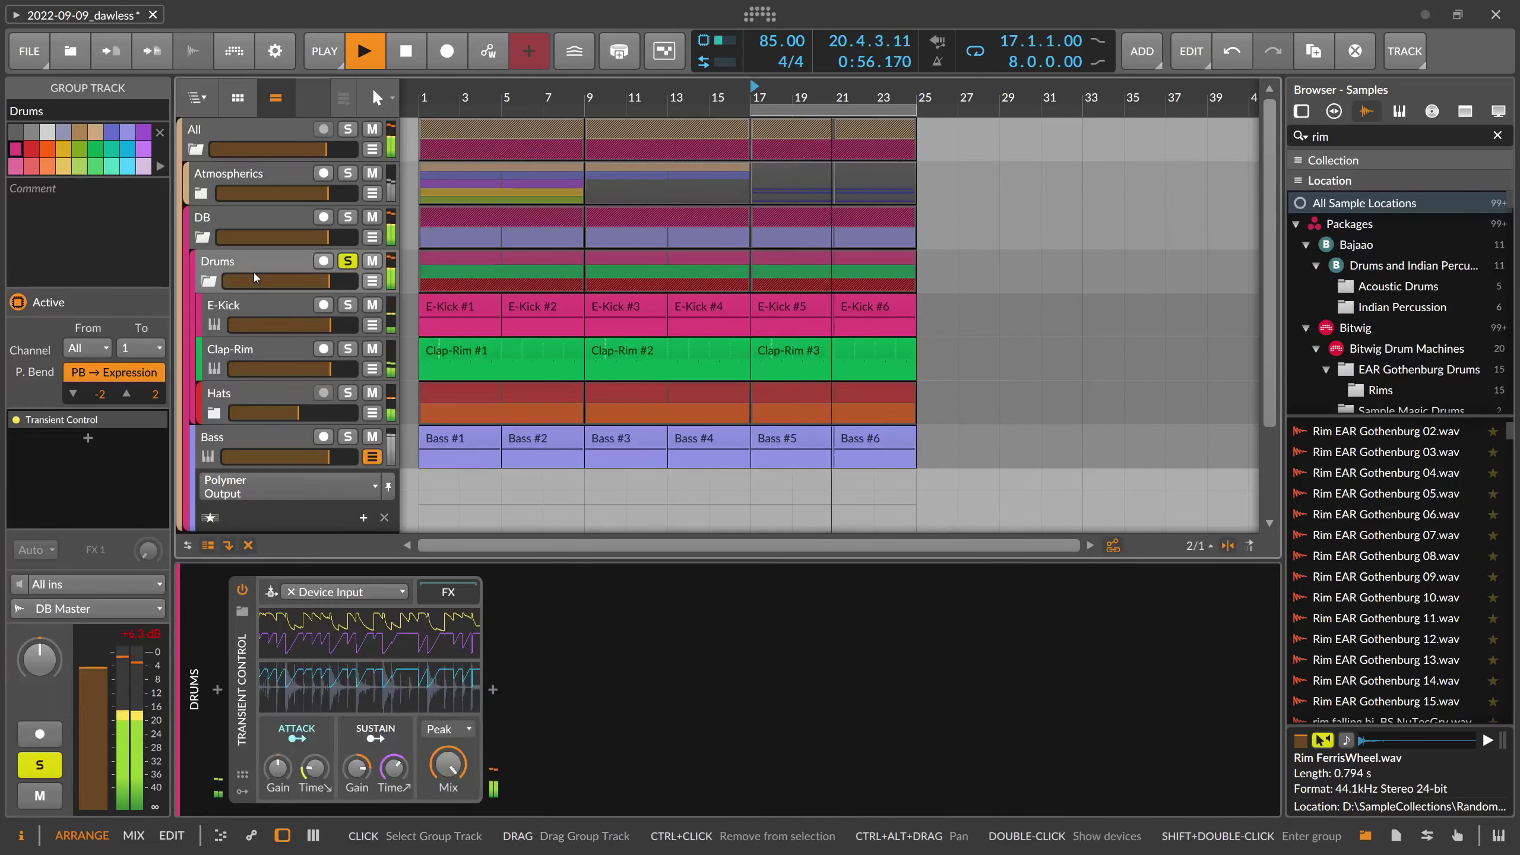
key("space")
Compare the Hats and Drums groups, and audition the soloed drums with Transient Control bypassed and enabled
left_click(294, 411)
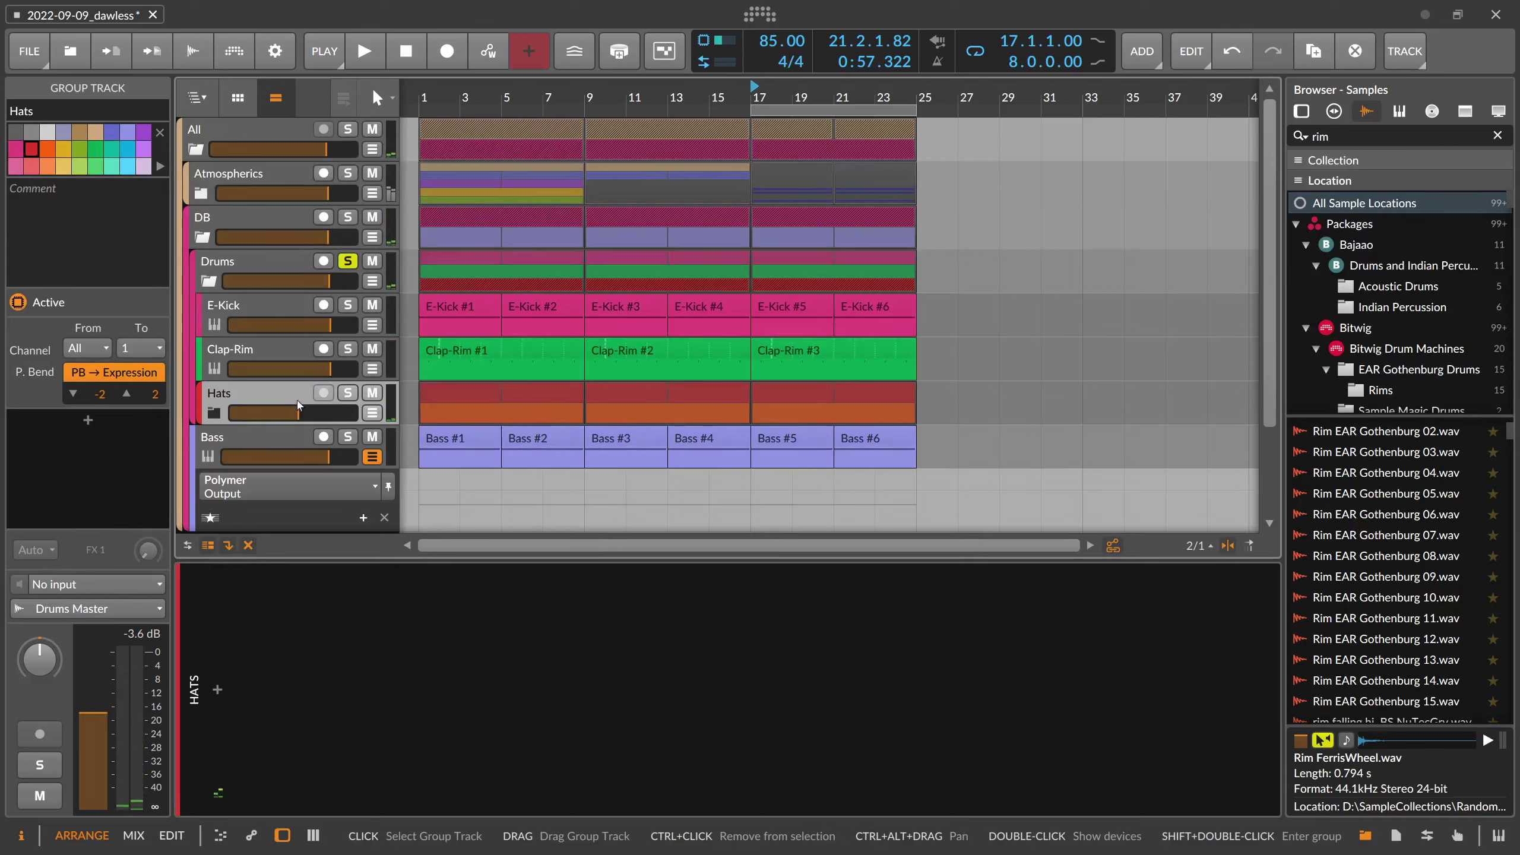
left_click(275, 270)
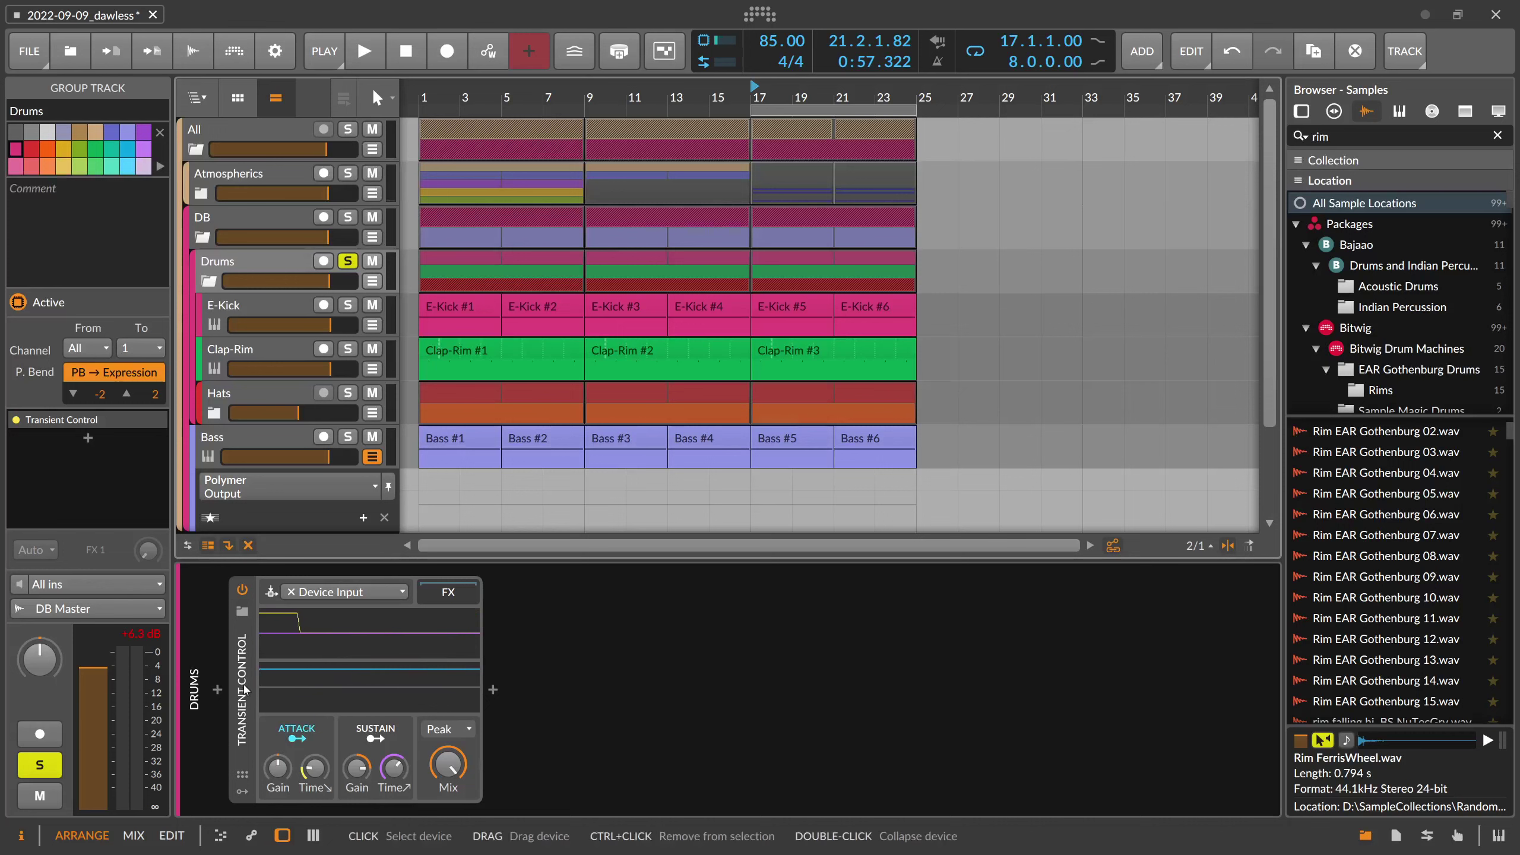
left_click(245, 397)
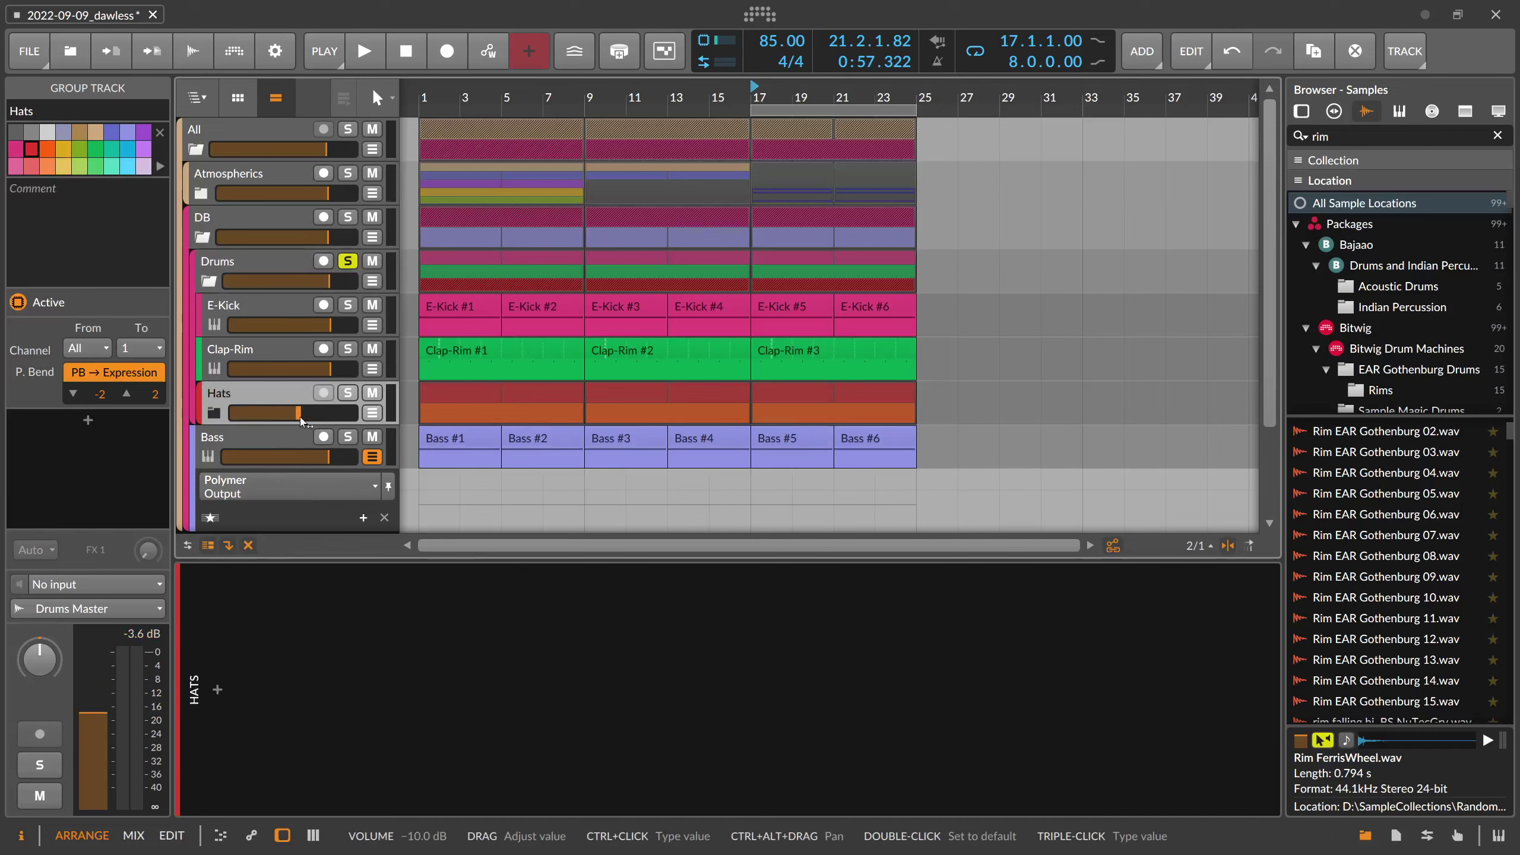
left_click(275, 274)
key("space")
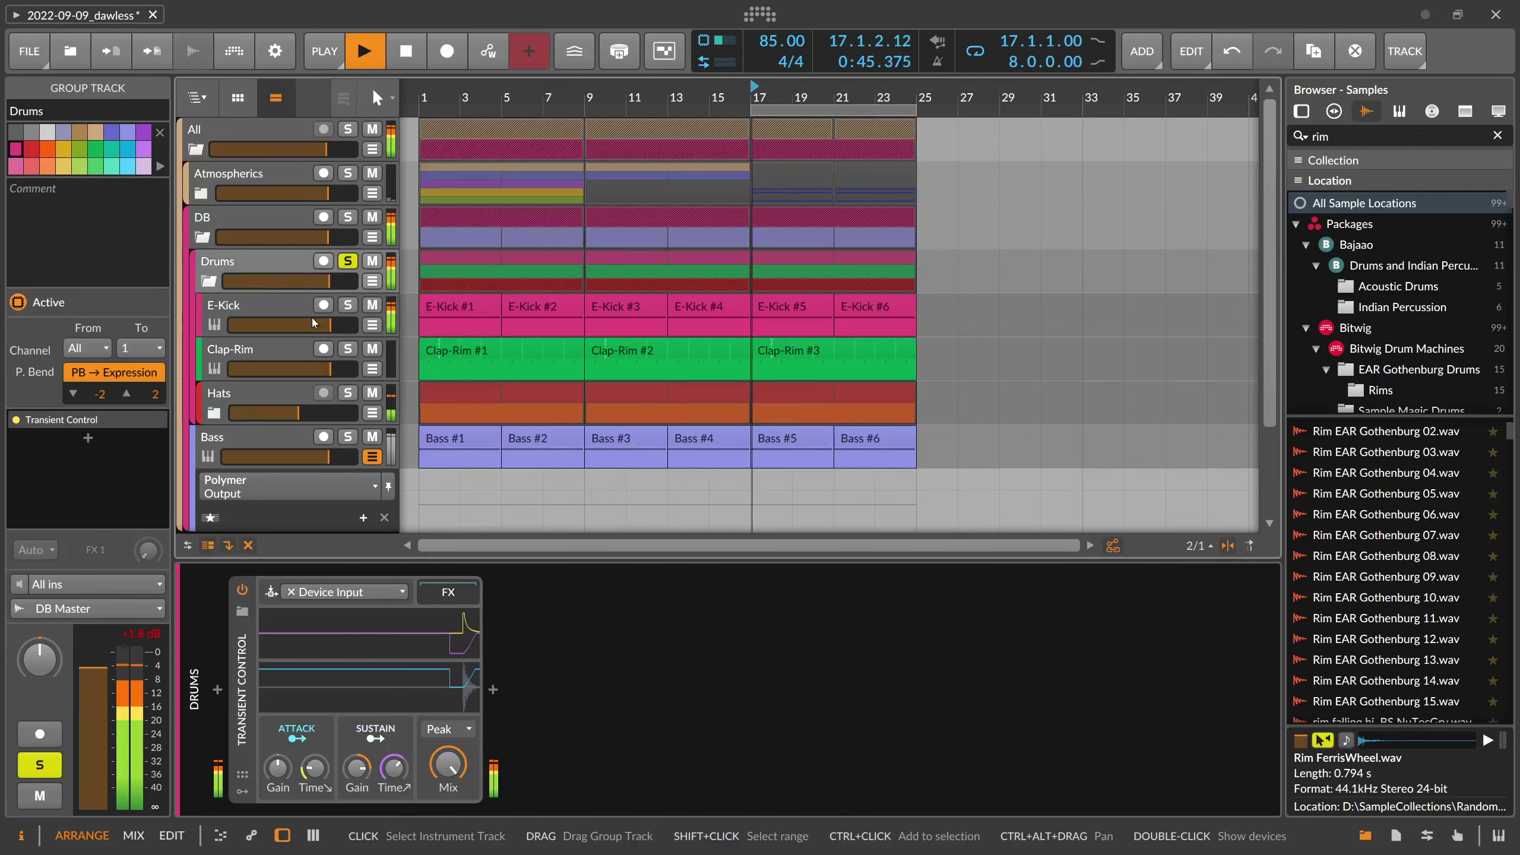
left_click(243, 591)
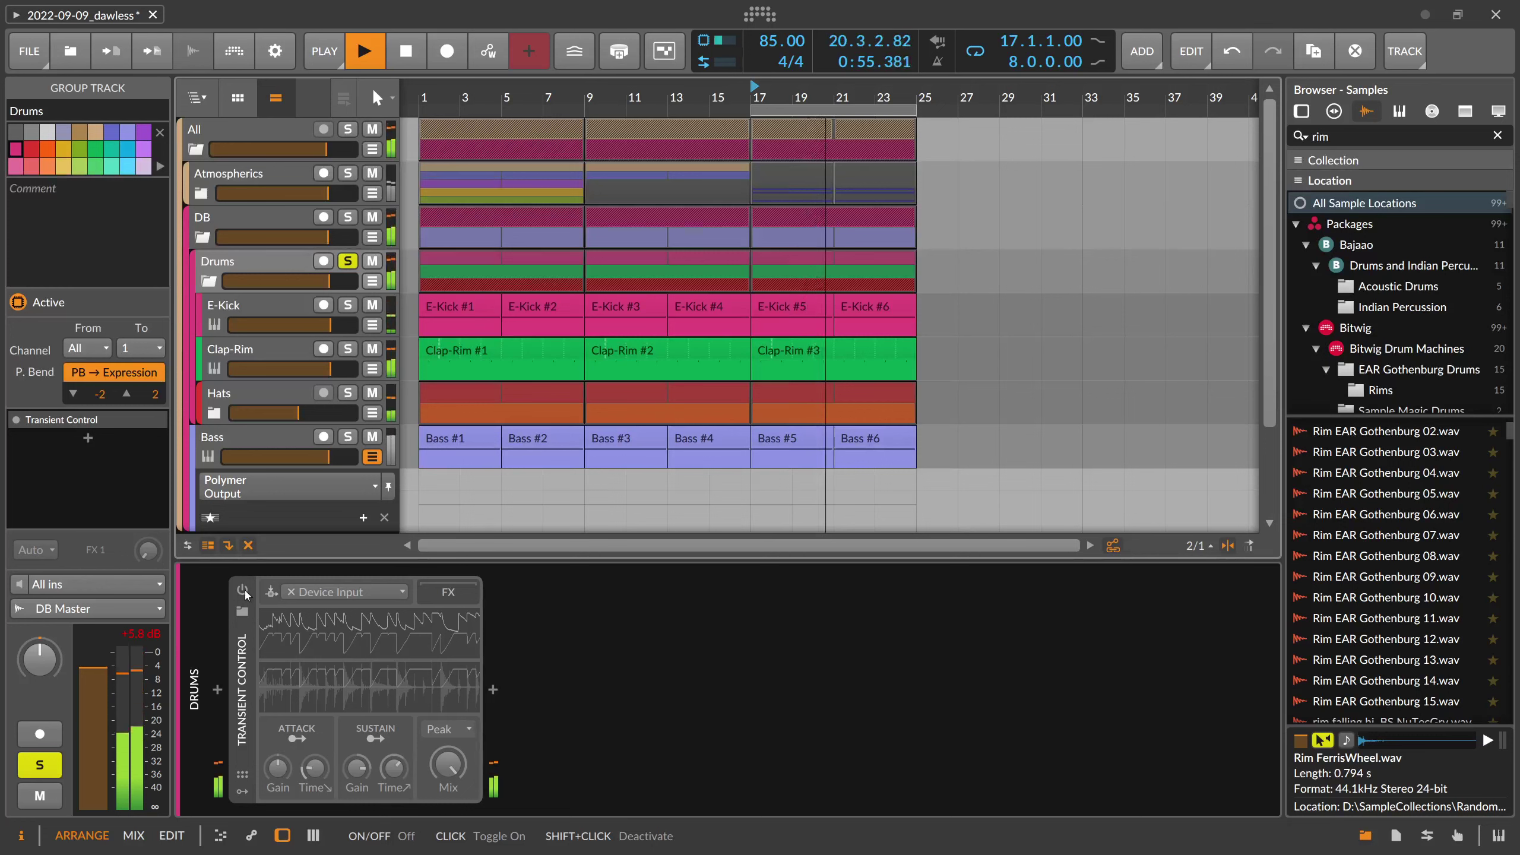
left_click(244, 591)
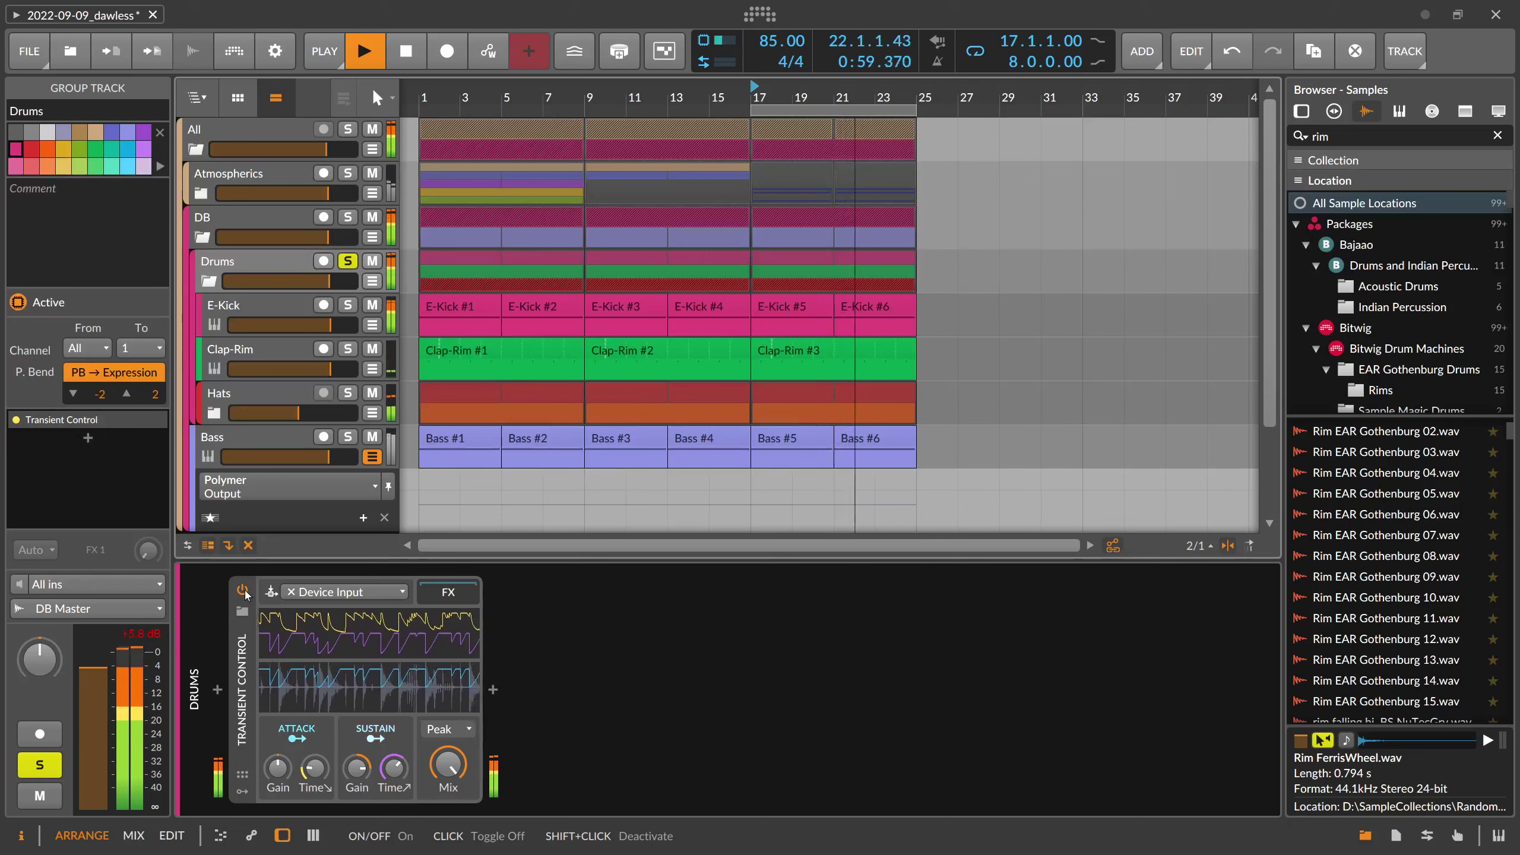
key("space")
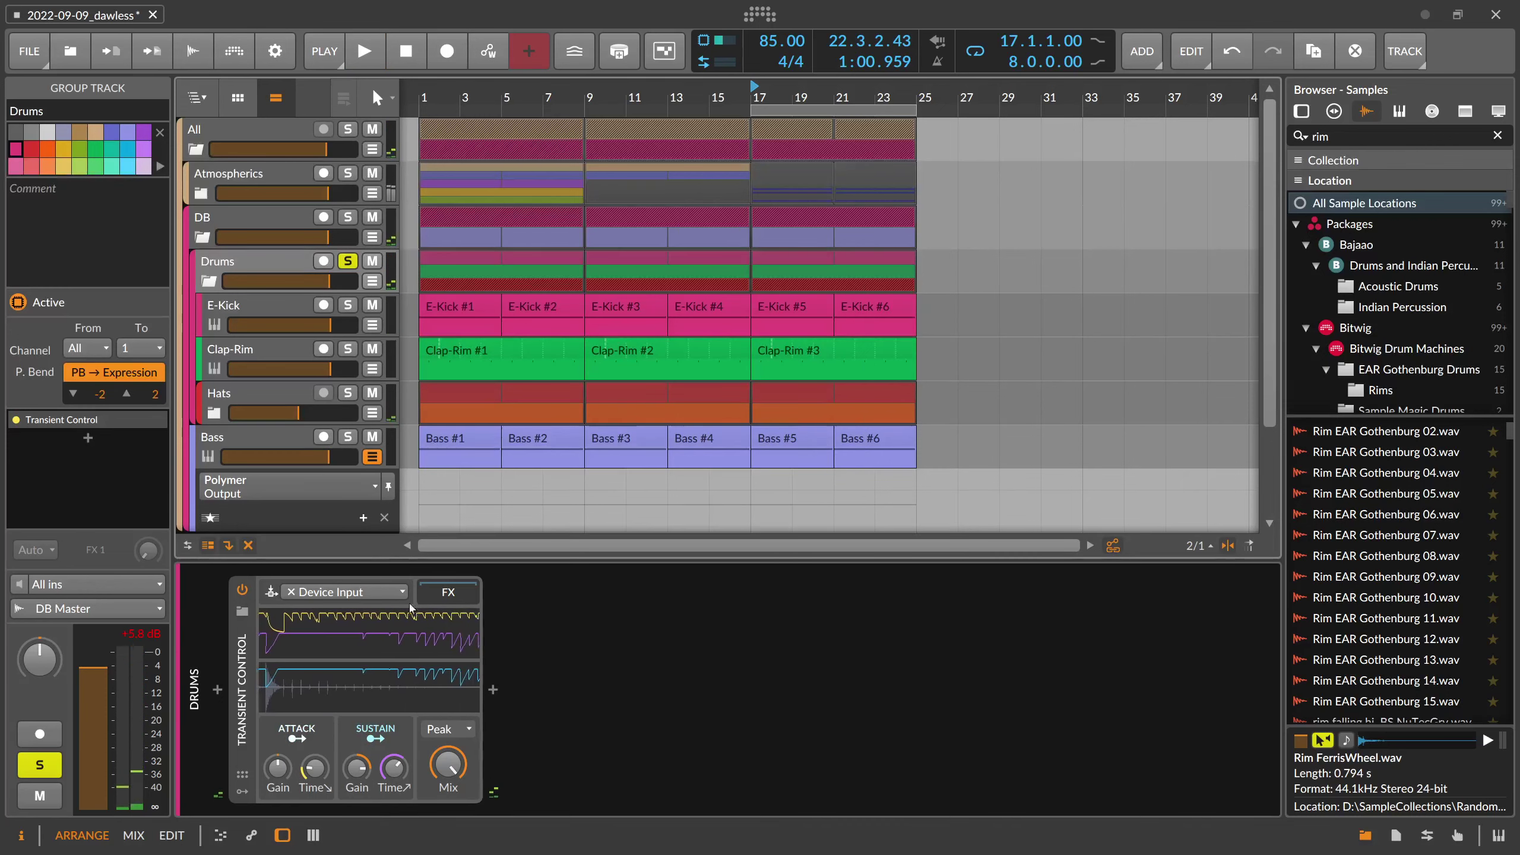
Insert a Multiband FX-3 after Transient Control on Drums, add a Peak Limiter to its low band, and start playback
left_click(493, 690)
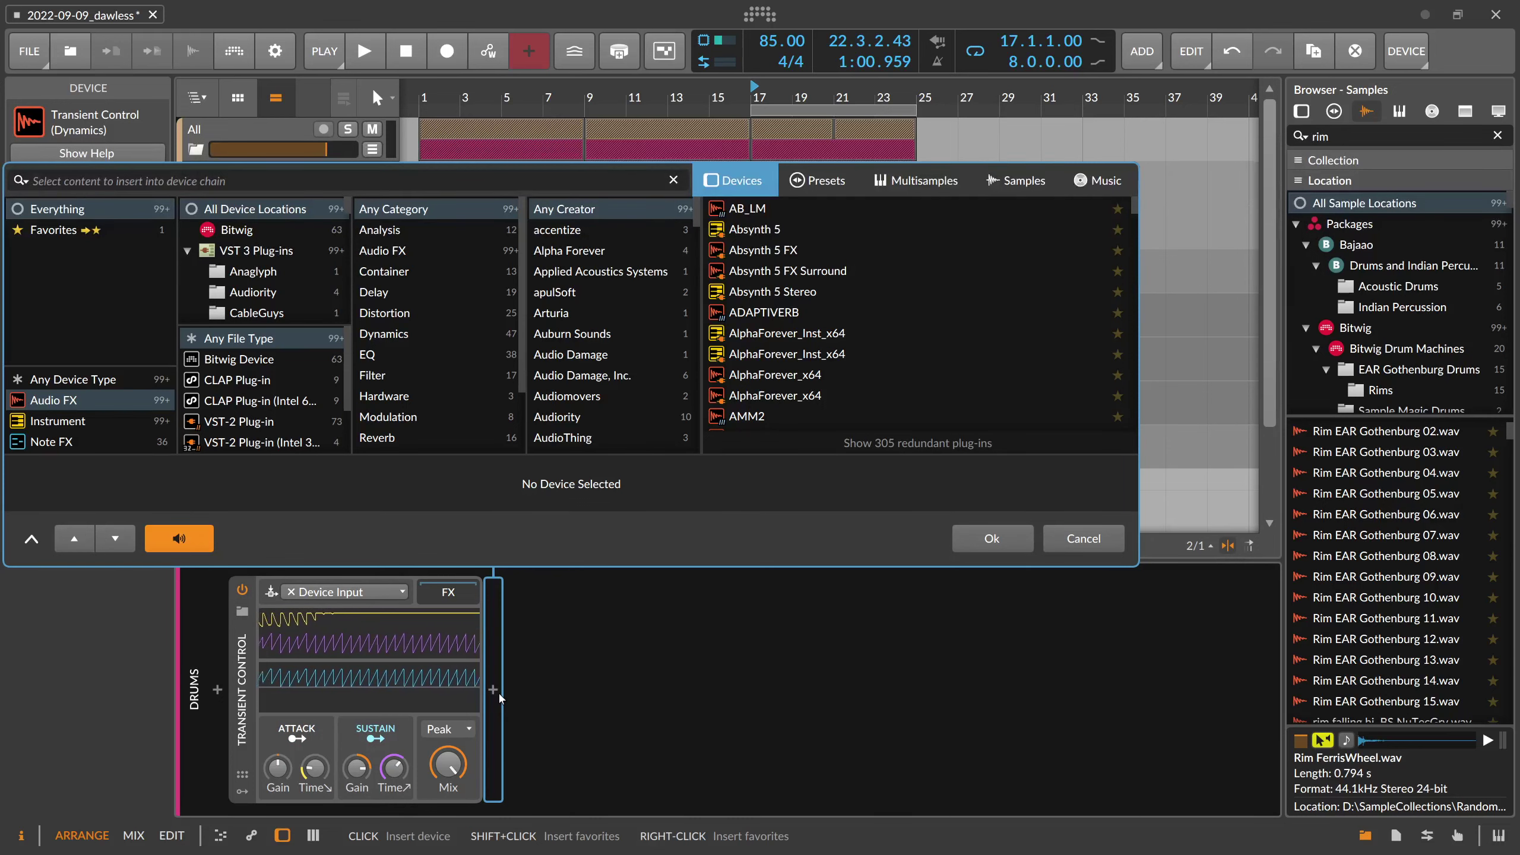
type("fx-3")
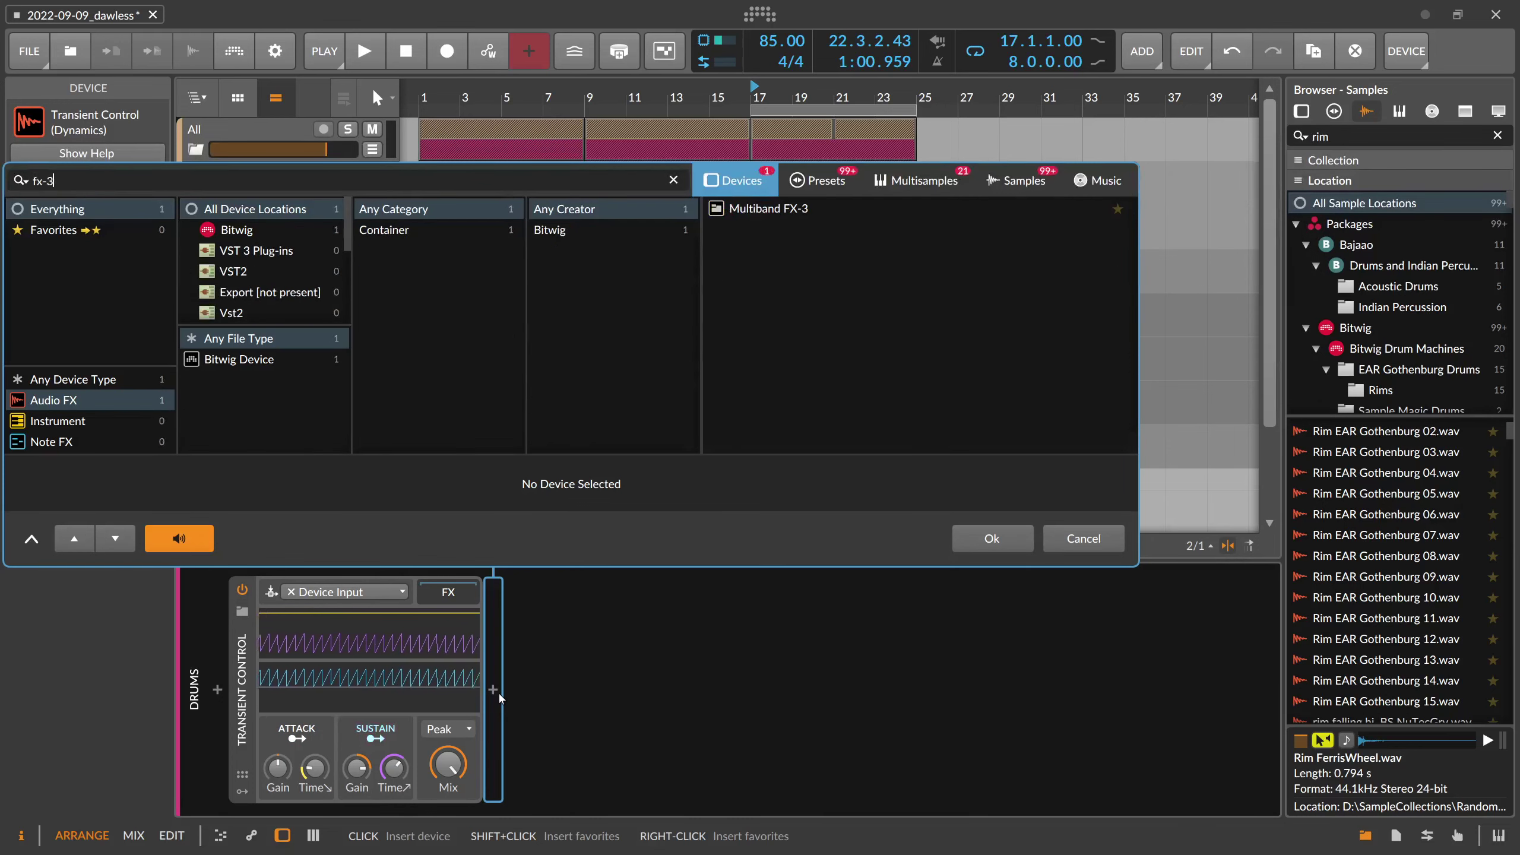
key("Return")
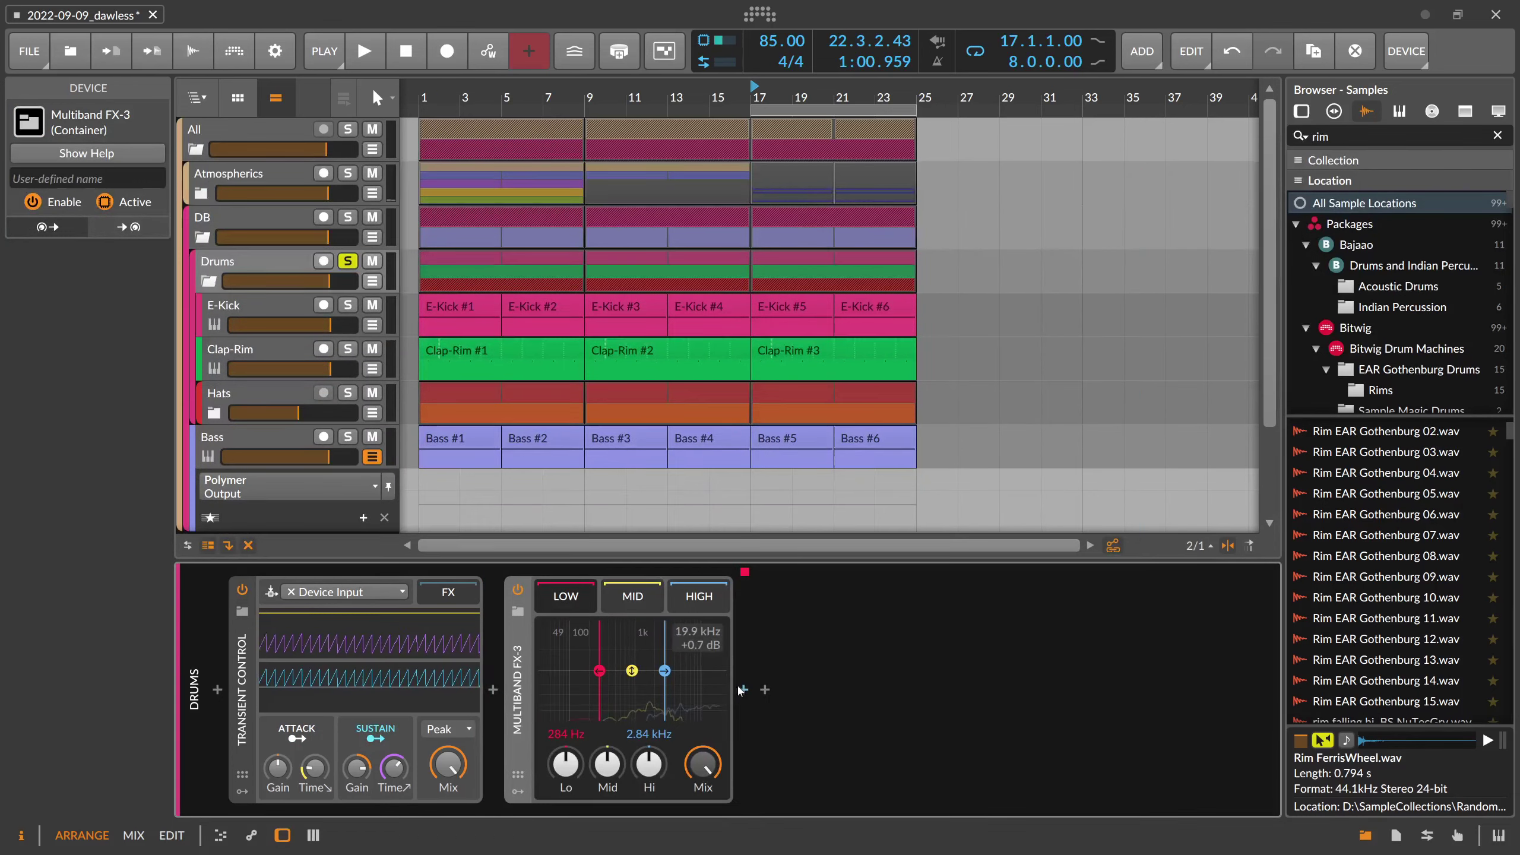
left_click(742, 690)
type("peak")
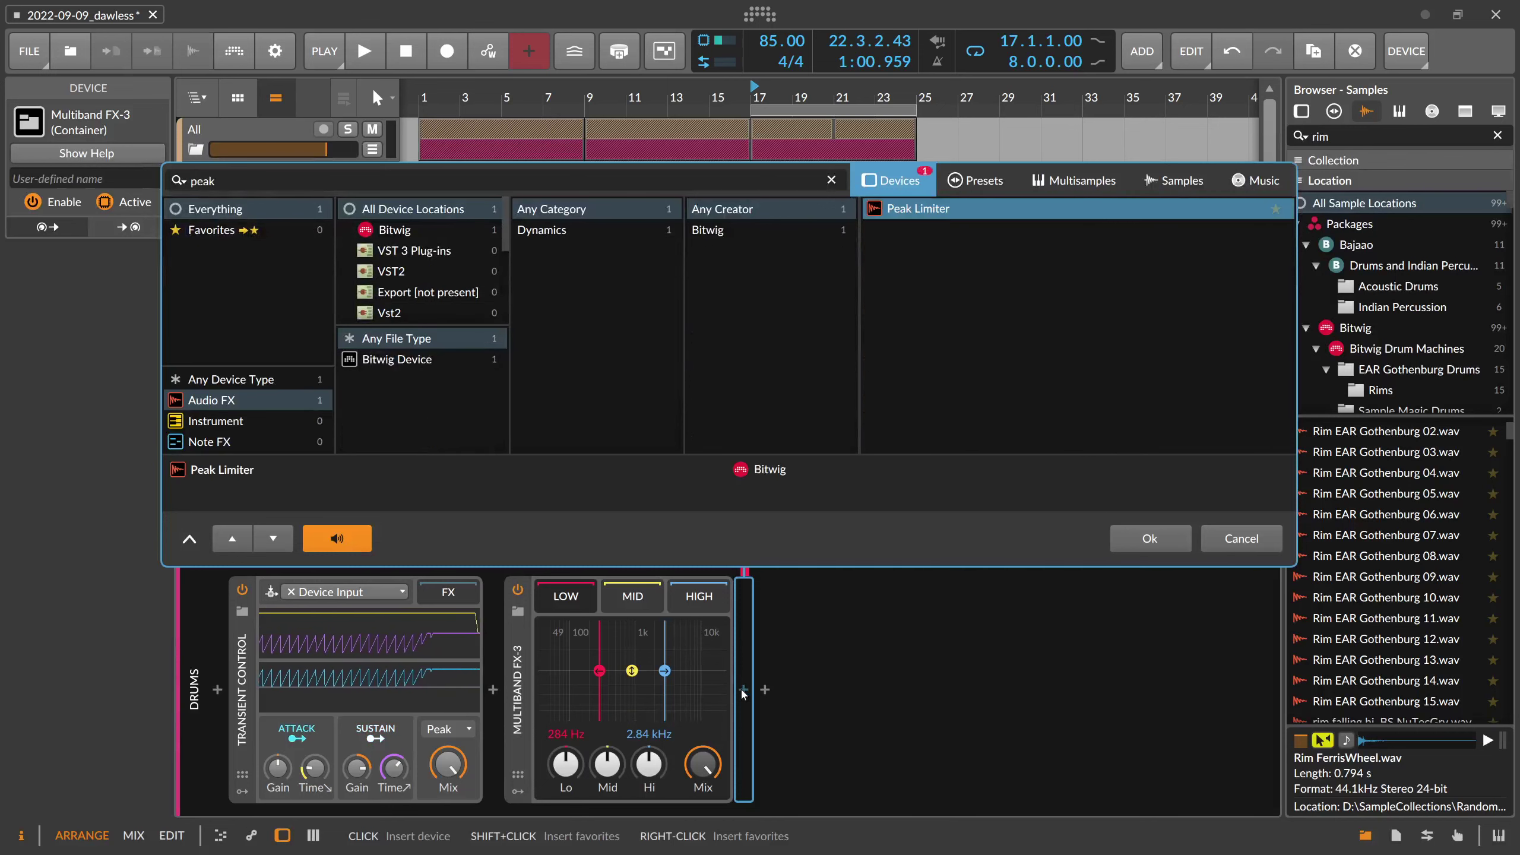
key("Return")
key("space")
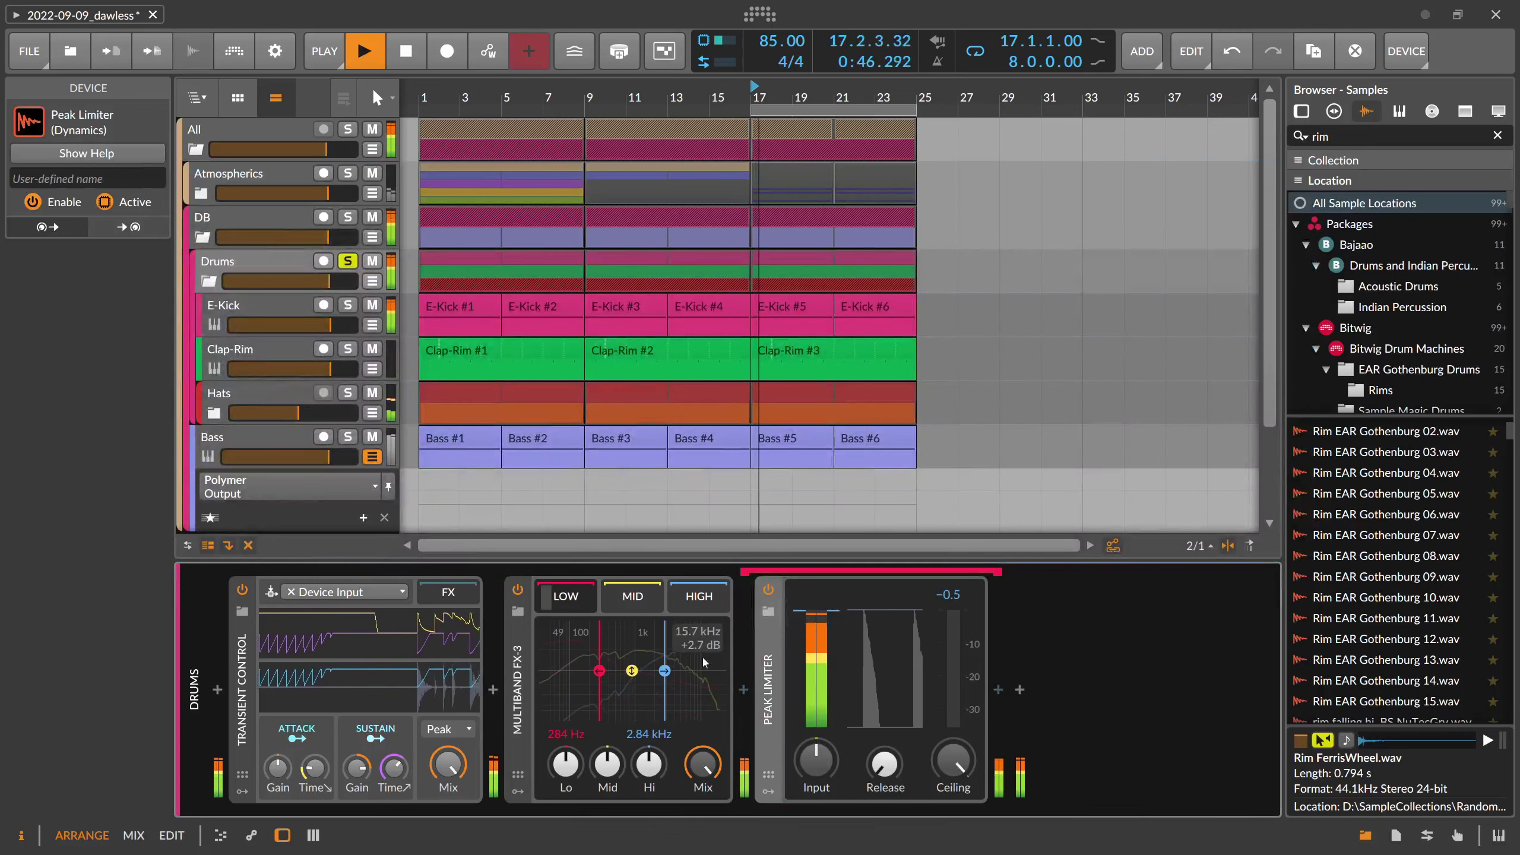
Isolate the Multiband FX-3's low and mid bands in turn, and put a Peak Limiter with raised input gain in the mid band
left_click_drag(631, 670, 632, 715)
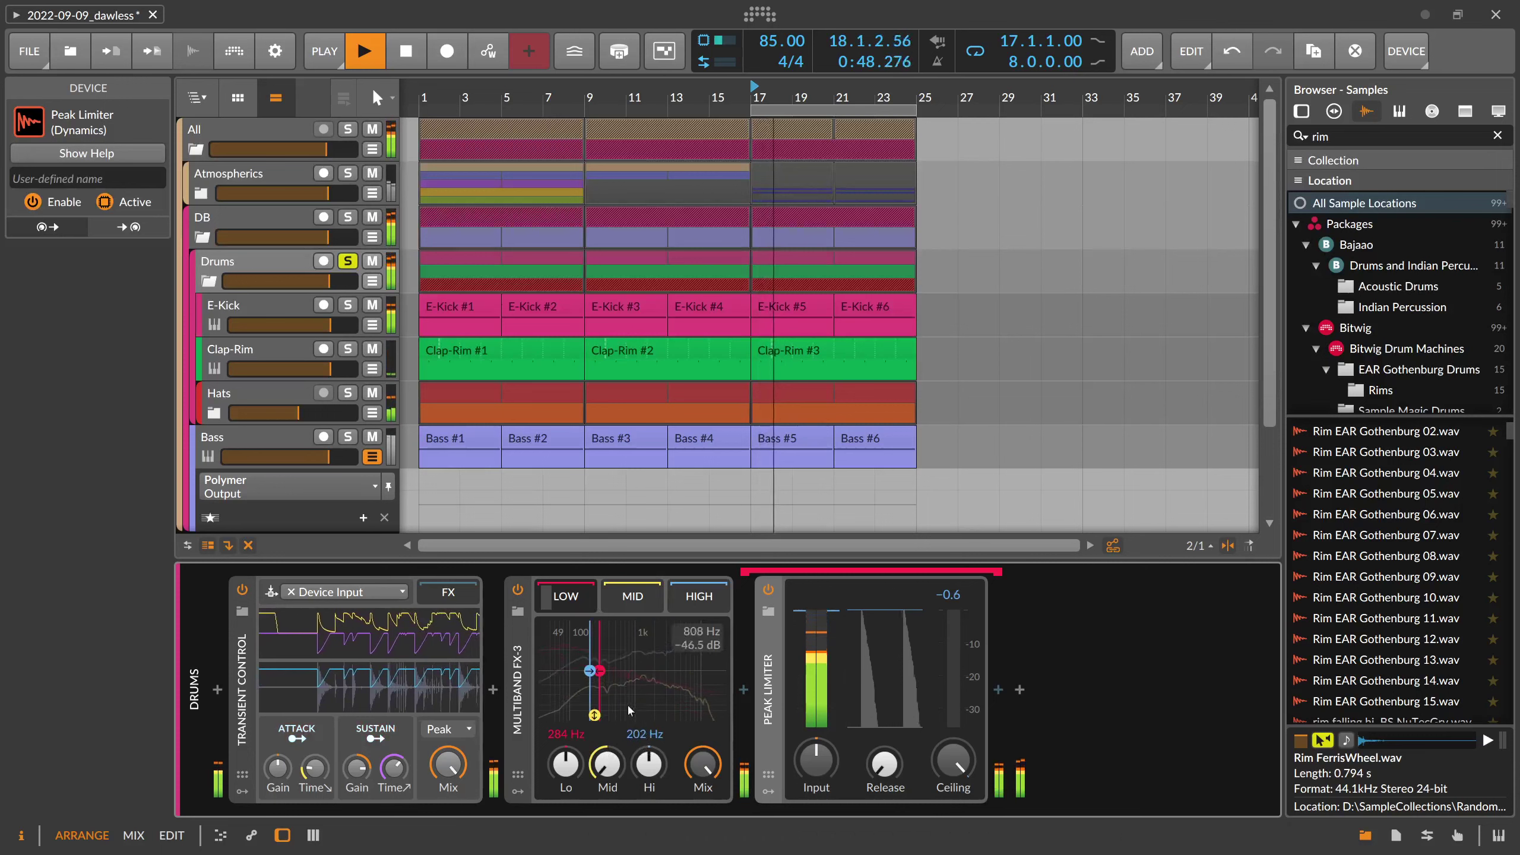
left_click_drag(664, 671, 664, 715)
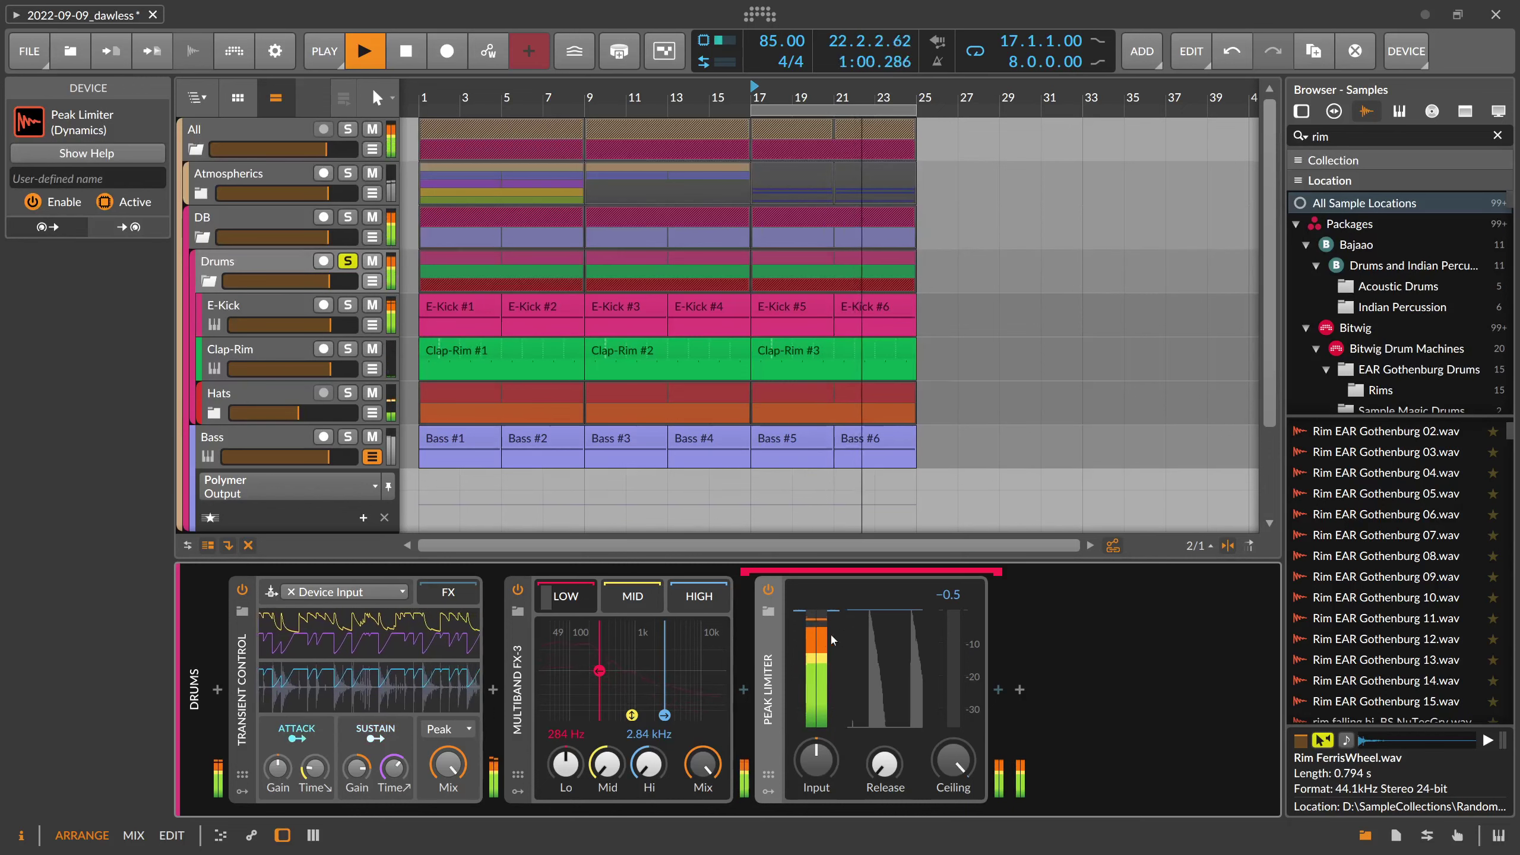
left_click(638, 596)
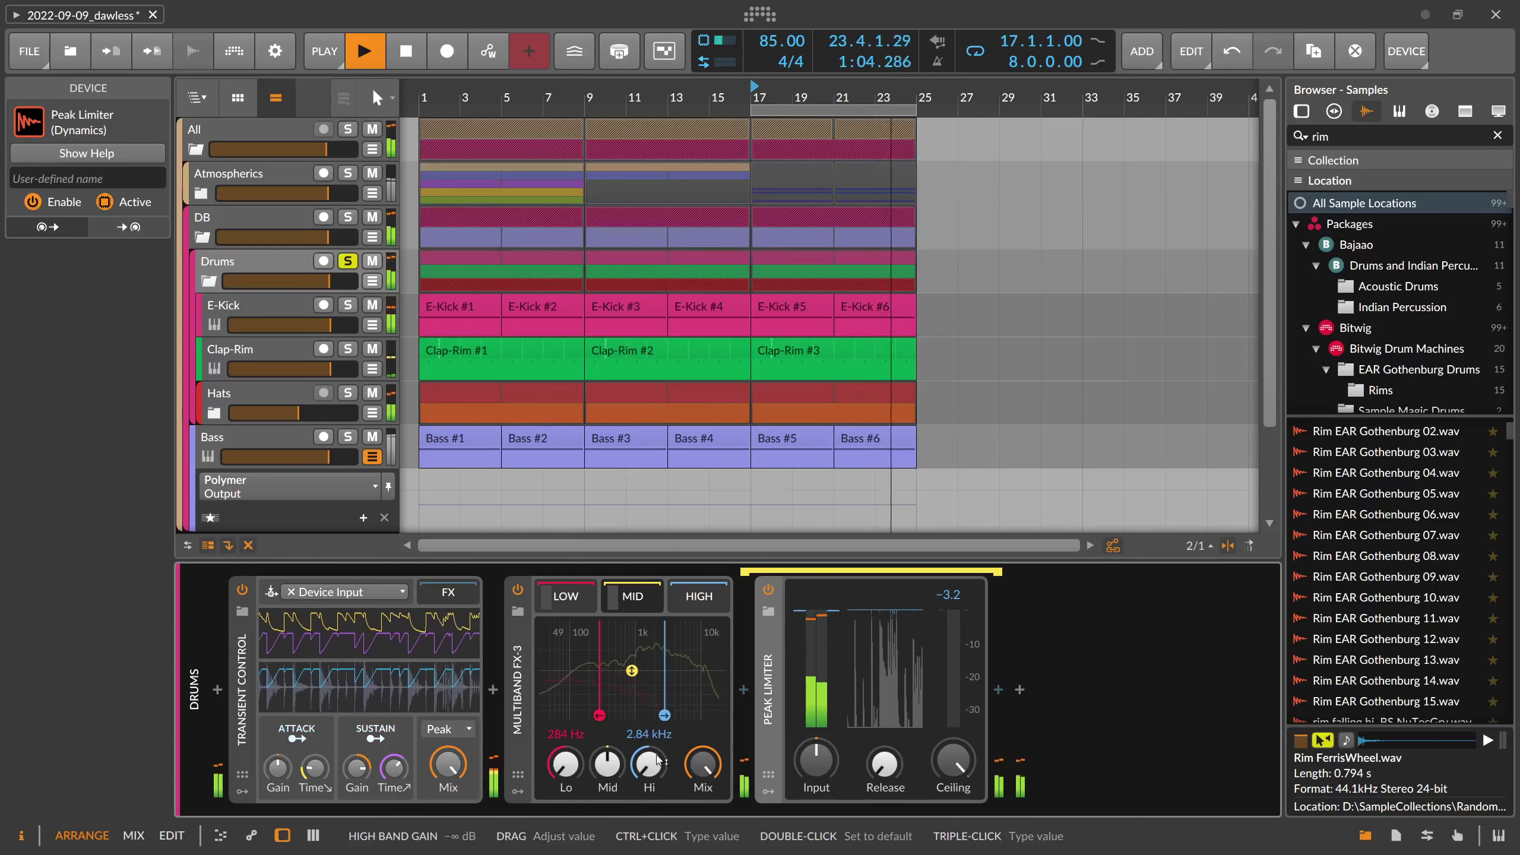
left_click_drag(817, 760, 817, 745)
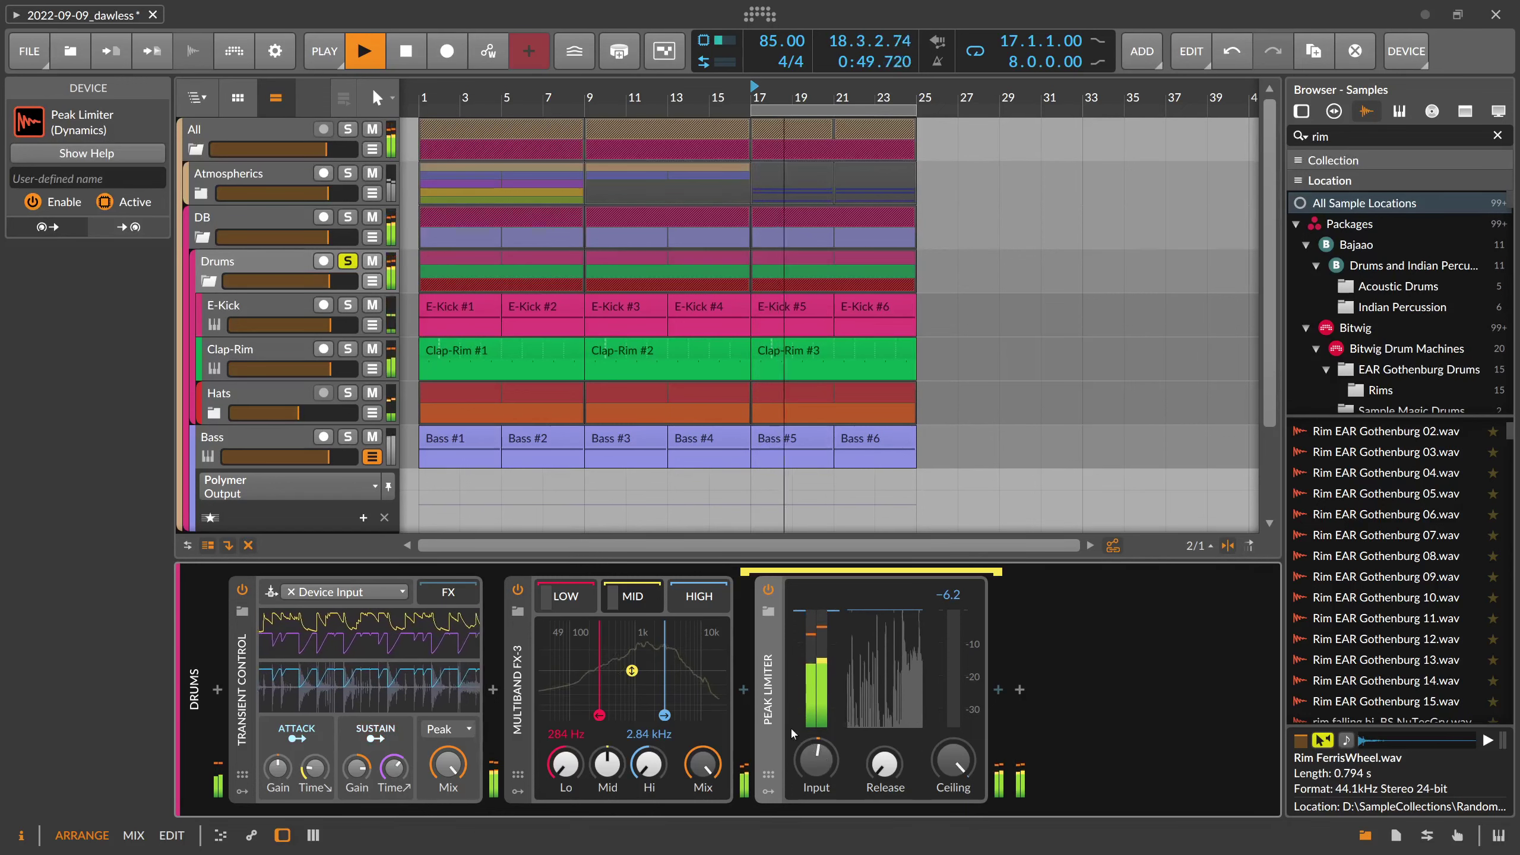
Place a Peak Limiter with about 1.9 dB input gain in the Multiband FX-3's high band and hear that band alone
left_click_drag(769, 695, 703, 601)
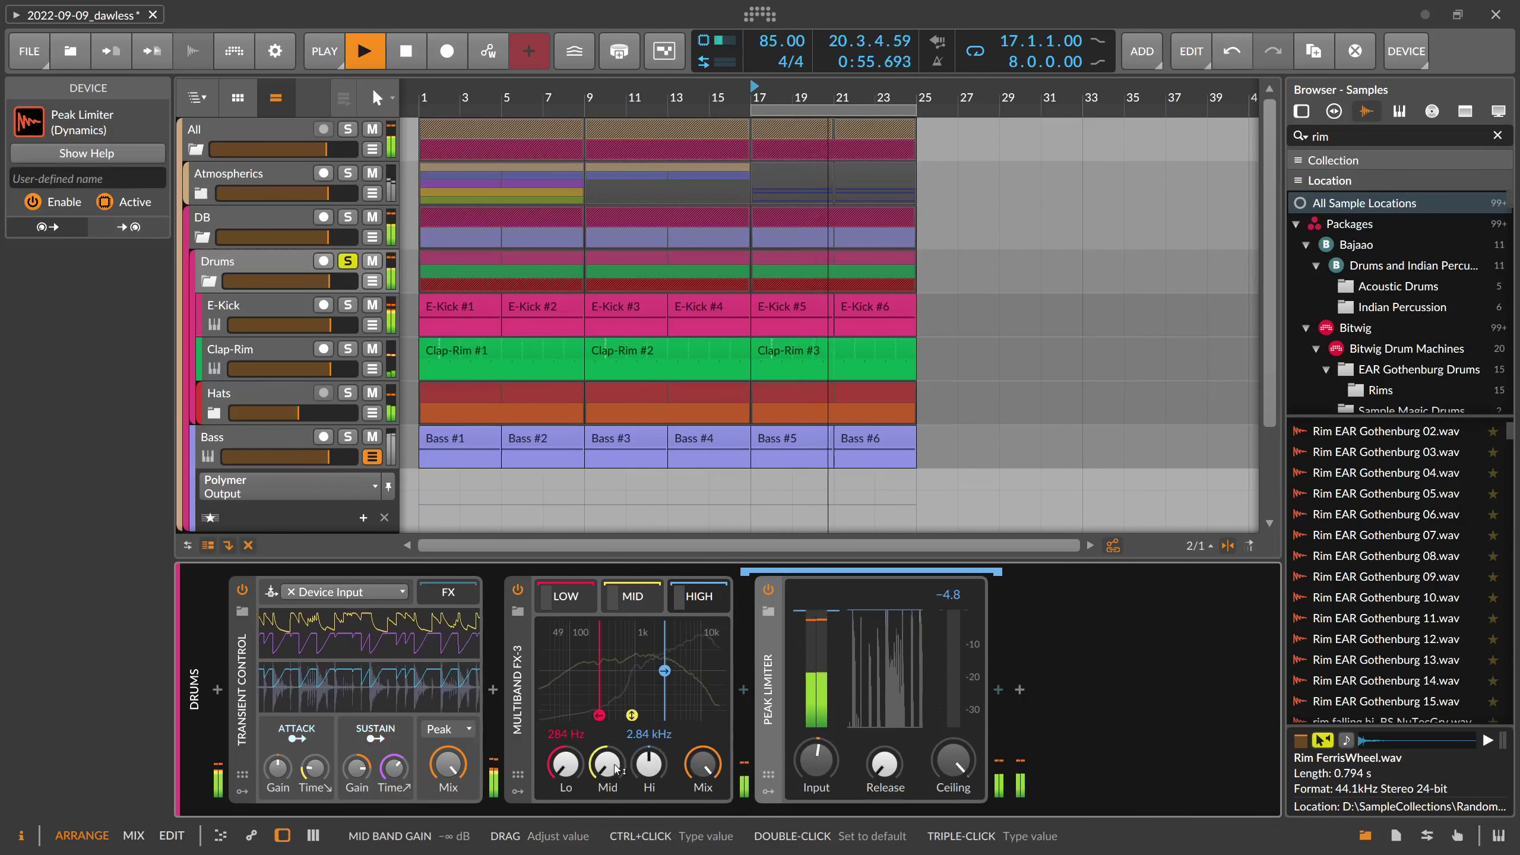
mouse_move(816, 761)
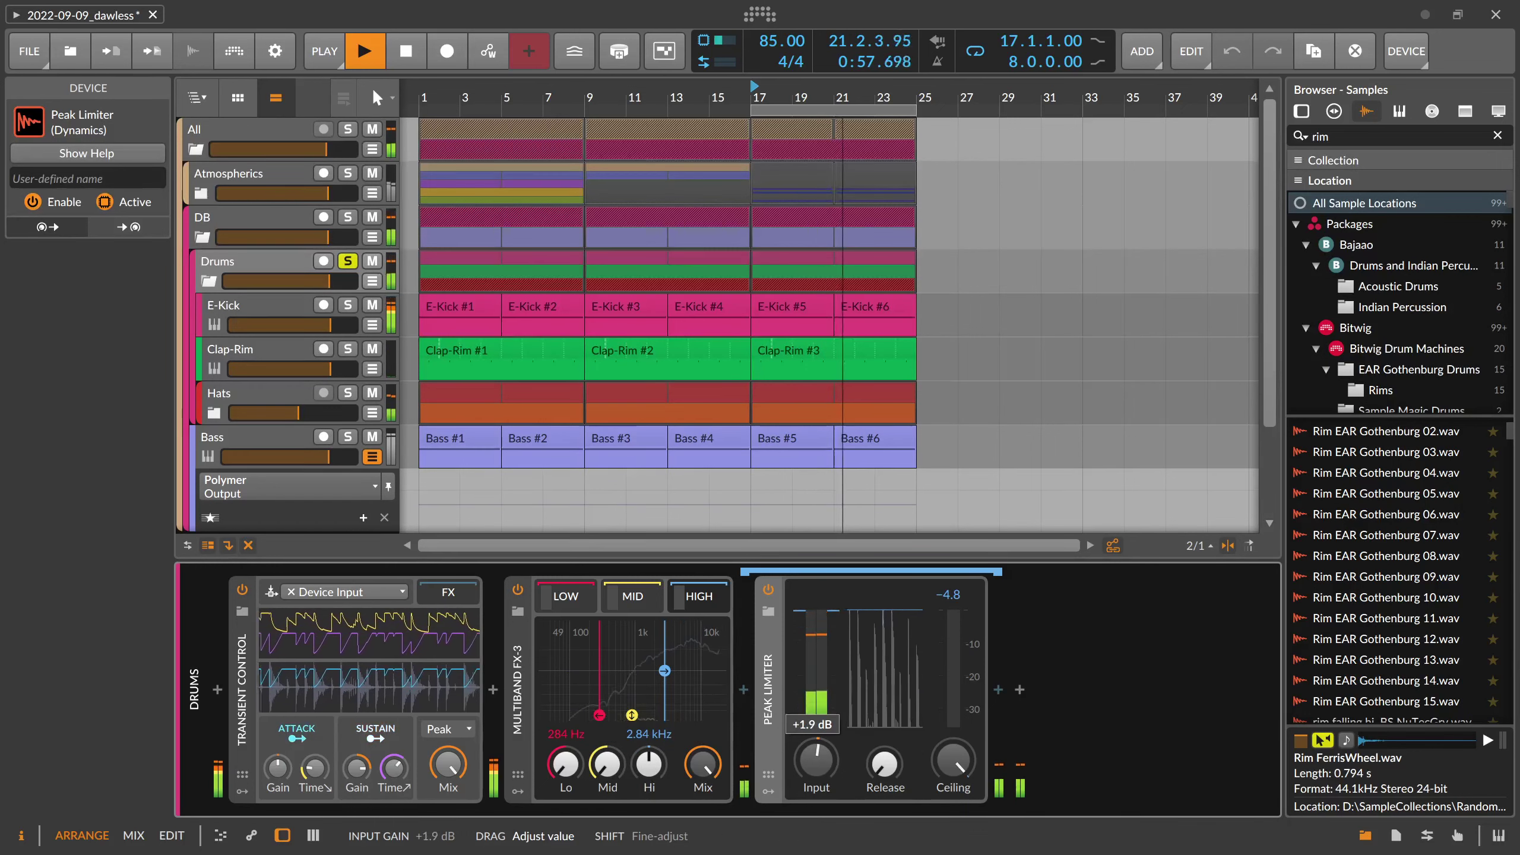
key("Delete")
Add the Hard-Clip preset after the Multiband FX-3 on the Drums group
left_click(747, 692)
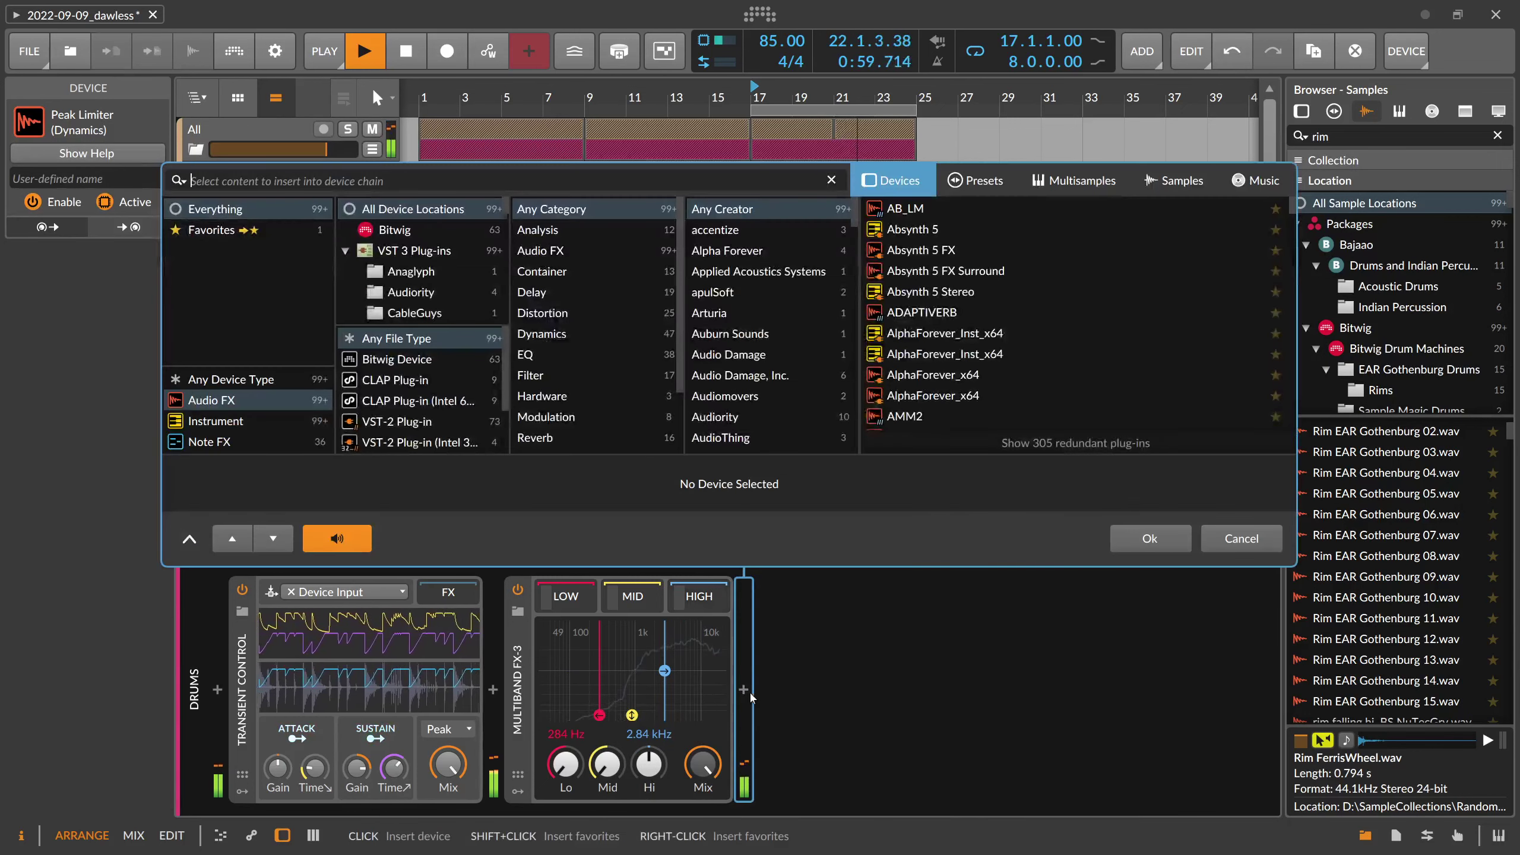
type("hard")
left_click(976, 181)
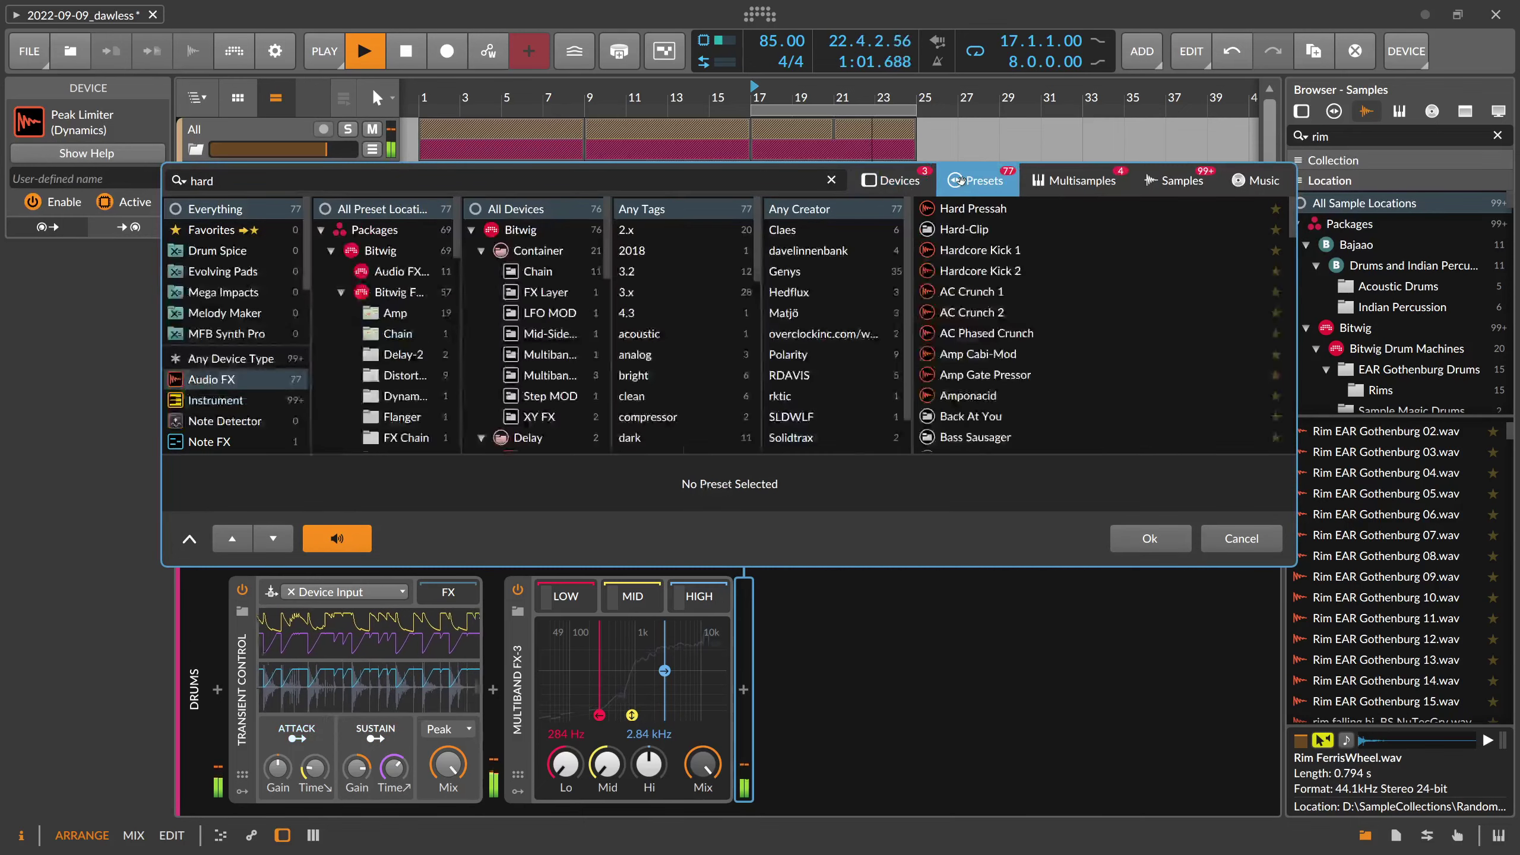
double_click(909, 230)
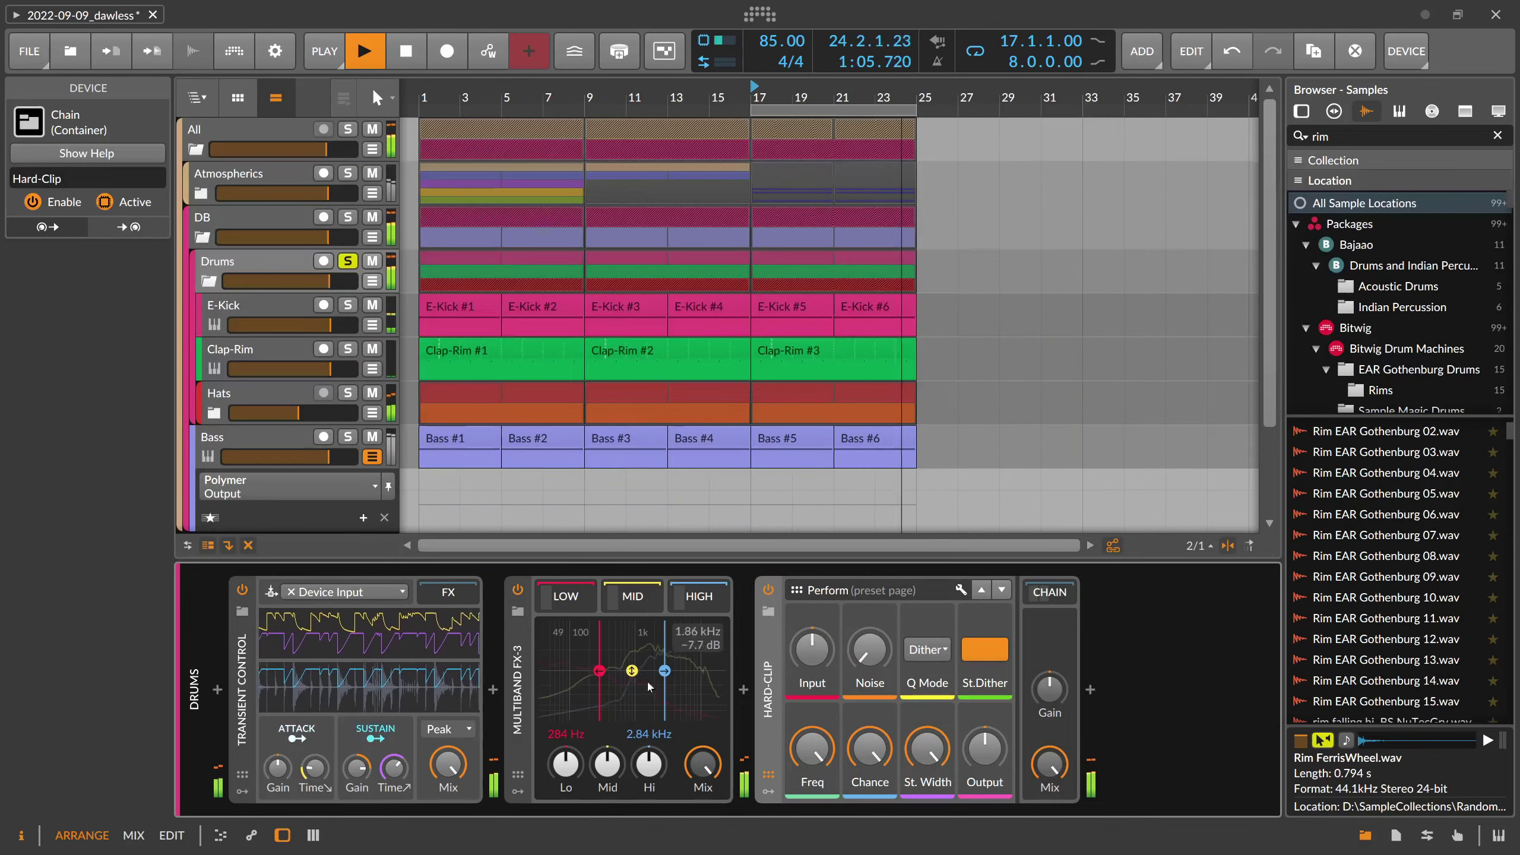
Insert an EQ+ between the Multiband FX-3 and Hard-Clip on the Drums group
left_click(743, 691)
type("eq")
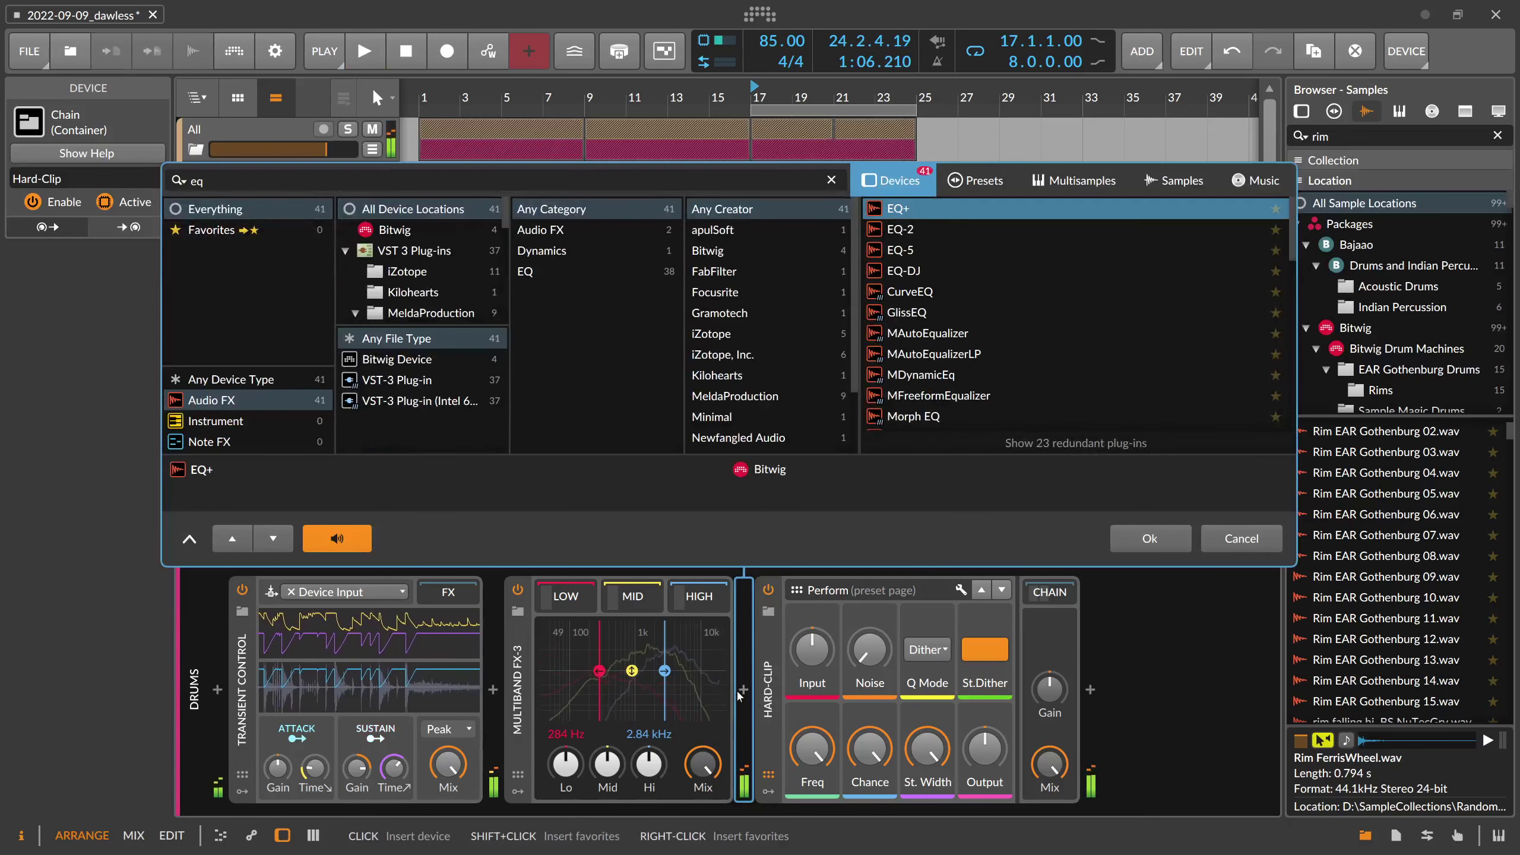
key("Return")
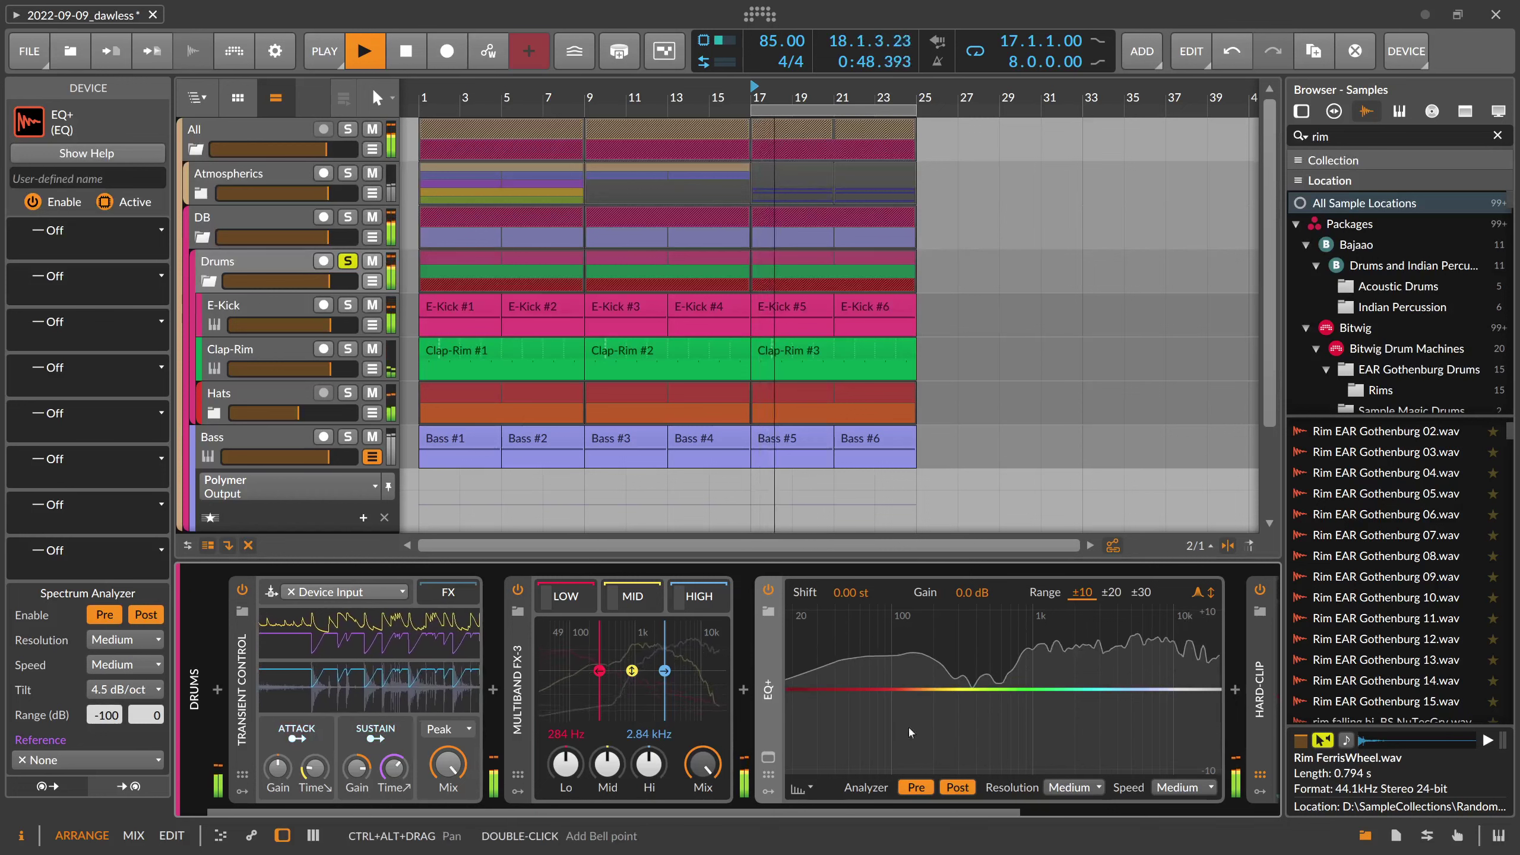
Freeze the EQ+ spectrum analyzer on the Drums group and set its tilt to 3 dB/oct
left_click(1184, 787)
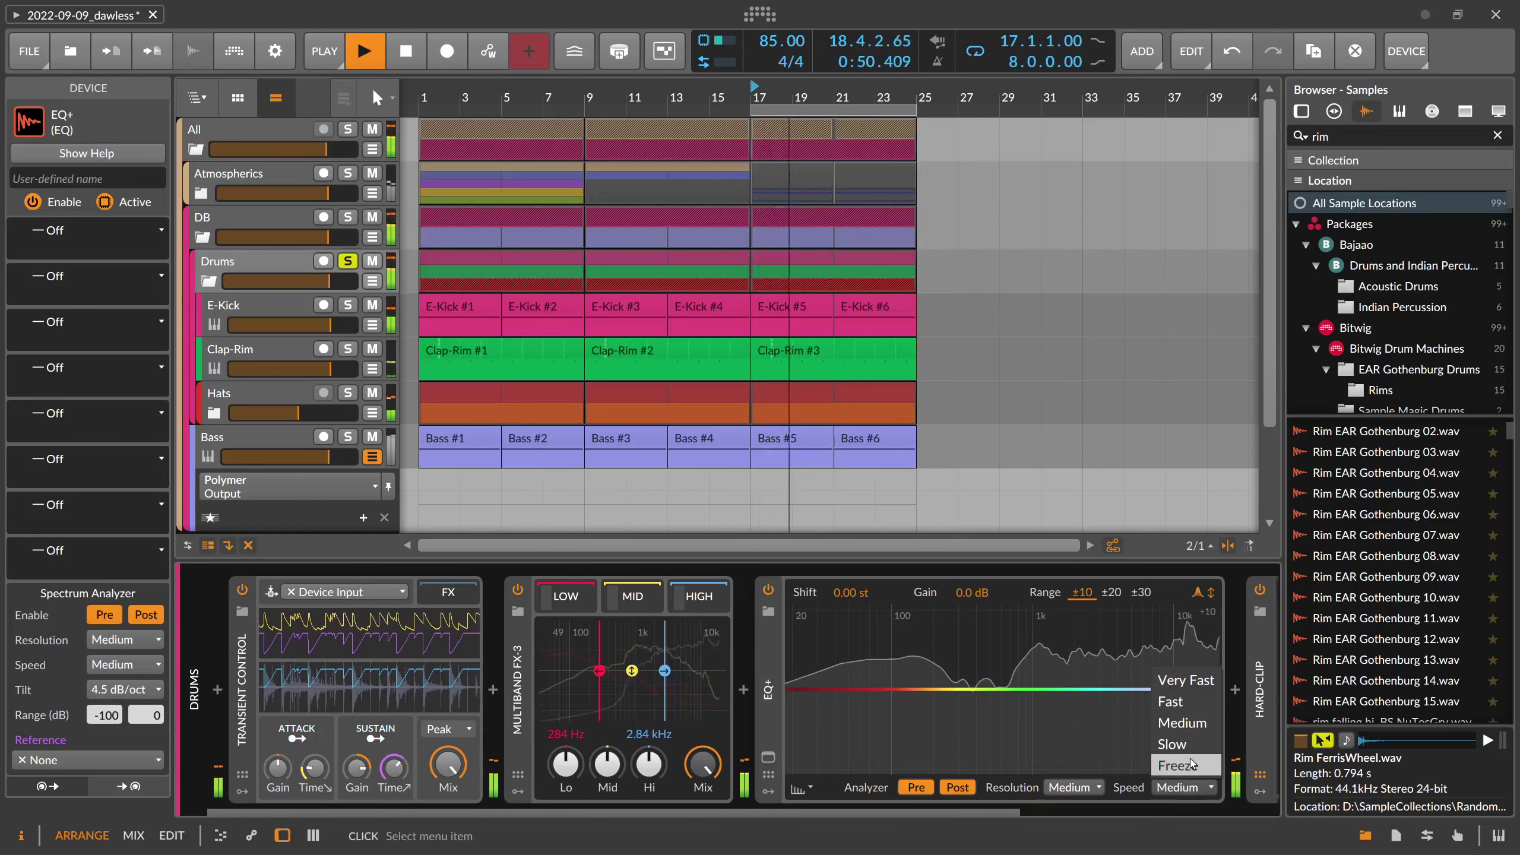
left_click(1180, 706)
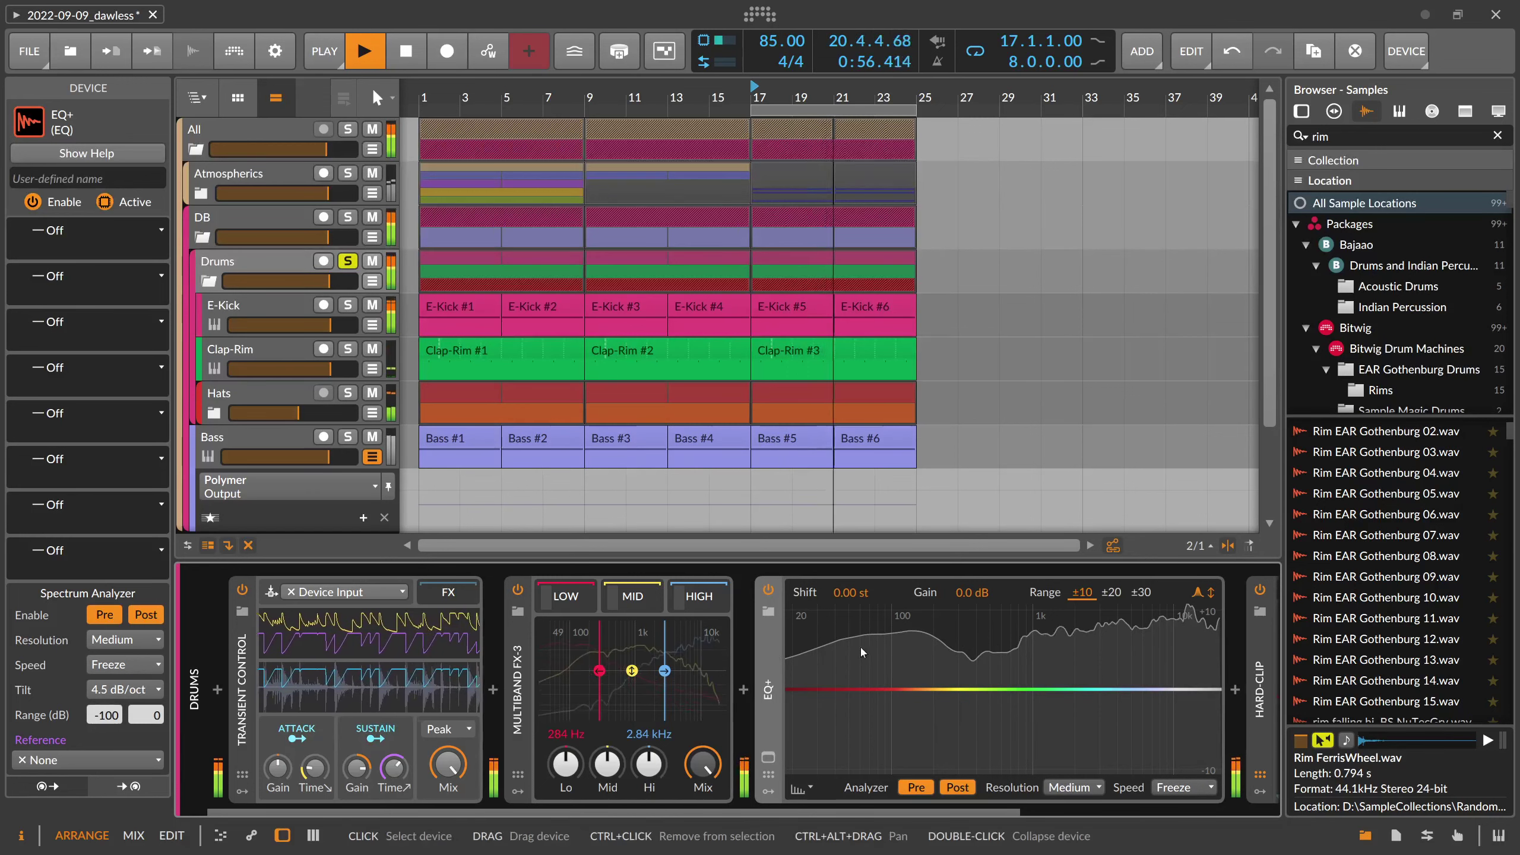
left_click(108, 690)
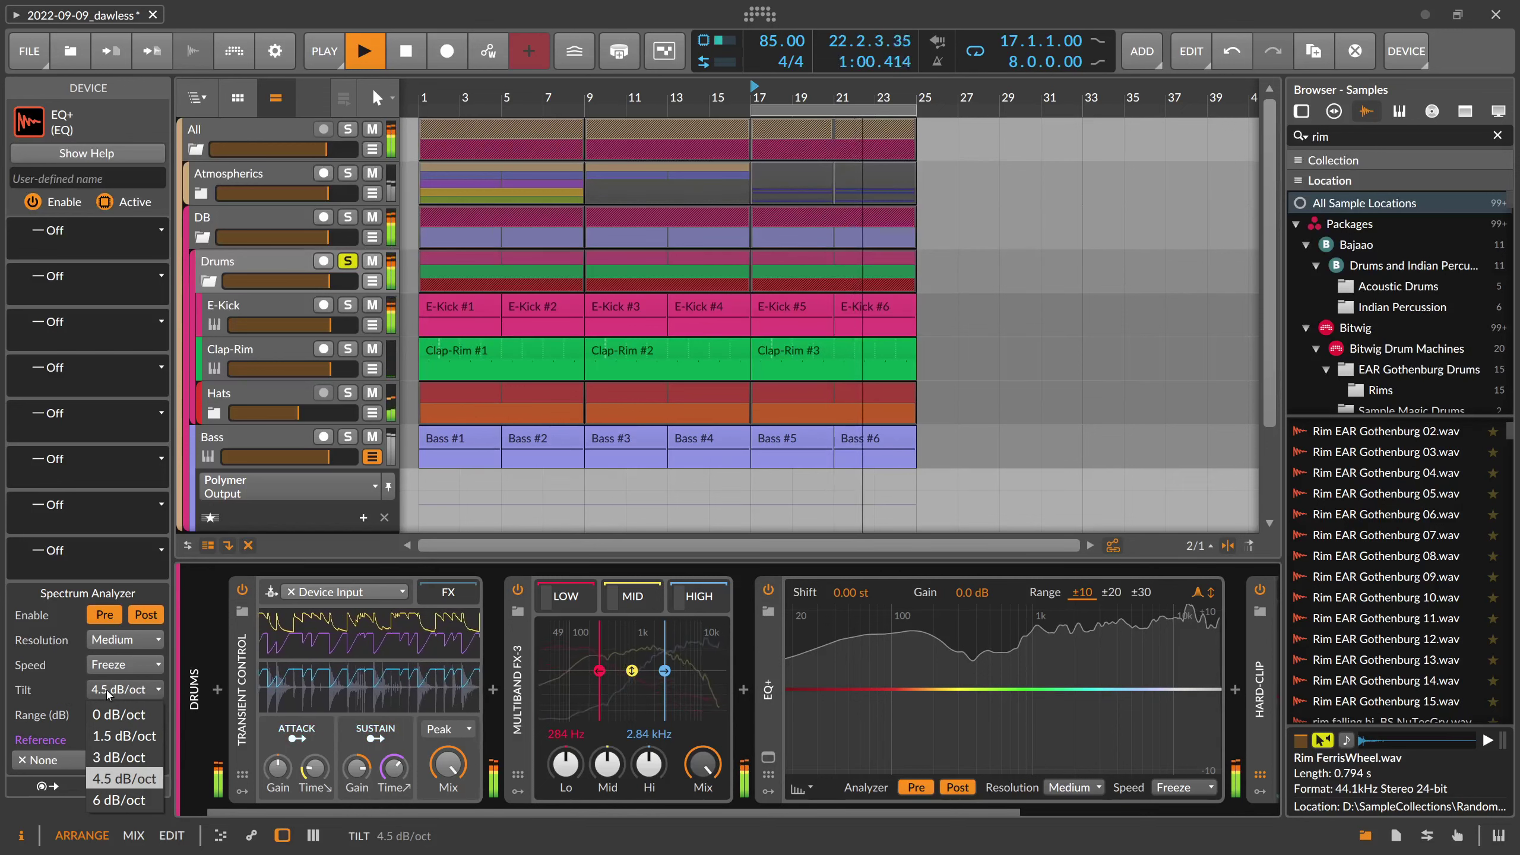
left_click(117, 760)
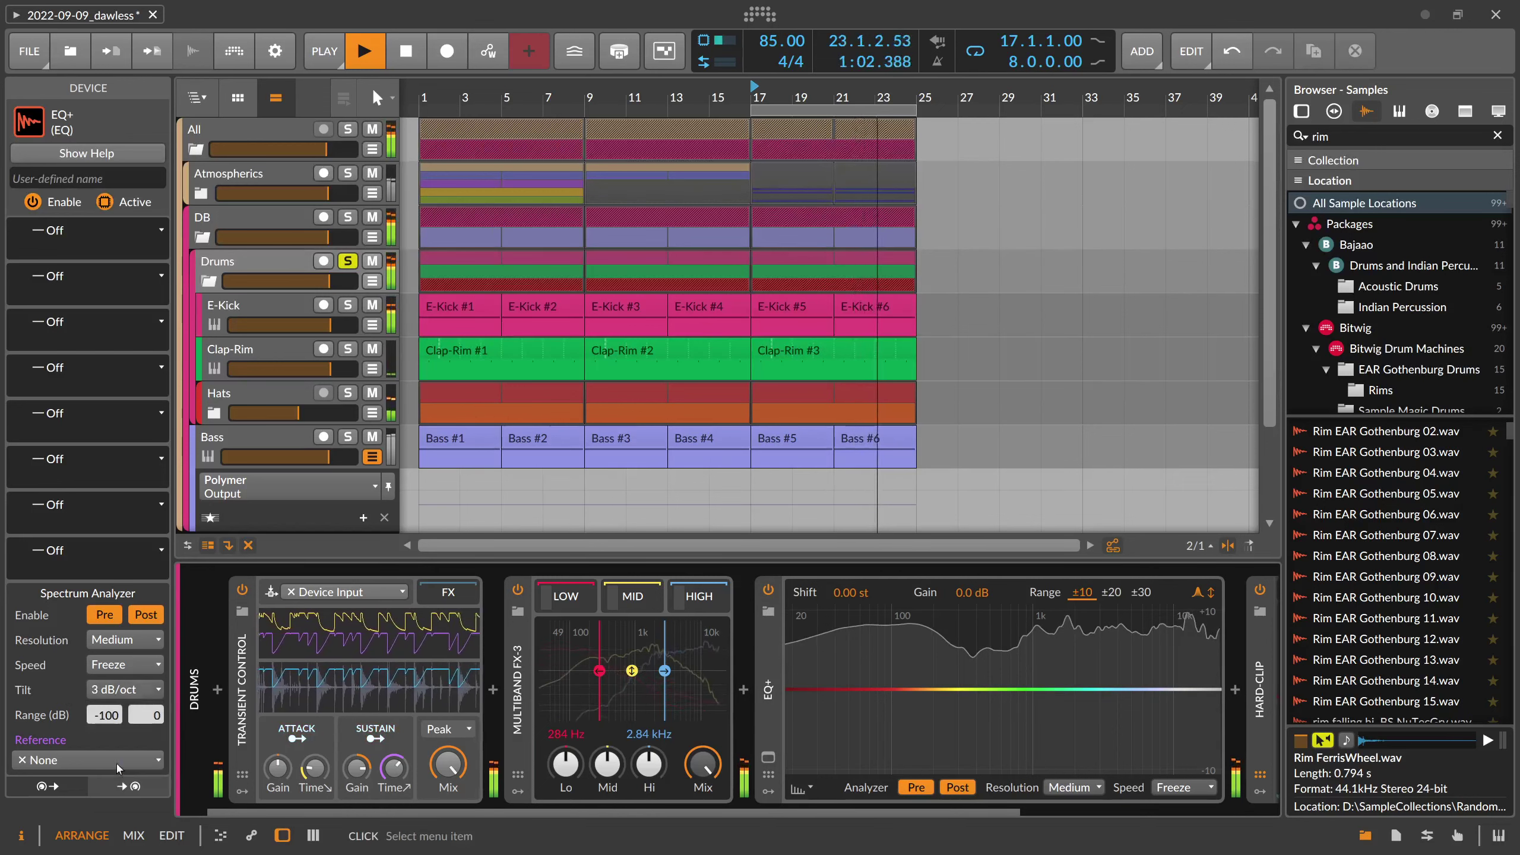
left_click(120, 690)
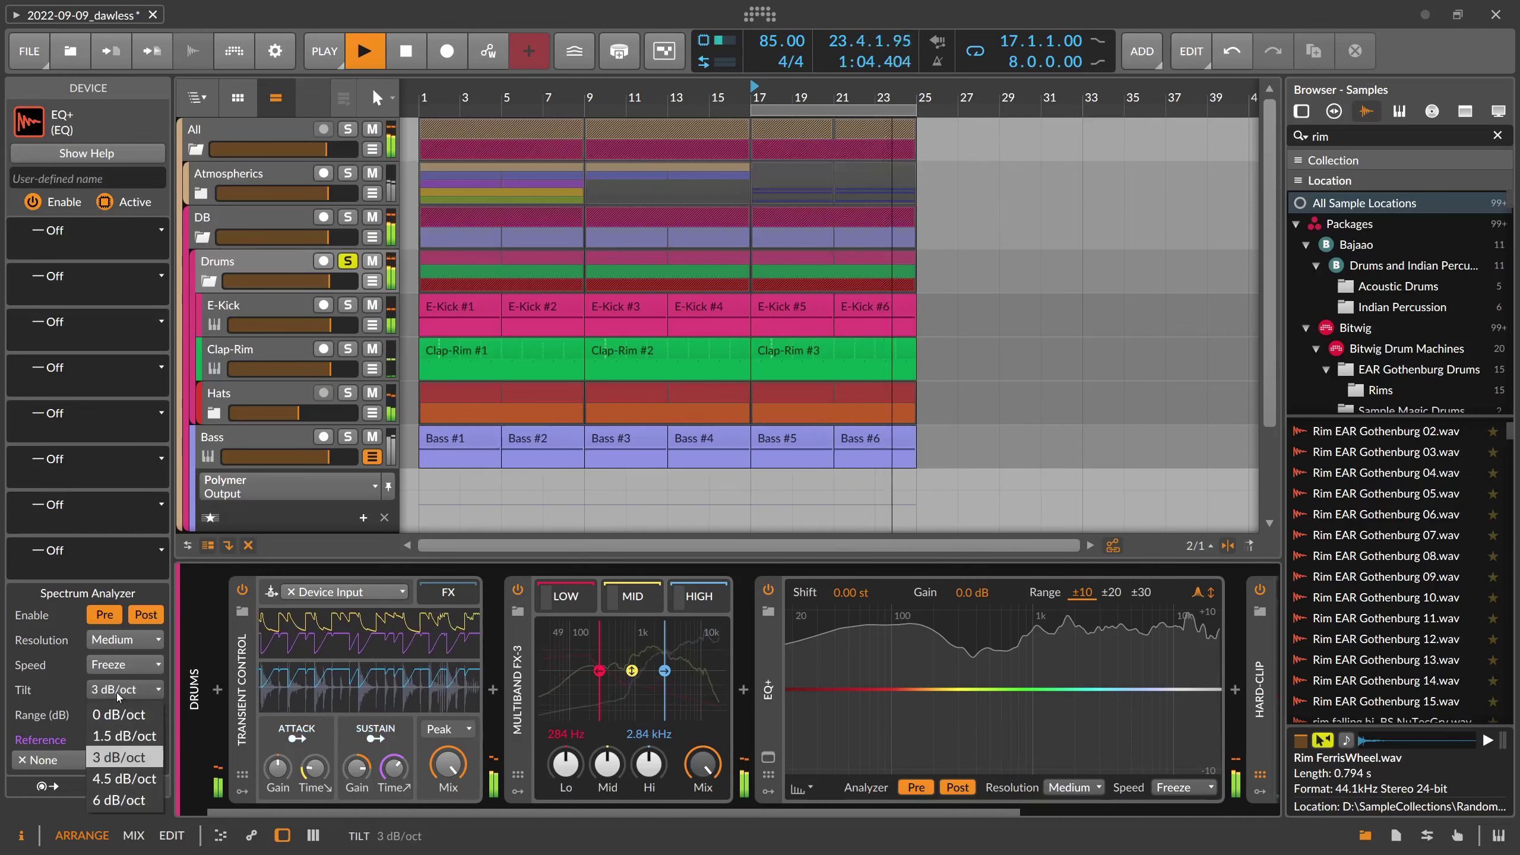
left_click(150, 694)
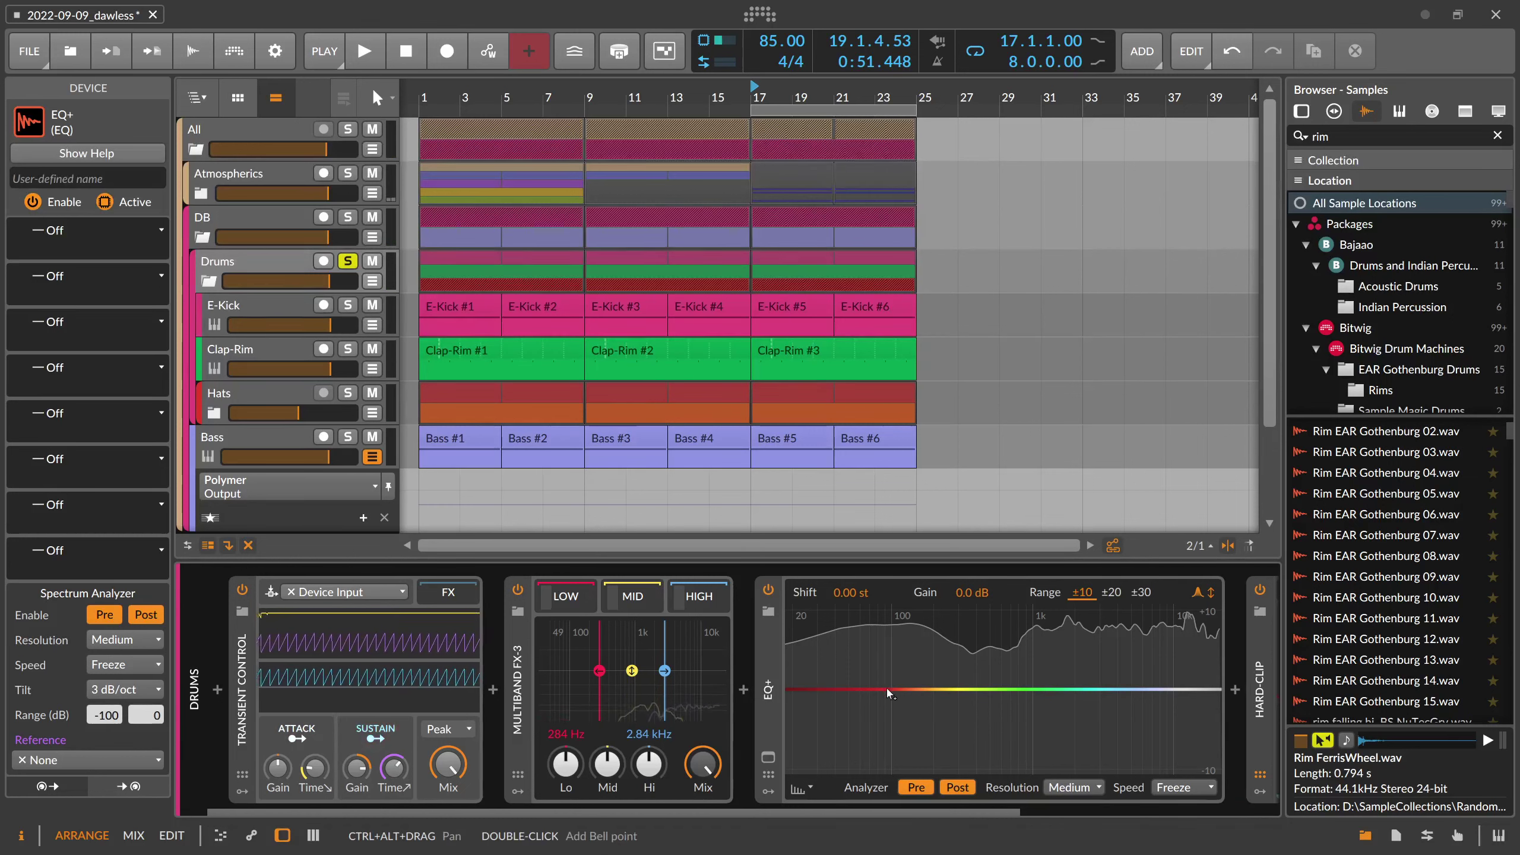
Try EQ+ bell boosts at 91.1 Hz (+2.8 dB), 629 Hz (+3.0 dB) and 5.71 kHz (+3.8 dB), and remove them
double_click(886, 666)
double_click(986, 656)
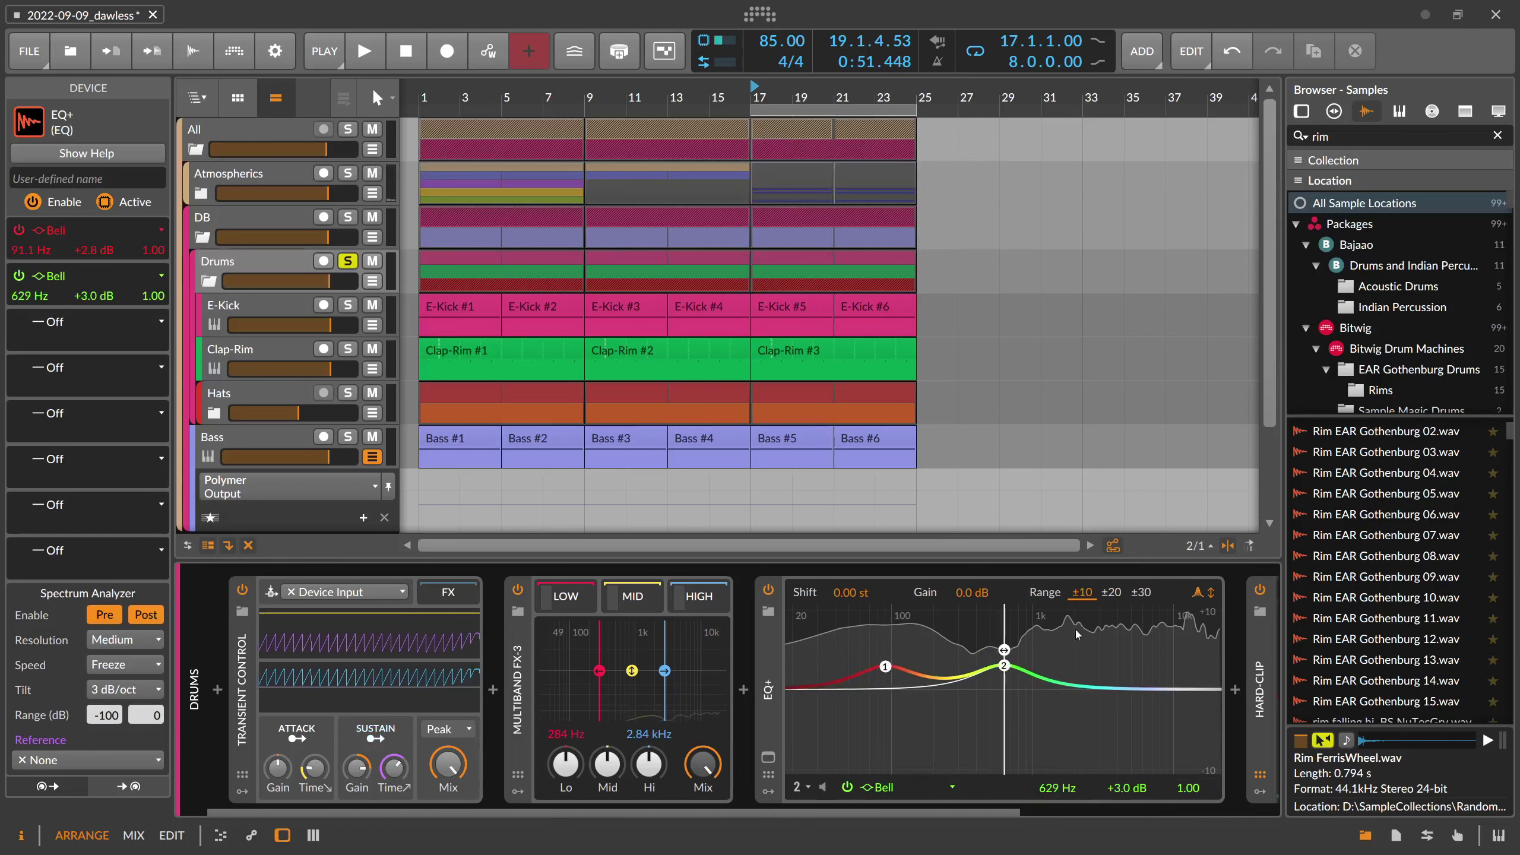
double_click(1158, 648)
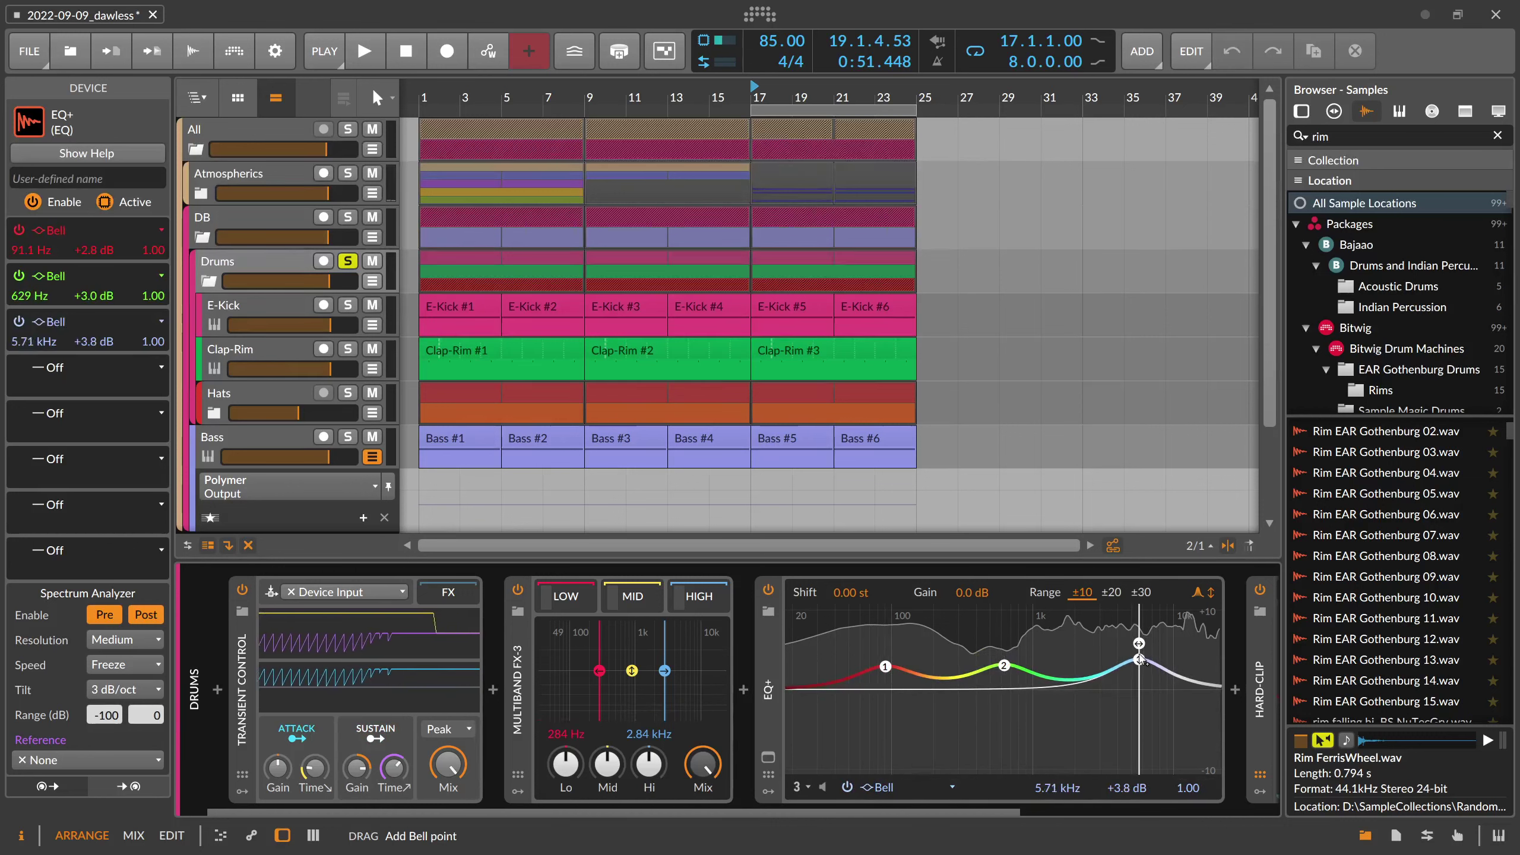
double_click(1140, 665)
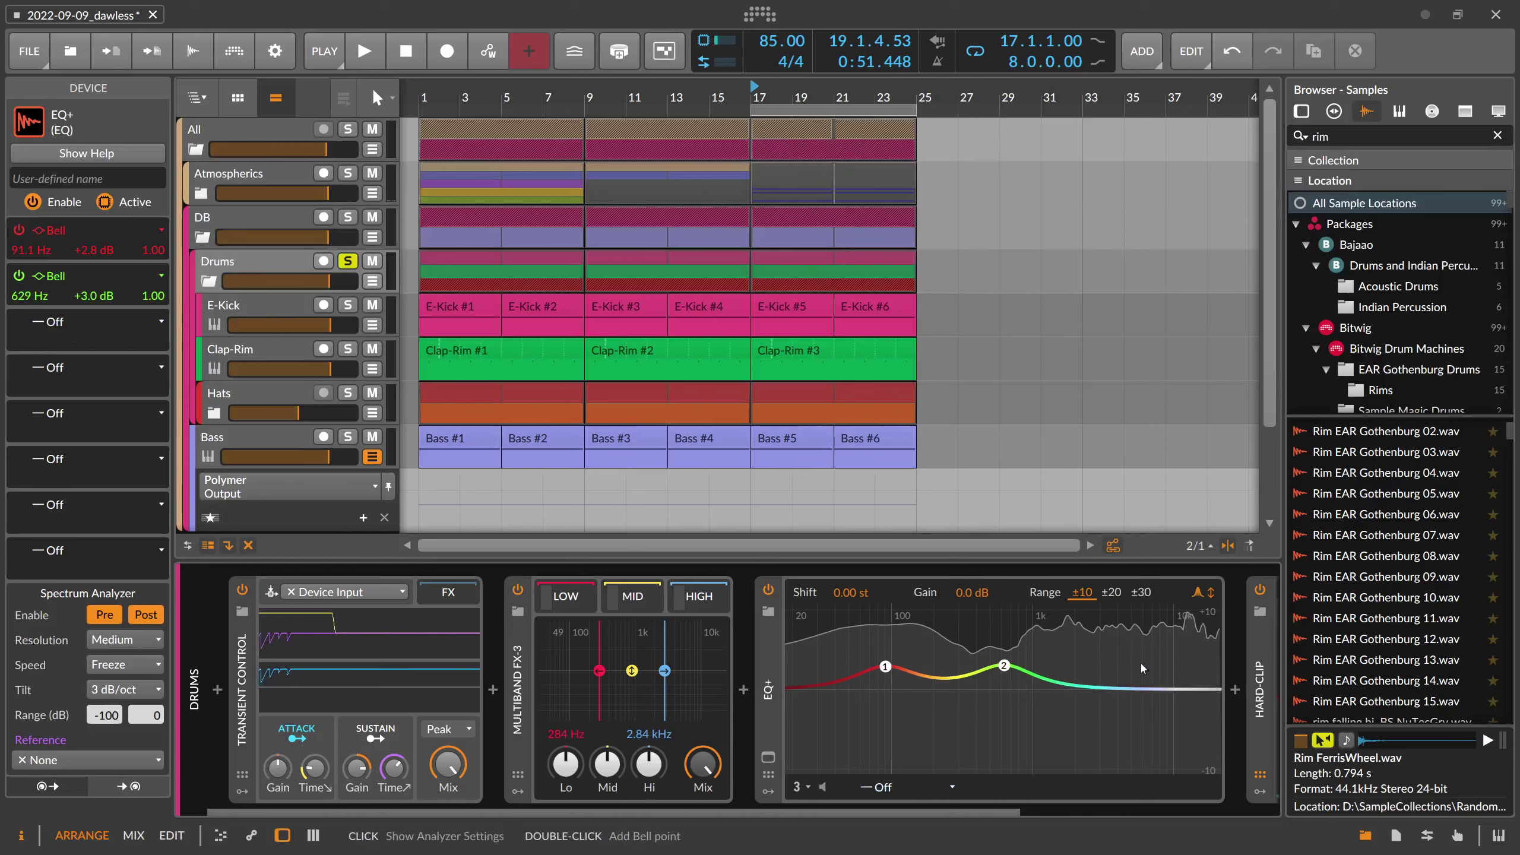
double_click(1004, 667)
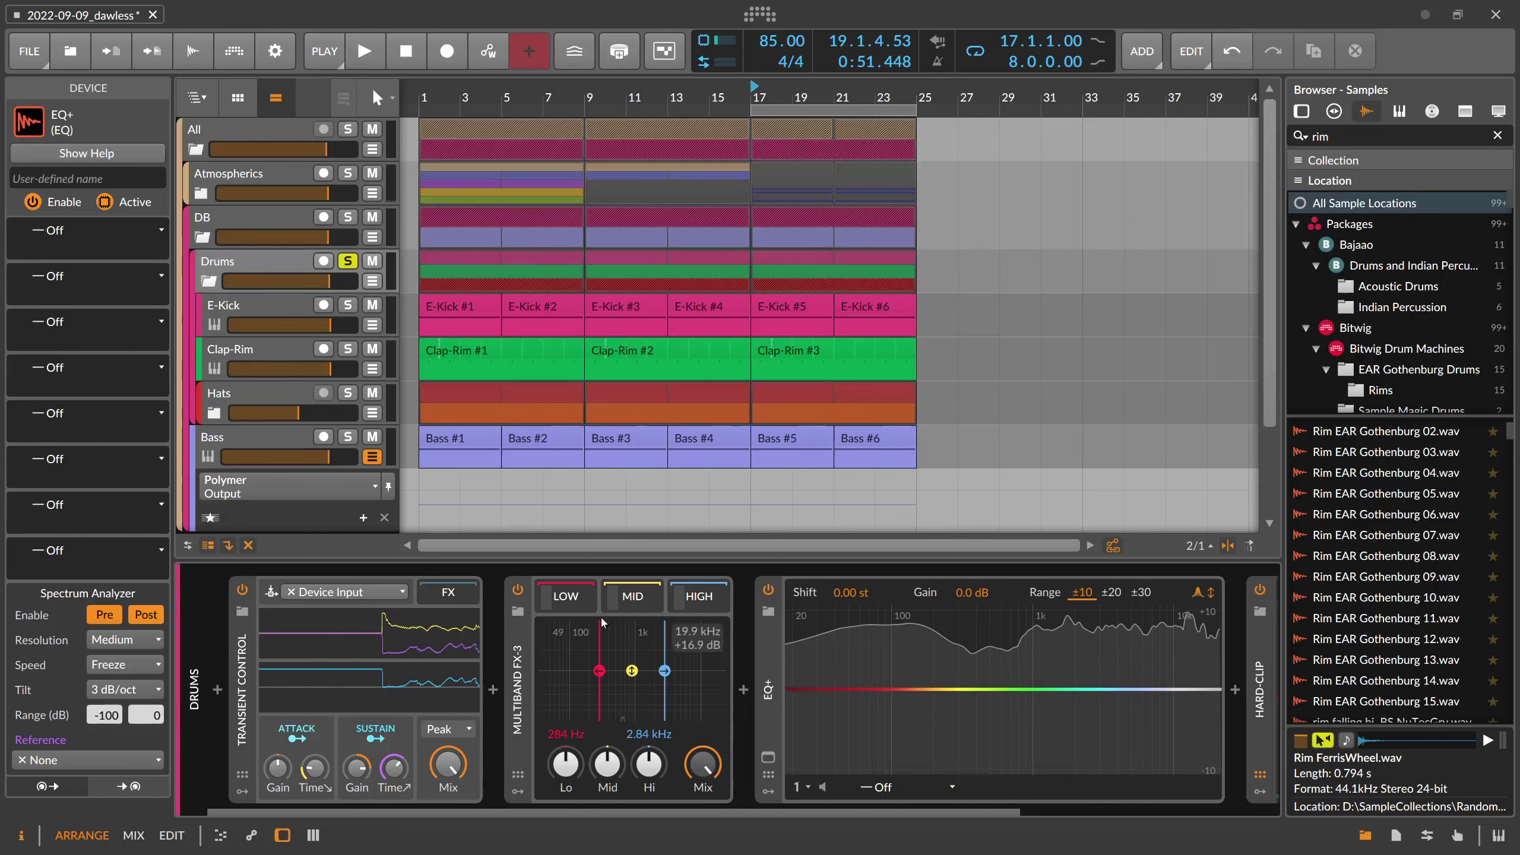
Inspect the Peak Limiter in the low, mid and high band chains of Multiband FX-3, and hide the chain
key("ctrl+v")
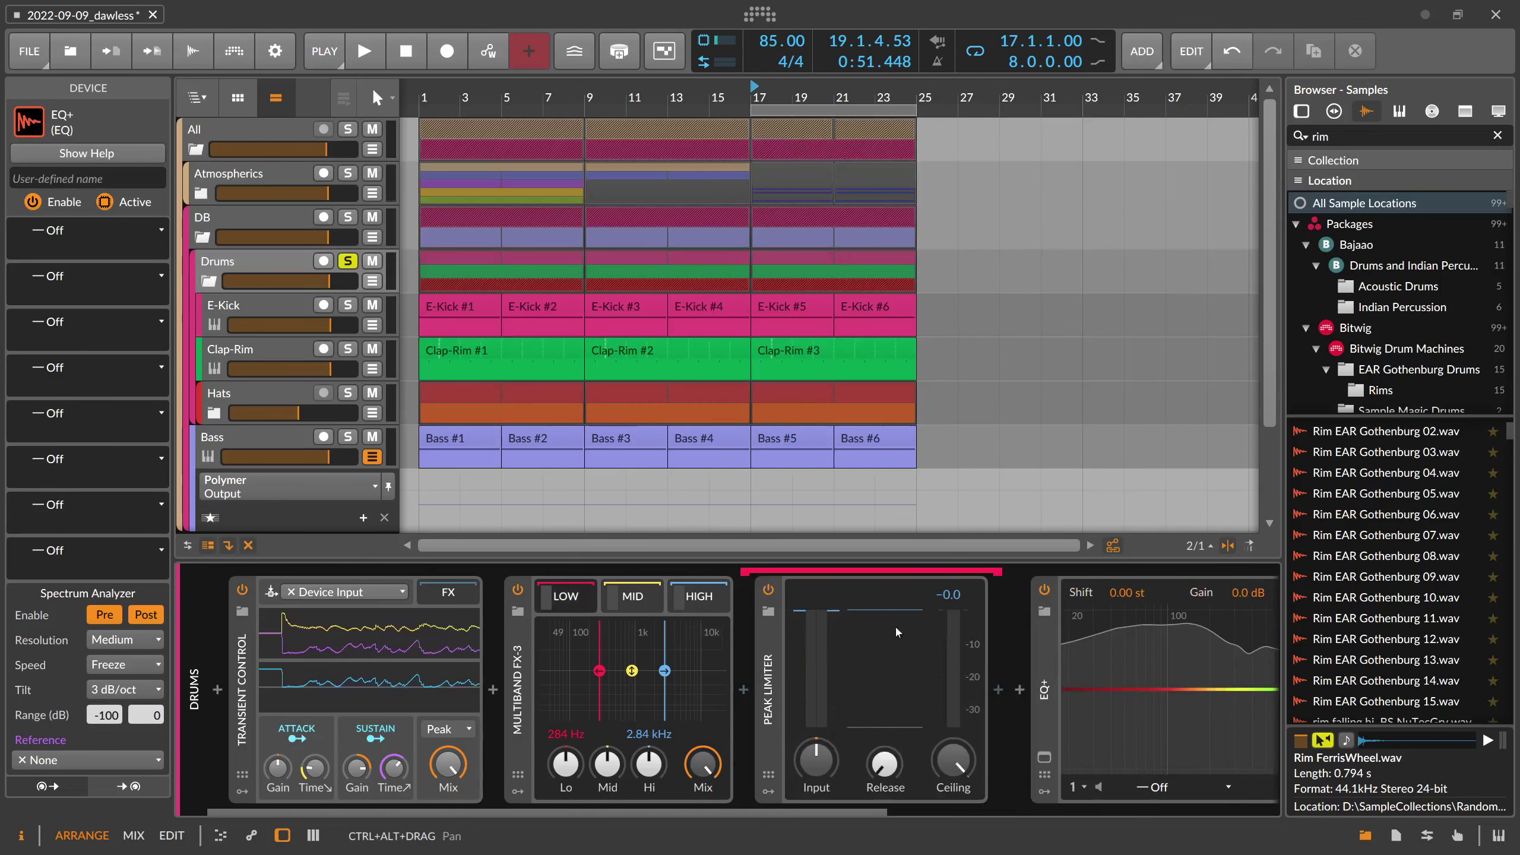
left_click(641, 603)
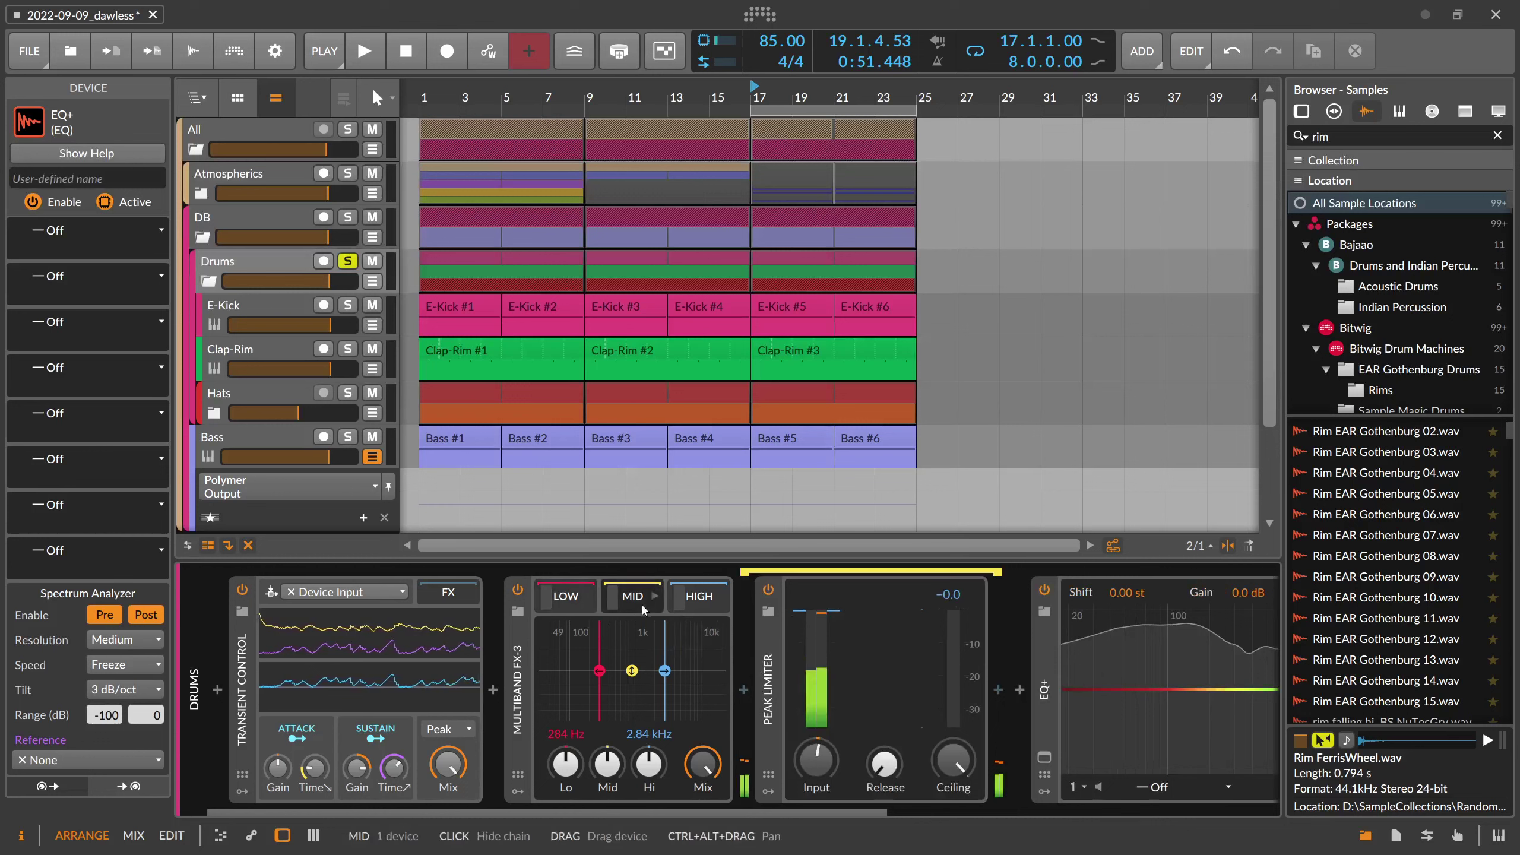
left_click(705, 603)
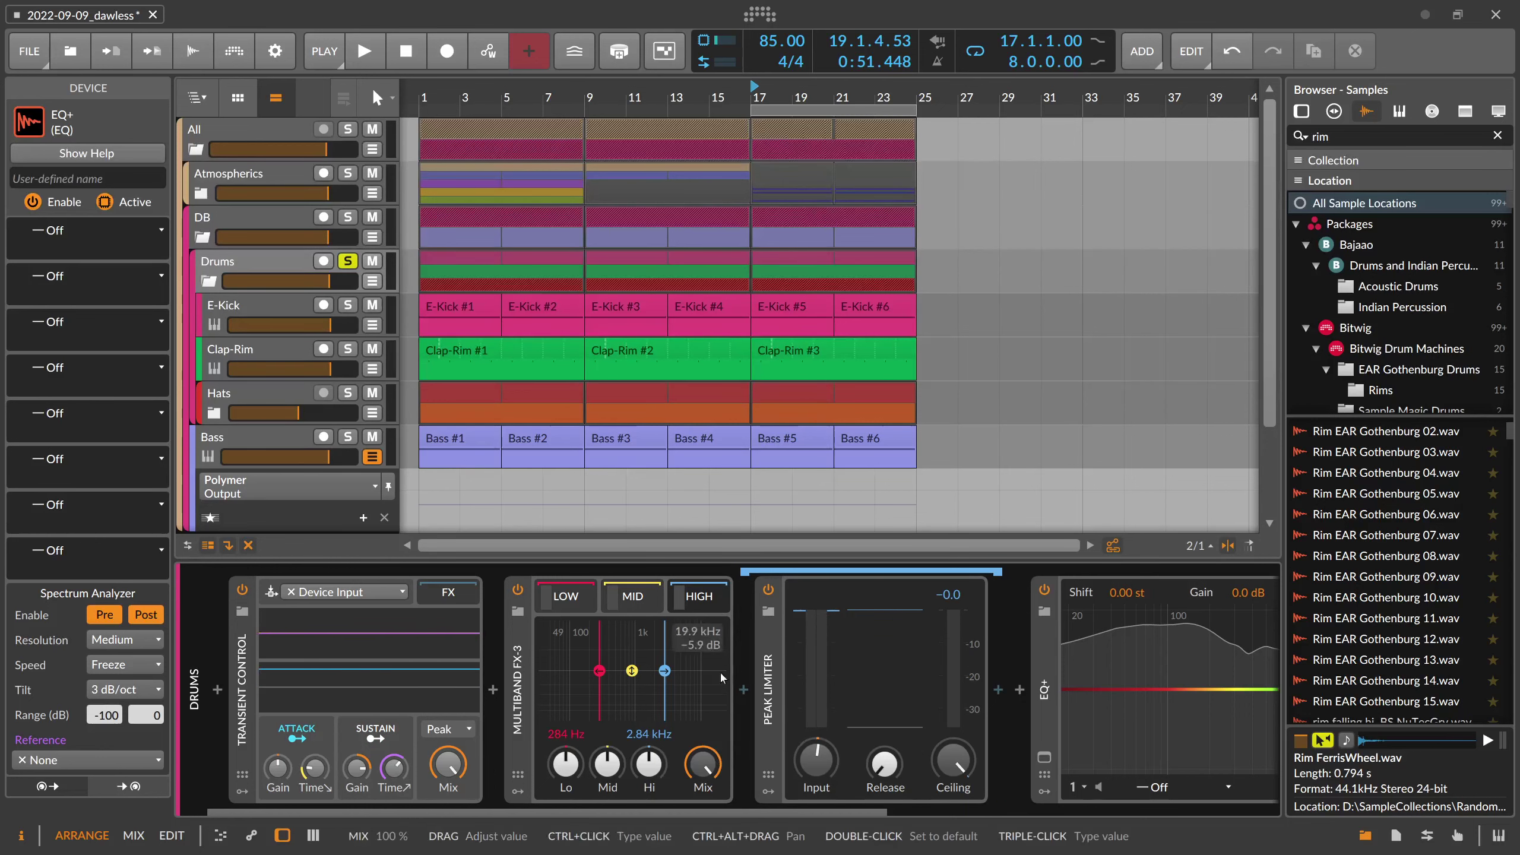
left_click(705, 598)
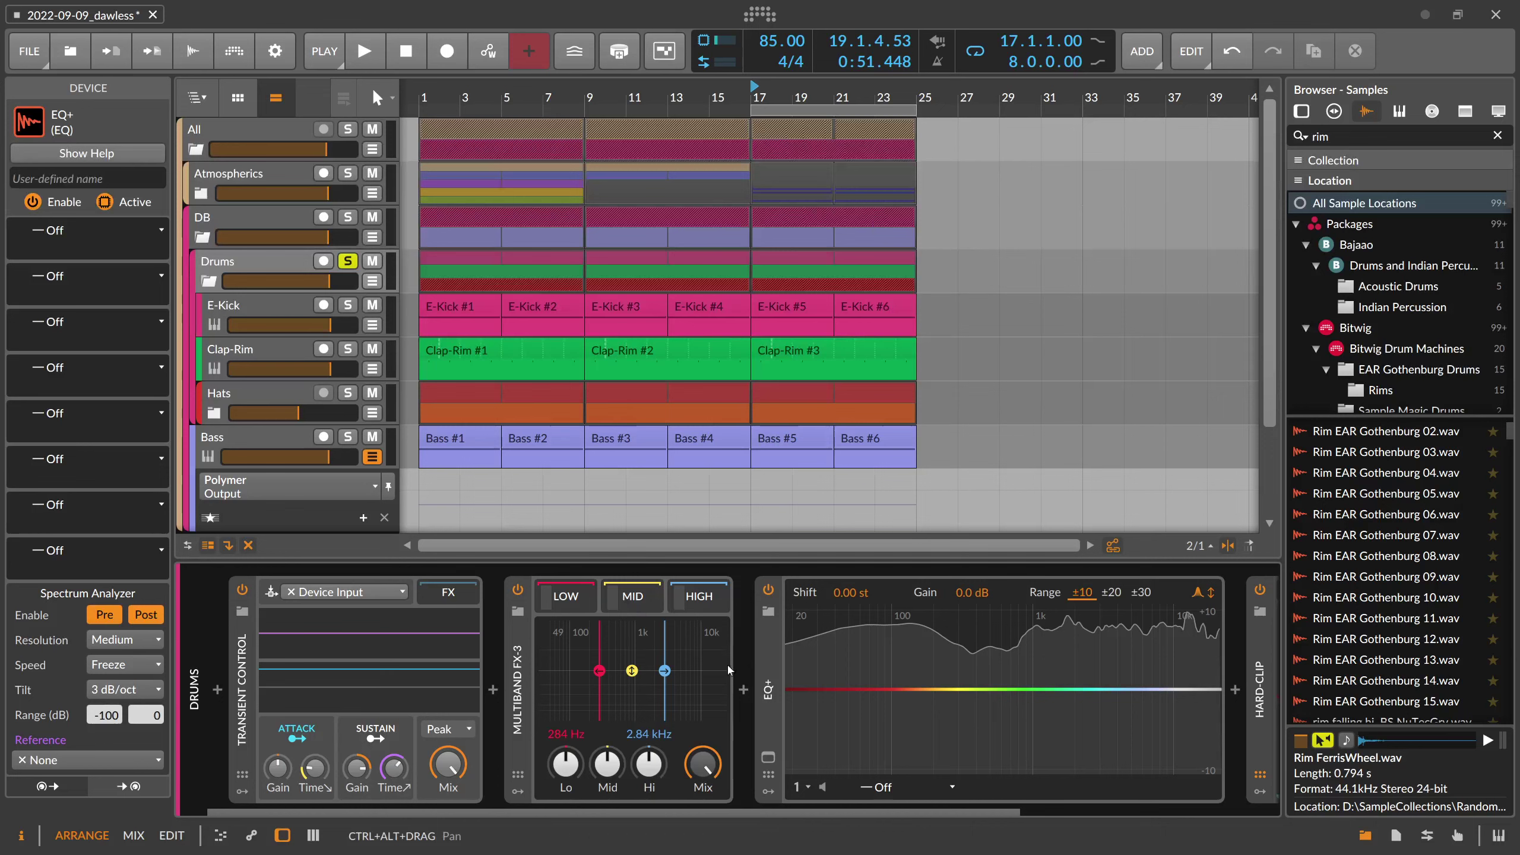
Try raising the input gain of the low-band Peak Limiter to about +8.3 dB during playback, and hide the chain
scroll(728, 808, "right", 1)
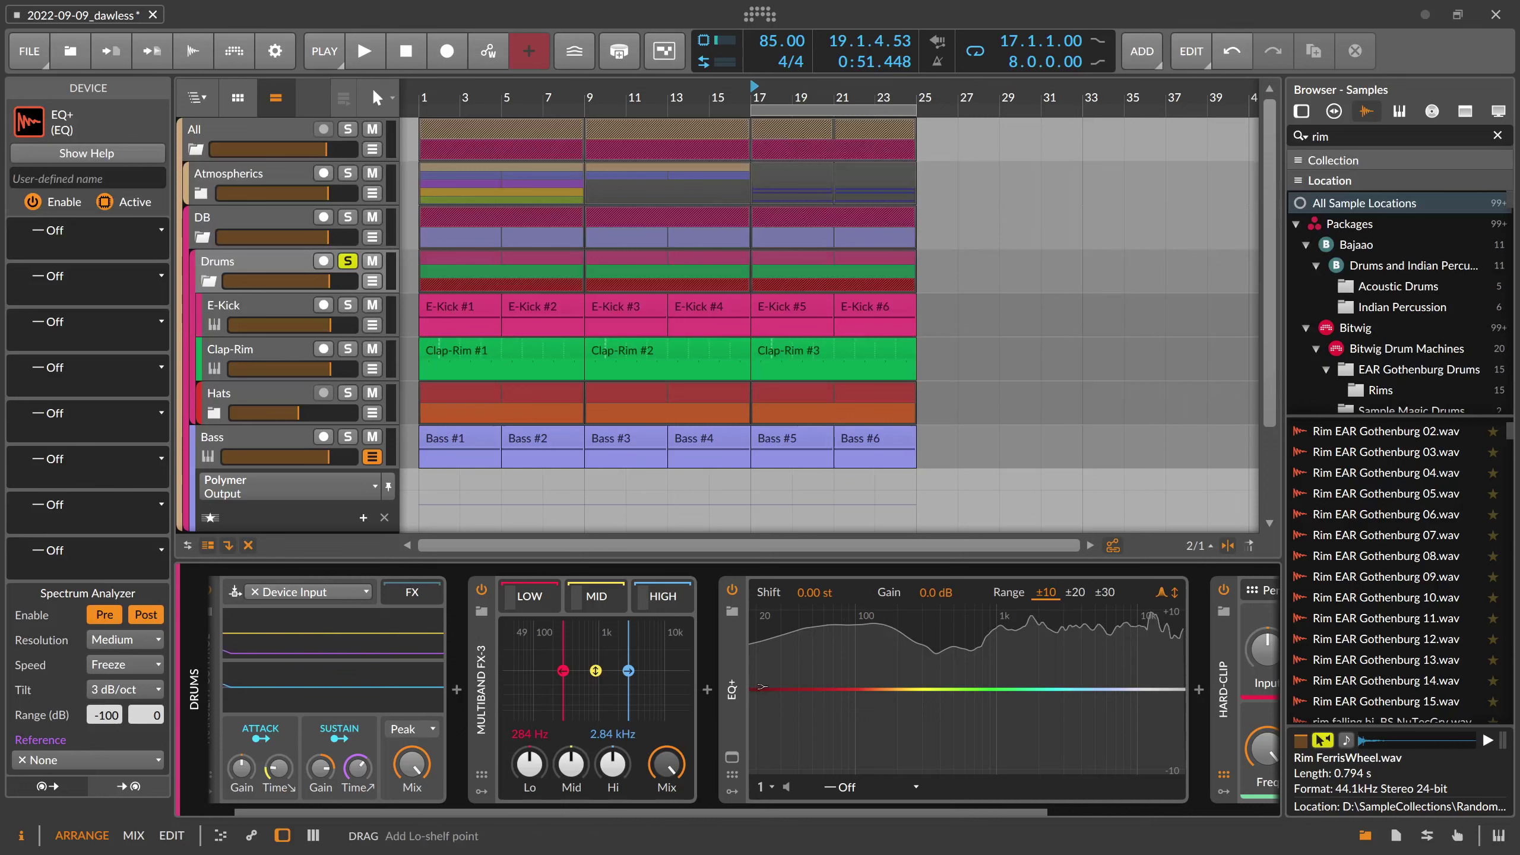
key("ctrl+z")
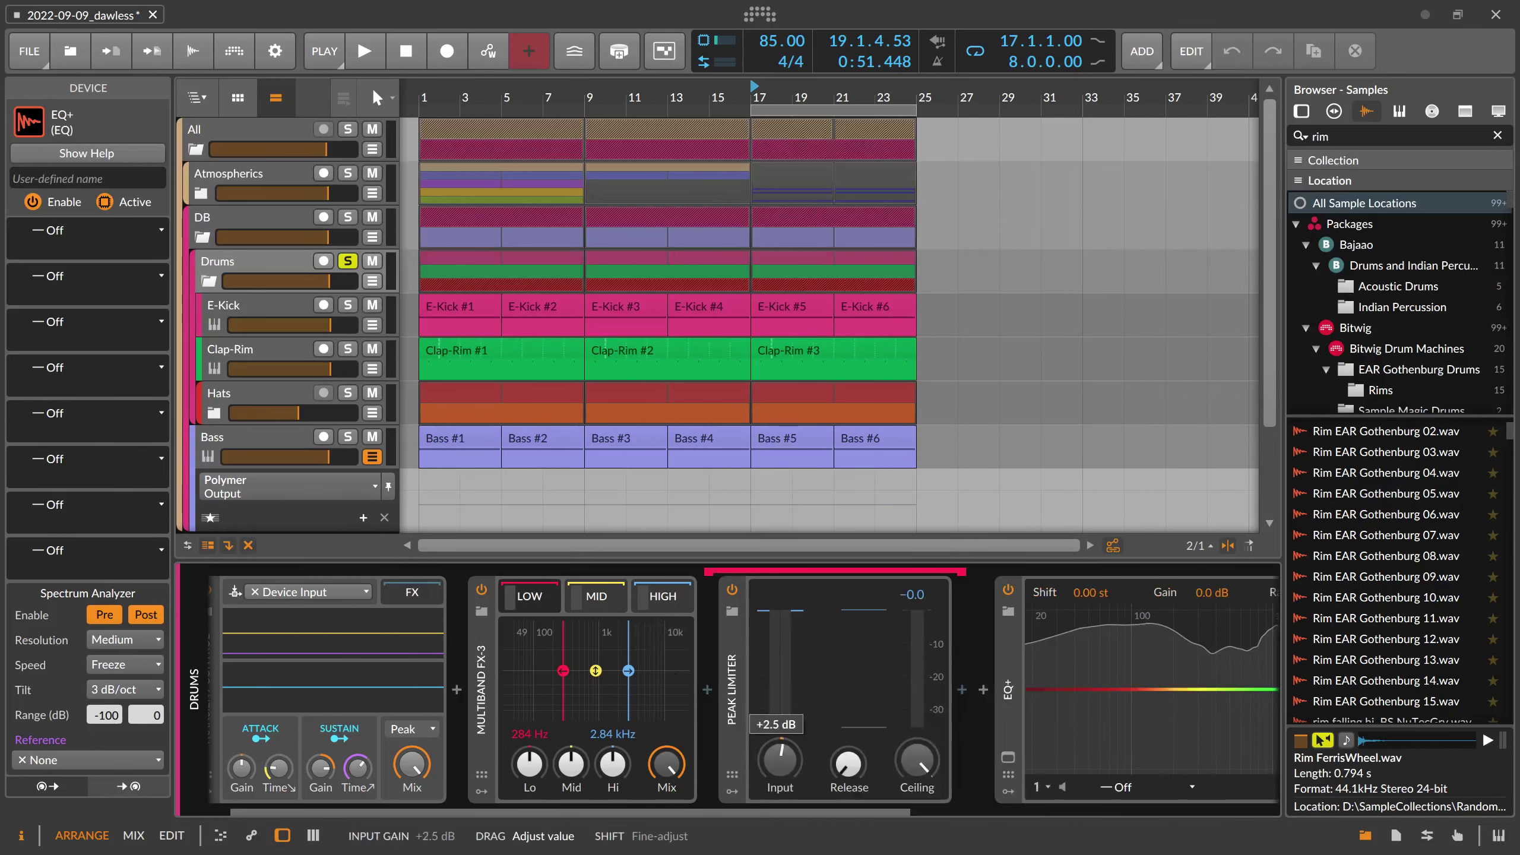
key("space")
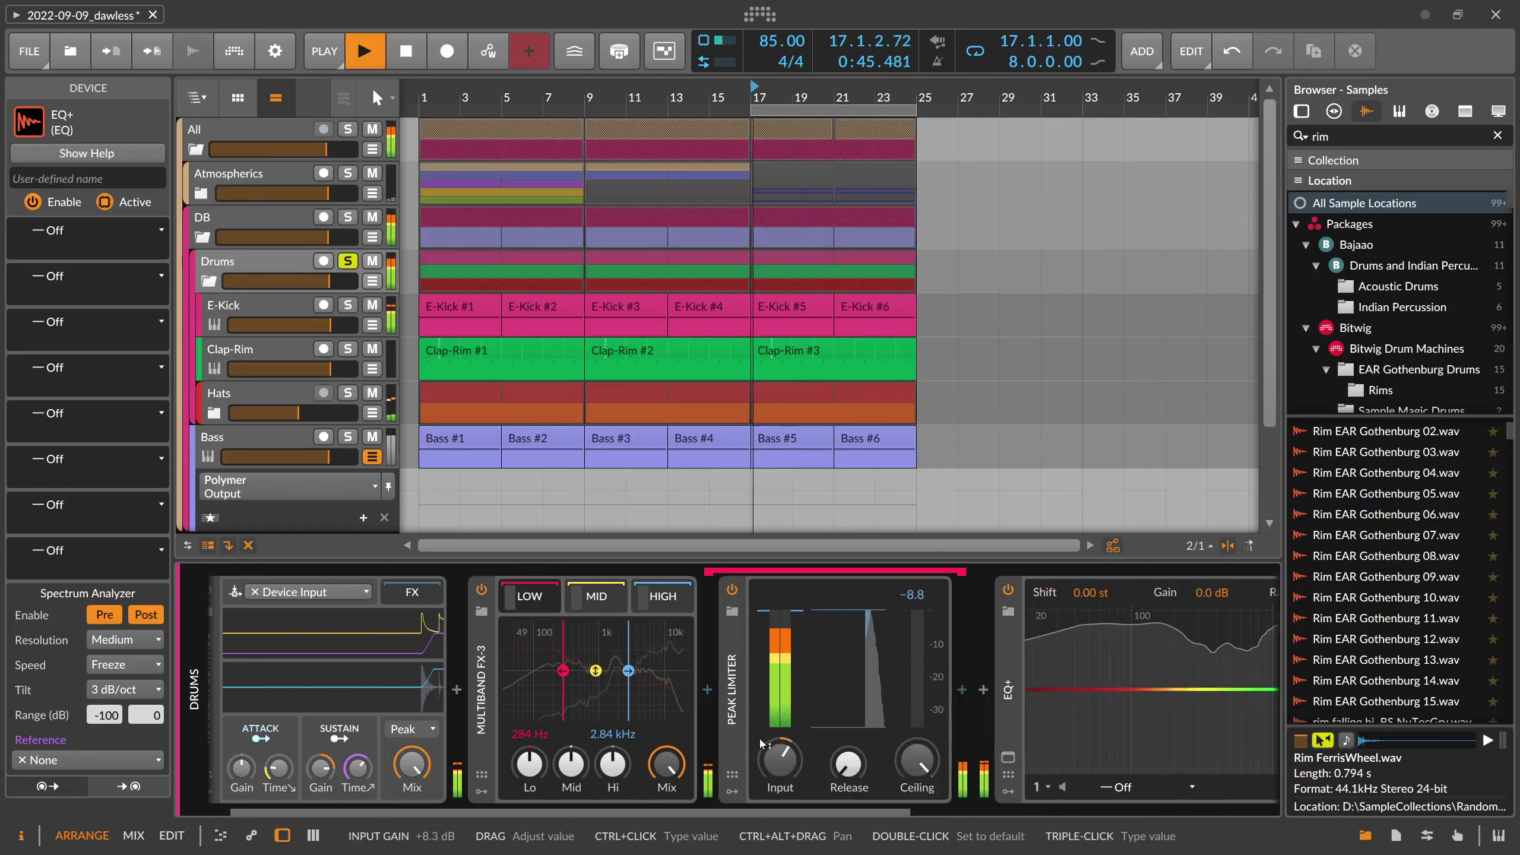
left_click_drag(780, 759, 780, 757)
key("Delete")
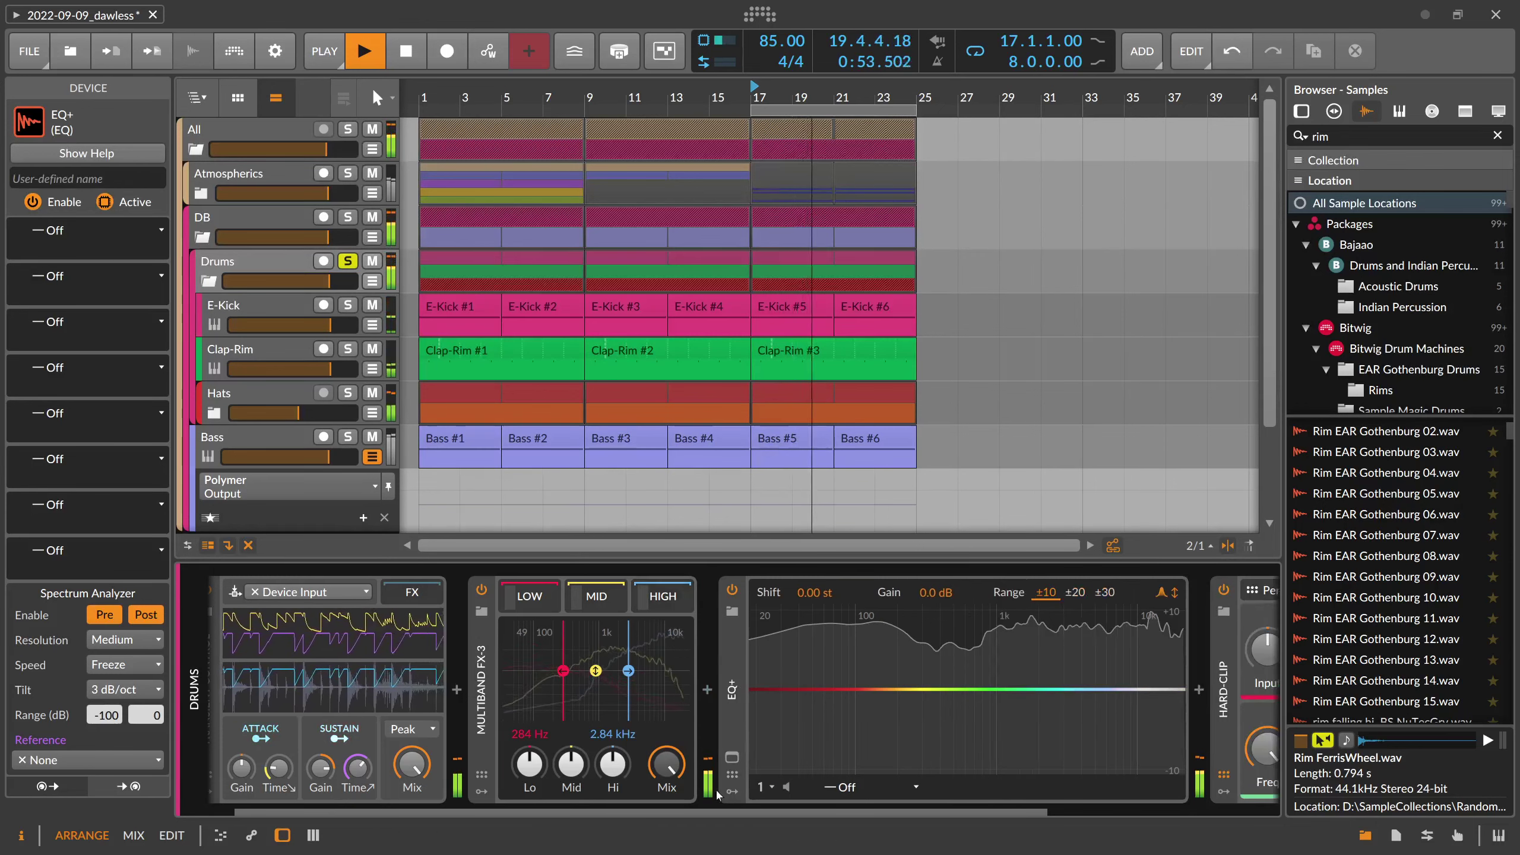
Set the EQ+ analyzer speed to Freeze during playback and stop the transport
left_click(1146, 788)
left_click(1143, 767)
left_click(1146, 787)
left_click(1142, 767)
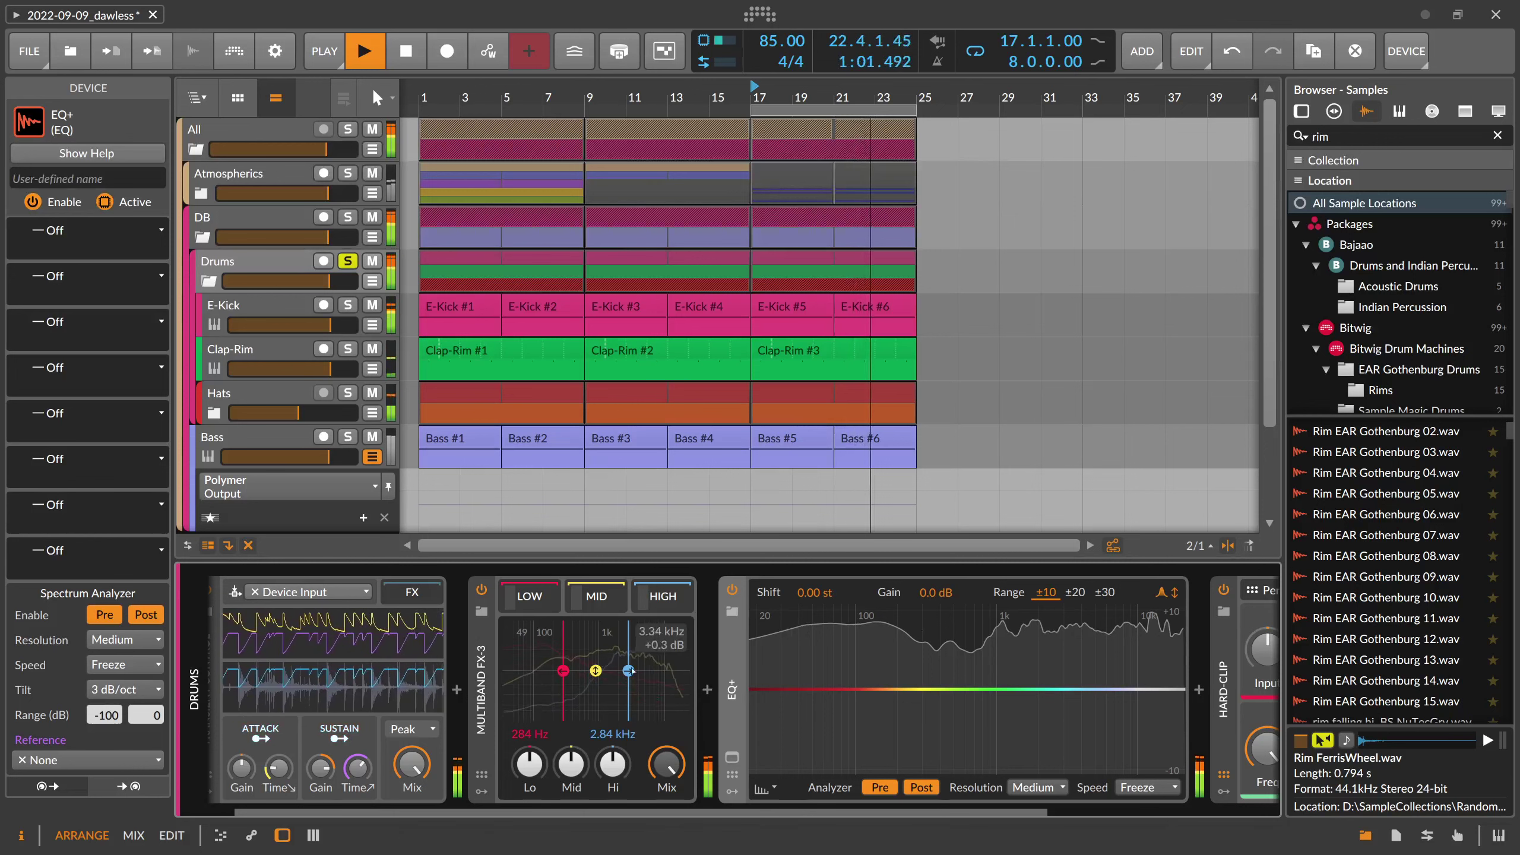
key("space")
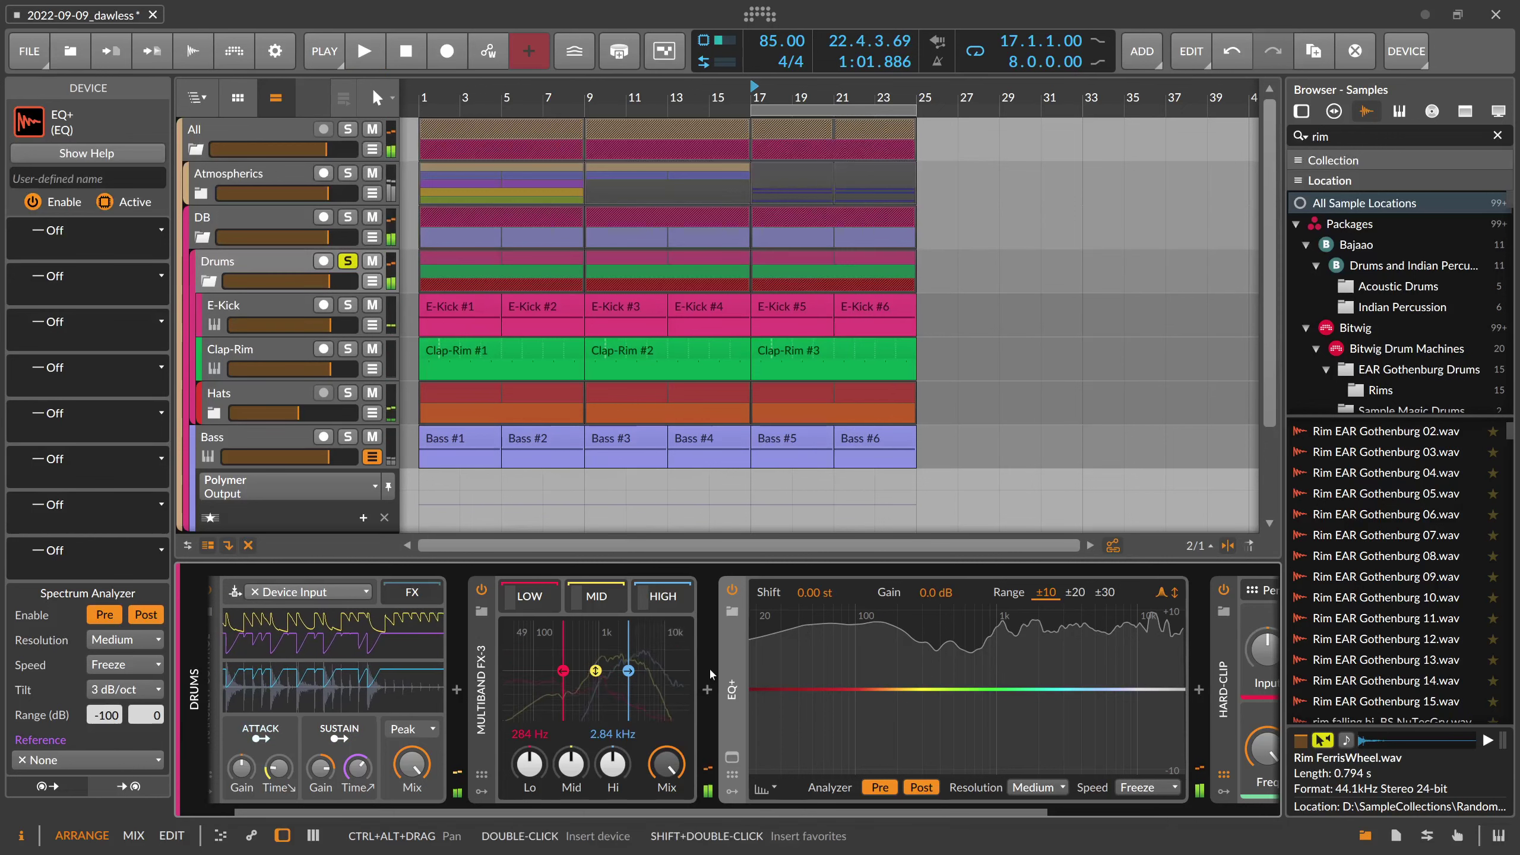
Delete the Multiband FX-3 and EQ+ devices from the Drums device chain
left_click_drag(702, 802, 599, 815)
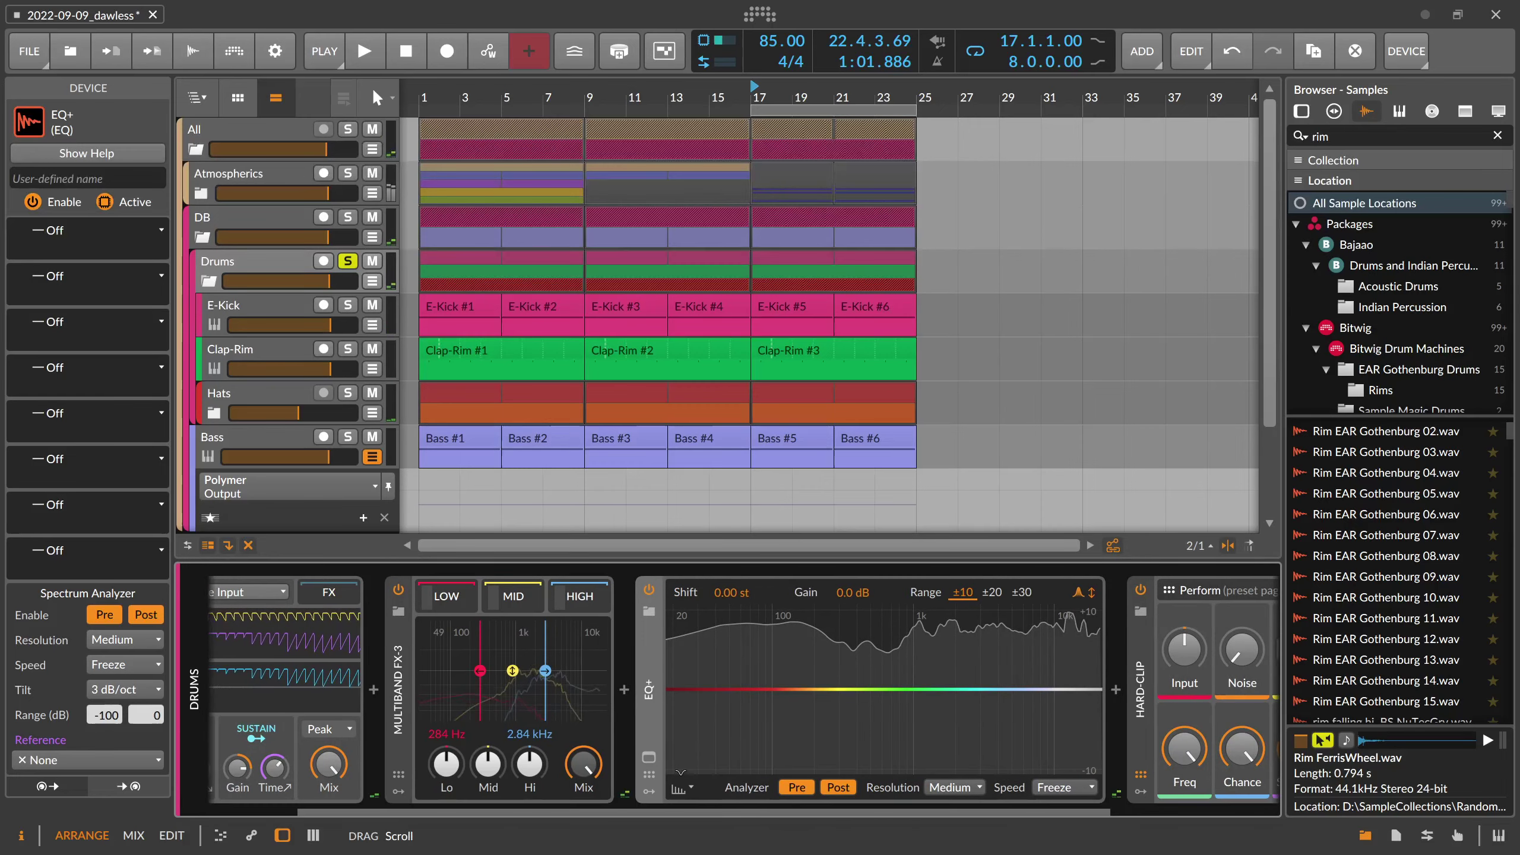
key("Delete")
left_click(522, 697)
key("Delete")
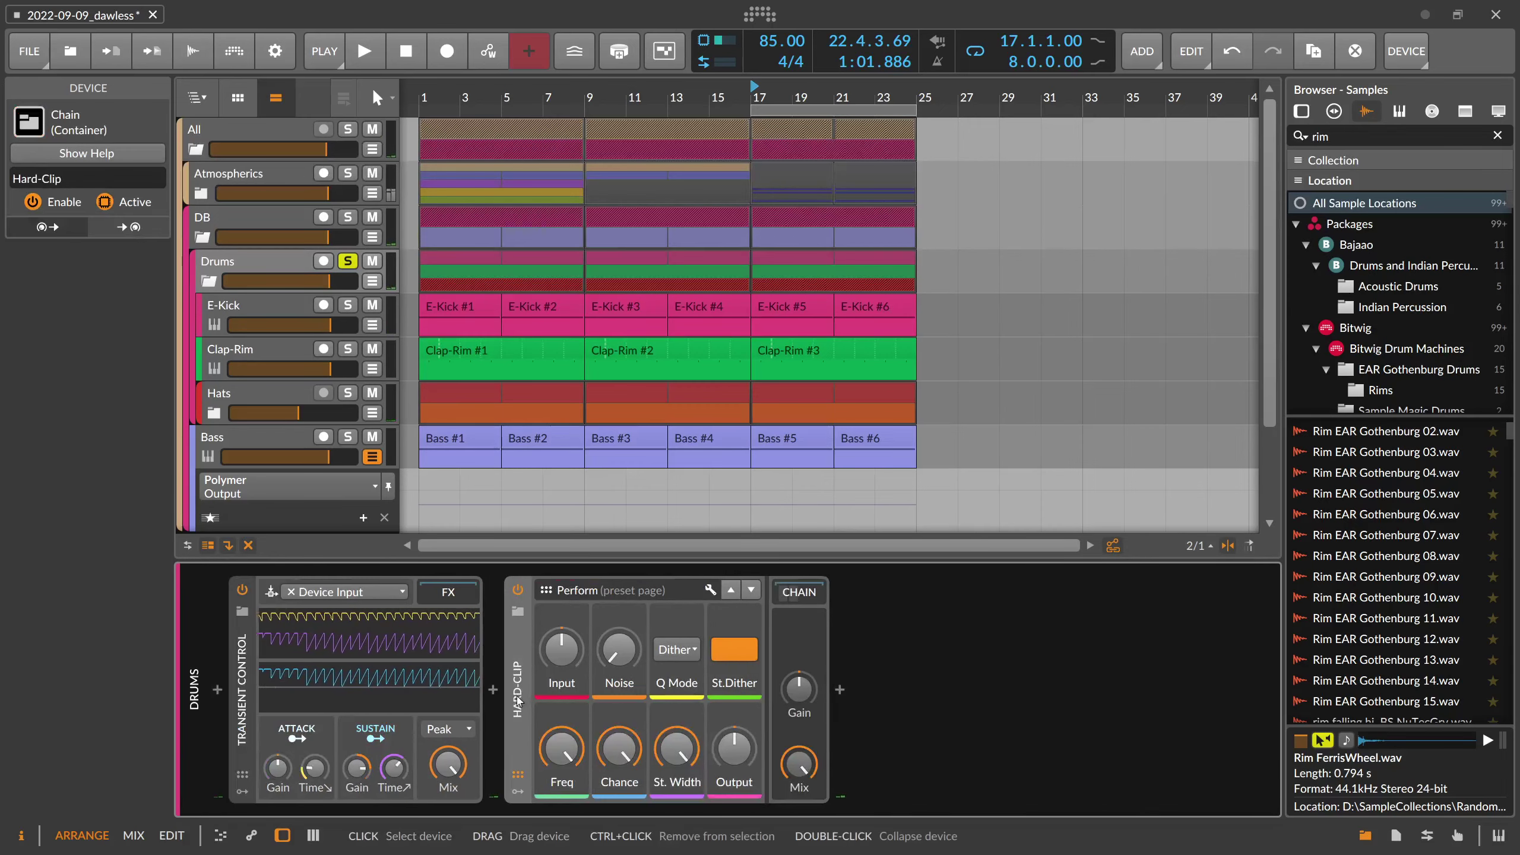
Insert the preset "Crossover dpMeter TP 0 Clip" between Transient Control and Hard-Clip in the Drums chain
left_click(495, 695)
type("cross")
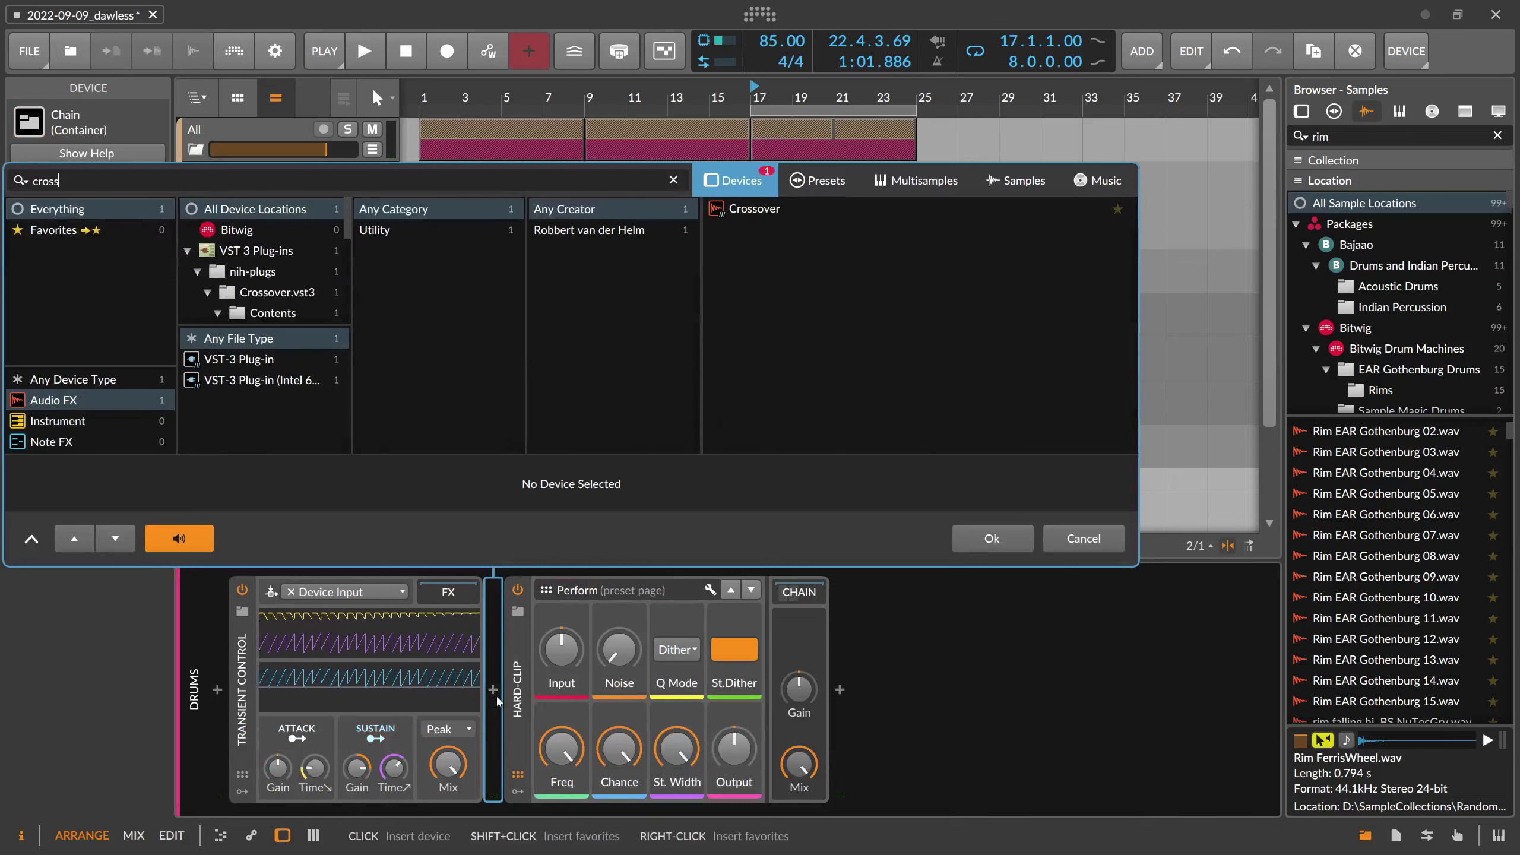
left_click(808, 187)
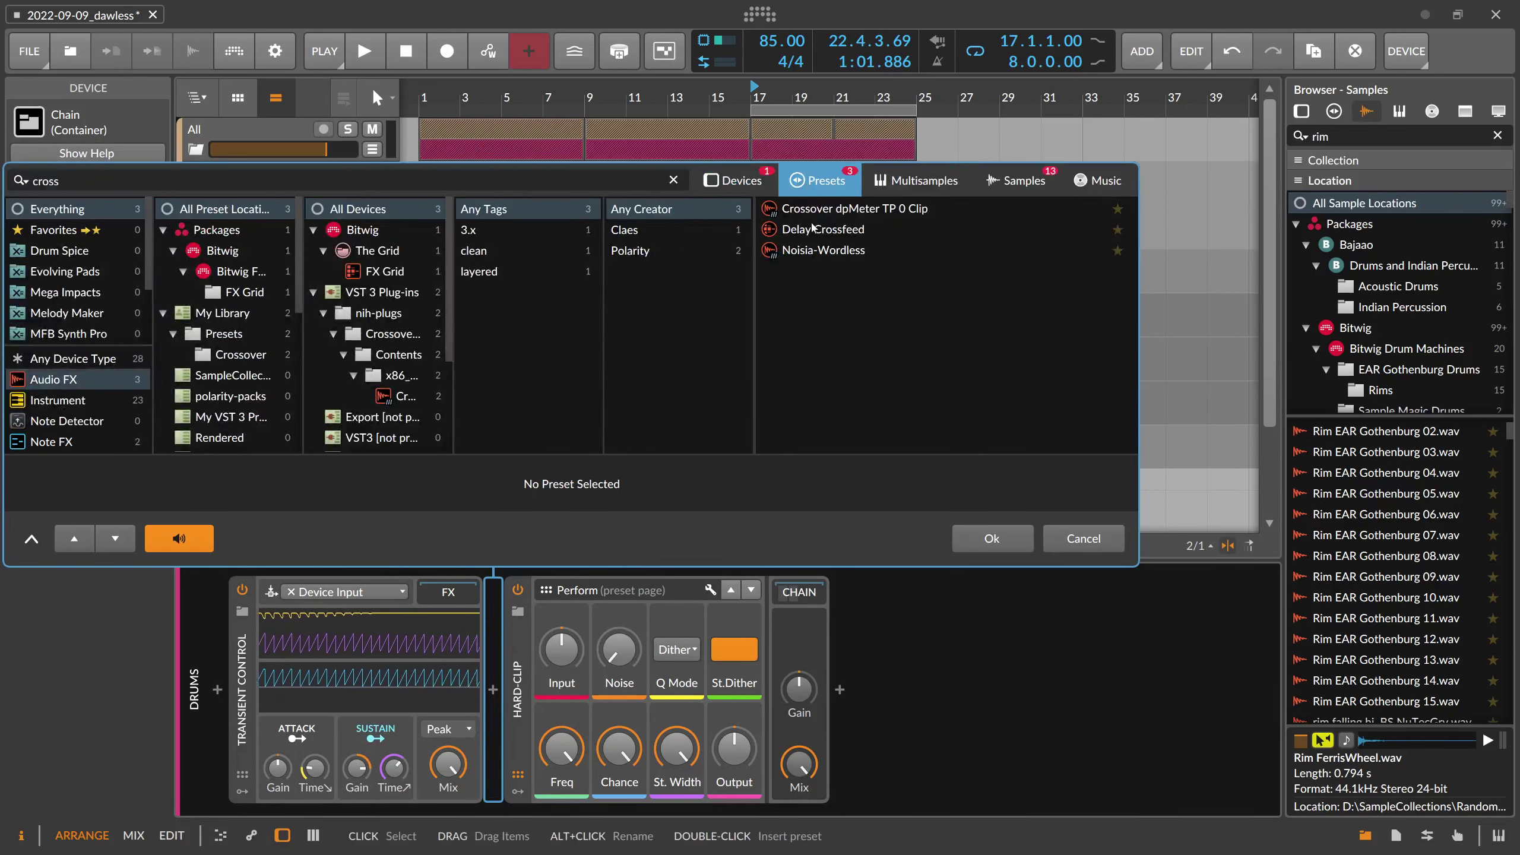
double_click(817, 210)
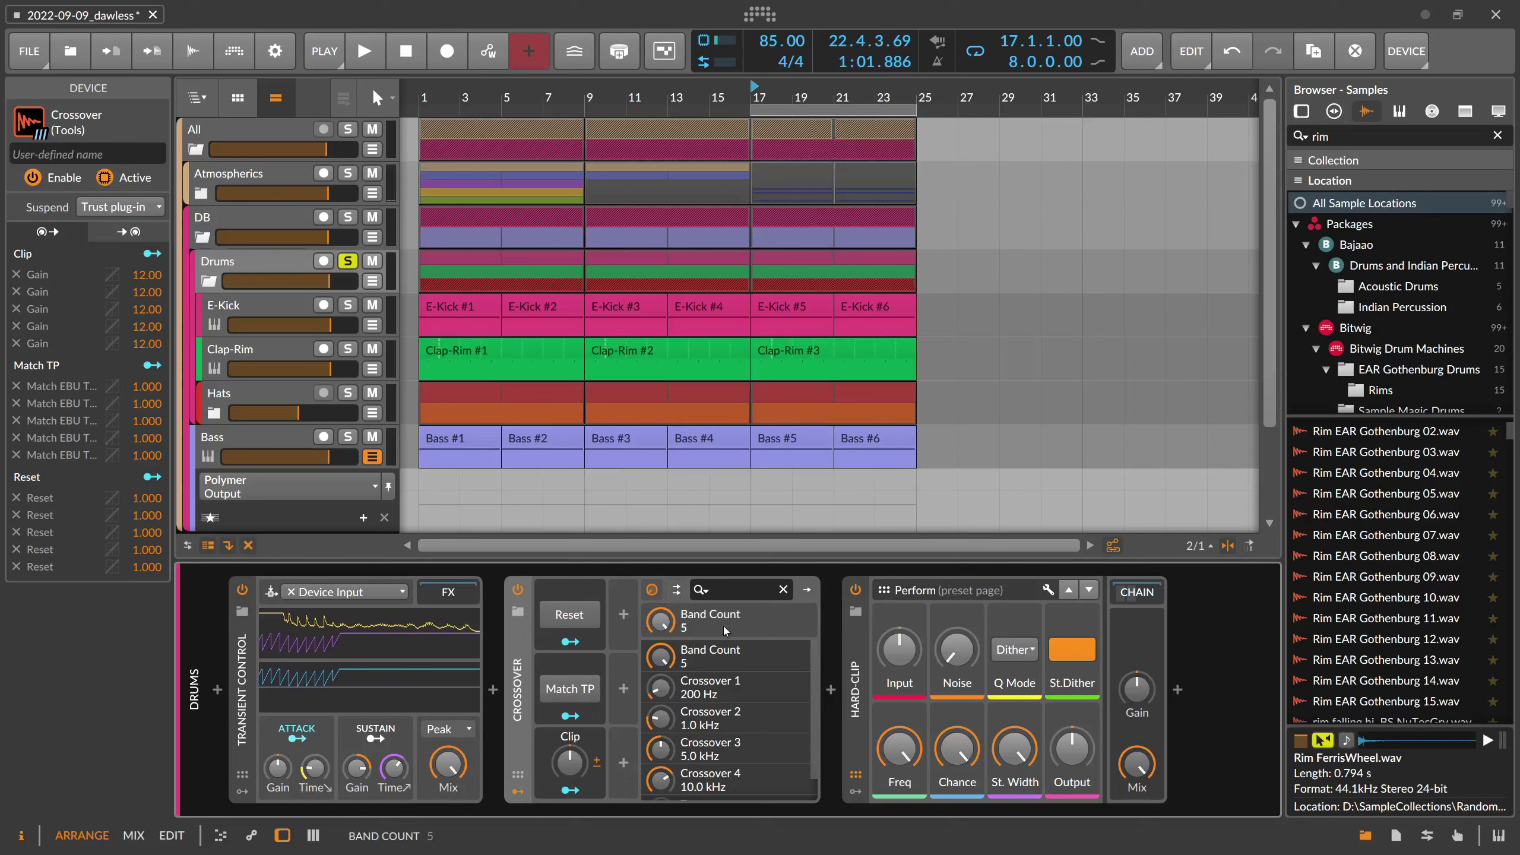
Examine the band count, crossover frequencies and filter type in the Crossover's parameter list
scroll(813, 705, "down", 1)
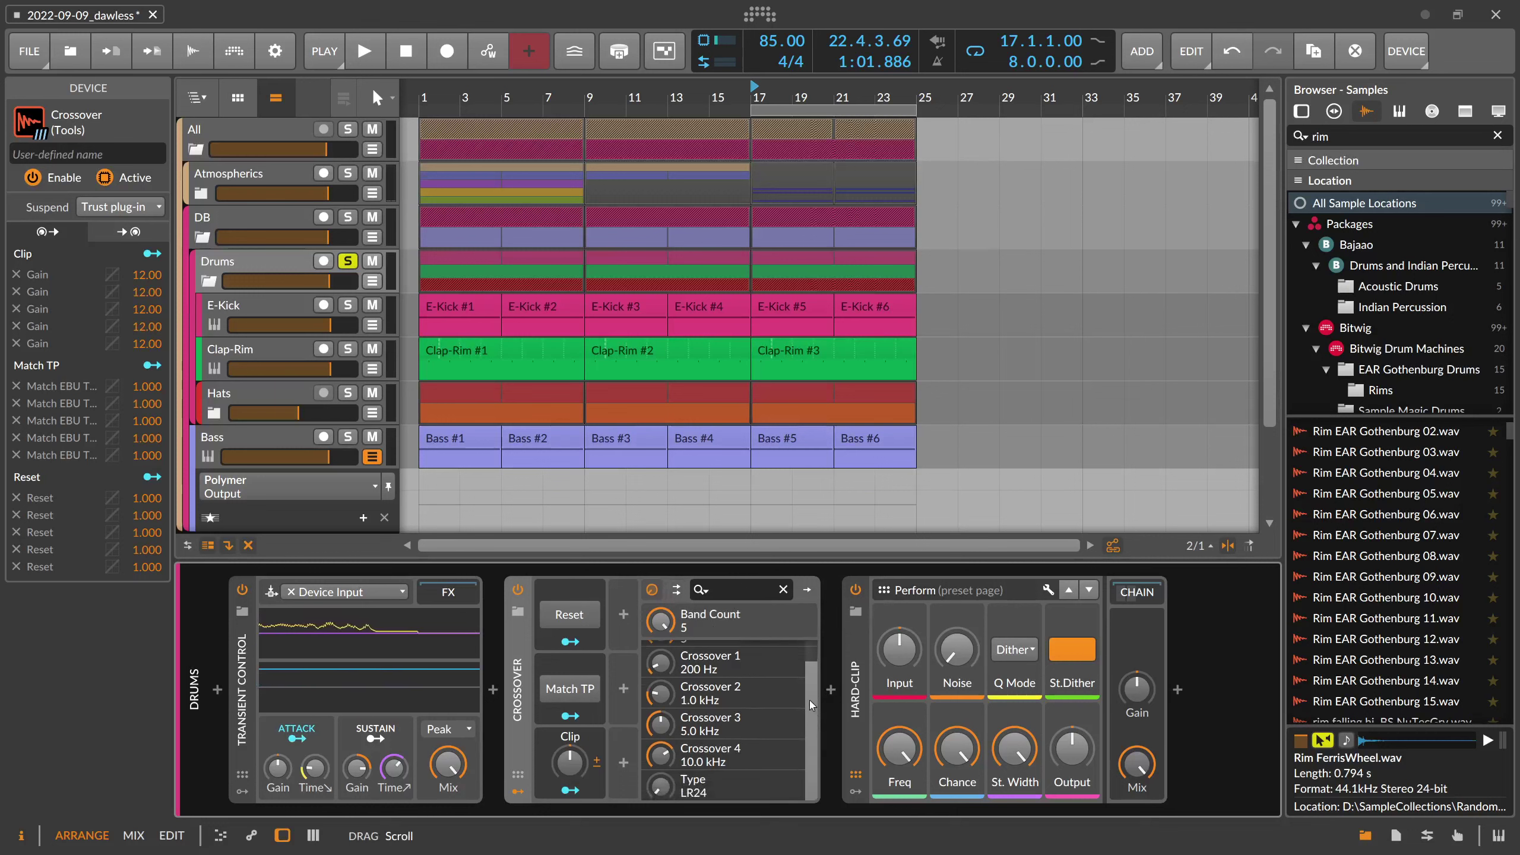
scroll(812, 705, "up", 1)
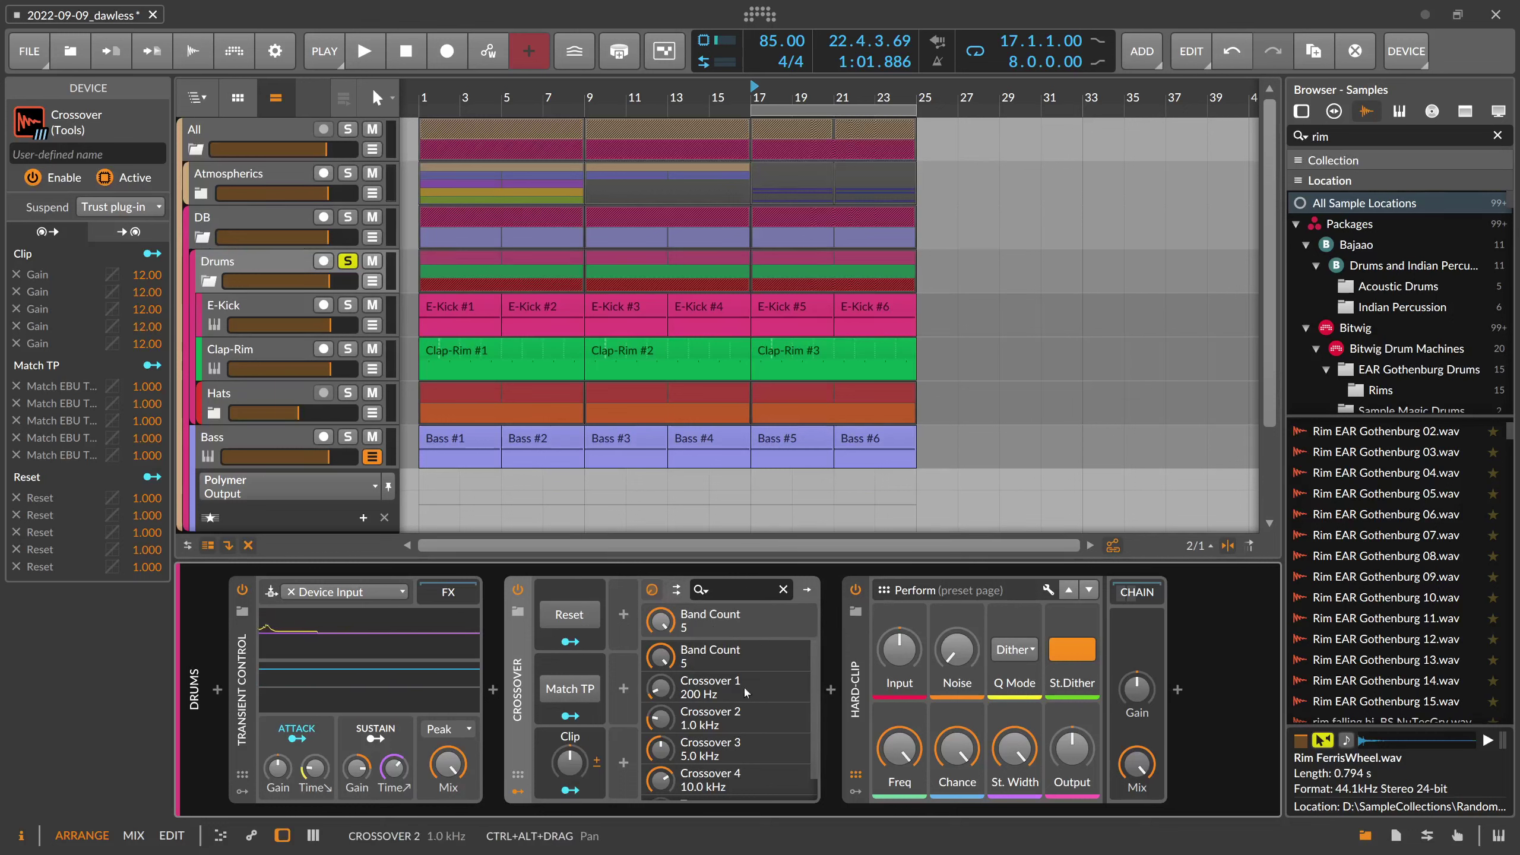
scroll(805, 716, "down", 1)
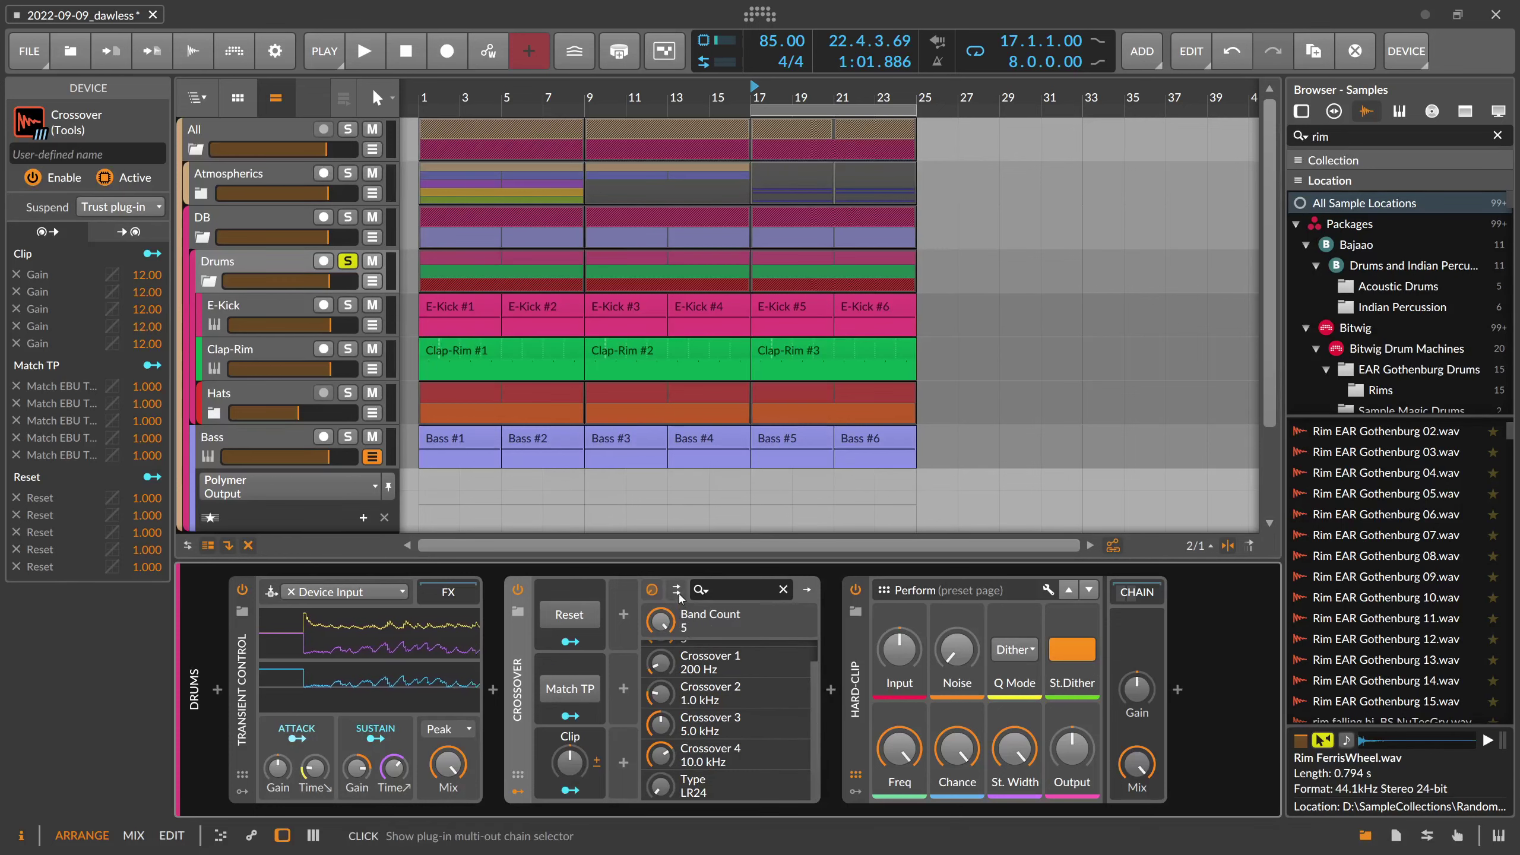
Show the Crossover's output chains and go through the devices on Bands 1 to 5, ending on Band 1
left_click(677, 589)
left_click(681, 646)
left_click(688, 675)
left_click(688, 704)
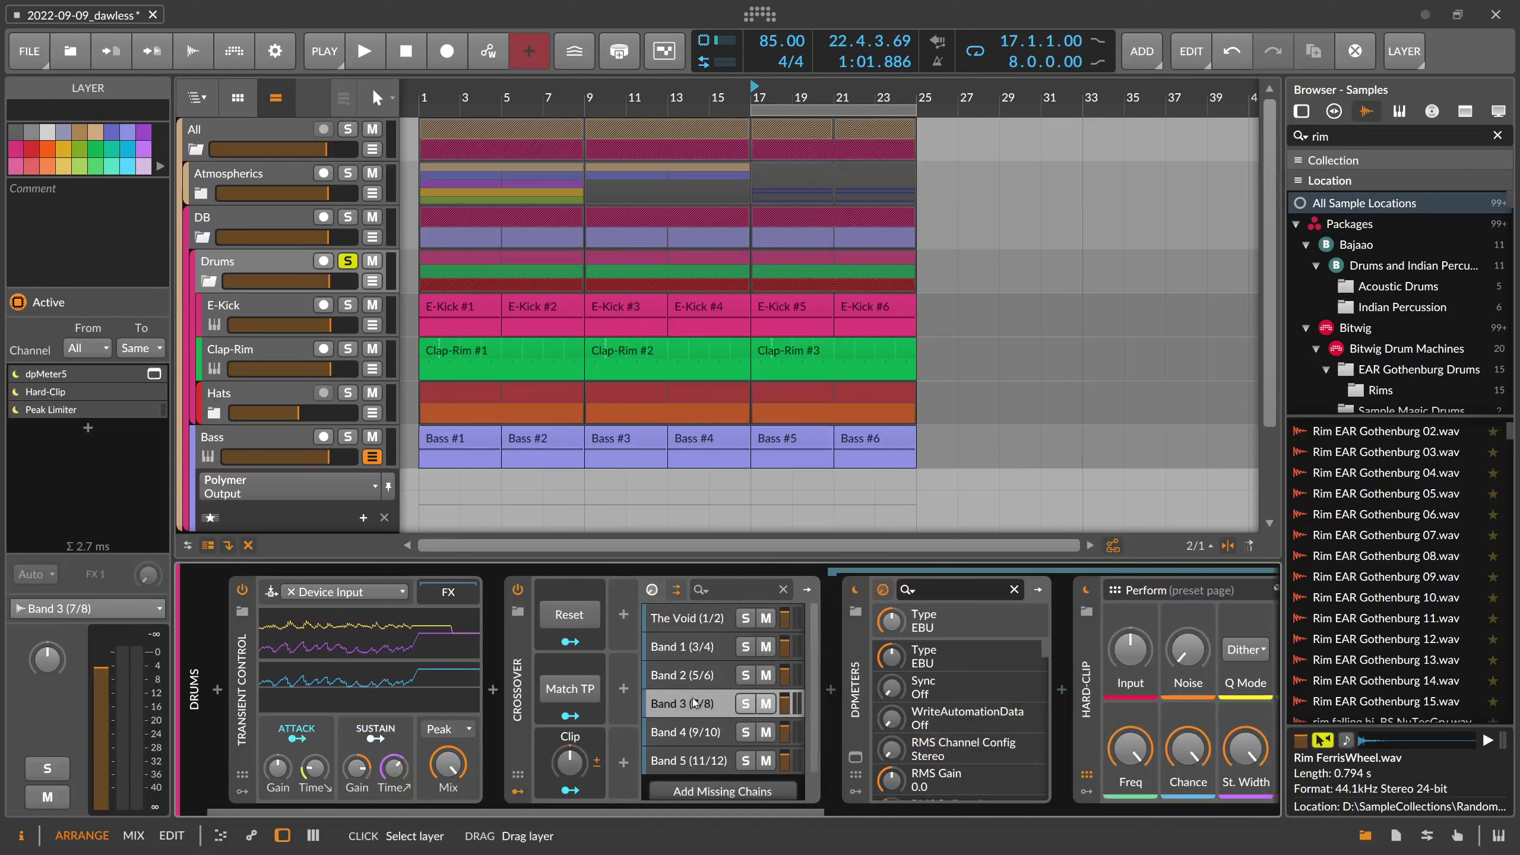
left_click(688, 732)
left_click(689, 760)
left_click(687, 732)
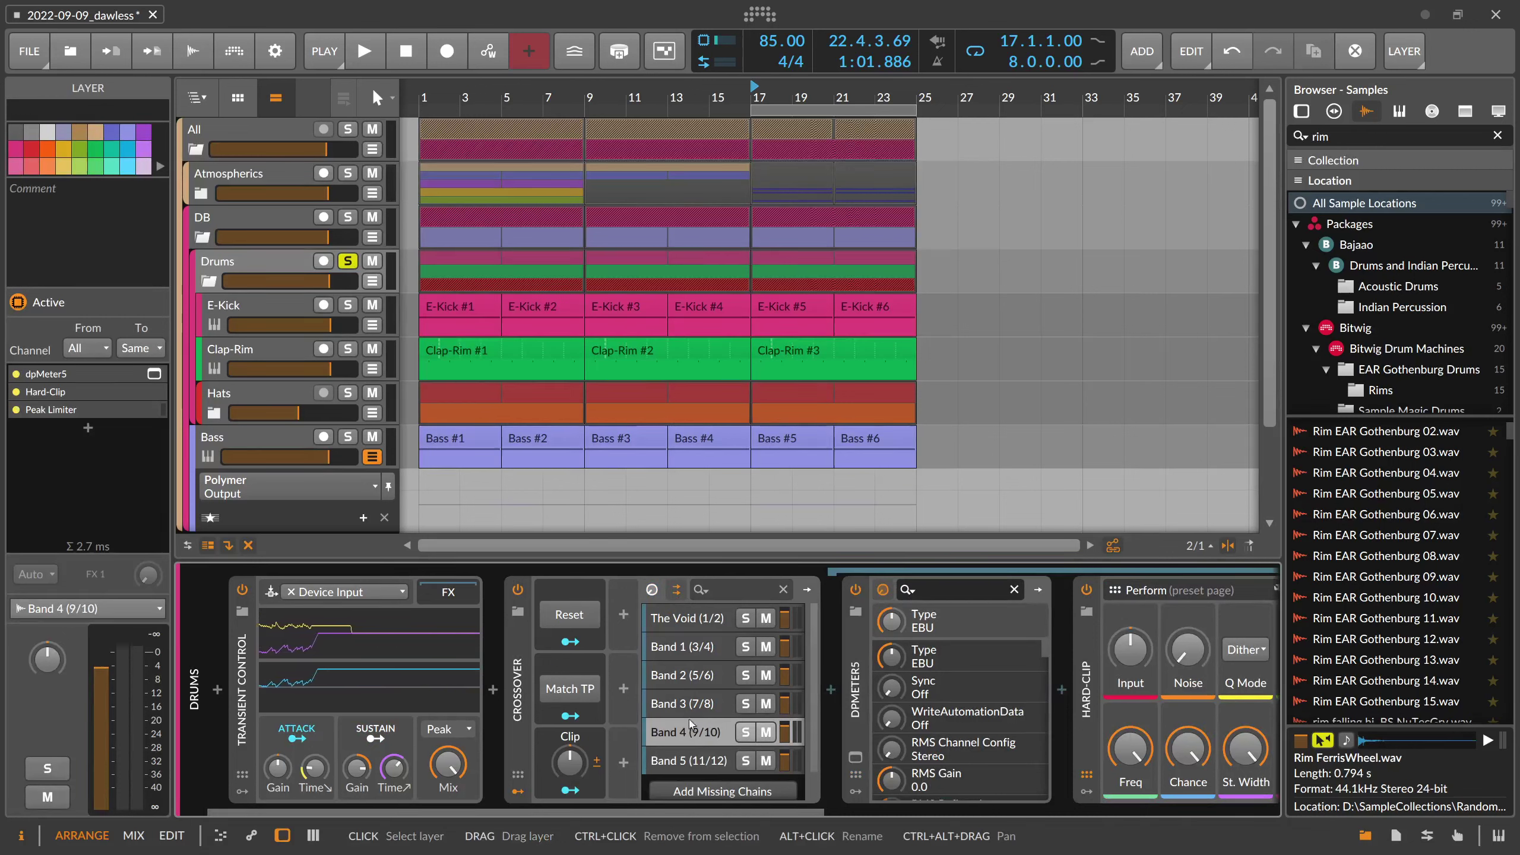
left_click(687, 704)
left_click(685, 675)
left_click(684, 654)
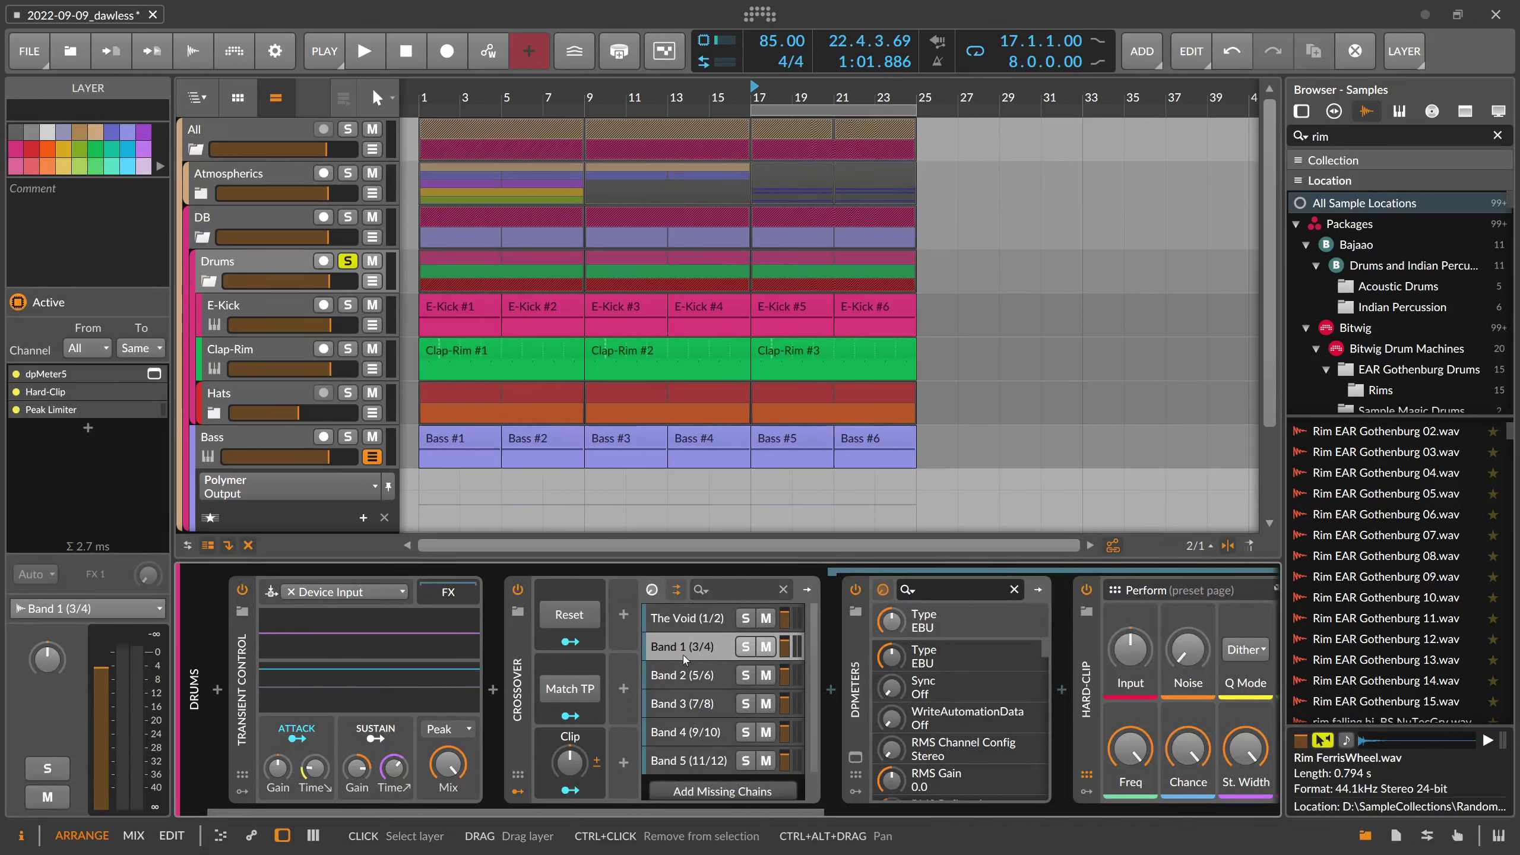
Inspect the dpMeter5 plug-in window on Band 1, close it, and view the Hard-Clip and Peak Limiter devices after it
left_click(855, 758)
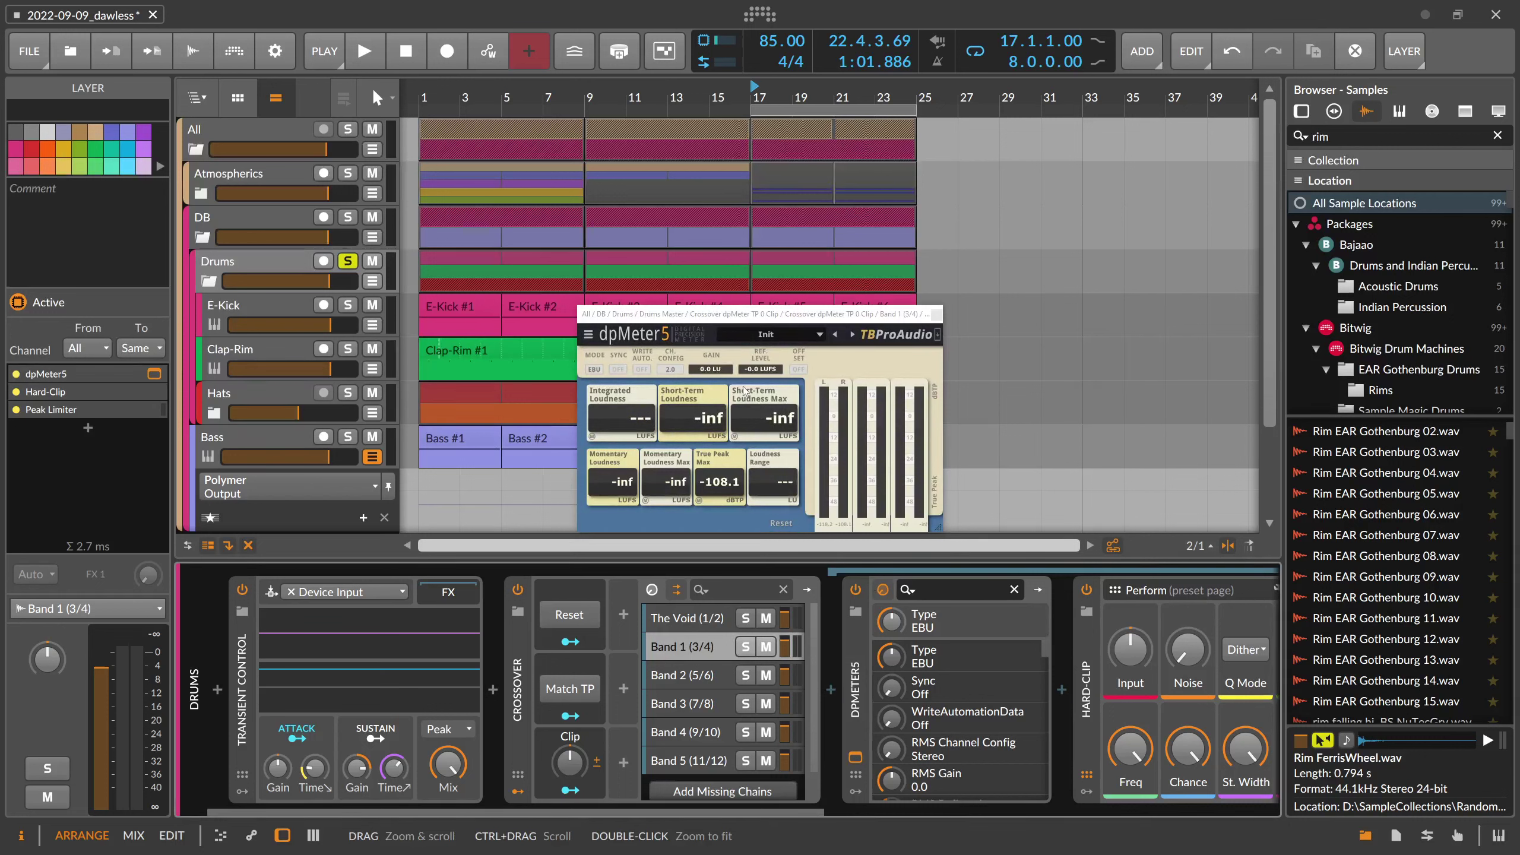
left_click(936, 314)
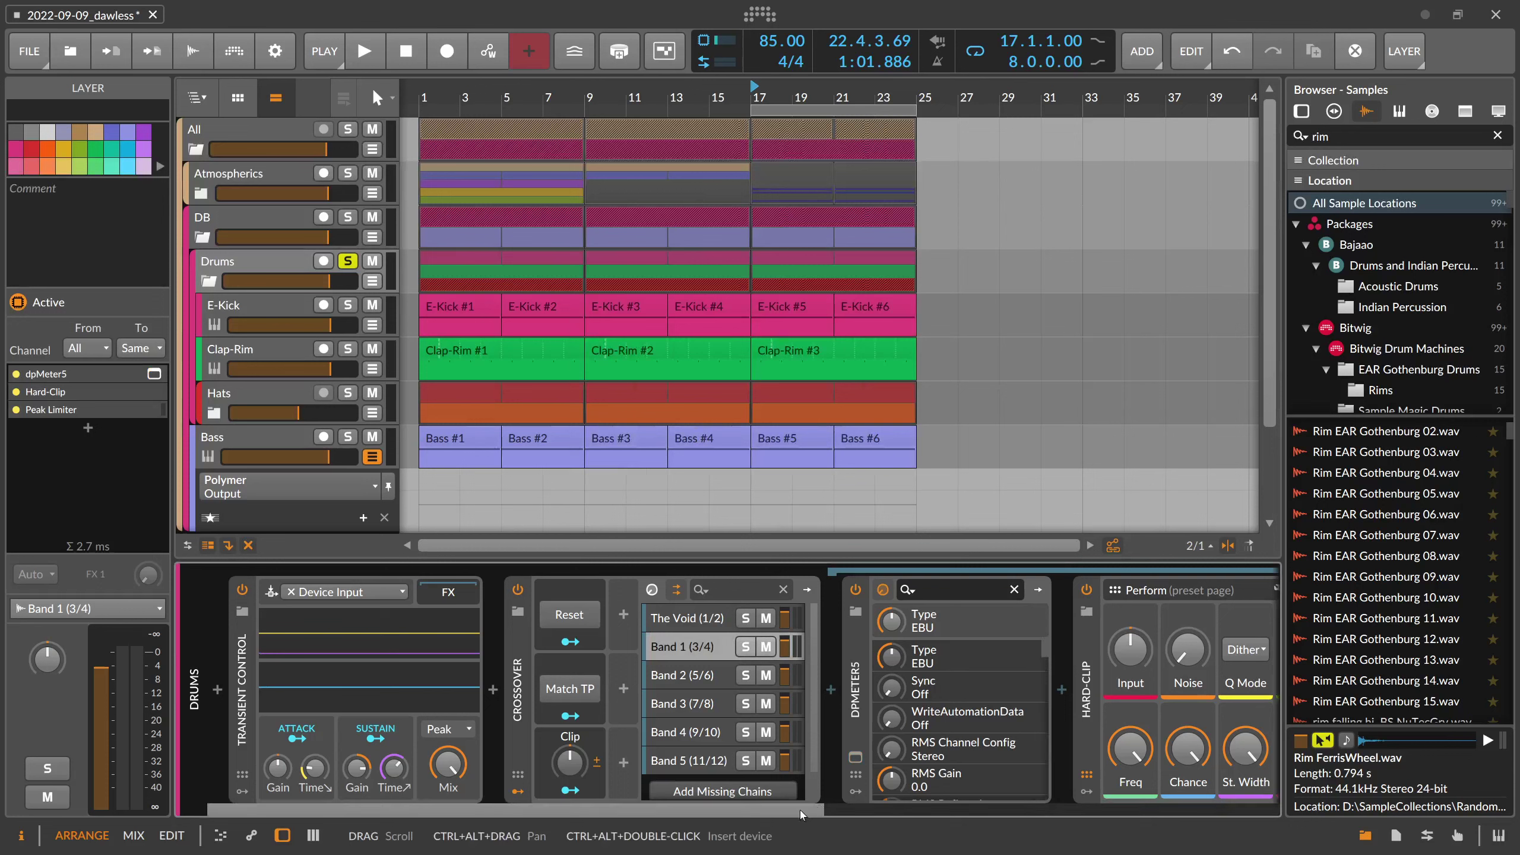
scroll(802, 814, "right", 5)
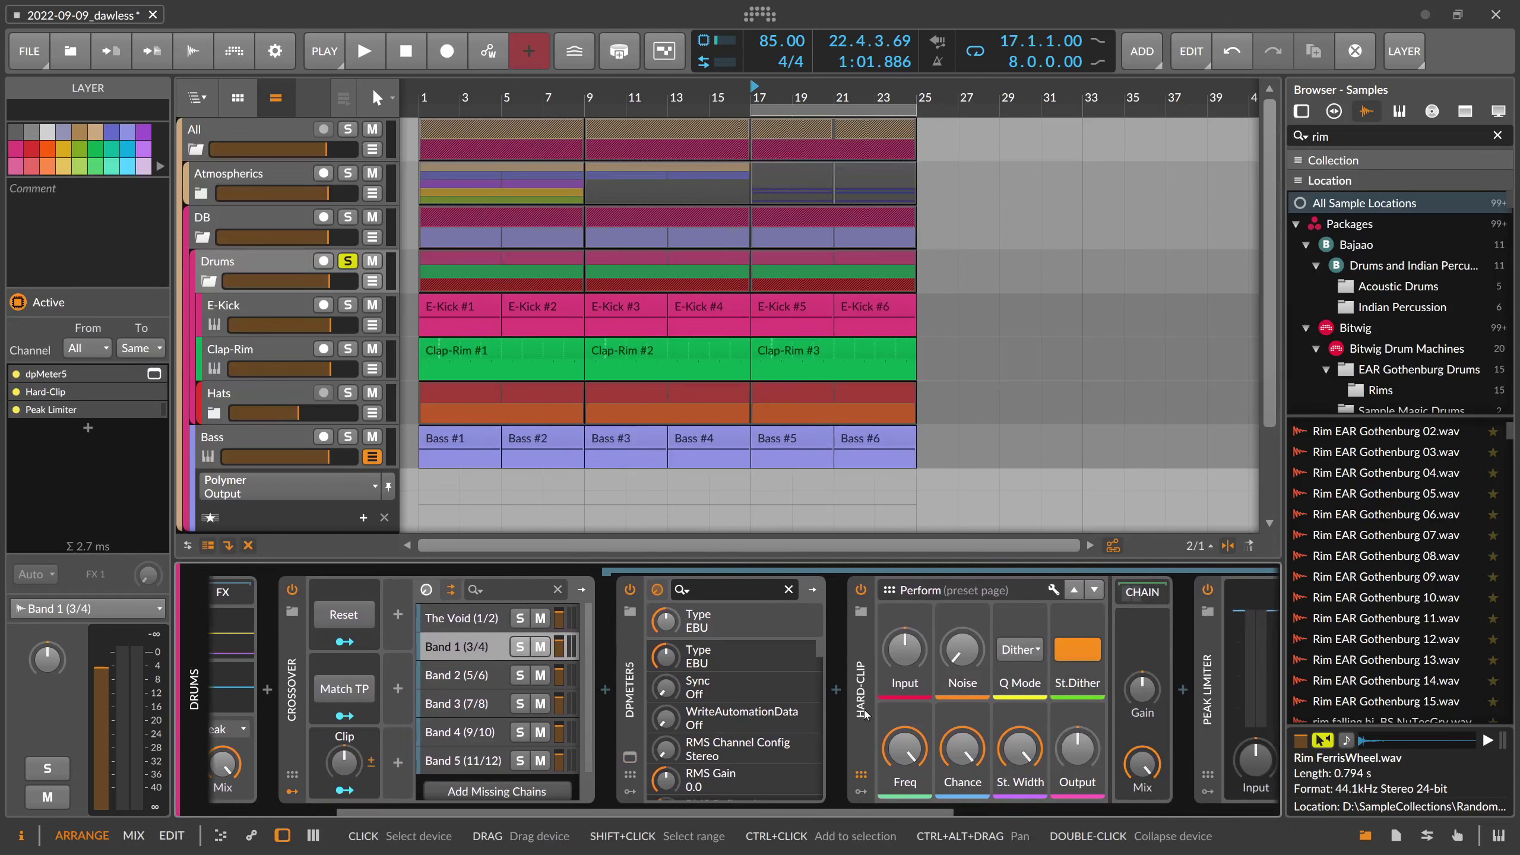
scroll(891, 793, "right", 5)
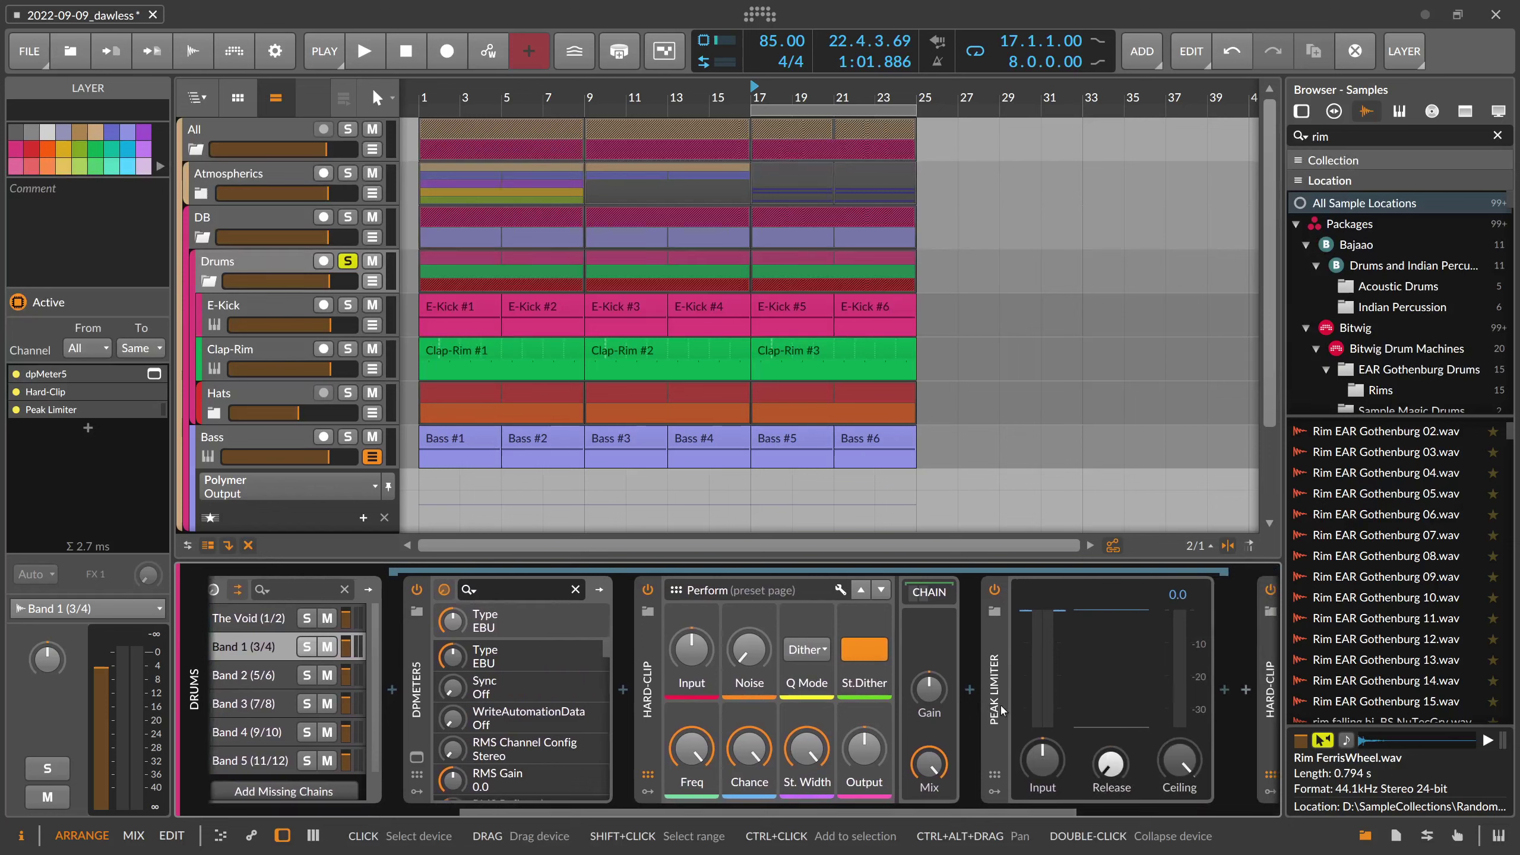
Play the loop, trigger the Crossover's Match TP with Band 1's dpMeter5 window open, close the window and stop playback
scroll(1014, 805, "left", 7)
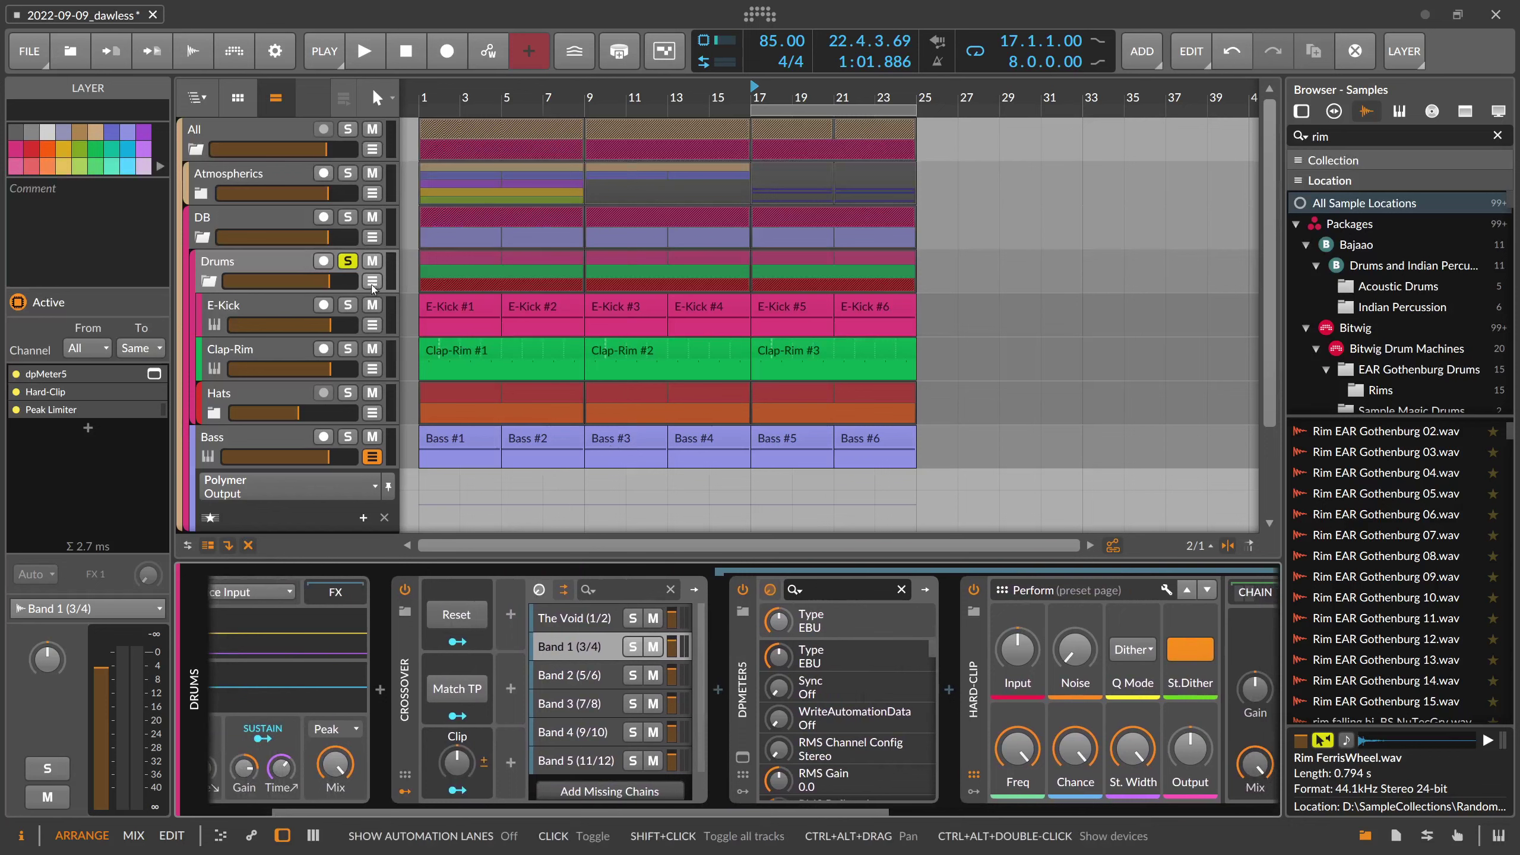
key("space")
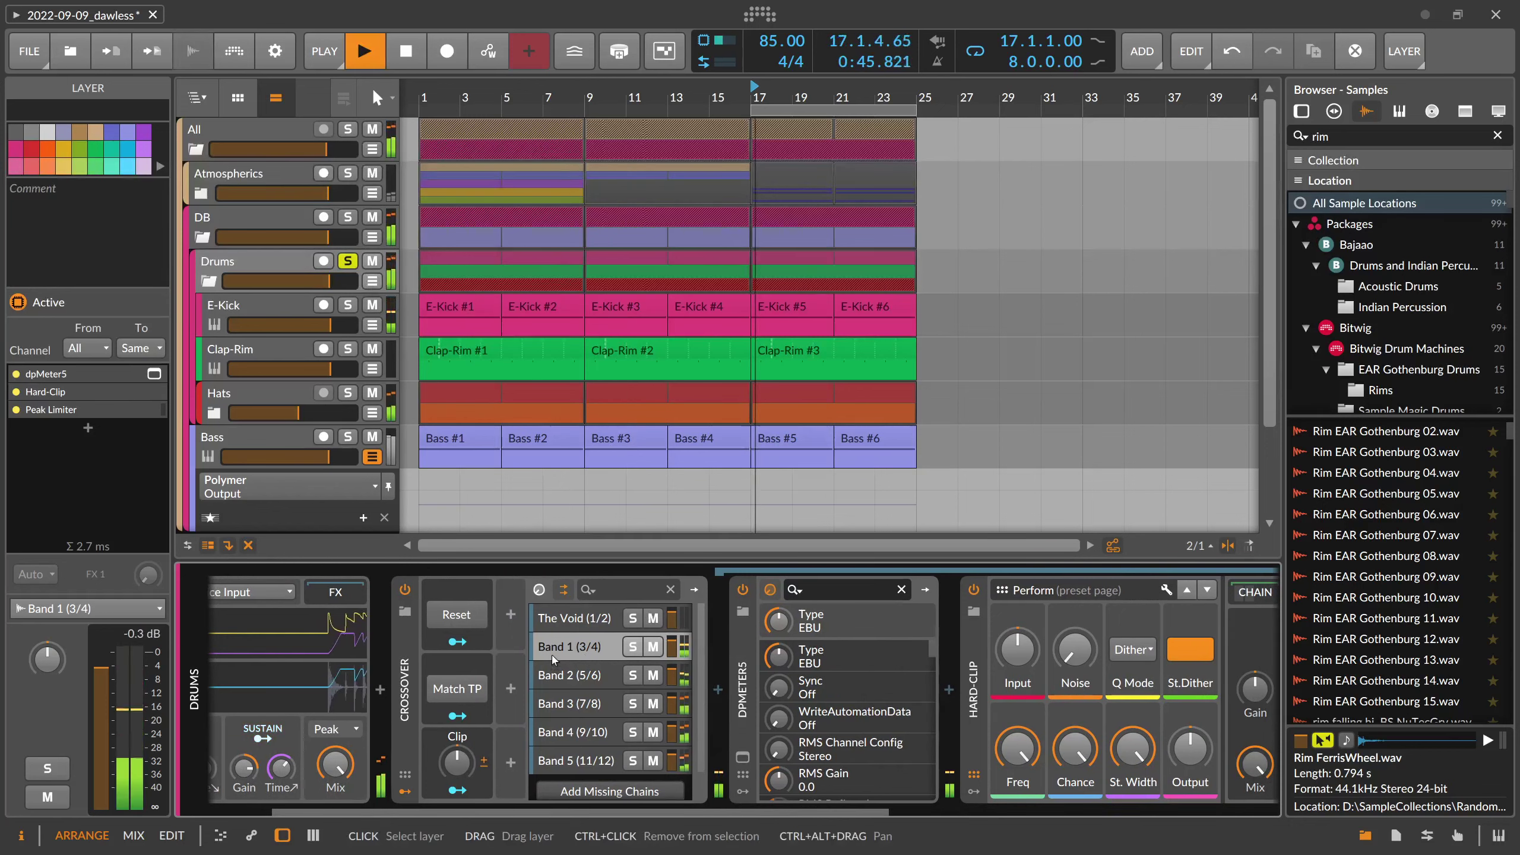
left_click(743, 759)
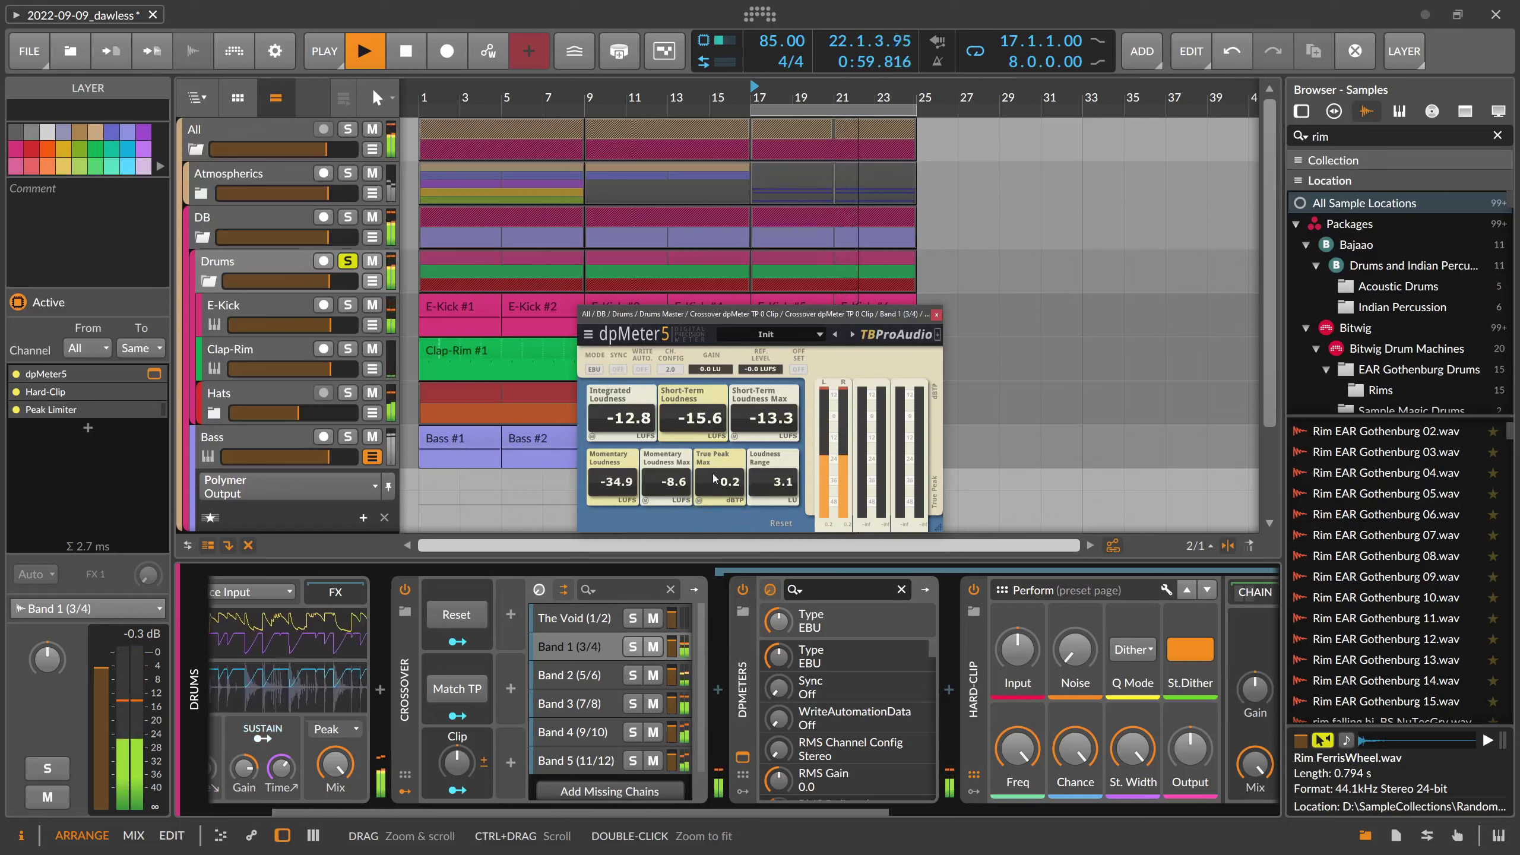
left_click(472, 692)
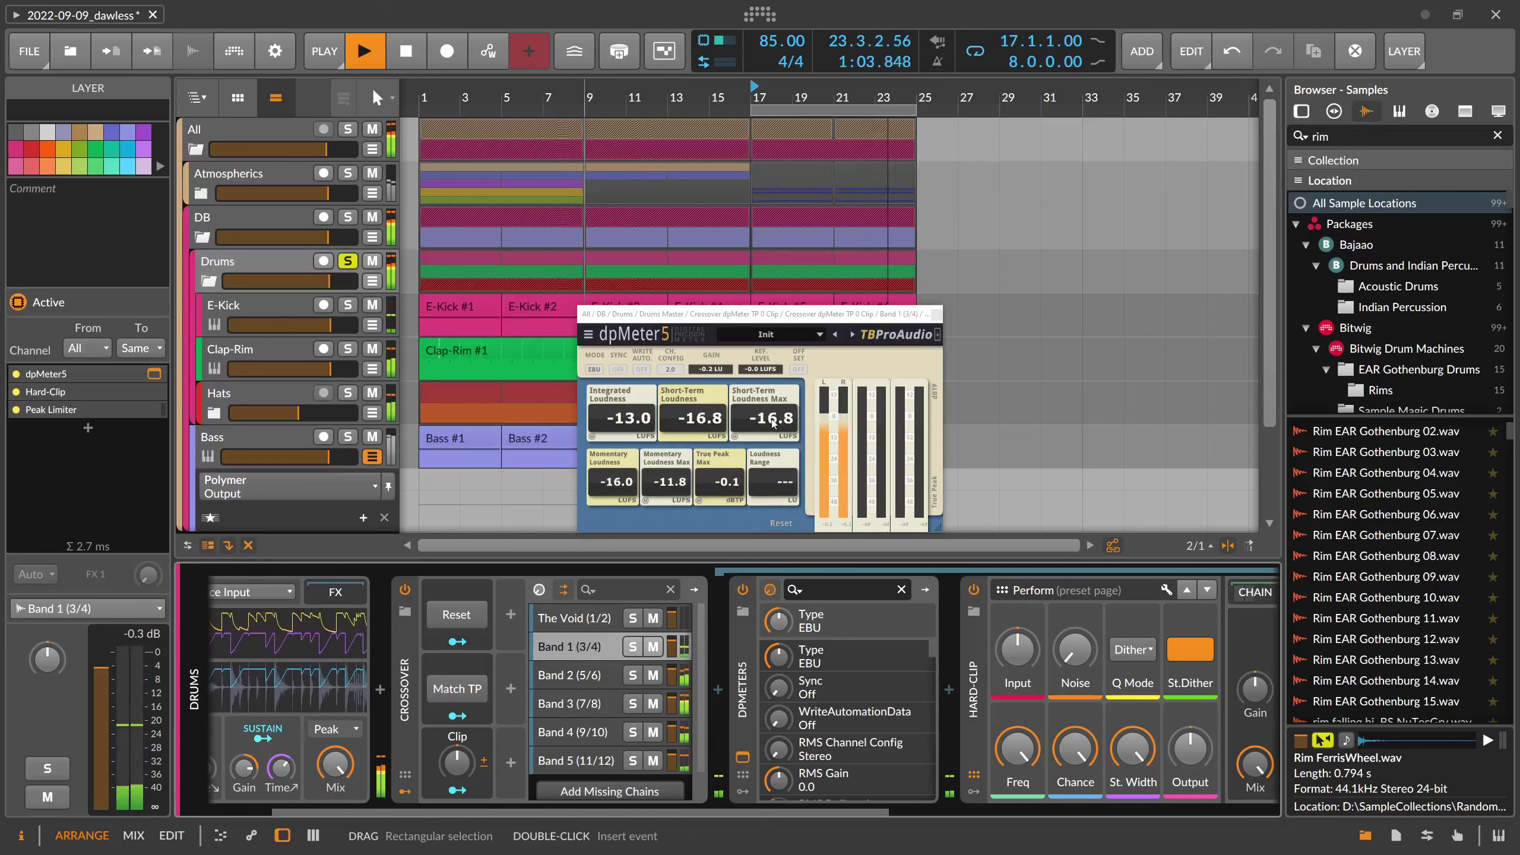
left_click(936, 314)
key("space")
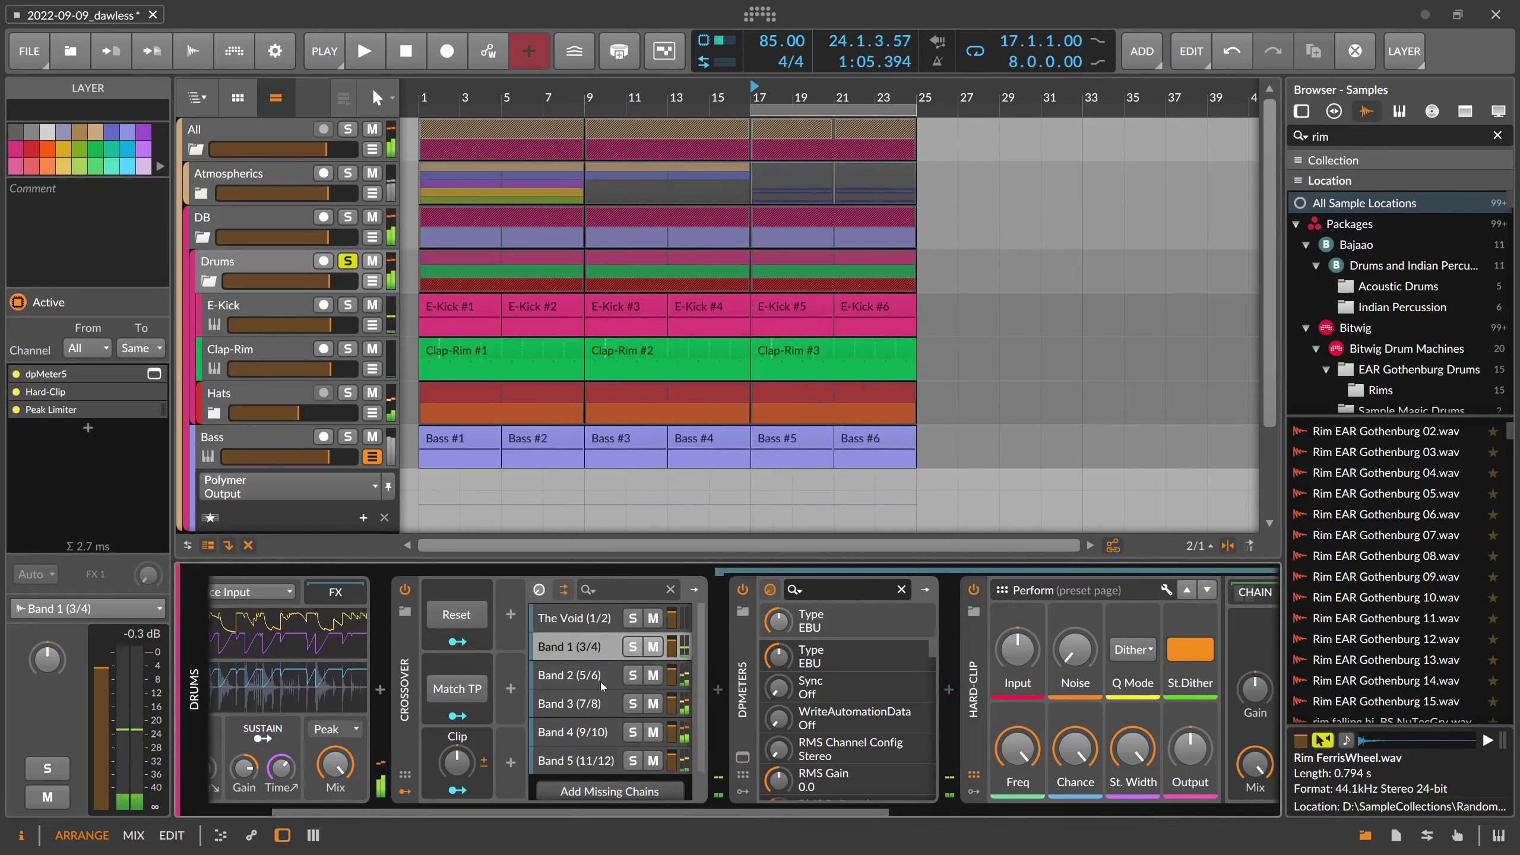
Look through the device chains on Bands 3, 4 and 5 of the Crossover, including the Hard-Clip device
left_click(569, 703)
left_click(589, 732)
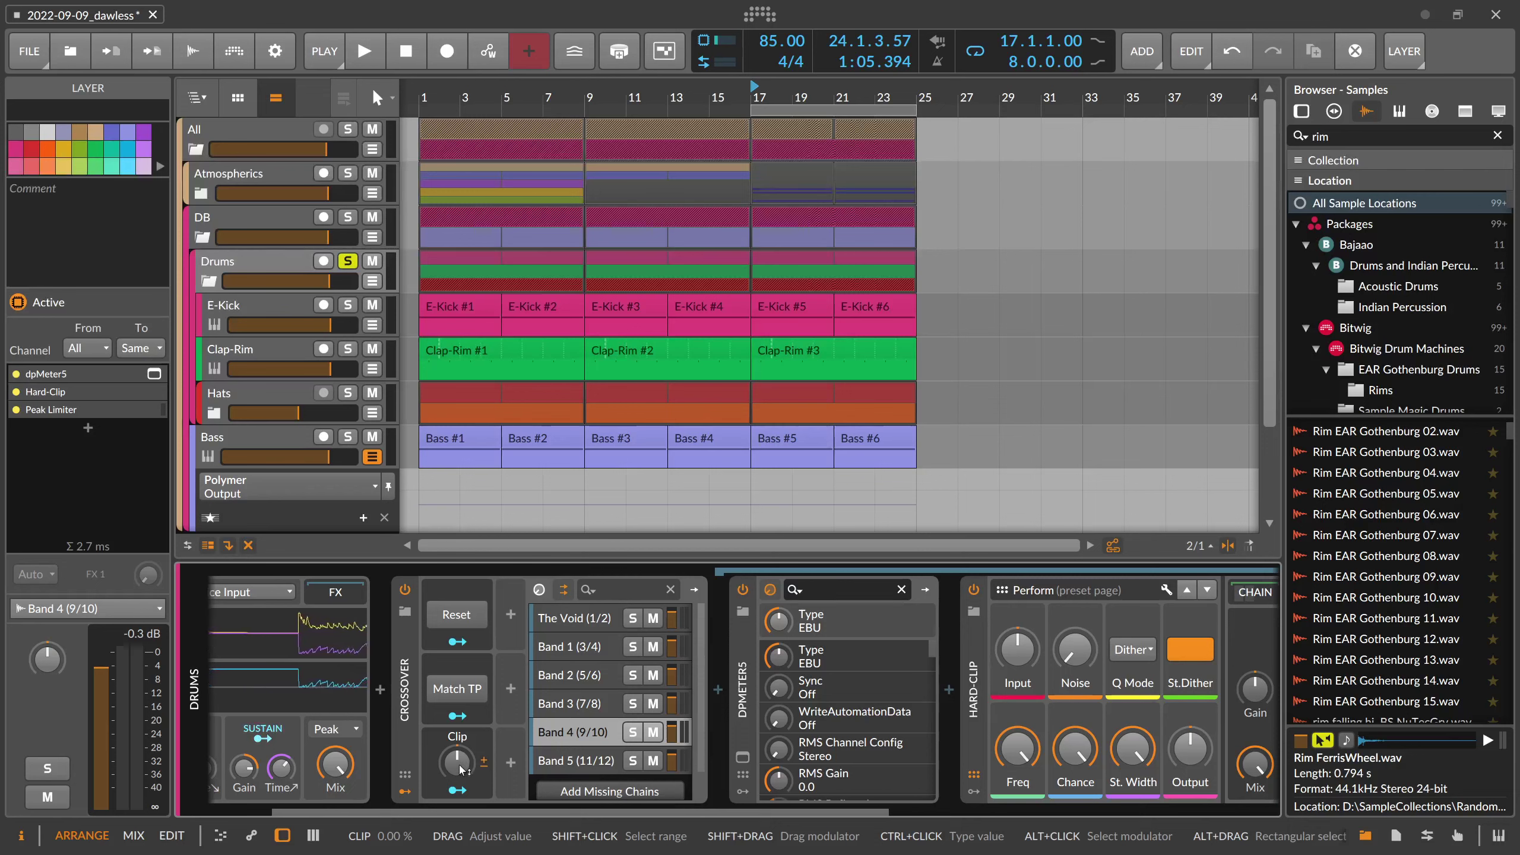
left_click(974, 689)
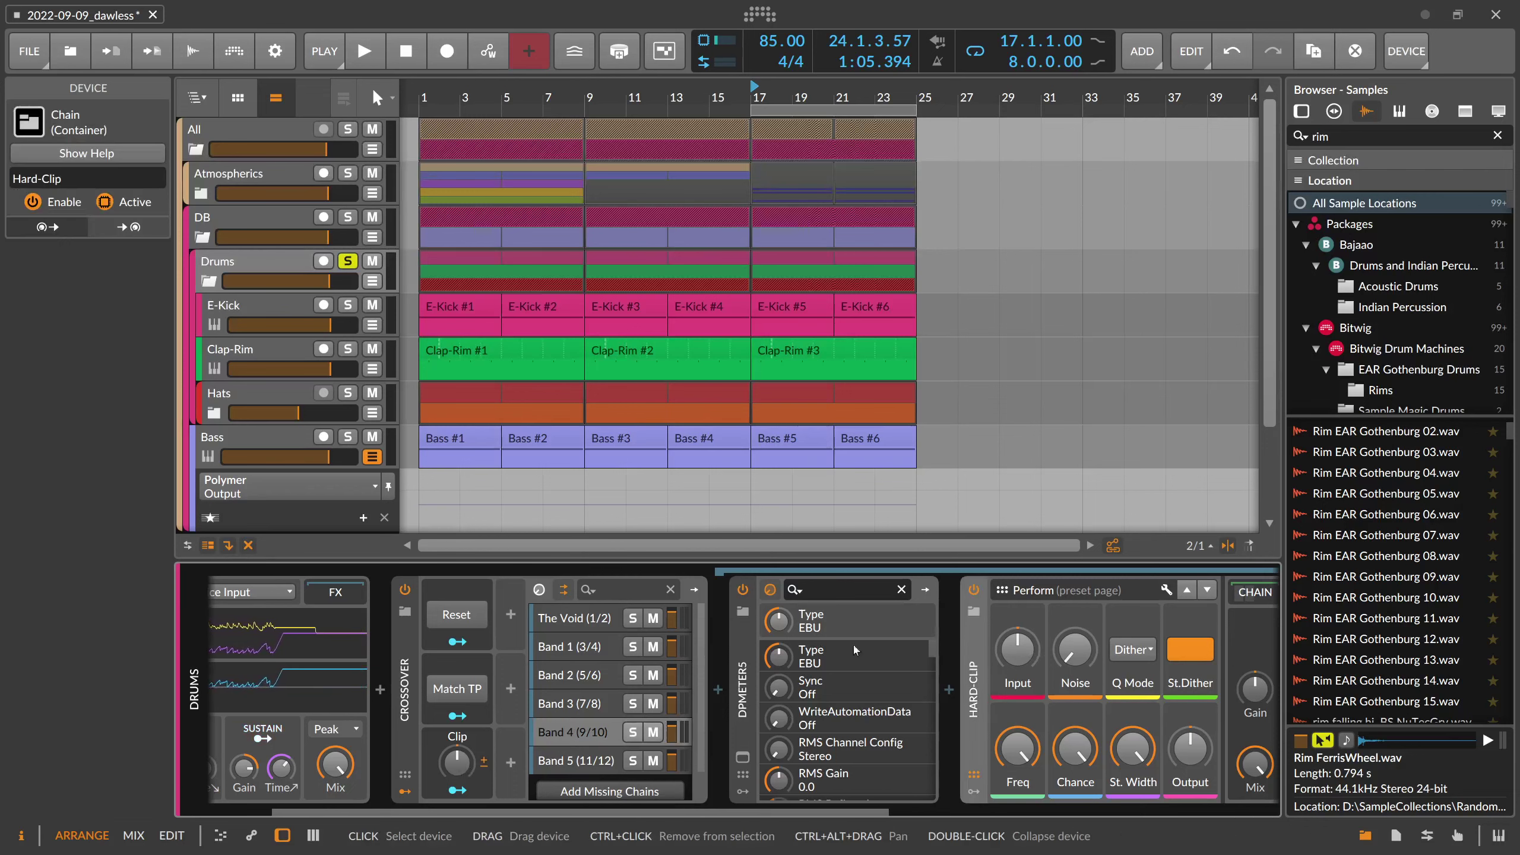
left_click(585, 710)
left_click(580, 731)
left_click(578, 758)
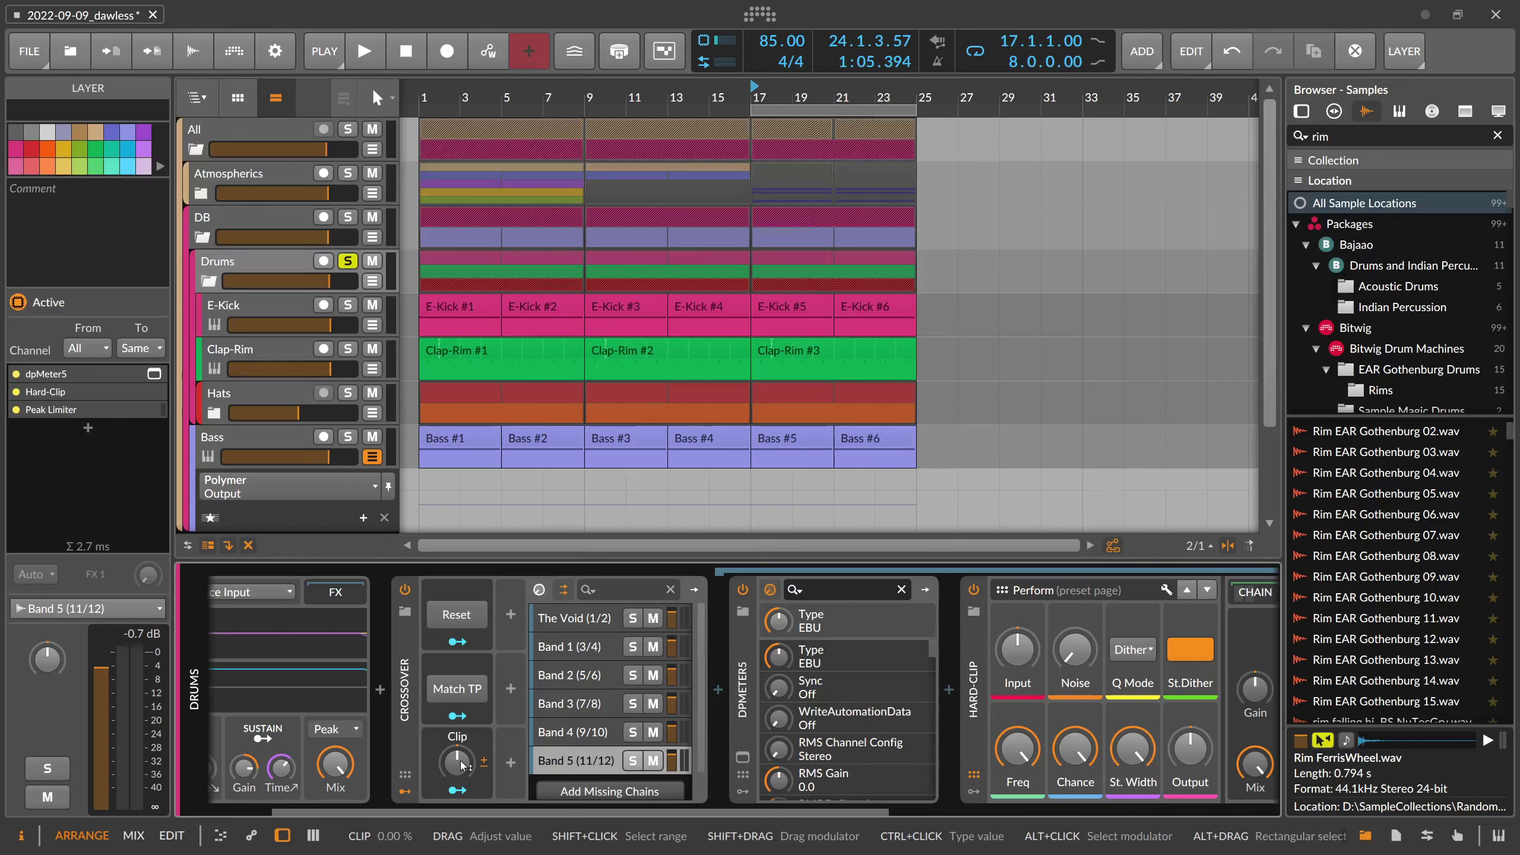
Audition the Crossover's Clip macro at 17.1% and -24.6% with the loop, and set it to 11.4%
key("space")
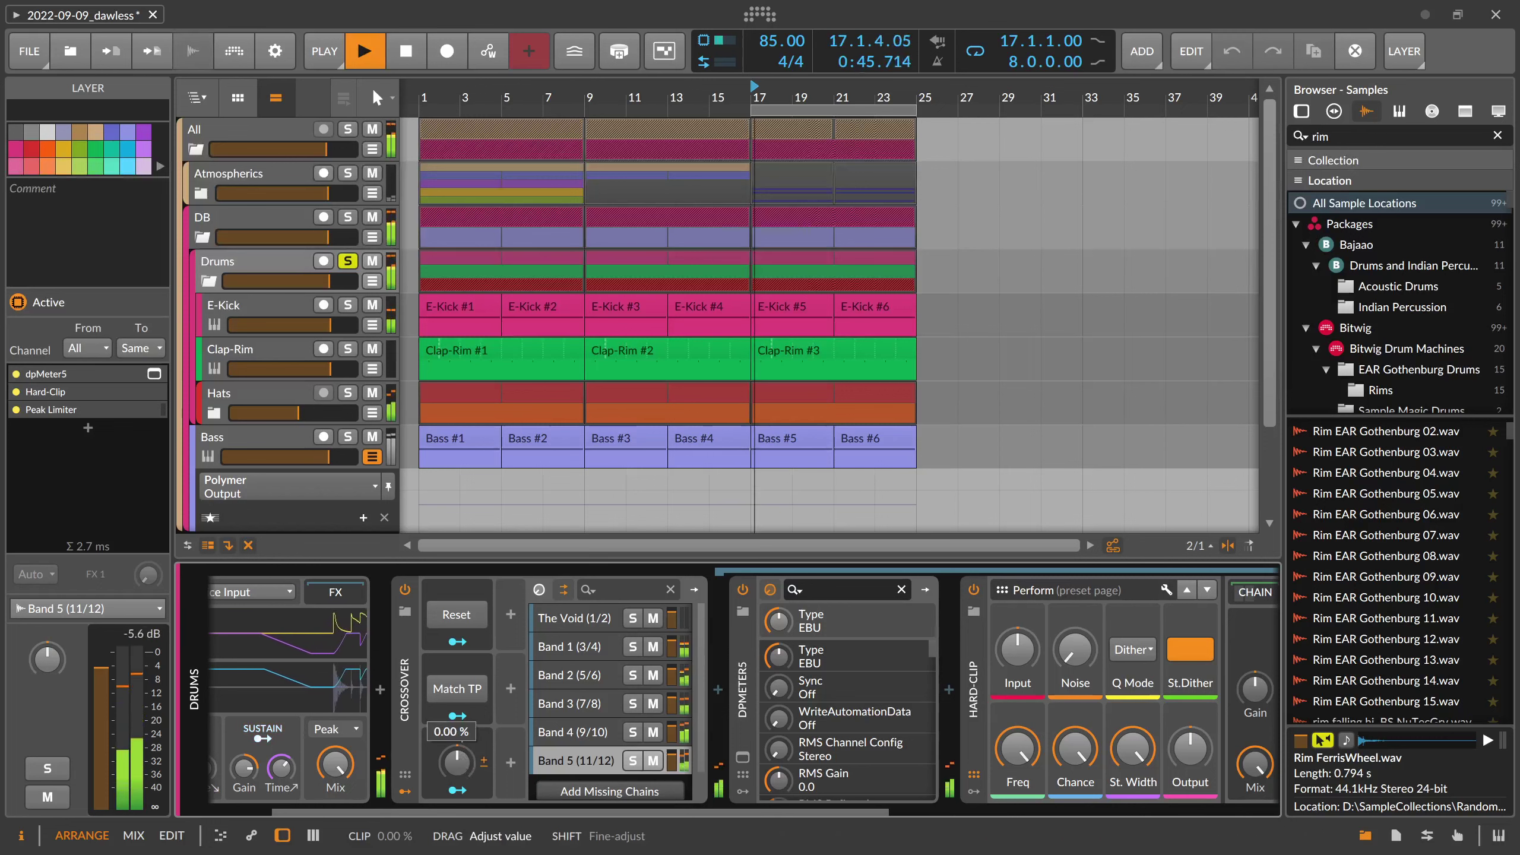
mouse_move(456, 761)
left_mouse_down()
mouse_move(456, 724)
mouse_move(458, 771)
left_mouse_up()
key("space")
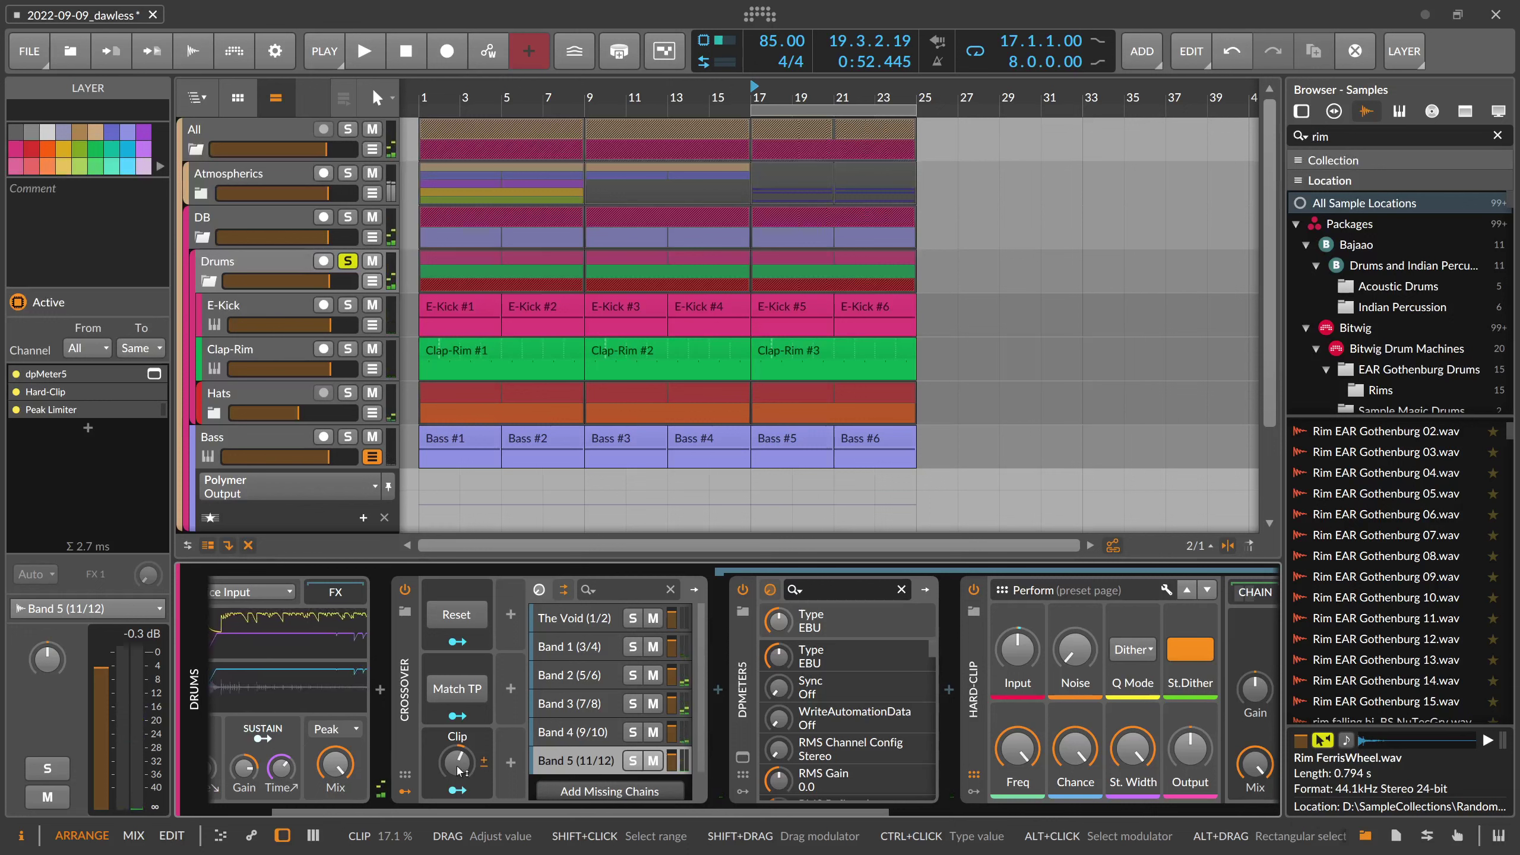
mouse_move(459, 771)
left_mouse_down()
mouse_move(459, 797)
mouse_move(465, 767)
left_mouse_up()
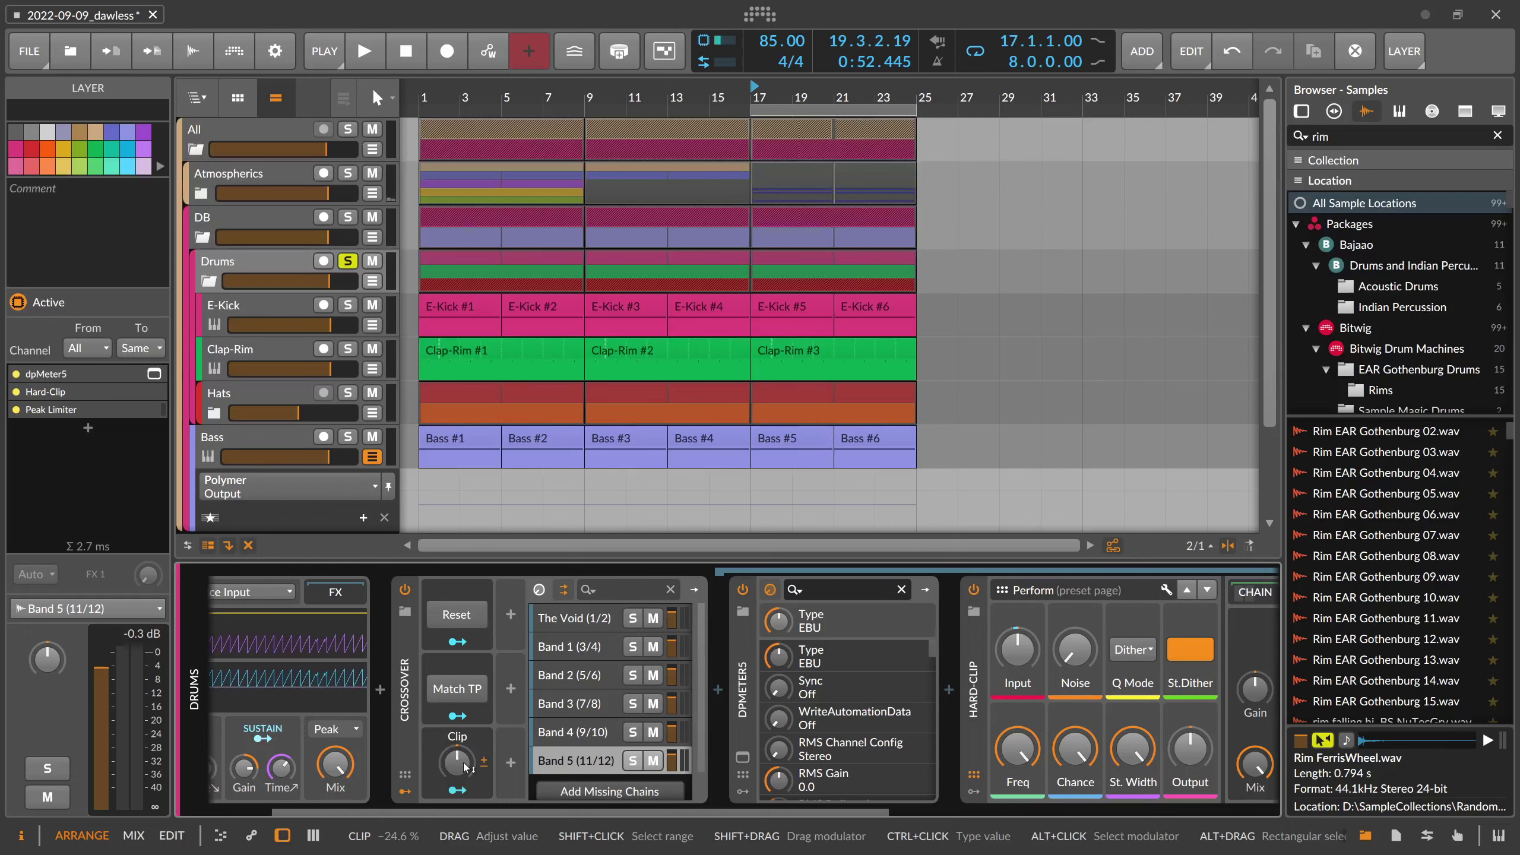
key("space")
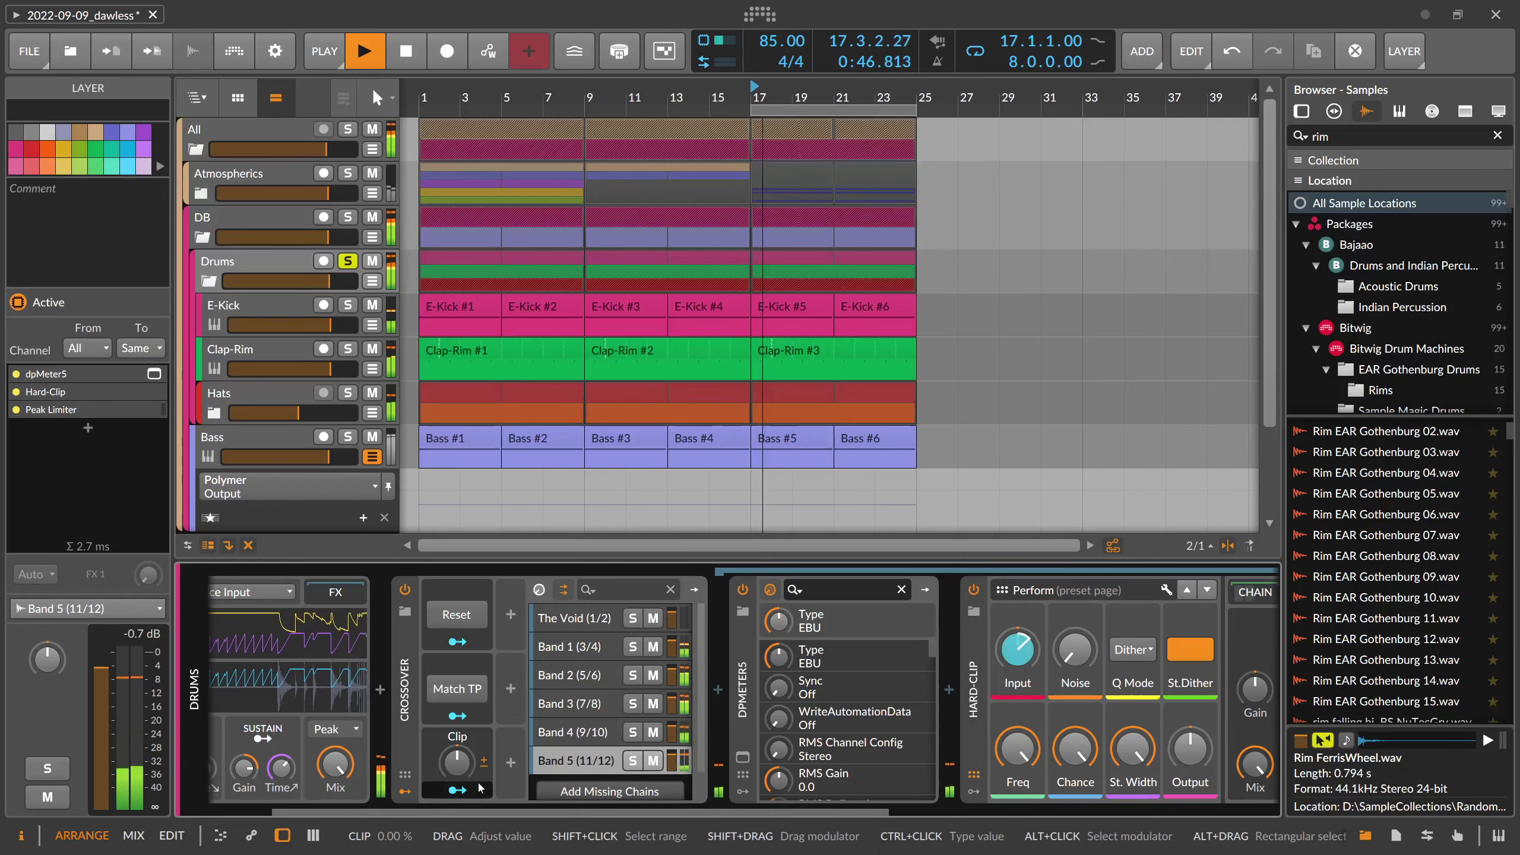
left_click_drag(465, 768, 465, 756)
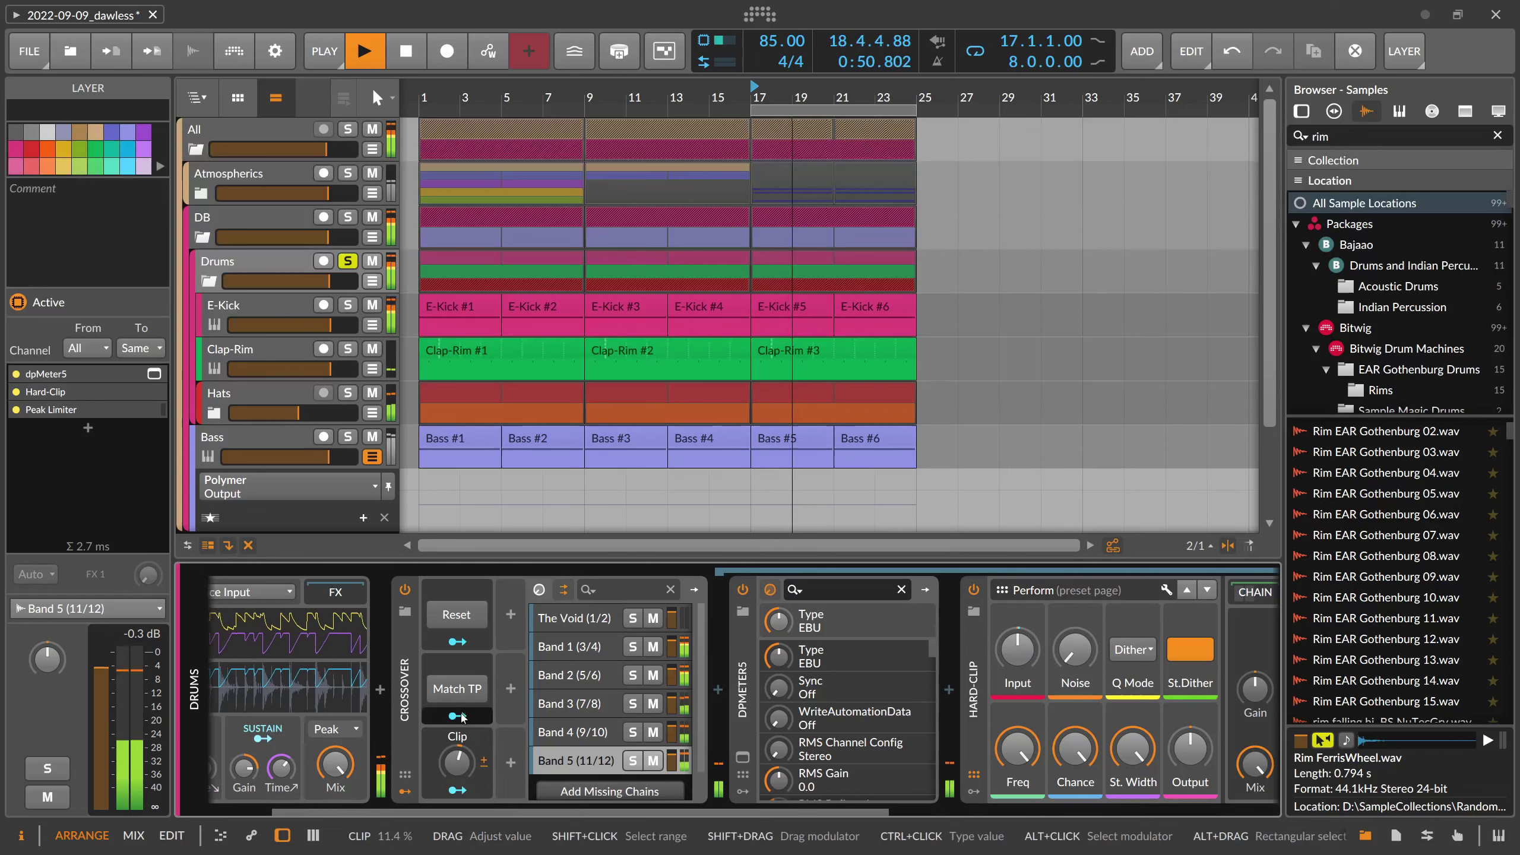
Hide Band 5's device chain, stop playback and delete the Hard-Clip that follows the Crossover in the Drums chain
key("Delete")
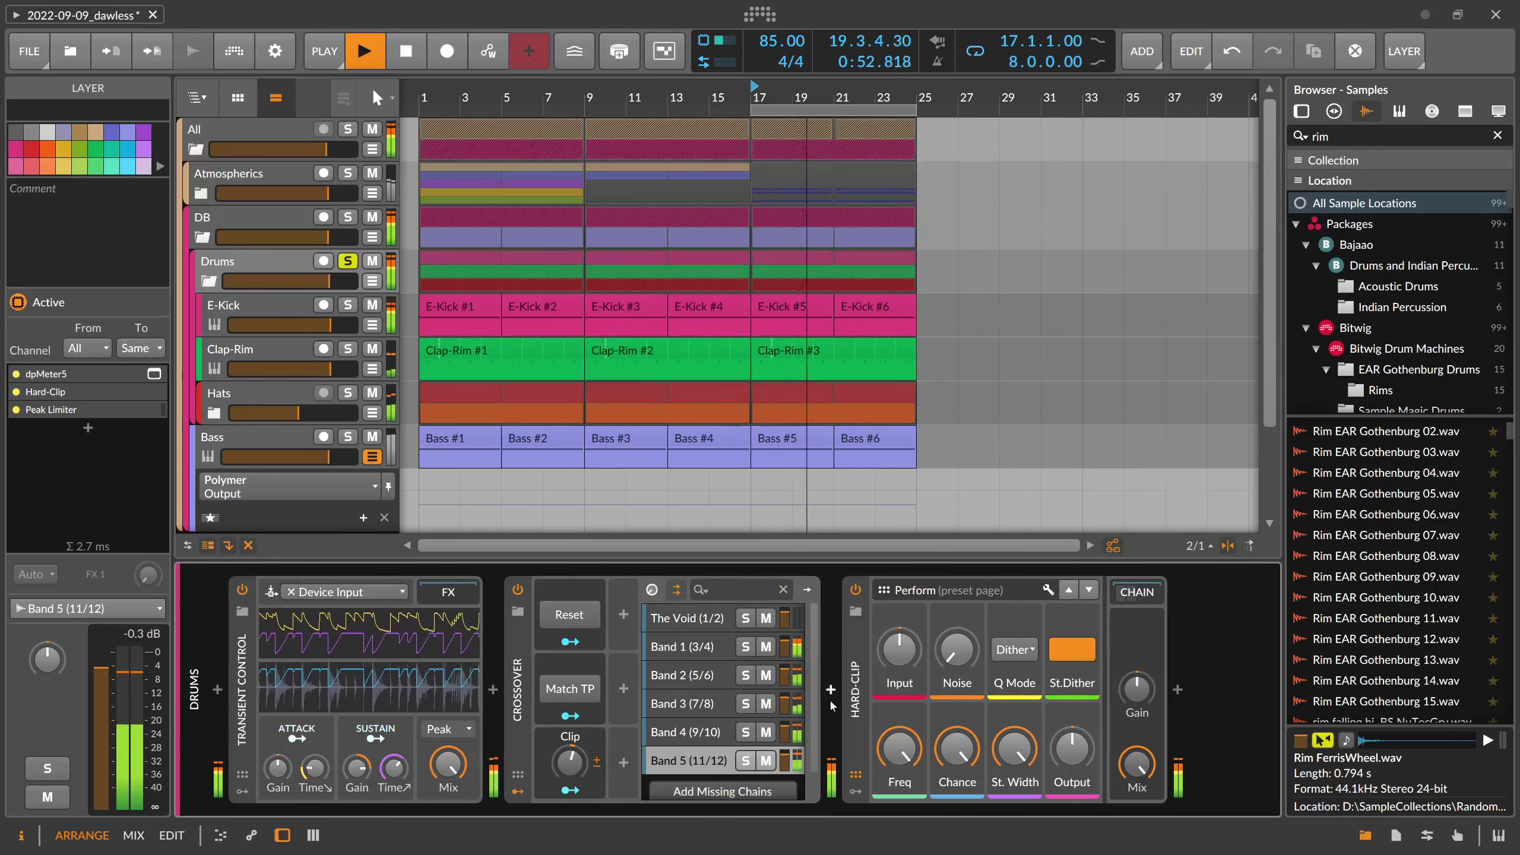
key("space")
left_click(861, 687)
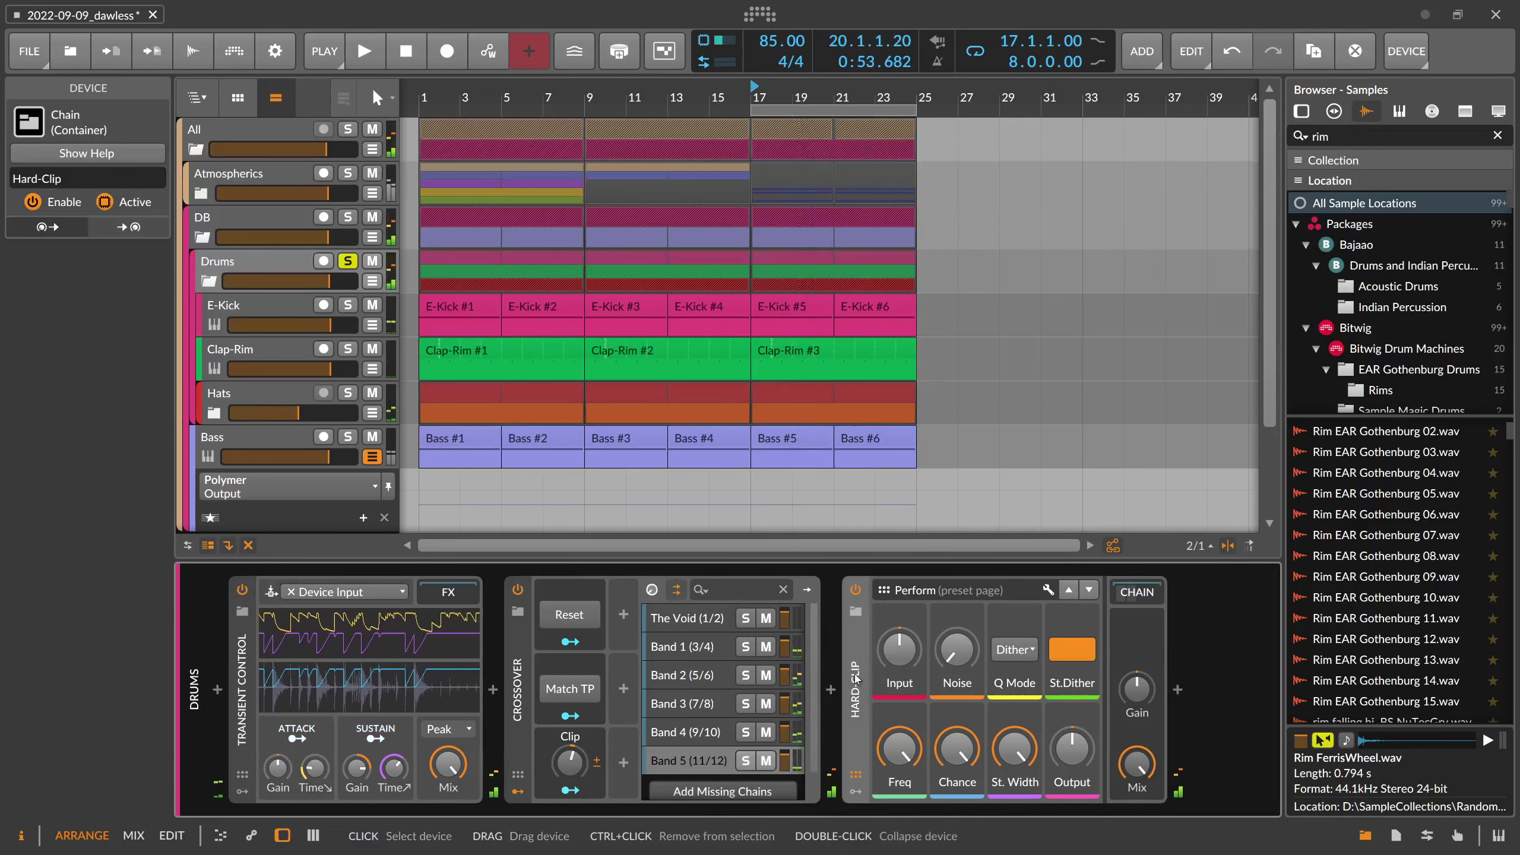
key("Delete")
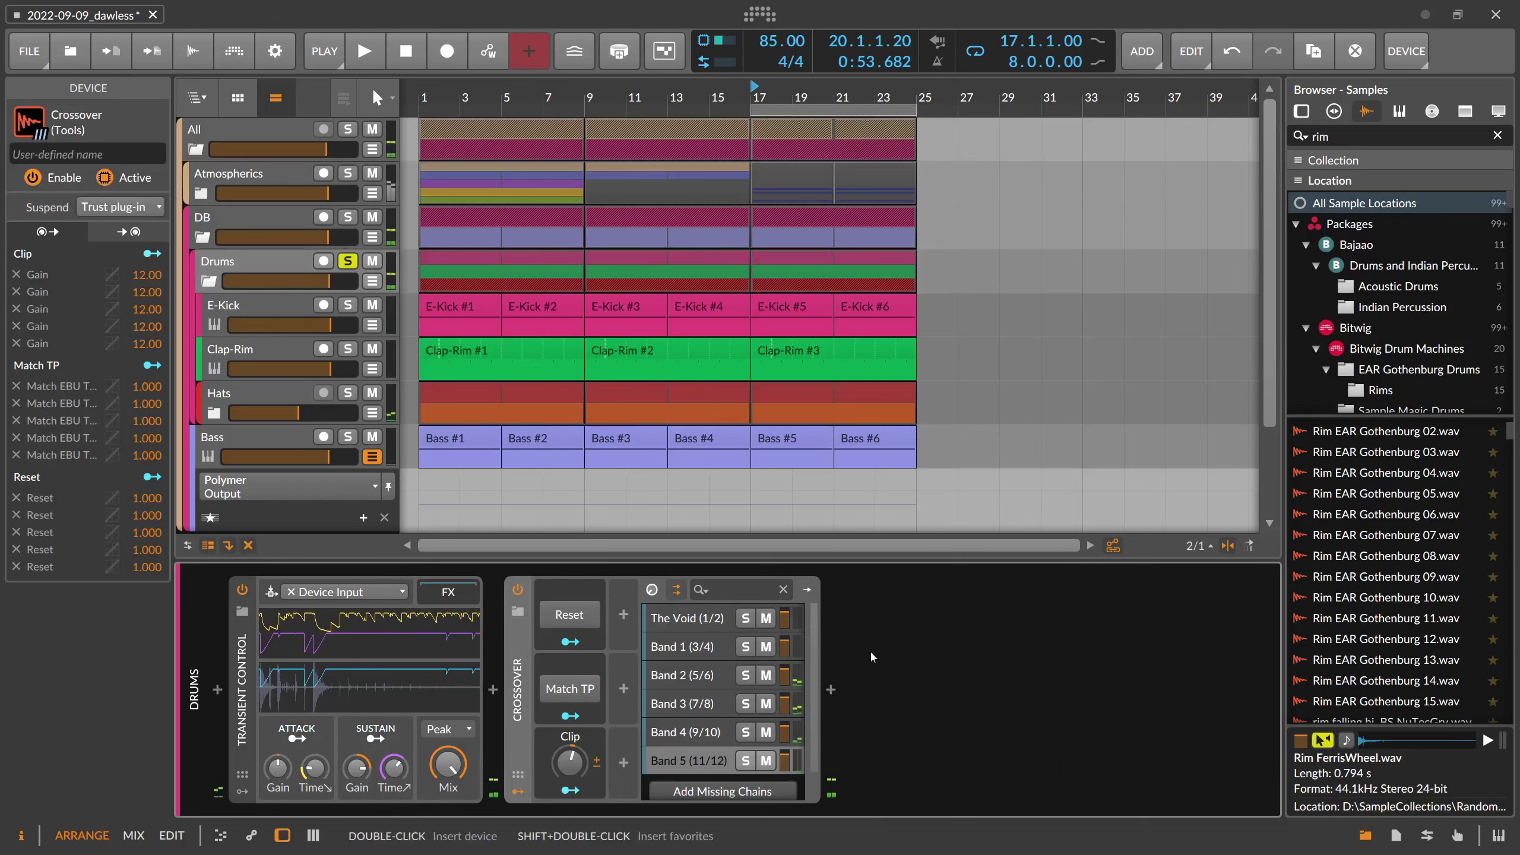
Examine the Hard-Clip and Peak Limiter in the Crossover's own output effects chain during playback, and hide that chain
key("ctrl+z")
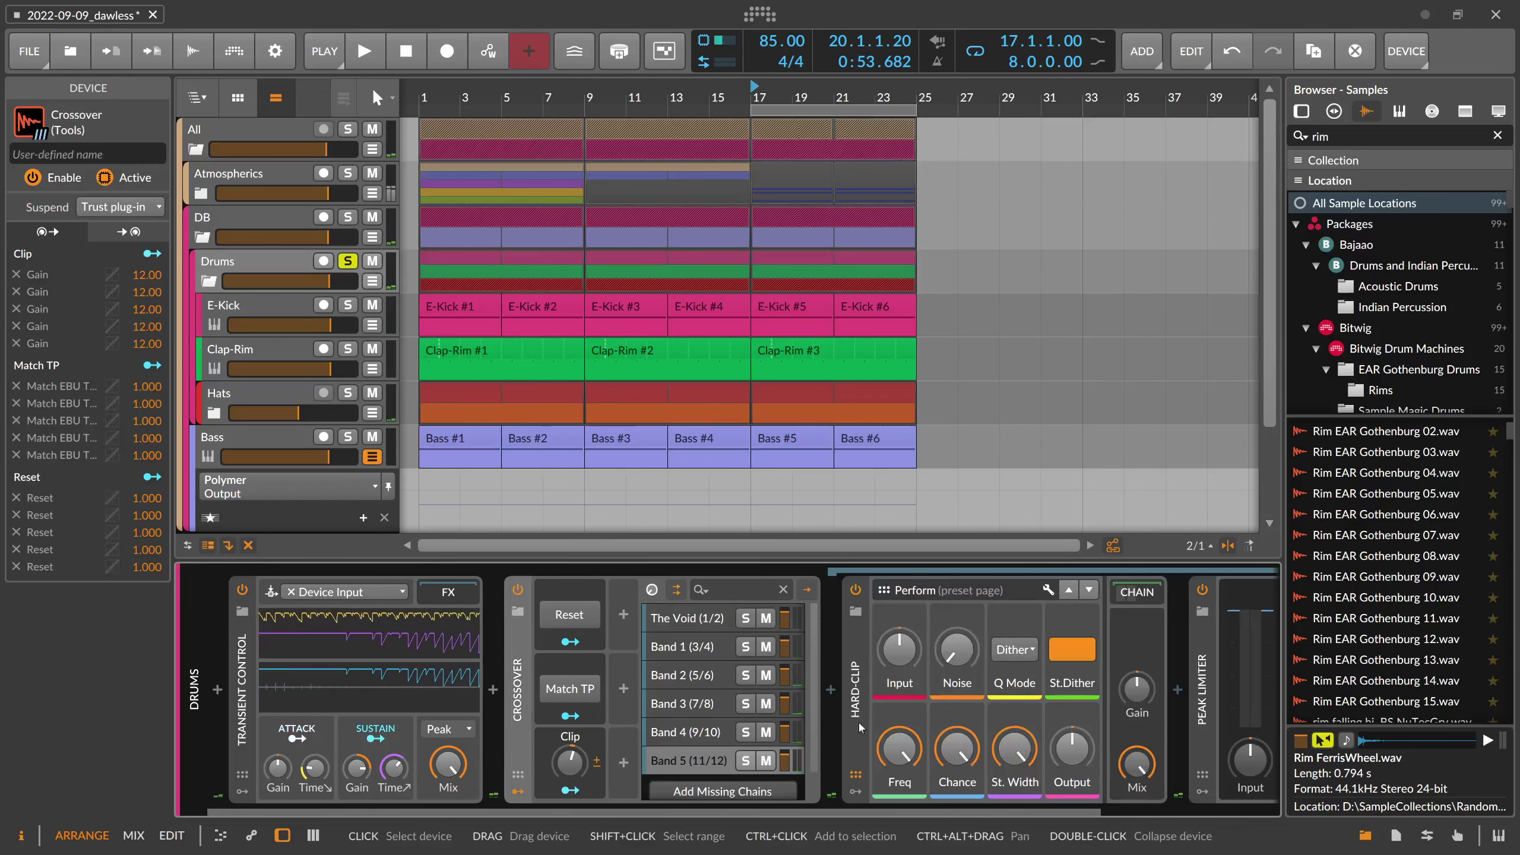
left_click_drag(829, 810, 964, 809)
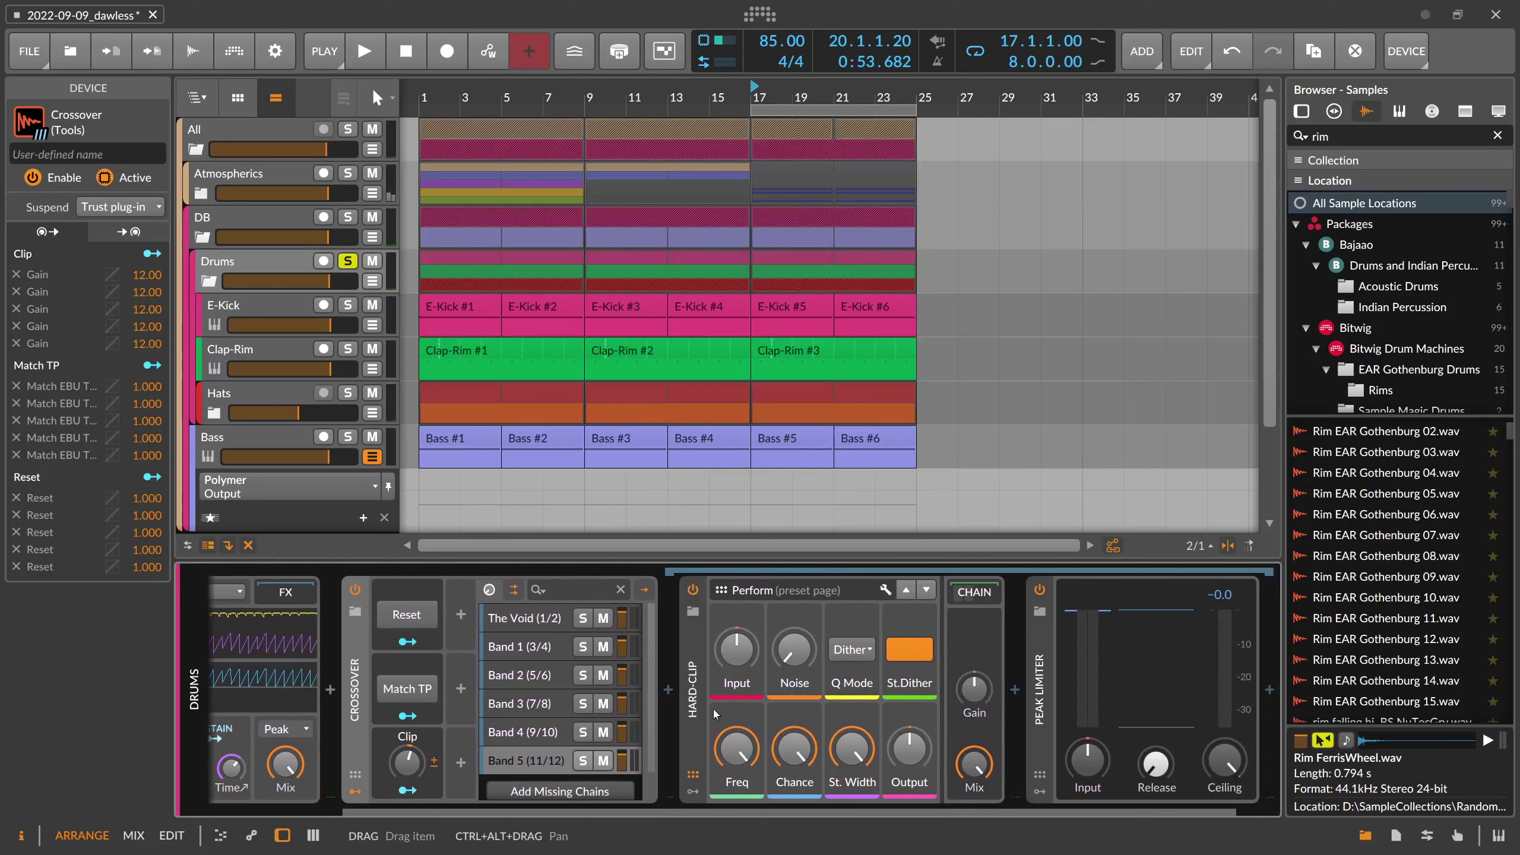
key("space")
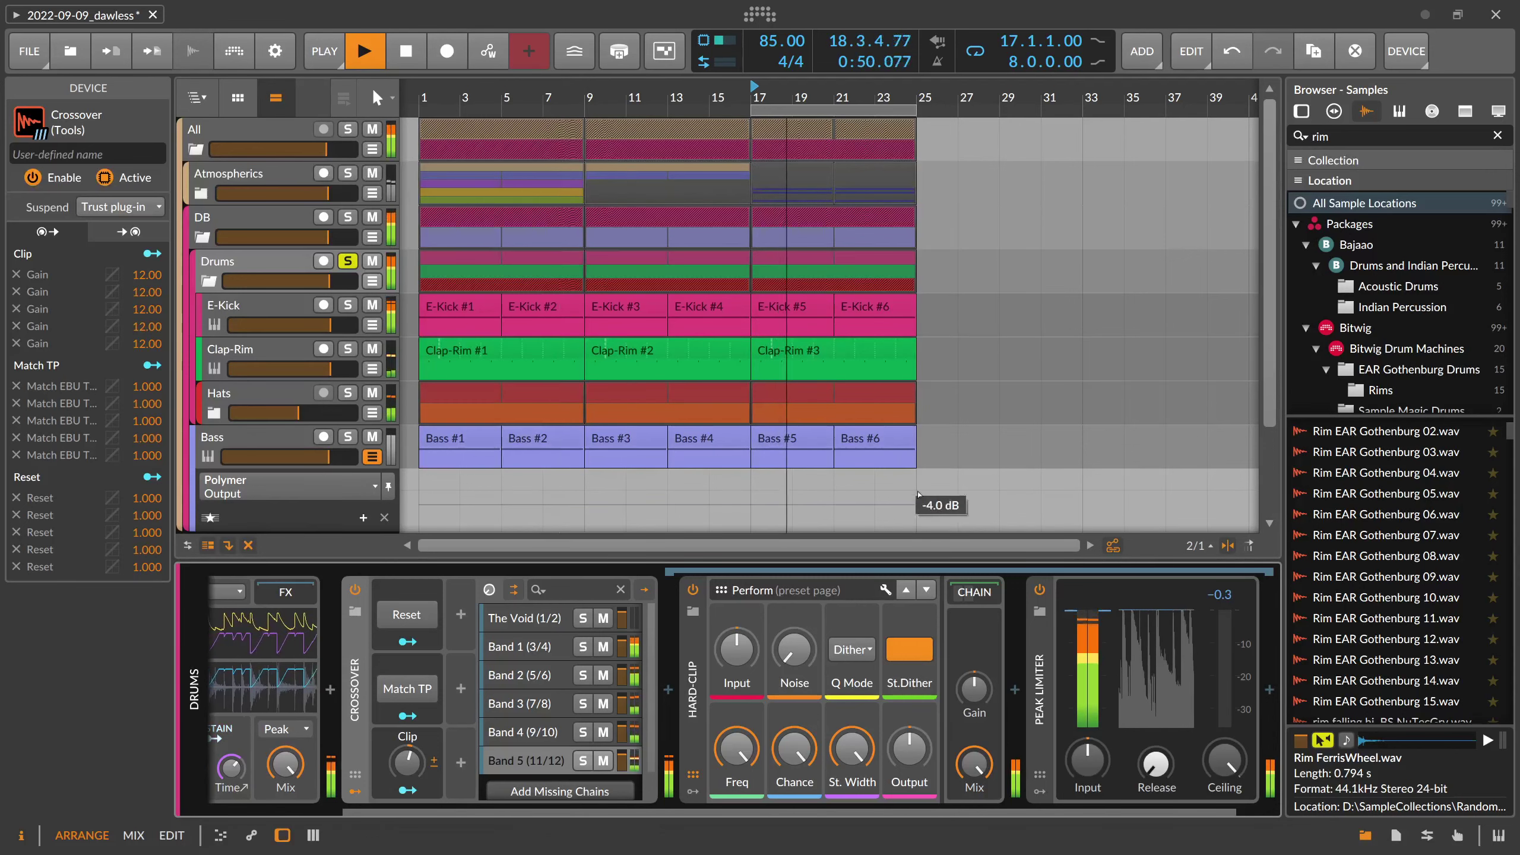
left_click(652, 595)
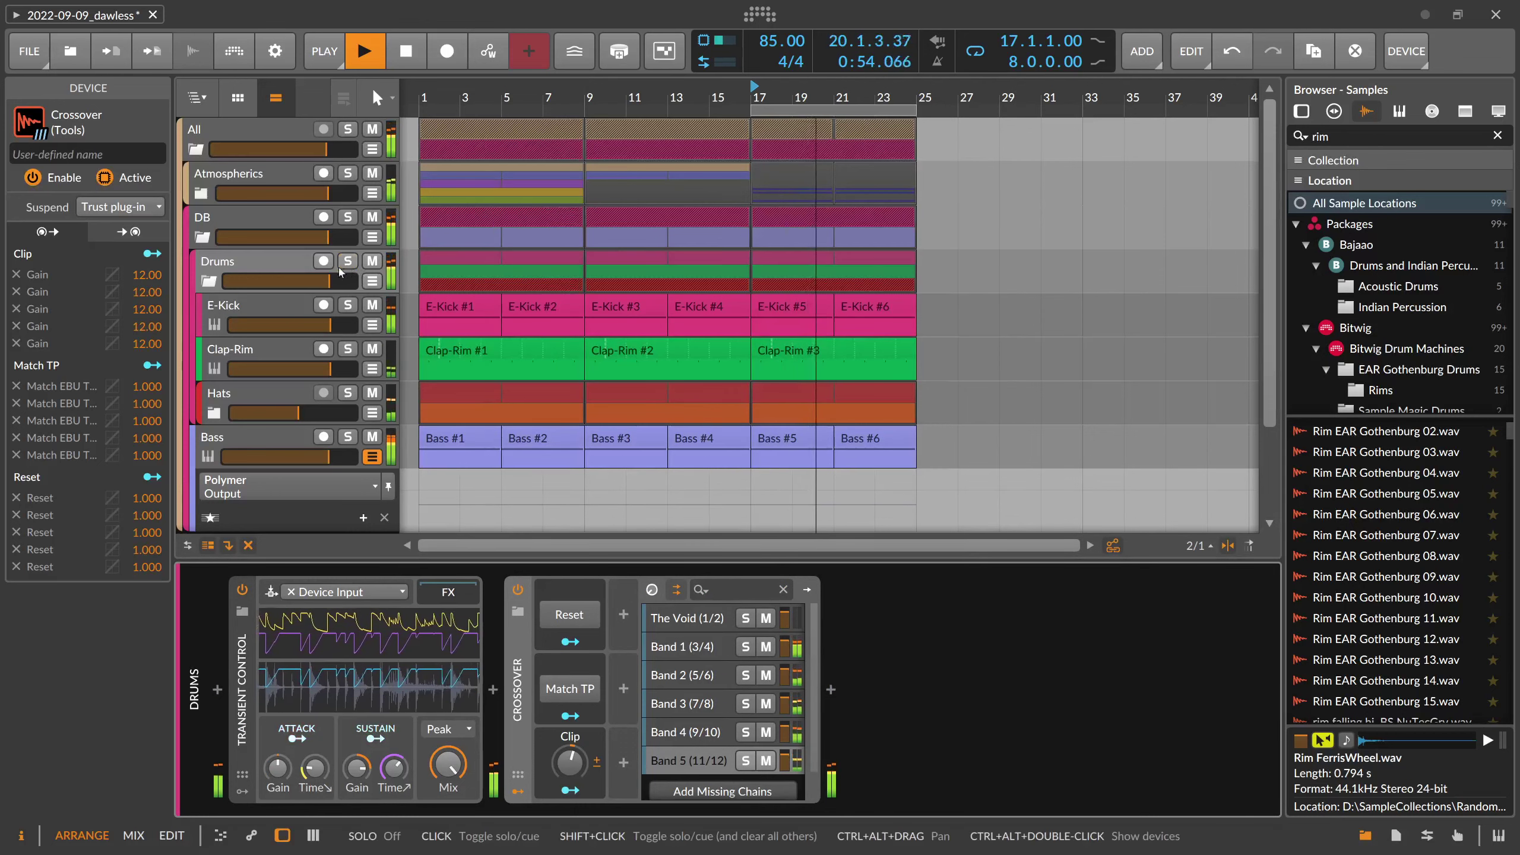
Collapse the Drums group track and solo it together with the Bass track
left_click(209, 281)
left_click(260, 292)
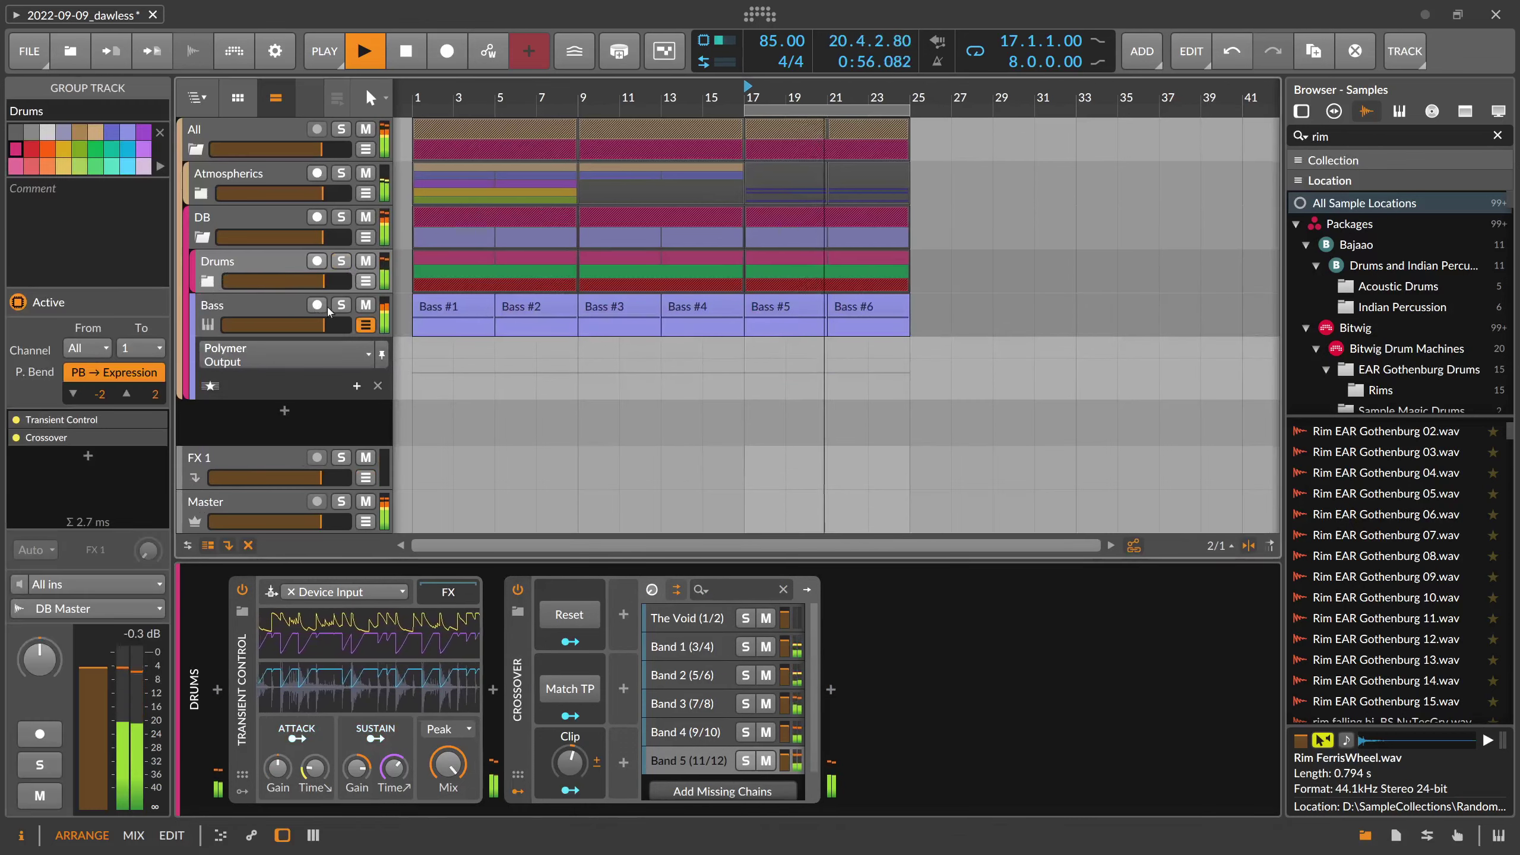
left_click(341, 261)
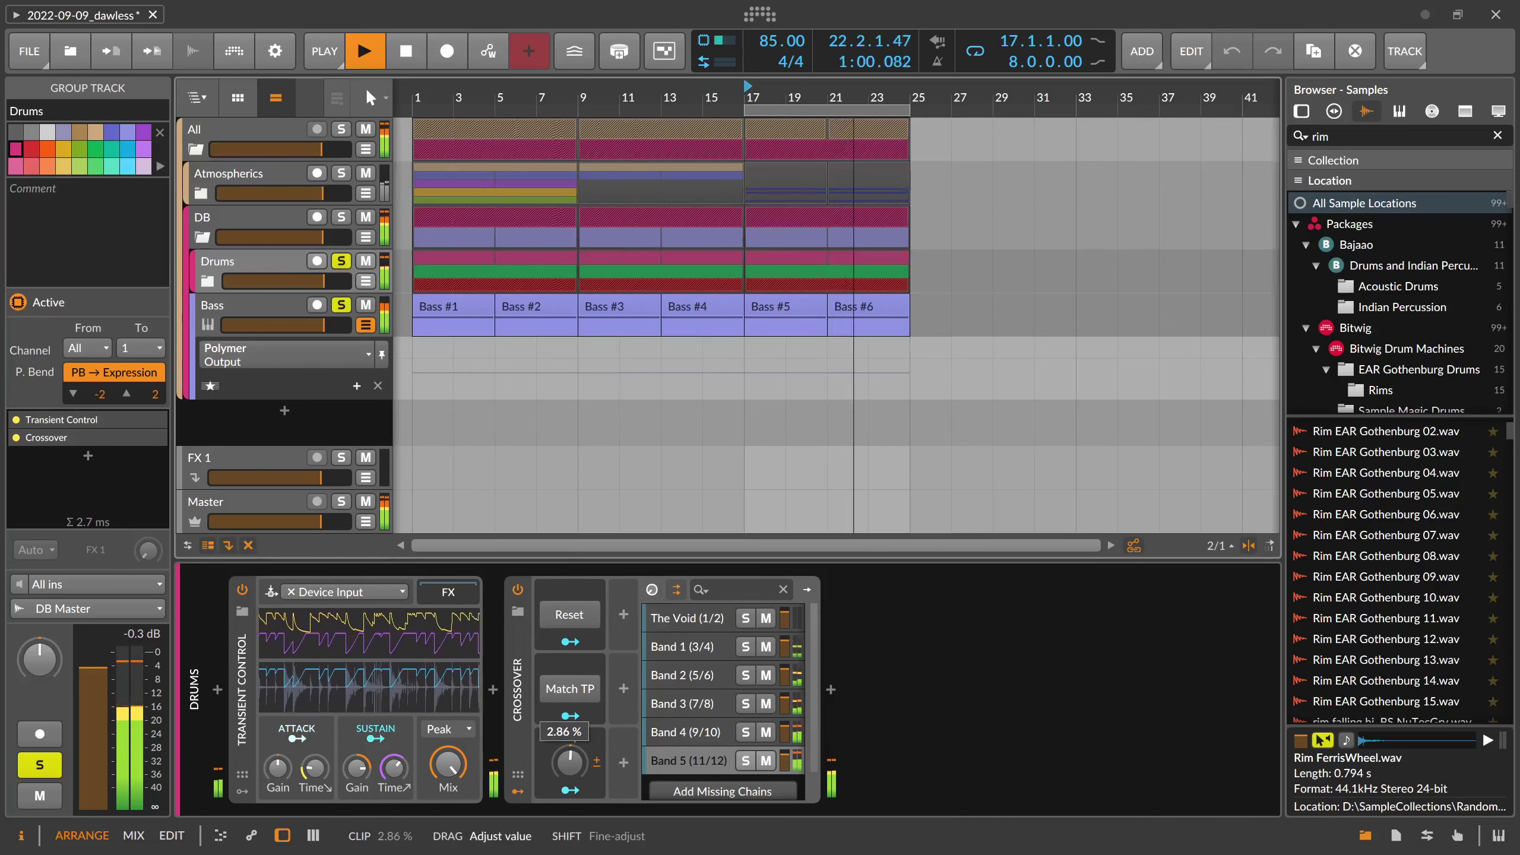
Expand the Drums and Hats groups, solo E-Hat and look through its Reverb, Delay-2, EQ-2 and Hard-Clip devices
left_click(207, 280)
scroll(219, 339, "down", 2)
left_click(215, 338)
scroll(219, 339, "down", 2)
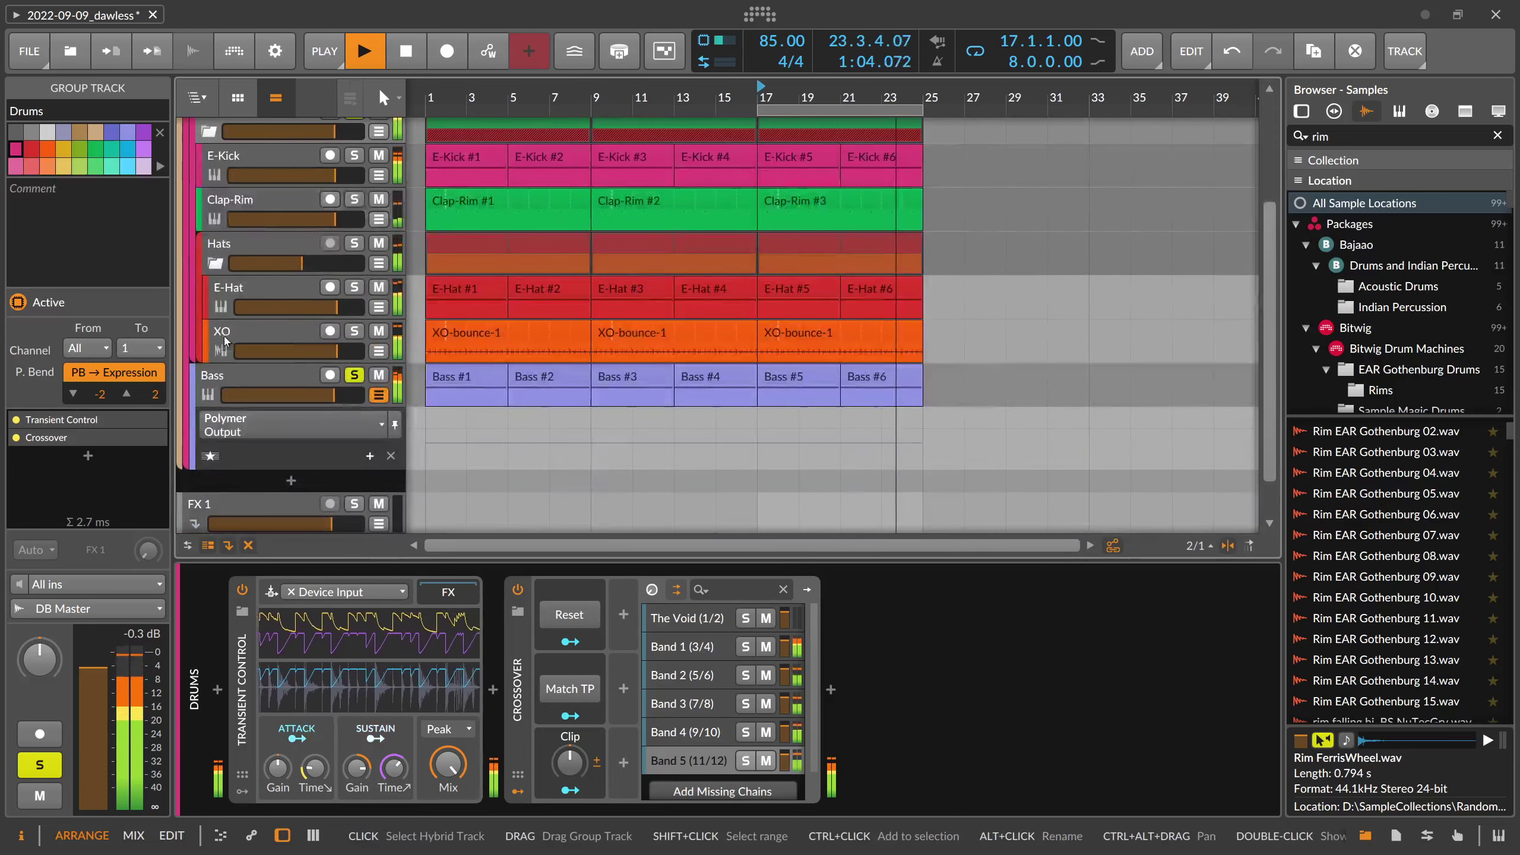
left_click(355, 288)
left_click_drag(655, 811, 1069, 809)
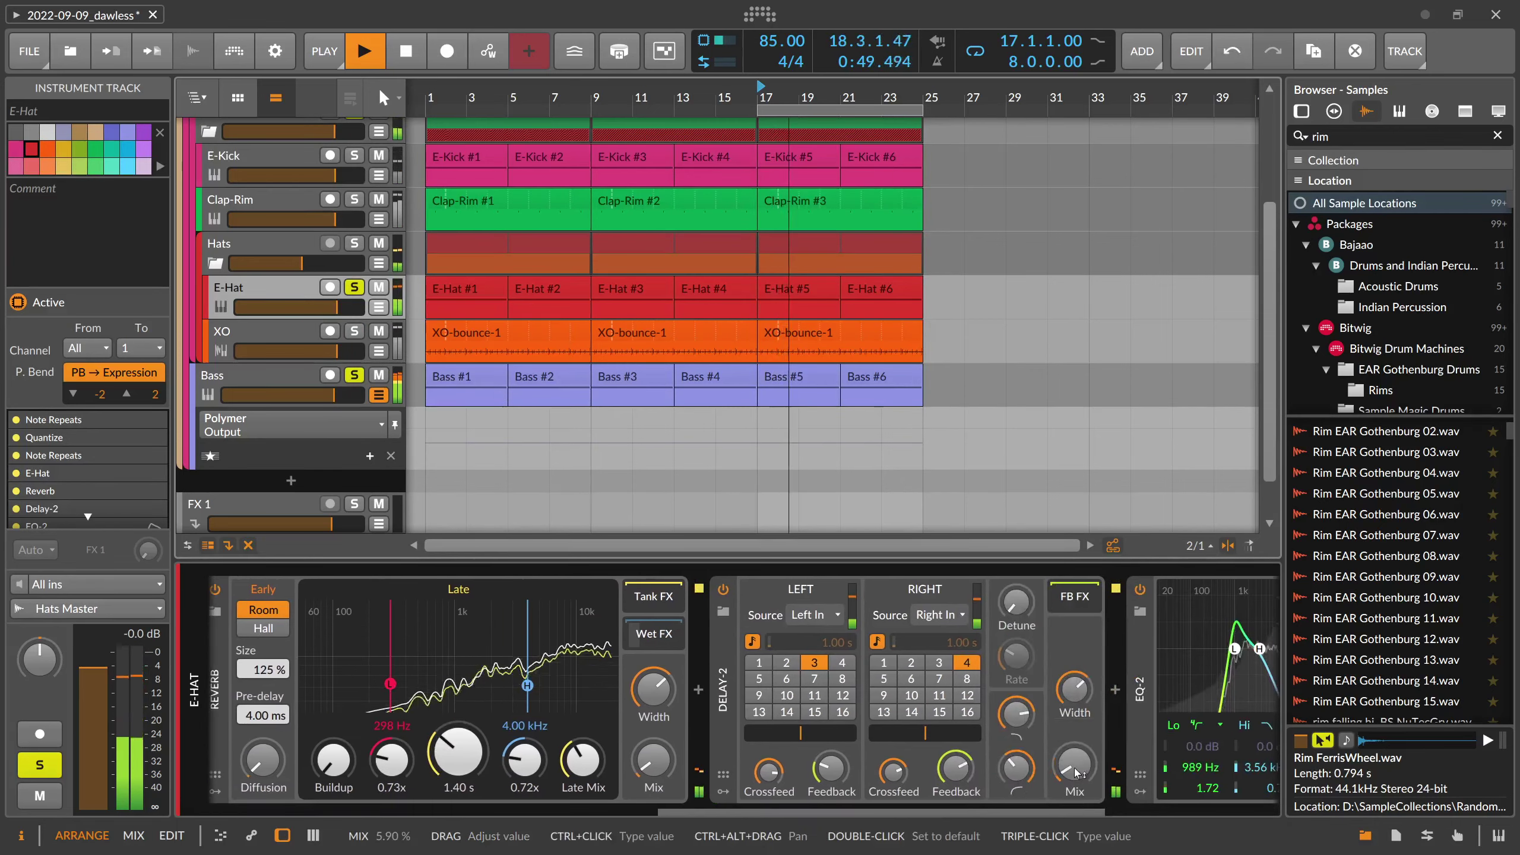
left_click_drag(1019, 807, 1133, 804)
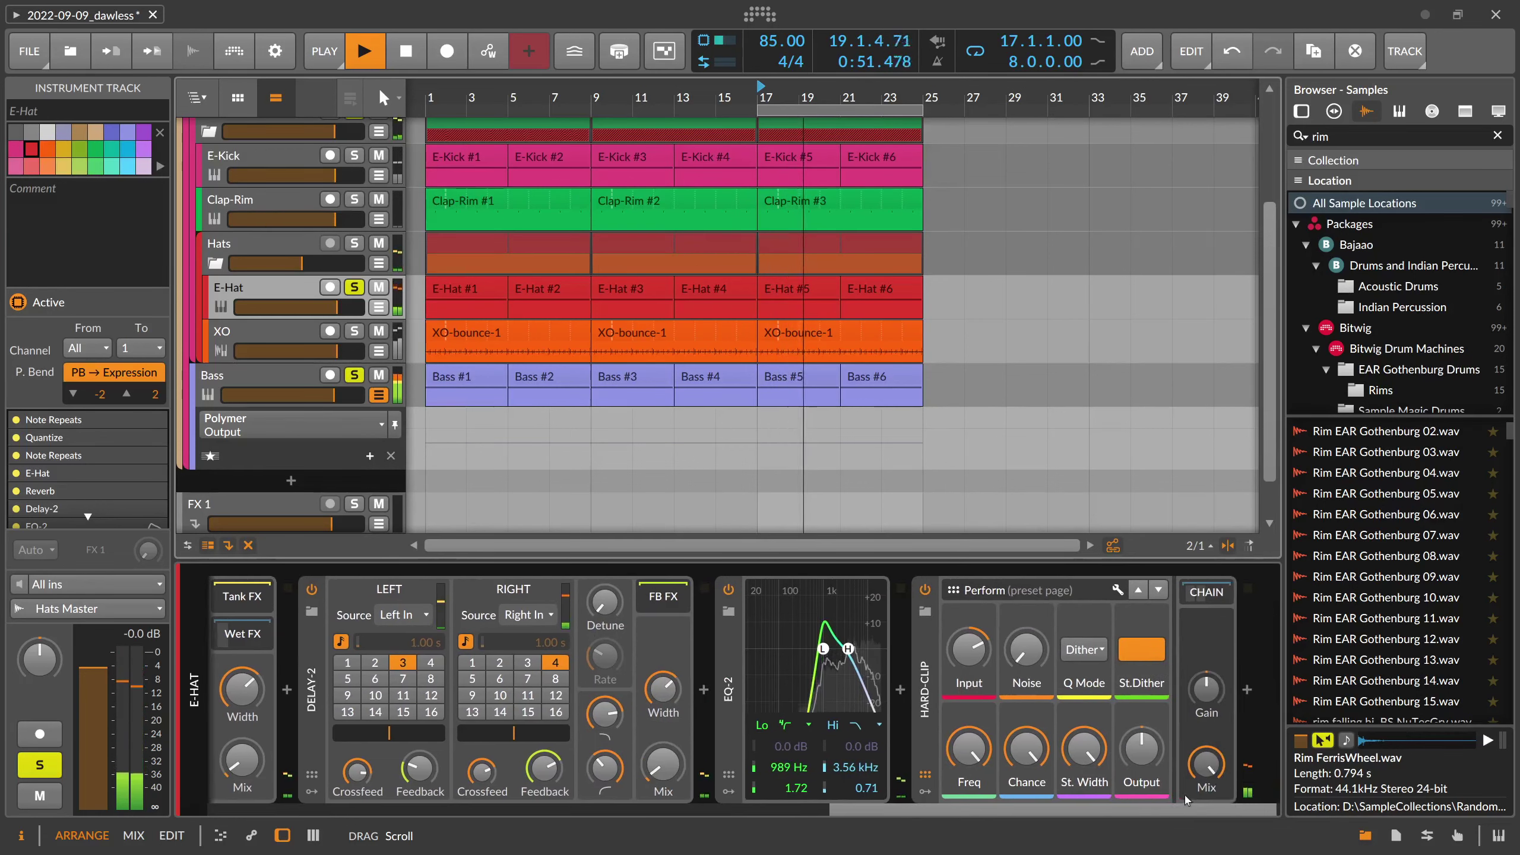
scroll(388, 730, "left", 10)
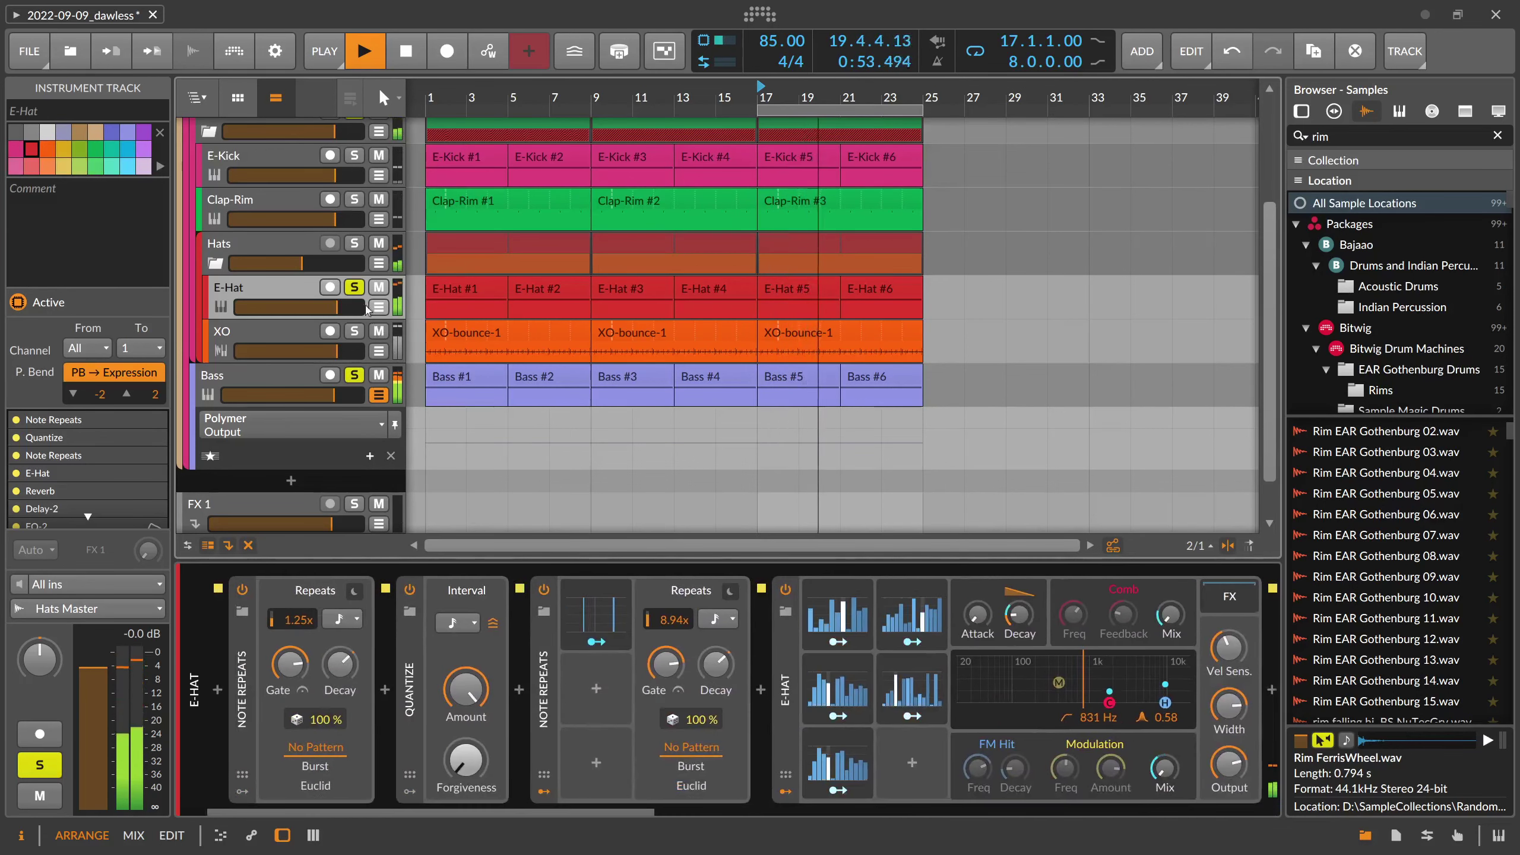
Switch off E-Hat's solo, solo the Drums group alongside Bass again, and collapse the Hats group
left_click(354, 287)
scroll(270, 270, "up", 3)
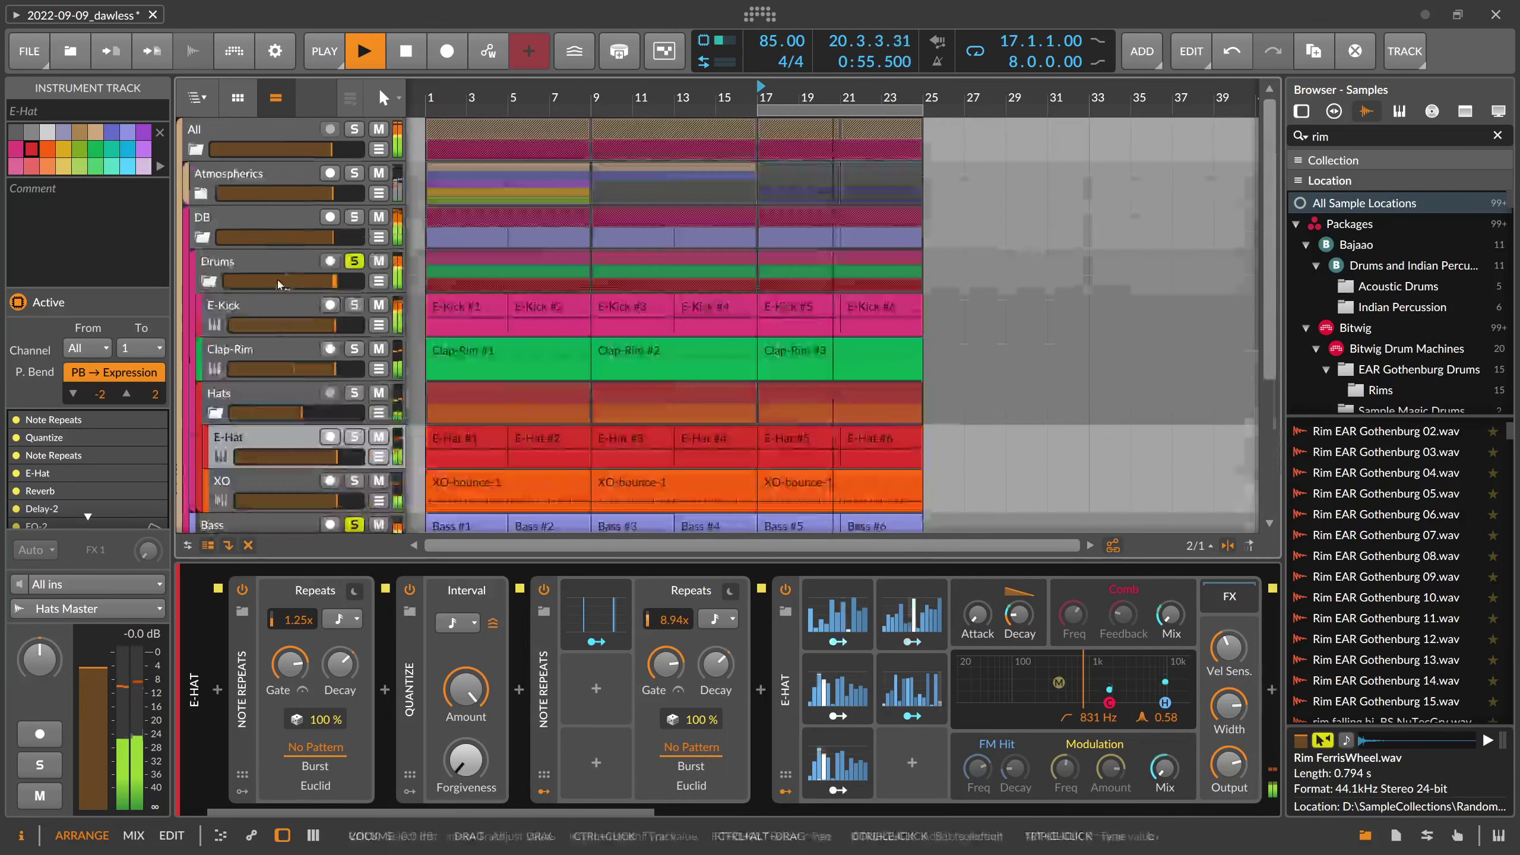
left_click(214, 415)
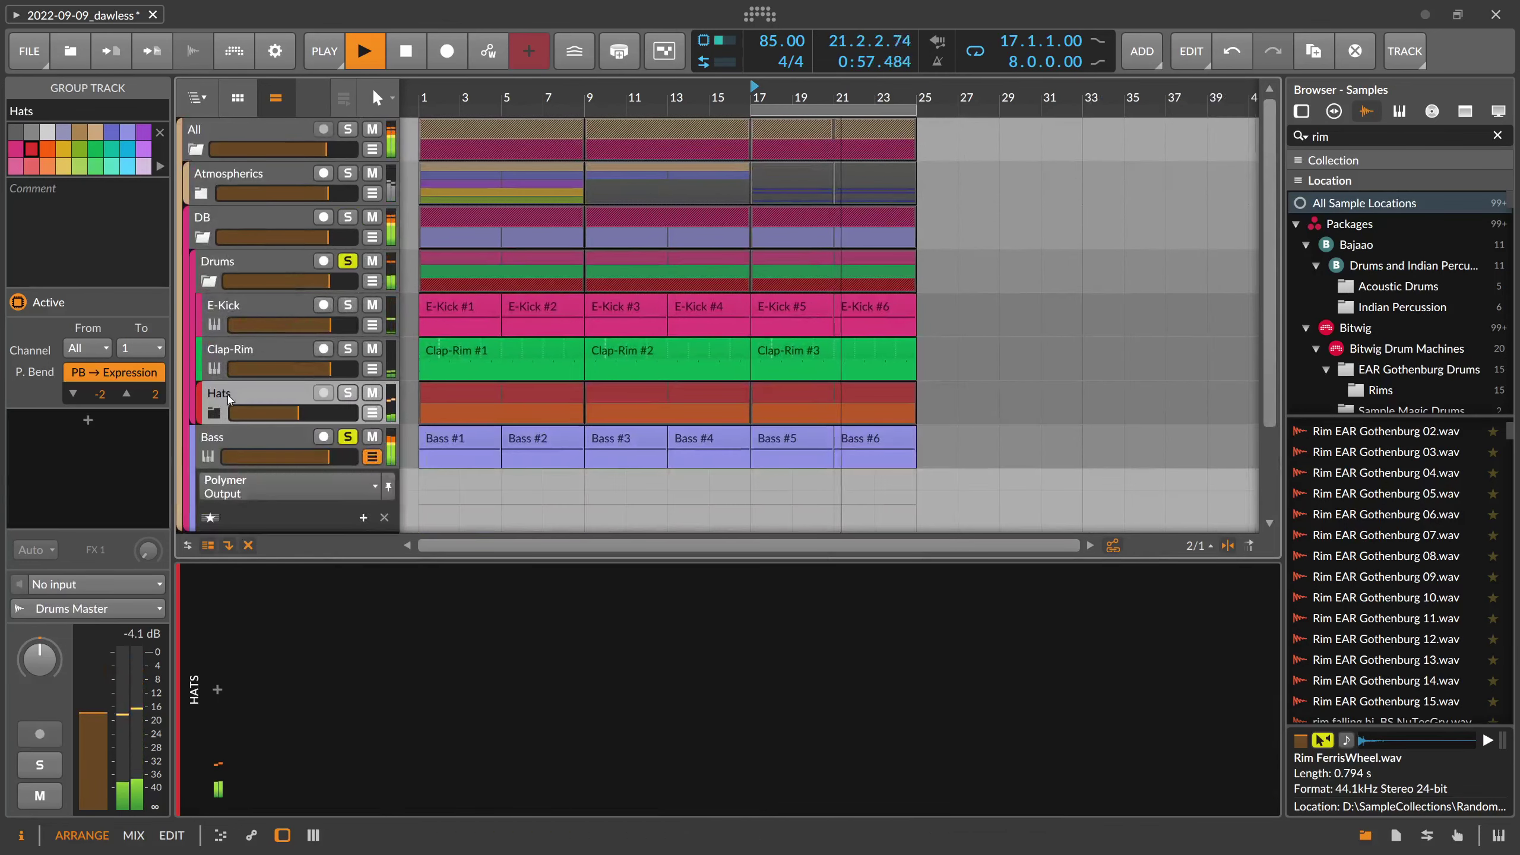
On Clap-Rim, narrow the EQ-2 in the Reverb's Wet FX to a 380 Hz low and 1.09 kHz high cutoff
left_click(250, 360)
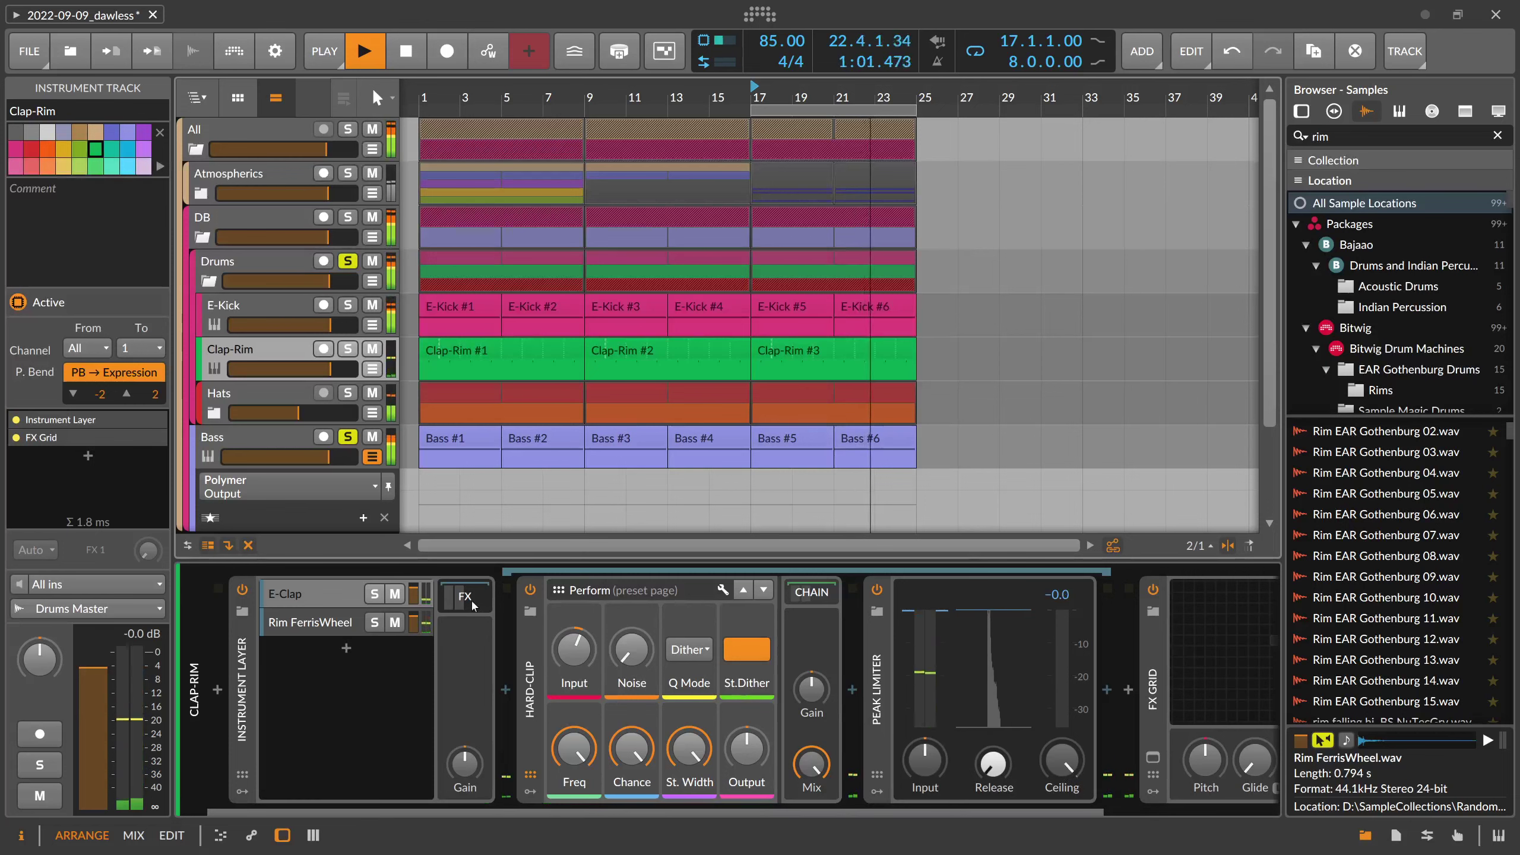
scroll(788, 814, "down", 2)
scroll(748, 804, "down", 2)
scroll(1039, 817, "down", 2)
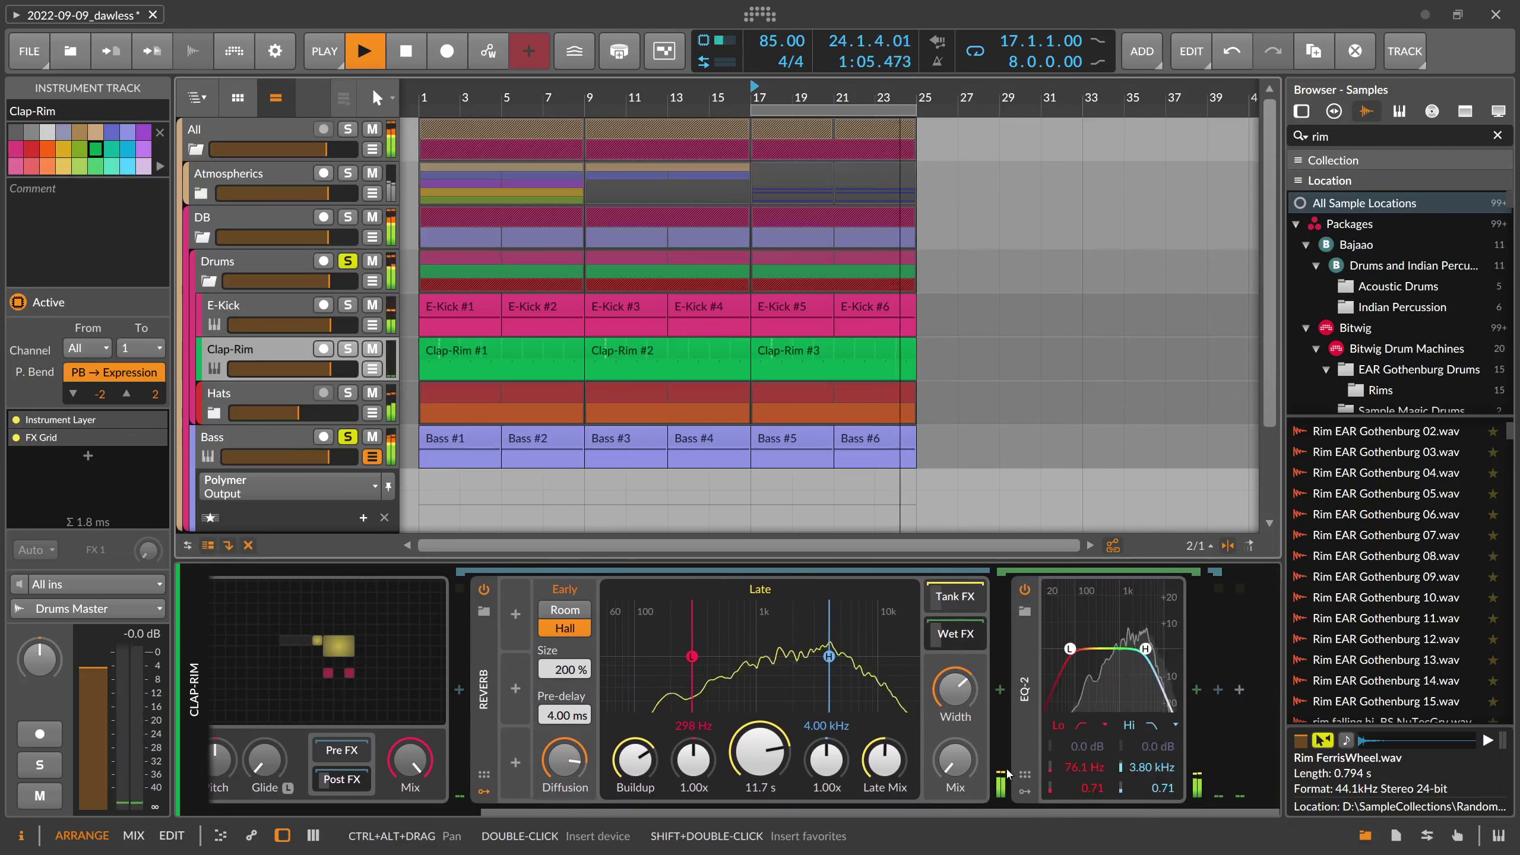
right_click(957, 759)
key("Escape")
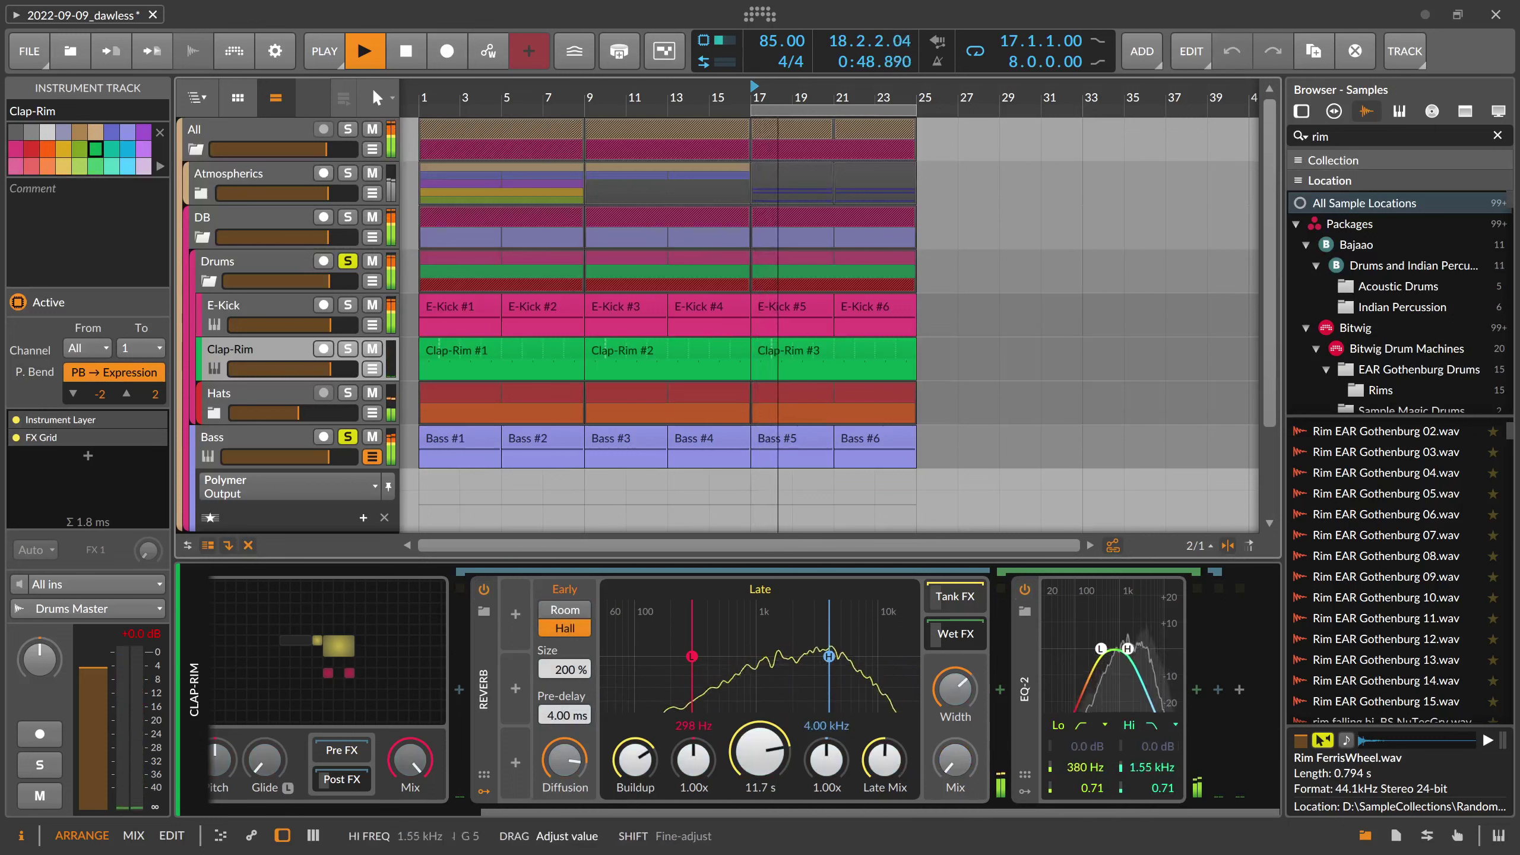
left_click_drag(1149, 767, 1149, 799)
Set the Clap-Rim Reverb's decay time to 1.03 s and go back to the start of the device chain
left_click_drag(760, 754, 760, 825)
left_click_drag(760, 755, 760, 739)
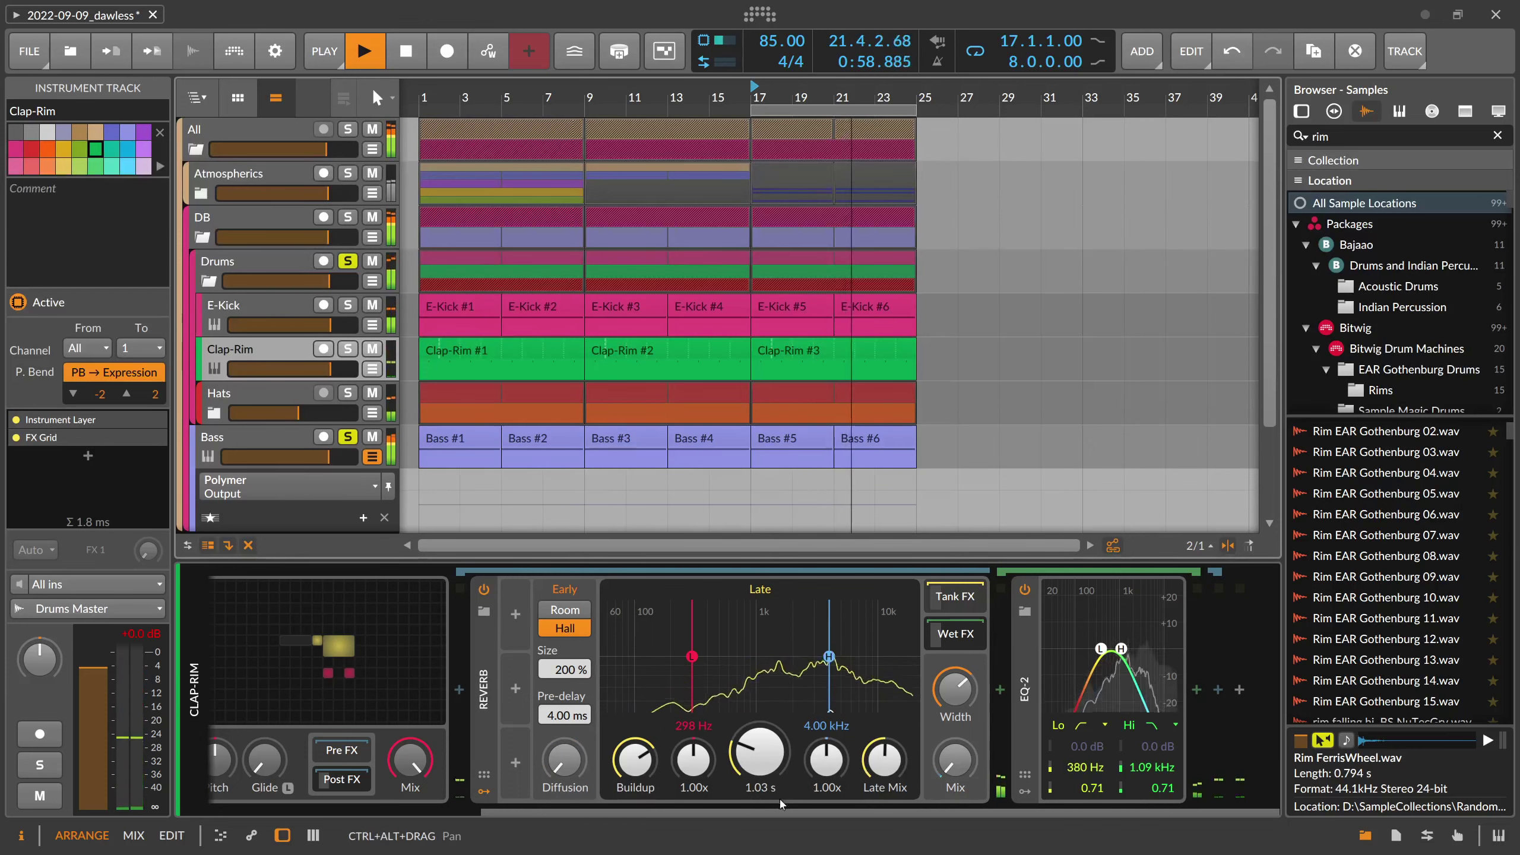
left_click_drag(885, 813, 632, 817)
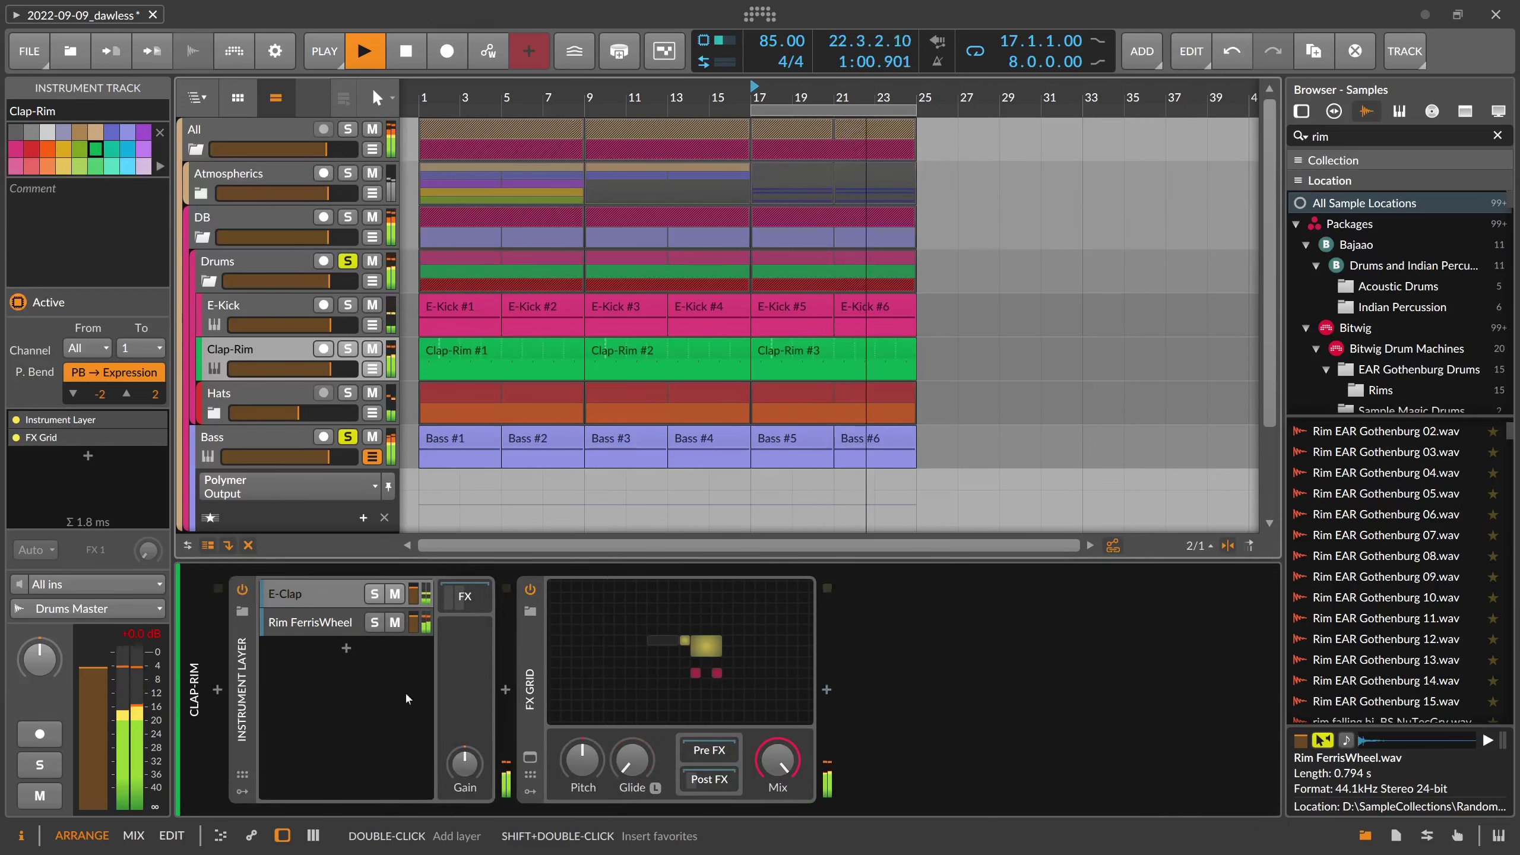
Return to the Drums group, toggle its solo off and on against the soloed Bass, and collapse the group
left_click(310, 622)
left_click_drag(711, 775, 711, 758)
left_click(346, 261)
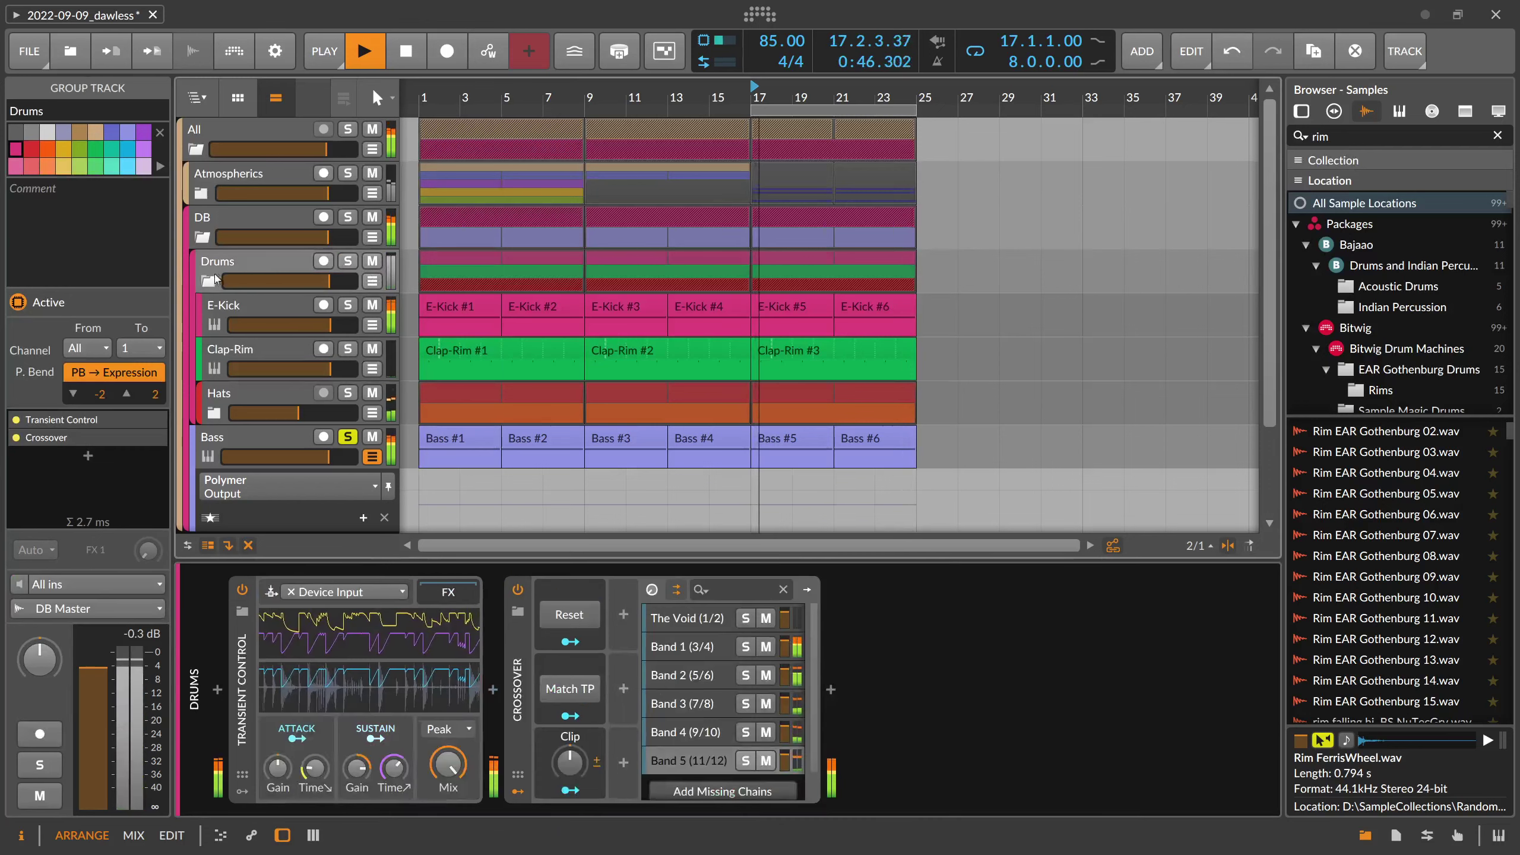
left_click(209, 281)
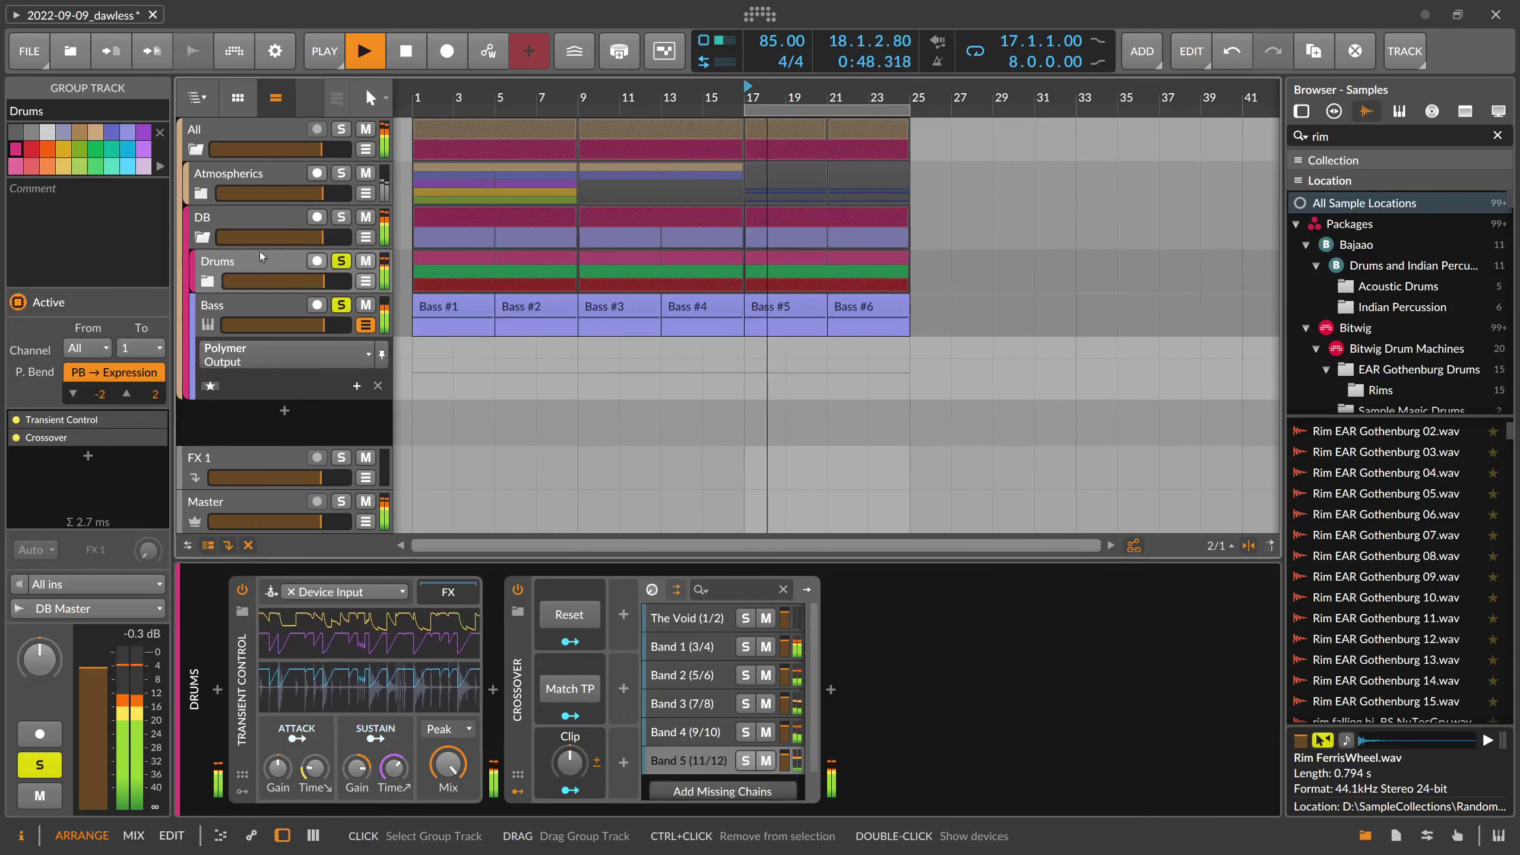
Collapse the Bass track's automation lane, stop playback, and look through the device chains of DB, Drums and Bass
left_click(366, 326)
left_click(268, 304)
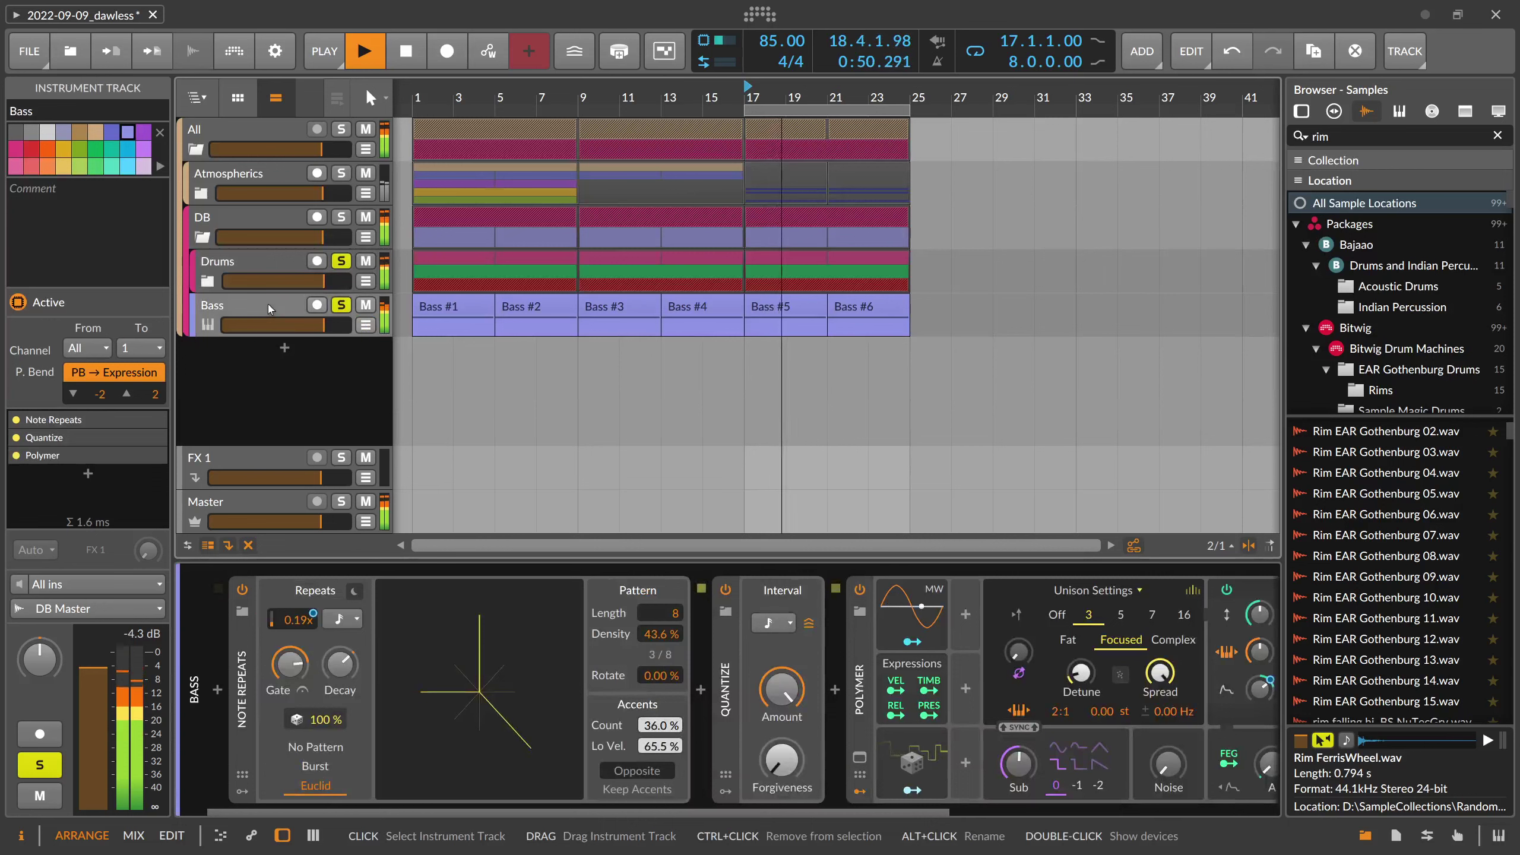
key("space")
left_click(239, 224)
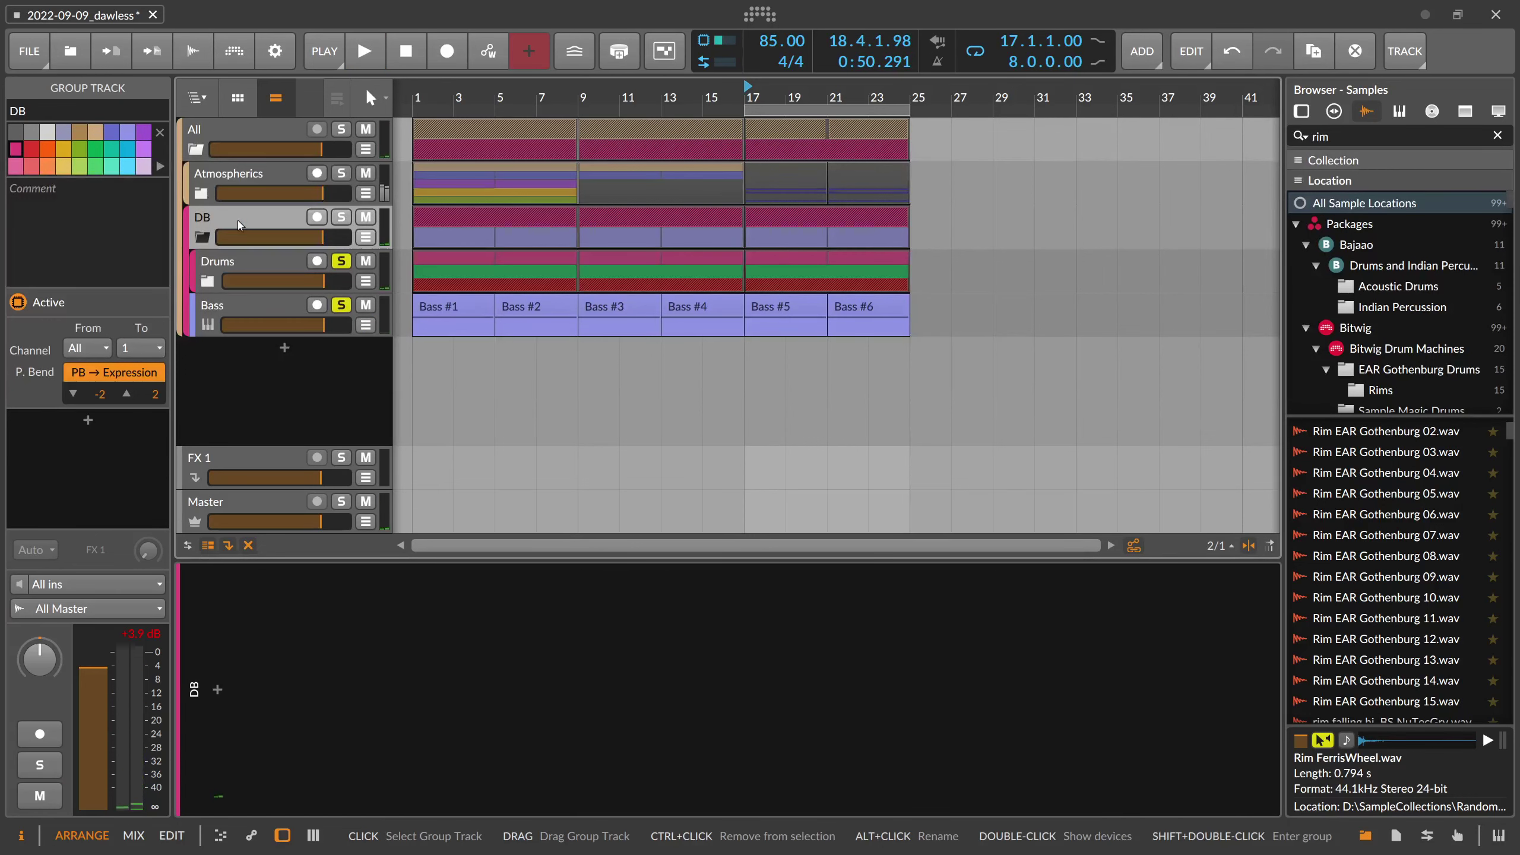
left_click(219, 259)
left_click(233, 304)
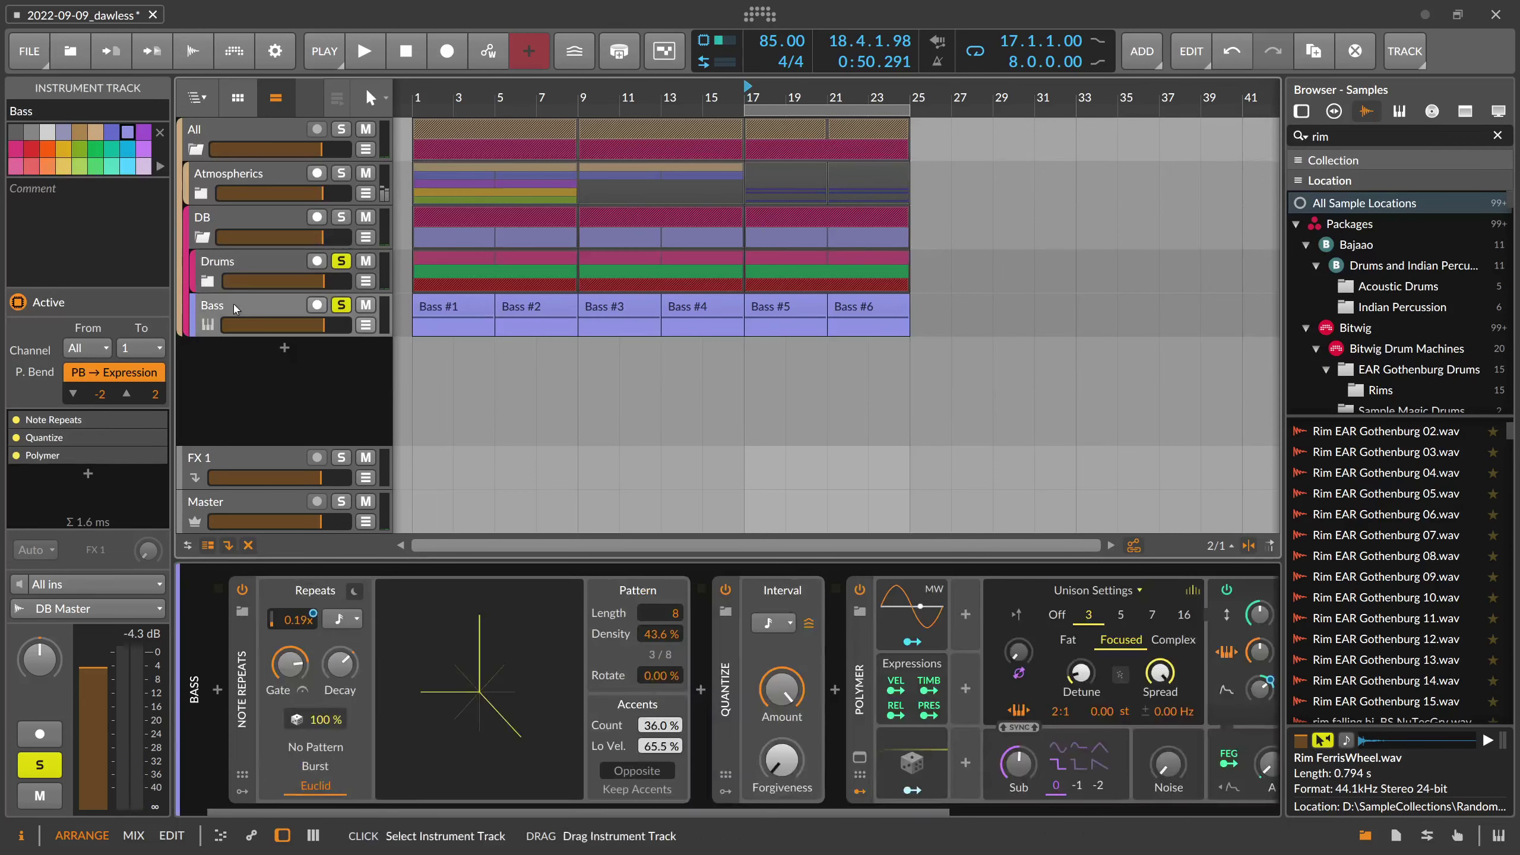
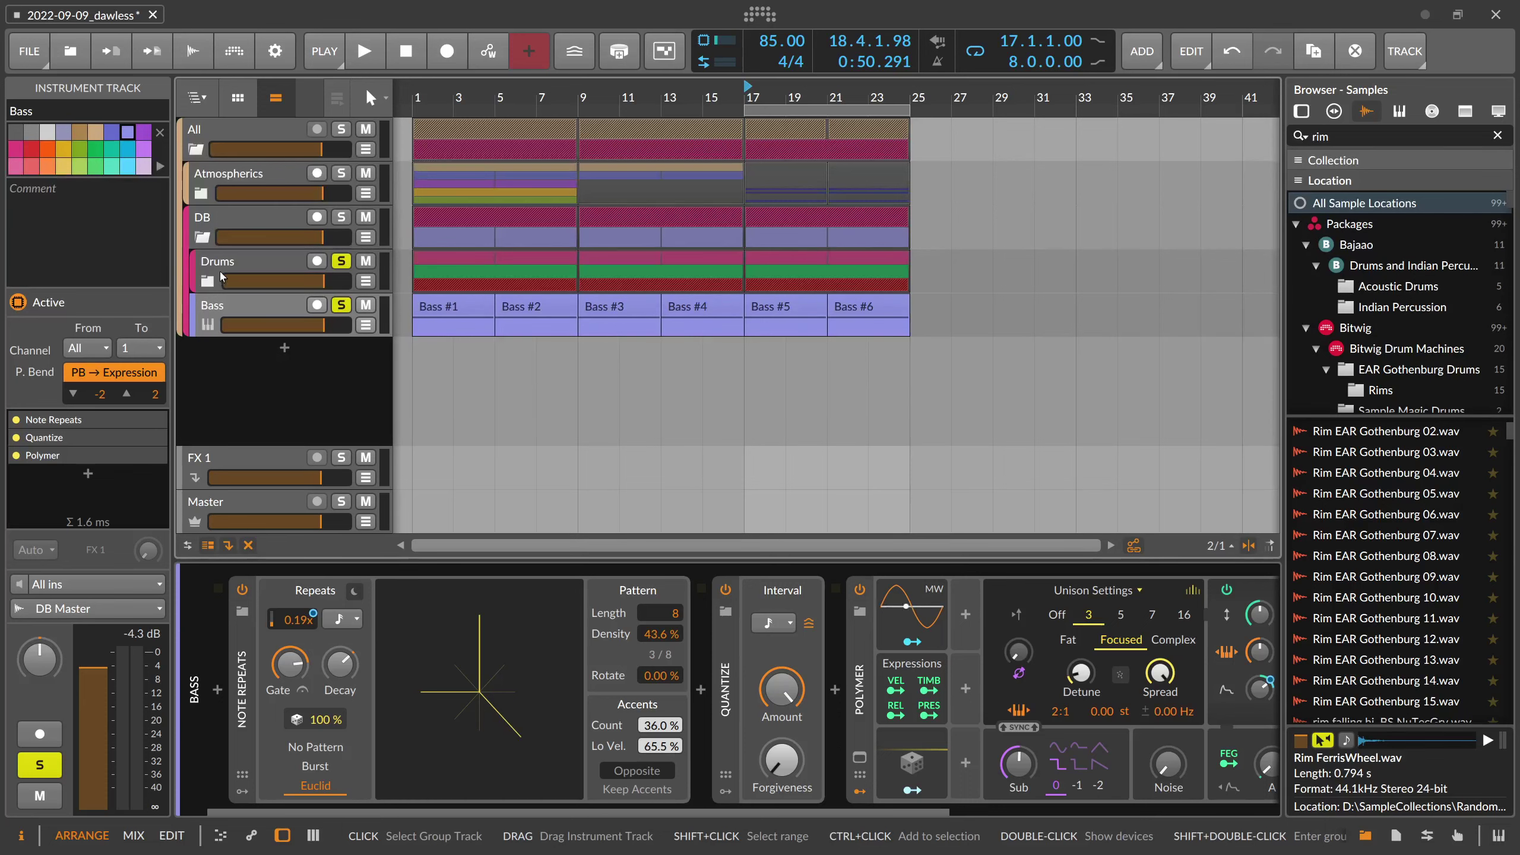
Clear the solos on Drums and Bass and solo their parent DB group instead
left_click(222, 275)
left_click(240, 307)
left_click(223, 230)
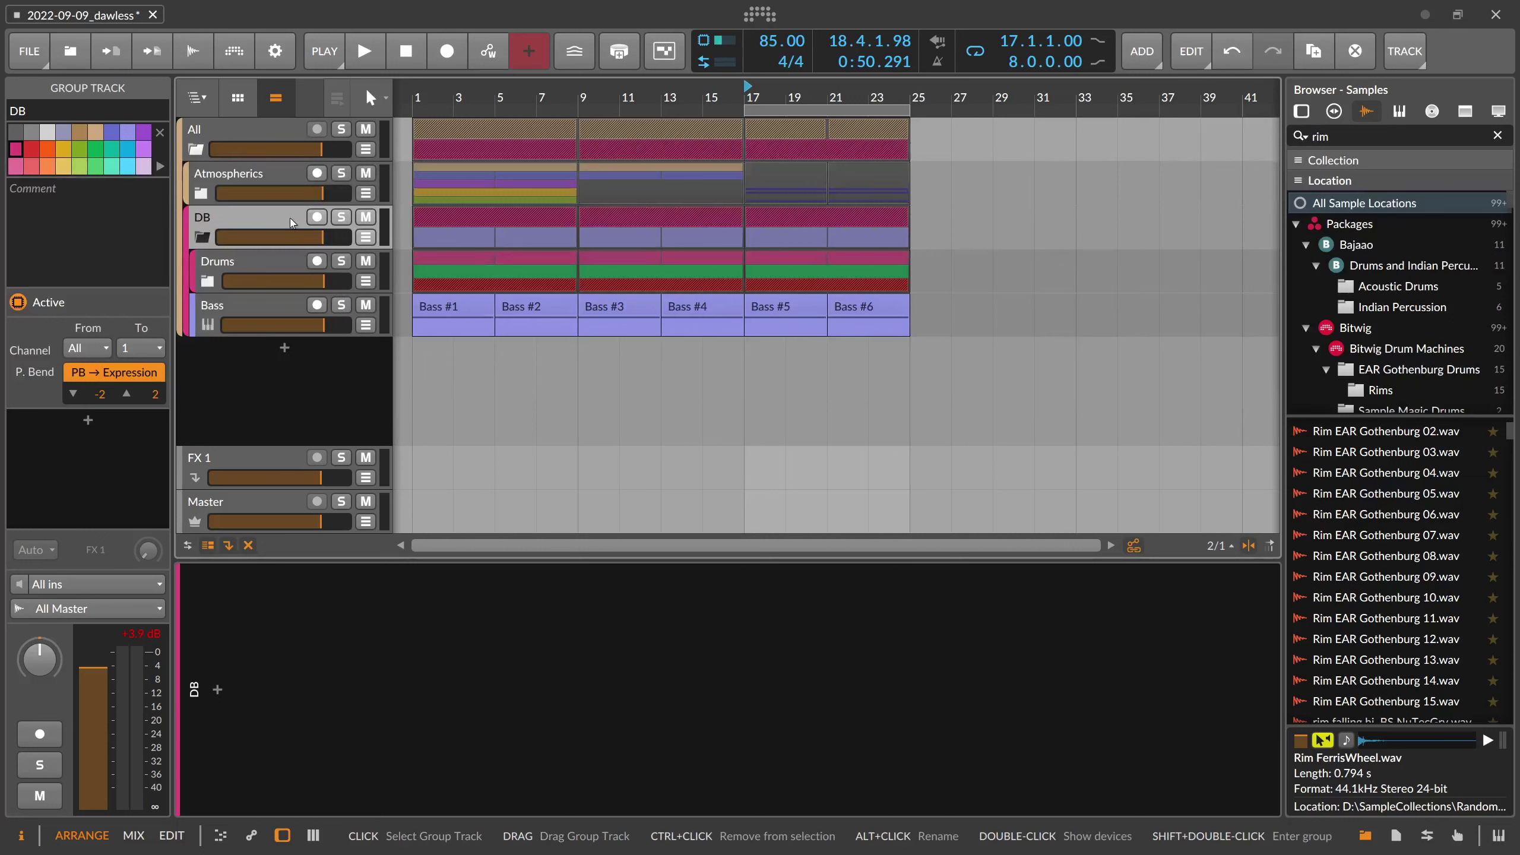
key("s")
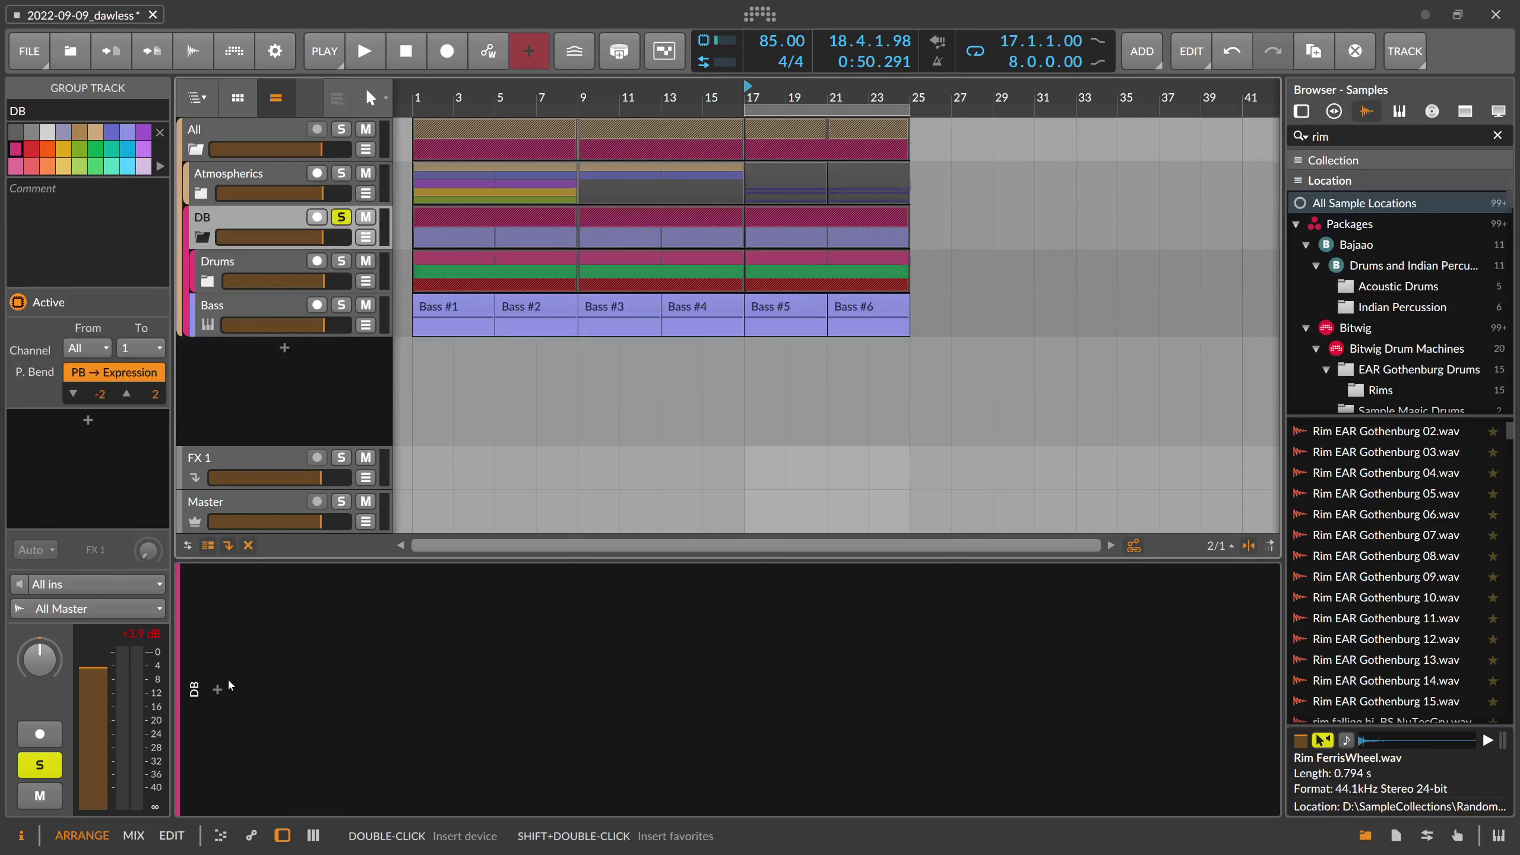
Review the Drums and Bass device chains up to Polymer's output, then play the loop with DB soloed
left_click(235, 264)
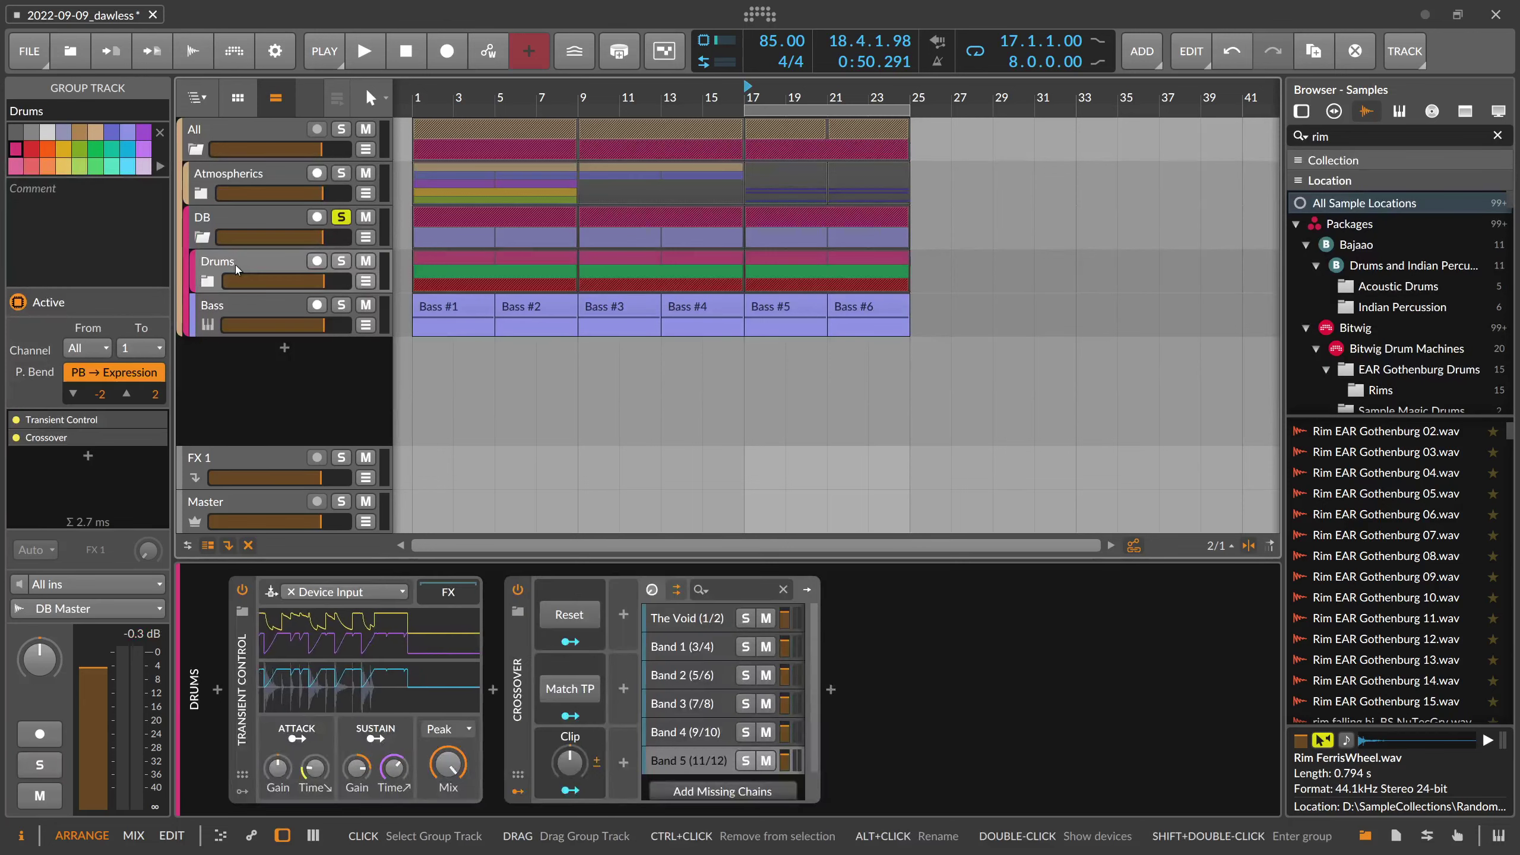
left_click(239, 308)
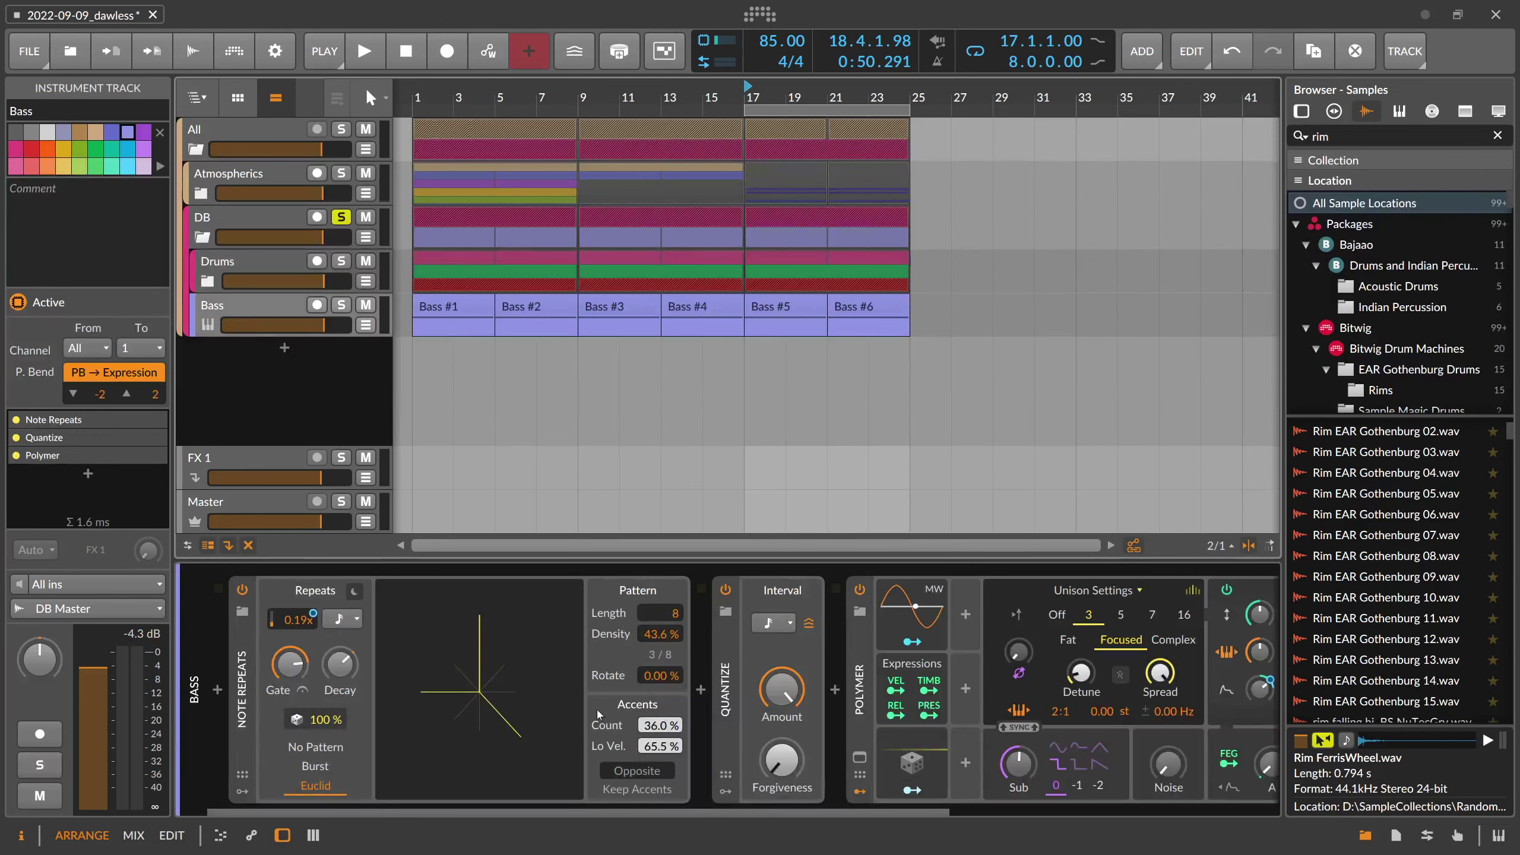
scroll(597, 714, "right", 8)
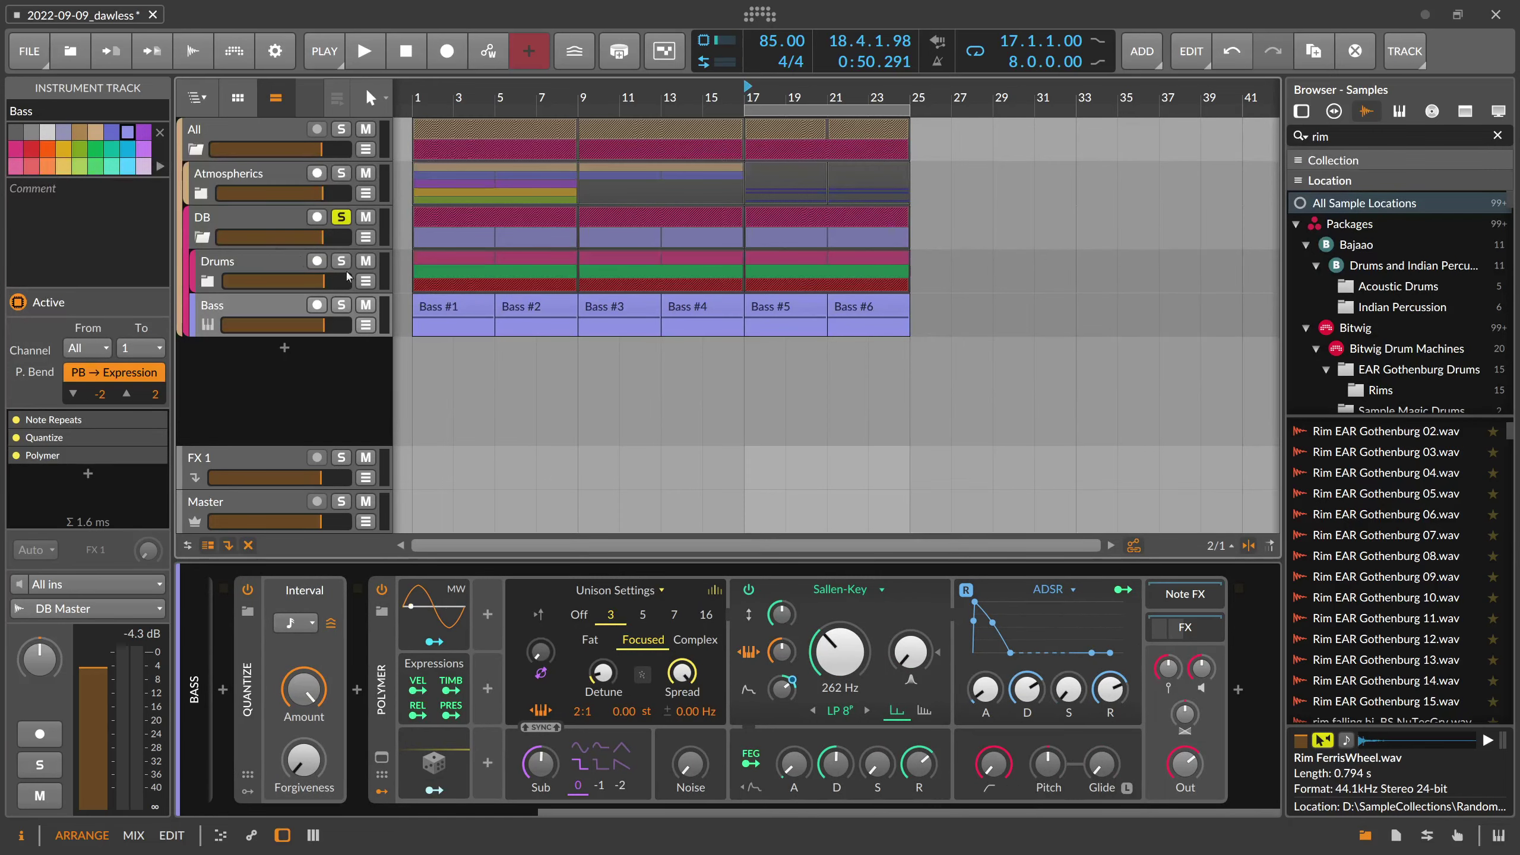
left_click(282, 263)
left_click(288, 223)
key("space")
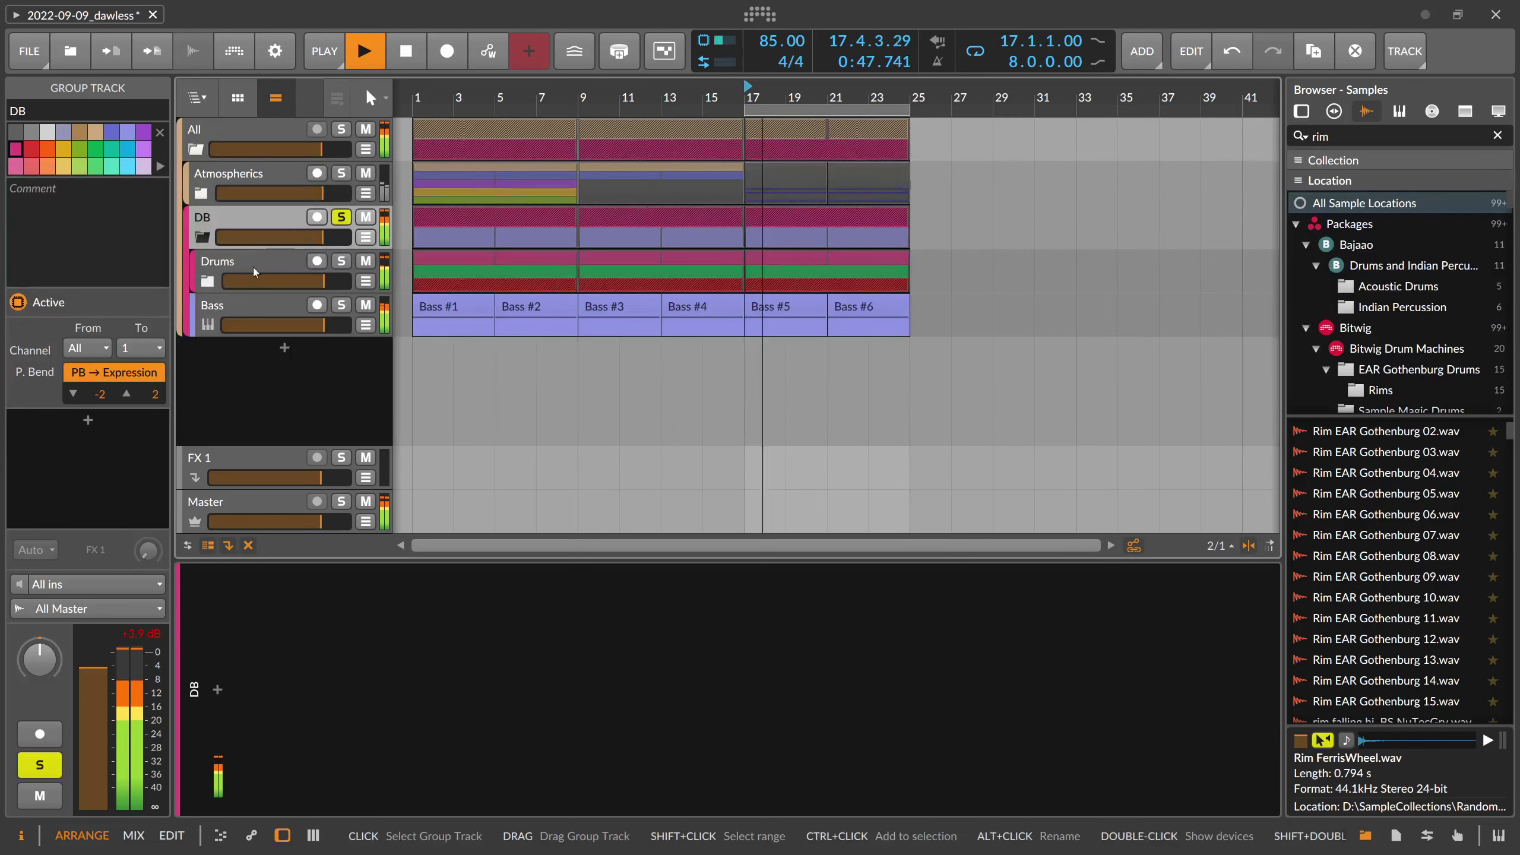
Check Bass during playback, set the Sustain Gain of the Drums Transient Control to 83.4 %, and stop playback
left_click(266, 319)
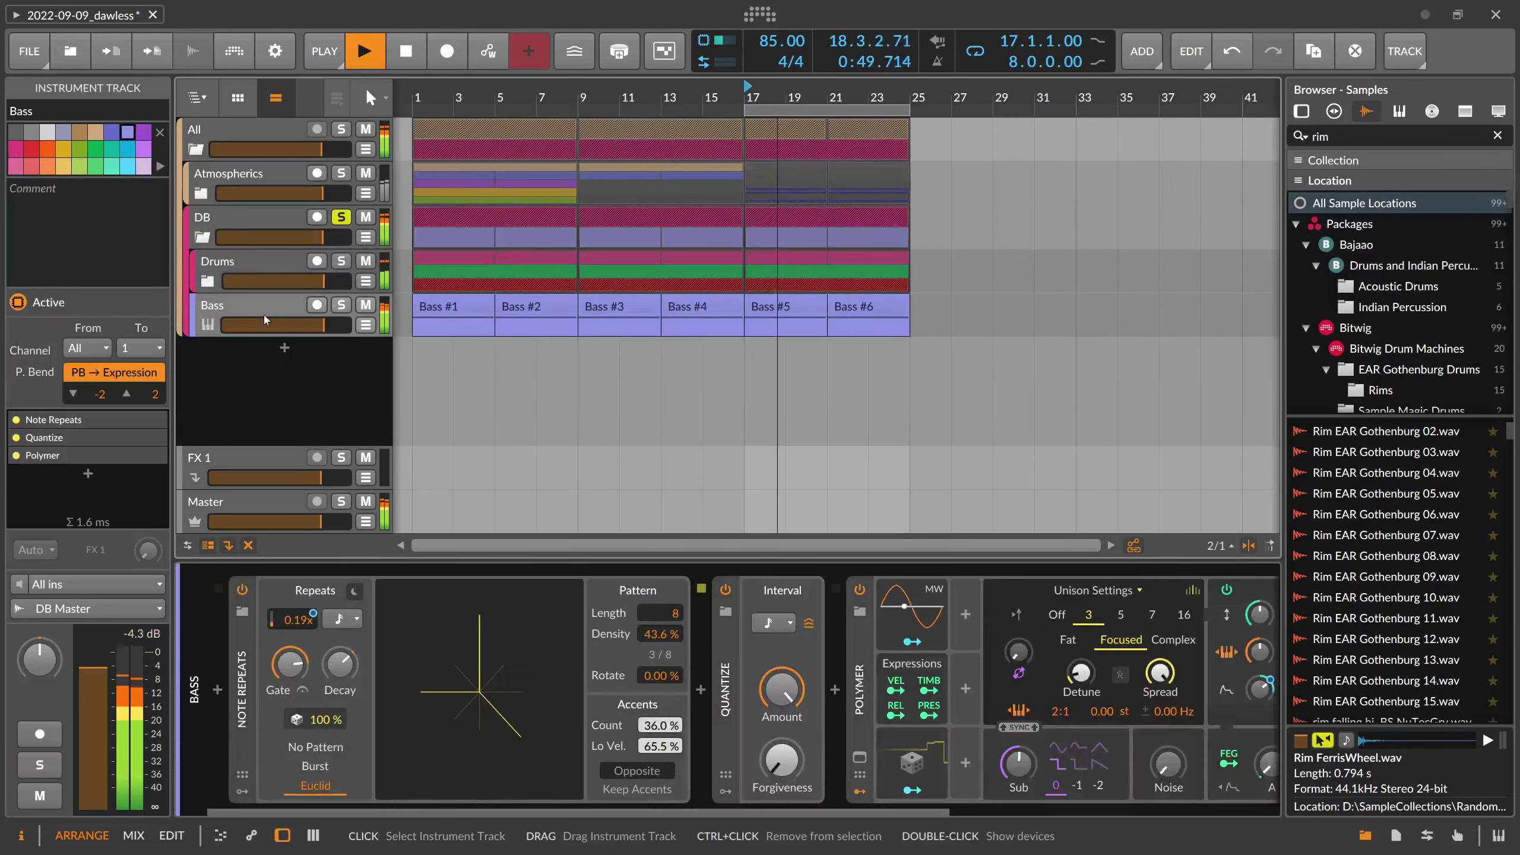
left_click(256, 264)
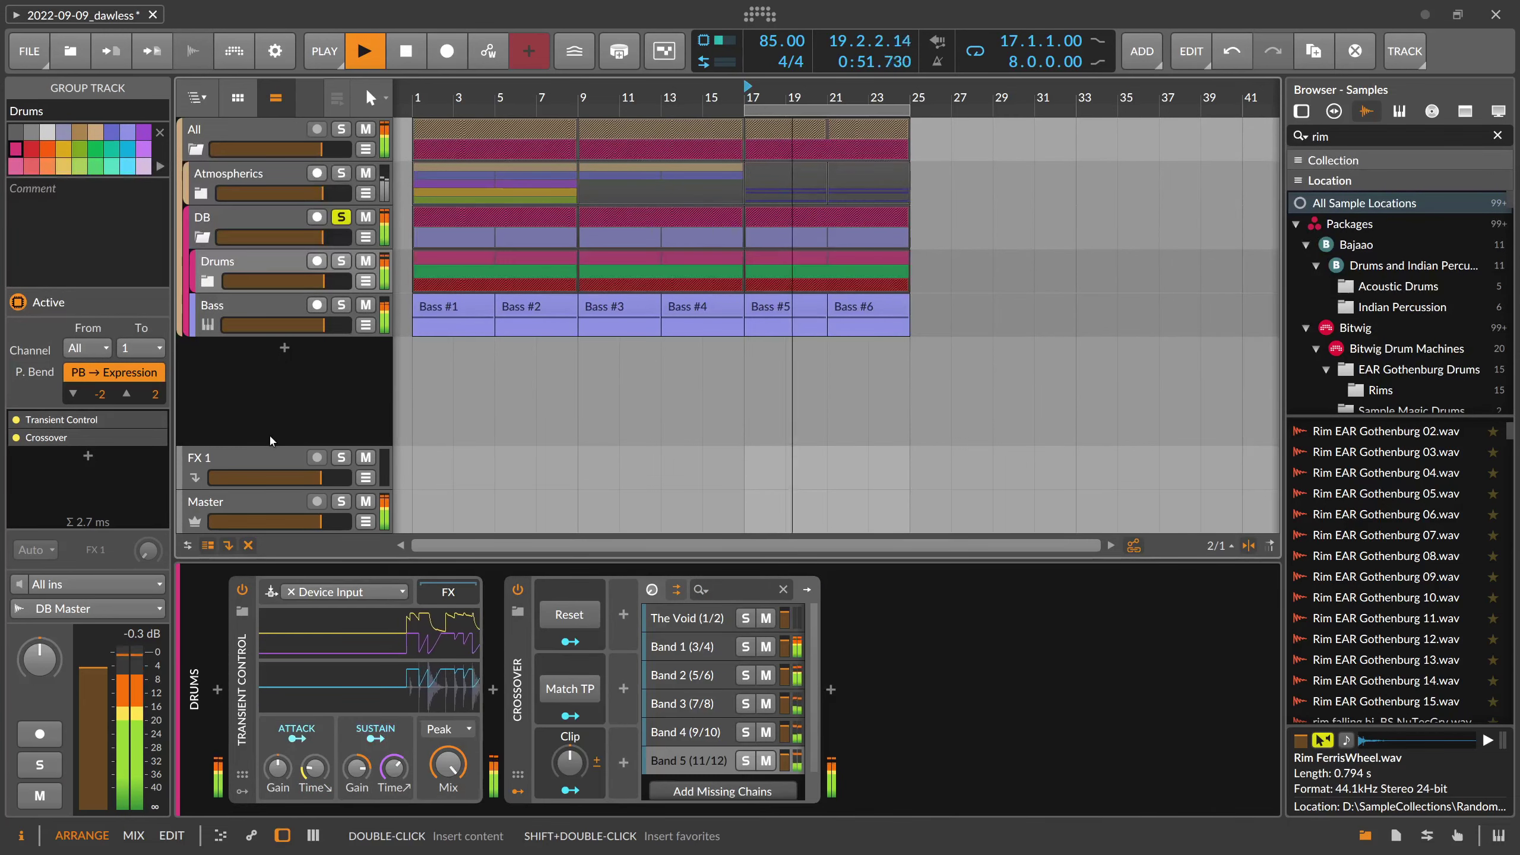
left_click_drag(357, 768, 366, 765)
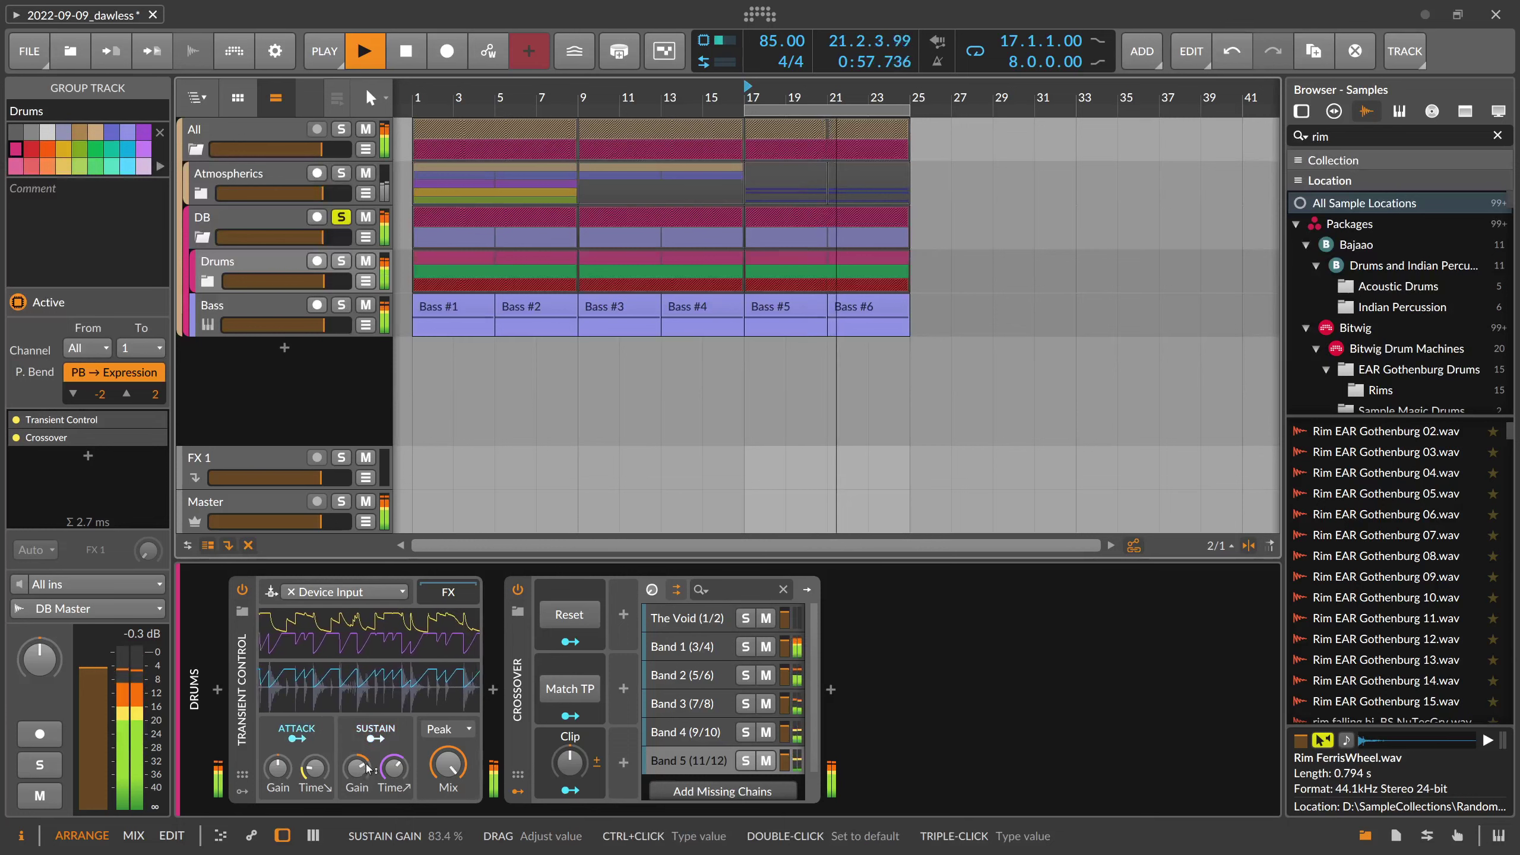
key("space")
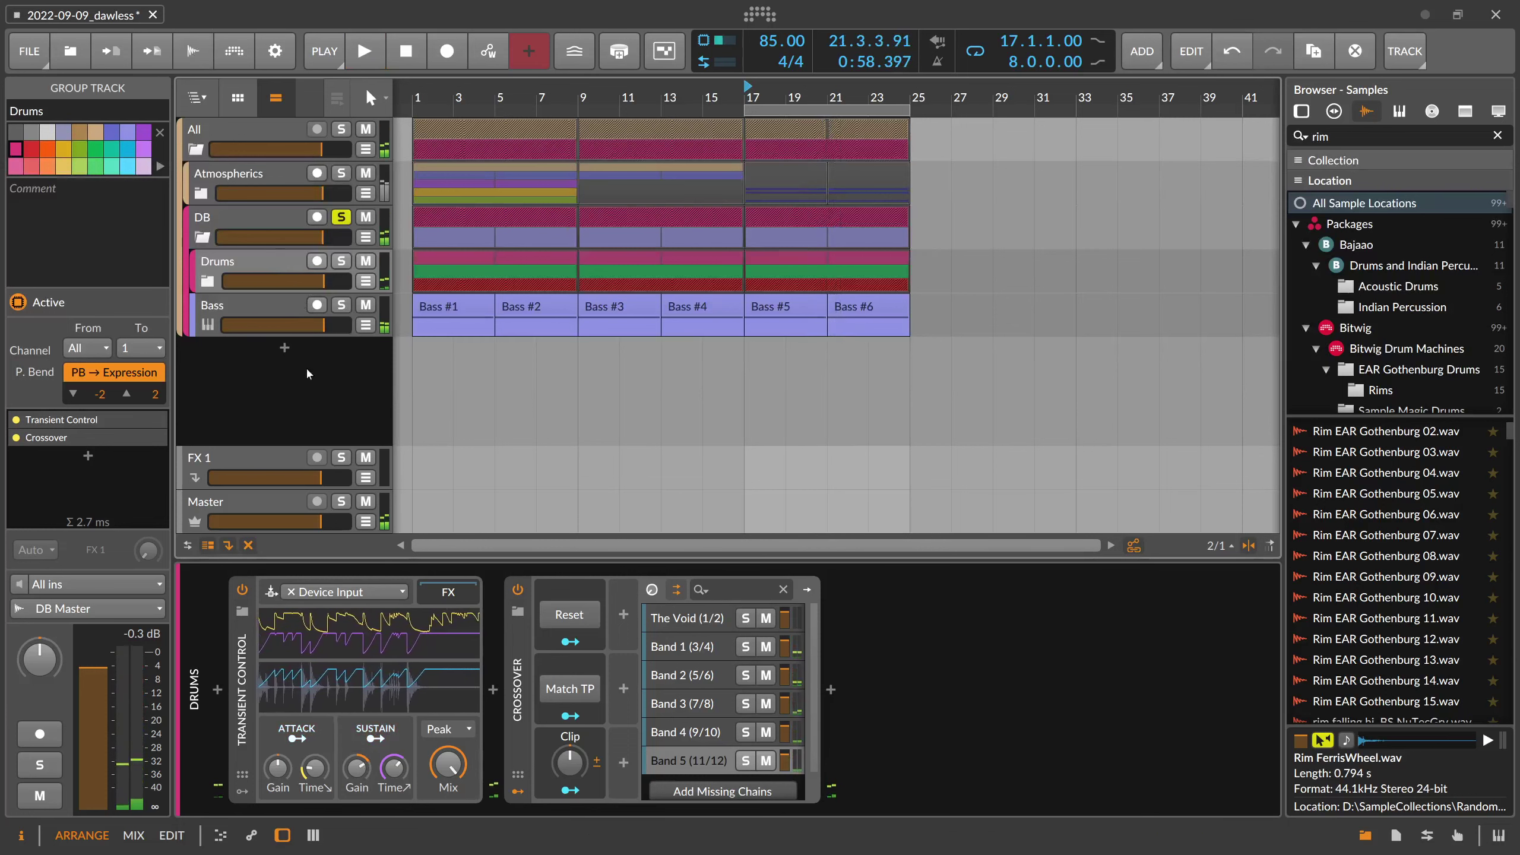
Switch off the DB group's solo, briefly audition the full mix, and add a Transient Control to the DB group
key("space")
left_click(261, 224)
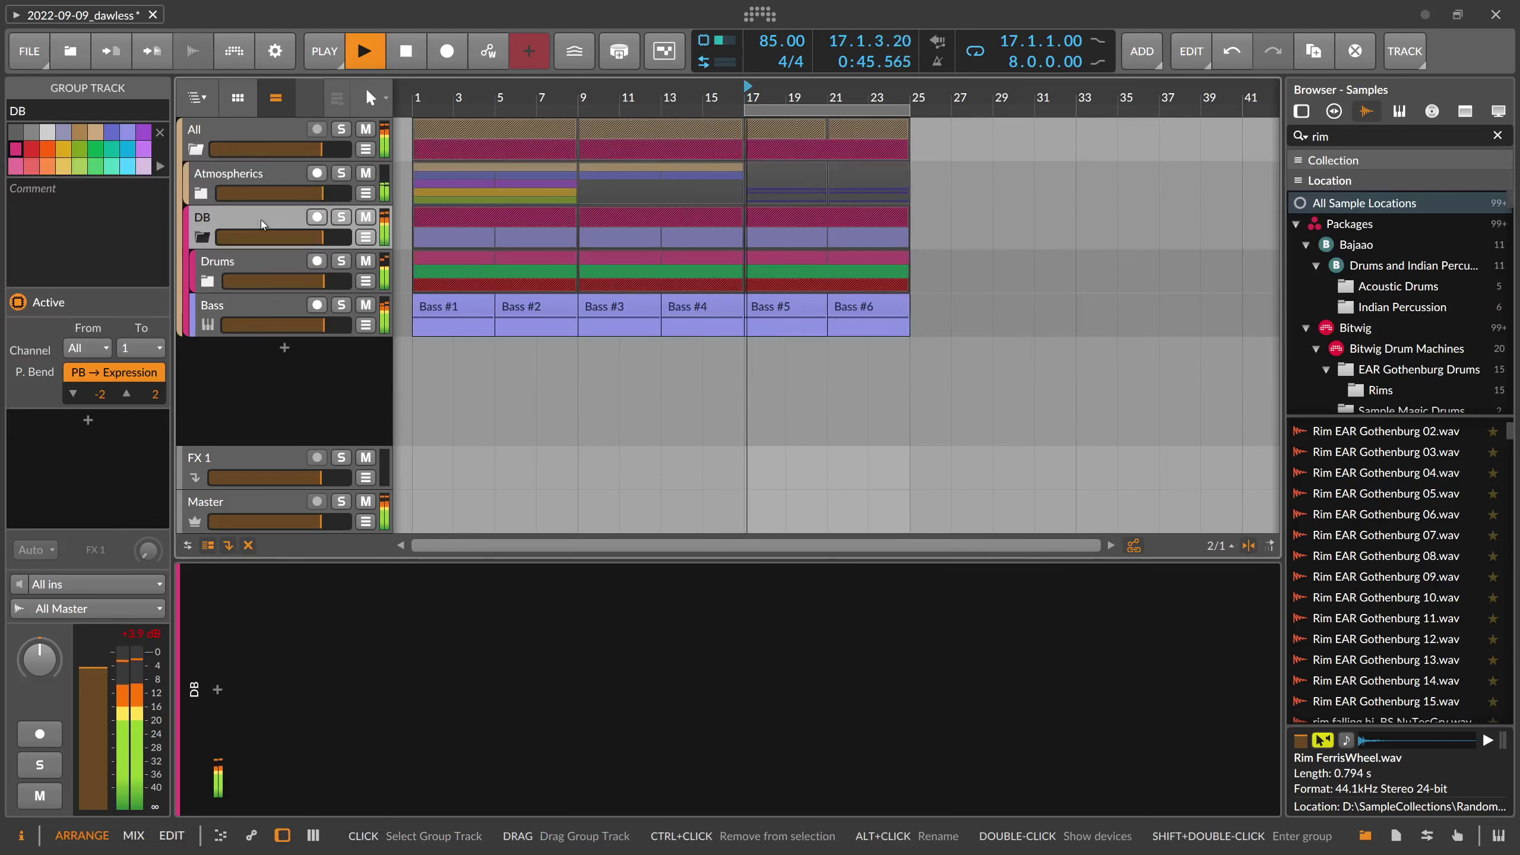
key("space")
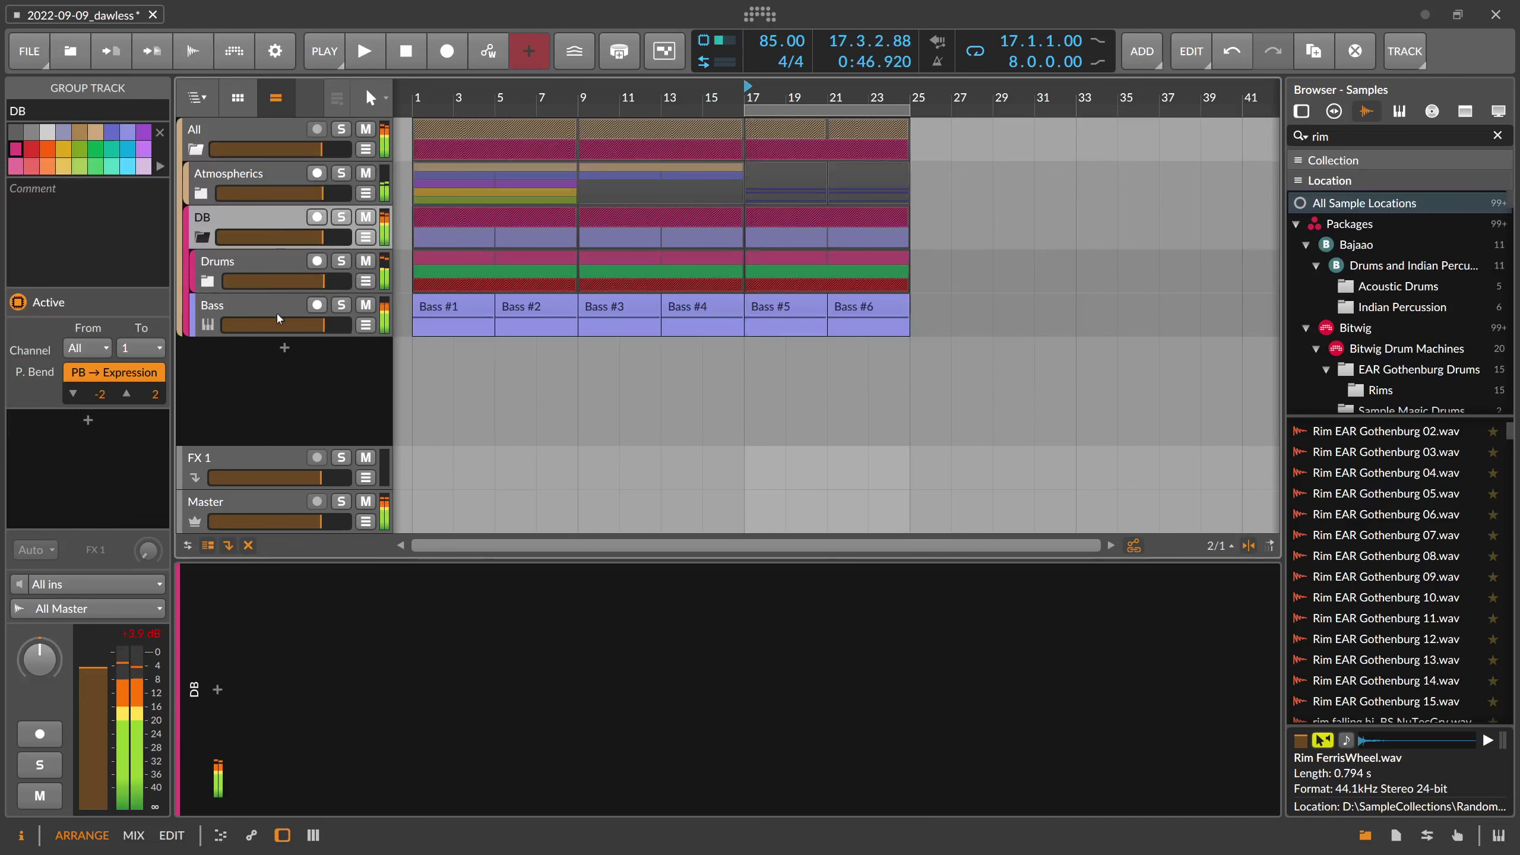
left_click(217, 690)
type("c")
key("BackSpace")
type("tran")
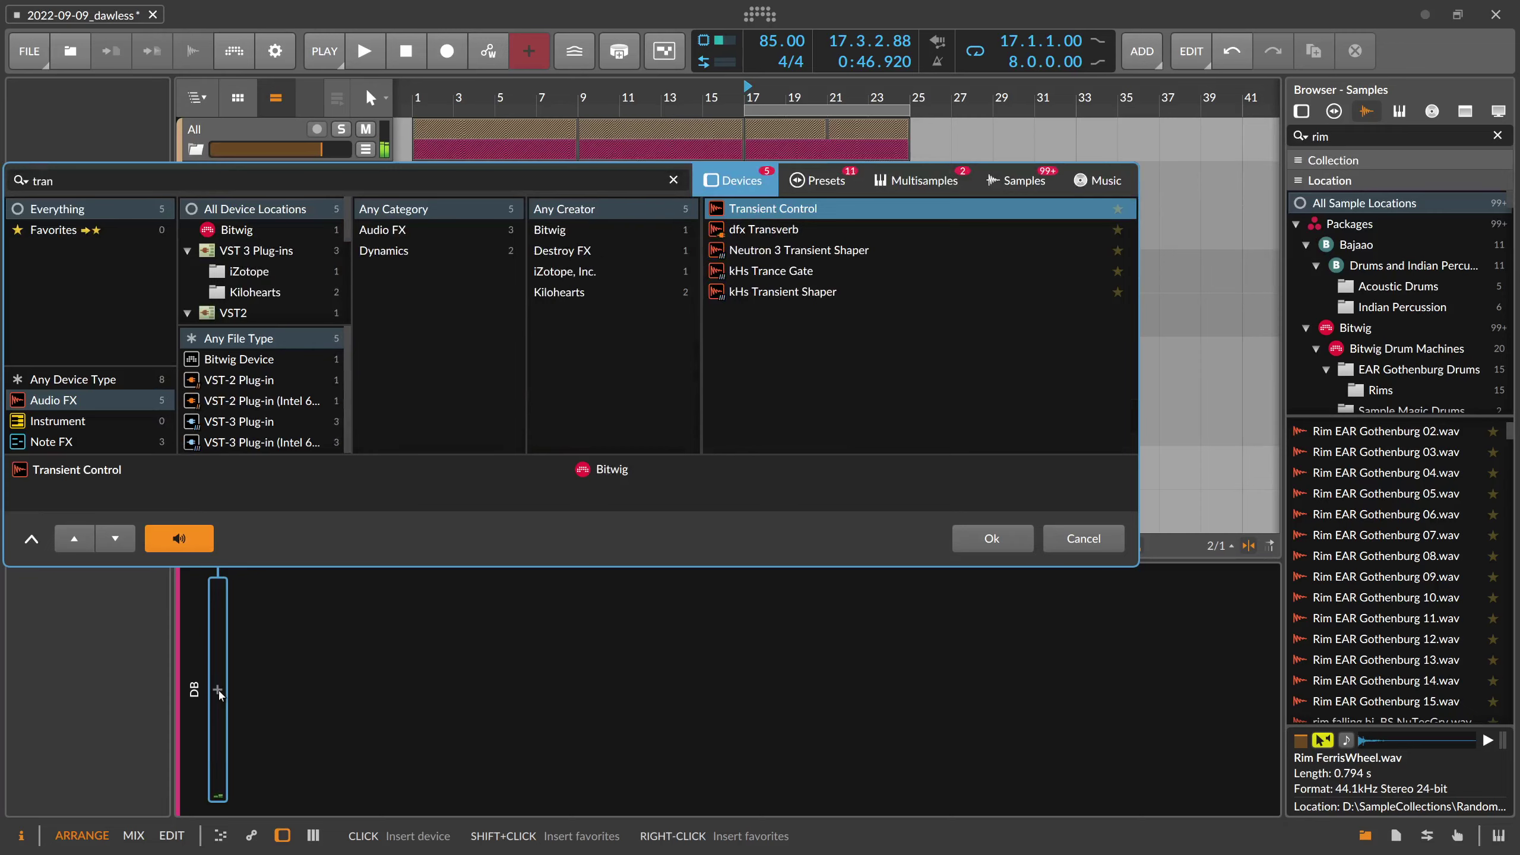
key("Return")
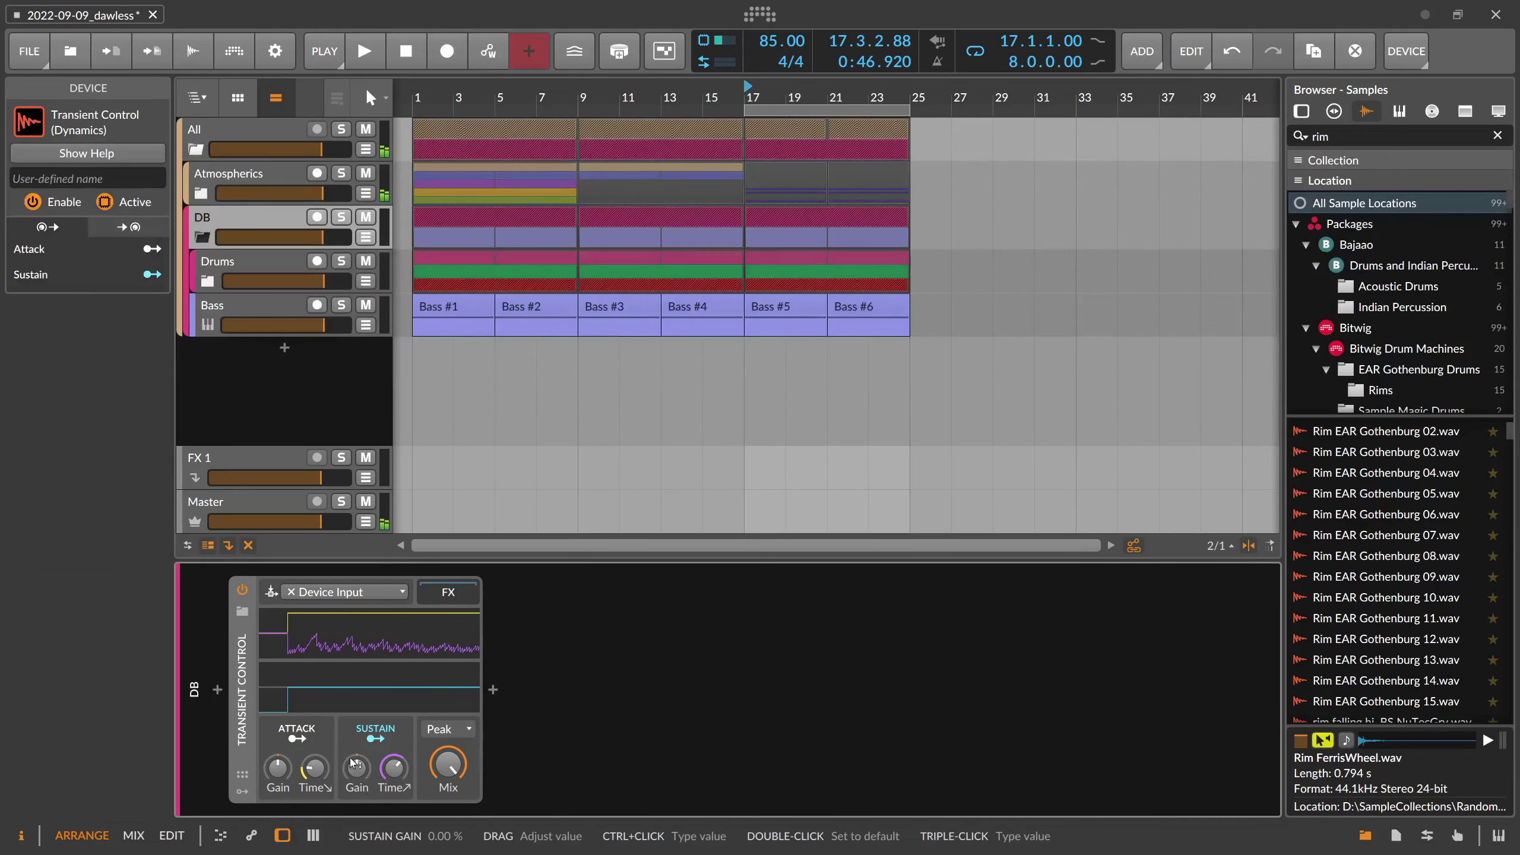
Set the Sustain Gain of the DB group's Transient Control to 22.9 % and briefly audition the loop
mouse_move(353, 763)
left_mouse_down()
mouse_move(354, 736)
mouse_move(361, 778)
left_mouse_up()
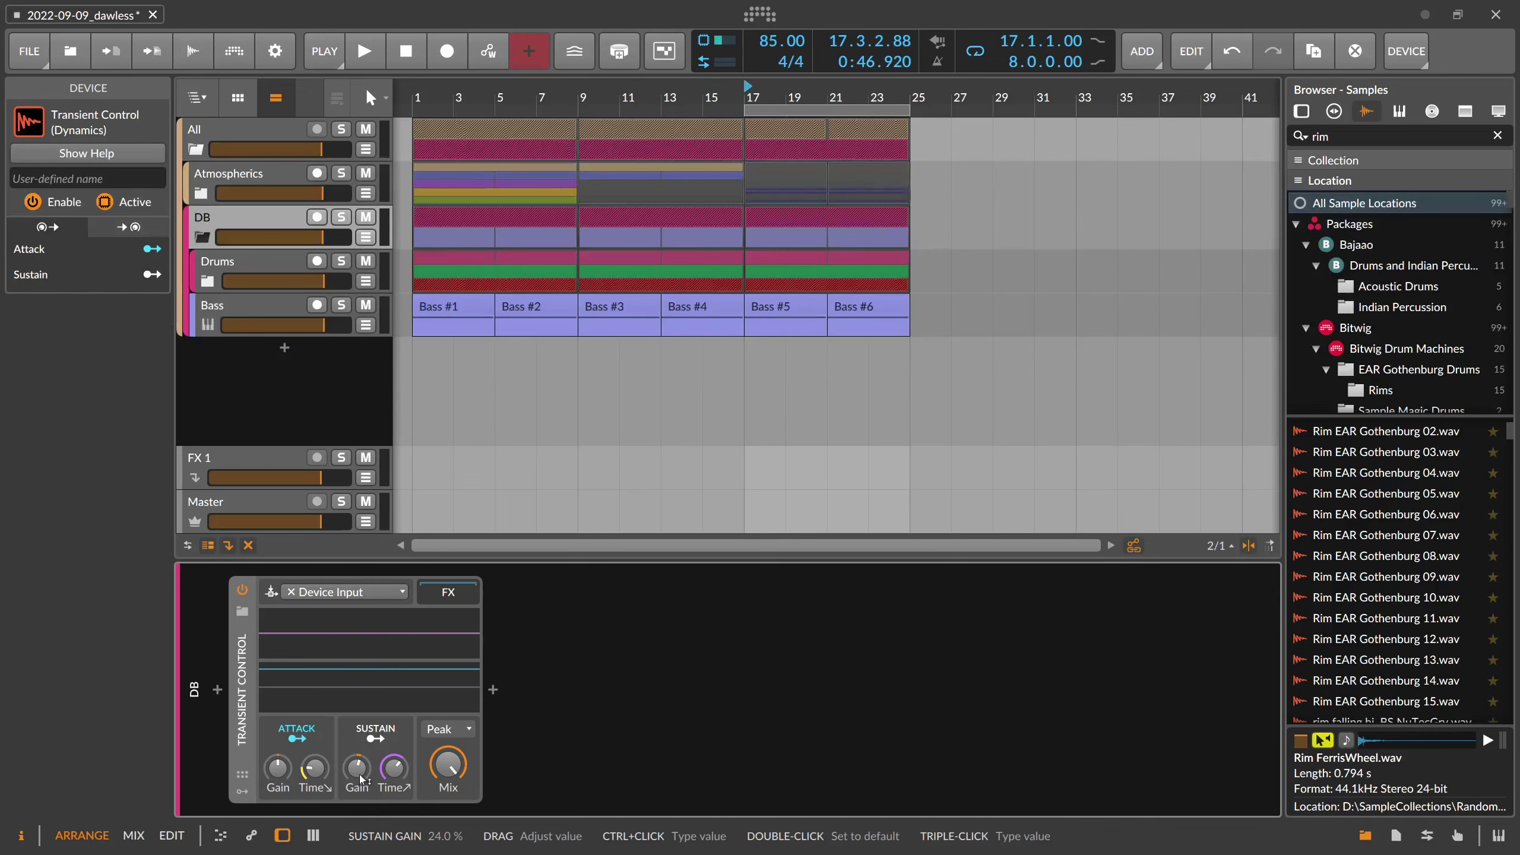
left_click_drag(361, 779, 368, 772)
key("space")
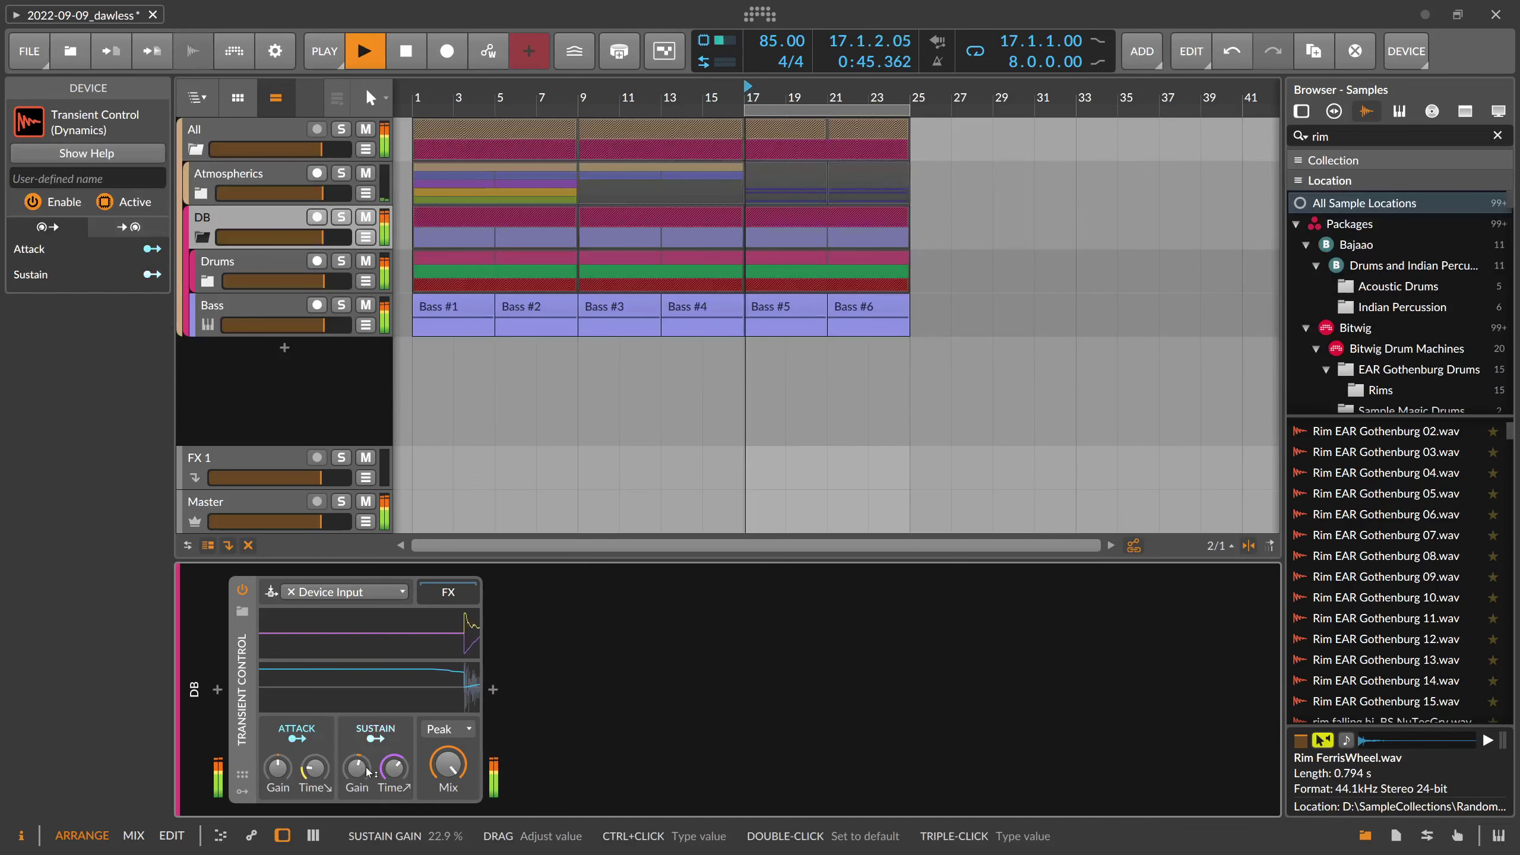
key("space")
Lower the Sustain Gain of the Drums Transient Control to 51.4 %, checking it against DB and Bass during playback
key("Down")
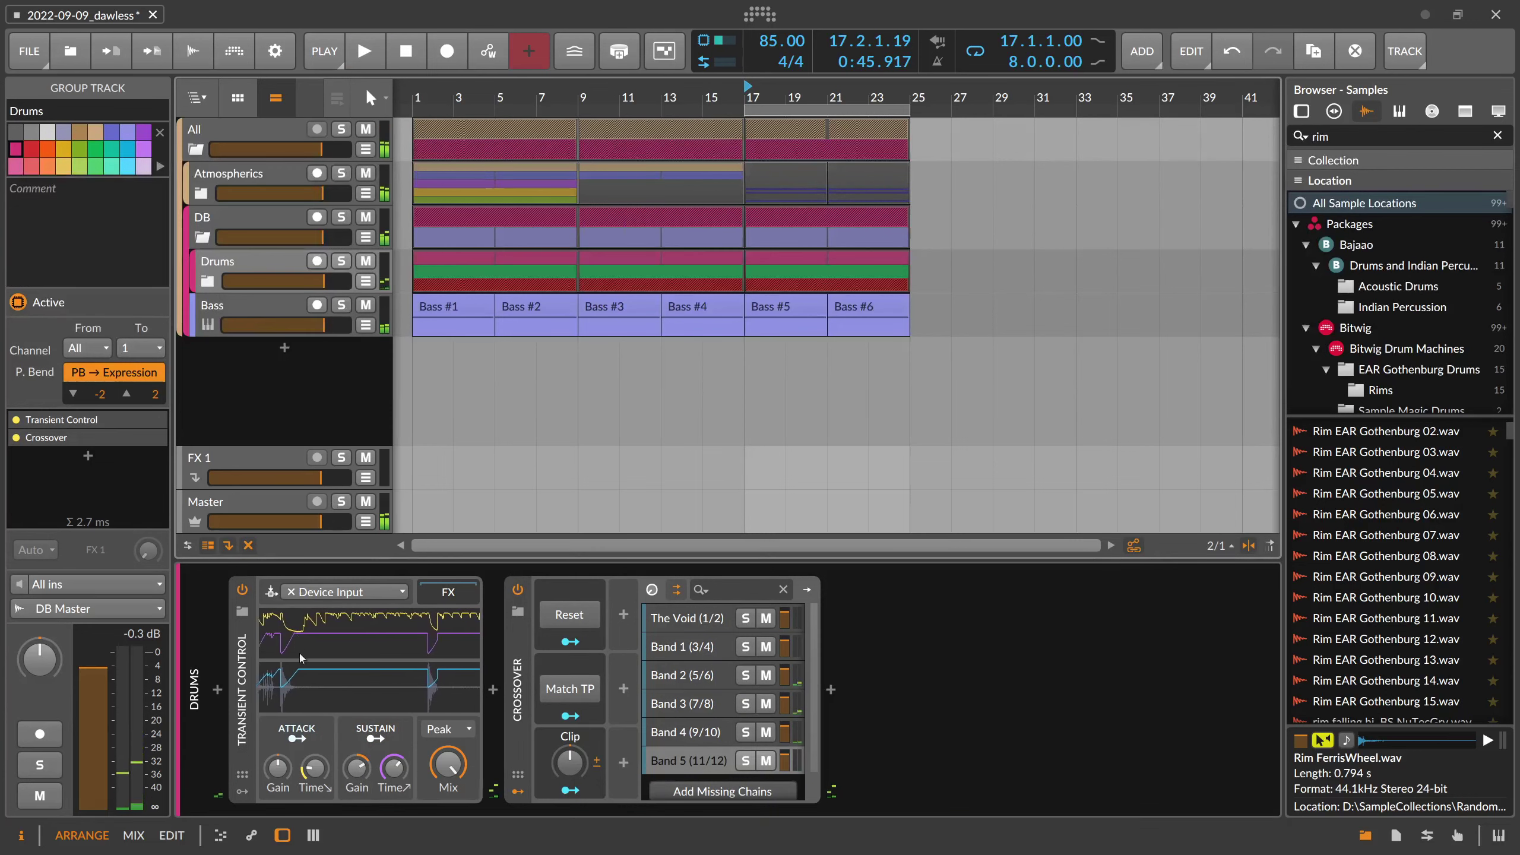
mouse_move(357, 768)
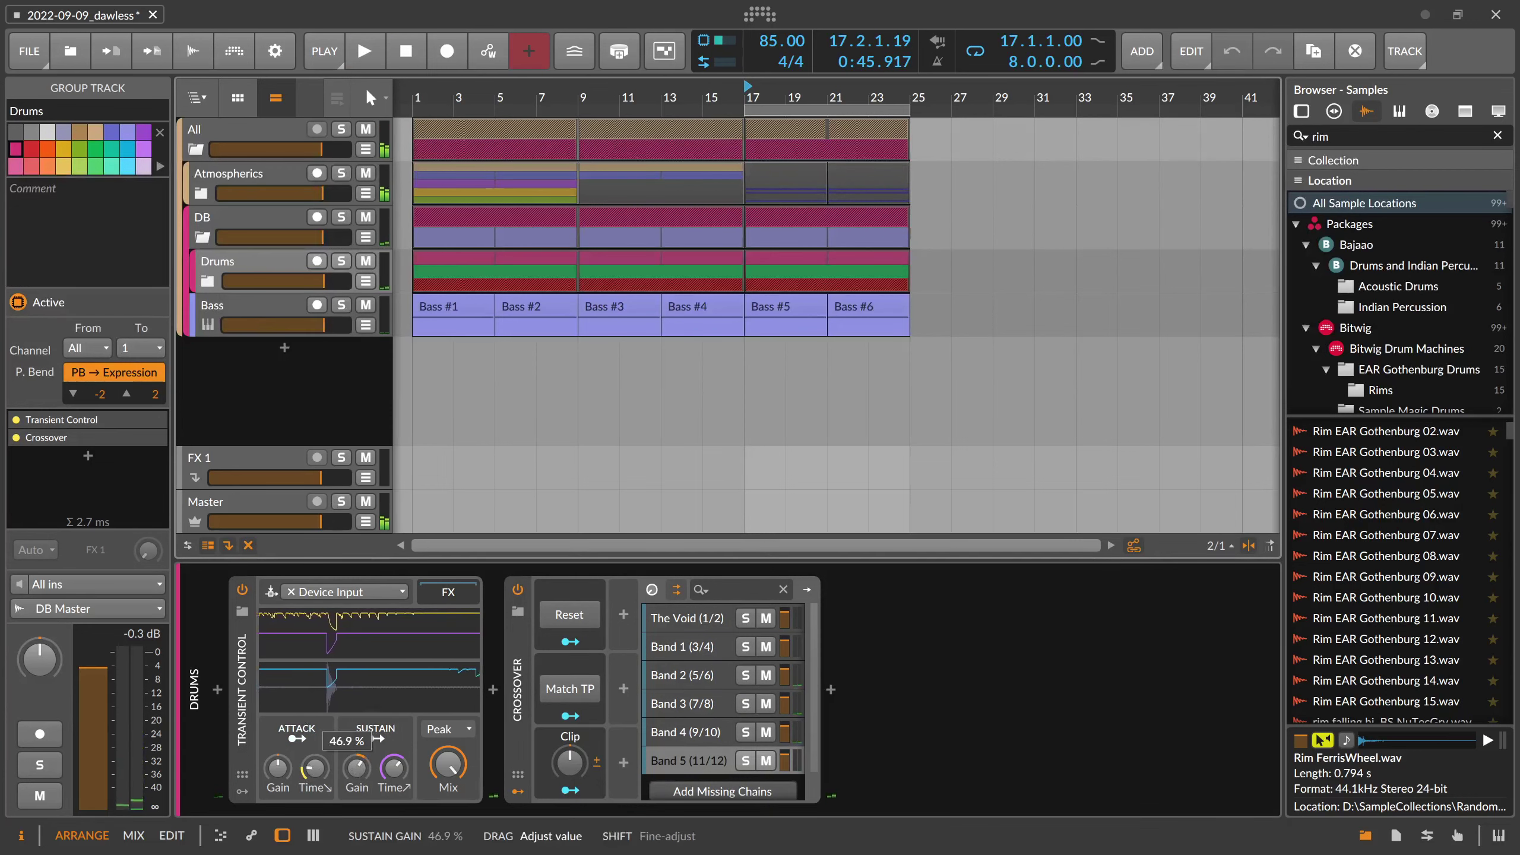
key("Up")
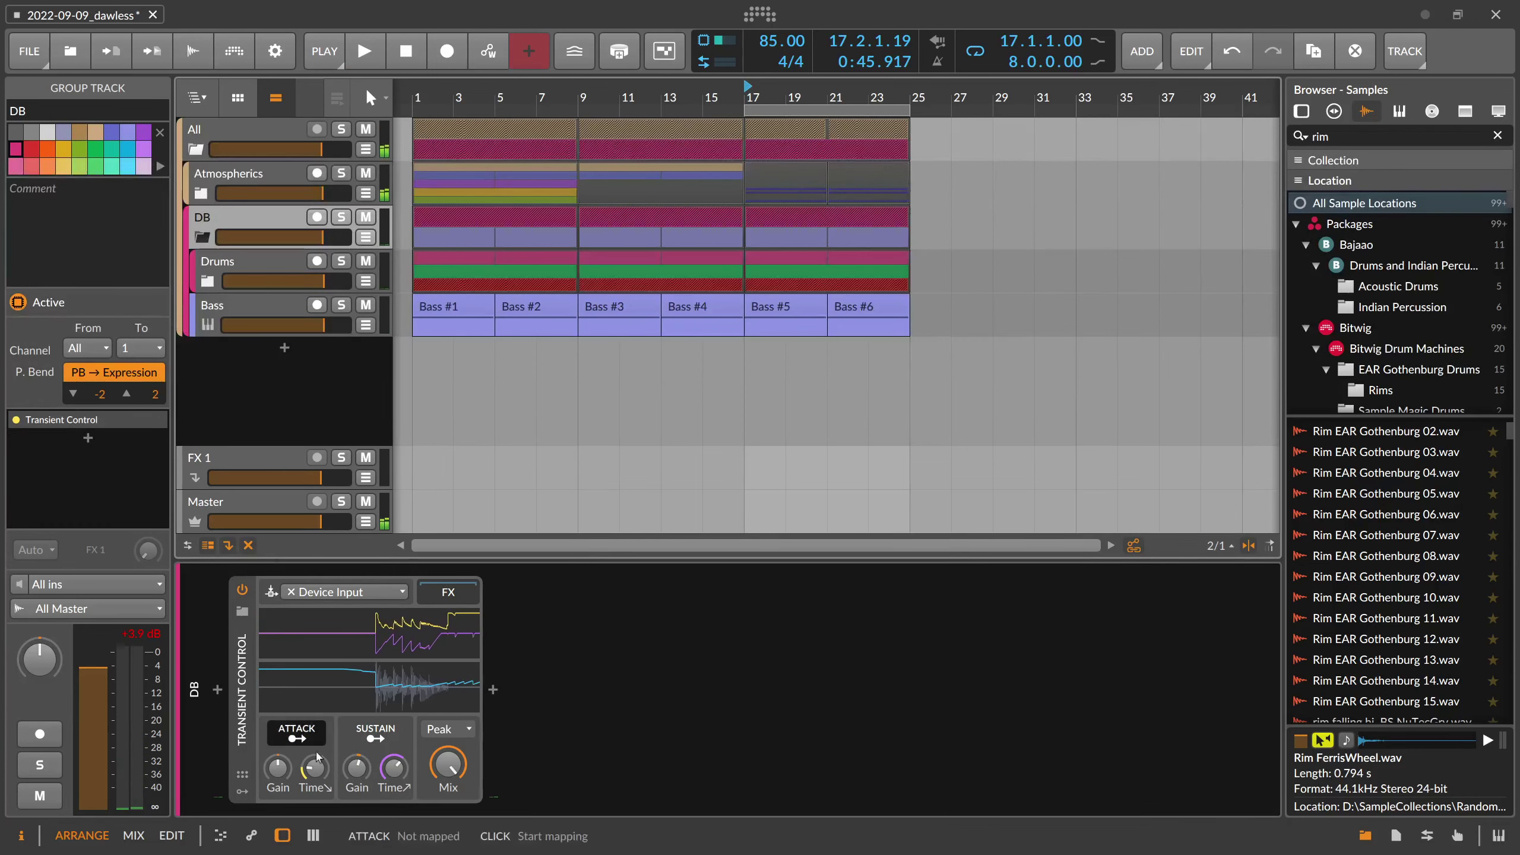
key("space")
key("Down")
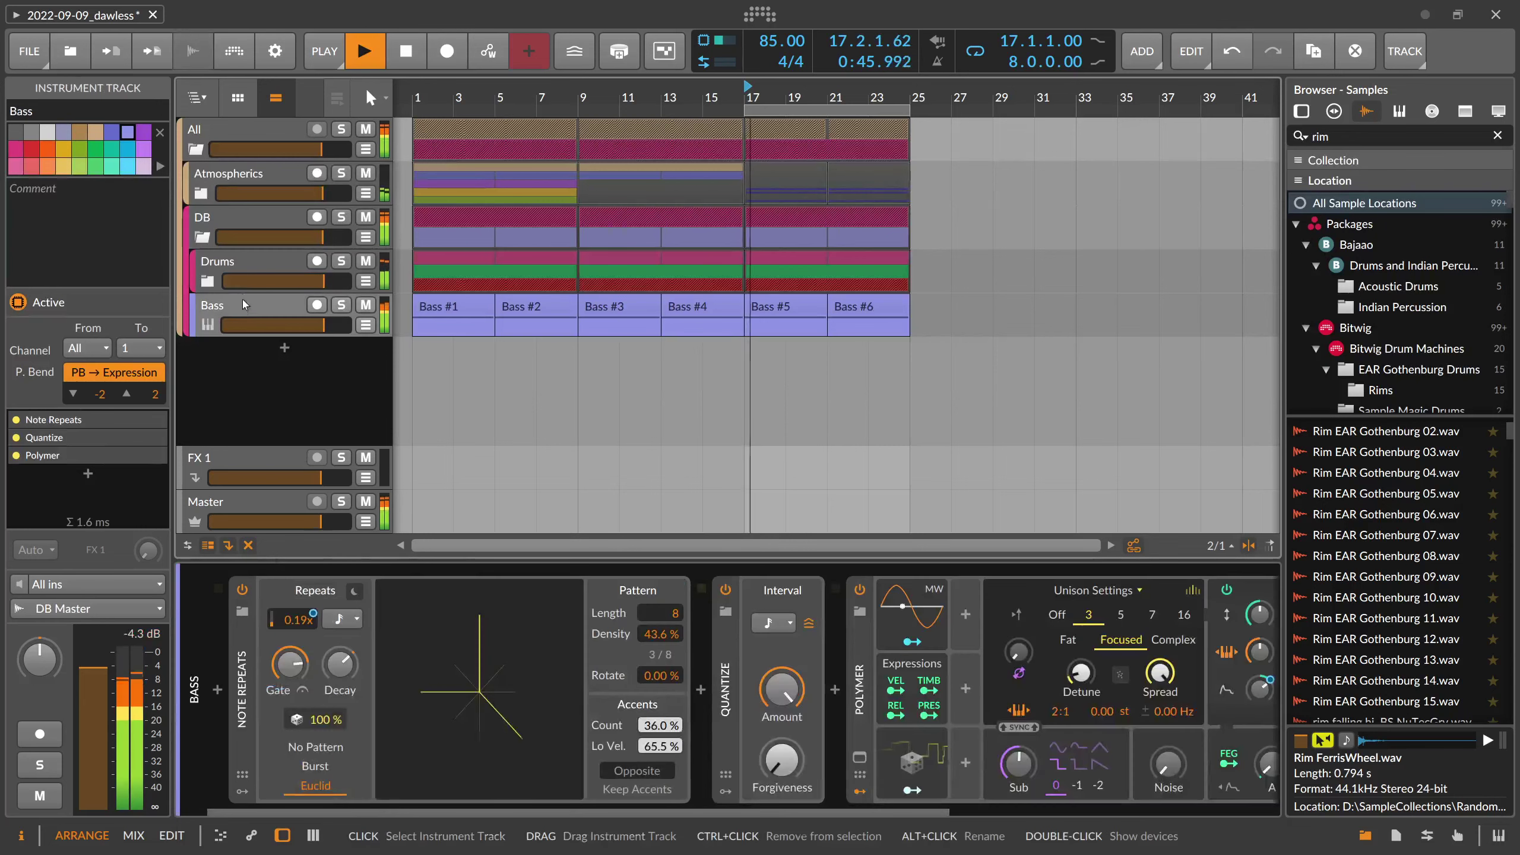
key("space")
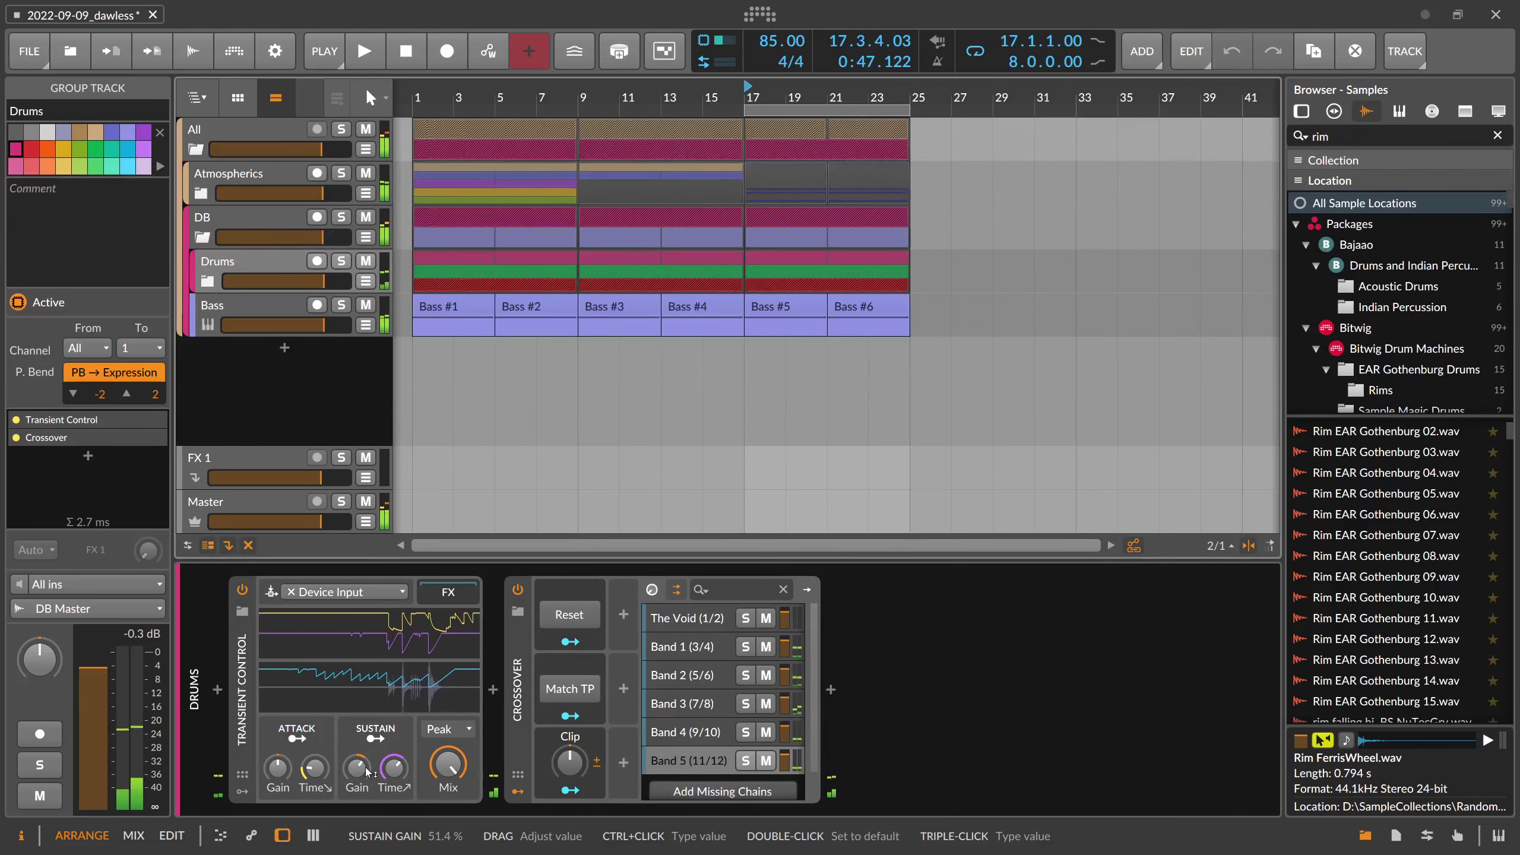
Play the loop and raise the Sustain Gain of the DB group's Transient Control slightly further, then stop playback
key("space")
key("Up")
left_click_drag(356, 766, 356, 758)
key("space")
Insert the saved five-band Crossover preset after the Transient Control on the DB group
left_click(493, 690)
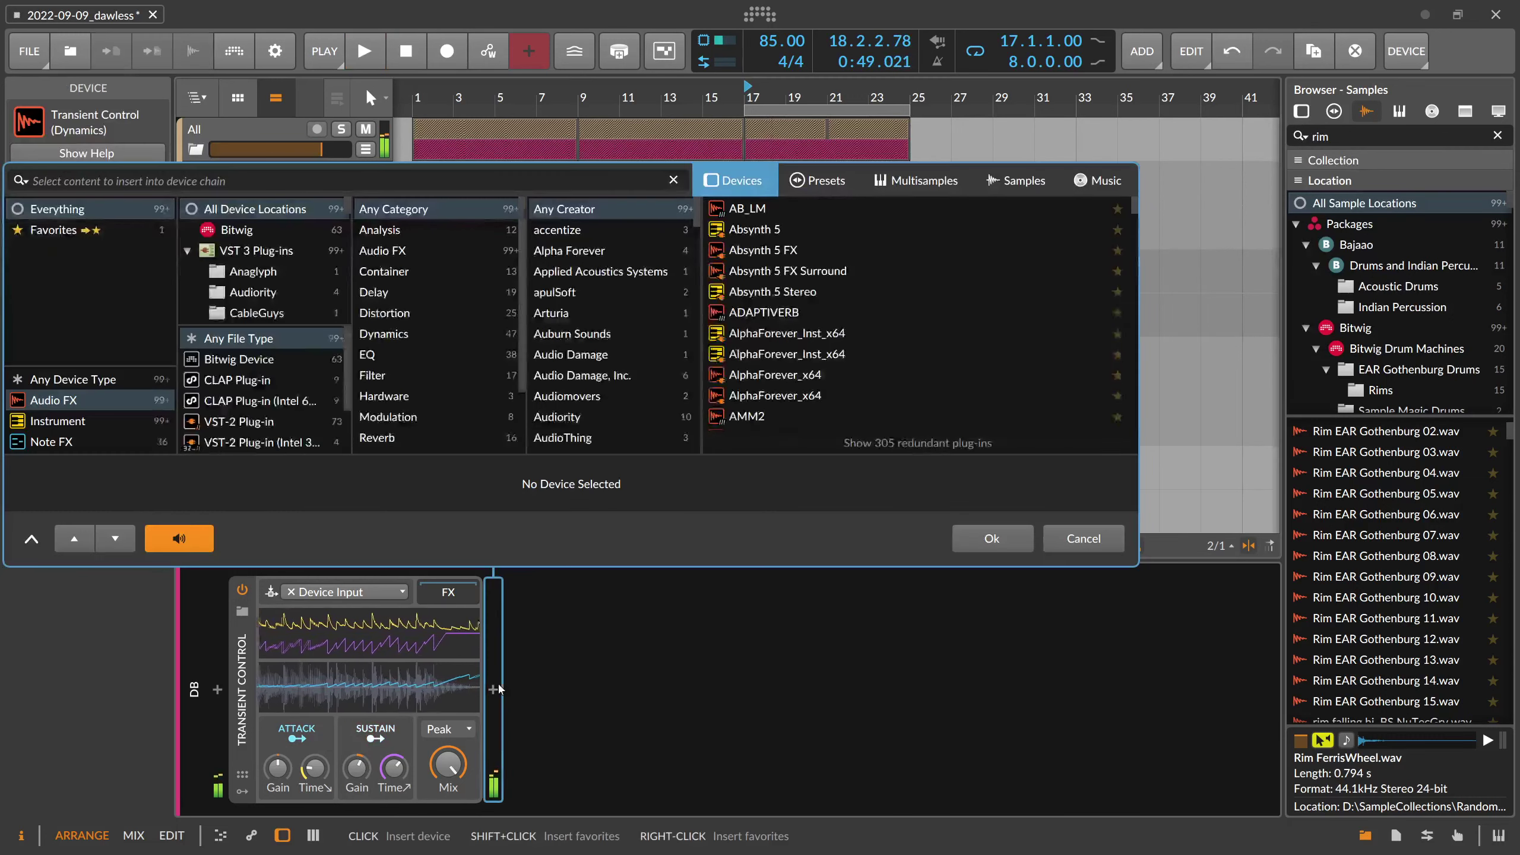
type("cross")
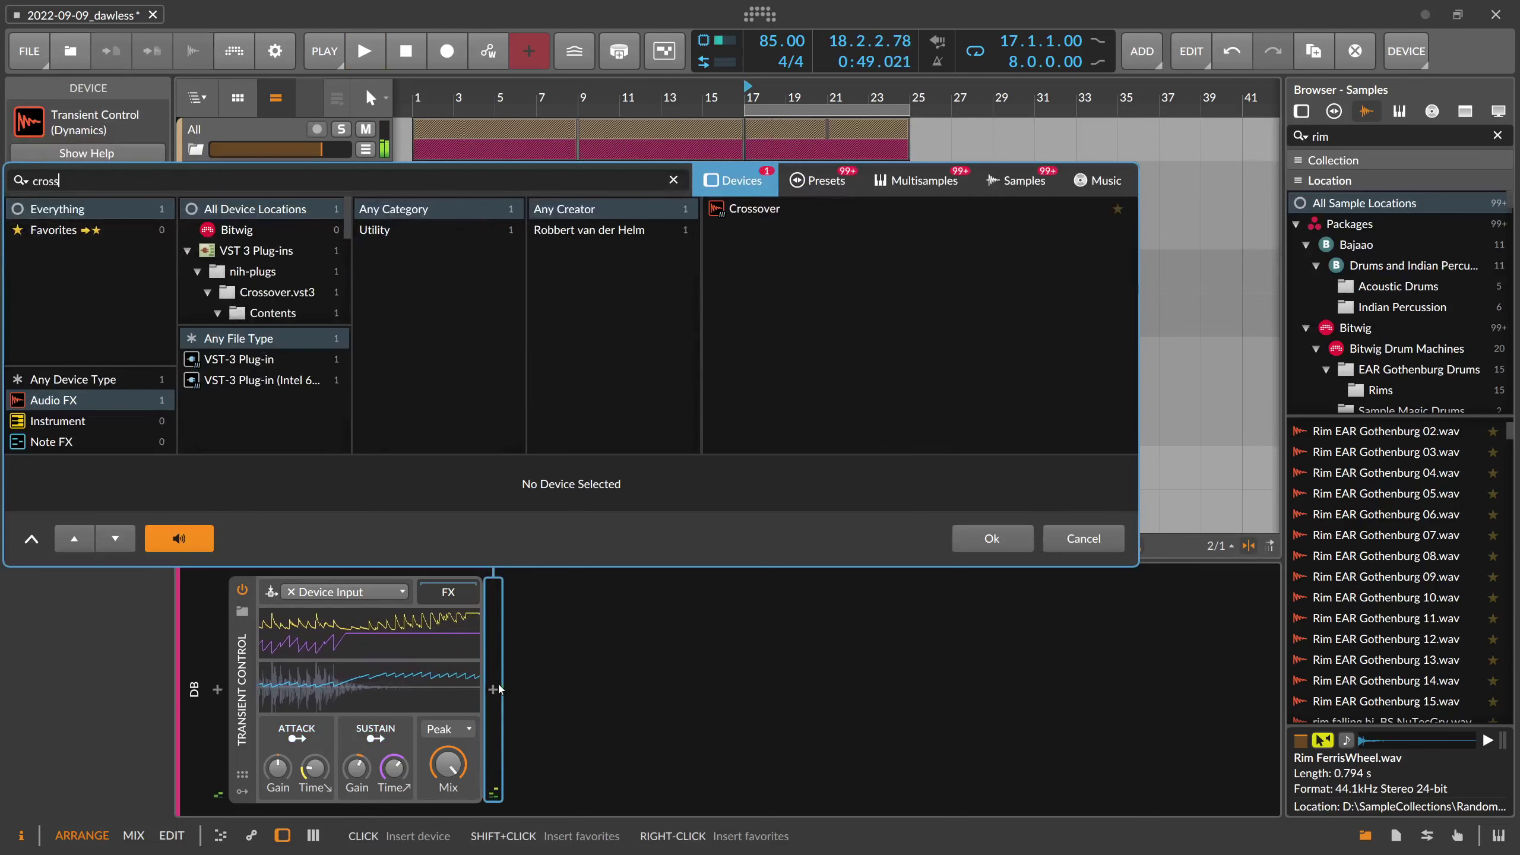
left_click(818, 180)
double_click(803, 219)
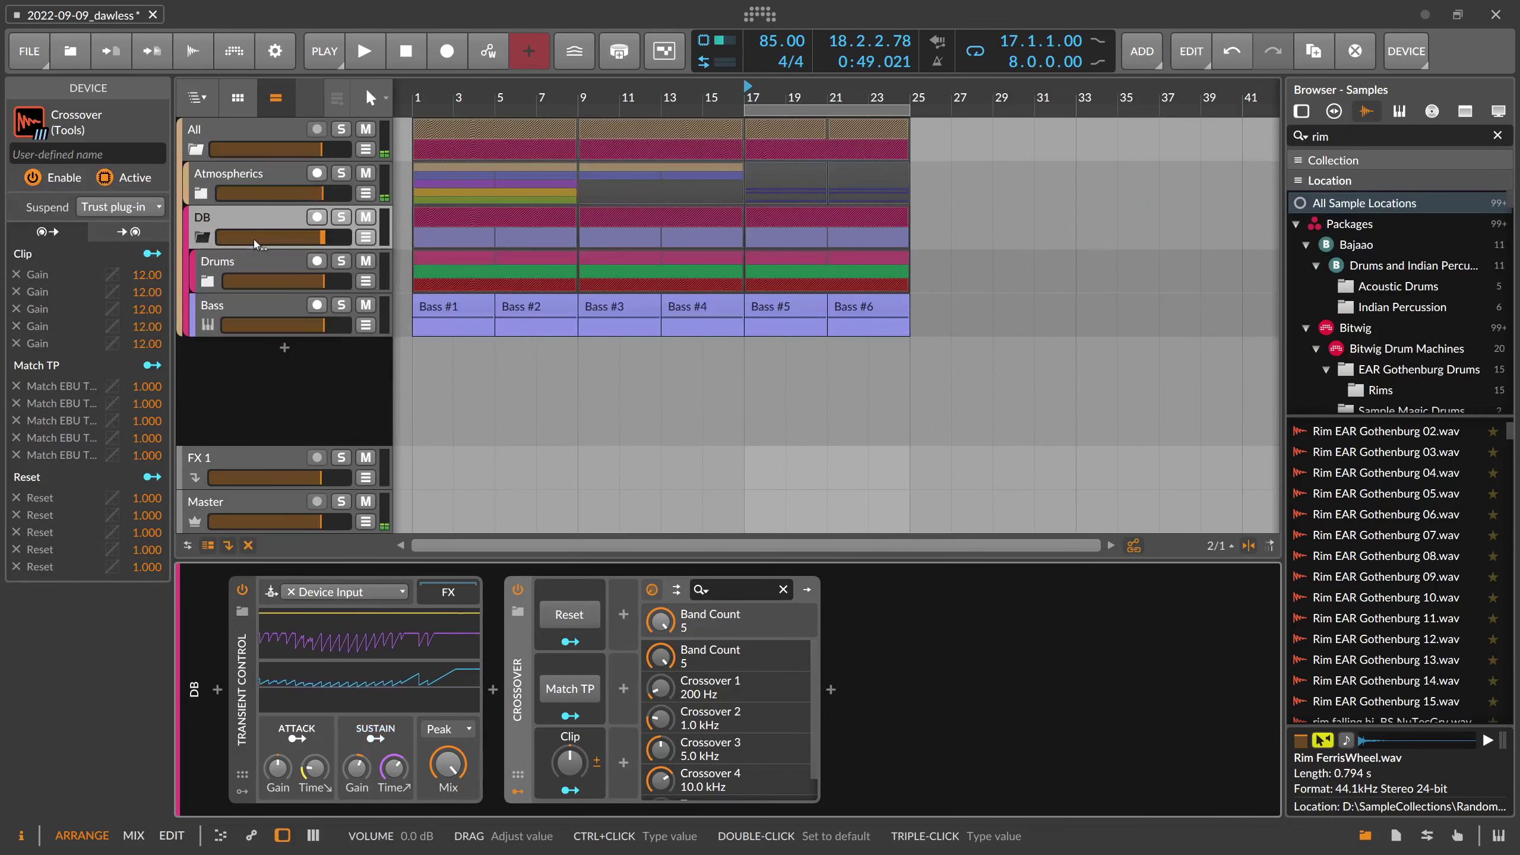
Compare the device chains of Drums and Bass with the new chain on the DB group
left_click(247, 260)
left_click(240, 305)
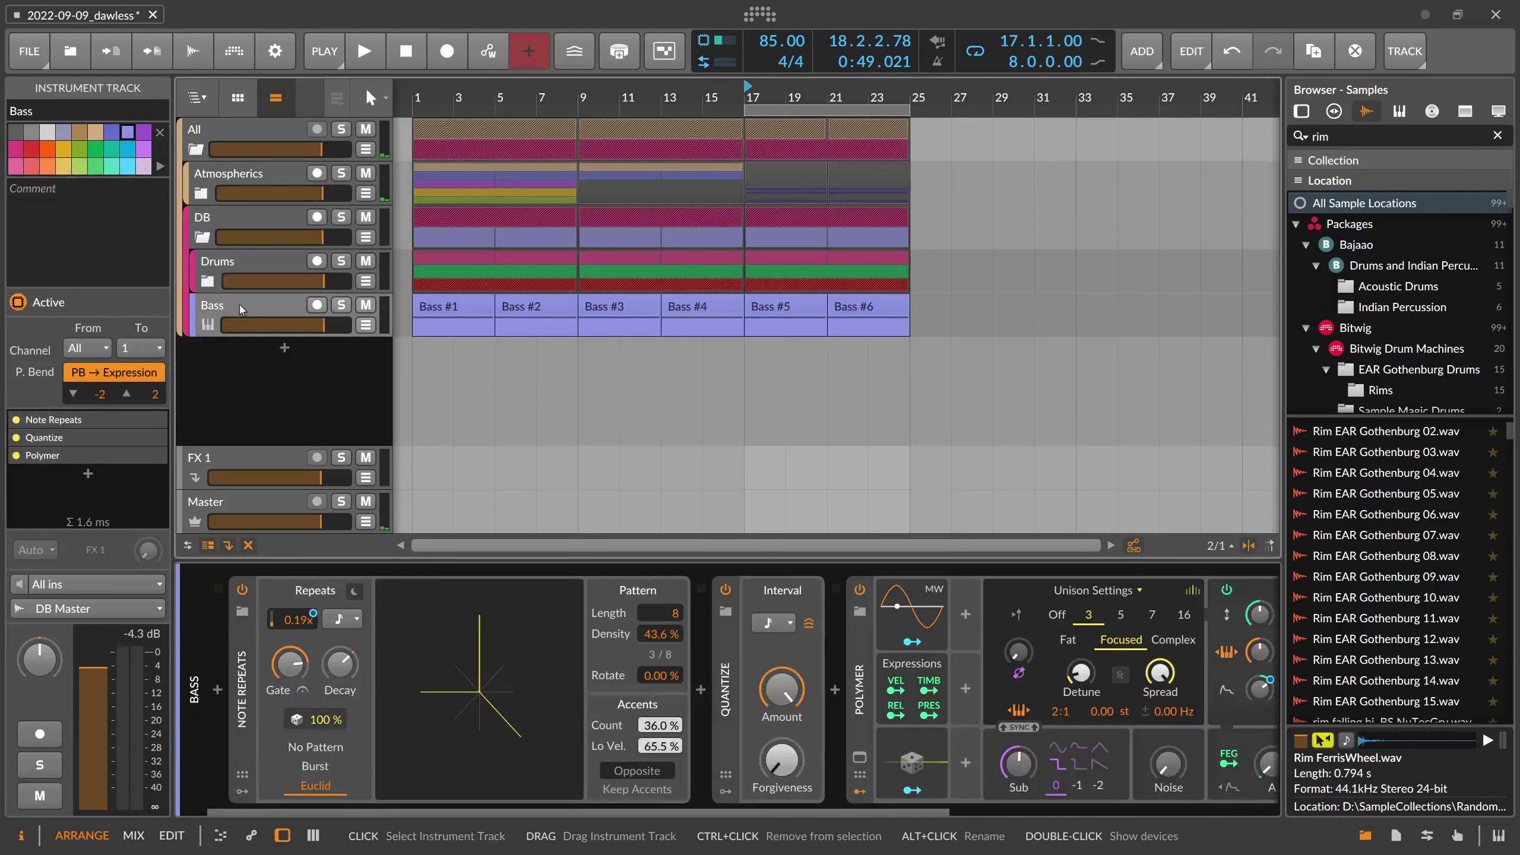
left_click(246, 267)
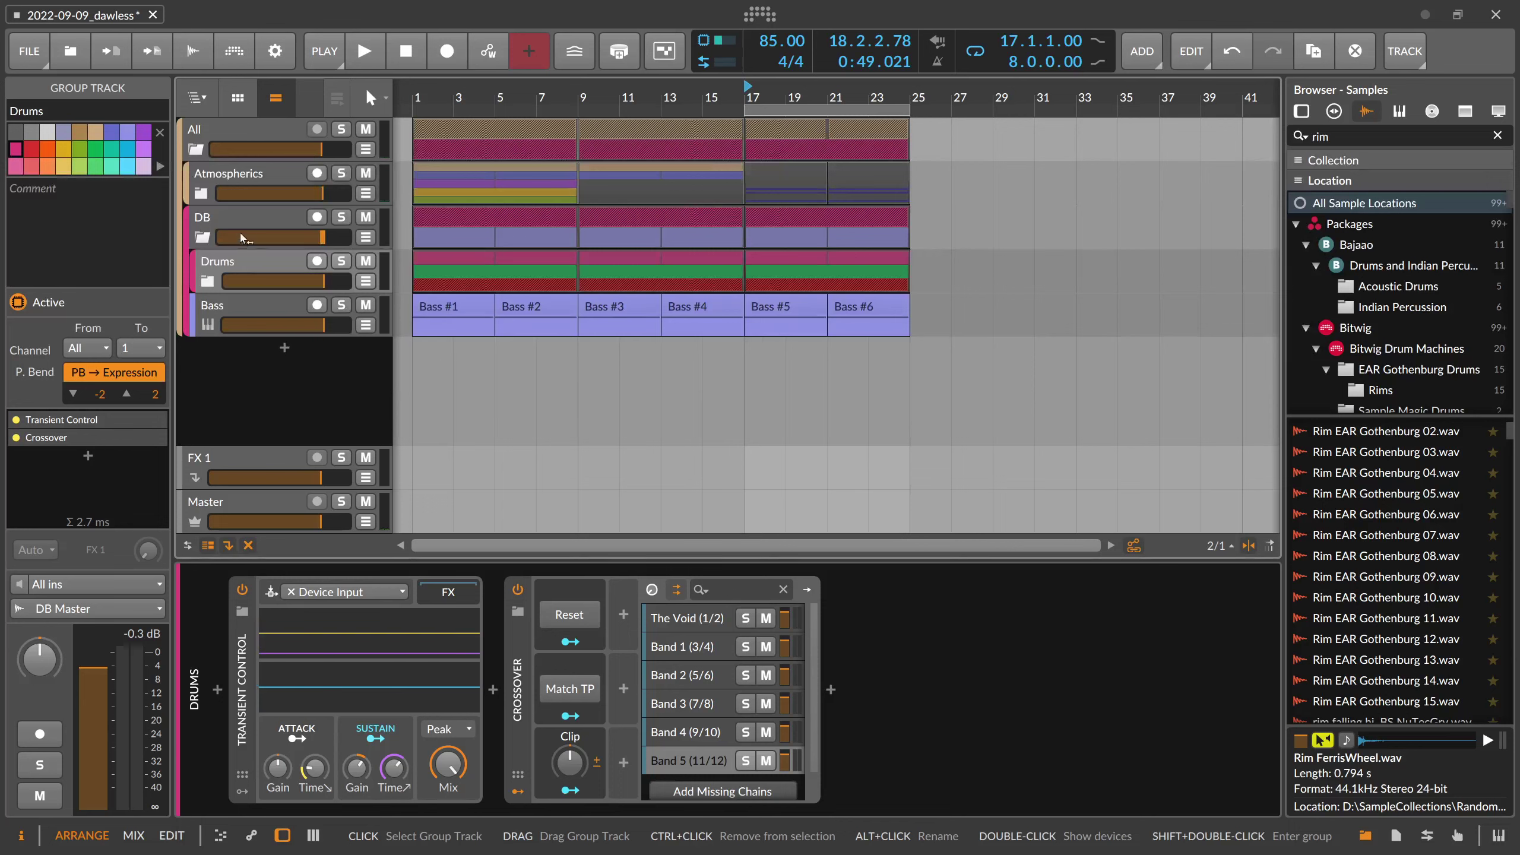
left_click(242, 236)
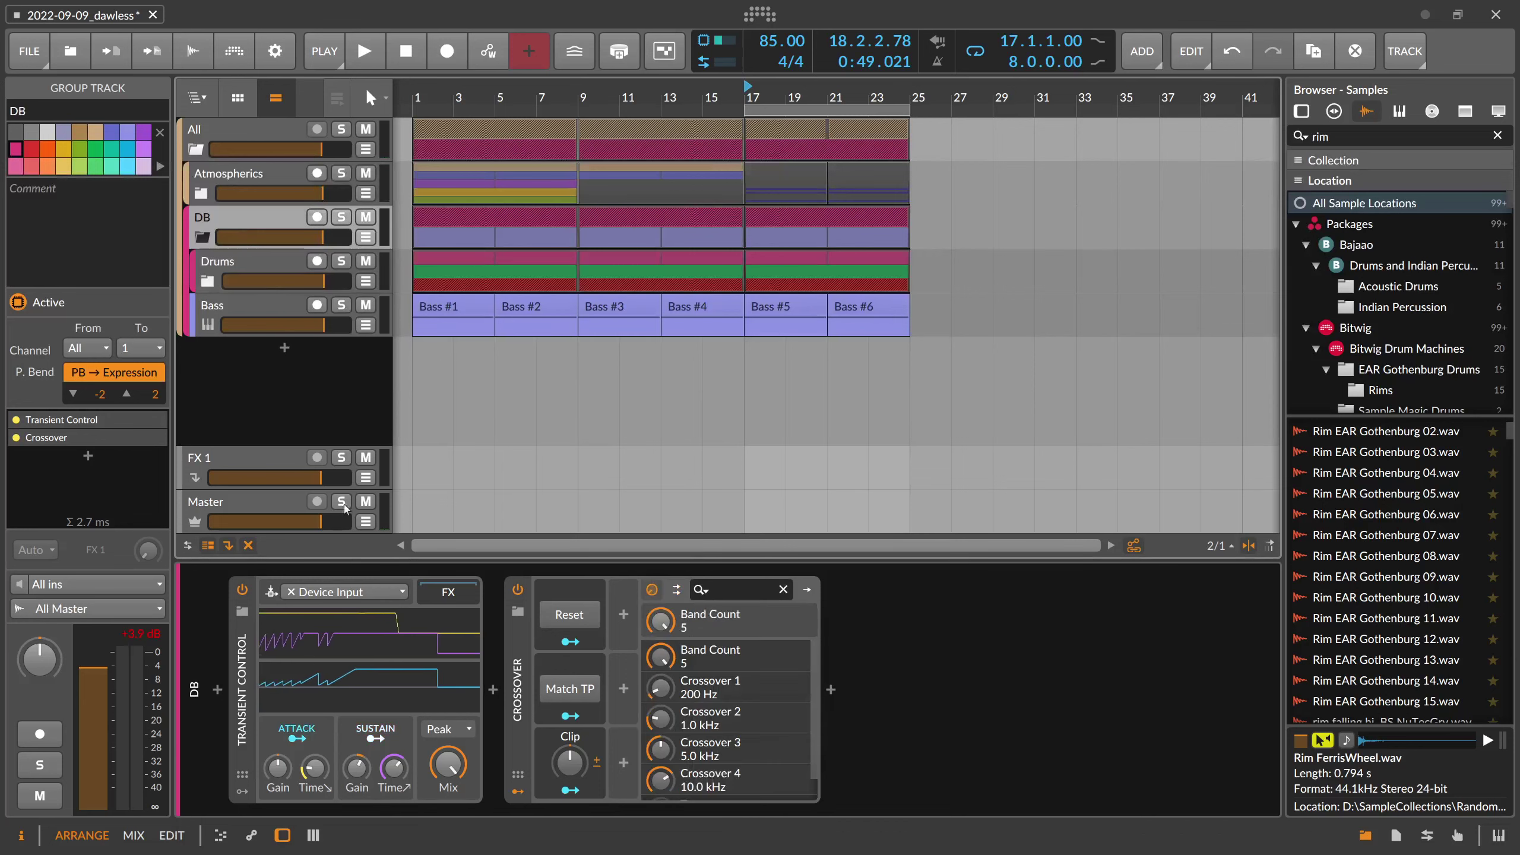
Reset the DB Transient Control's Sustain Gain, raise it to about 35.4 %, and compare it with the Drums chain
double_click(362, 780)
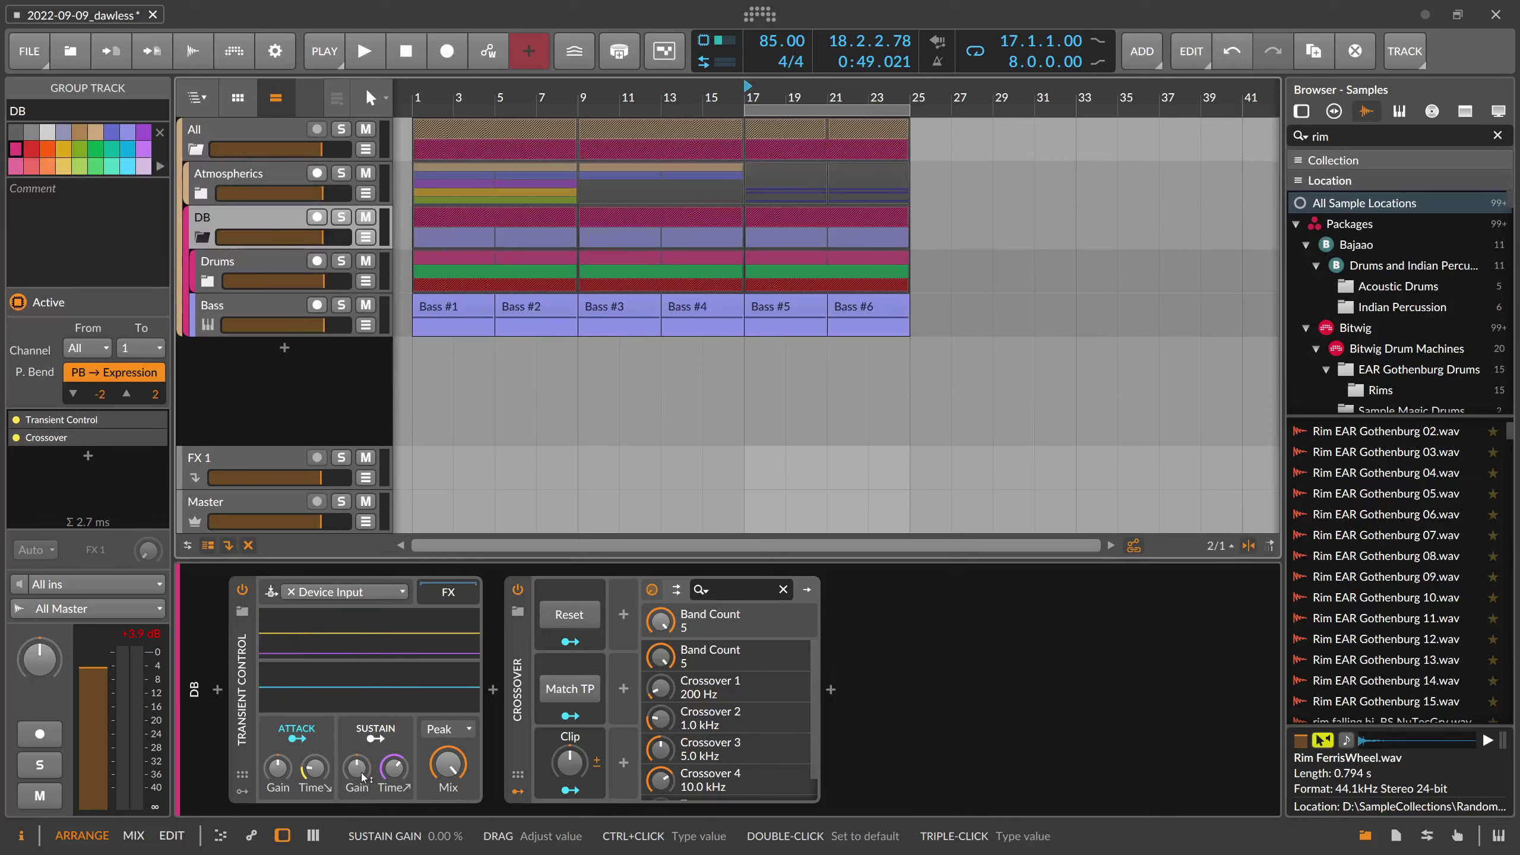
left_click_drag(365, 770, 365, 755)
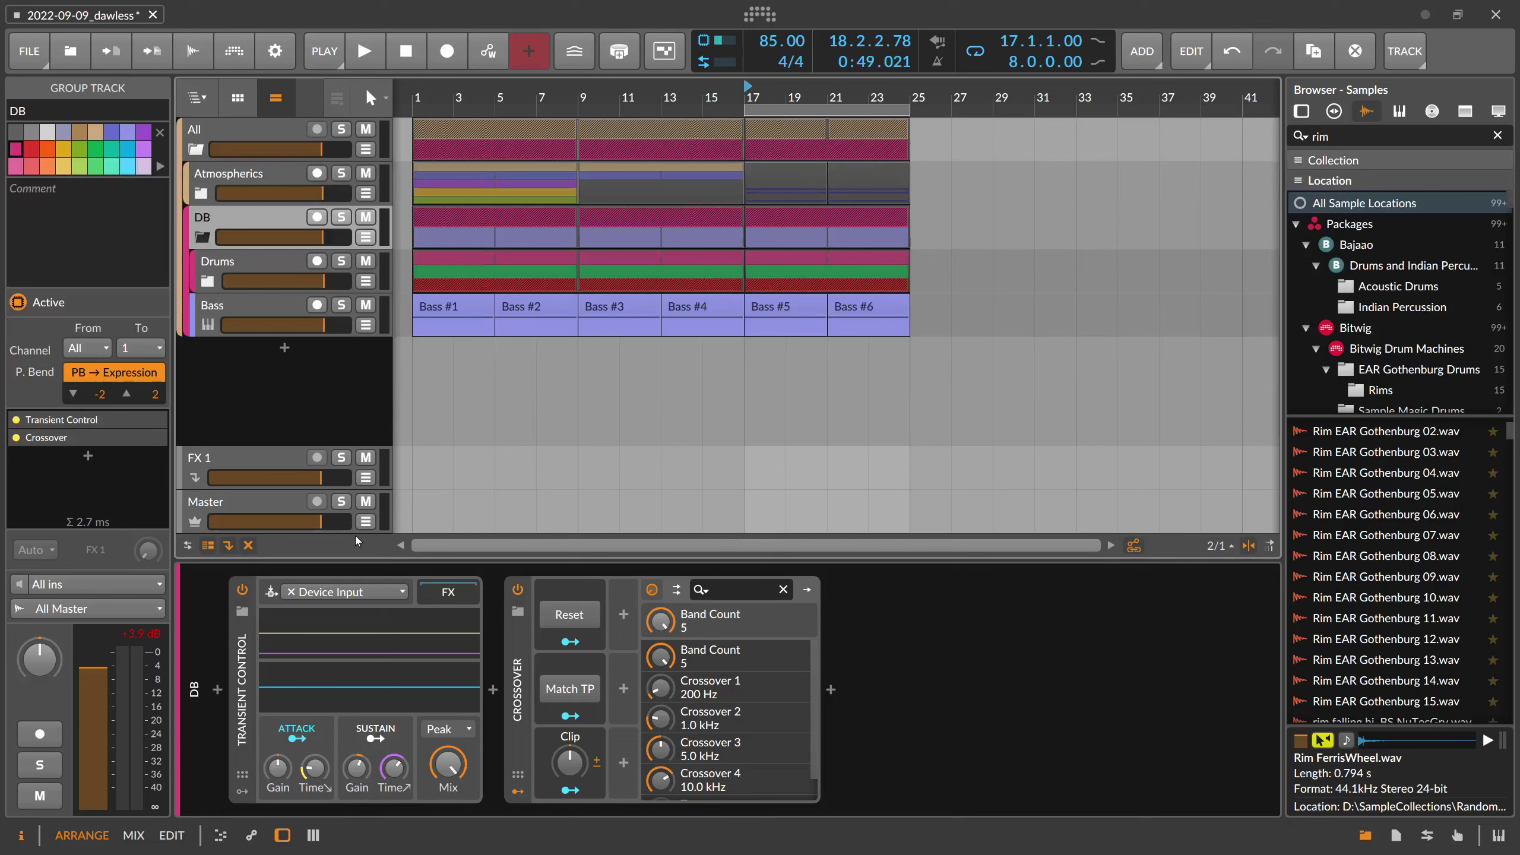
left_click(246, 265)
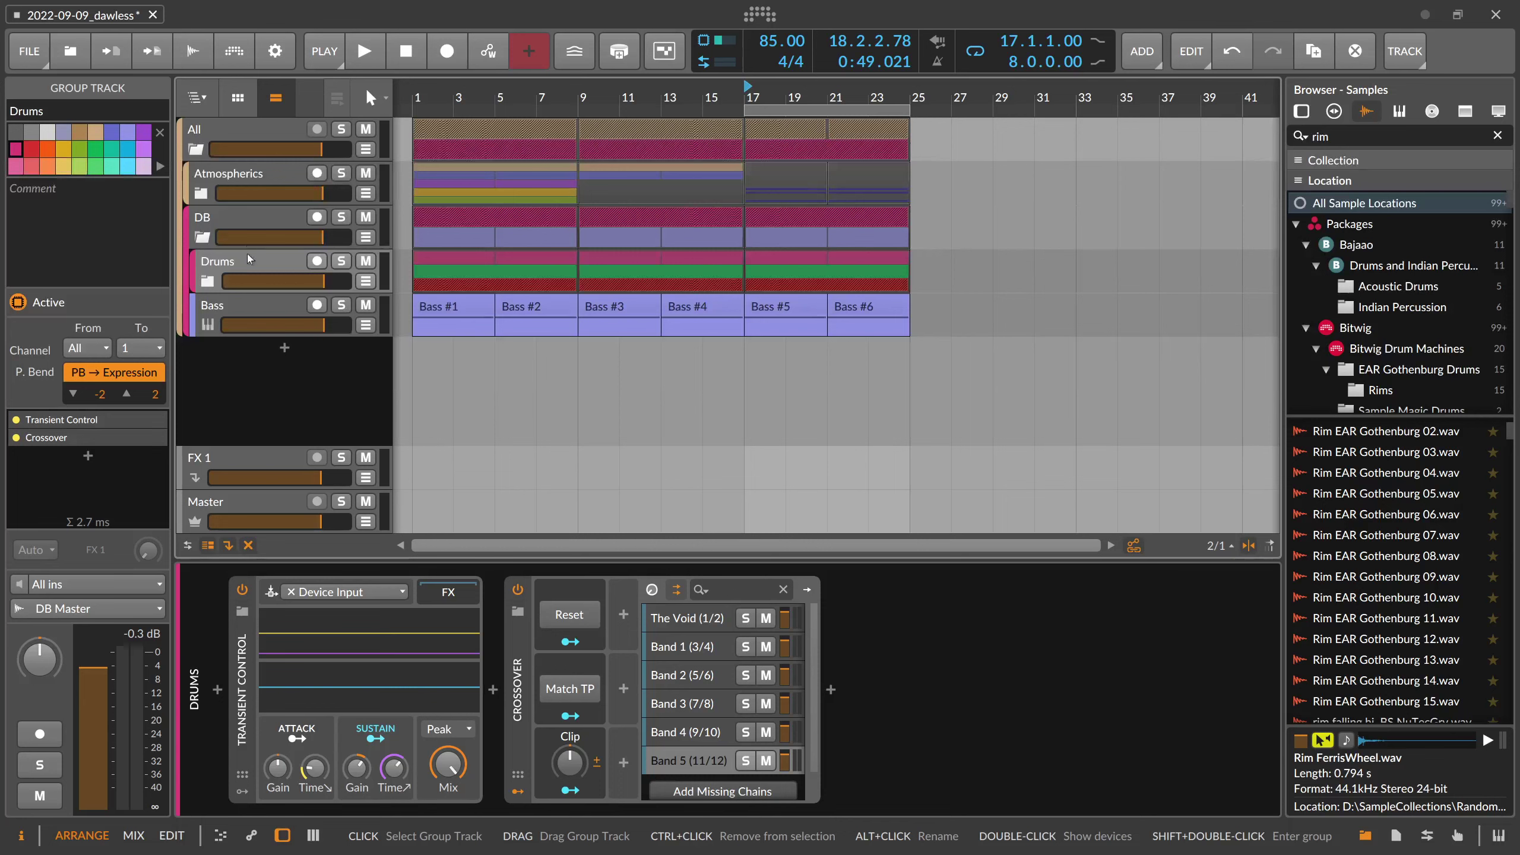
left_click(248, 221)
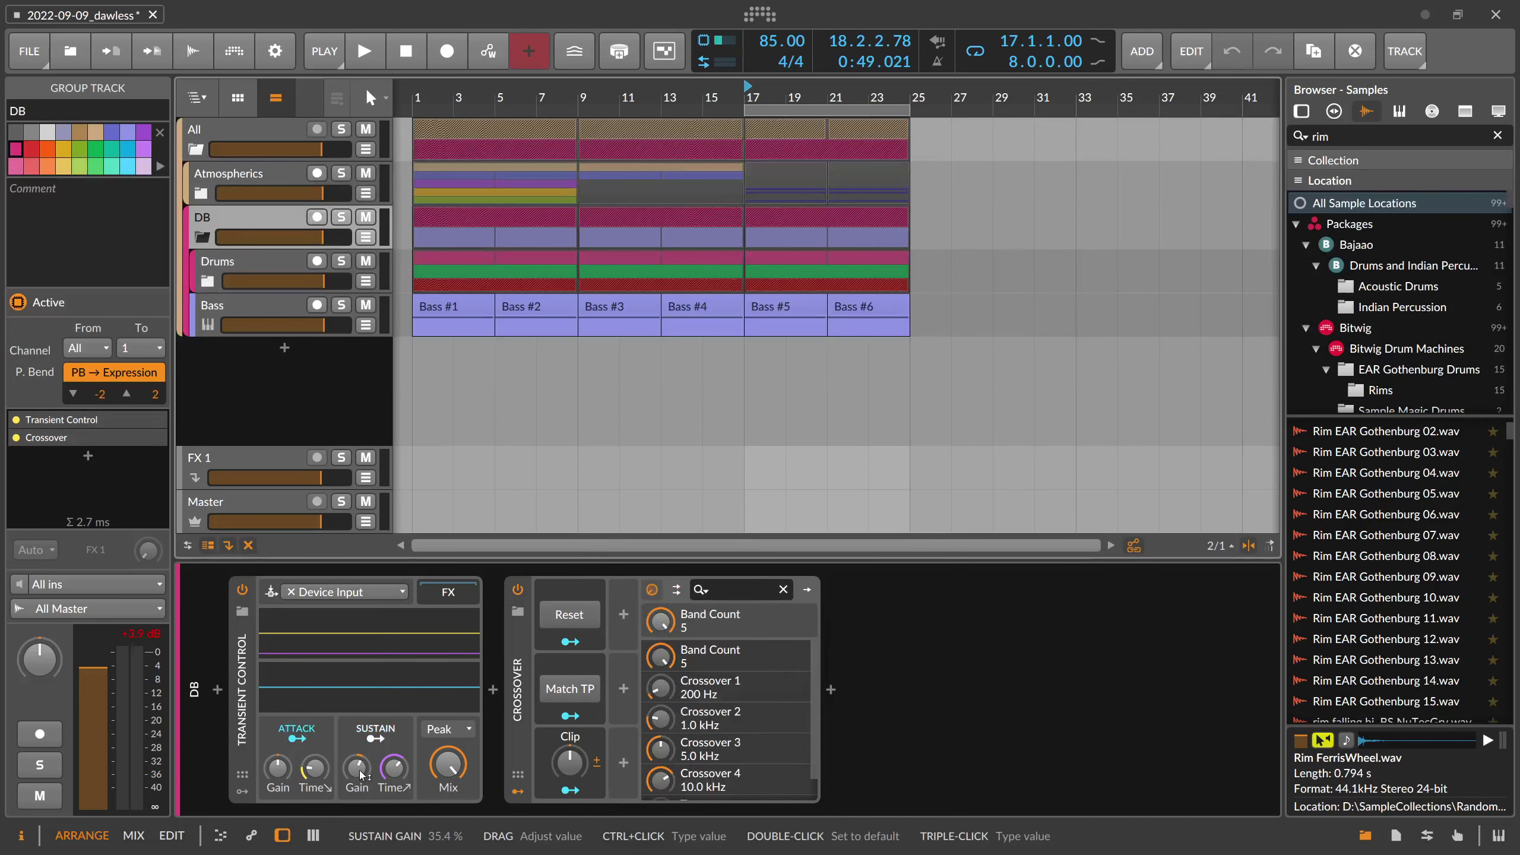
Play the loop and briefly activate Match TP on the DB group's Crossover to match its bands' true peaks
left_click(514, 695)
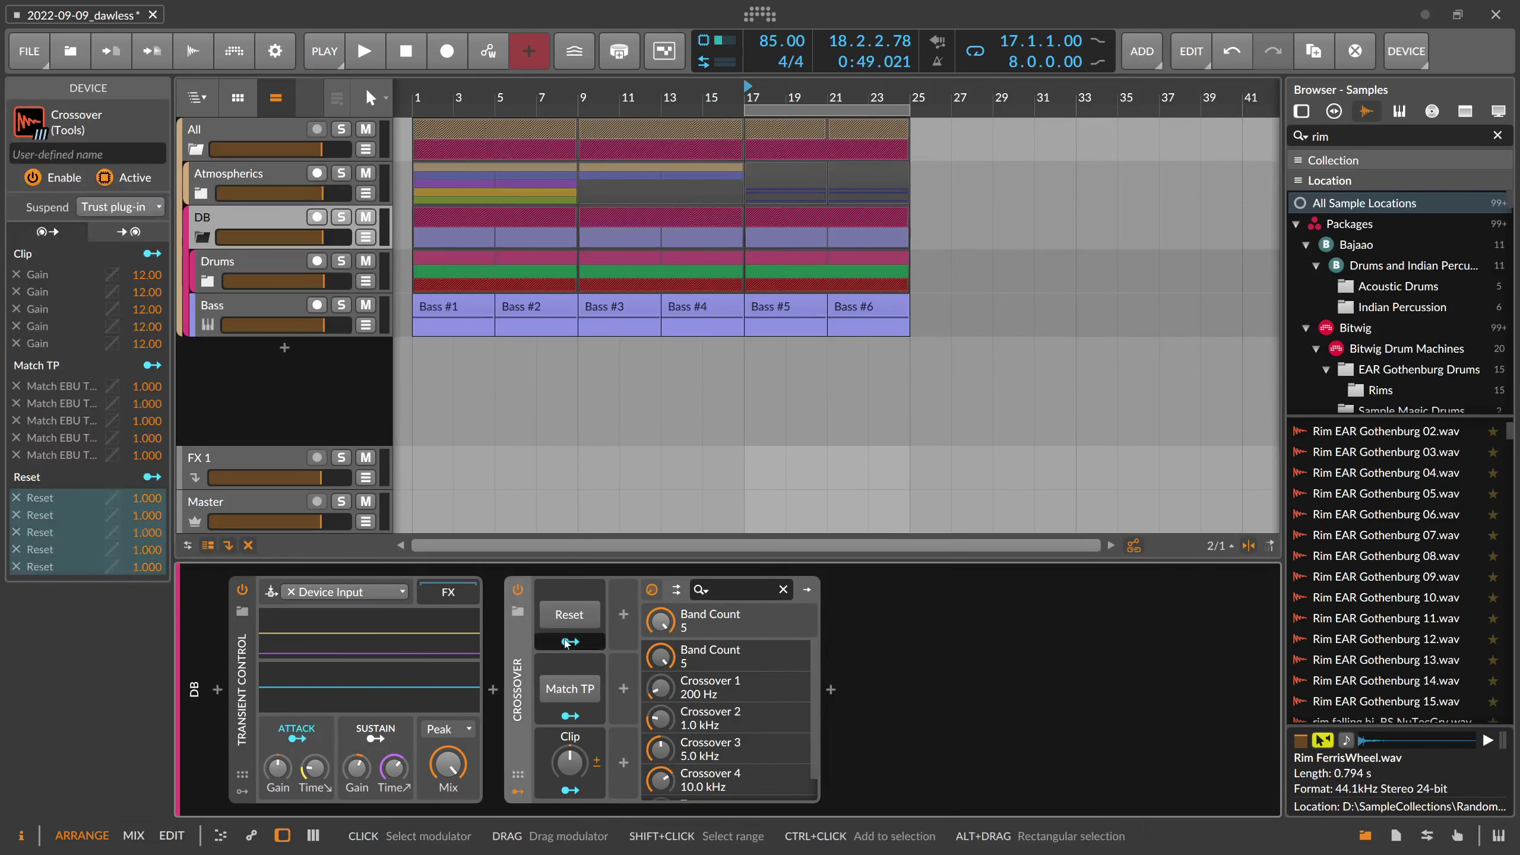
key("space")
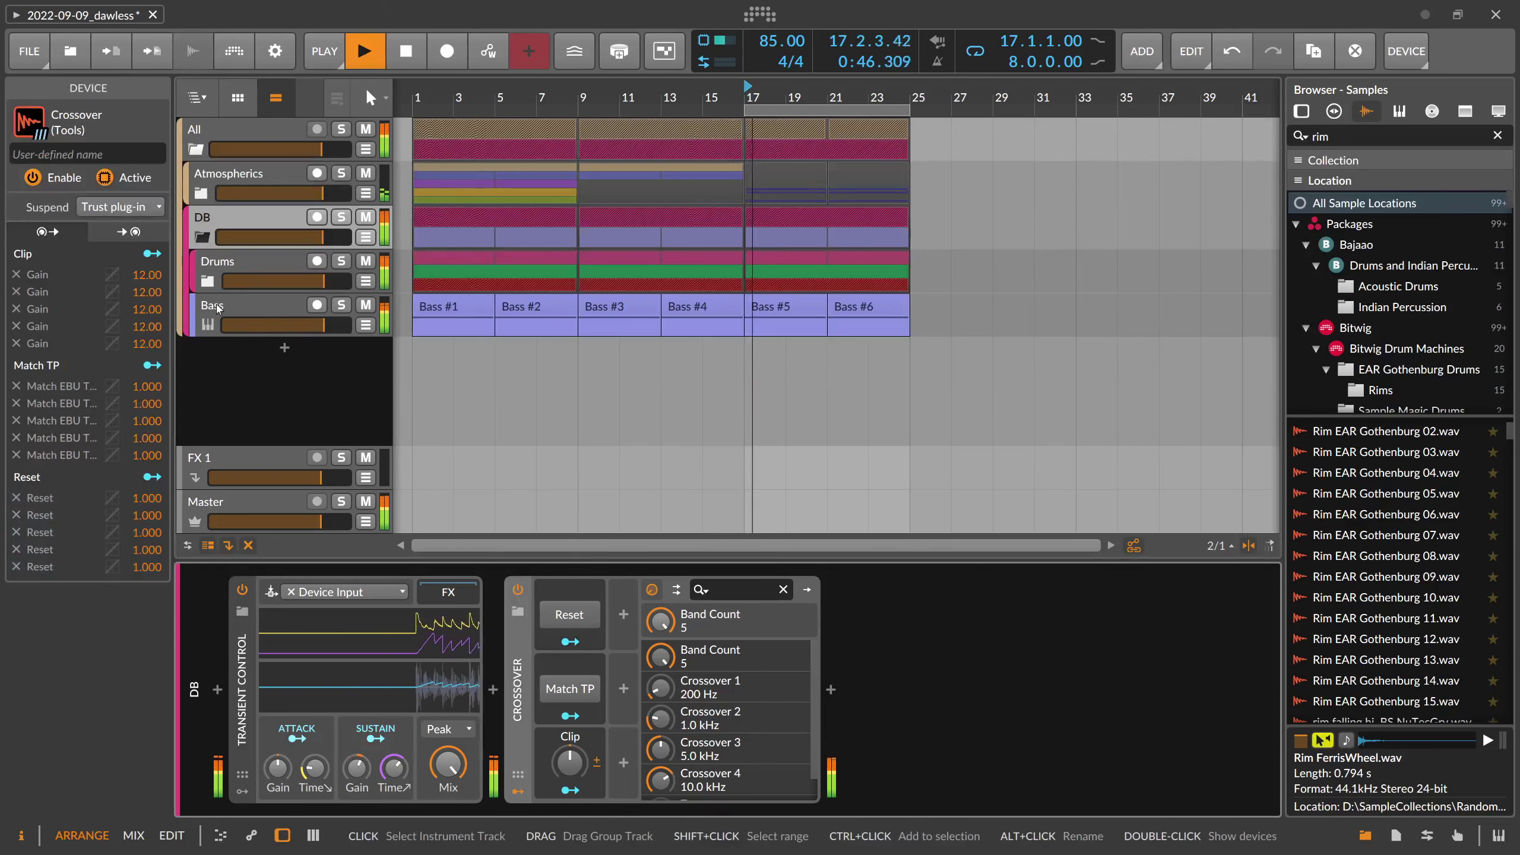
left_click(221, 267)
left_click(222, 226)
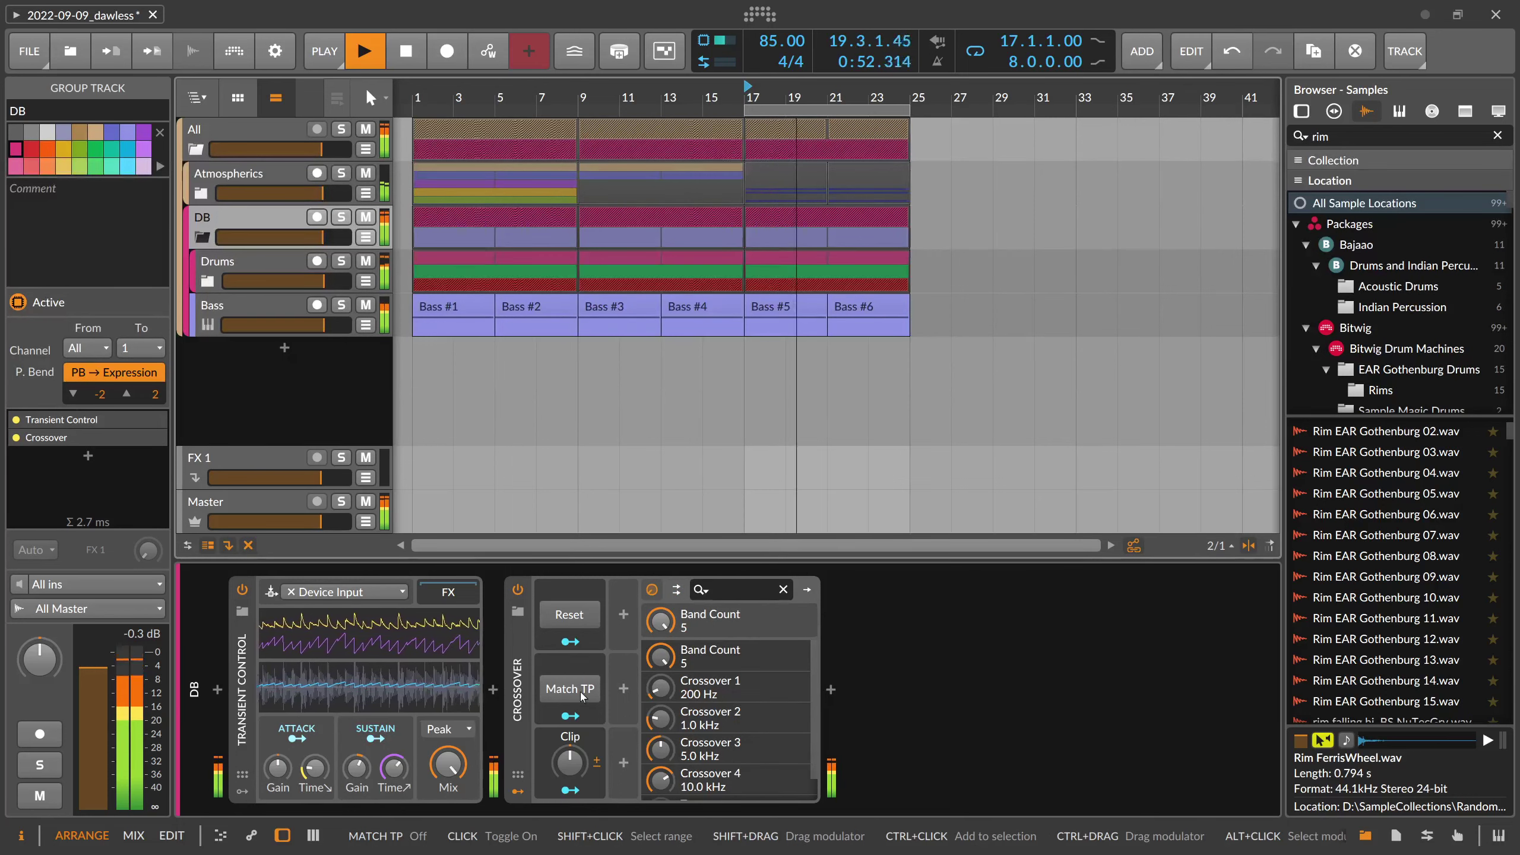
left_click(569, 688)
left_click(582, 696)
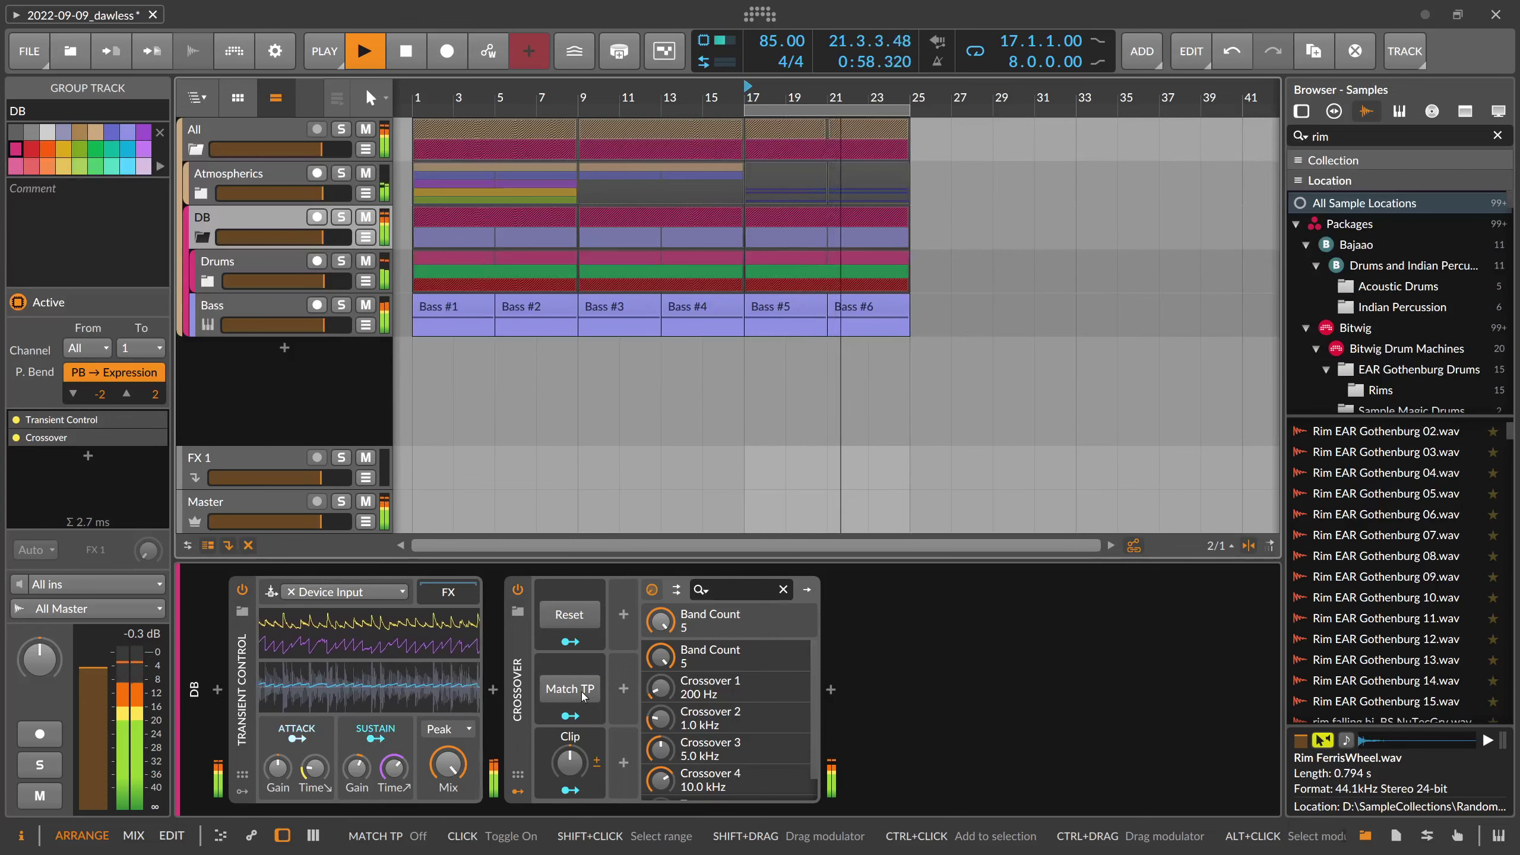
Stop playback and insert a Tool device after Polymer on the Bass track
left_click(283, 257)
left_click(272, 305)
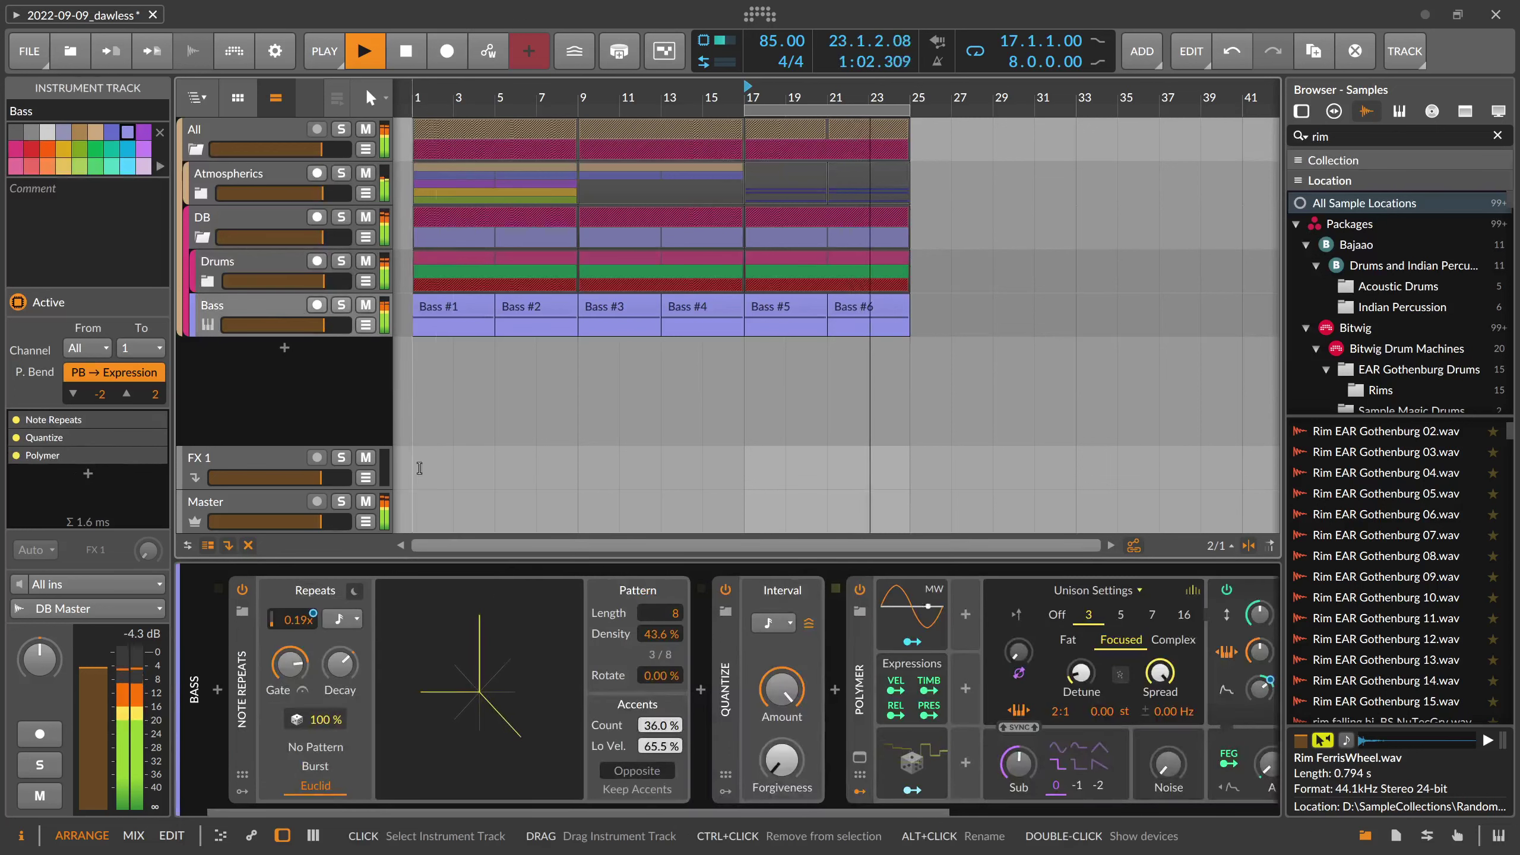
scroll(1237, 738, "right", 5)
key("space")
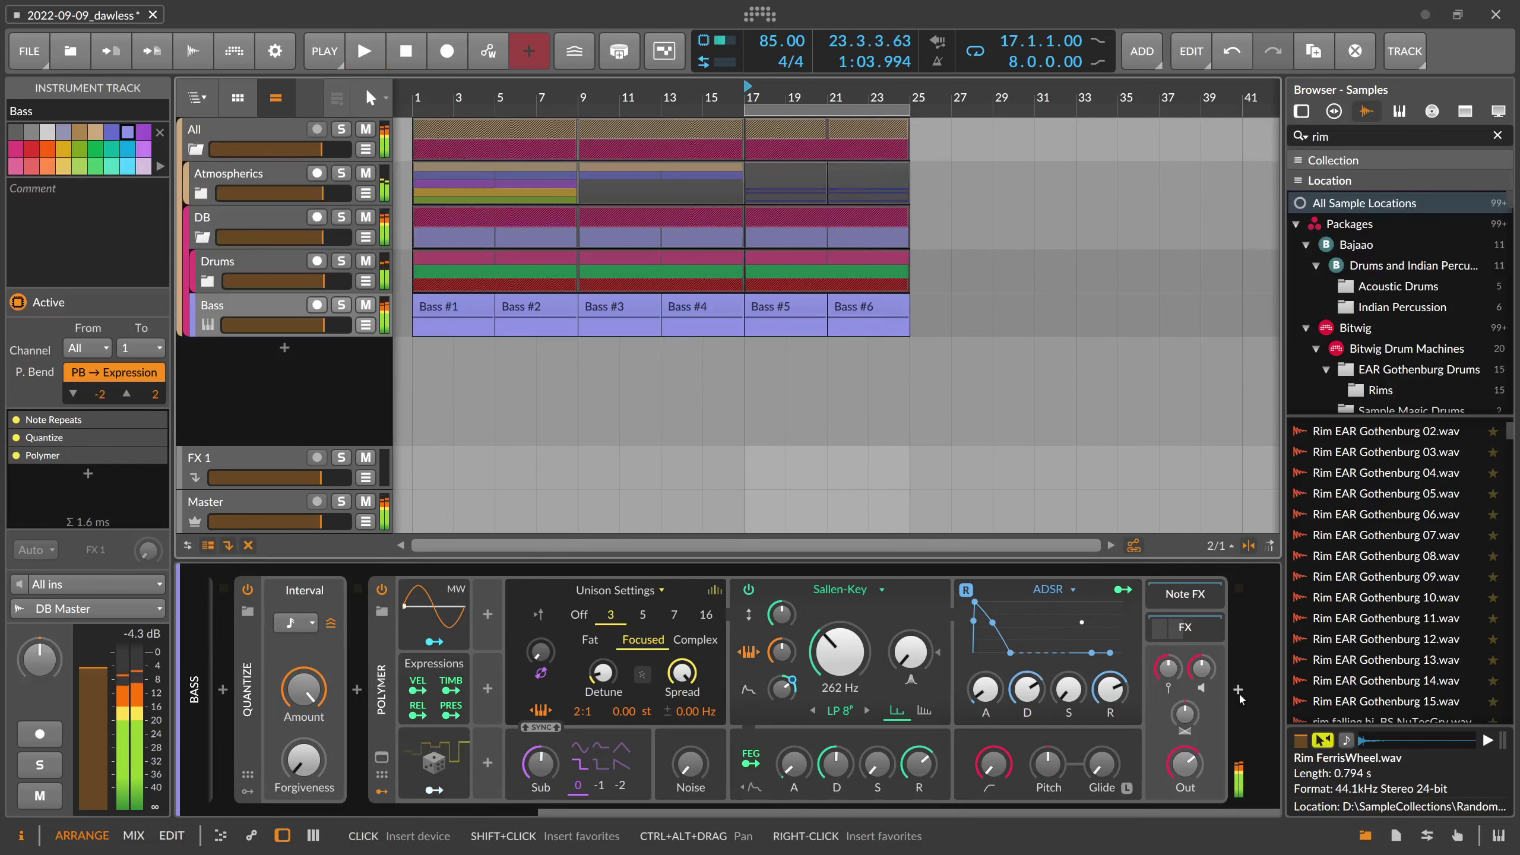
left_click(1238, 690)
type("too")
key("Return")
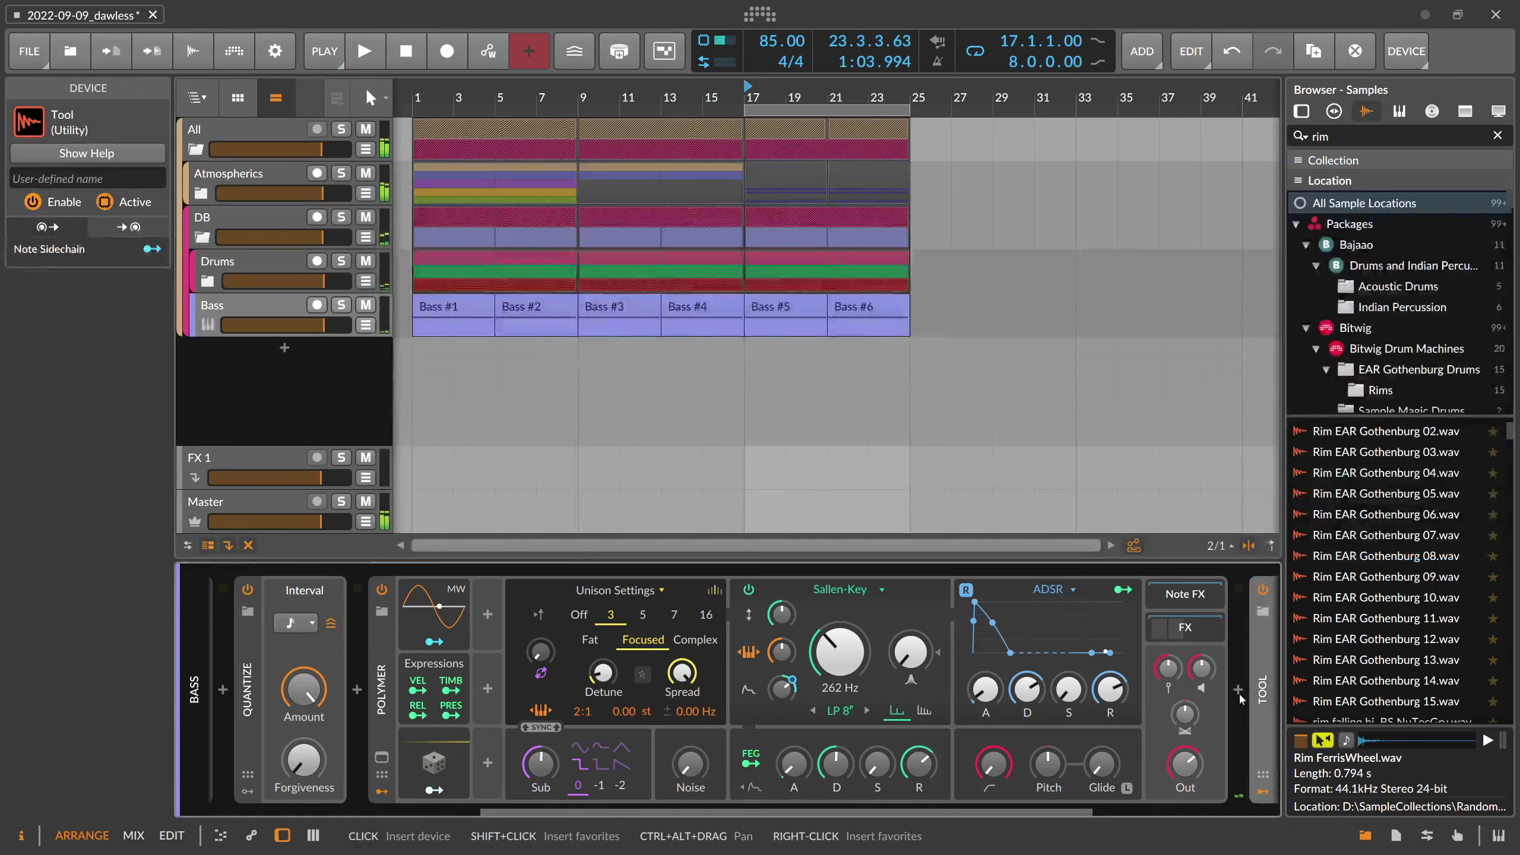
Add a Note Sidechain modulator to the Bass track's Tool device
scroll(1171, 807, "right", 3)
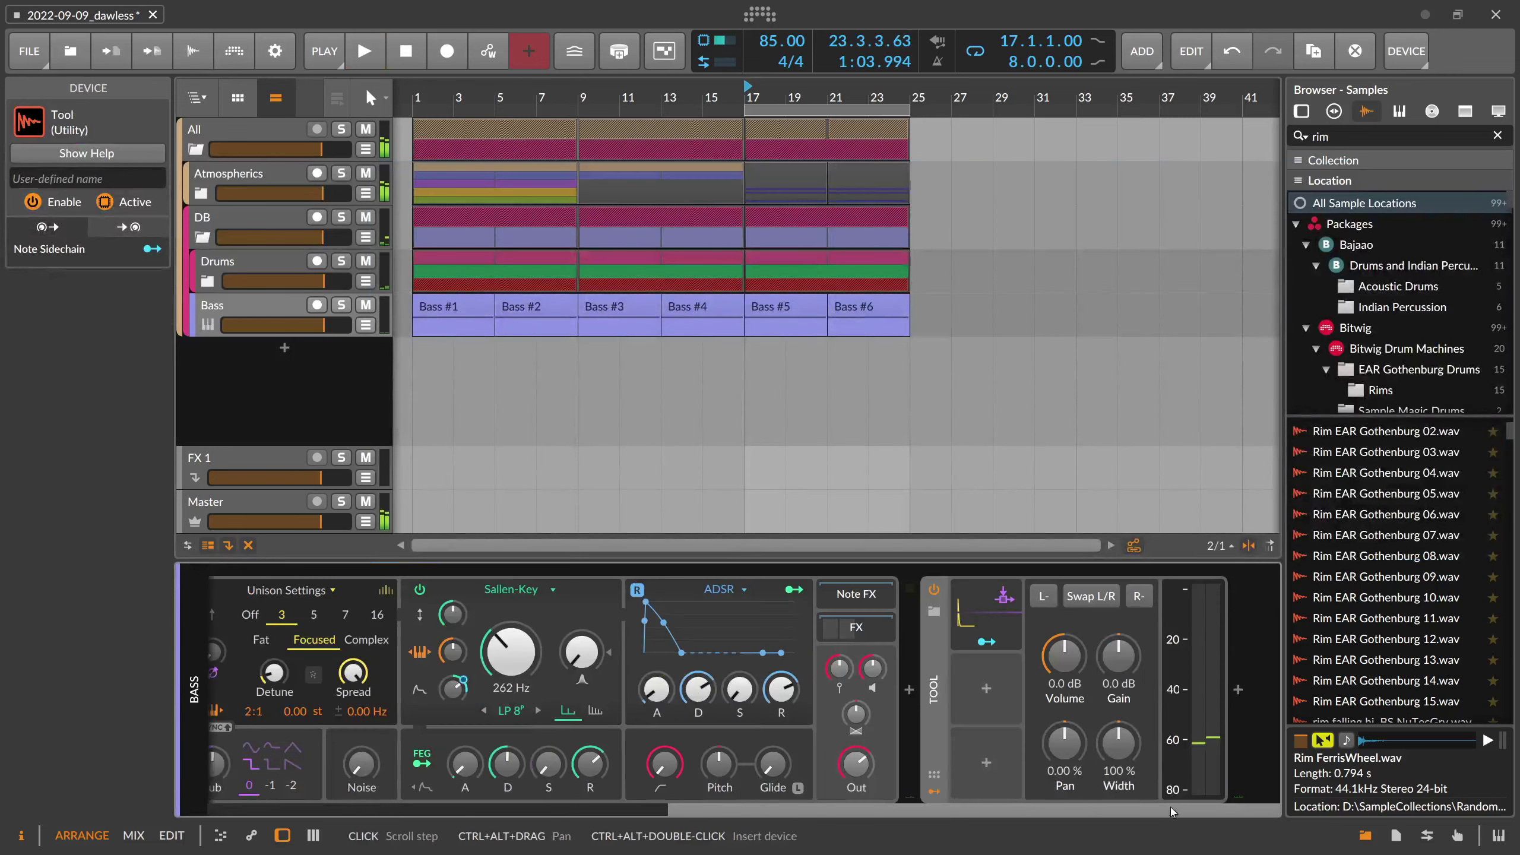
left_click(1005, 620)
type("n")
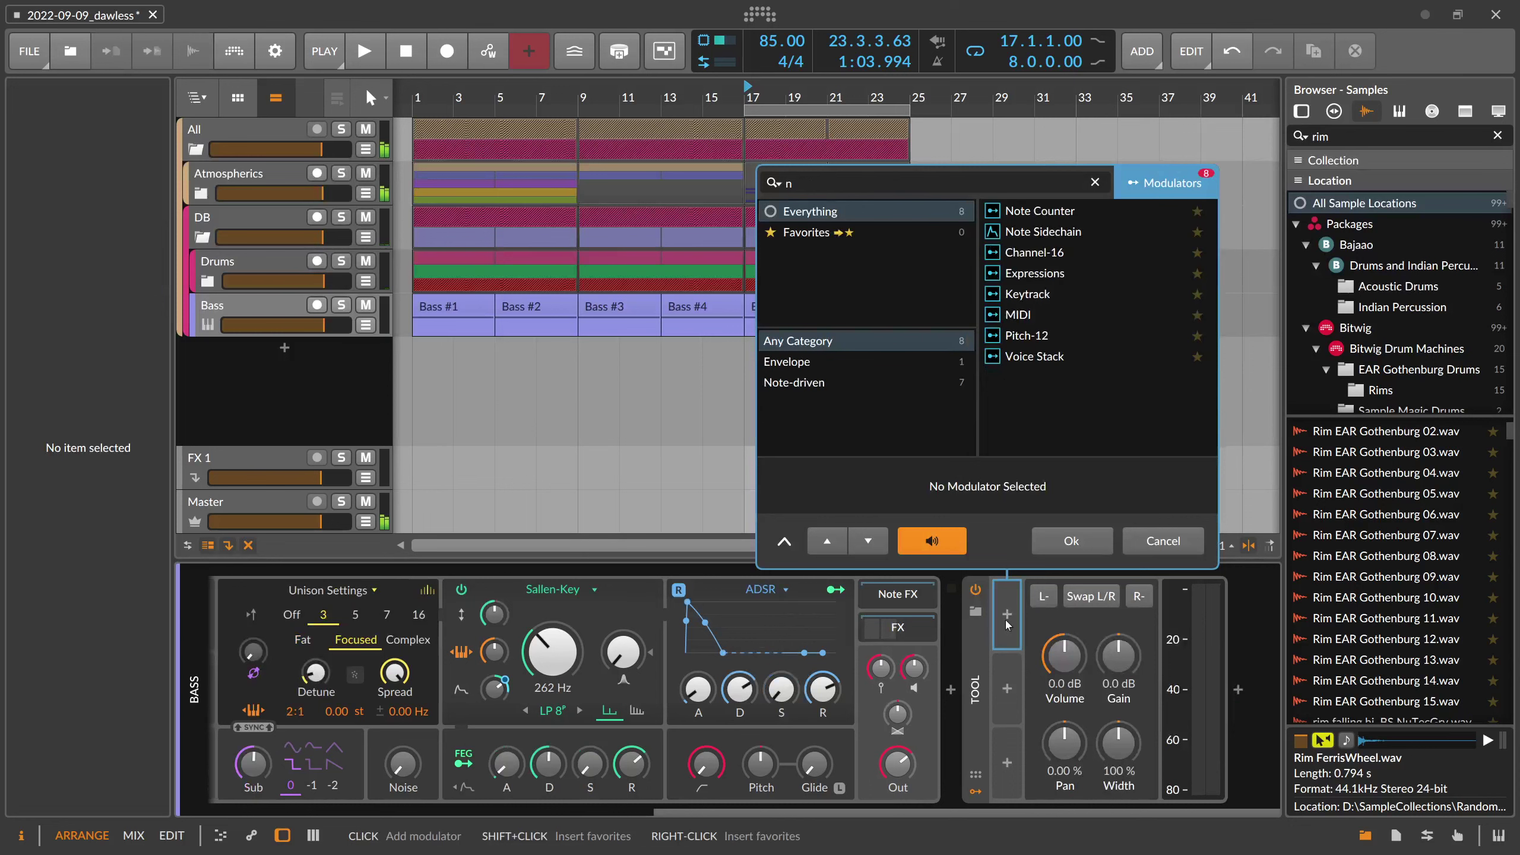
key("Down")
key("Down")
key("Return")
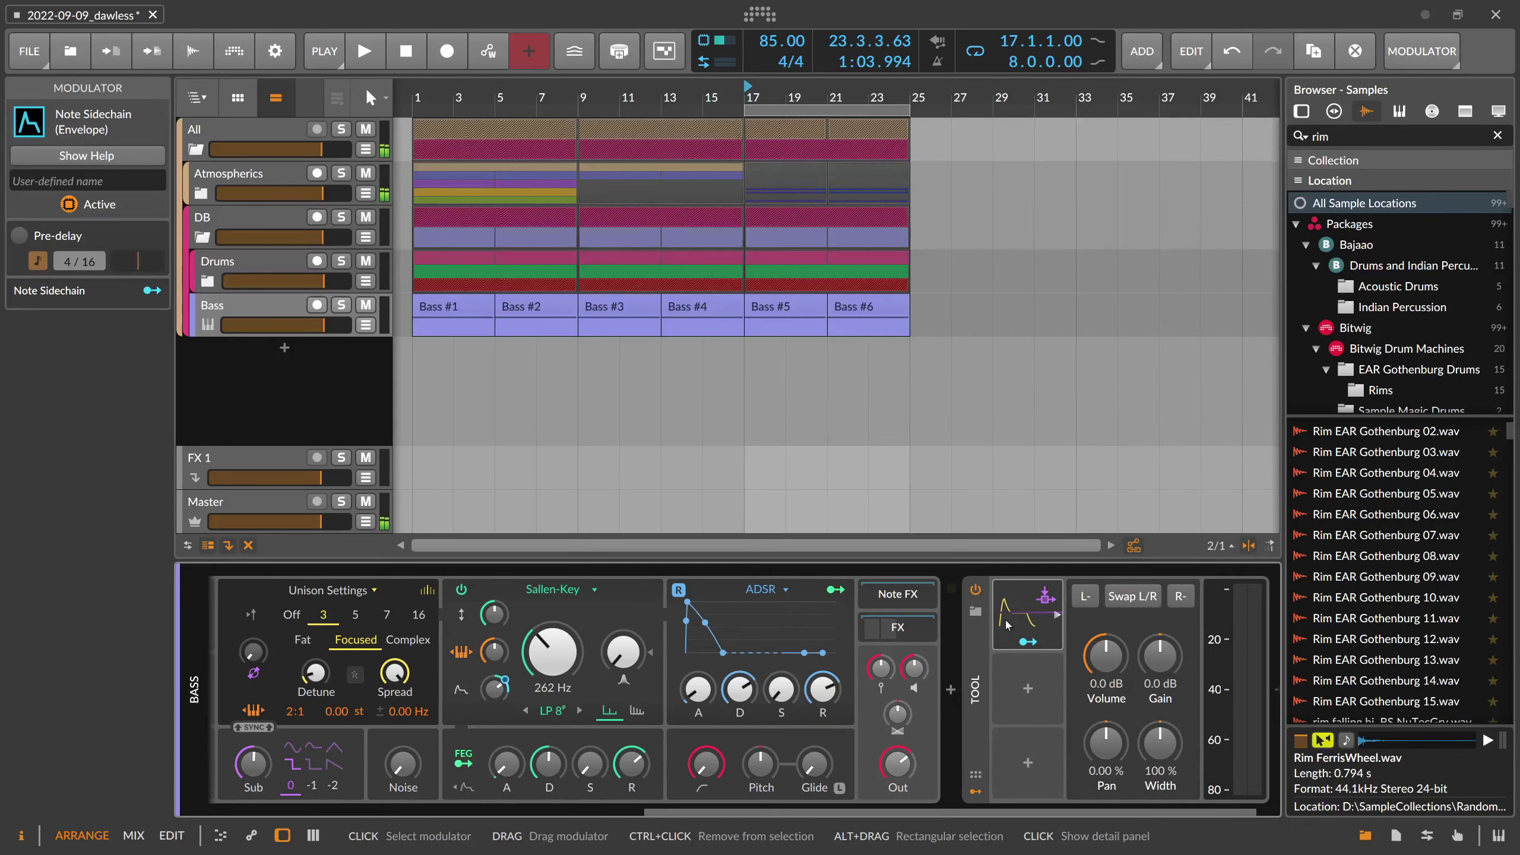
Set the Note Sidechain's note source to the E-Kick track inside the Drums group
left_click(1005, 625)
left_click(1111, 614)
mouse_move(1138, 686)
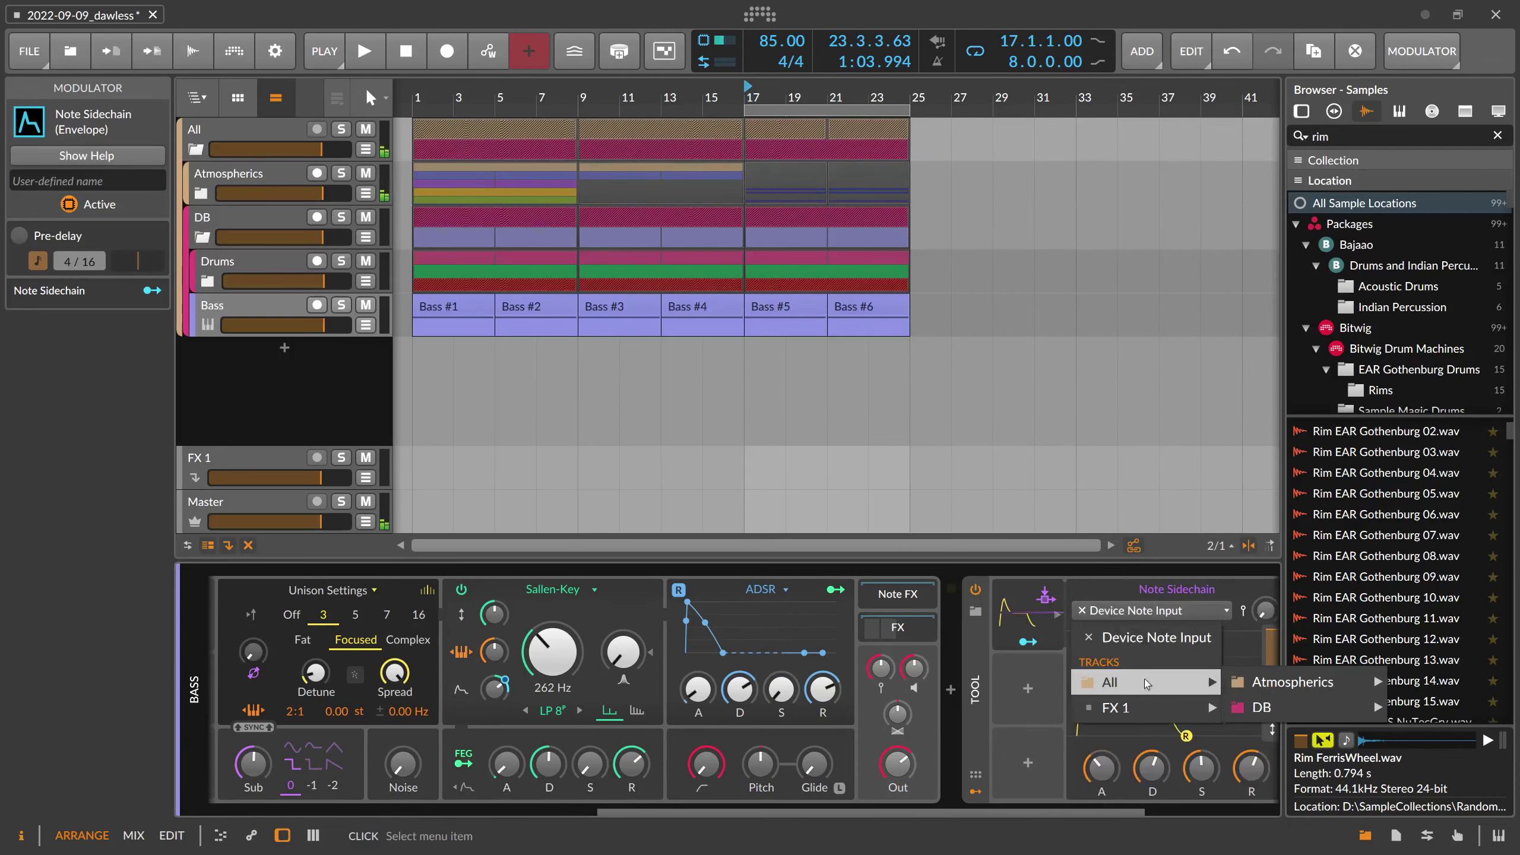
mouse_move(1262, 707)
mouse_move(1438, 706)
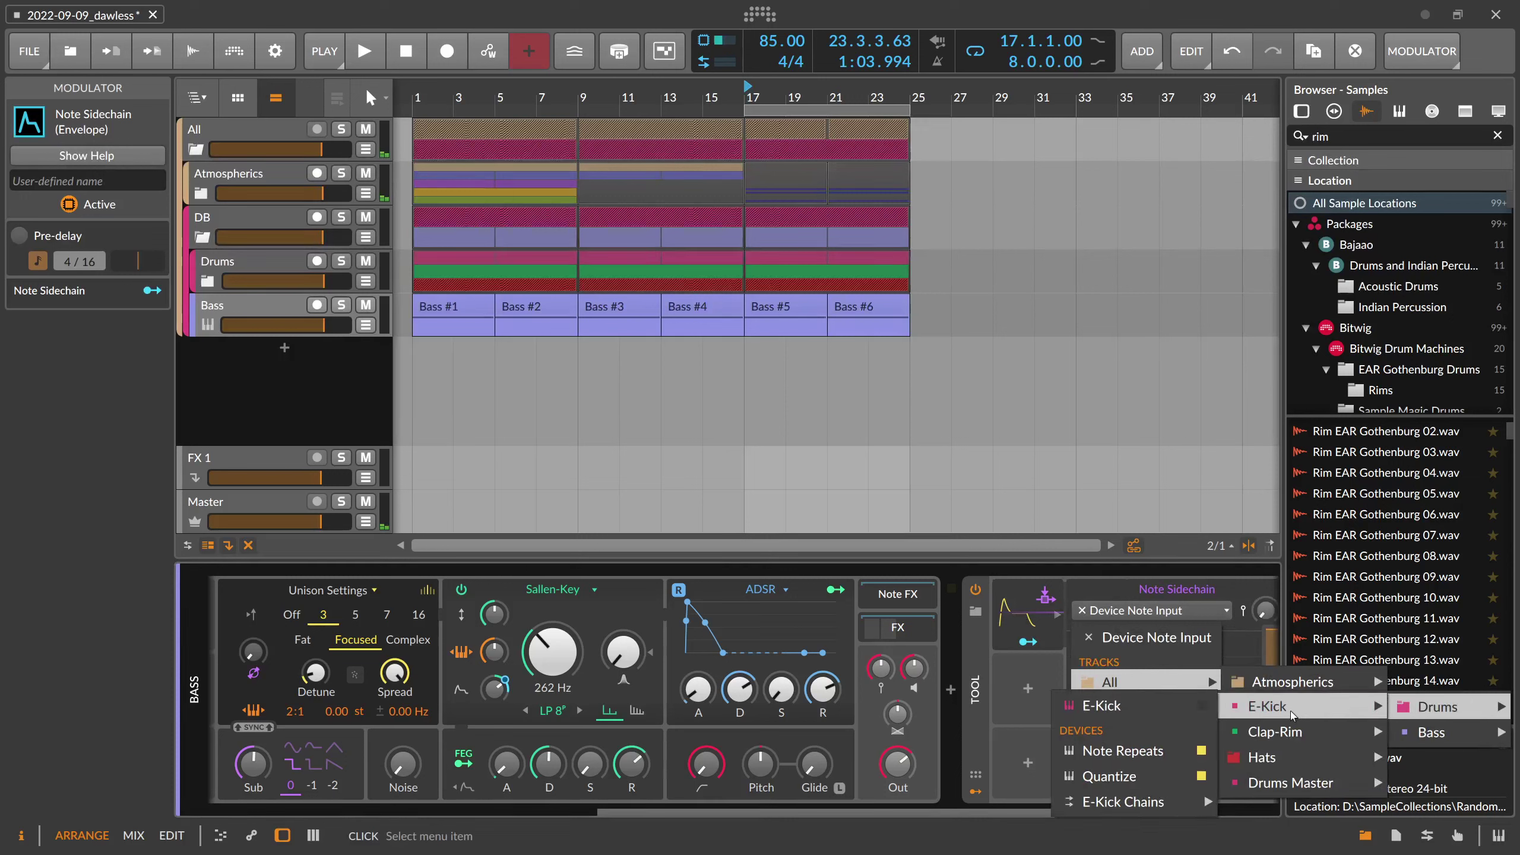
left_click(1105, 708)
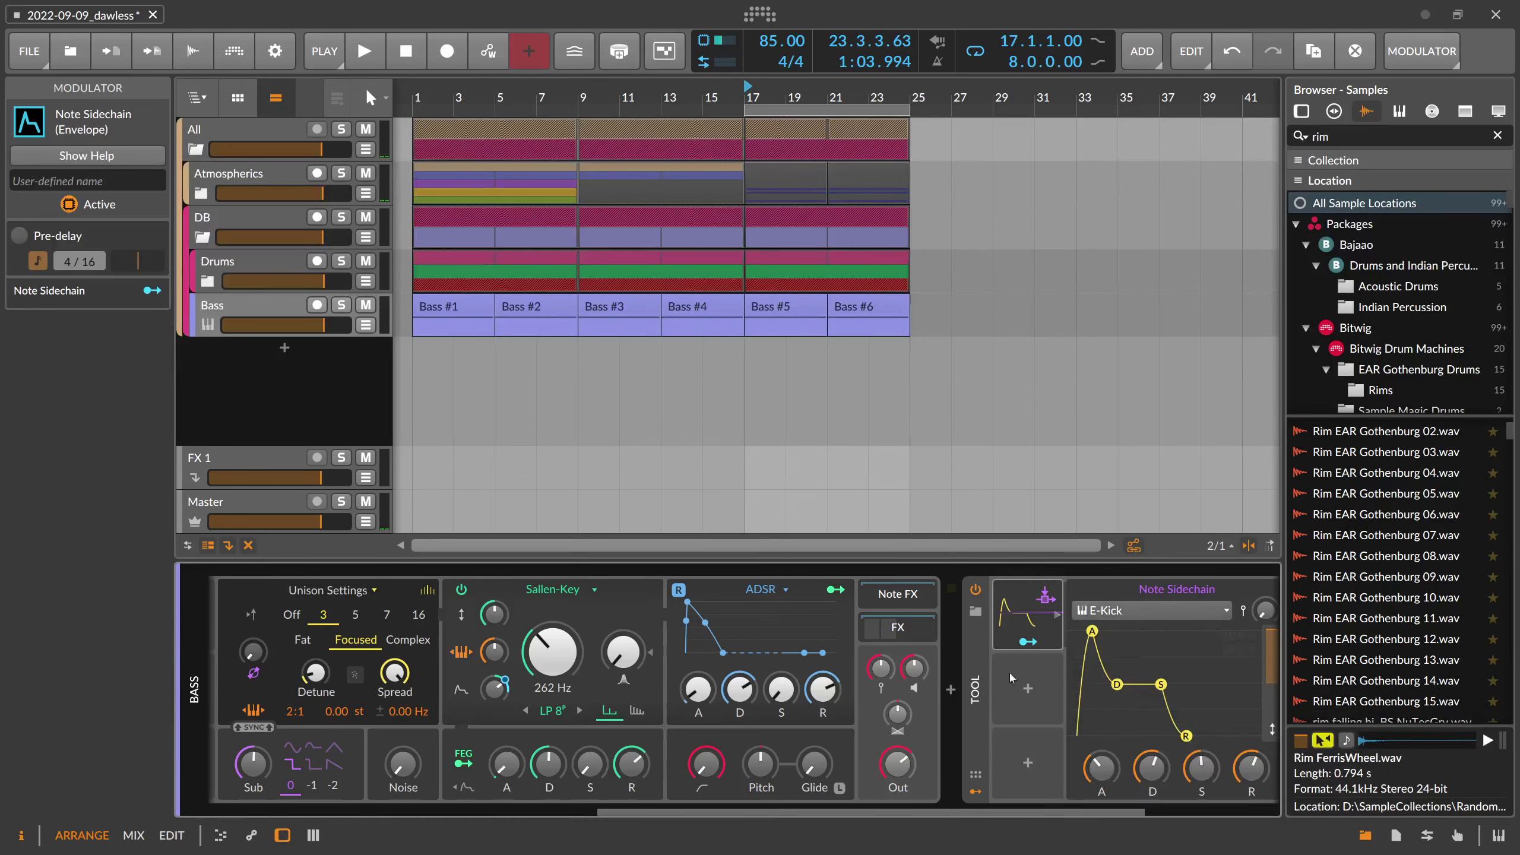
Map the Note Sidechain to the Tool's Volume with a modulation amount of about -0.98
scroll(1010, 672, "right", 4)
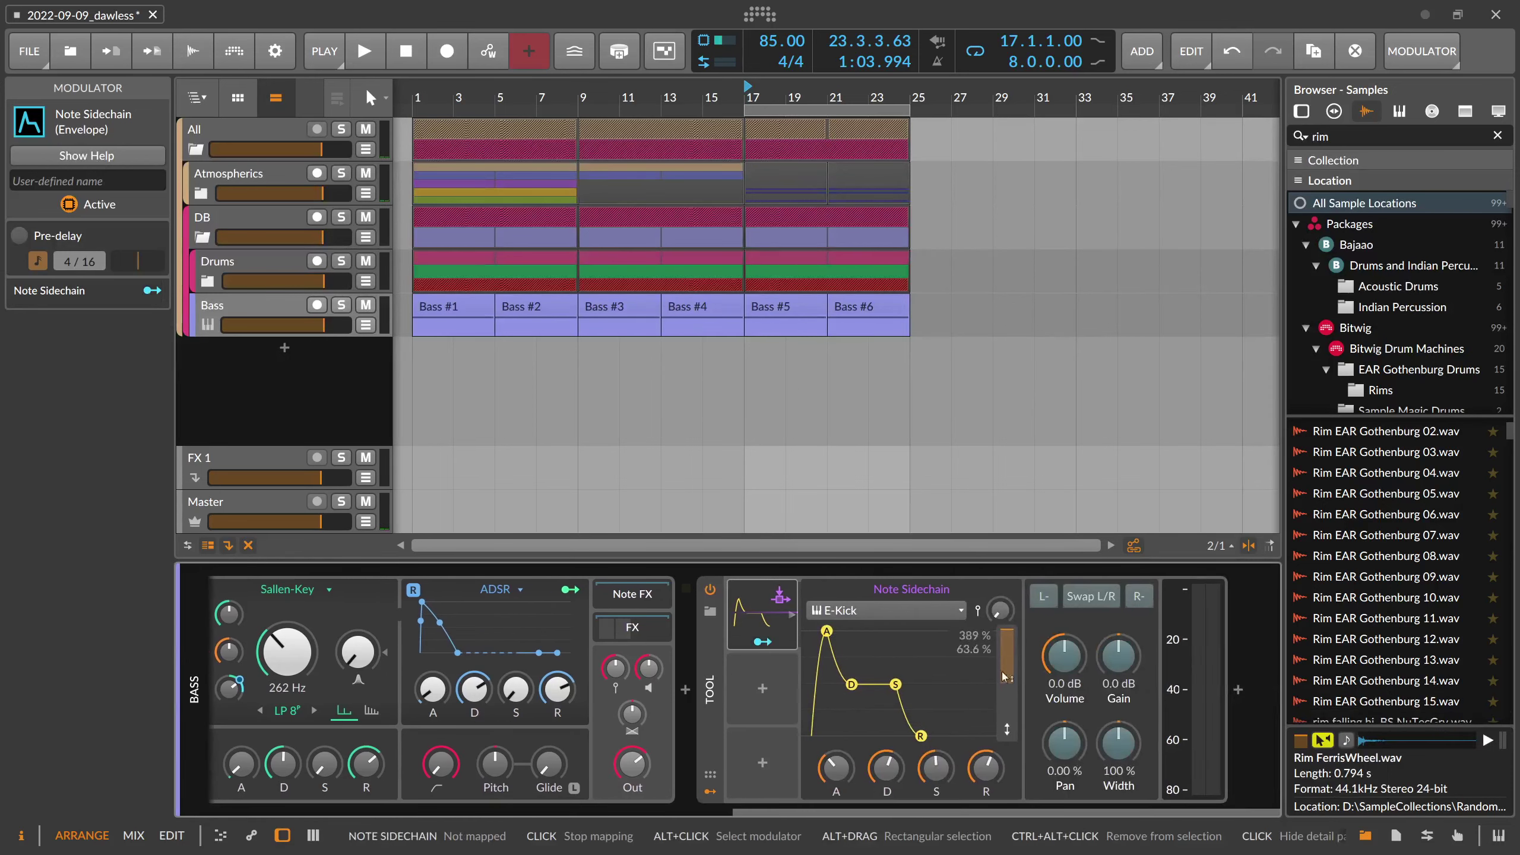
left_click_drag(1065, 655, 1065, 695)
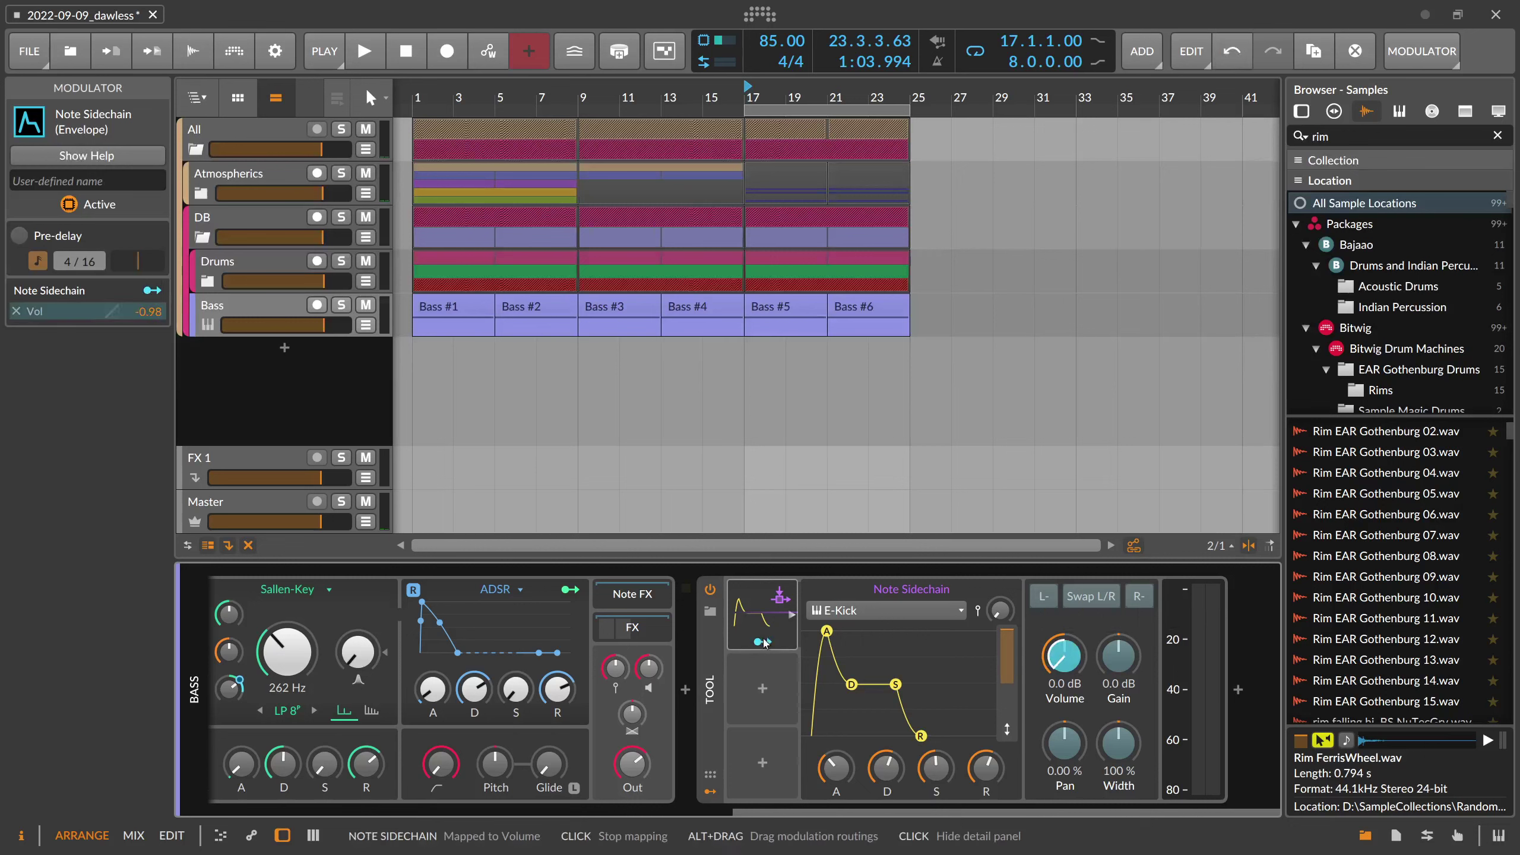
left_click(760, 641)
Shape the Note Sidechain envelope into a short decay with zero sustain, fine-tuning decay and release during playback
left_click_drag(921, 735, 875, 735)
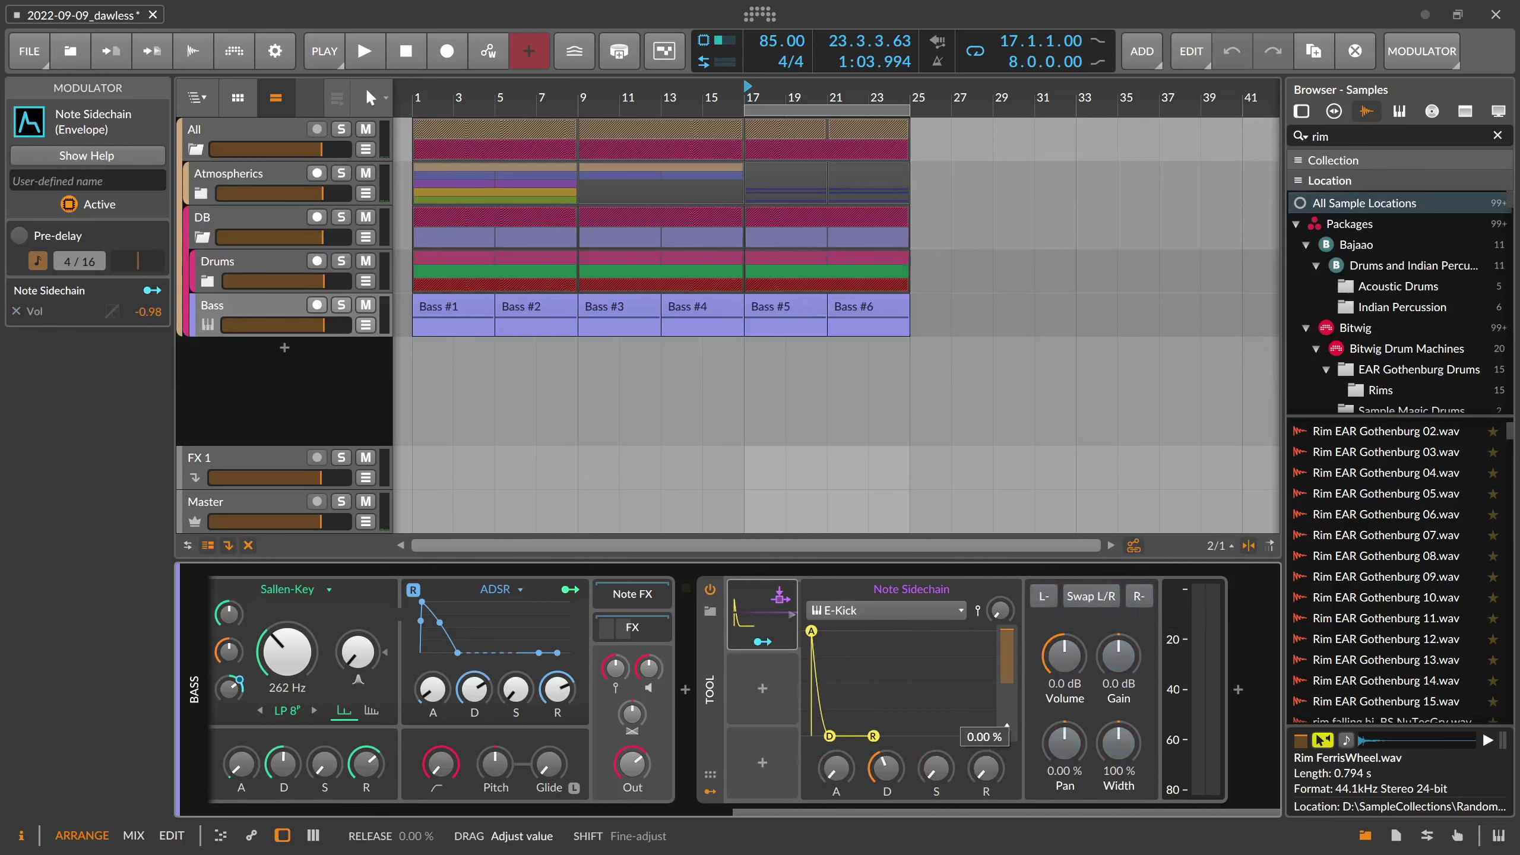
key("space")
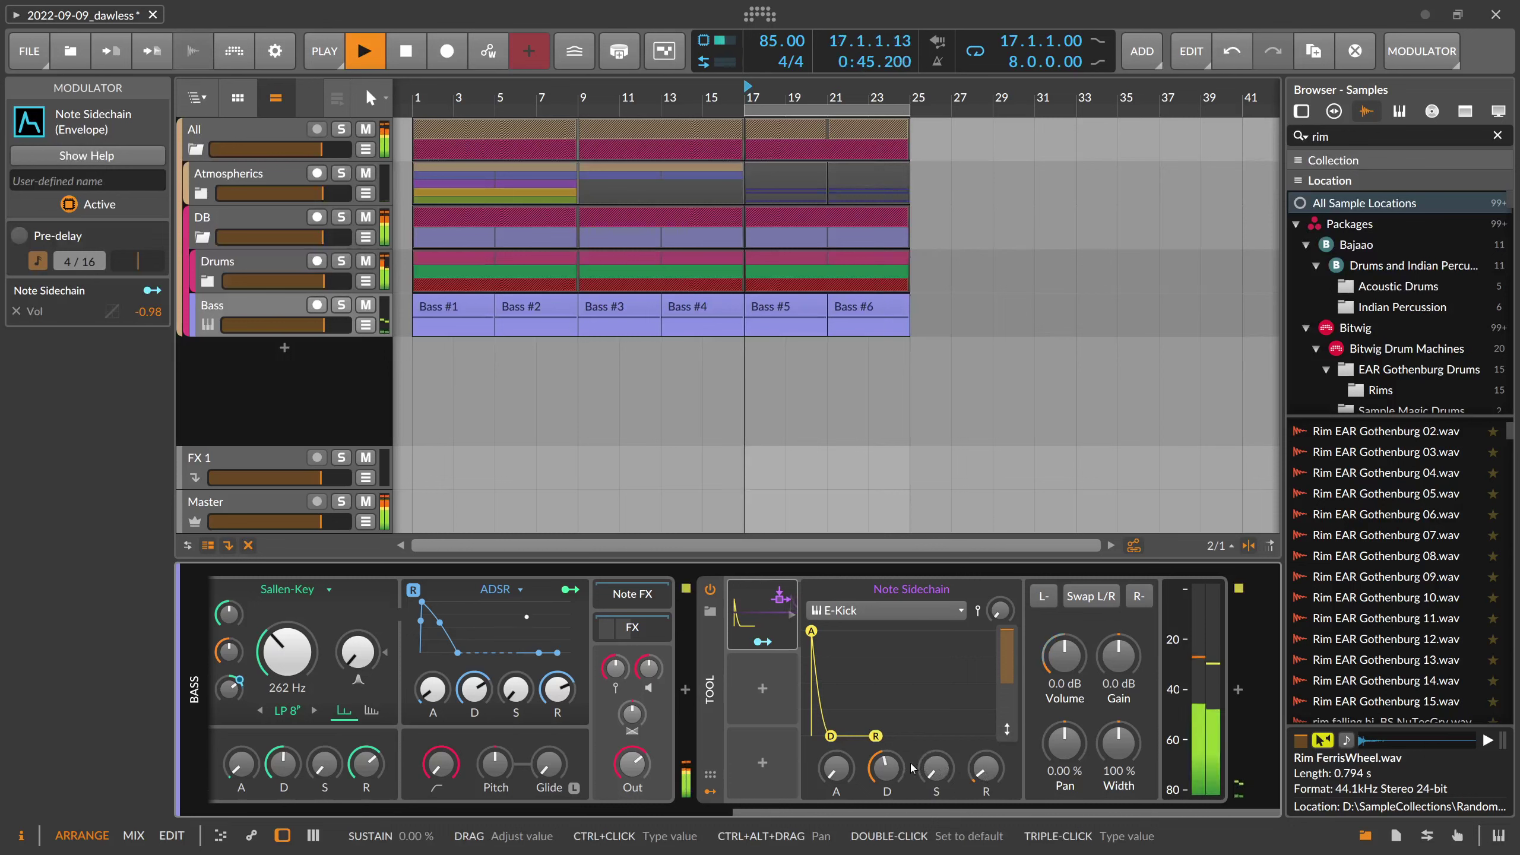
left_click_drag(889, 766, 892, 757)
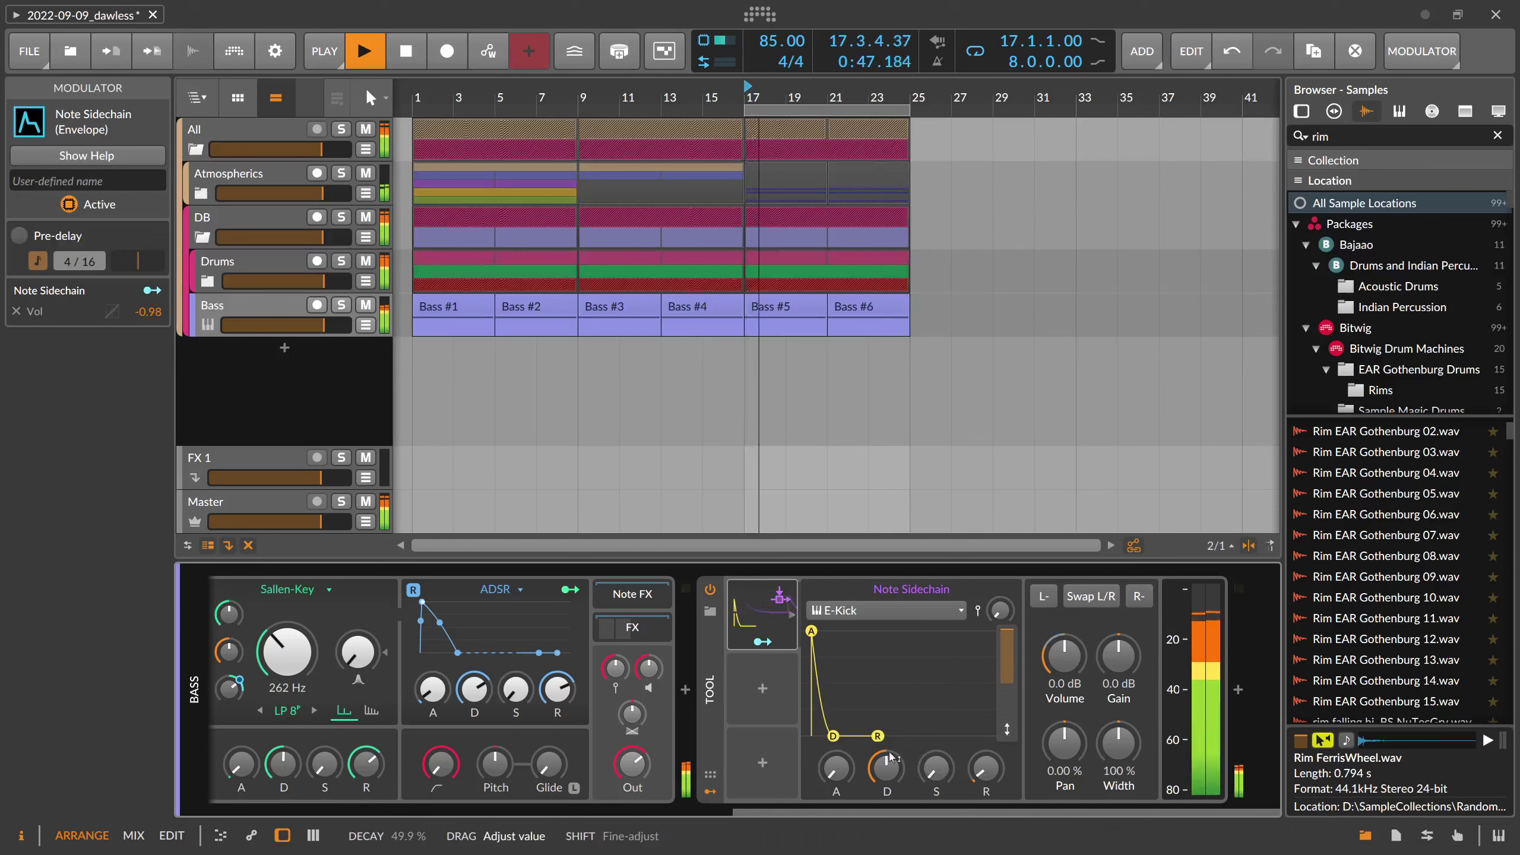
left_click_drag(987, 768, 1007, 729)
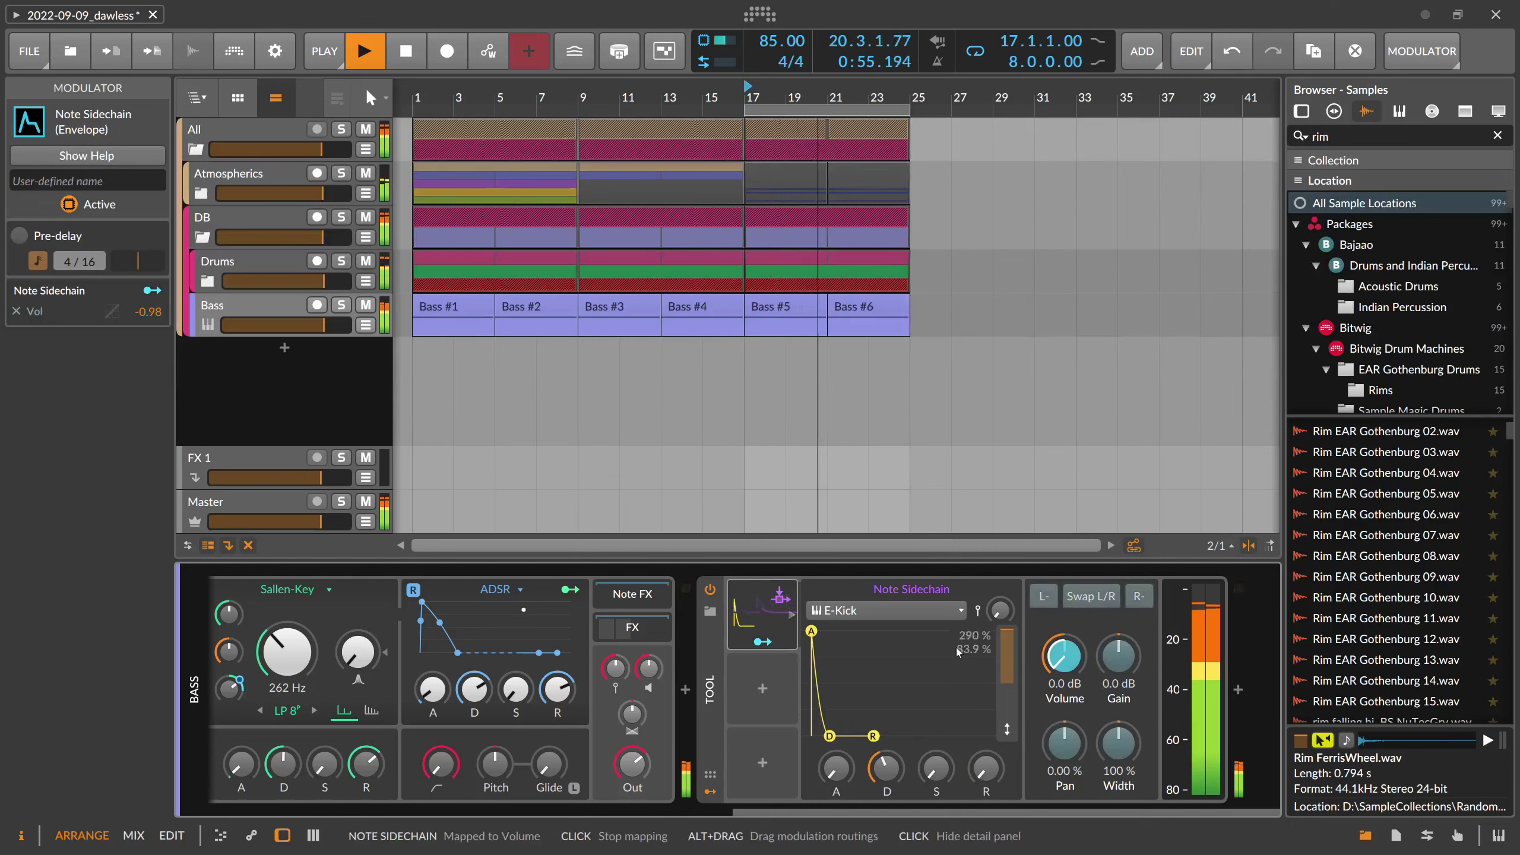
key("space")
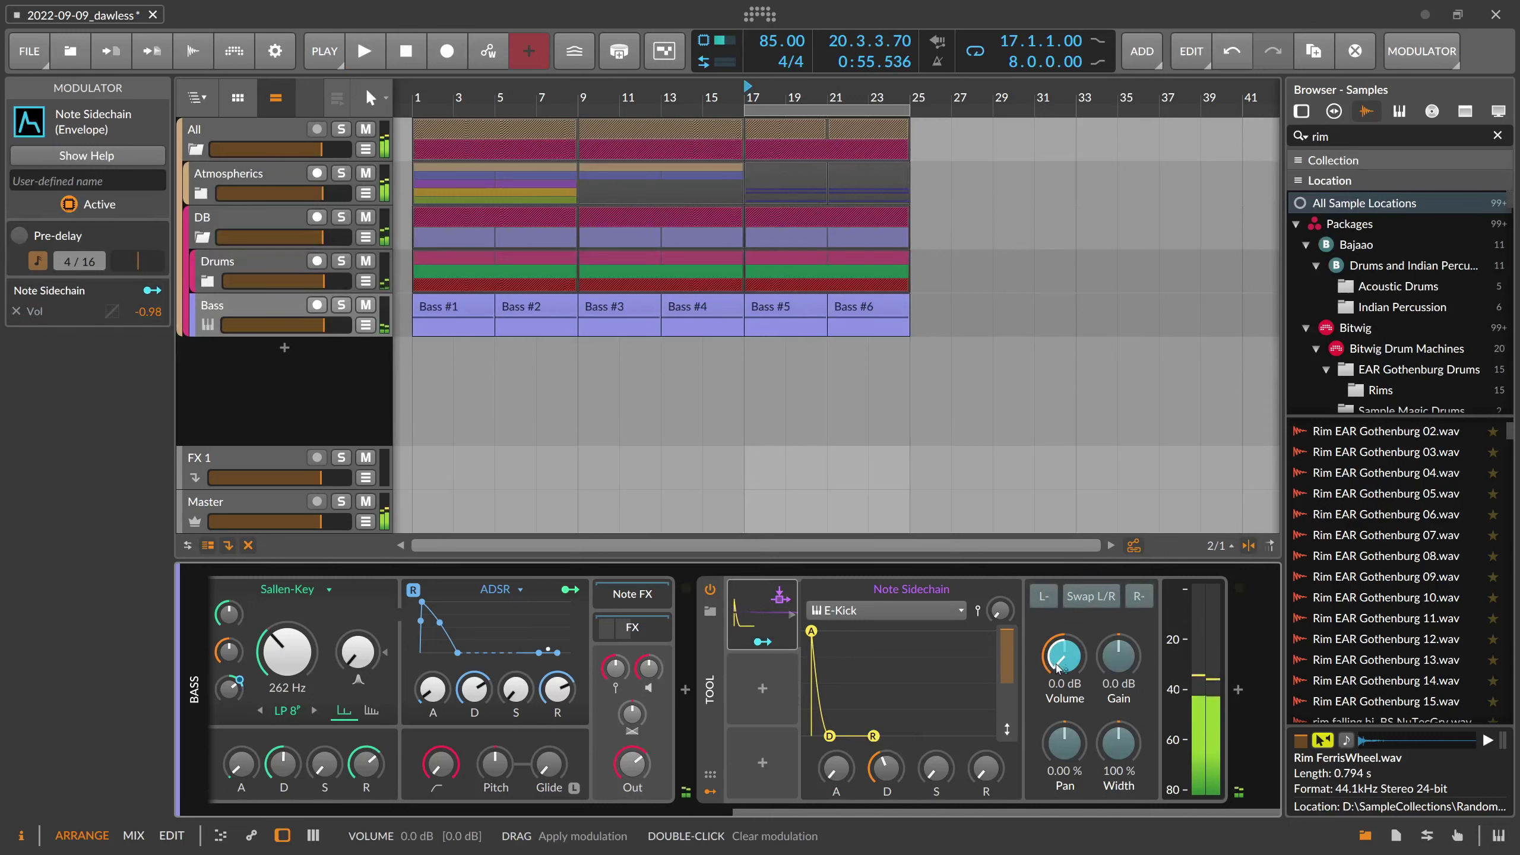
Weaken the Note Sidechain's modulation of the Tool's Volume to about -0.39 while auditioning the loop
left_click_drag(1061, 664, 1061, 679)
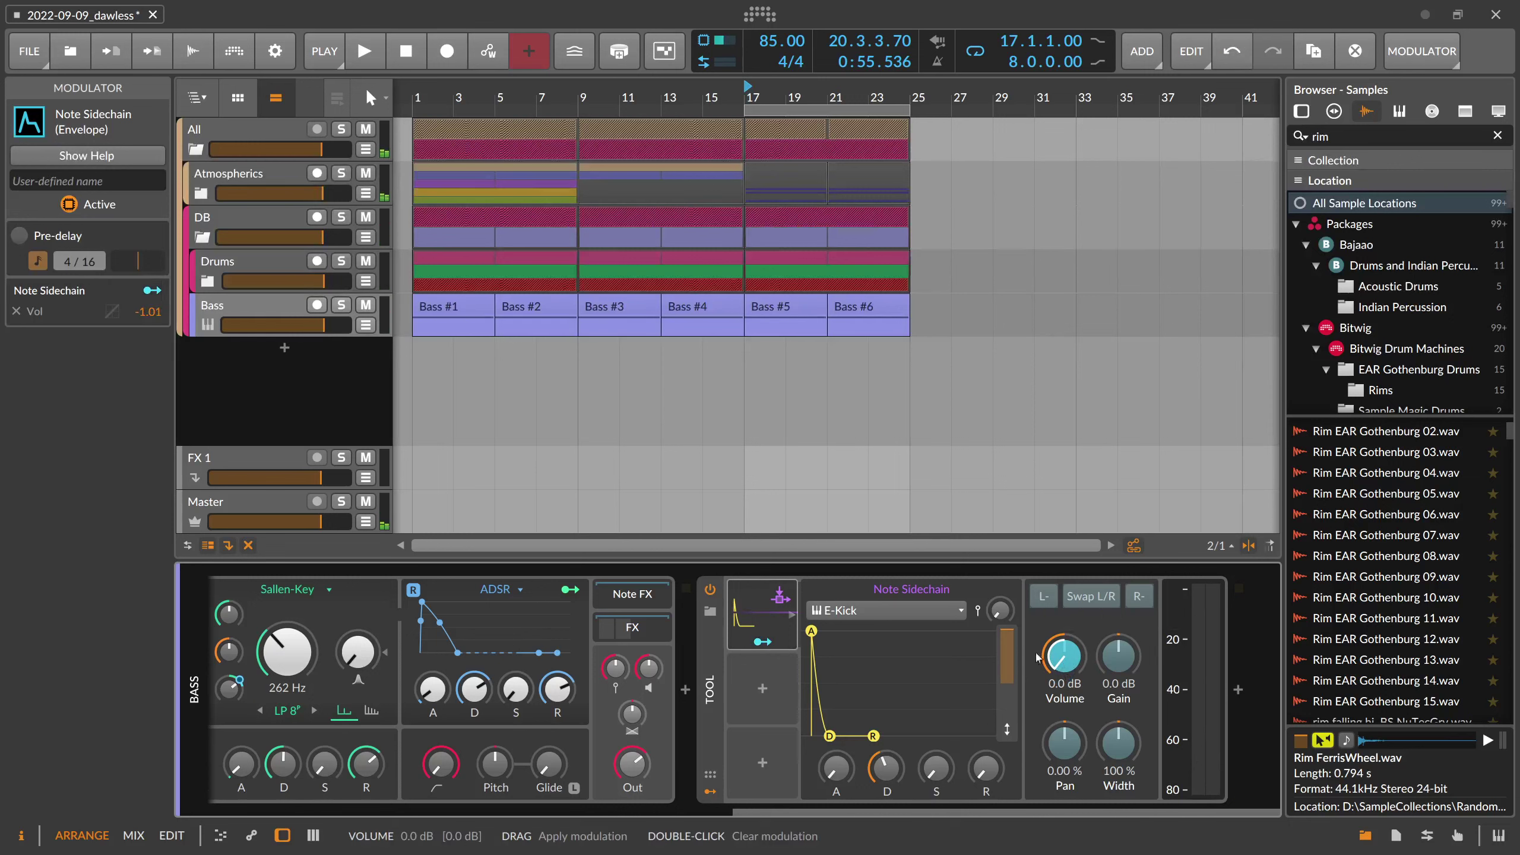
left_click_drag(1037, 658, 1038, 649)
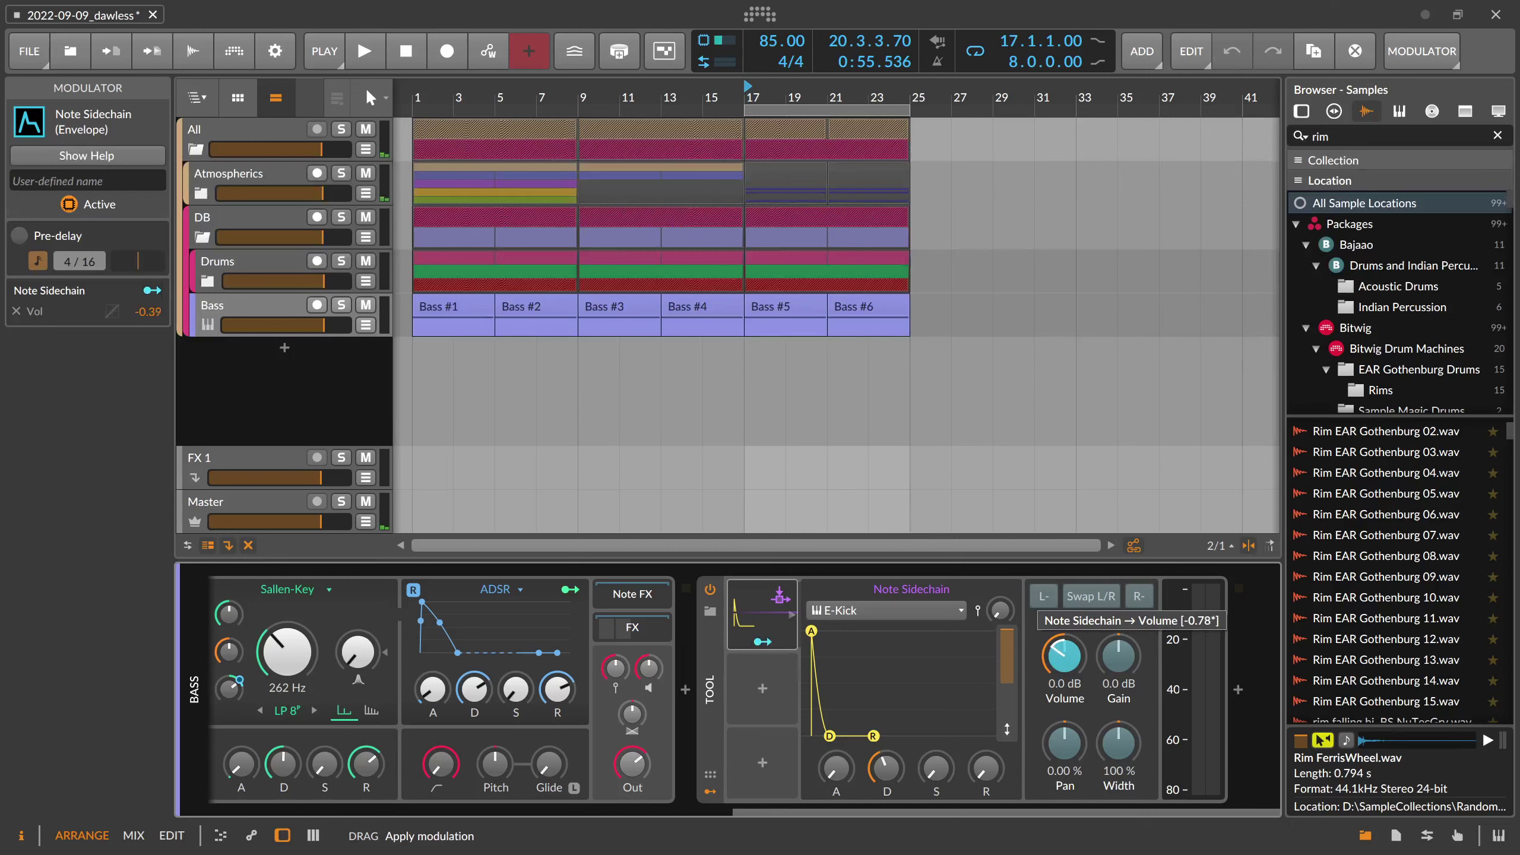
left_click_drag(1061, 663, 1060, 665)
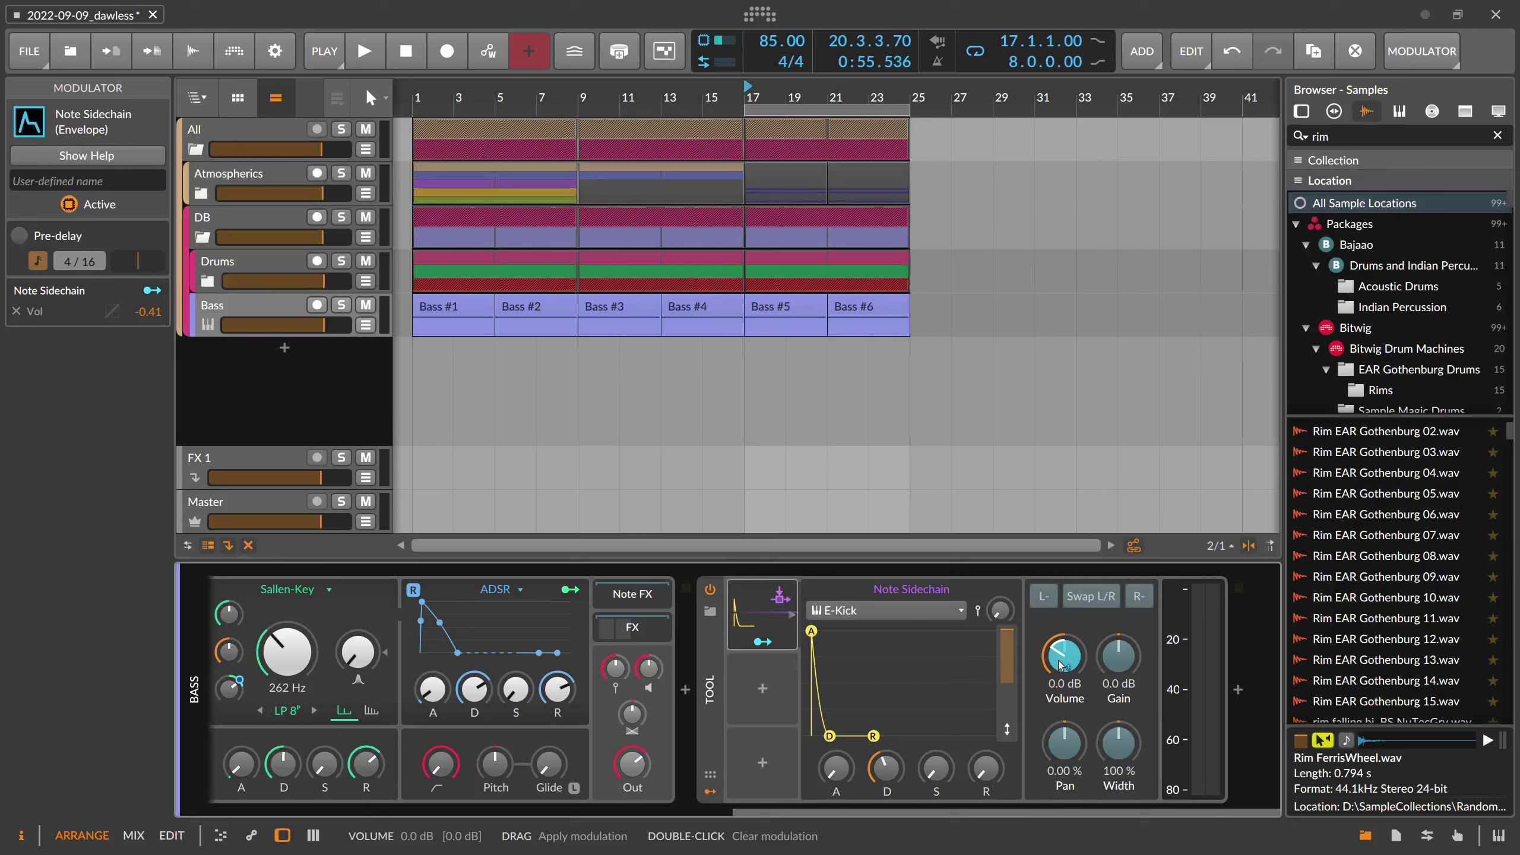
left_click_drag(1059, 664, 1053, 662)
key("space")
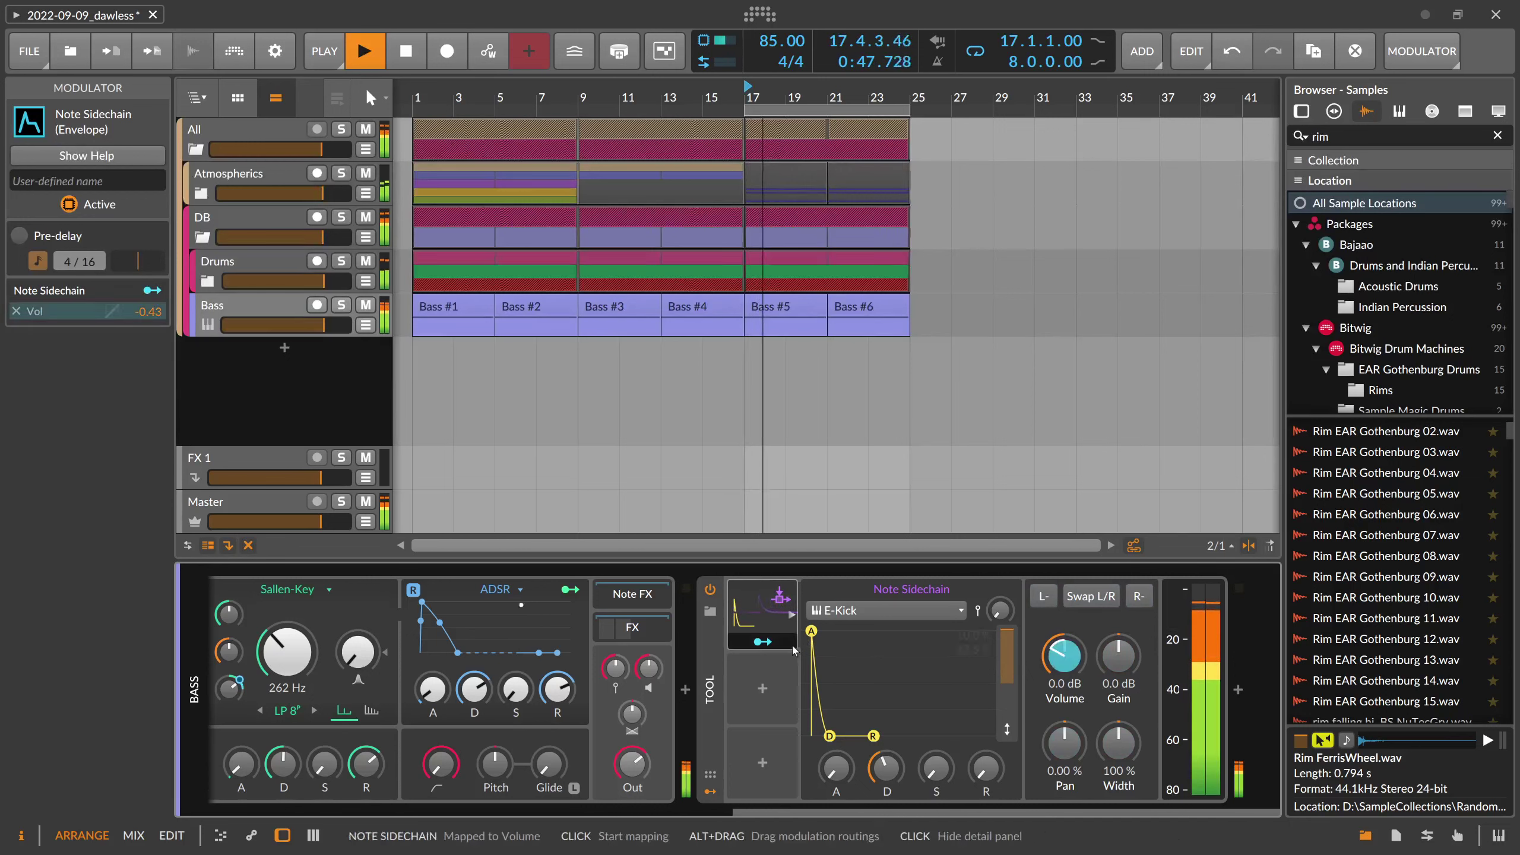
left_click_drag(1065, 656, 1064, 651)
left_click(762, 641)
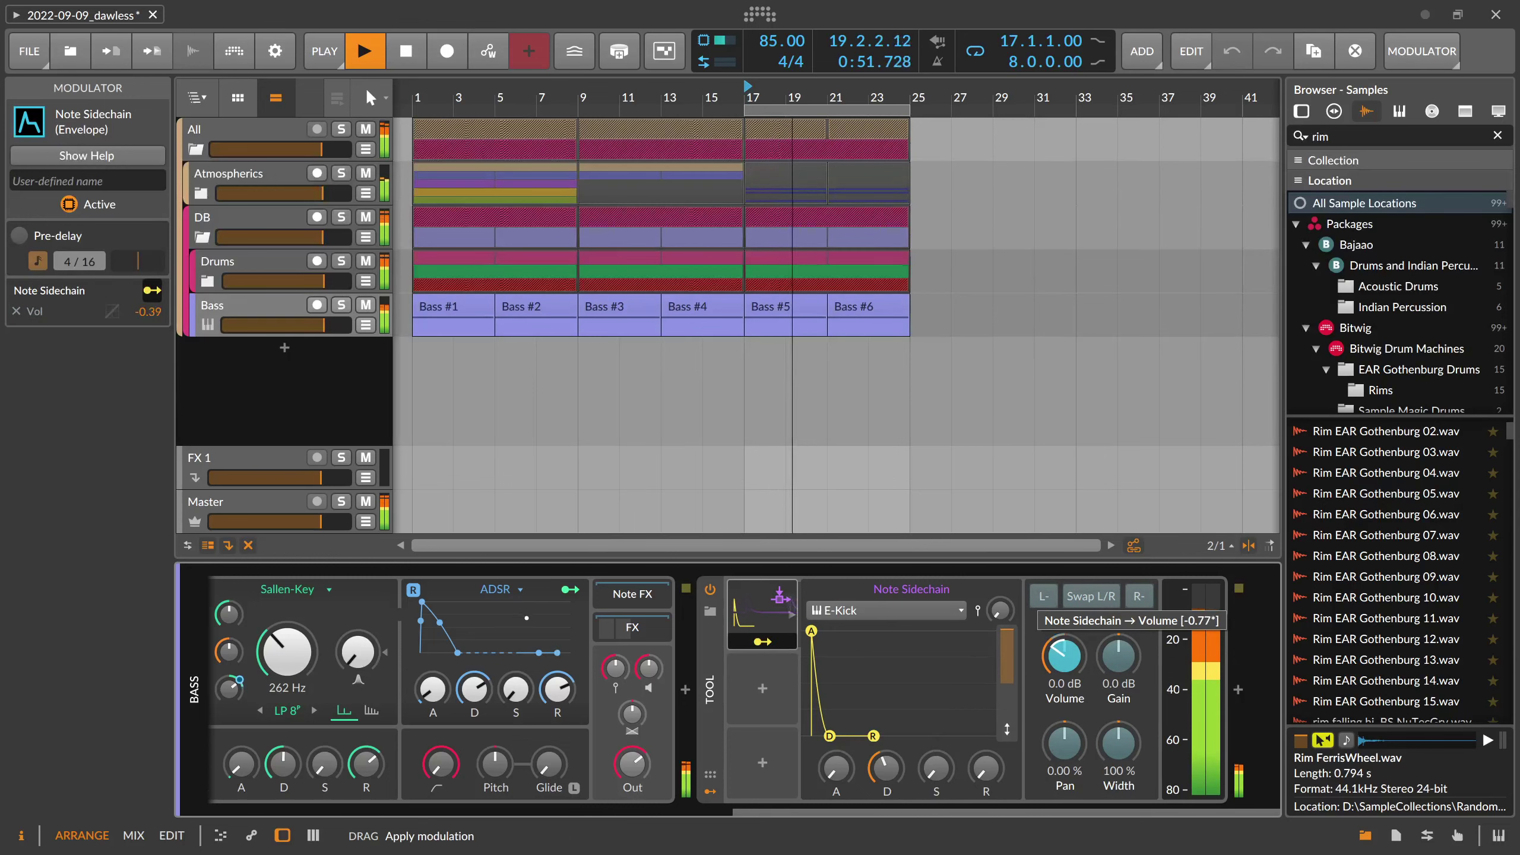
Solo the DB group and compare its device chain with that of the Drums group
left_click_drag(768, 810, 246, 806)
left_click(250, 220)
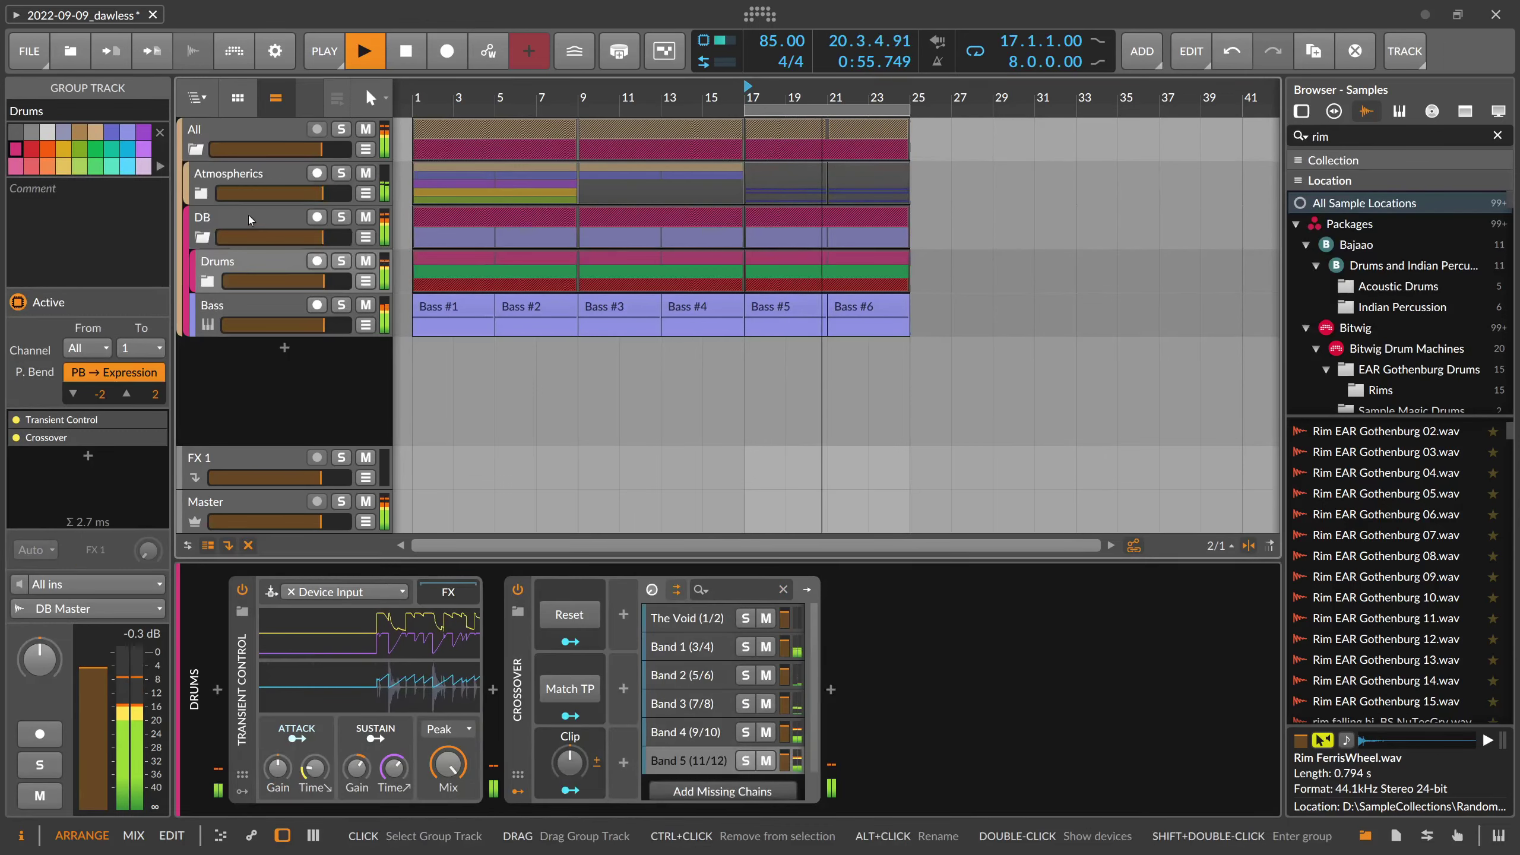
left_click(250, 220)
key("s")
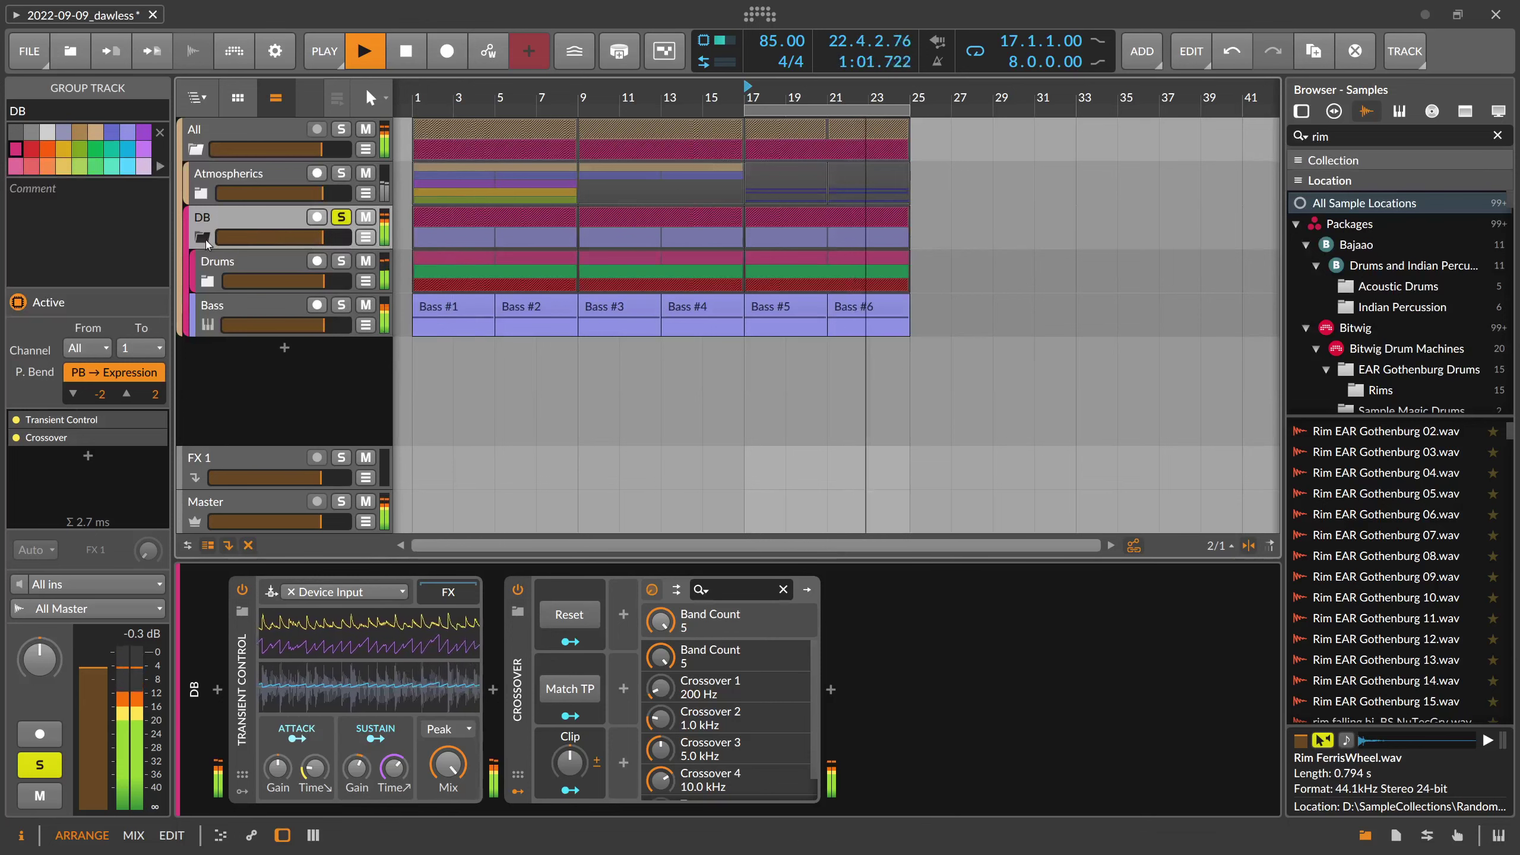
left_click(237, 264)
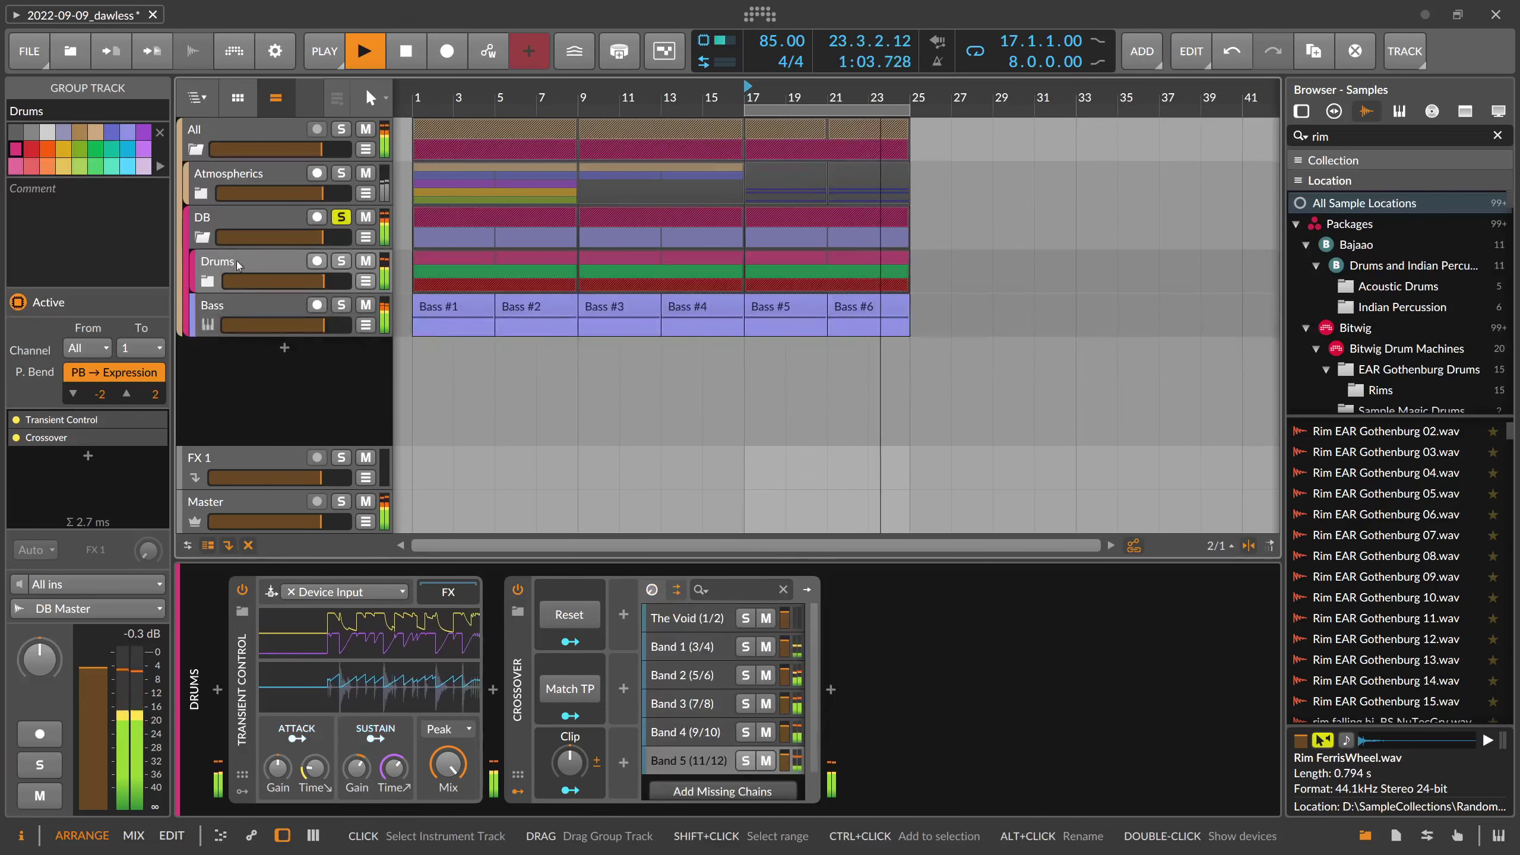
left_click(239, 223)
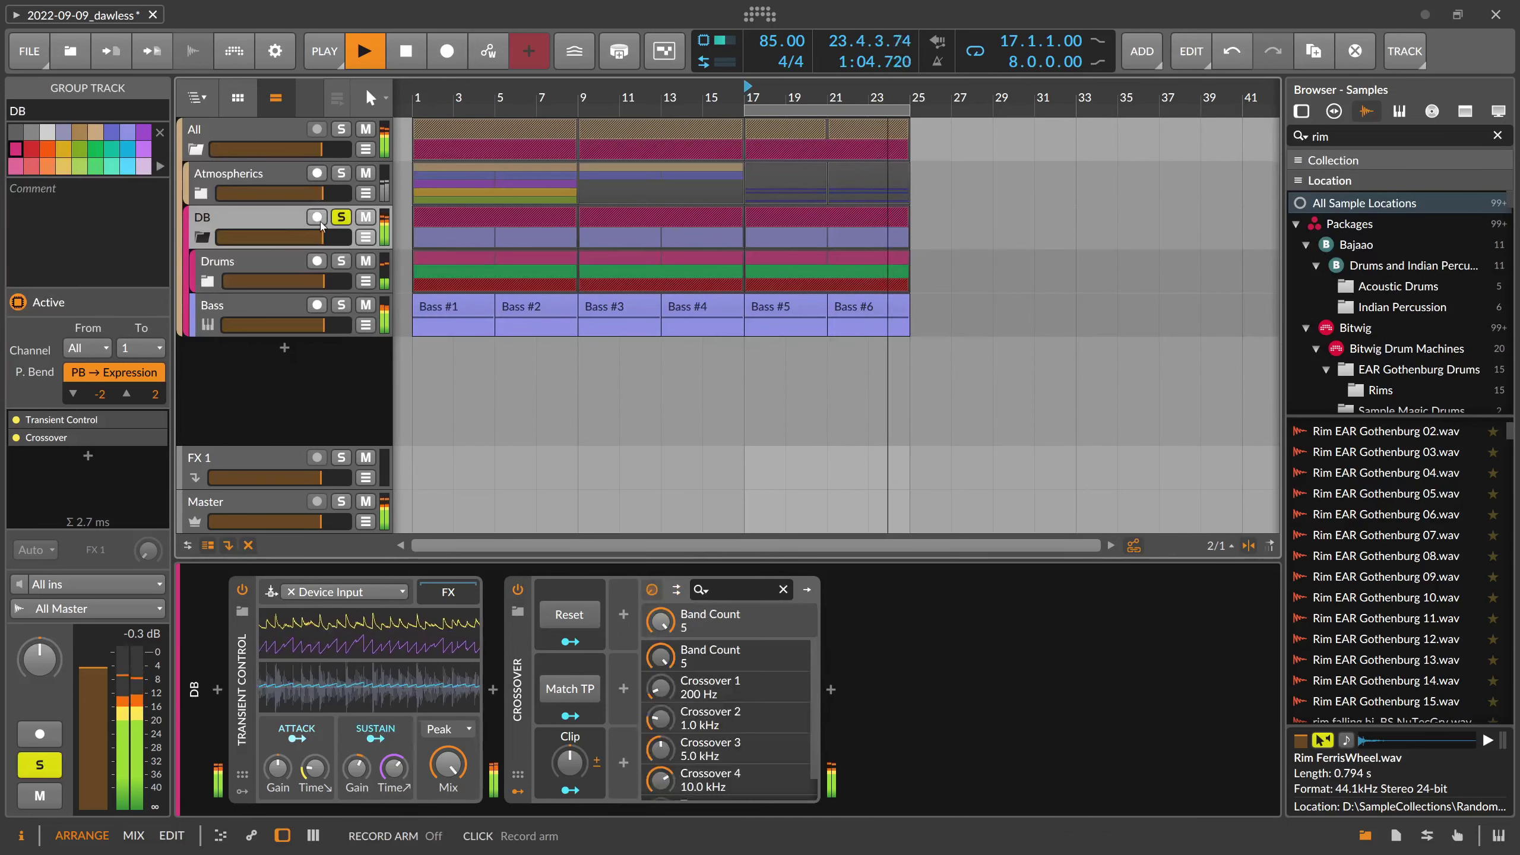
Insert the dpMeter5 plug-in after the Crossover on the DB group
left_click(830, 689)
type("dp")
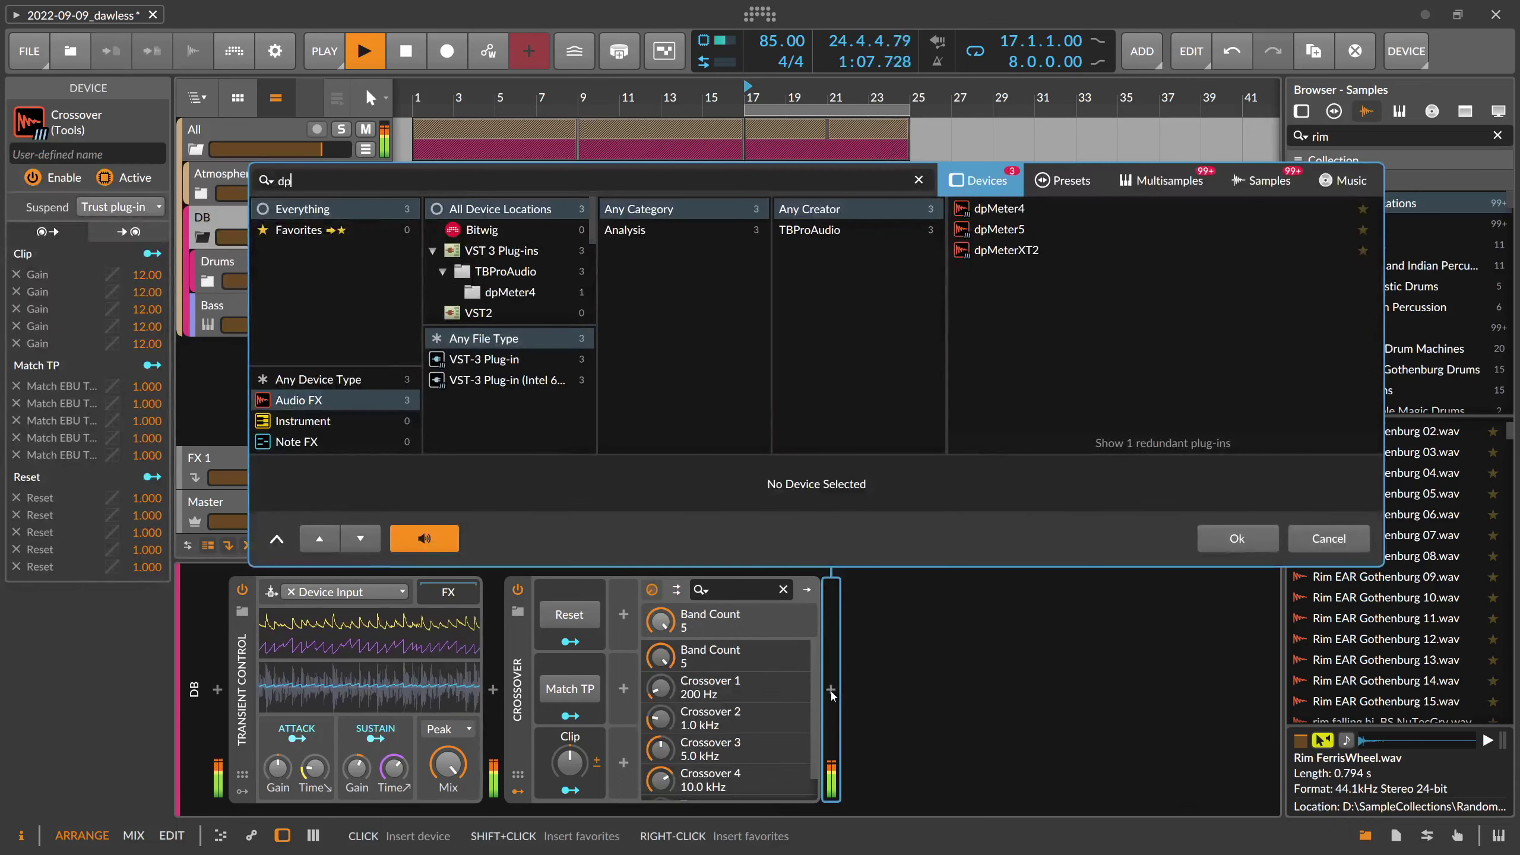
key("Down")
key("Down")
key("Return")
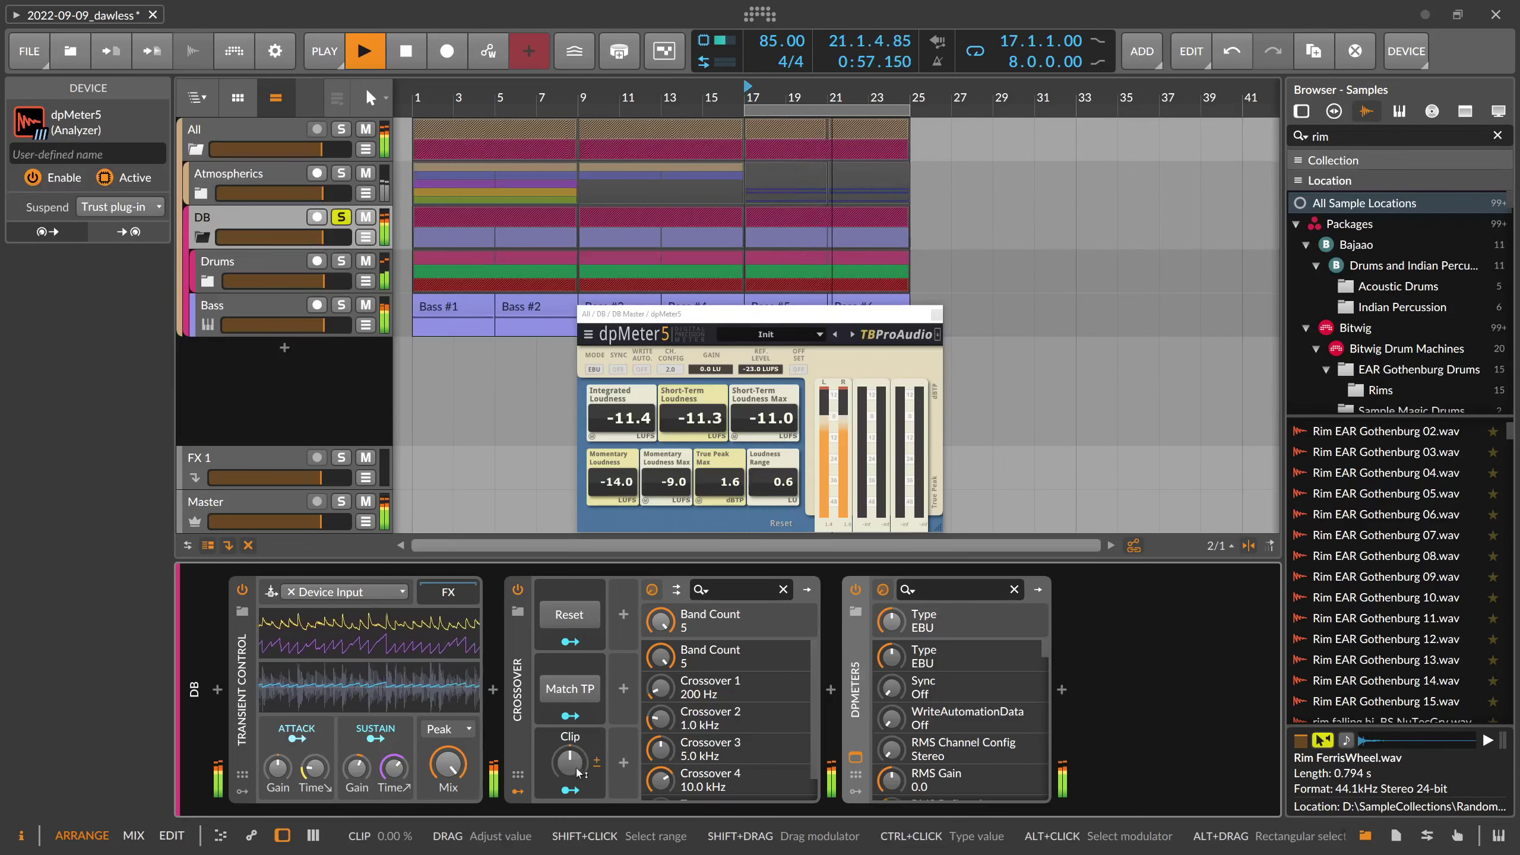
Try raising the DB Crossover's Clip to 28.6 % and beyond while metering loudness, lower it again, and close the meter window
left_click_drag(579, 769, 579, 741)
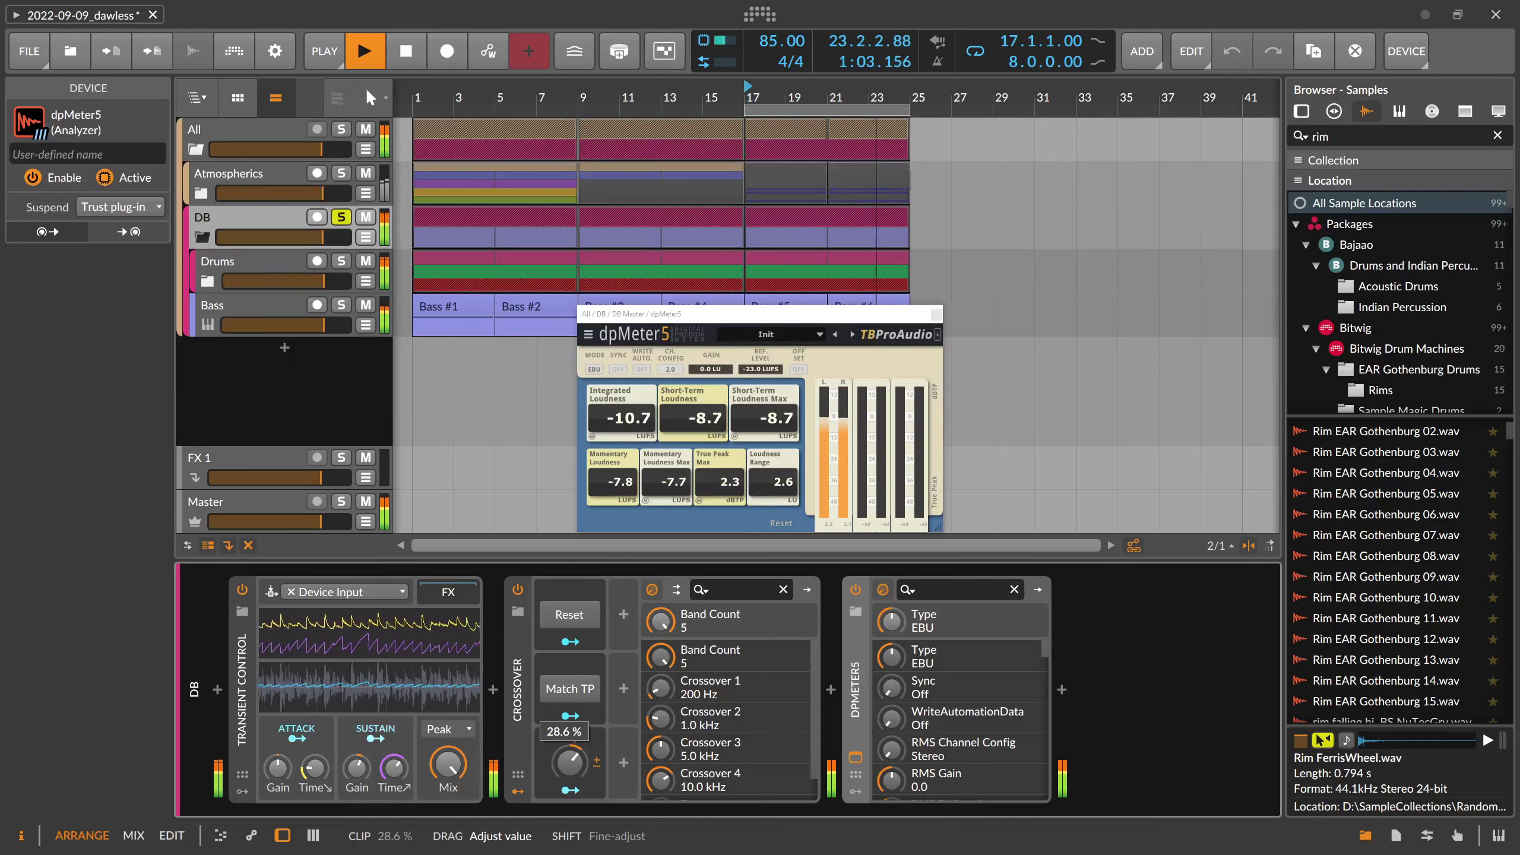
left_click_drag(579, 741, 580, 732)
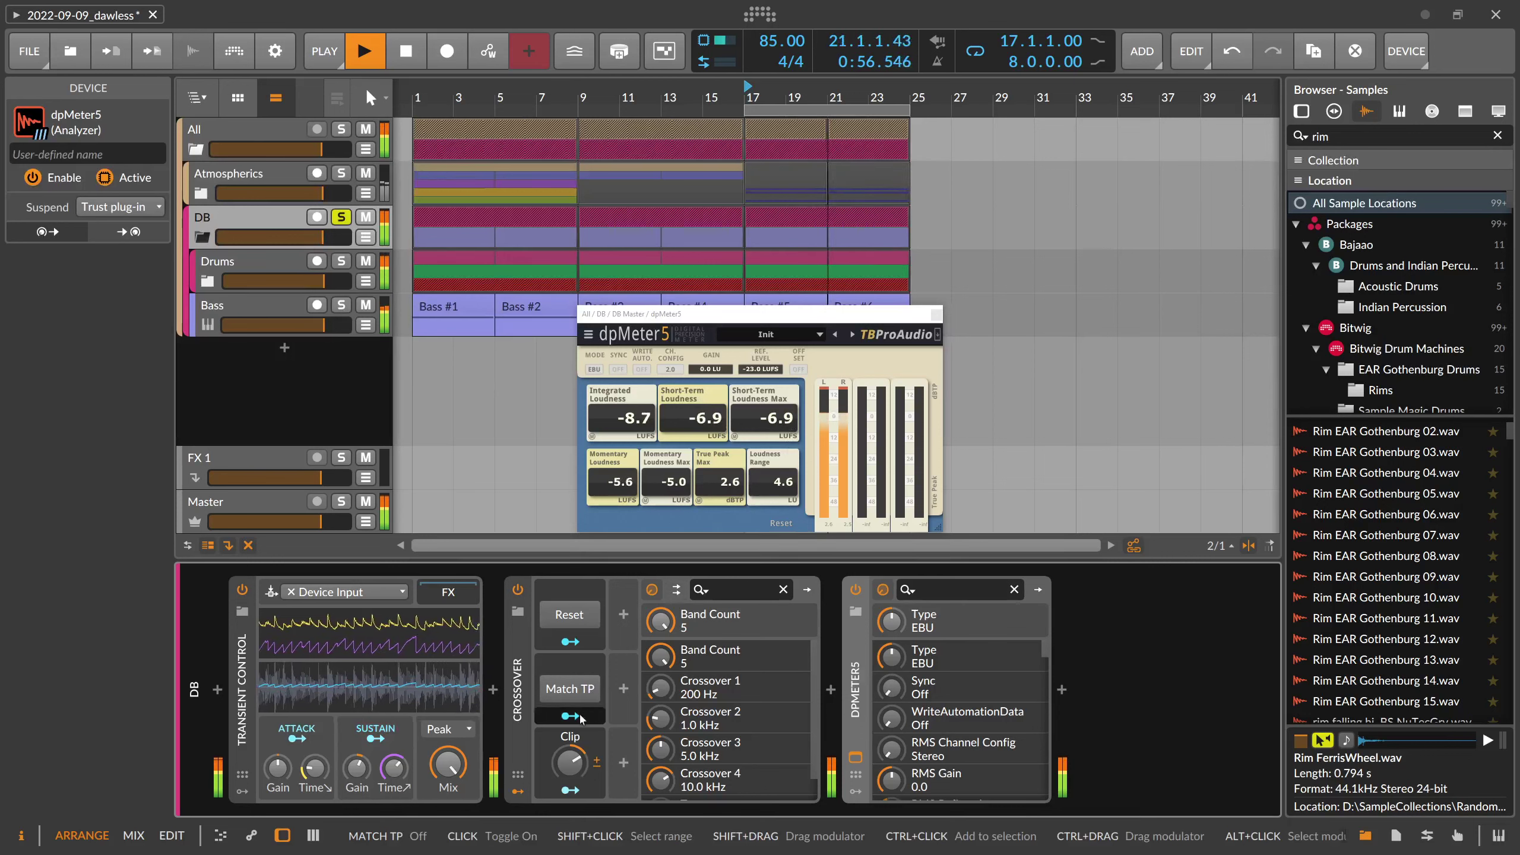
left_click_drag(573, 764, 573, 803)
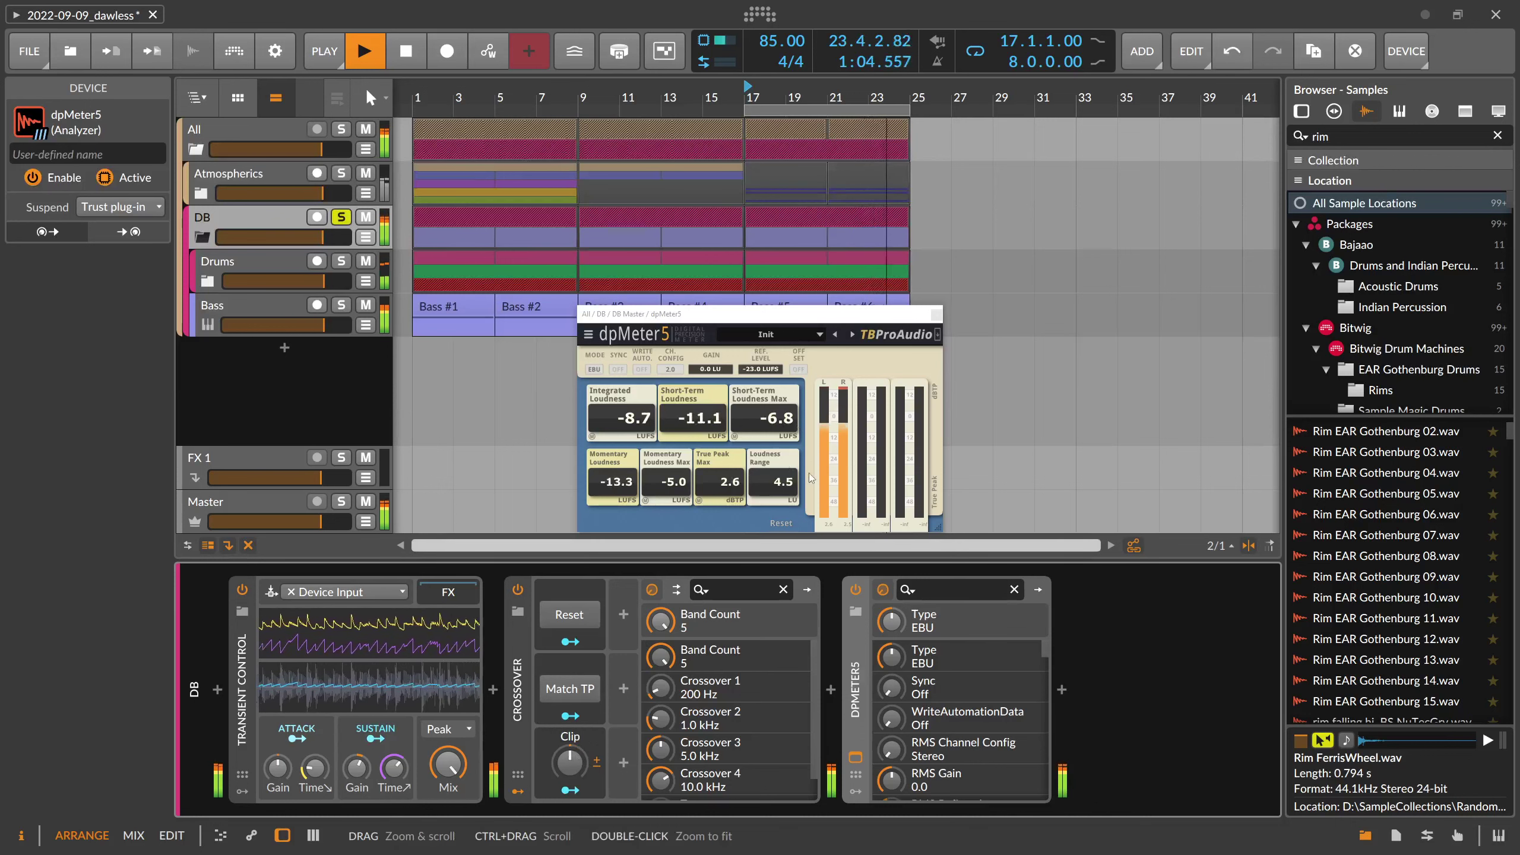
left_click(793, 421)
left_click(937, 319)
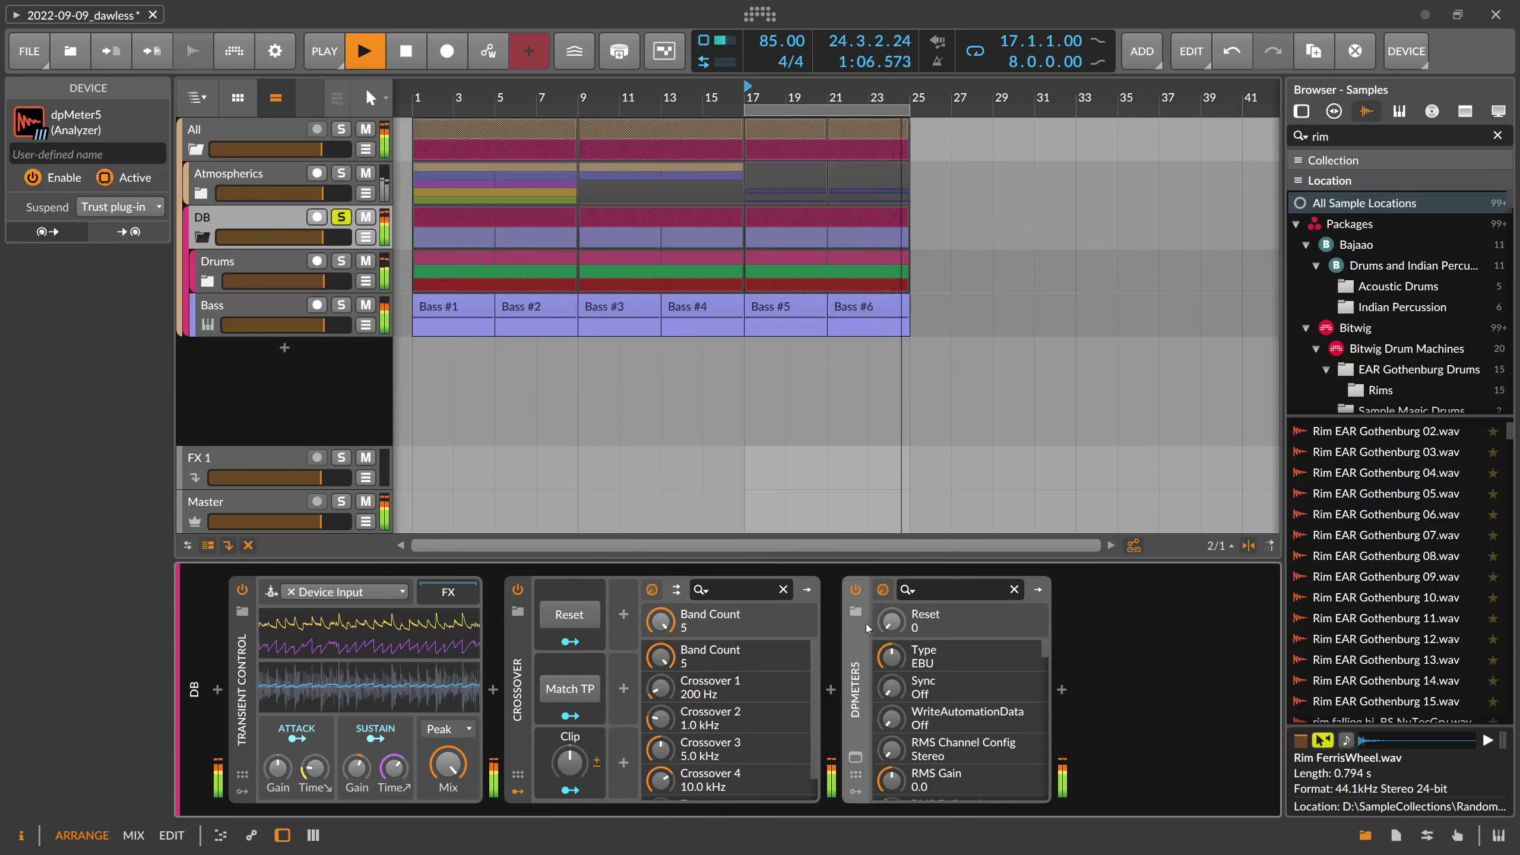
Delete dpMeter5 from the DB group, insert a fresh dpMeter5 after the Crossover and play the loop
key("Delete")
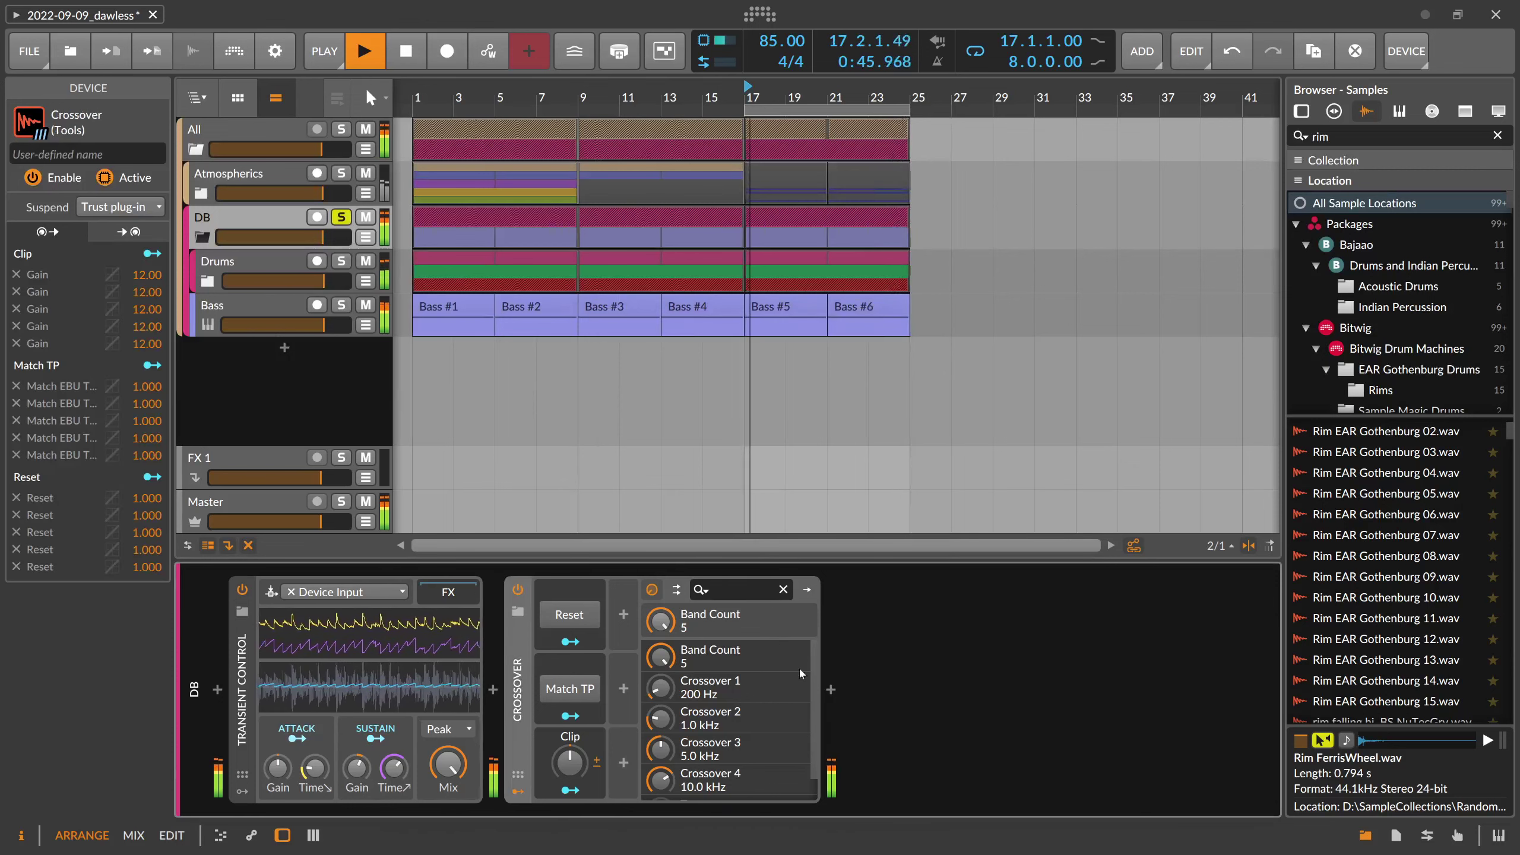
left_click(831, 691)
type("dp")
key("Down")
key("Down")
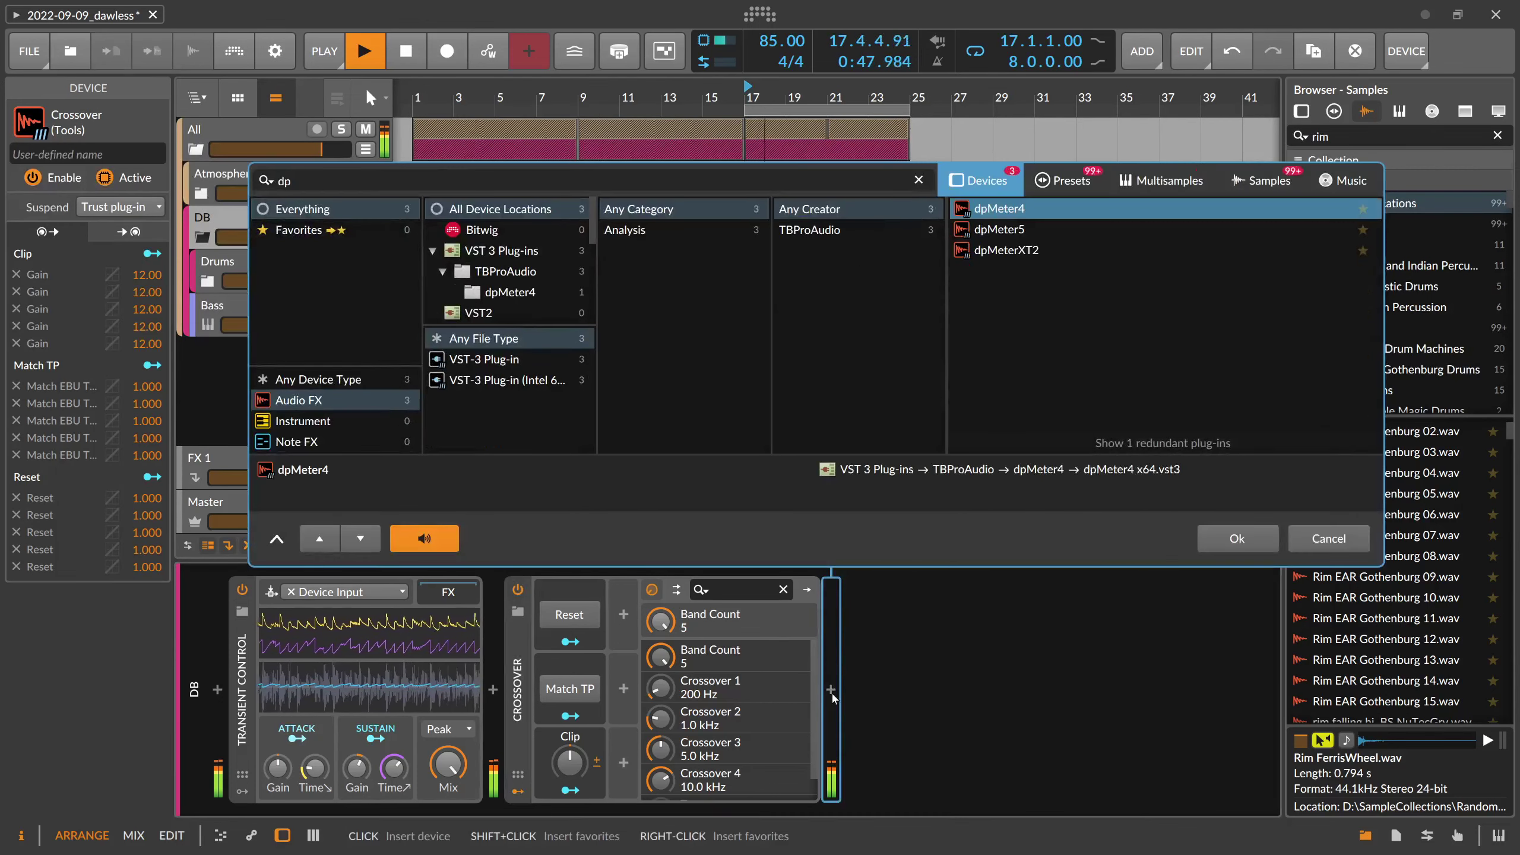
key("Return")
key("space")
key("space")
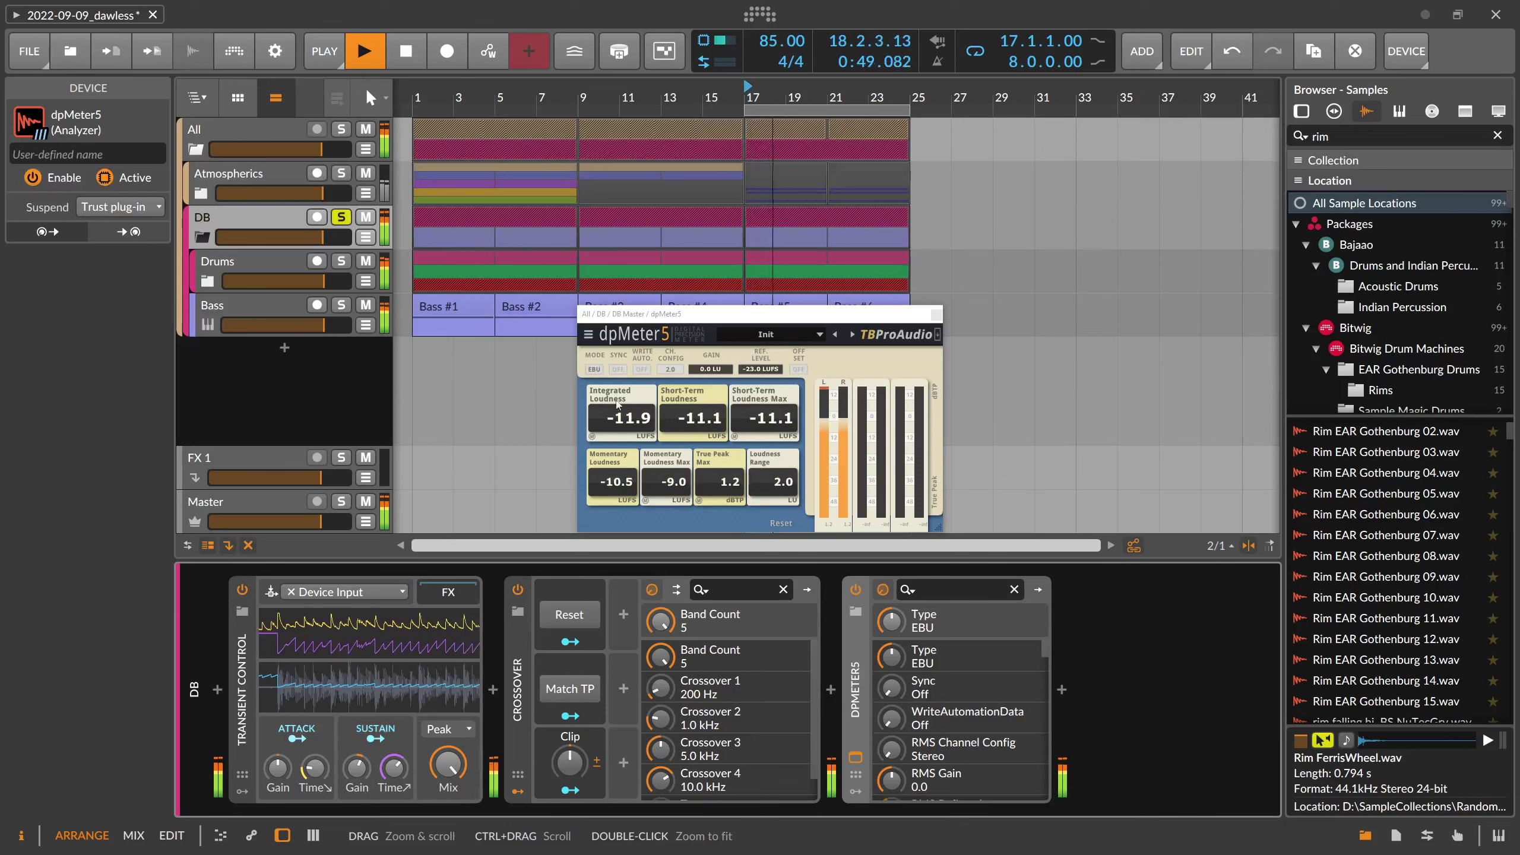
Stop playback, mute the Master and enlarge the dpMeter5 window for reading
key("space")
left_click(365, 501)
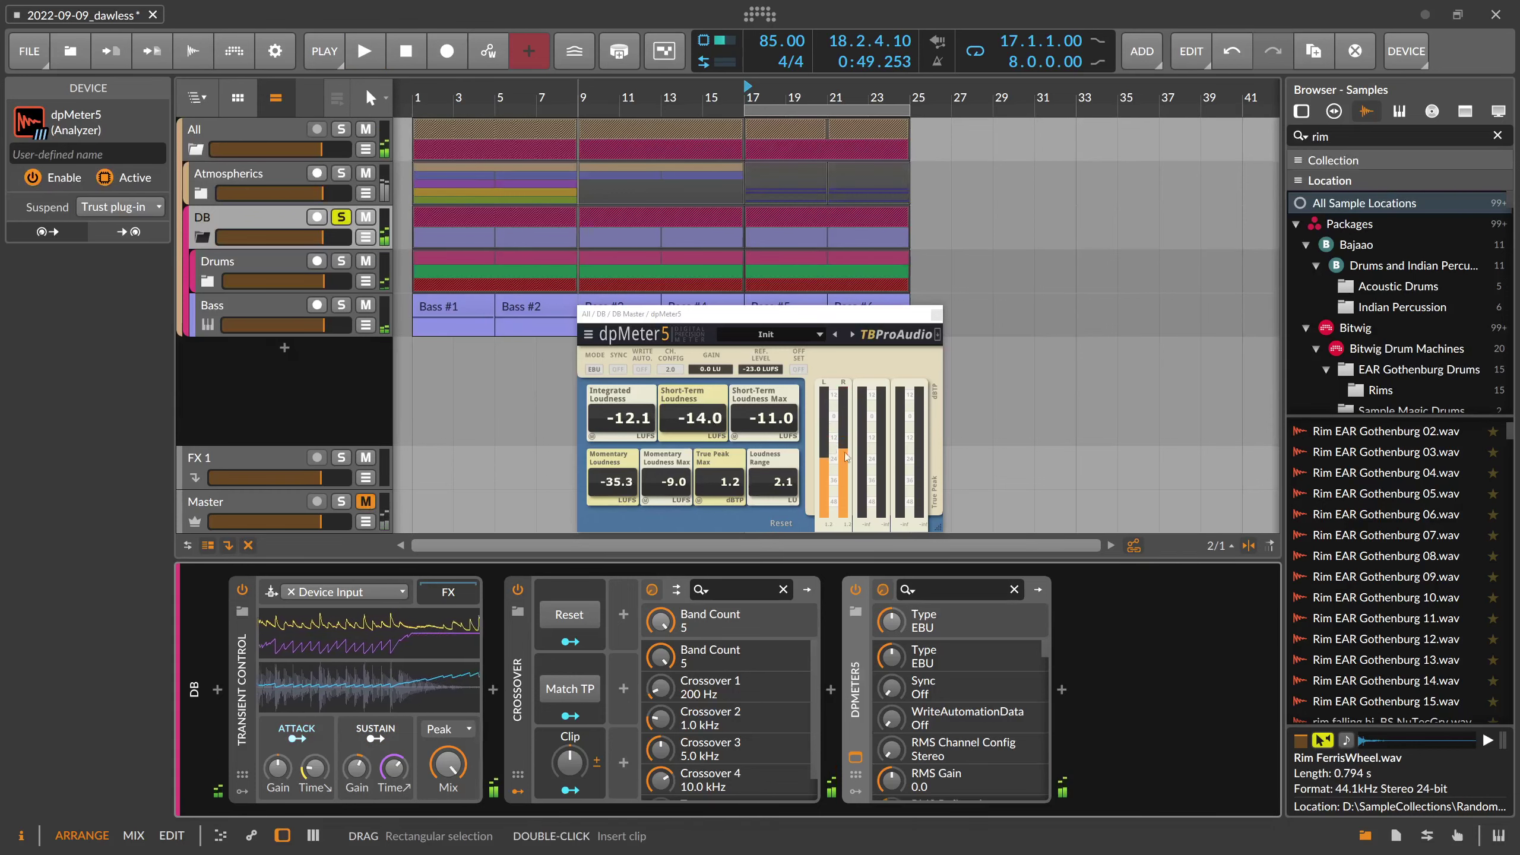
left_click_drag(937, 526, 1212, 664)
left_click_drag(744, 228, 731, 223)
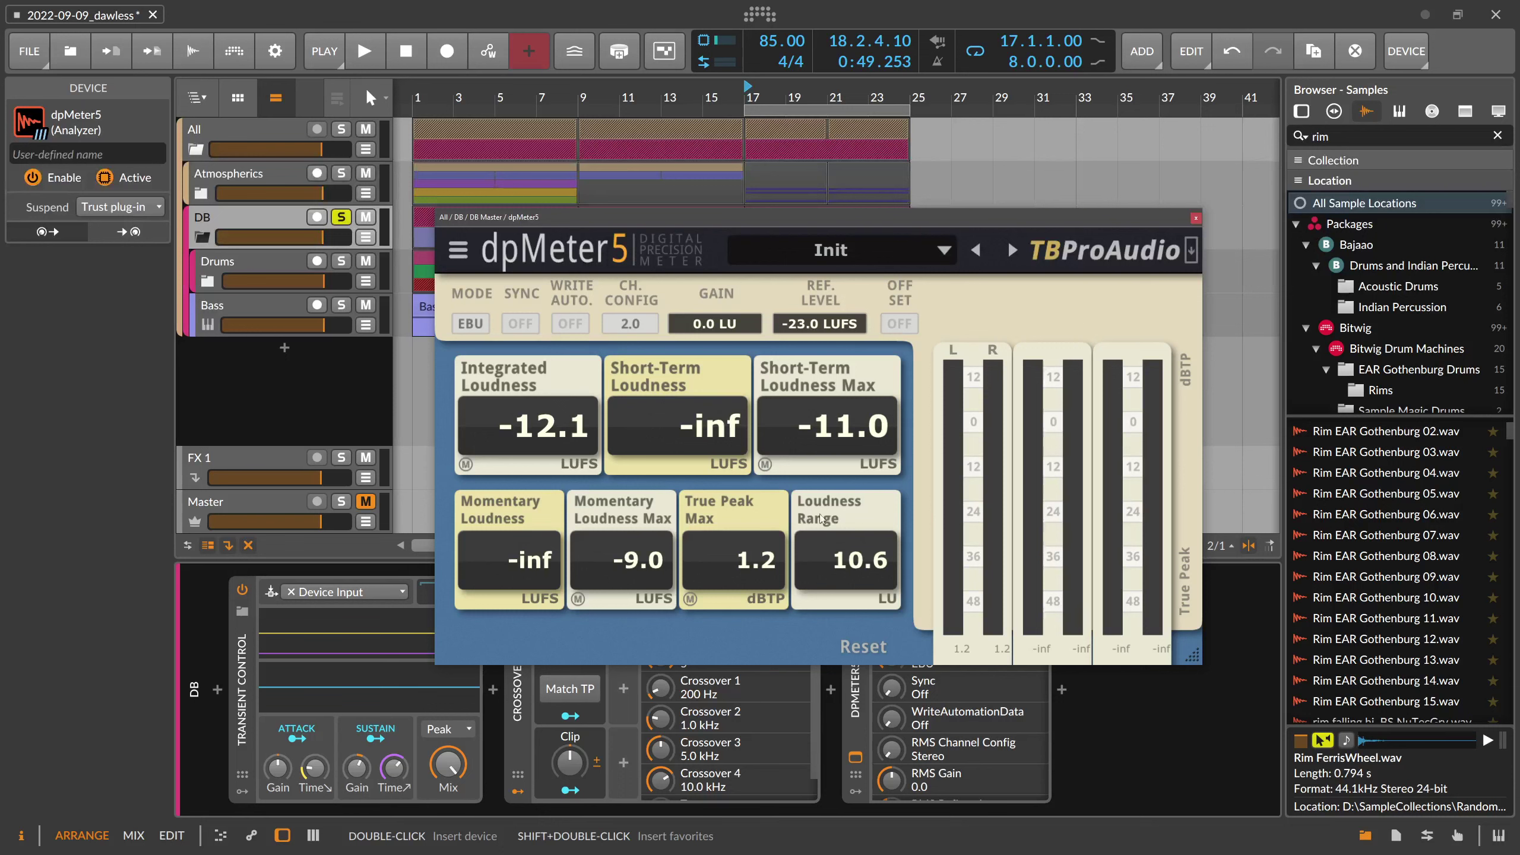
Switch dpMeter5 to RMS mode to view its readouts, and return it to EBU mode
left_click(471, 324)
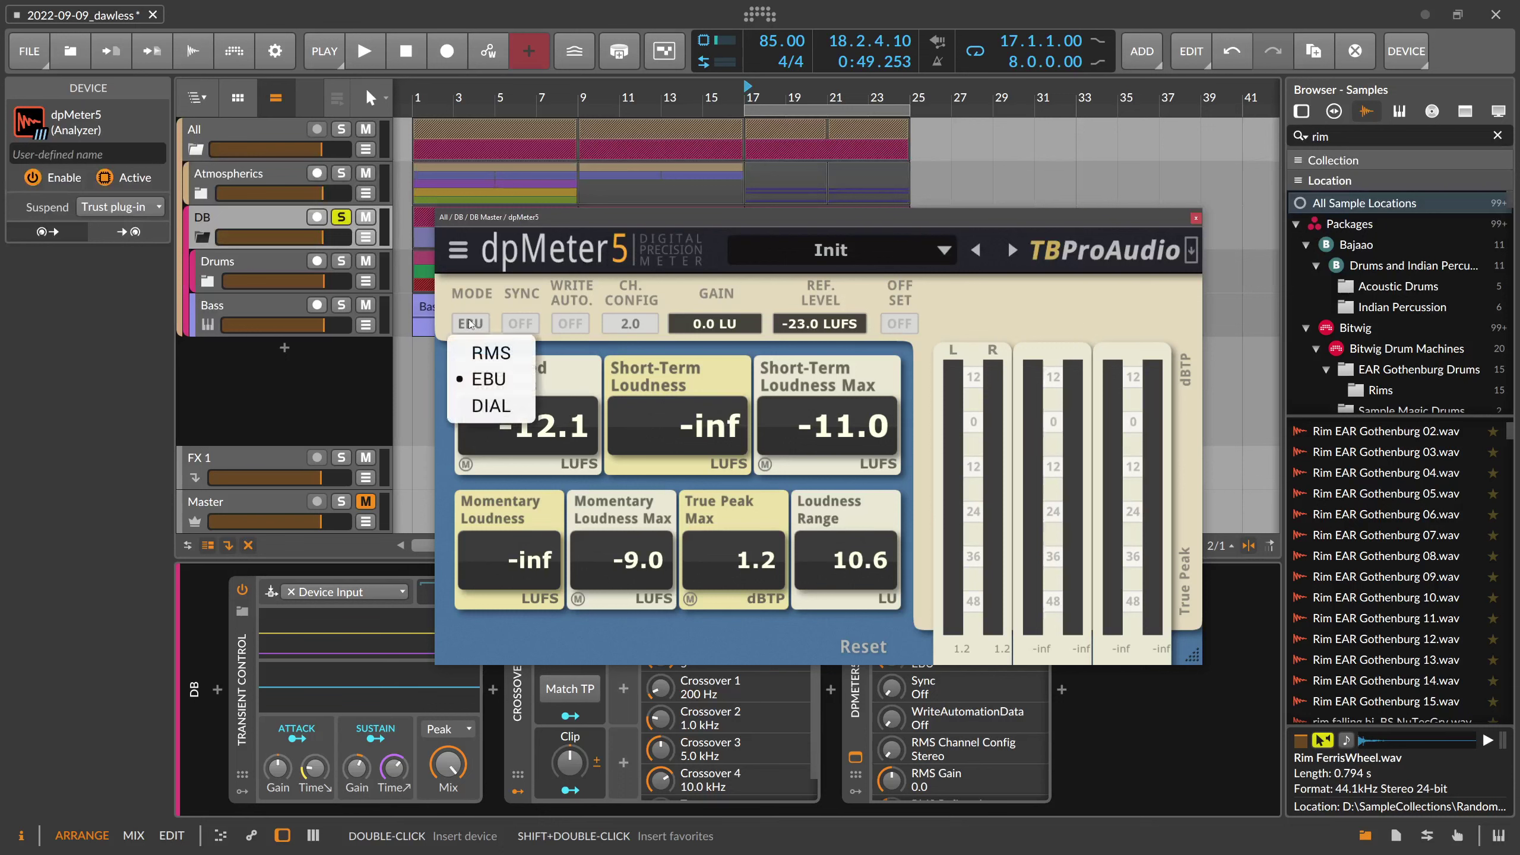
left_click(479, 304)
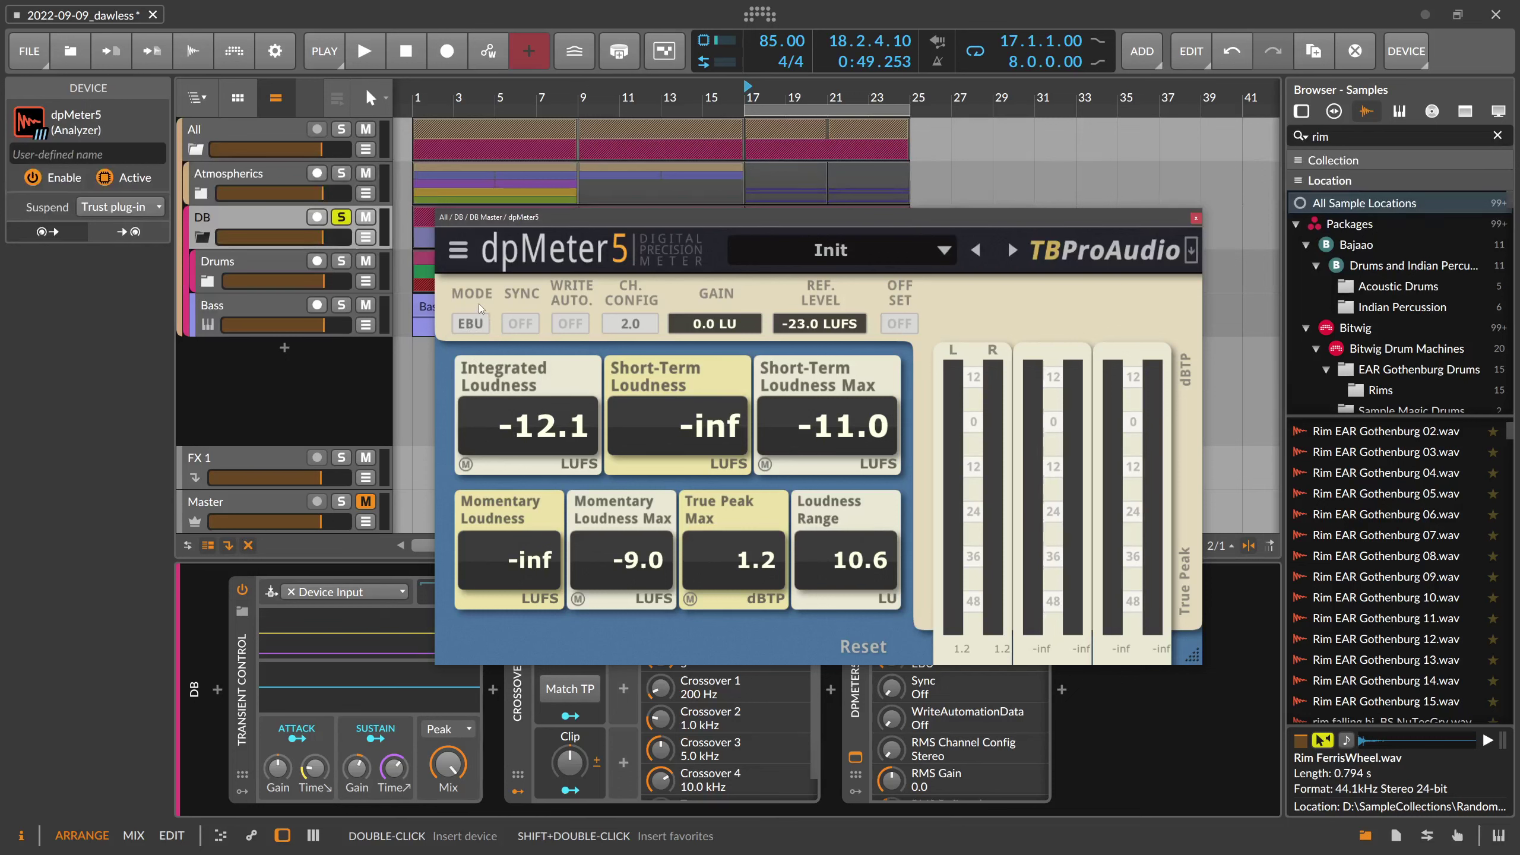
left_click(471, 324)
left_click(475, 343)
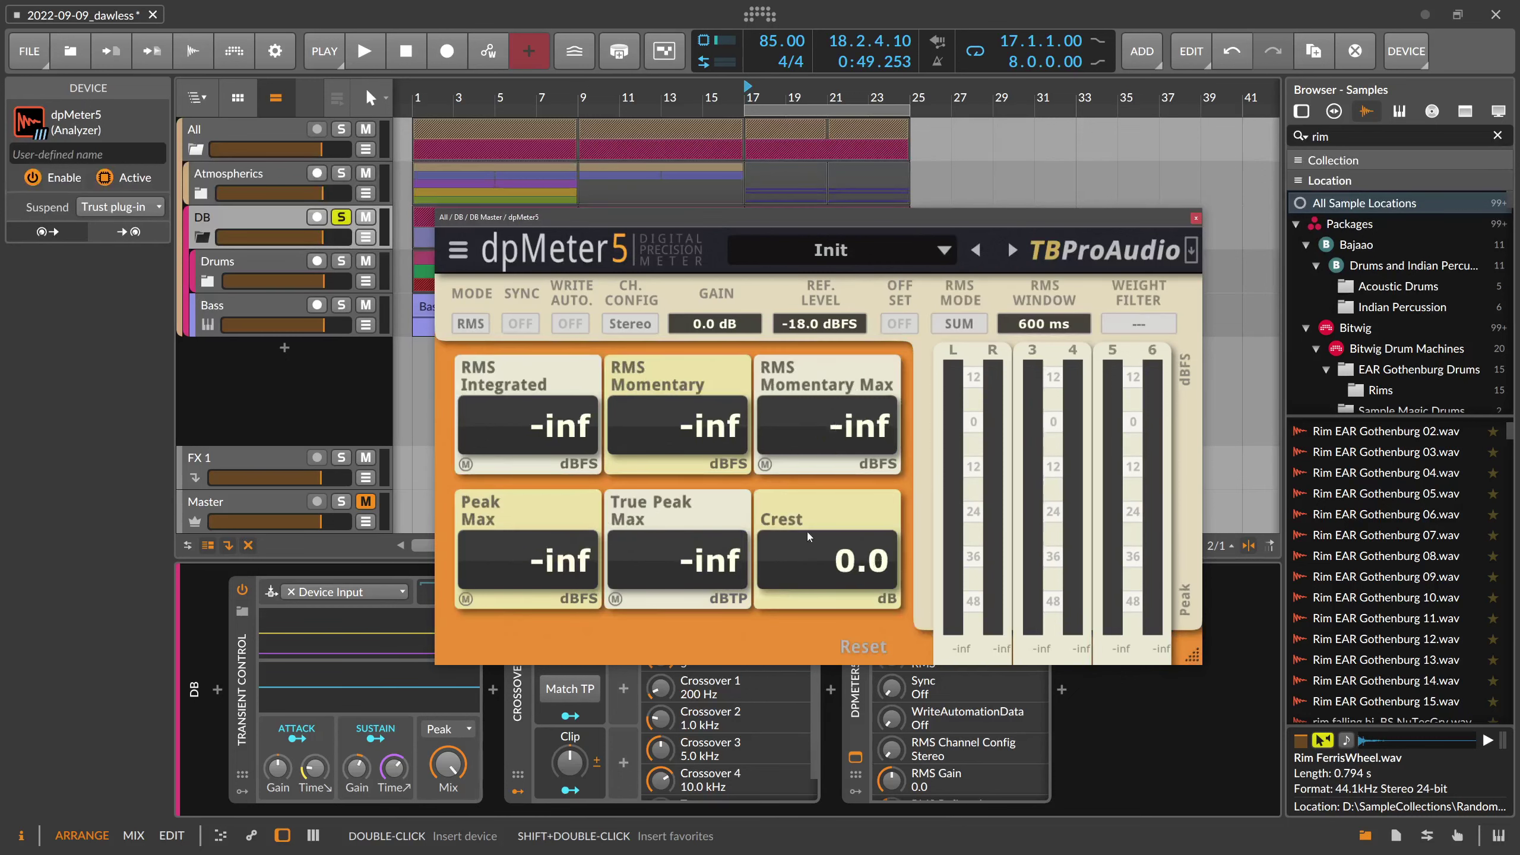
left_click(482, 329)
left_click(483, 377)
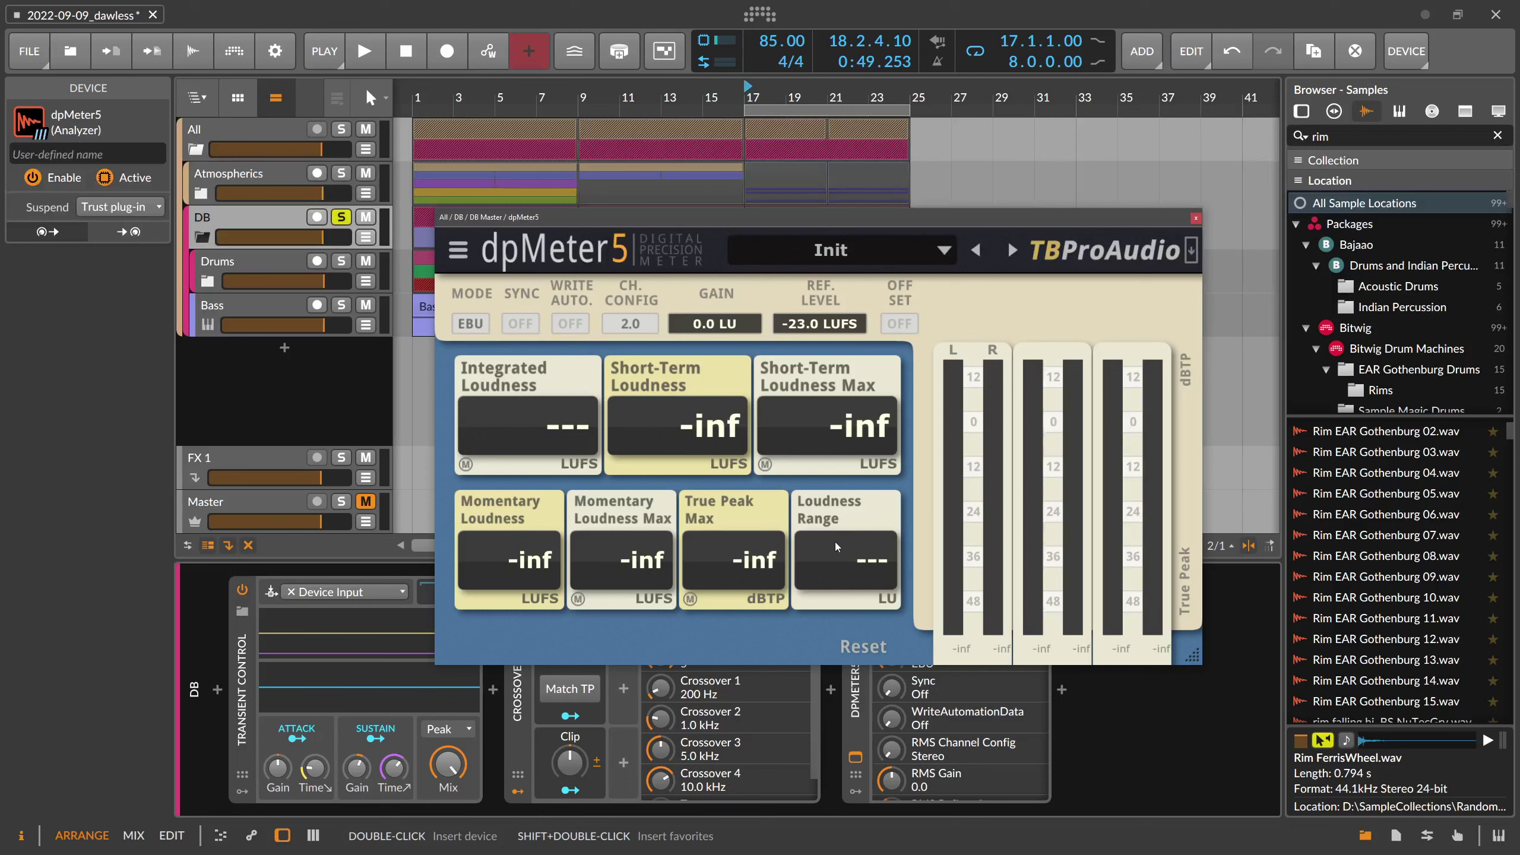
Play the loop to meter the DB group's loudness in EBU mode, and shrink the dpMeter5 window
left_click(273, 261)
key("space")
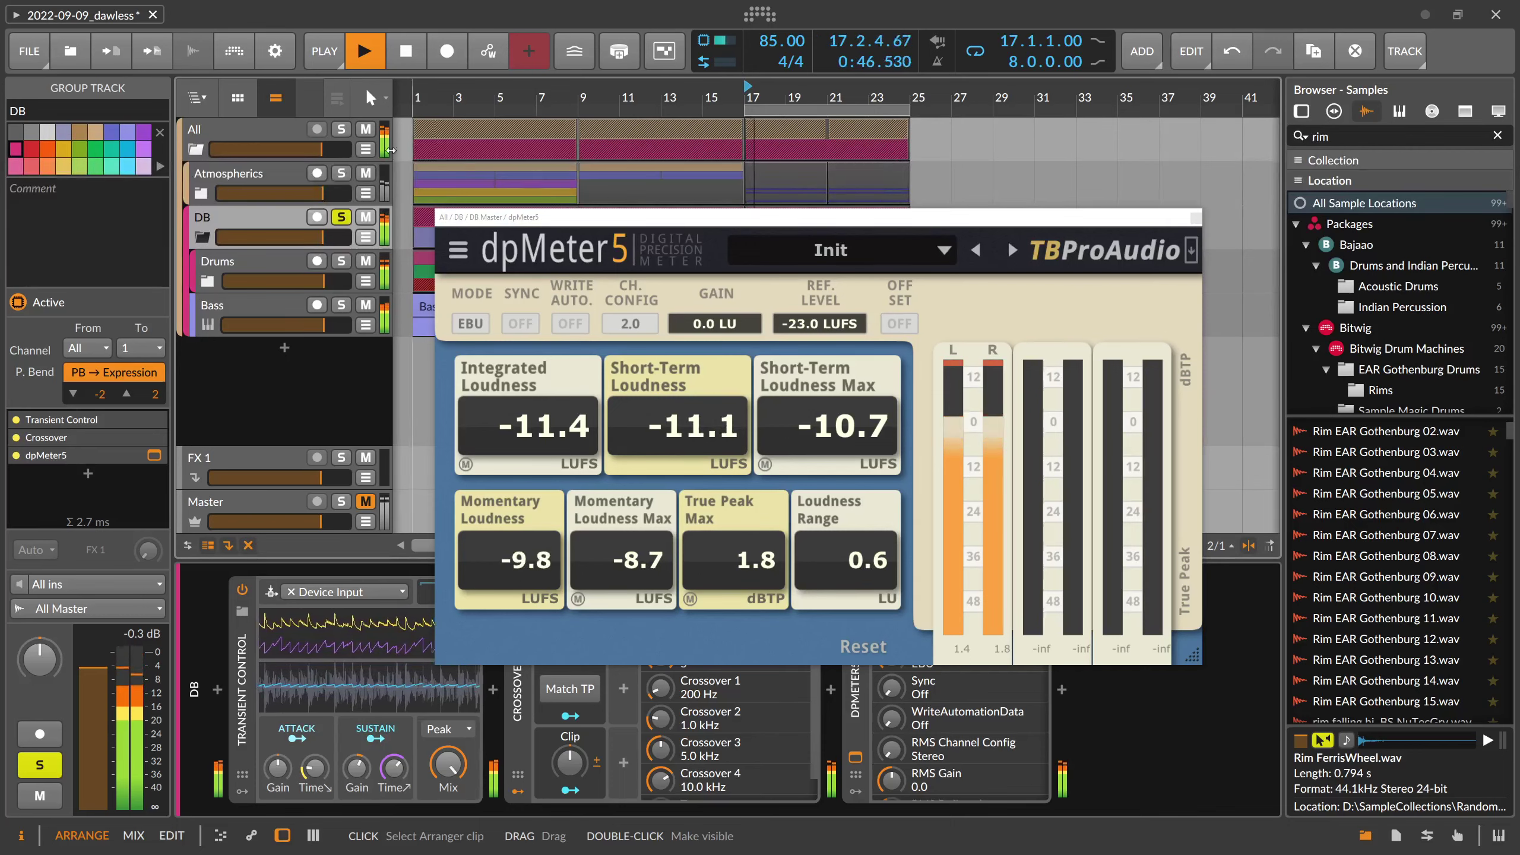
left_click(275, 258)
left_click(252, 214)
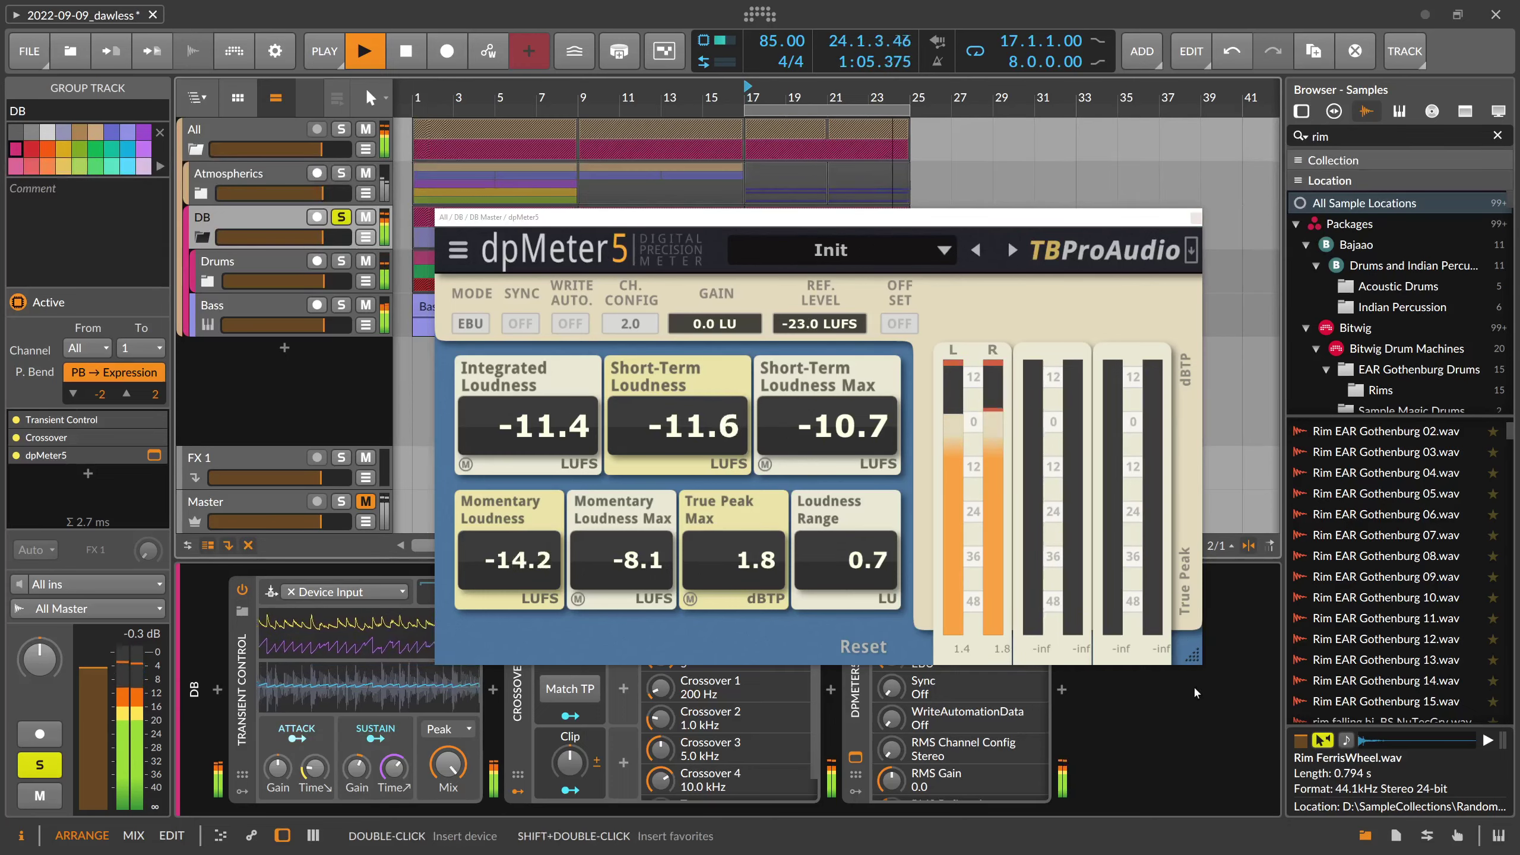
left_click_drag(1193, 656, 1103, 502)
left_click_drag(718, 250, 759, 317)
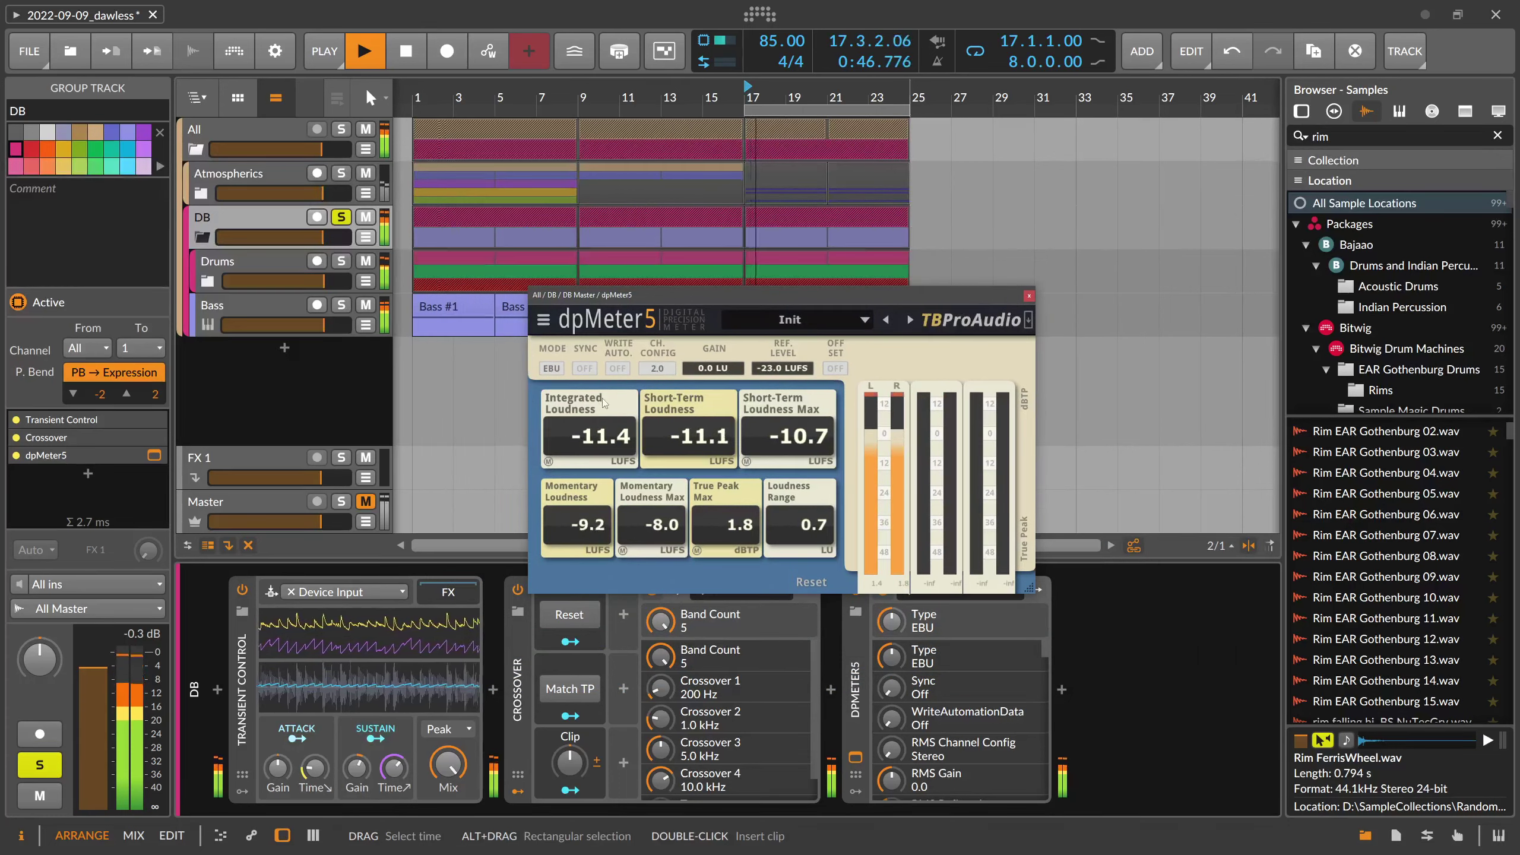
Compare the playing DB group's RMS and EBU readings in dpMeter5, ending in EBU mode
left_click(551, 369)
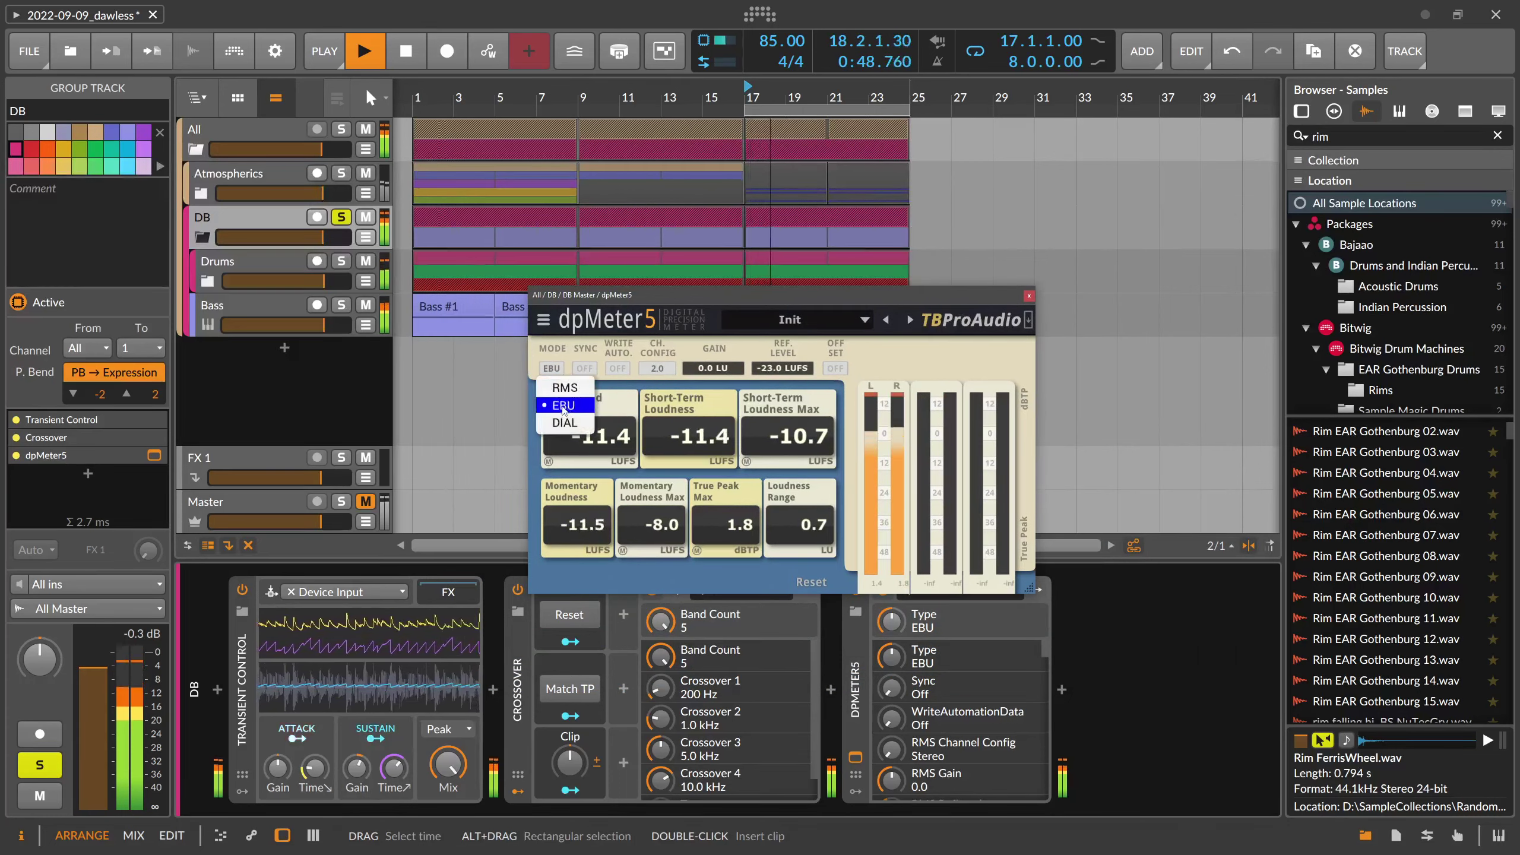
left_click(563, 387)
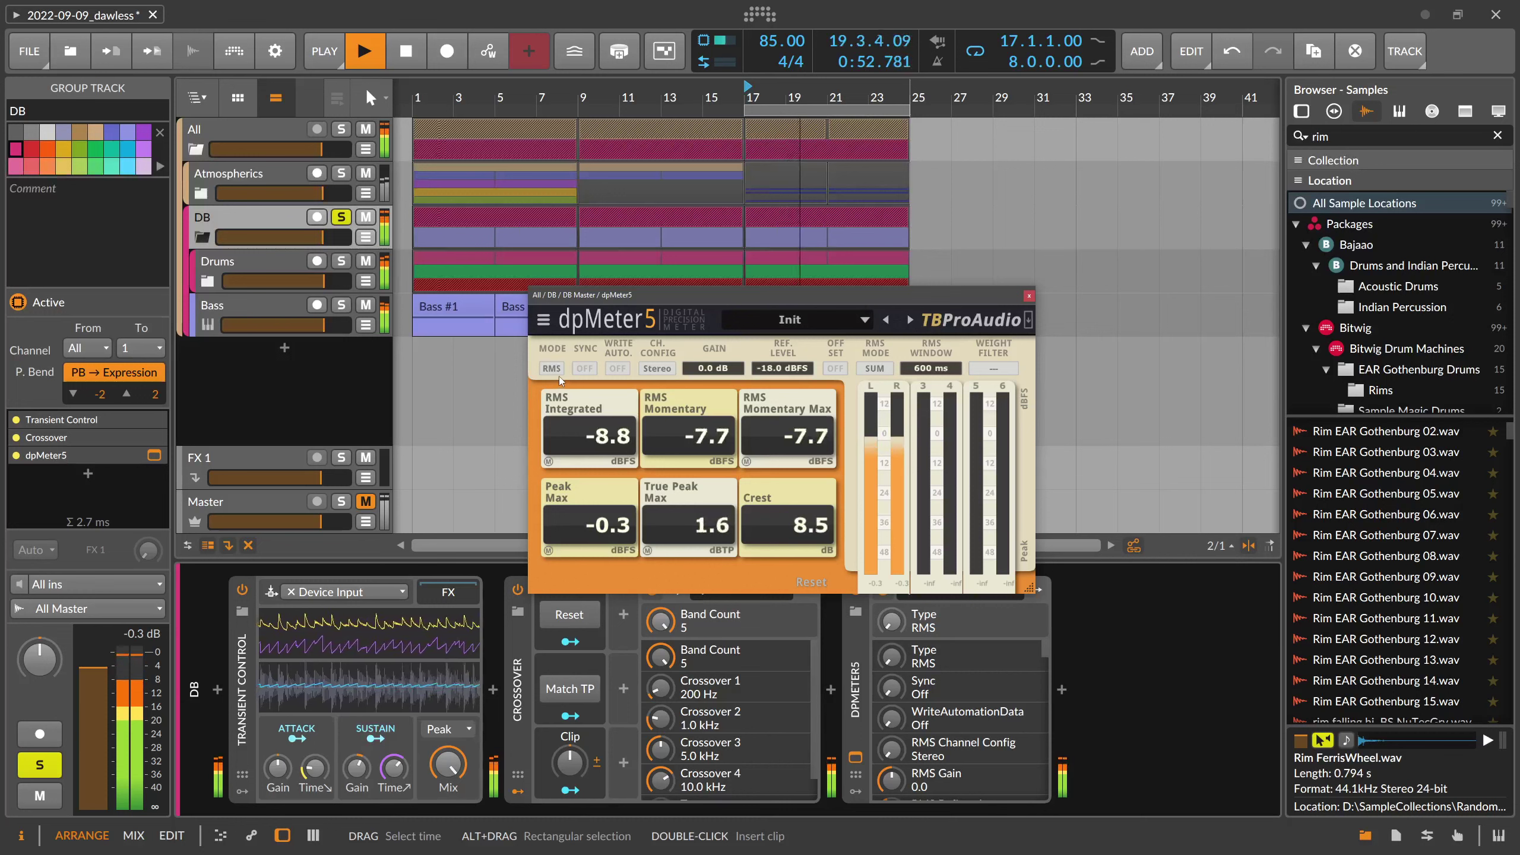
left_click(552, 368)
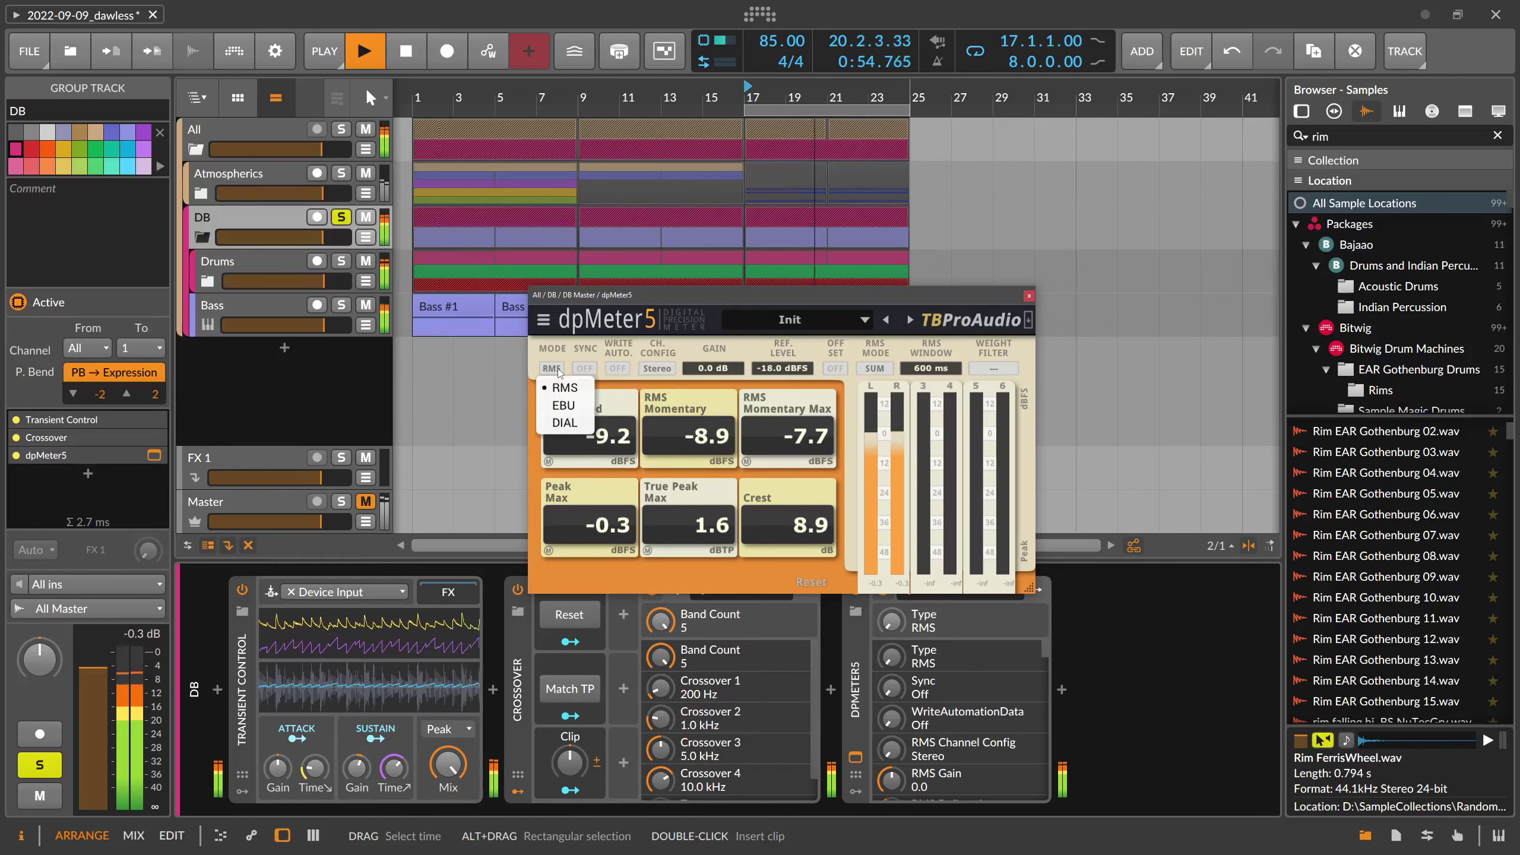
left_click(562, 352)
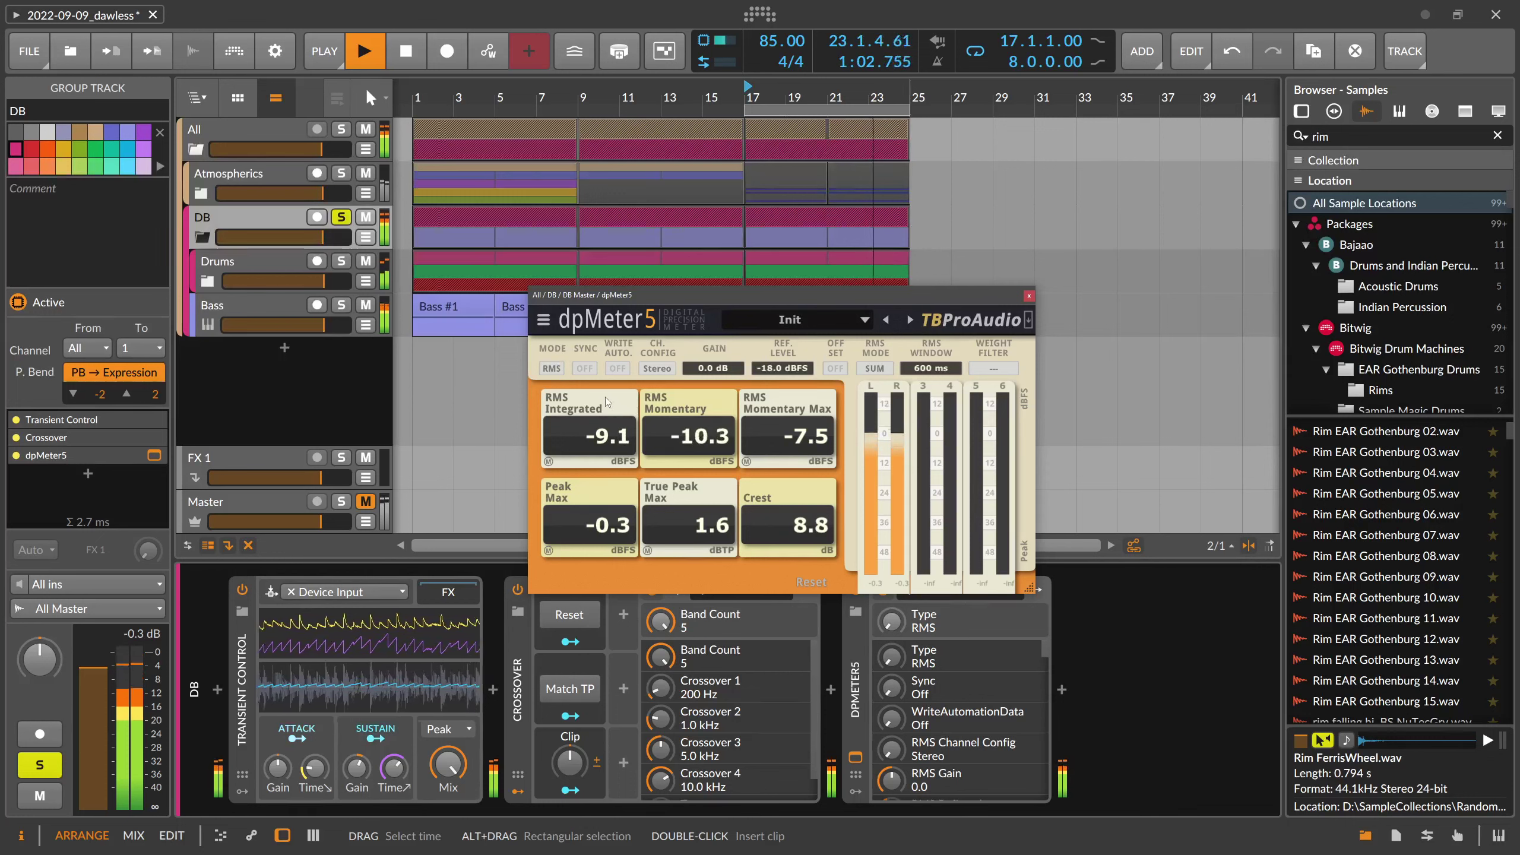
left_click(550, 368)
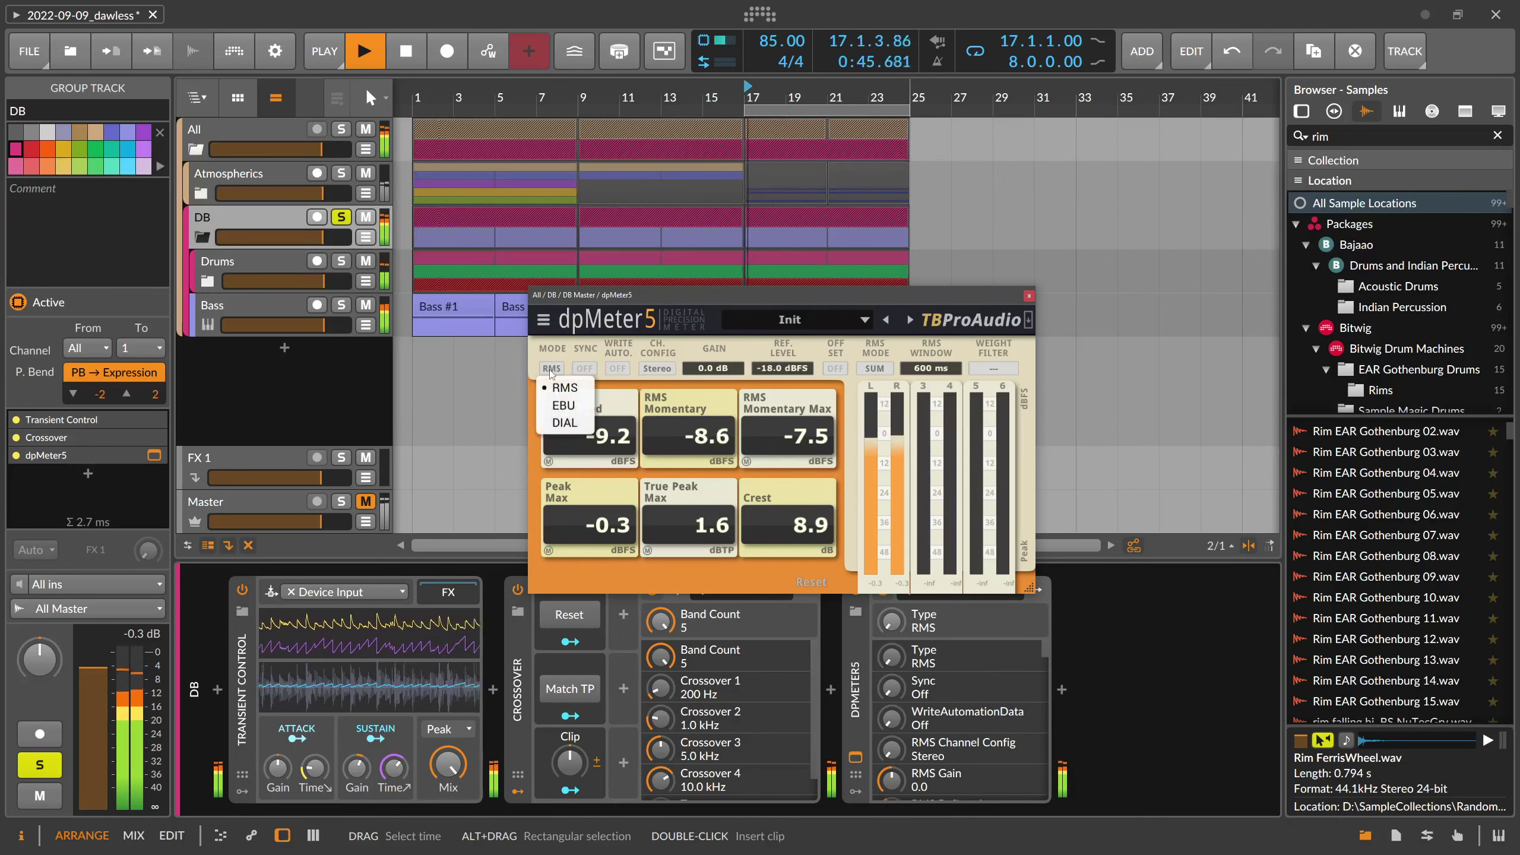
left_click(562, 411)
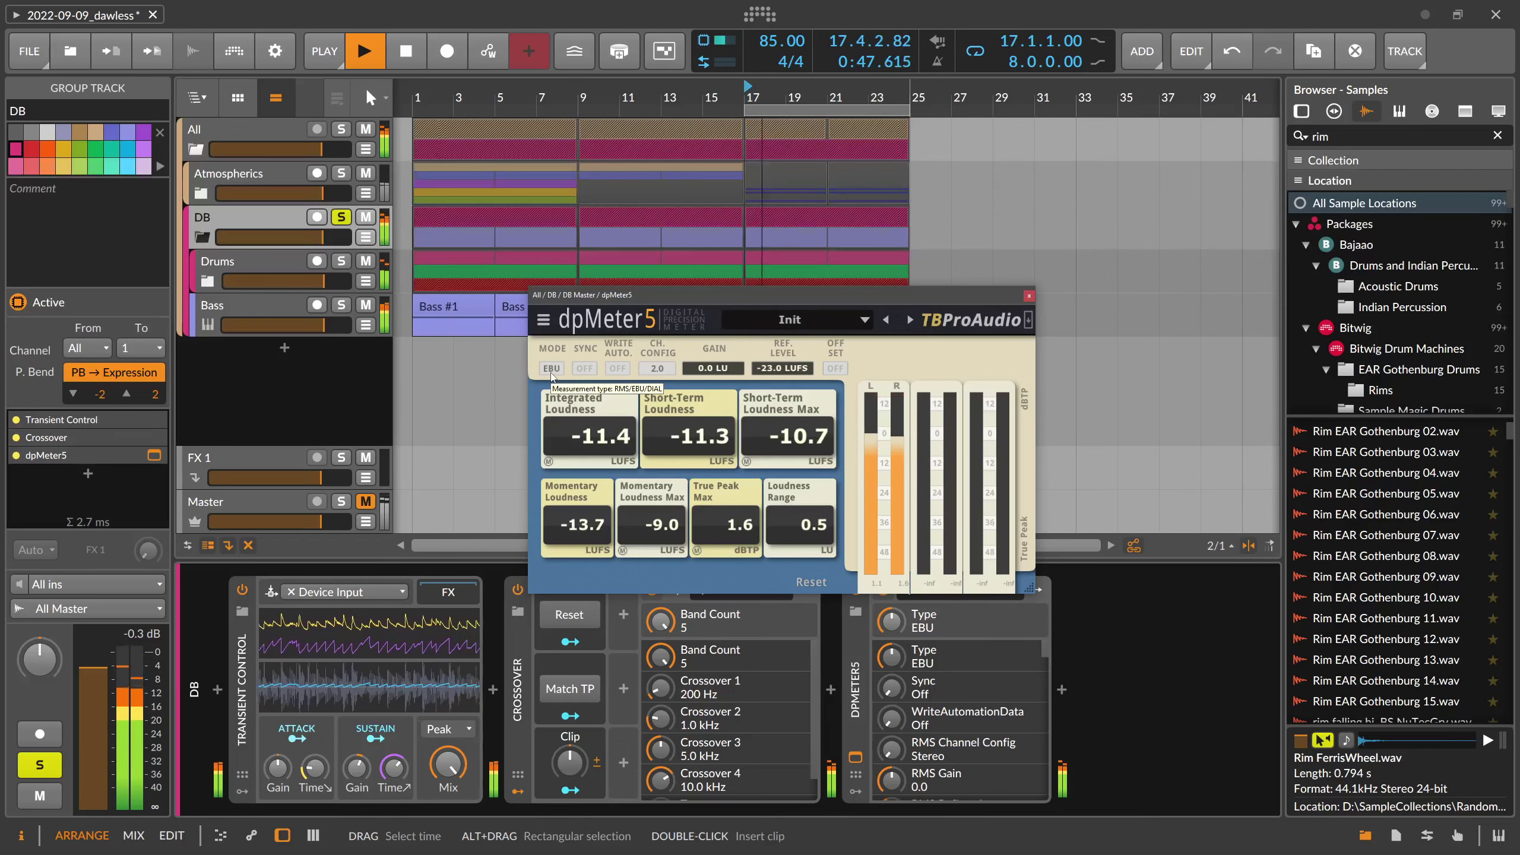
Restore the full mix by unsoloing DB and unmuting the Master, and collapse the DB group
left_click(290, 242)
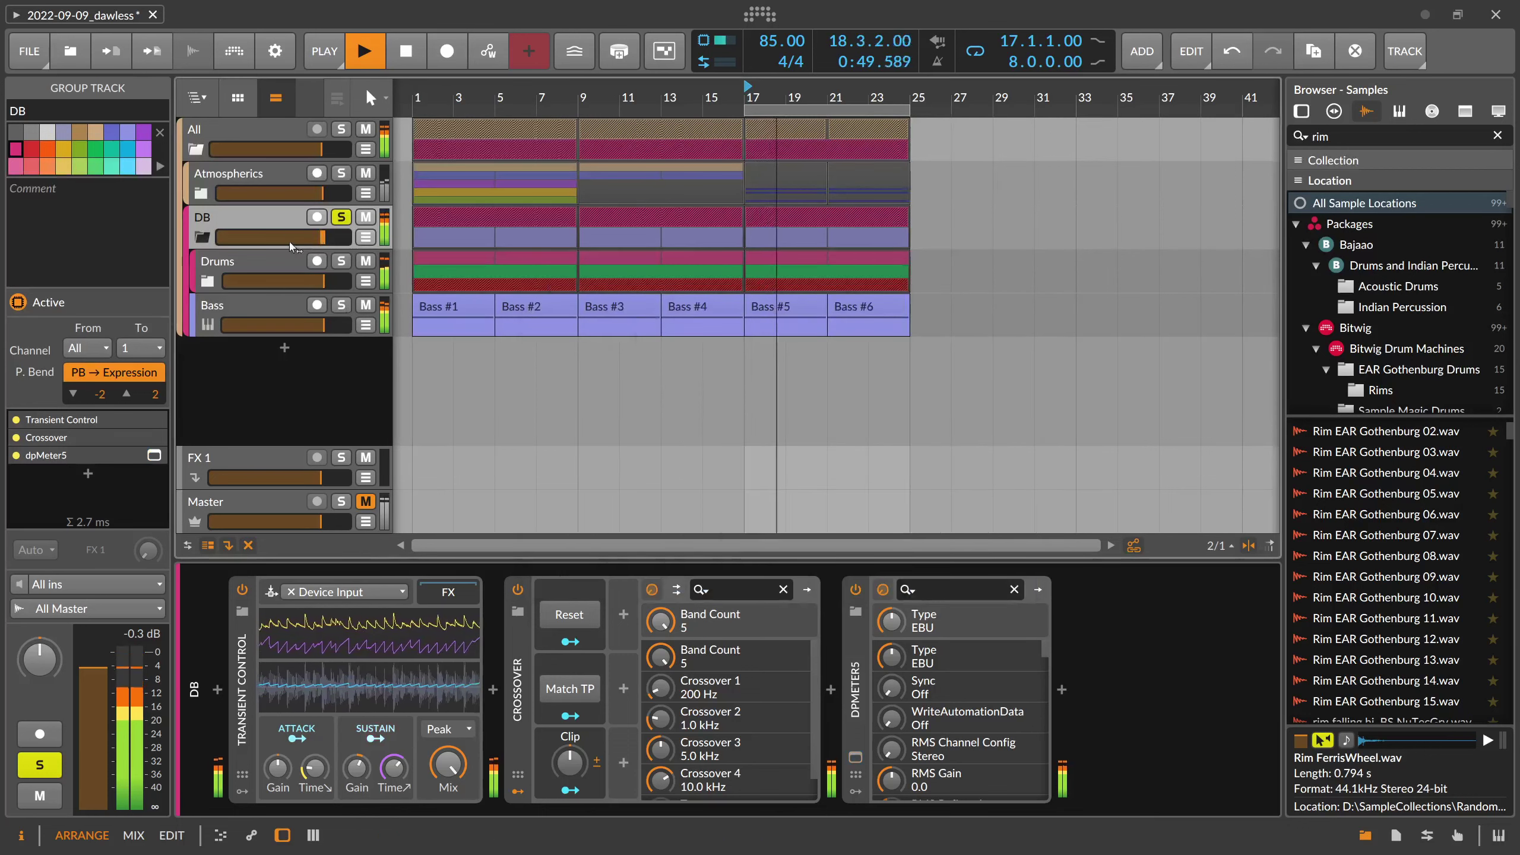
left_click(340, 217)
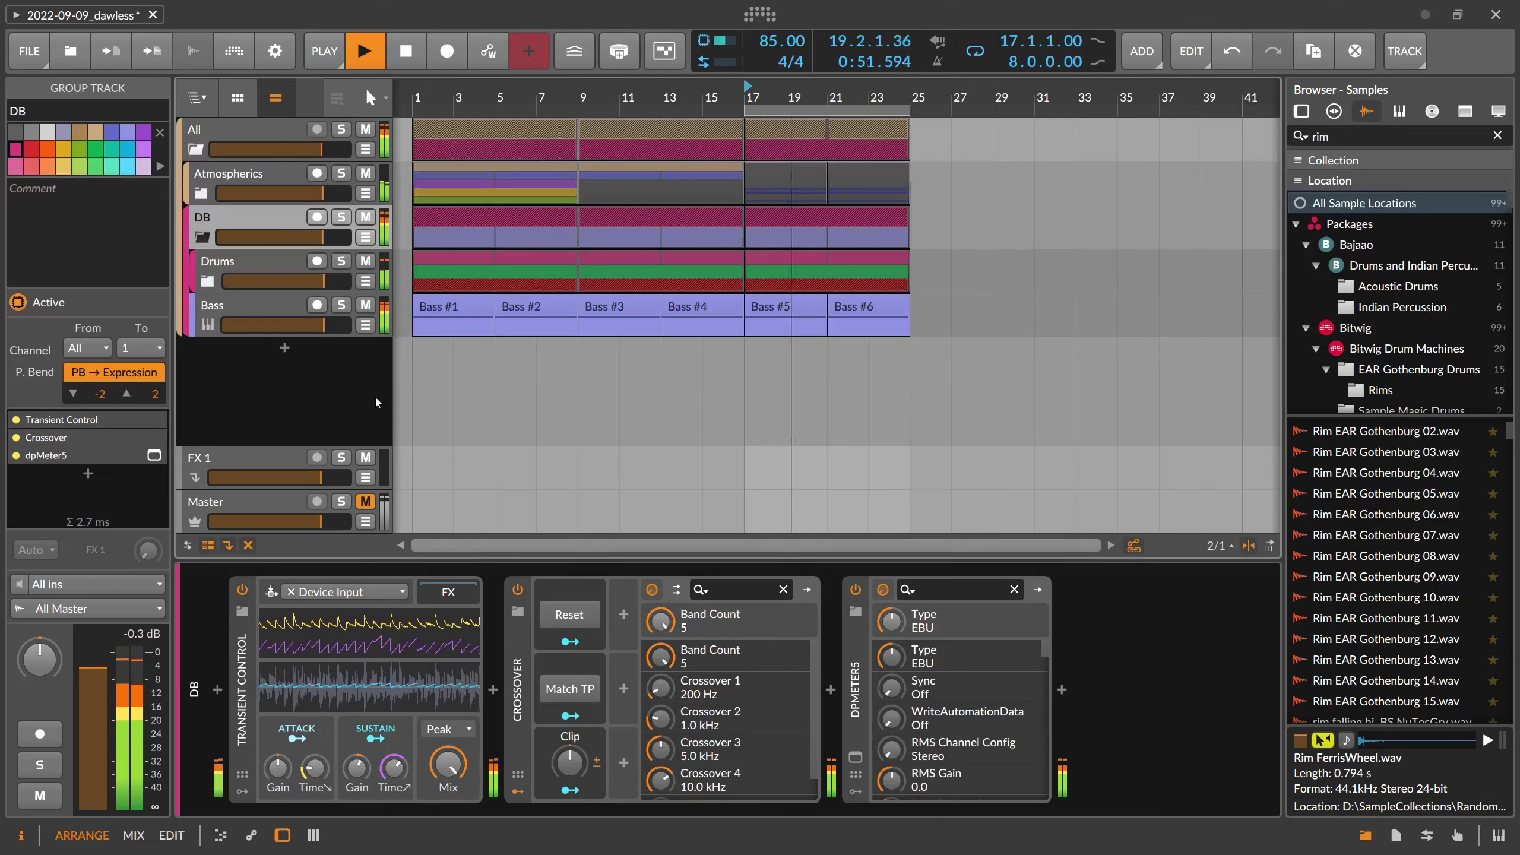
left_click(365, 501)
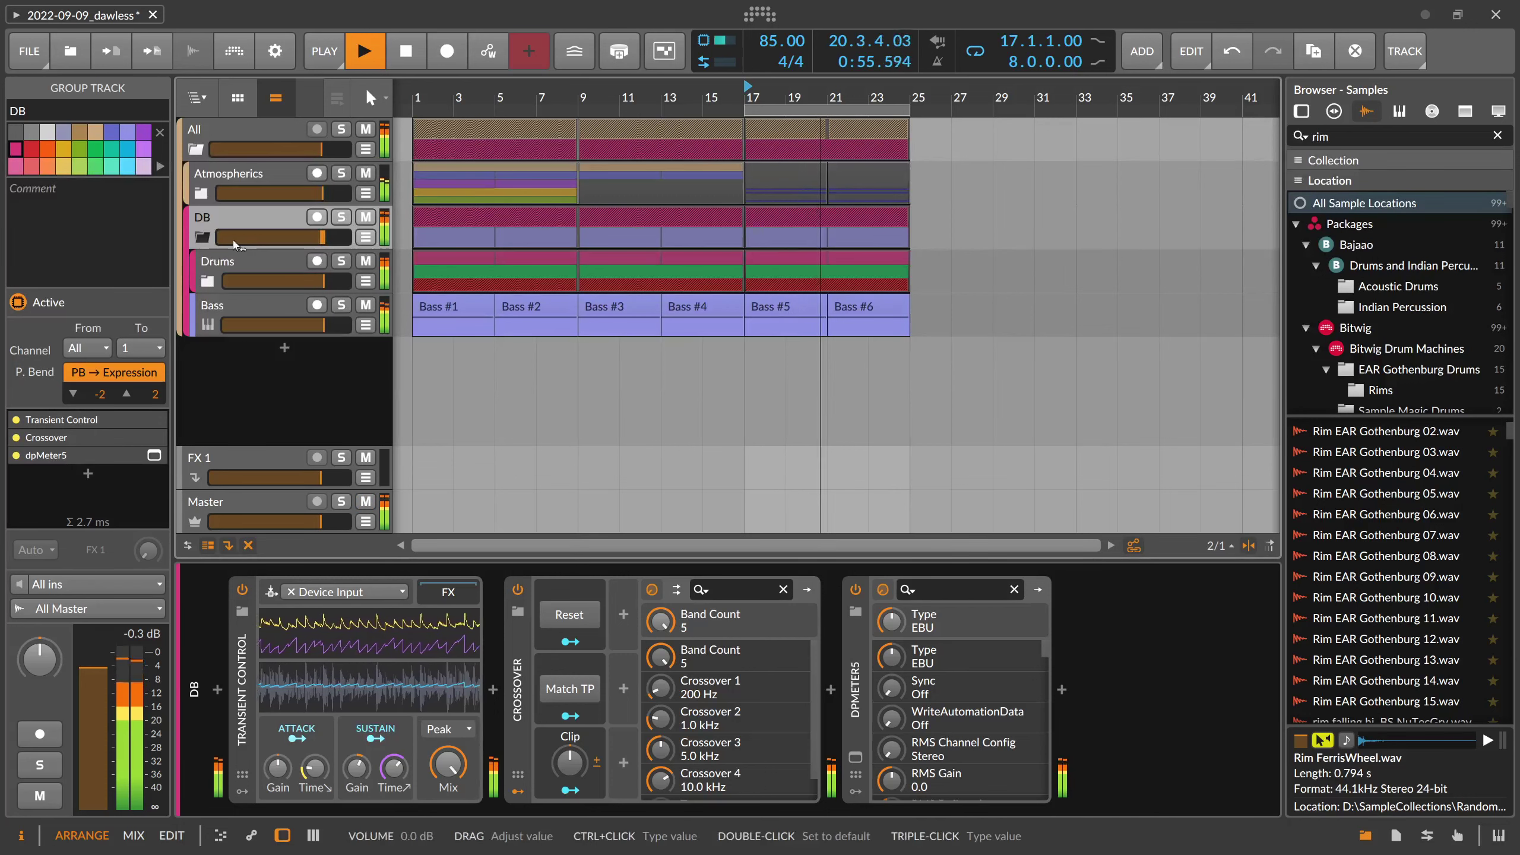
left_click(202, 237)
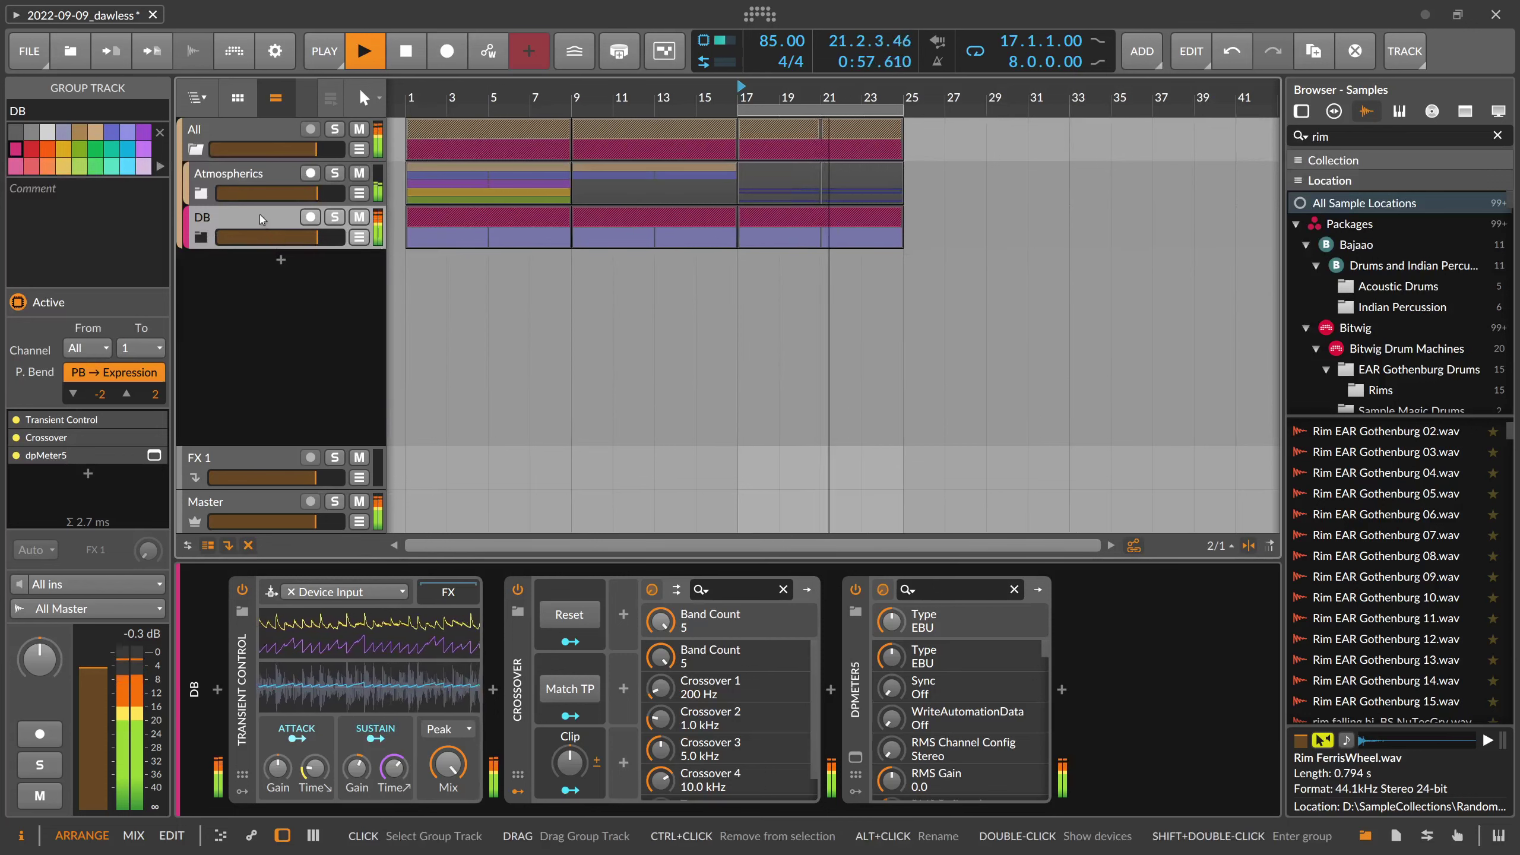
Solo the Atmospherics group and move the eight-bar loop region to bar 1, playing from the start
left_click(266, 171)
left_click(335, 174)
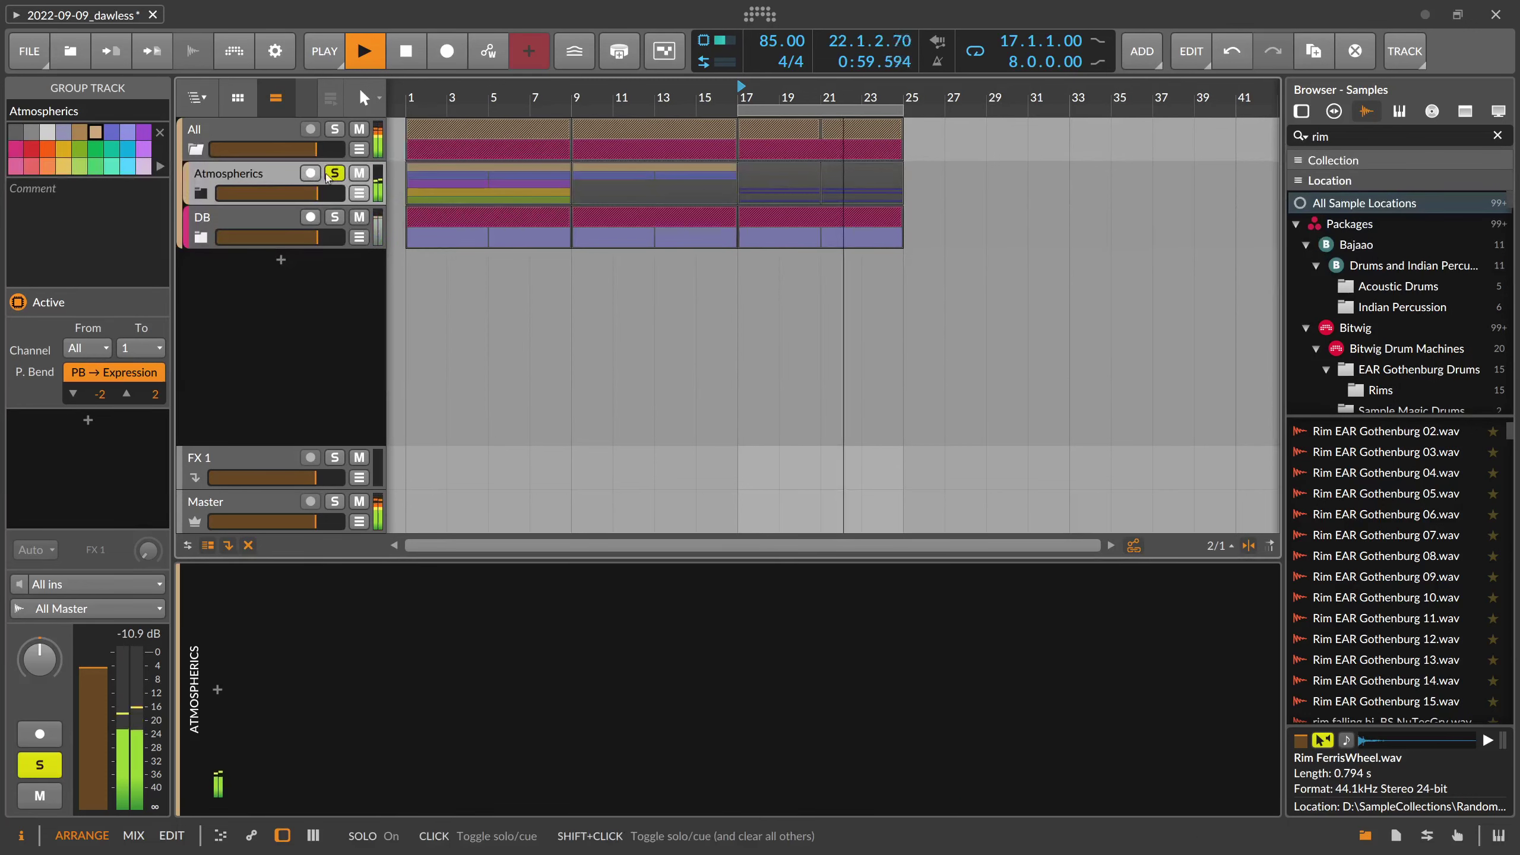
left_click_drag(758, 112, 589, 112)
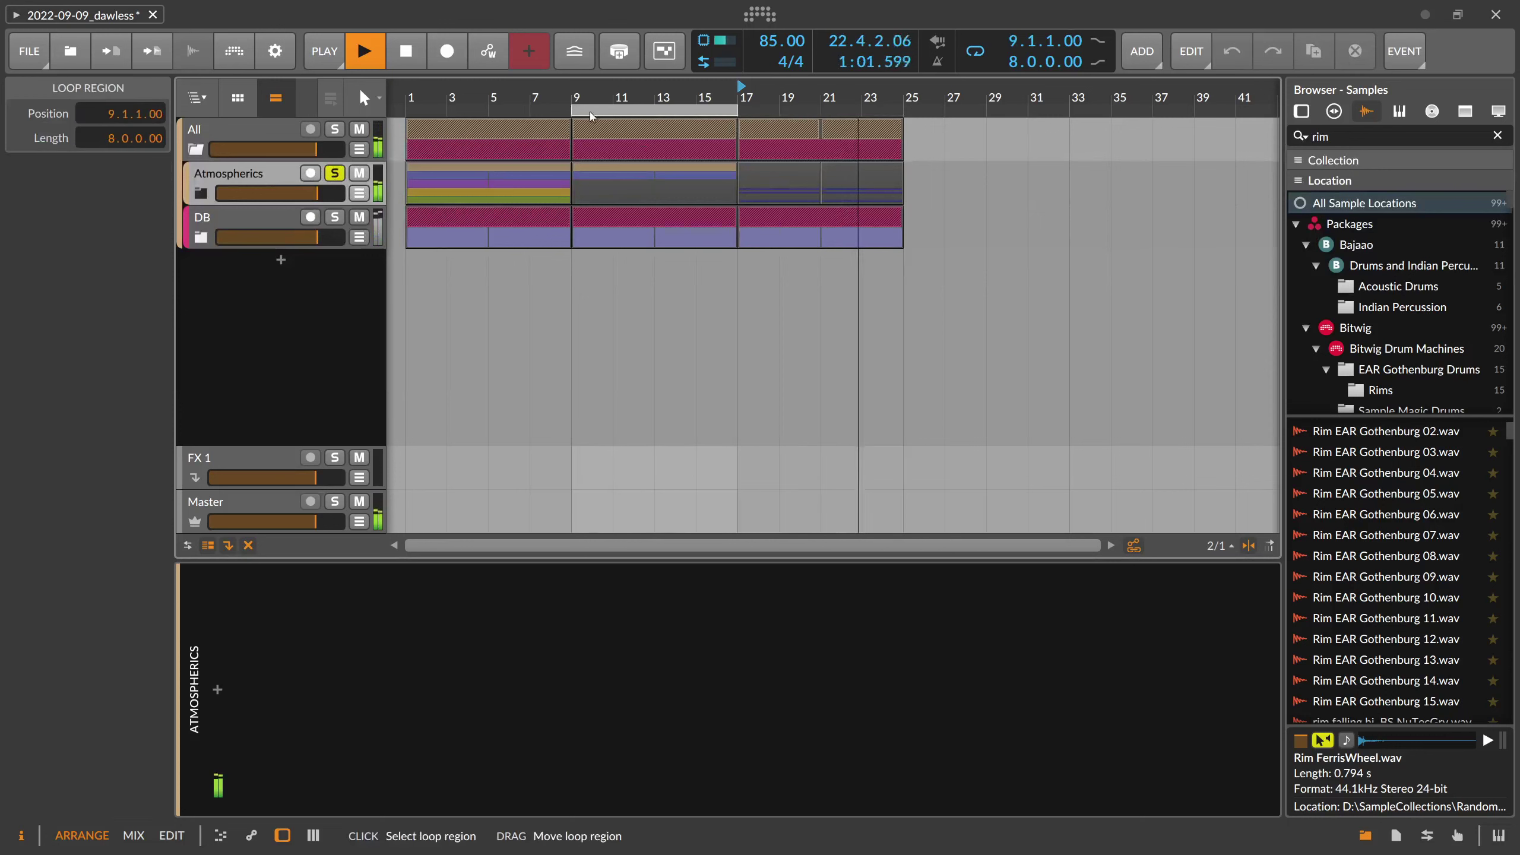
left_click(201, 194)
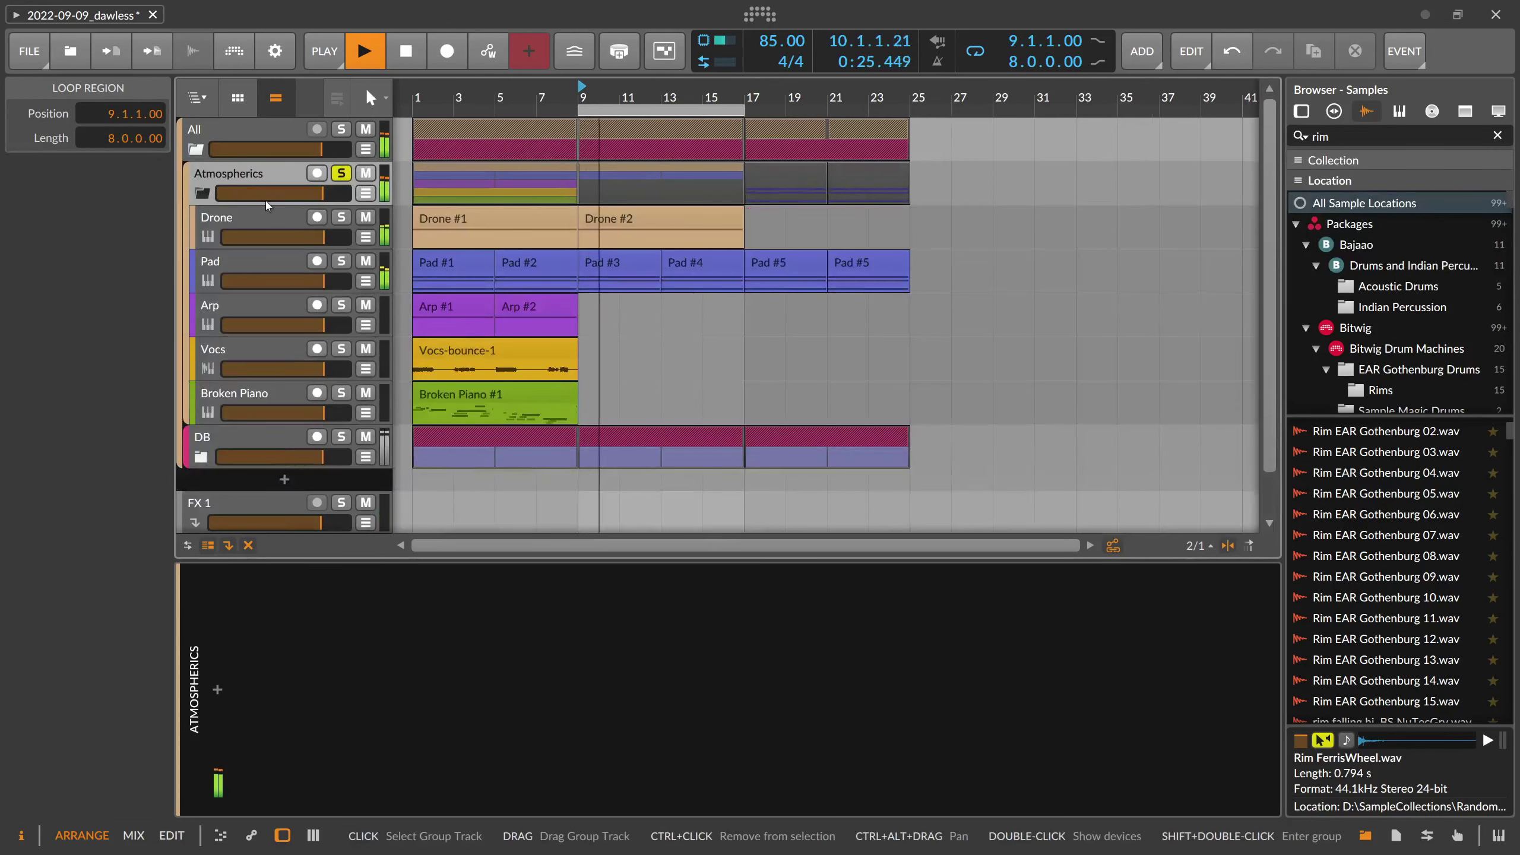
left_click_drag(590, 110, 422, 111)
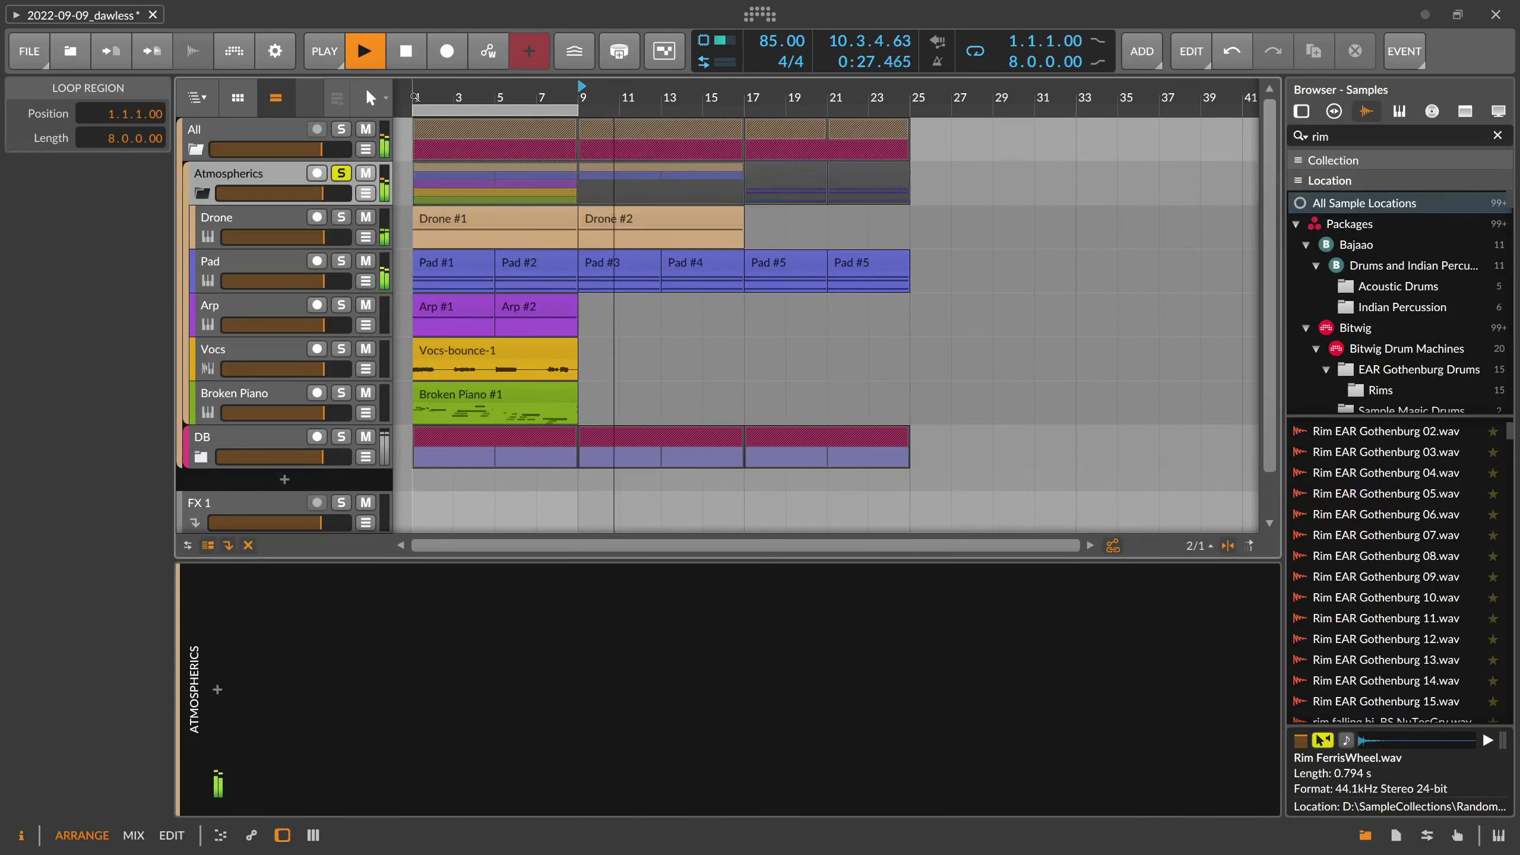
left_click(414, 95)
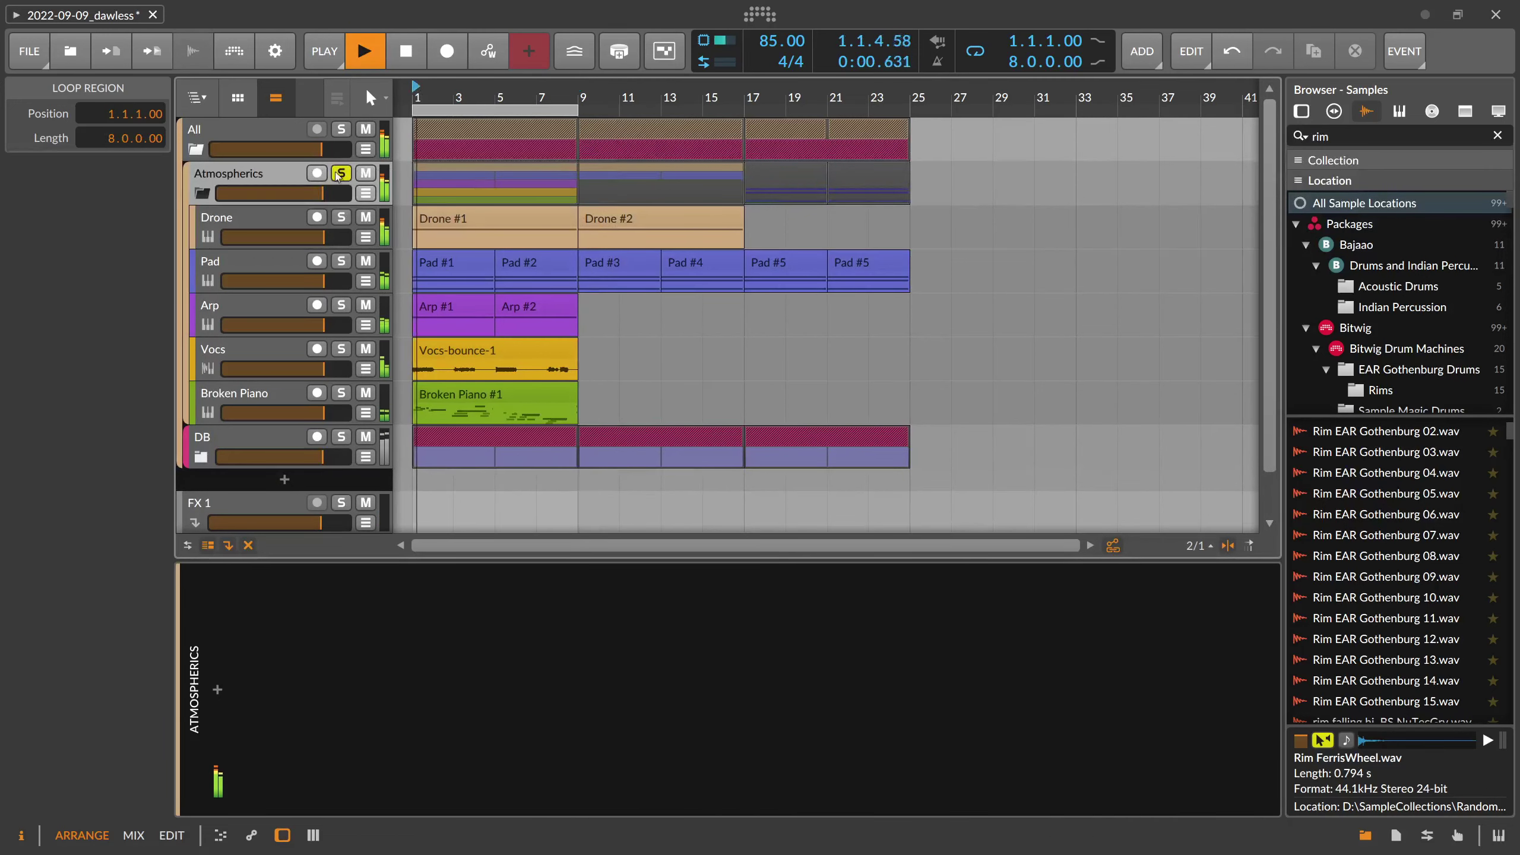
left_click(292, 179)
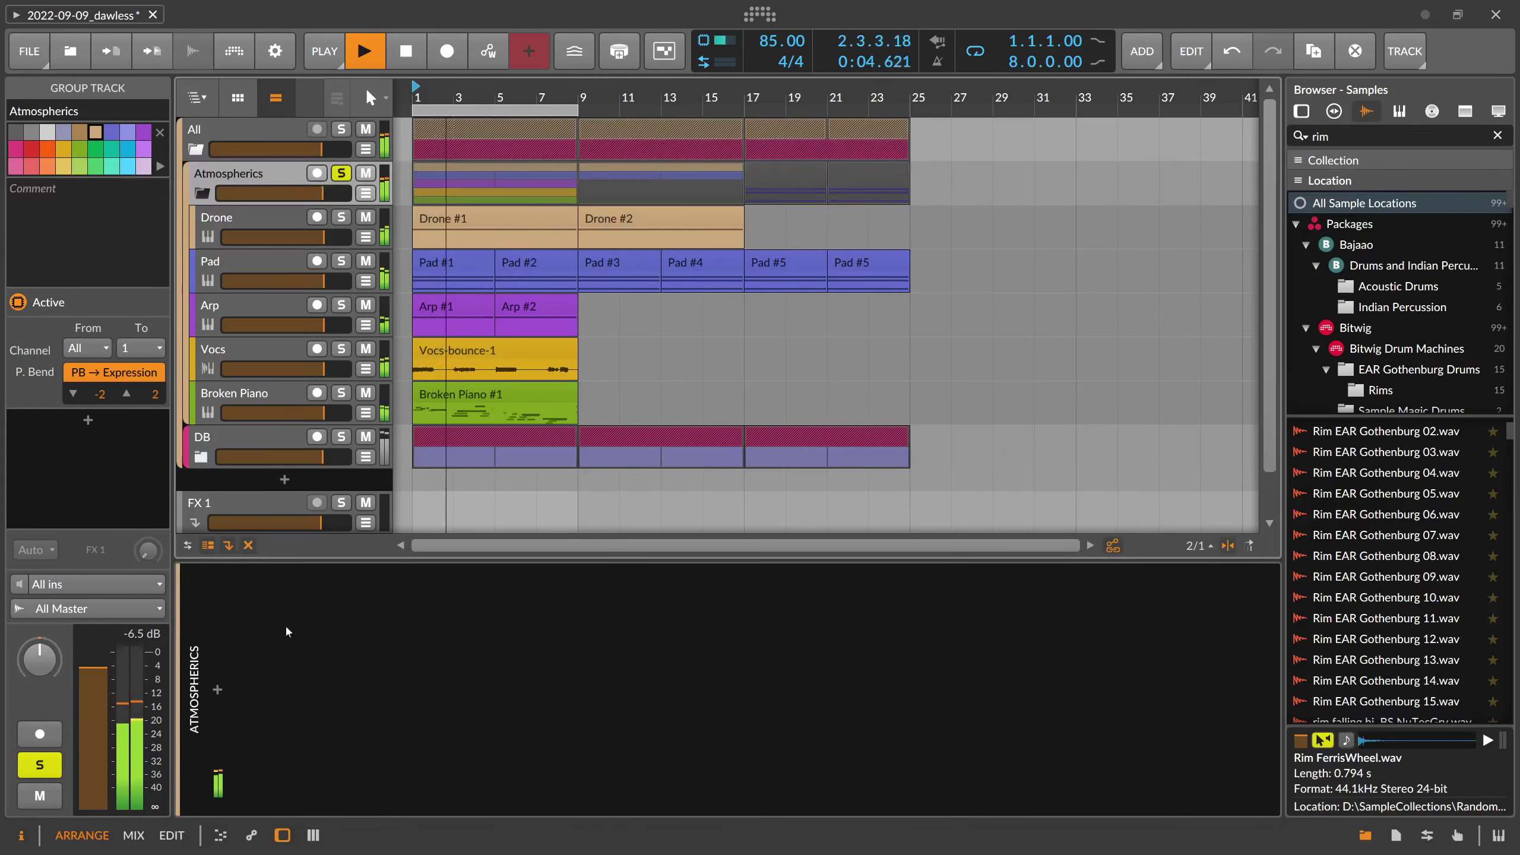
double_click(246, 178)
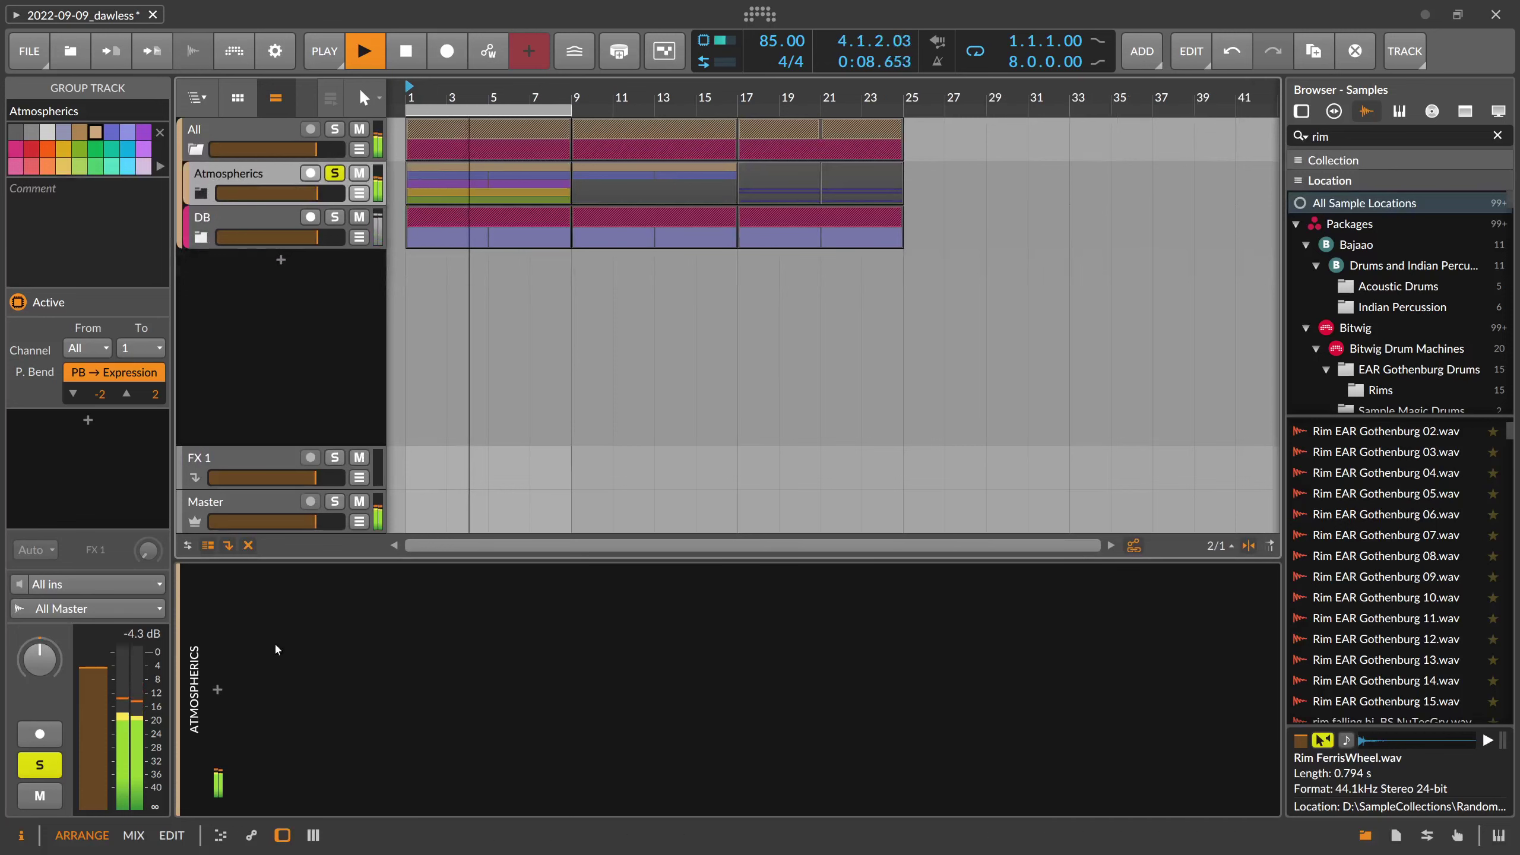
Compare the DB group's device chain with that of the Atmospherics group
left_click(219, 689)
key("Escape")
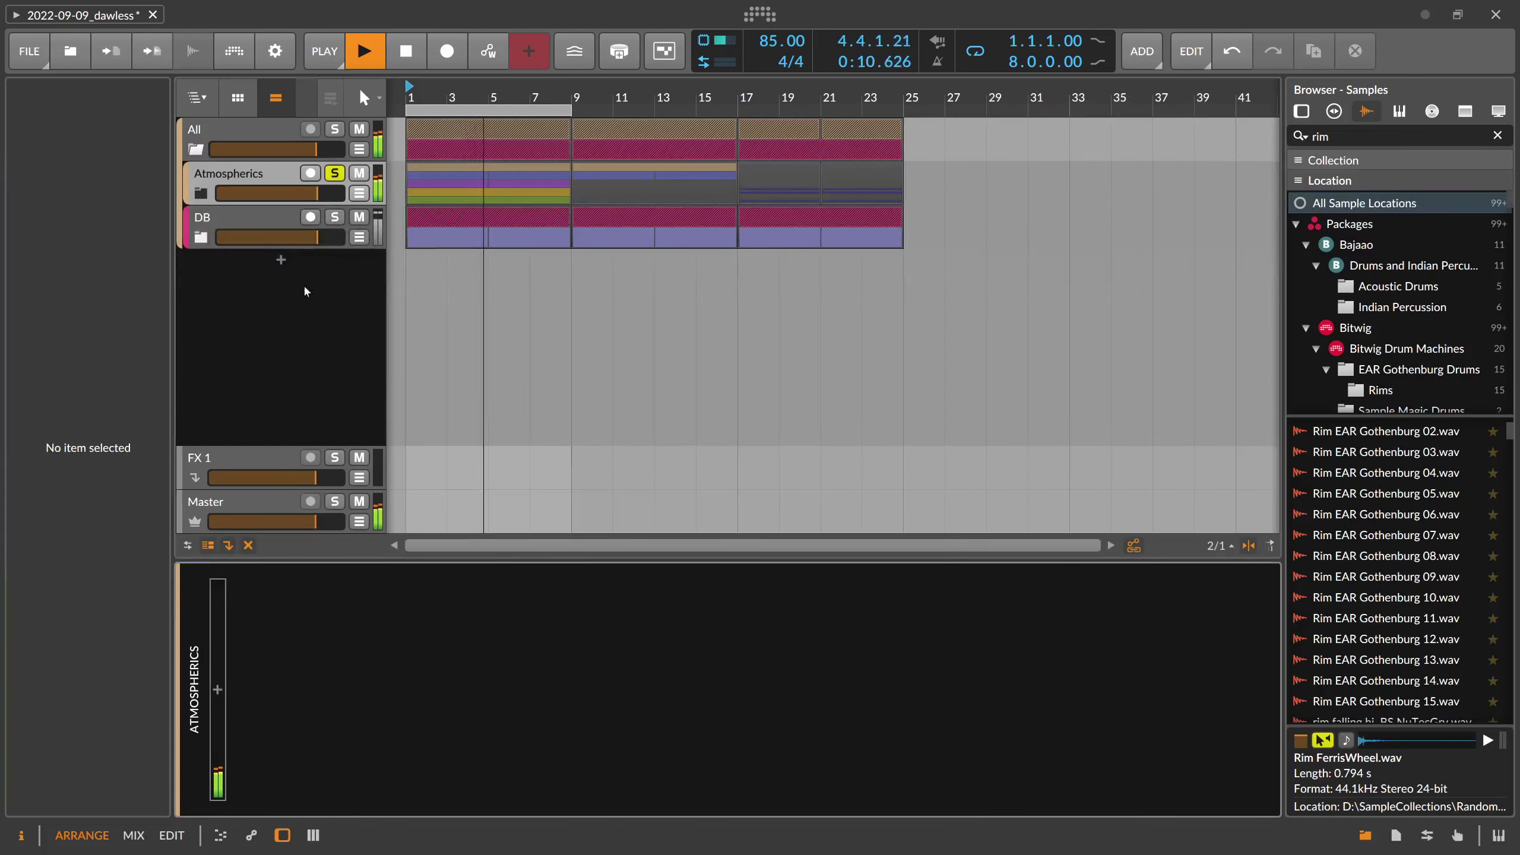
left_click(233, 216)
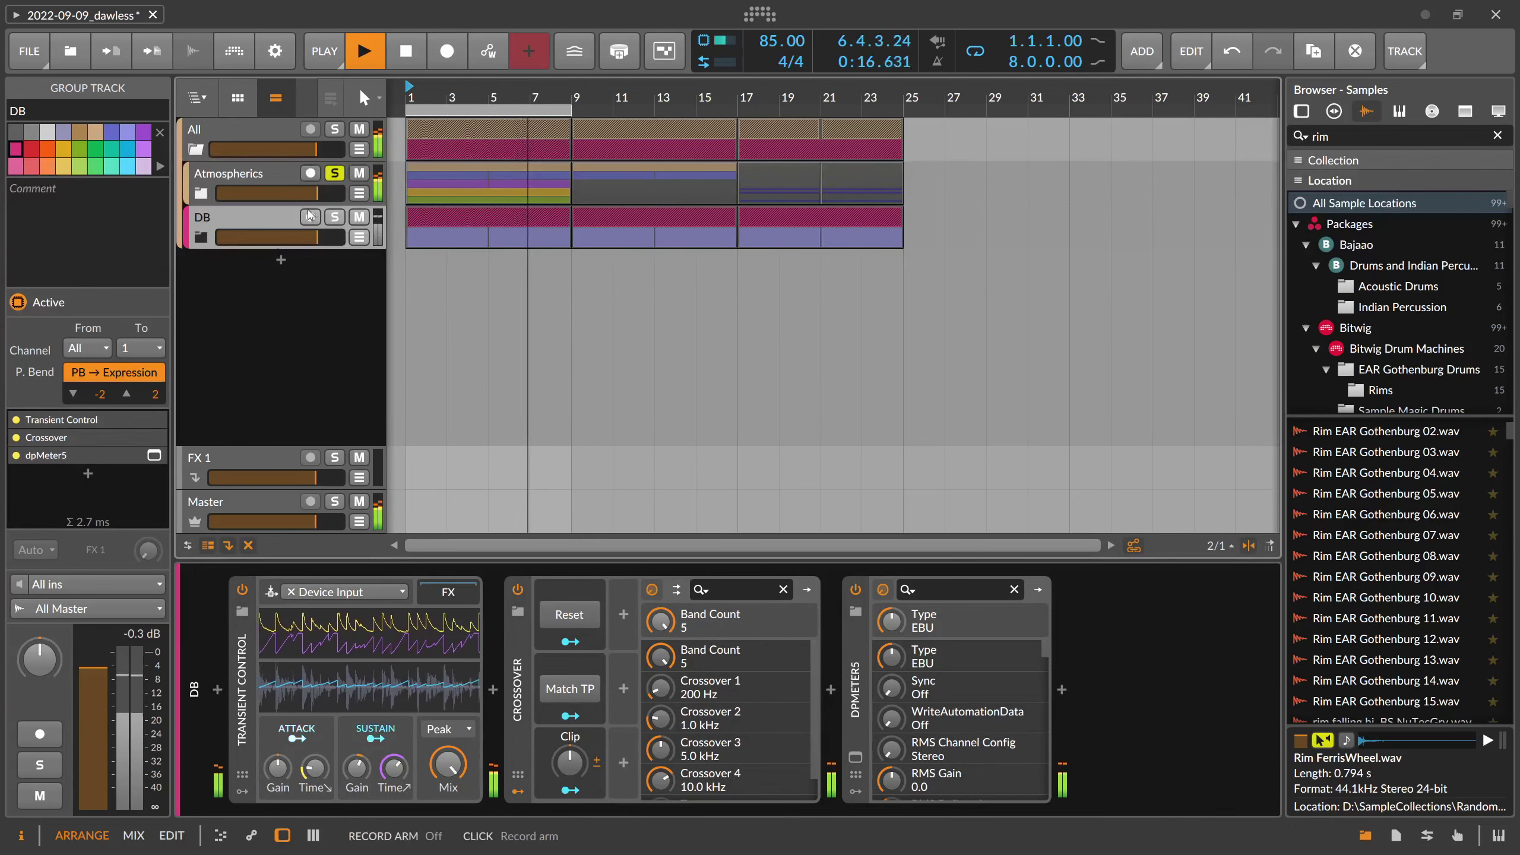
left_click(263, 177)
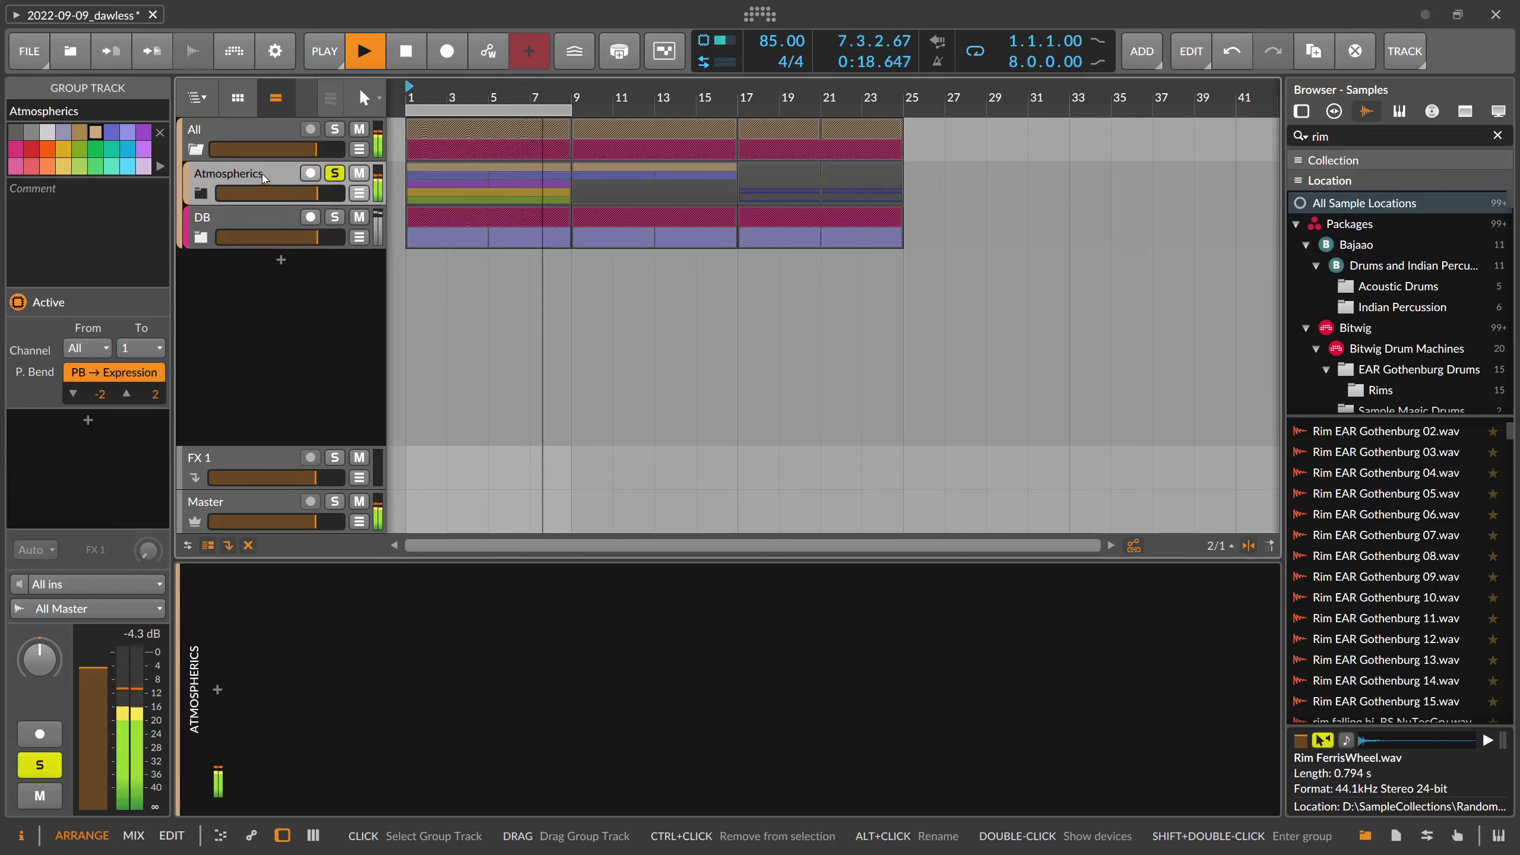
Insert the Gullfoss Live plug-in into the empty device chain of the Atmospherics group
left_click(218, 690)
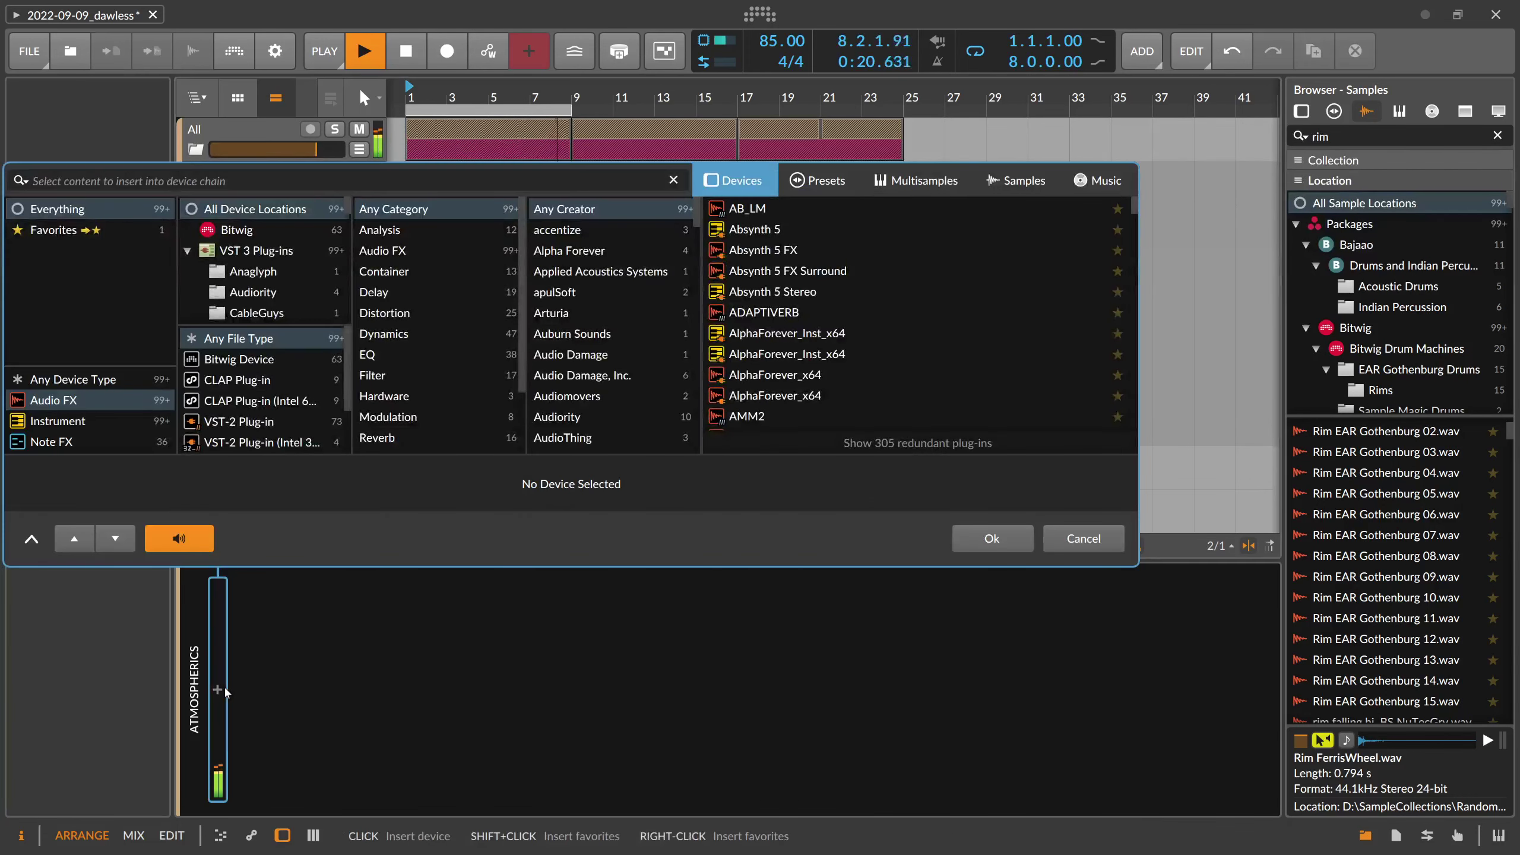
type("gul")
key("BackSpace")
key("BackSpace")
type("ull")
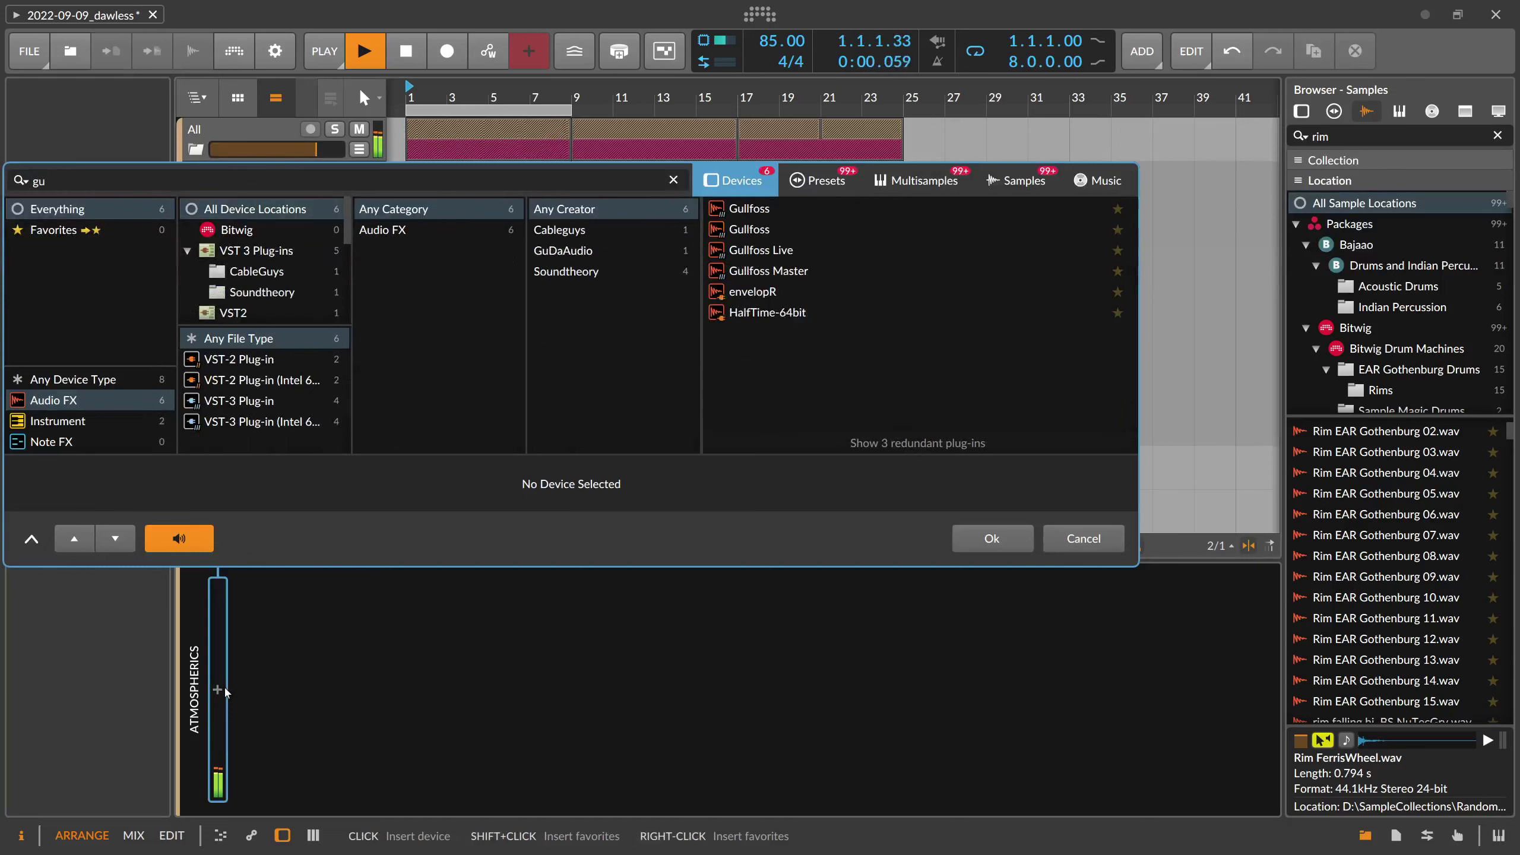
key("Down")
key("Down")
key("Down")
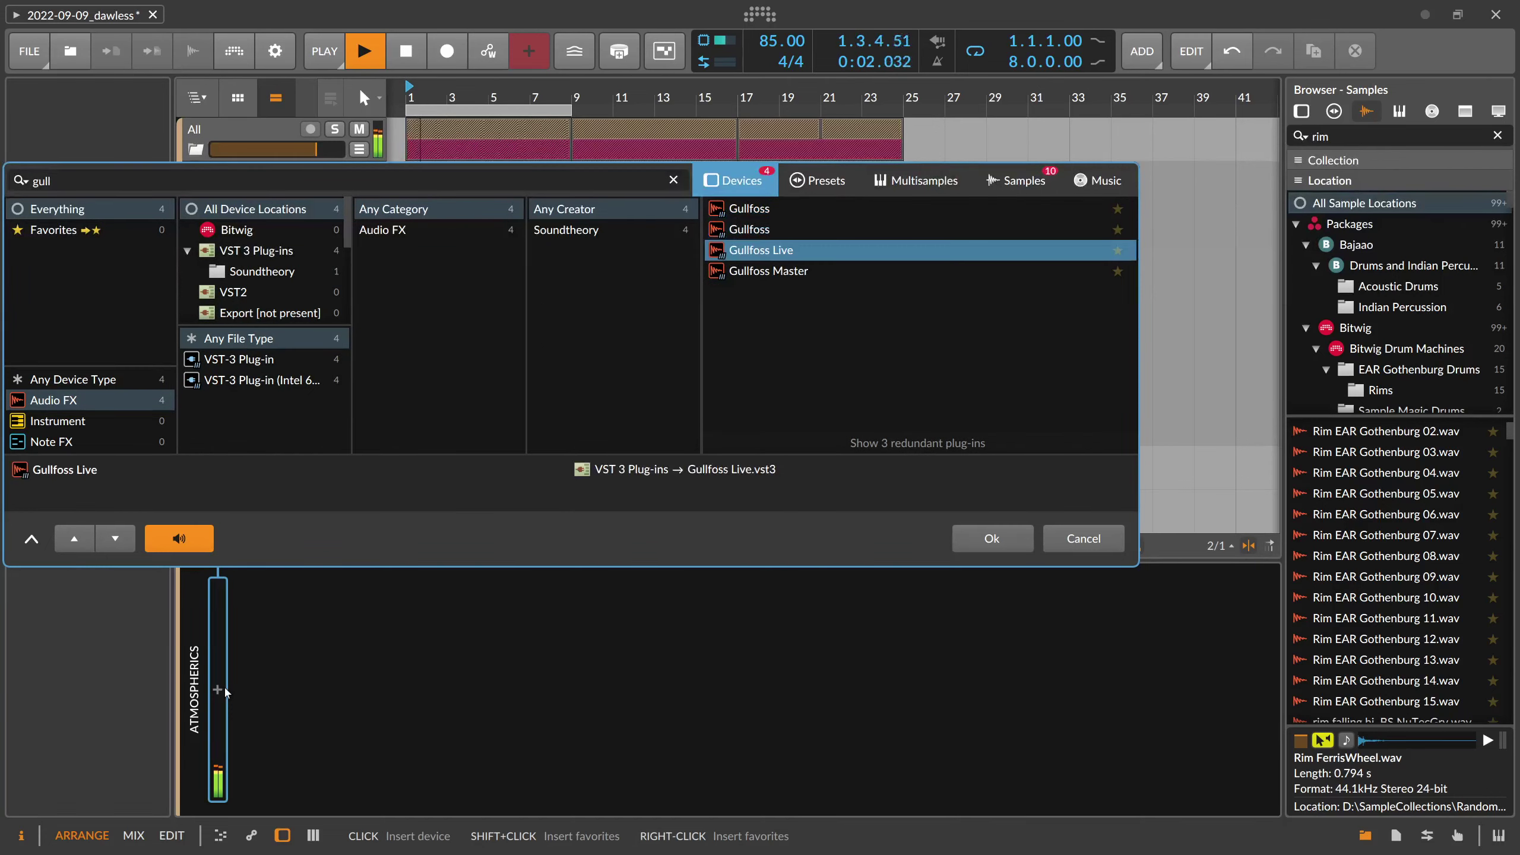
key("Return")
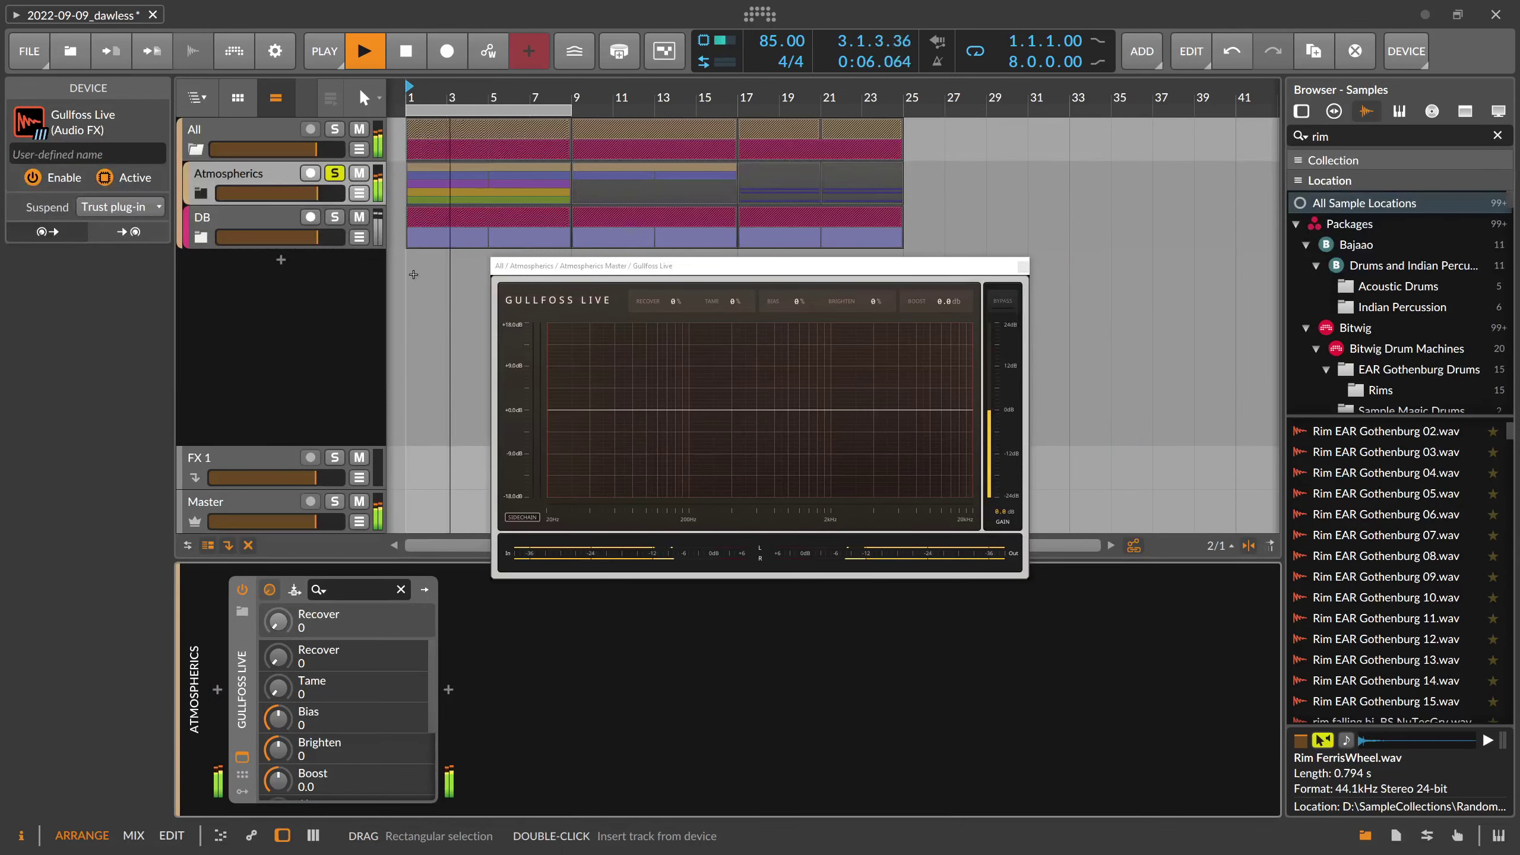
Set Gullfoss Live's Recover to 45 and Tame to 72 on the Atmospherics group
left_click(262, 179)
left_click_drag(727, 316, 748, 195)
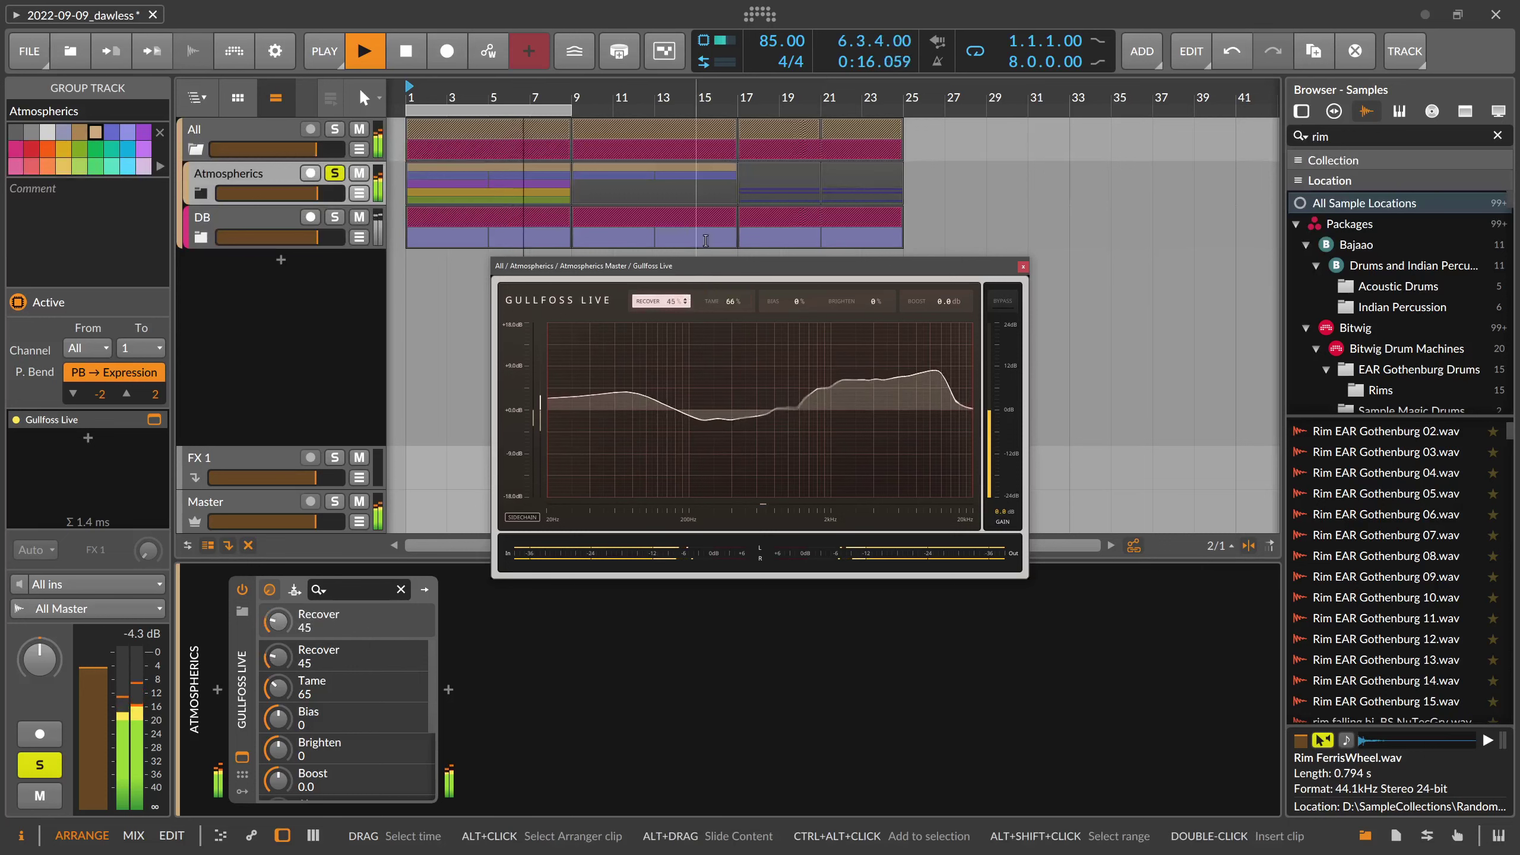
left_click_drag(675, 301, 675, 275)
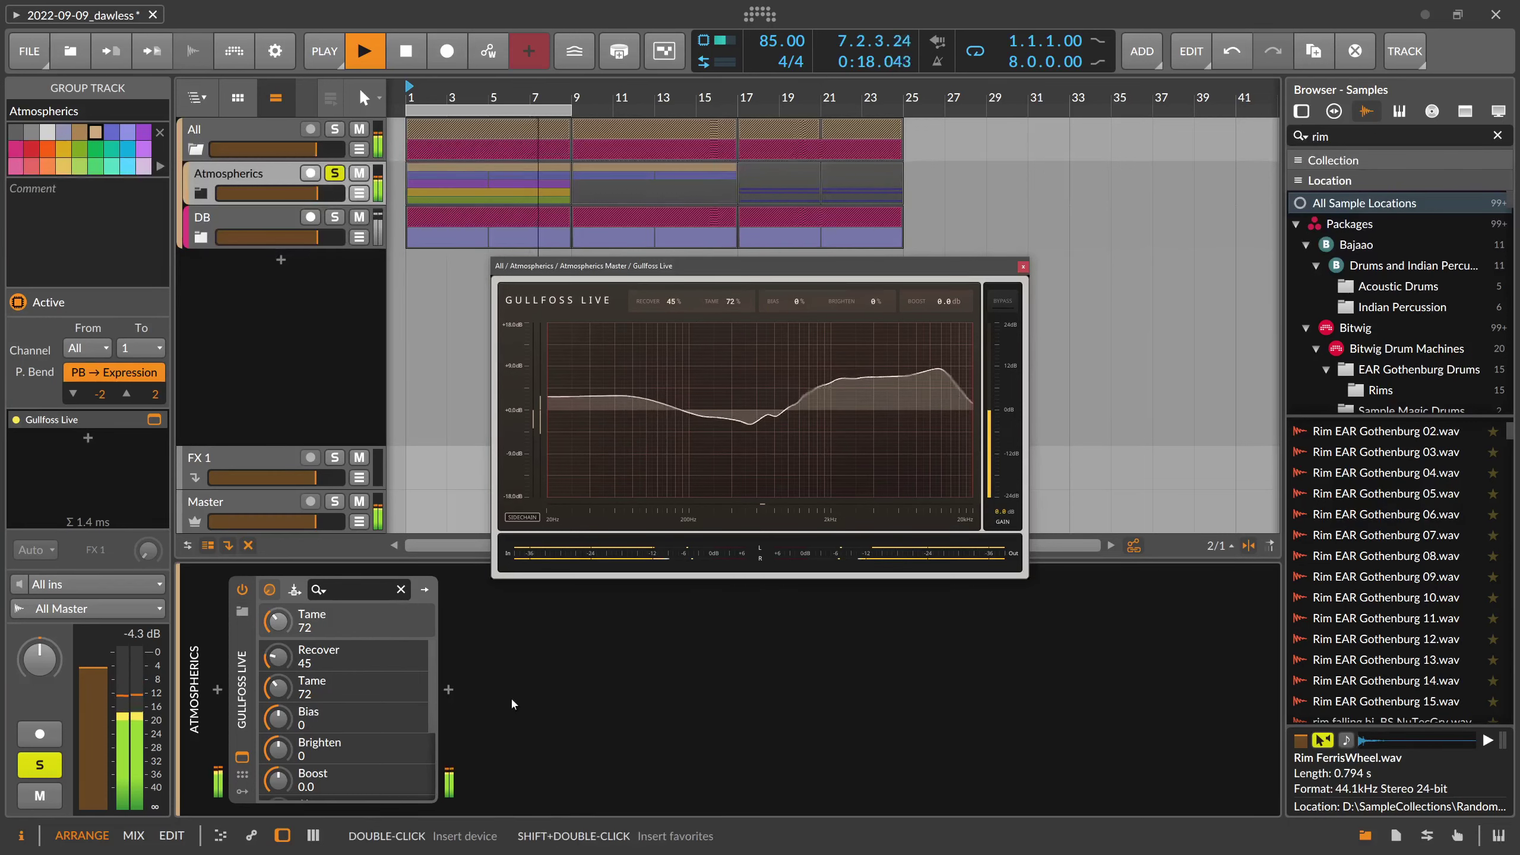
Add a Peak Limiter after Gullfoss Live and raise its input gain until it limits the peaks
left_click(449, 690)
type("peak lim")
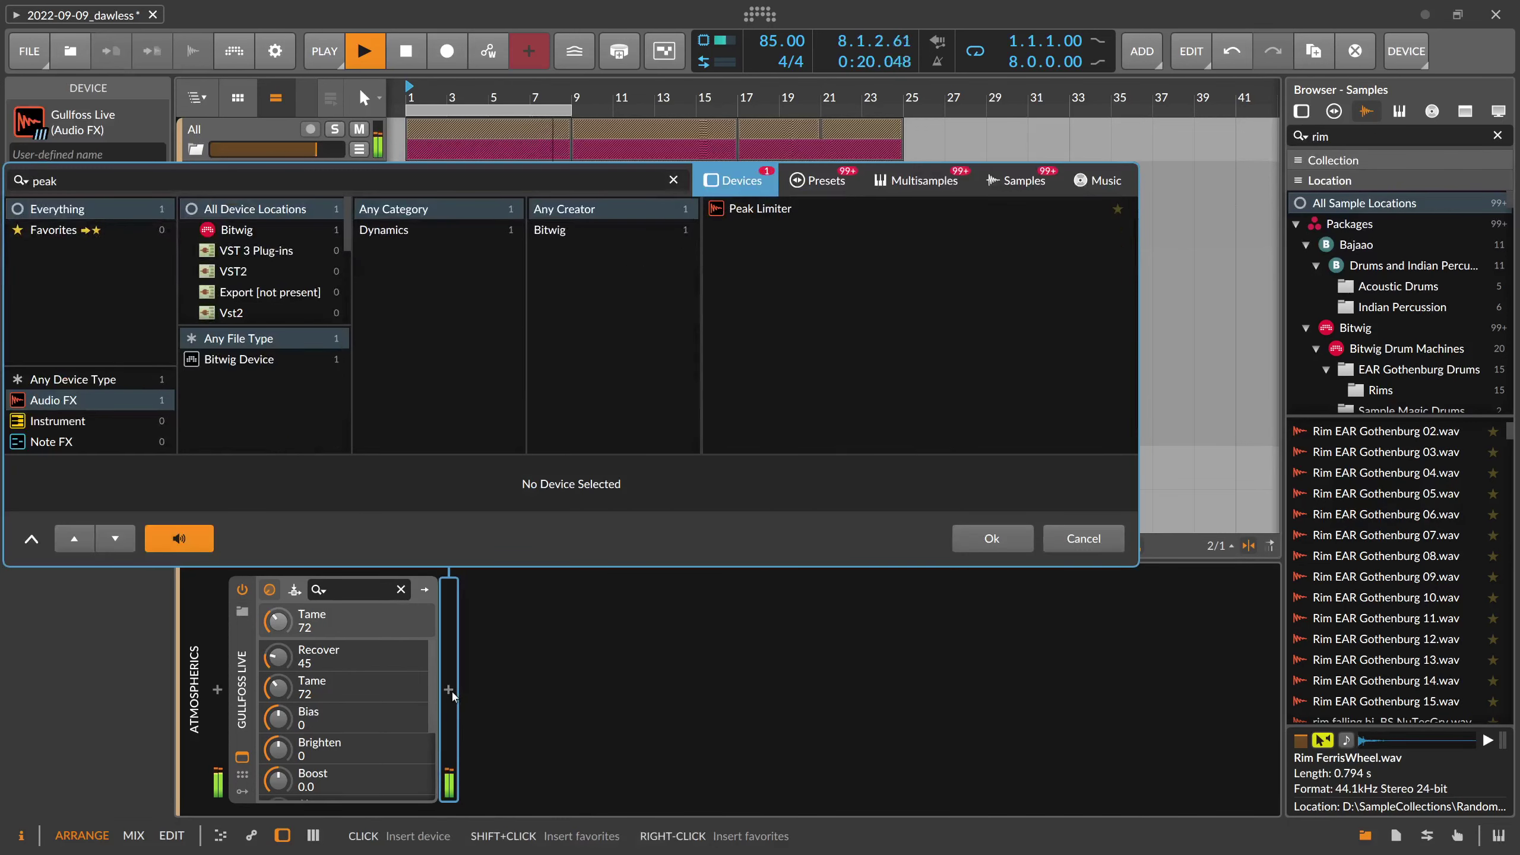
key("Return")
mouse_move(521, 759)
left_mouse_down()
mouse_move(521, 719)
mouse_move(522, 759)
left_mouse_up()
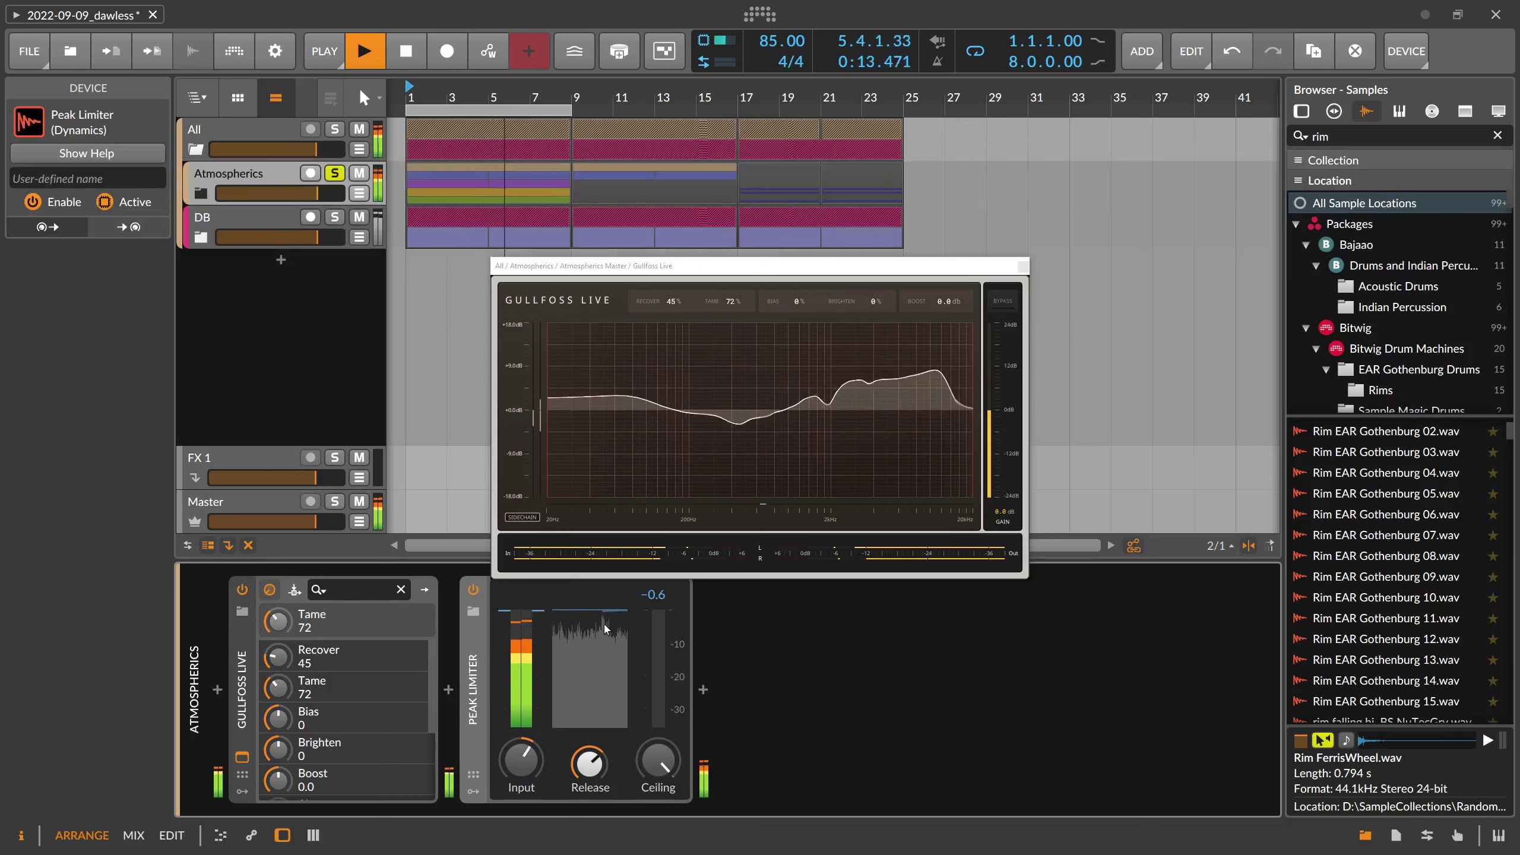
left_click_drag(521, 759, 521, 769)
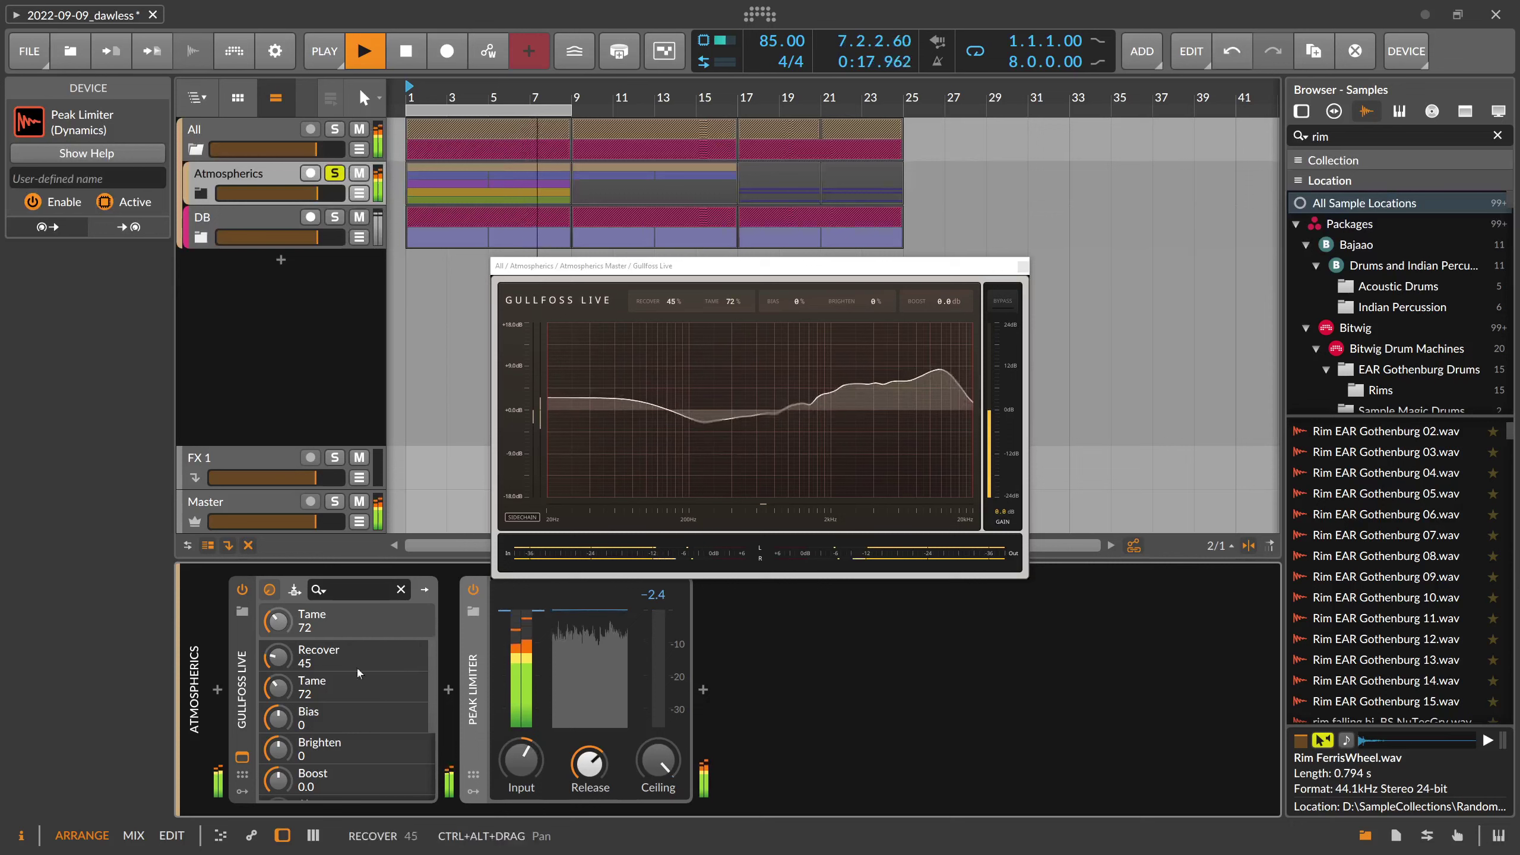
Insert smartComp2 between Gullfoss Live and the Peak Limiter, choose its Mix | Acoustic profile, and close its window
left_click(449, 692)
type("smart")
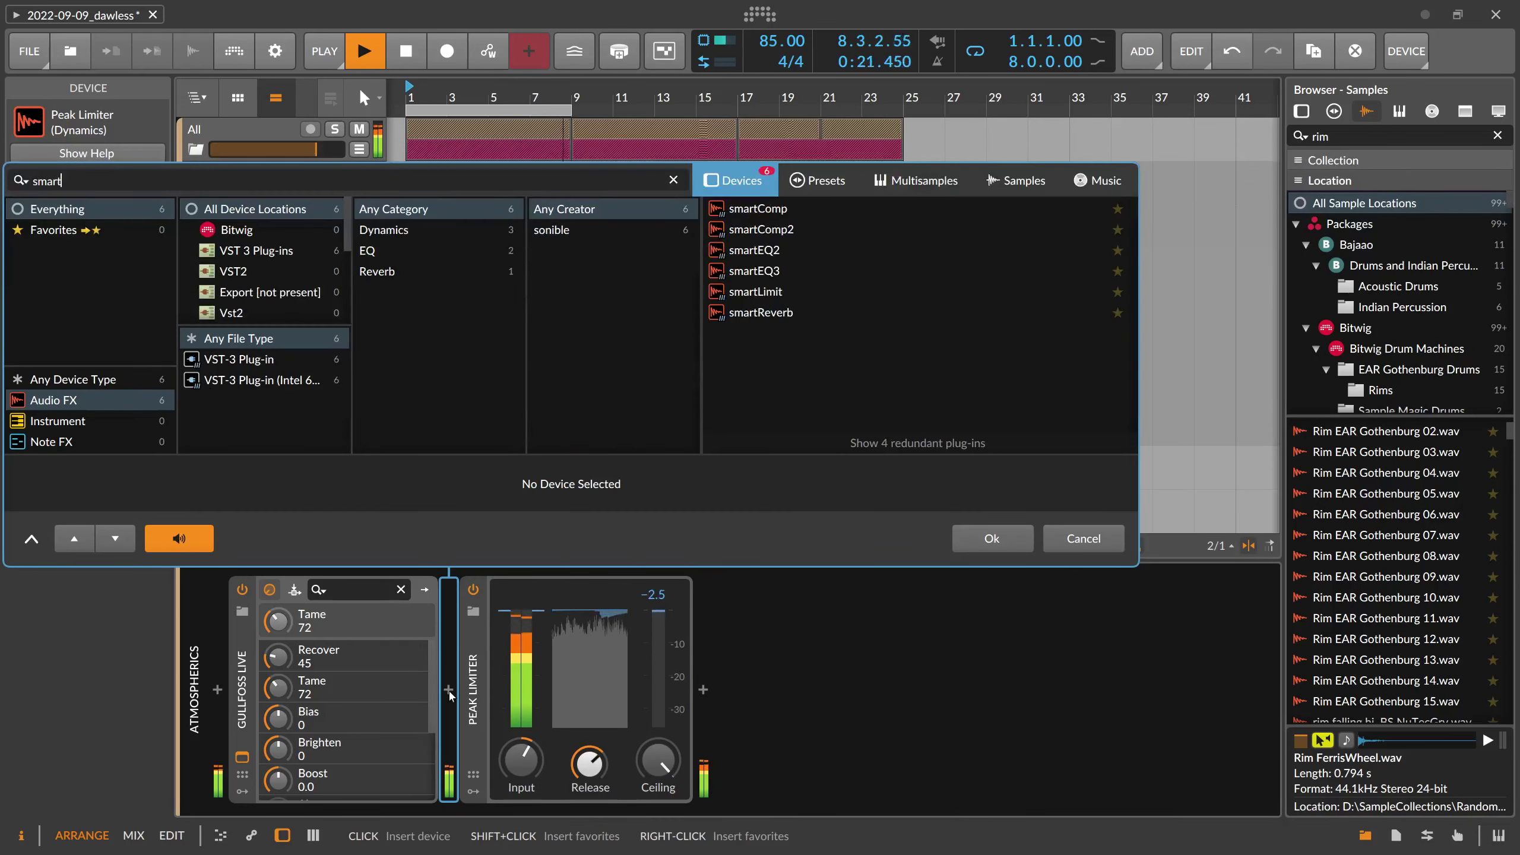
double_click(766, 228)
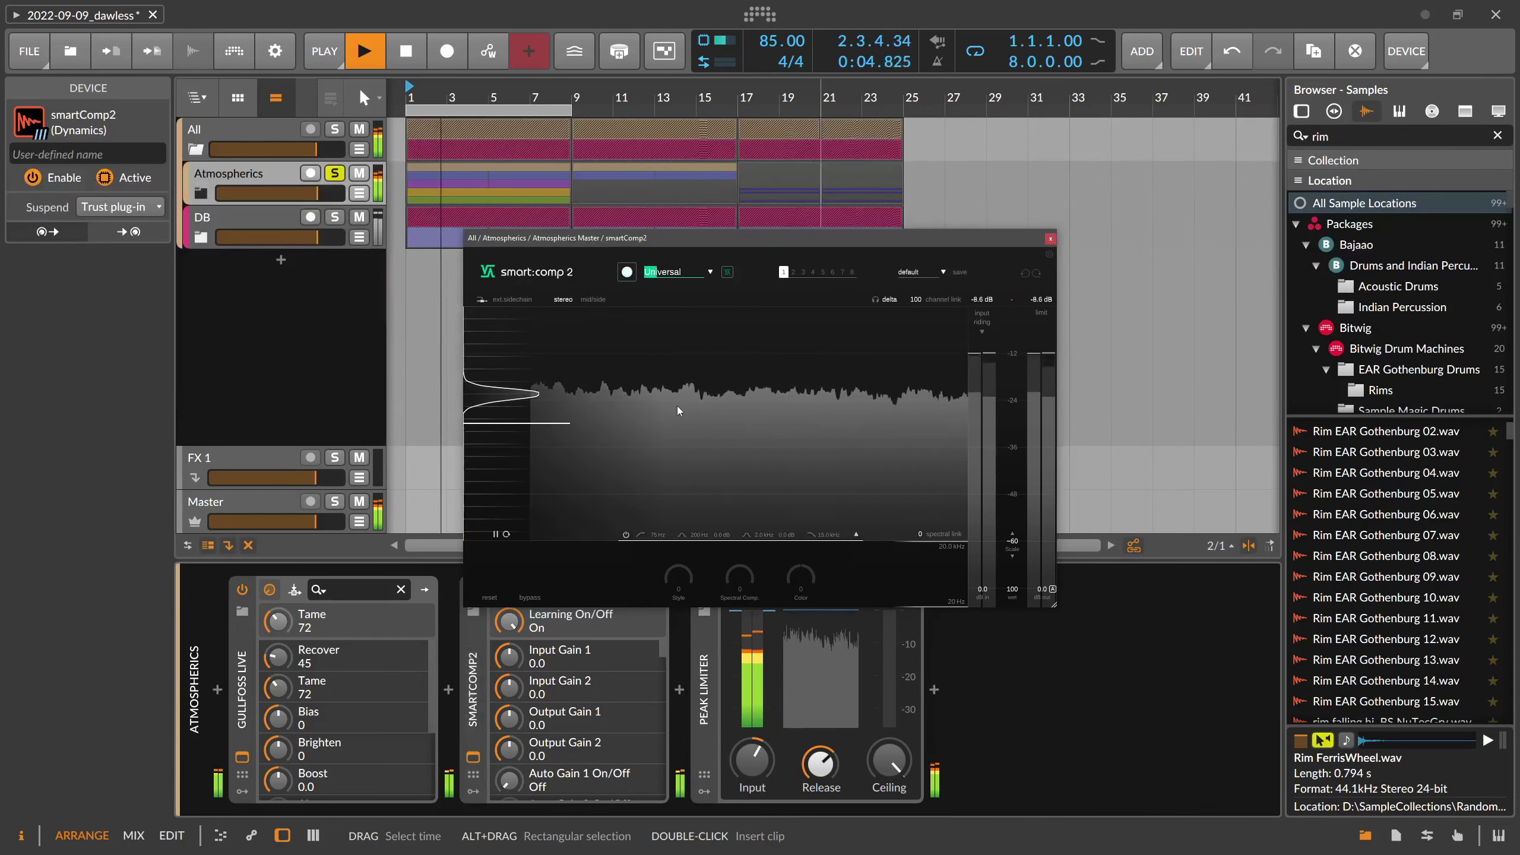
left_click(689, 271)
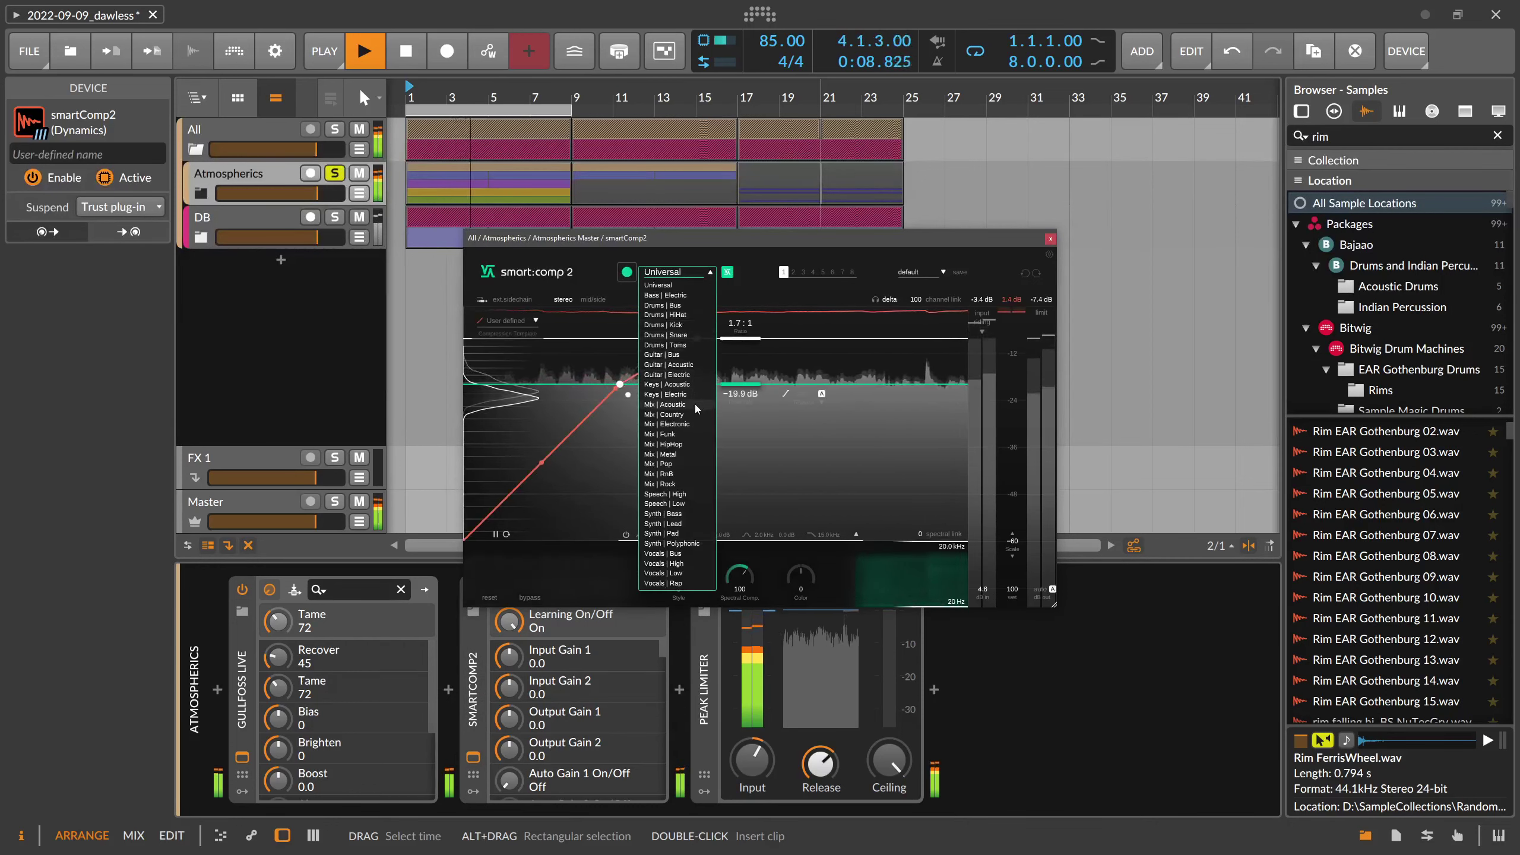
left_click(667, 404)
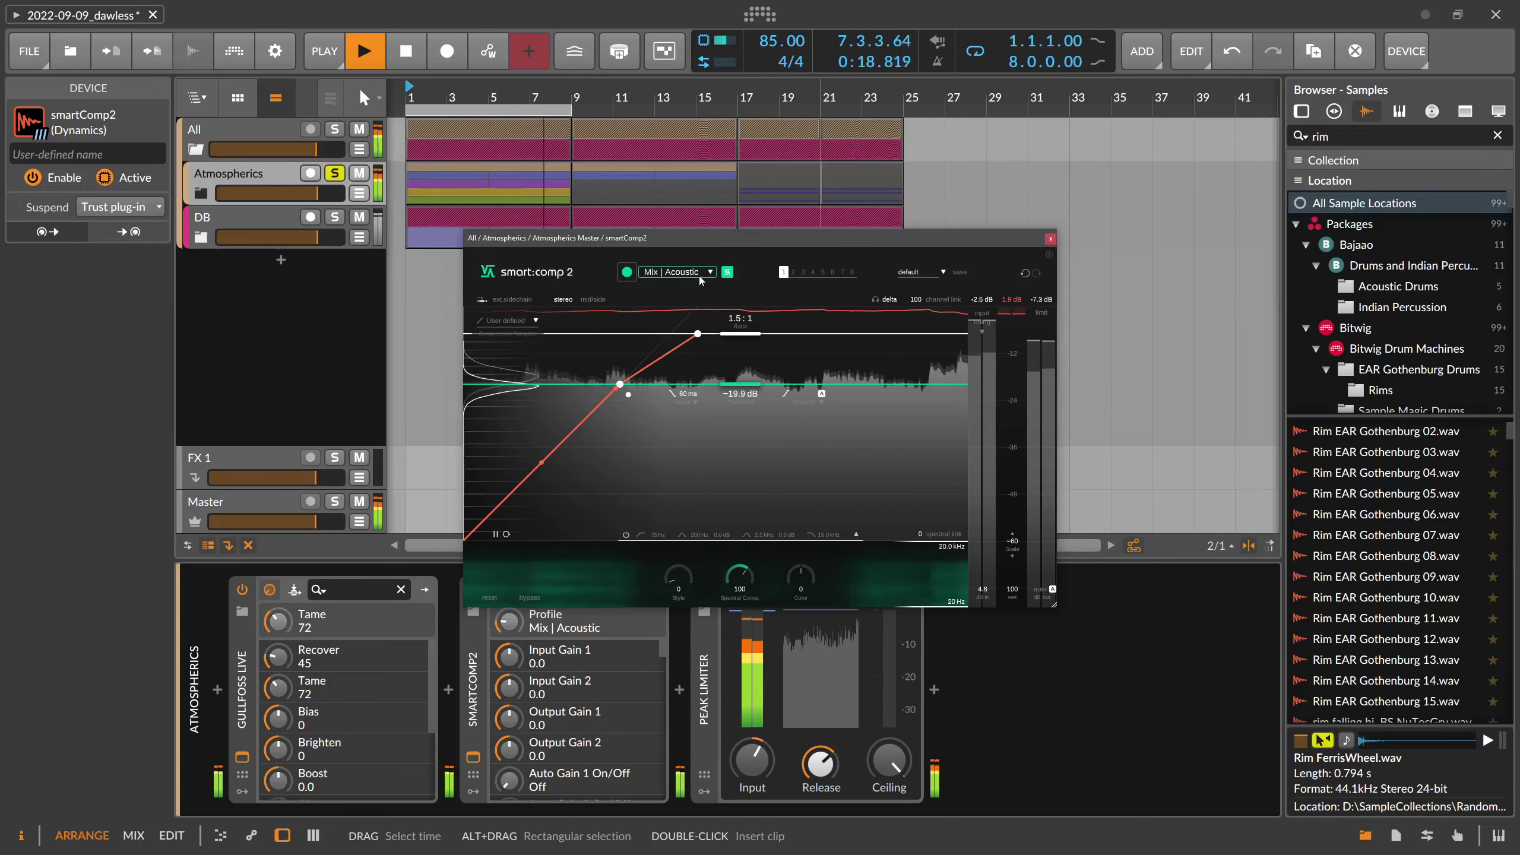
left_click(1051, 239)
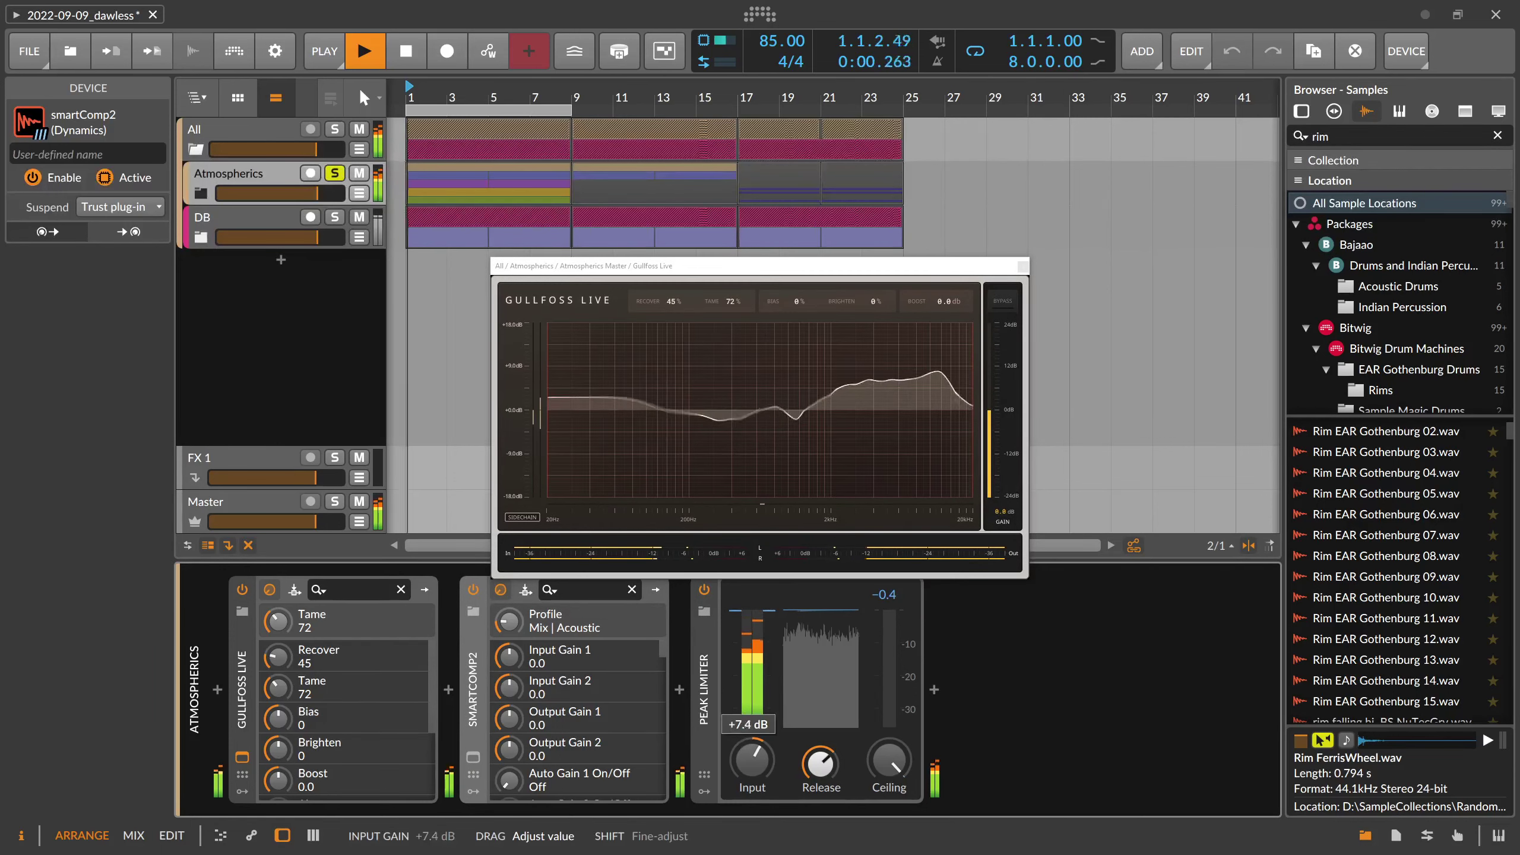
Set the Peak Limiter's input gain to 6.9 dB and close the Gullfoss Live window
left_click(746, 753)
left_click(1023, 267)
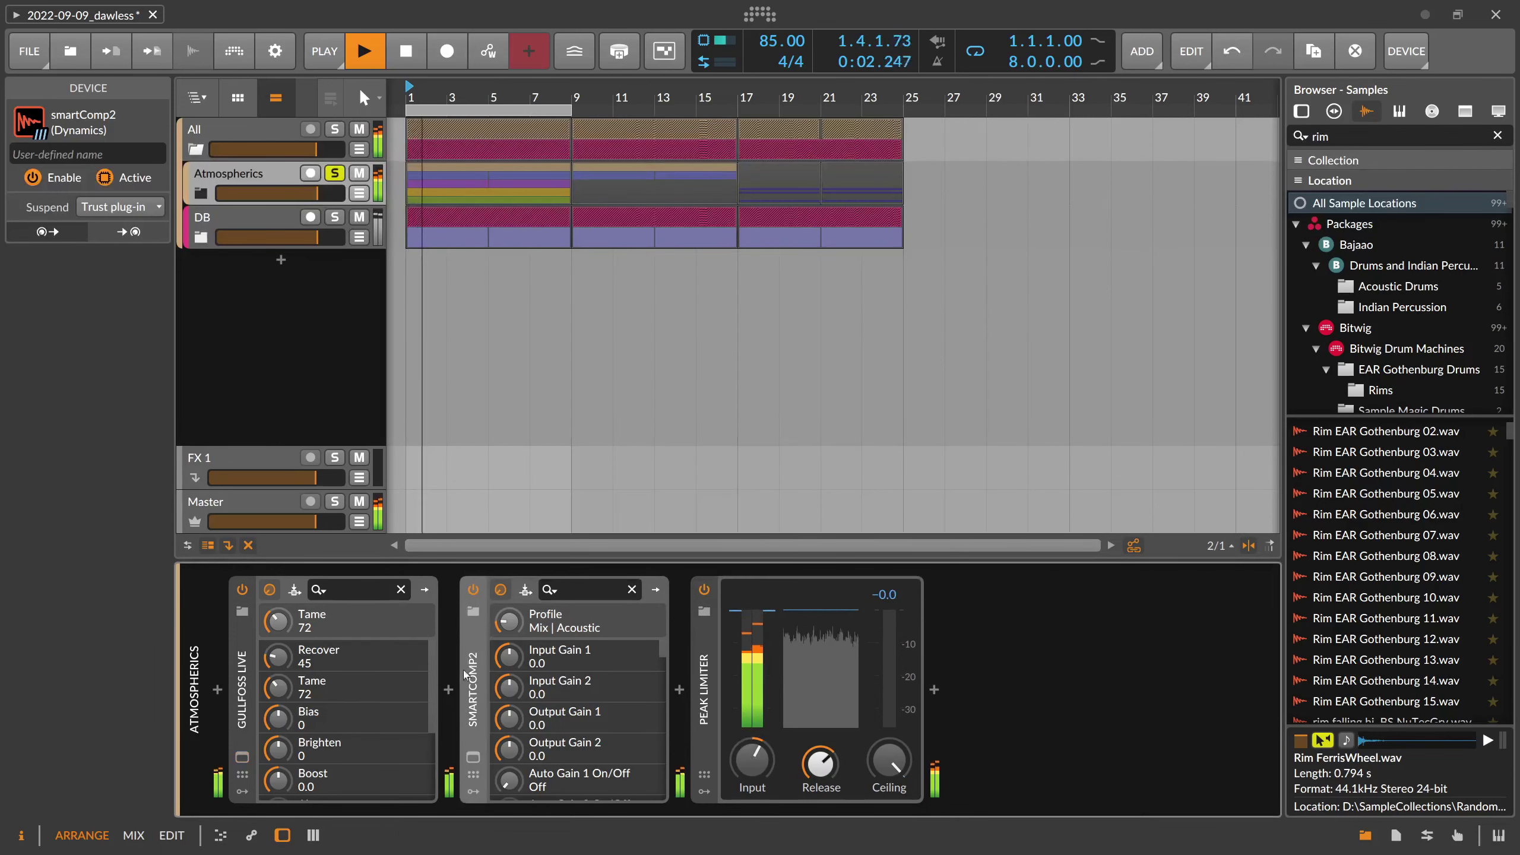
Show the smartComp2 and Gullfoss Live windows and compare the sound with Gullfoss Live disabled and enabled
left_click(500, 590)
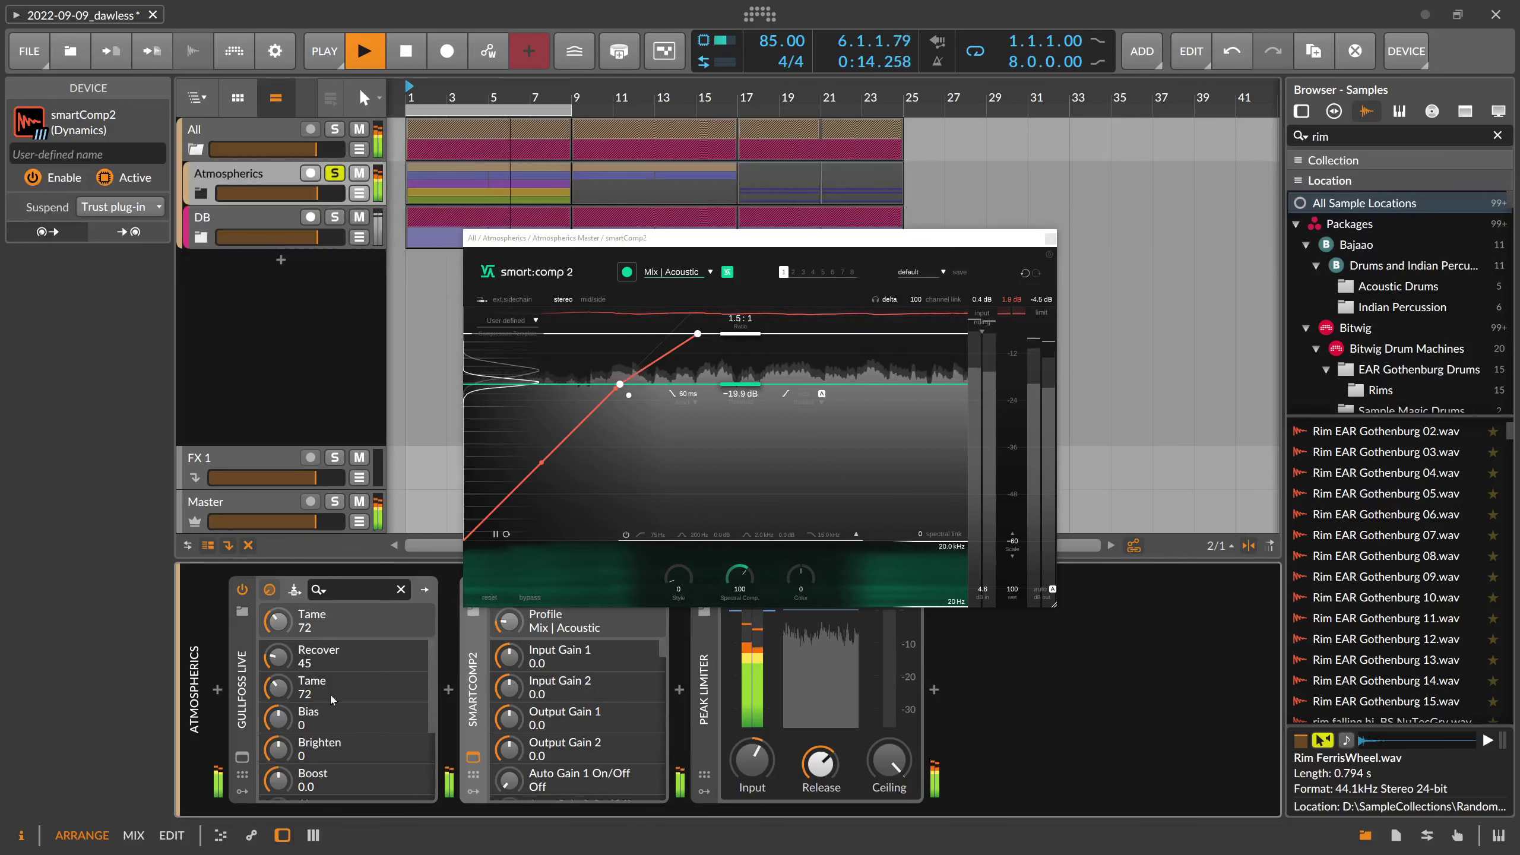
left_click(242, 757)
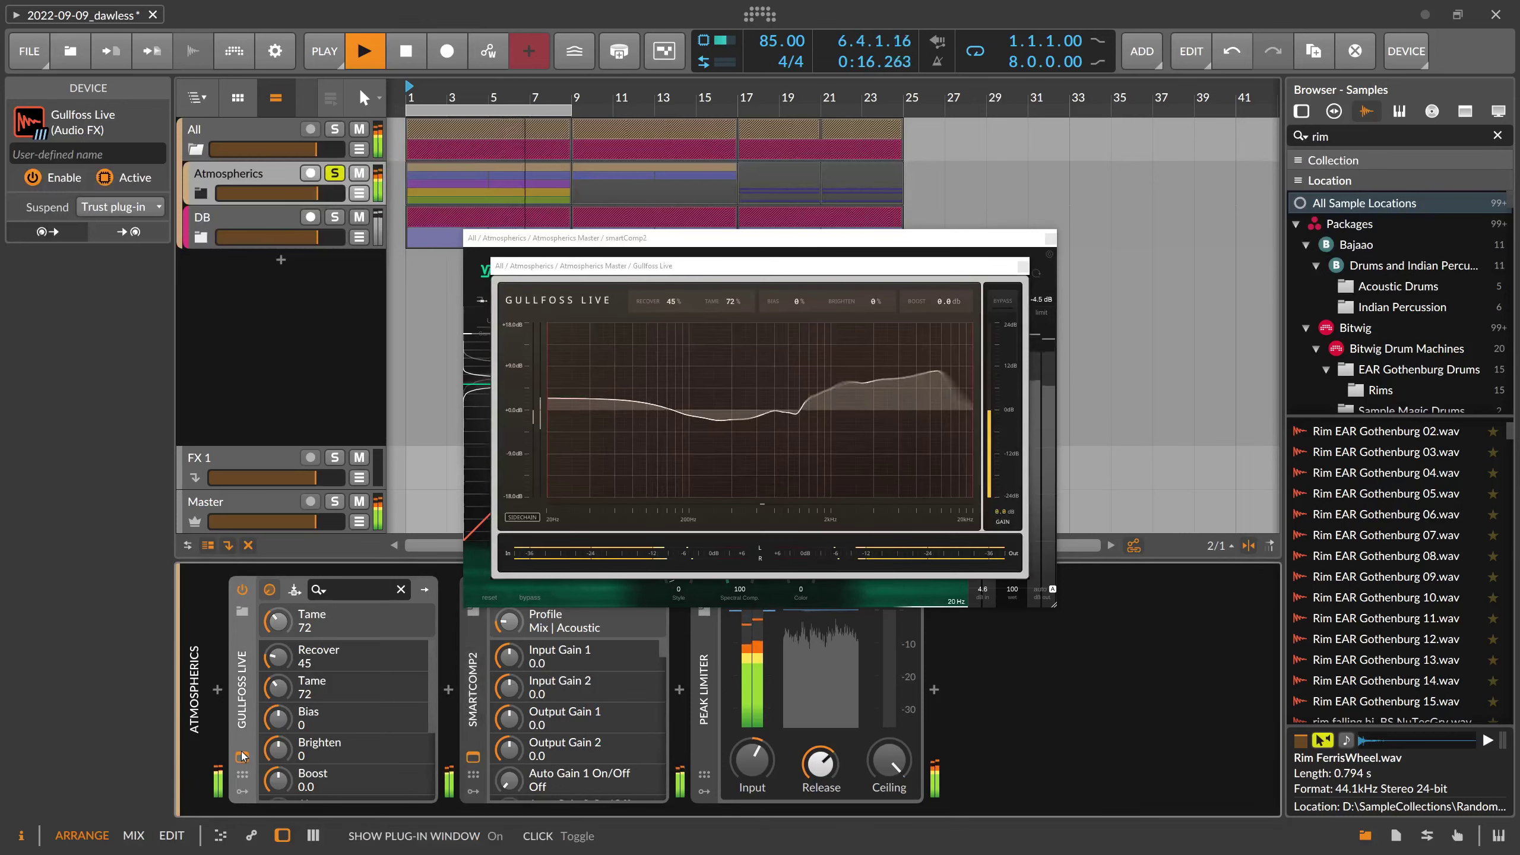
left_click(242, 757)
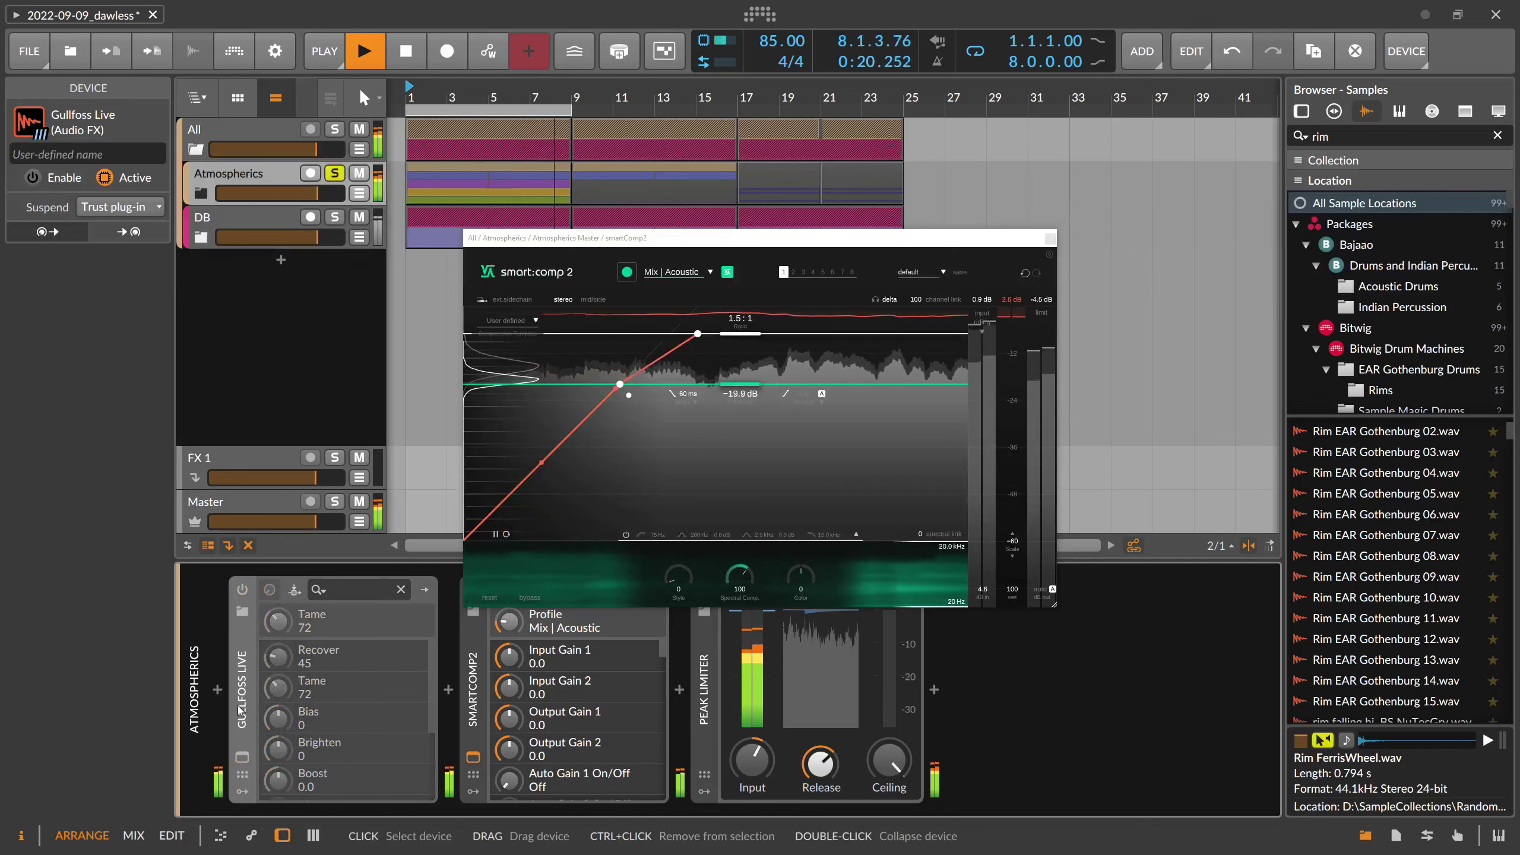
left_click(242, 757)
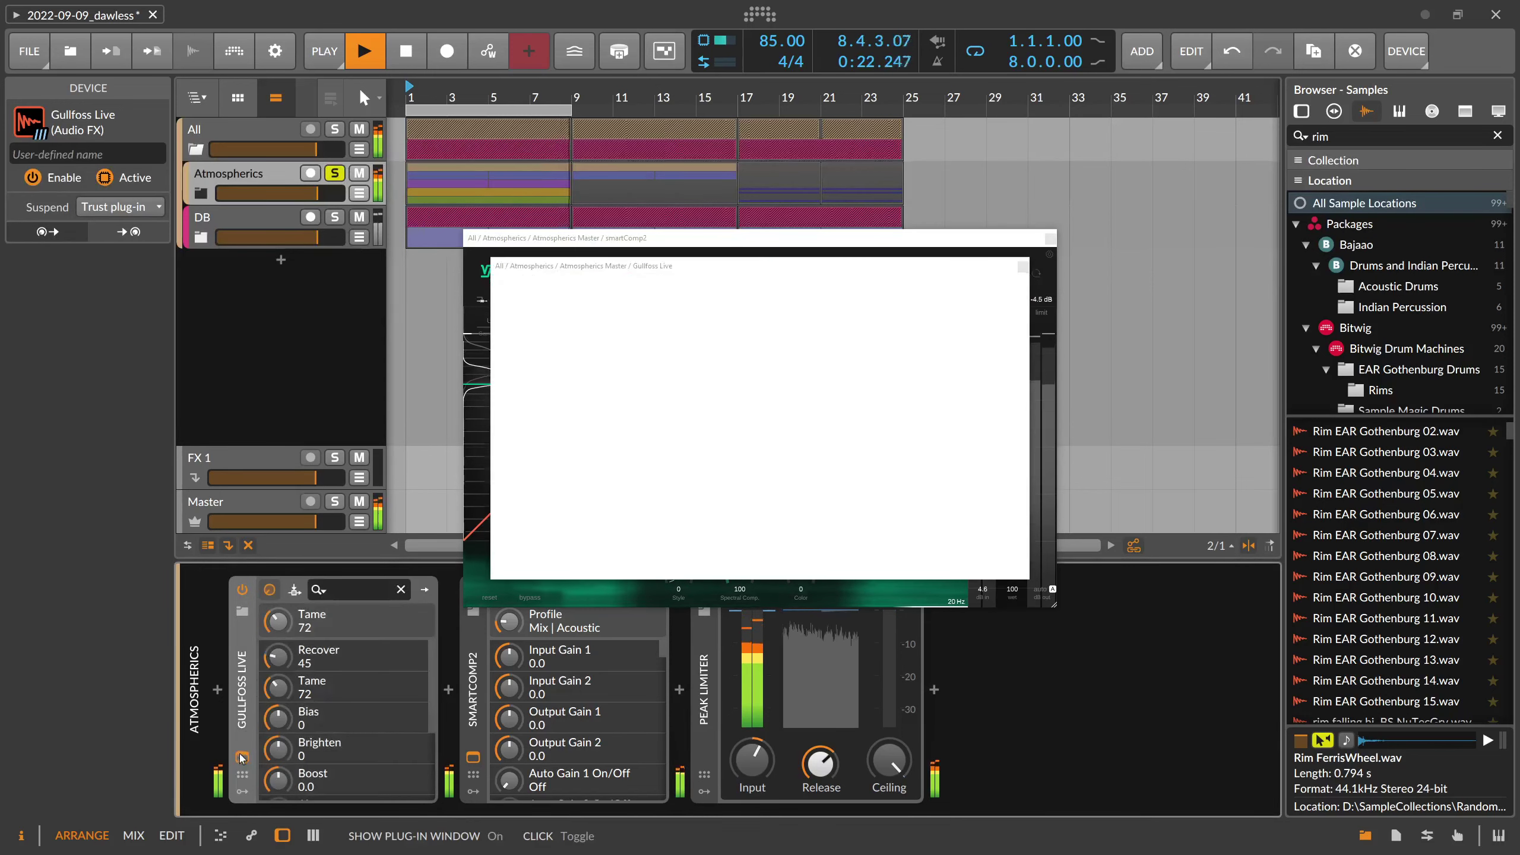
Reduce Gullfoss Live's Recover to 17 and Tame to 18, and close both plug-in windows
left_click_drag(731, 311, 676, 330)
left_click(681, 311)
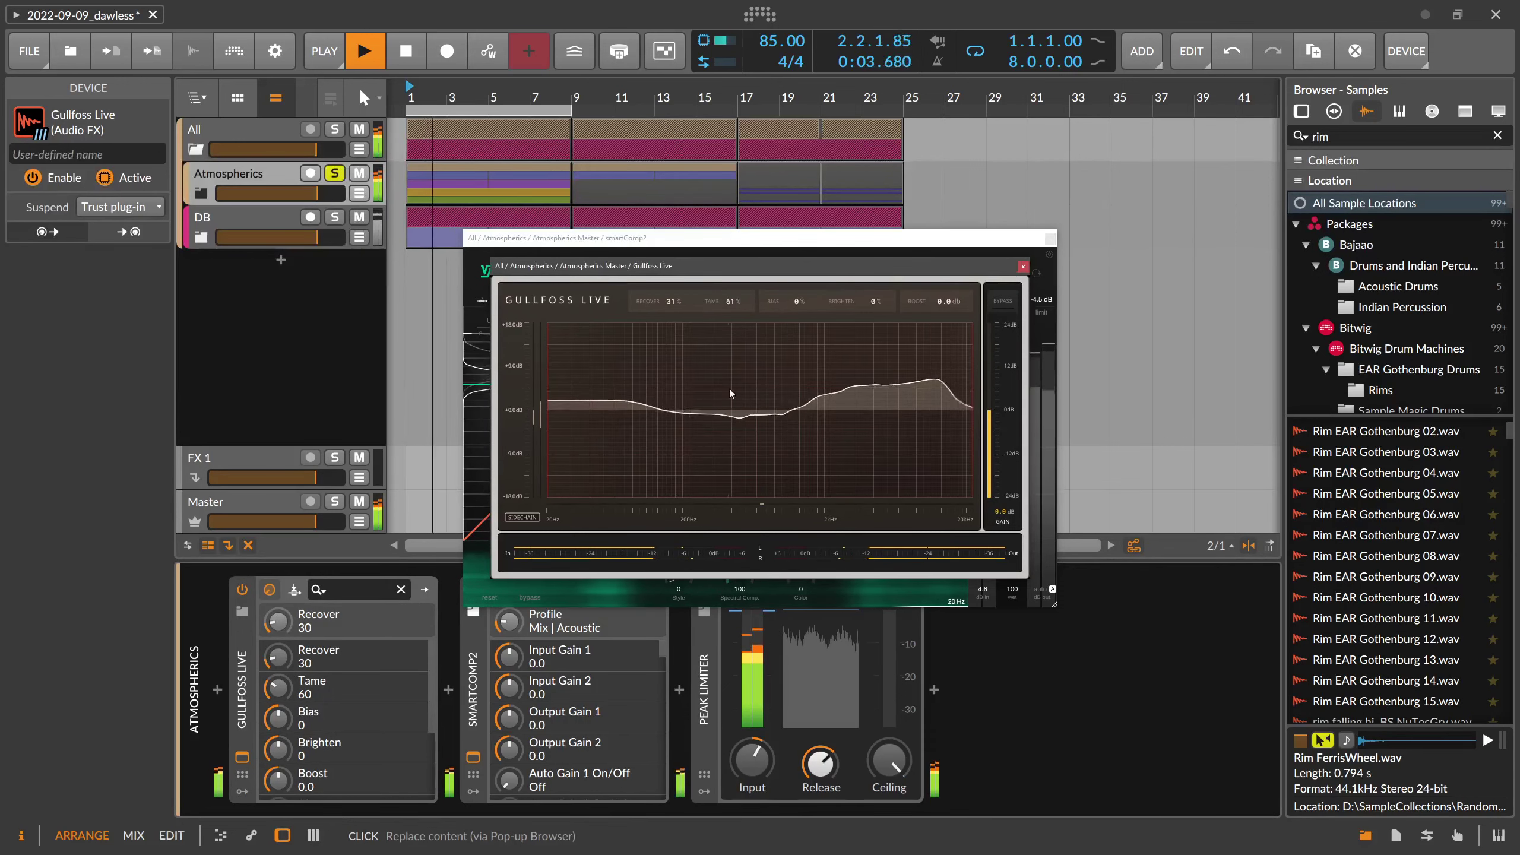
left_click_drag(731, 301, 730, 310)
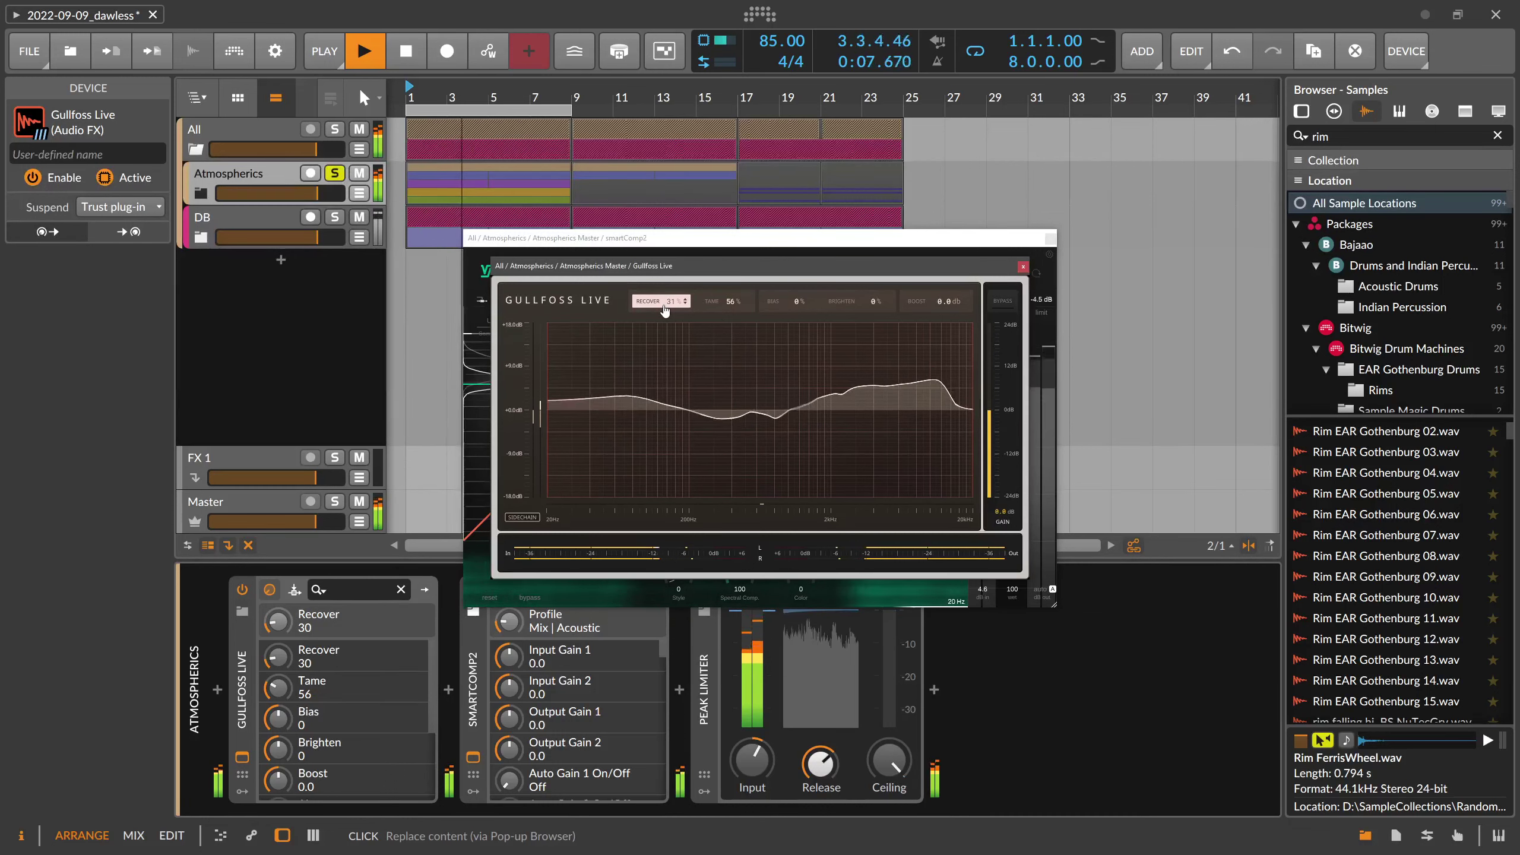
left_click_drag(664, 309, 721, 314)
left_click(683, 311)
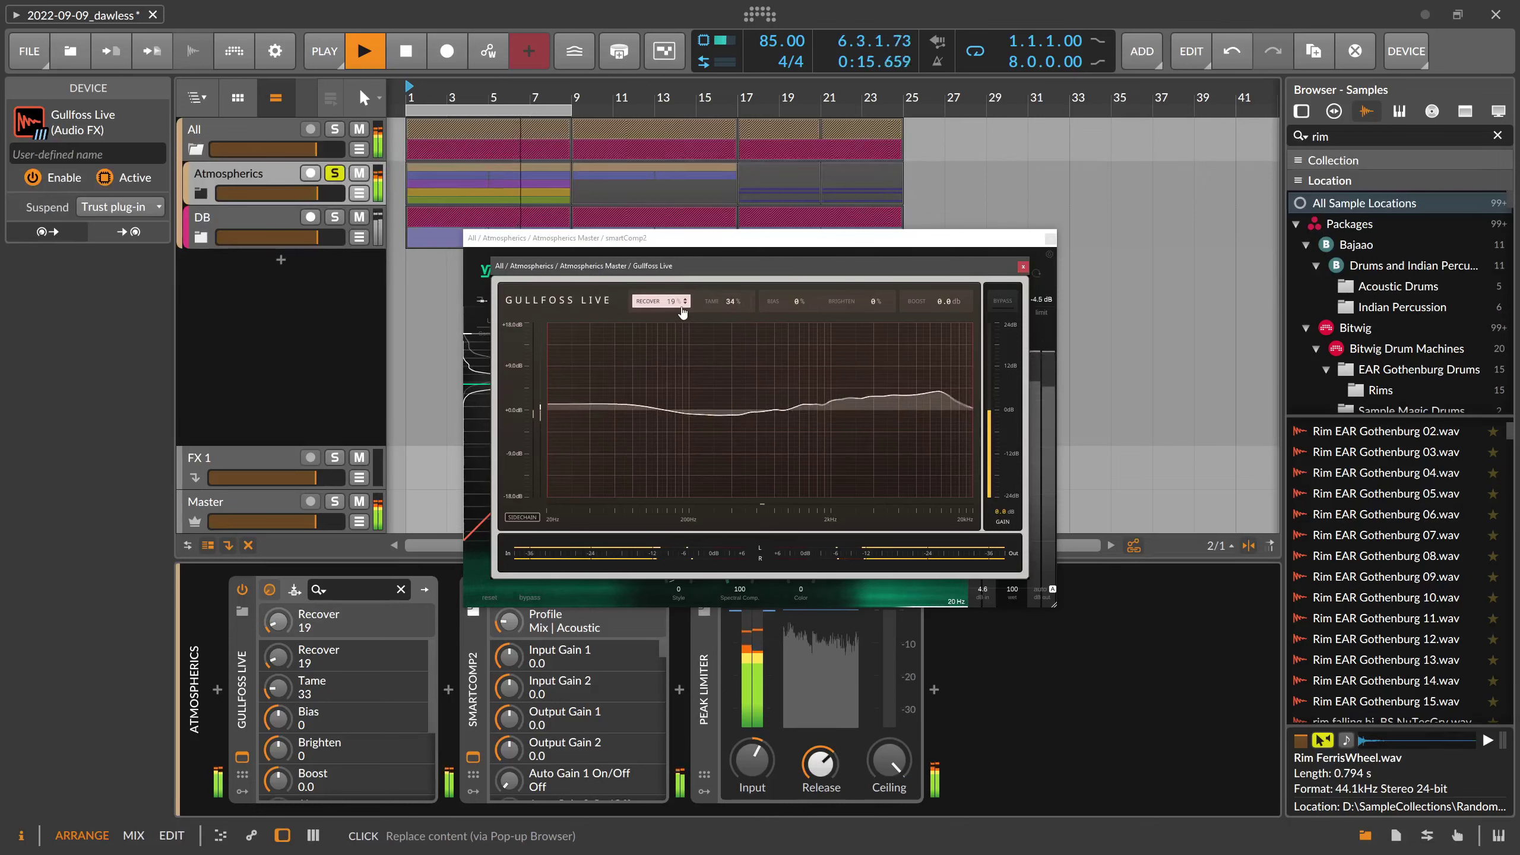
left_click_drag(729, 301, 726, 324)
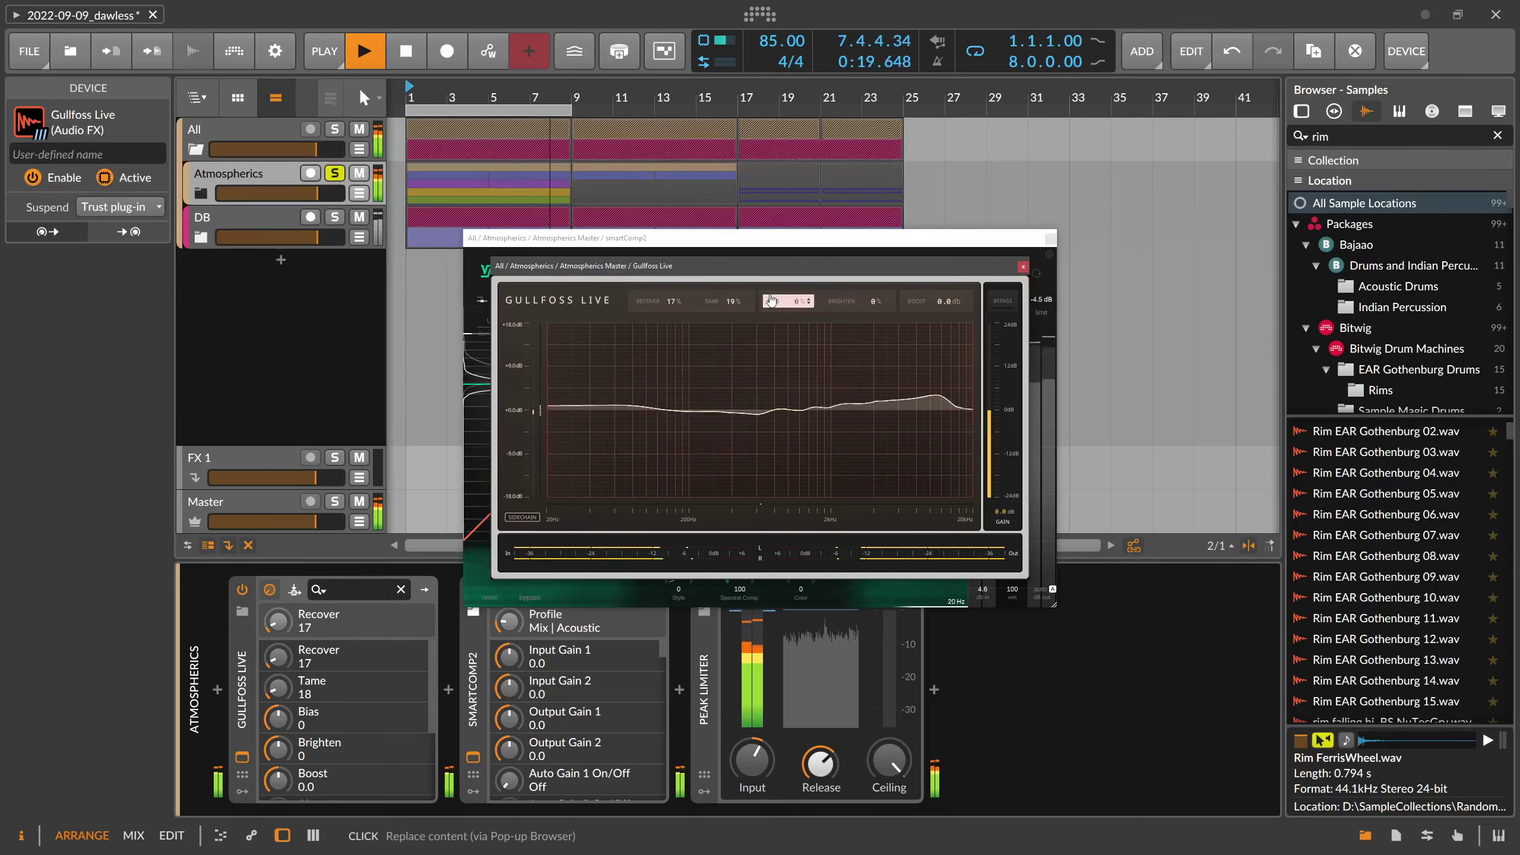
left_click(1023, 267)
left_click(1050, 238)
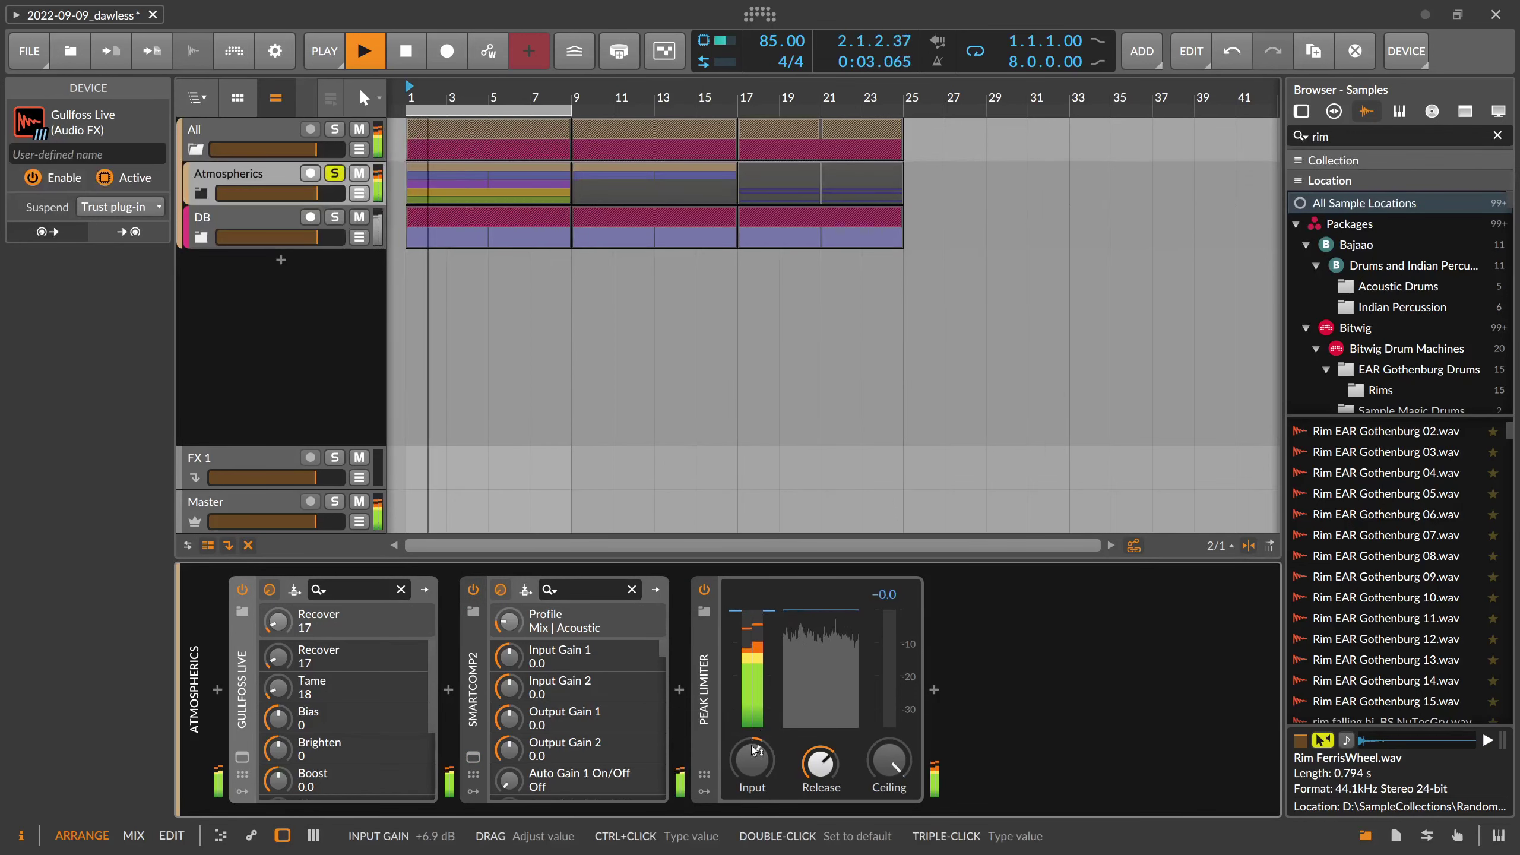
Unsolo the Atmospherics group and lower its Peak Limiter input gain to 3.1 dB against the full mix
left_click(479, 697)
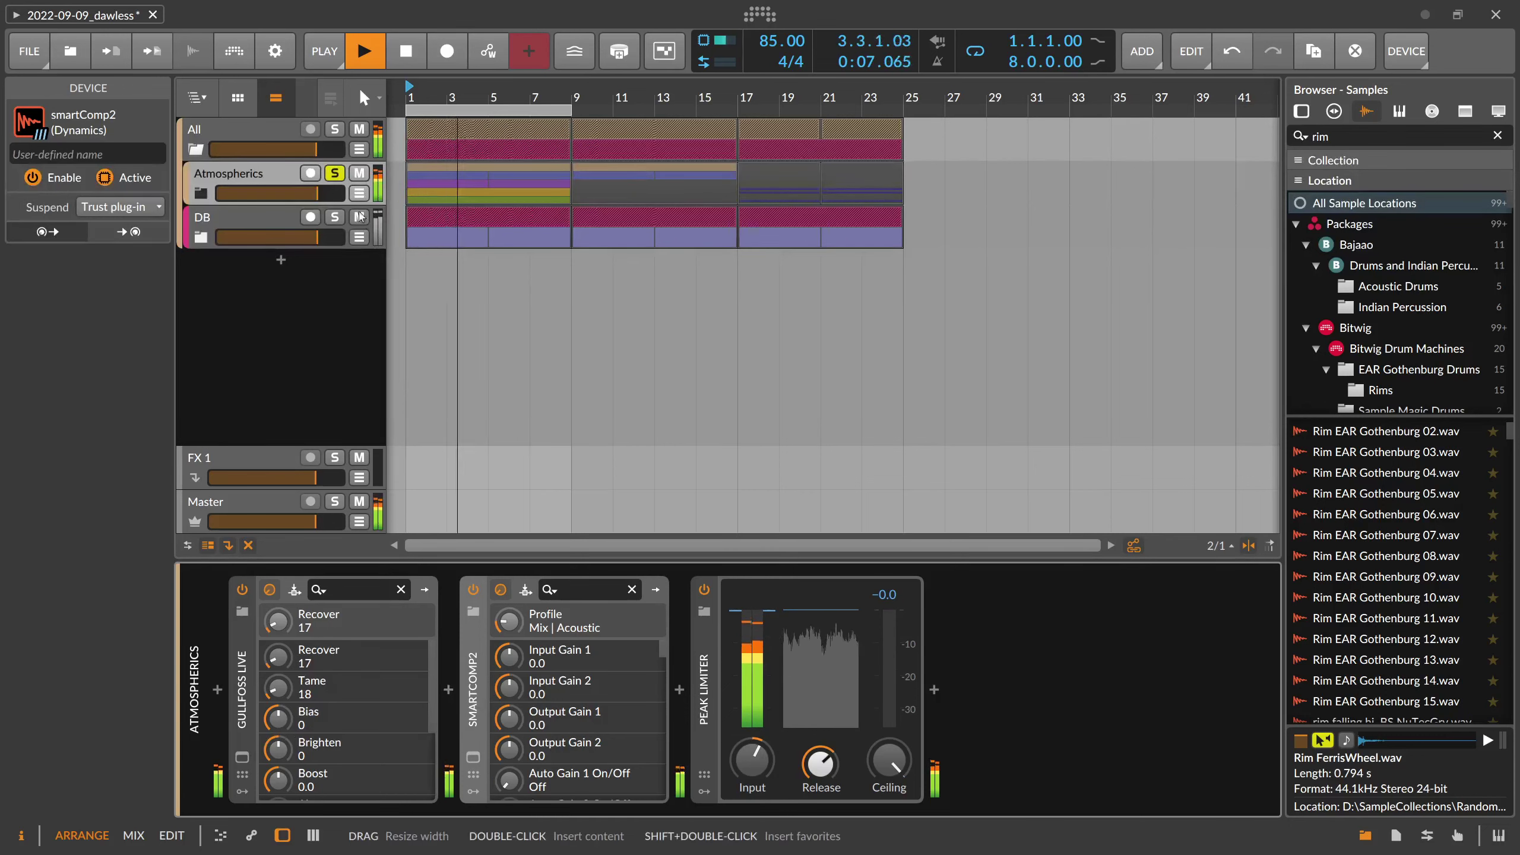
left_click(265, 173)
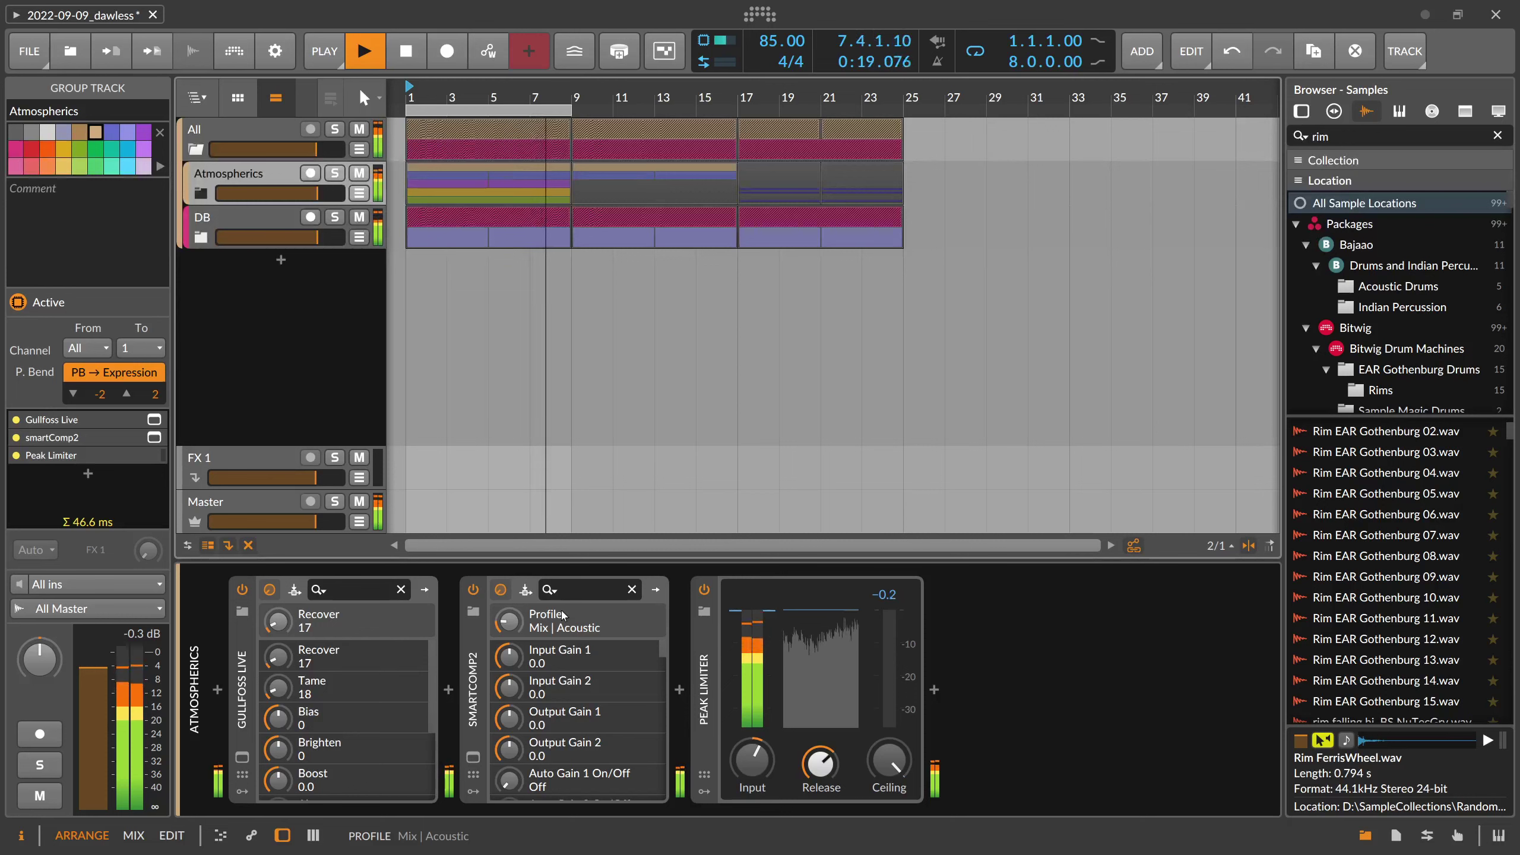
left_click_drag(756, 753, 756, 749)
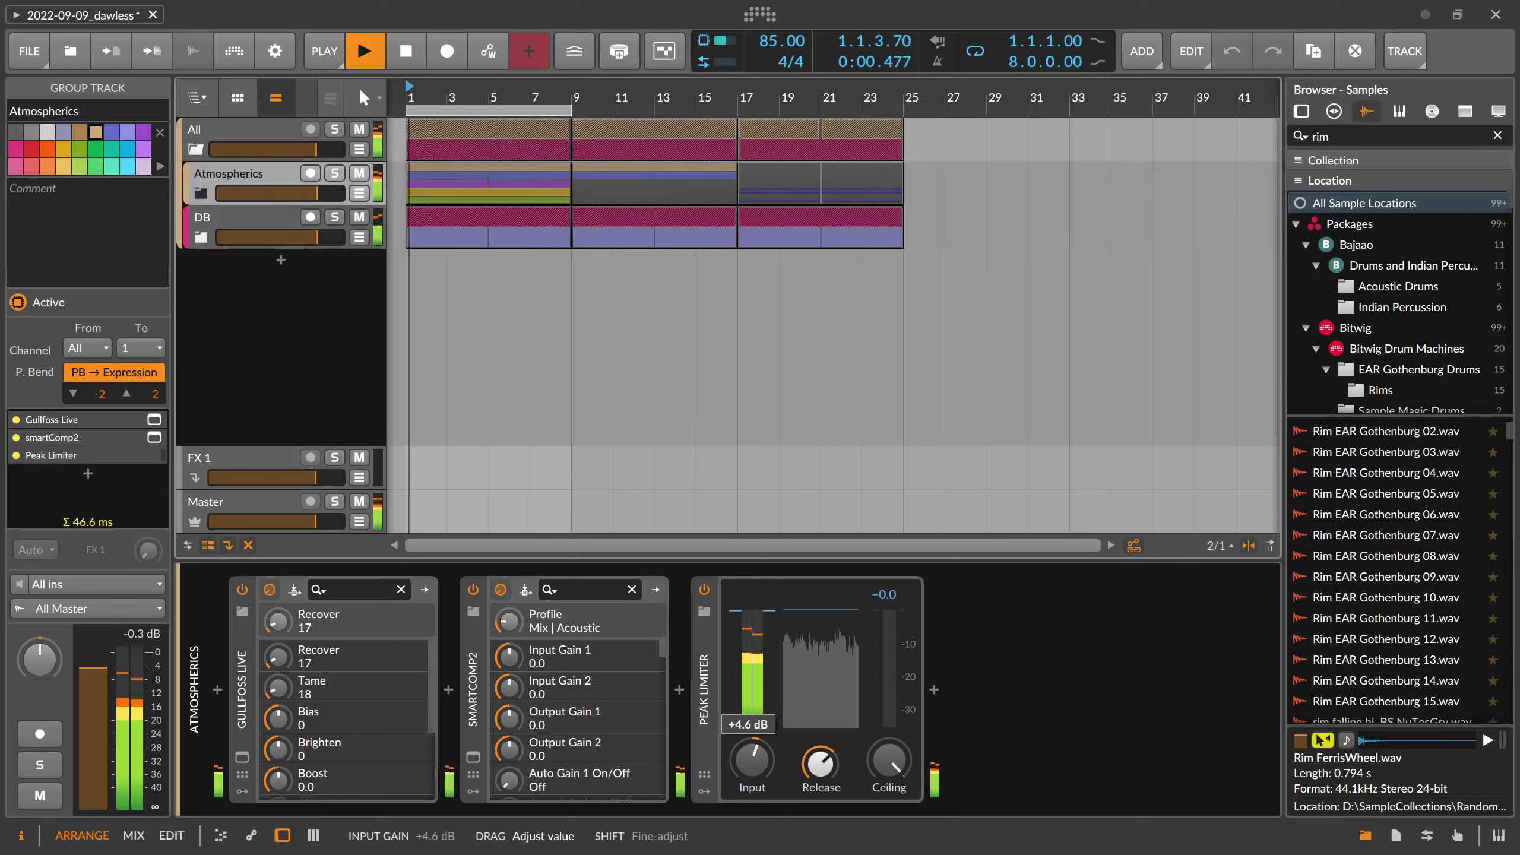
left_click_drag(756, 754, 756, 754)
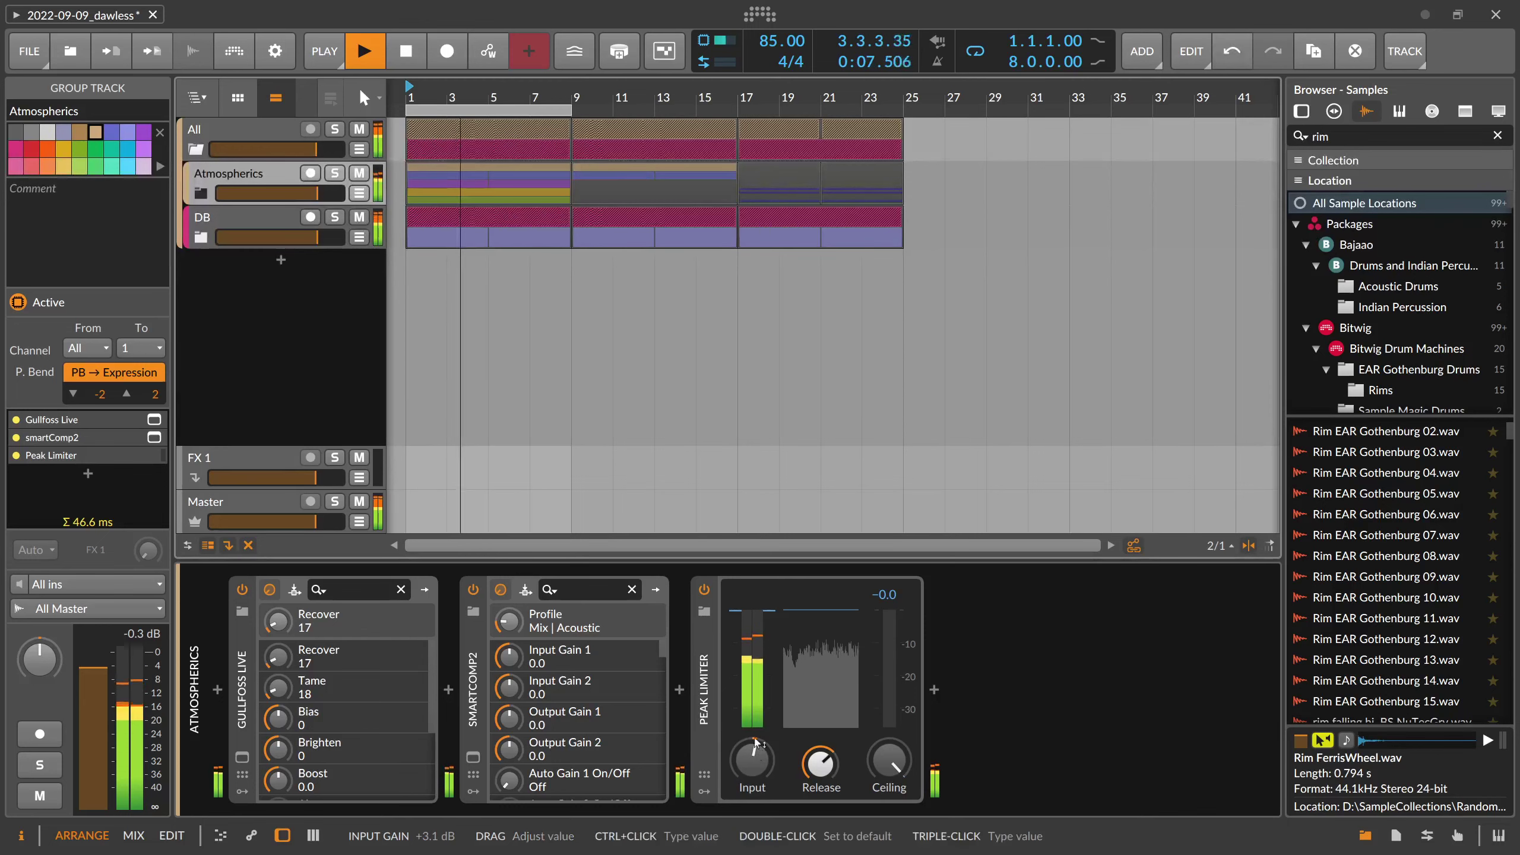
Check the DB group's device chain and set the Atmospherics Peak Limiter's input gain to 2.8 dB
left_click(270, 223)
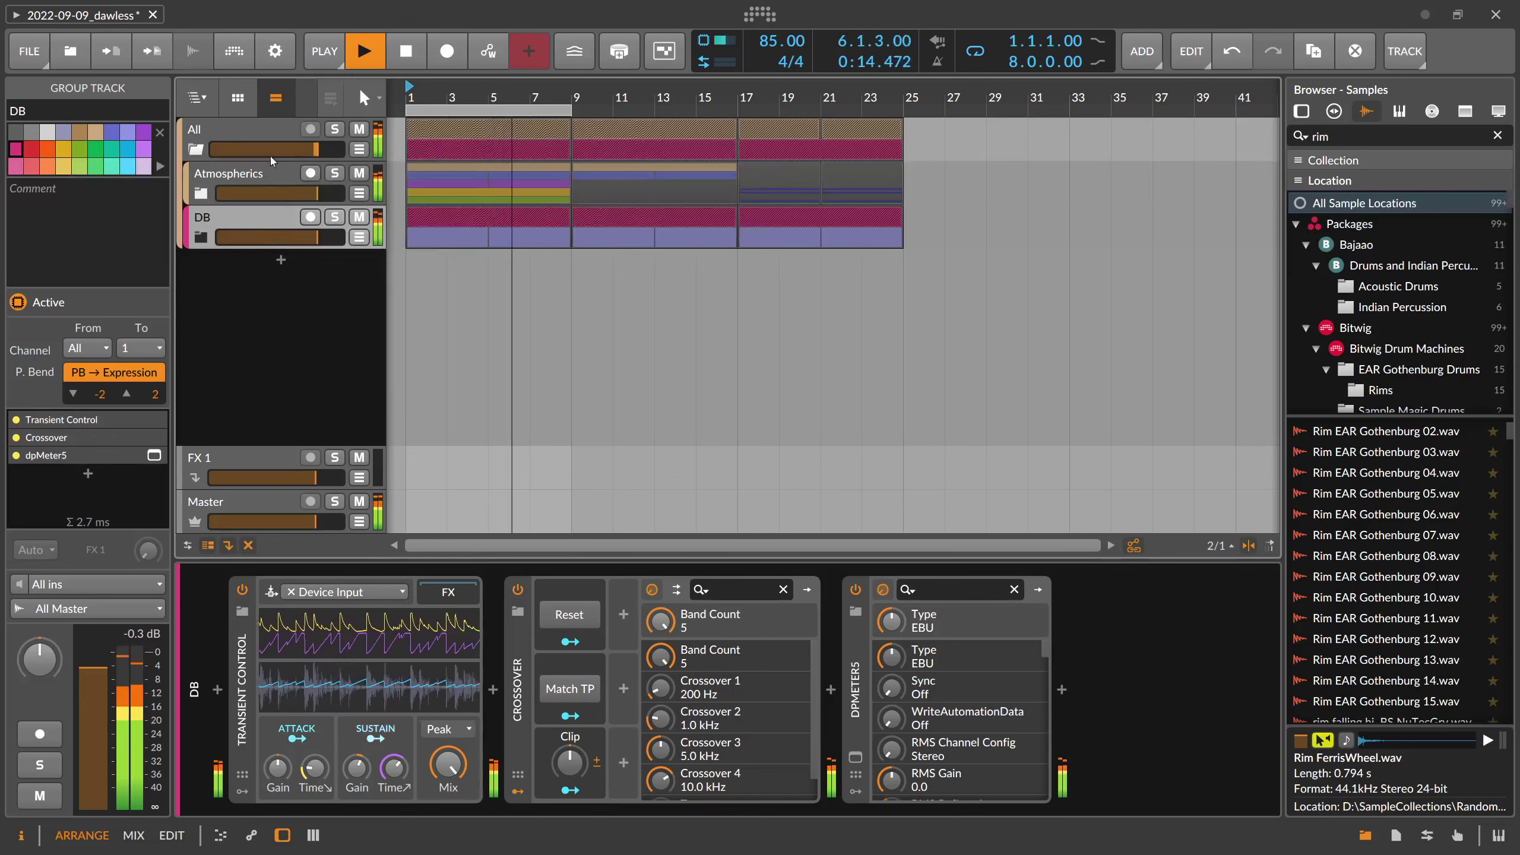
key("Up")
mouse_move(753, 759)
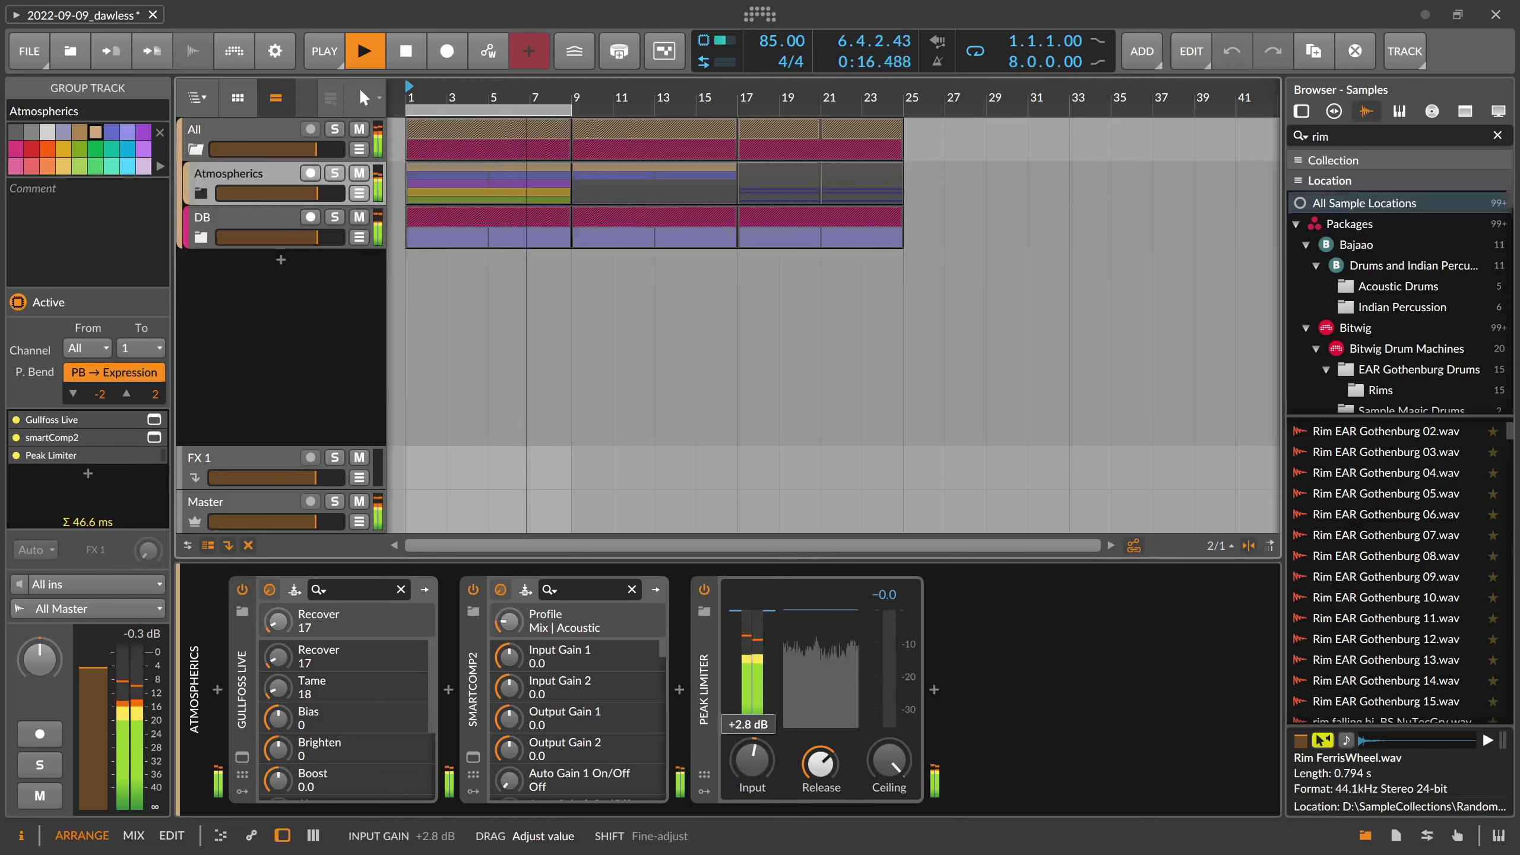
Insert an EQ-2 before the Peak Limiter and make its low band a steep low cut at 149 Hz
left_click(680, 711)
type("eq")
key("Return")
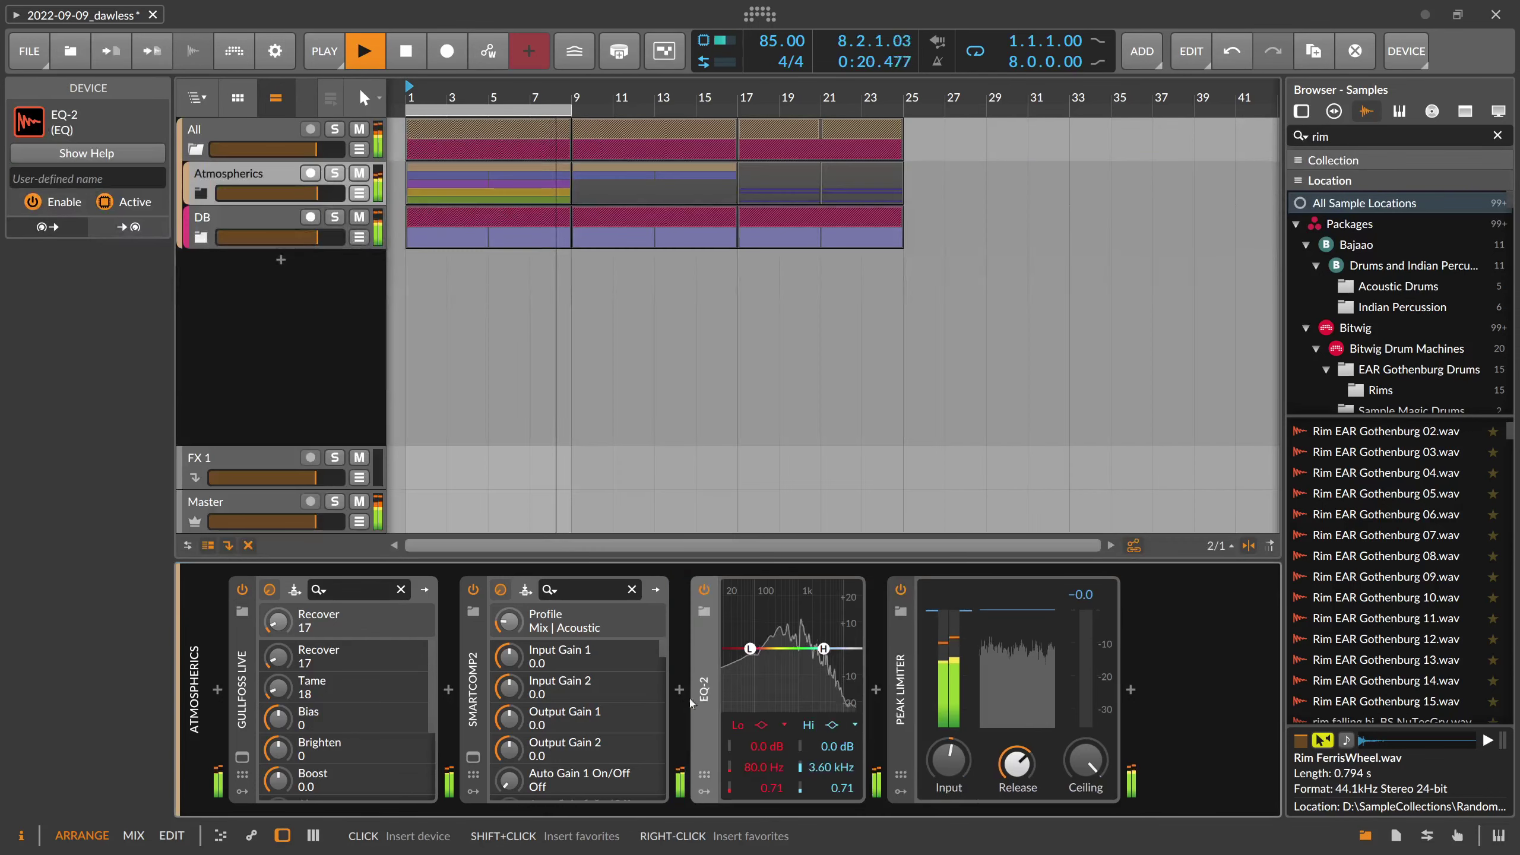
left_click(761, 724)
left_click(790, 744)
left_click_drag(764, 767, 764, 749)
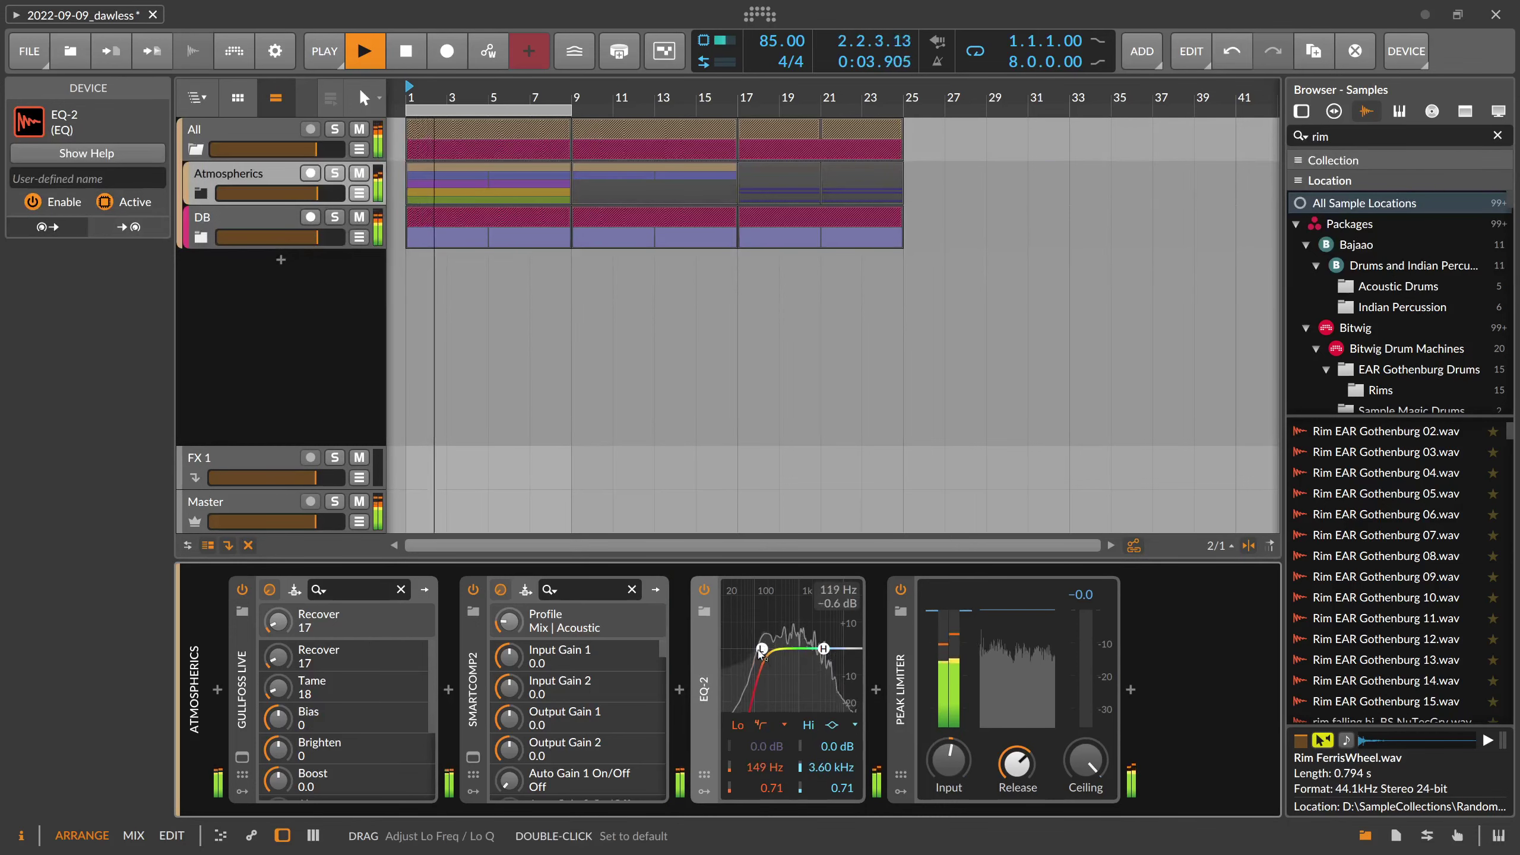
Switch the EQ-2 low band to a gentler low-cut shape with a frequency of 106 Hz and a Q of 0.55
left_click(761, 725)
left_click(779, 742)
left_click_drag(764, 767, 765, 763)
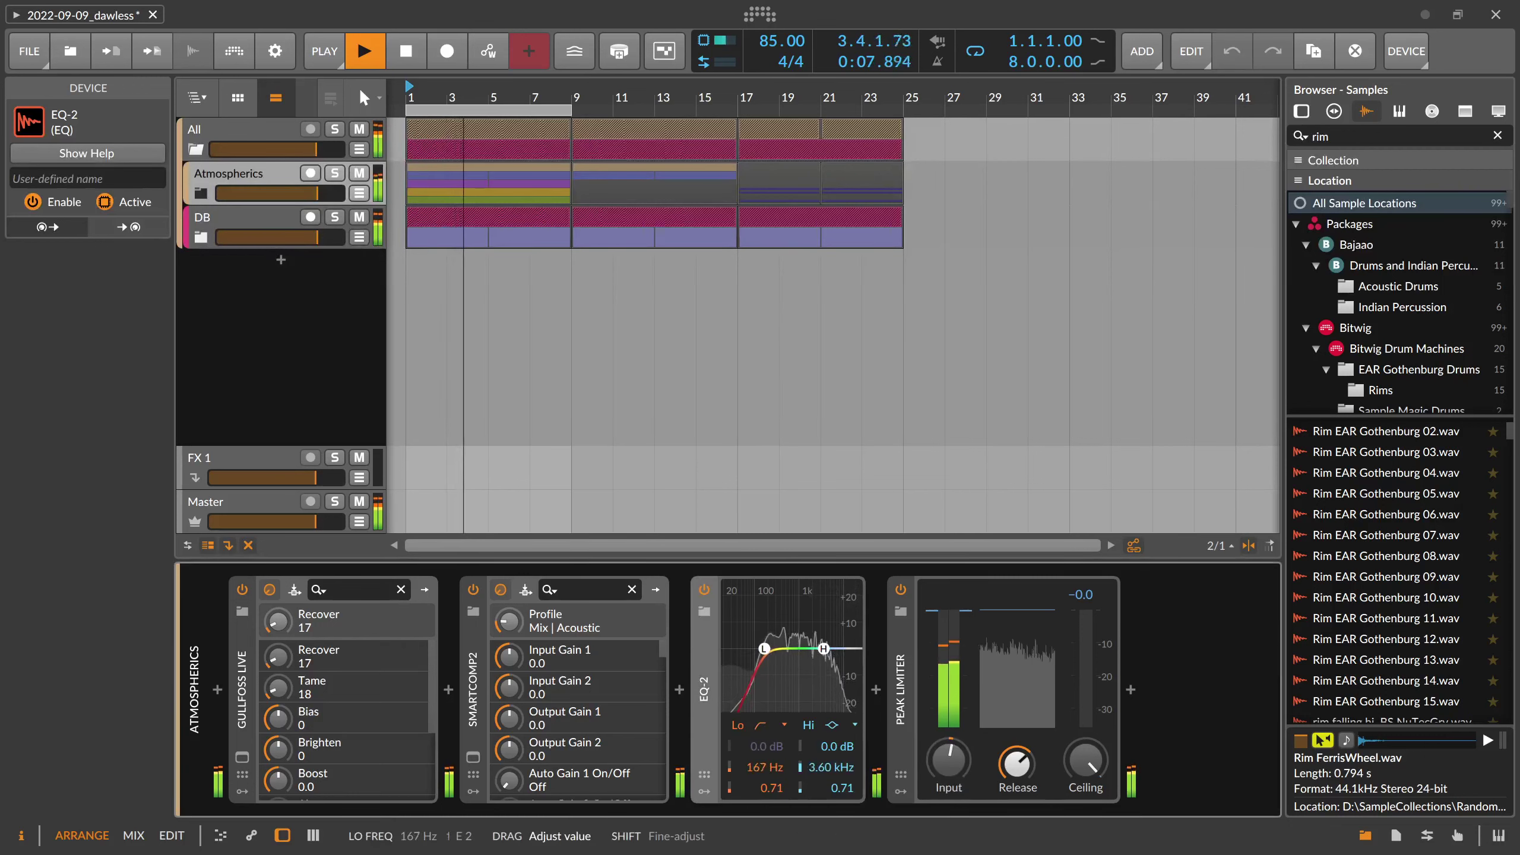
left_click(759, 726)
left_click(784, 747)
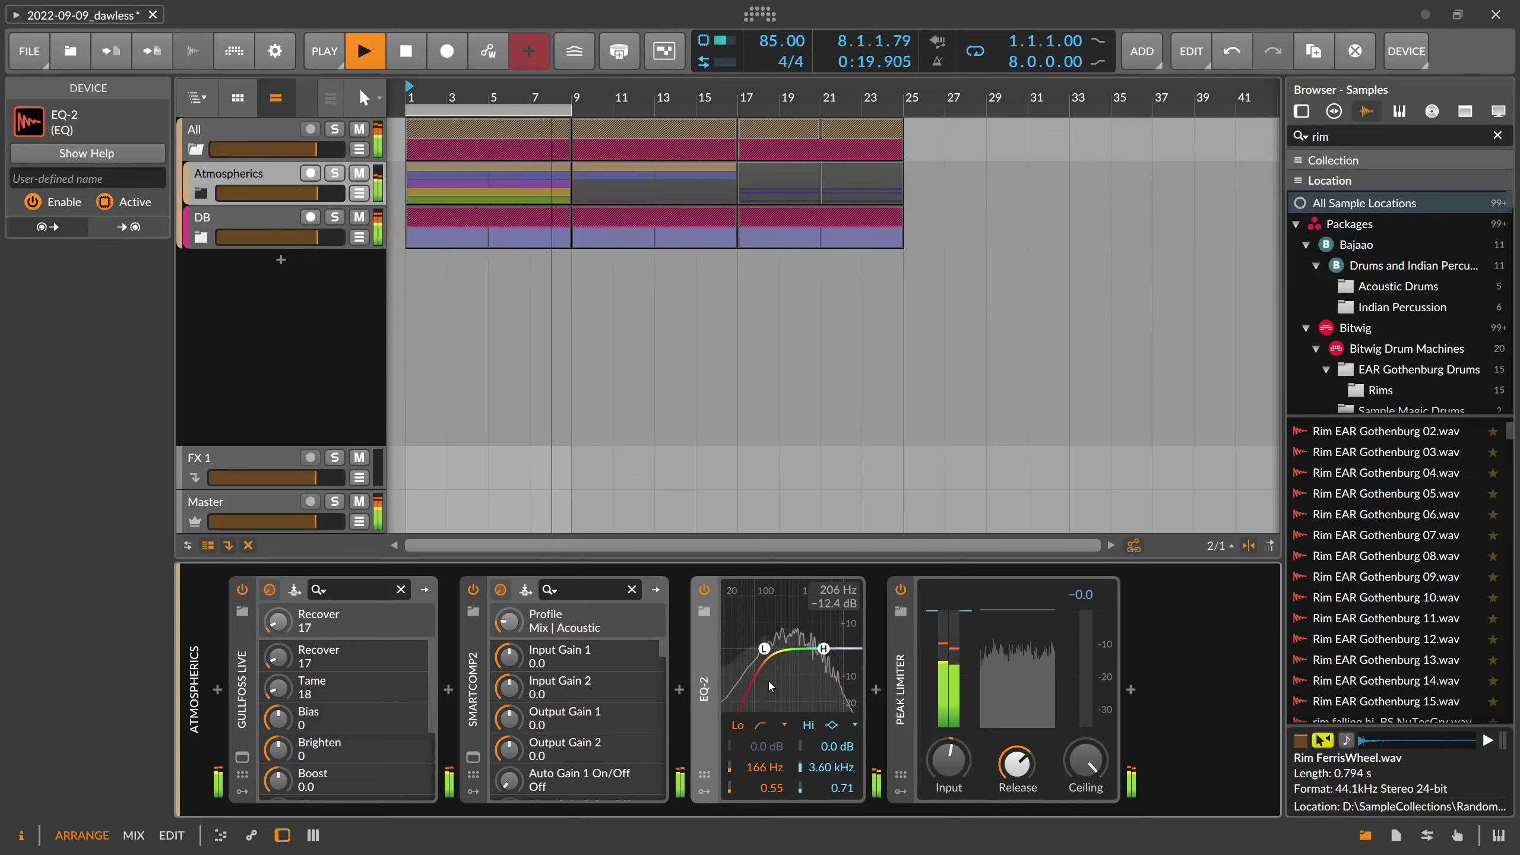
mouse_move(764, 648)
left_mouse_down()
mouse_move(789, 648)
mouse_move(755, 648)
left_mouse_up()
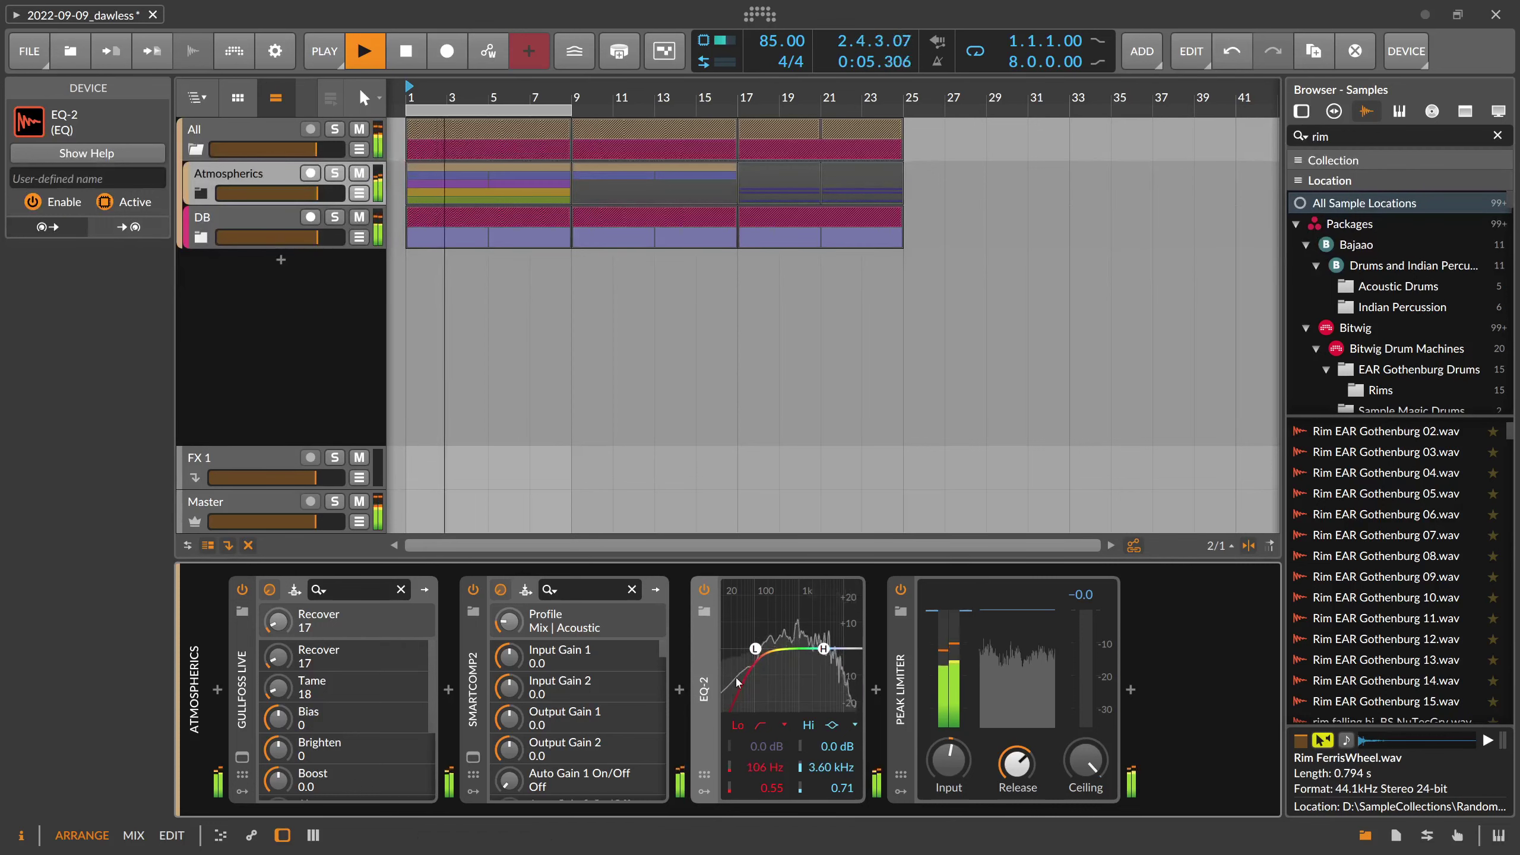
Set the Atmospherics EQ-2 low cut to 110 Hz and move the playback loop to start at bar 9
scroll(759, 770, "up", 1)
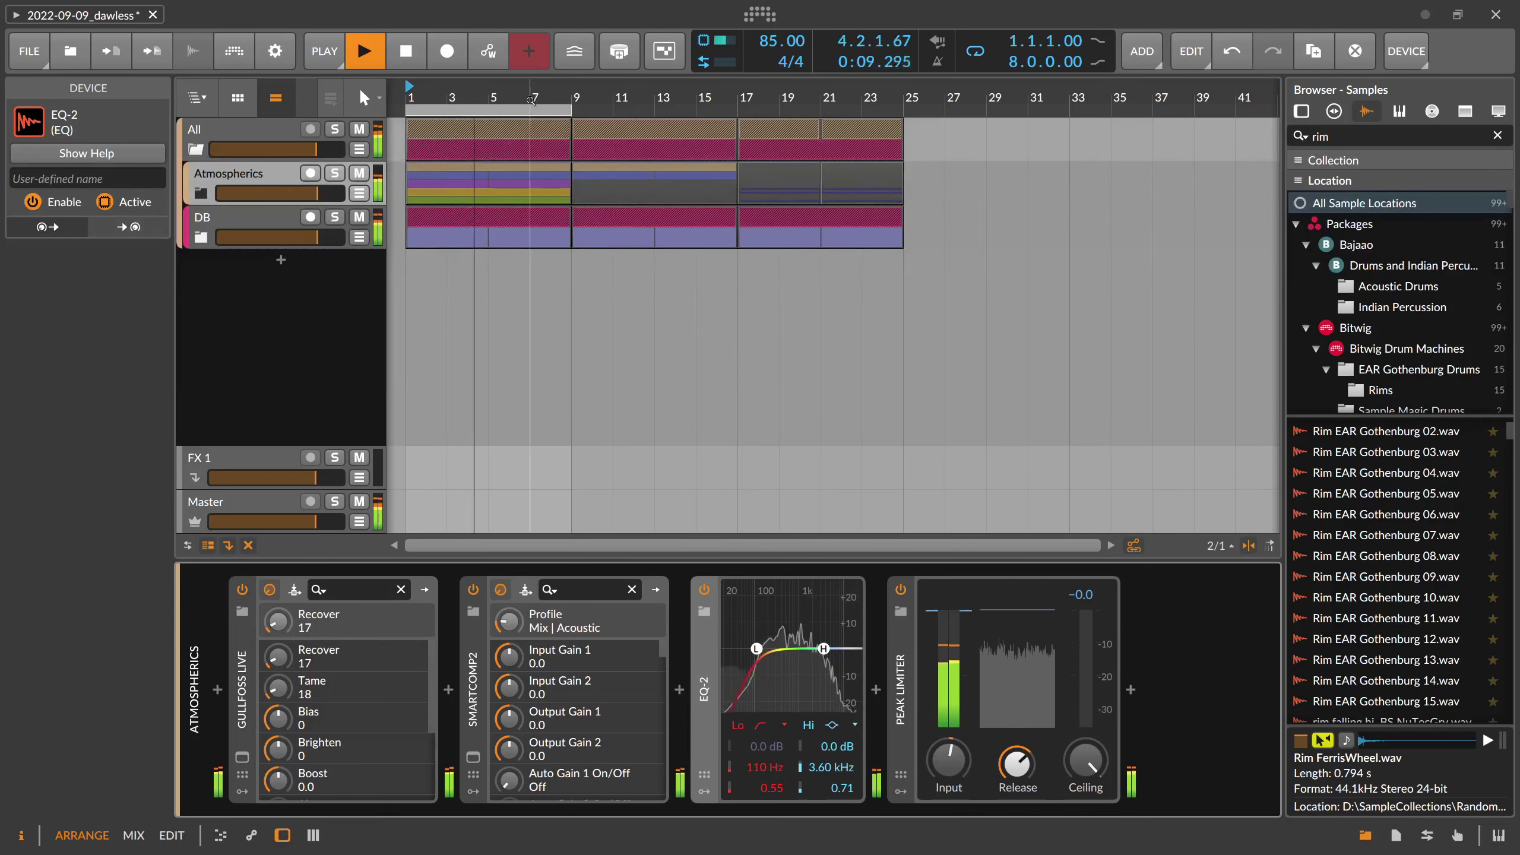
left_click_drag(522, 111, 687, 114)
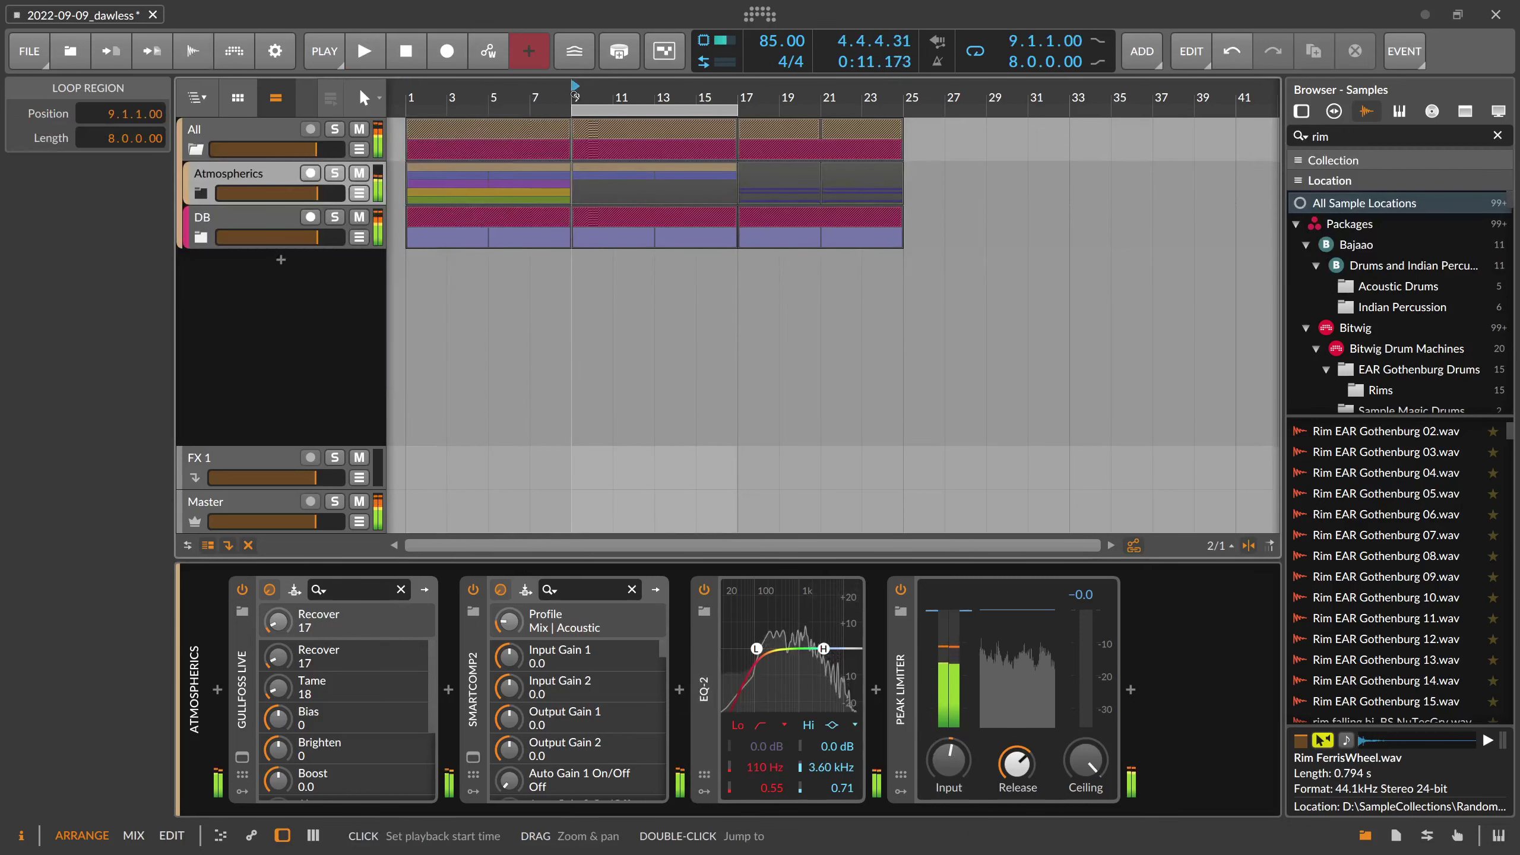
left_click(576, 98)
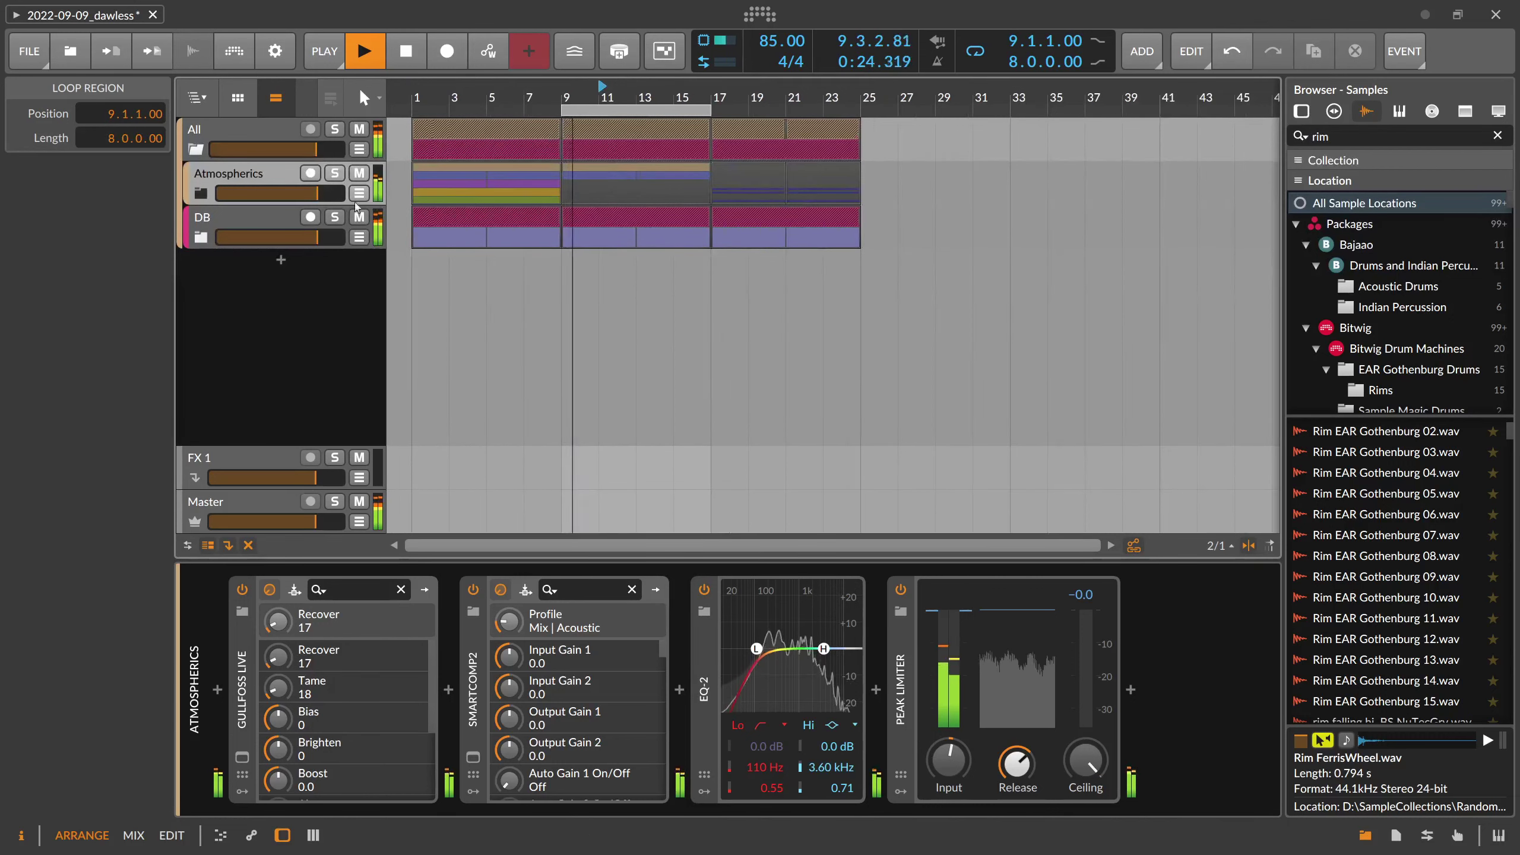
Inspect the DB and All groups' device chains and levels during playback, and stop the transport
left_click(278, 216)
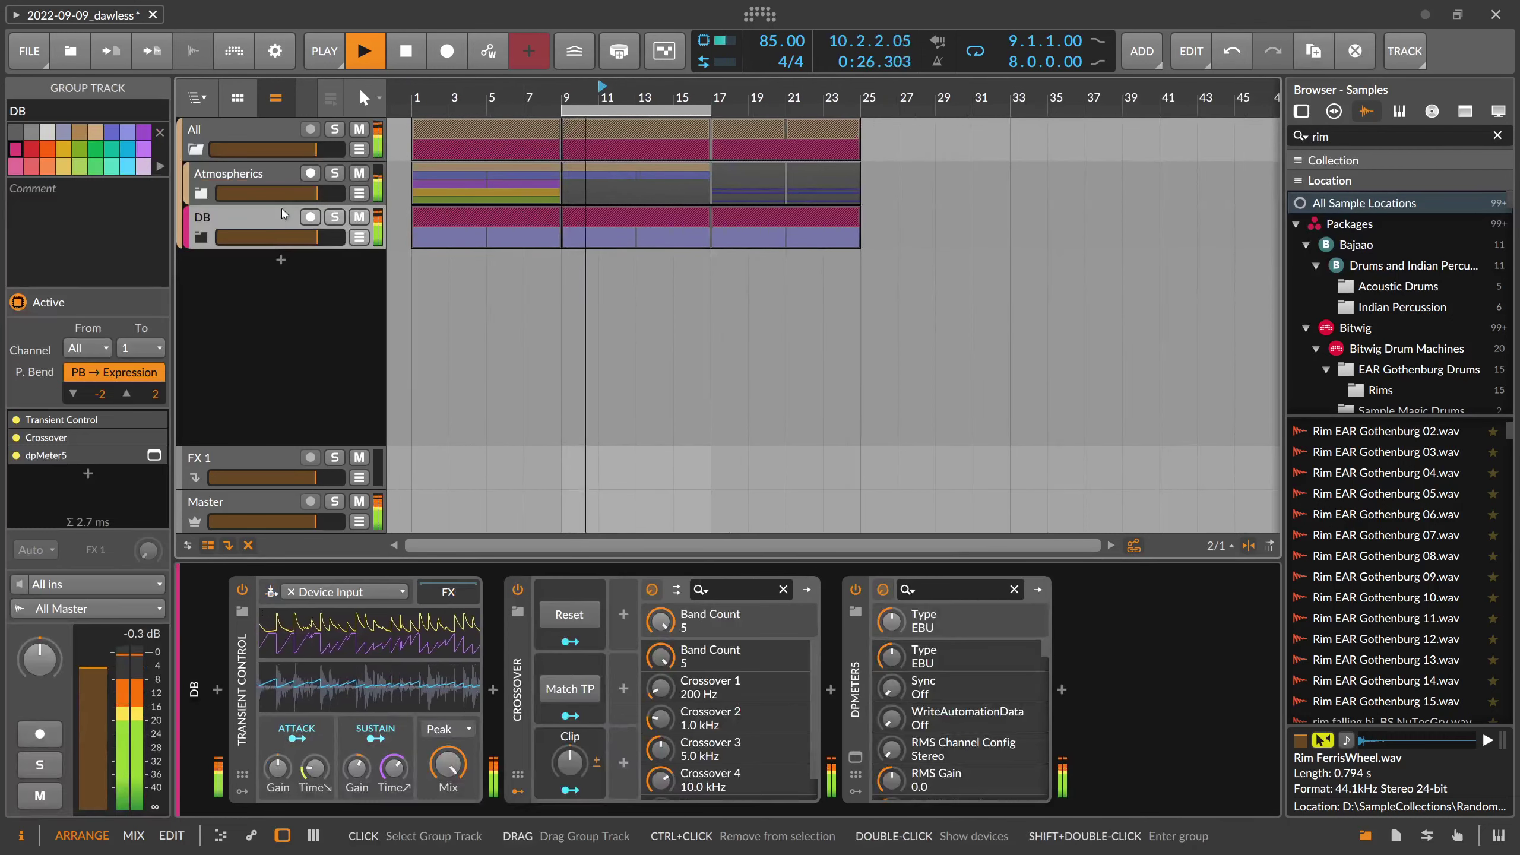
left_click(251, 148)
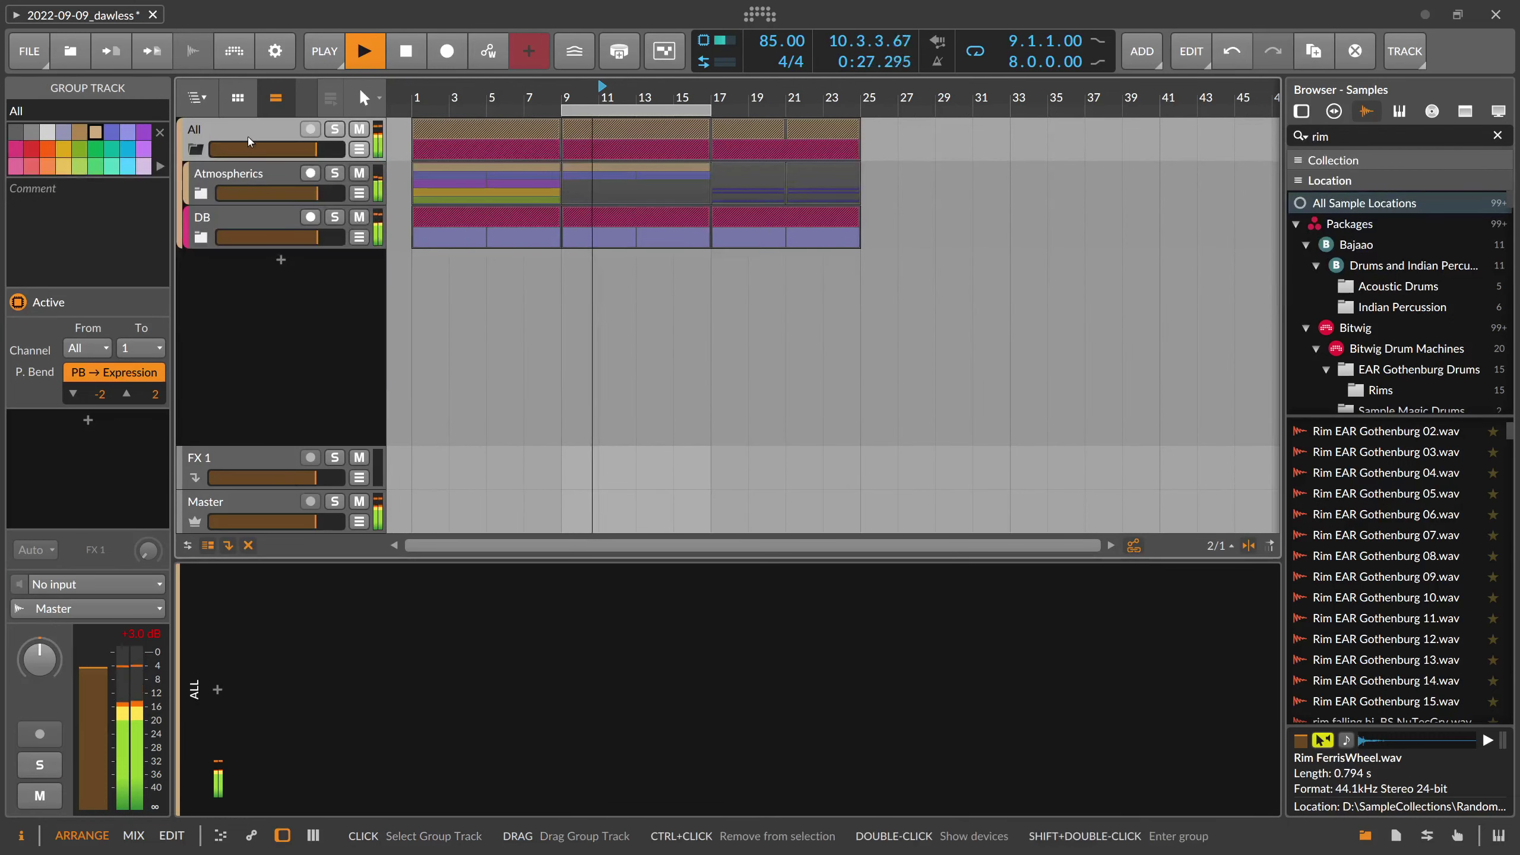
left_click(575, 115)
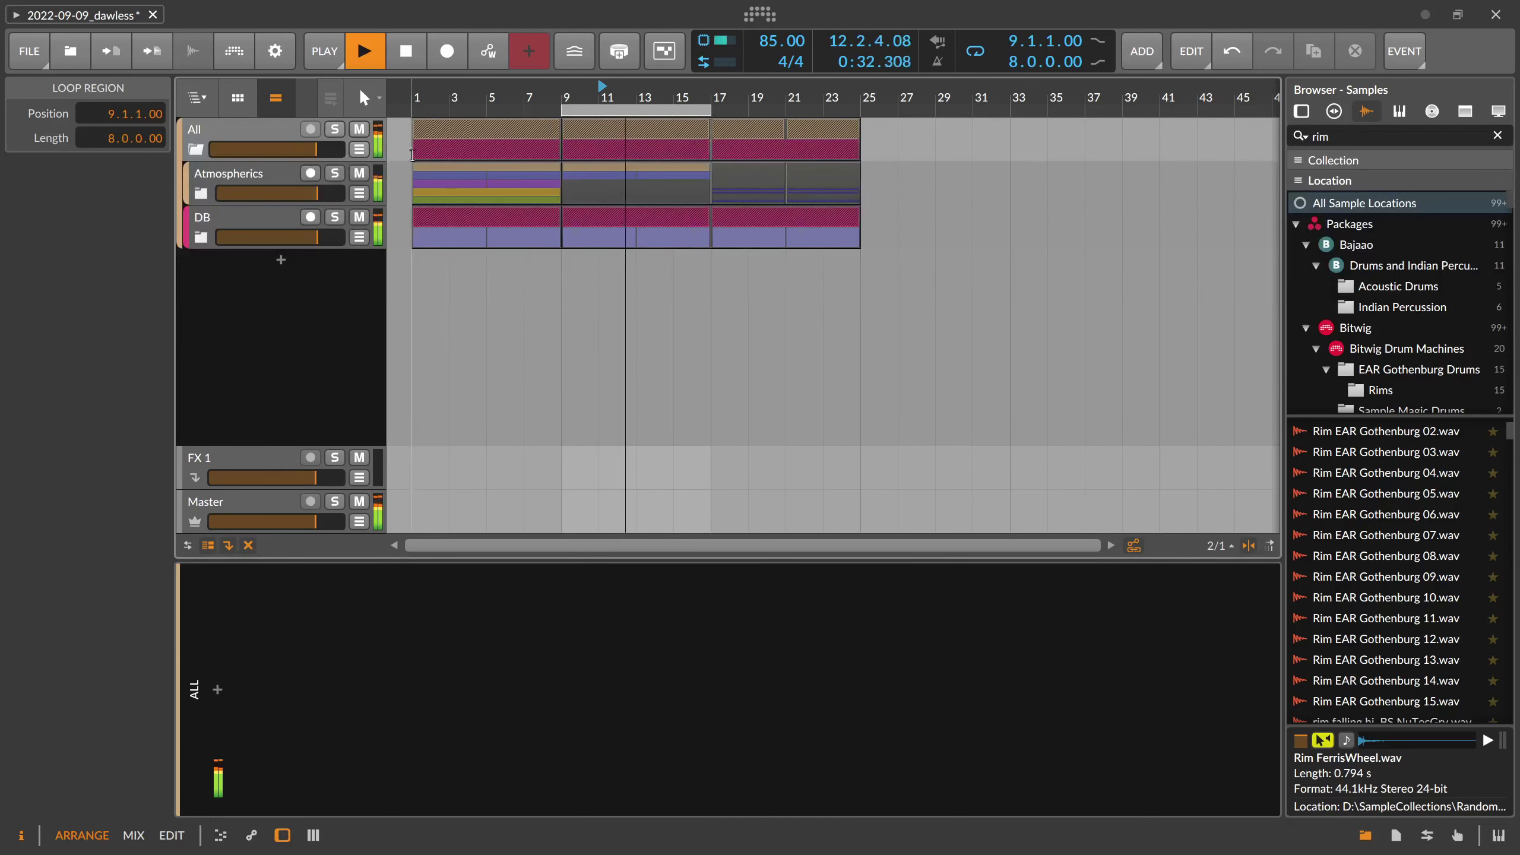
left_click(269, 136)
key("space")
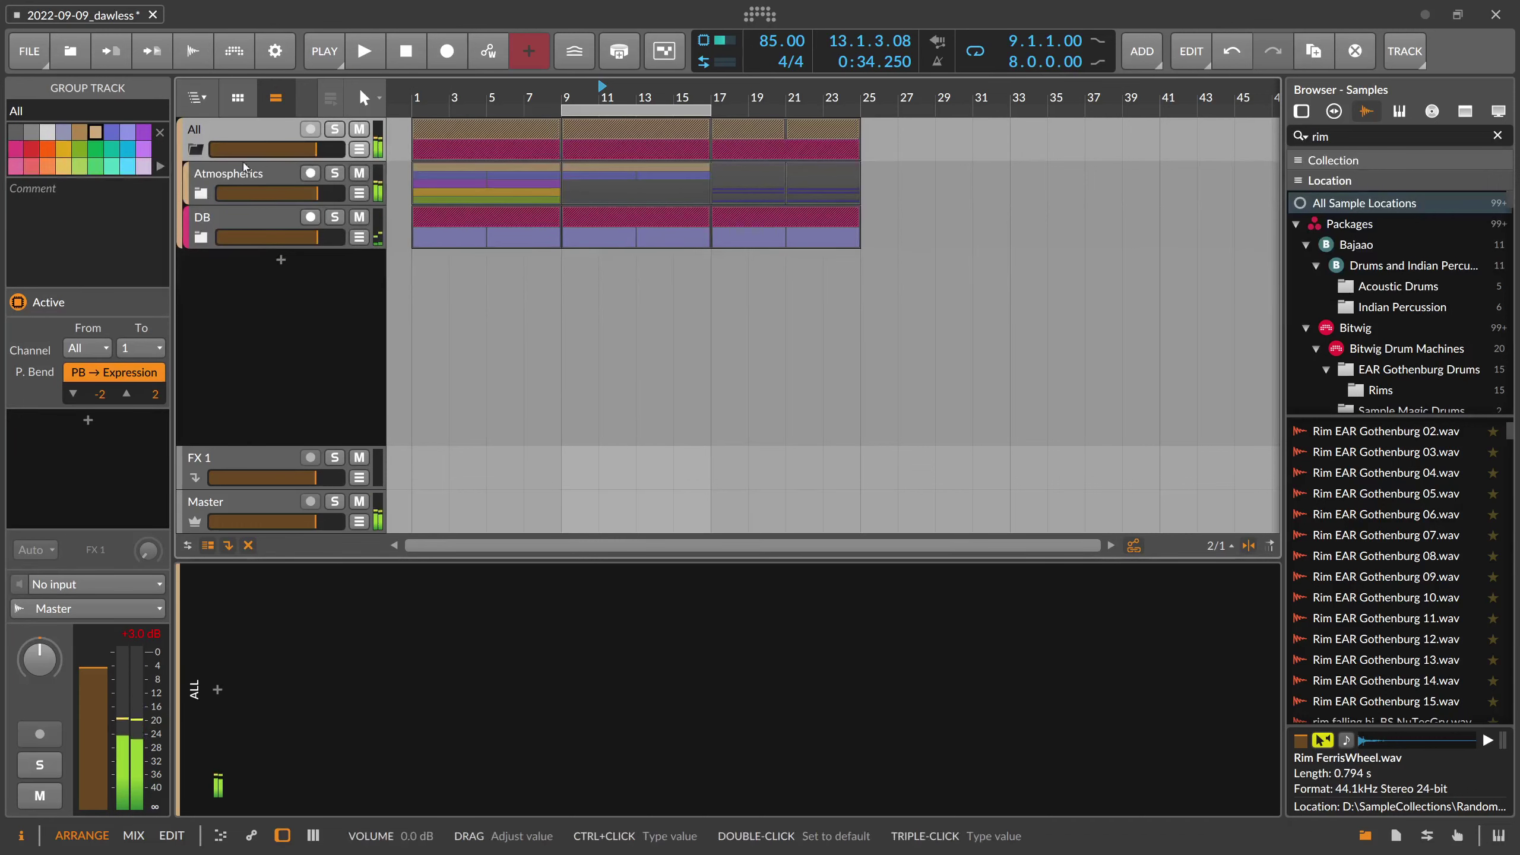
left_click(281, 371)
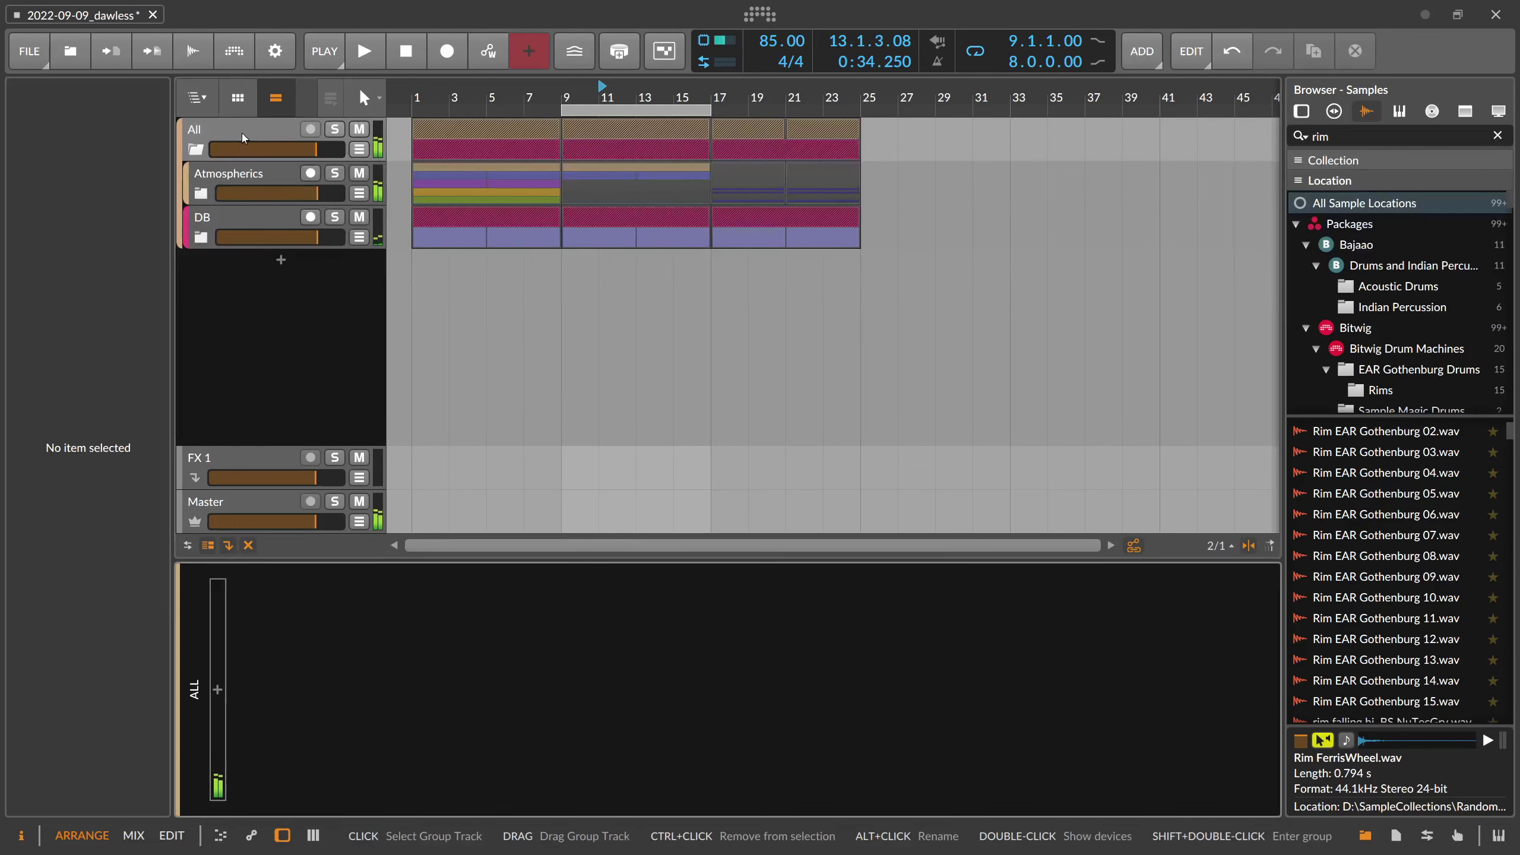
Unfold the DB and Drums groups to review their child tracks, and fold both groups again
left_click(223, 689)
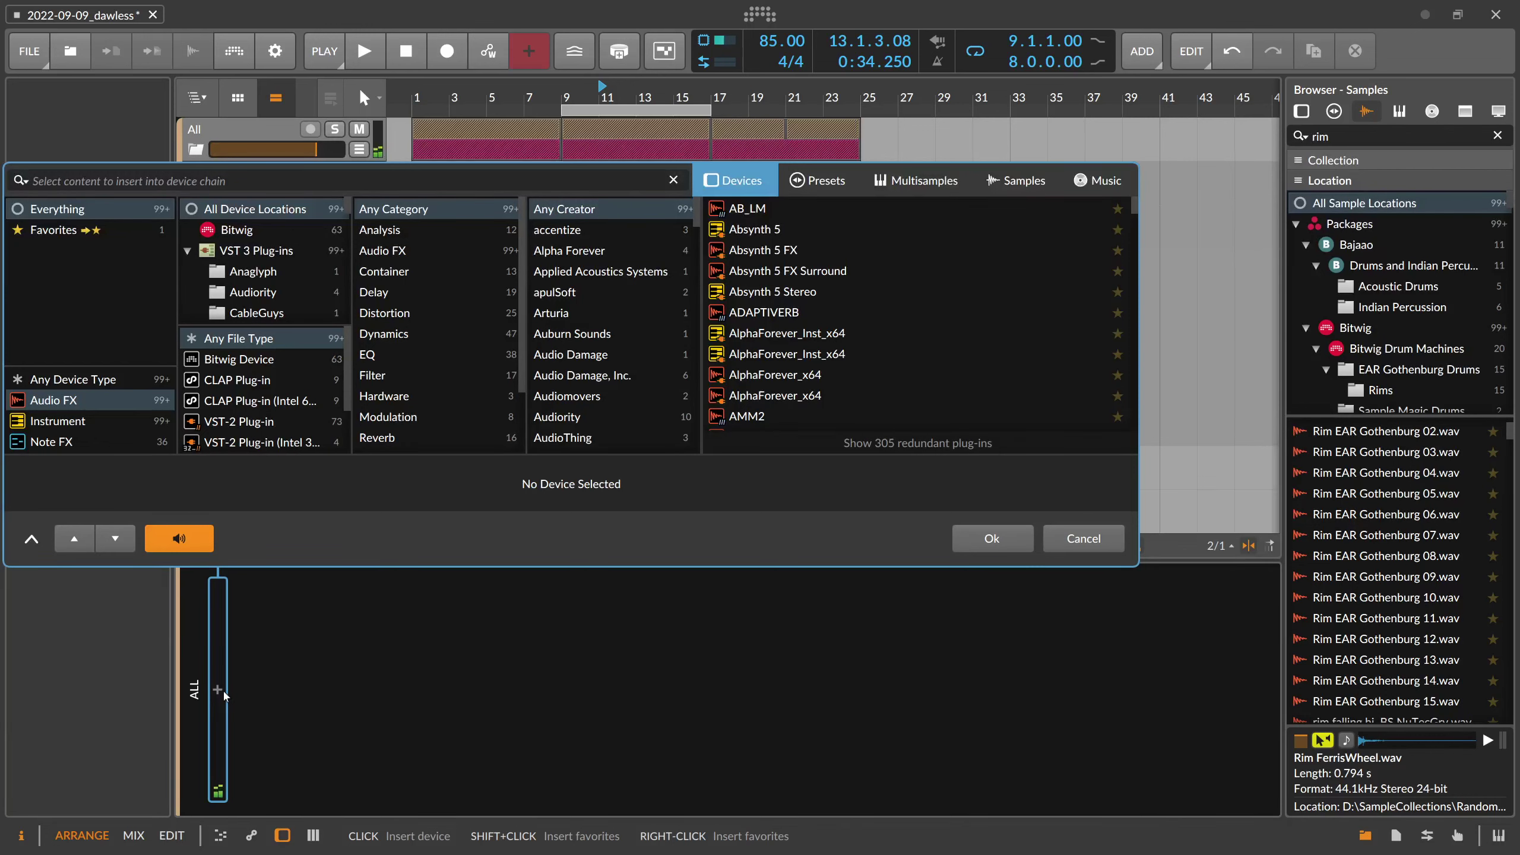
key("Escape")
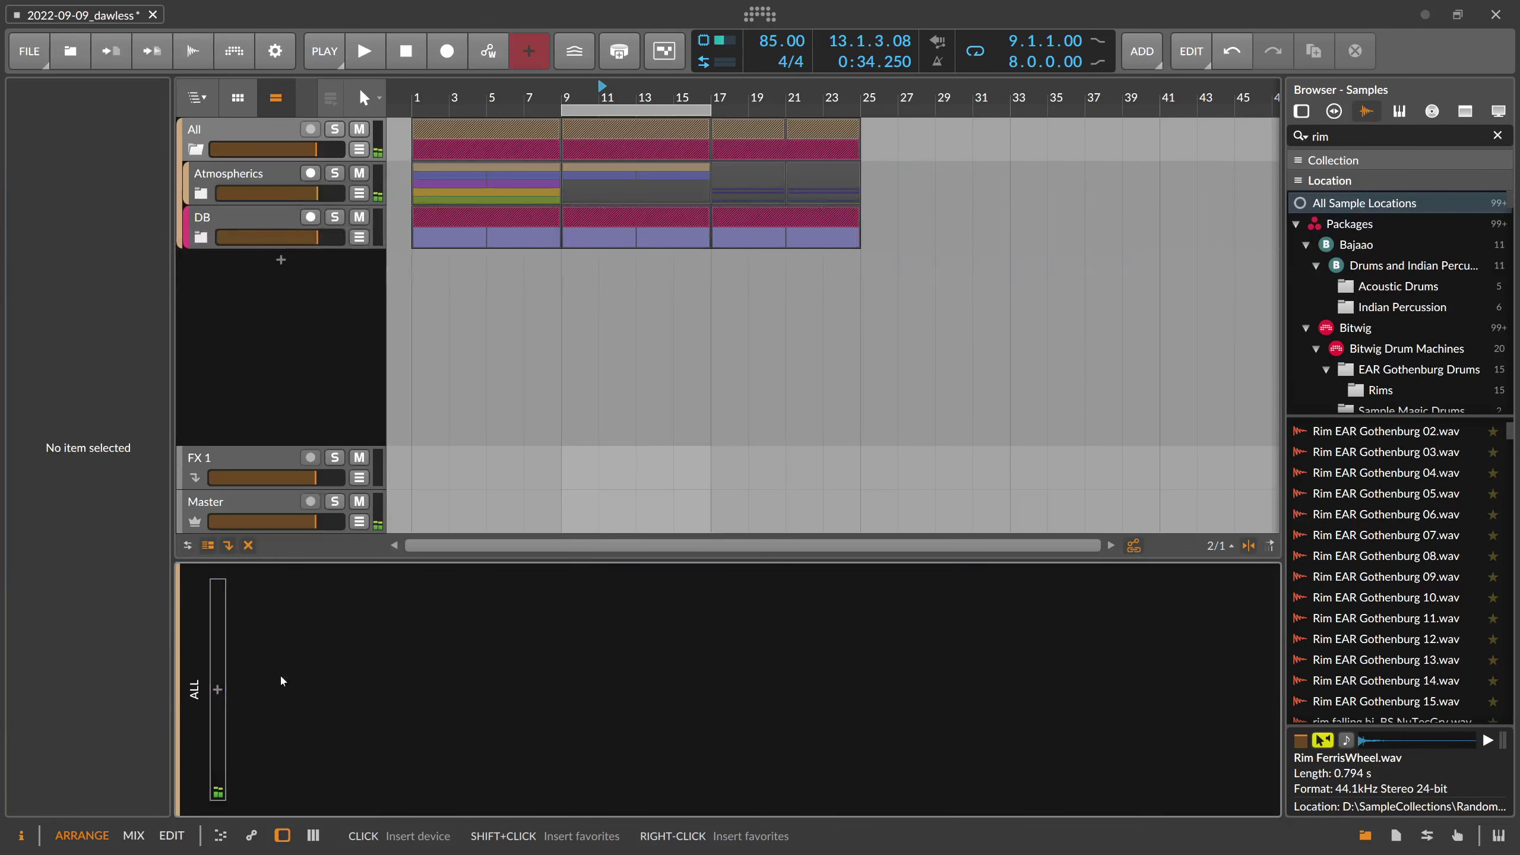
left_click(204, 236)
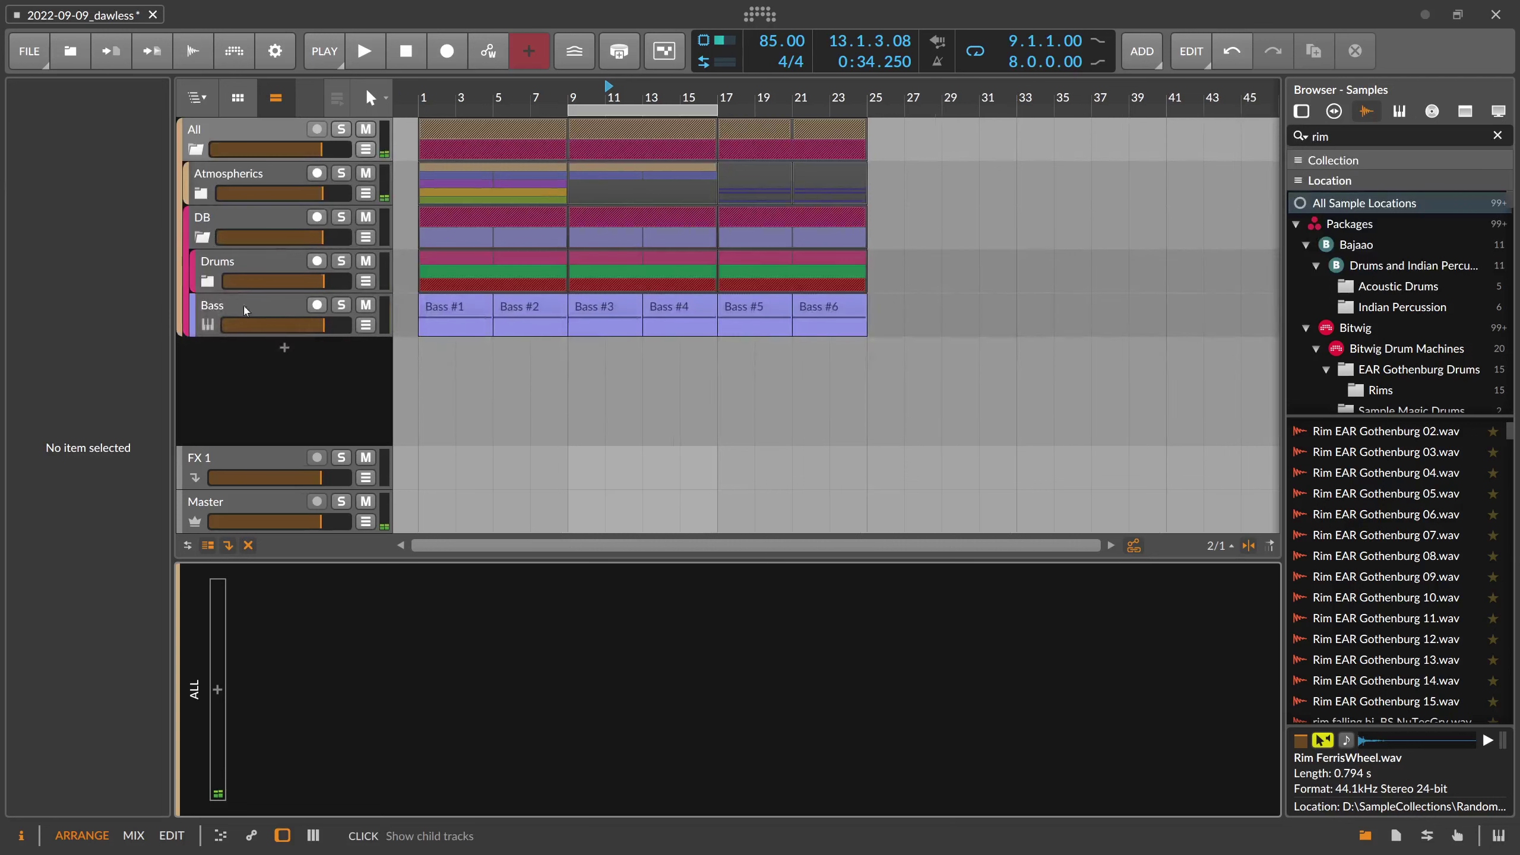
left_click(207, 281)
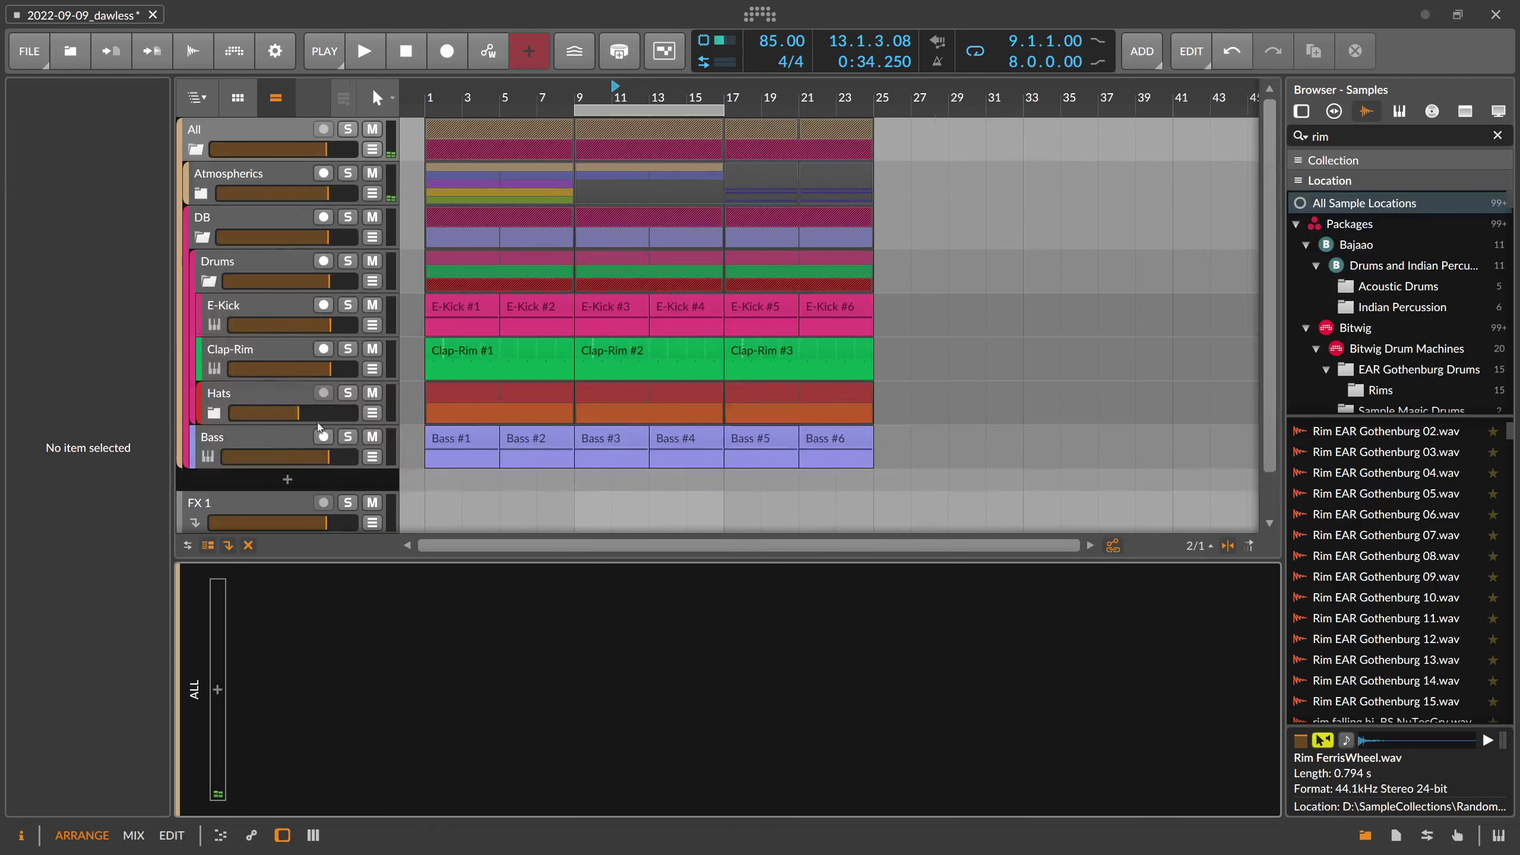
left_click(209, 282)
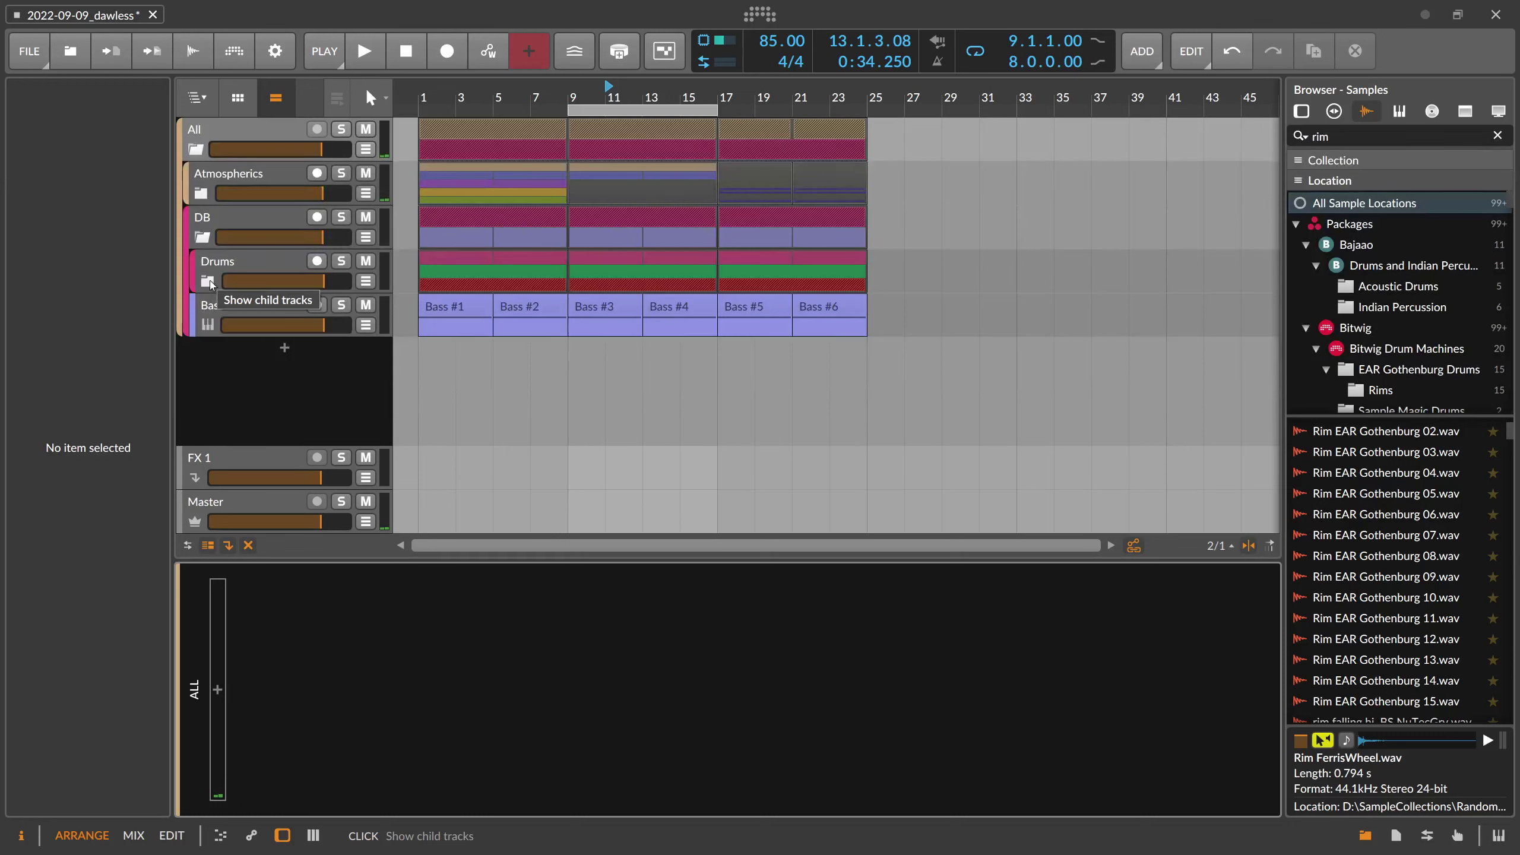
left_click(205, 238)
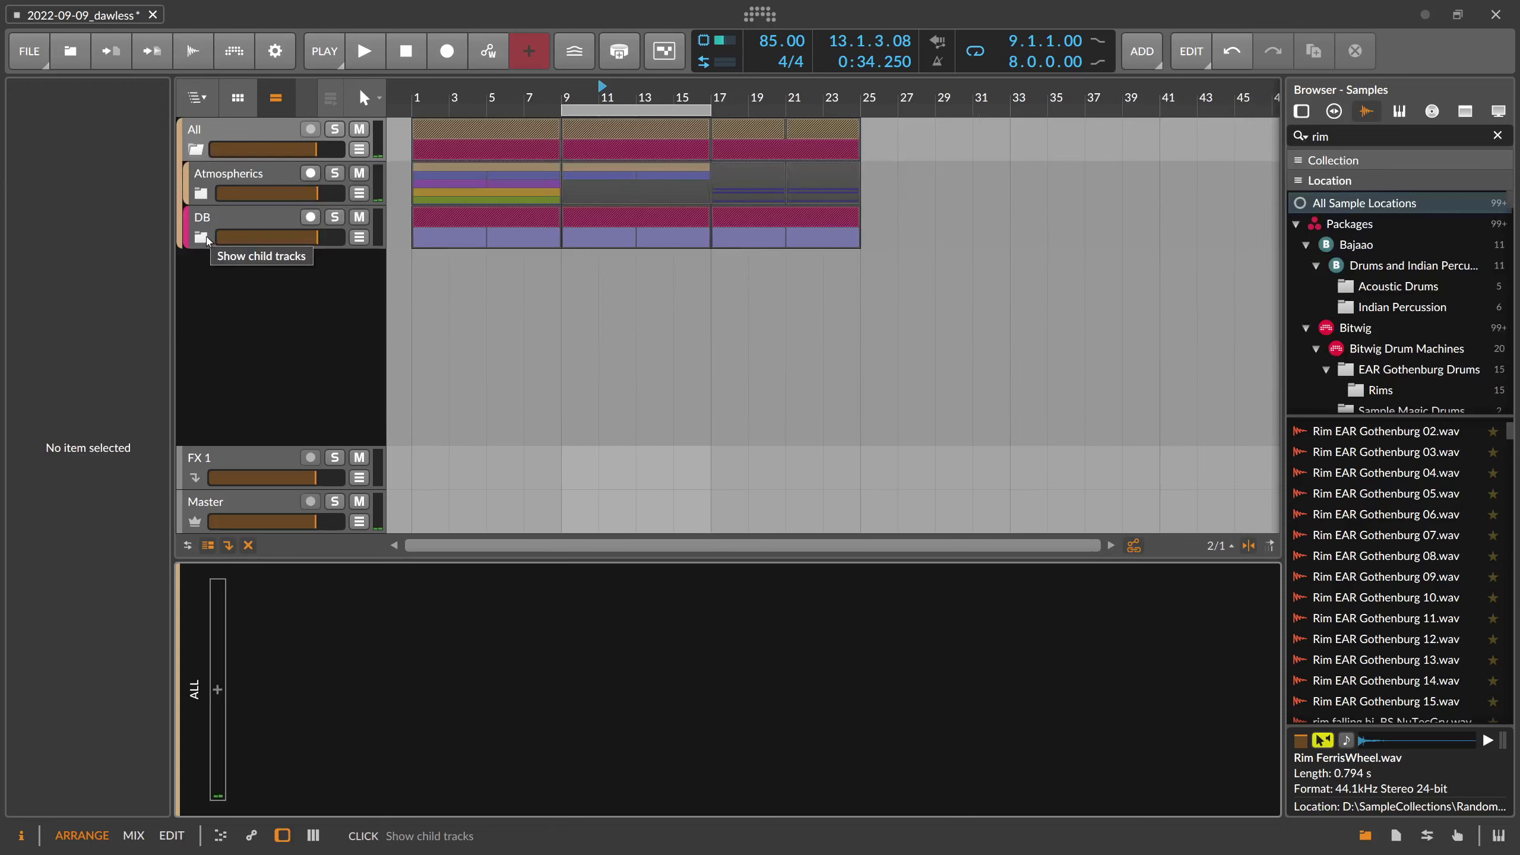
Insert an EQ+ into the All group's empty device chain and start playback
left_click(218, 144)
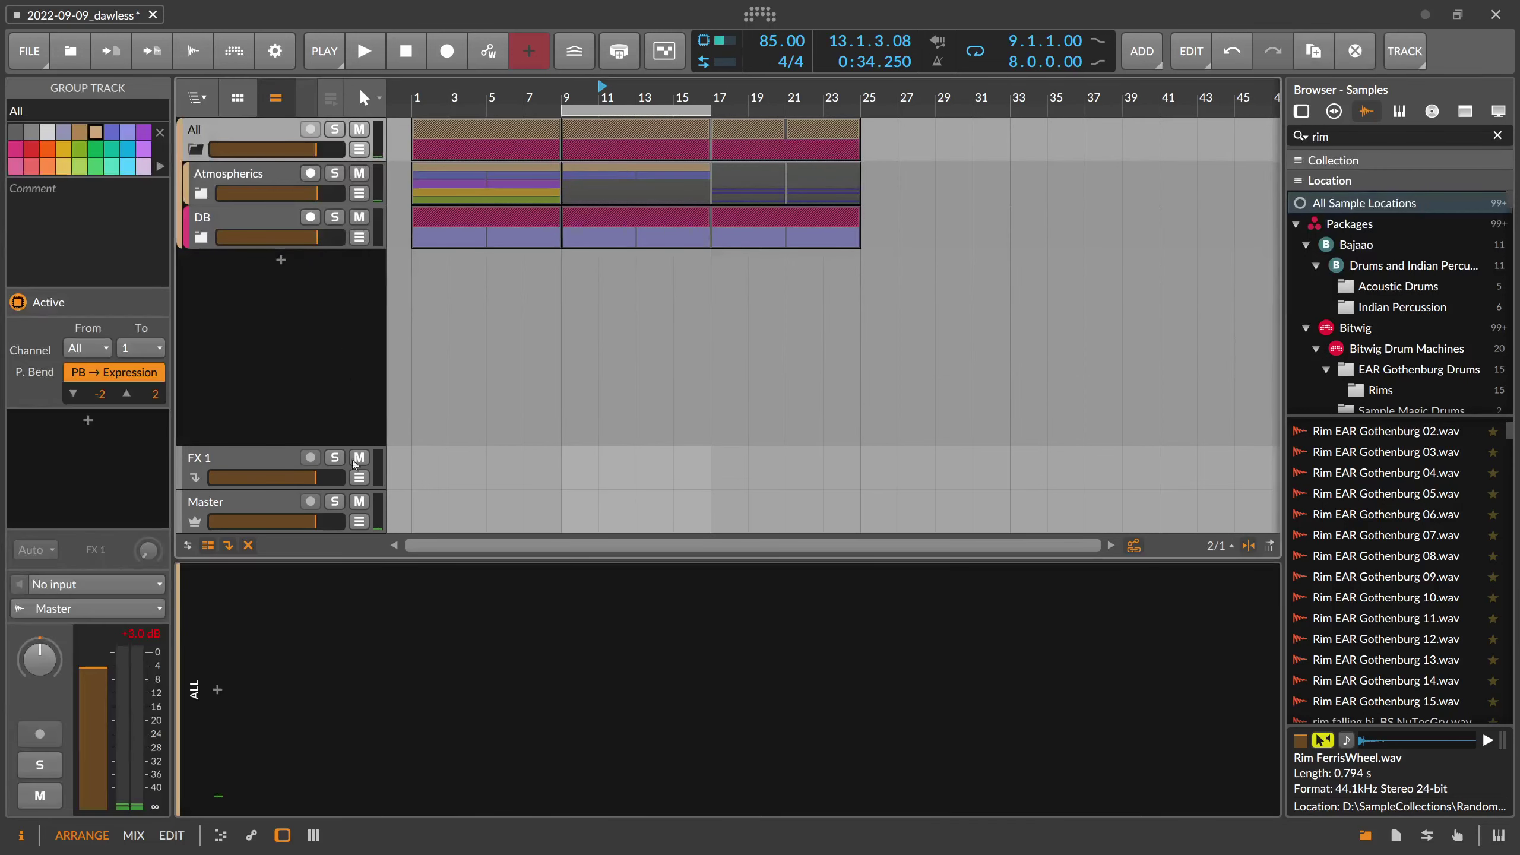
left_click(221, 691)
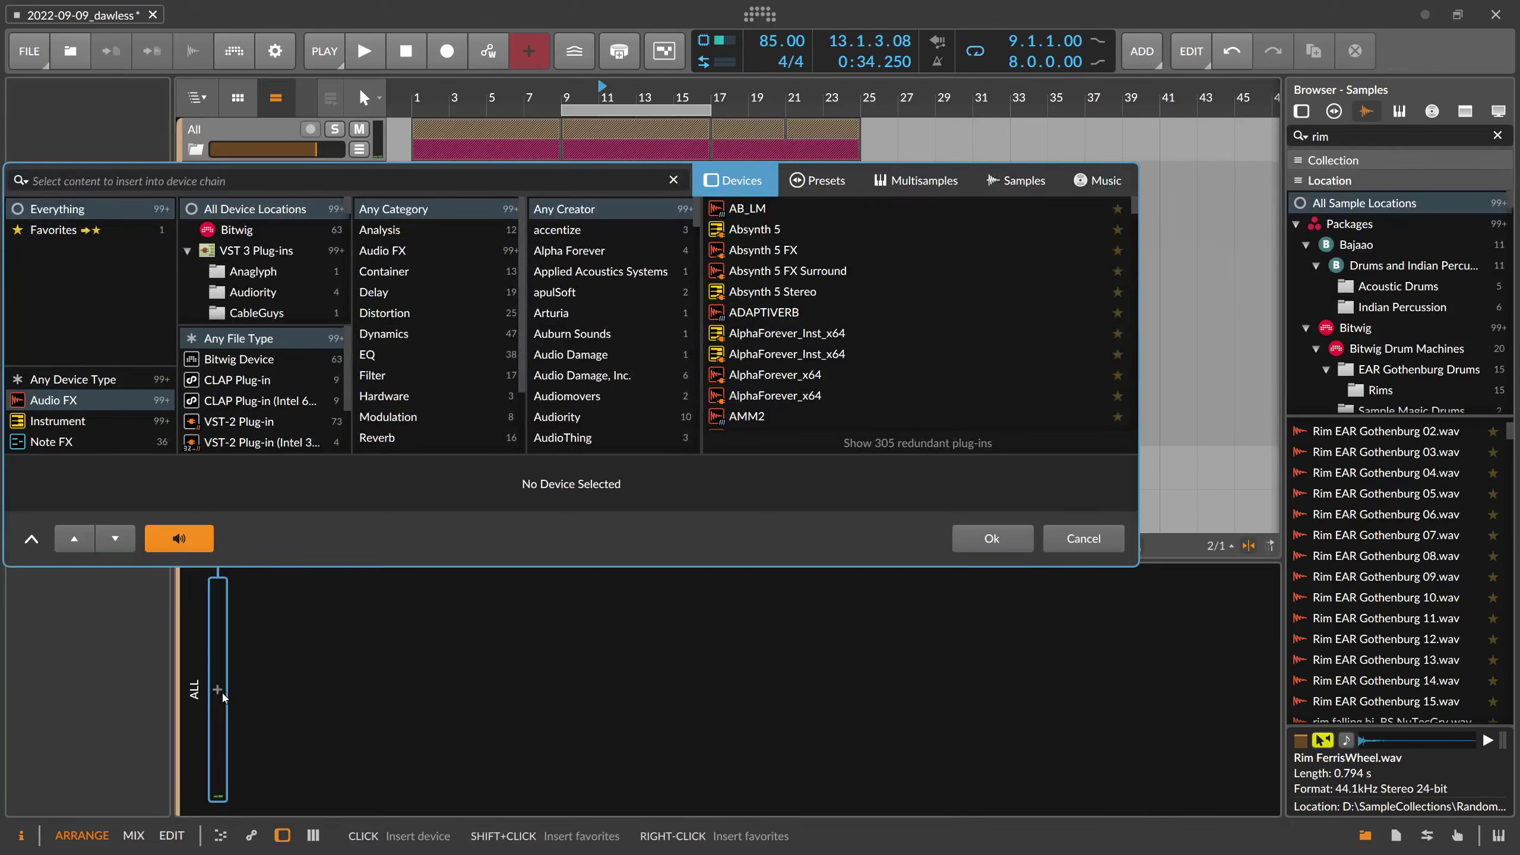
type("eq")
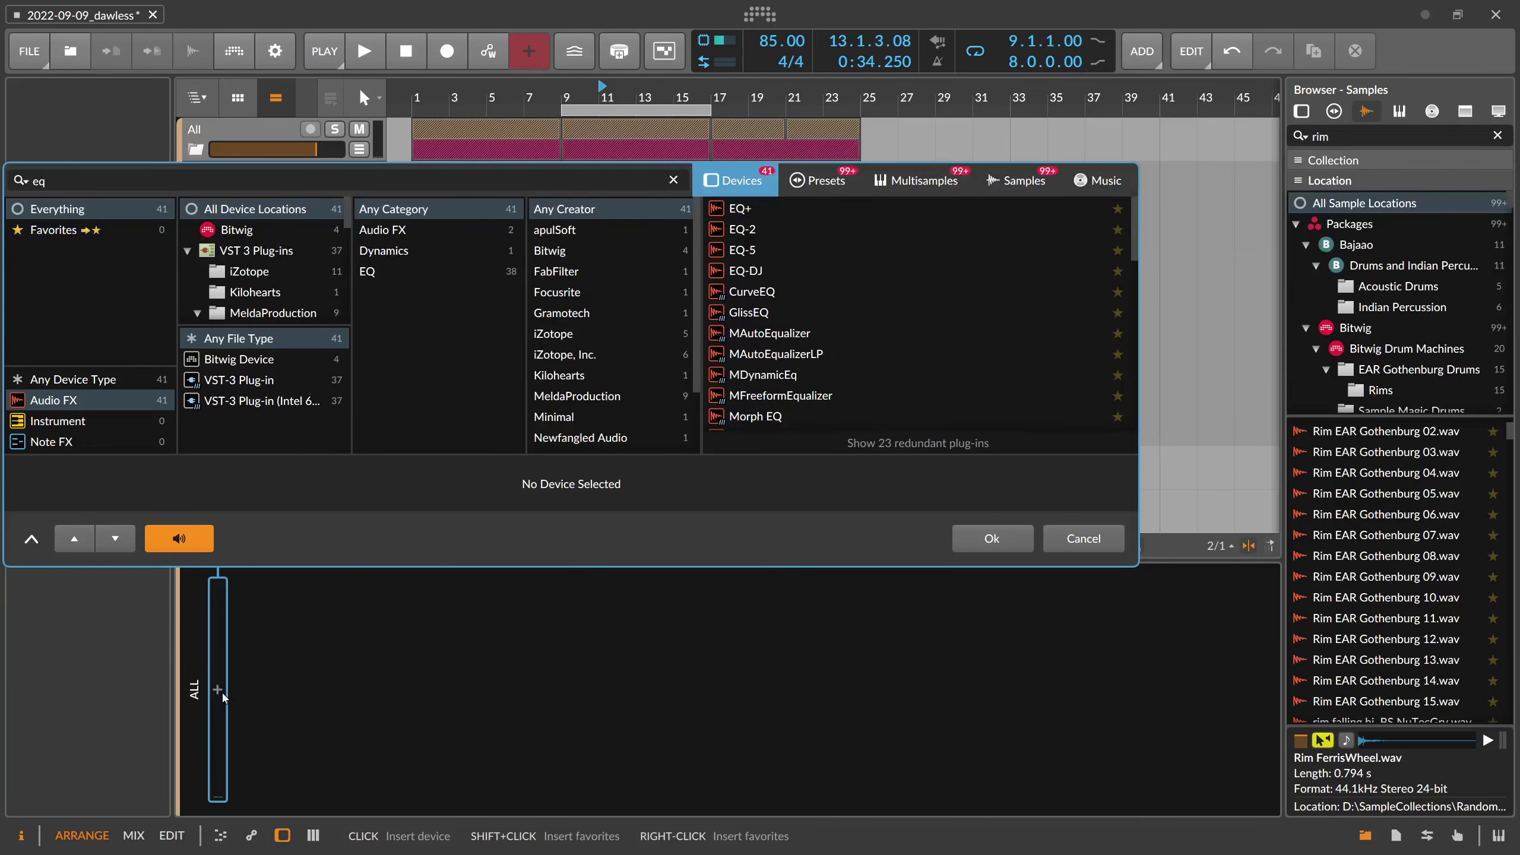
key("Return")
key("space")
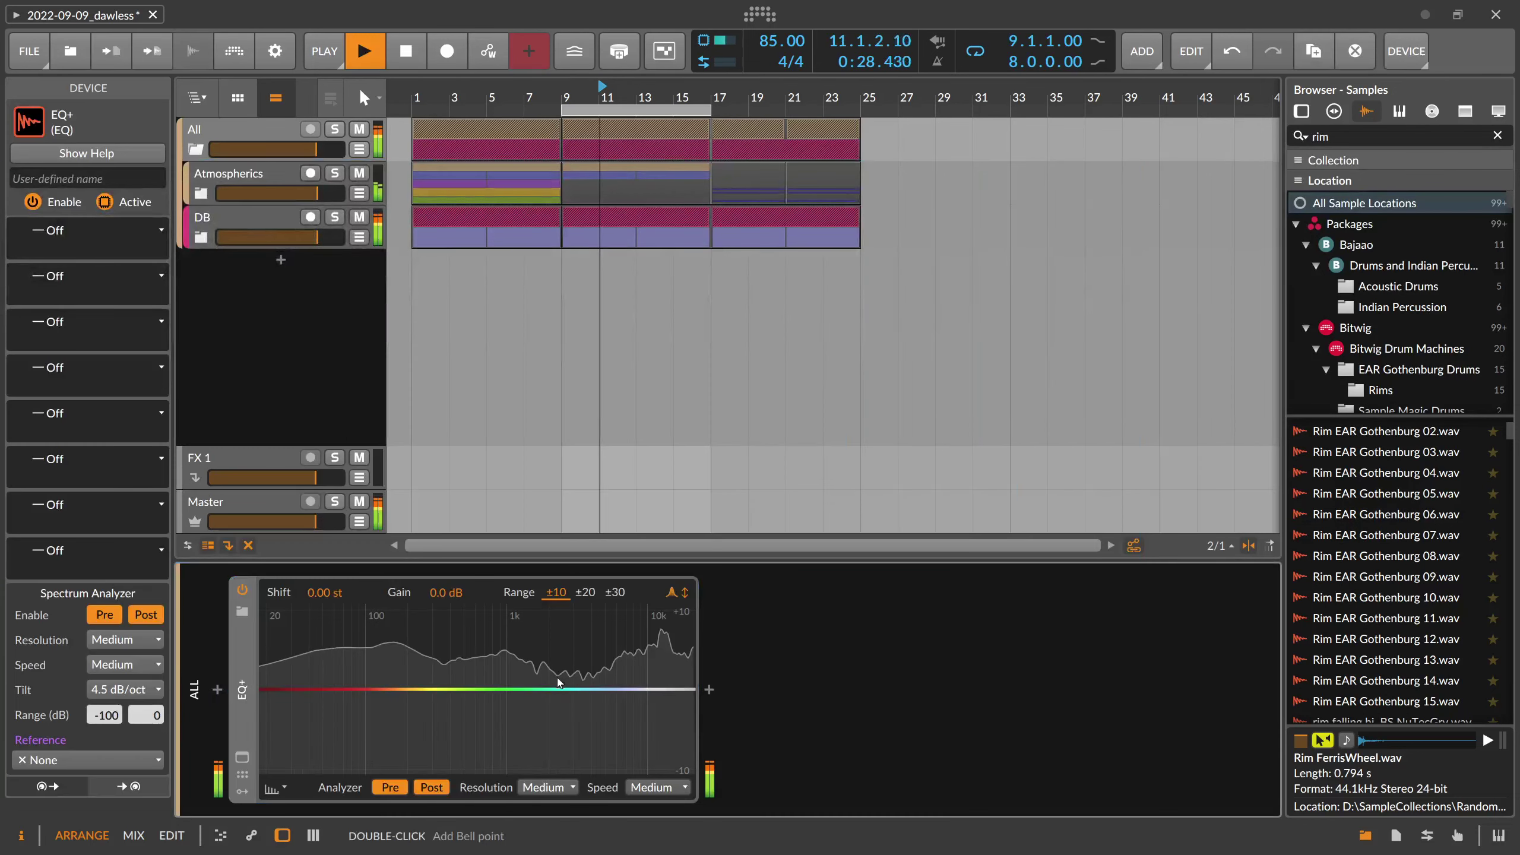
Try a high-shelf cut on the EQ+ at 1.06 kHz, -5.0 dB and Q 0.45, and delete the device
left_click_drag(686, 690, 513, 714)
scroll(535, 722, "down", 5)
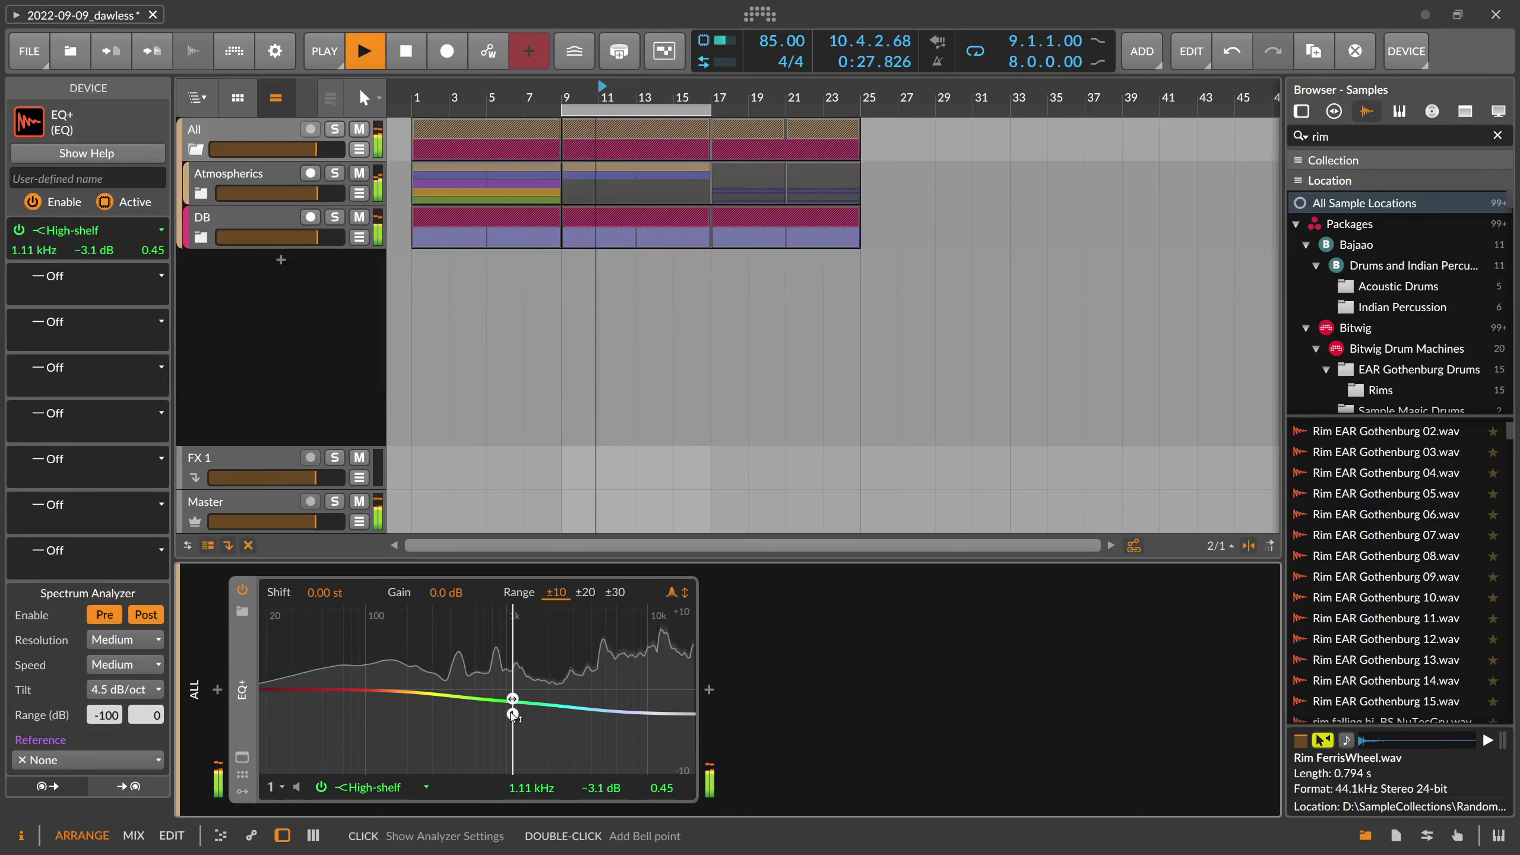
left_click_drag(512, 714, 511, 729)
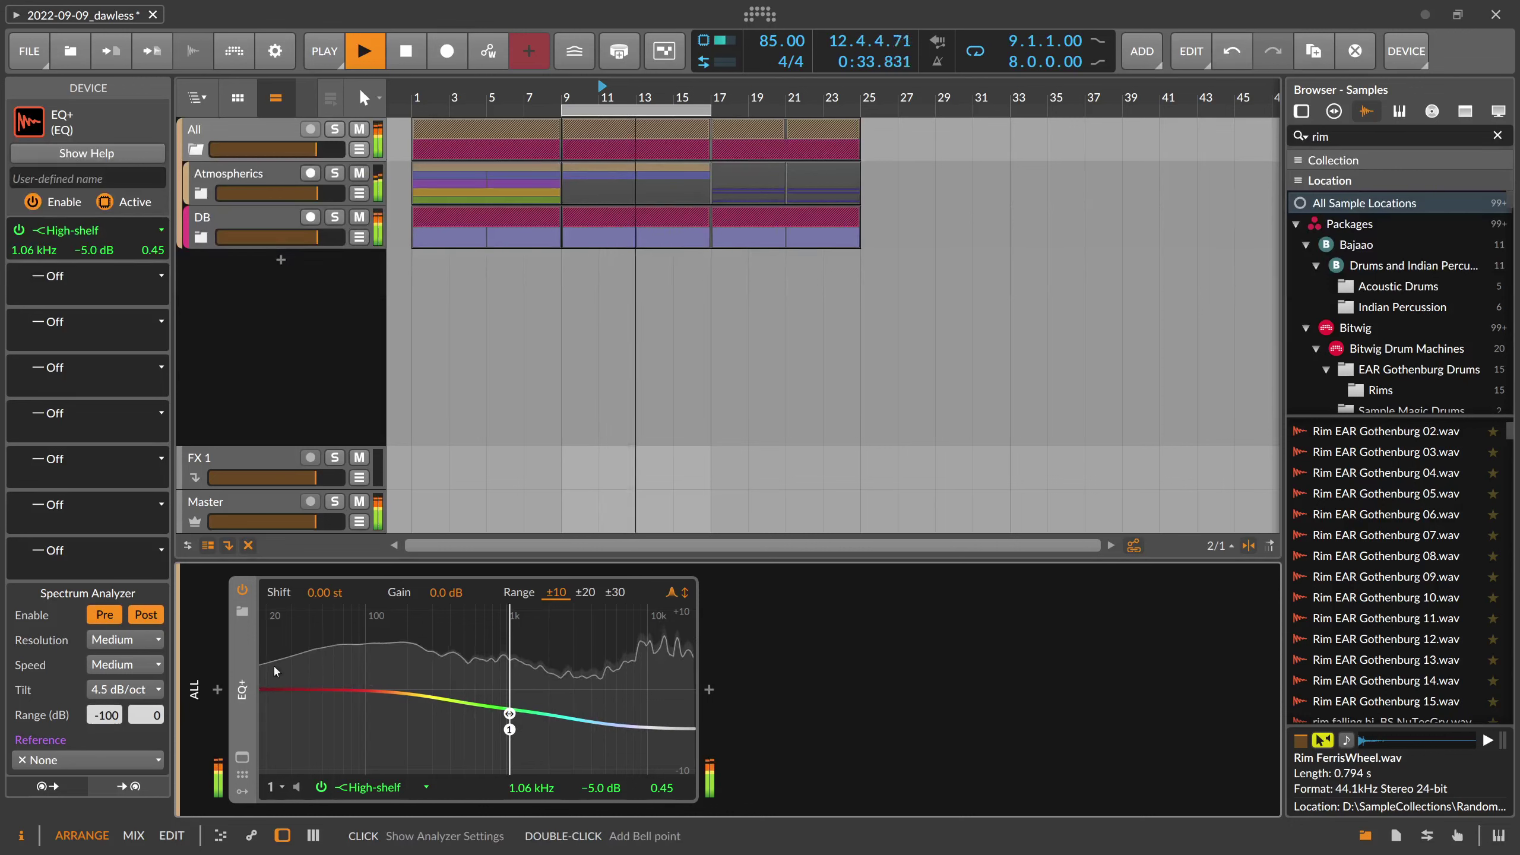
key("Delete")
Insert the dpMeter5 analyzer into the All group's device chain
left_click(224, 689)
type("dp")
key("Down")
key("Return")
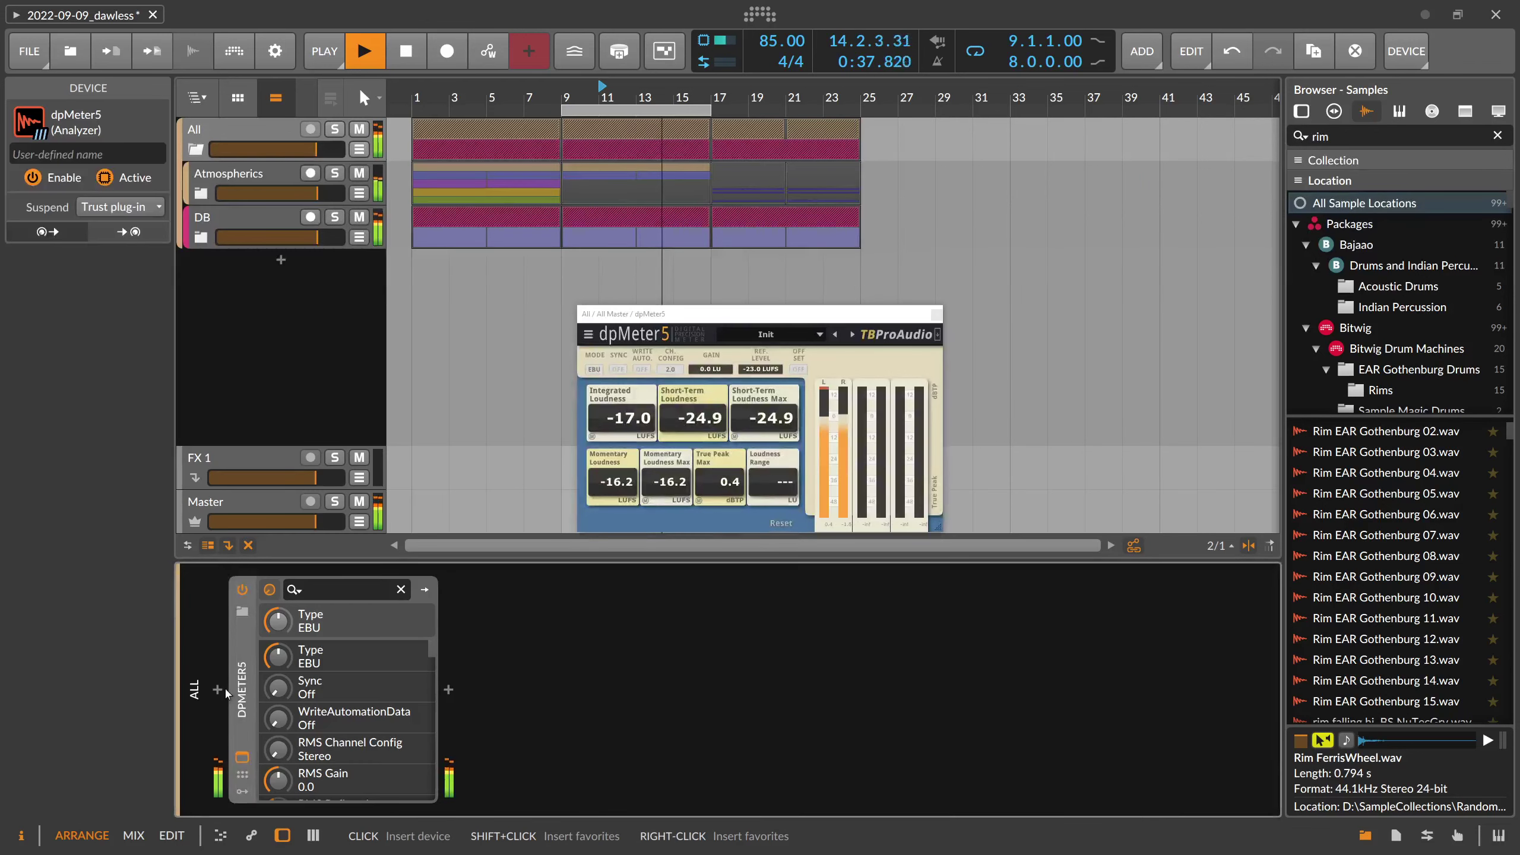
Set dpMeter5's reference level to -12 LUFS and enlarge the plug-in window
left_click(761, 369)
type("-1")
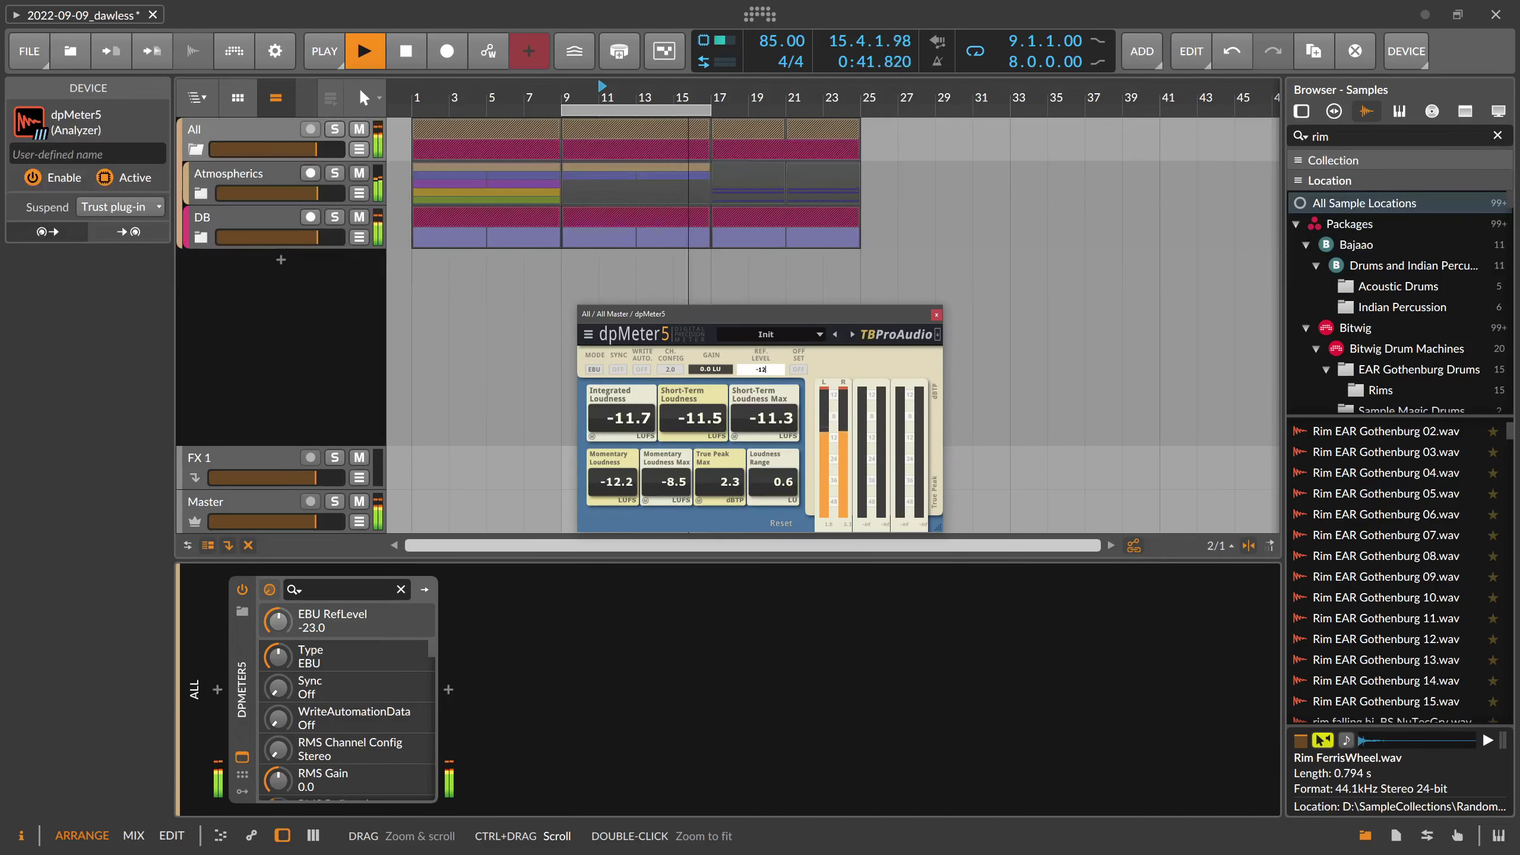
type("2")
key("Return")
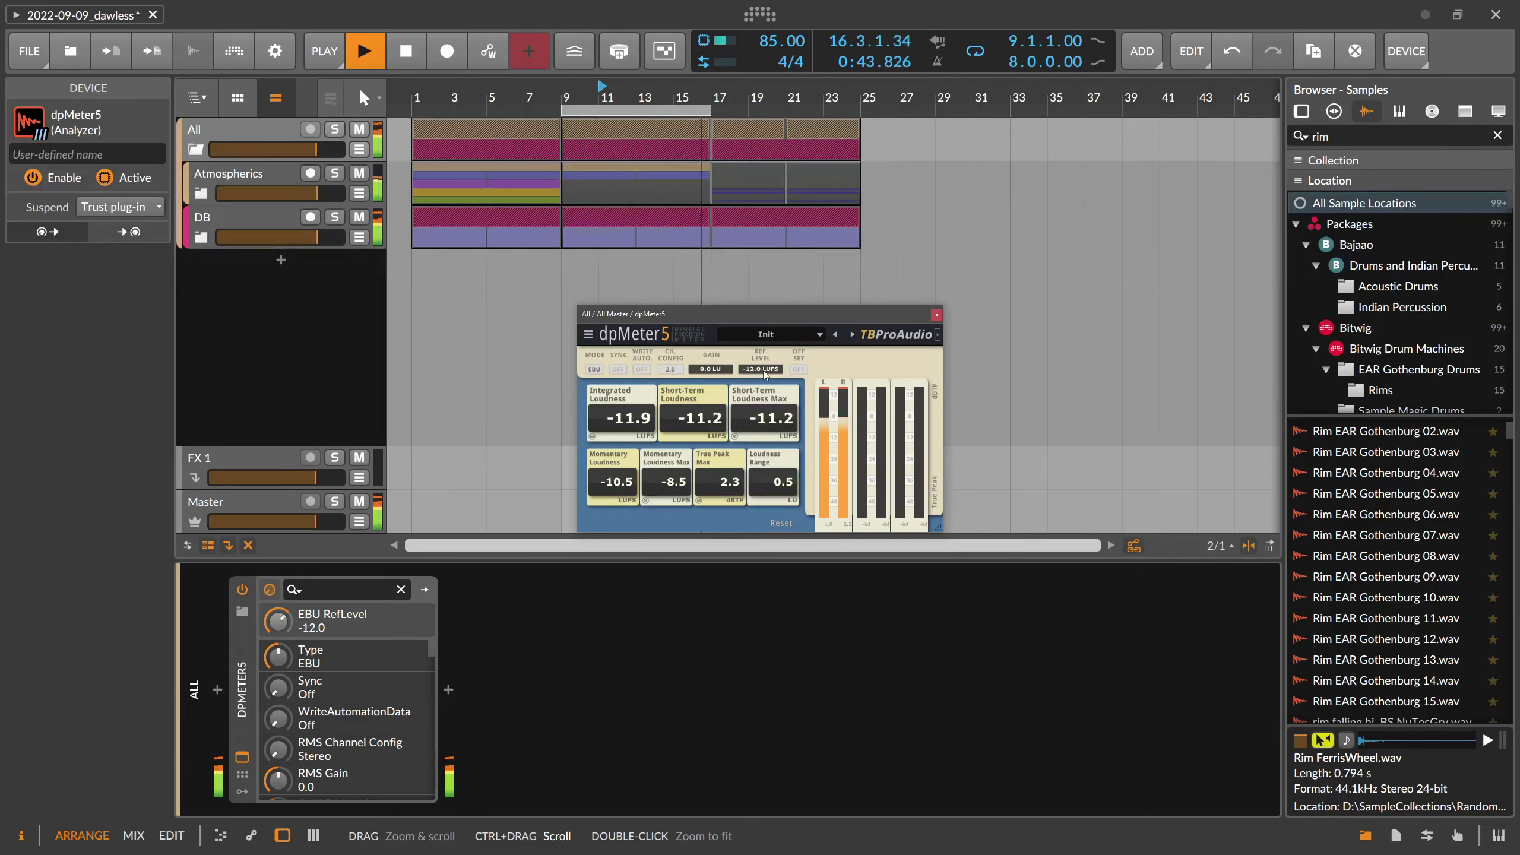
left_click_drag(945, 532, 974, 563)
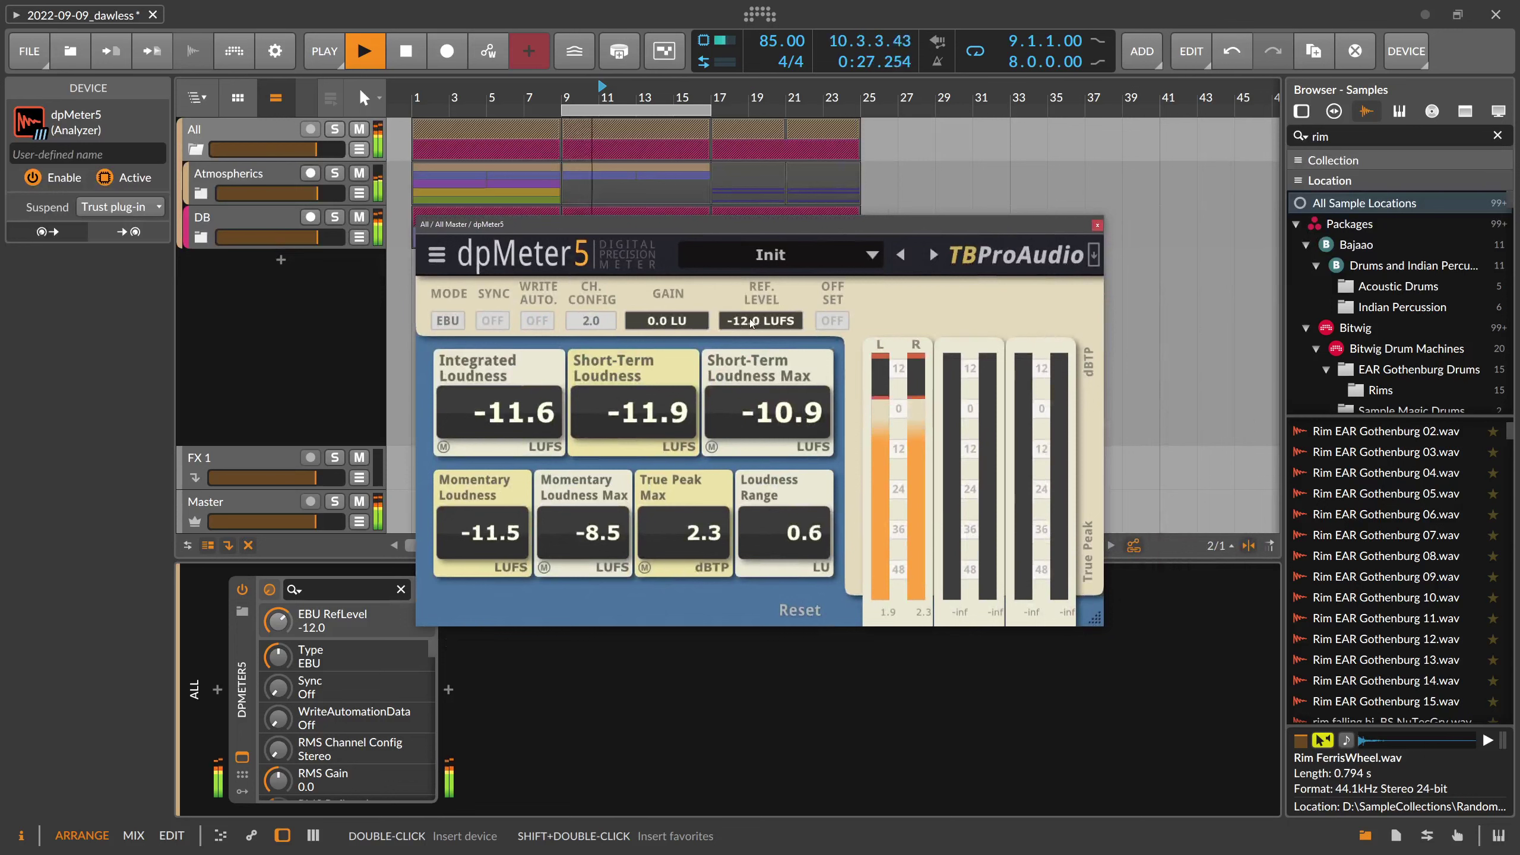
Return dpMeter5's reference level to its default of -23.0 LUFS
double_click(752, 324)
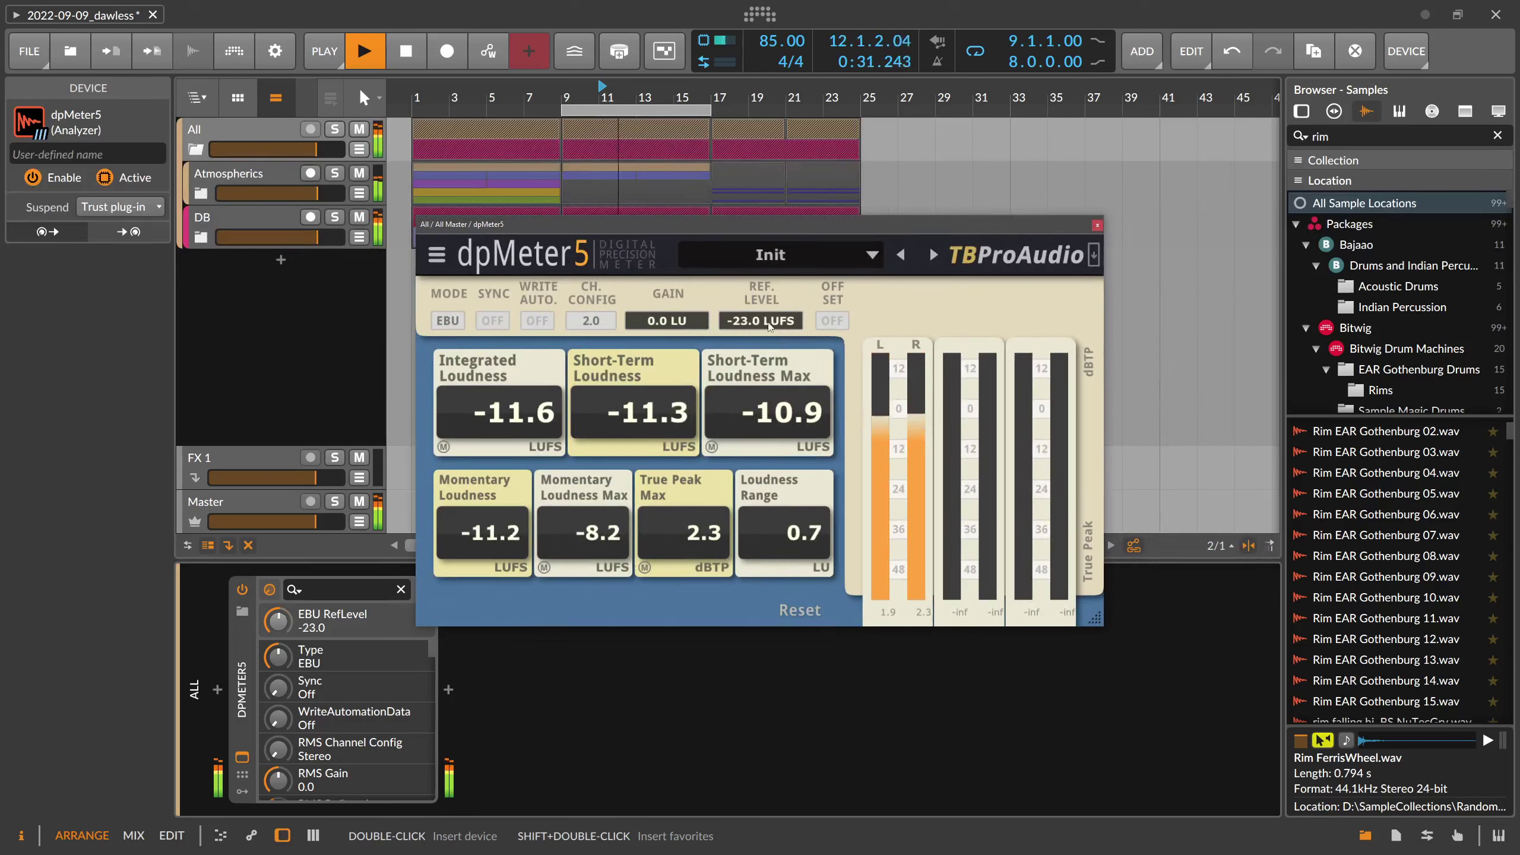
left_click(768, 326)
type("-4")
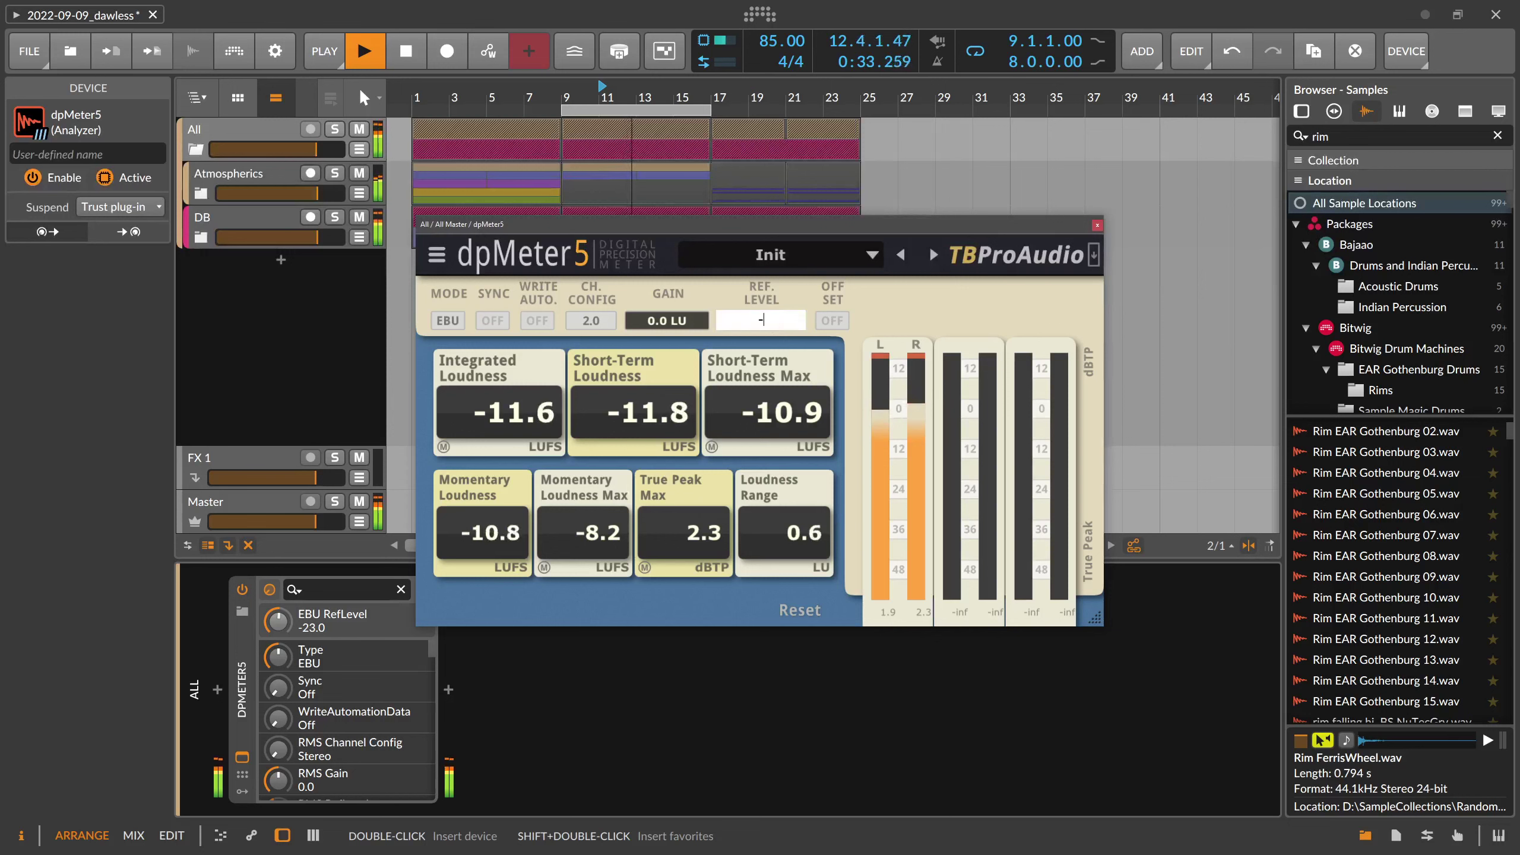
key("Return")
double_click(769, 327)
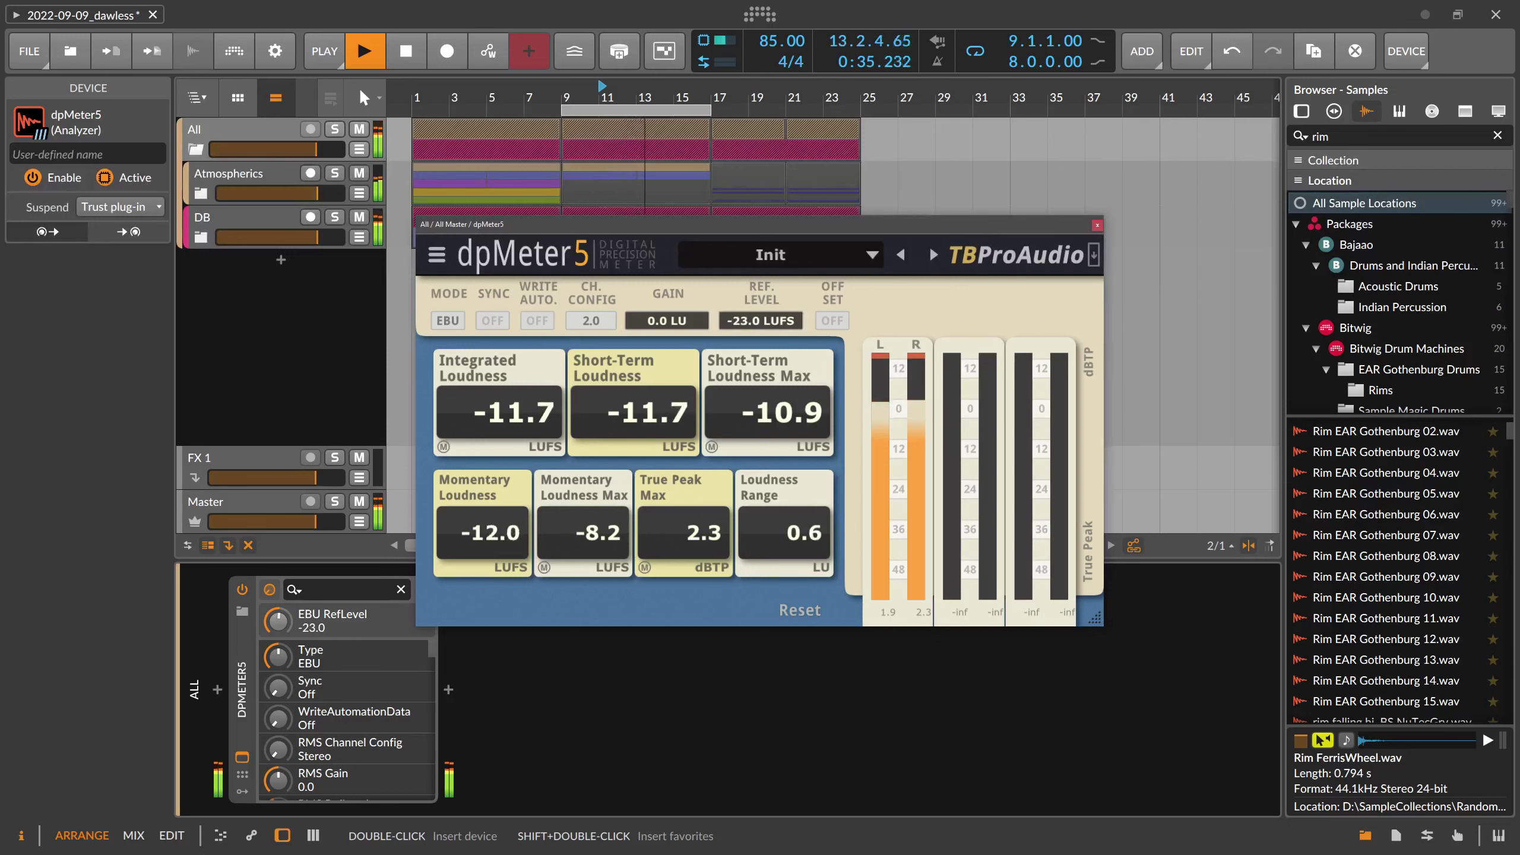
Change dpMeter5's reference level to -14 LUFS
left_click(768, 327)
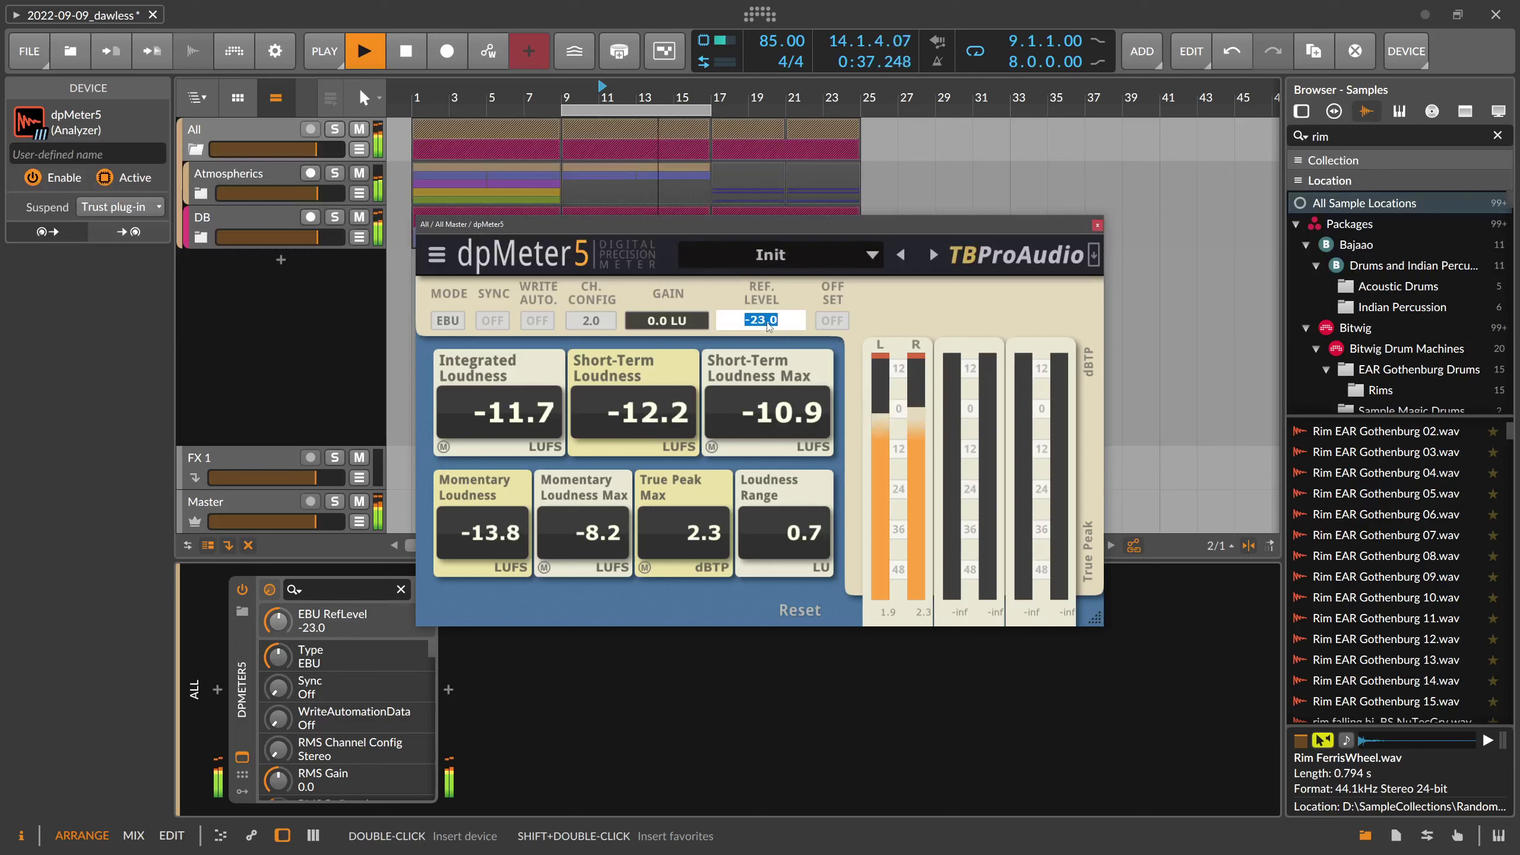
type("-12")
key("BackSpace")
type("0")
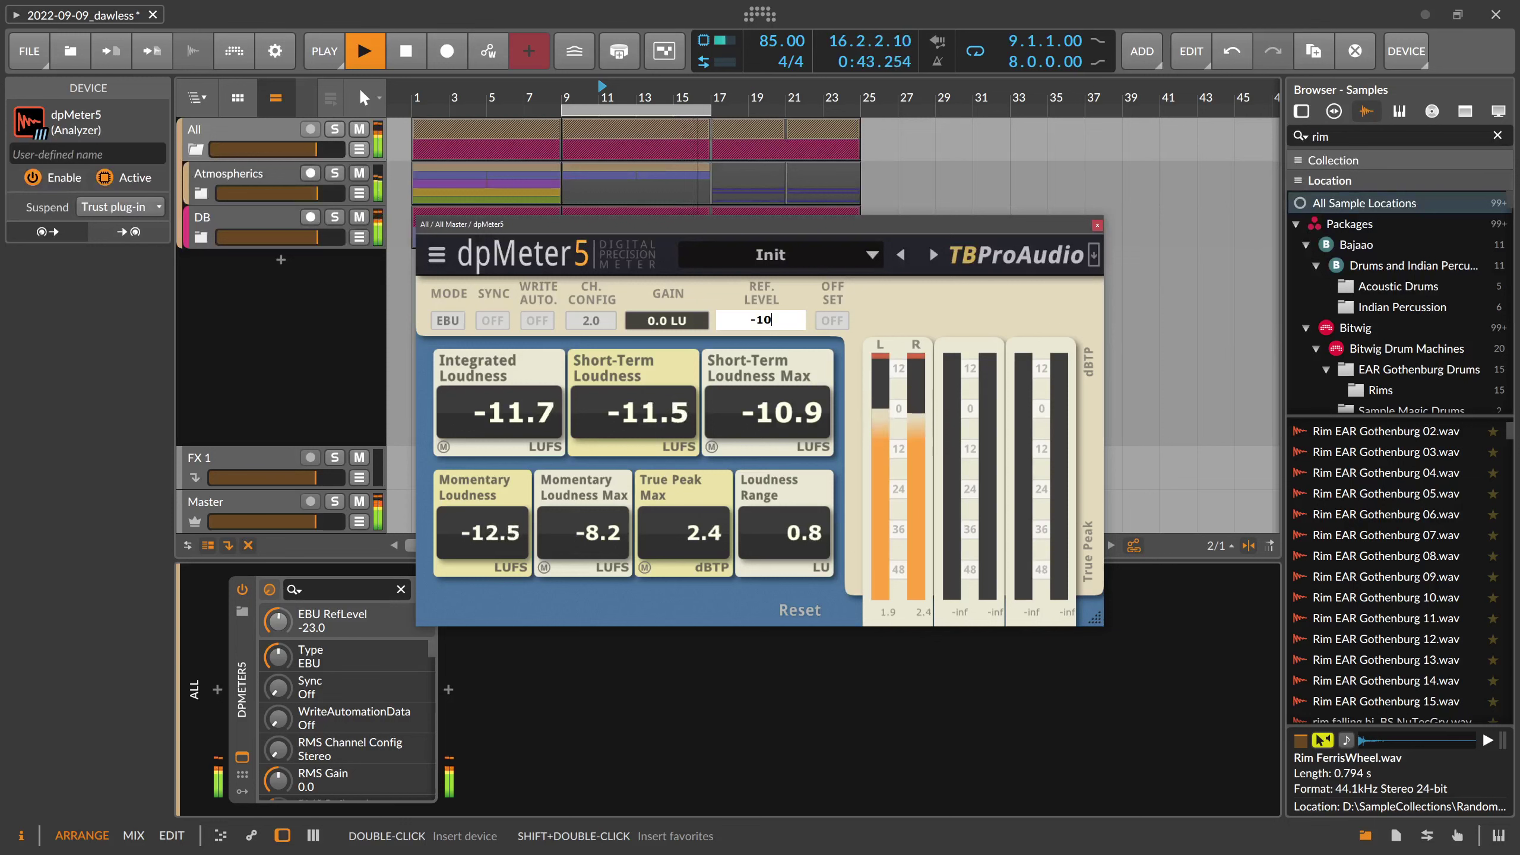
key("BackSpace")
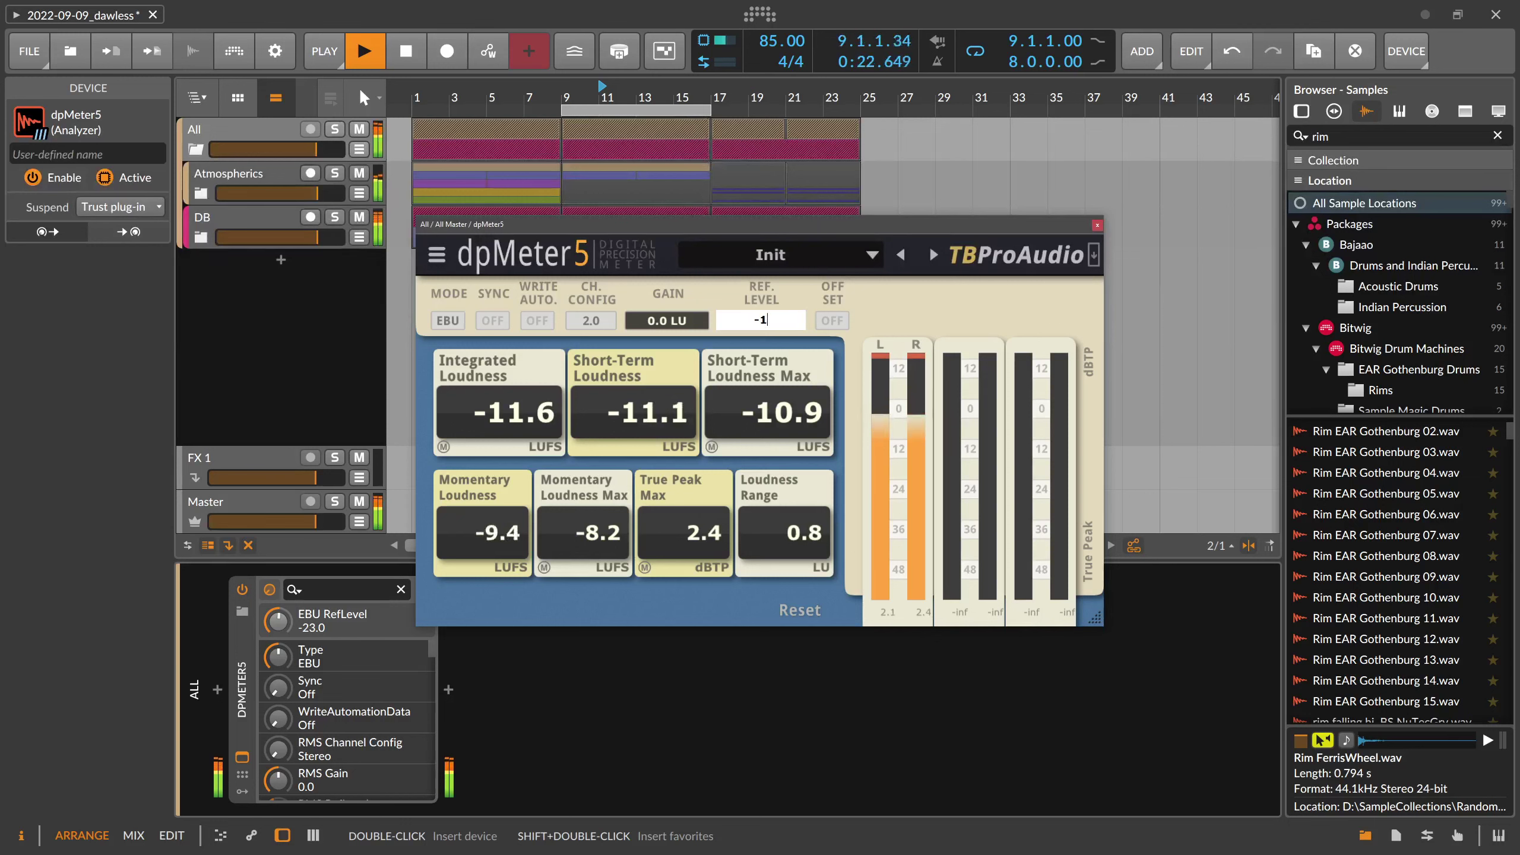
key("BackSpace")
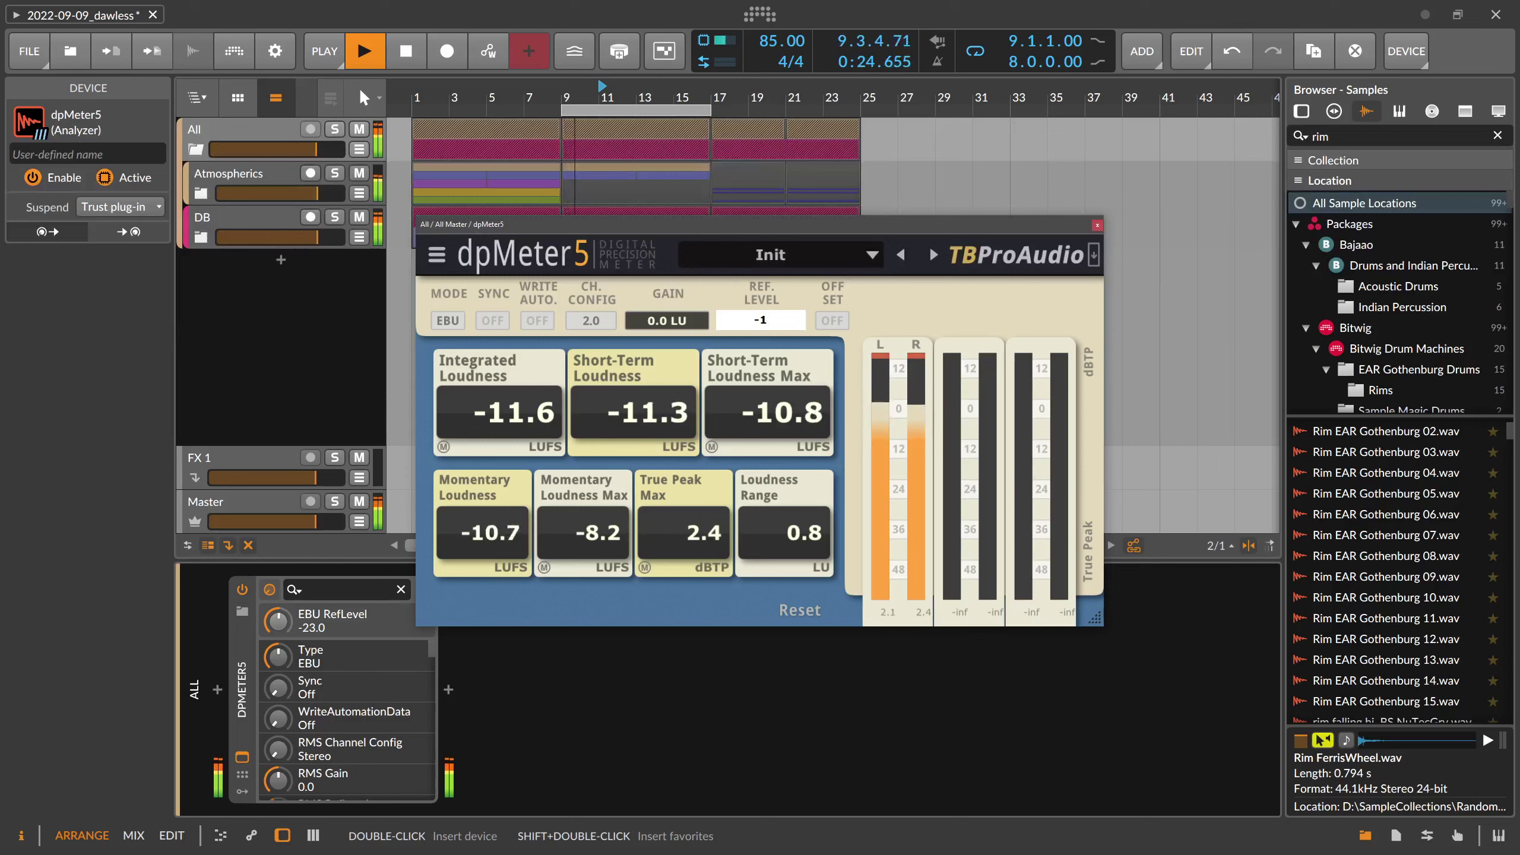
type("4")
key("Return")
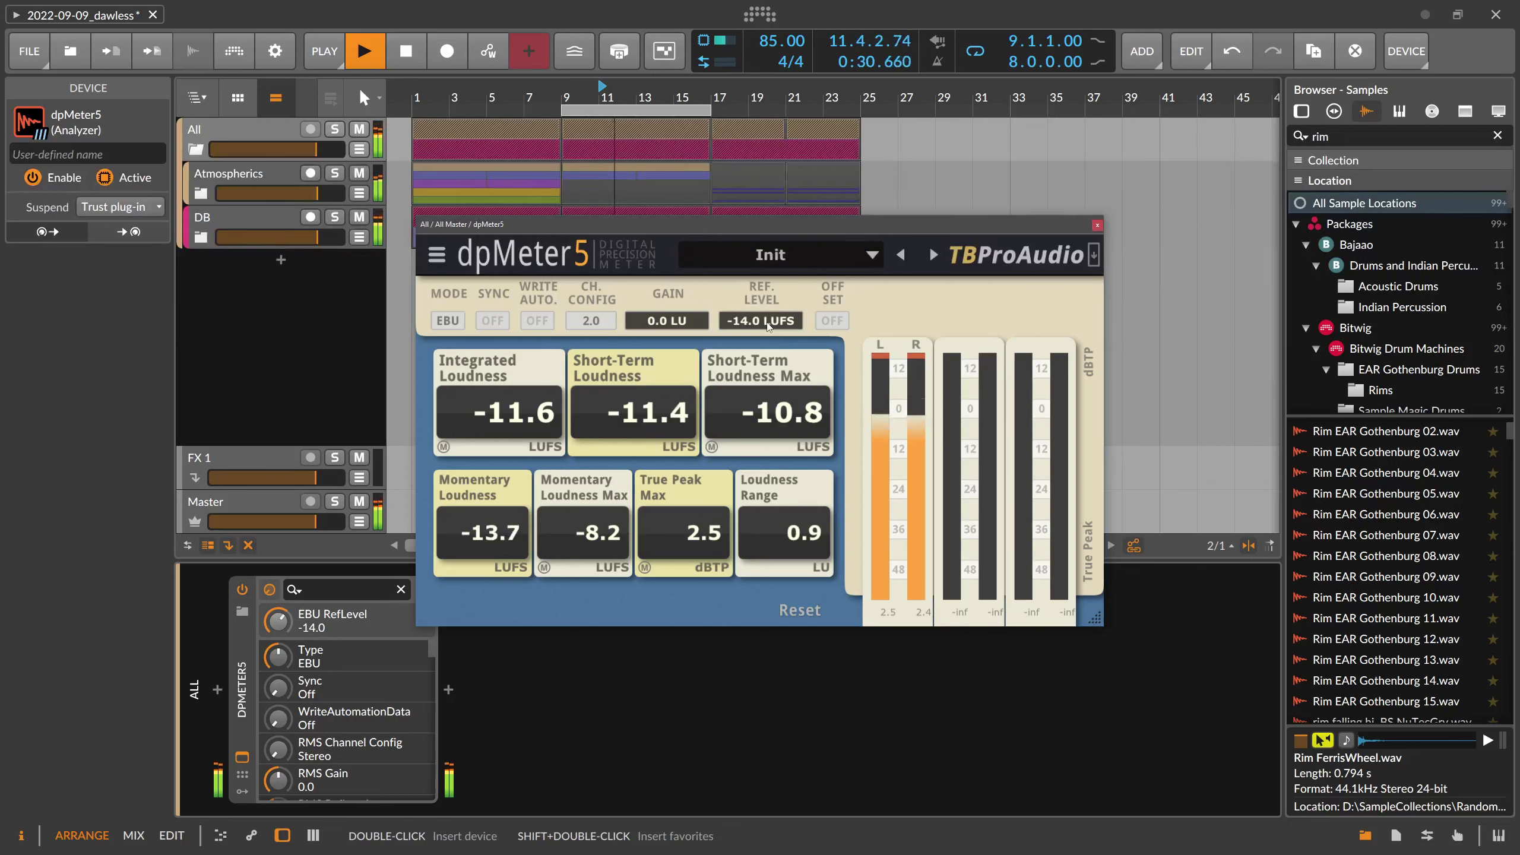
Set the reference level back to -12 LUFS and reset dpMeter5's loudness measurement
double_click(767, 323)
type("-")
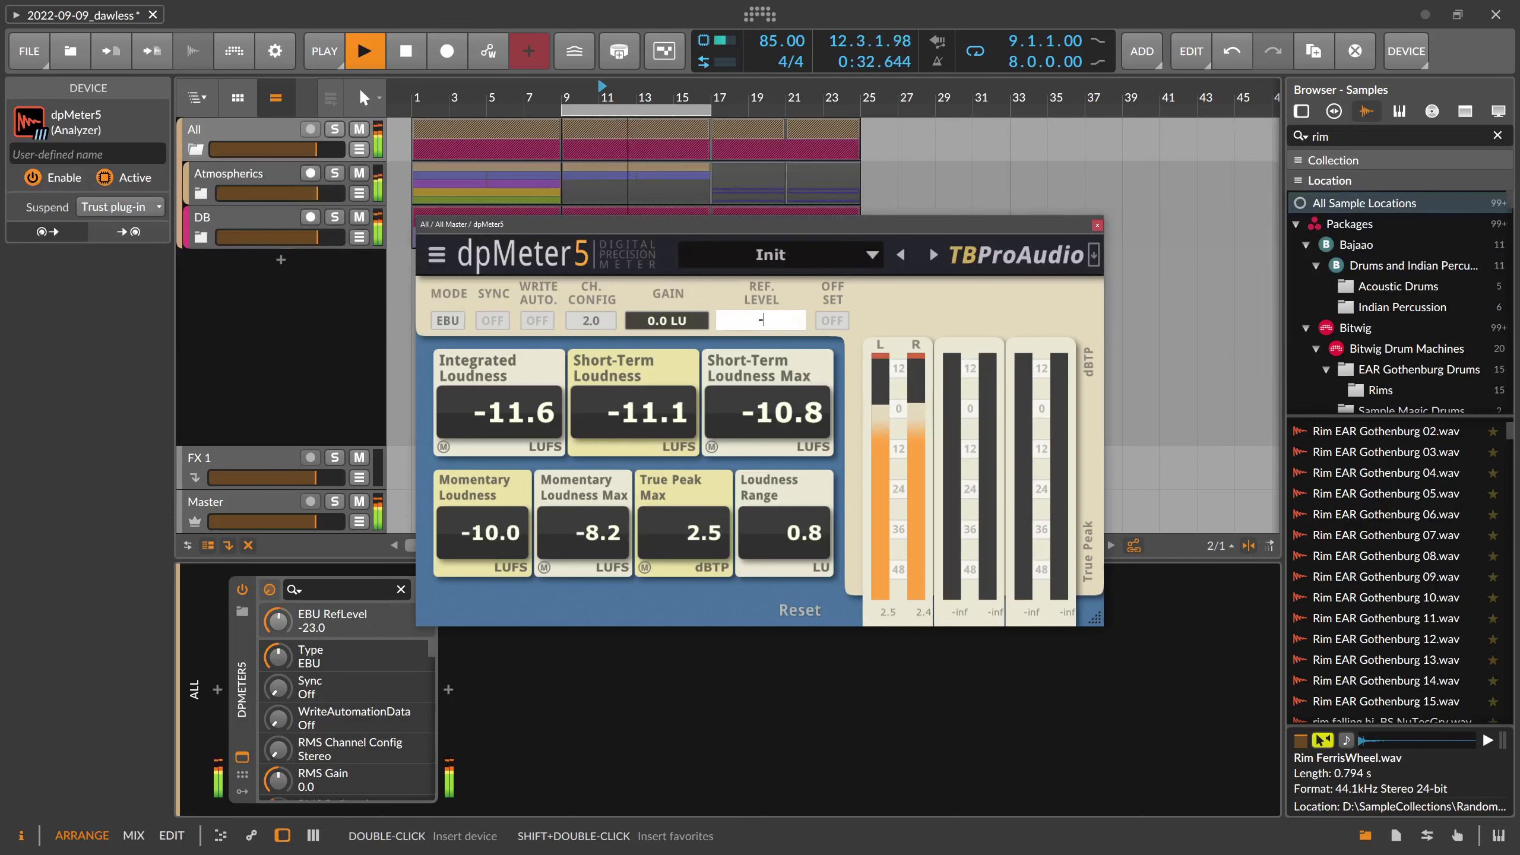
type("12")
key("Return")
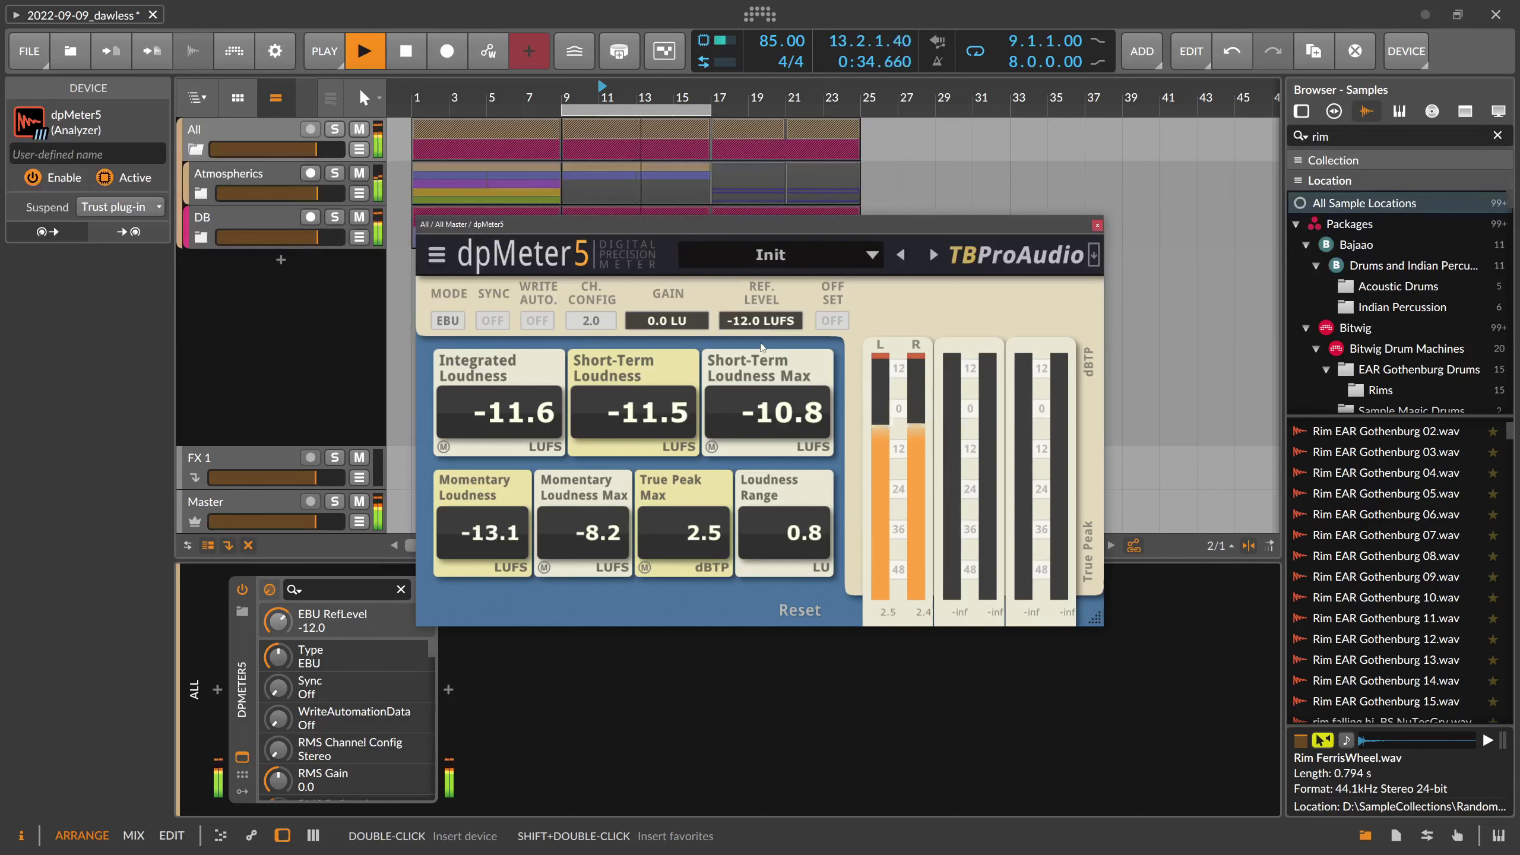
left_click(742, 391)
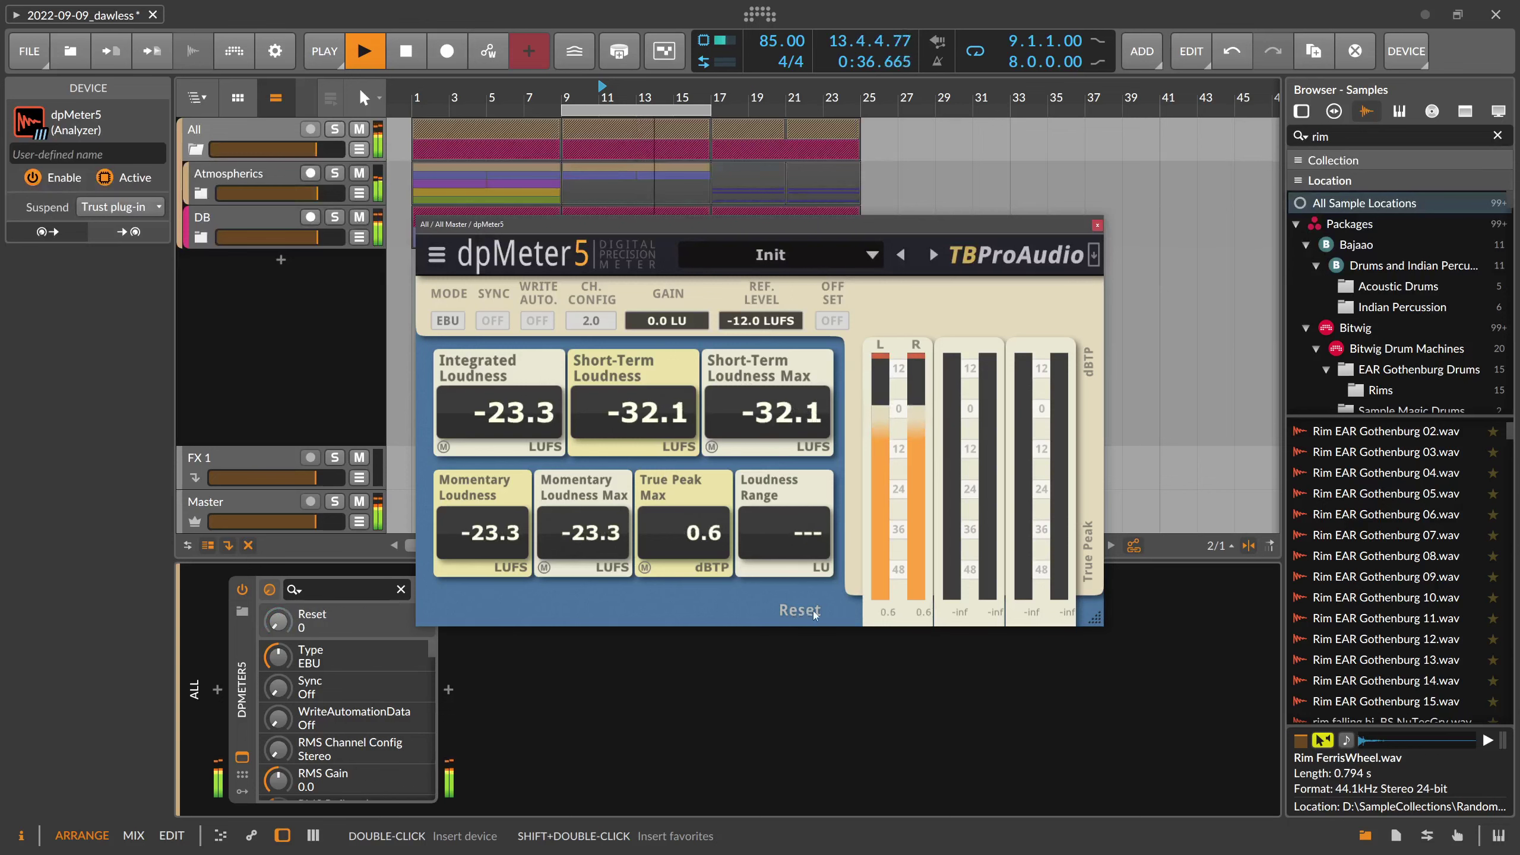
Move the 8-bar loop region to bar 1, play from there, and match dpMeter5's gain to the maximum short-term loudness
left_click_drag(688, 232, 738, 257)
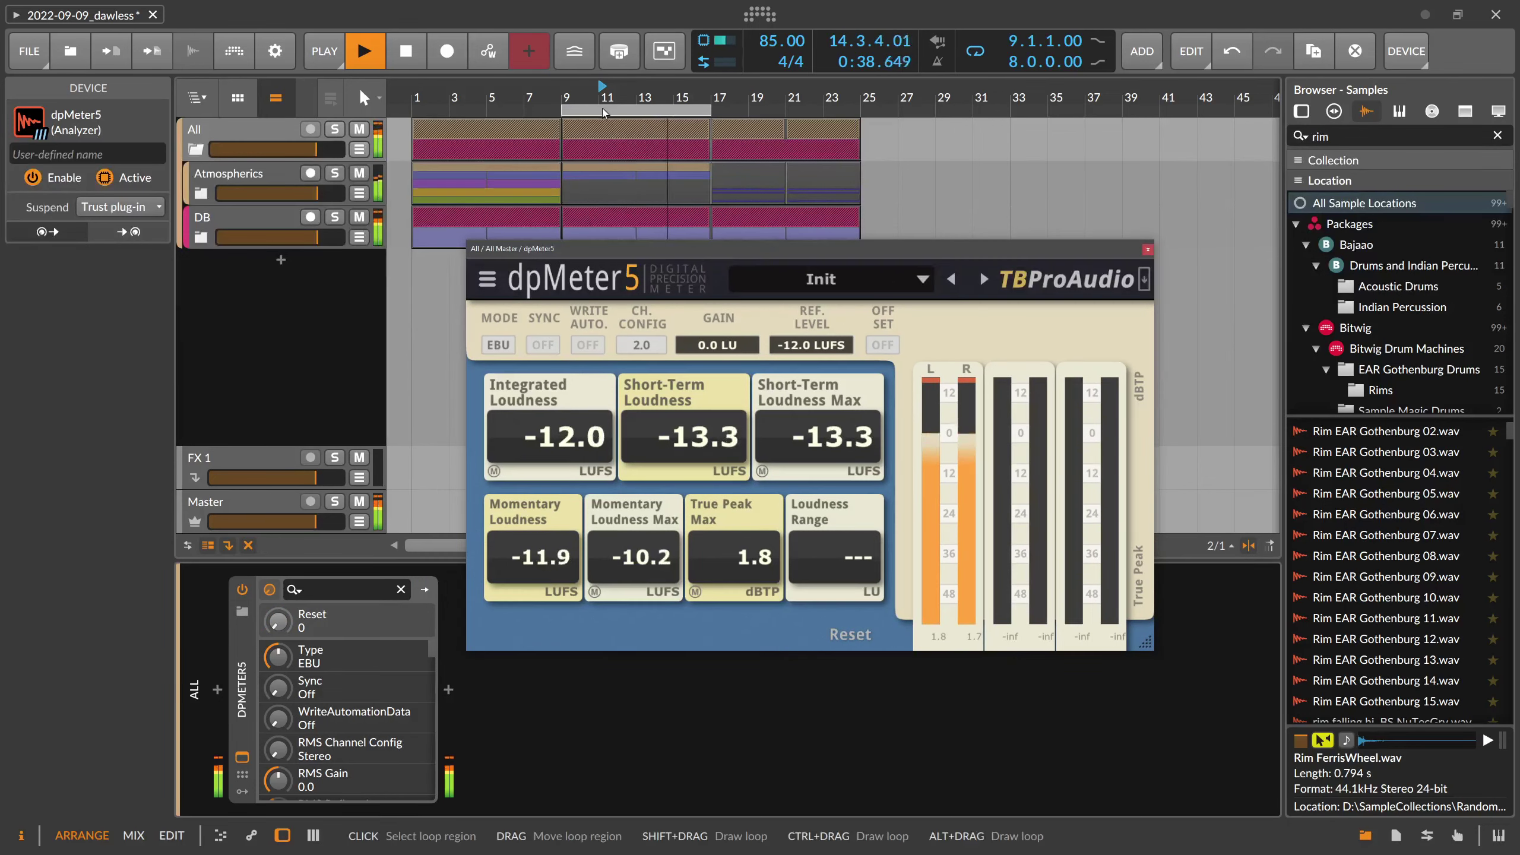
left_click_drag(567, 110, 418, 110)
left_click(418, 96)
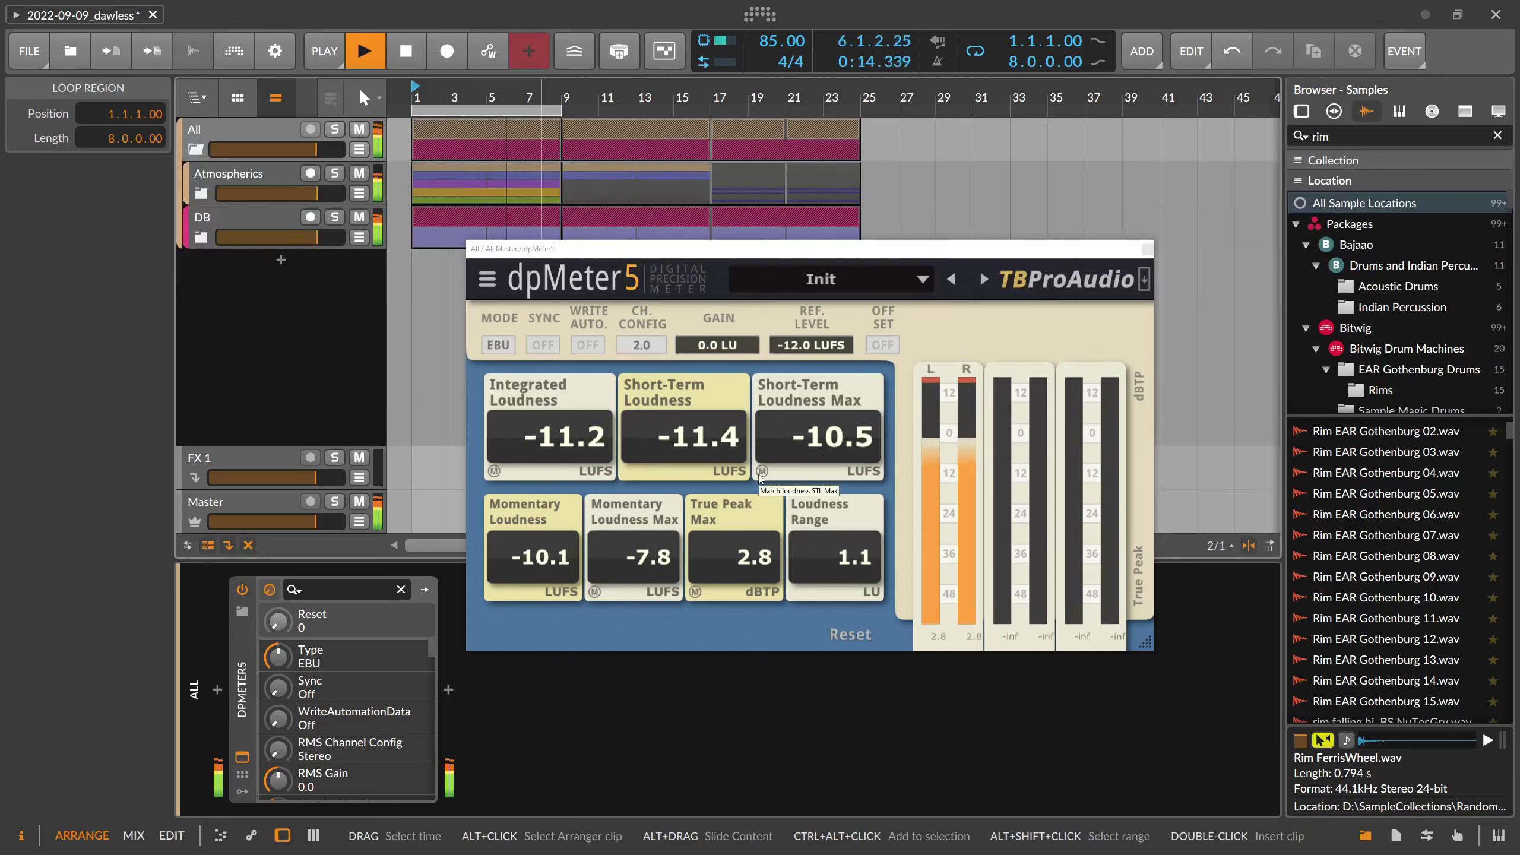
left_click(718, 346)
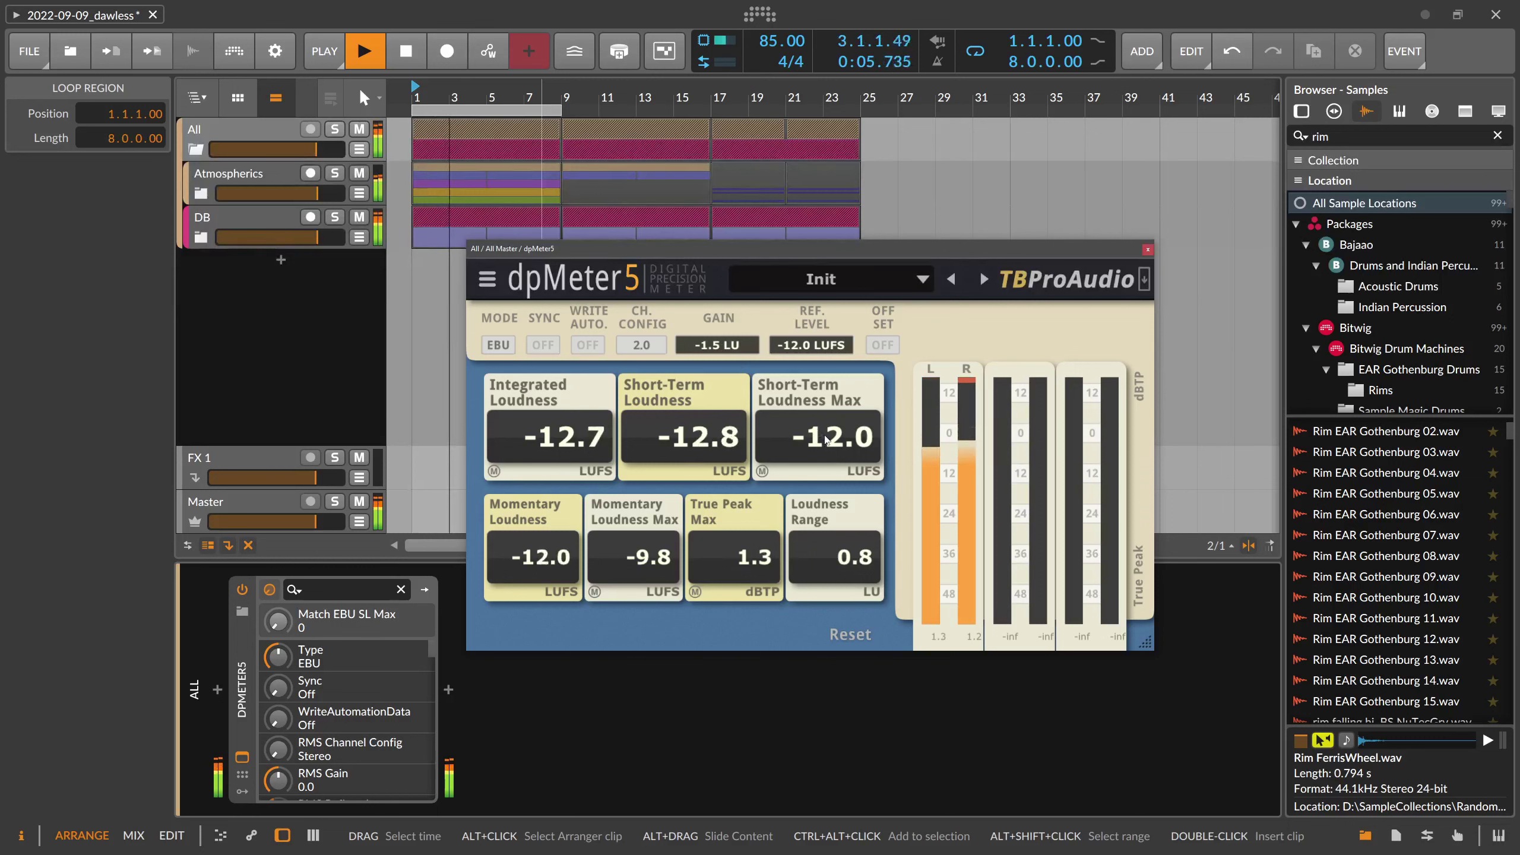
Set dpMeter5's reference level to -10 LUFS, match the gain by maximum short-term loudness, and close the plug-in window
double_click(811, 346)
type("-10")
key("Return")
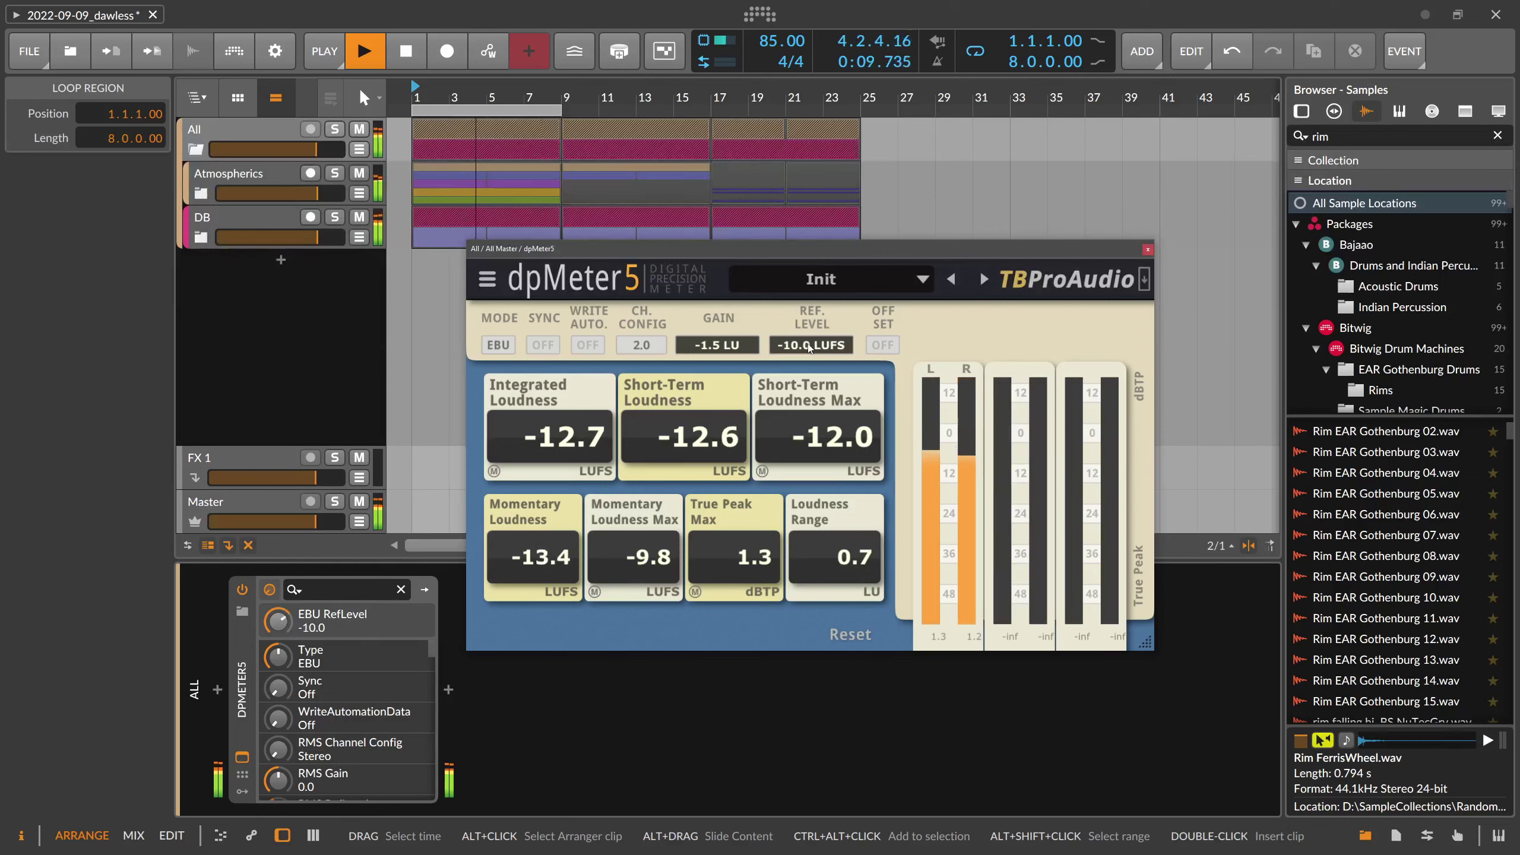
left_click(760, 471)
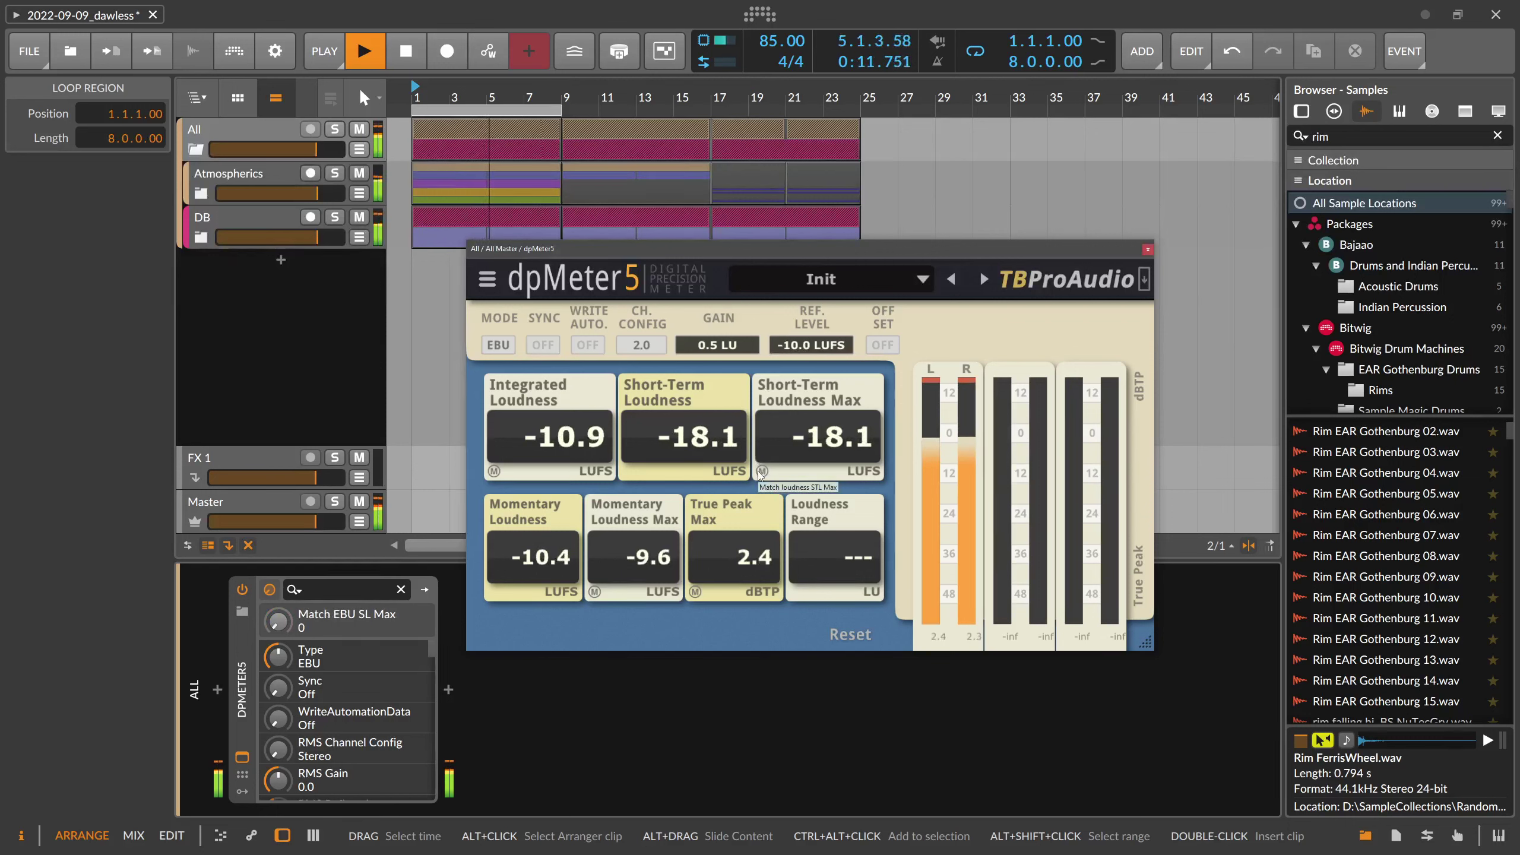
left_click_drag(718, 249, 852, 263)
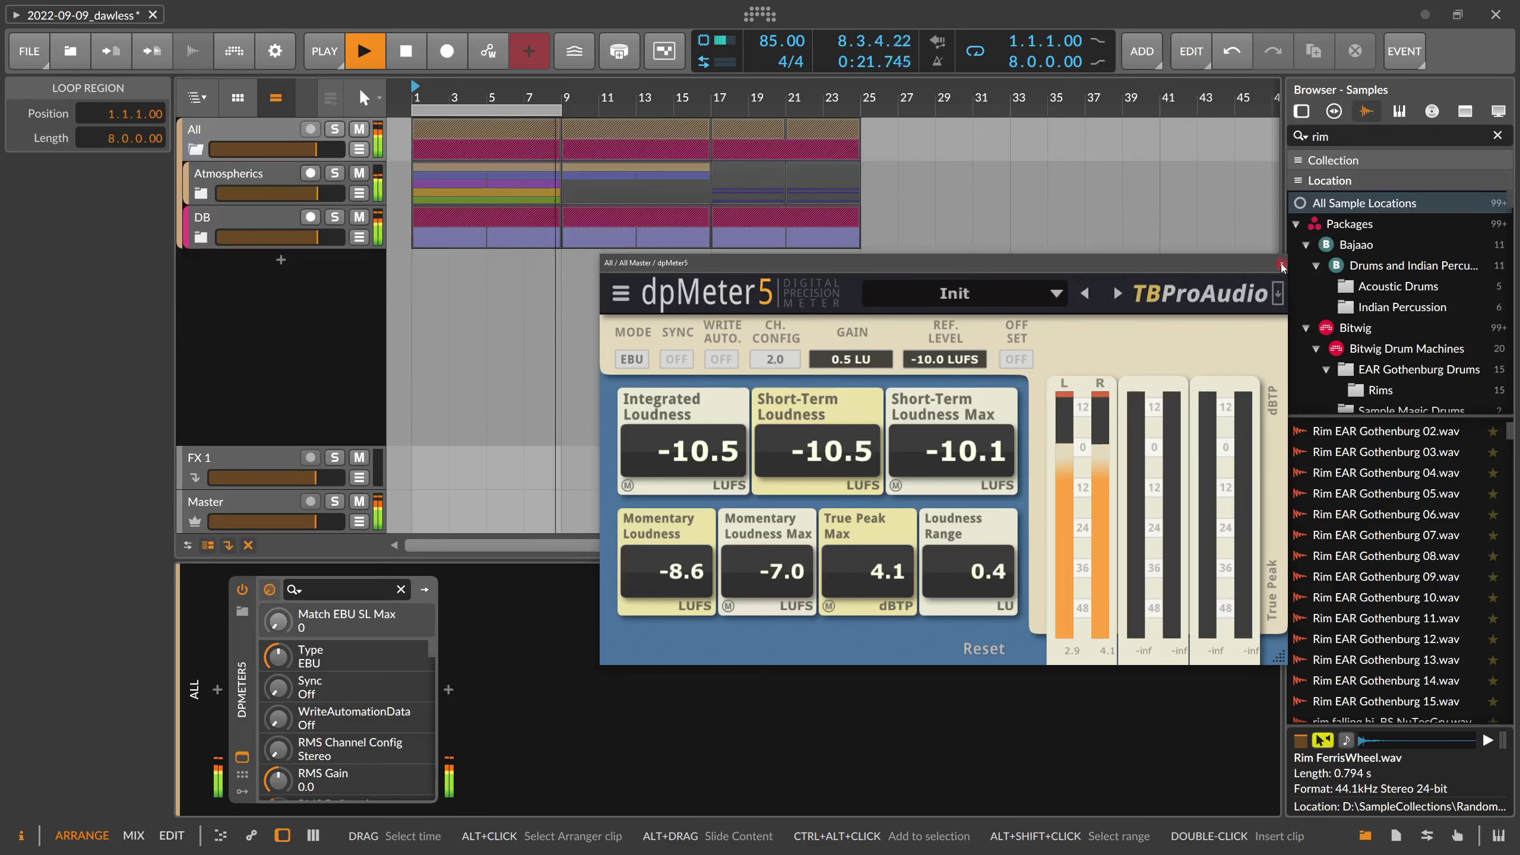
left_click(241, 157)
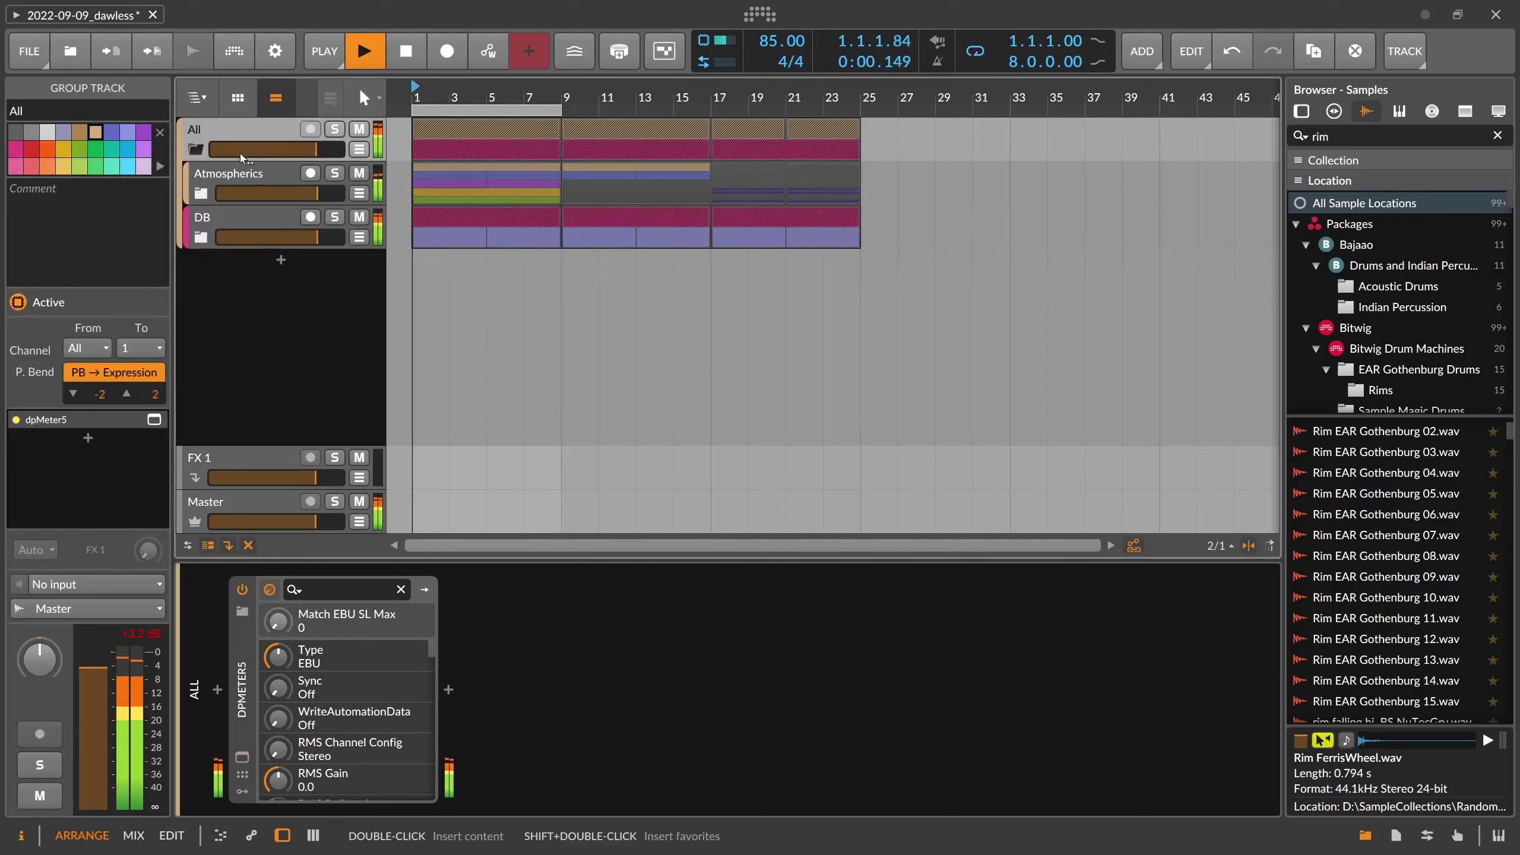
Stop playback, insert DSEQ3 after dpMeter5 on the All group, and enlarge its plug-in window
left_click(137, 639)
key("space")
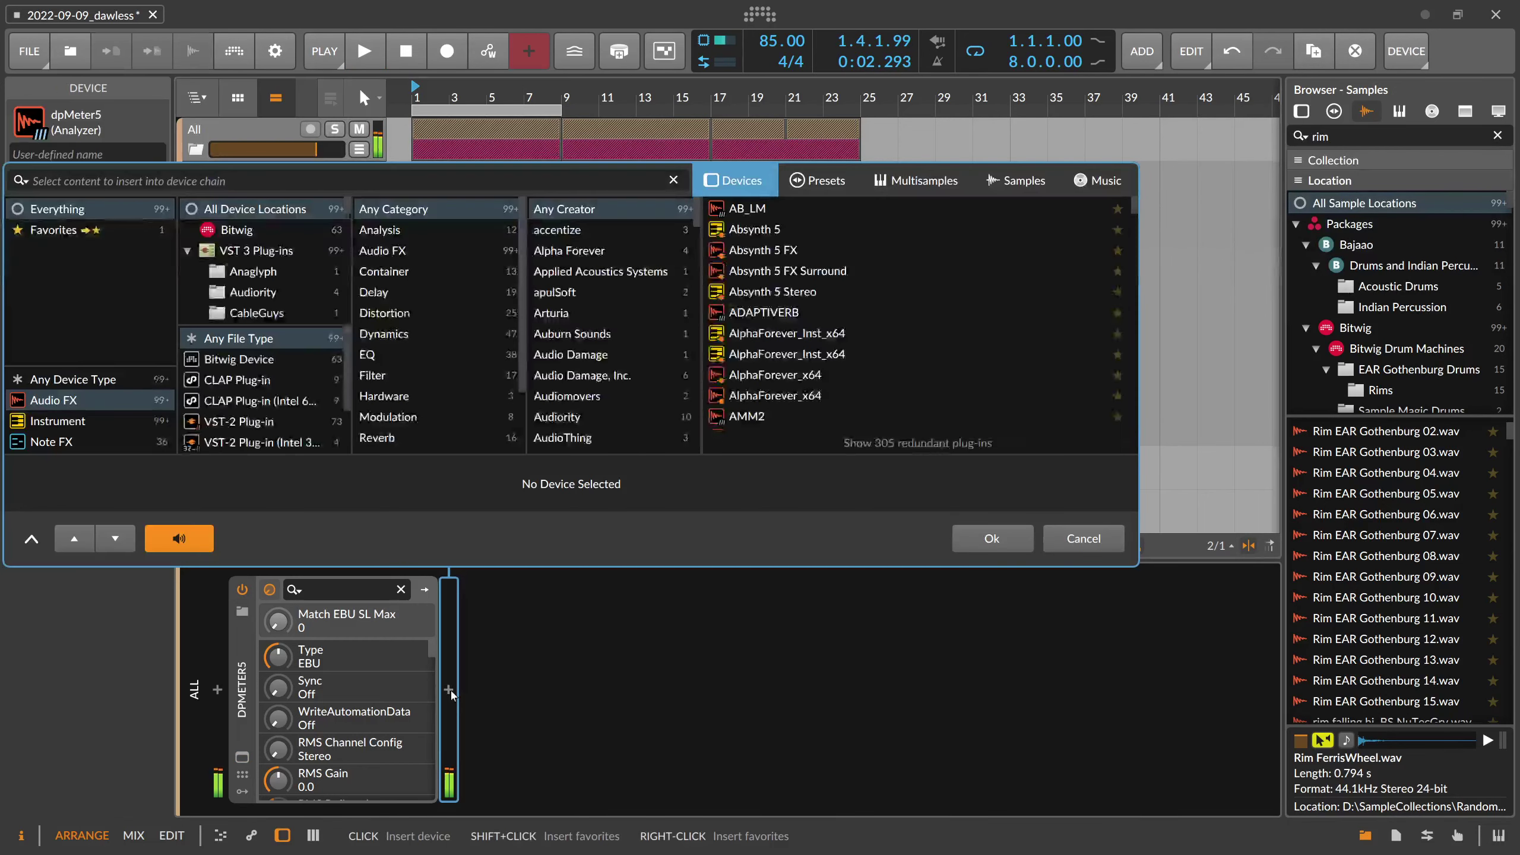
left_click(449, 690)
type("dseq")
key("Return")
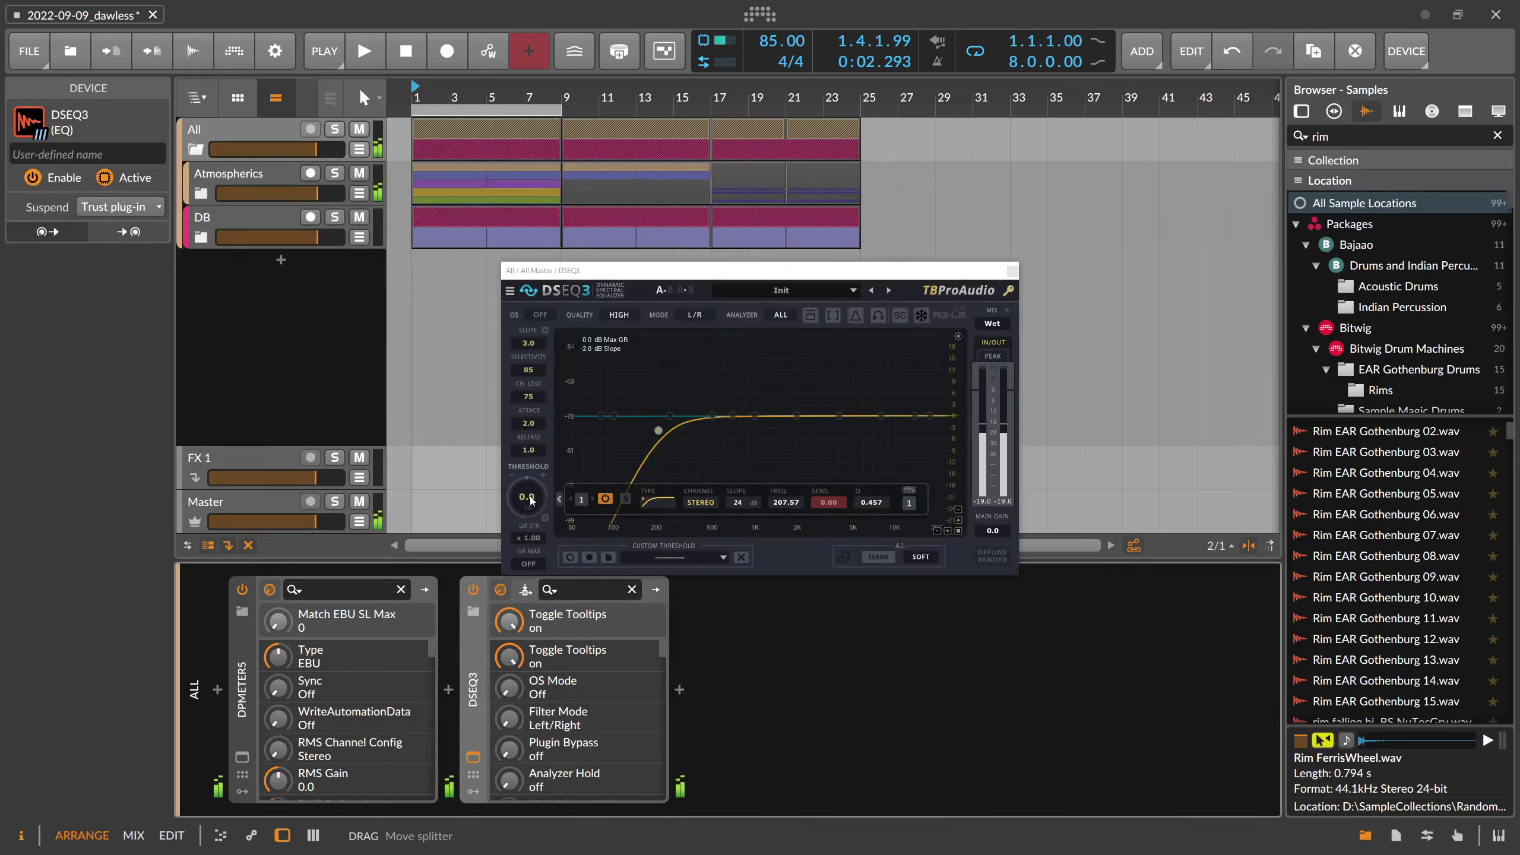
left_click(530, 500)
left_click_drag(613, 264, 571, 233)
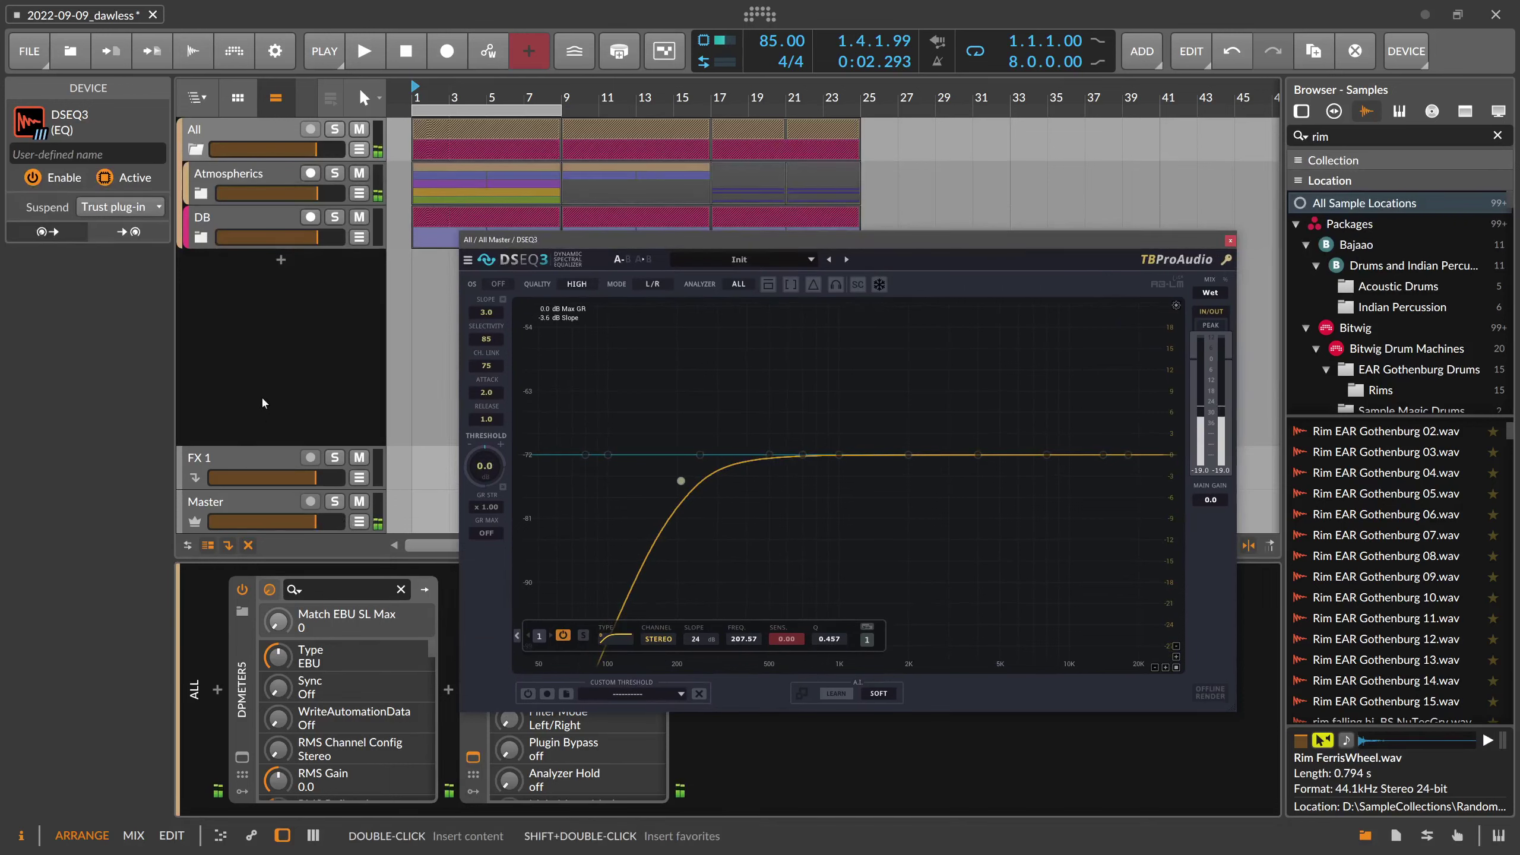
Set DSEQ3's slope to 4.5, playing the loop before and after to hear the difference
left_click(158, 576)
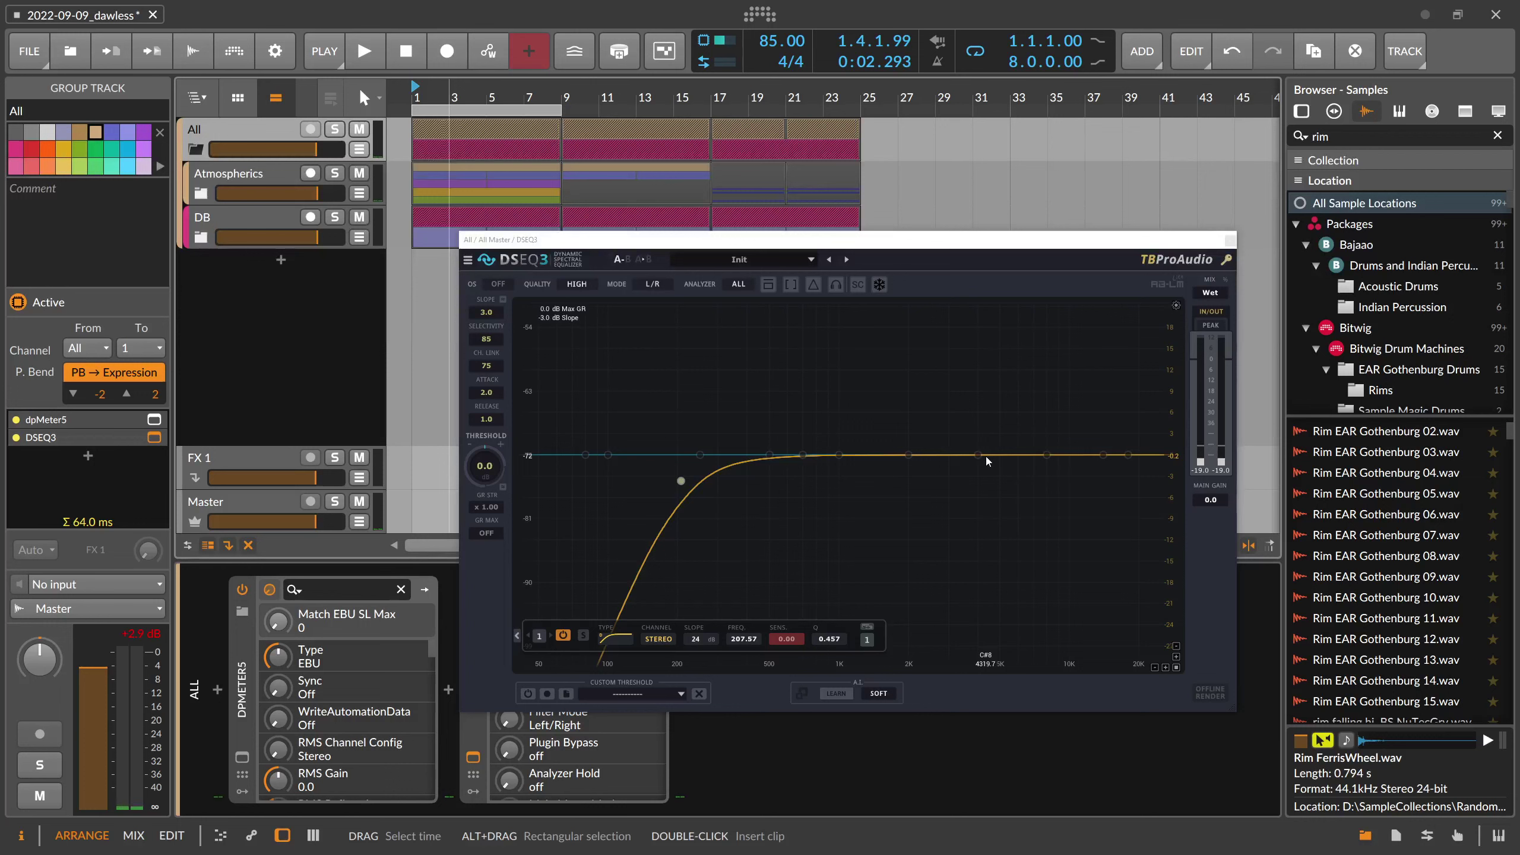
key("space")
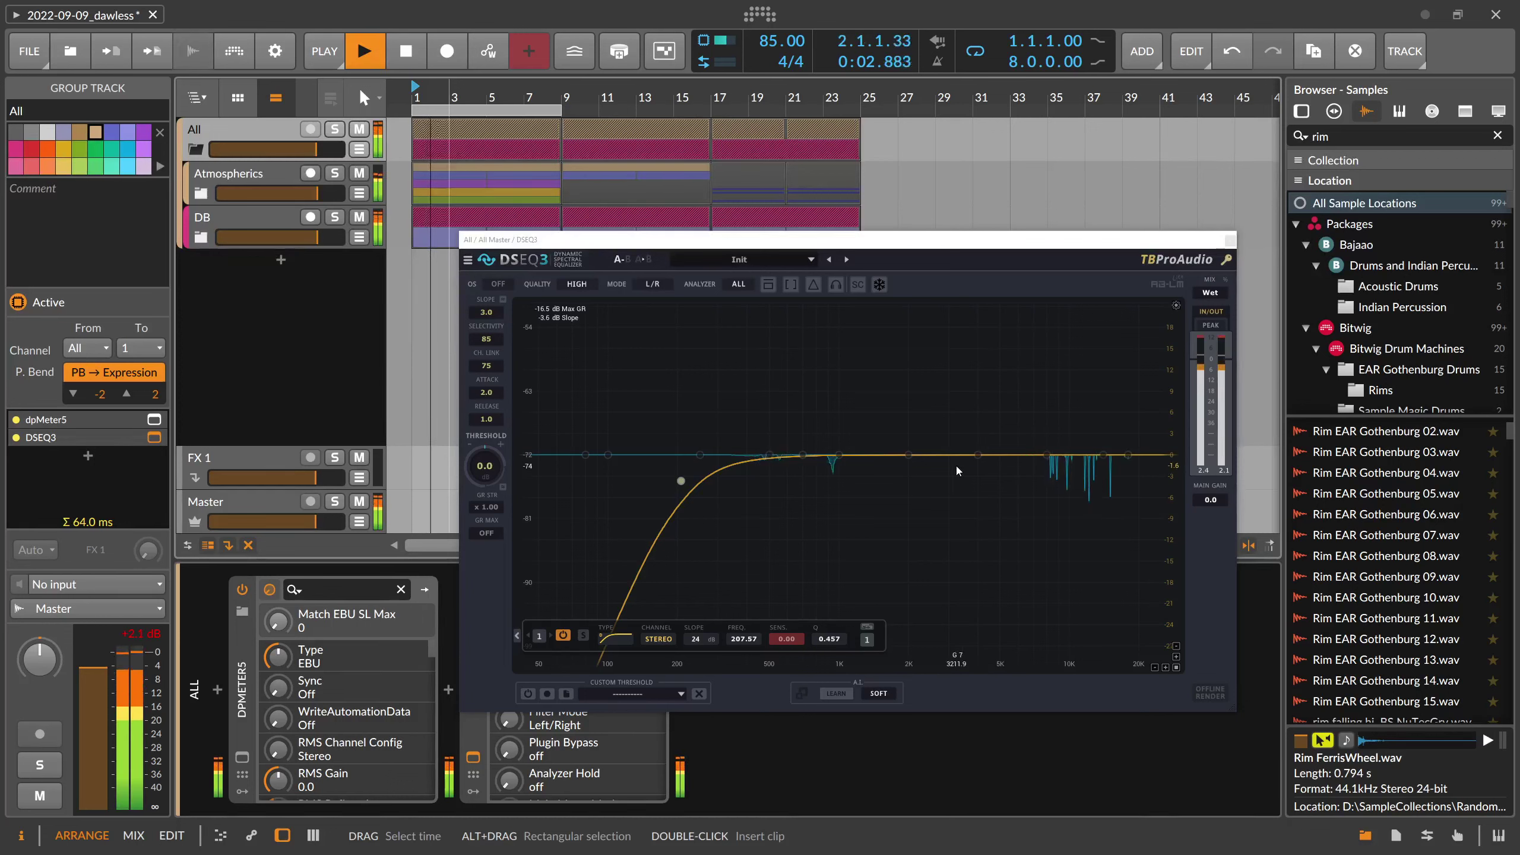
key("space")
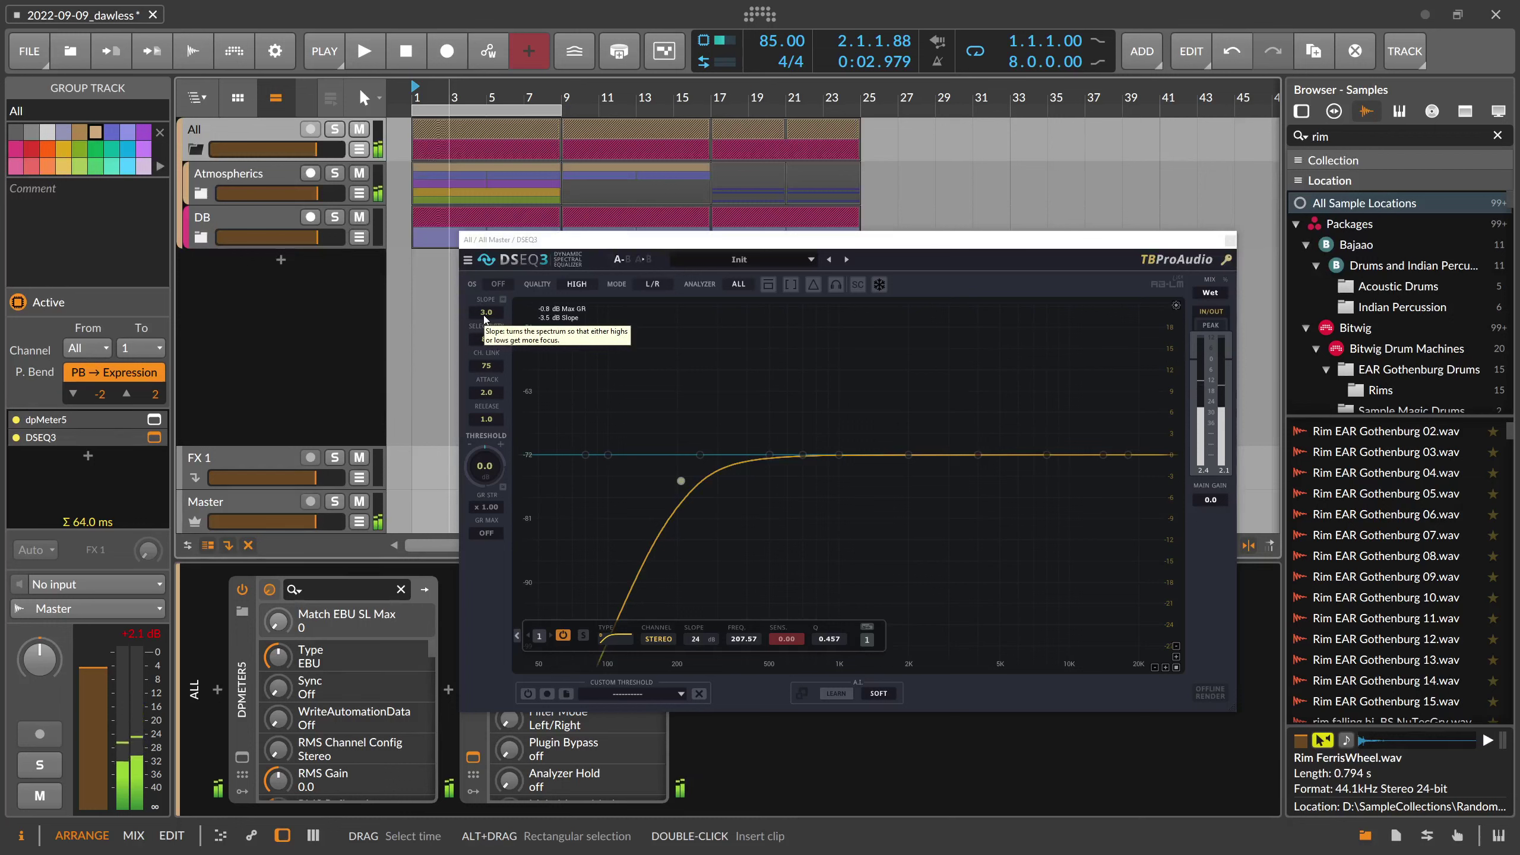
left_click_drag(485, 317, 485, 314)
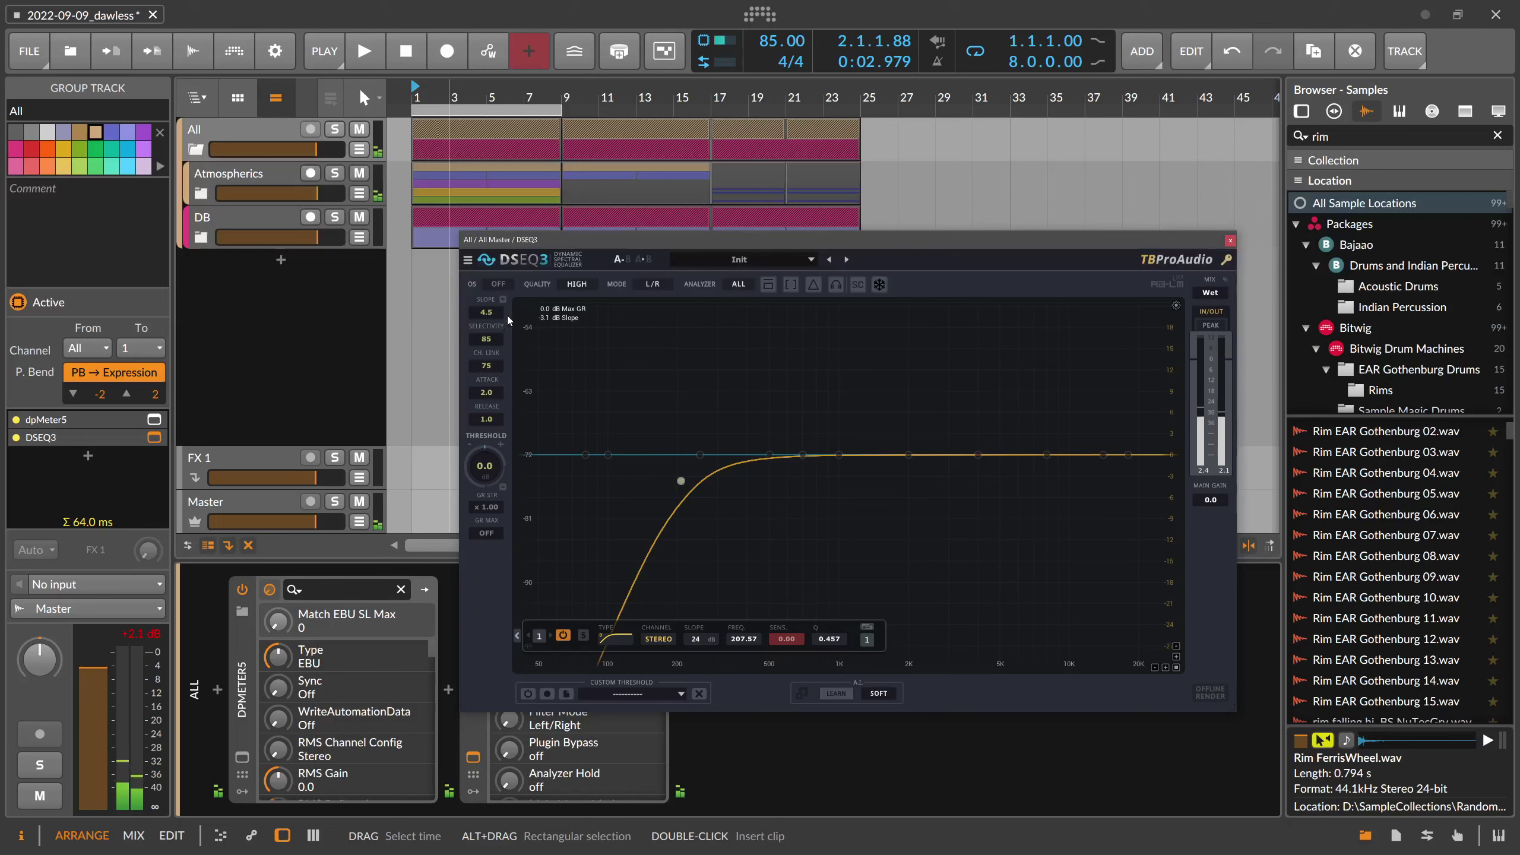
key("space")
key("space")
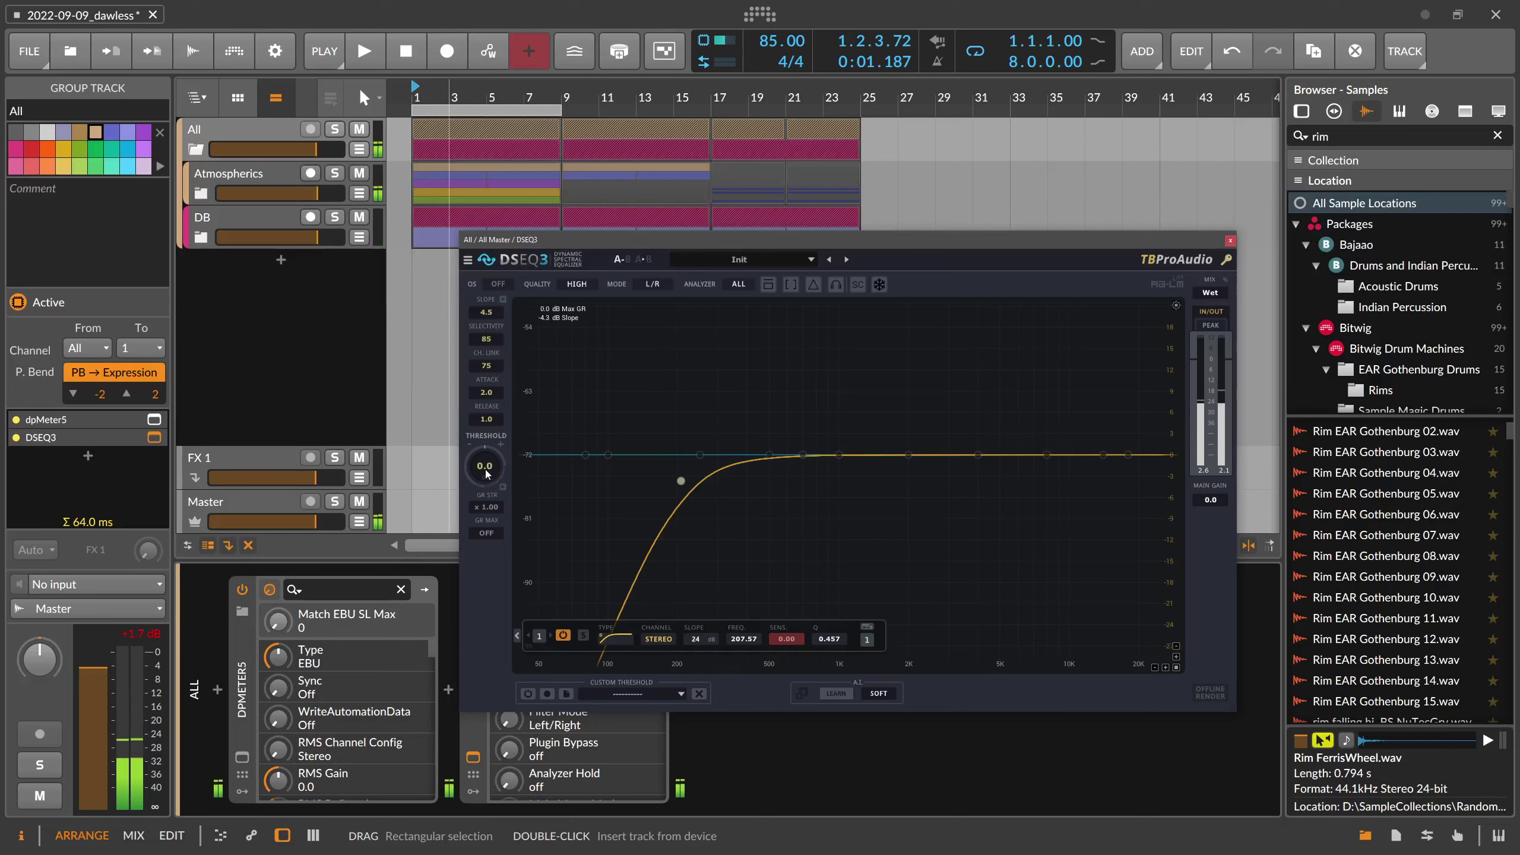
key("space")
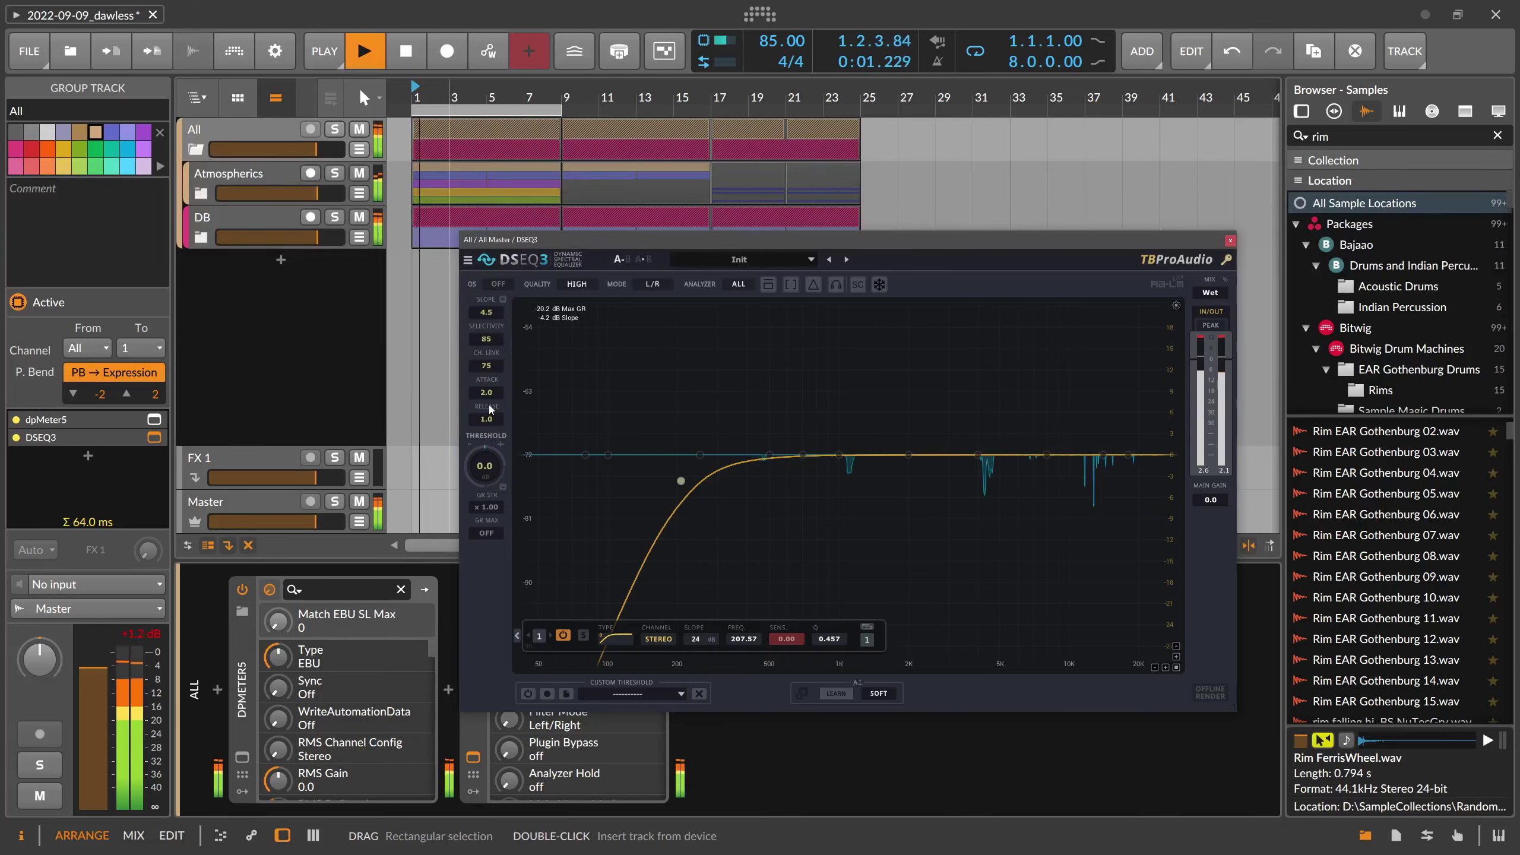
Compare the mix with and without DSEQ3 by bypassing its processing during playback and re-enabling it
left_click_drag(848, 241, 897, 174)
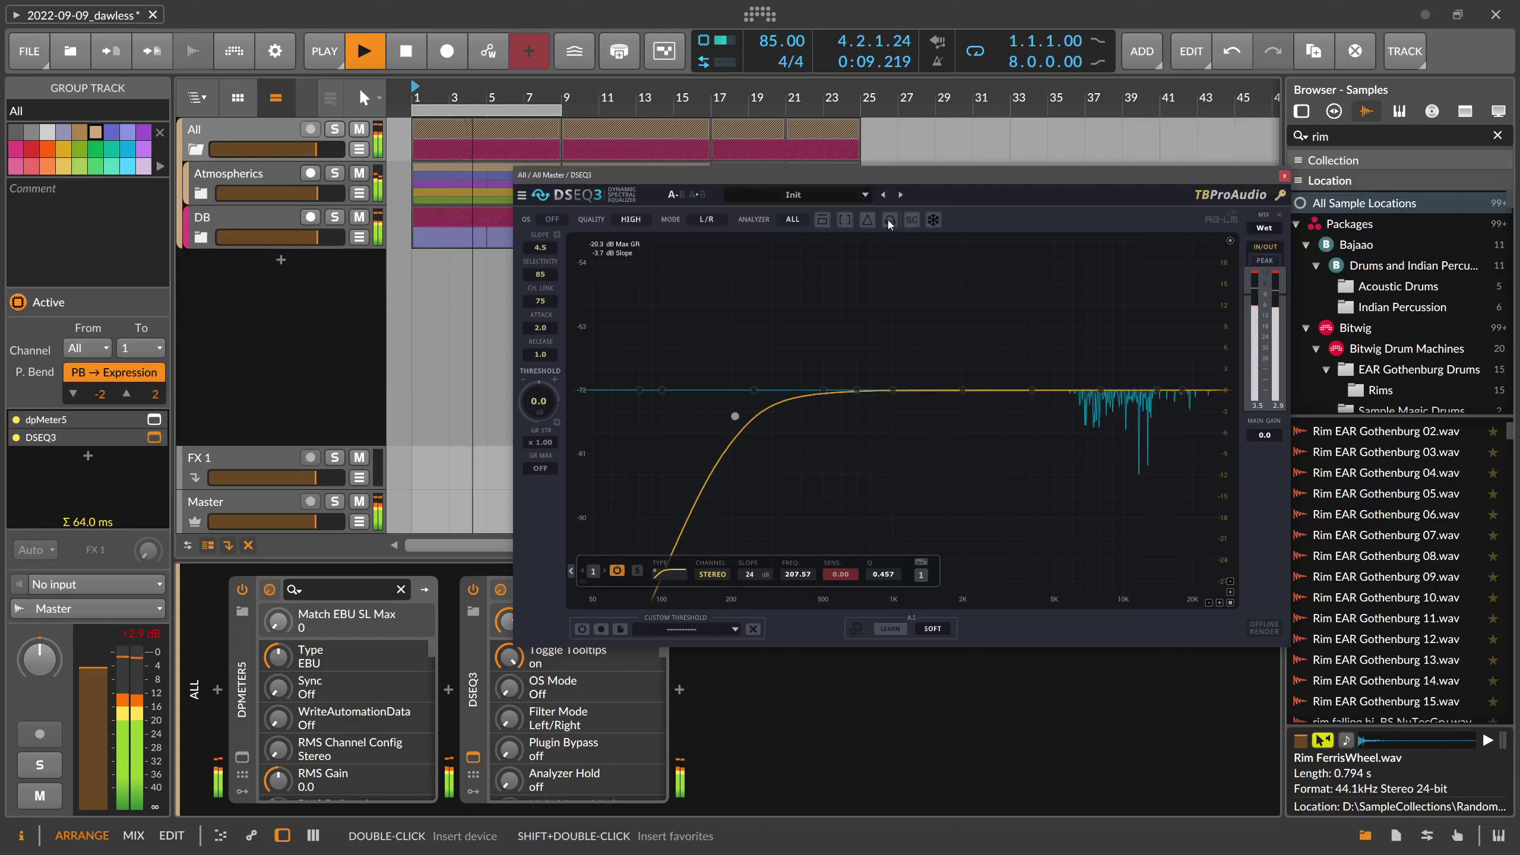
left_click(824, 221)
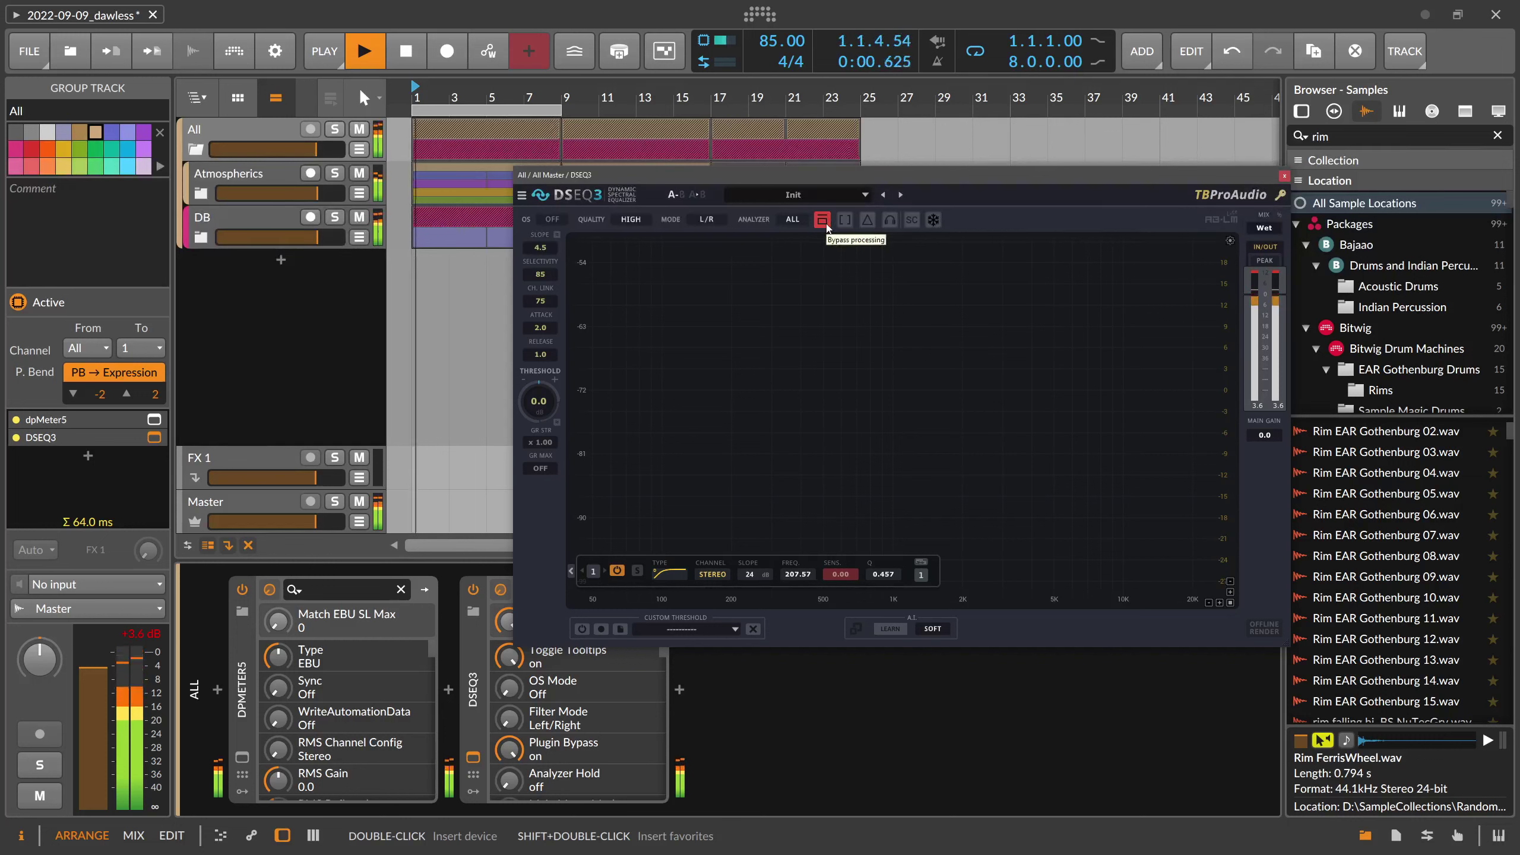
left_click(824, 225)
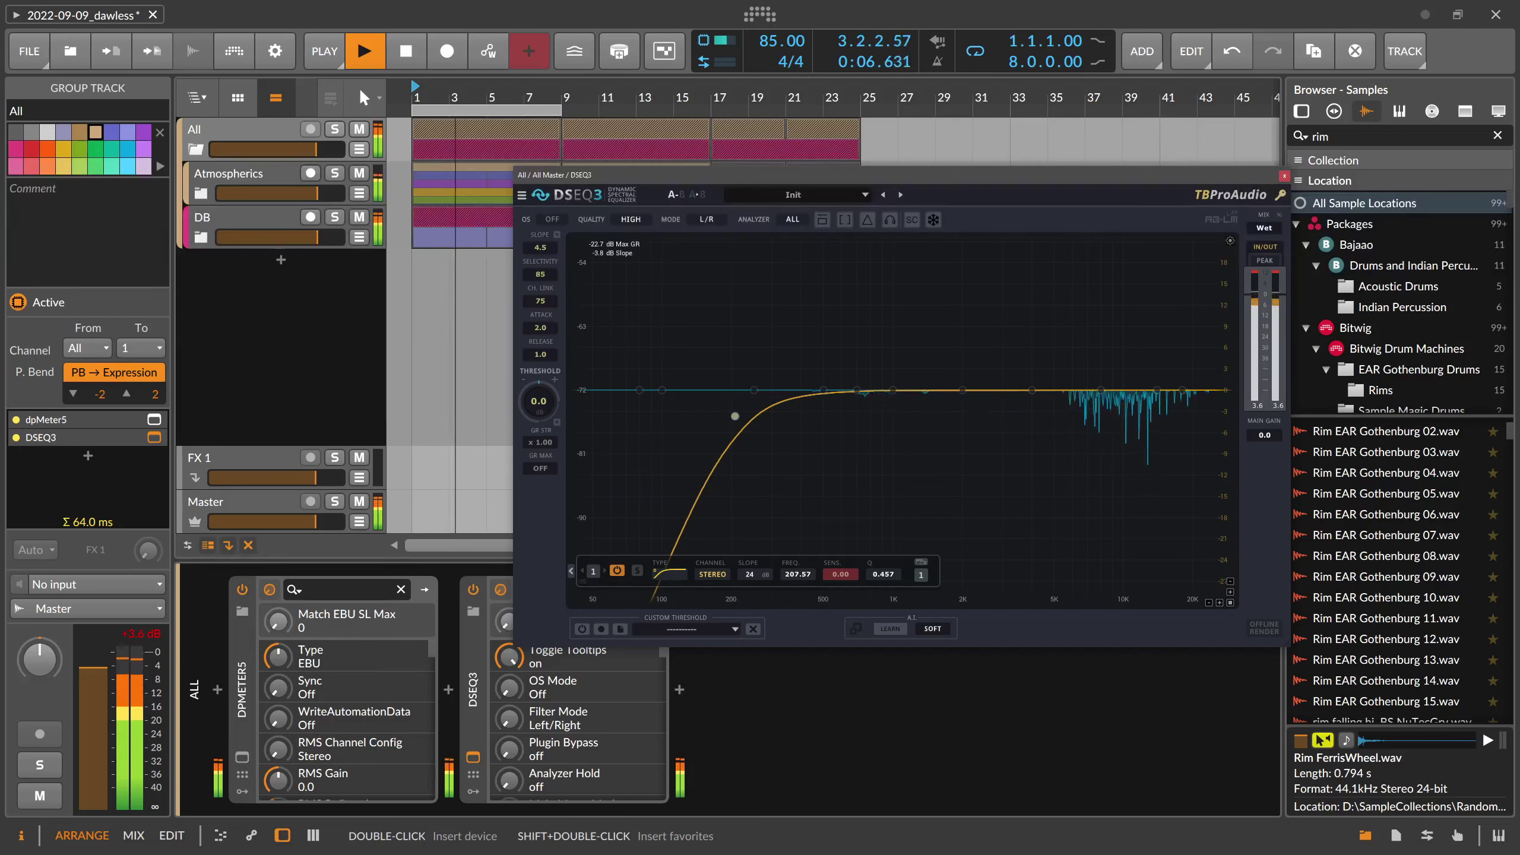
Adjust DSEQ3's timing to an attack of 0.6 and a release of 6.7 while the loop plays
left_click_drag(540, 328, 546, 359)
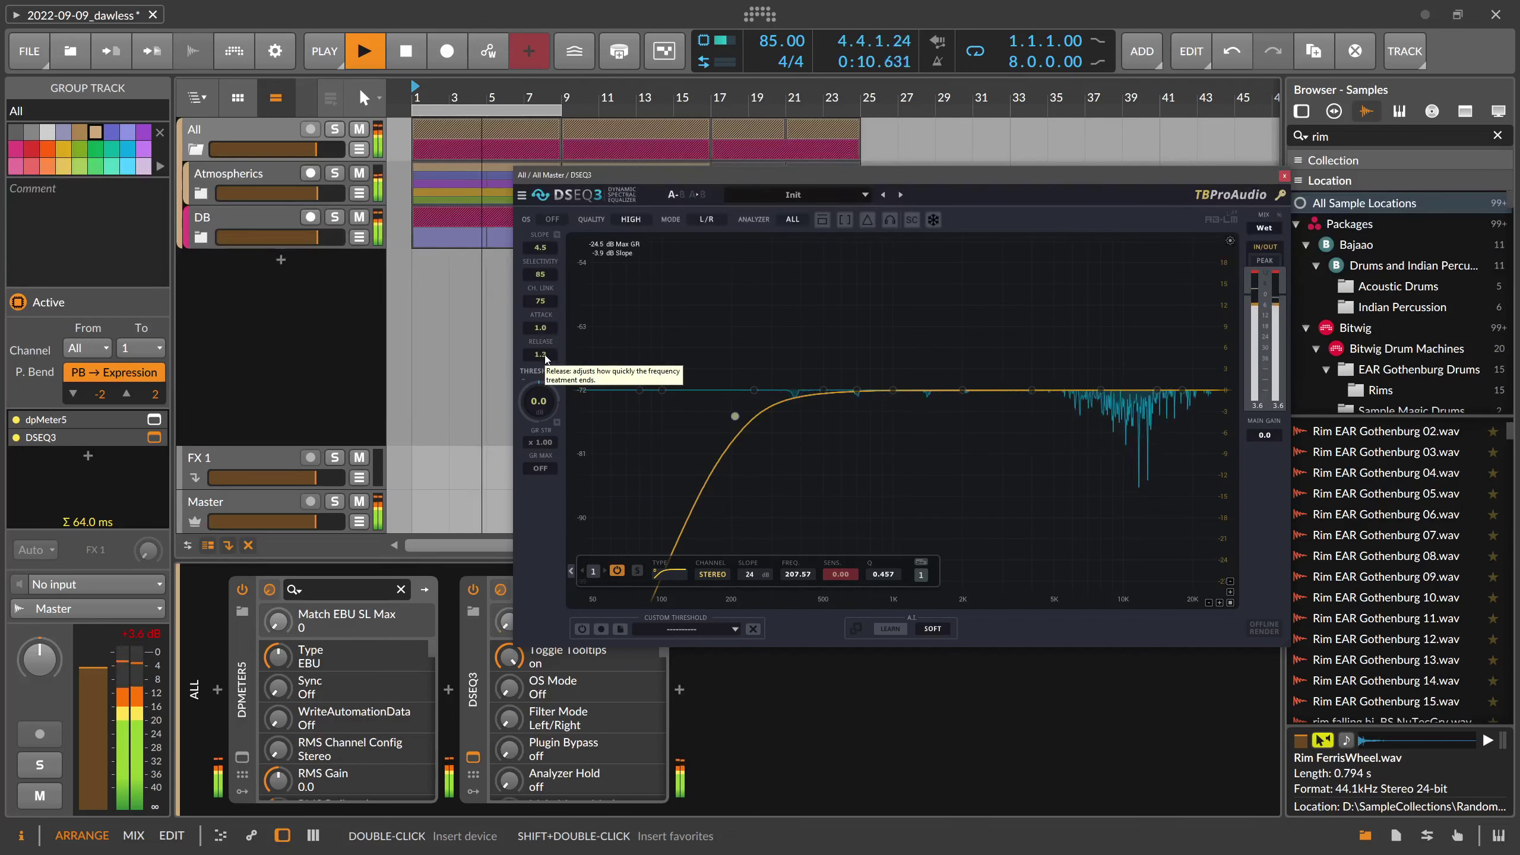
left_click_drag(542, 331, 541, 311)
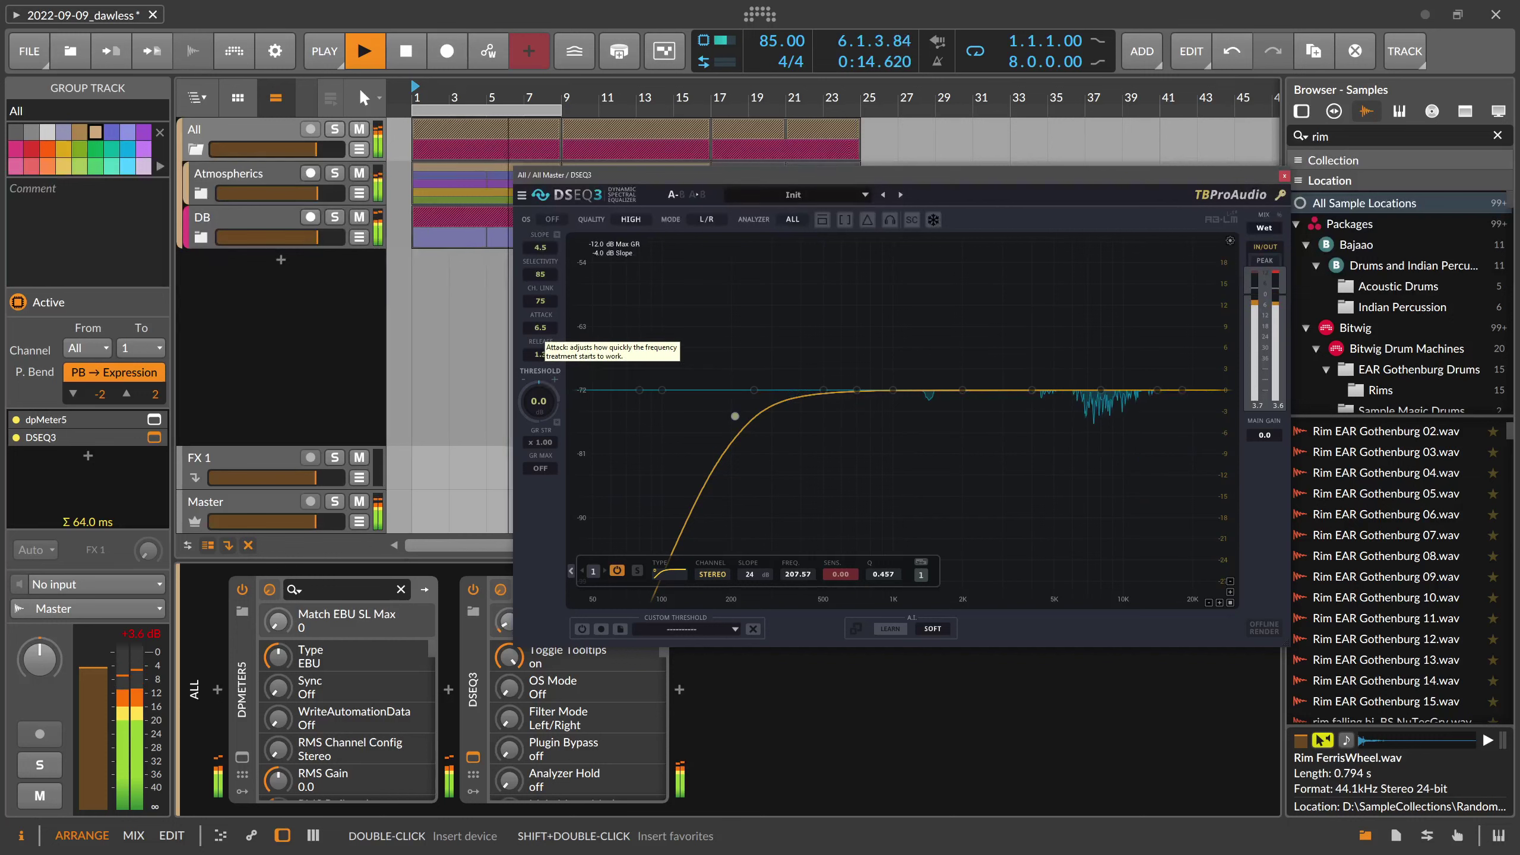
left_click_drag(546, 333, 546, 336)
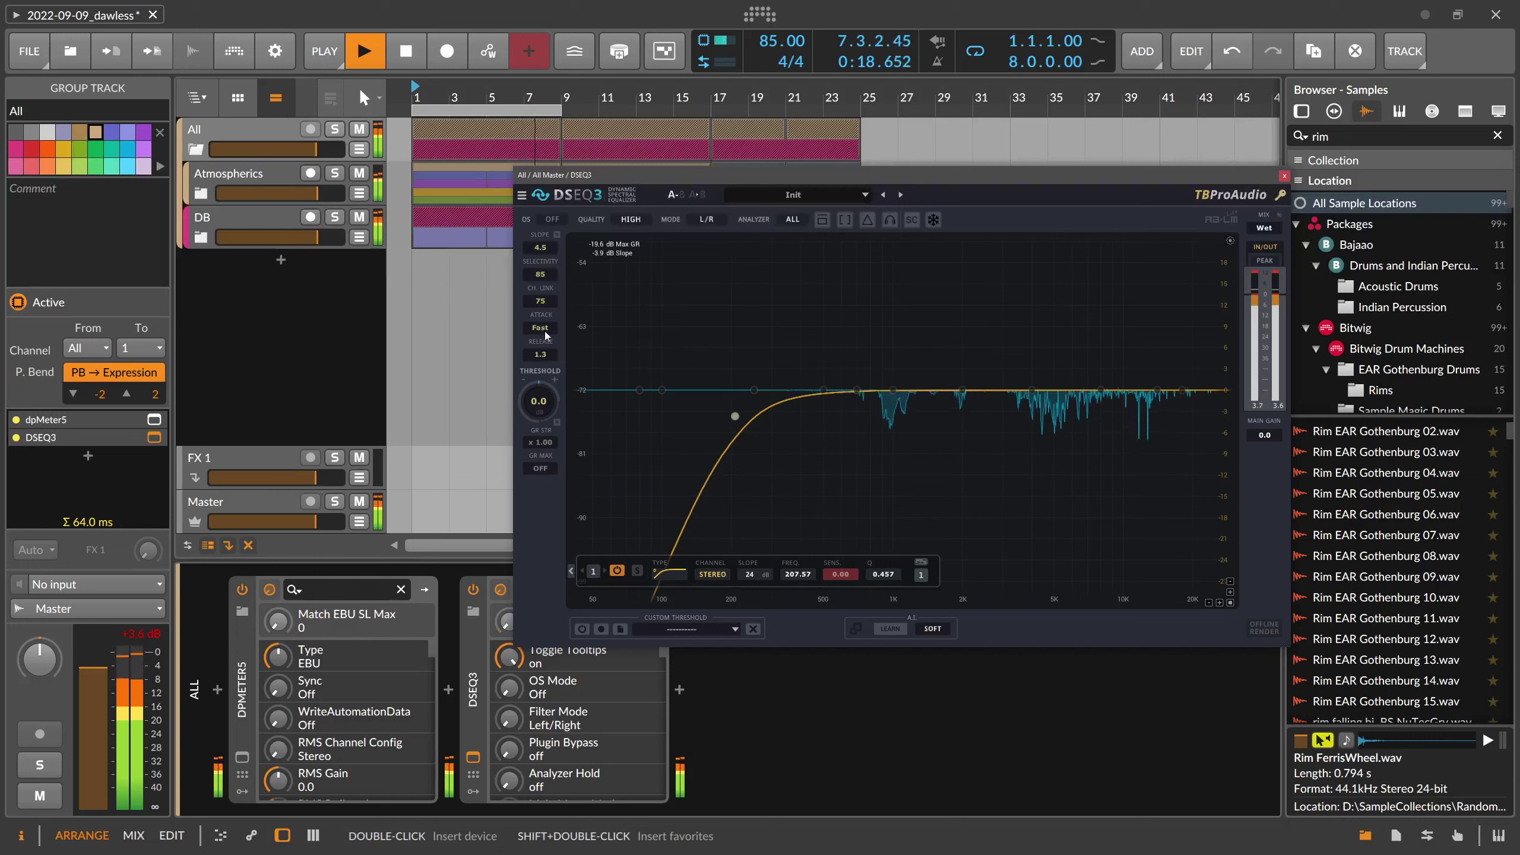
left_click_drag(540, 354, 540, 341)
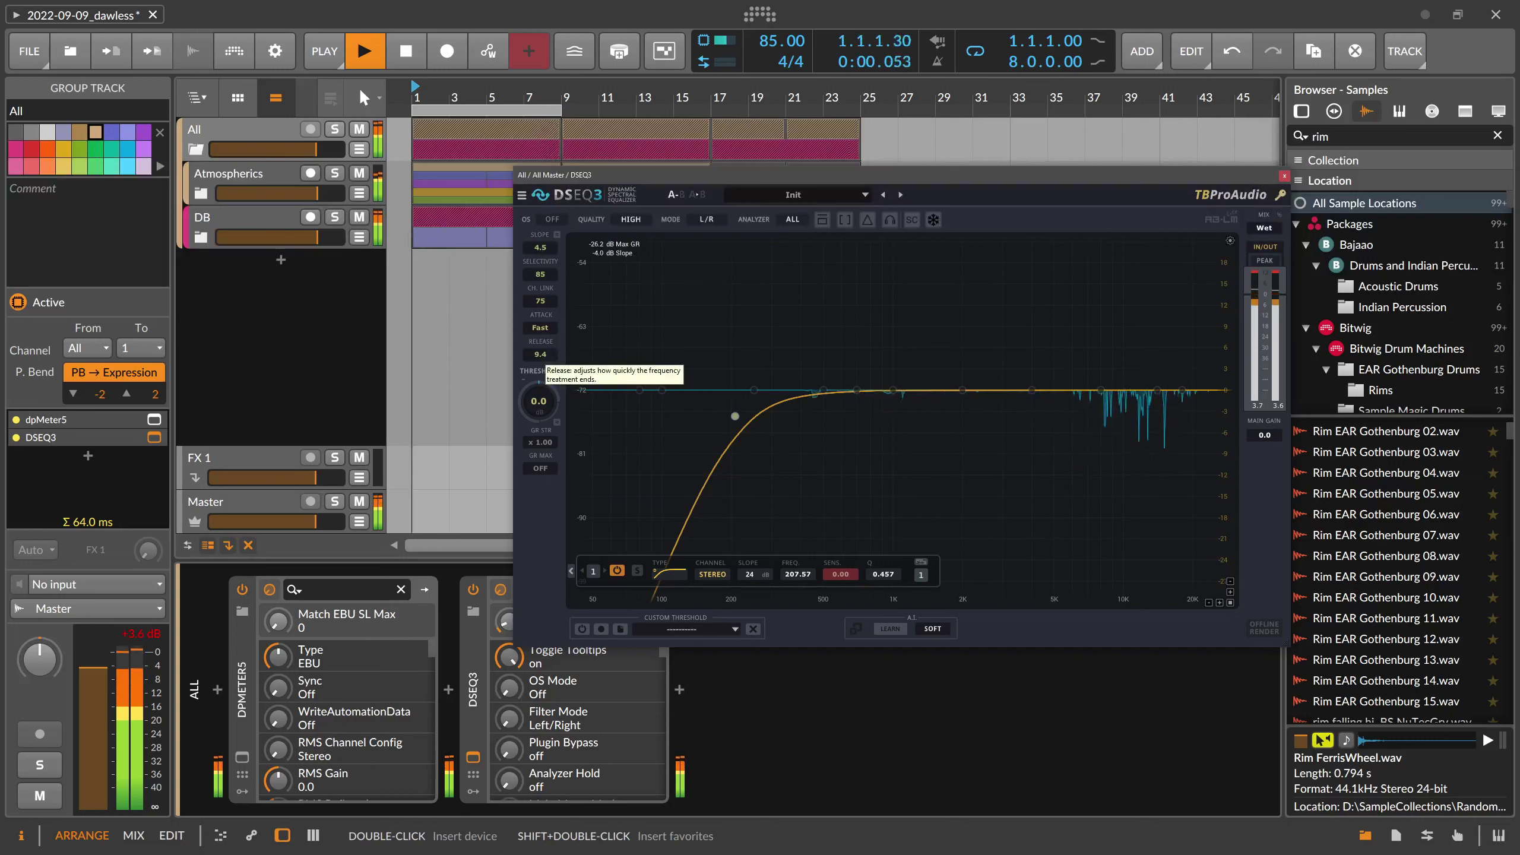
left_click_drag(540, 354, 540, 324)
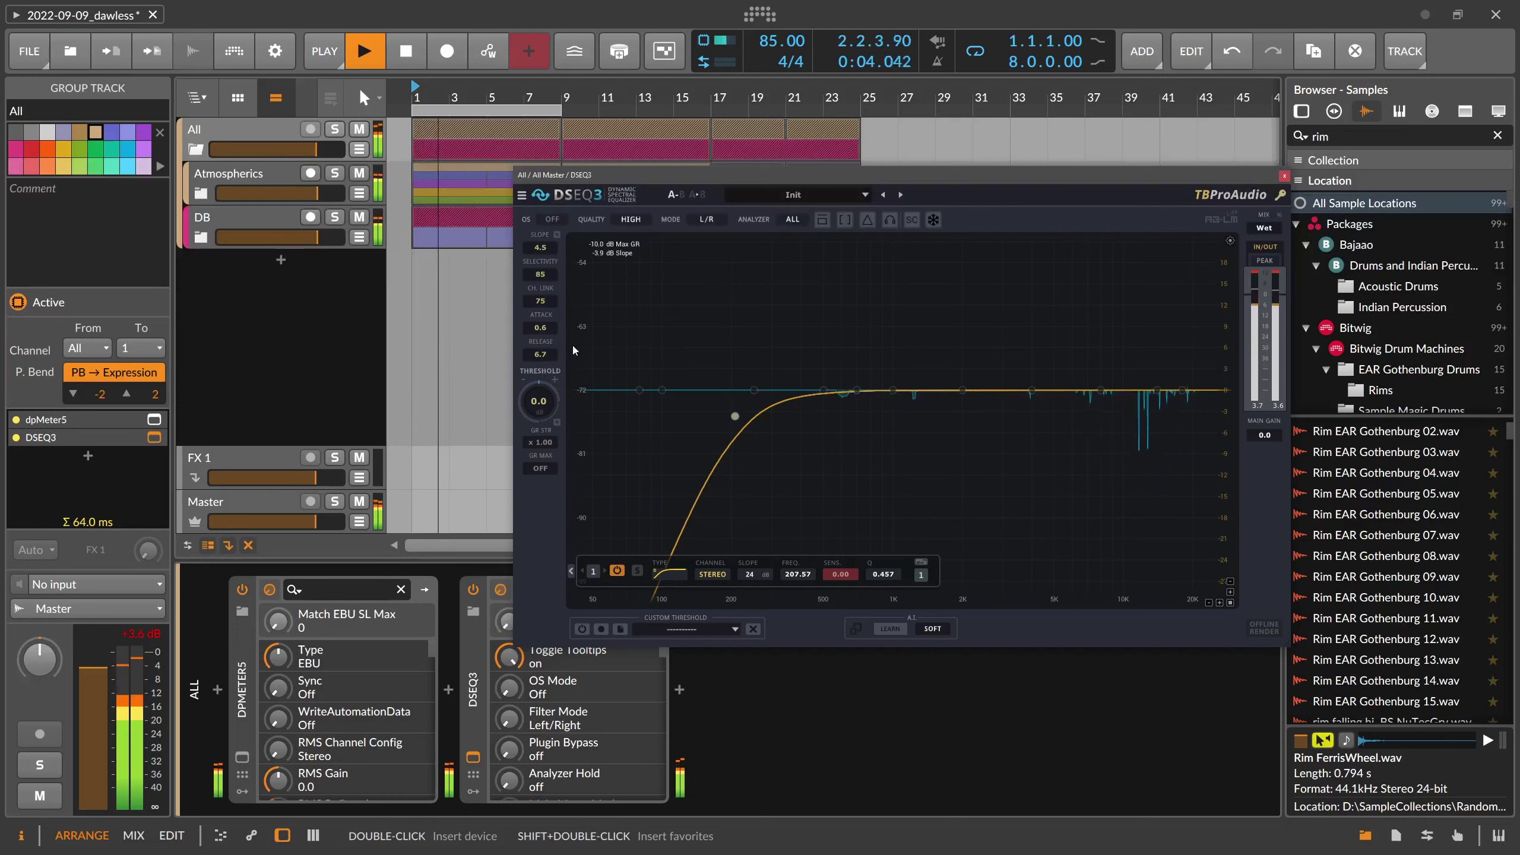
Listen to what DSEQ3 removes using its delta monitor, turn the monitor off, and close the plug-in window
left_click(867, 219)
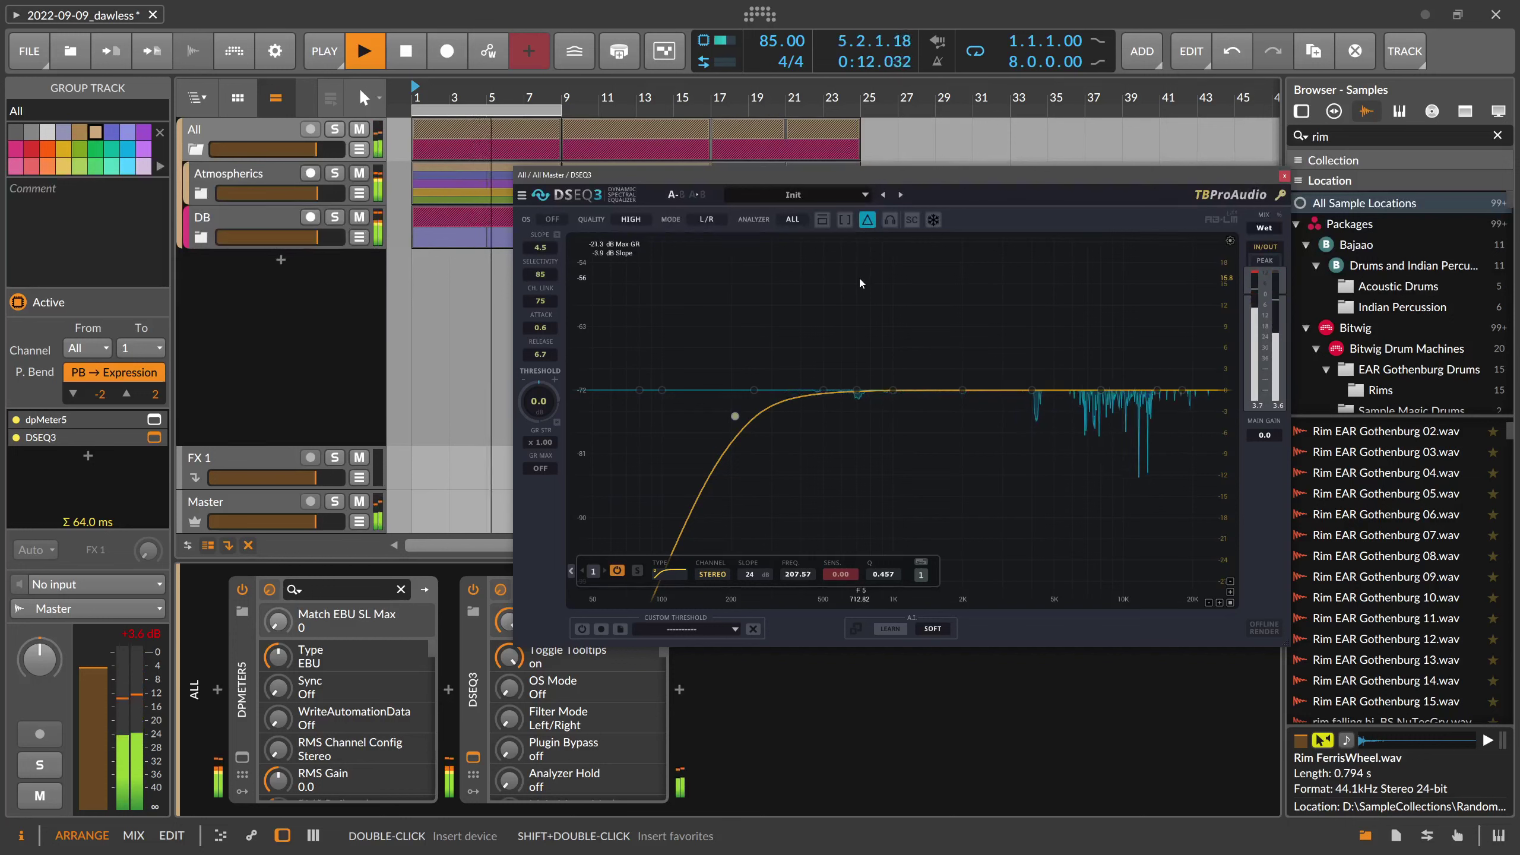
left_click(865, 220)
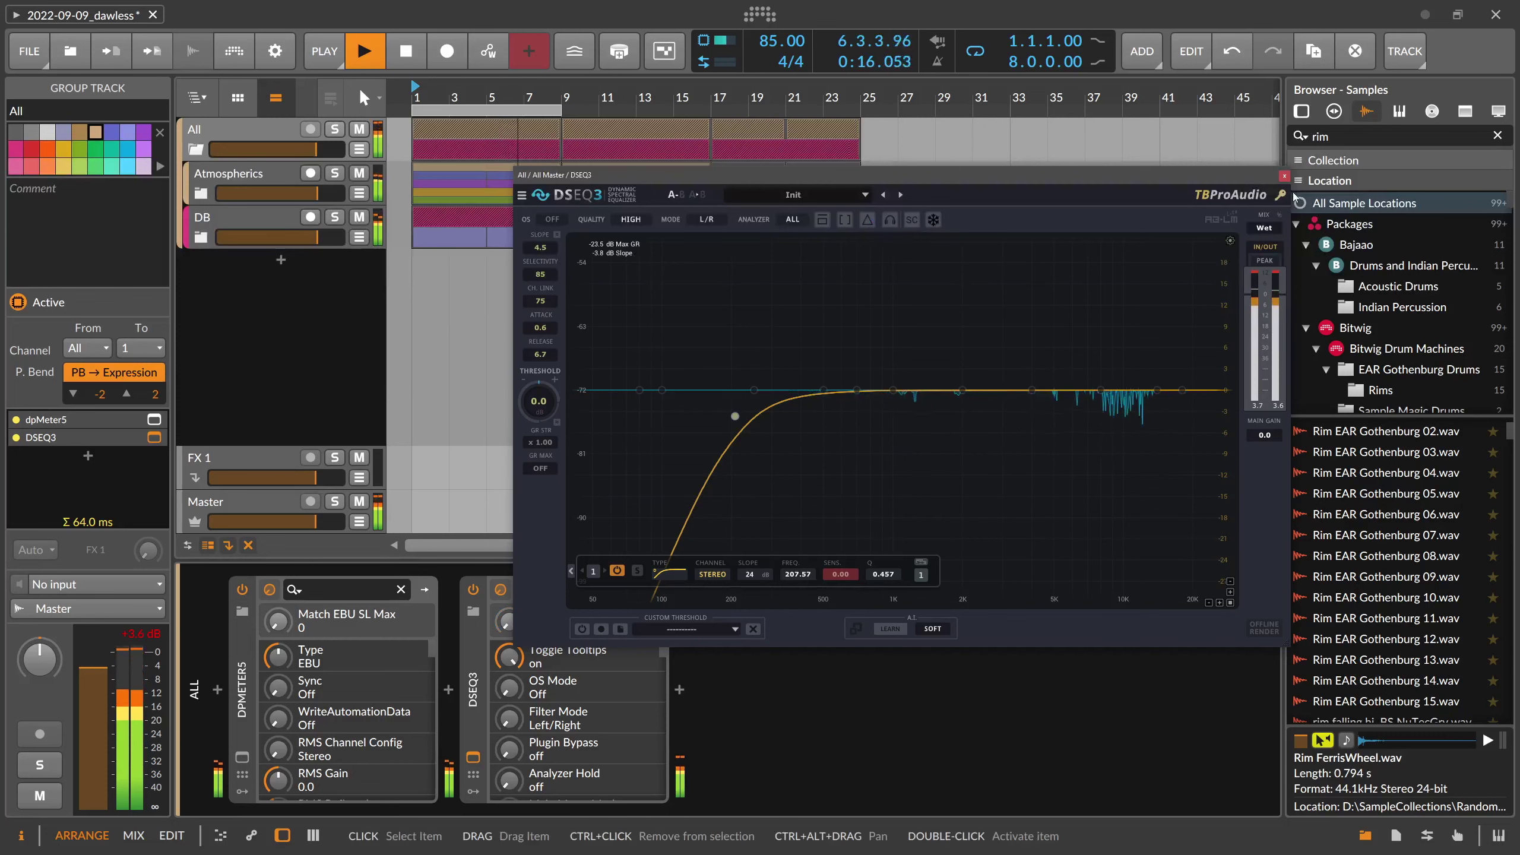
left_click(1284, 175)
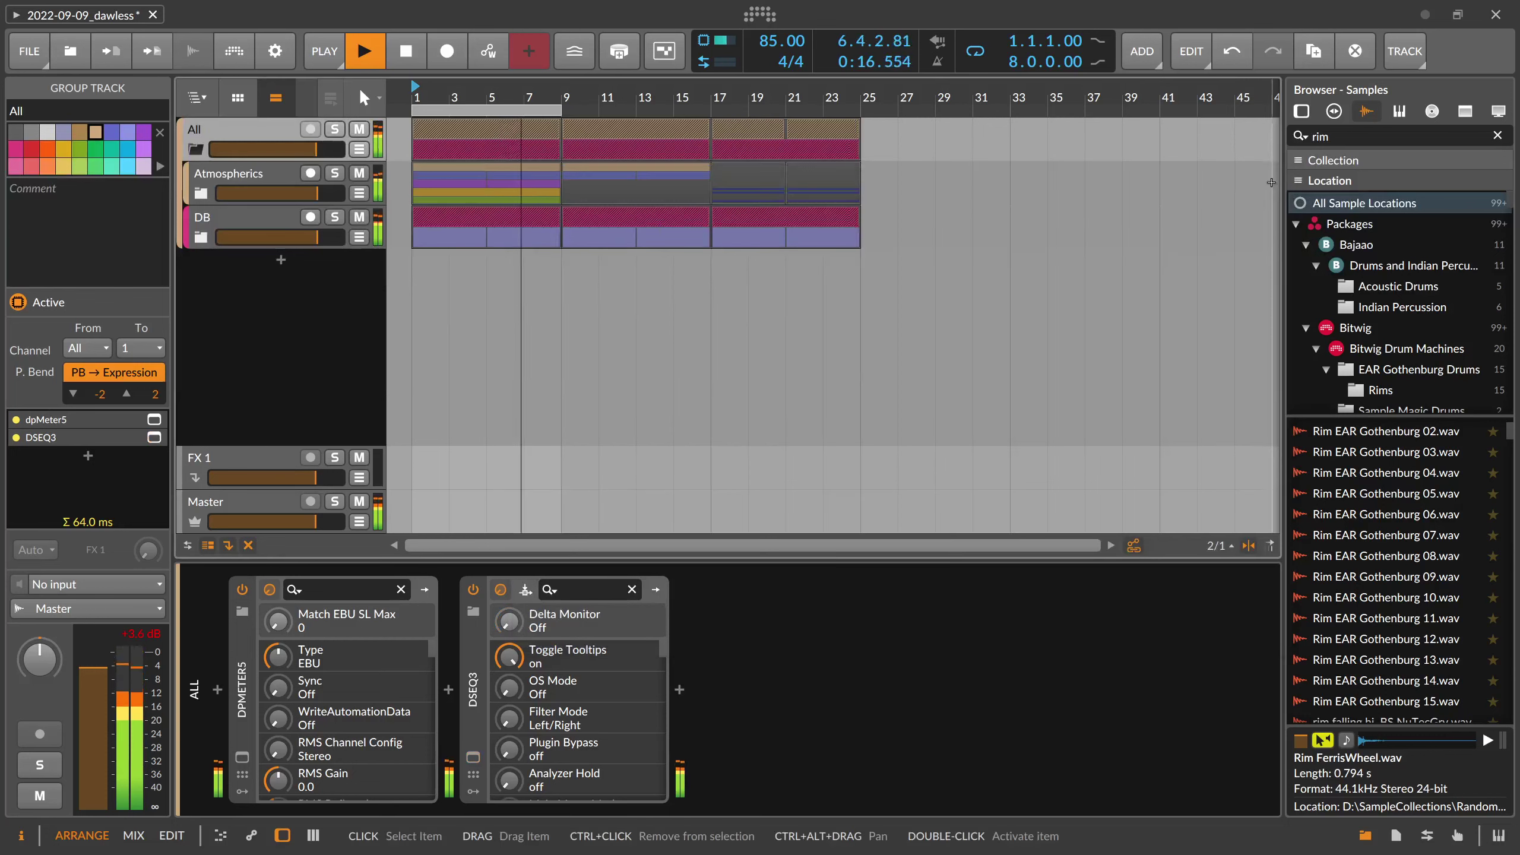
Stop playback and insert Newfangled Elevate after DSEQ3 on the All group
key("space")
left_click(681, 691)
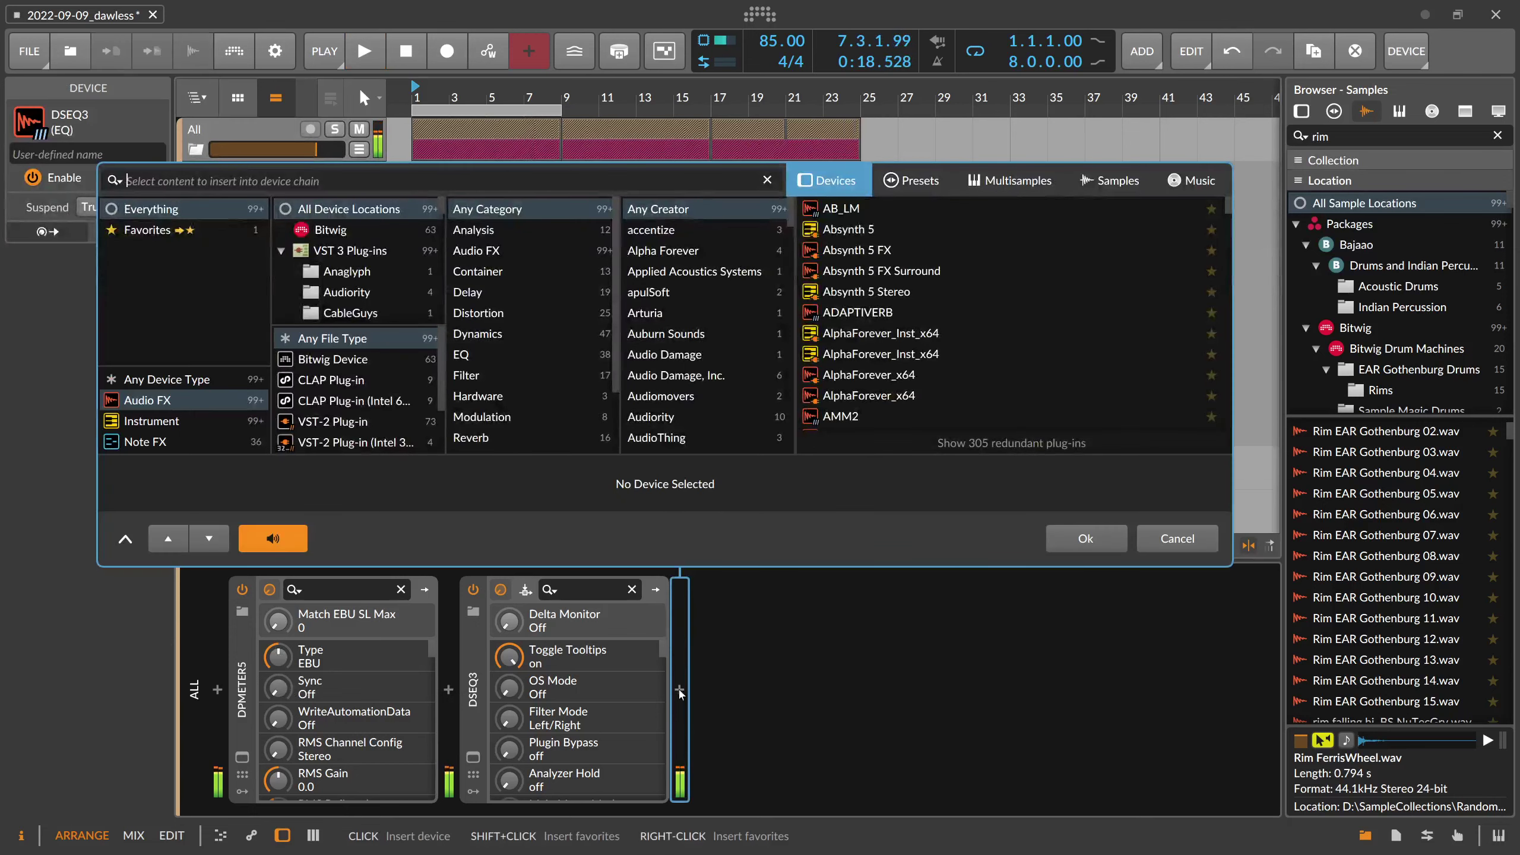
type("el")
key("Down")
key("Down")
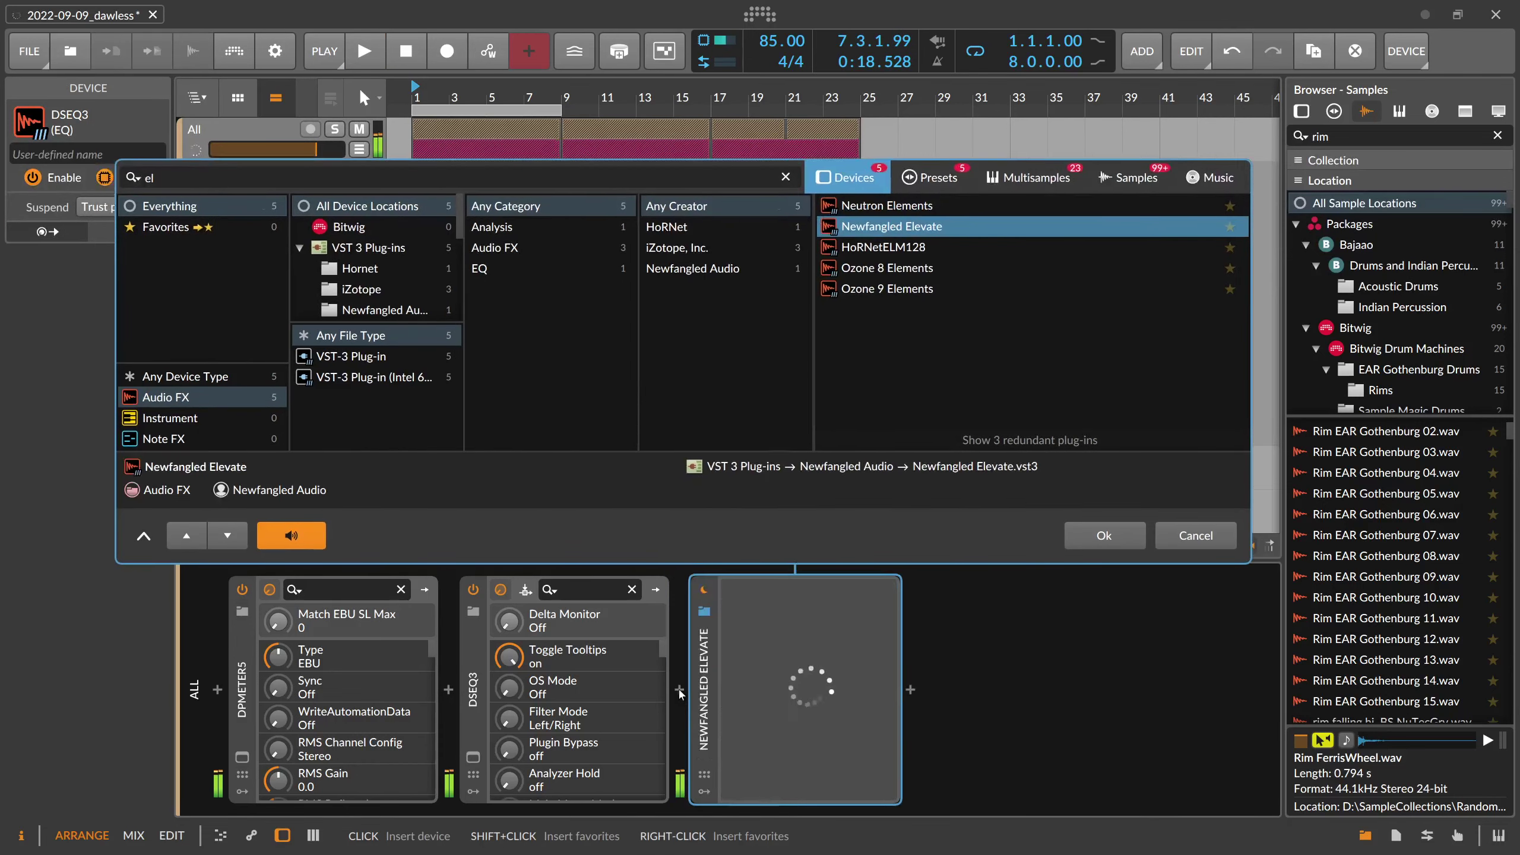
key("Return")
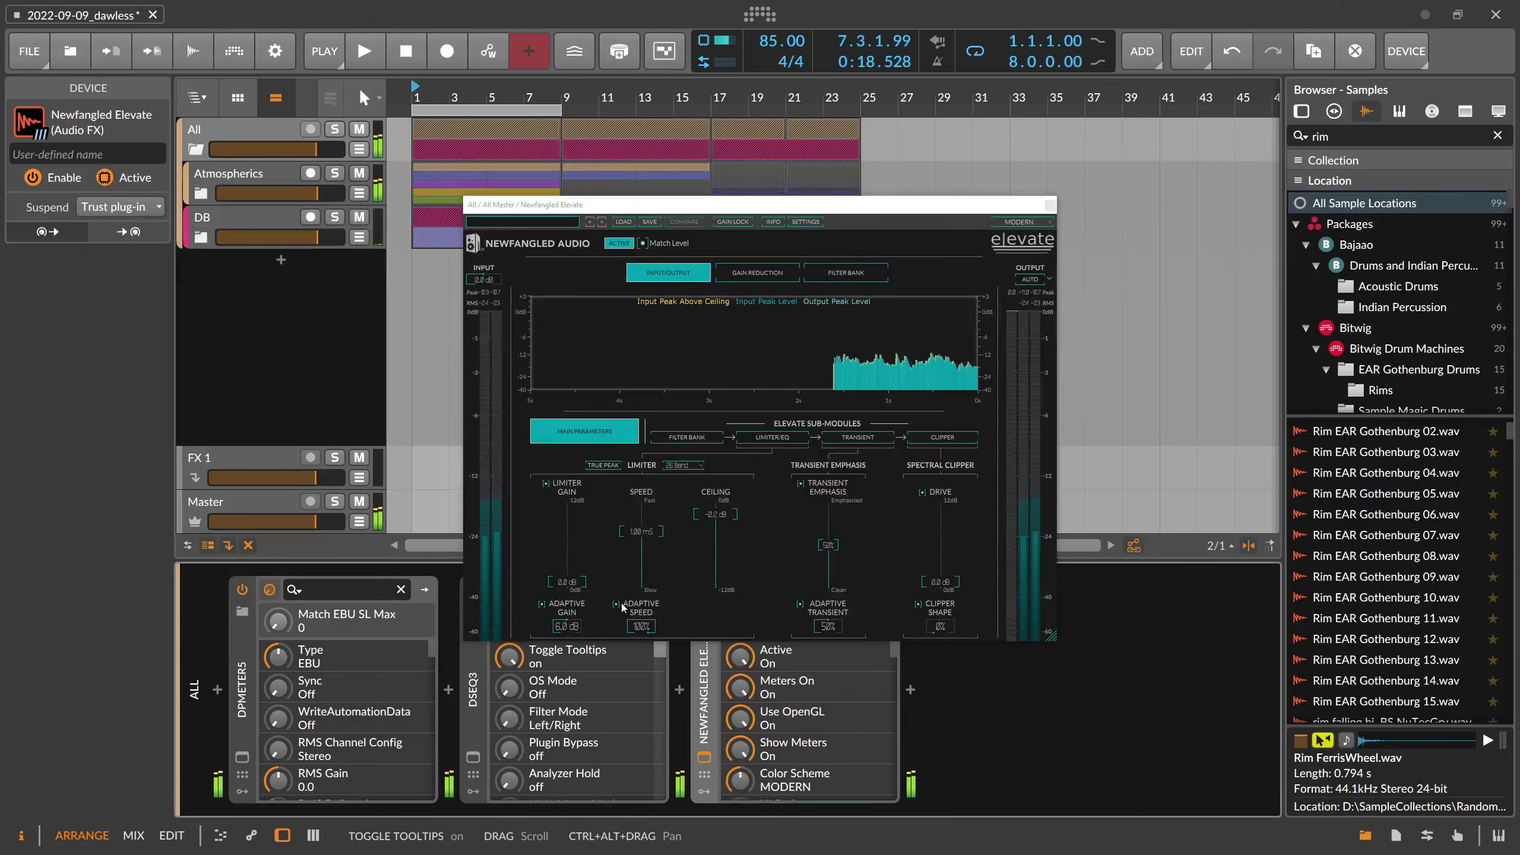
left_click_drag(621, 199, 684, 181)
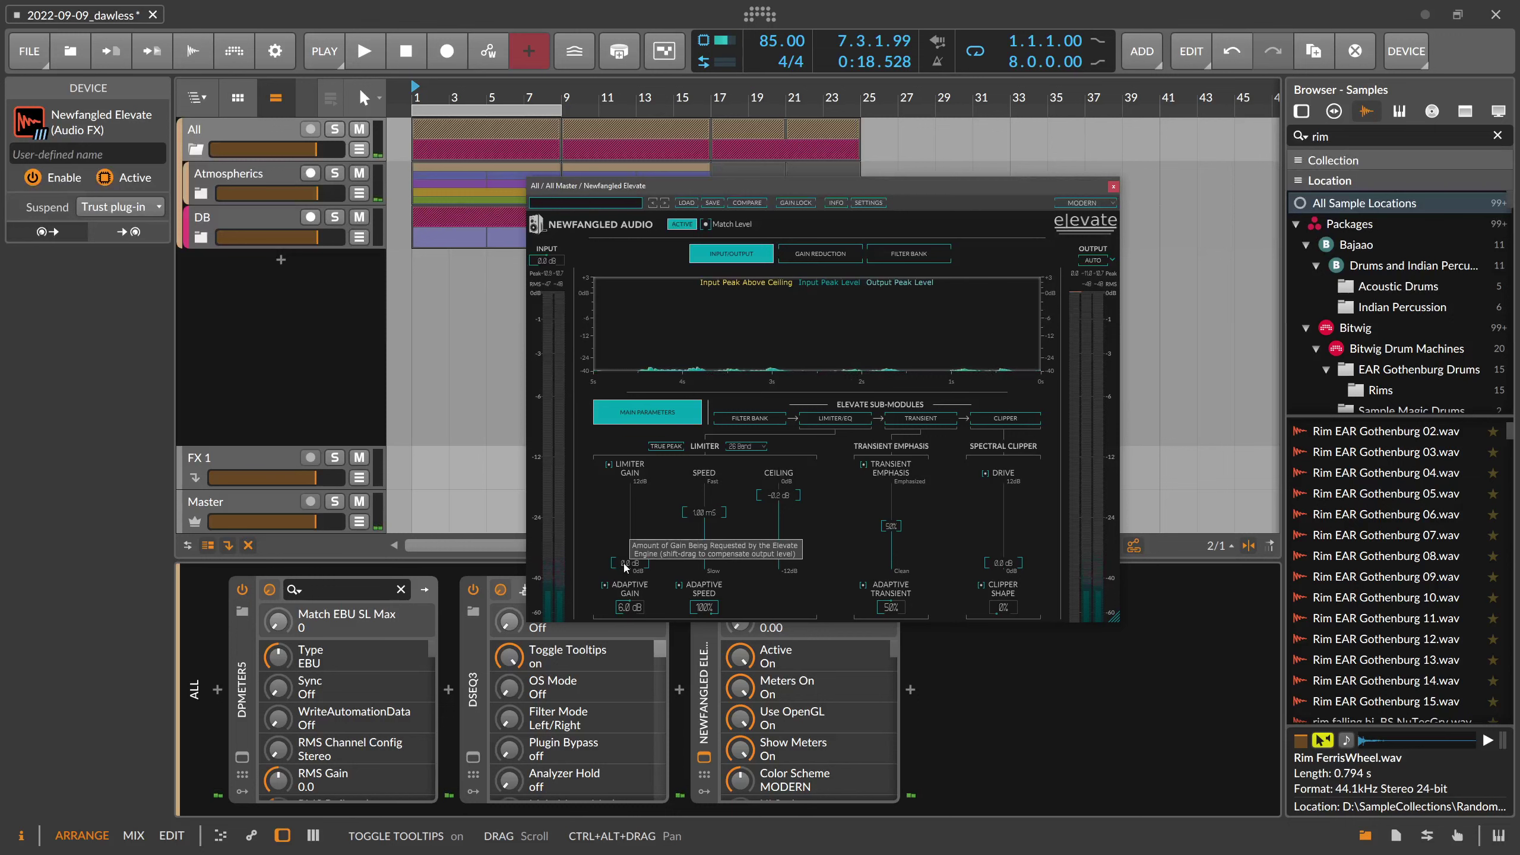
Reset the All group's peak indicator and play the loop to check Elevate's input and output peak levels
left_click(240, 157)
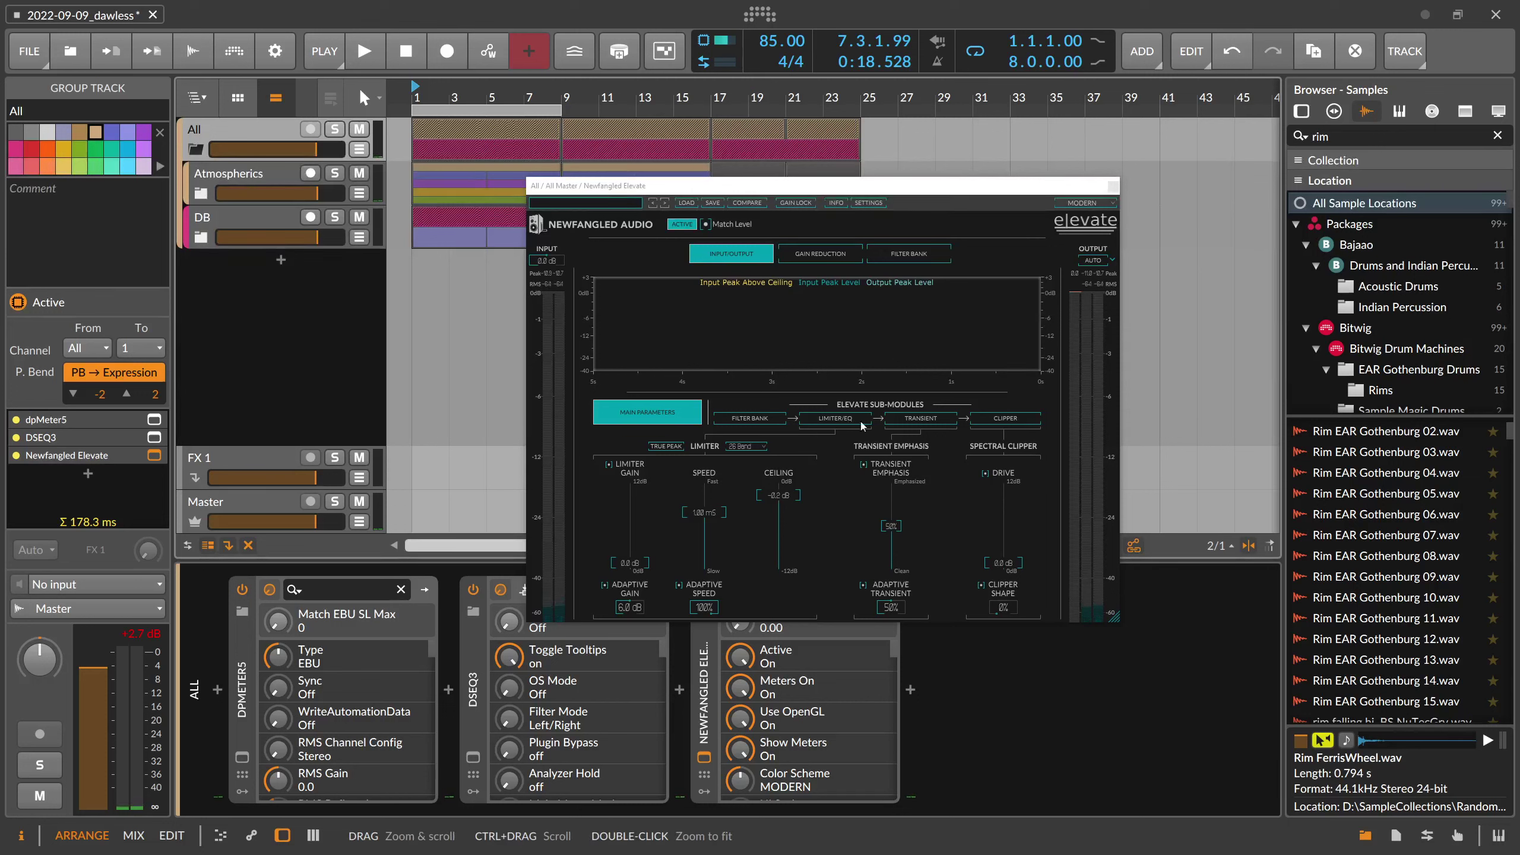
key("space")
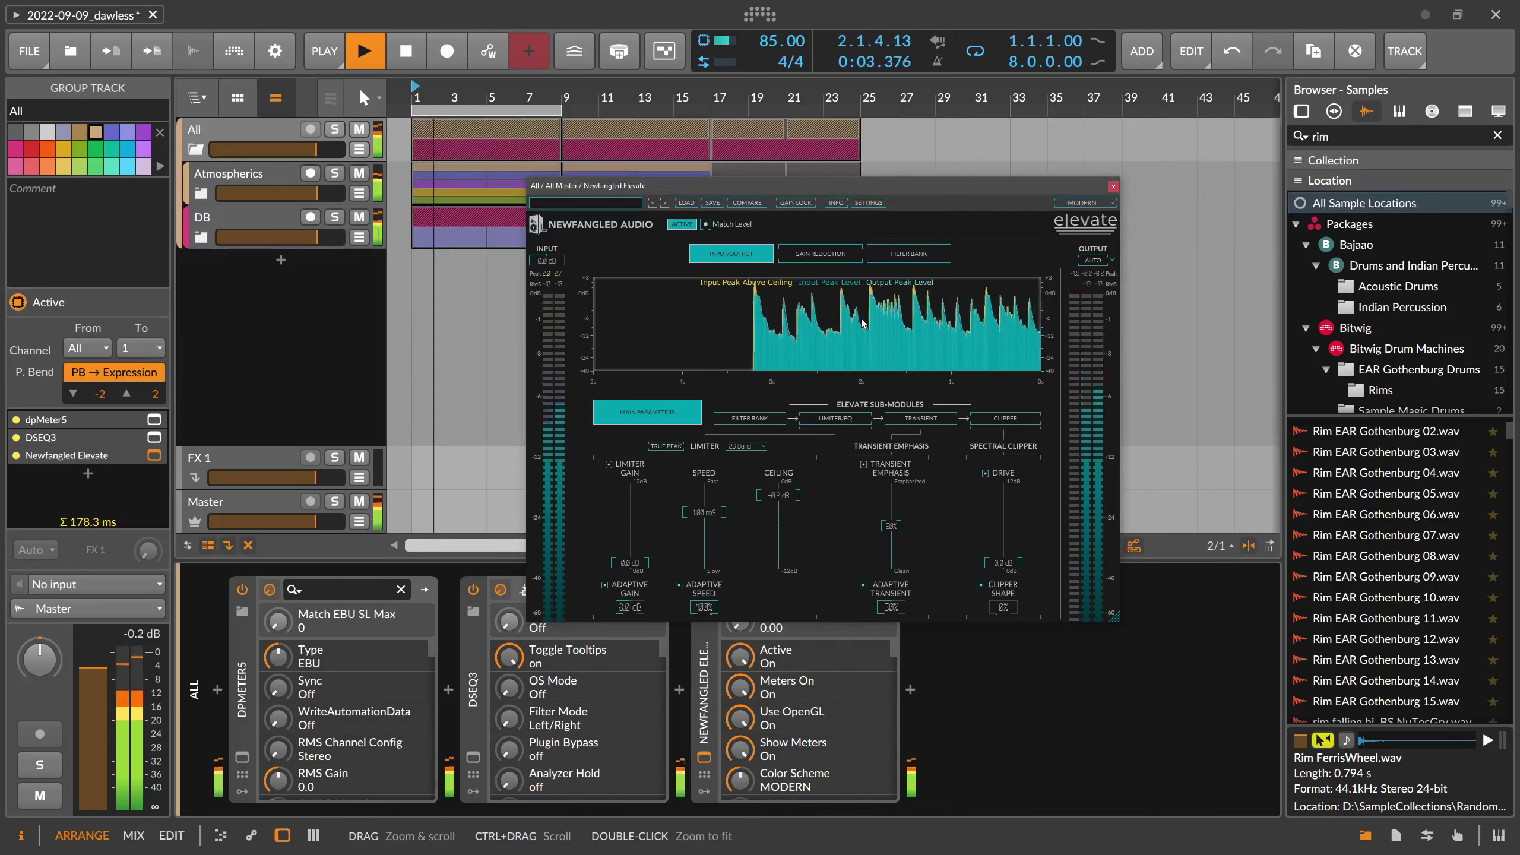
key("space")
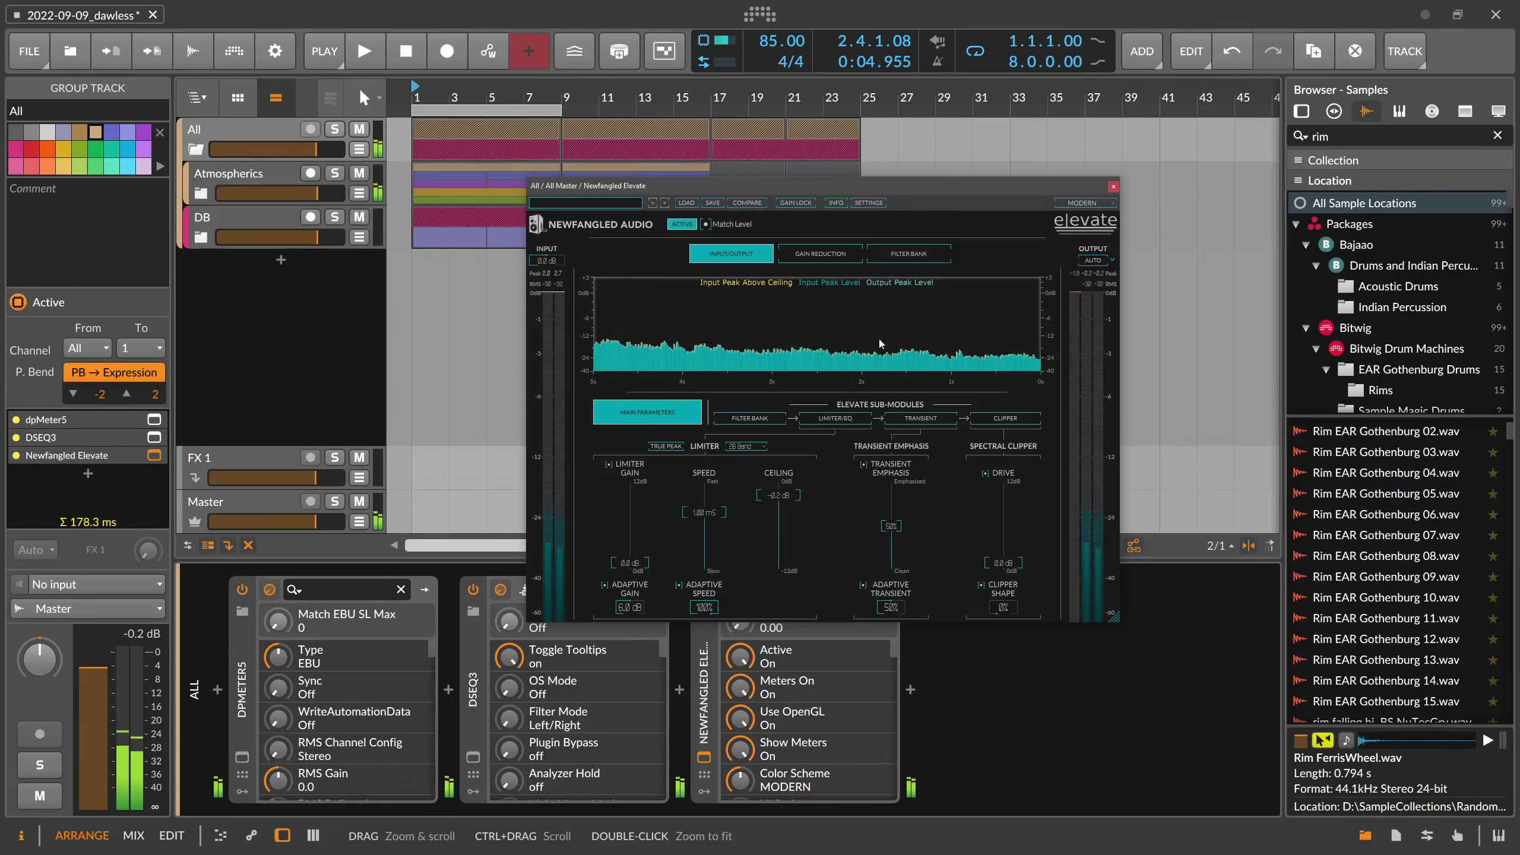
key("space")
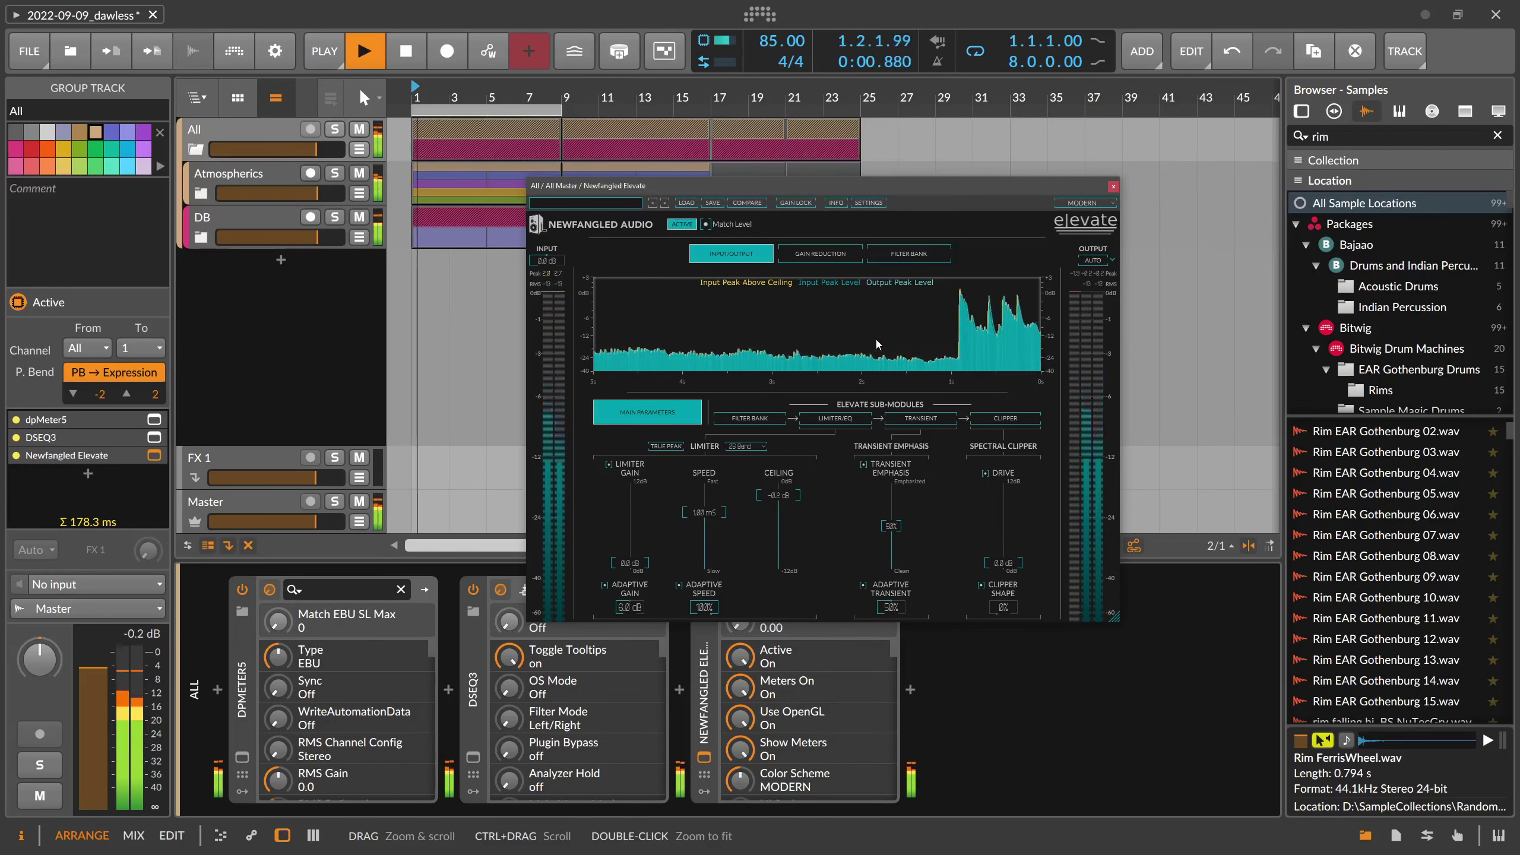
Close Elevate, stop playback, and check the gain and loudness readings in the All group's dpMeter5
mouse_move(627, 551)
left_mouse_down()
mouse_move(630, 484)
mouse_move(629, 563)
left_mouse_up()
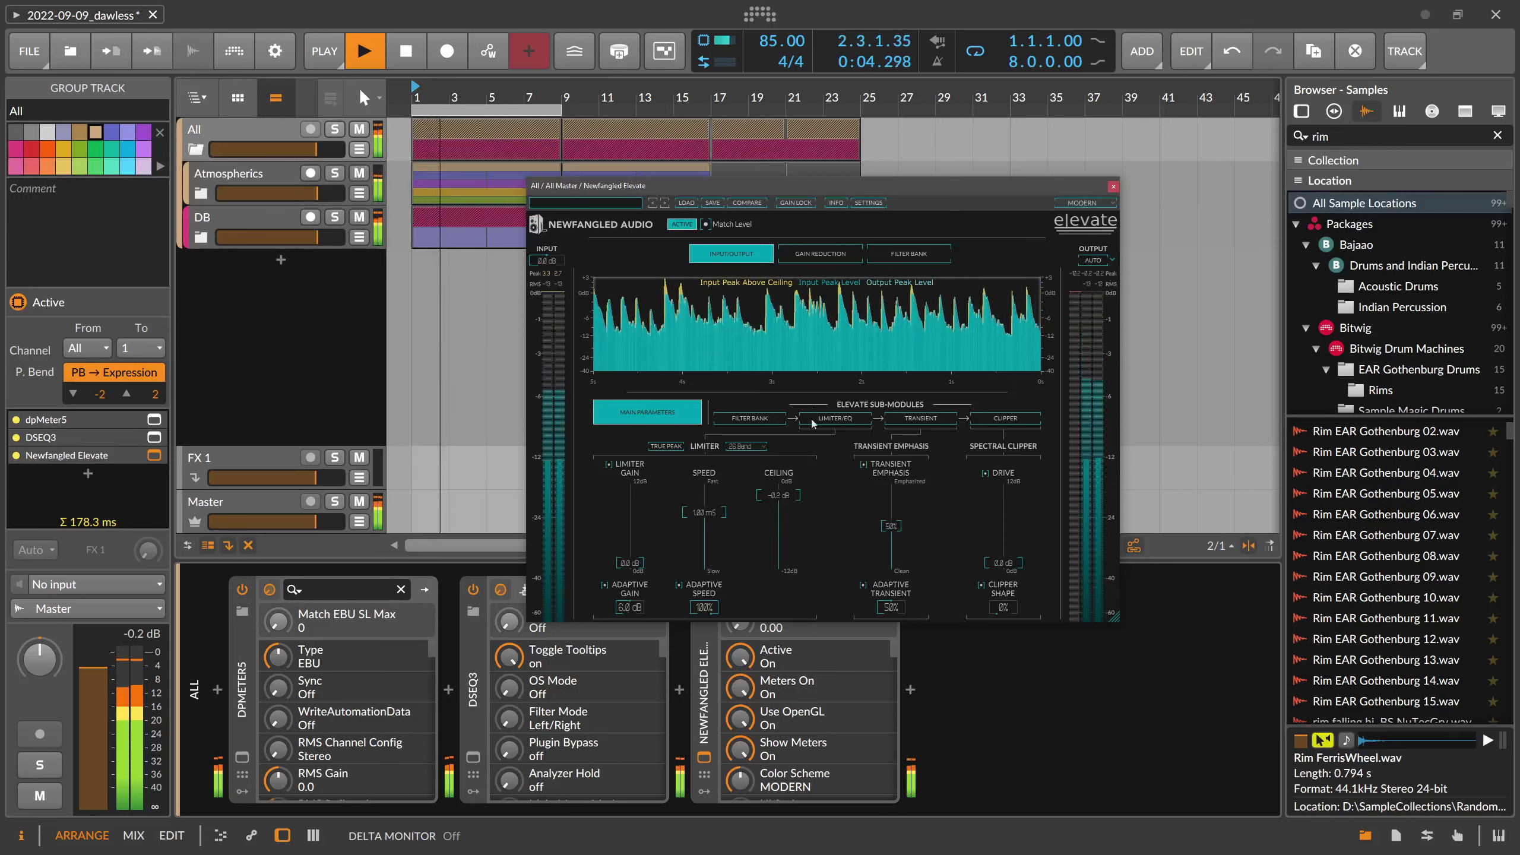
left_click(1113, 187)
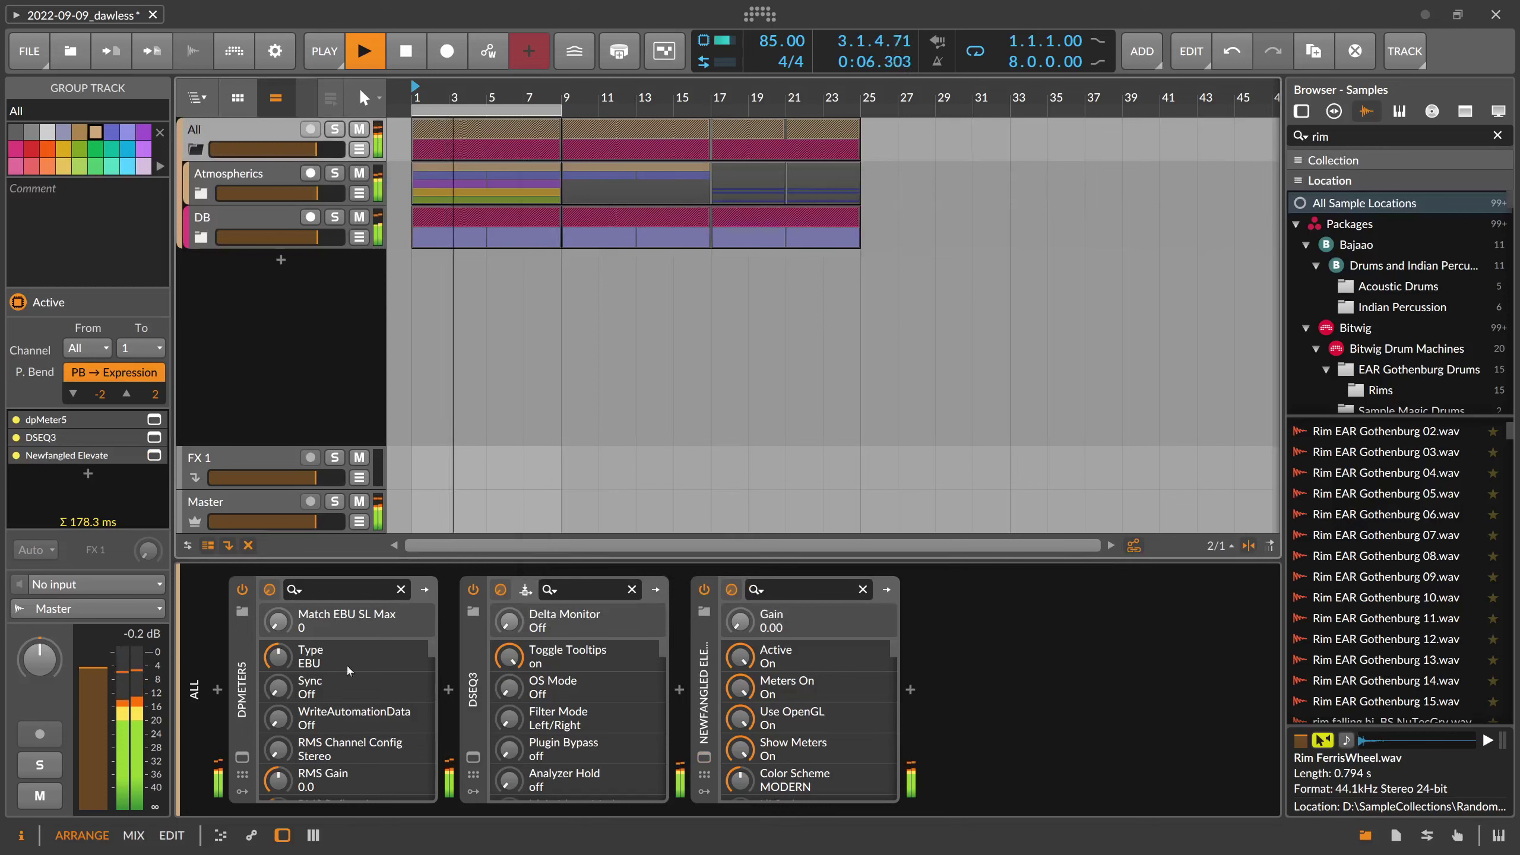
key("space")
left_click(242, 757)
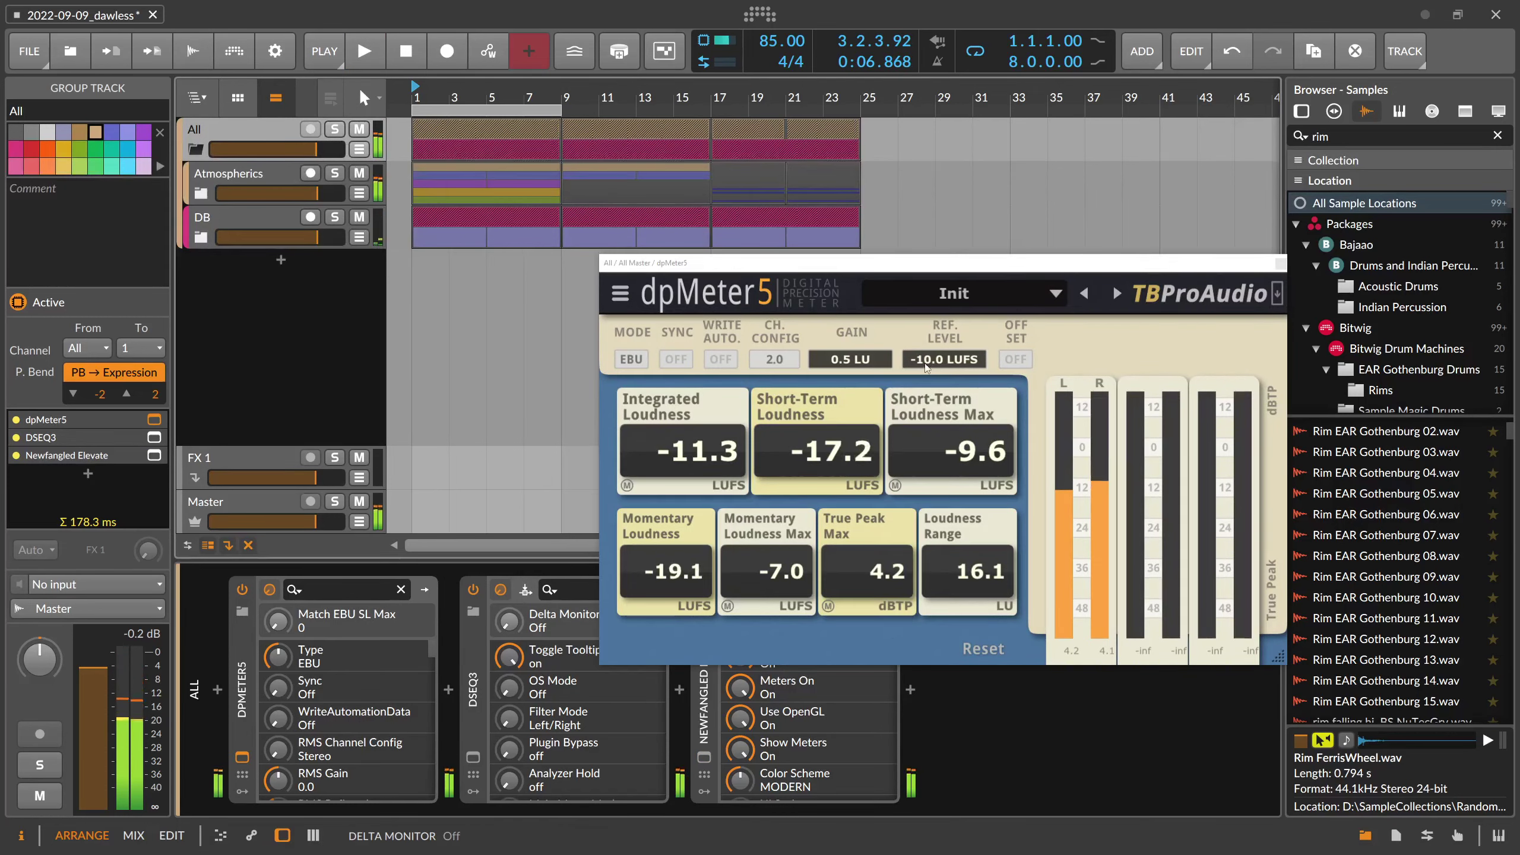
left_click(1279, 265)
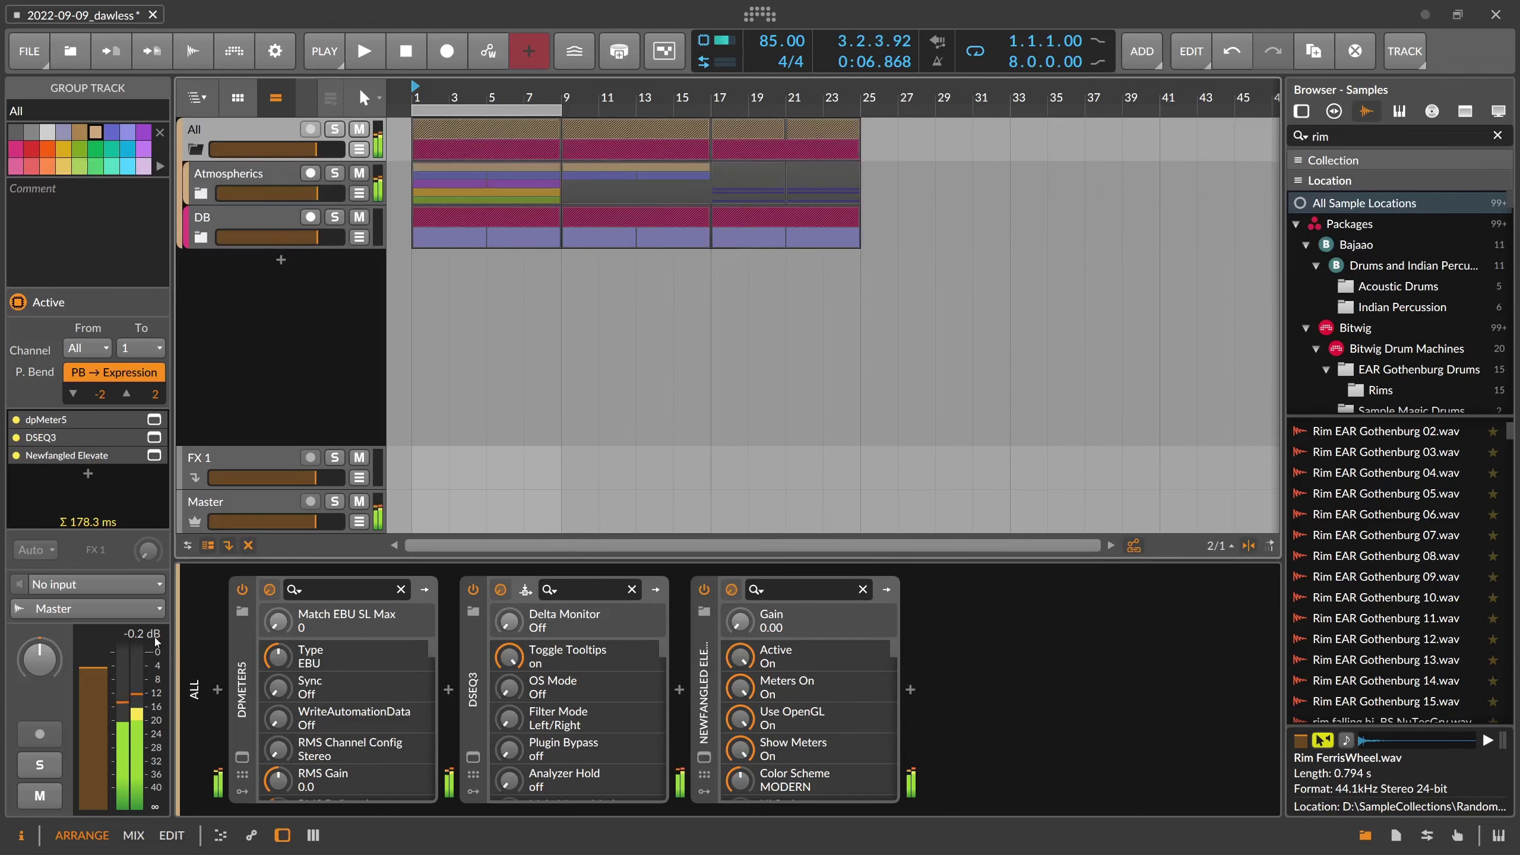
Insert a second dpMeter5 after Newfangled Elevate and play the loop to measure the chain's output loudness
left_click(472, 685)
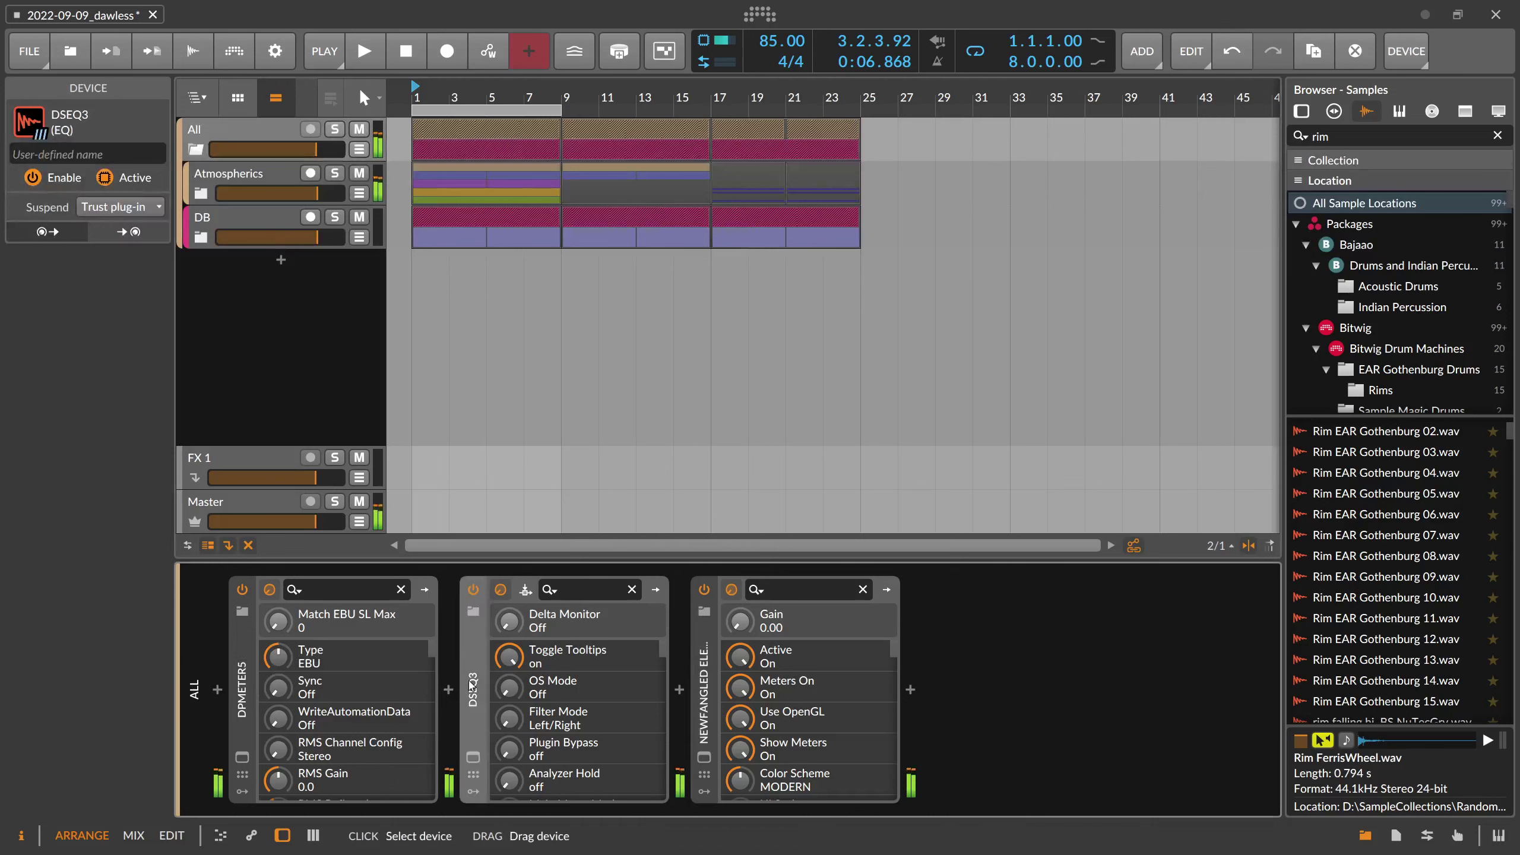
left_click(704, 689)
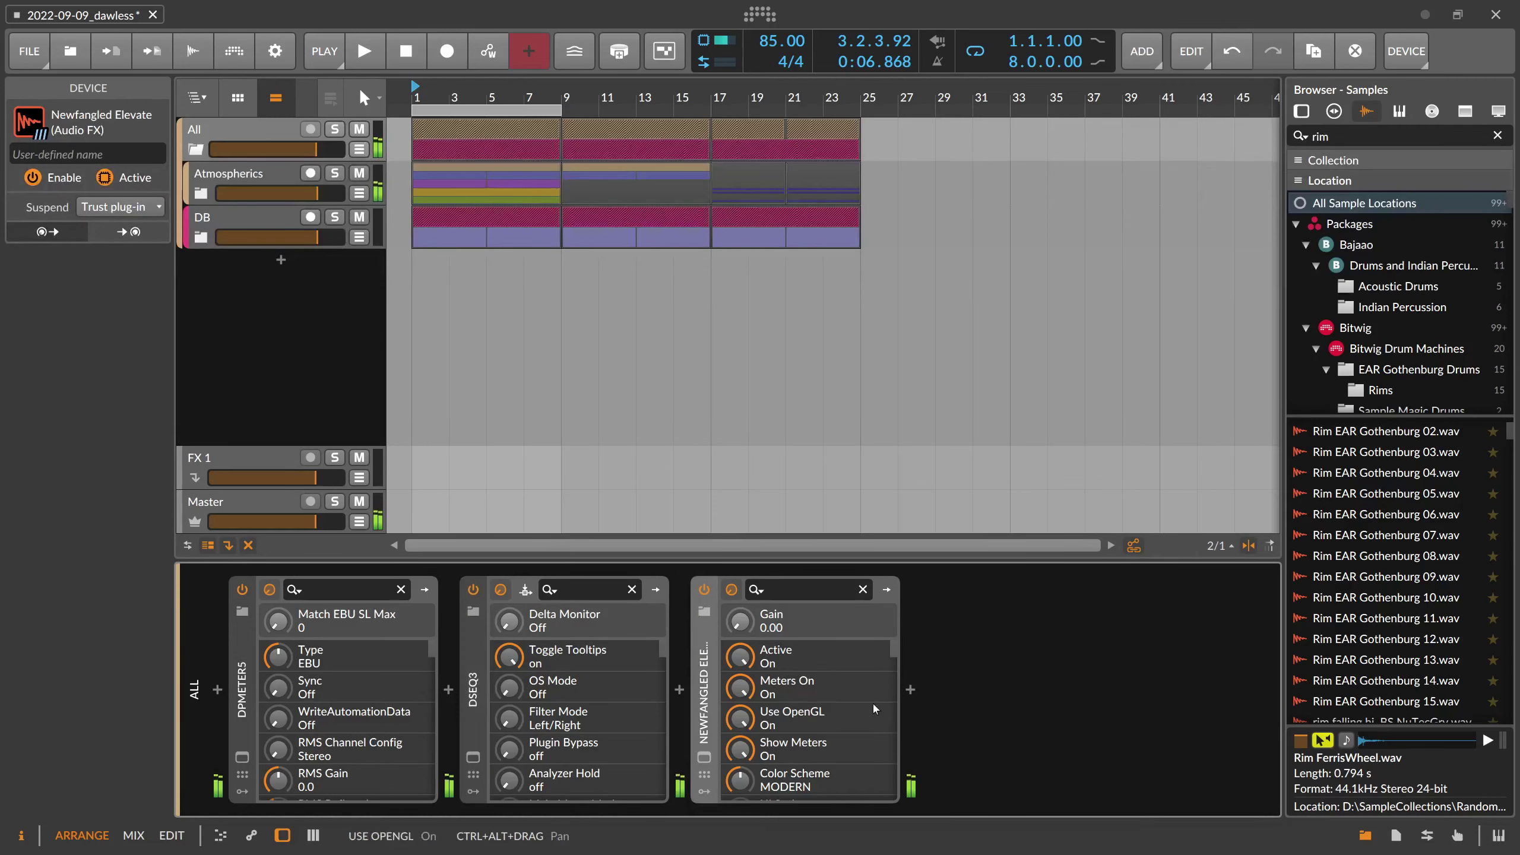
left_click(907, 688)
type("dp")
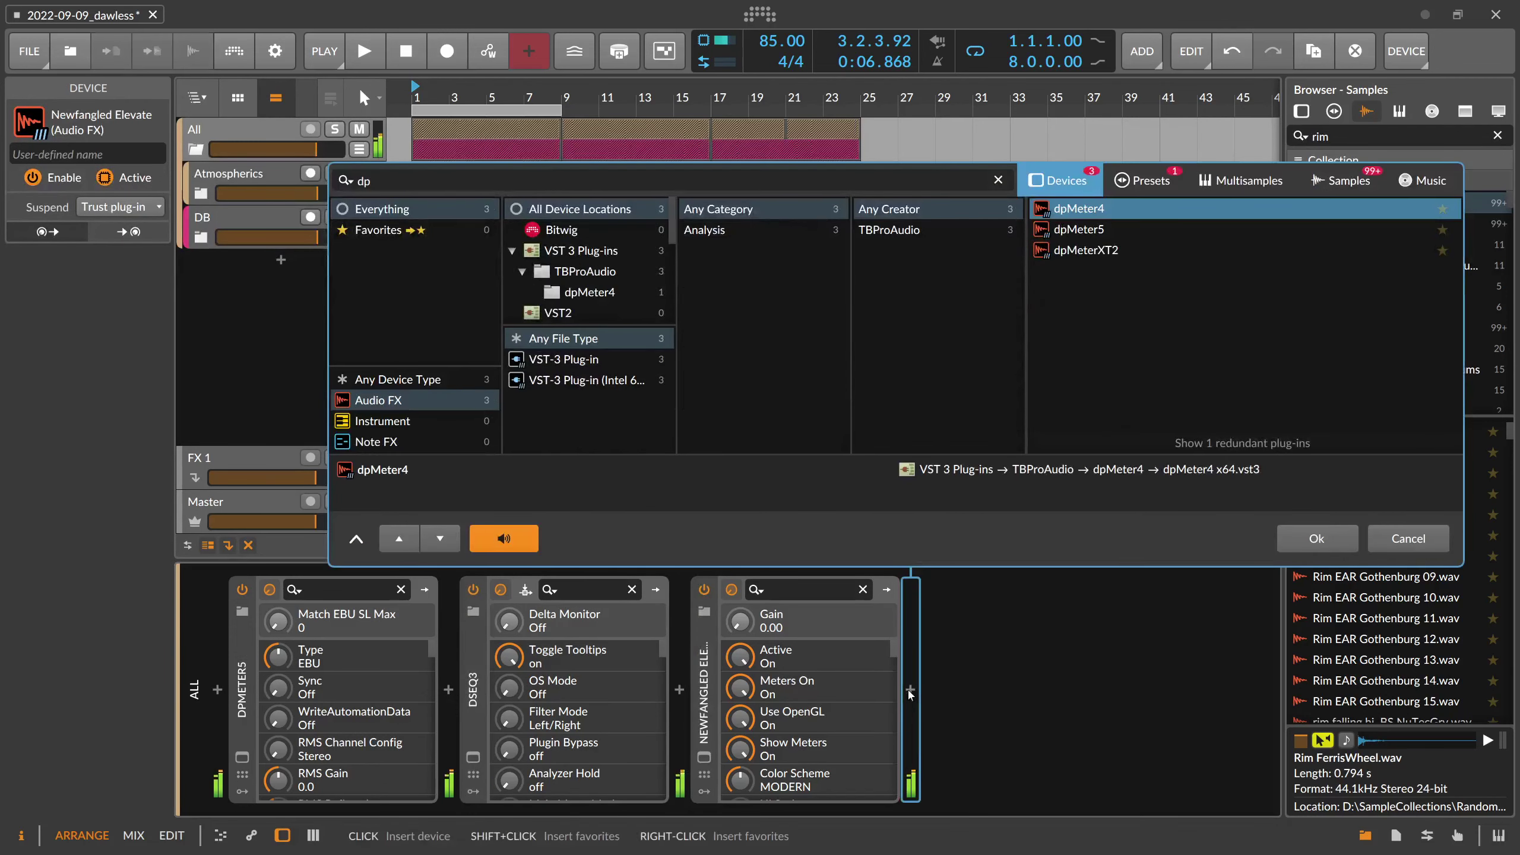
key("Down")
key("Return")
key("space")
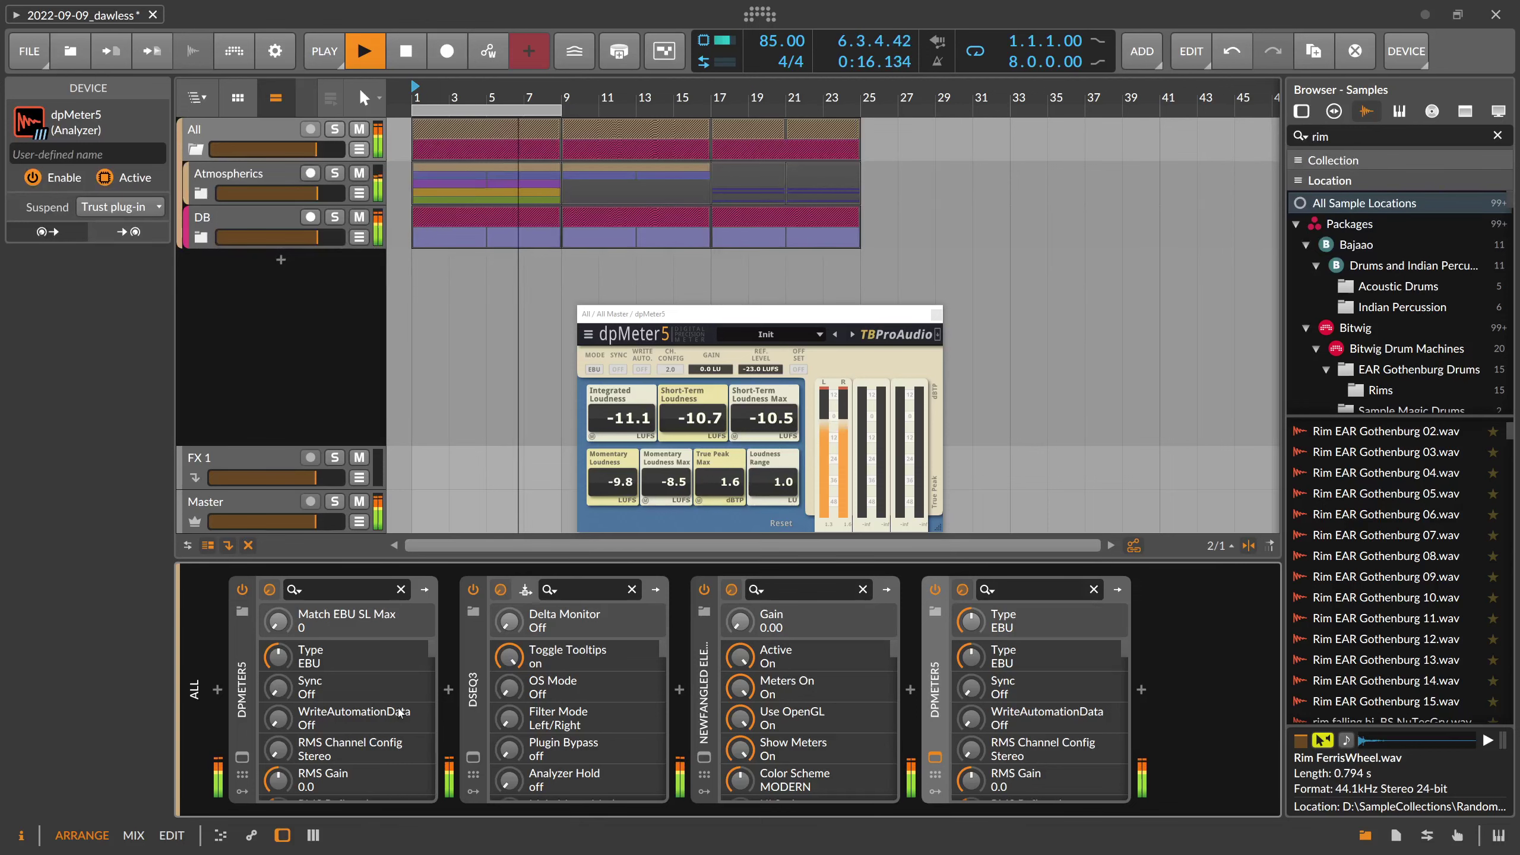
Compare the first dpMeter5's readings with the second's, close both meters, and move the eight-bar loop region to start at bar 9
left_click(242, 757)
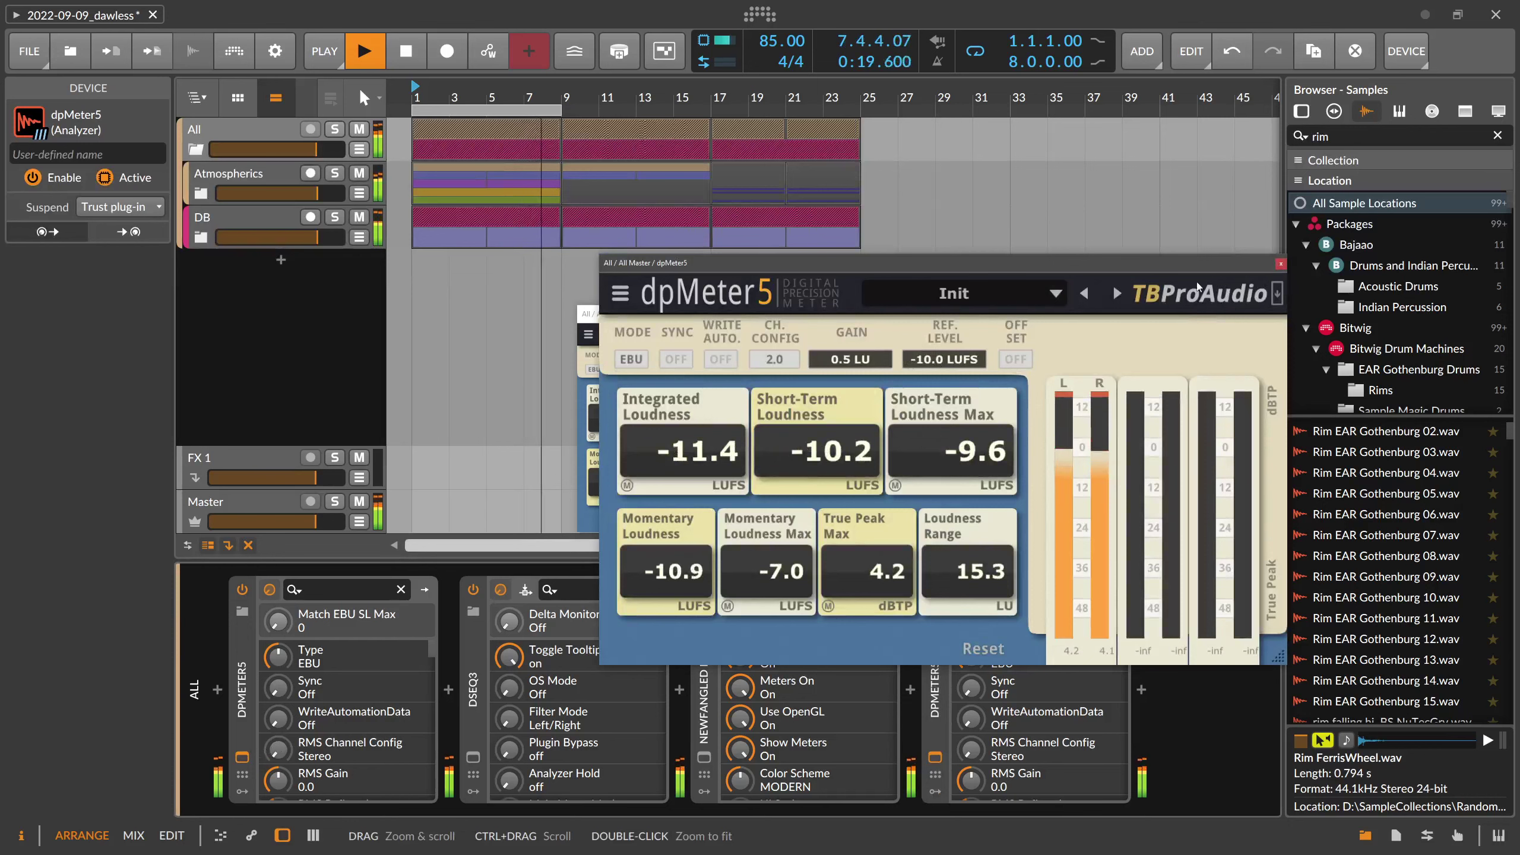
left_click(1281, 264)
left_click(943, 308)
left_click_drag(417, 110, 565, 102)
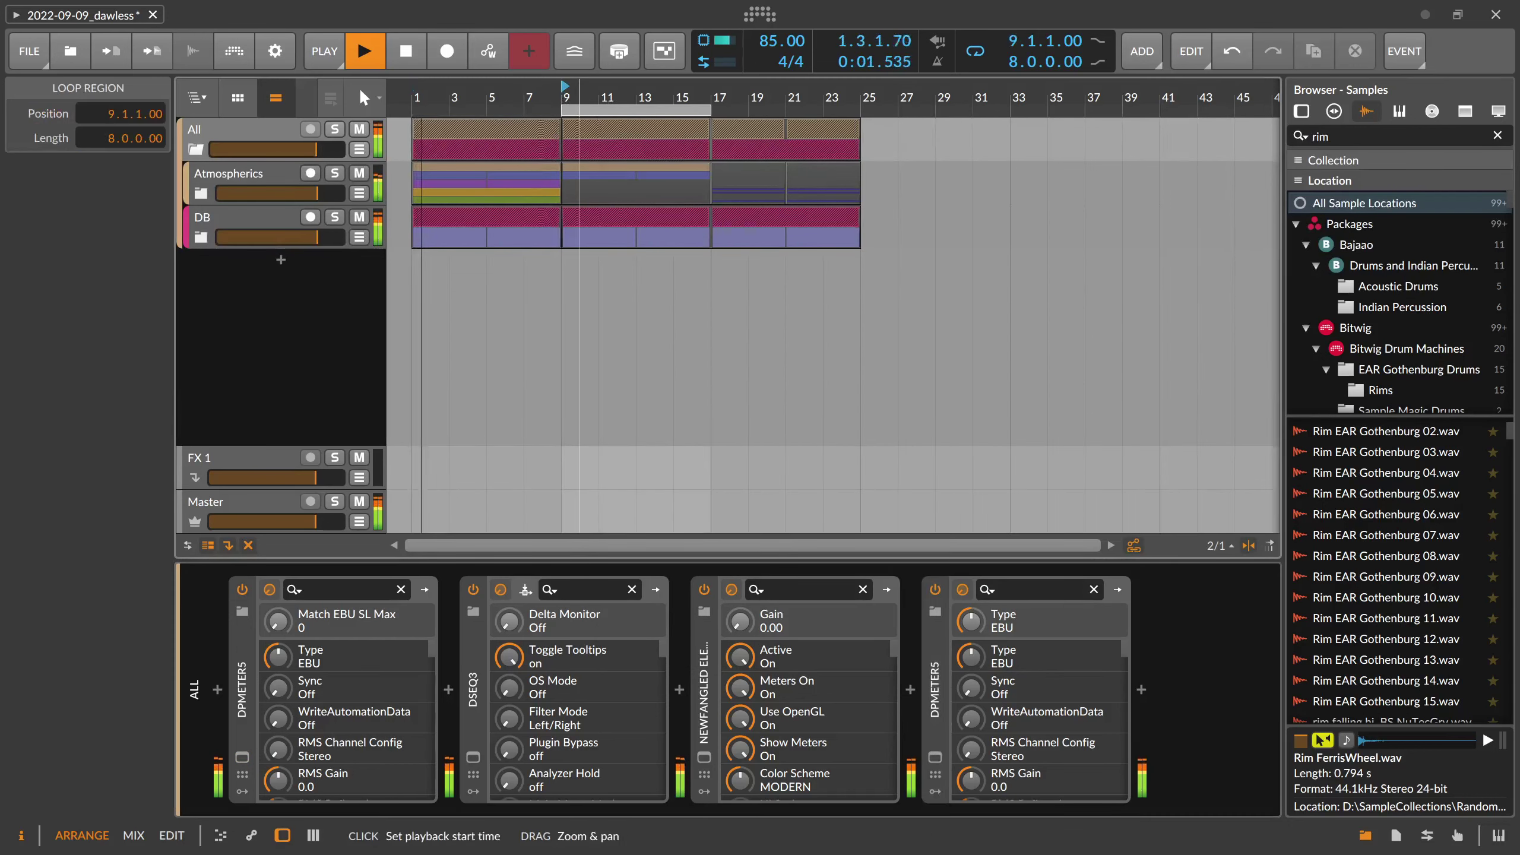
Insert an EQ+ after the second dpMeter5 at the end of the All group's device chain
left_click(1141, 690)
type("eq+")
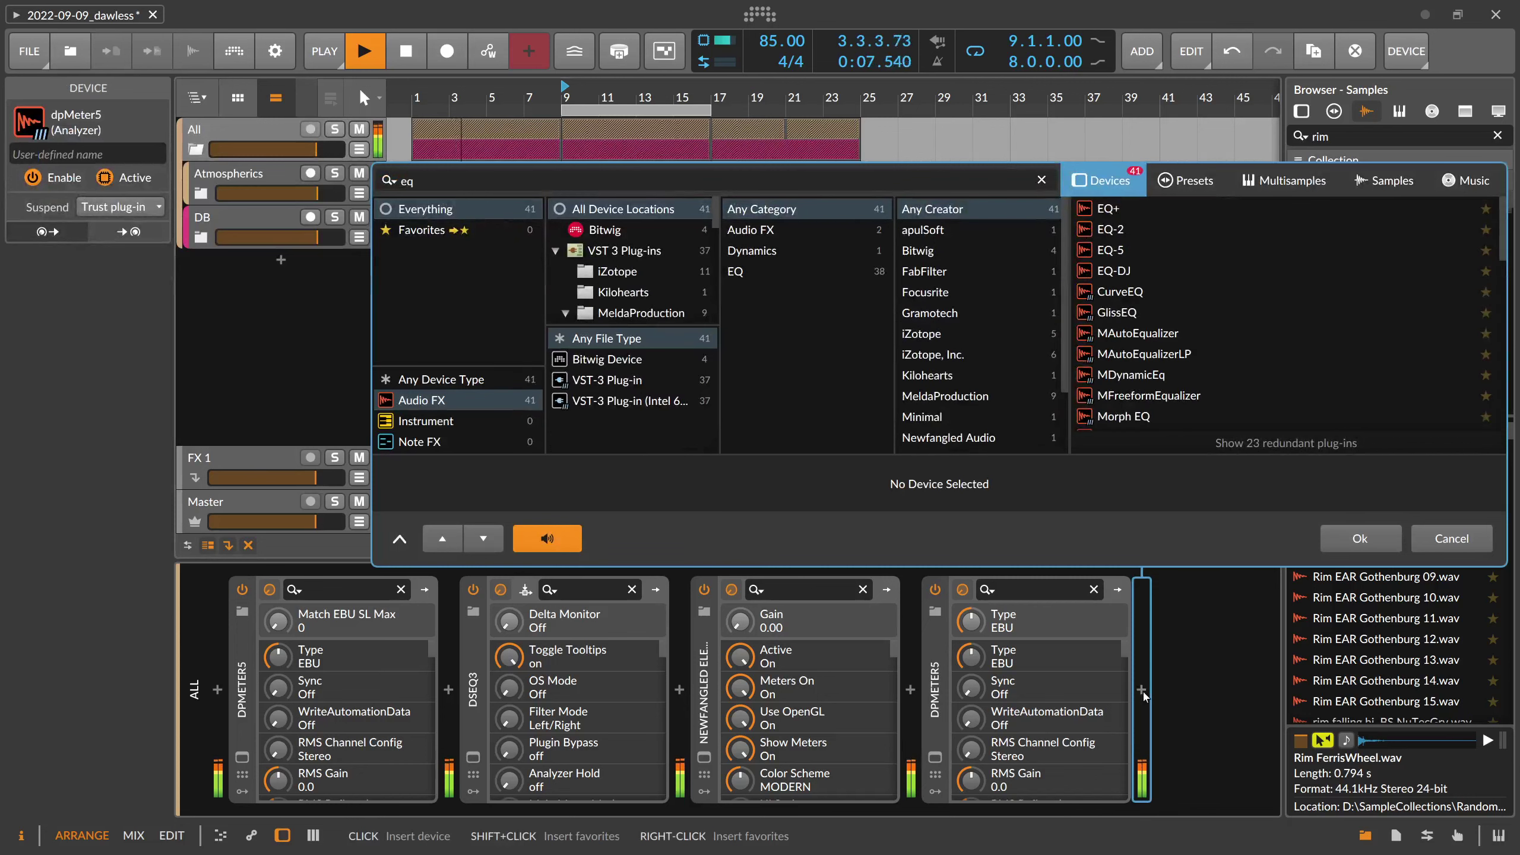
key("Return")
left_click(1116, 808)
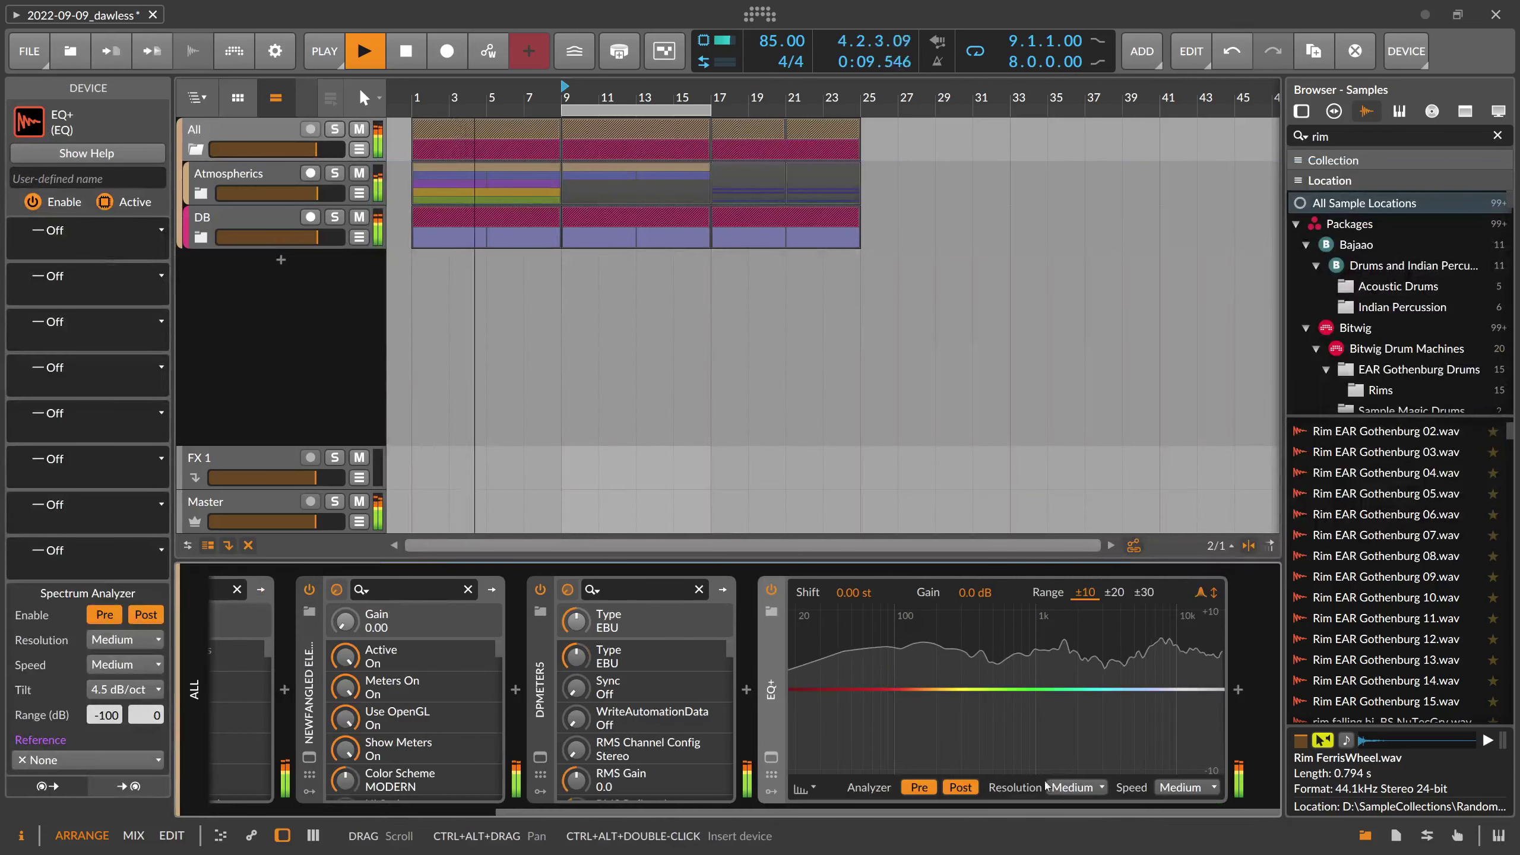
left_click(772, 758)
left_click(771, 757)
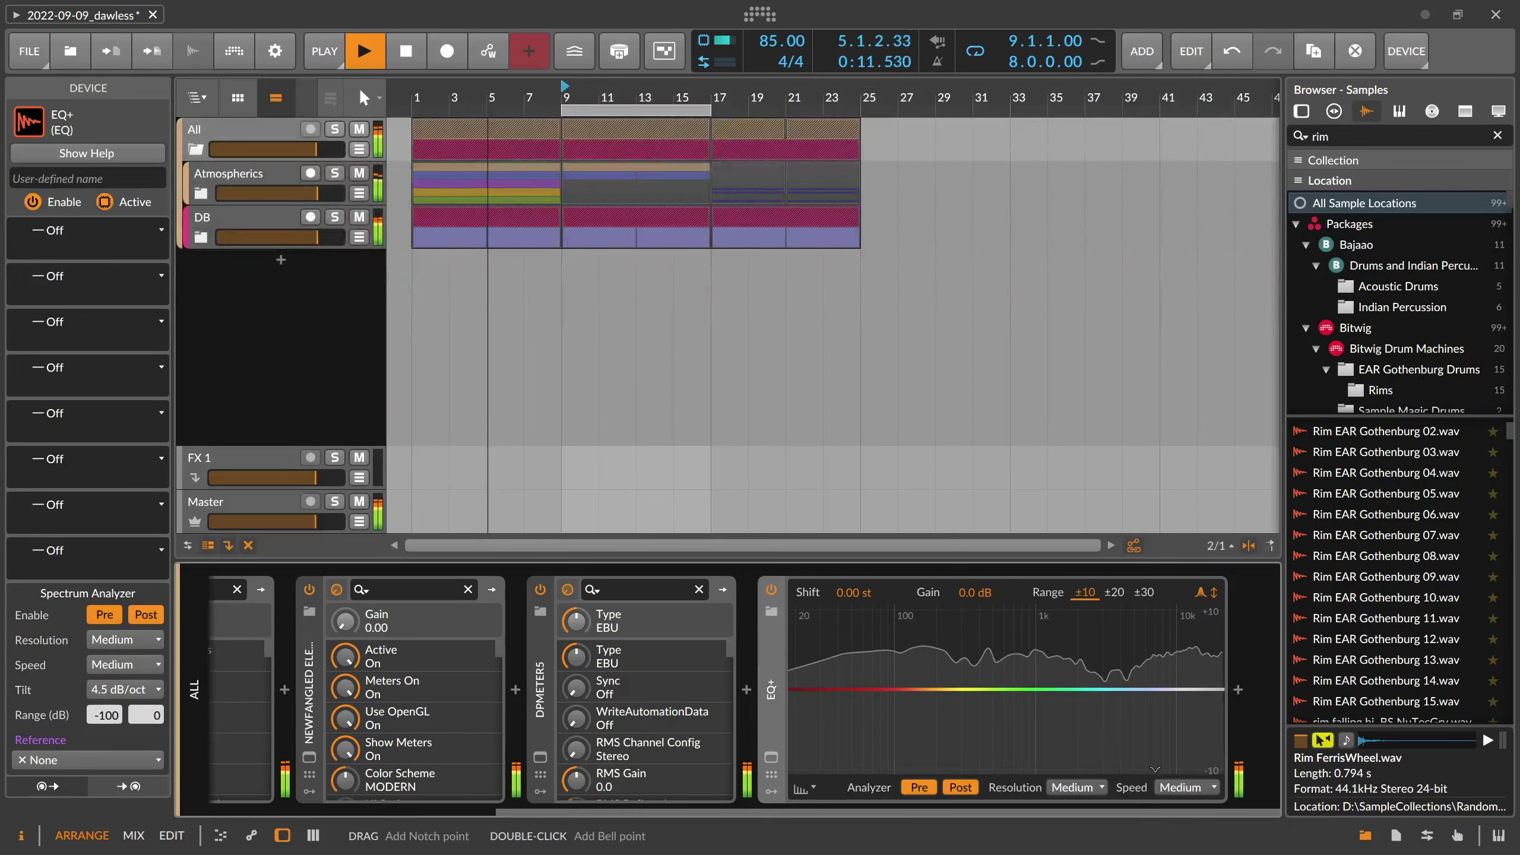
Set EQ+'s analyzer speed to Freeze and try a bell cut of about -2.3 dB near 367 Hz
left_click(1188, 787)
left_click(1186, 766)
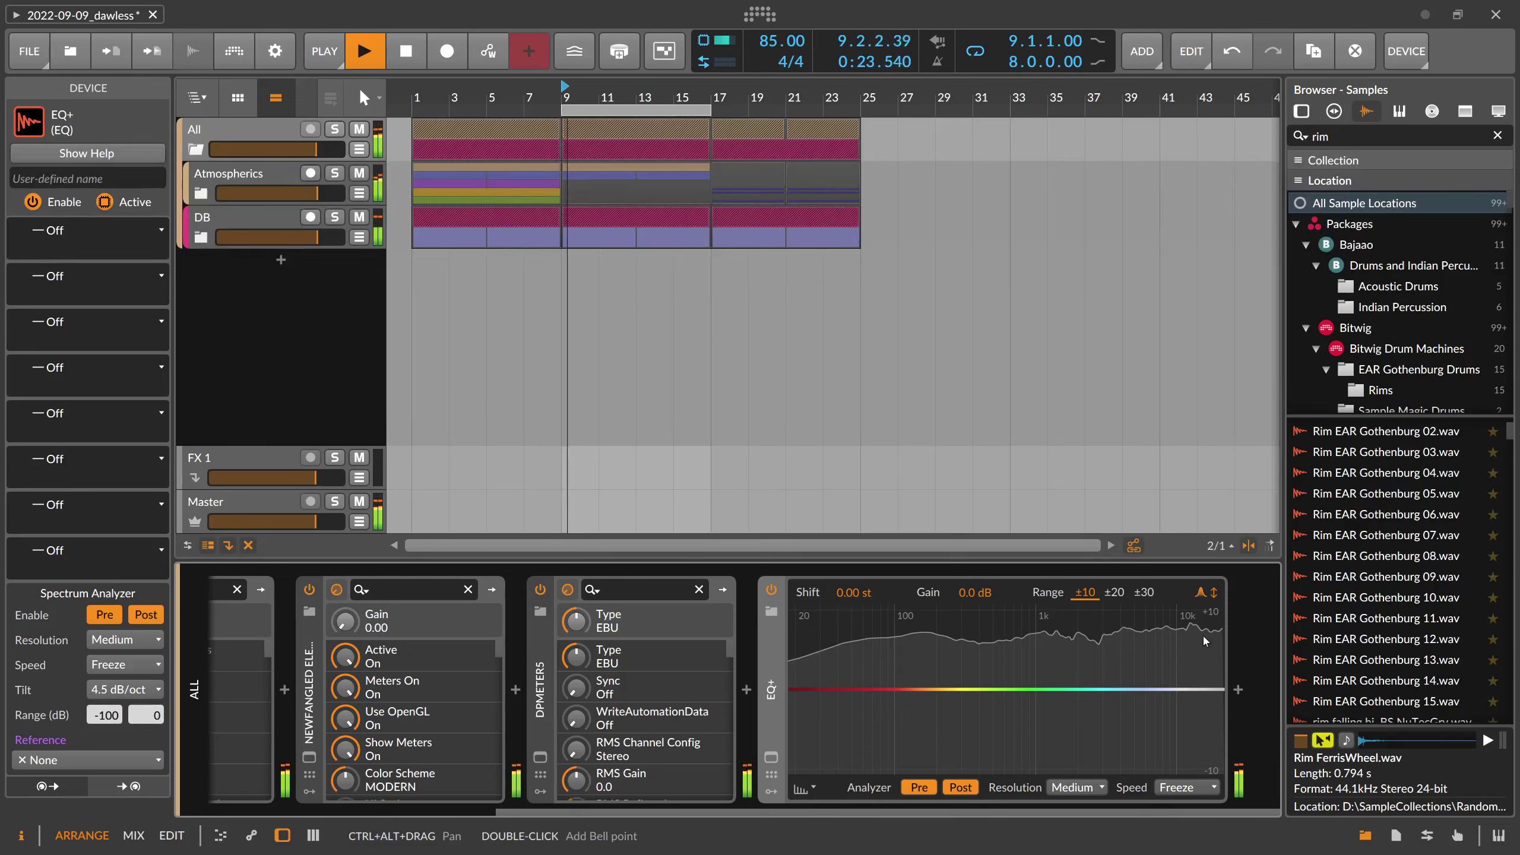
double_click(994, 704)
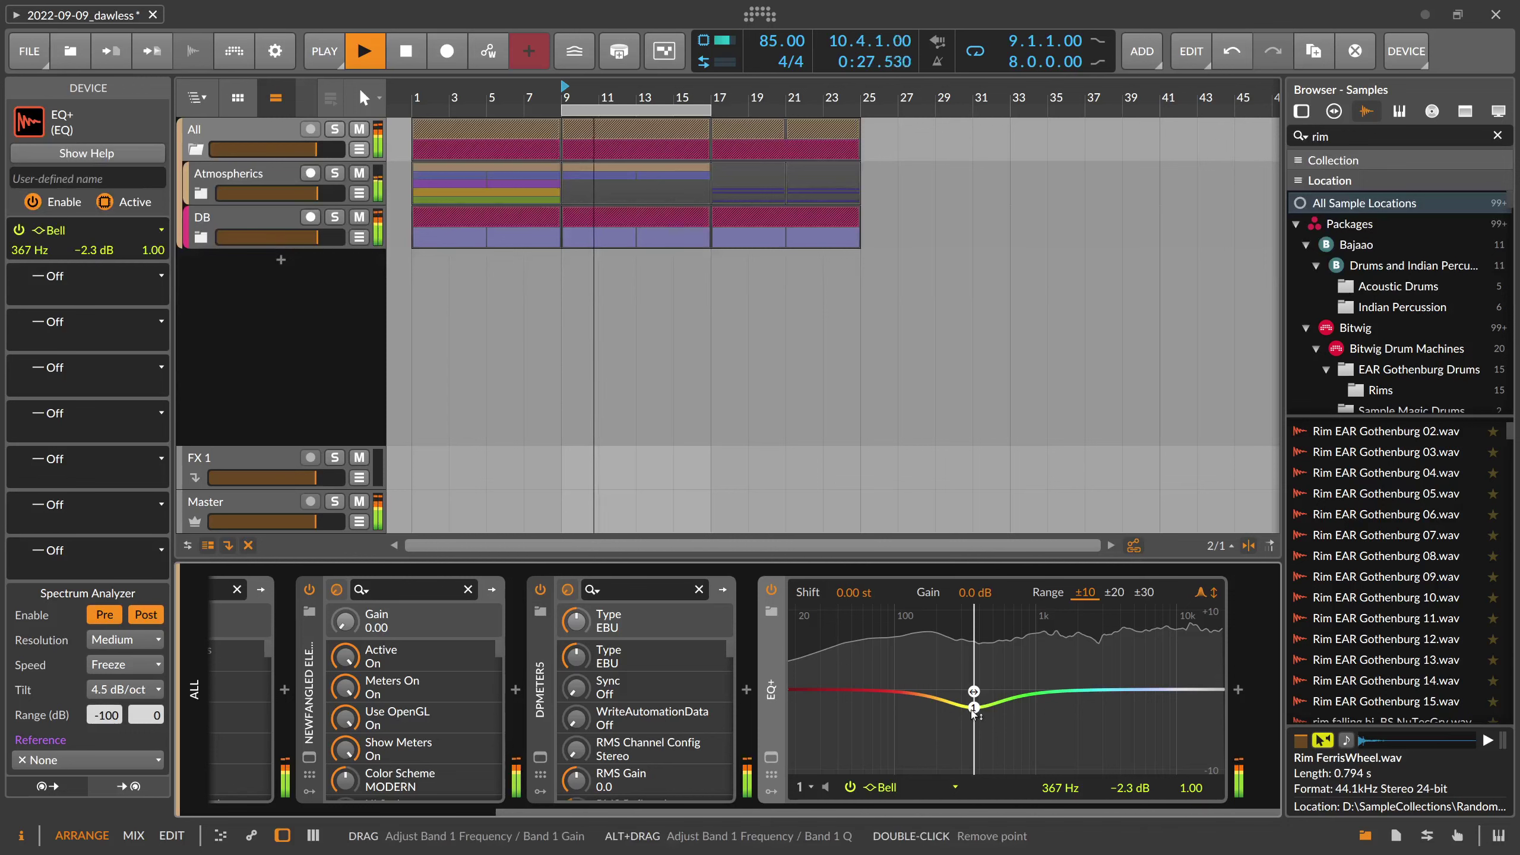
double_click(994, 704)
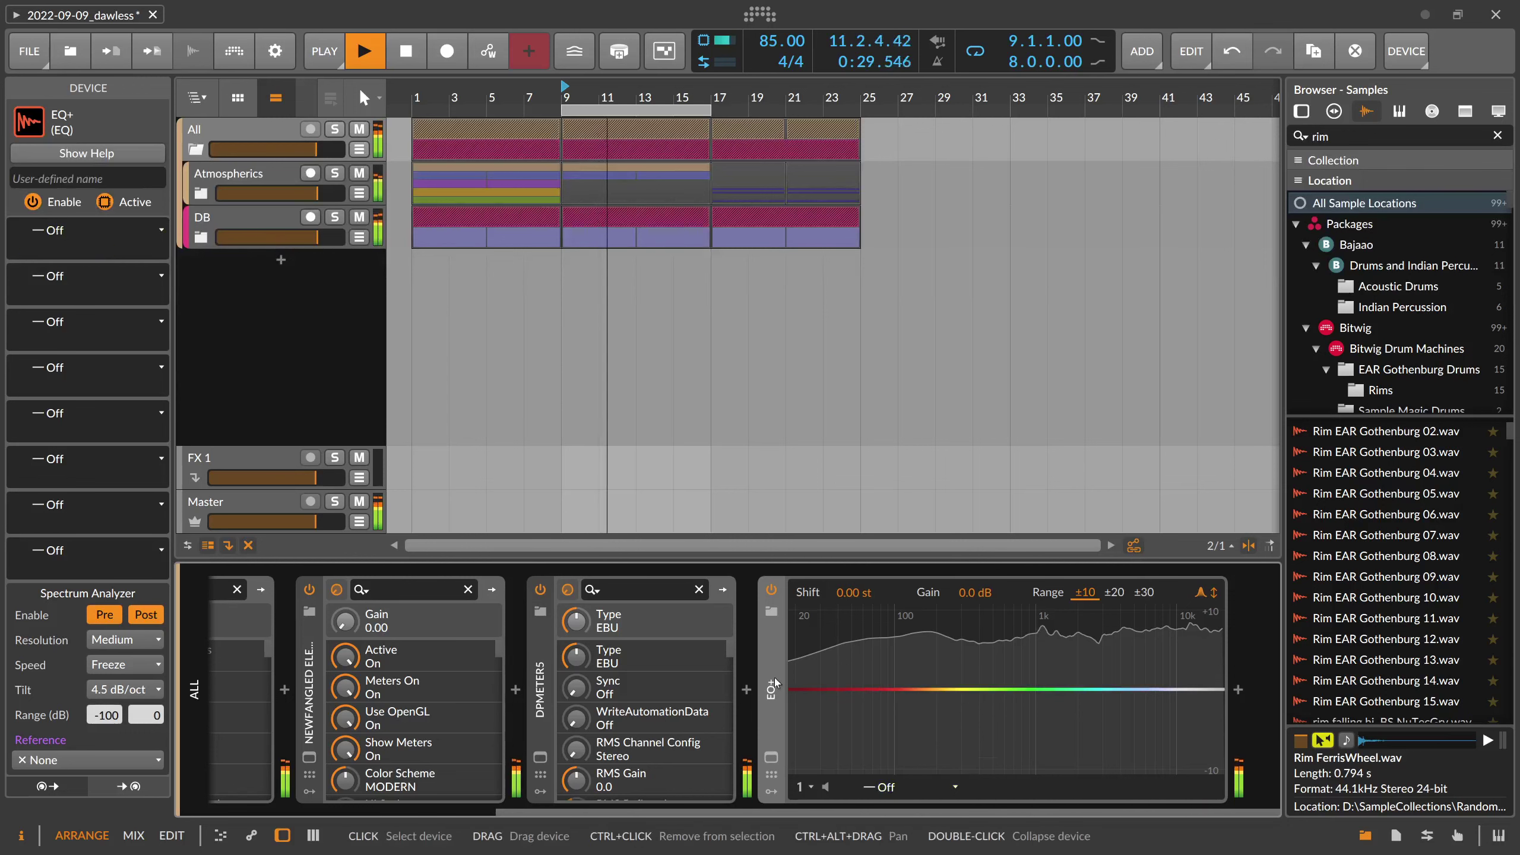
Delete EQ+ and the second dpMeter5 from the All group's chain and stop playback
key("Delete")
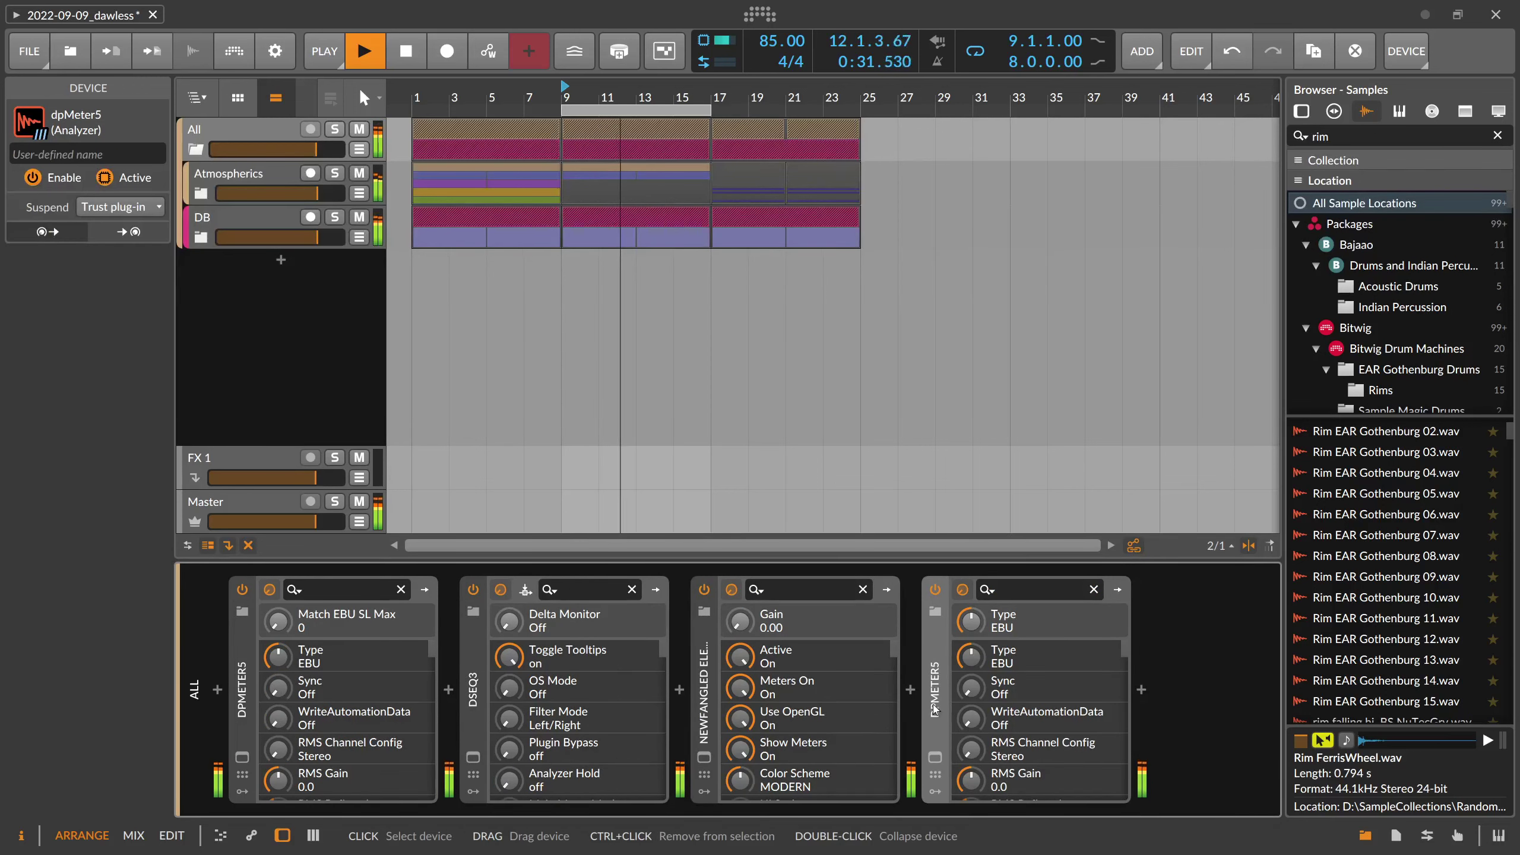
key("Delete")
left_click(241, 253)
key("space")
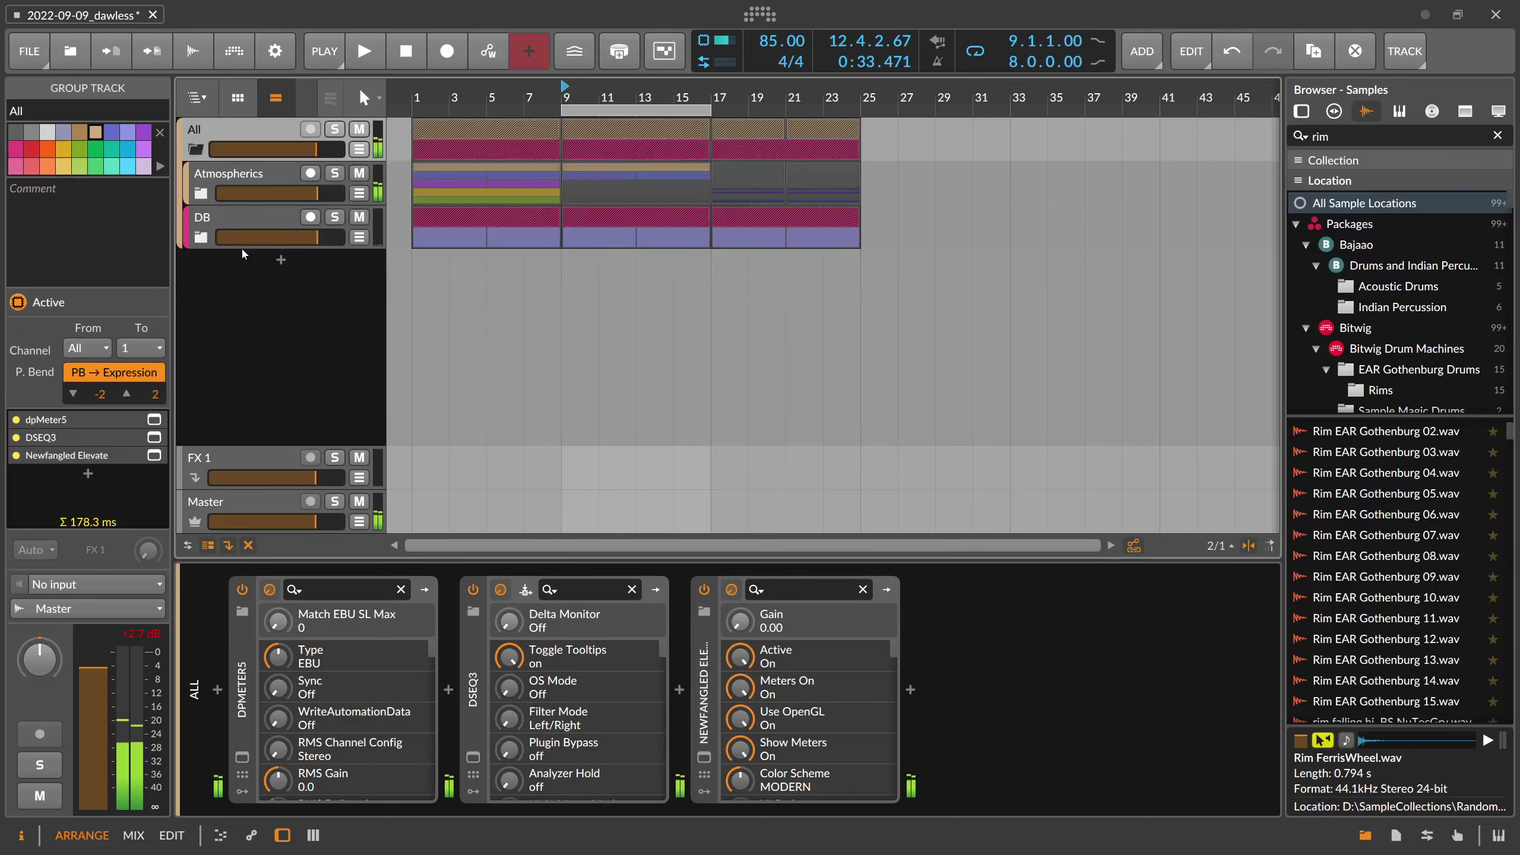
Unfold the DB group and review the Drums devices and the All group's mastering chain, including its dpMeter5 settings
left_click(202, 238)
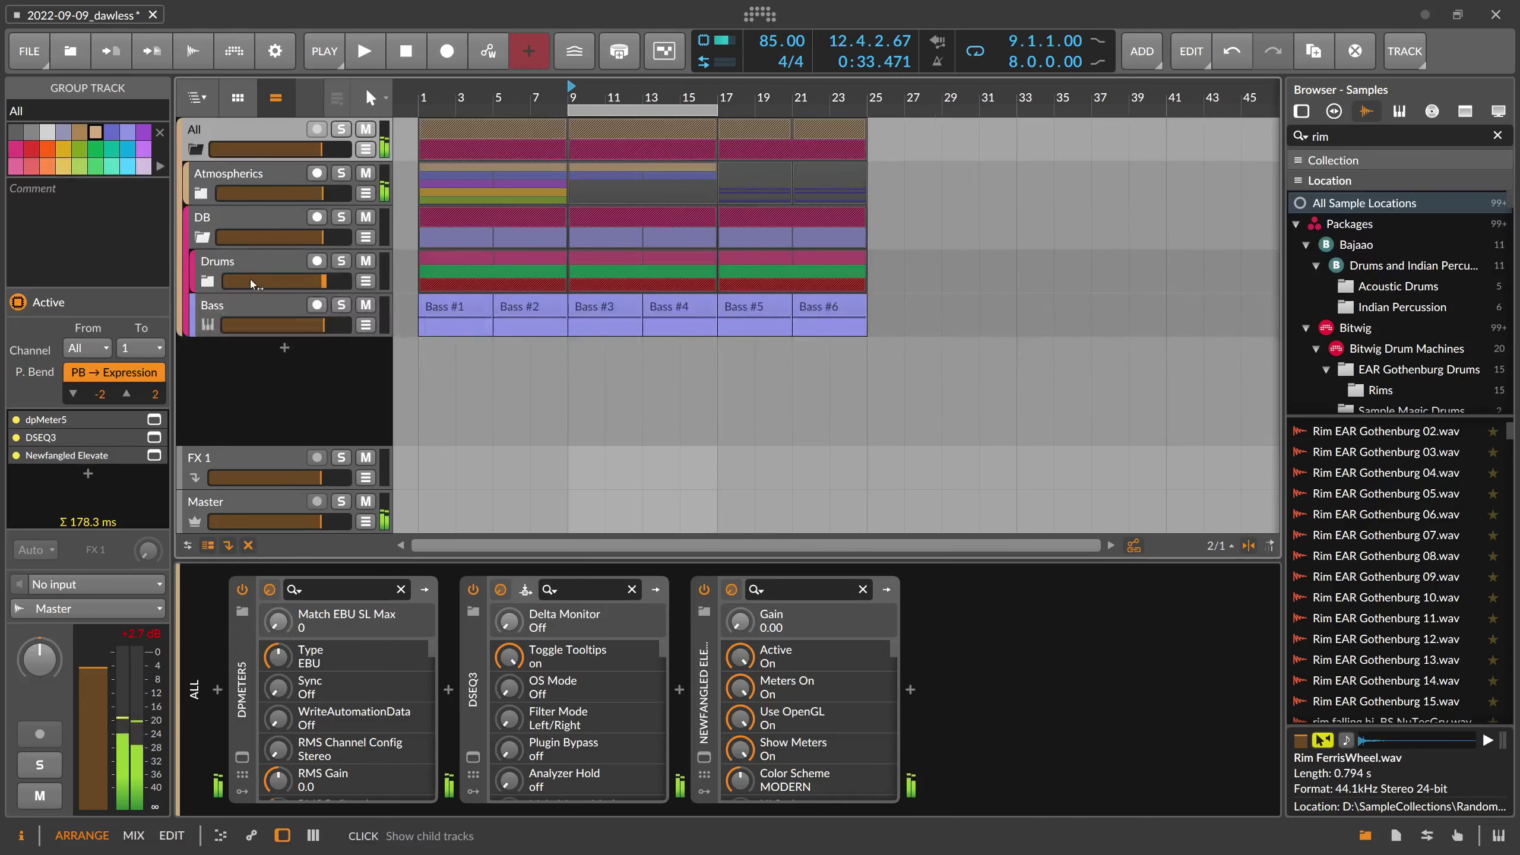
left_click(251, 269)
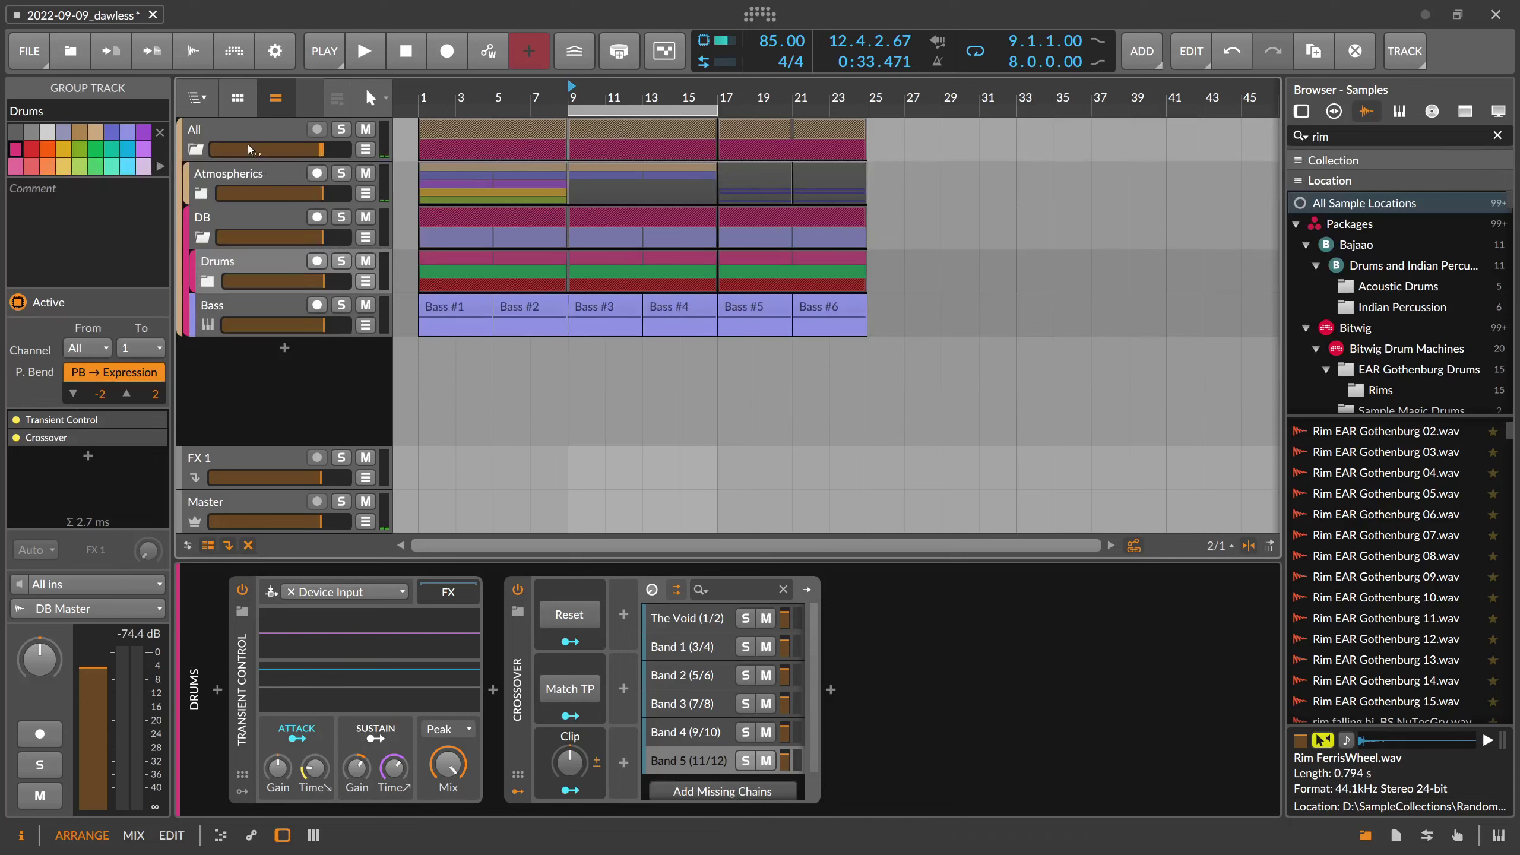
left_click(275, 139)
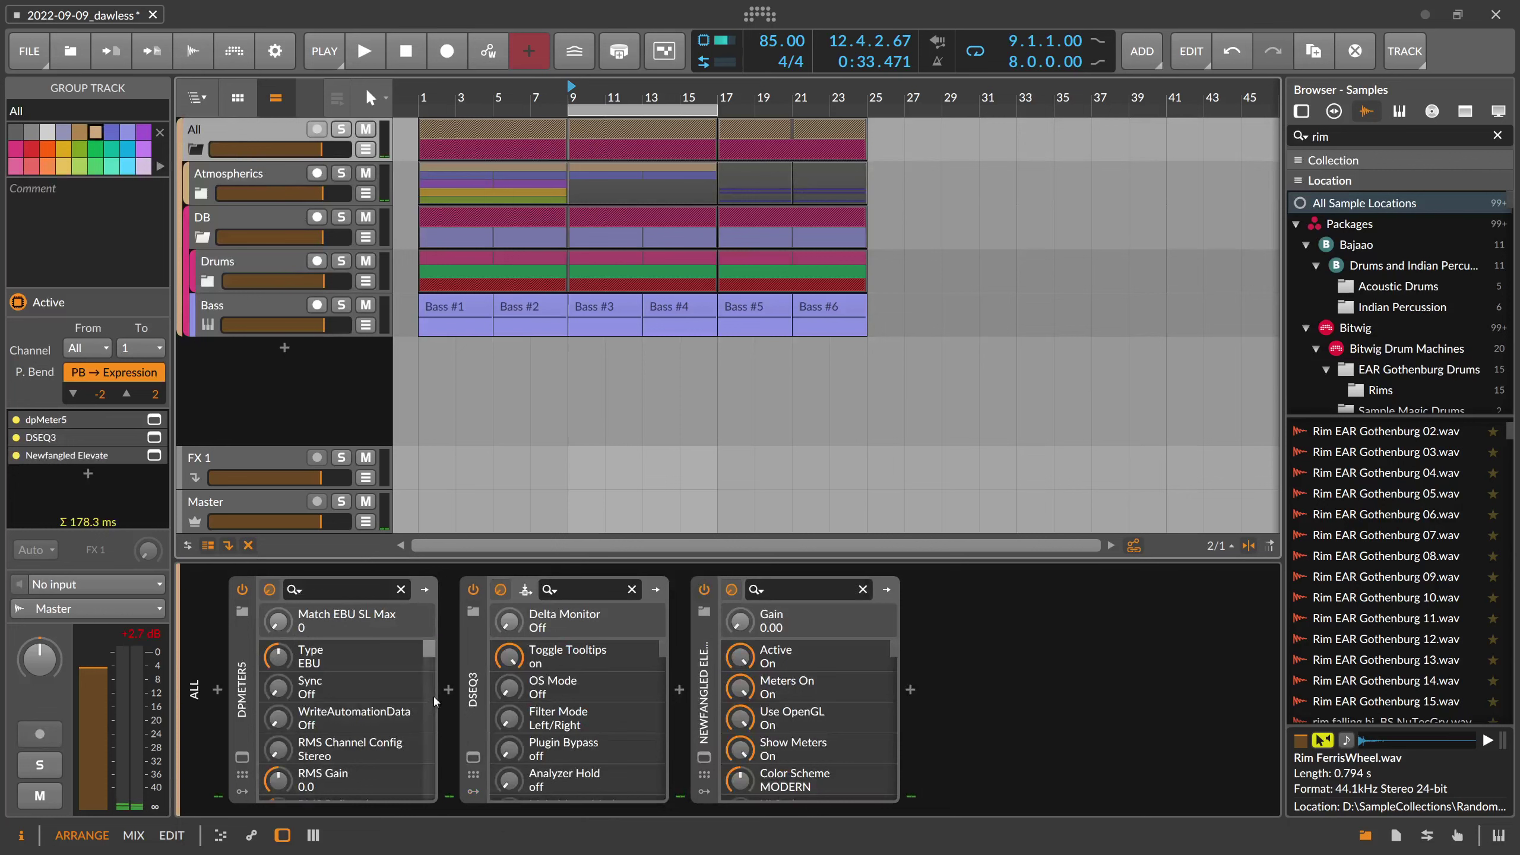
left_click(467, 692)
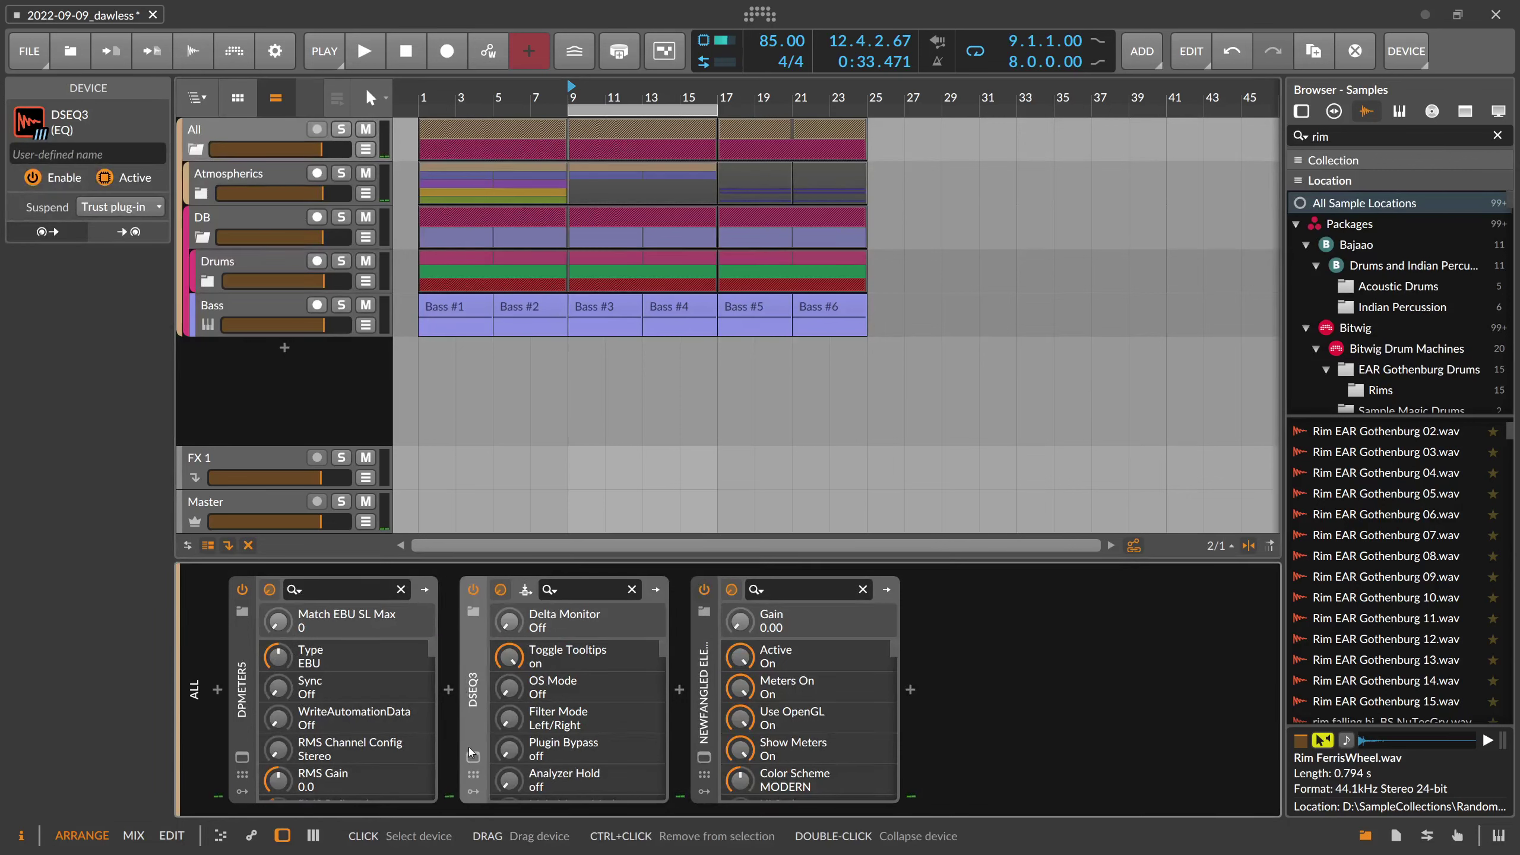
left_click(697, 758)
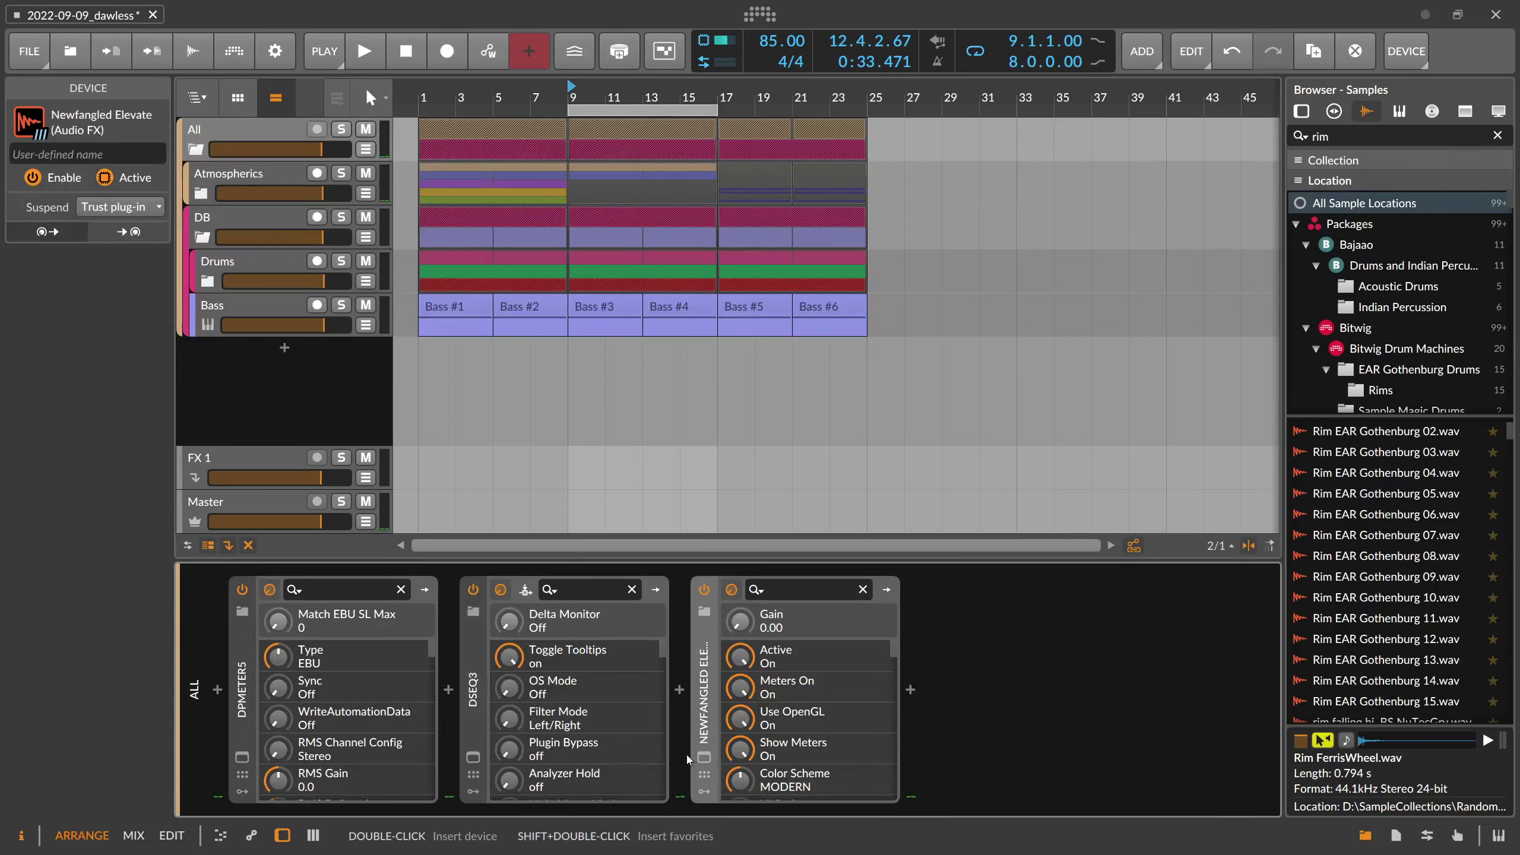
left_click(242, 758)
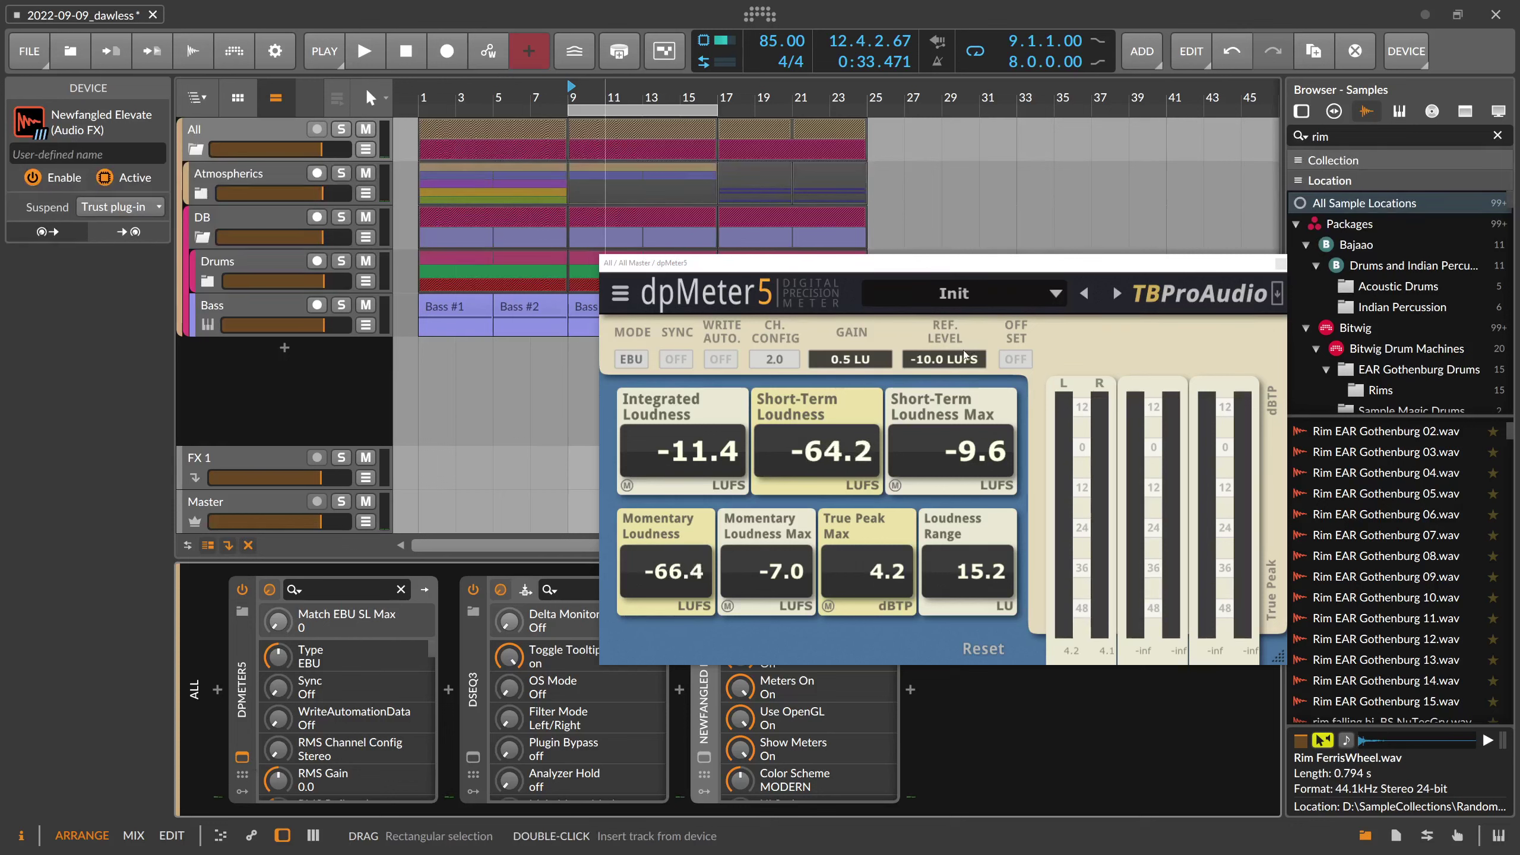
left_click(1281, 265)
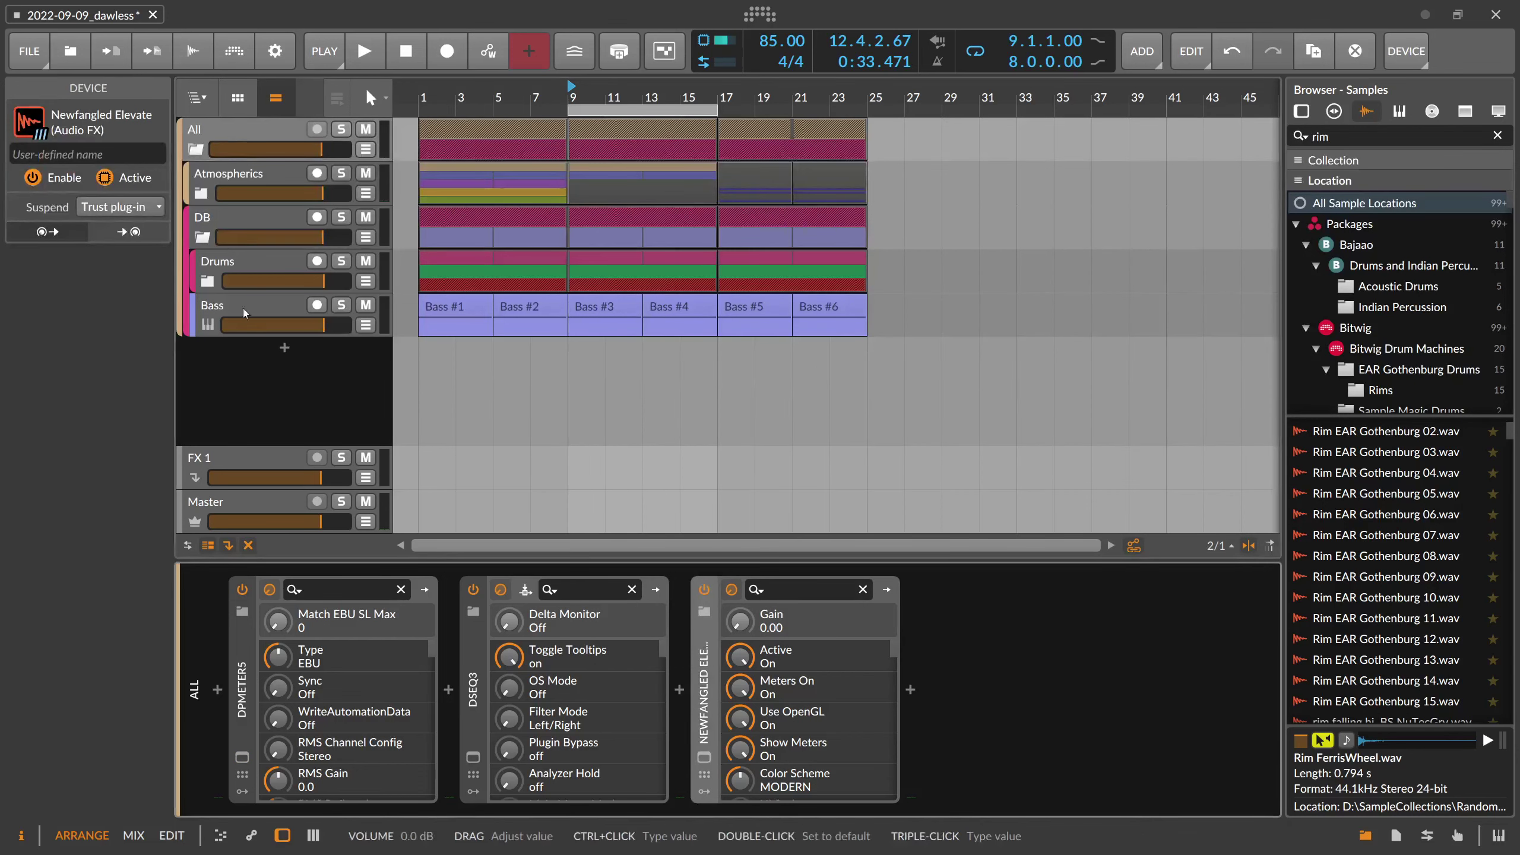
Unfold the Atmospherics group and examine its Drone and Pad tracks and clips
left_click(237, 144)
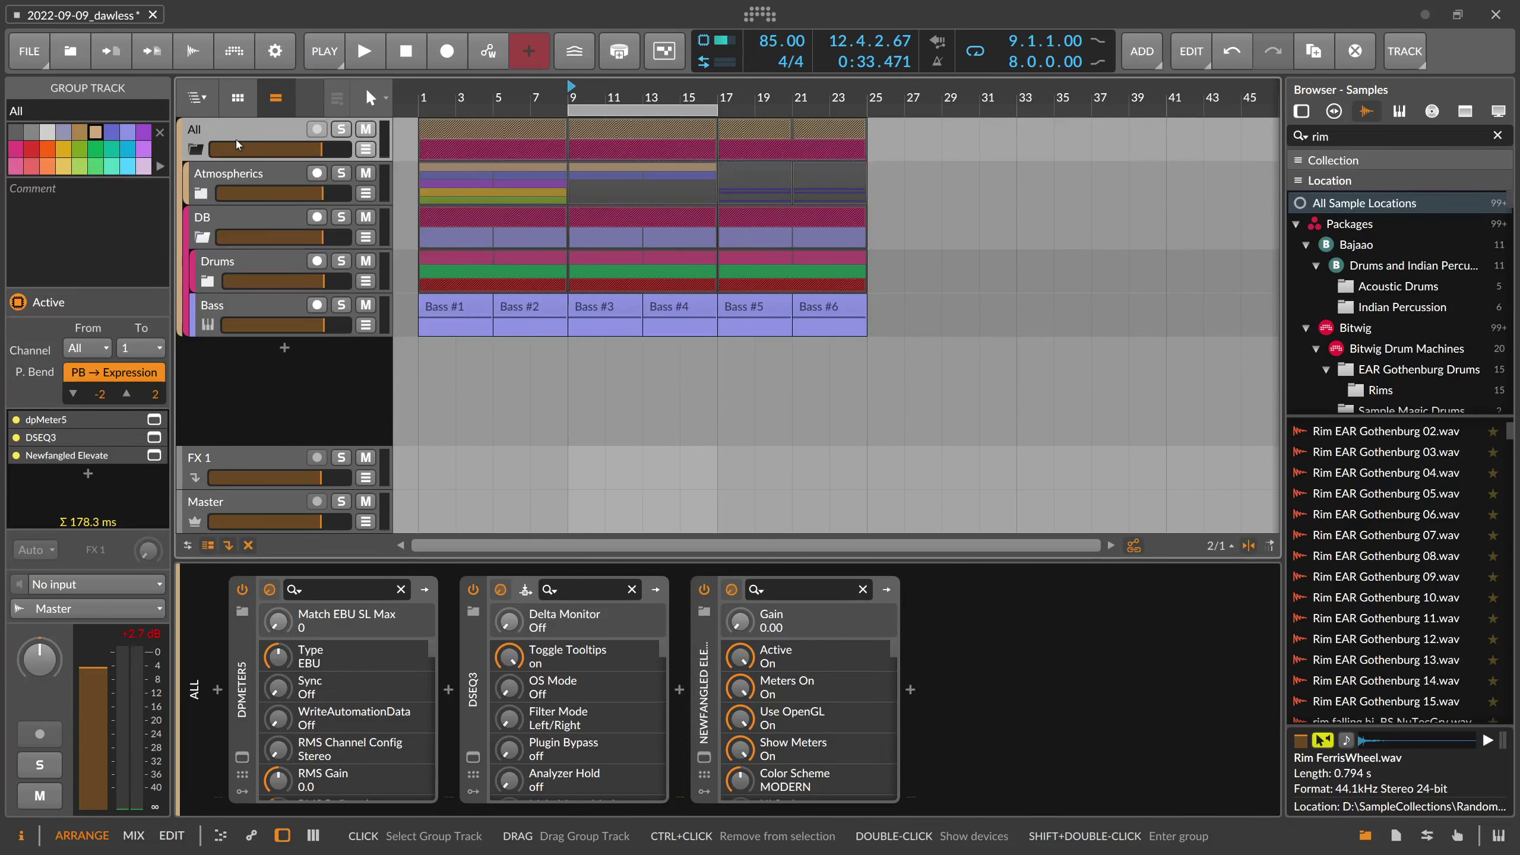
left_click(202, 194)
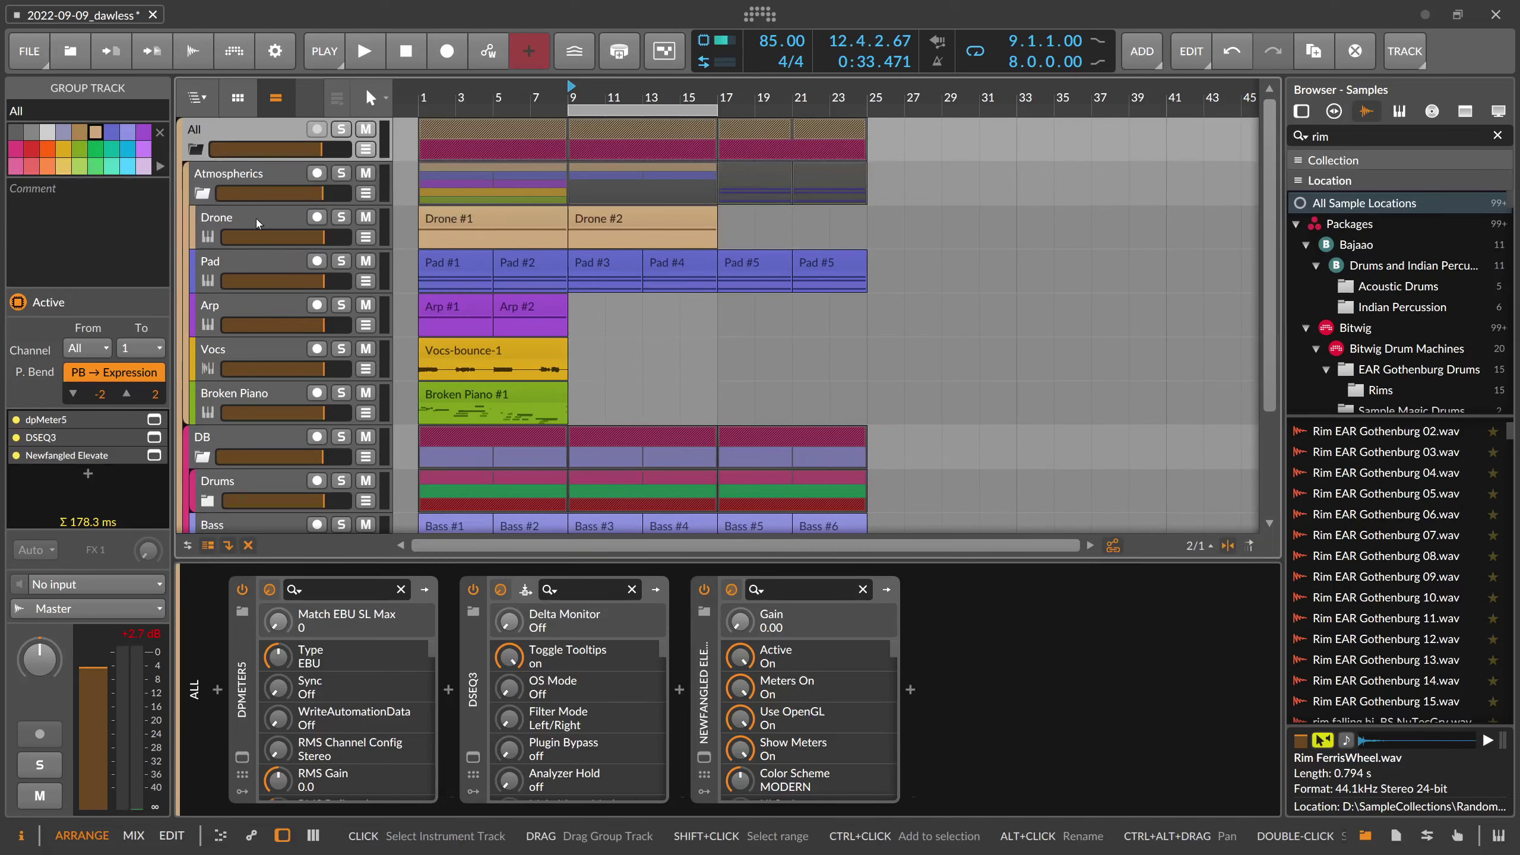
left_click(256, 217)
left_click(247, 264)
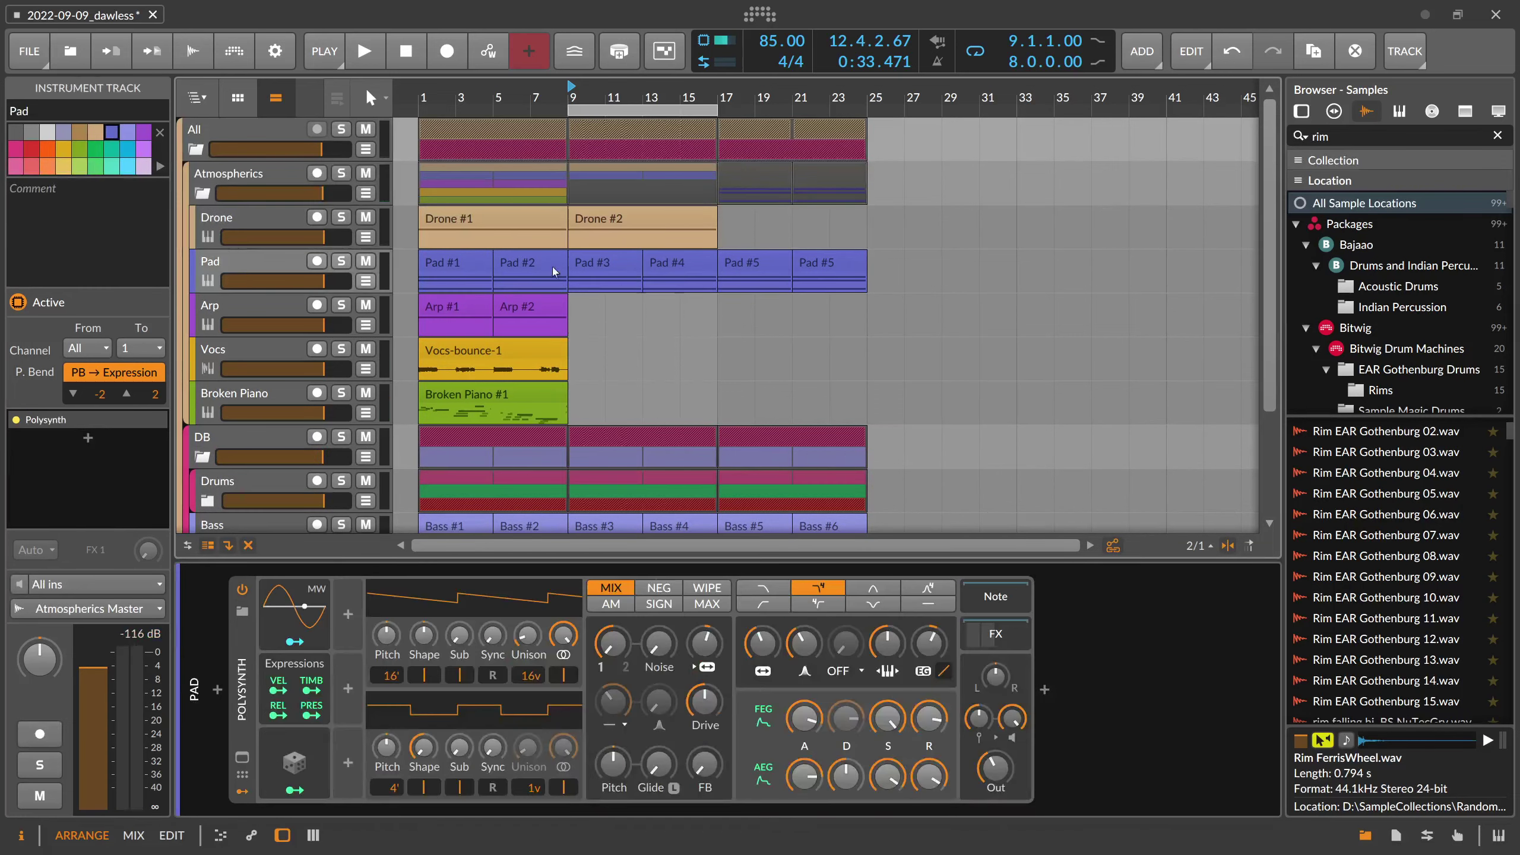
left_click(598, 221)
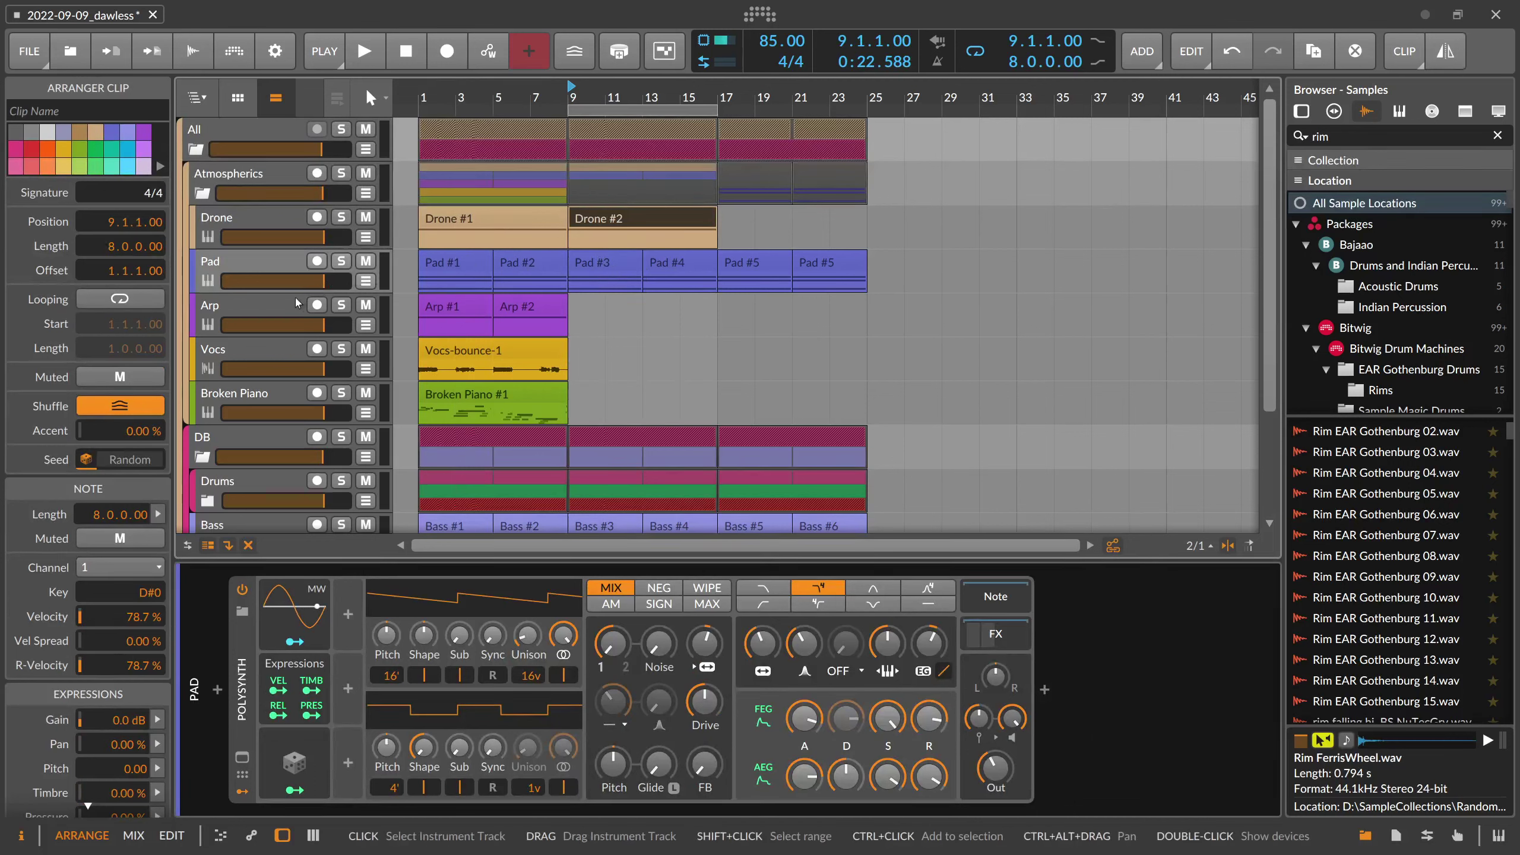
left_click(454, 273)
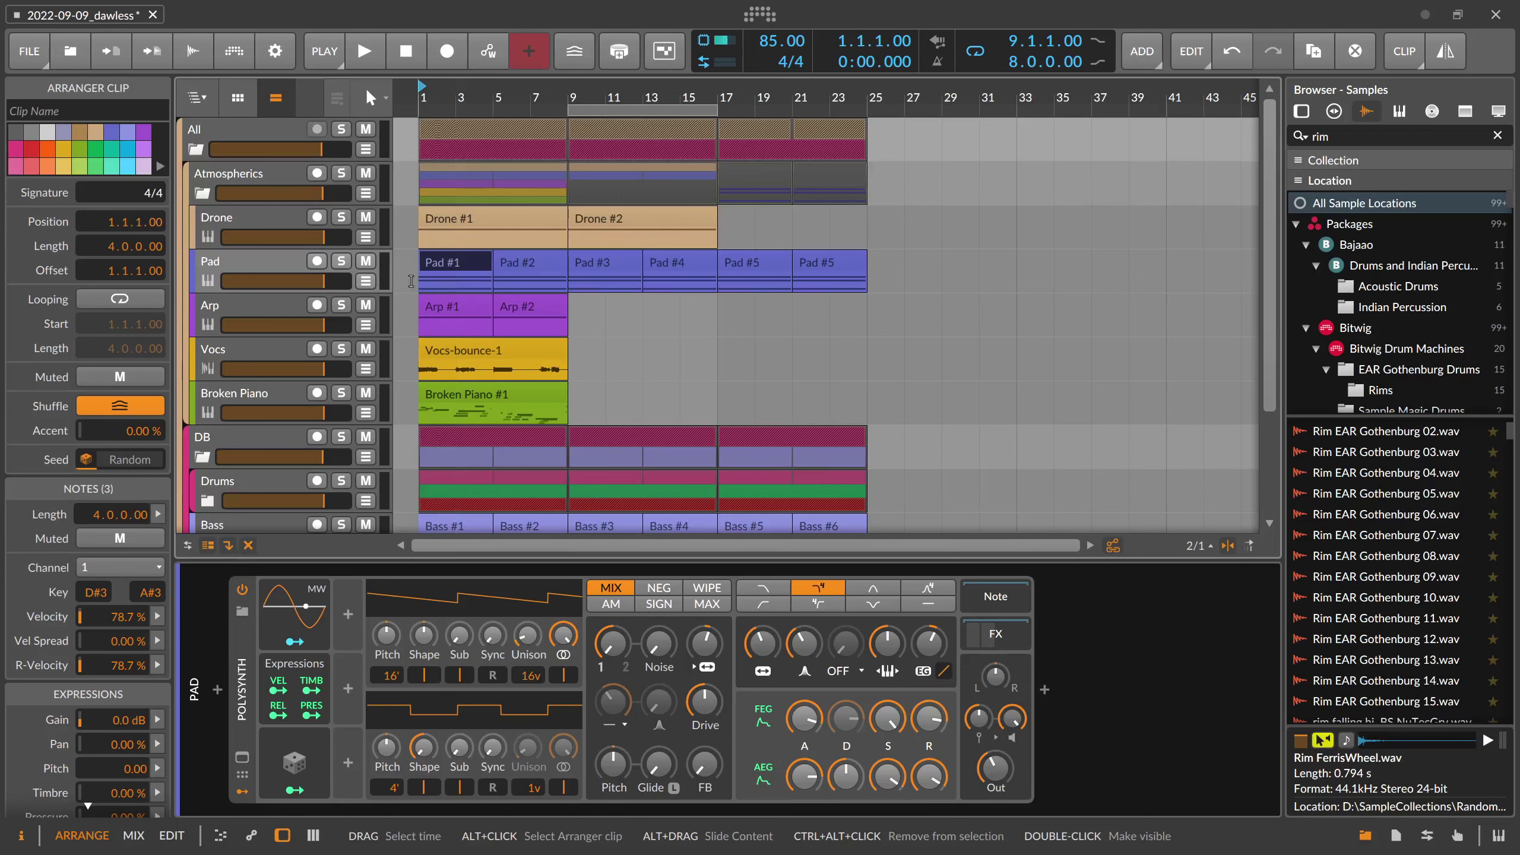
Fold the DB group and look through the All group's combined sections at bars 1, 9 and 17
left_click(204, 194)
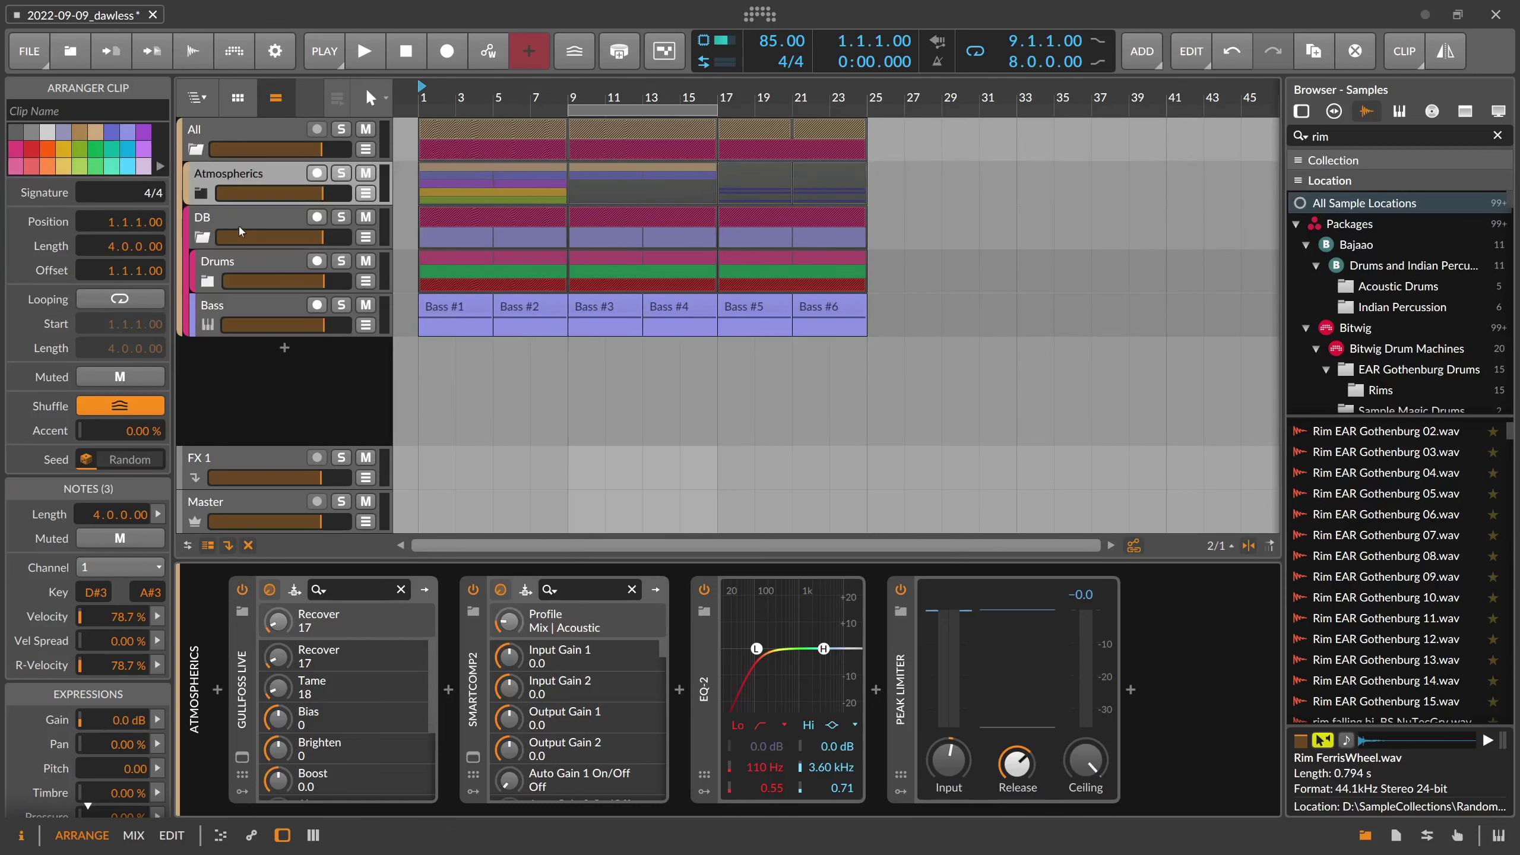
left_click(203, 234)
left_click(203, 195)
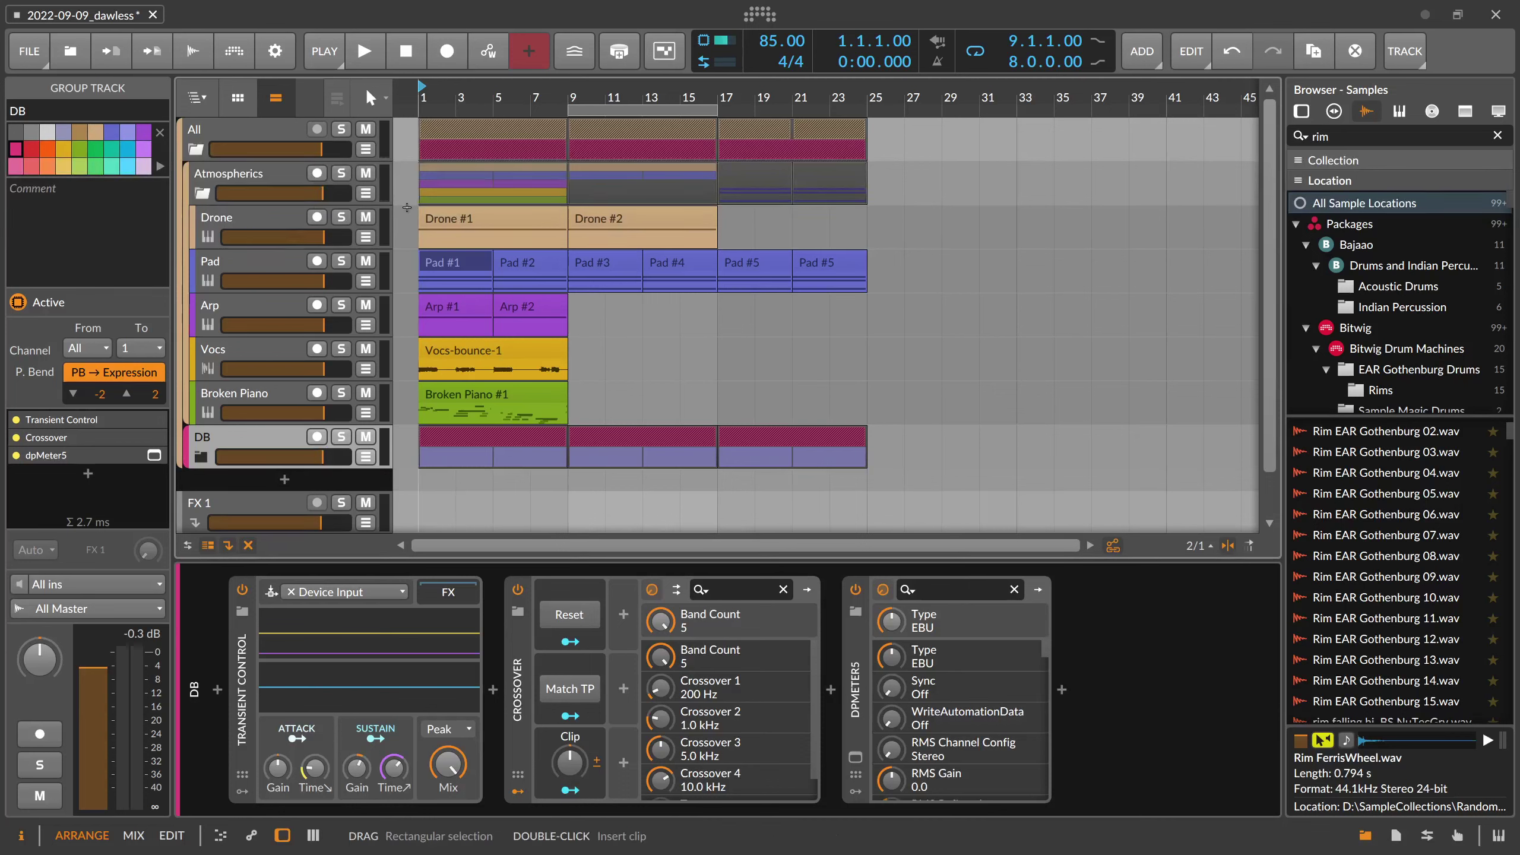
left_click(542, 136)
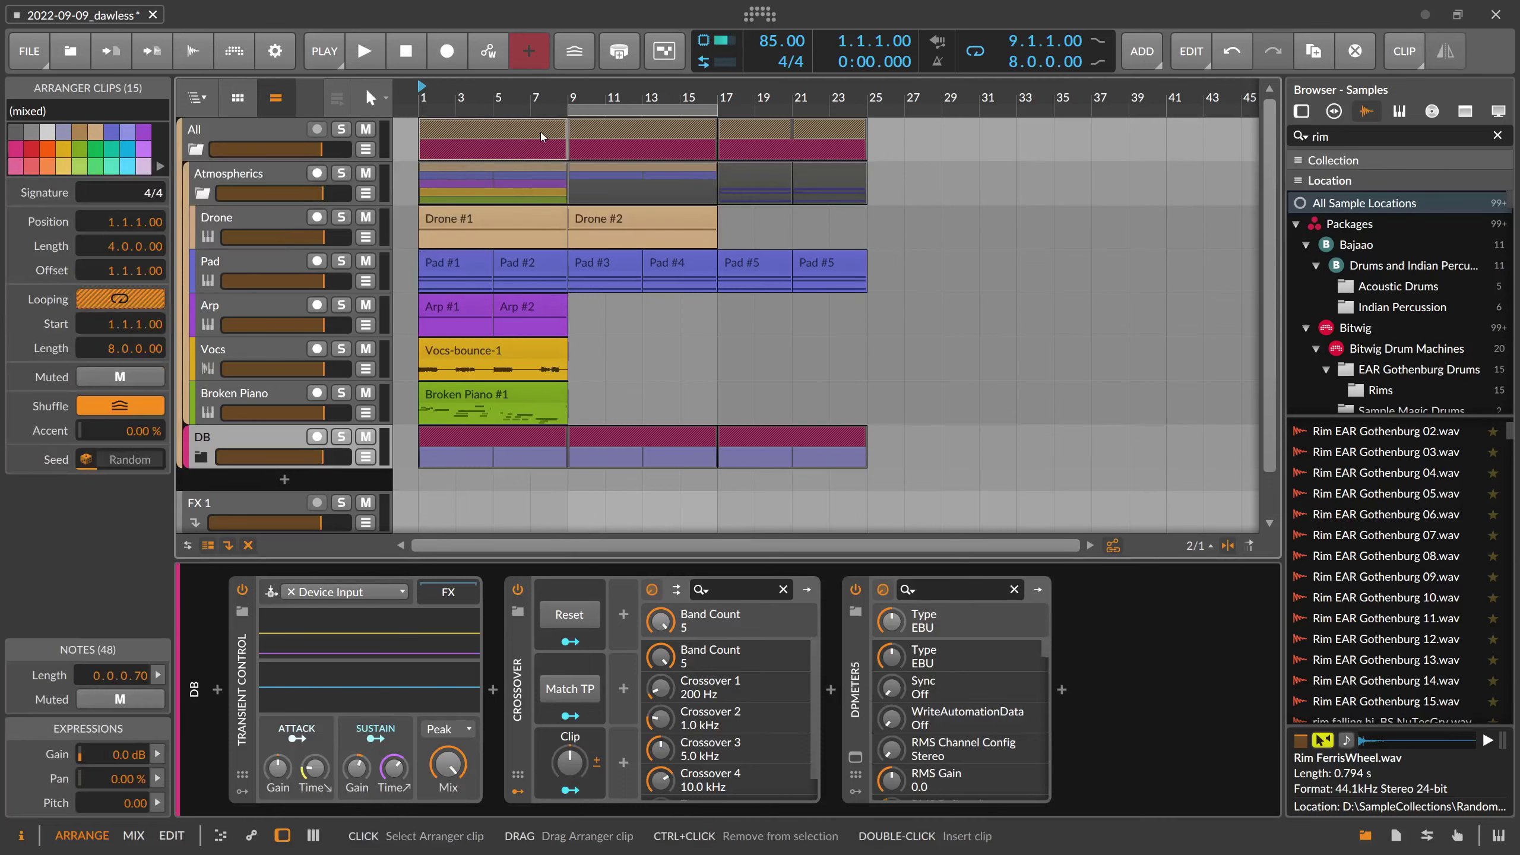
left_click(612, 131)
left_click(816, 136)
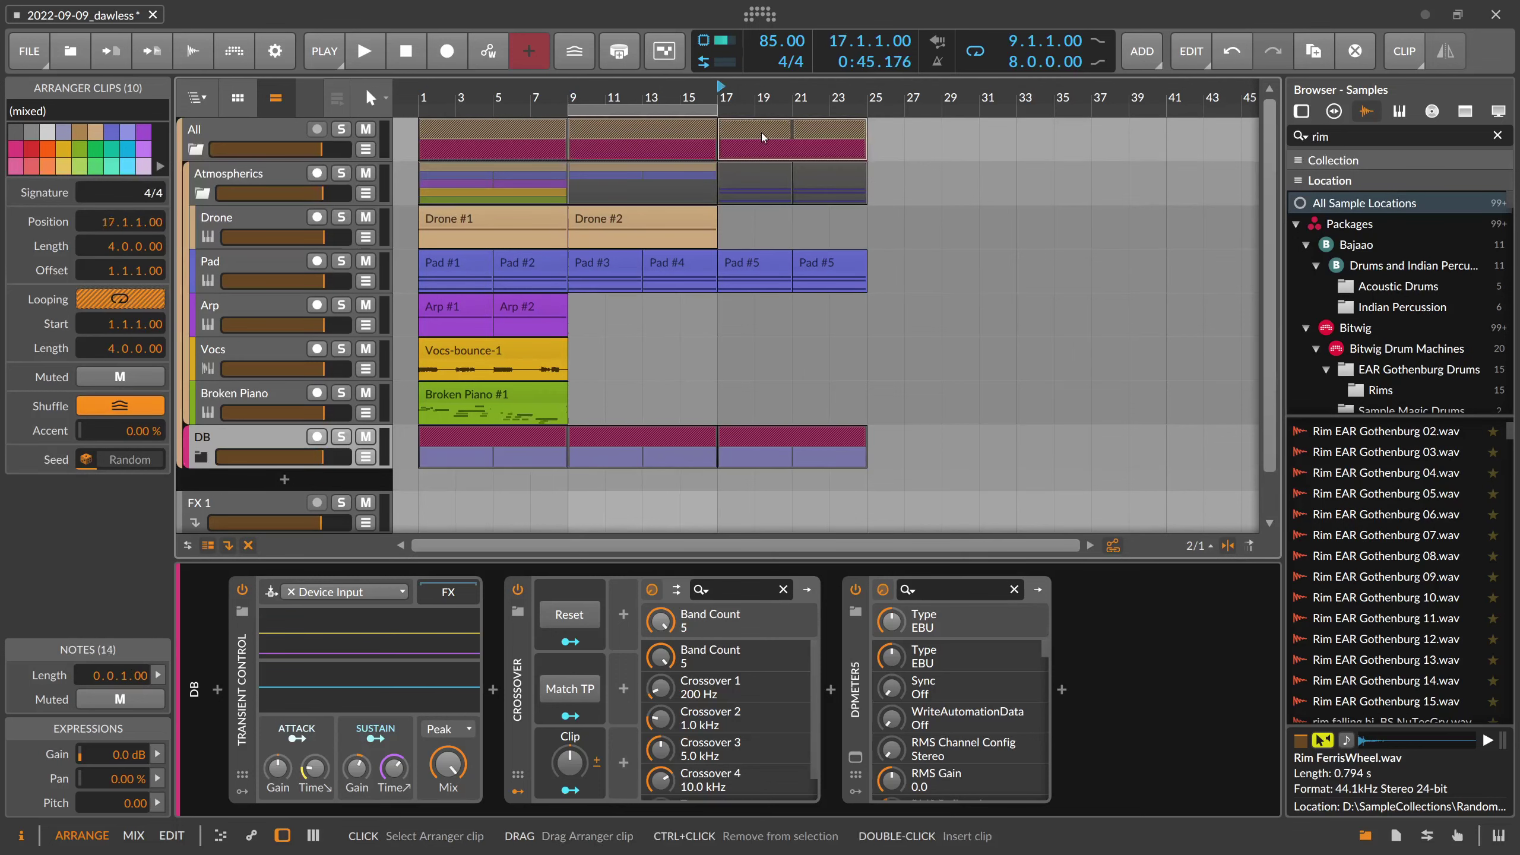
Fold the Atmospherics group and the All group to show the arrangement as one track
left_click(203, 193)
left_click(421, 158)
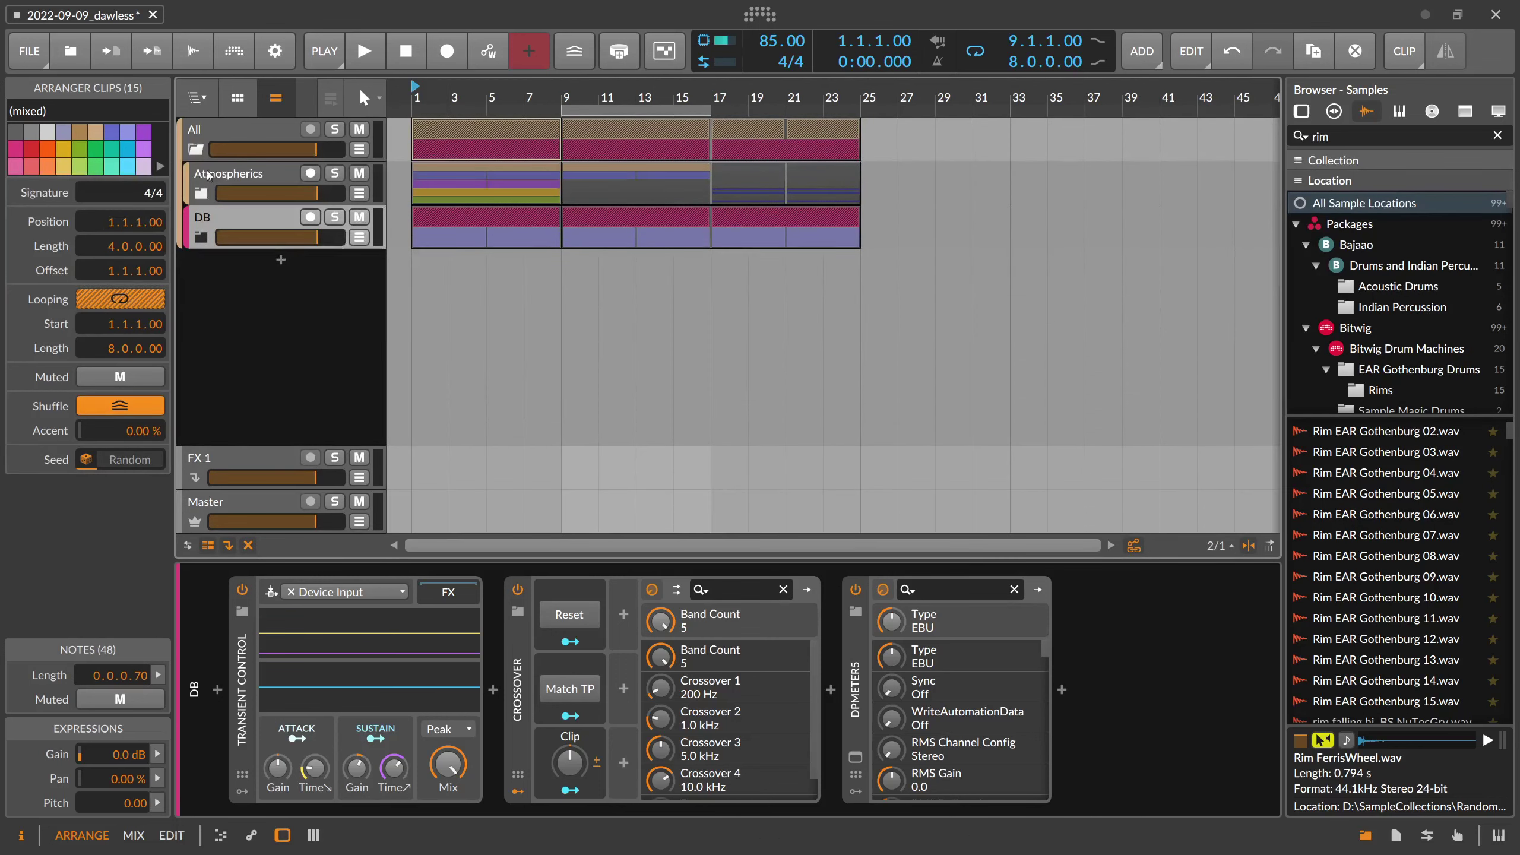
left_click(196, 149)
Duplicate the All group's eight-bar section from bar 9 to bar 25
left_click(616, 136)
key("Right")
key("Left")
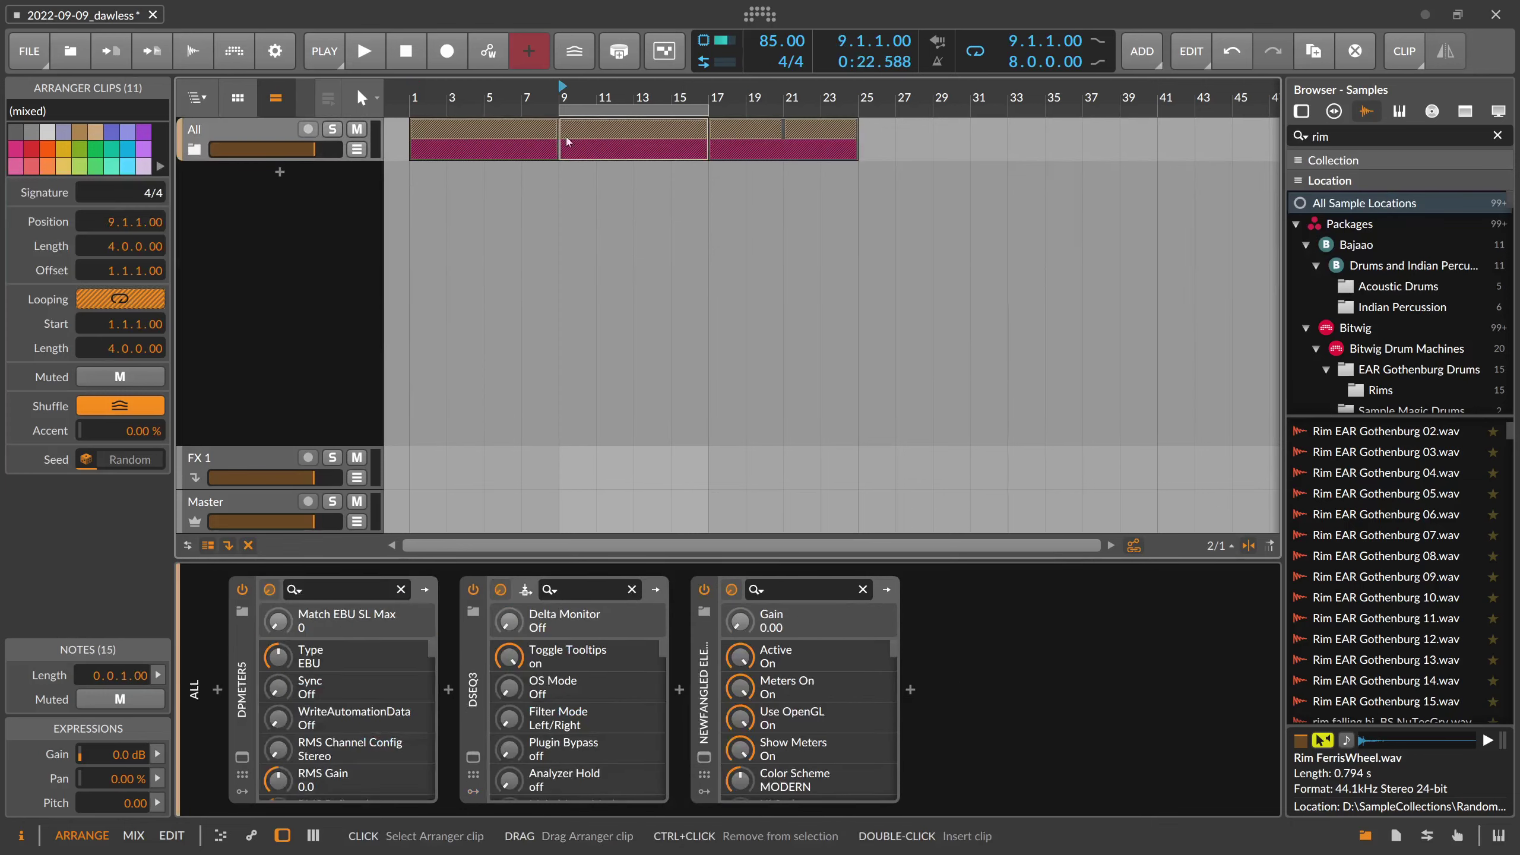
key("Left")
key("Right")
key("Right")
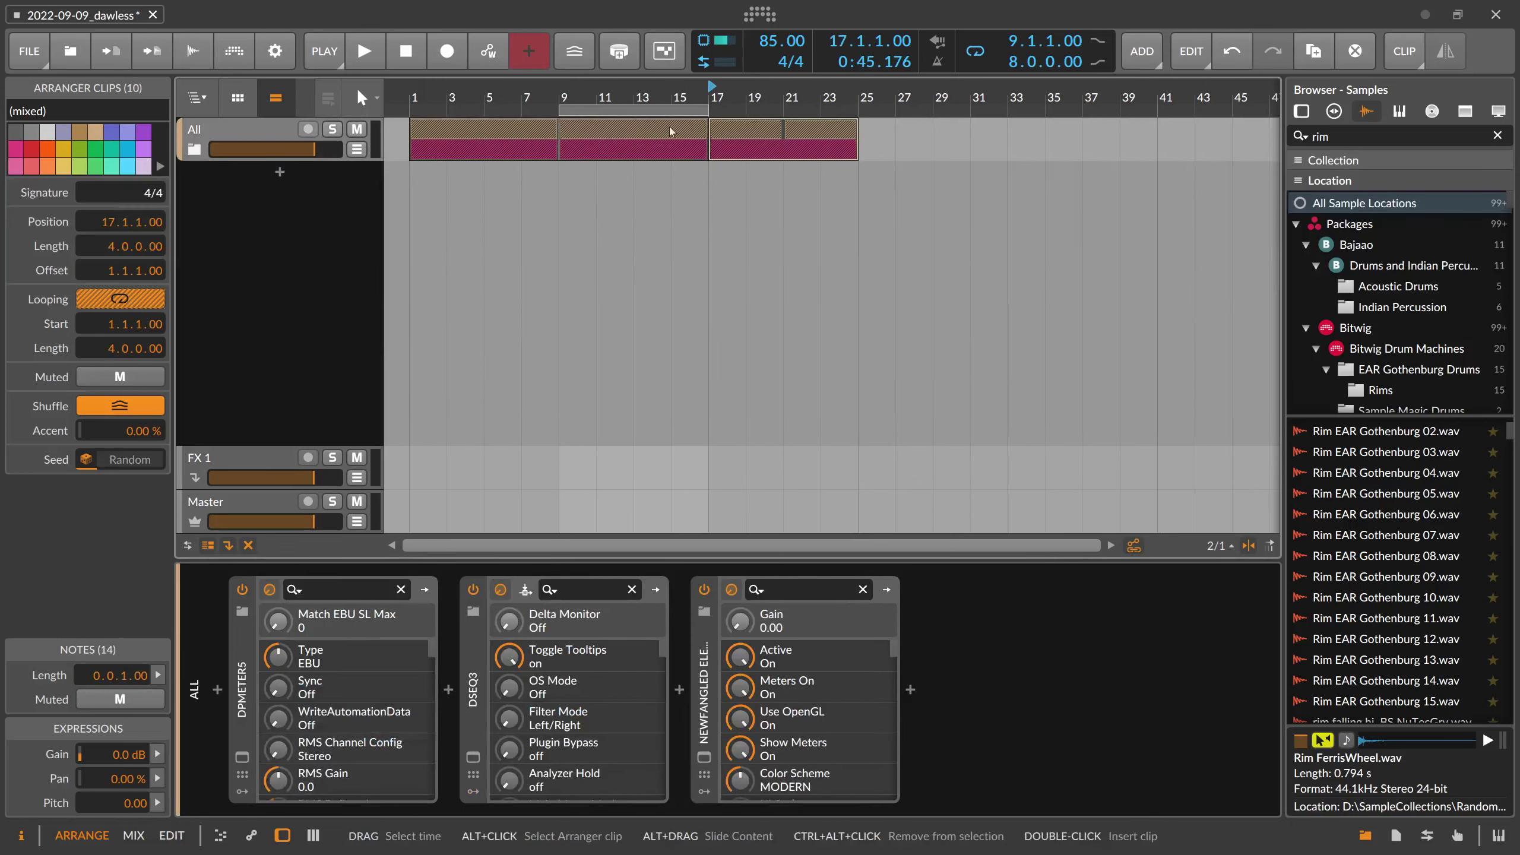
left_click(611, 132)
key("ctrl+d")
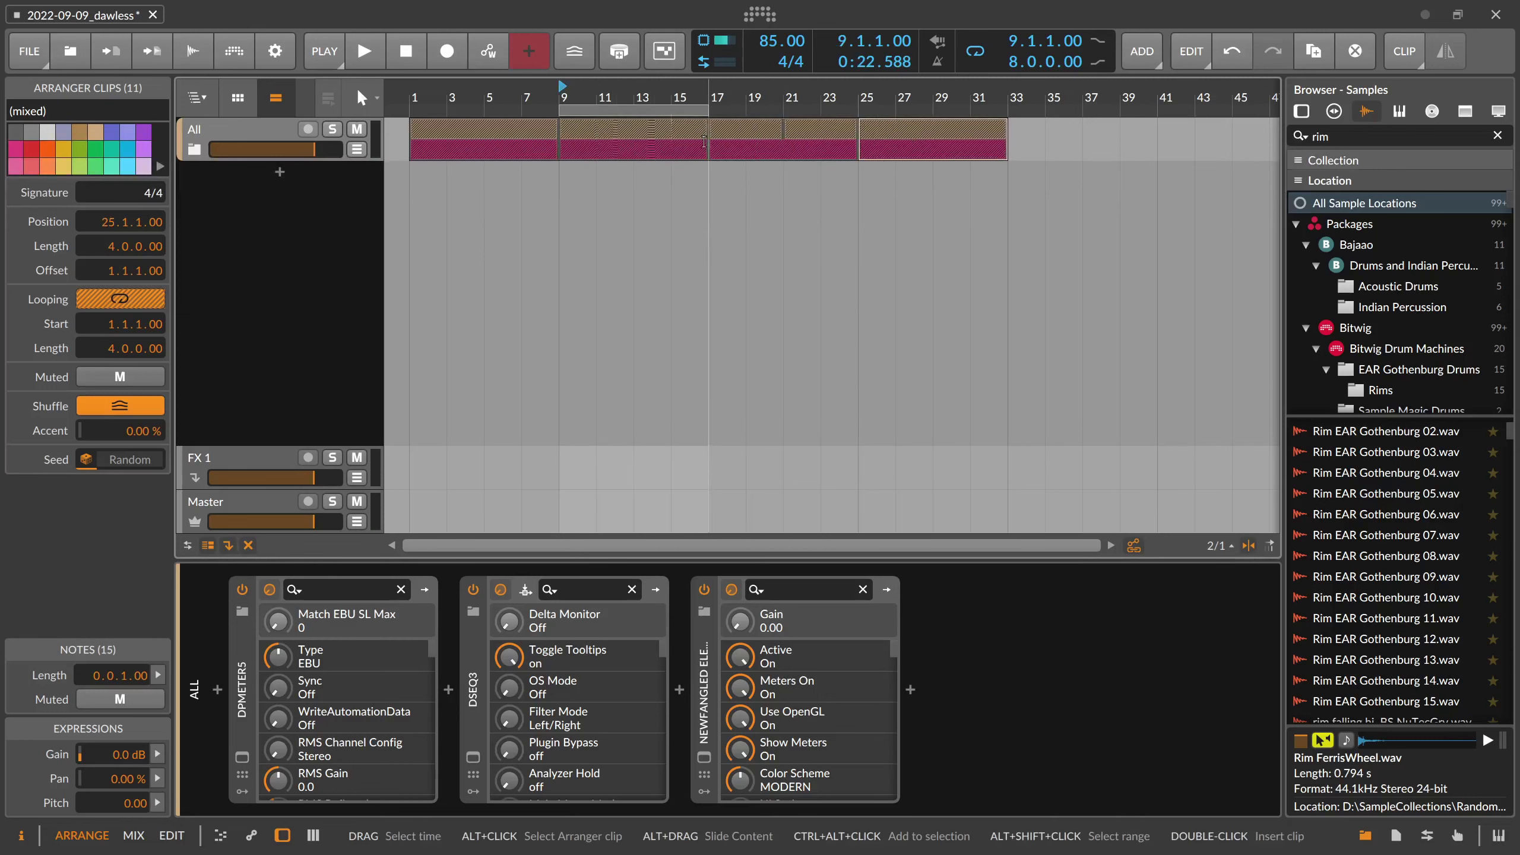
Unfold the All group and fold its Atmospherics subgroup
left_click(194, 149)
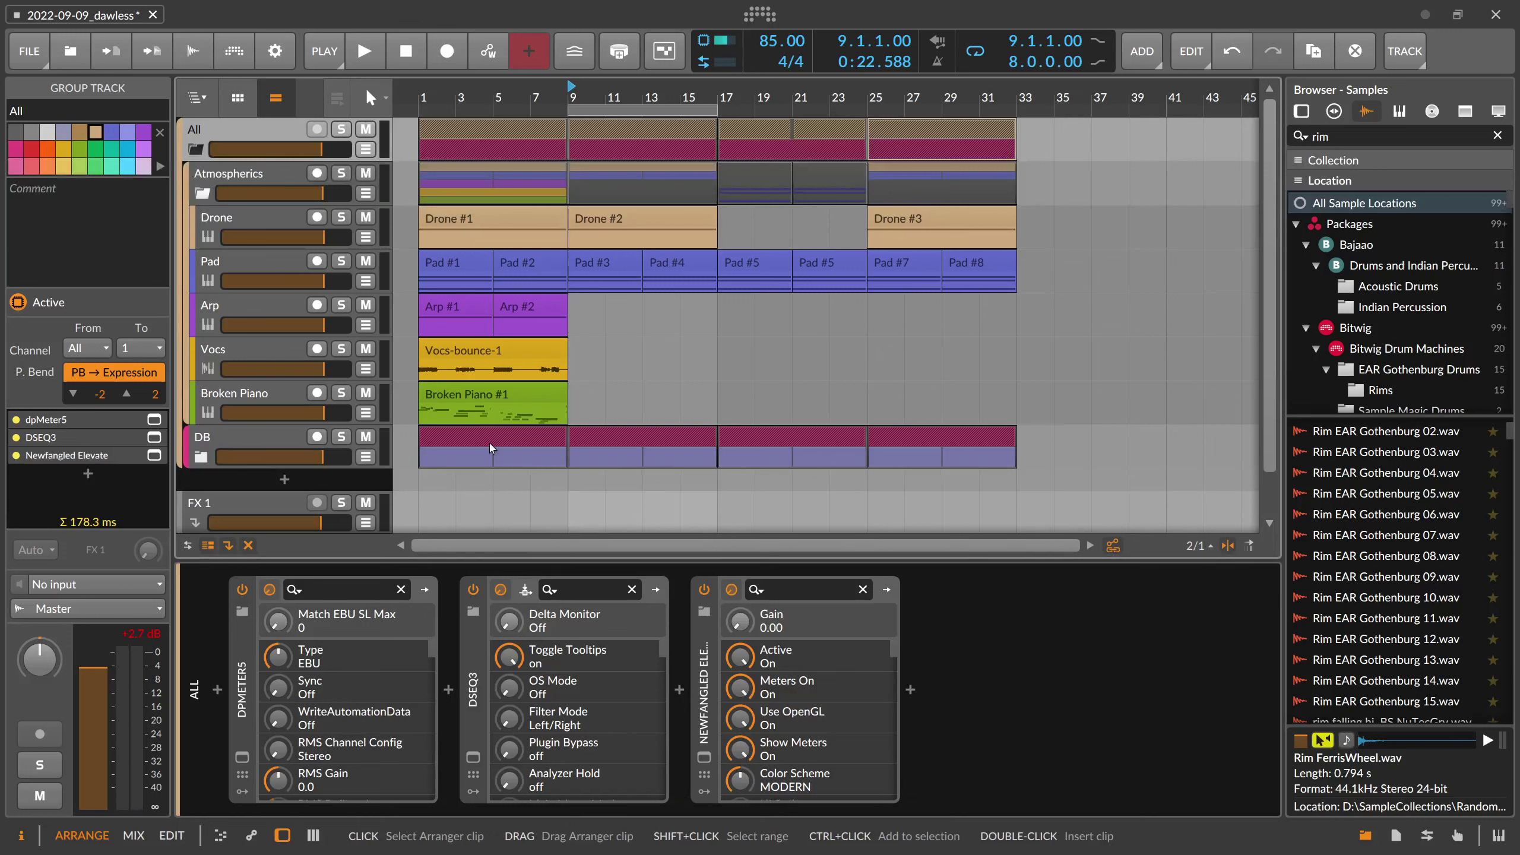
left_click(203, 193)
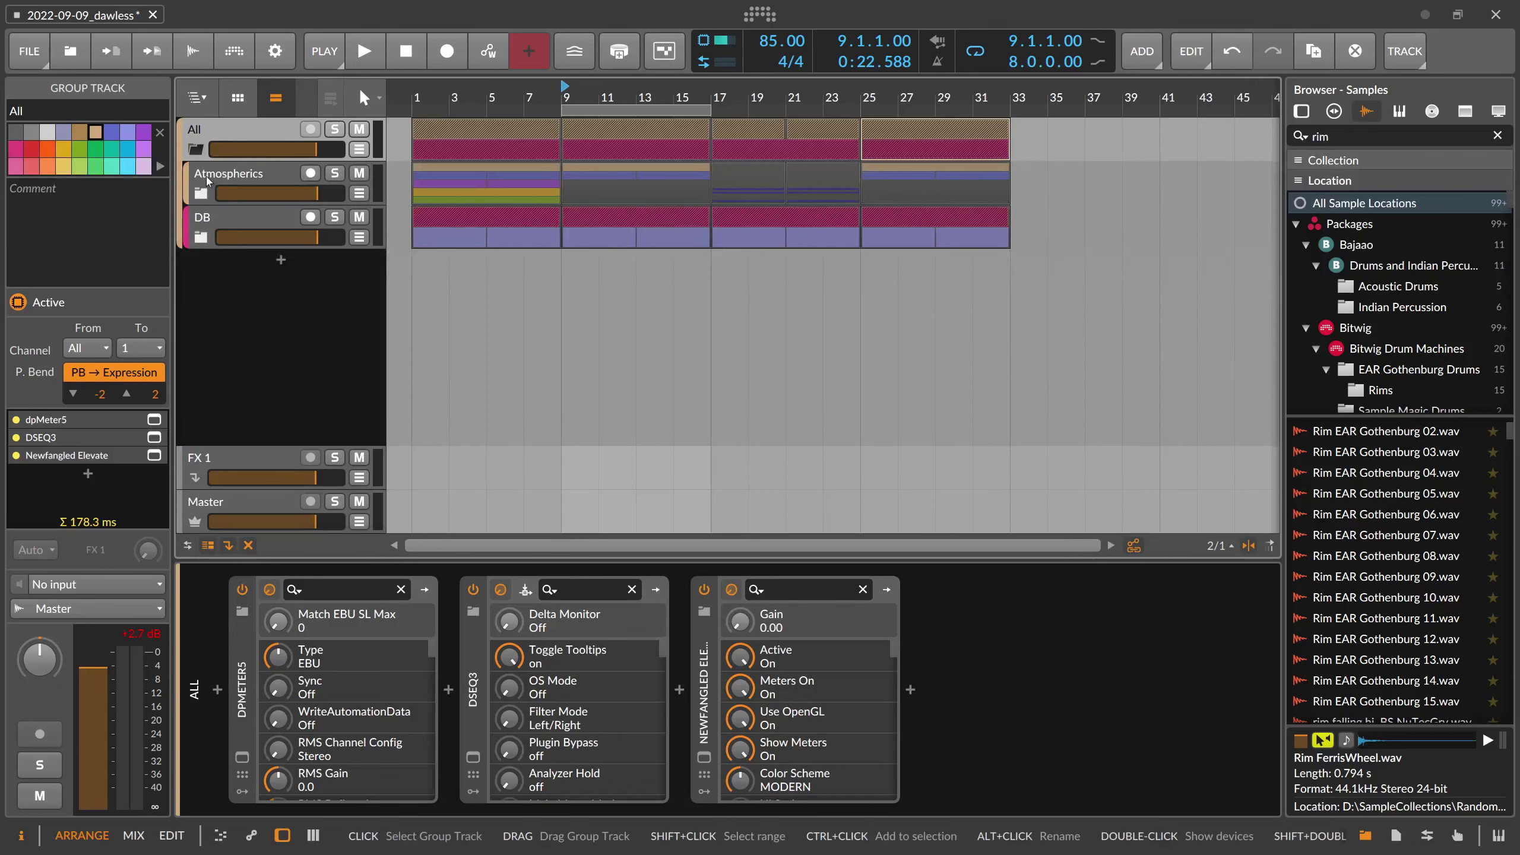